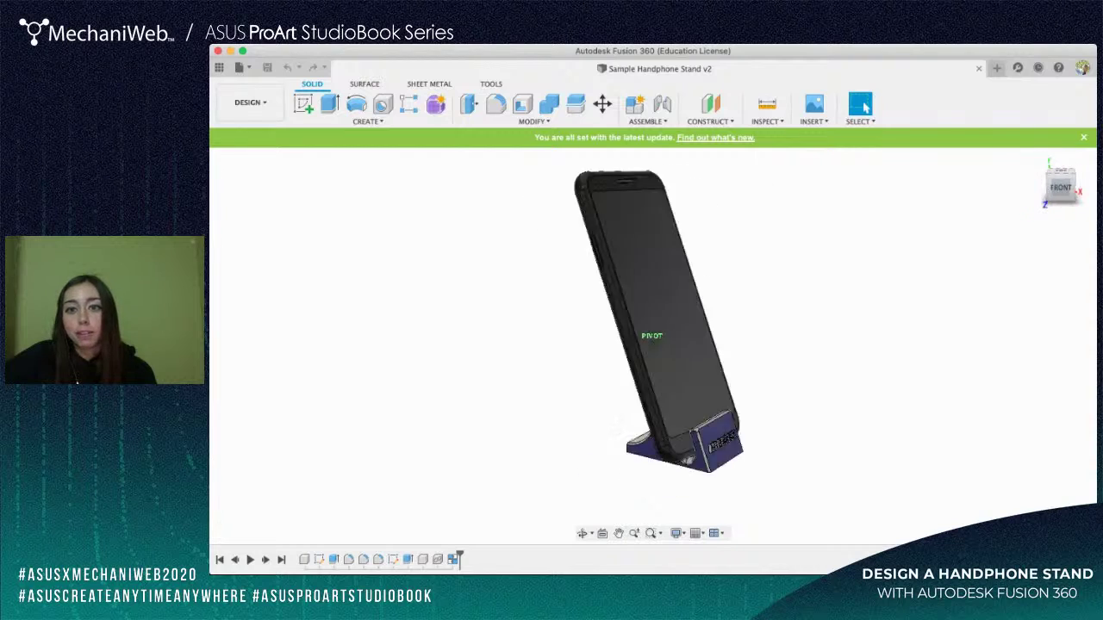
- Create a folder named CAD Workshop inside the CAD Community project and open it
{"action": "left_click", "coordinate": [1050, 186]}
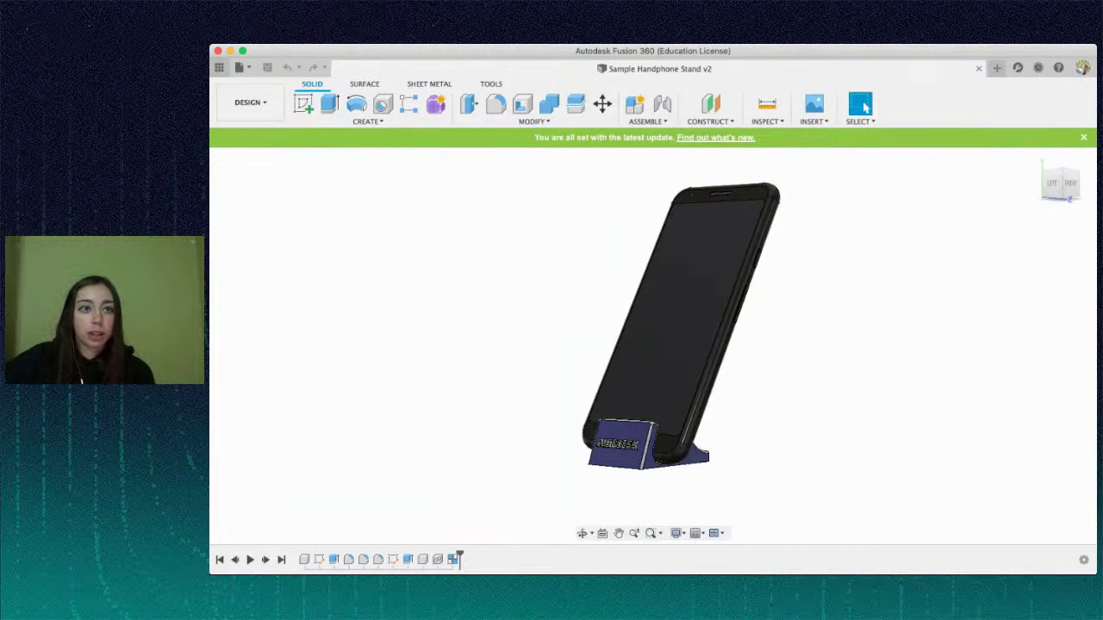
{"action": "left_click", "coordinate": [219, 67]}
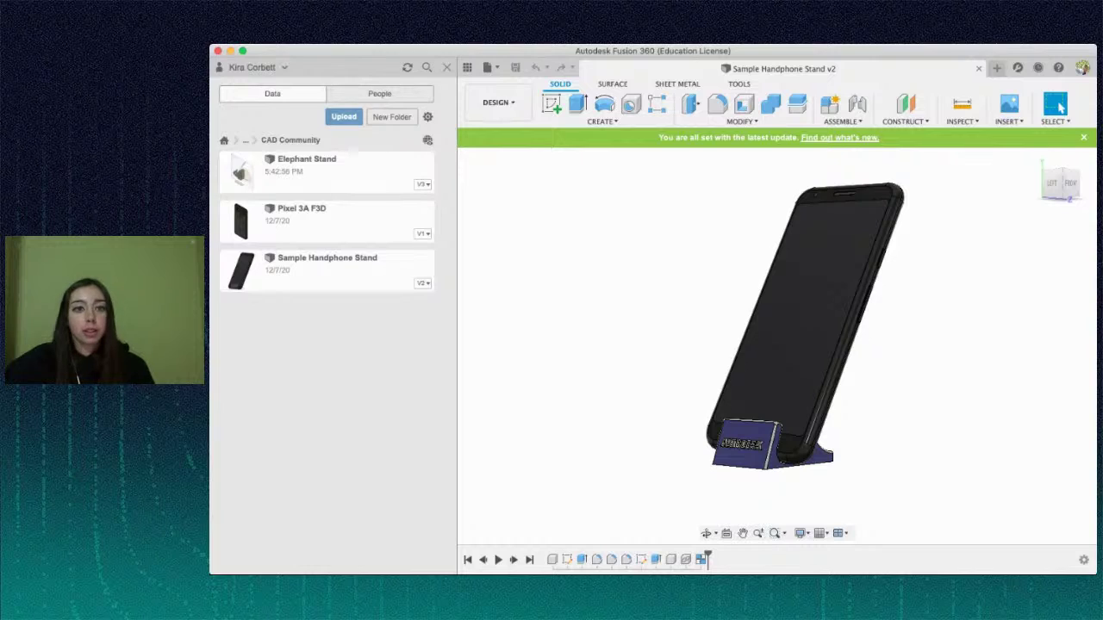
{"action": "left_click", "coordinate": [392, 116]}
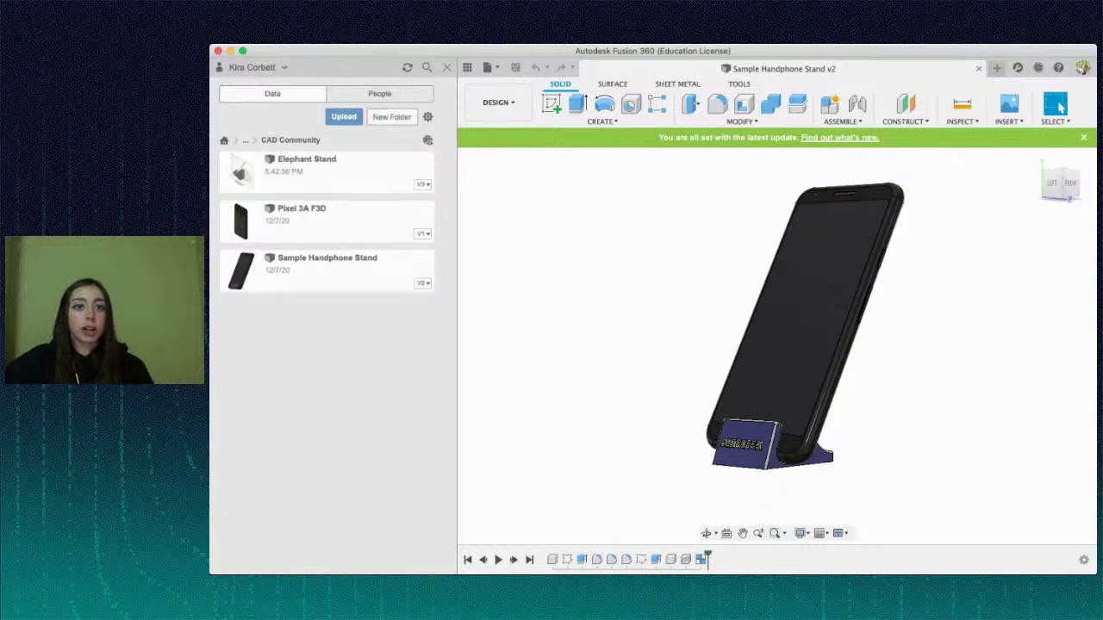
{"action": "type", "text": "Test"}
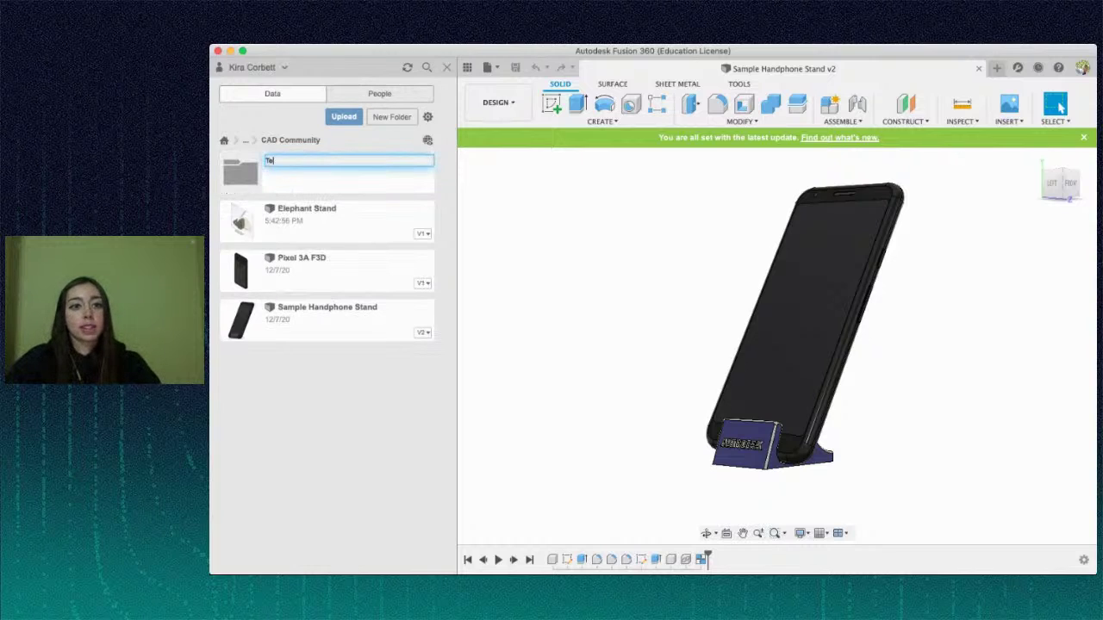
{"action": "key", "text": "BackSpace"}
{"action": "type", "text": "CAD Workshop"}
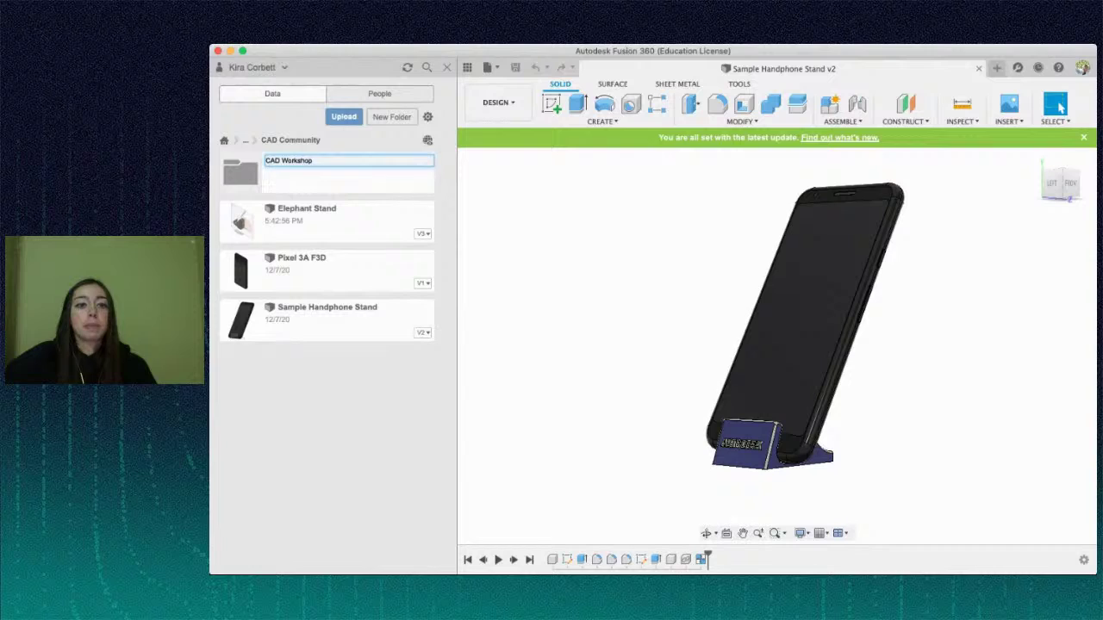
{"action": "key", "text": "Return"}
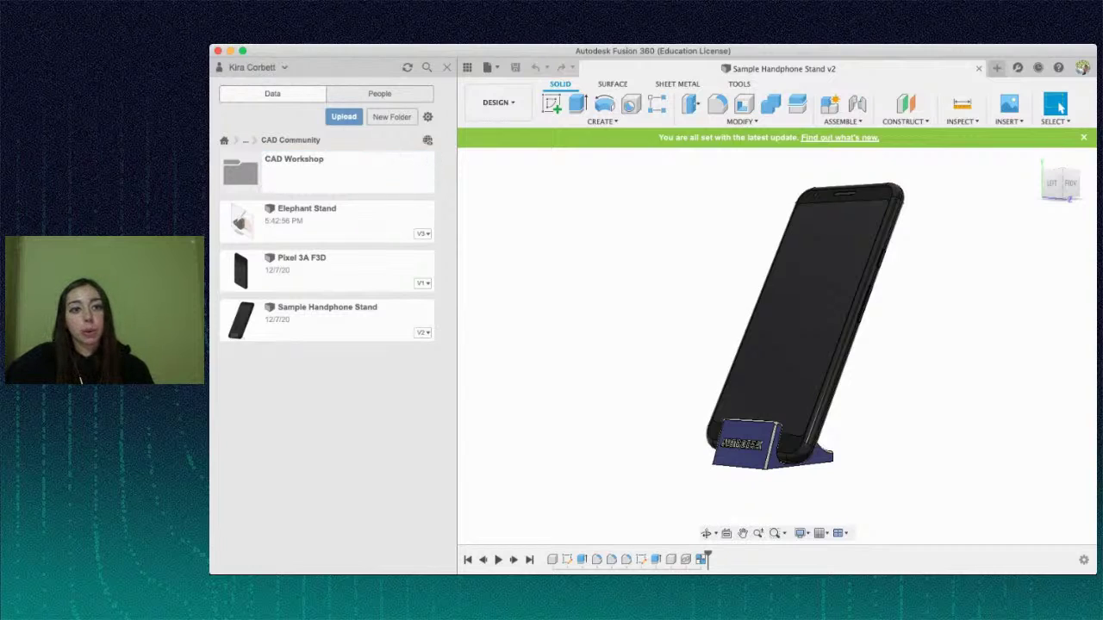
{"action": "double_click", "coordinate": [294, 172]}
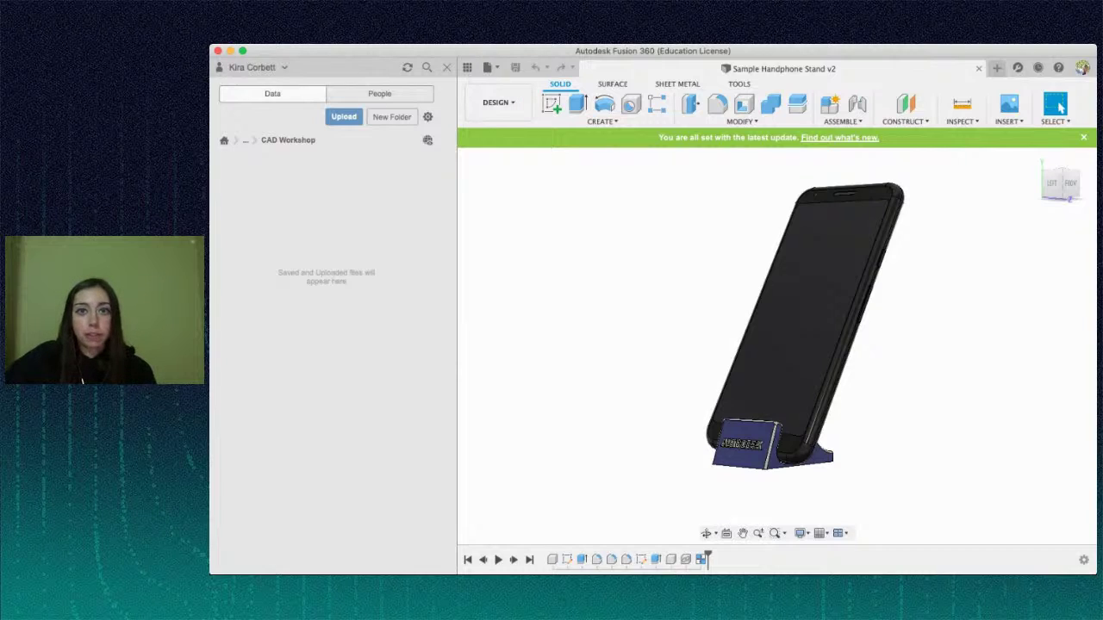
- Create a new design and save it as Handphone Stand CAD in the CAD Workshop folder
{"action": "left_click", "coordinate": [492, 67]}
{"action": "key", "text": "super+n"}
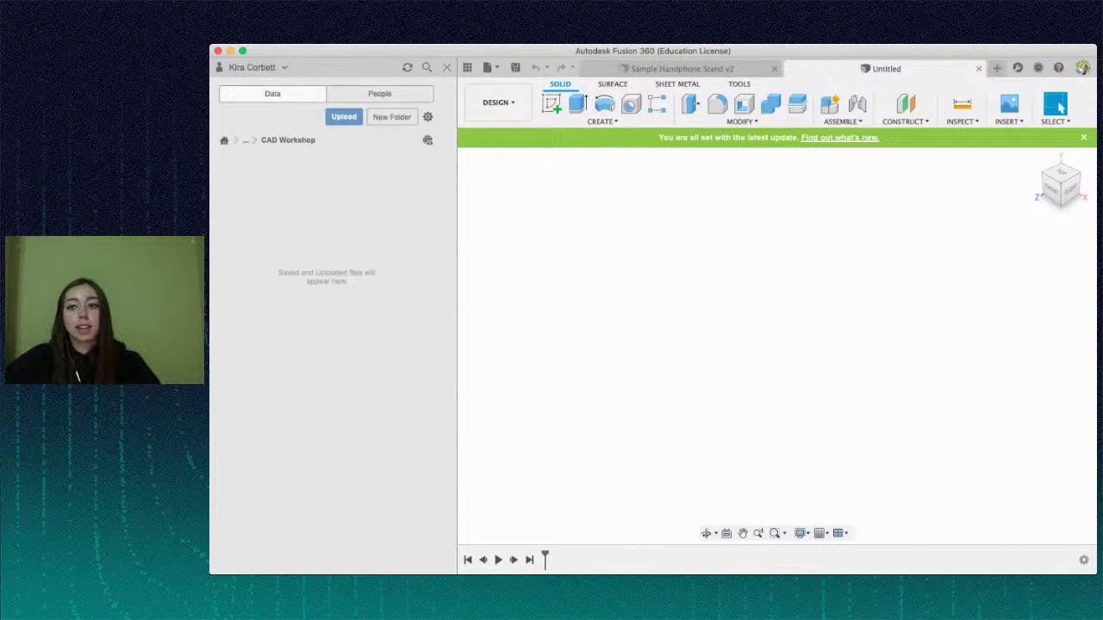
{"action": "left_click", "coordinate": [491, 67]}
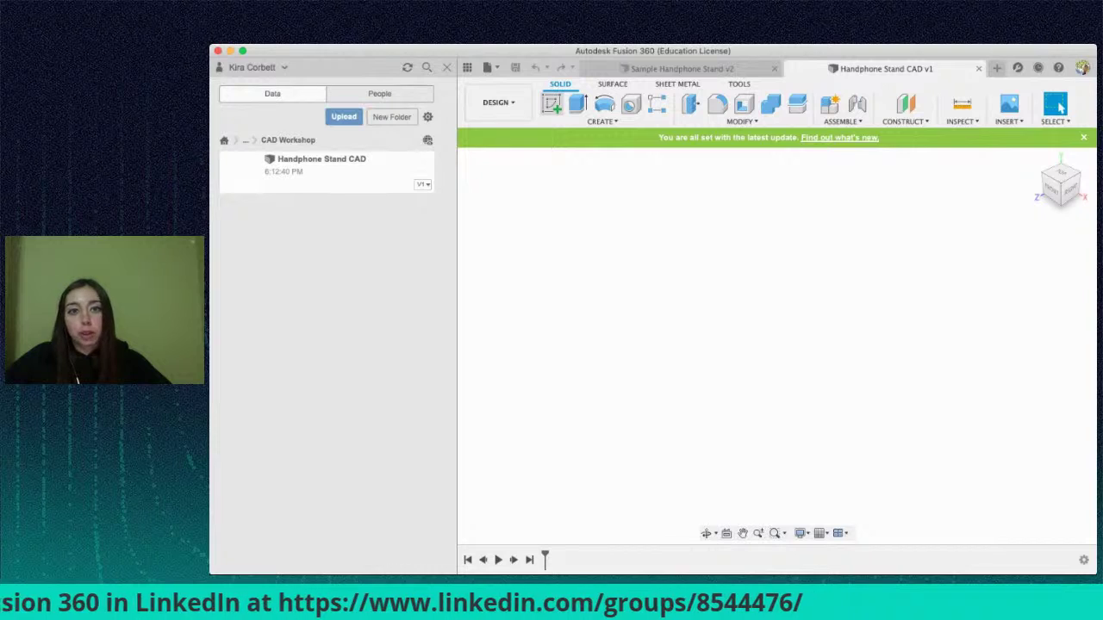
- Start a new sketch on the vertical front (XY) plane and face it from the front
{"action": "left_click", "coordinate": [603, 121]}
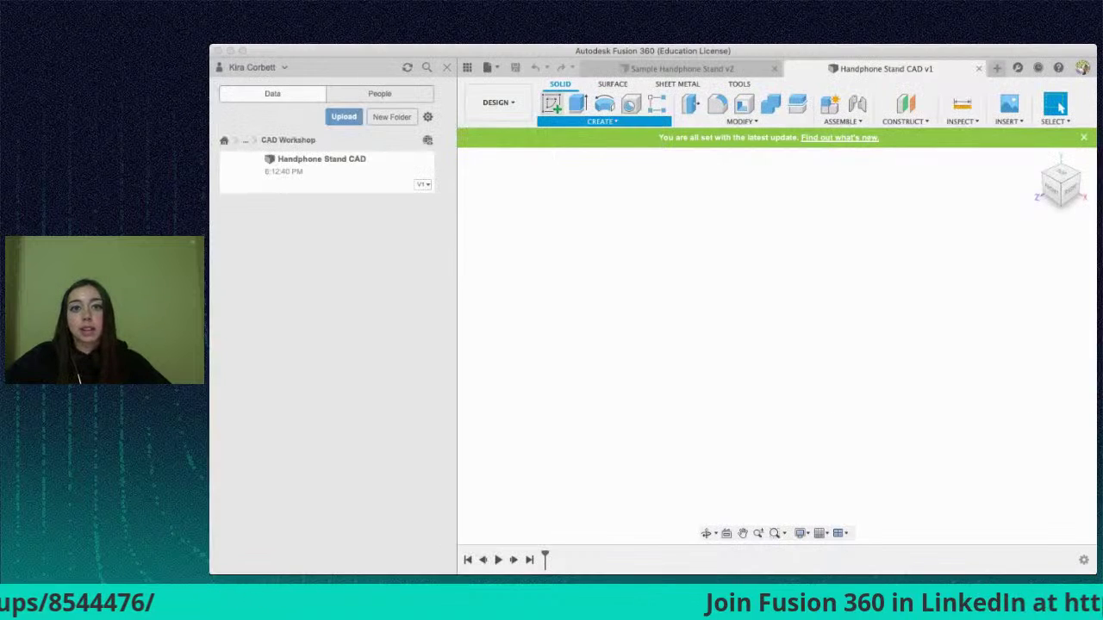
{"action": "left_click", "coordinate": [551, 104]}
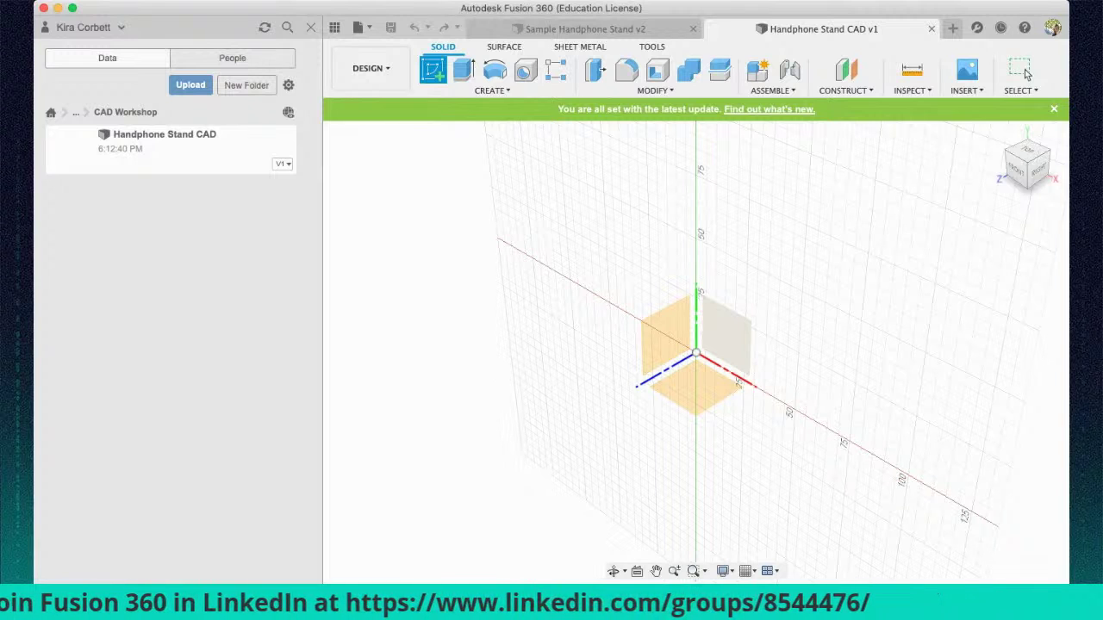
{"action": "left_click", "coordinate": [726, 336]}
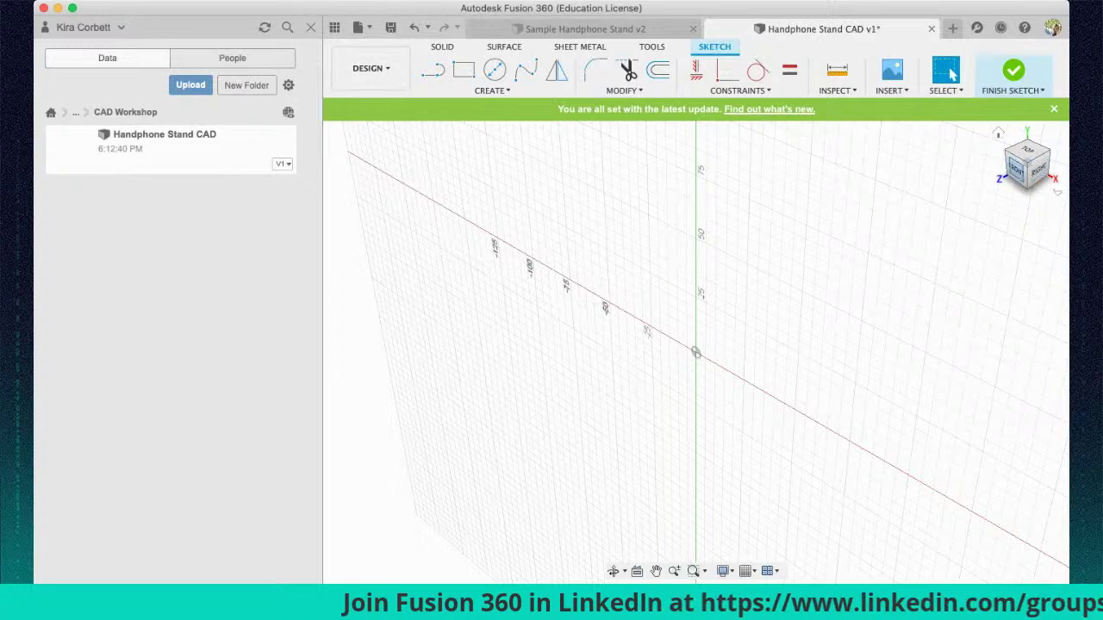
{"action": "left_click", "coordinate": [1016, 169]}
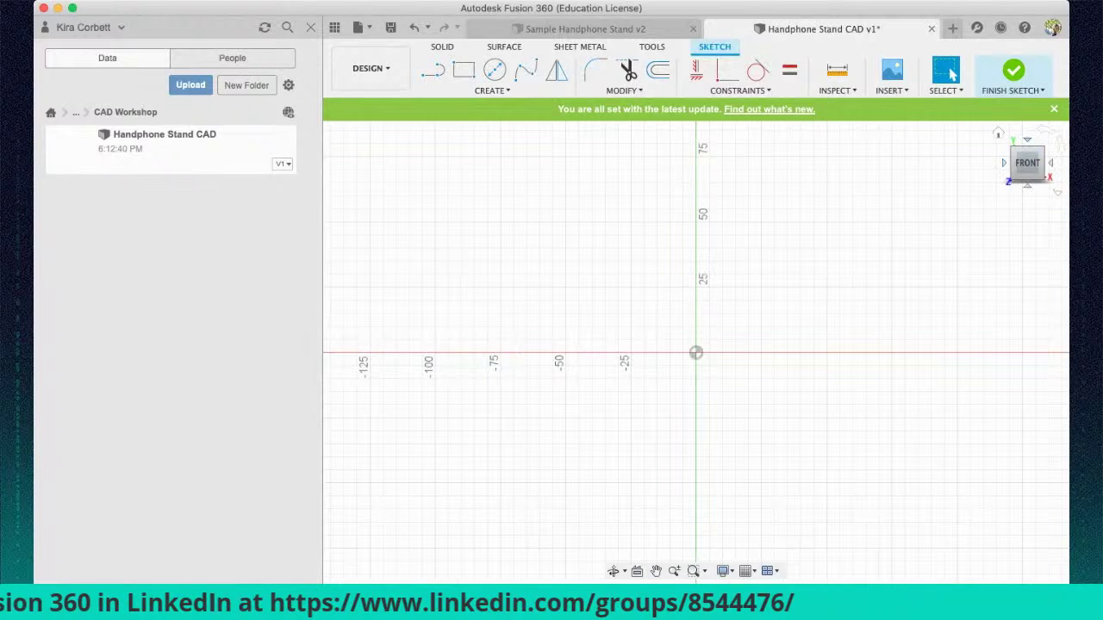
{"action": "mouse_move", "coordinate": [1027, 163]}
{"action": "left_mouse_down"}
{"action": "mouse_move", "coordinate": [995, 170]}
{"action": "mouse_move", "coordinate": [1055, 188]}
{"action": "mouse_move", "coordinate": [1025, 200]}
{"action": "mouse_move", "coordinate": [1044, 173]}
{"action": "left_mouse_up"}
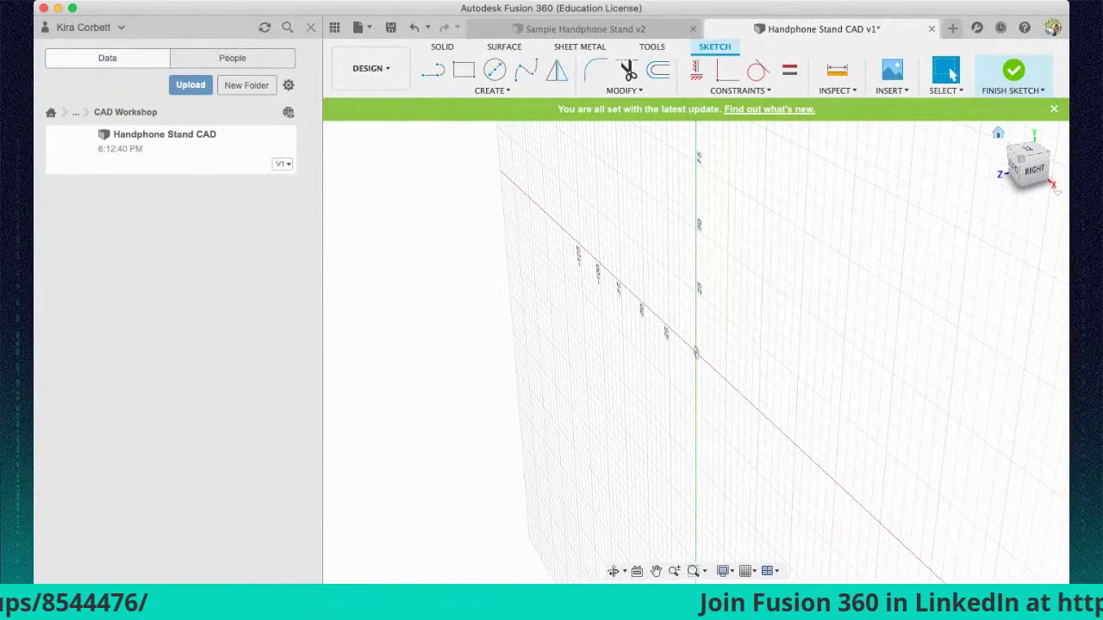
{"action": "left_click", "coordinate": [1052, 188]}
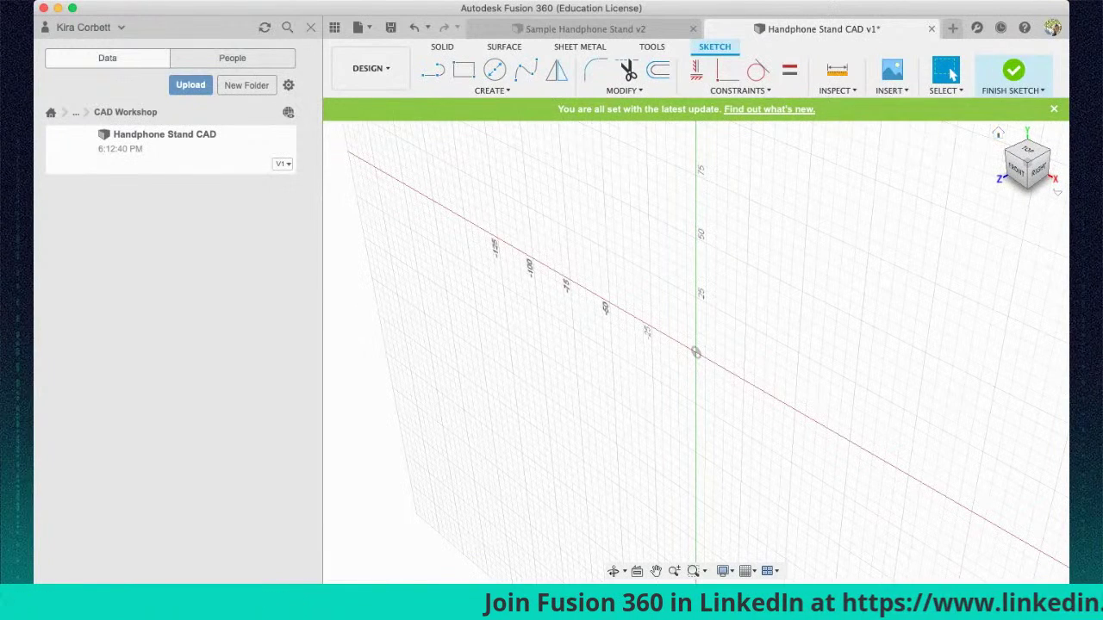
{"action": "left_click", "coordinate": [1017, 170]}
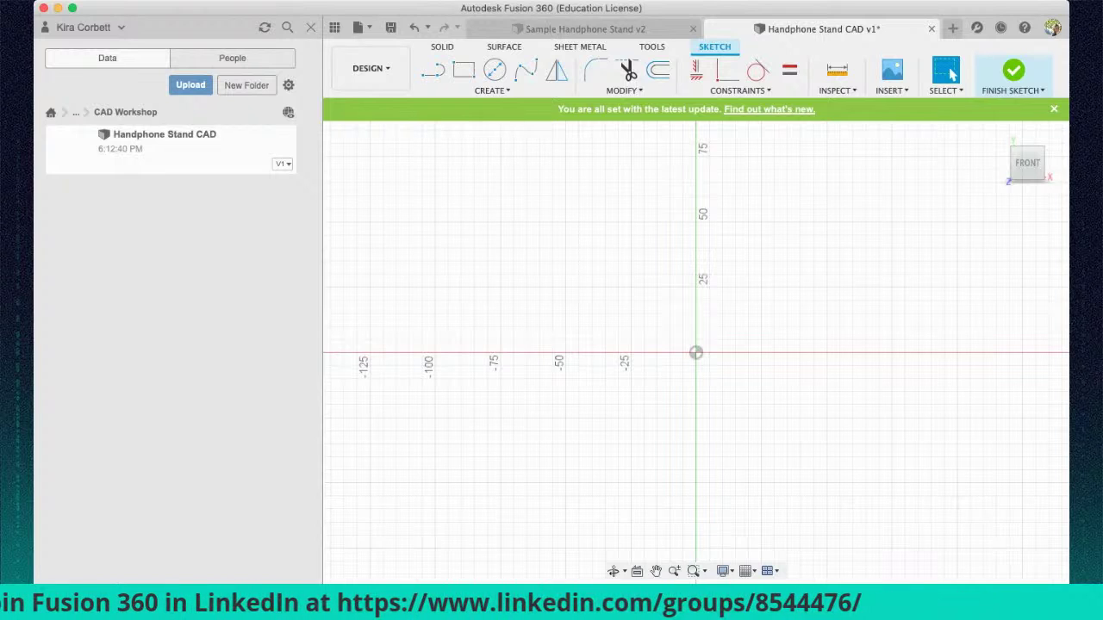
{"action": "left_click", "coordinate": [492, 90]}
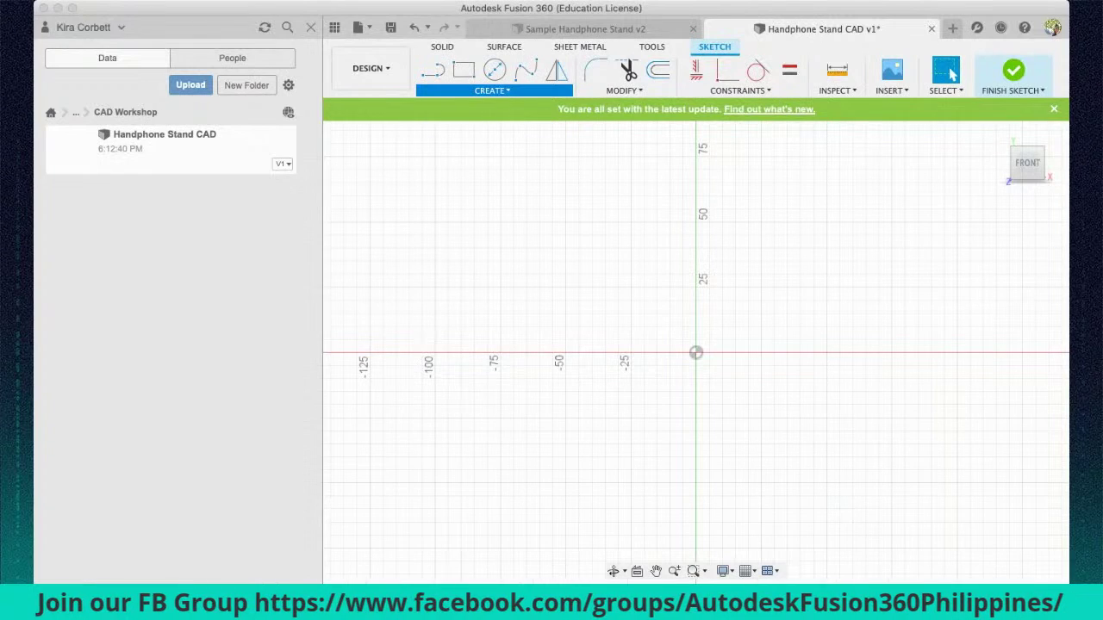
{"action": "key", "text": "Escape"}
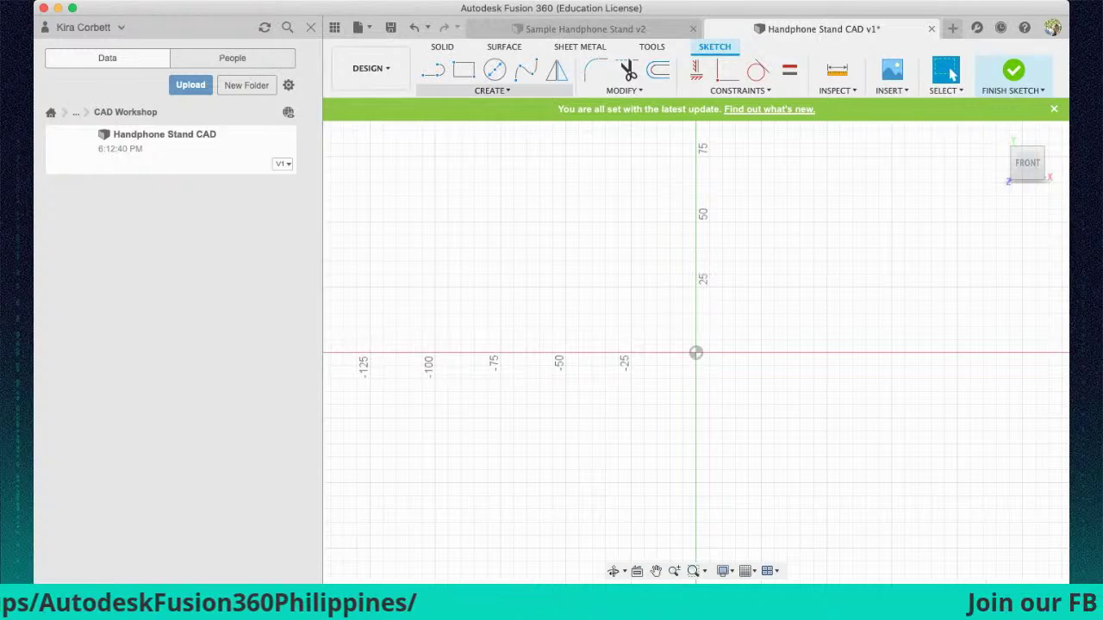
{"action": "left_click", "coordinate": [442, 46]}
{"action": "left_click", "coordinate": [492, 90]}
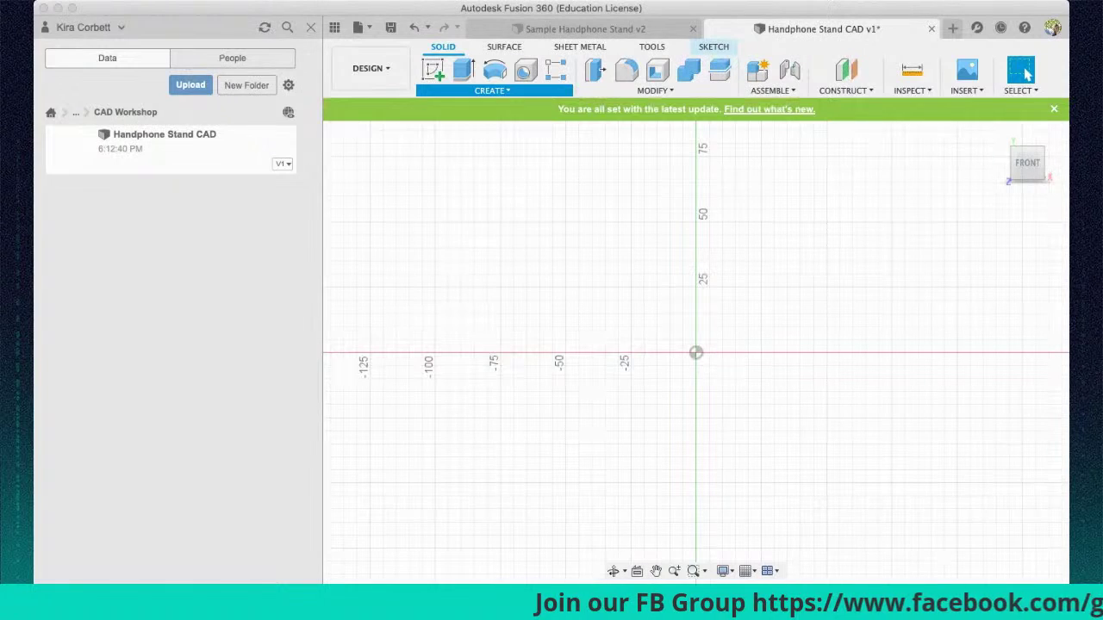
{"action": "left_click", "coordinate": [492, 90]}
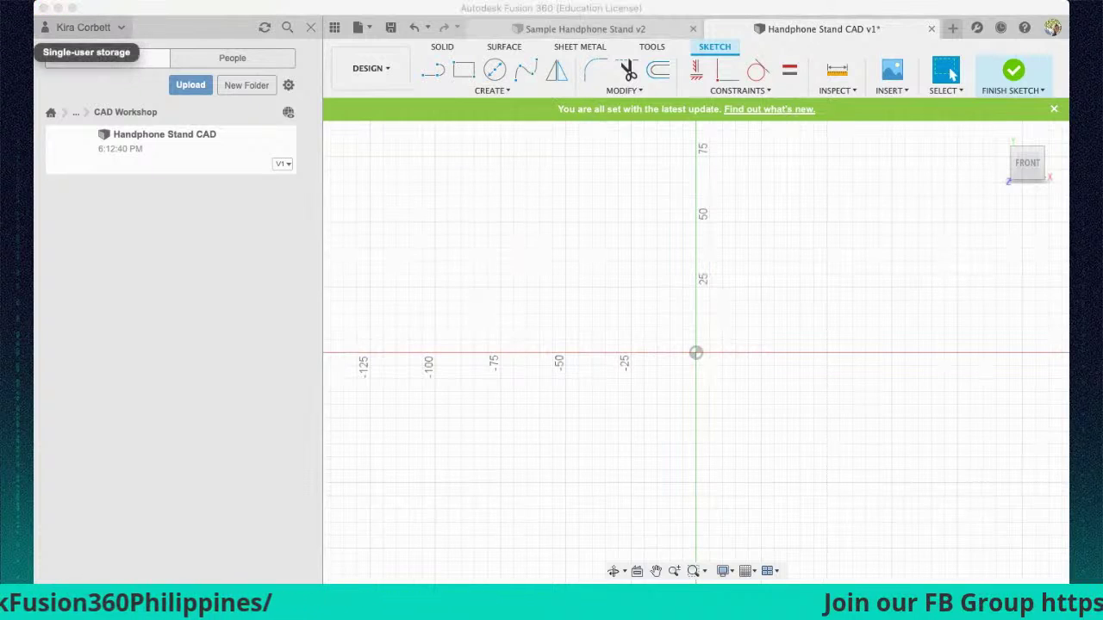
{"action": "left_click", "coordinate": [491, 90]}
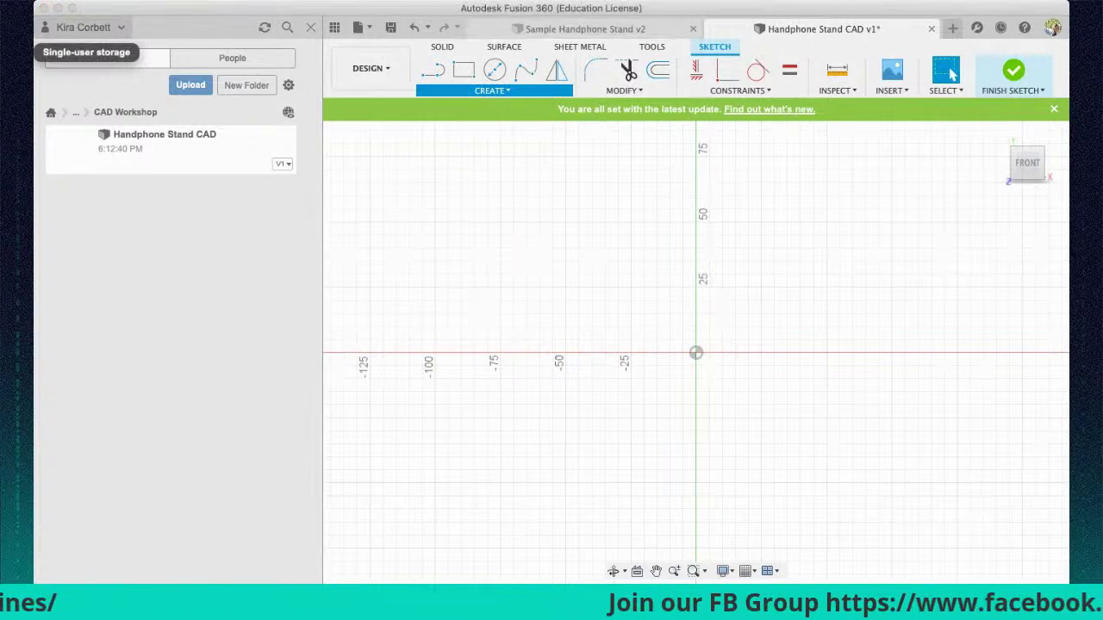
{"action": "key", "text": "Escape"}
- Sketch a slanted line from the origin to a point about 25 mm across and 50 mm up
{"action": "left_click", "coordinate": [492, 90]}
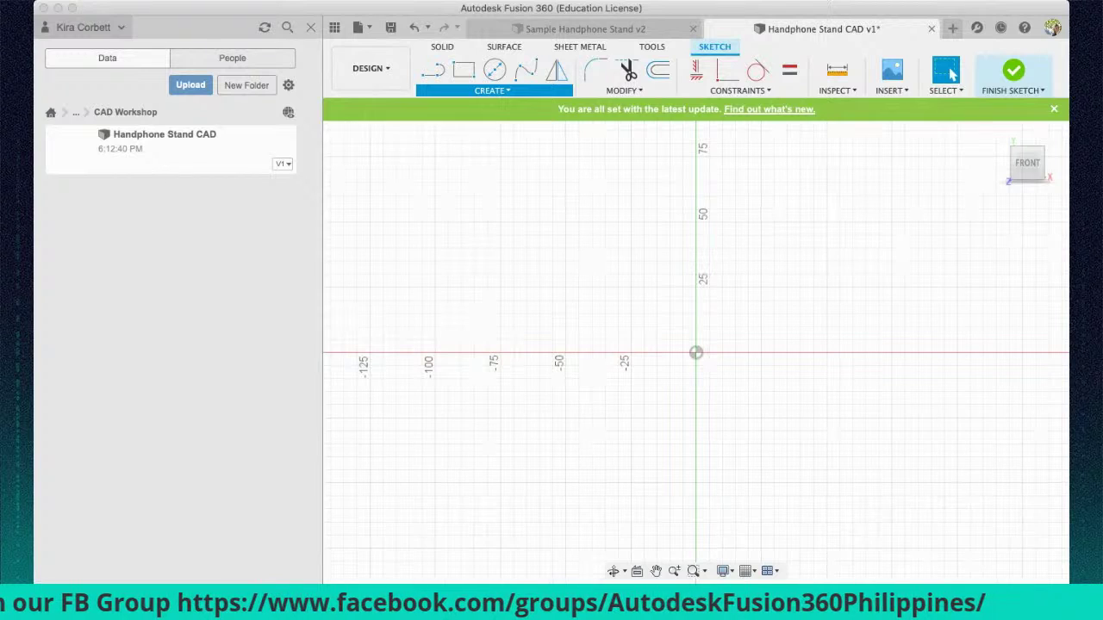
{"action": "key", "text": "l"}
{"action": "mouse_move", "coordinate": [667, 268]}
{"action": "middle_mouse_down"}
{"action": "mouse_move", "coordinate": [509, 308]}
{"action": "mouse_move", "coordinate": [515, 353]}
{"action": "middle_mouse_up"}
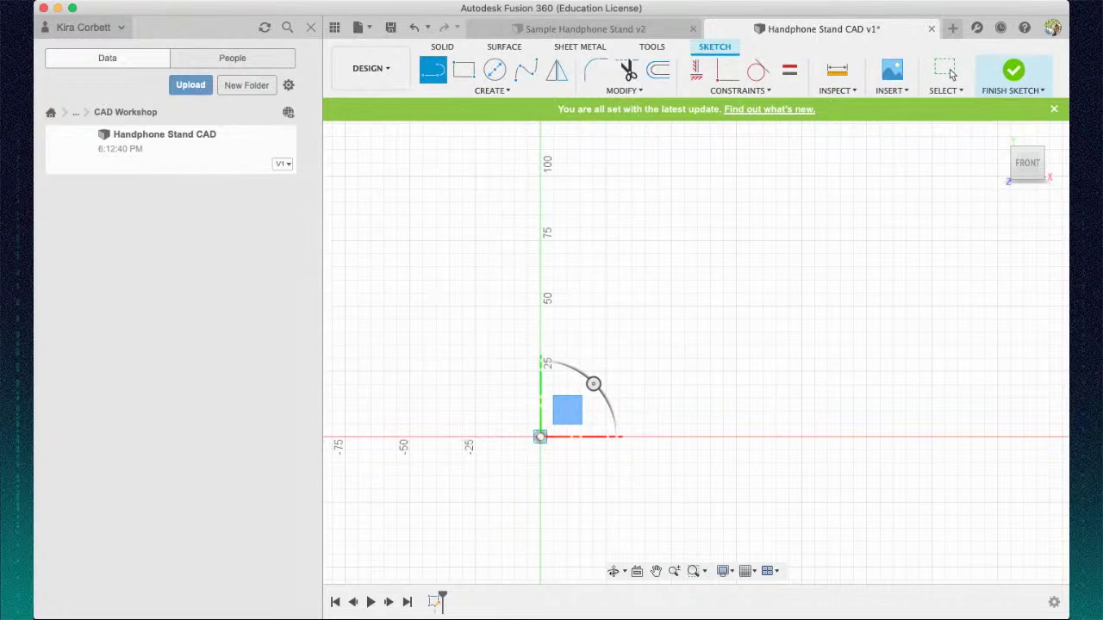
{"action": "left_click", "coordinate": [541, 437]}
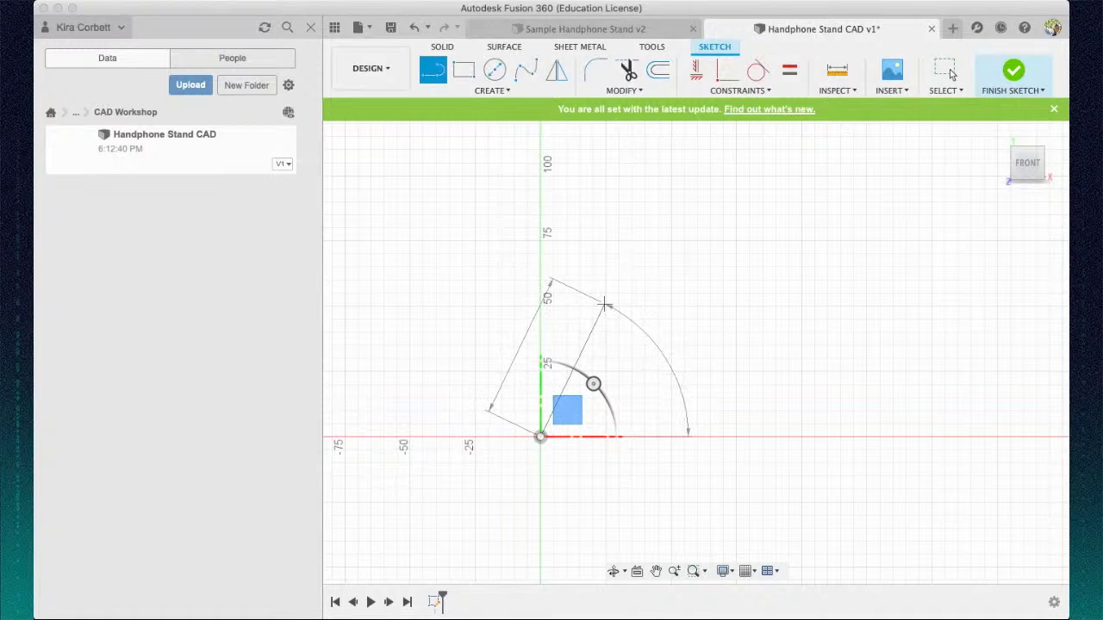
{"action": "left_click", "coordinate": [604, 305]}
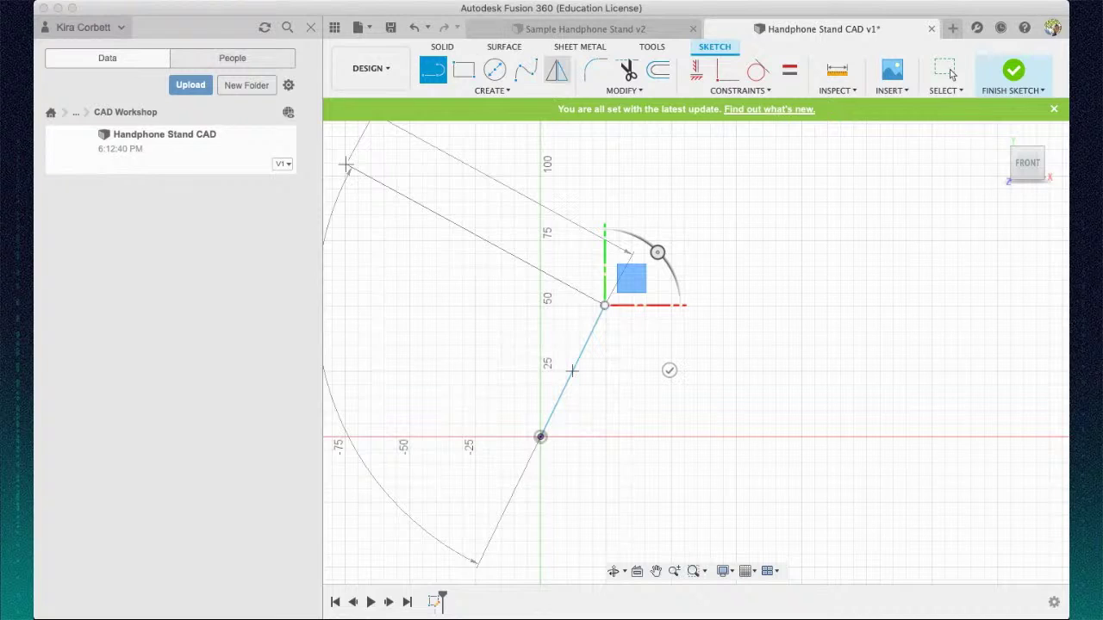
- Switch to the Sample Handphone Stand design and examine the stand's side profile
{"action": "left_click", "coordinate": [585, 29]}
{"action": "left_click_drag", "start_coordinate": [1017, 163], "coordinate": [963, 162]}
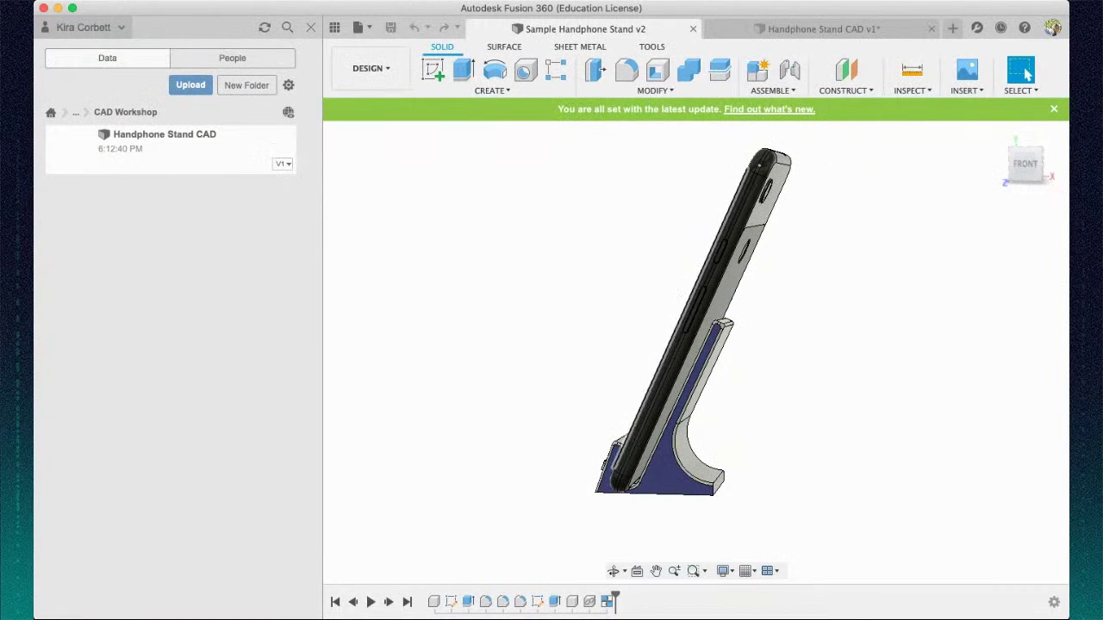
{"action": "left_click_drag", "start_coordinate": [1022, 164], "coordinate": [1032, 166]}
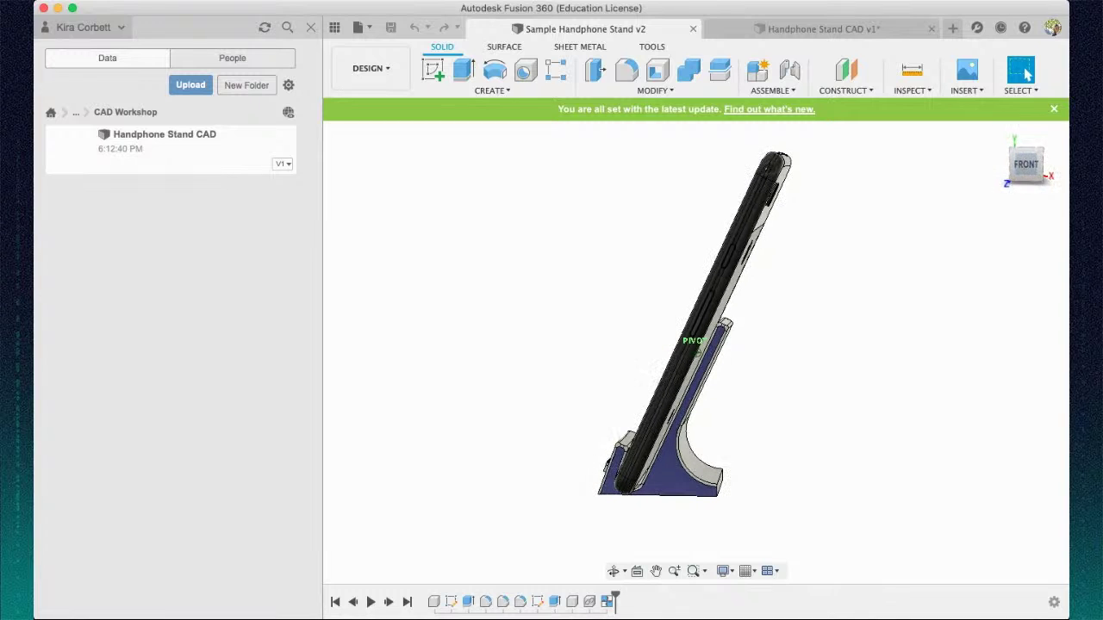
{"action": "scroll", "coordinate": [667, 431], "scroll_direction": "down", "scroll_amount": 3}
{"action": "scroll", "coordinate": [667, 431], "scroll_direction": "up", "scroll_amount": 7}
{"action": "middle_click_drag", "start_coordinate": [667, 433], "coordinate": [736, 353]}
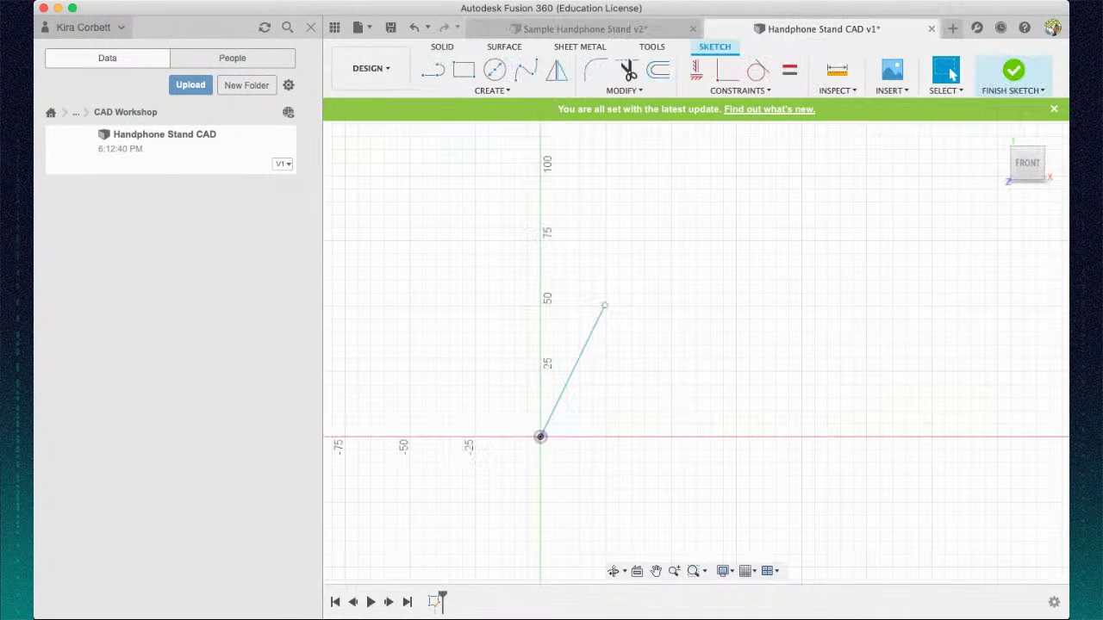
- Add a short perpendicular line at the slanted line's upper end and a parallel line down to the horizontal axis, about 12 mm from the origin
{"action": "key", "text": "l"}
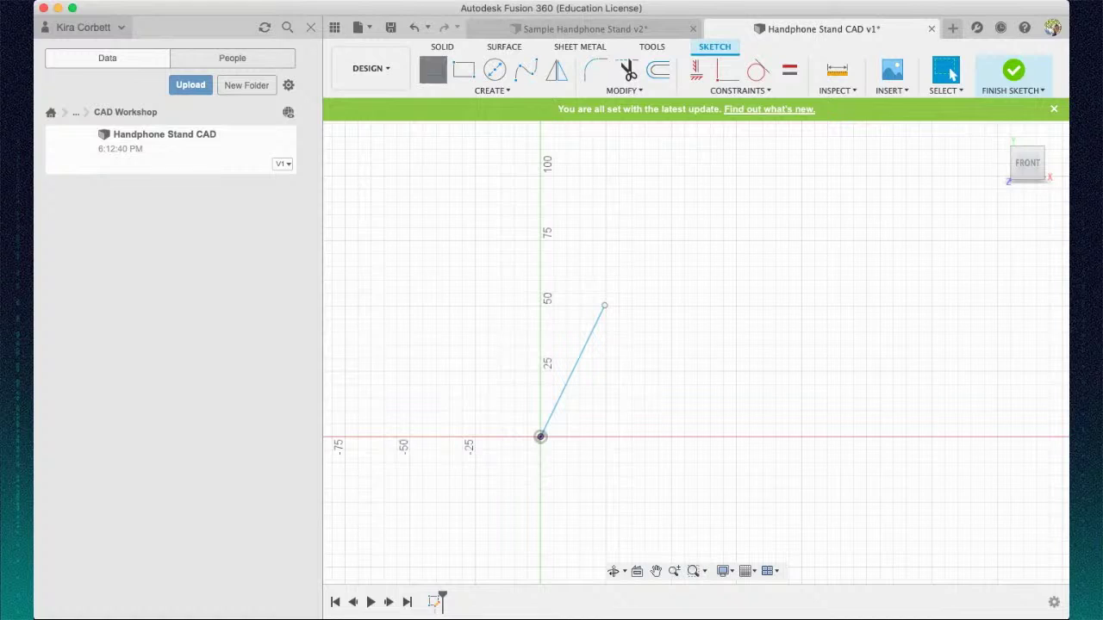
{"action": "left_click", "coordinate": [604, 306]}
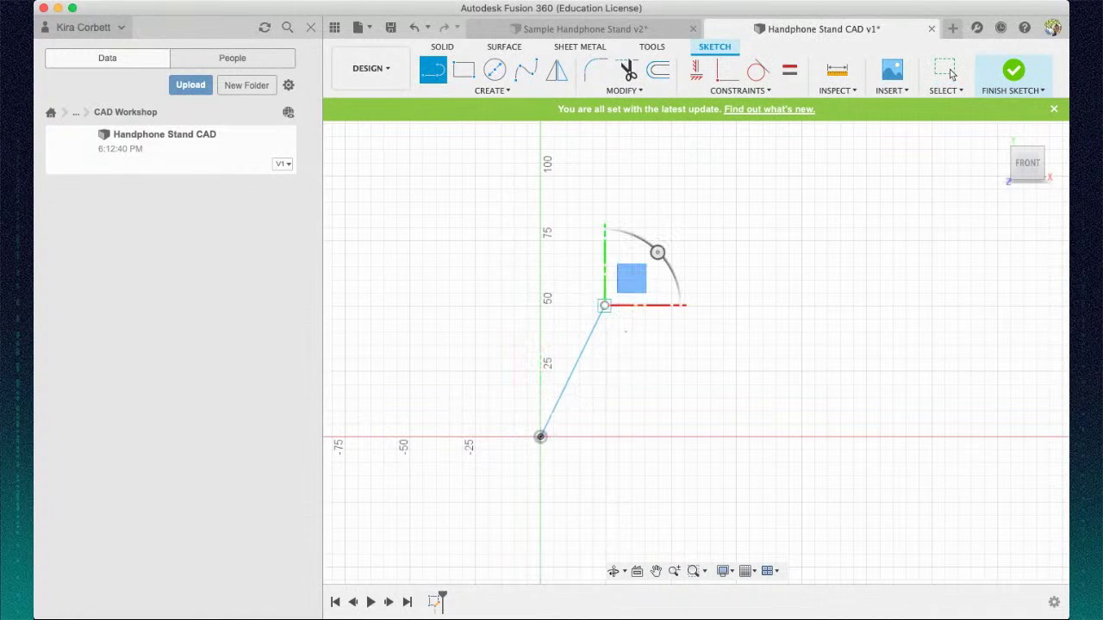
{"action": "left_click", "coordinate": [631, 317]}
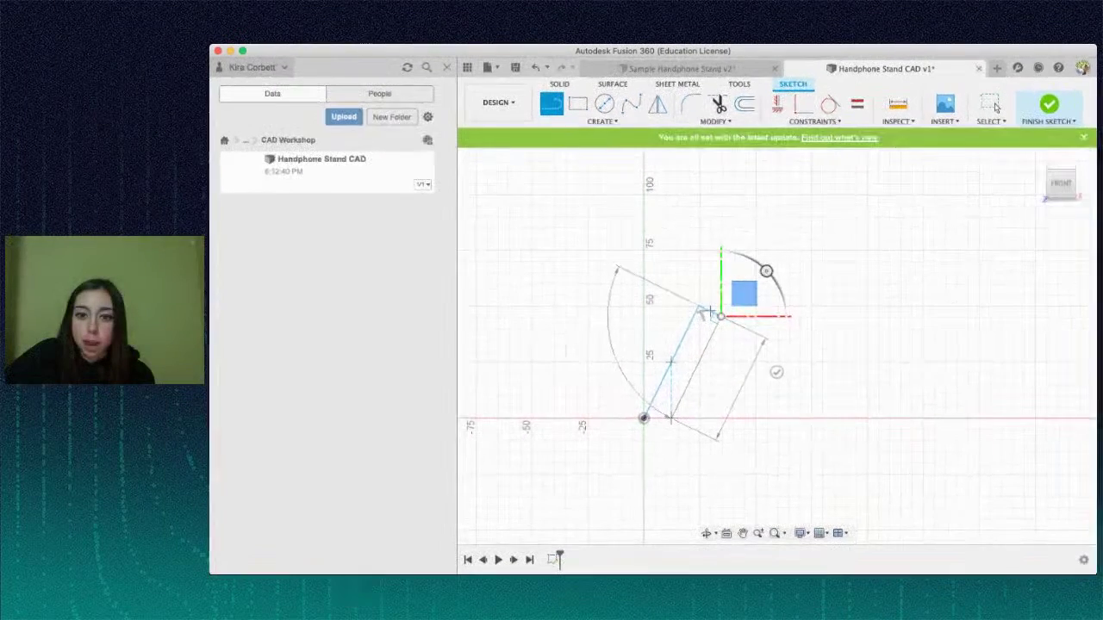
{"action": "left_click", "coordinate": [572, 437]}
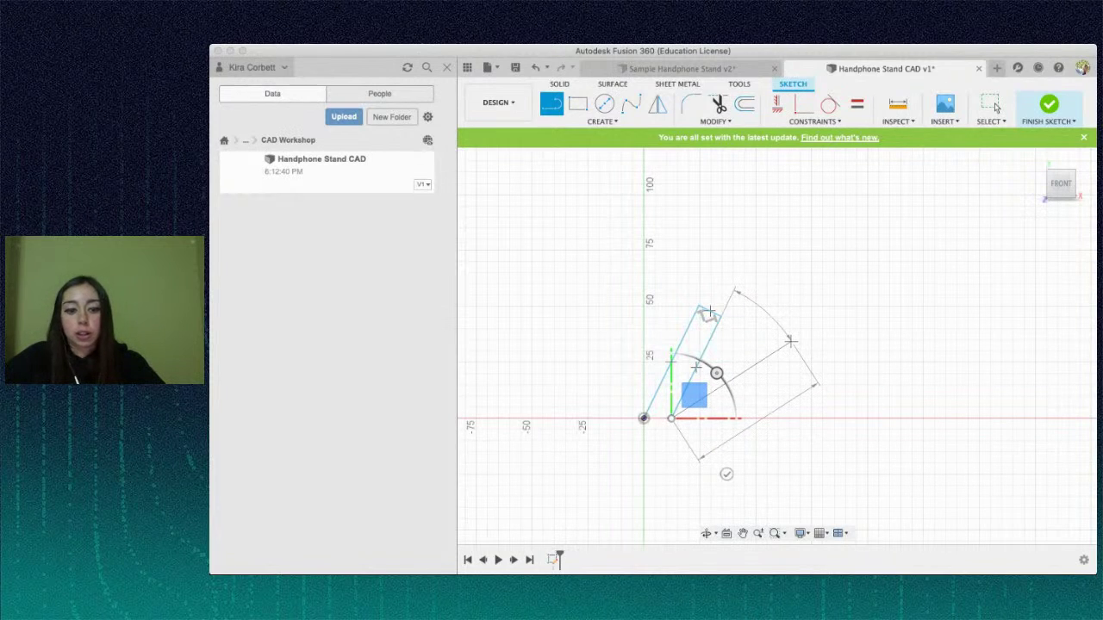
{"action": "key", "text": "Escape"}
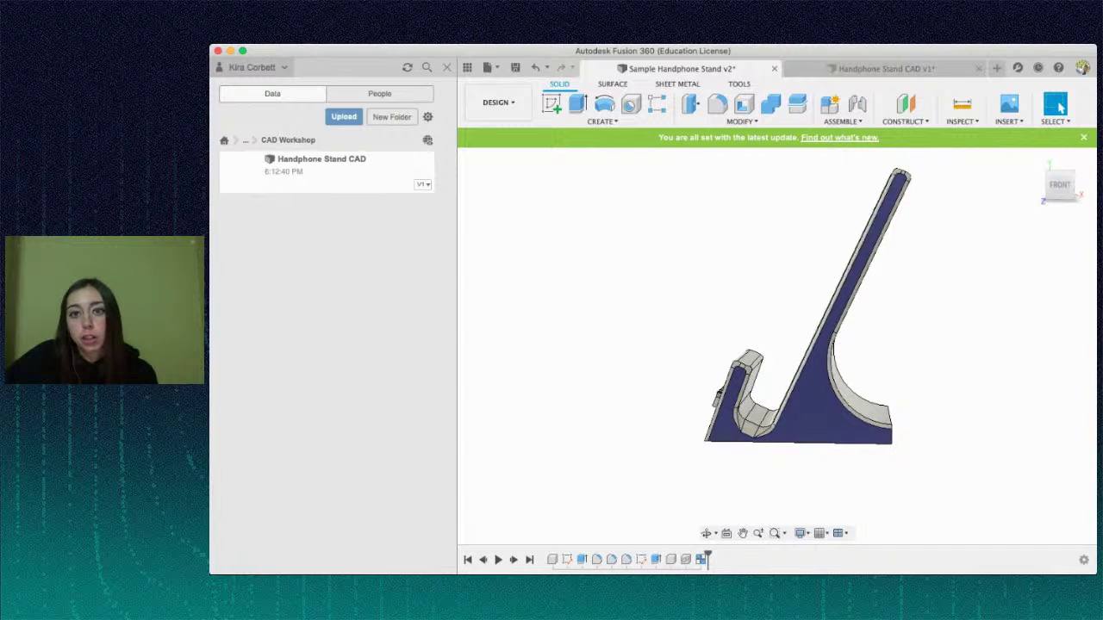
- Return to the Handphone Stand CAD sketch and add a short perpendicular line, about 9 mm long, at the lower end of the short arm's inner line
{"action": "left_click", "coordinate": [885, 69]}
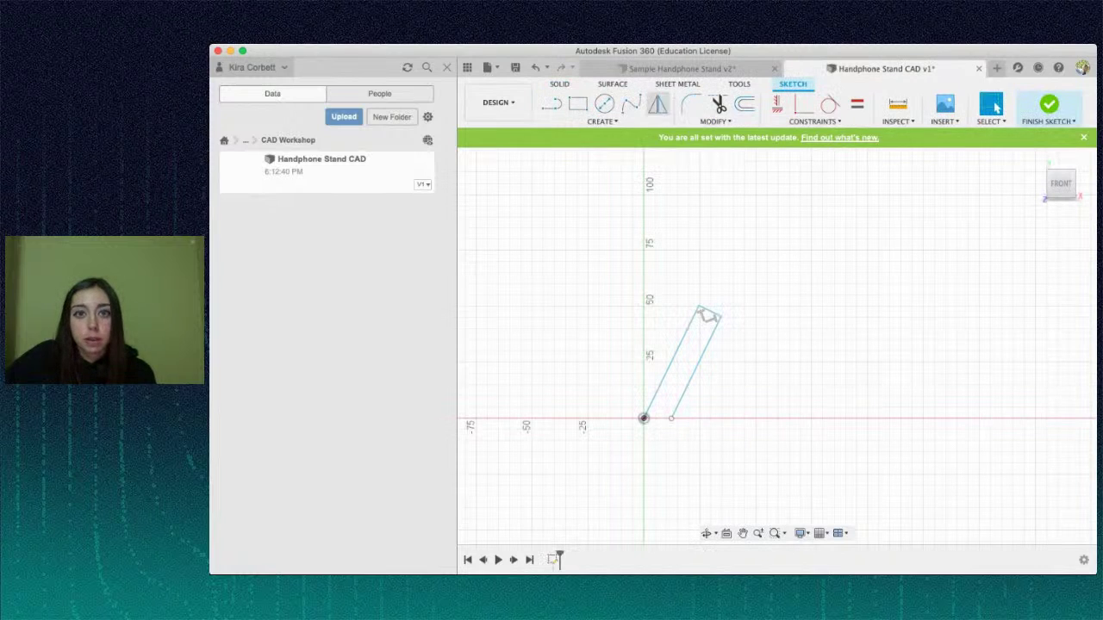
{"action": "left_click", "coordinate": [551, 104]}
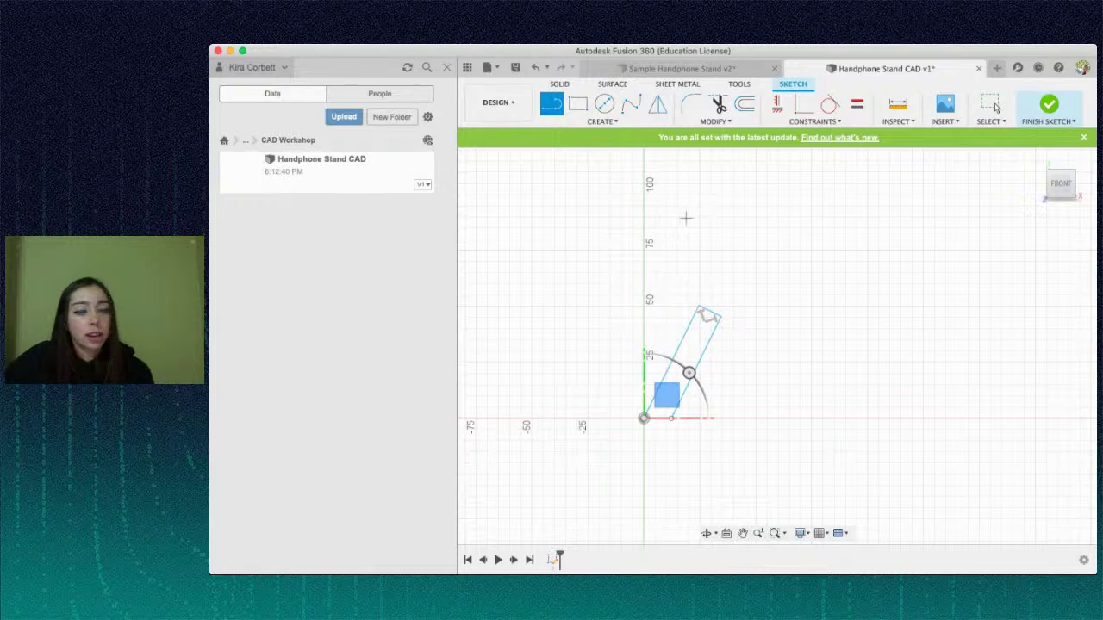
{"action": "left_click", "coordinate": [672, 418]}
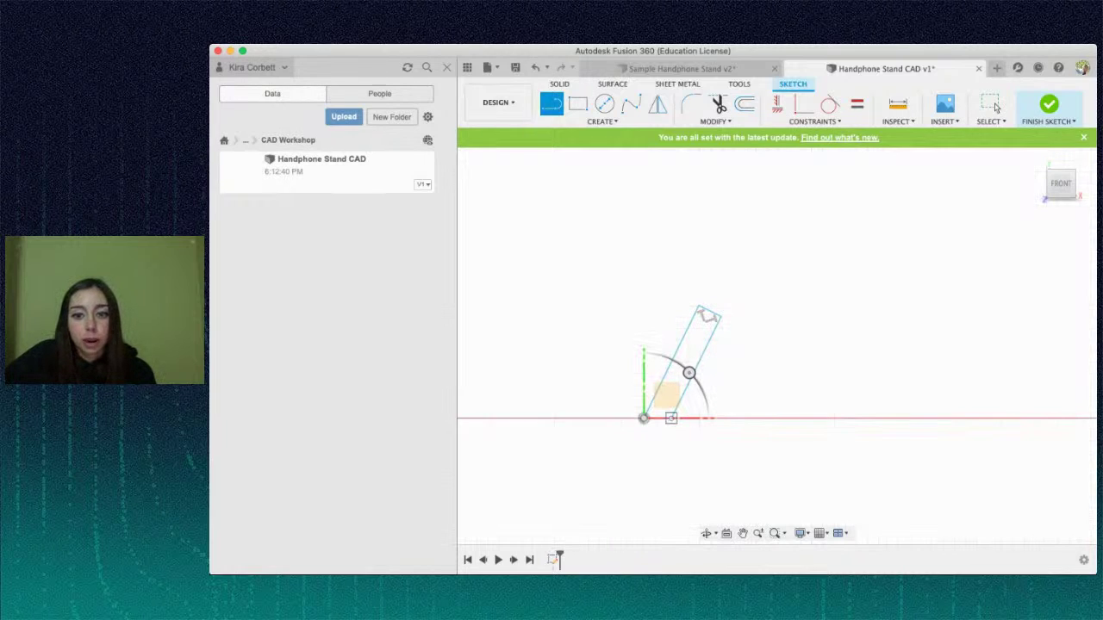
{"action": "left_click", "coordinate": [671, 419]}
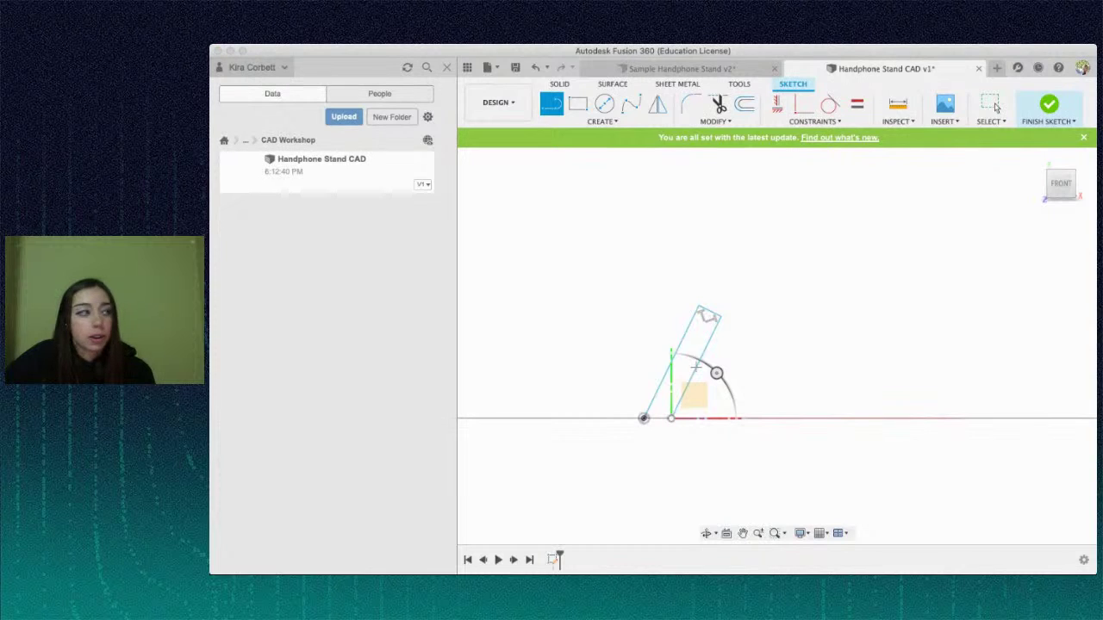
{"action": "left_click", "coordinate": [690, 427]}
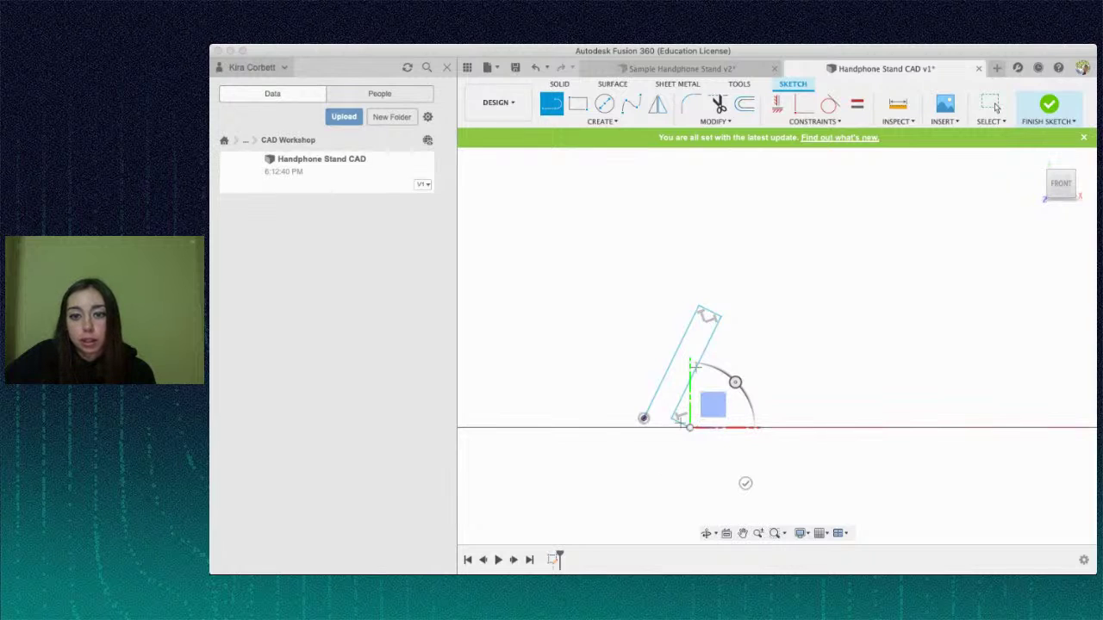
- Sketch the tall back arm parallel to the short arm, rising about 100 mm, with a short perpendicular end and a parallel line back down
{"action": "left_click", "coordinate": [712, 405]}
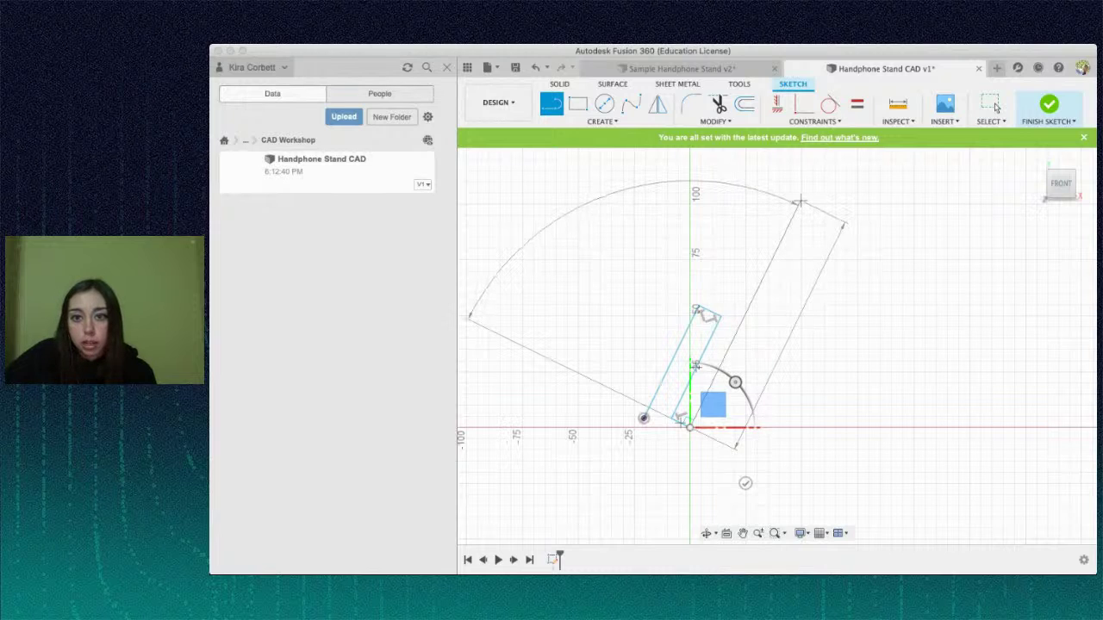
{"action": "left_click", "coordinate": [800, 201]}
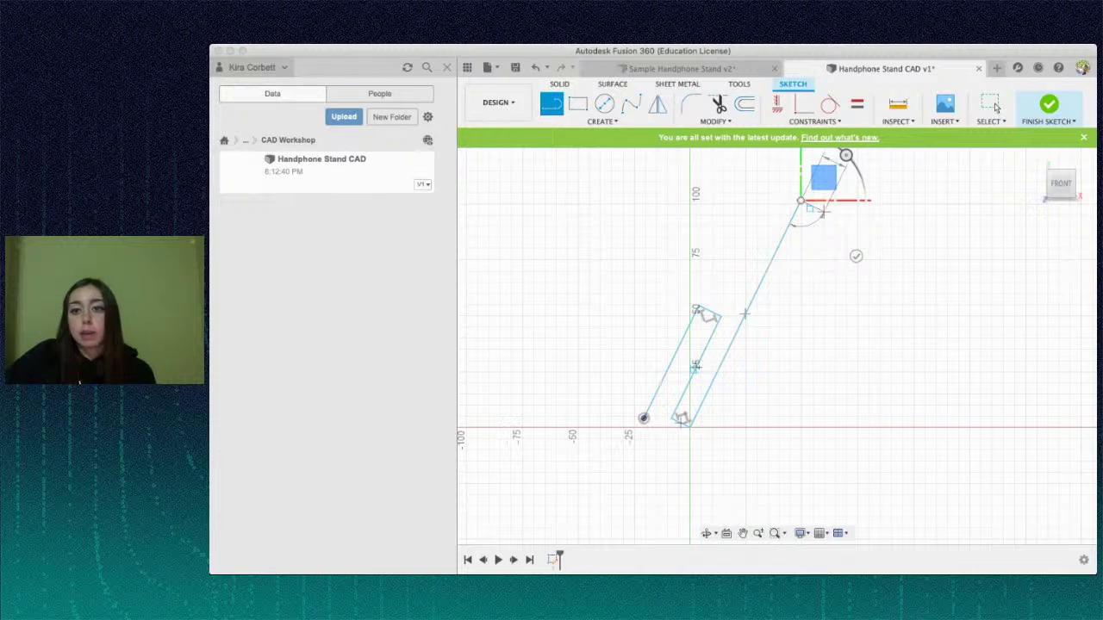
{"action": "left_click", "coordinate": [824, 212]}
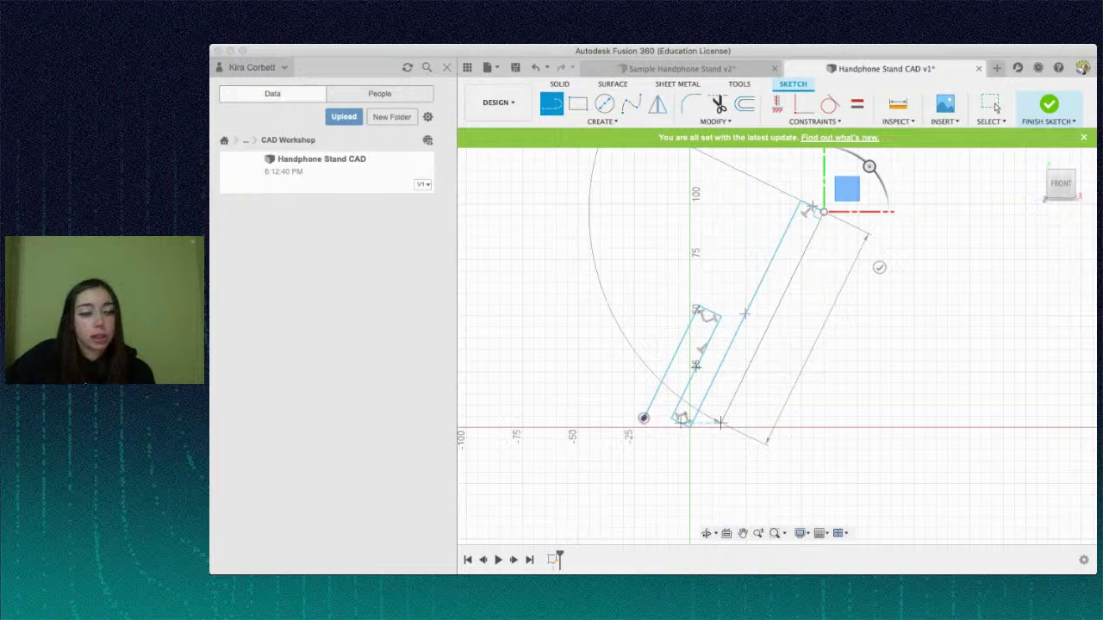
{"action": "left_click", "coordinate": [720, 422]}
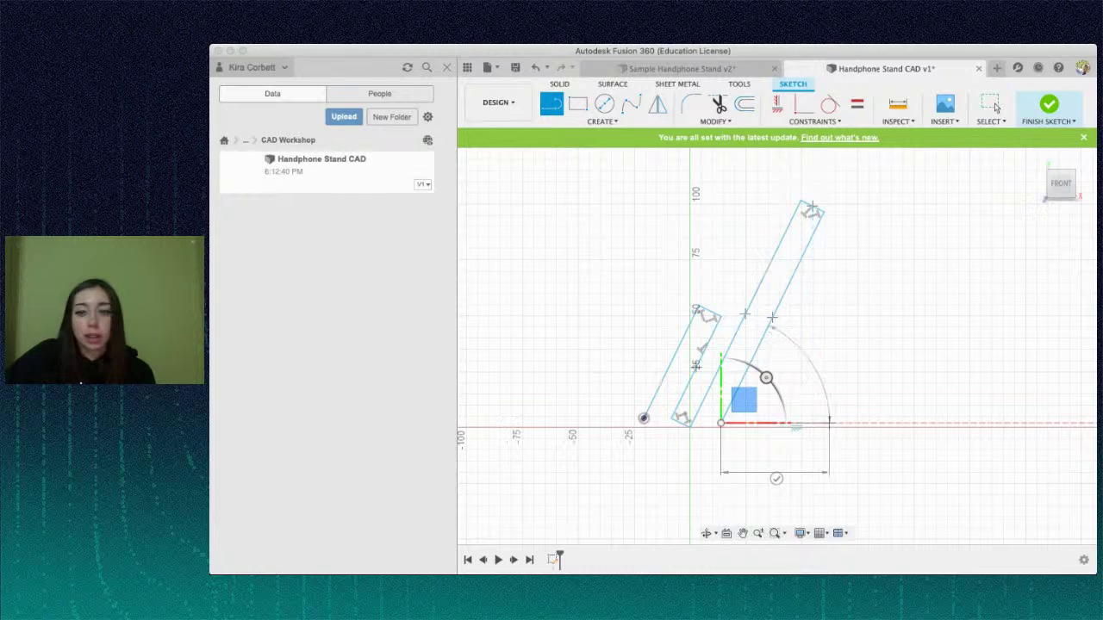
- Close the profile at the origin with a base about 98 mm long underneath, a horizontal upper edge and a short vertical end
{"action": "left_click", "coordinate": [849, 422]}
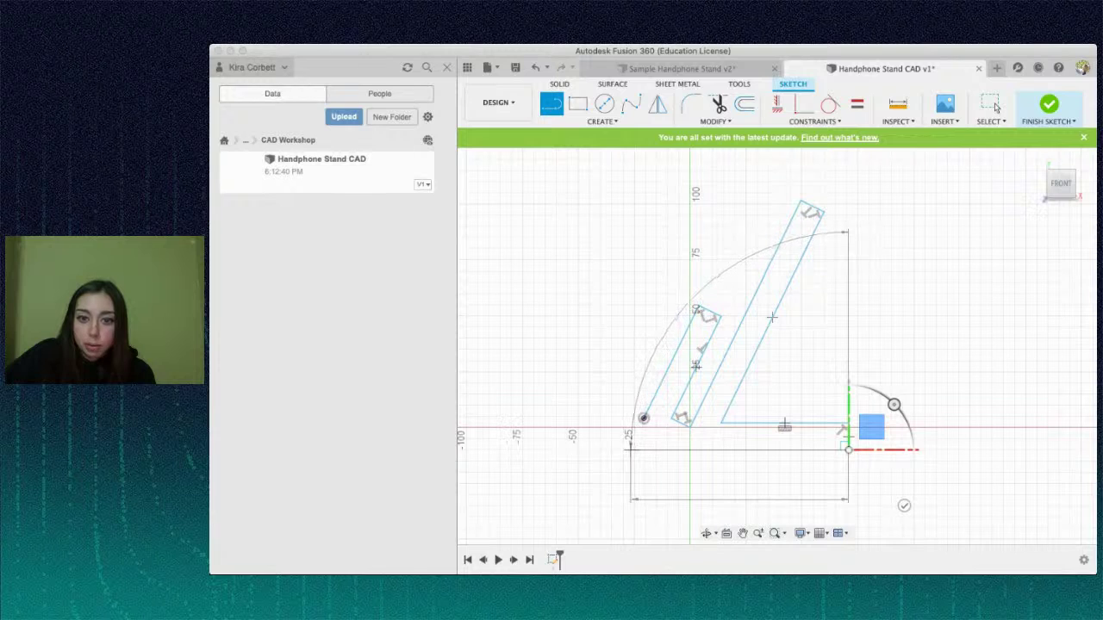
{"action": "left_click", "coordinate": [630, 450]}
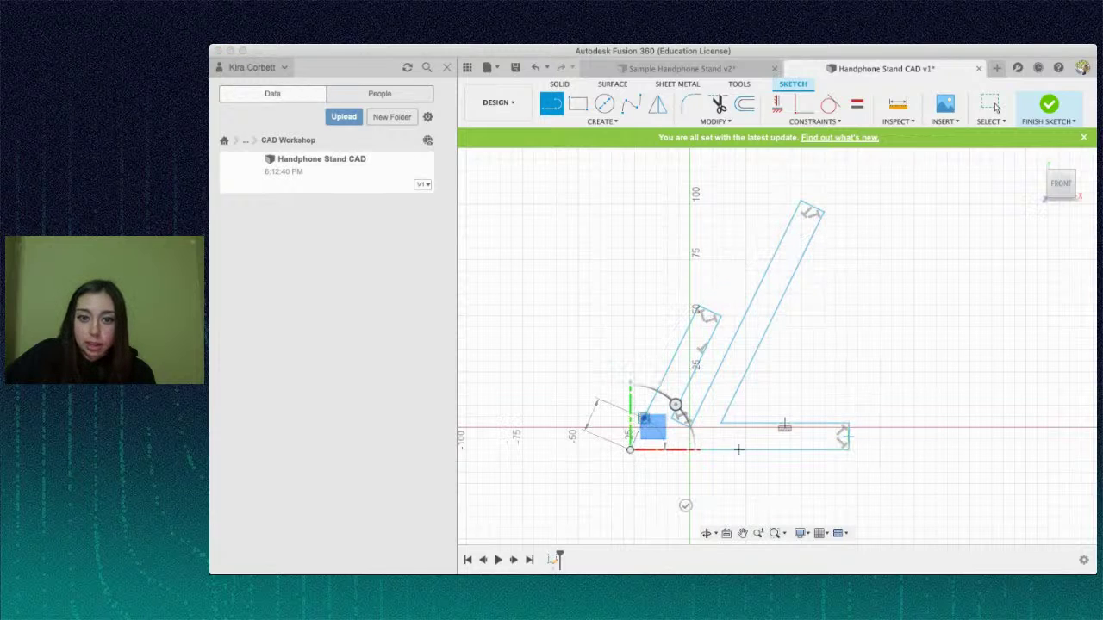
{"action": "left_click", "coordinate": [643, 418]}
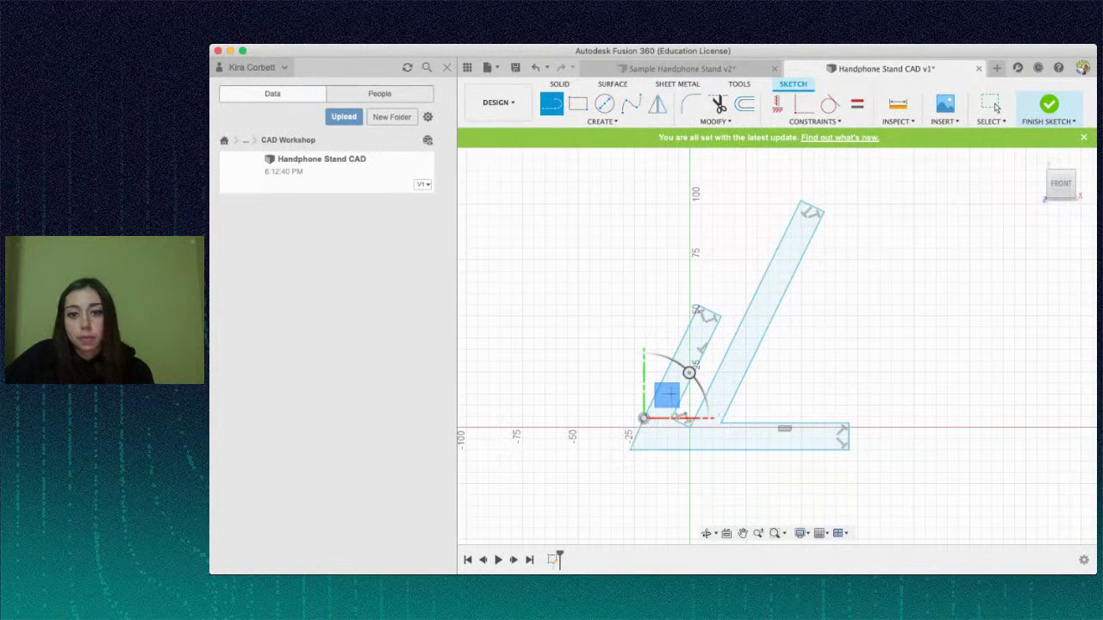
{"action": "left_click", "coordinate": [993, 105]}
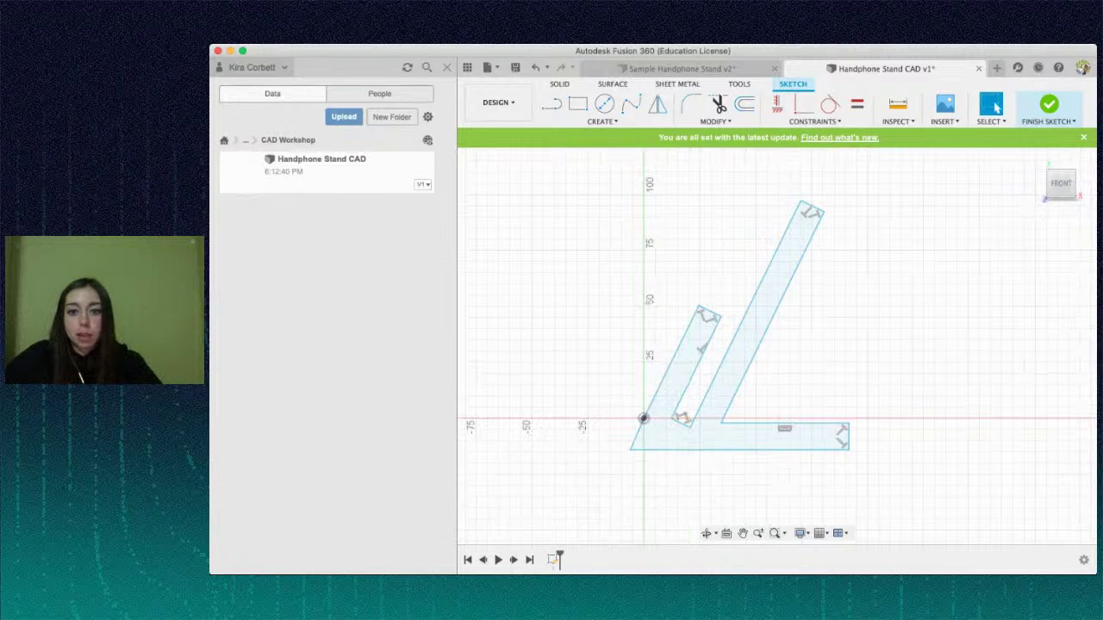
- Compare the new profile with the side profile of the Sample Handphone Stand and return to the Handphone Stand CAD sketch
{"action": "mouse_move", "coordinate": [775, 344]}
{"action": "middle_mouse_down"}
{"action": "mouse_move", "coordinate": [739, 319]}
{"action": "mouse_move", "coordinate": [734, 330]}
{"action": "middle_mouse_up"}
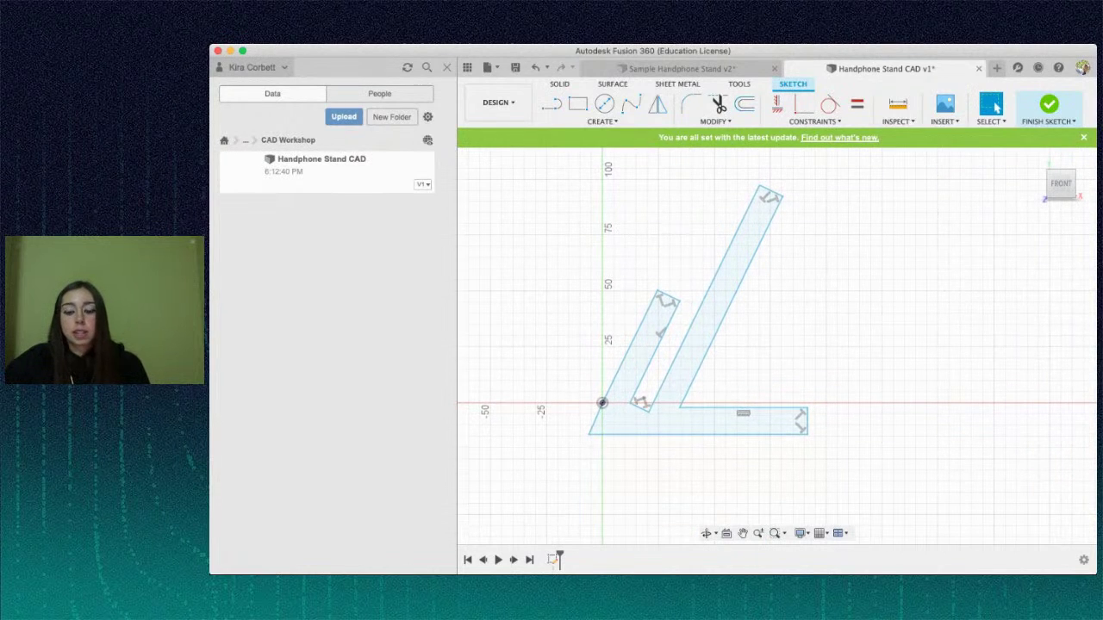
{"action": "left_click", "coordinate": [705, 300]}
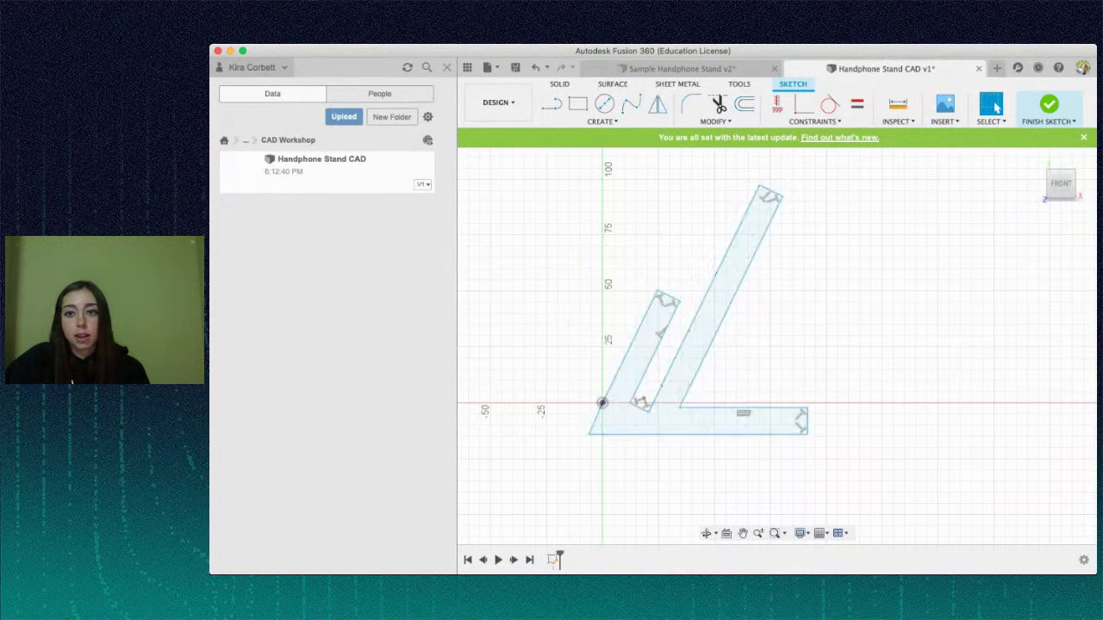
{"action": "left_click", "coordinate": [682, 69]}
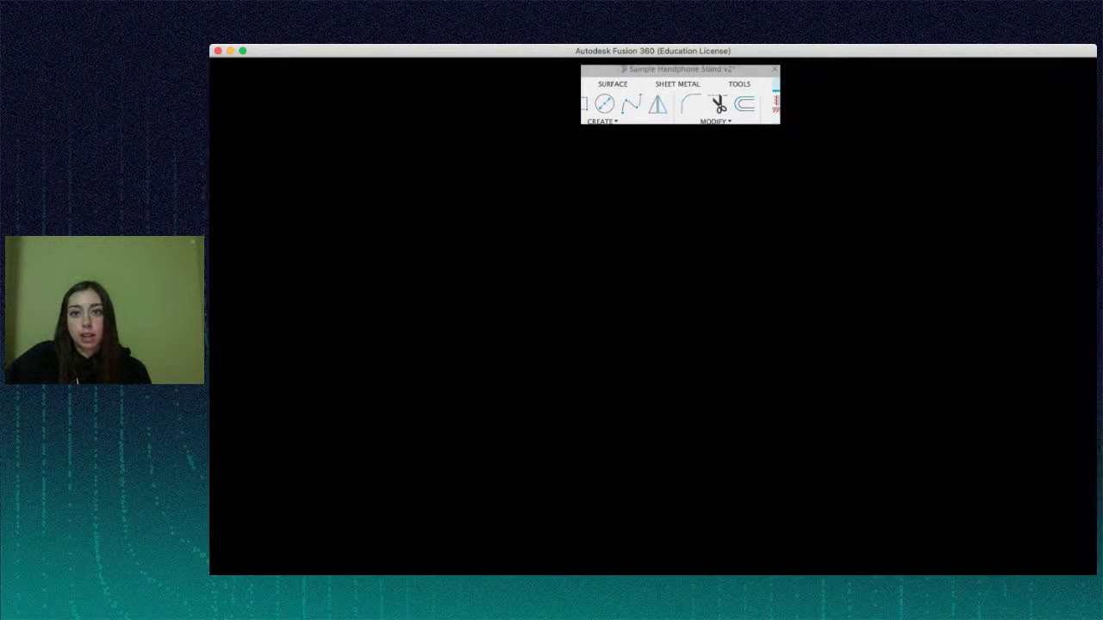
{"action": "left_click_drag", "start_coordinate": [1061, 186], "coordinate": [1065, 184]}
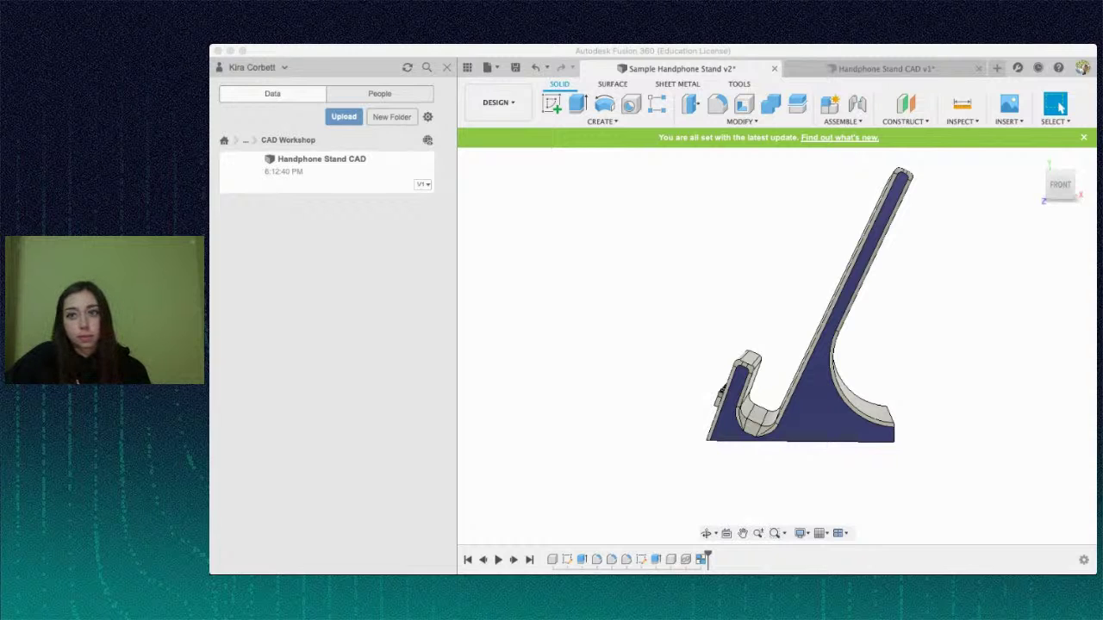
{"action": "left_click", "coordinate": [886, 69]}
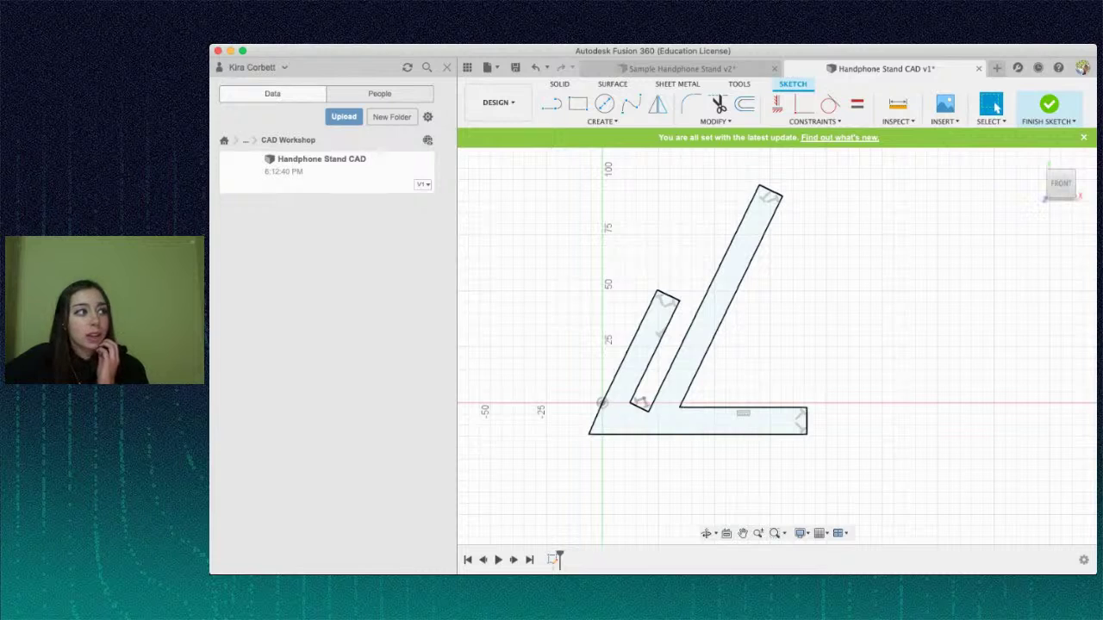
{"action": "key", "text": "super+a"}
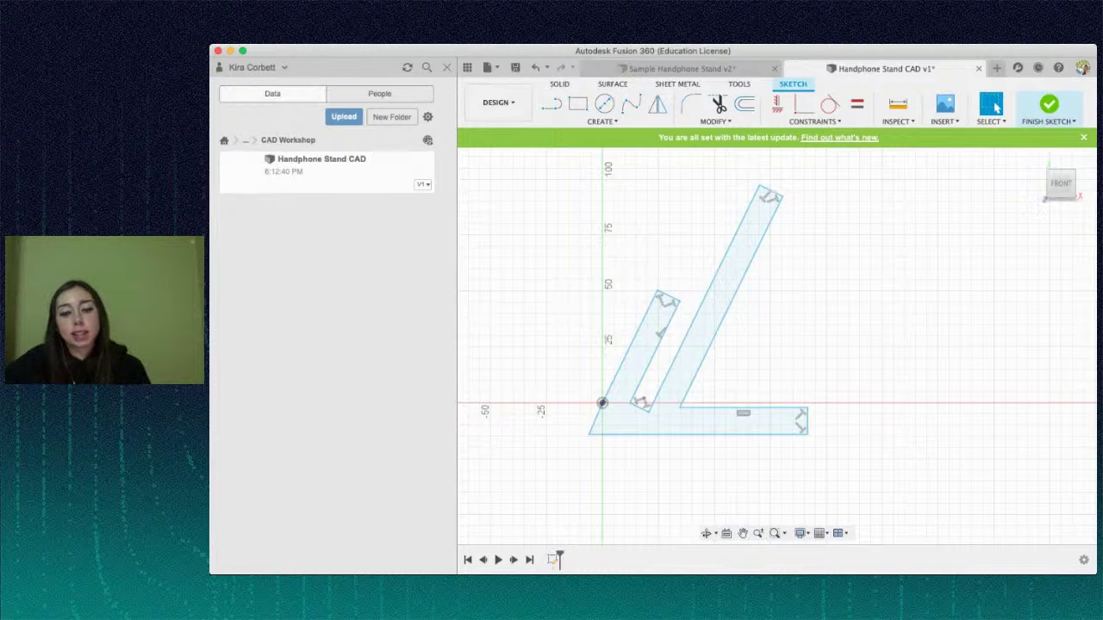
{"action": "key", "text": "Escape"}
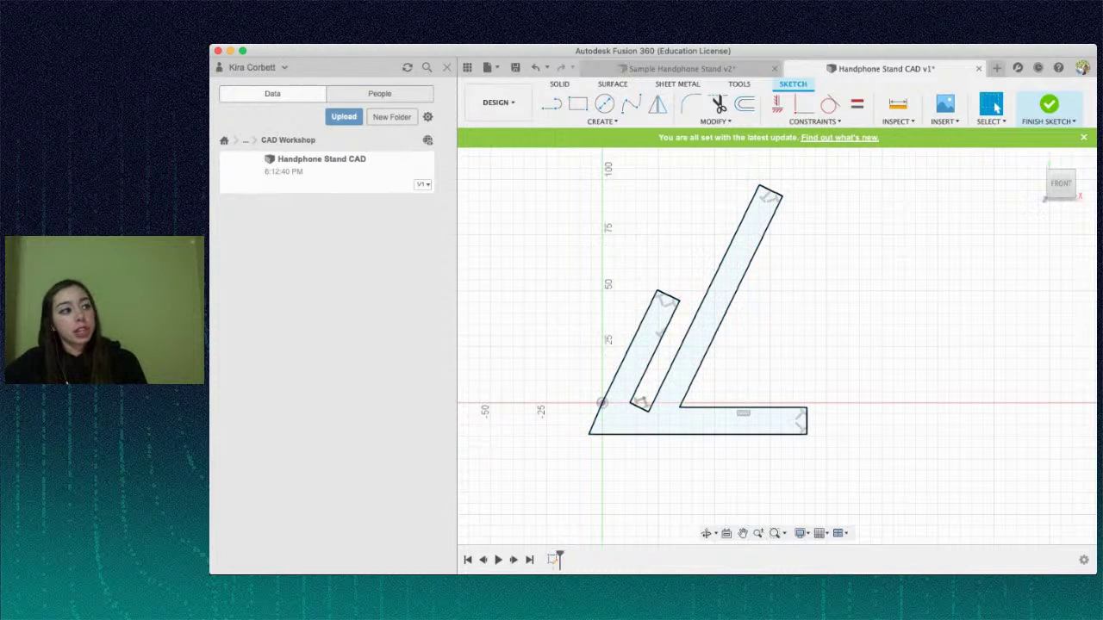
{"action": "key", "text": "ctrl+a"}
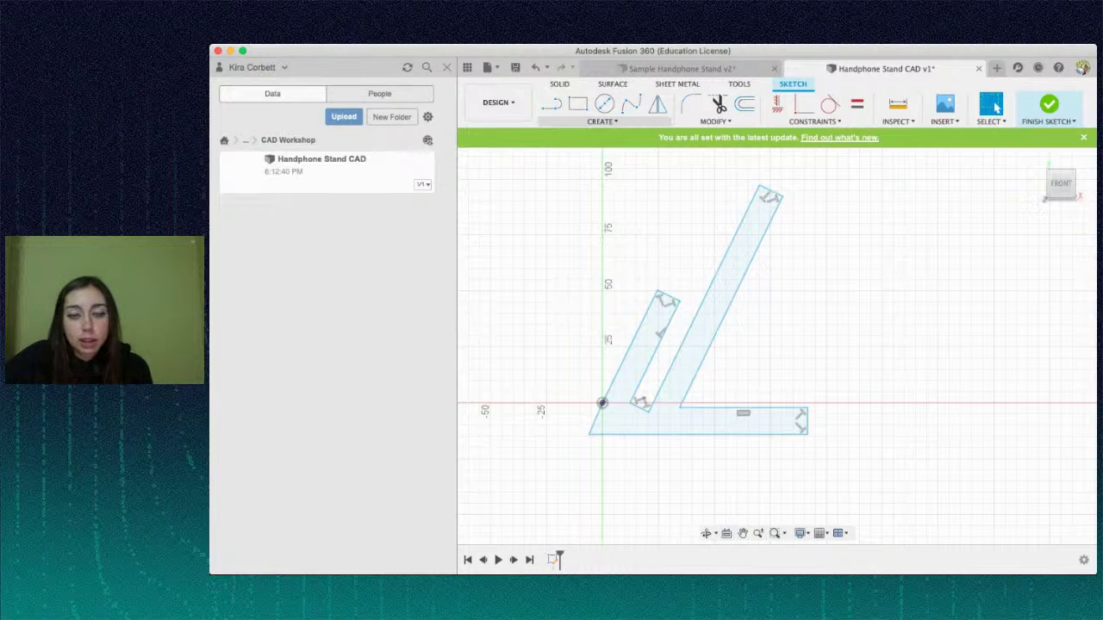
- Dimension the vertical height of the short arm's outer slanted line from the origin to 50 mm
{"action": "left_click", "coordinate": [603, 121]}
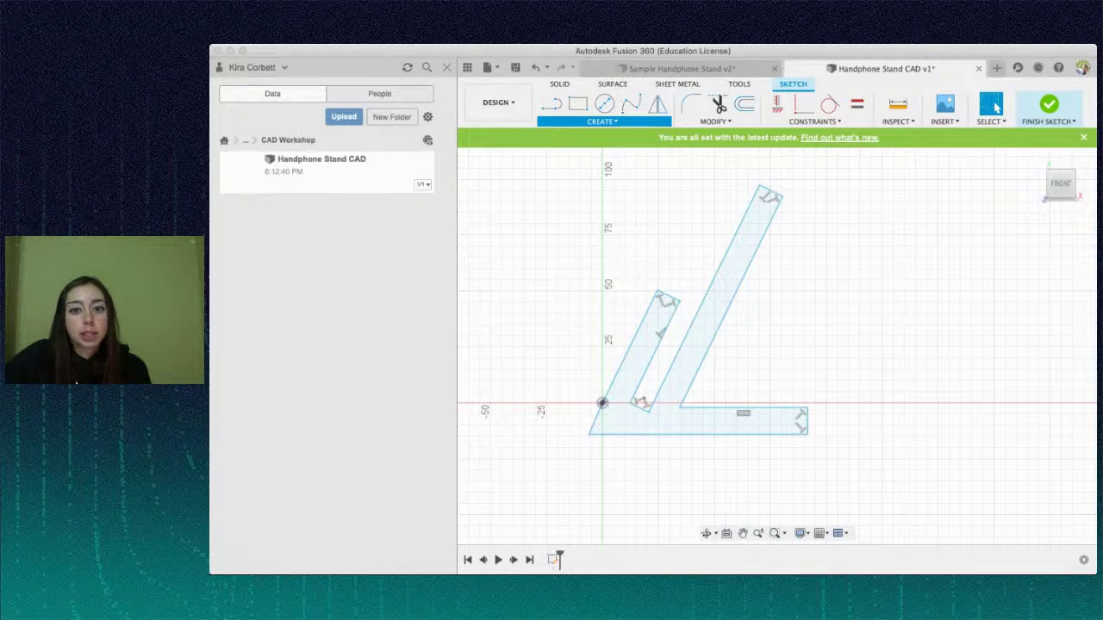
{"action": "left_click", "coordinate": [993, 105]}
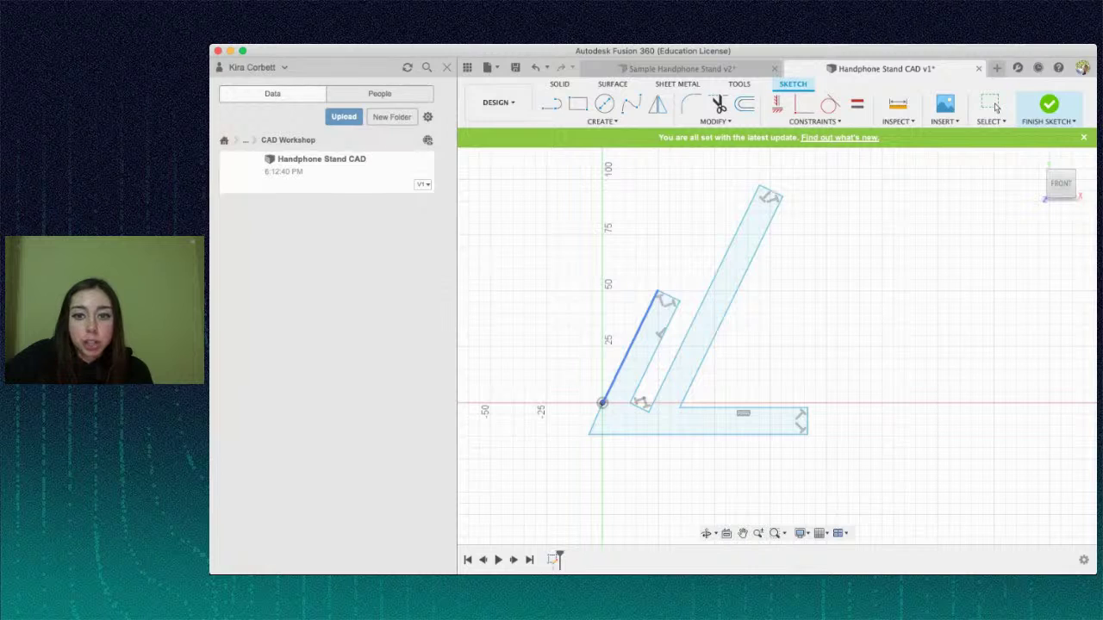
{"action": "left_click", "coordinate": [624, 351]}
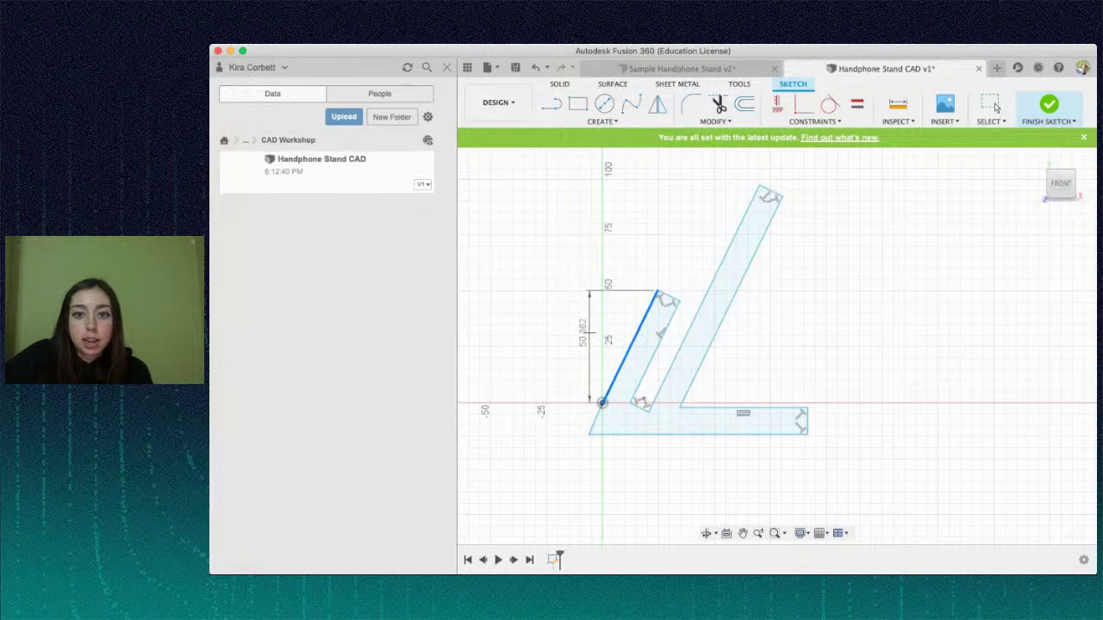
{"action": "left_click", "coordinate": [574, 336]}
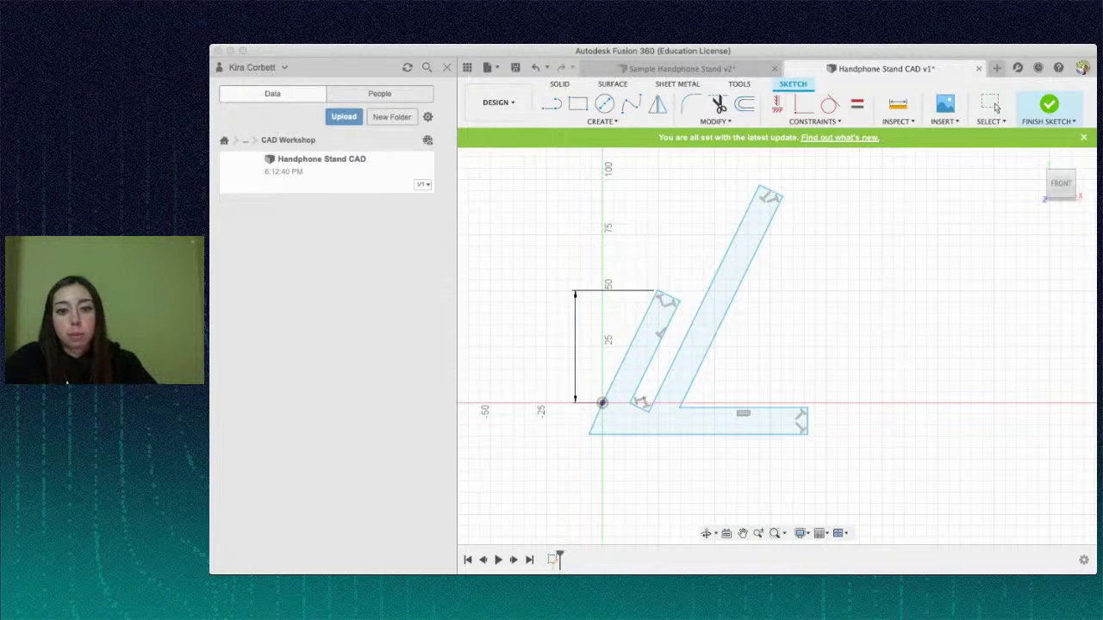
{"action": "type", "text": "50"}
{"action": "key", "text": "Return"}
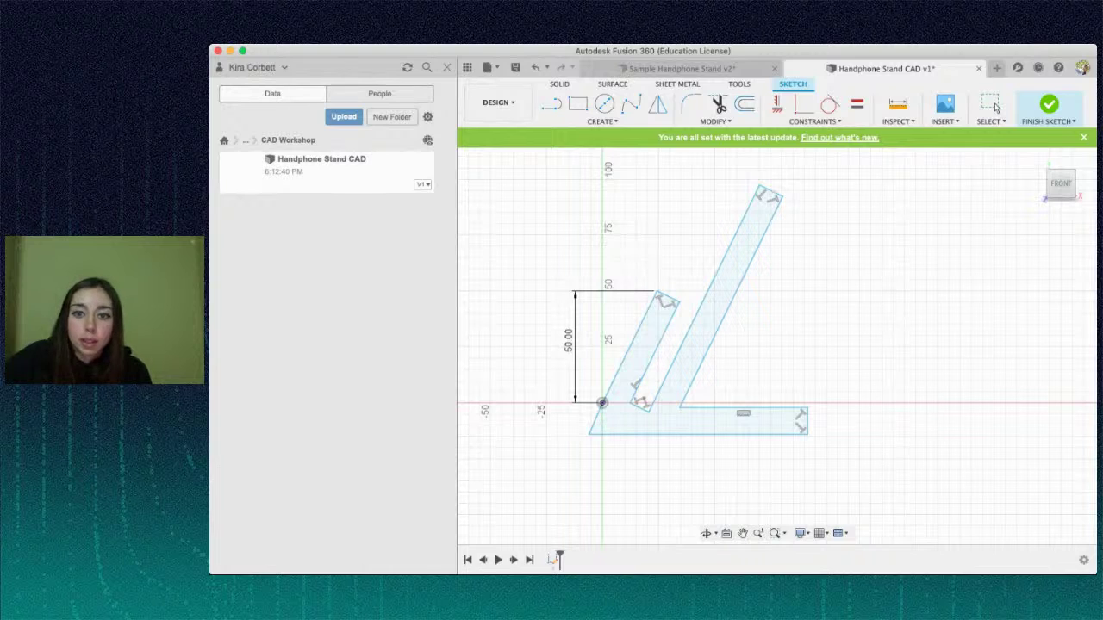
- Add an aligned dimension of 100 mm to the rear slanted line of the tall back arm
{"action": "left_click", "coordinate": [728, 306]}
{"action": "left_click", "coordinate": [779, 322]}
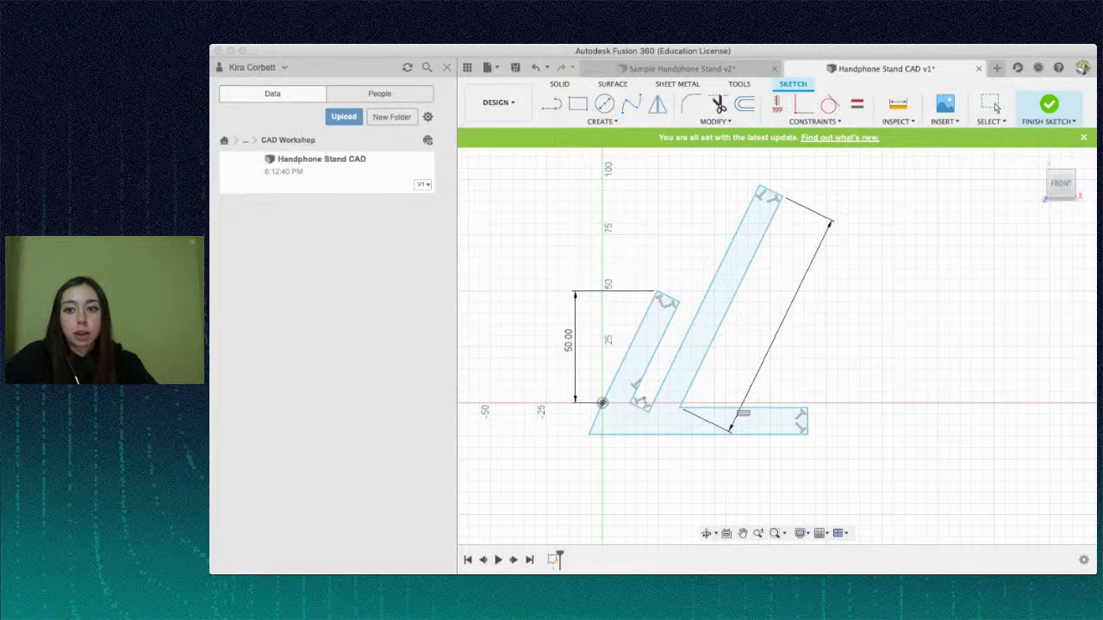
{"action": "type", "text": "100"}
{"action": "key", "text": "Return"}
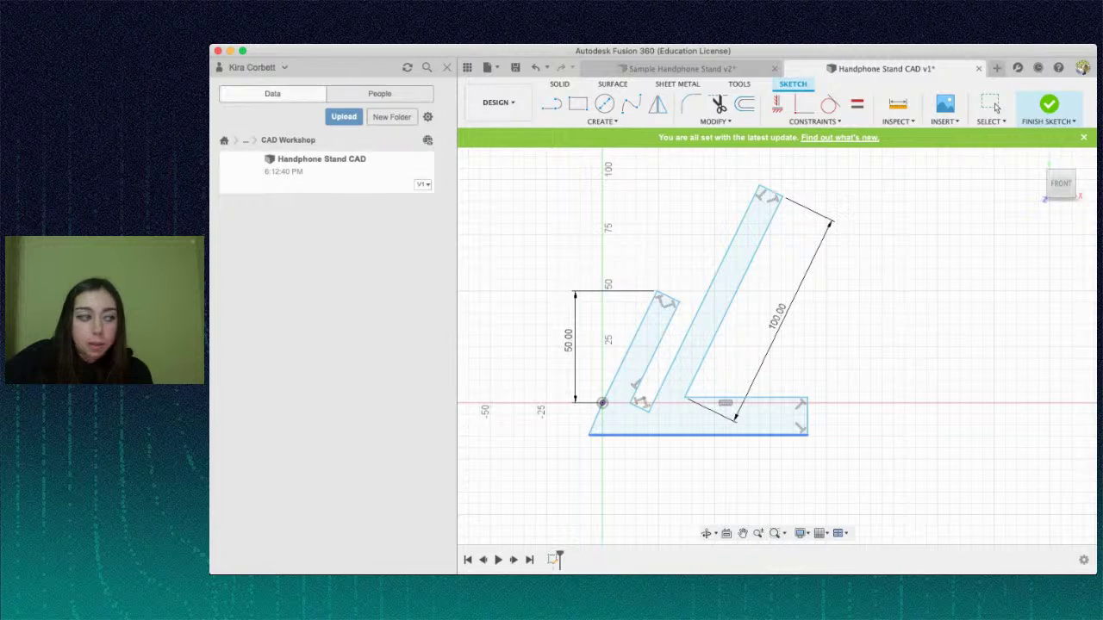
- Dimension the base's bottom edge at 90 mm and change that length to 100 mm
{"action": "left_click", "coordinate": [681, 434]}
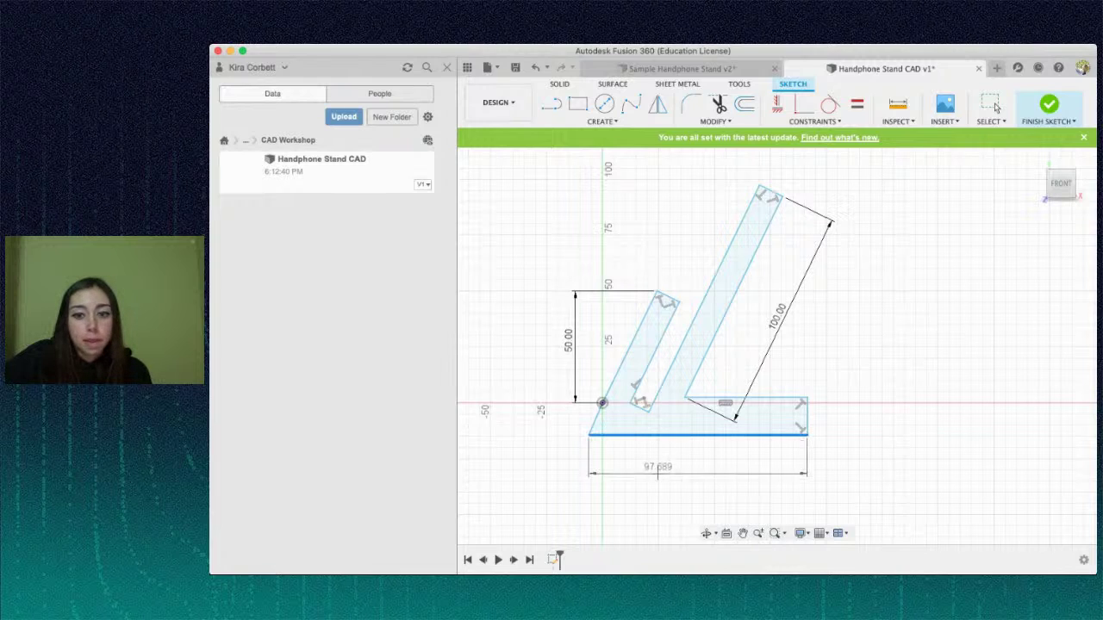
{"action": "left_click", "coordinate": [692, 483]}
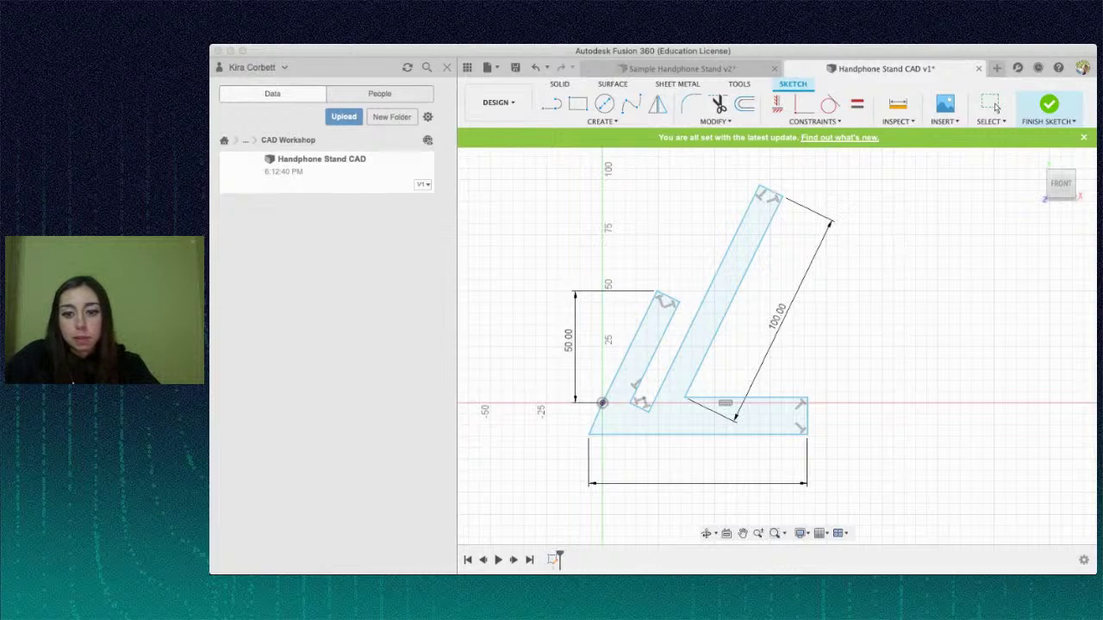
{"action": "type", "text": "90"}
{"action": "key", "text": "Return"}
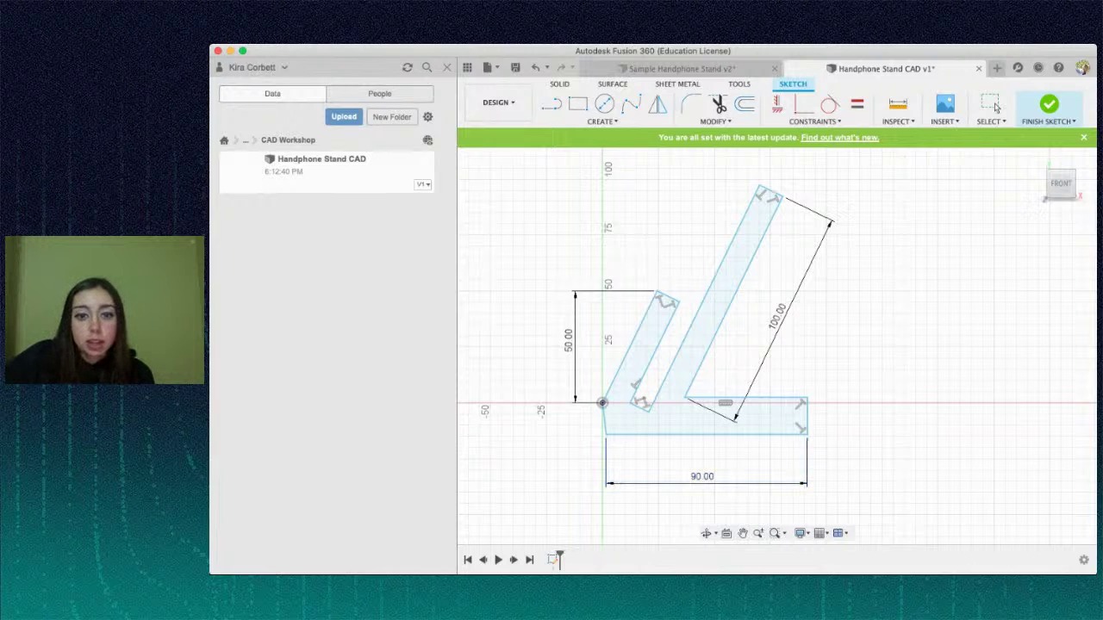
{"action": "double_click", "coordinate": [702, 477]}
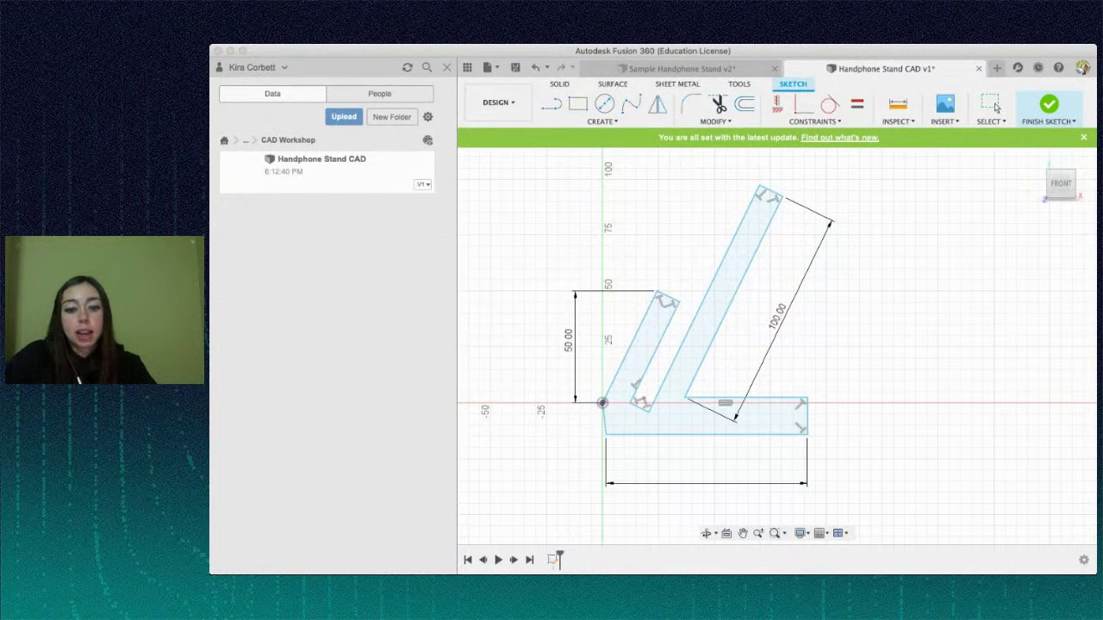
{"action": "key", "text": "Return"}
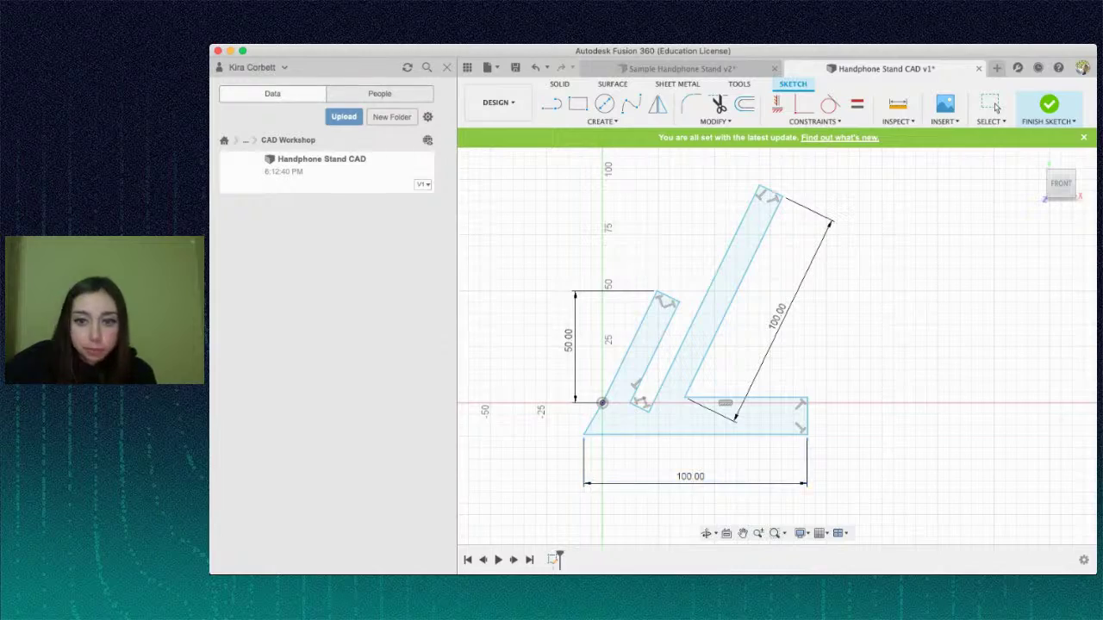
{"action": "scroll", "coordinate": [668, 286], "scroll_direction": "up", "scroll_amount": 4}
{"action": "scroll", "coordinate": [558, 286], "scroll_direction": "up", "scroll_amount": 3}
{"action": "scroll", "coordinate": [558, 286], "scroll_direction": "down", "scroll_amount": 6}
{"action": "scroll", "coordinate": [558, 286], "scroll_direction": "up", "scroll_amount": 4}
{"action": "scroll", "coordinate": [562, 296], "scroll_direction": "down", "scroll_amount": 2}
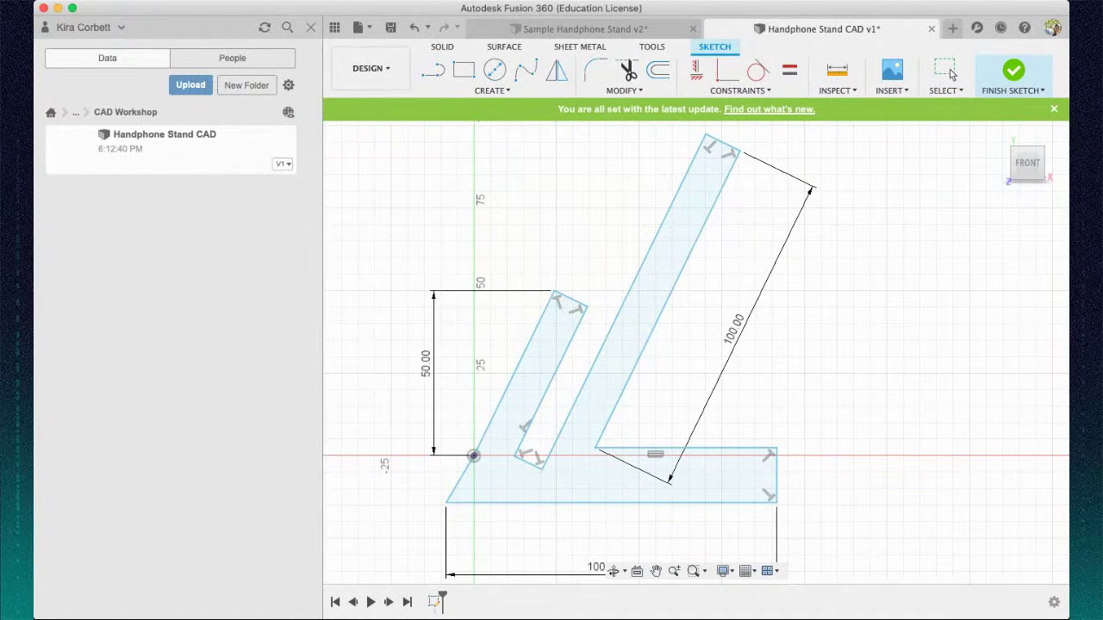
{"action": "scroll", "coordinate": [569, 345], "scroll_direction": "up", "scroll_amount": 5}
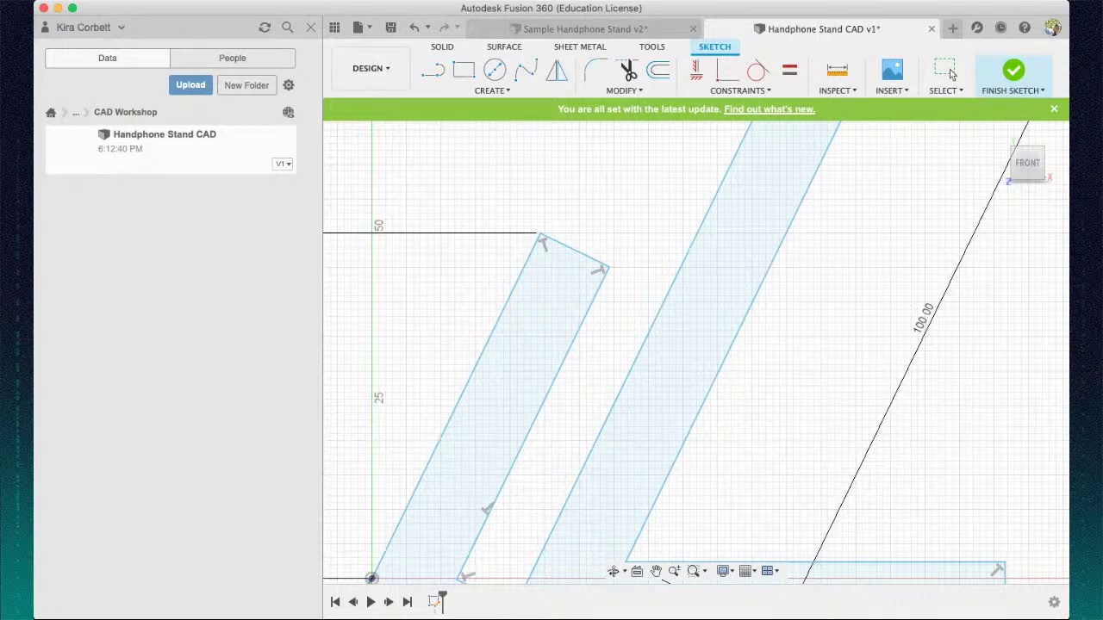
- Add a 10 mm horizontal dimension to the short slanted edge at the top of the short arm
{"action": "scroll", "coordinate": [665, 303], "scroll_direction": "up", "scroll_amount": 2}
{"action": "scroll", "coordinate": [737, 311], "scroll_direction": "down", "scroll_amount": 6}
{"action": "scroll", "coordinate": [751, 295], "scroll_direction": "up", "scroll_amount": 3}
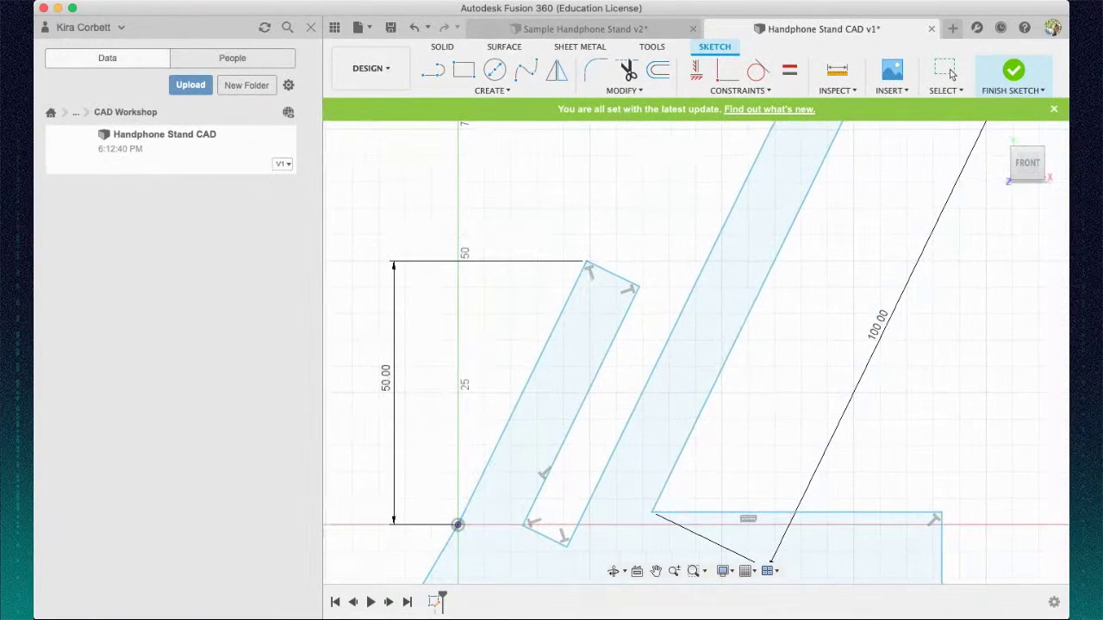
{"action": "scroll", "coordinate": [702, 241], "scroll_direction": "up", "scroll_amount": 2}
{"action": "mouse_move", "coordinate": [702, 241]}
{"action": "middle_mouse_down"}
{"action": "mouse_move", "coordinate": [672, 261]}
{"action": "mouse_move", "coordinate": [667, 290]}
{"action": "mouse_move", "coordinate": [631, 293]}
{"action": "middle_mouse_up"}
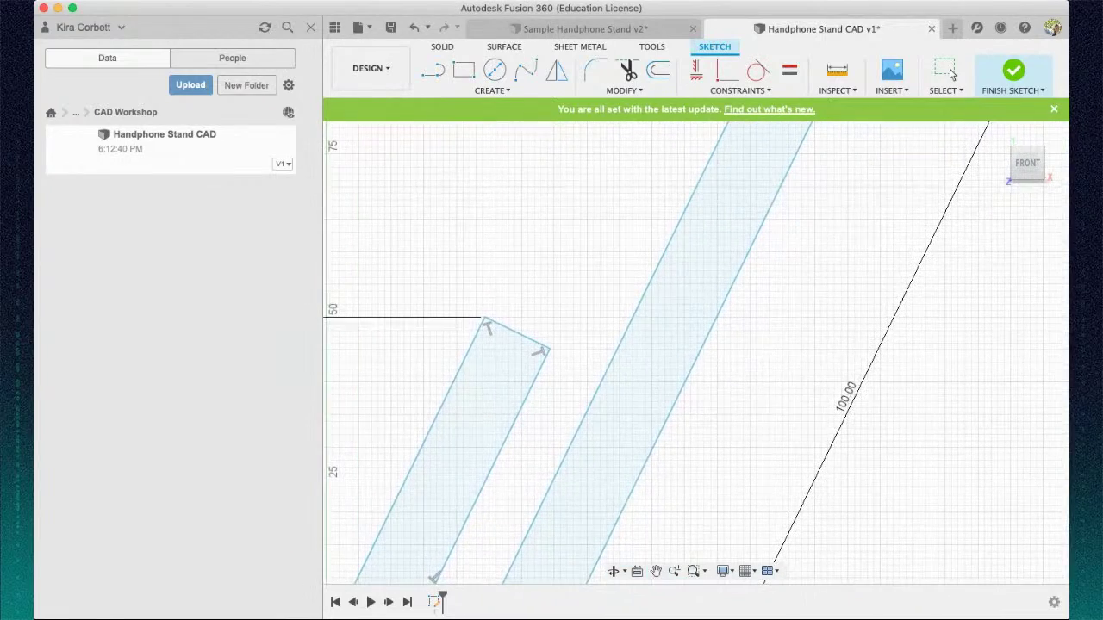
{"action": "left_click", "coordinate": [520, 334]}
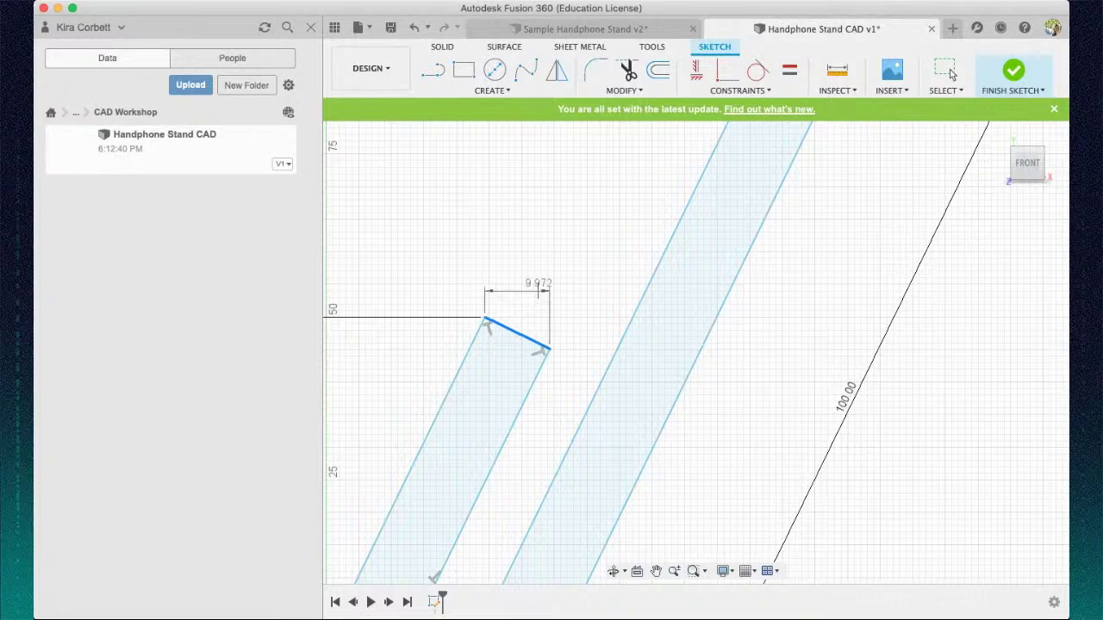
{"action": "left_click", "coordinate": [520, 268]}
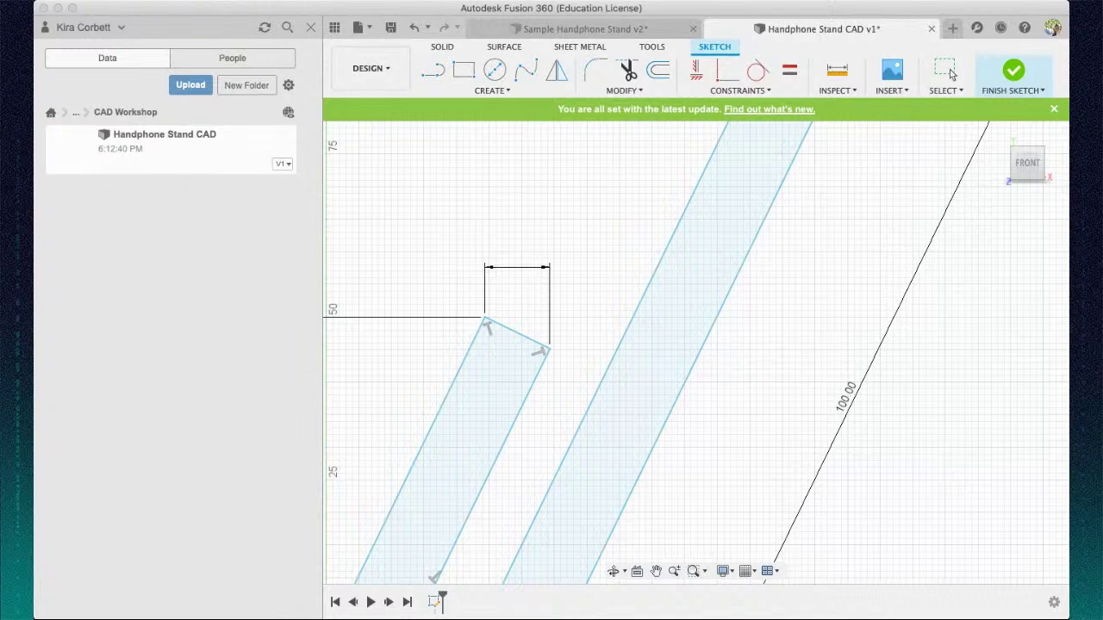
{"action": "key", "text": "Return"}
- Add an aligned dimension of 10 mm to the top edge of the tall back arm
{"action": "scroll", "coordinate": [573, 309], "scroll_direction": "down", "scroll_amount": 5}
{"action": "scroll", "coordinate": [573, 308], "scroll_direction": "down", "scroll_amount": 1}
{"action": "middle_click_drag", "start_coordinate": [573, 307], "coordinate": [490, 419]}
{"action": "left_click", "coordinate": [605, 286]}
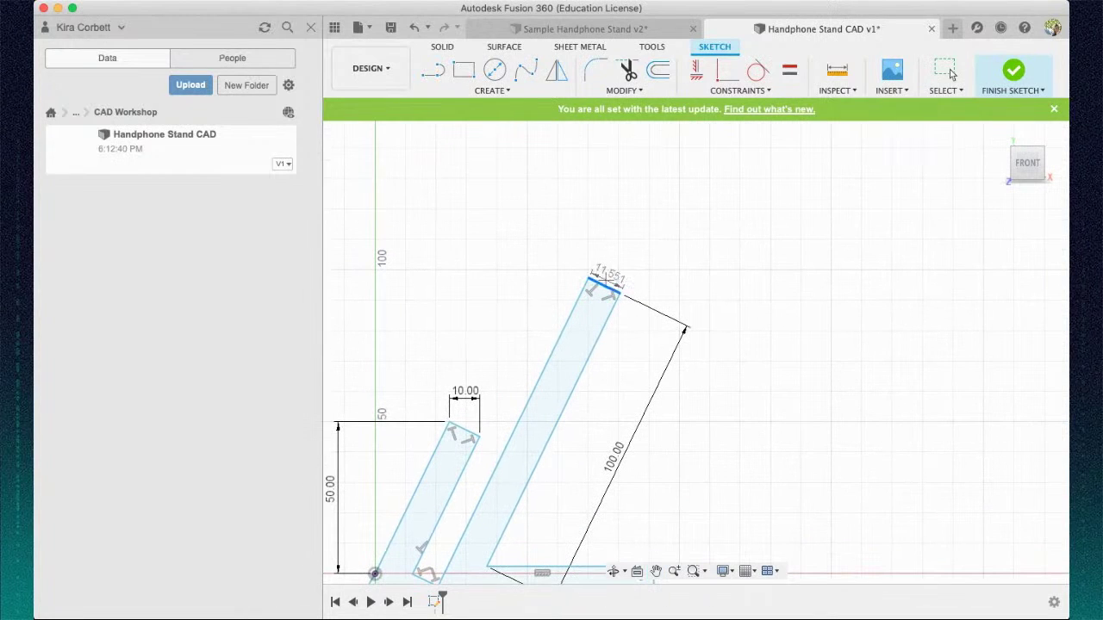
{"action": "left_click", "coordinate": [627, 240]}
{"action": "type", "text": "10"}
{"action": "key", "text": "Return"}
- Dimension the vertical end edge of the base at 5 mm
{"action": "scroll", "coordinate": [673, 382], "scroll_direction": "up", "scroll_amount": 1}
{"action": "mouse_move", "coordinate": [685, 553]}
{"action": "middle_mouse_down"}
{"action": "mouse_move", "coordinate": [720, 346]}
{"action": "mouse_move", "coordinate": [728, 356]}
{"action": "middle_mouse_up"}
{"action": "scroll", "coordinate": [729, 366], "scroll_direction": "up", "scroll_amount": 1}
{"action": "scroll", "coordinate": [729, 371], "scroll_direction": "down", "scroll_amount": 2}
{"action": "left_click", "coordinate": [698, 414]}
{"action": "left_click", "coordinate": [753, 415]}
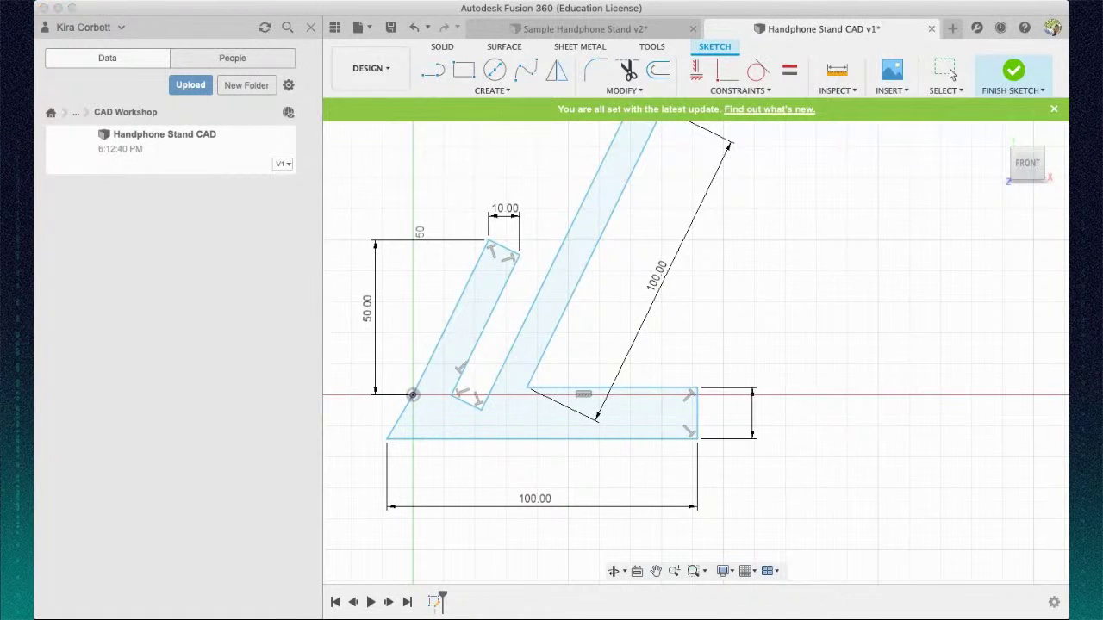
{"action": "type", "text": "5"}
{"action": "key", "text": "Return"}
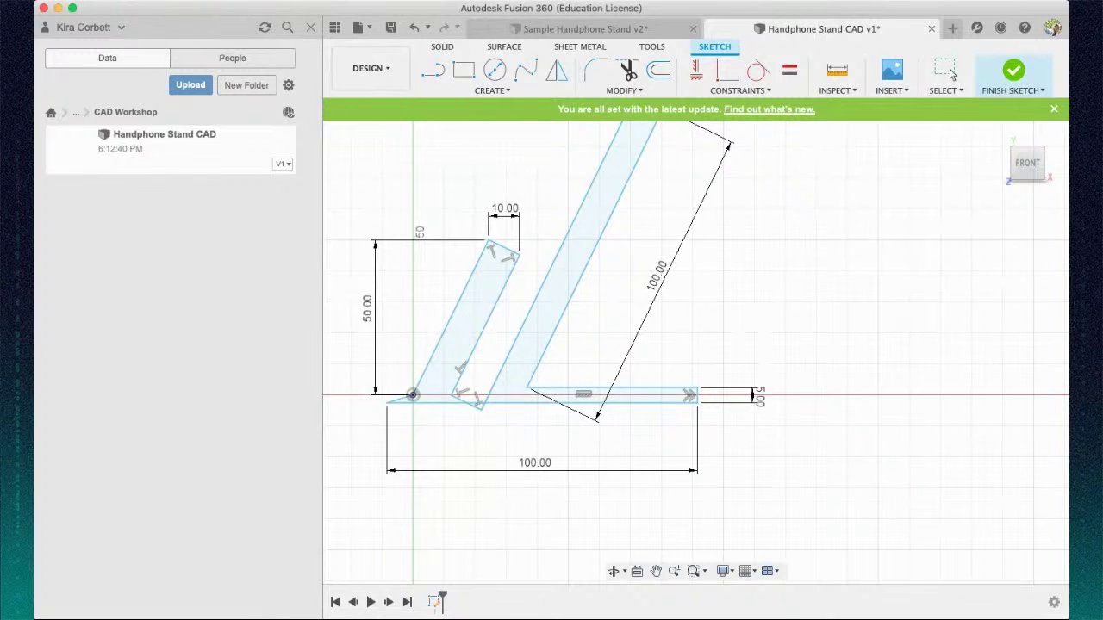
- Set the base's thickness dimension to 10 mm
{"action": "scroll", "coordinate": [687, 440], "scroll_direction": "down", "scroll_amount": 1}
{"action": "scroll", "coordinate": [686, 441], "scroll_direction": "up", "scroll_amount": 3}
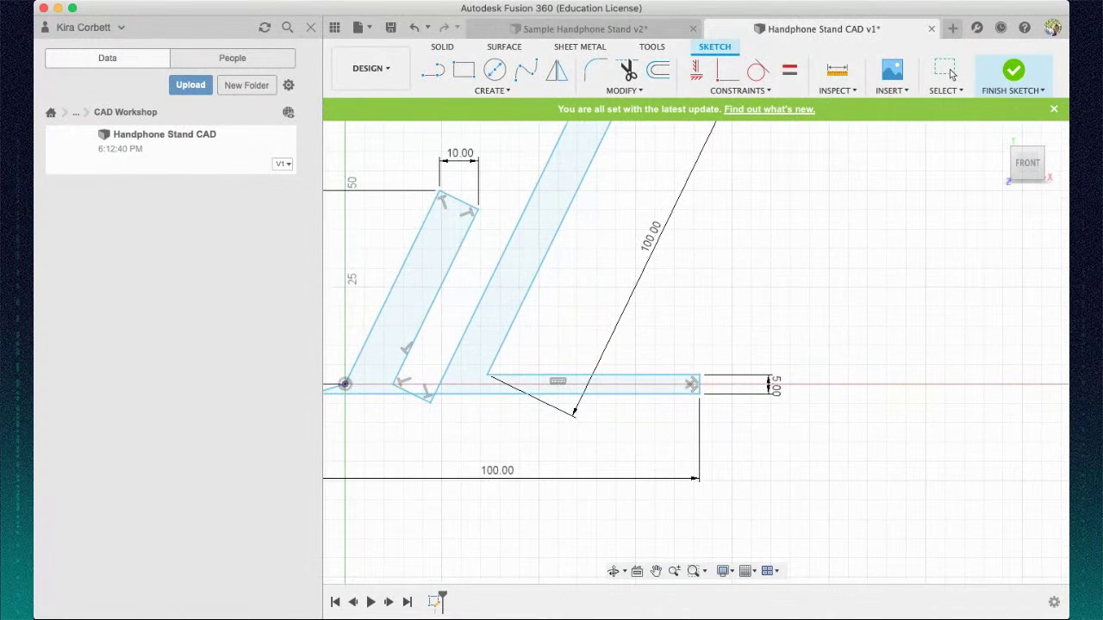
{"action": "scroll", "coordinate": [687, 437], "scroll_direction": "up", "scroll_amount": 1}
{"action": "scroll", "coordinate": [415, 389], "scroll_direction": "up", "scroll_amount": 1}
{"action": "middle_click_drag", "start_coordinate": [415, 389], "coordinate": [540, 399]}
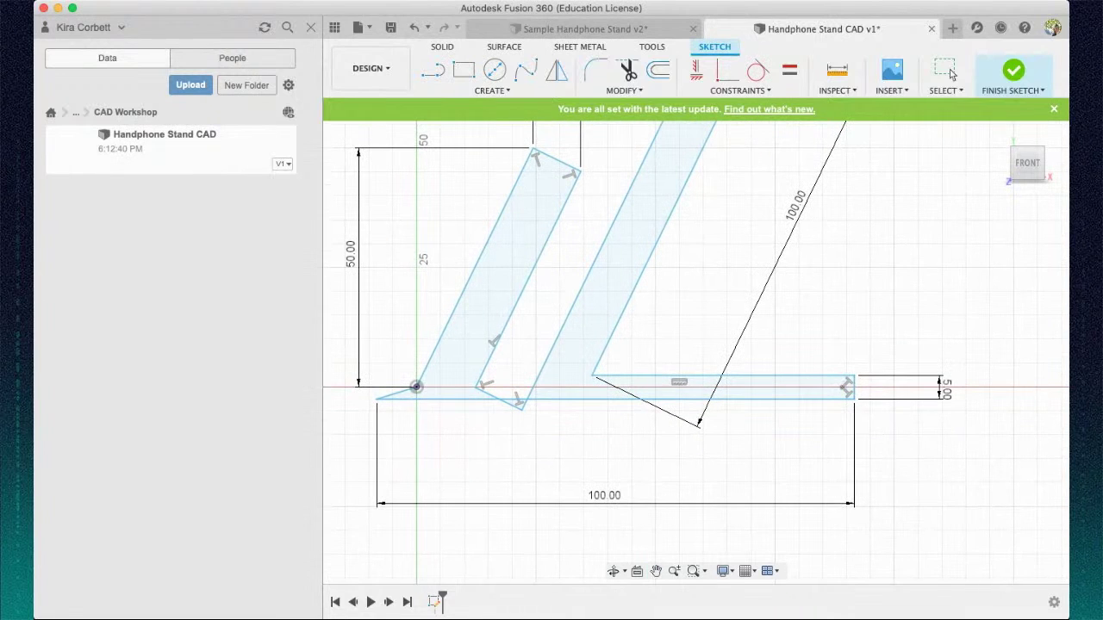
{"action": "scroll", "coordinate": [728, 435], "scroll_direction": "up", "scroll_amount": 1}
{"action": "scroll", "coordinate": [635, 426], "scroll_direction": "down", "scroll_amount": 2}
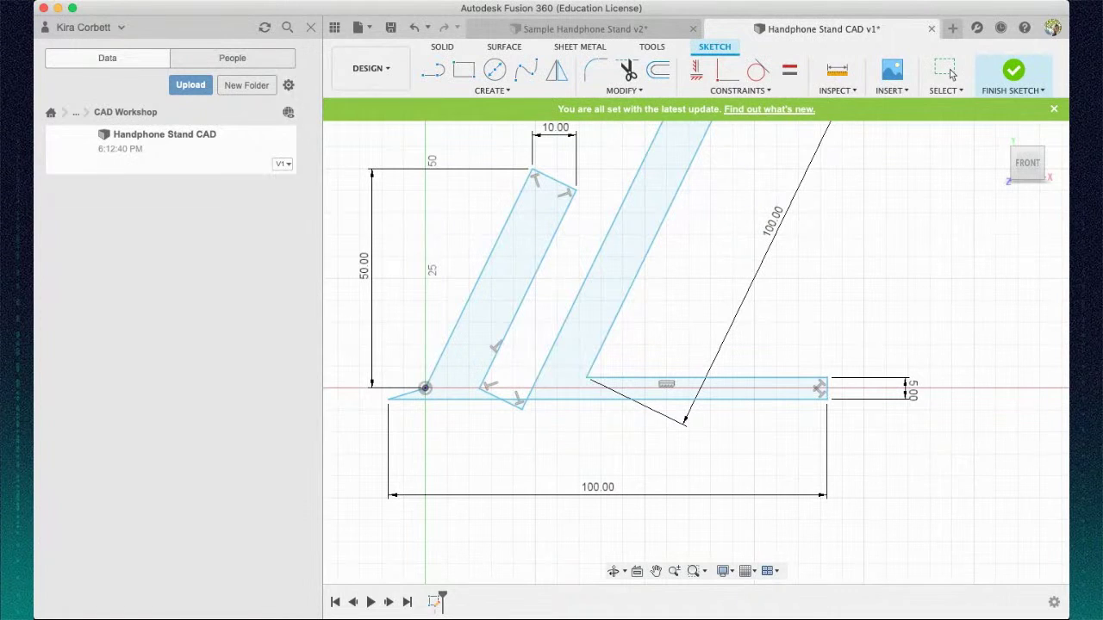
{"action": "mouse_move", "coordinate": [903, 398]}
{"action": "middle_mouse_down"}
{"action": "mouse_move", "coordinate": [765, 398]}
{"action": "mouse_move", "coordinate": [804, 409]}
{"action": "middle_mouse_up"}
{"action": "double_click", "coordinate": [812, 402]}
{"action": "type", "text": "10"}
{"action": "key", "text": "Return"}
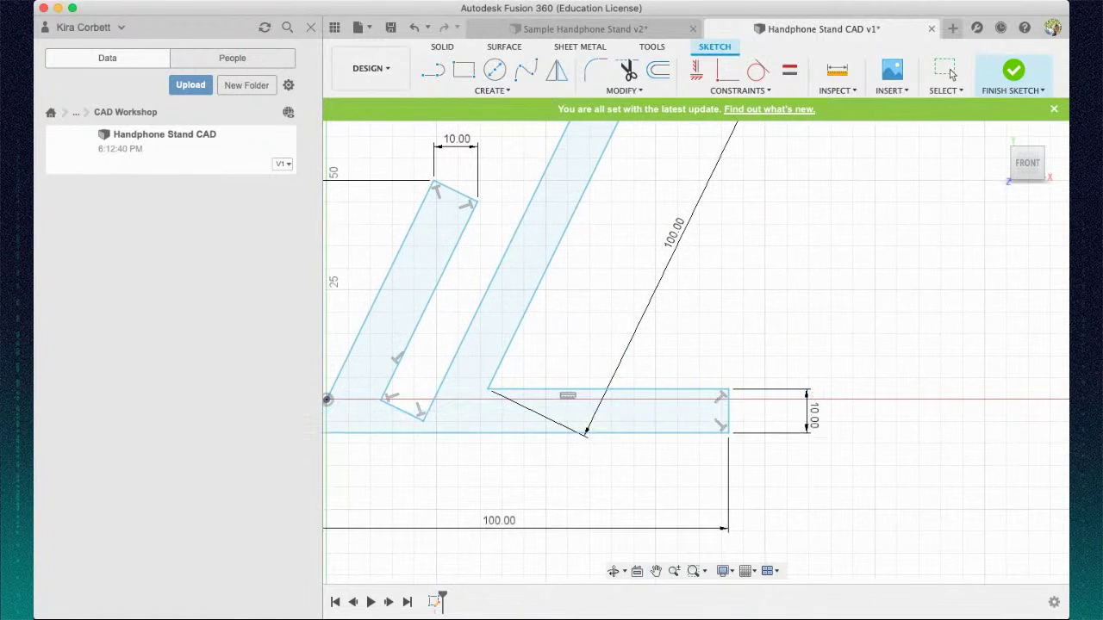
- Set the length of the base's bottom edge to 97 mm
{"action": "mouse_move", "coordinate": [812, 402]}
{"action": "middle_mouse_down"}
{"action": "mouse_move", "coordinate": [911, 482]}
{"action": "mouse_move", "coordinate": [886, 435]}
{"action": "middle_mouse_up"}
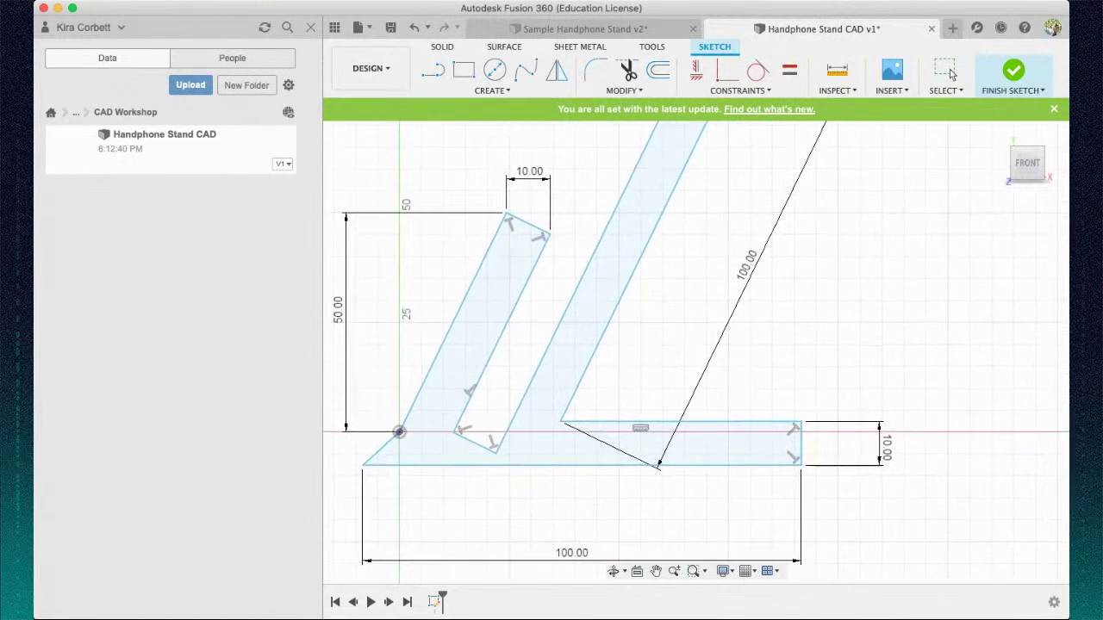
{"action": "double_click", "coordinate": [572, 553]}
{"action": "type", "text": "97"}
{"action": "key", "text": "Return"}
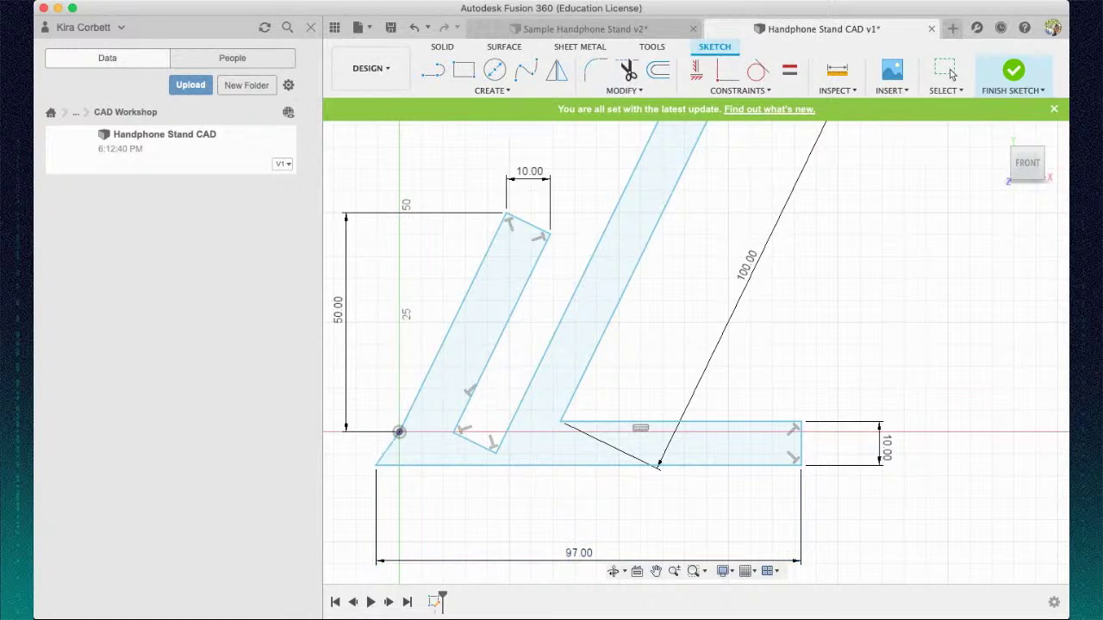
- Add a 70° angle dimension between the short arm's outer slanted line and the base's bottom edge
{"action": "scroll", "coordinate": [787, 385], "scroll_direction": "up", "scroll_amount": 3}
{"action": "scroll", "coordinate": [788, 385], "scroll_direction": "down", "scroll_amount": 7}
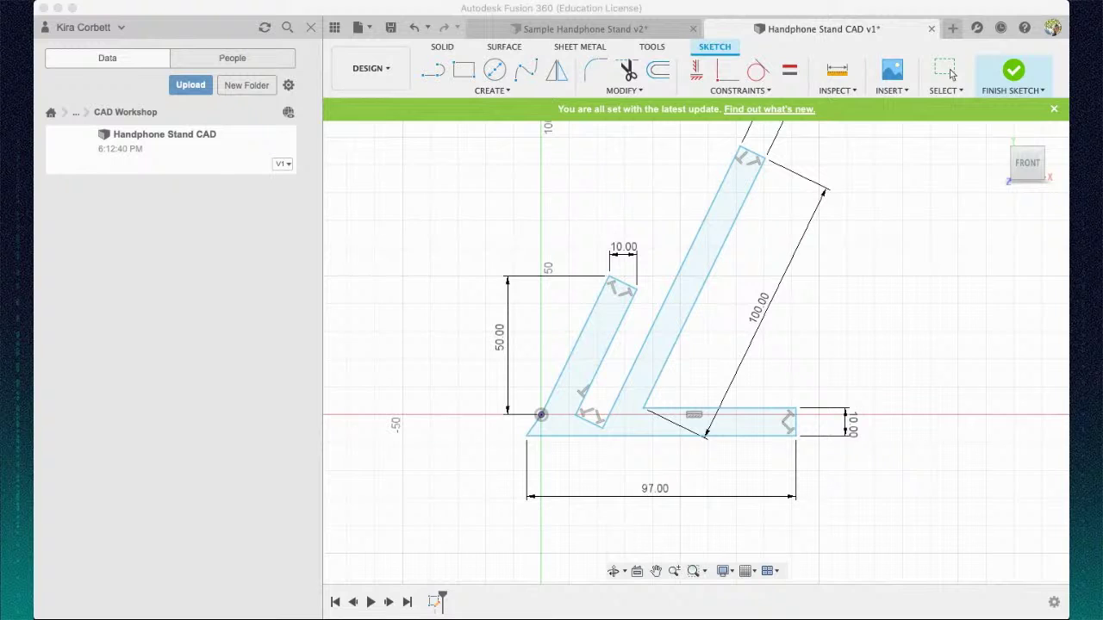
{"action": "scroll", "coordinate": [681, 345], "scroll_direction": "up", "scroll_amount": 2}
{"action": "scroll", "coordinate": [681, 345], "scroll_direction": "down", "scroll_amount": 5}
{"action": "middle_click_drag", "start_coordinate": [681, 344], "coordinate": [599, 389]}
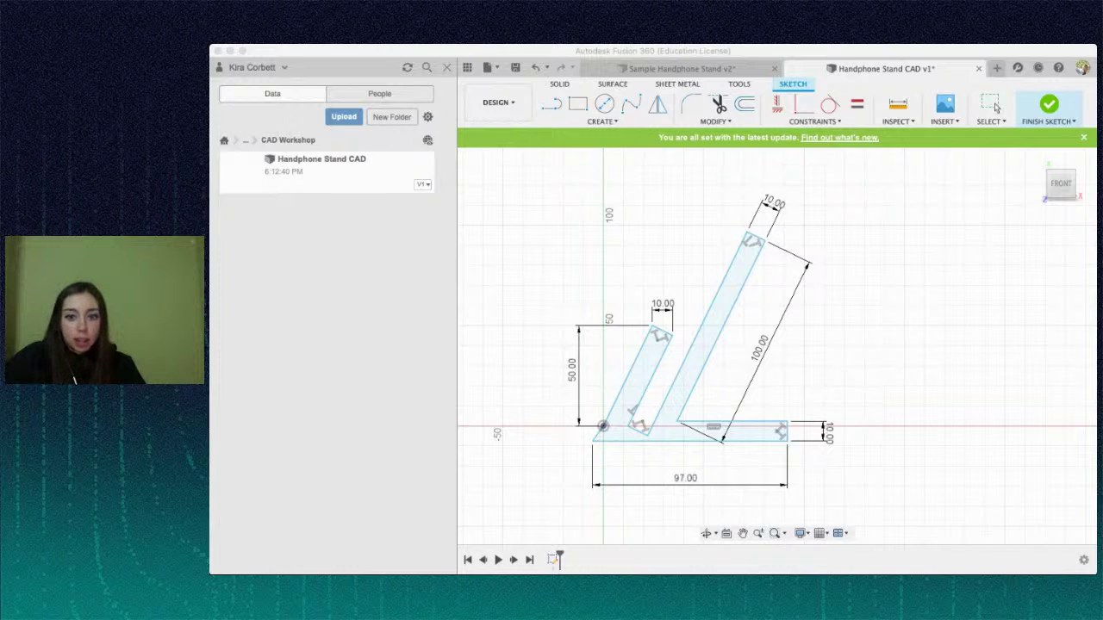
{"action": "left_click", "coordinate": [650, 376]}
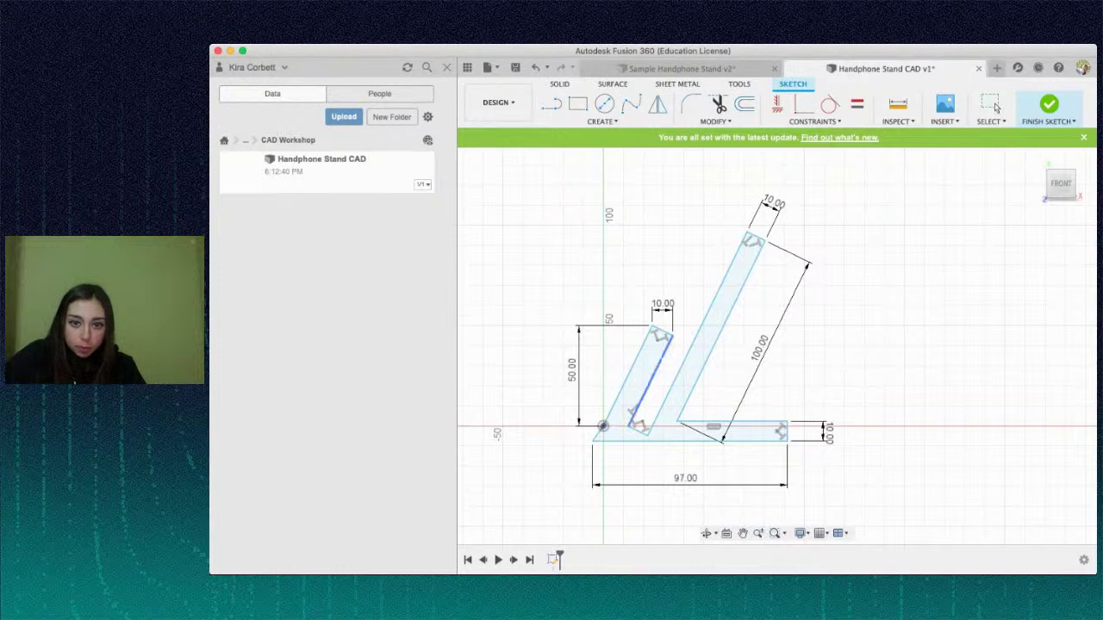
{"action": "left_click", "coordinate": [627, 378]}
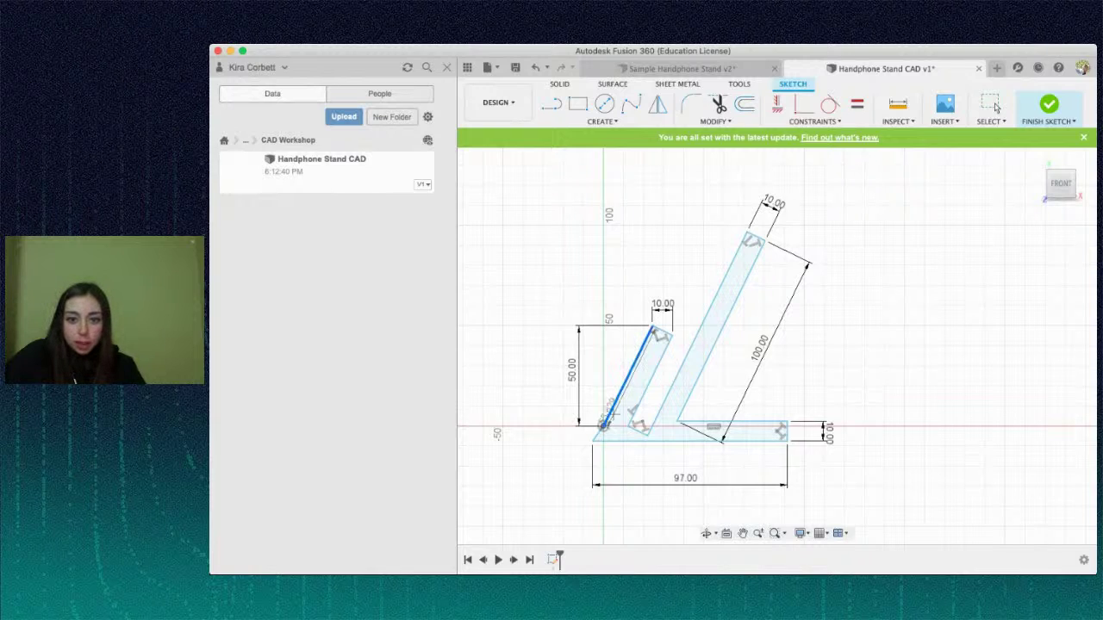
{"action": "left_click", "coordinate": [655, 440], "text": "shift"}
{"action": "key", "text": "d"}
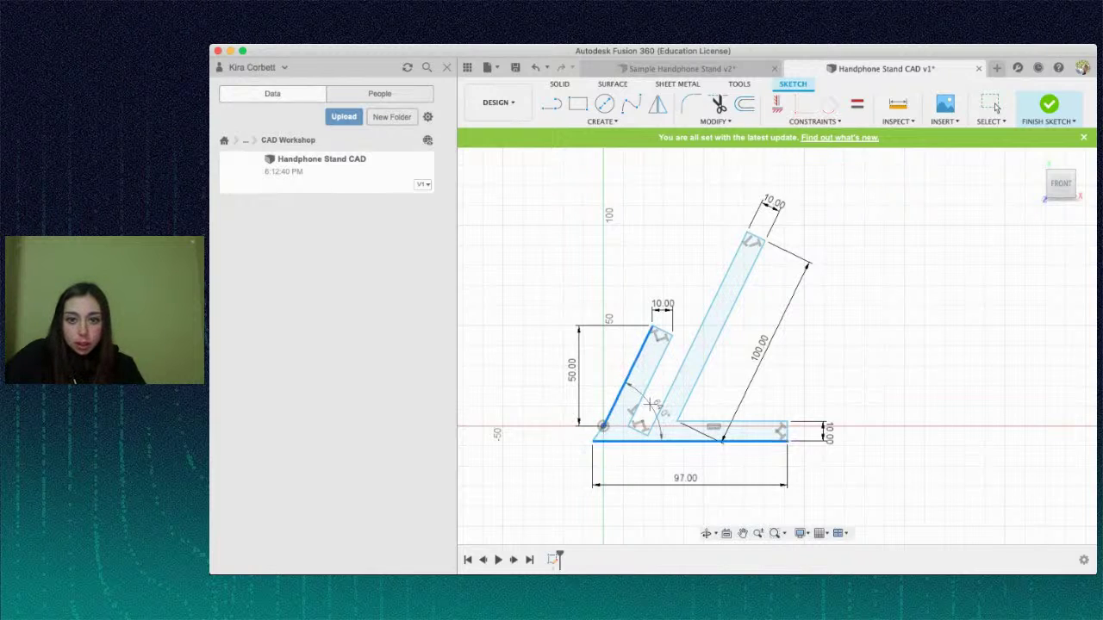
{"action": "left_click", "coordinate": [667, 366]}
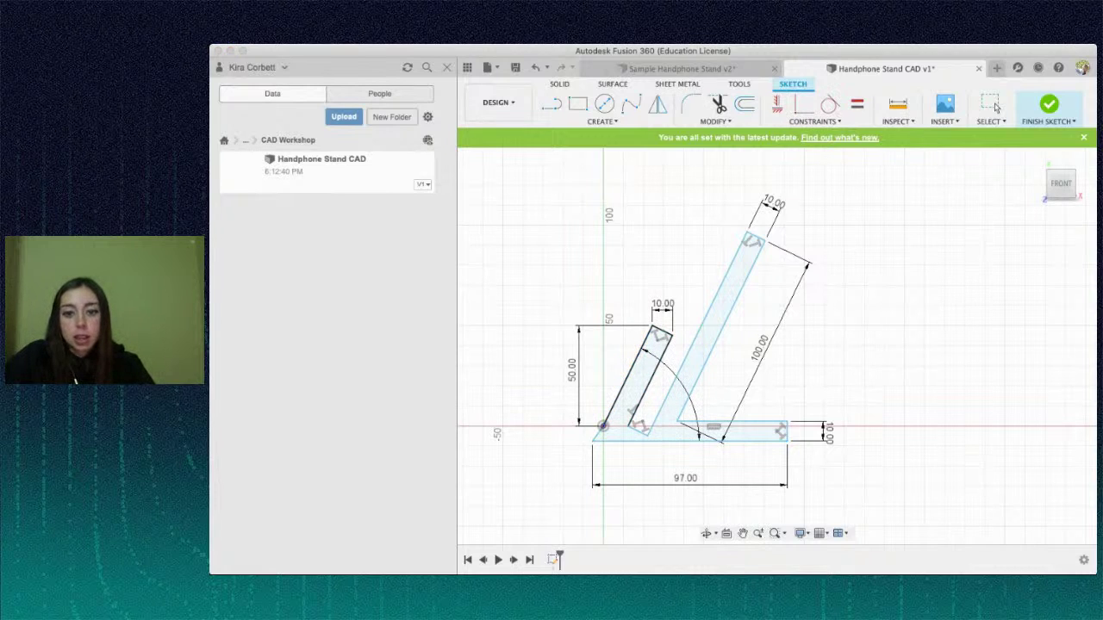
{"action": "key", "text": "Return"}
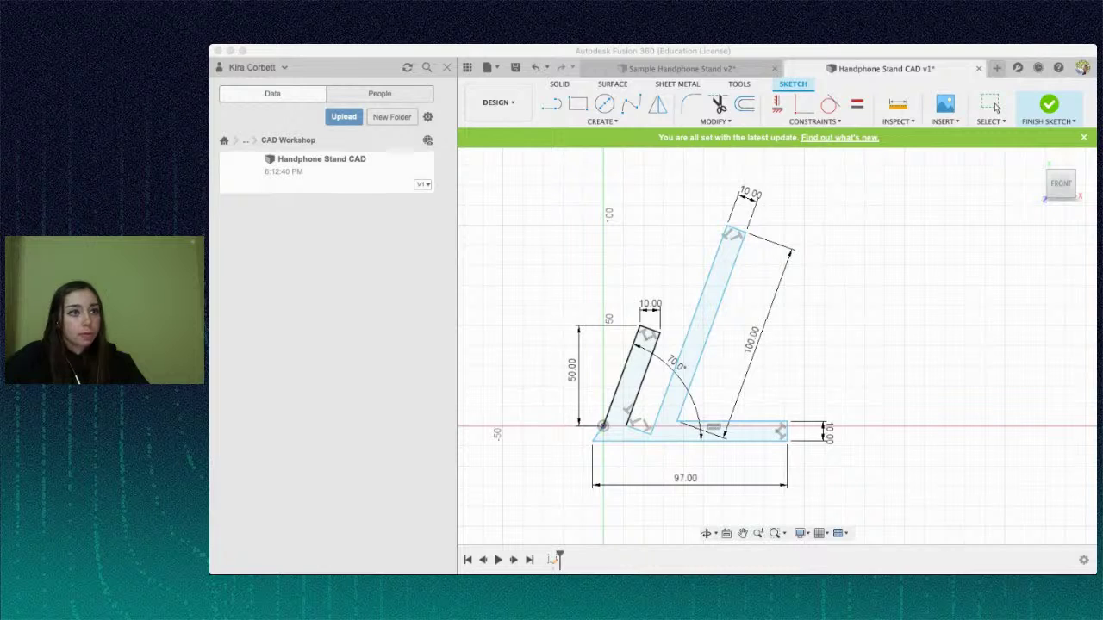
- Examine the profile's corner at the origin and the overall shape of the dimensioned sketch
{"action": "scroll", "coordinate": [777, 477], "scroll_direction": "up", "scroll_amount": 2}
{"action": "scroll", "coordinate": [783, 468], "scroll_direction": "down", "scroll_amount": 3}
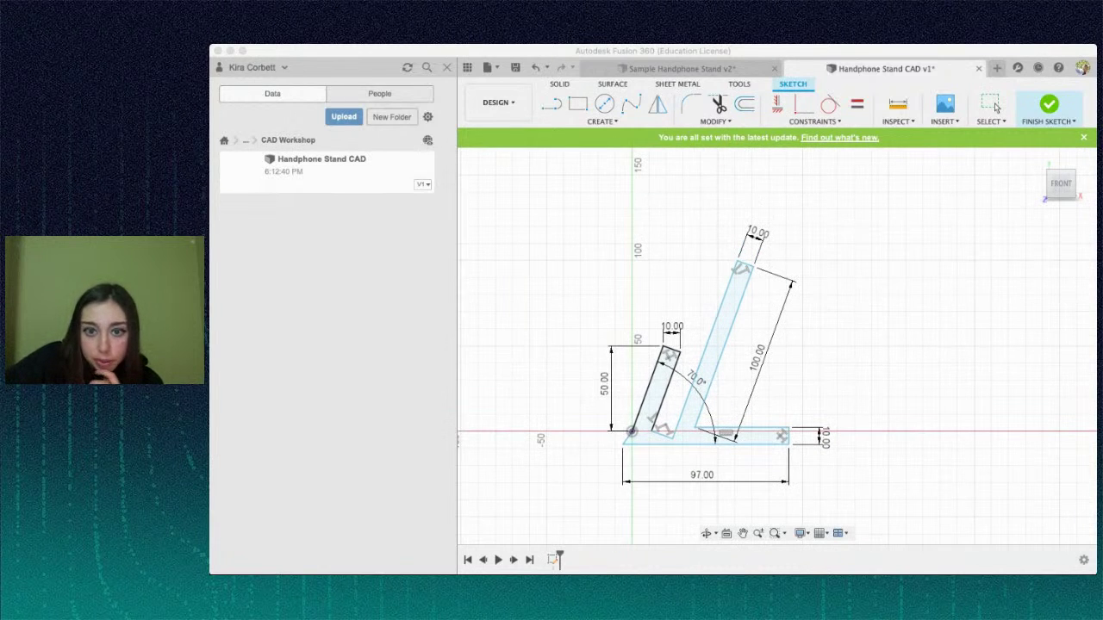
{"action": "scroll", "coordinate": [637, 447], "scroll_direction": "up", "scroll_amount": 3}
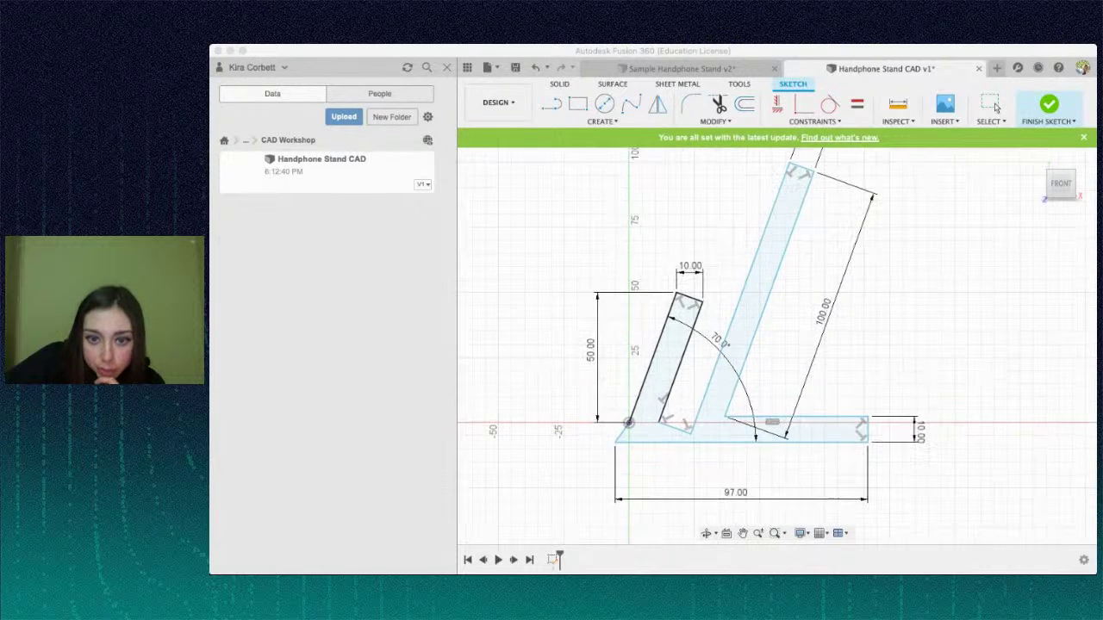
{"action": "scroll", "coordinate": [636, 449], "scroll_direction": "up", "scroll_amount": 3}
{"action": "left_click", "coordinate": [625, 408]}
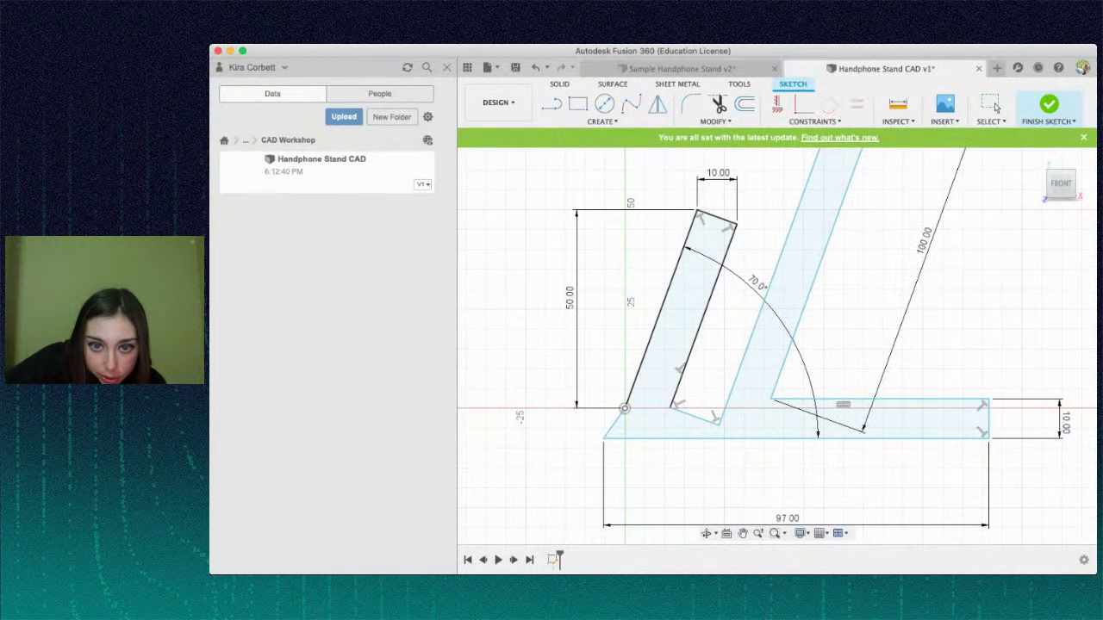
{"action": "left_click", "coordinate": [624, 409]}
{"action": "scroll", "coordinate": [690, 471], "scroll_direction": "up", "scroll_amount": 2}
{"action": "scroll", "coordinate": [691, 471], "scroll_direction": "down", "scroll_amount": 3}
{"action": "scroll", "coordinate": [700, 472], "scroll_direction": "down", "scroll_amount": 1}
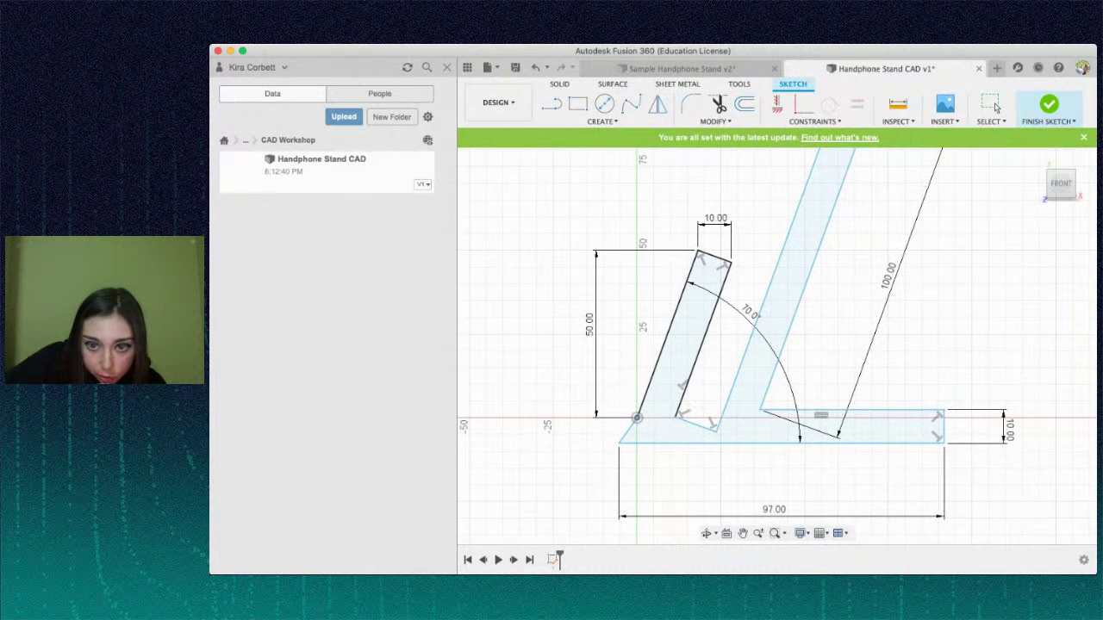
{"action": "scroll", "coordinate": [777, 346], "scroll_direction": "down", "scroll_amount": 3}
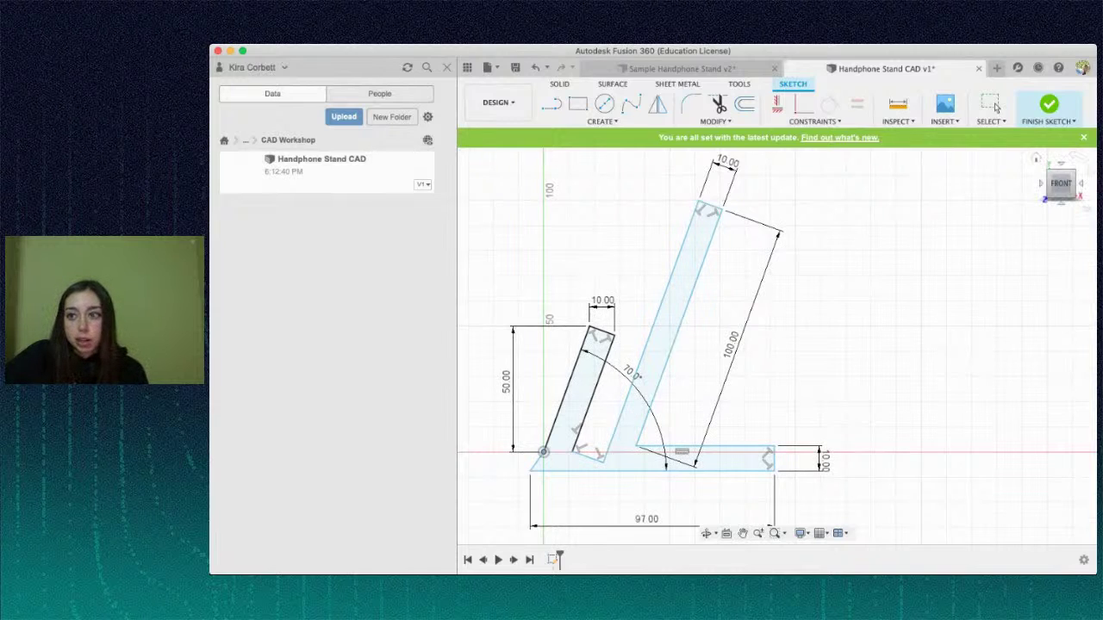
{"action": "scroll", "coordinate": [846, 355], "scroll_direction": "down", "scroll_amount": 2}
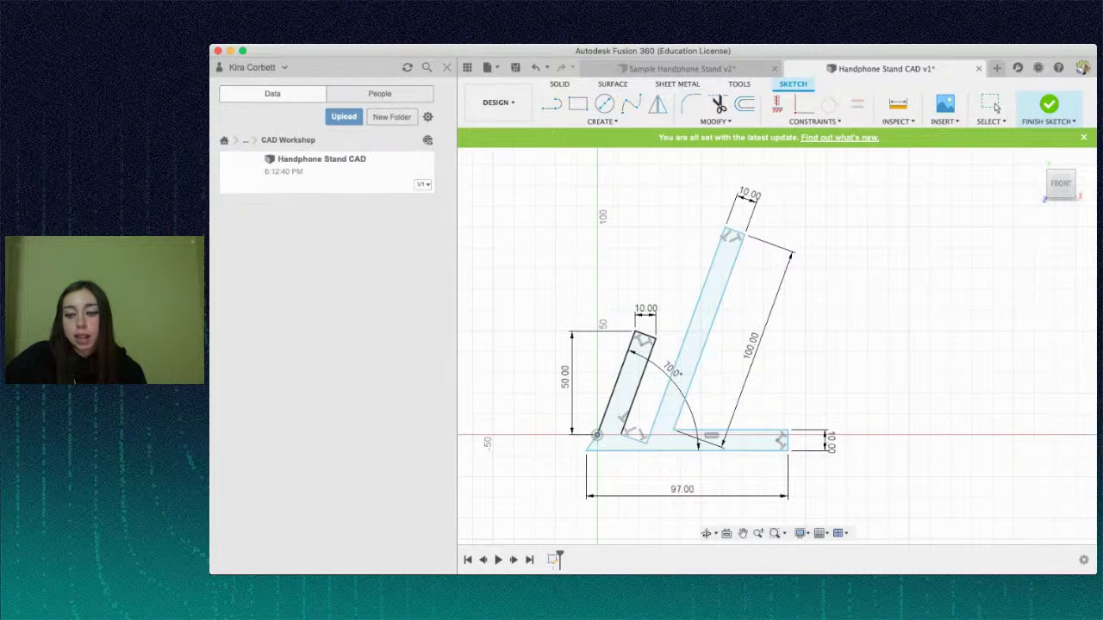
- Finish the sketch and extrude the stand's closed side profile 35 mm into a solid body
{"action": "left_click", "coordinate": [1054, 105]}
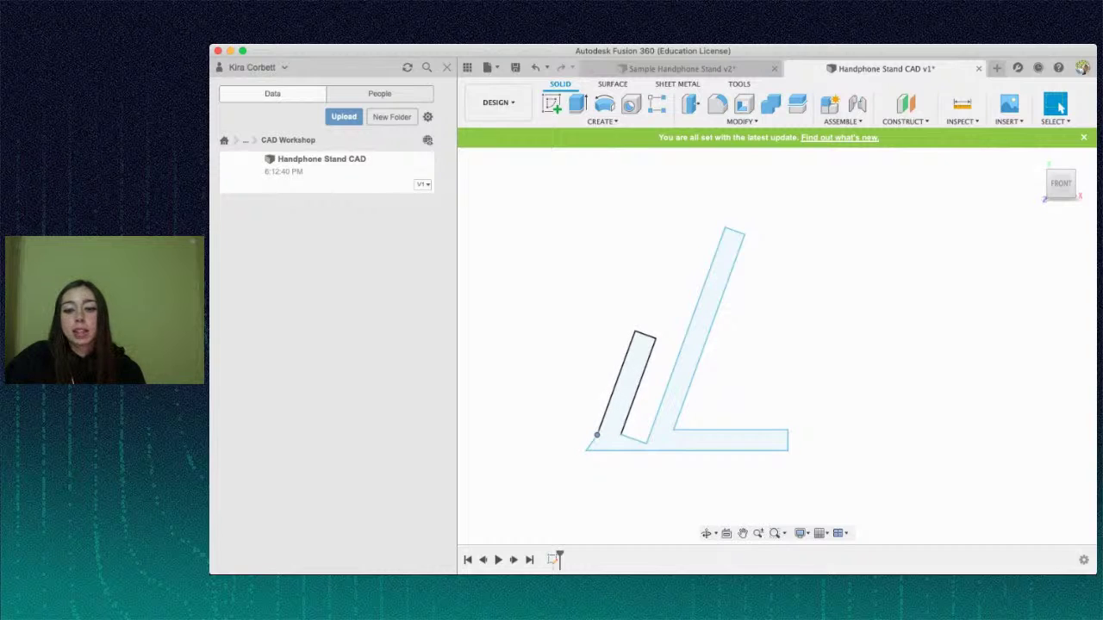
{"action": "mouse_move", "coordinate": [1060, 191]}
{"action": "left_mouse_down"}
{"action": "mouse_move", "coordinate": [1018, 205]}
{"action": "mouse_move", "coordinate": [1072, 194]}
{"action": "mouse_move", "coordinate": [965, 207]}
{"action": "mouse_move", "coordinate": [975, 198]}
{"action": "mouse_move", "coordinate": [1001, 212]}
{"action": "mouse_move", "coordinate": [1065, 193]}
{"action": "left_mouse_up"}
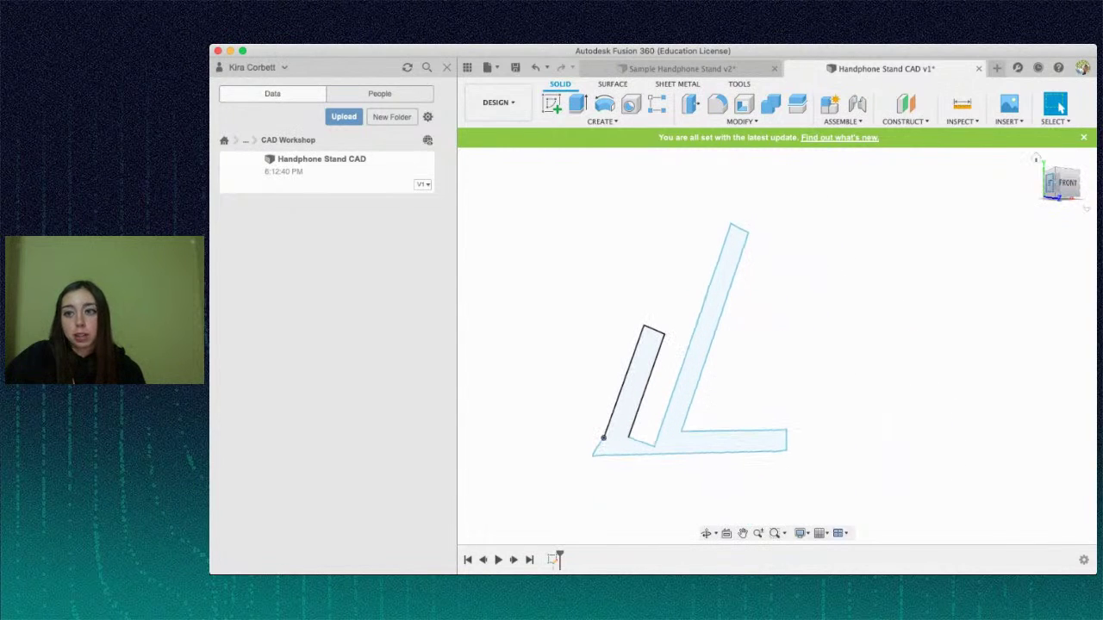
{"action": "left_click", "coordinate": [1035, 159]}
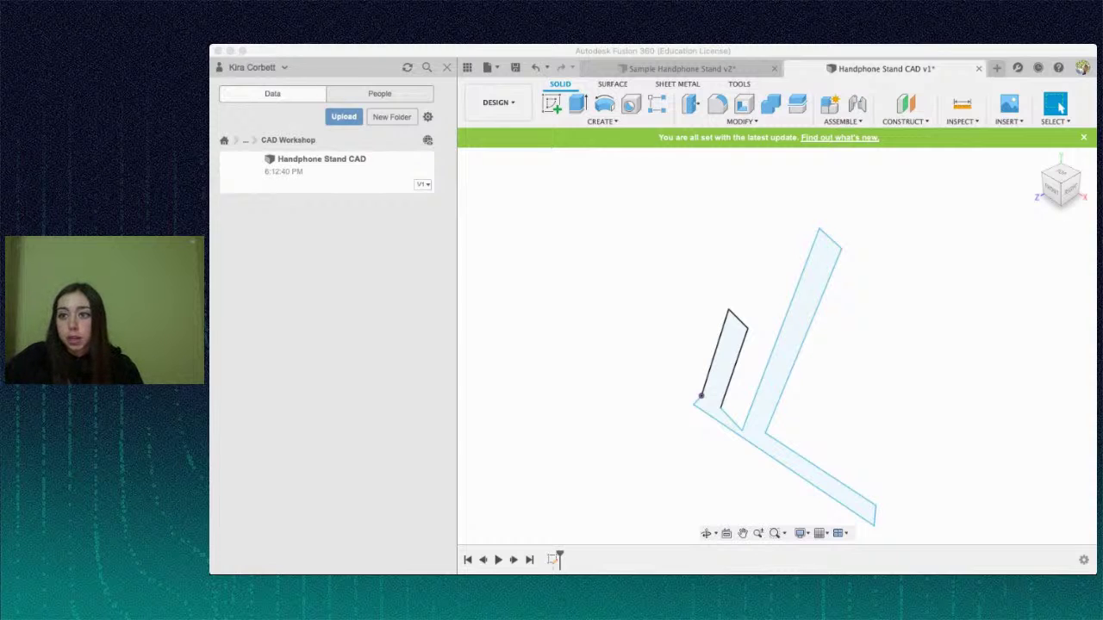
{"action": "left_click_drag", "start_coordinate": [1052, 192], "coordinate": [1051, 186]}
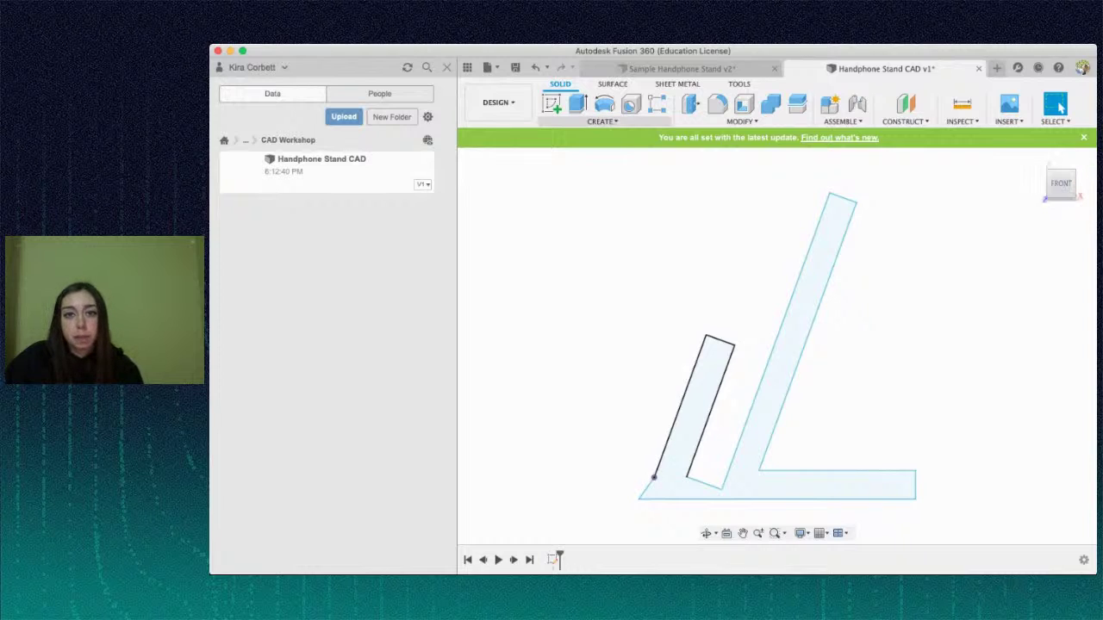
{"action": "left_click", "coordinate": [602, 121]}
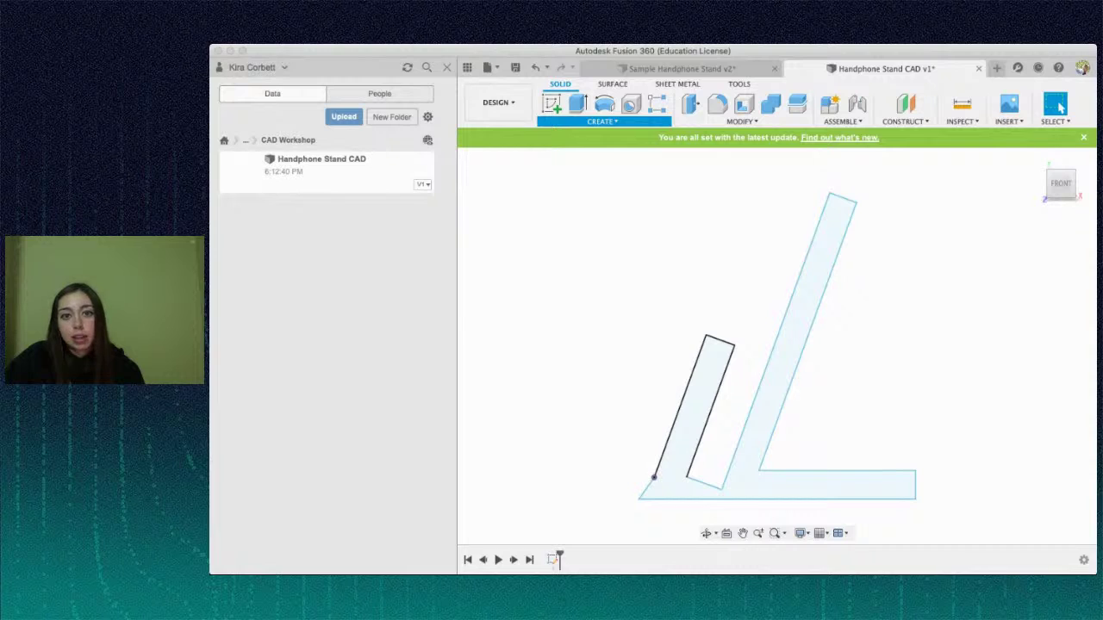
{"action": "key", "text": "e"}
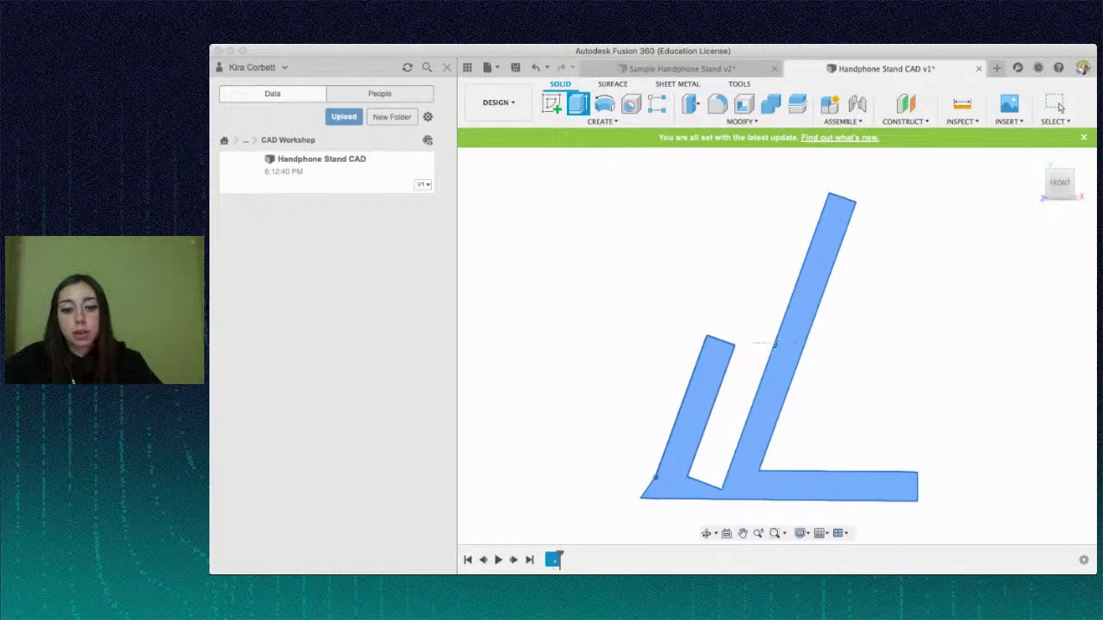
{"action": "type", "text": "35"}
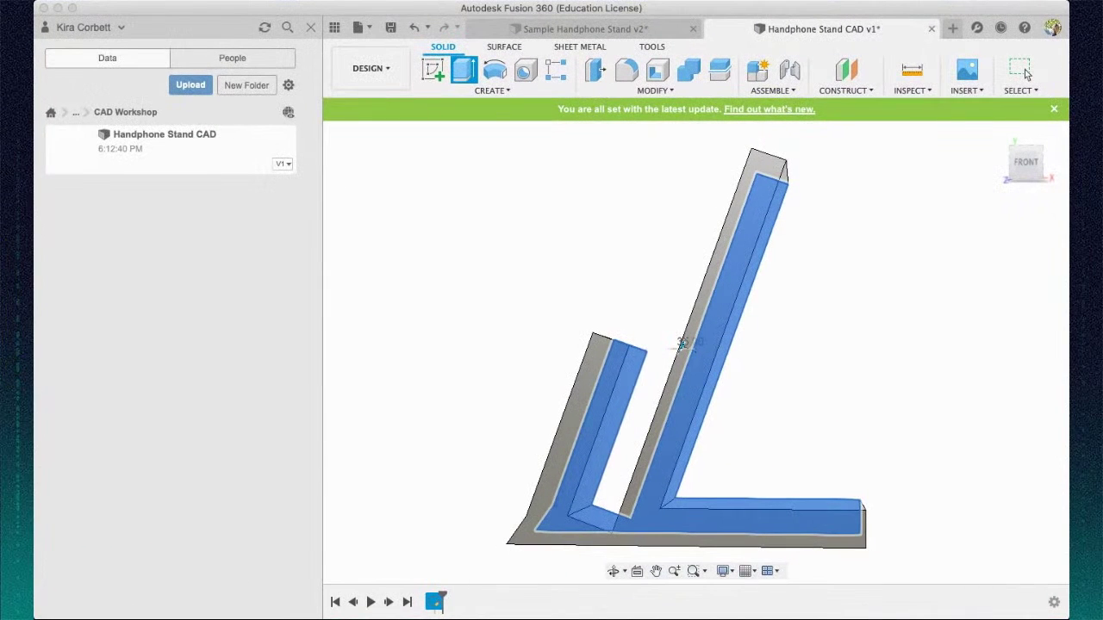
{"action": "key", "text": "Return"}
- Inspect the extruded stand from several angles and return to the home view
{"action": "mouse_move", "coordinate": [1026, 162]}
{"action": "left_mouse_down"}
{"action": "mouse_move", "coordinate": [716, 163]}
{"action": "mouse_move", "coordinate": [676, 189]}
{"action": "left_mouse_up"}
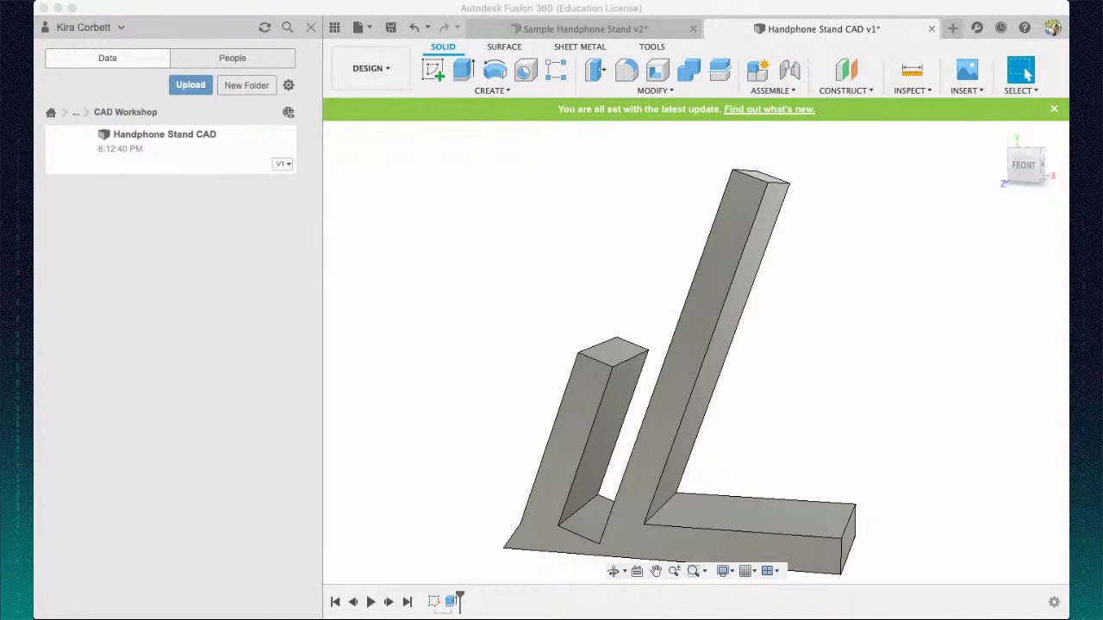
{"action": "mouse_move", "coordinate": [1025, 165]}
{"action": "left_mouse_down"}
{"action": "mouse_move", "coordinate": [997, 151]}
{"action": "mouse_move", "coordinate": [1007, 164]}
{"action": "mouse_move", "coordinate": [1028, 163]}
{"action": "left_mouse_up"}
{"action": "left_click", "coordinate": [997, 133]}
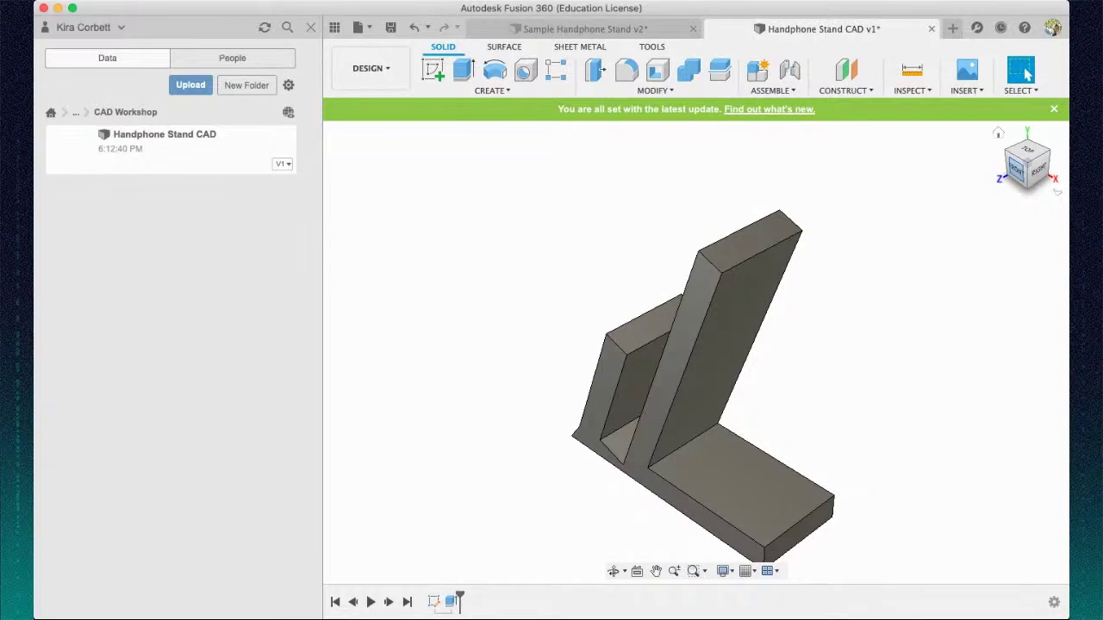
- Fillet the edges around the floor of the narrow slot between the short arm and the long arm
{"action": "mouse_move", "coordinate": [1016, 170]}
{"action": "left_mouse_down"}
{"action": "mouse_move", "coordinate": [1041, 167]}
{"action": "mouse_move", "coordinate": [1033, 169]}
{"action": "left_mouse_up"}
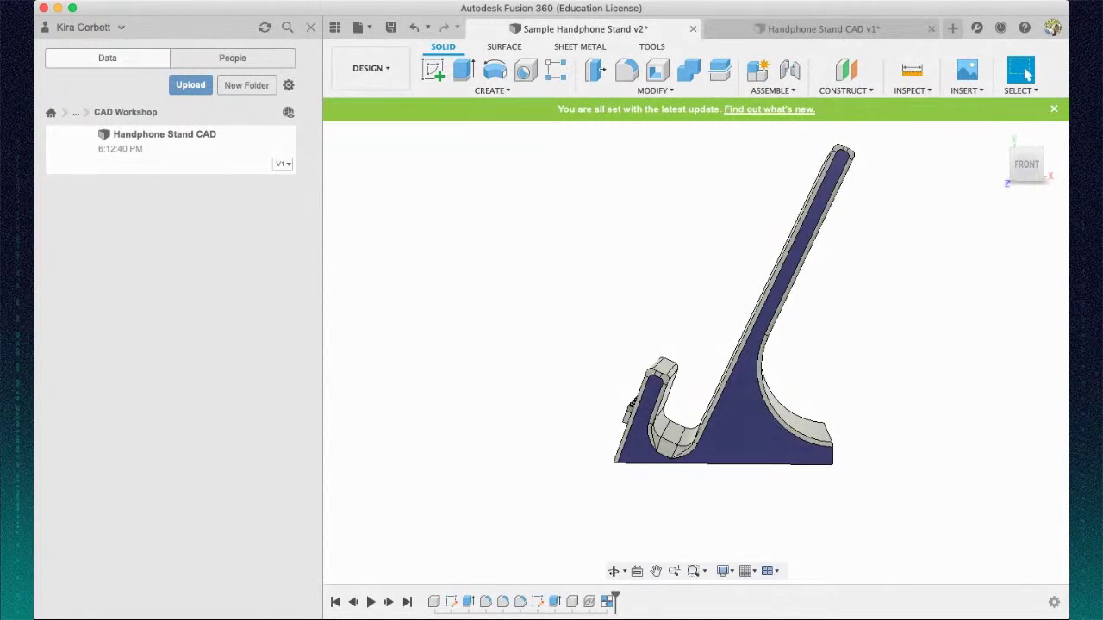
{"action": "left_click_drag", "start_coordinate": [1027, 164], "coordinate": [1057, 176]}
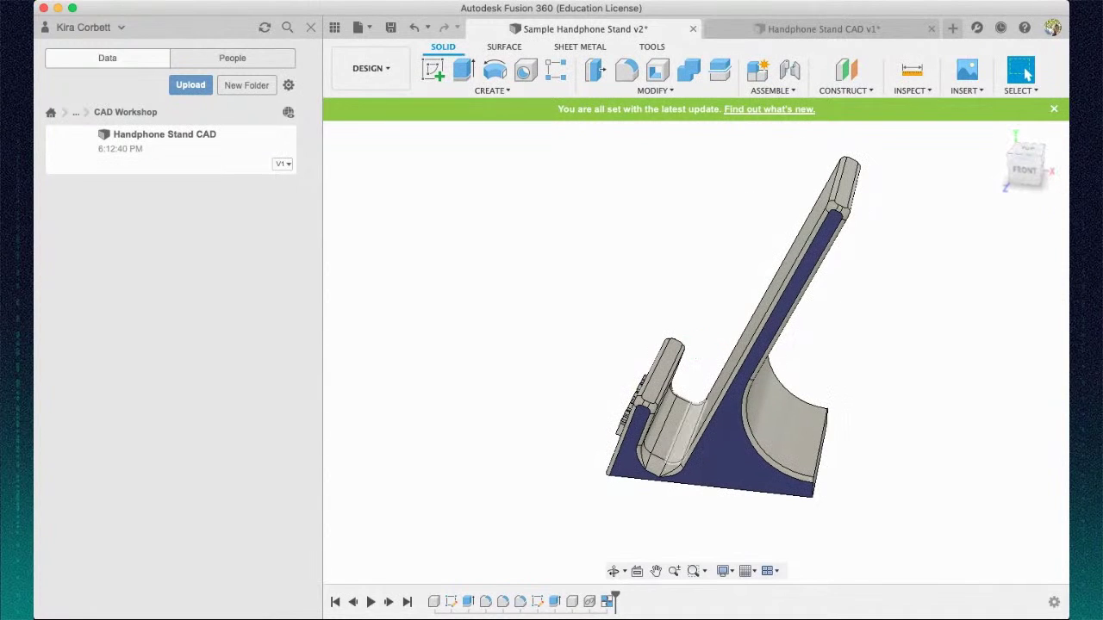
{"action": "left_click_drag", "start_coordinate": [1026, 169], "coordinate": [1039, 174]}
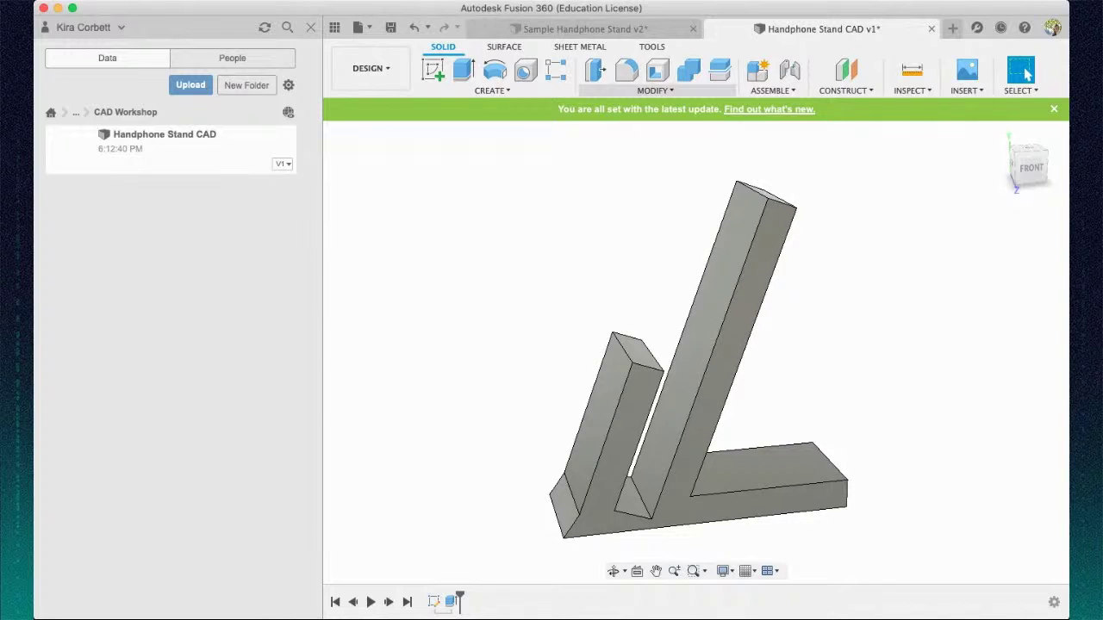
{"action": "key", "text": "f"}
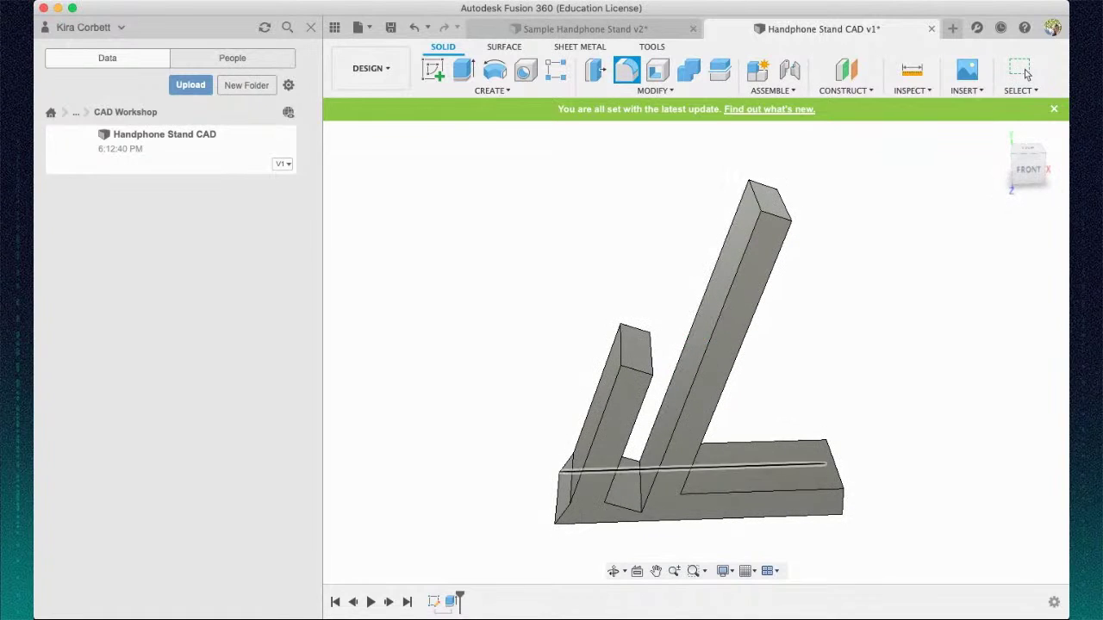
{"action": "left_click", "coordinate": [622, 481]}
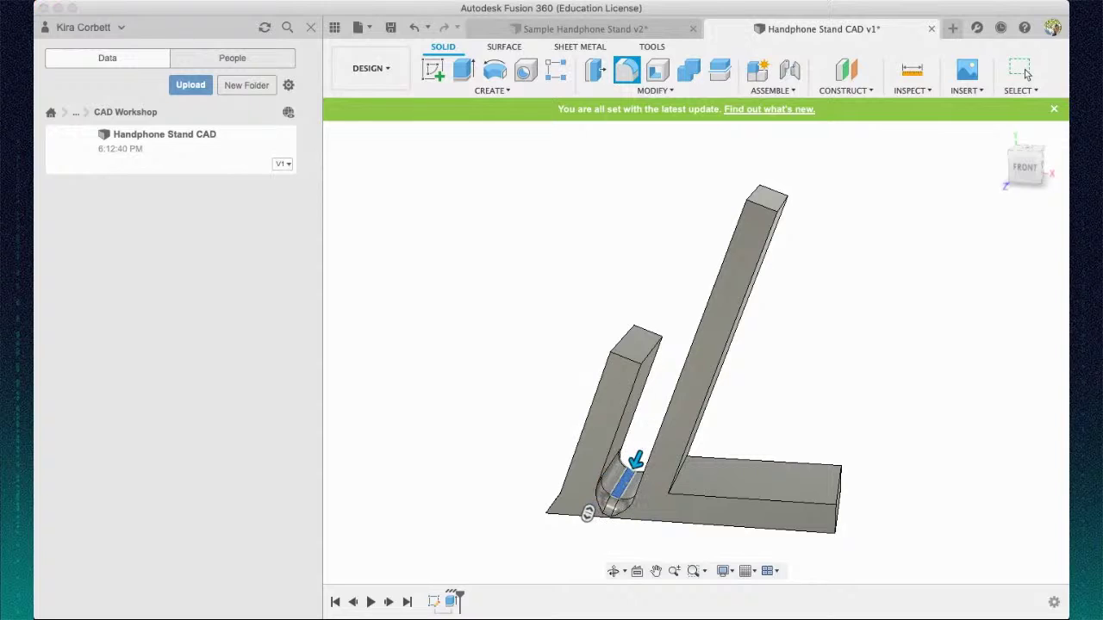
{"action": "left_click_drag", "start_coordinate": [1024, 158], "coordinate": [1040, 149]}
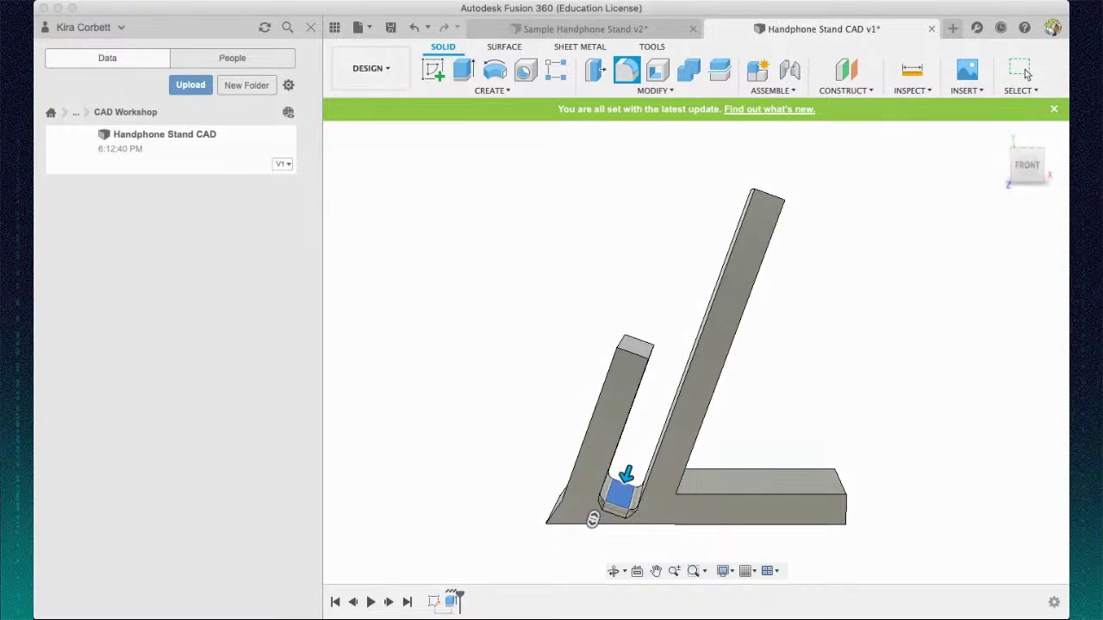
{"action": "left_click", "coordinate": [1025, 69]}
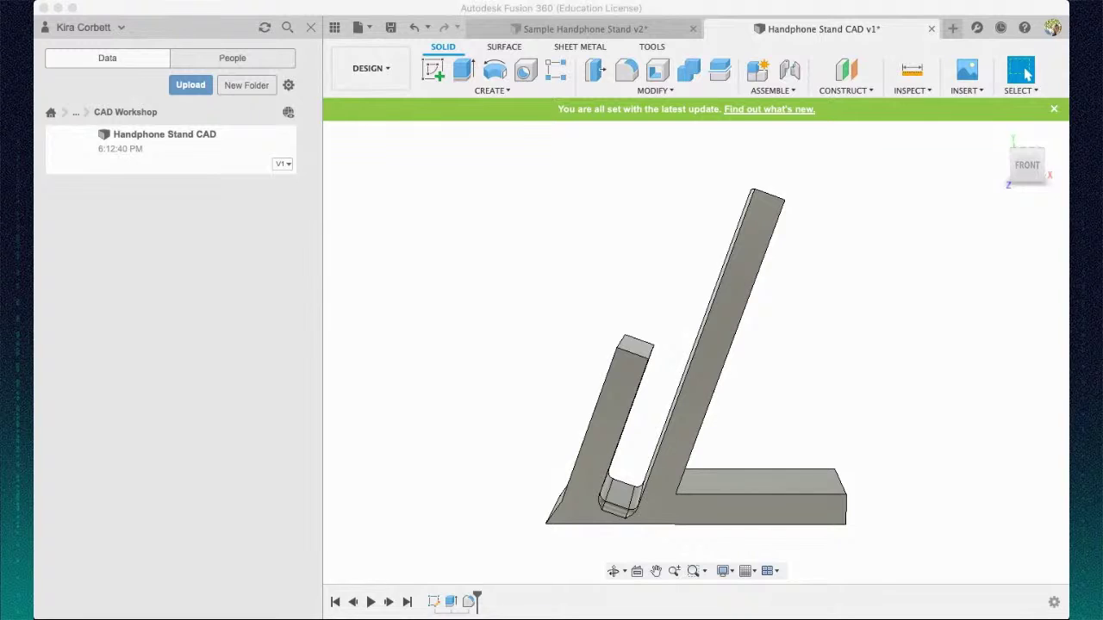
- Fillet the inner corner where the long arm's back meets the base with a large radius that reaches almost to the base's end
{"action": "middle_click_drag", "start_coordinate": [696, 348], "coordinate": [608, 362], "text": "shift"}
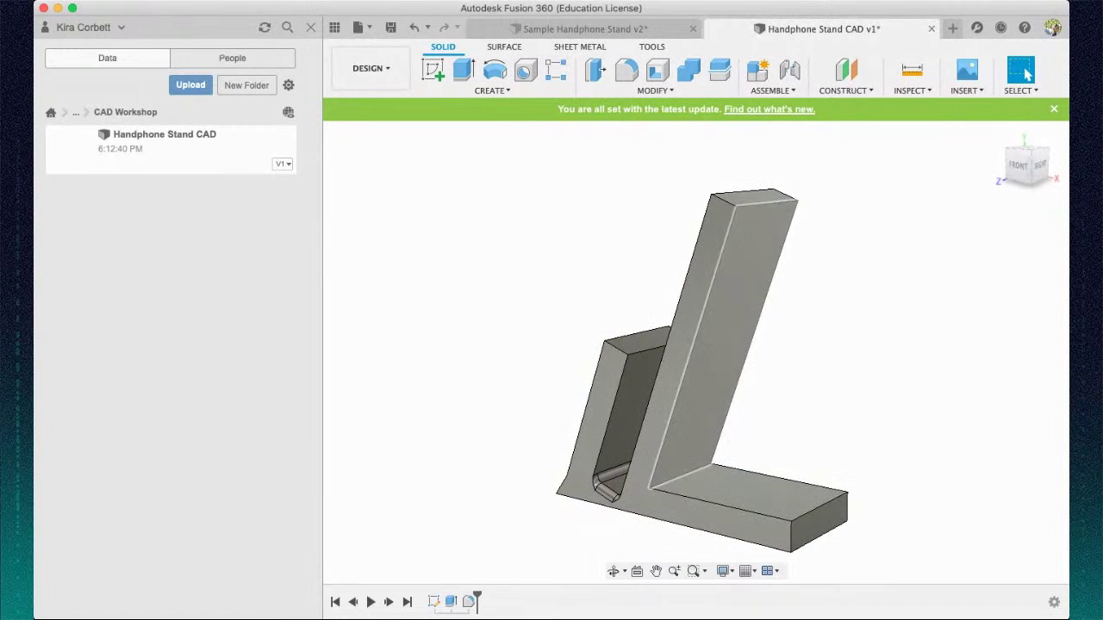
{"action": "key", "text": "f"}
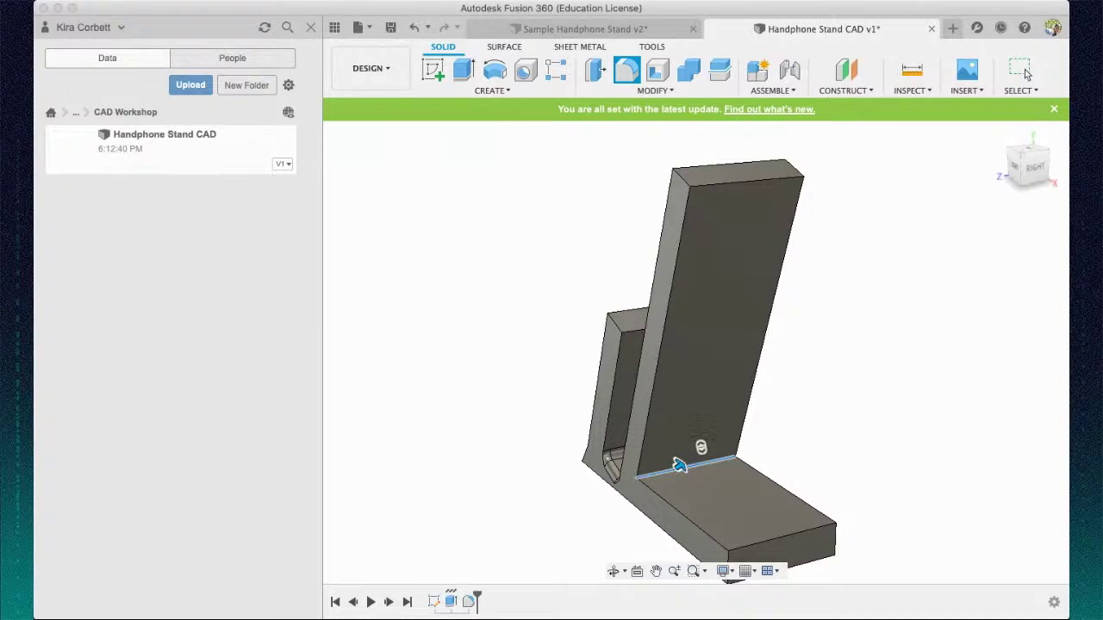
{"action": "mouse_move", "coordinate": [1032, 165]}
{"action": "left_mouse_down"}
{"action": "mouse_move", "coordinate": [1077, 169]}
{"action": "mouse_move", "coordinate": [913, 168]}
{"action": "left_mouse_up"}
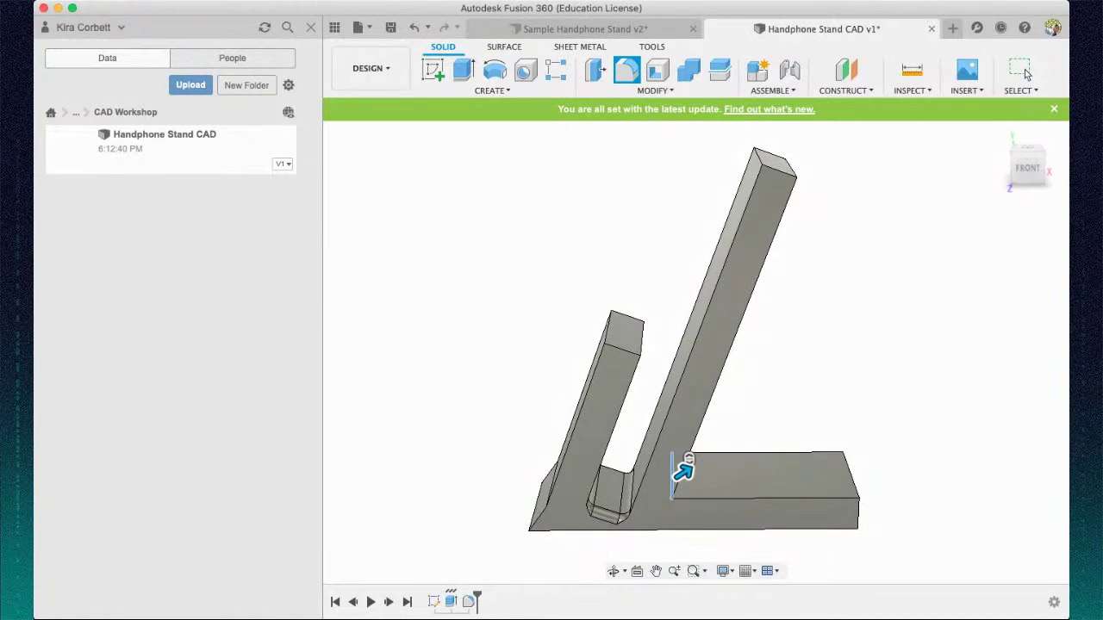
{"action": "left_click_drag", "start_coordinate": [683, 470], "coordinate": [728, 442]}
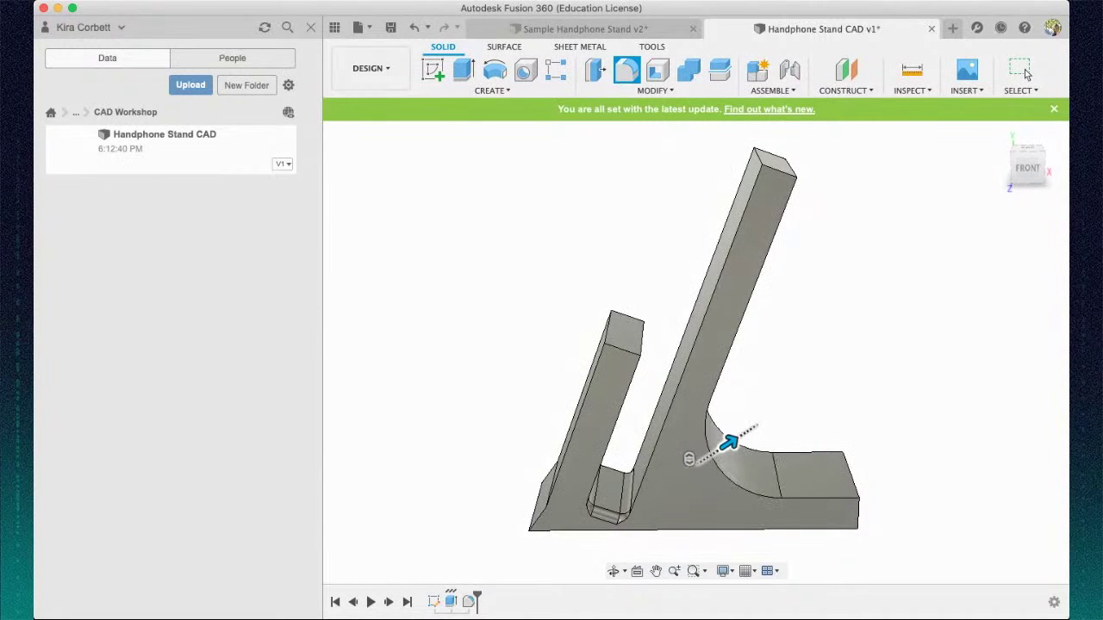
{"action": "left_click_drag", "start_coordinate": [1025, 165], "coordinate": [998, 175]}
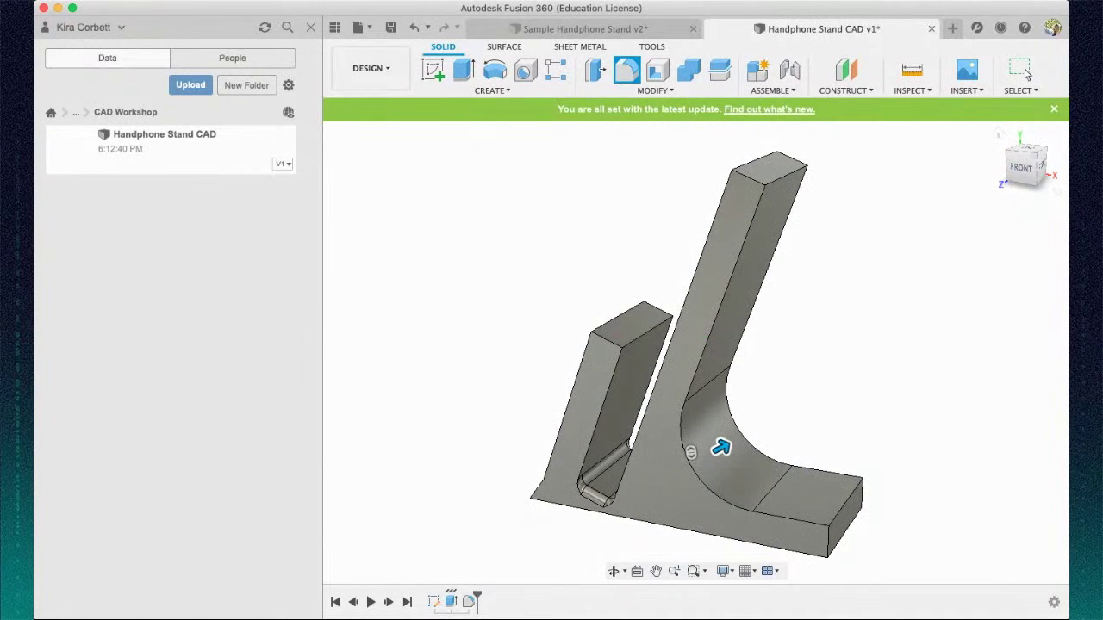
{"action": "left_click_drag", "start_coordinate": [720, 447], "coordinate": [755, 429]}
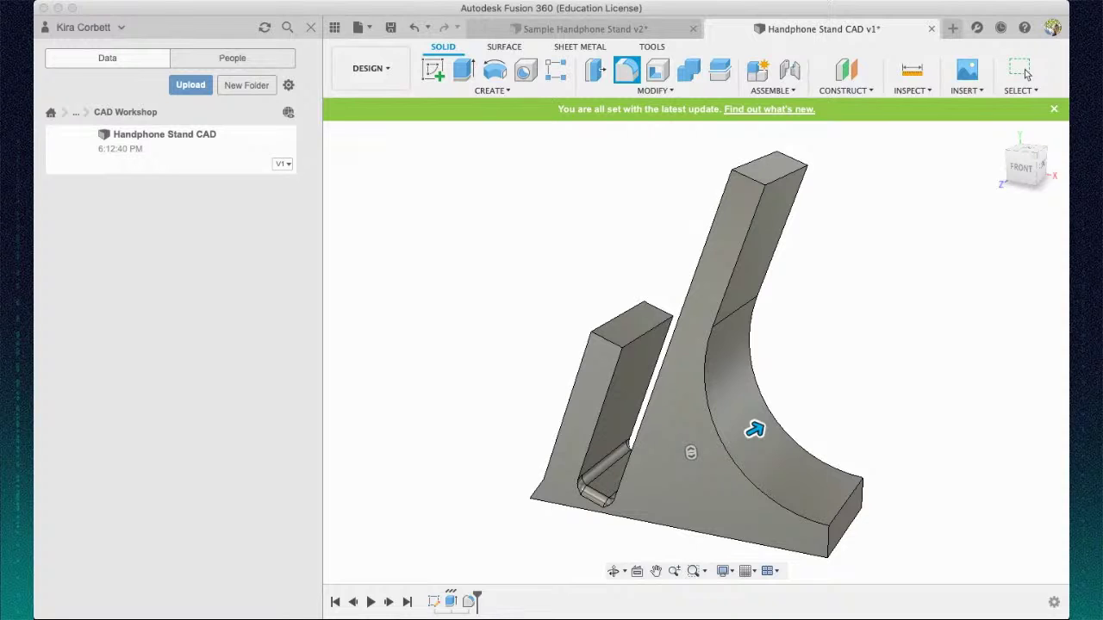
{"action": "left_click", "coordinate": [1024, 69]}
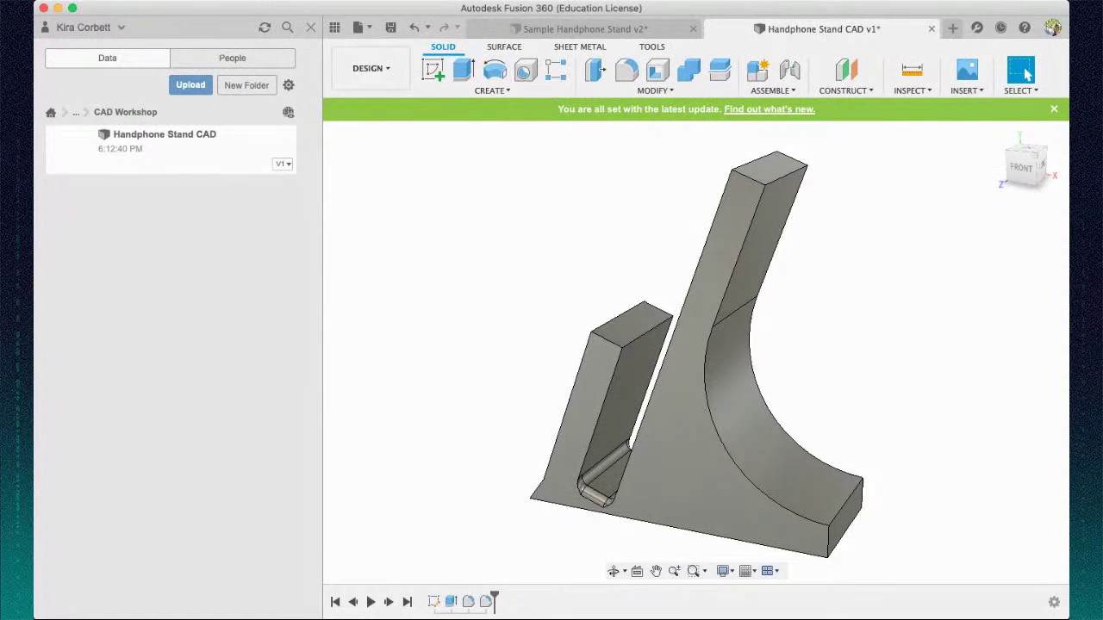
- Inspect the filleted stand from several angles and review its sketch, extrusion and fillets in the design history
{"action": "mouse_move", "coordinate": [616, 499]}
{"action": "middle_mouse_down", "text": "shift"}
{"action": "mouse_move", "coordinate": [934, 512]}
{"action": "mouse_move", "coordinate": [853, 517]}
{"action": "mouse_move", "coordinate": [808, 482]}
{"action": "mouse_move", "coordinate": [659, 519]}
{"action": "mouse_move", "coordinate": [730, 520]}
{"action": "mouse_move", "coordinate": [746, 478]}
{"action": "mouse_move", "coordinate": [727, 487]}
{"action": "middle_mouse_up", "text": "shift"}
{"action": "scroll", "coordinate": [814, 196], "scroll_direction": "up", "scroll_amount": 3}
{"action": "scroll", "coordinate": [814, 196], "scroll_direction": "down", "scroll_amount": 4}
{"action": "left_click_drag", "start_coordinate": [1045, 165], "coordinate": [1019, 179]}
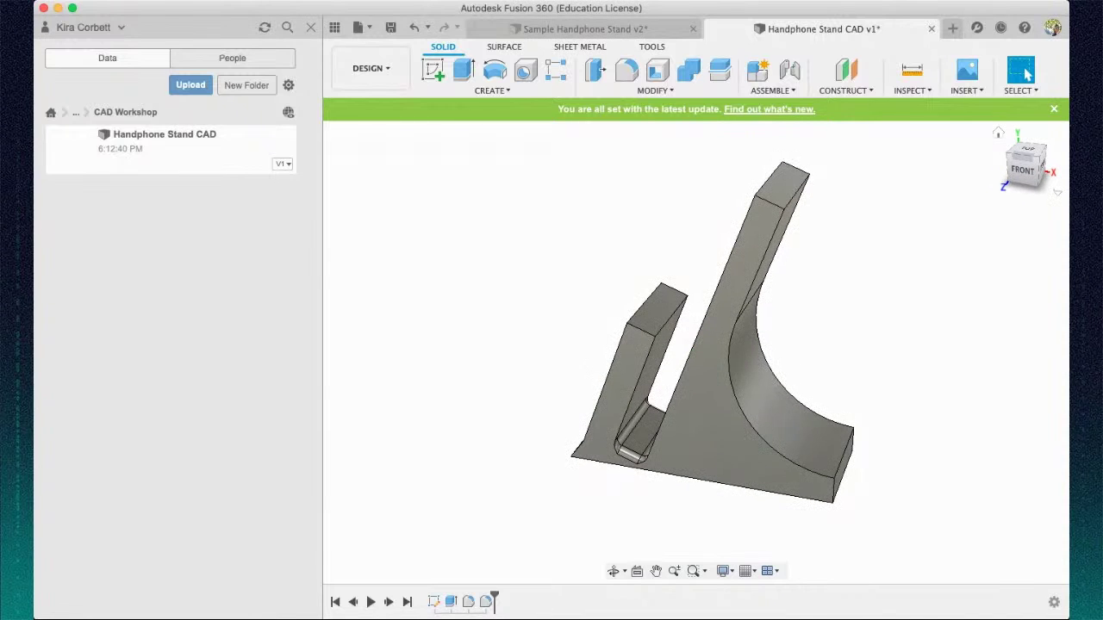
{"action": "middle_click_drag", "start_coordinate": [775, 293], "coordinate": [709, 305], "text": "shift"}
{"action": "mouse_move", "coordinate": [801, 193]}
{"action": "middle_mouse_down", "text": "shift"}
{"action": "mouse_move", "coordinate": [648, 164]}
{"action": "mouse_move", "coordinate": [693, 168]}
{"action": "mouse_move", "coordinate": [591, 172]}
{"action": "mouse_move", "coordinate": [520, 152]}
{"action": "mouse_move", "coordinate": [579, 155]}
{"action": "middle_mouse_up", "text": "shift"}
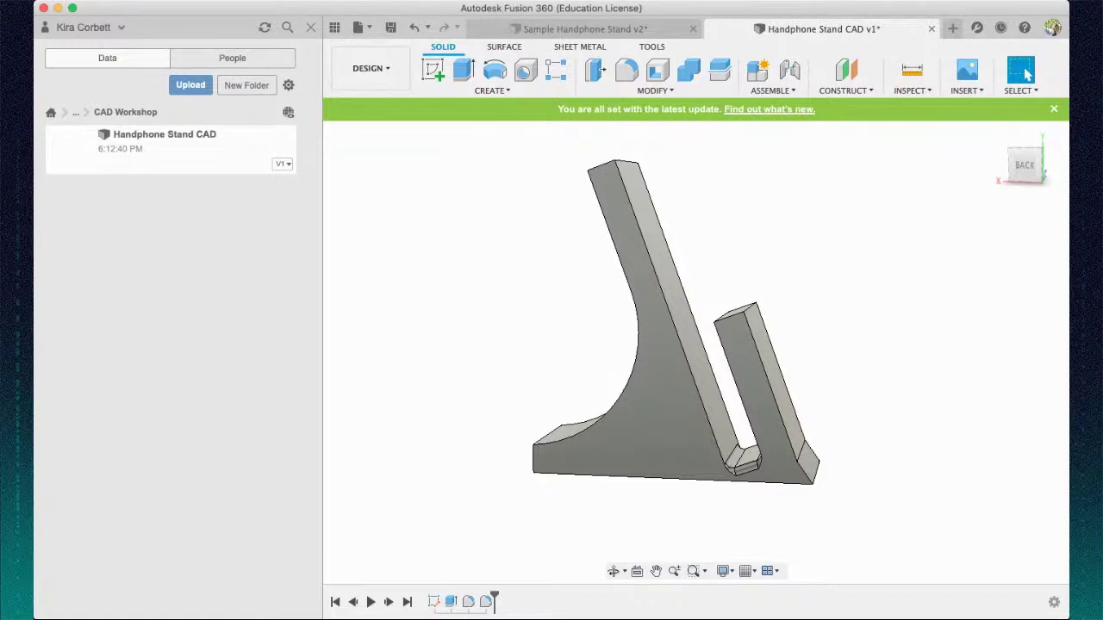
{"action": "left_click", "coordinate": [467, 601]}
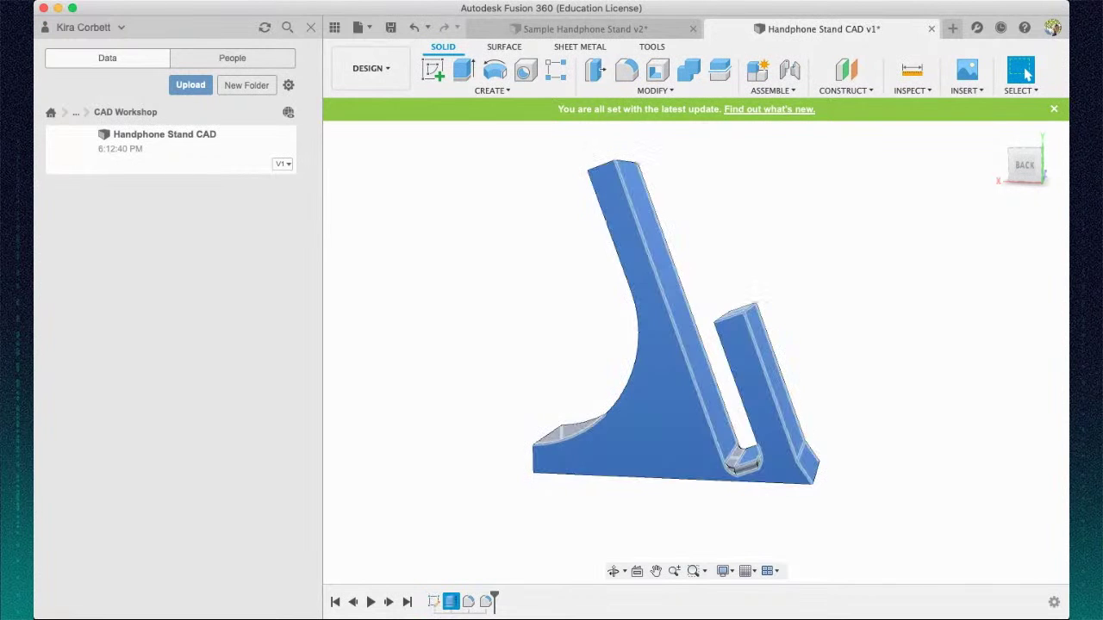
{"action": "left_click", "coordinate": [469, 601]}
{"action": "left_click", "coordinate": [486, 602]}
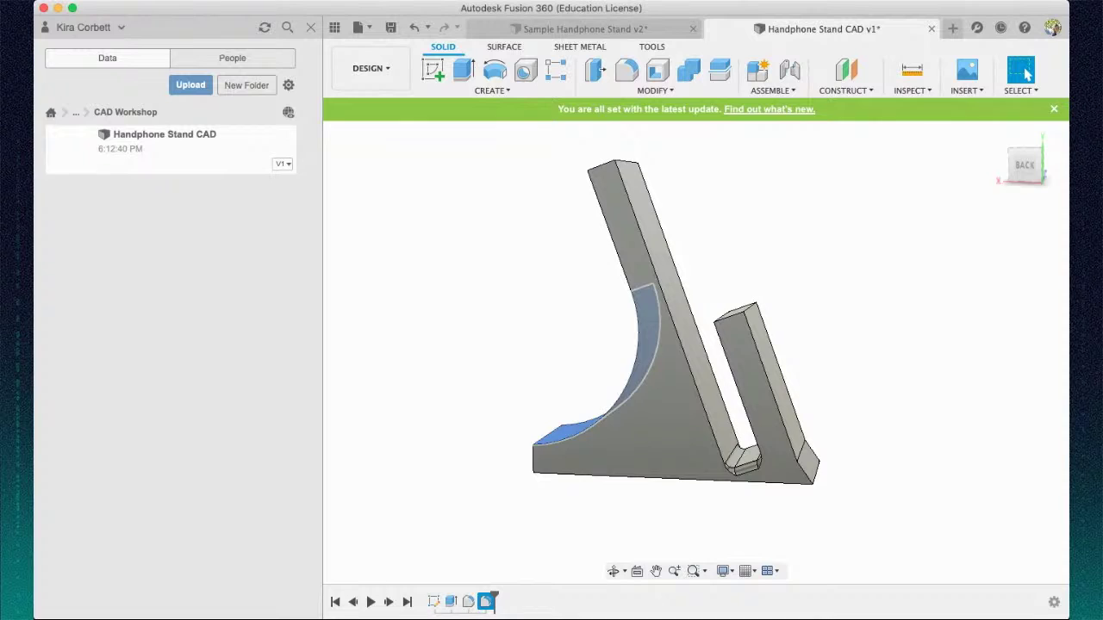
{"action": "left_click", "coordinate": [371, 602]}
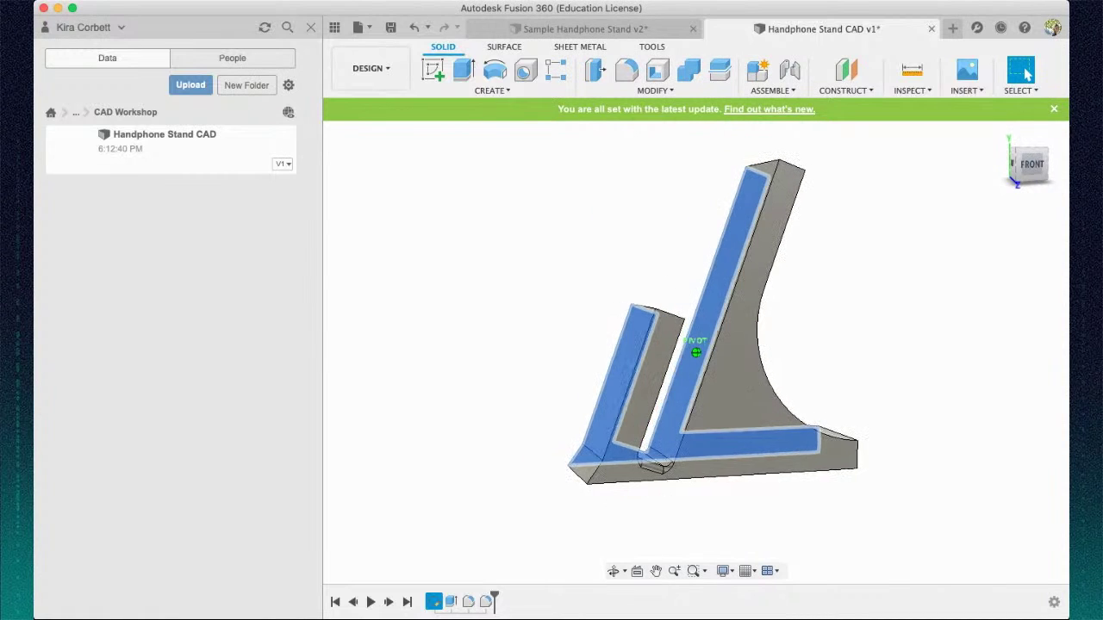
{"action": "mouse_move", "coordinate": [1032, 165]}
{"action": "left_mouse_down"}
{"action": "mouse_move", "coordinate": [1041, 169]}
{"action": "mouse_move", "coordinate": [1020, 170]}
{"action": "left_mouse_up"}
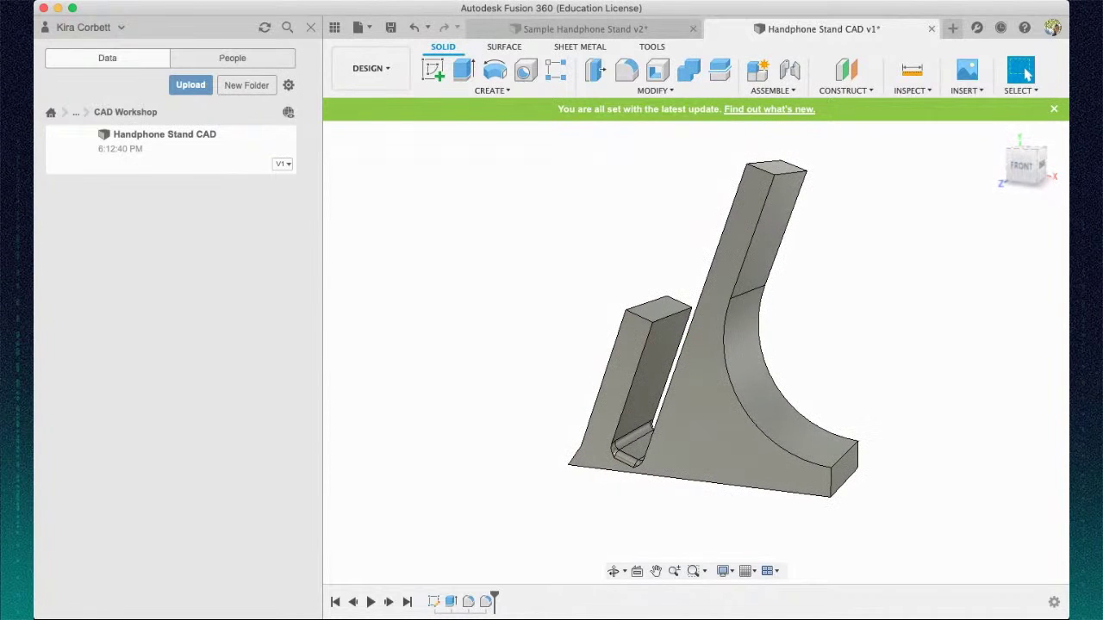
{"action": "left_click", "coordinate": [492, 90]}
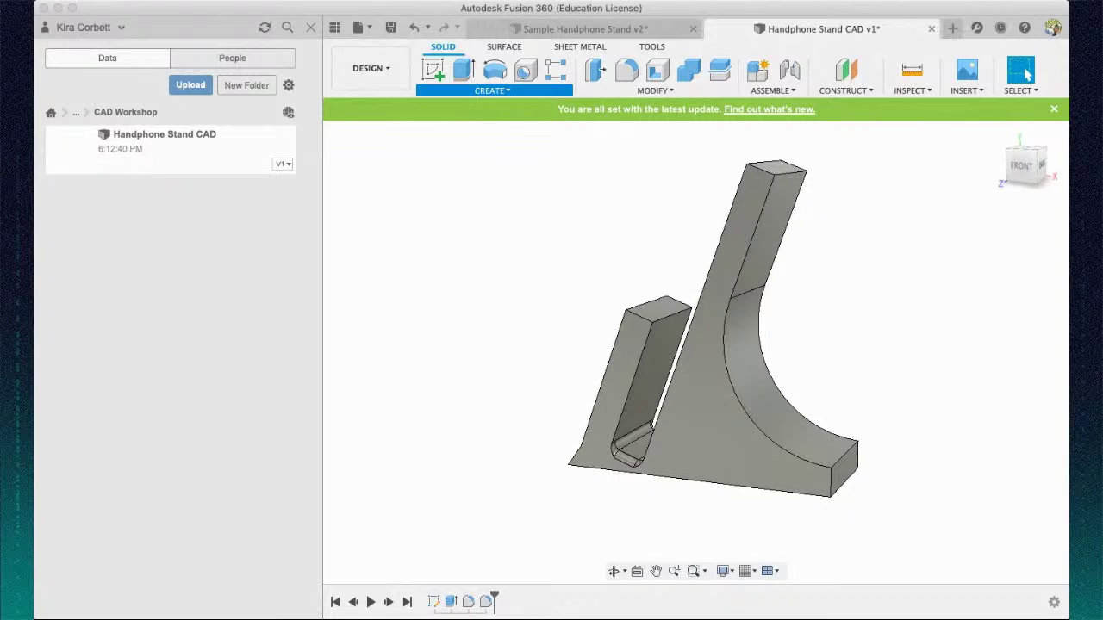
{"action": "left_click", "coordinate": [432, 71]}
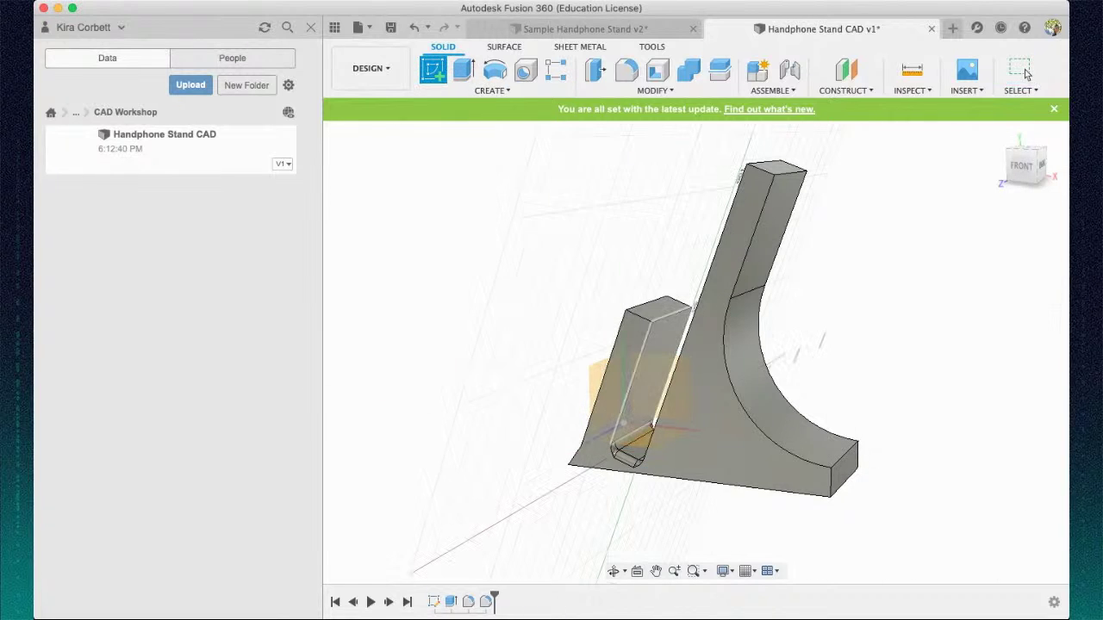
{"action": "left_click", "coordinate": [1025, 74]}
{"action": "left_click", "coordinate": [491, 91]}
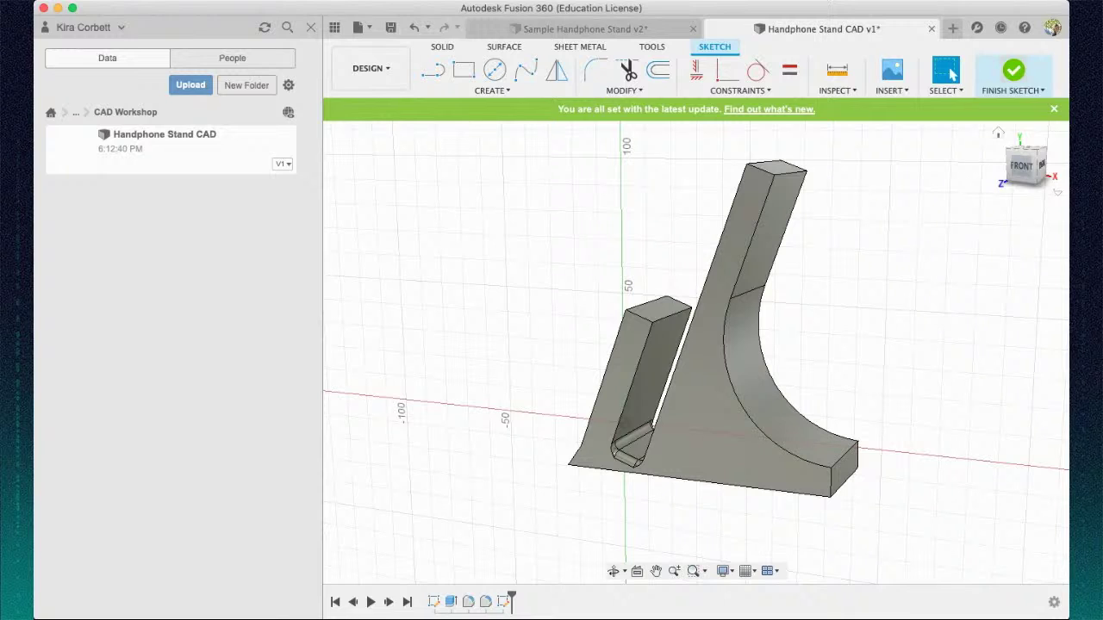
{"action": "left_click", "coordinate": [1025, 74]}
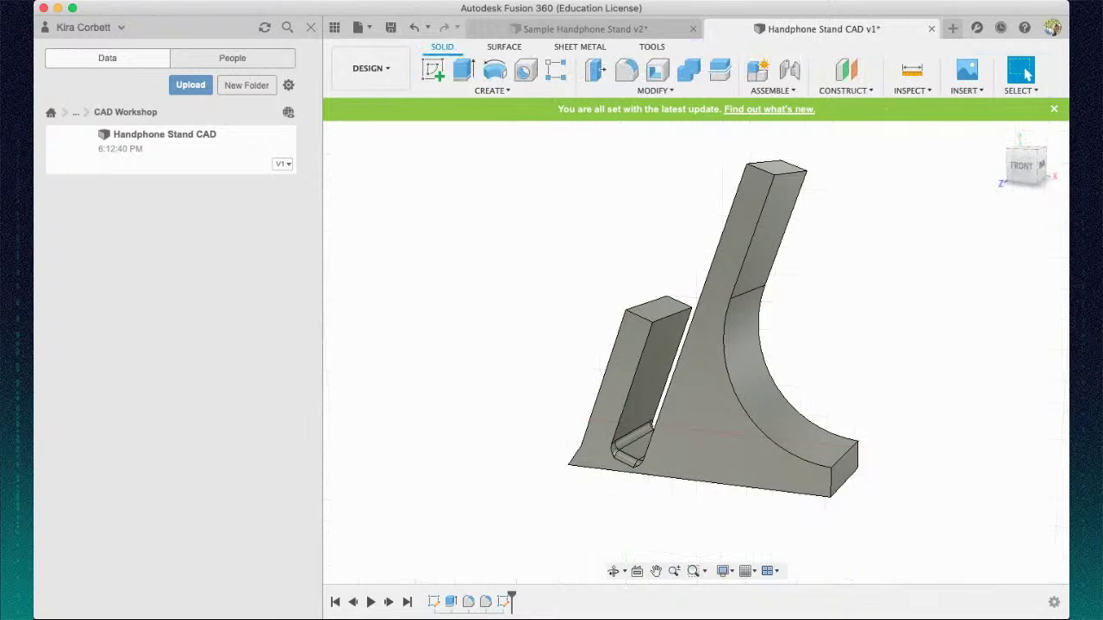
{"action": "key", "text": "Delete"}
- Round all edges of the long arm's top face with a small fillet
{"action": "left_click", "coordinate": [1022, 165]}
{"action": "mouse_move", "coordinate": [1021, 165]}
{"action": "left_mouse_down"}
{"action": "mouse_move", "coordinate": [879, 172]}
{"action": "mouse_move", "coordinate": [982, 193]}
{"action": "mouse_move", "coordinate": [905, 143]}
{"action": "mouse_move", "coordinate": [835, 181]}
{"action": "mouse_move", "coordinate": [732, 166]}
{"action": "left_mouse_up"}
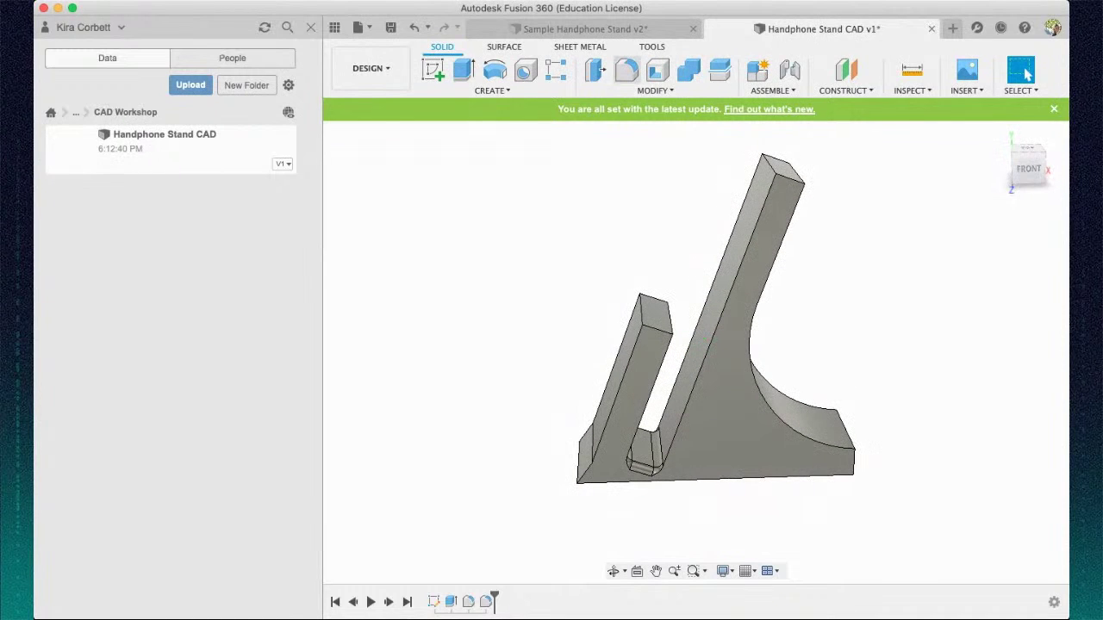
{"action": "key", "text": "f"}
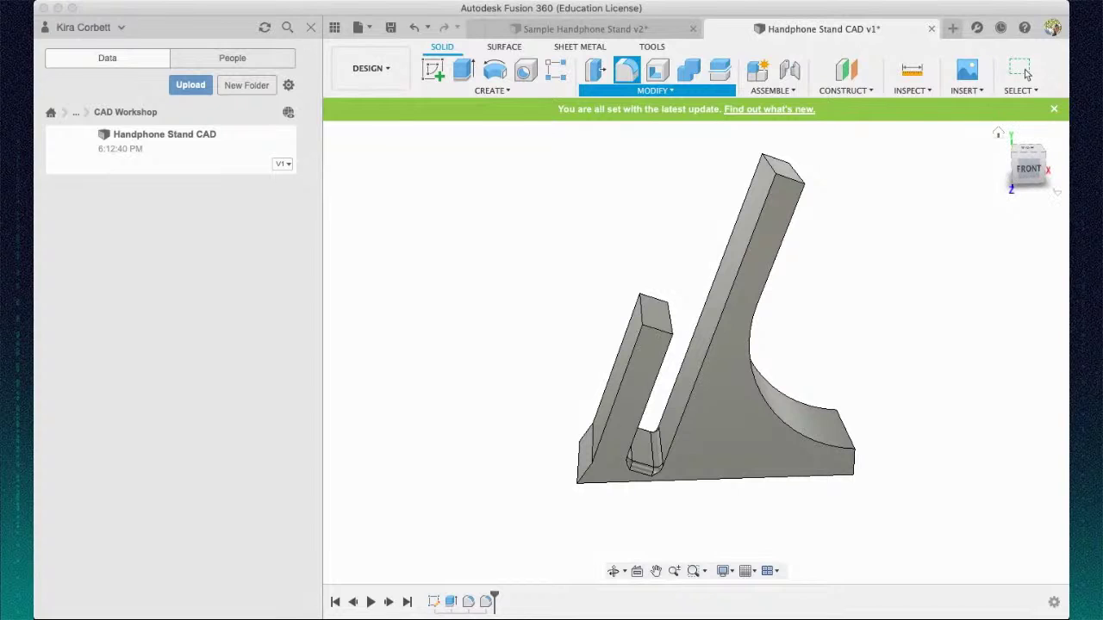
{"action": "left_click_drag", "start_coordinate": [1029, 169], "coordinate": [1034, 176]}
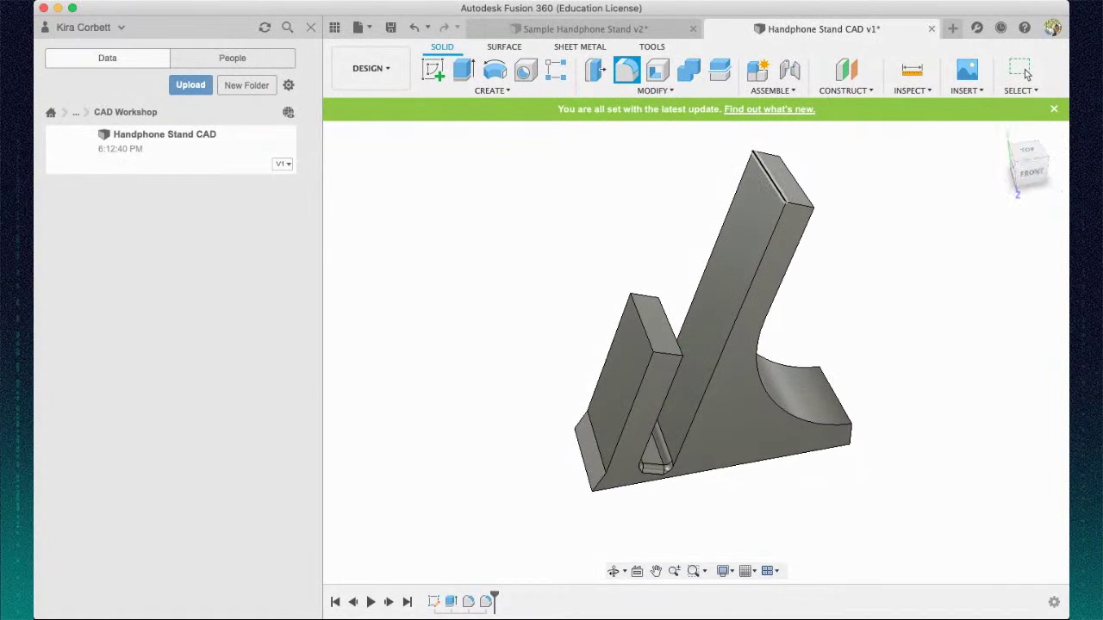
{"action": "middle_click_drag", "start_coordinate": [770, 177], "coordinate": [591, 205]}
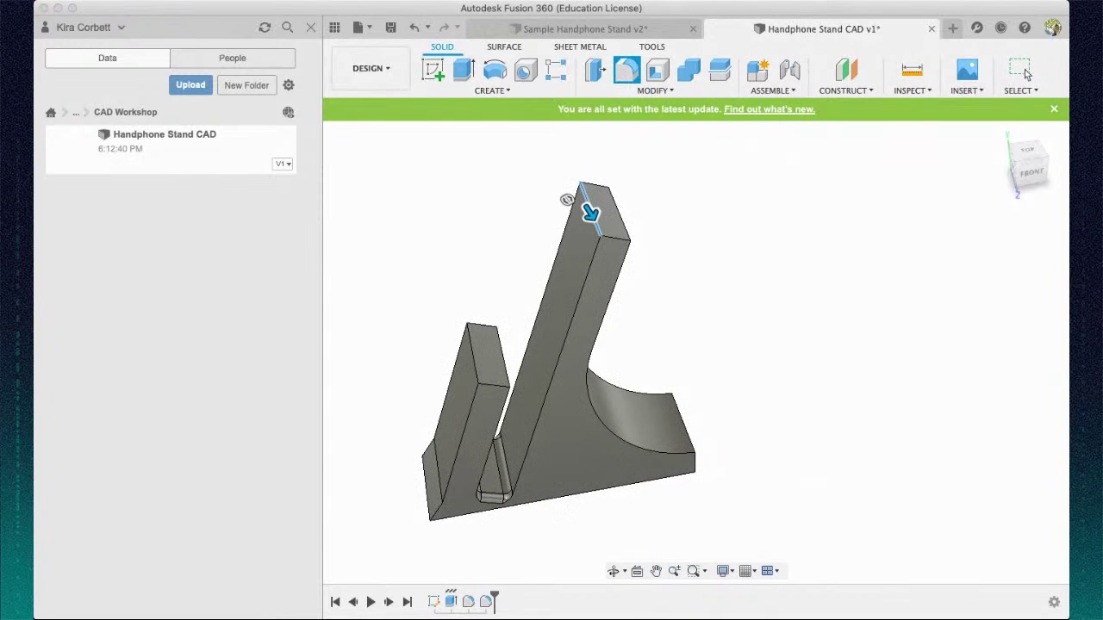
{"action": "scroll", "coordinate": [591, 211], "scroll_direction": "up", "scroll_amount": 5}
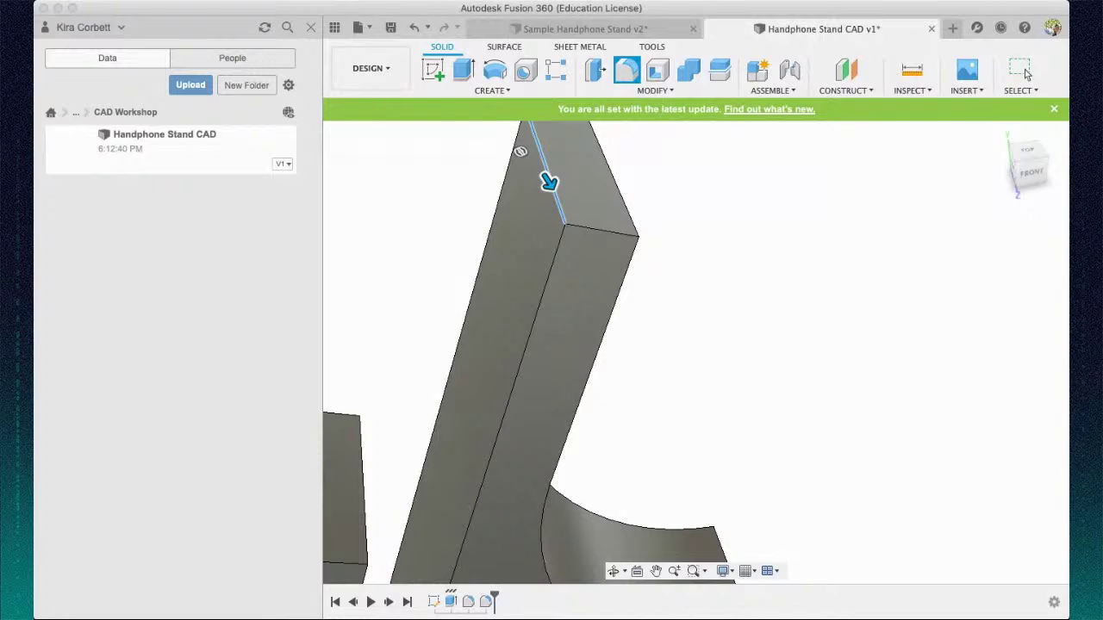
{"action": "middle_click_drag", "start_coordinate": [546, 177], "coordinate": [593, 318]}
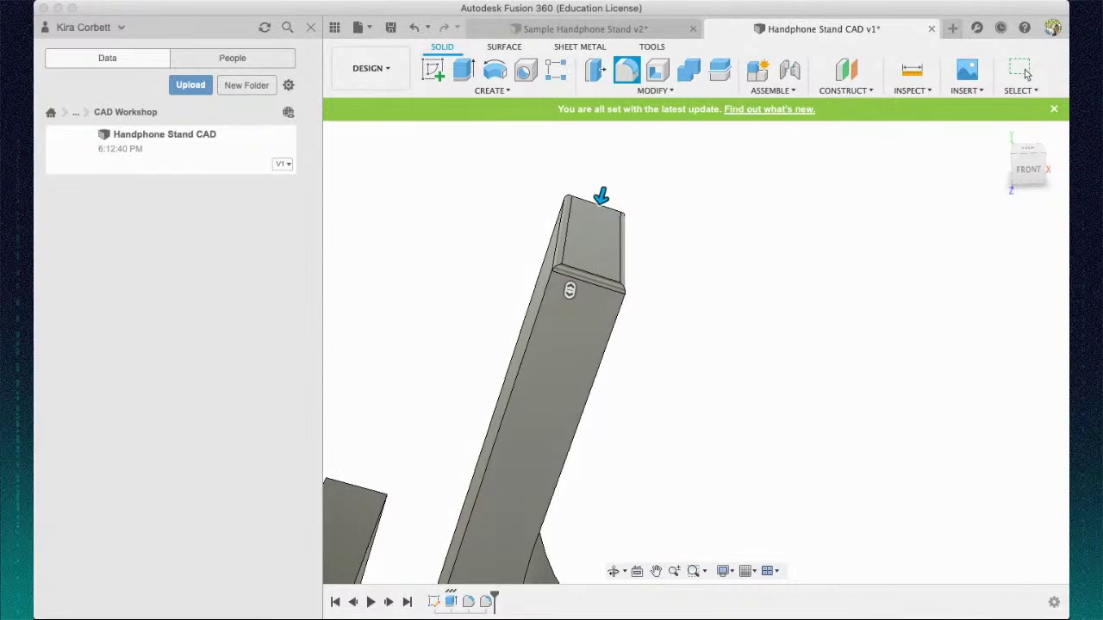
{"action": "left_click", "coordinate": [1025, 75]}
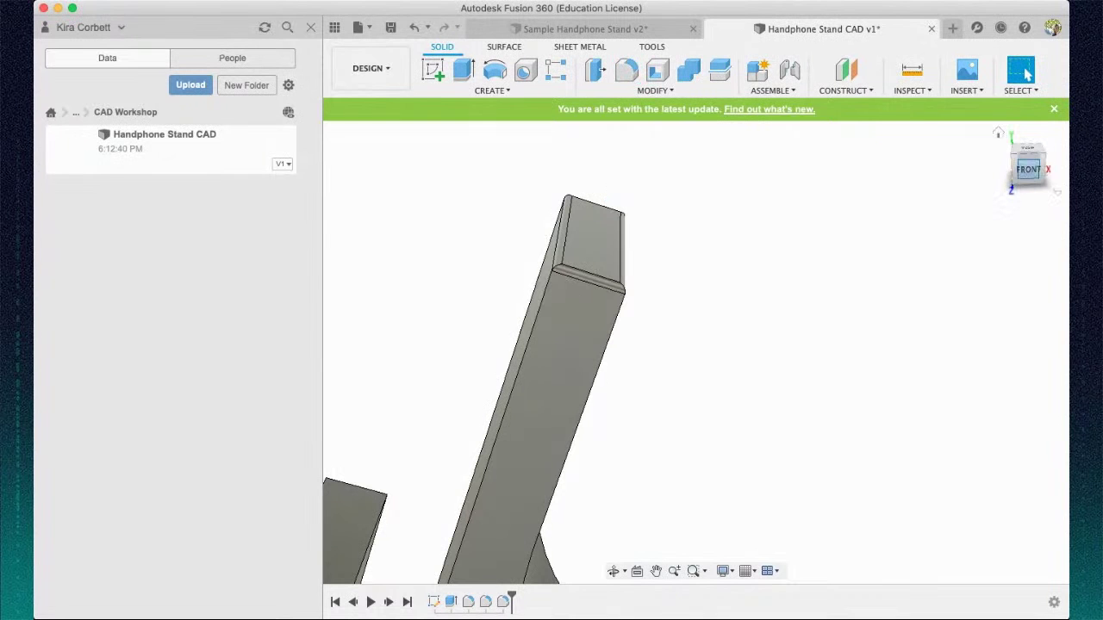
{"action": "scroll", "coordinate": [1026, 74], "scroll_direction": "down", "scroll_amount": 5, "text": "shift"}
{"action": "key", "text": "F6"}
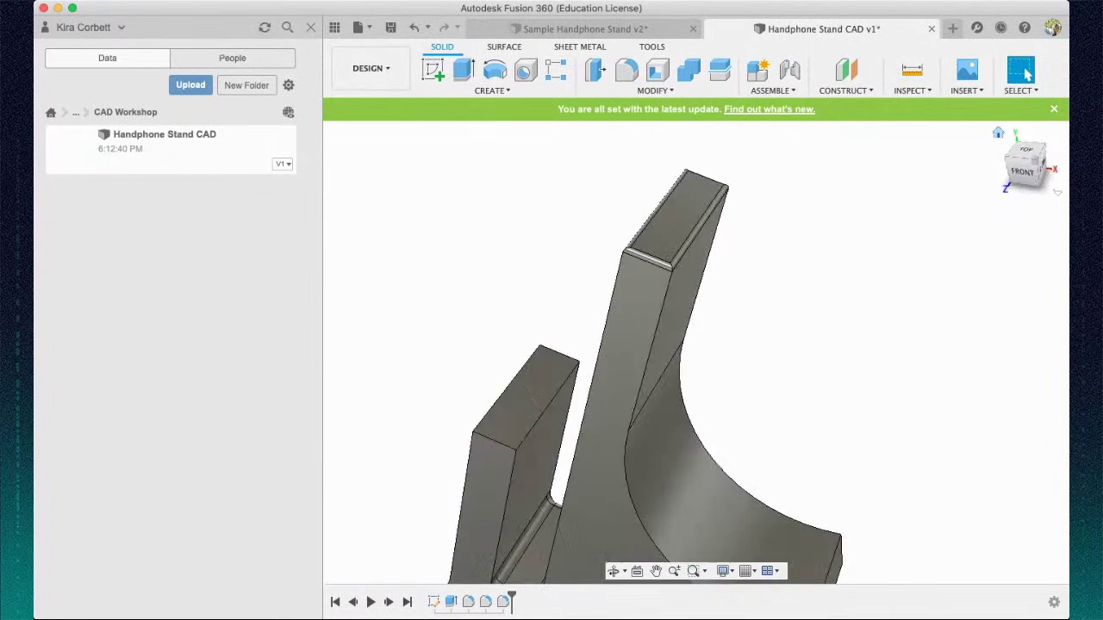
{"action": "middle_click_drag", "start_coordinate": [696, 346], "coordinate": [788, 371], "text": "shift"}
{"action": "scroll", "coordinate": [1025, 74], "scroll_direction": "down", "scroll_amount": 10, "text": "shift"}
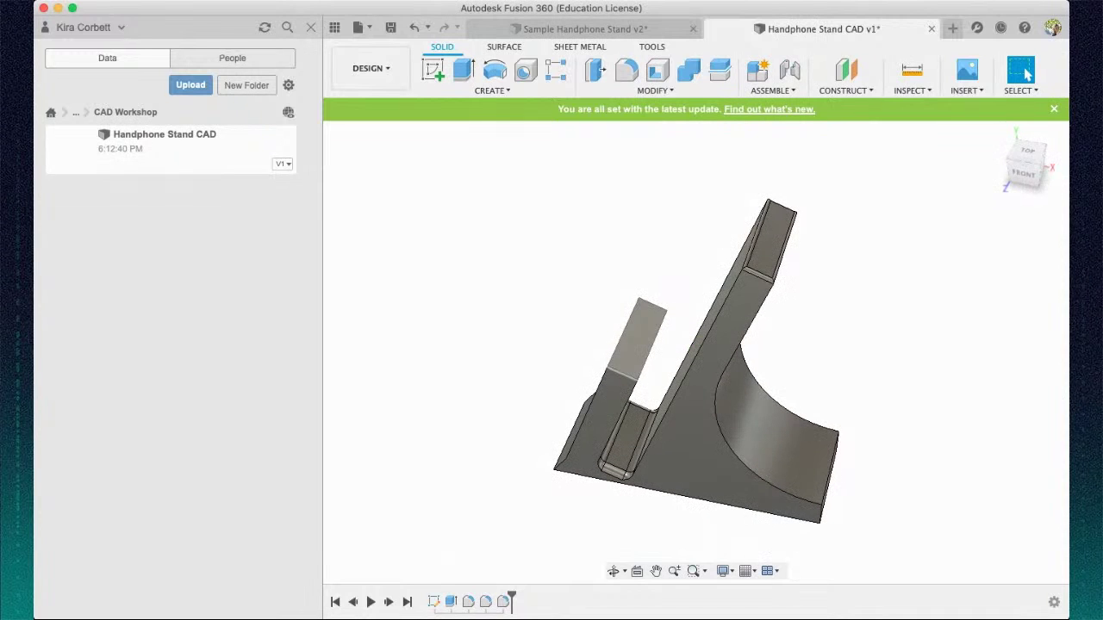
{"action": "scroll", "coordinate": [1025, 74], "scroll_direction": "down", "scroll_amount": 10, "text": "shift"}
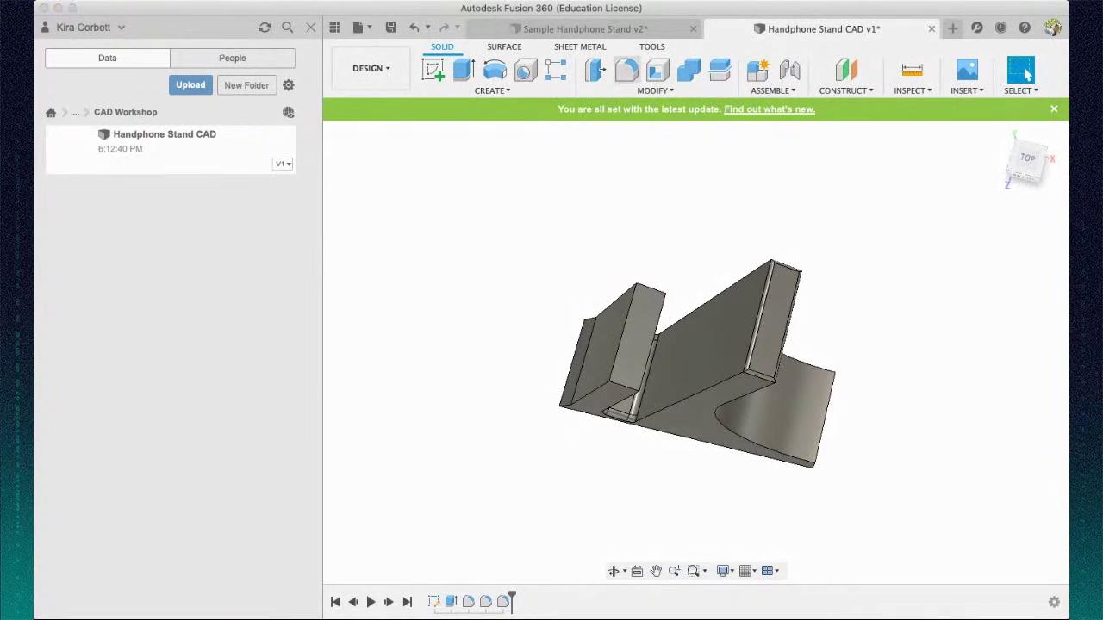
{"action": "key", "text": "q"}
{"action": "left_click", "coordinate": [651, 289]}
{"action": "left_click", "coordinate": [652, 340]}
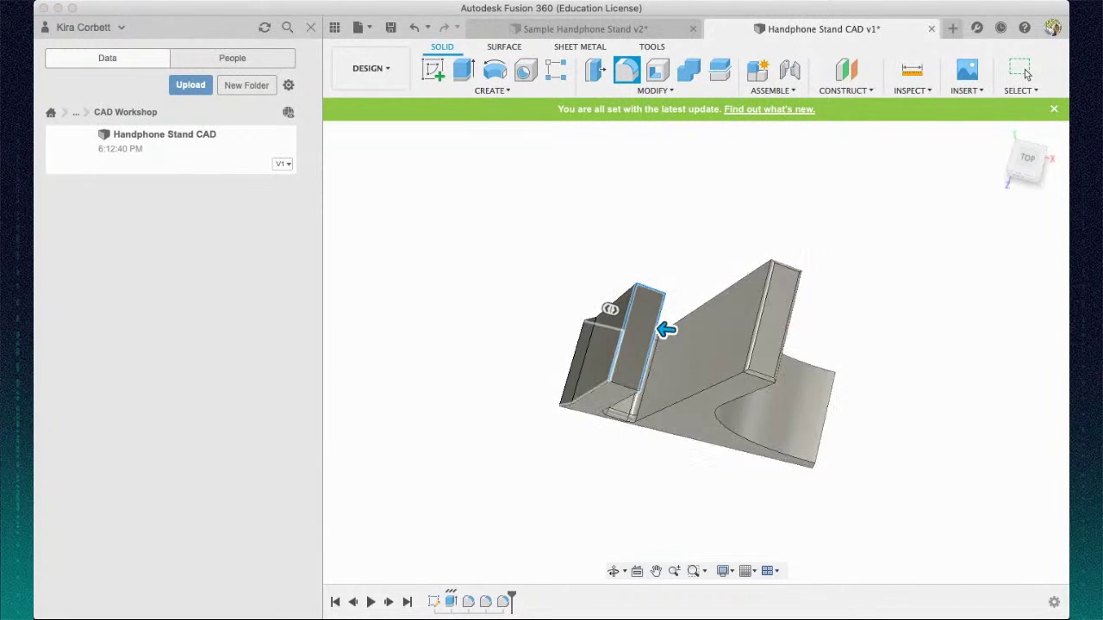
{"action": "left_click", "coordinate": [622, 385]}
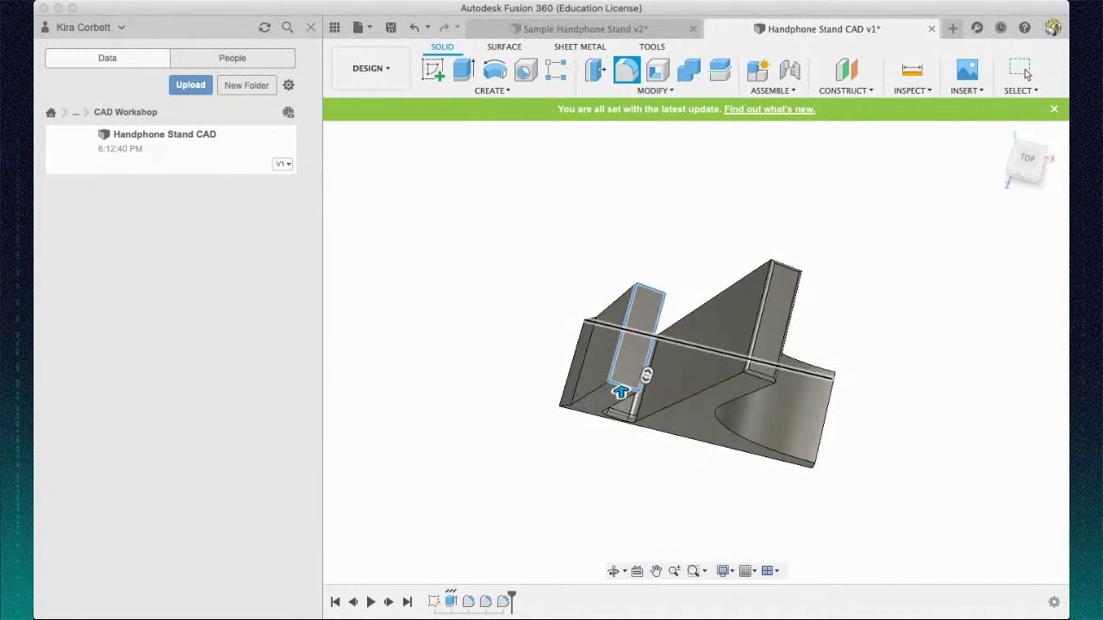
{"action": "mouse_move", "coordinate": [696, 351]}
{"action": "middle_mouse_down", "text": "shift"}
{"action": "mouse_move", "coordinate": [633, 376]}
{"action": "mouse_move", "coordinate": [485, 327]}
{"action": "middle_mouse_up", "text": "shift"}
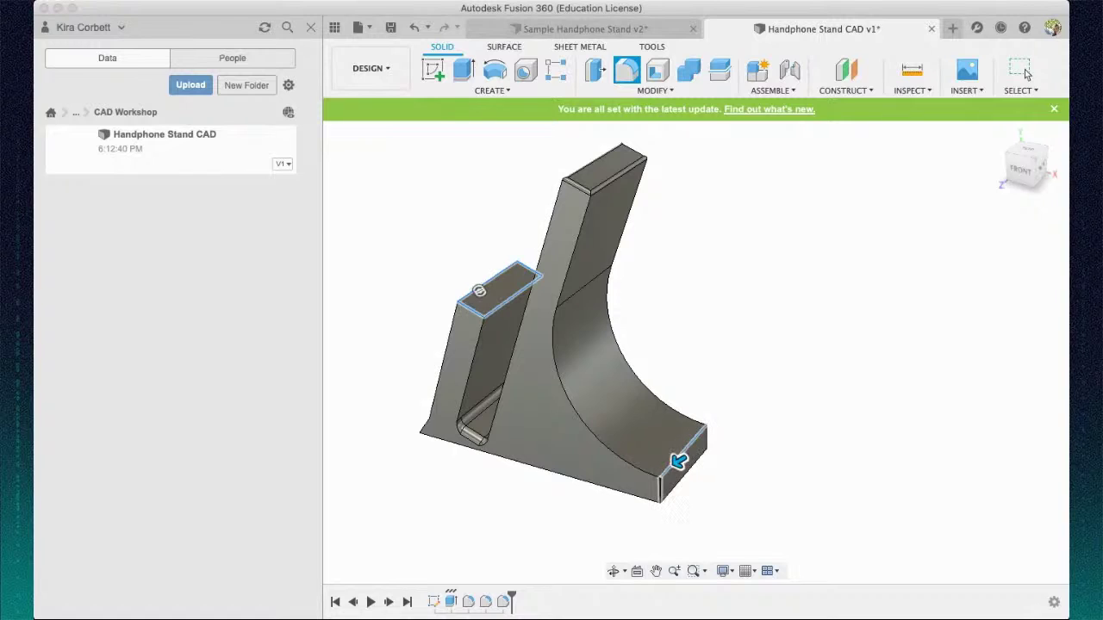
{"action": "left_click", "coordinate": [661, 492]}
{"action": "left_click", "coordinate": [708, 439]}
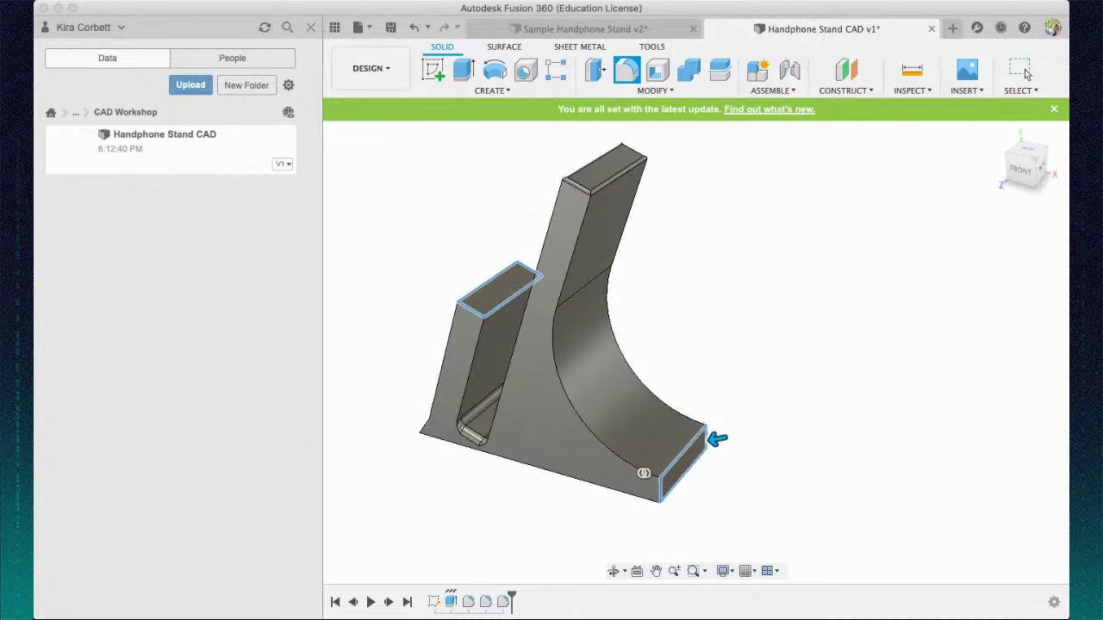
{"action": "left_click_drag", "start_coordinate": [1021, 172], "coordinate": [1036, 179]}
{"action": "middle_click_drag", "start_coordinate": [674, 481], "coordinate": [690, 482], "text": "shift"}
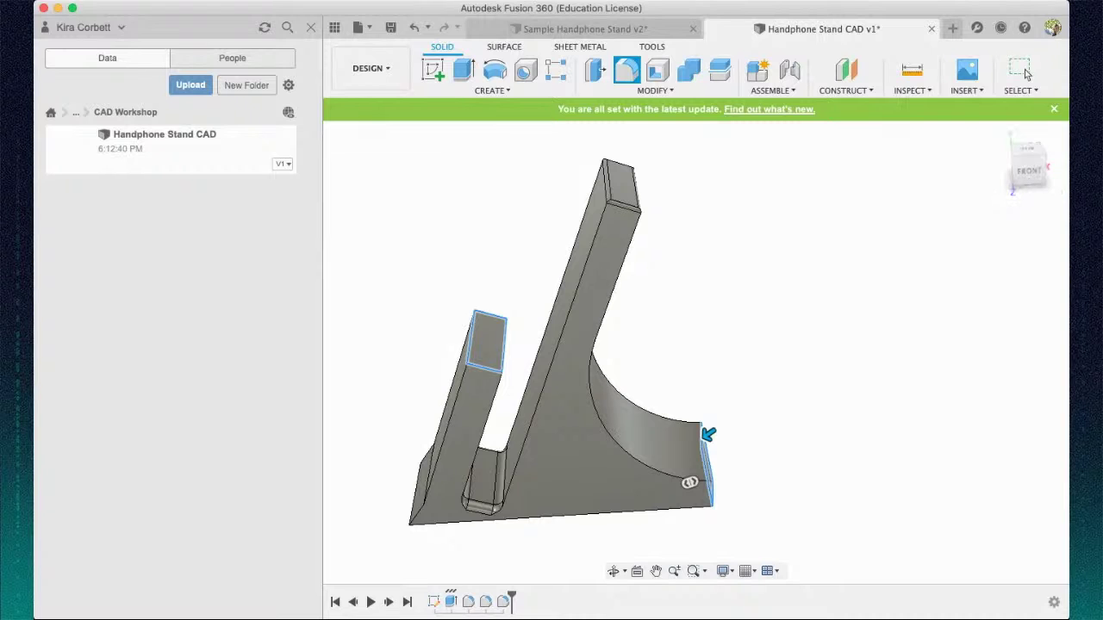
- Check the rounded edges of the Sample Handphone Stand model for reference, and return to the Handphone Stand CAD design
{"action": "key", "text": "ctrl+Tab"}
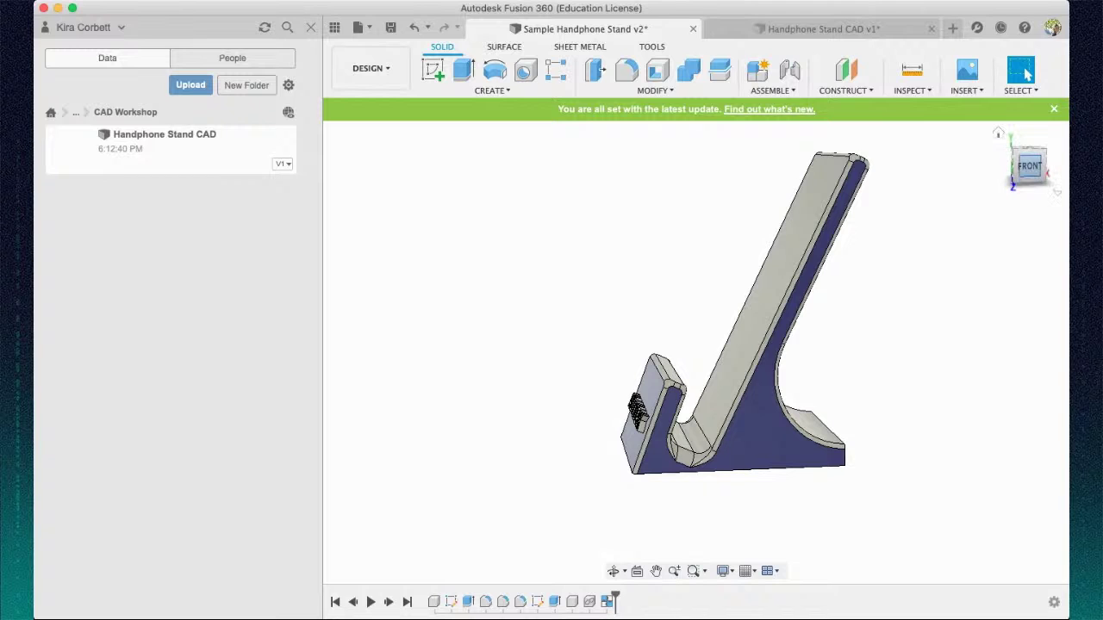
{"action": "left_click_drag", "start_coordinate": [1029, 165], "coordinate": [997, 172]}
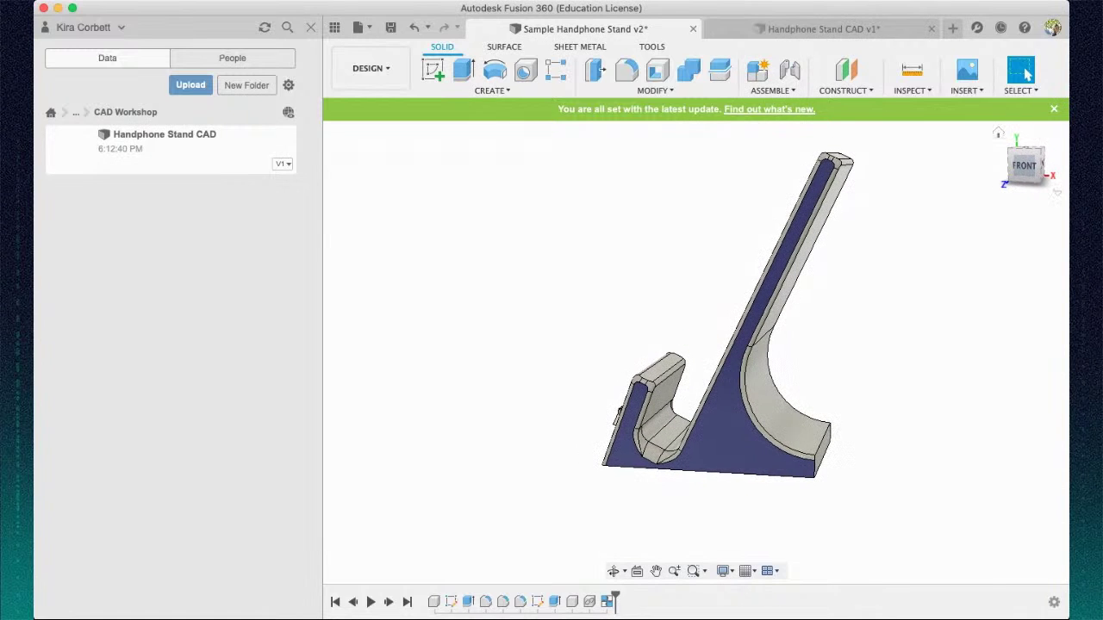
{"action": "key", "text": "ctrl+Tab"}
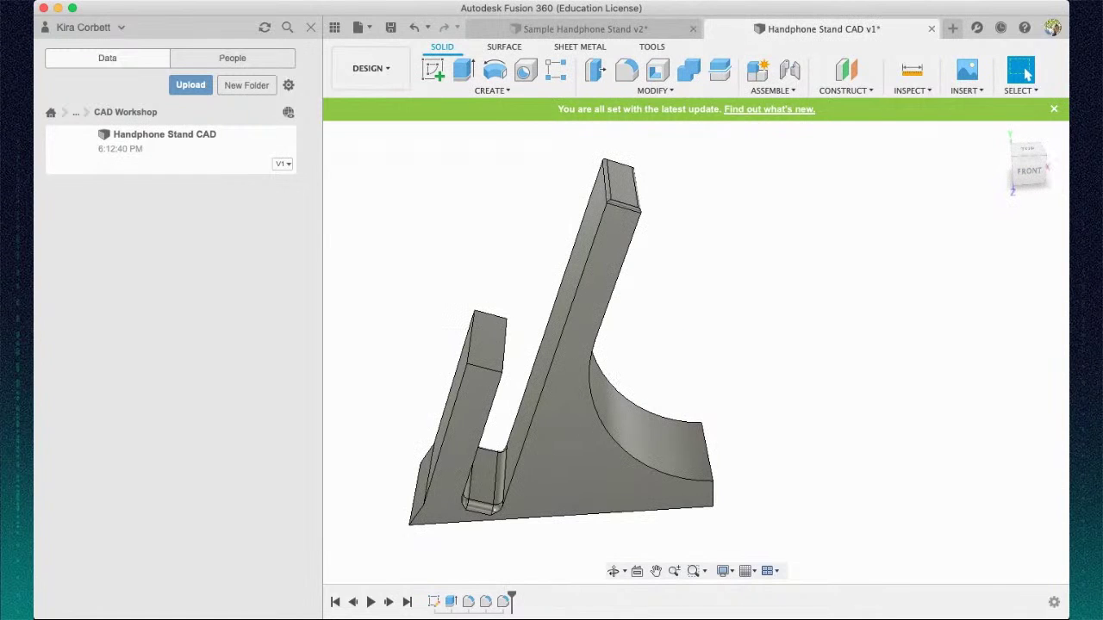
- Round all edges of the short arm's top face and of the base's rear end face with one small fillet
{"action": "left_click_drag", "start_coordinate": [1029, 158], "coordinate": [1045, 166]}
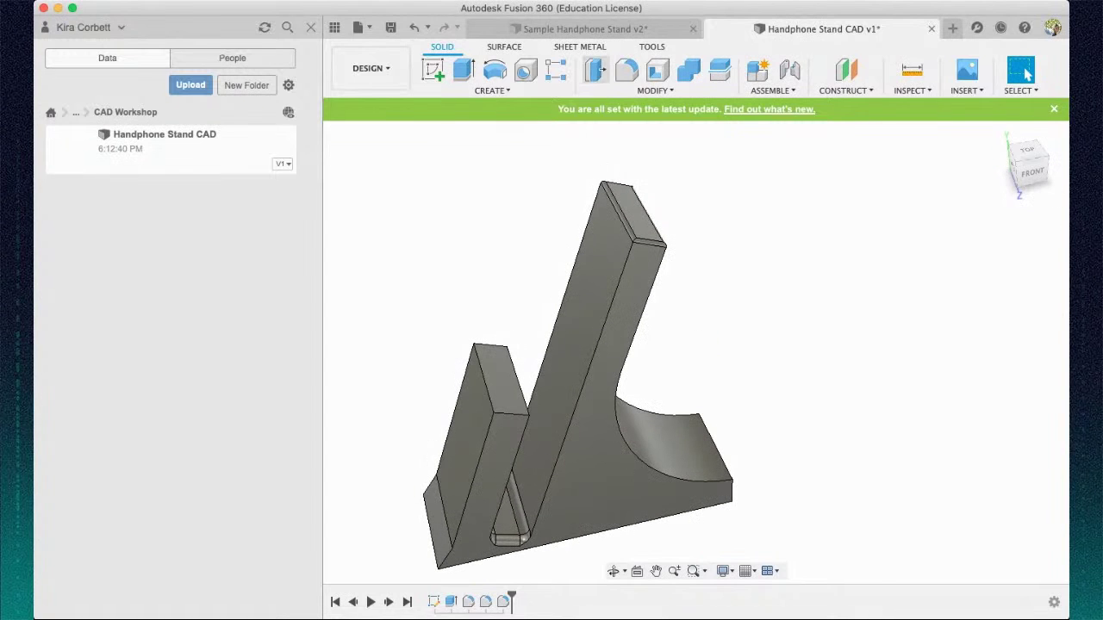
{"action": "key", "text": "f"}
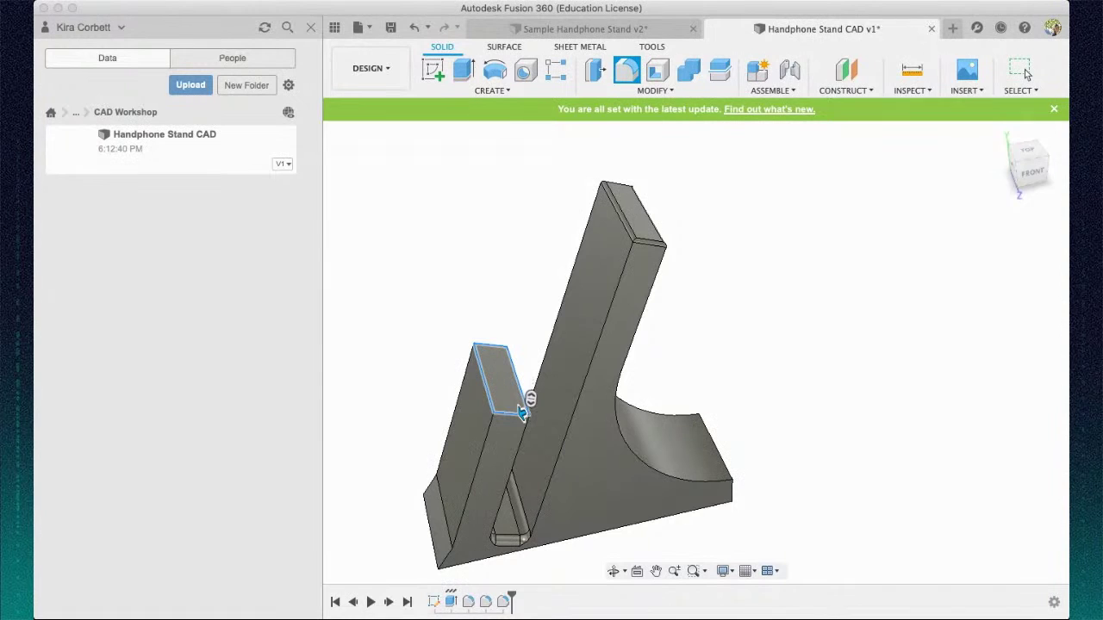
{"action": "middle_click_drag", "start_coordinate": [521, 414], "coordinate": [483, 291], "text": "shift"}
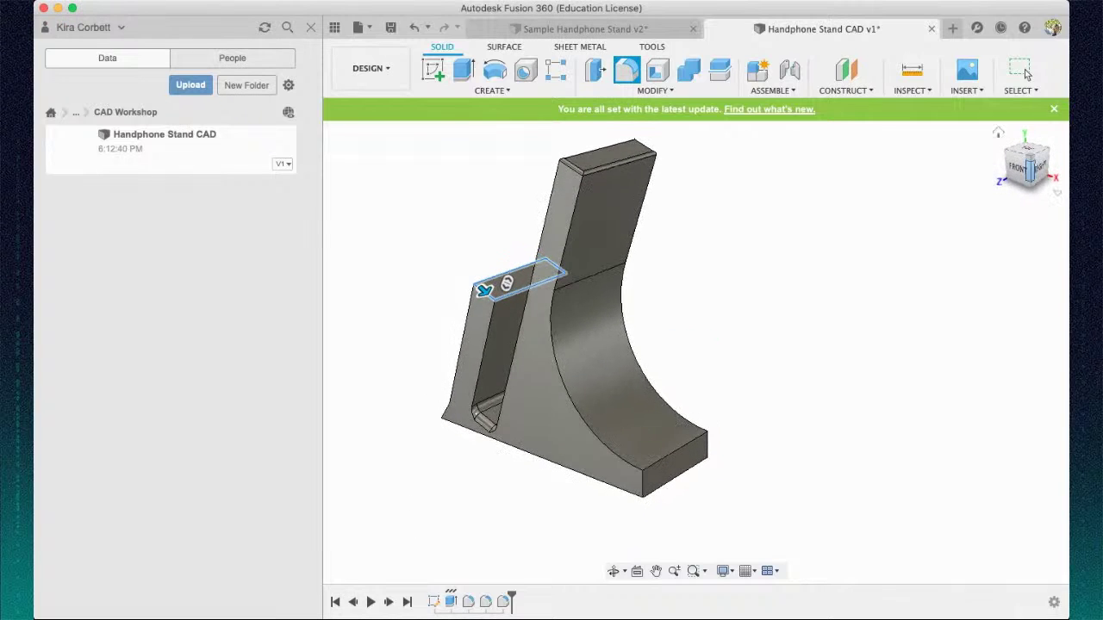
{"action": "left_click", "coordinate": [484, 290]}
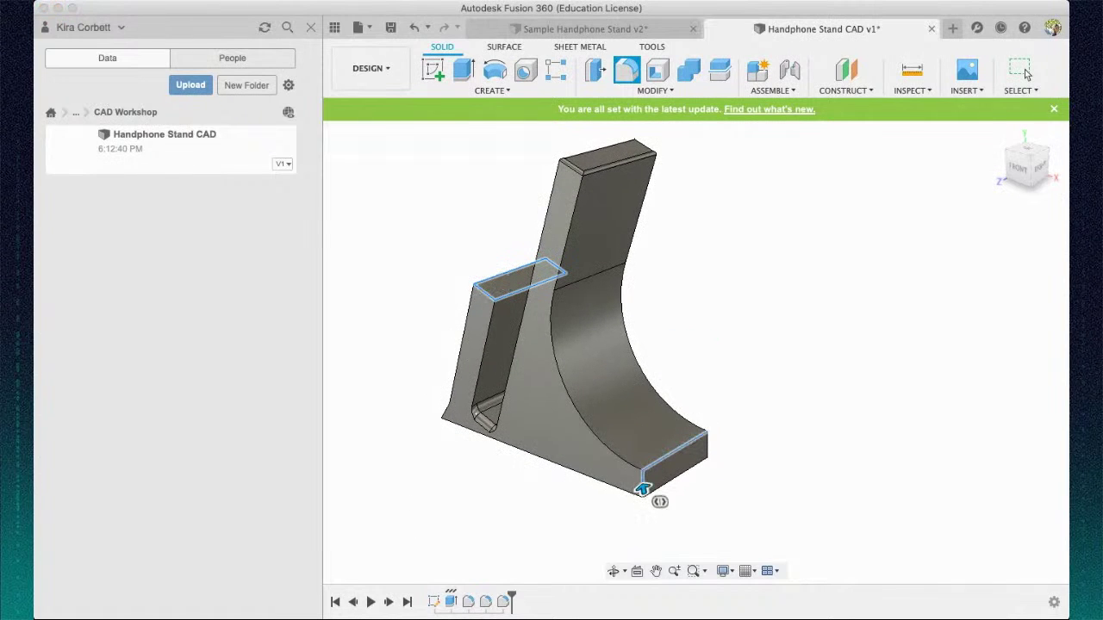
{"action": "left_click", "coordinate": [673, 482], "text": "shift"}
{"action": "left_click_drag", "start_coordinate": [718, 449], "coordinate": [713, 449]}
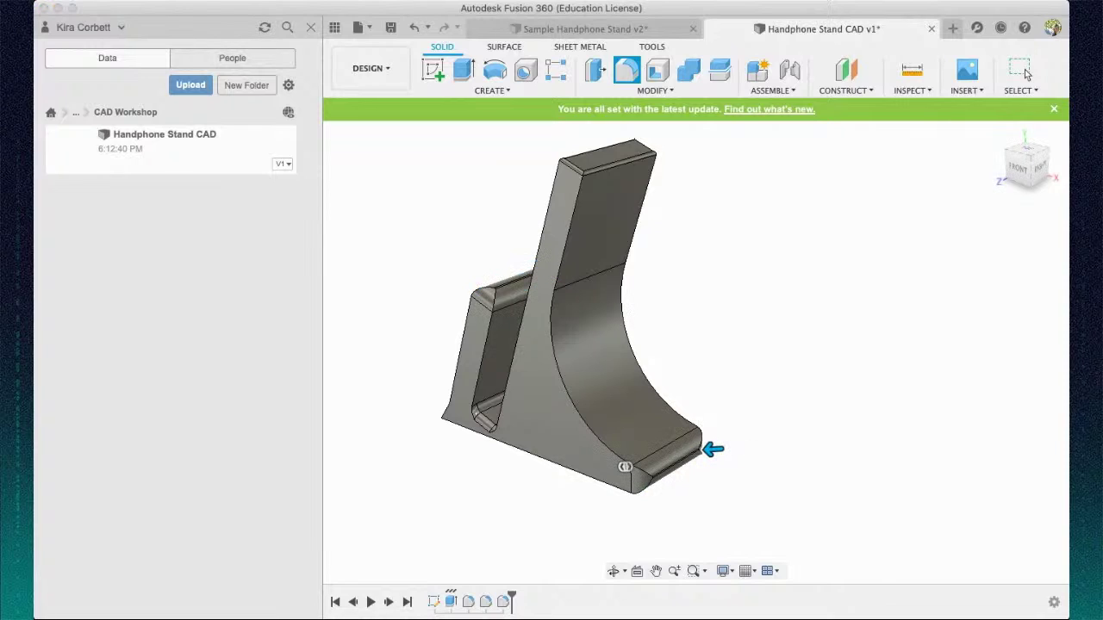
{"action": "left_click_drag", "start_coordinate": [711, 449], "coordinate": [715, 449]}
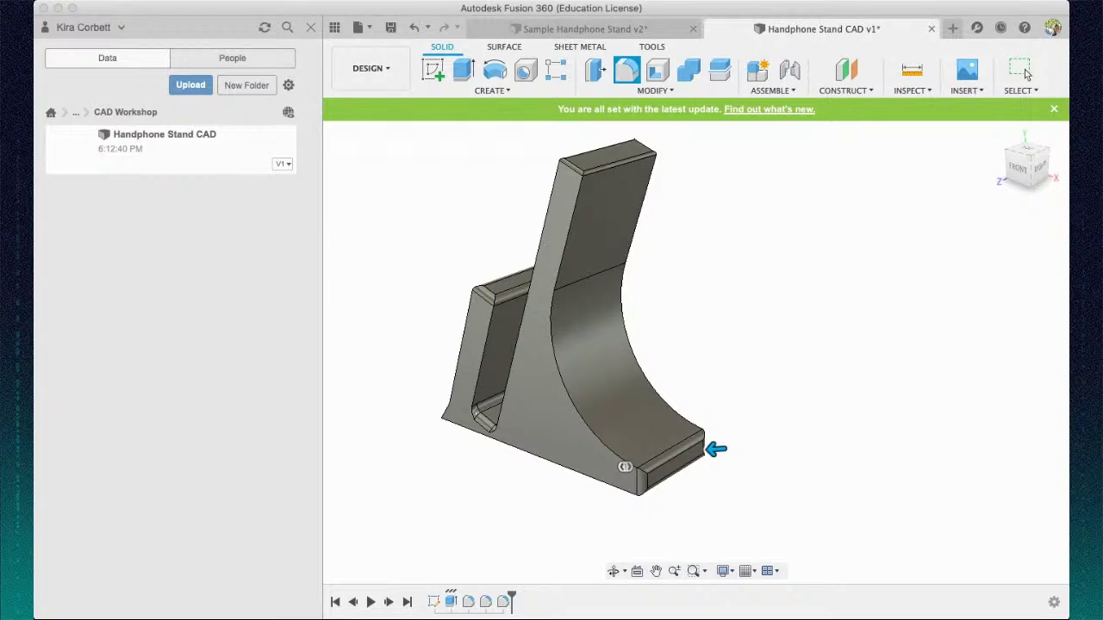
{"action": "key", "text": "Return"}
{"action": "left_click", "coordinate": [1019, 168]}
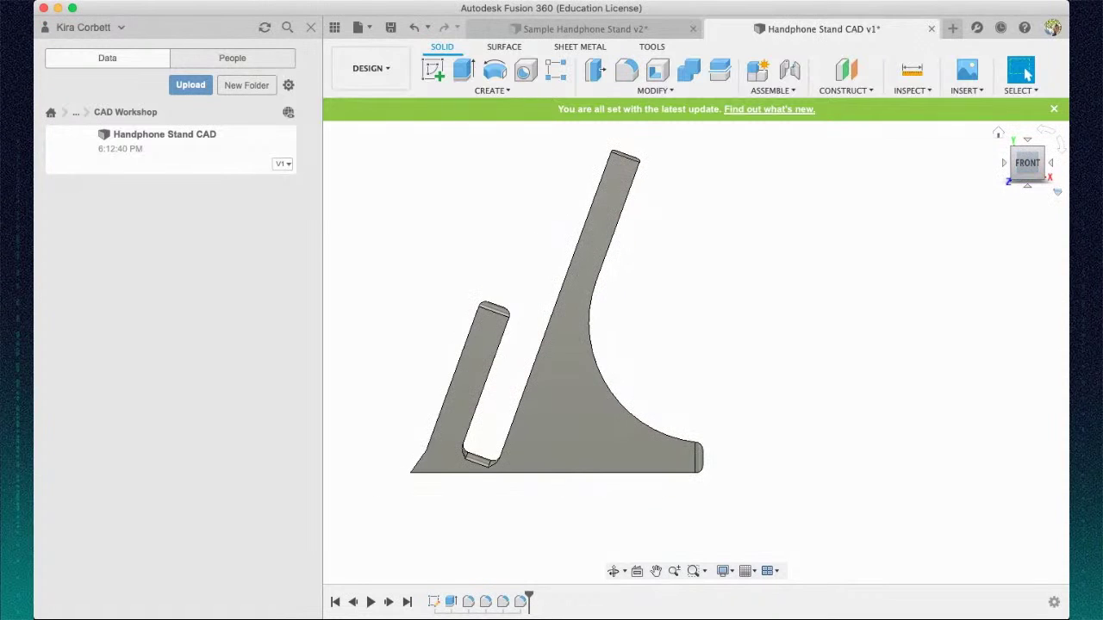
{"action": "left_click_drag", "start_coordinate": [1027, 164], "coordinate": [1040, 179]}
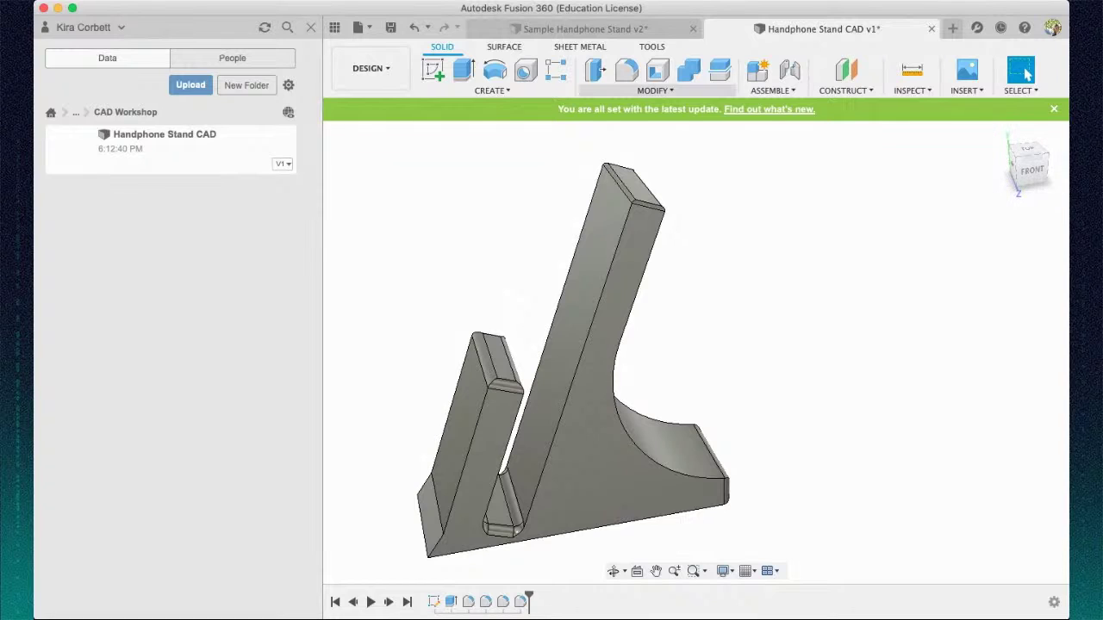
{"action": "mouse_move", "coordinate": [1032, 170]}
{"action": "left_mouse_down"}
{"action": "mouse_move", "coordinate": [1018, 172]}
{"action": "mouse_move", "coordinate": [1029, 196]}
{"action": "left_mouse_up"}
{"action": "left_click", "coordinate": [655, 90]}
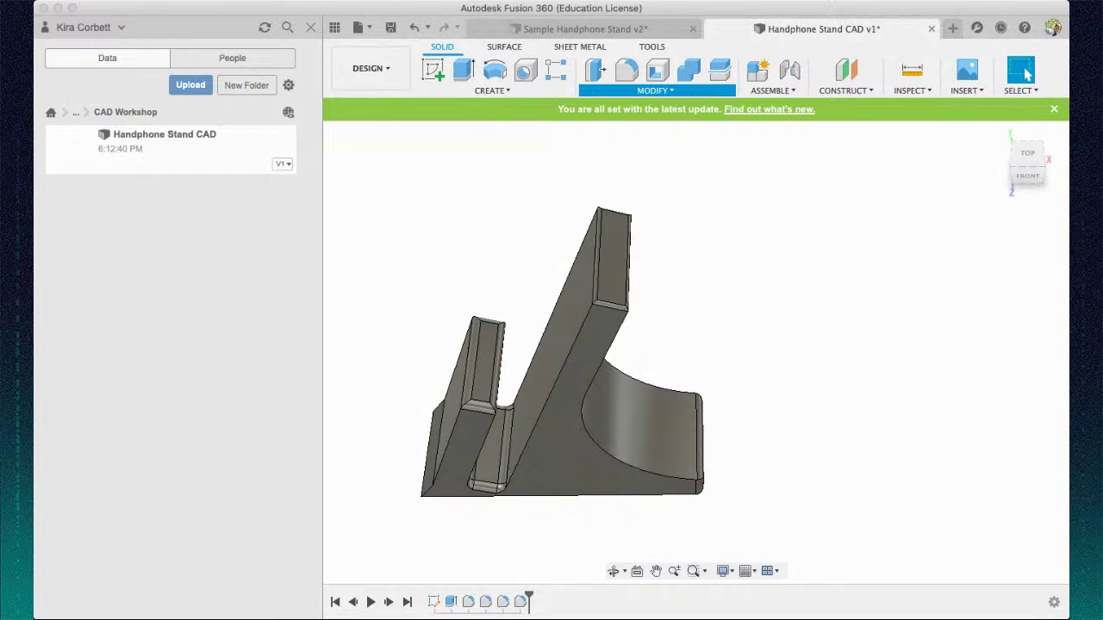
{"action": "left_click", "coordinate": [1026, 75]}
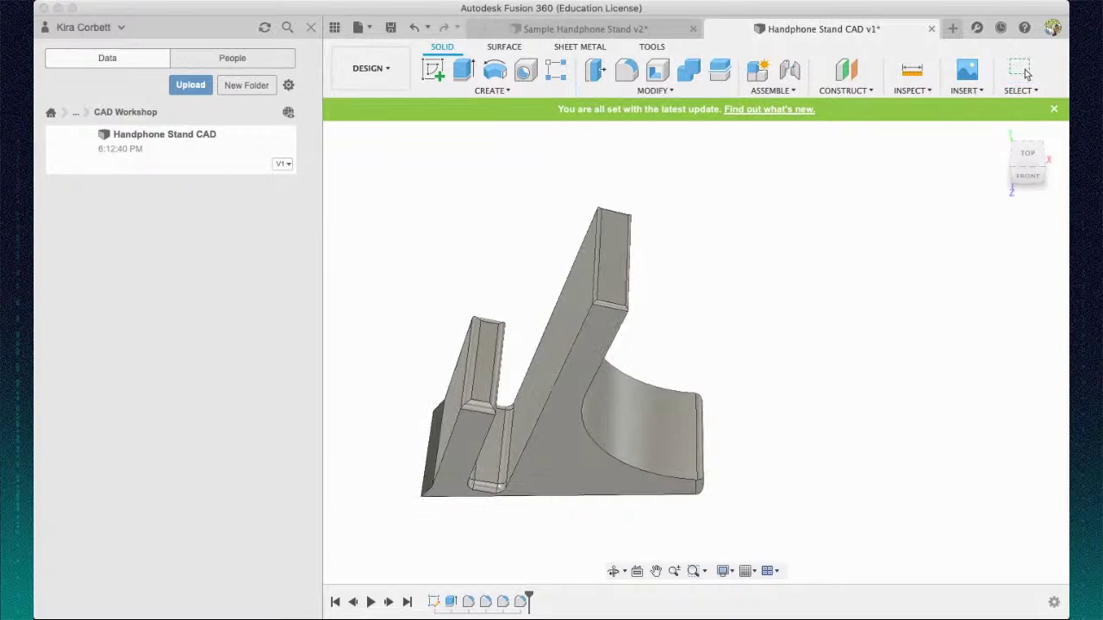
{"action": "middle_click_drag", "start_coordinate": [517, 422], "coordinate": [587, 374], "text": "shift"}
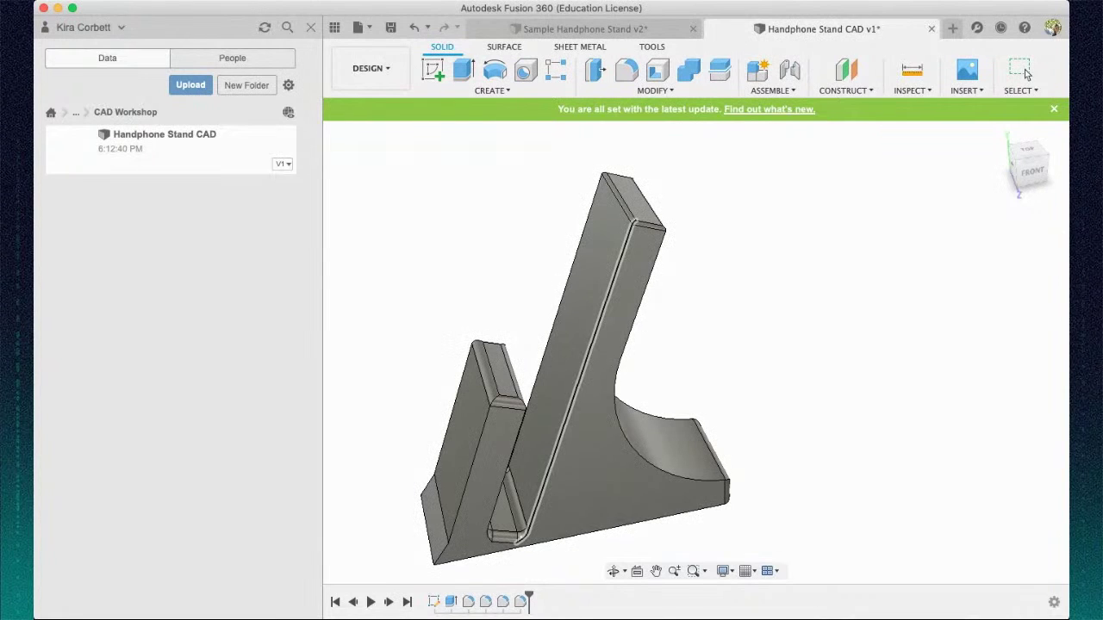
{"action": "key", "text": "super+z"}
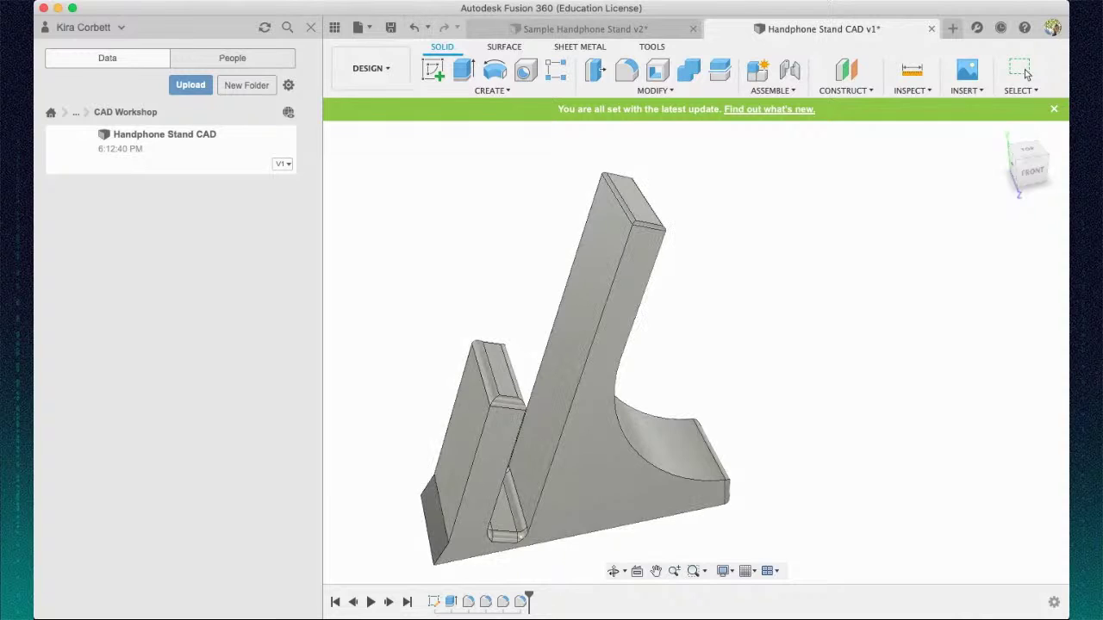
{"action": "left_click", "coordinate": [575, 403]}
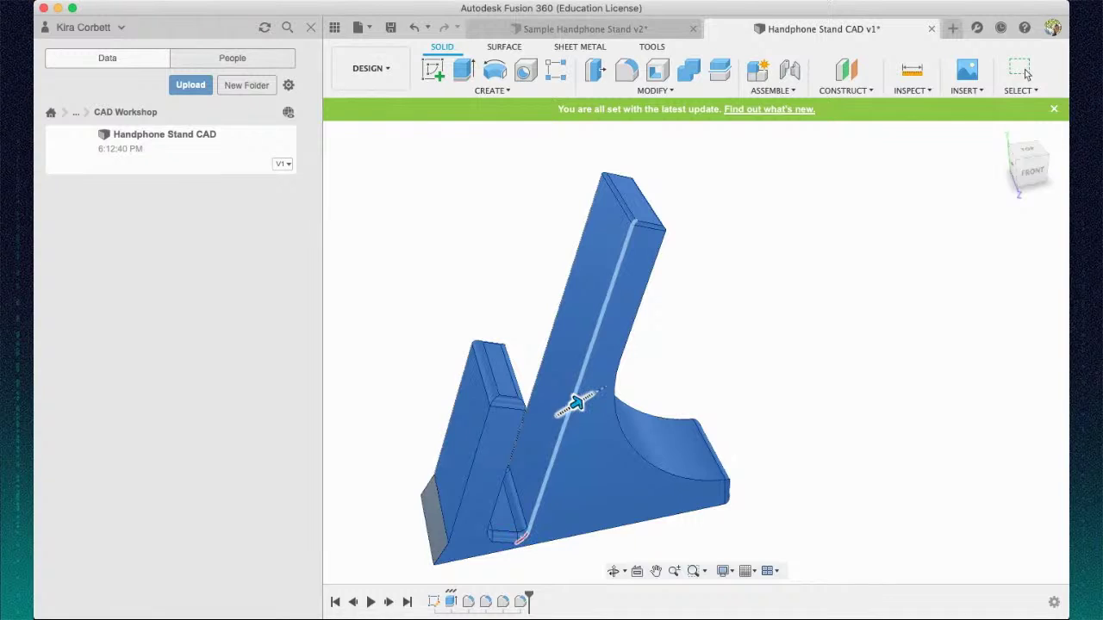
{"action": "key", "text": "Escape"}
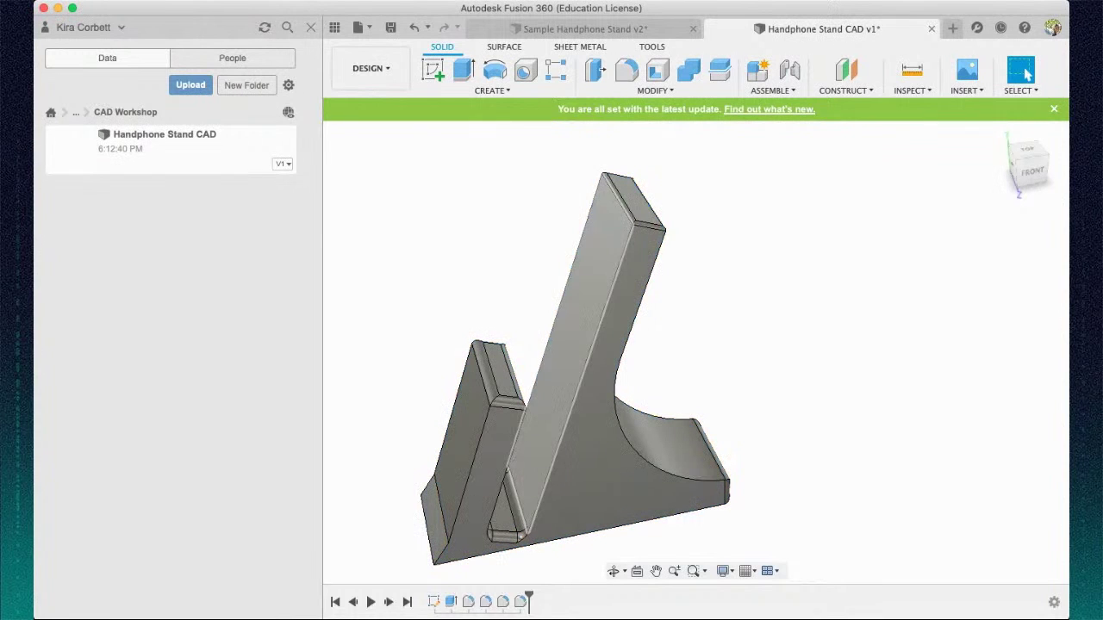
{"action": "left_click", "coordinate": [1027, 161]}
{"action": "left_click_drag", "start_coordinate": [1027, 161], "coordinate": [1038, 170]}
{"action": "left_click", "coordinate": [656, 90]}
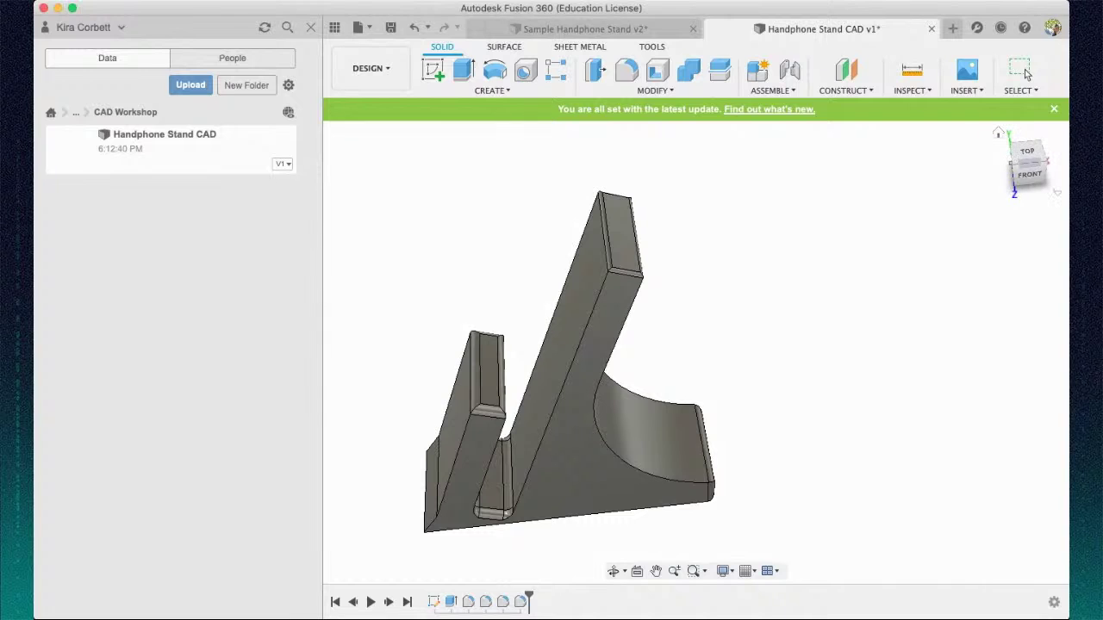
{"action": "left_click_drag", "start_coordinate": [1028, 162], "coordinate": [1037, 162]}
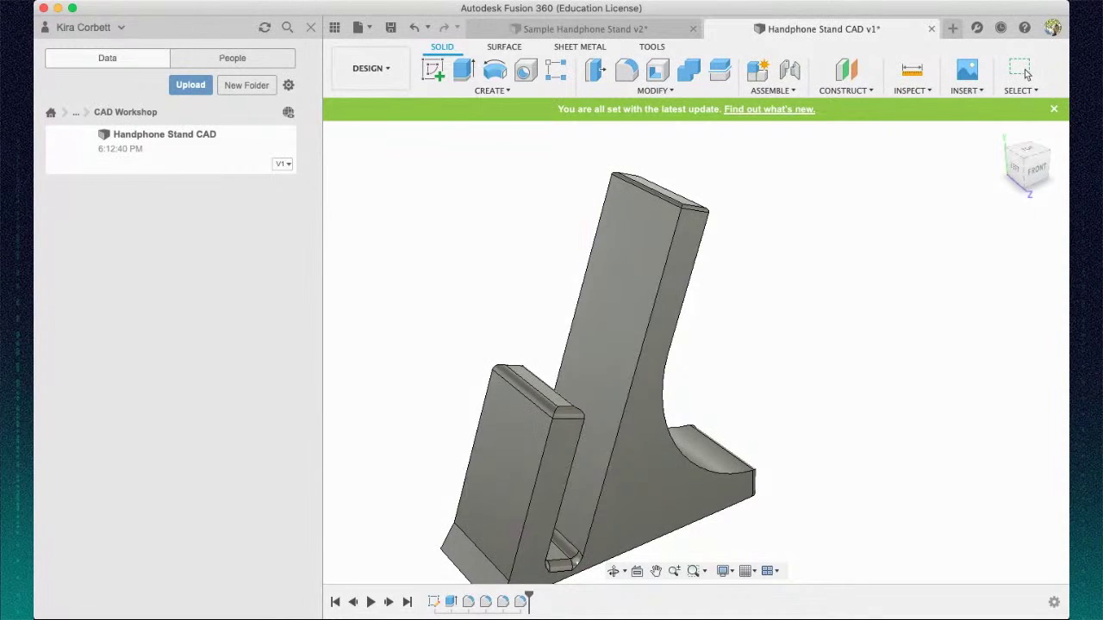
{"action": "scroll", "coordinate": [659, 516], "scroll_direction": "up", "scroll_amount": 4}
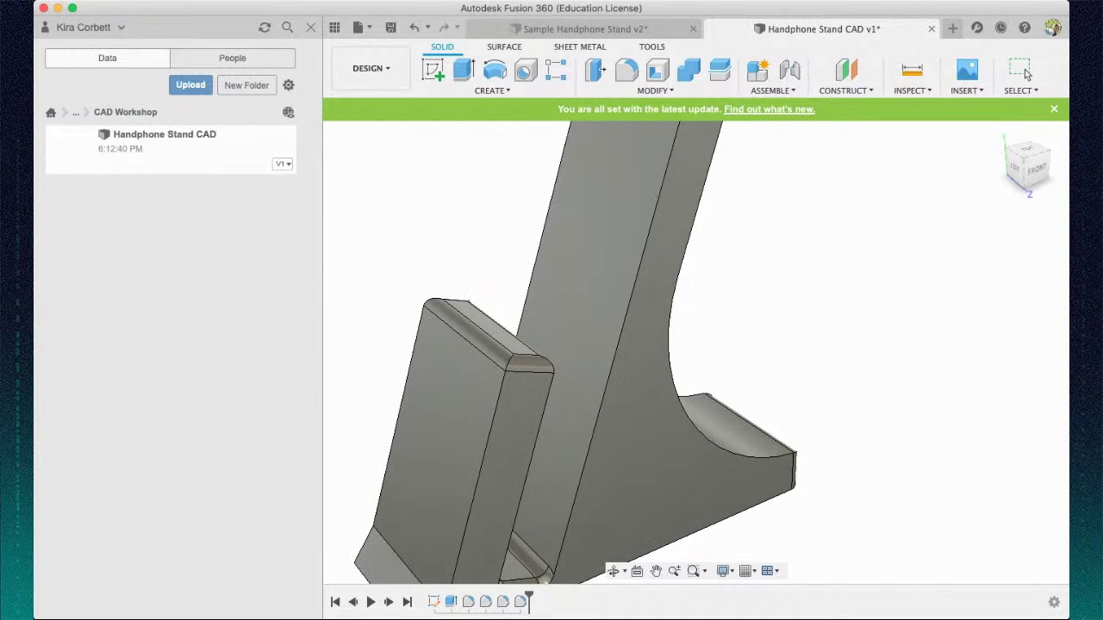
{"action": "scroll", "coordinate": [748, 314], "scroll_direction": "down", "scroll_amount": 5}
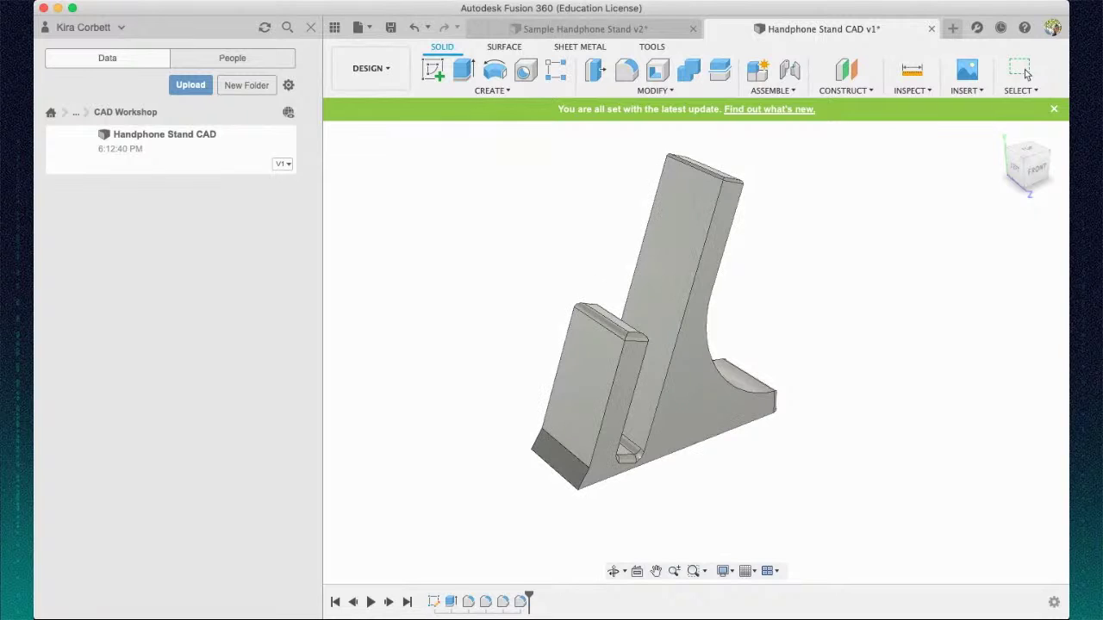
{"action": "left_click_drag", "start_coordinate": [1037, 171], "coordinate": [1017, 170]}
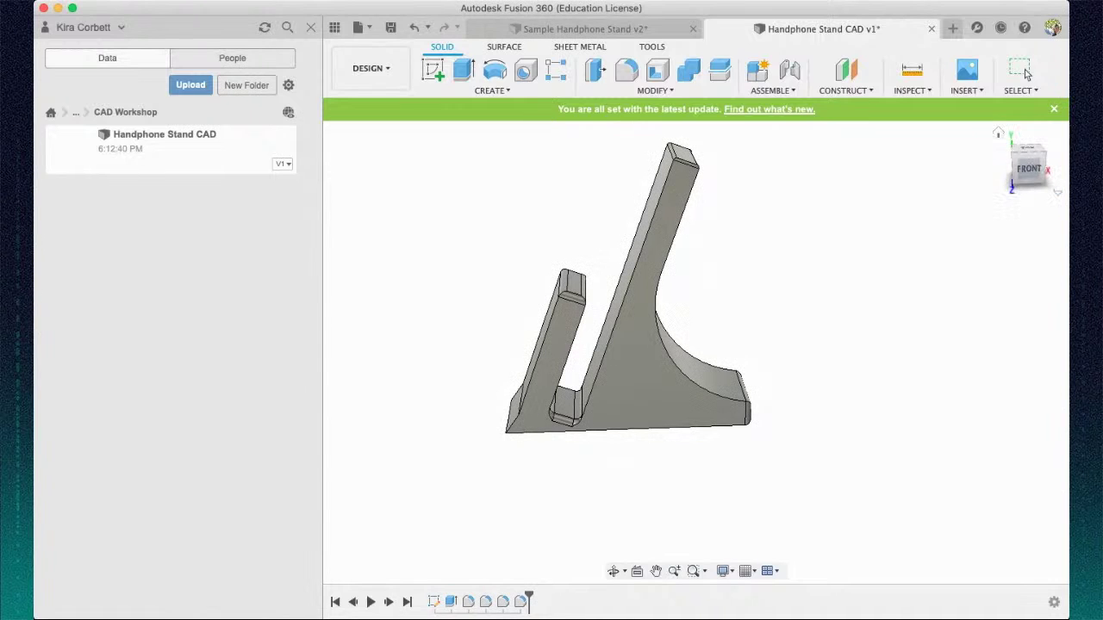
{"action": "mouse_move", "coordinate": [1029, 169]}
{"action": "left_mouse_down"}
{"action": "mouse_move", "coordinate": [1040, 175]}
{"action": "mouse_move", "coordinate": [1021, 166]}
{"action": "left_mouse_up"}
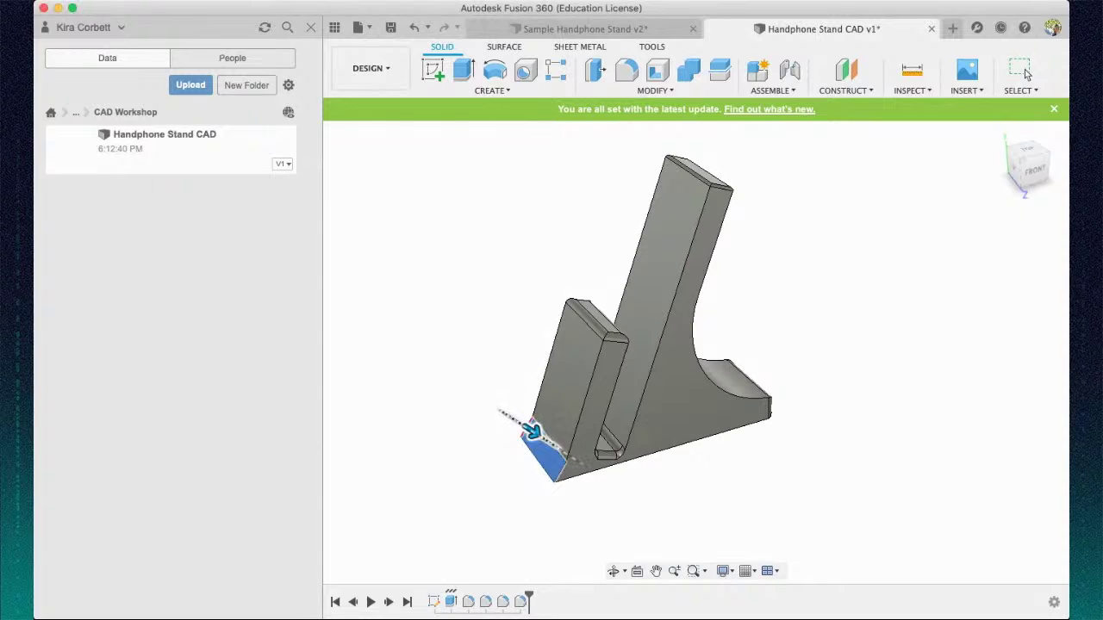
{"action": "left_click", "coordinate": [1024, 69]}
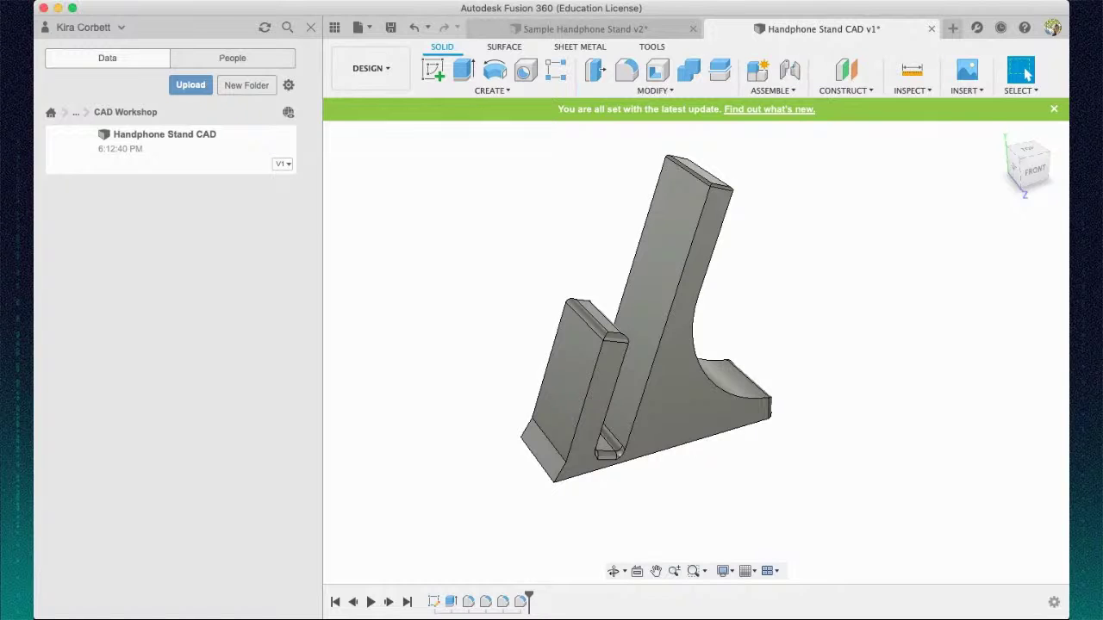
- Start a new sketch on the outer front face of the short arm and select that face
{"action": "left_click_drag", "start_coordinate": [1032, 171], "coordinate": [1050, 162]}
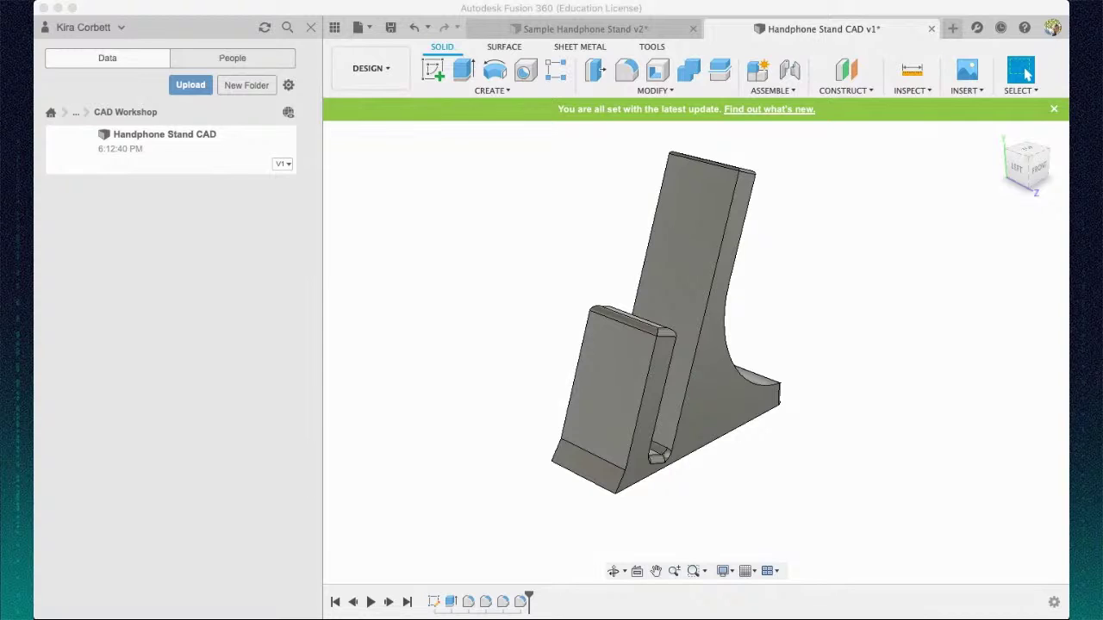
{"action": "mouse_move", "coordinate": [1025, 172]}
{"action": "left_mouse_down"}
{"action": "mouse_move", "coordinate": [1054, 158]}
{"action": "mouse_move", "coordinate": [1081, 171]}
{"action": "mouse_move", "coordinate": [1091, 158]}
{"action": "mouse_move", "coordinate": [1056, 175]}
{"action": "mouse_move", "coordinate": [1039, 158]}
{"action": "left_mouse_up"}
{"action": "left_click", "coordinate": [736, 384]}
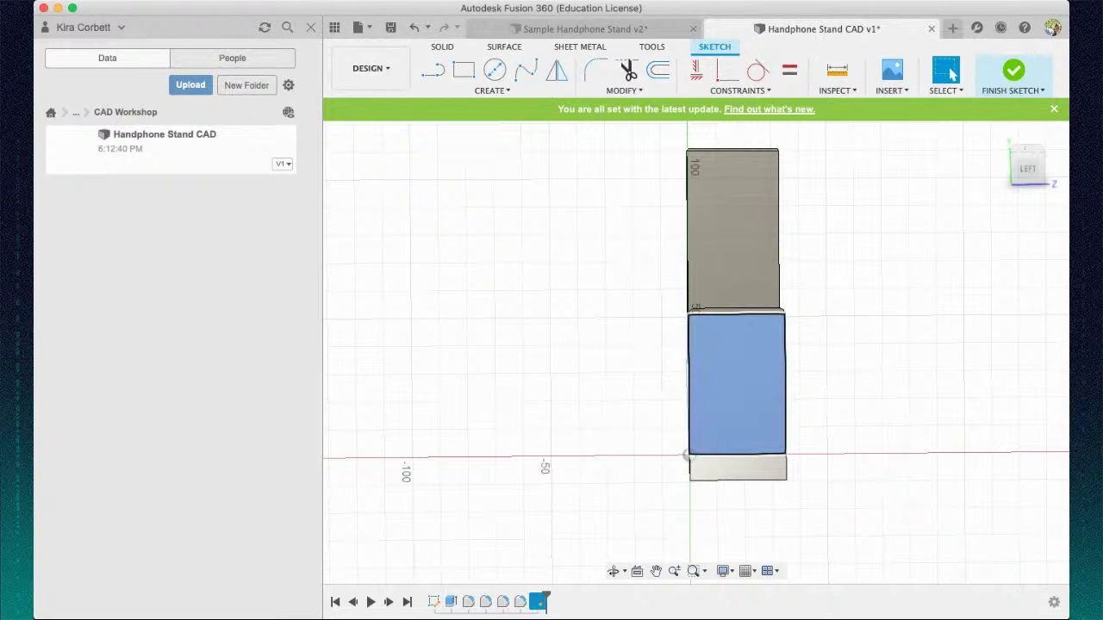
{"action": "left_click", "coordinate": [737, 384]}
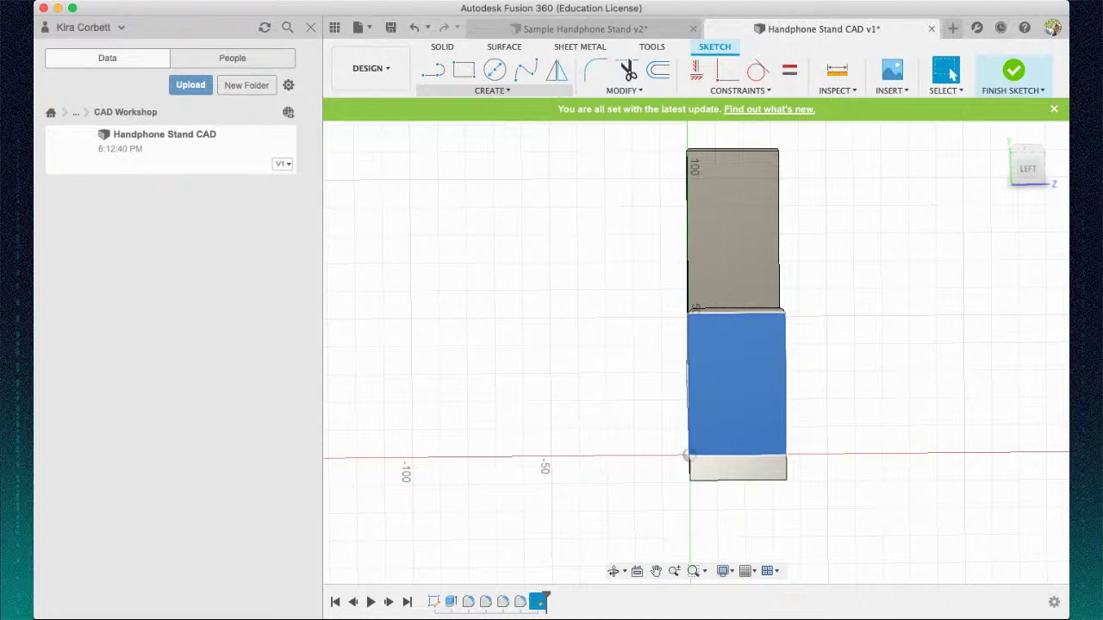
{"action": "left_click", "coordinate": [492, 90]}
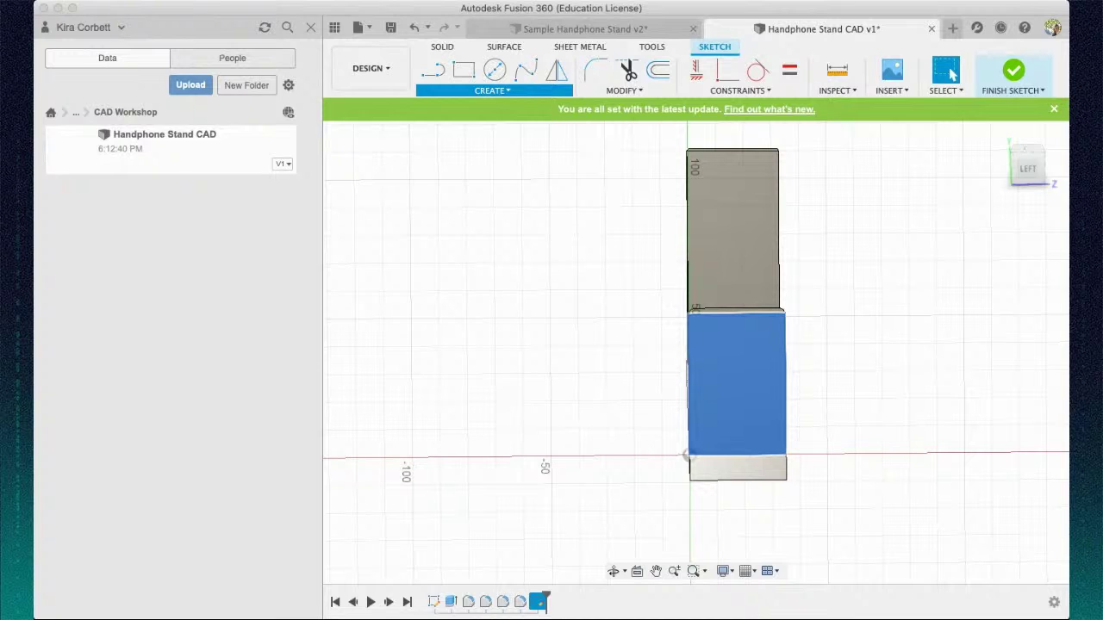
{"action": "key", "text": "Escape"}
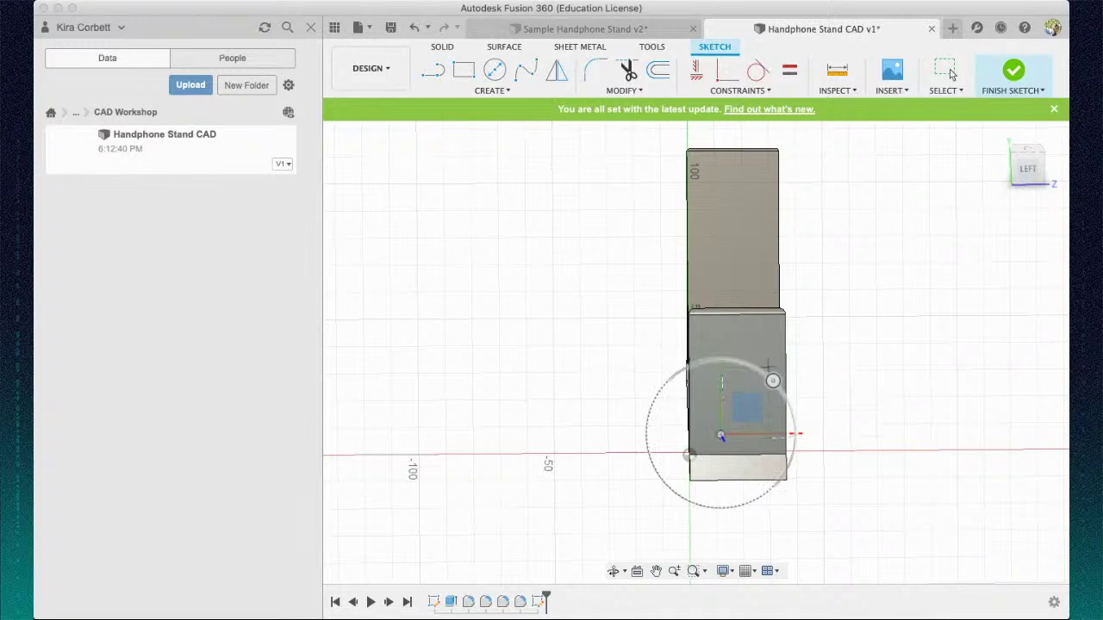
{"action": "left_click", "coordinate": [750, 332]}
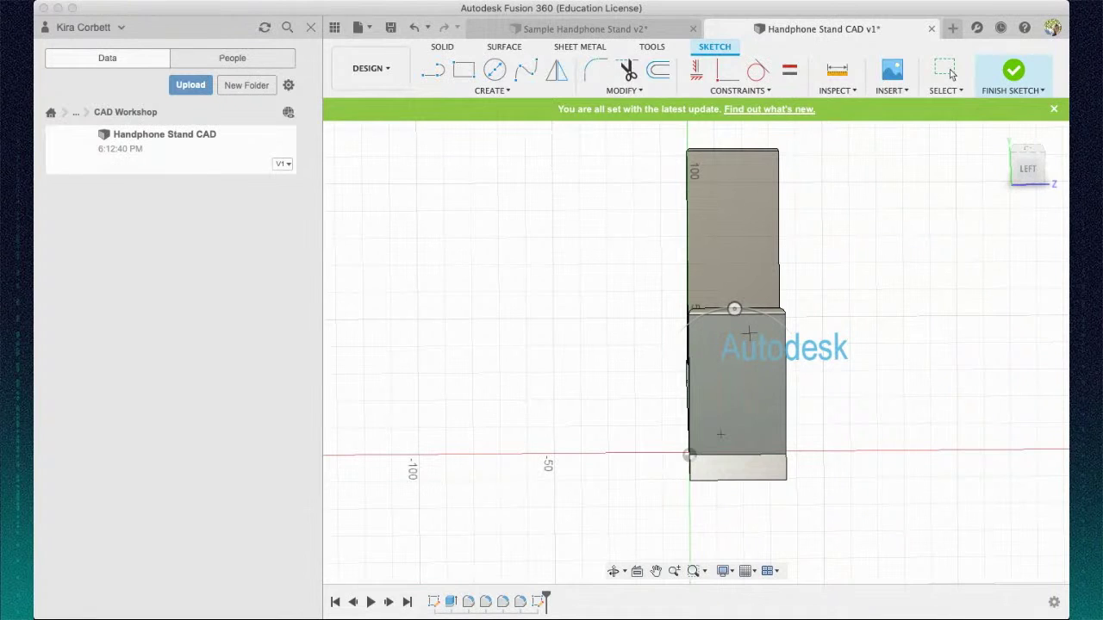
{"action": "type", "text": "5"}
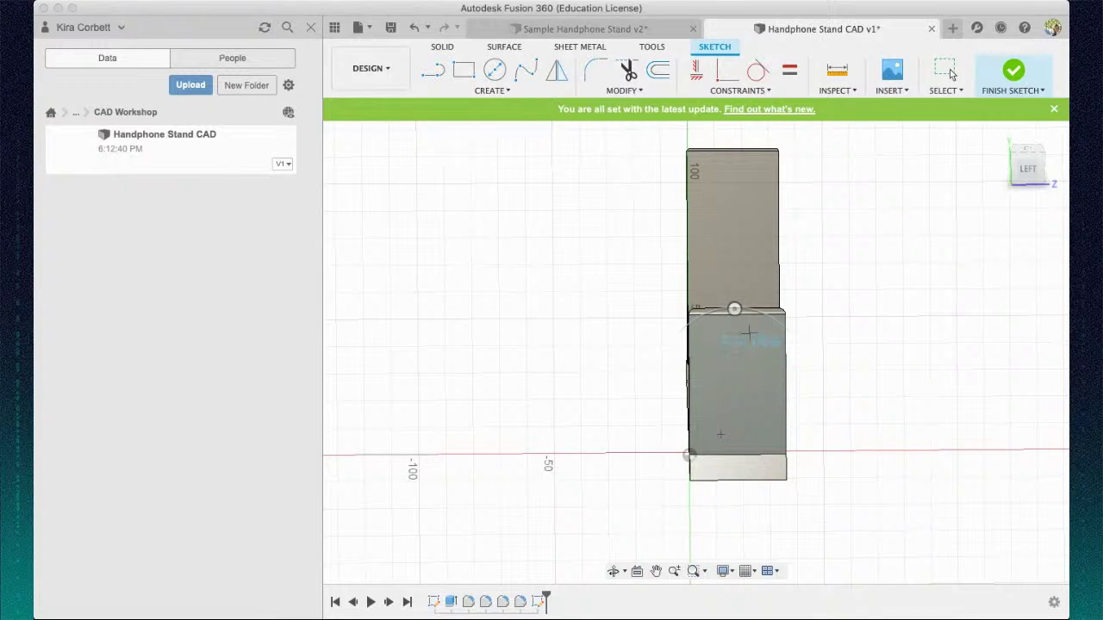
{"action": "left_click", "coordinate": [749, 333]}
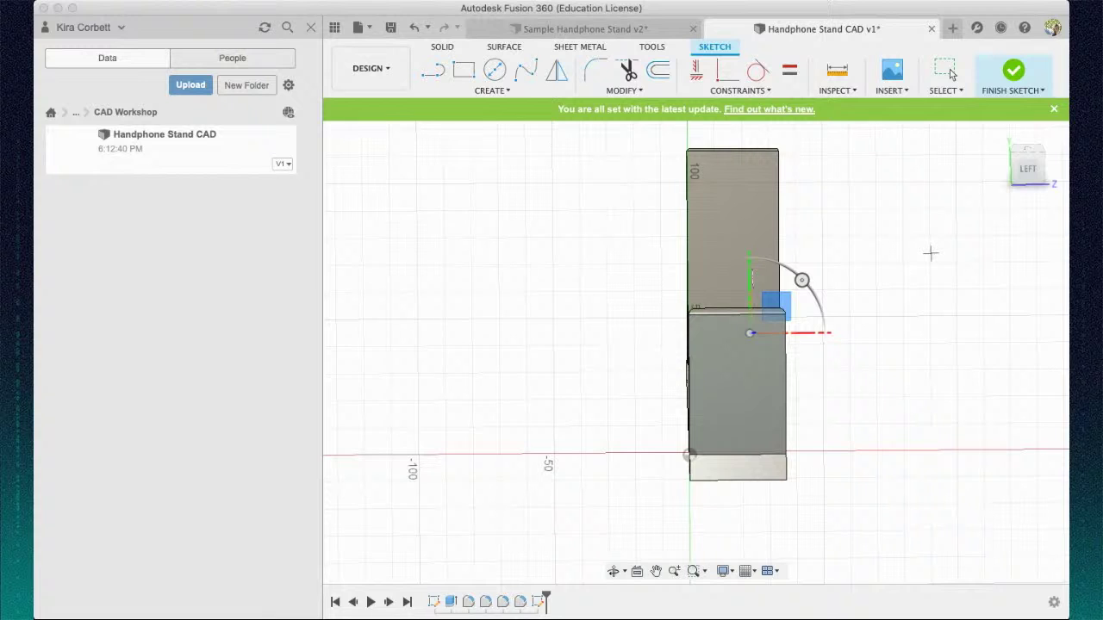
{"action": "left_click", "coordinate": [948, 71]}
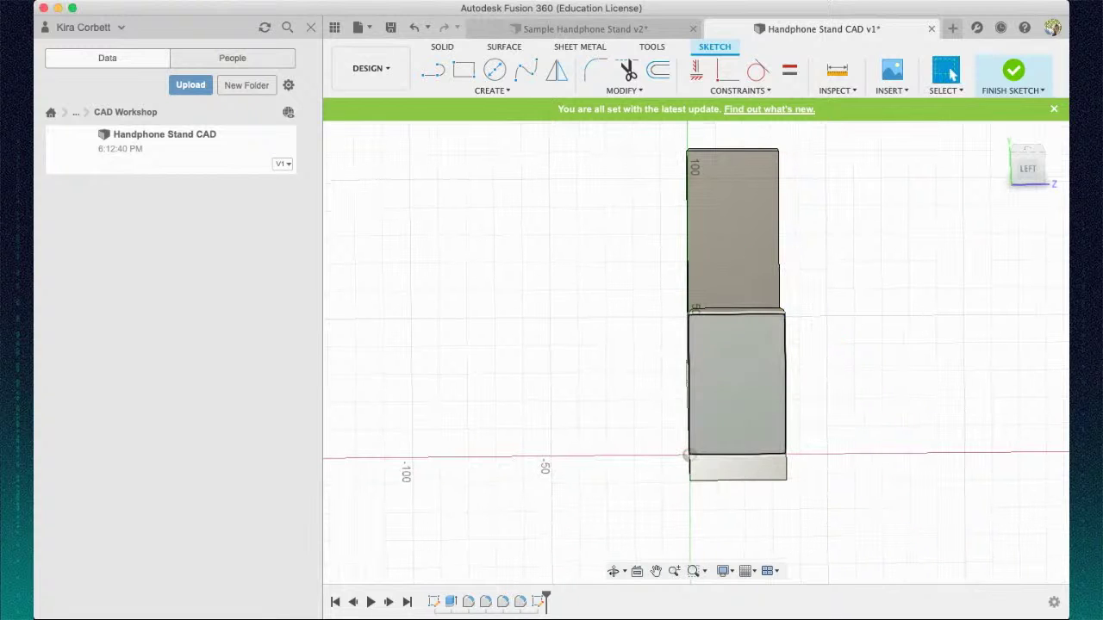
- Add the sketch text "Autodesk" across the upper part of the short arm's front face
{"action": "scroll", "coordinate": [786, 406], "scroll_direction": "up", "scroll_amount": 3}
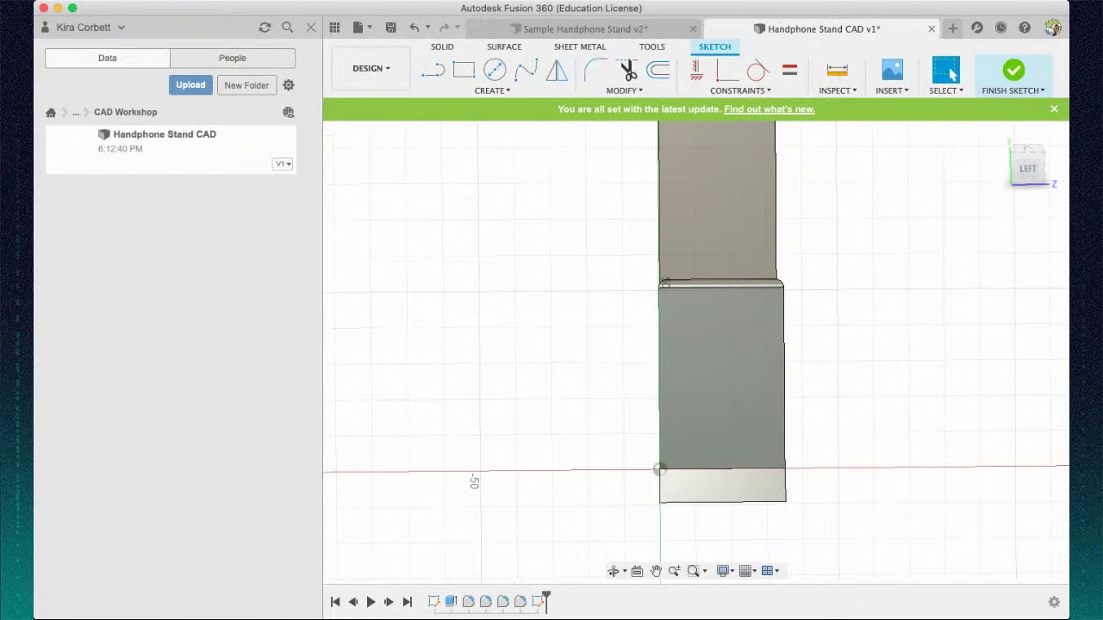
{"action": "left_click", "coordinate": [491, 90]}
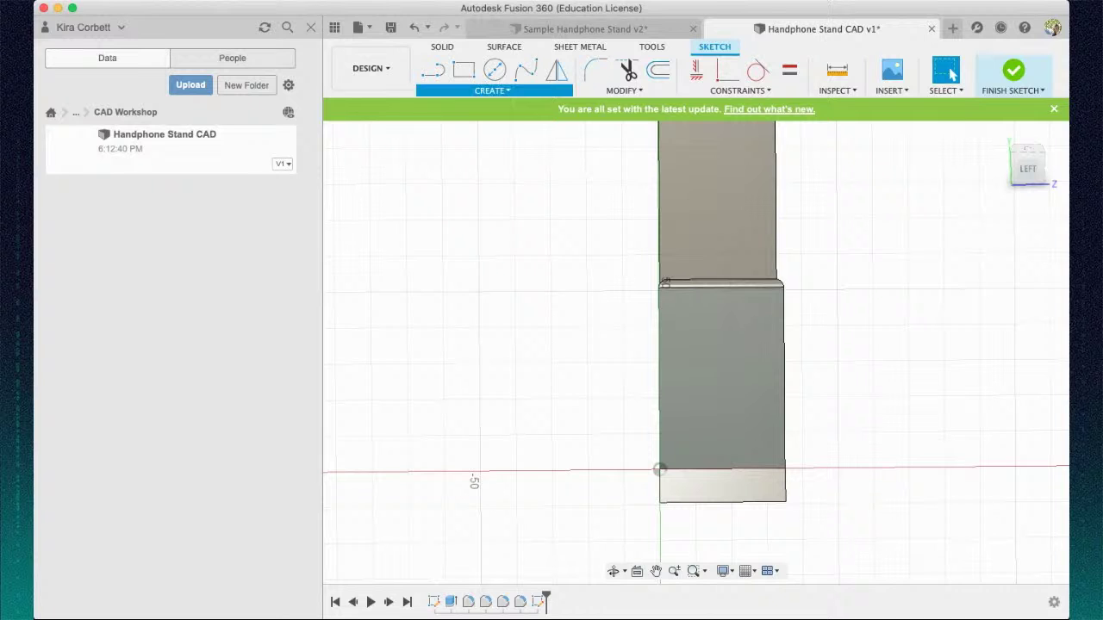
{"action": "left_click", "coordinate": [469, 299]}
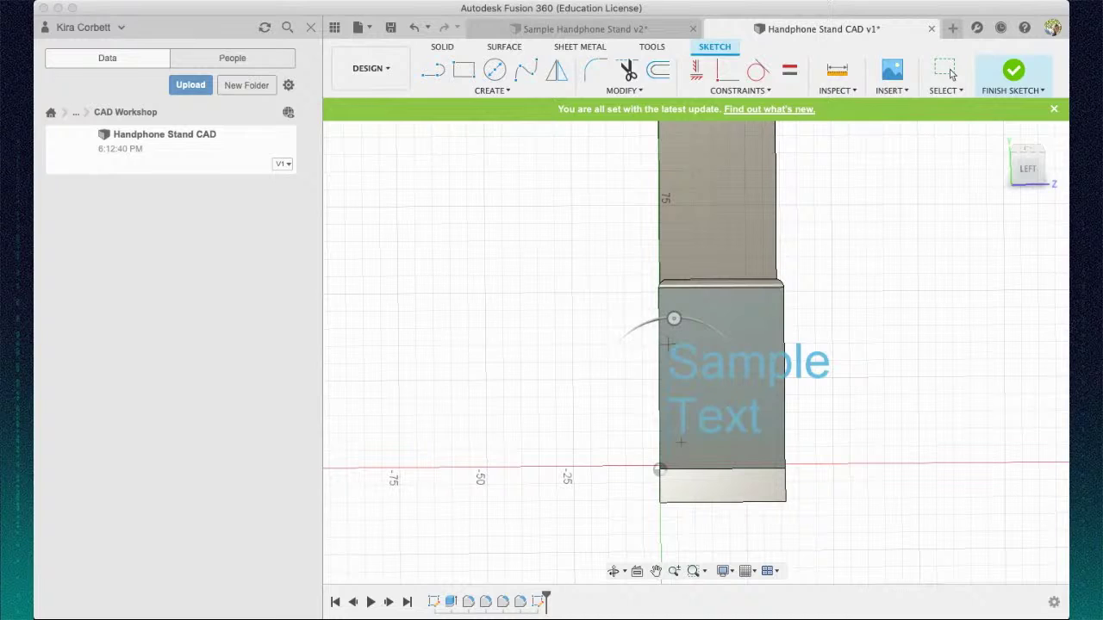
{"action": "type", "text": "Autodesk"}
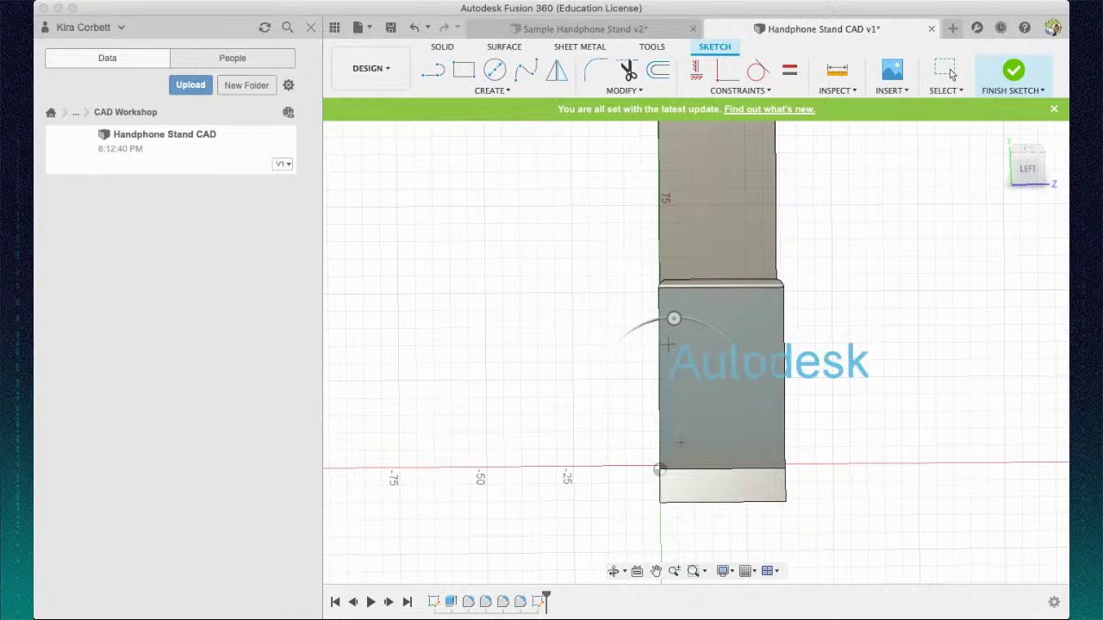
{"action": "left_click", "coordinate": [950, 70]}
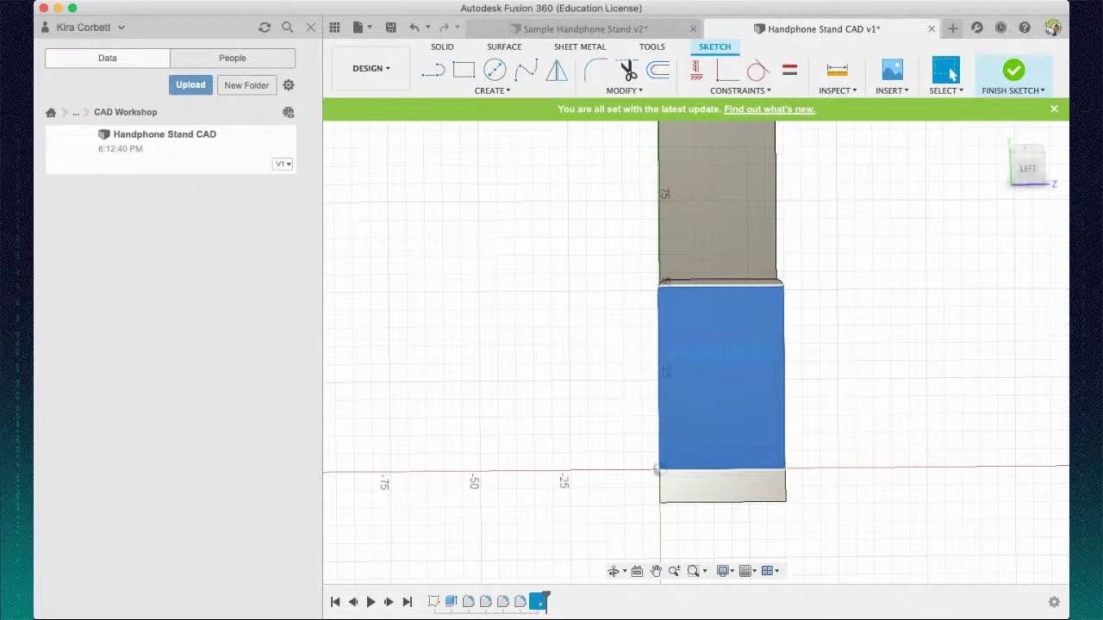
- Check the Autodesk text against the front face with the stand body hidden and shown, and finish the sketch
{"action": "left_click", "coordinate": [730, 232]}
{"action": "left_click_drag", "start_coordinate": [1026, 168], "coordinate": [1012, 180]}
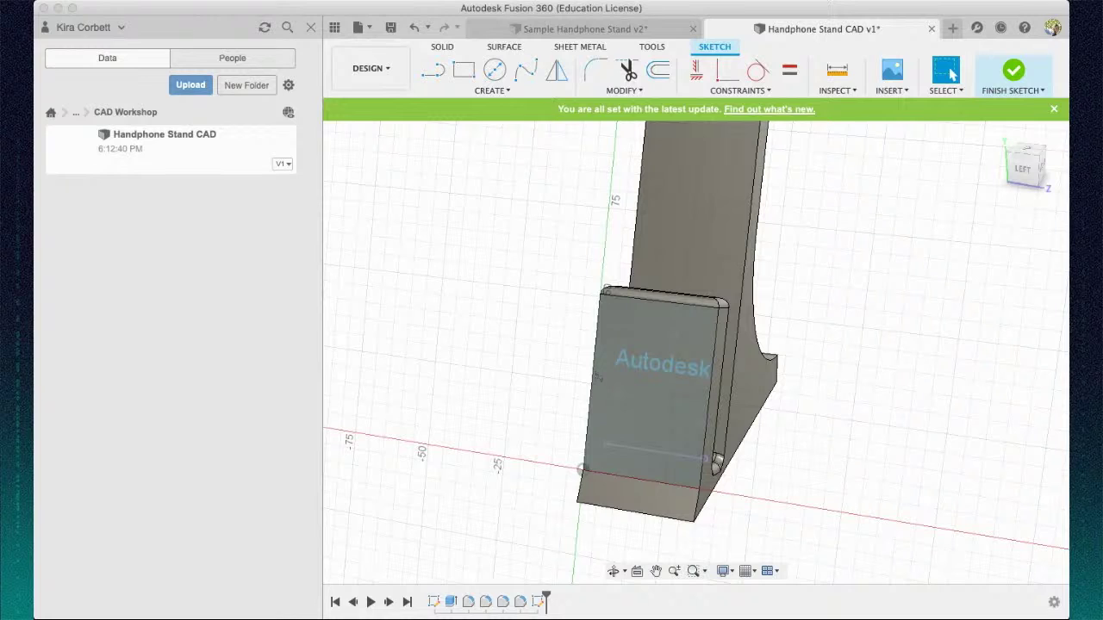
{"action": "key", "text": "v"}
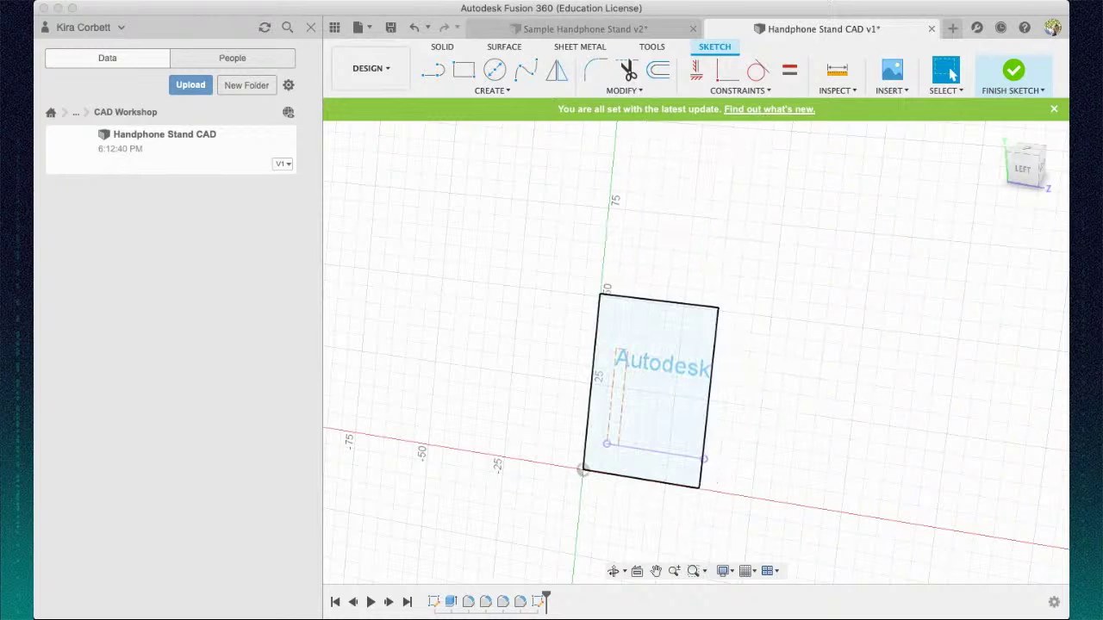
{"action": "left_click", "coordinate": [651, 405]}
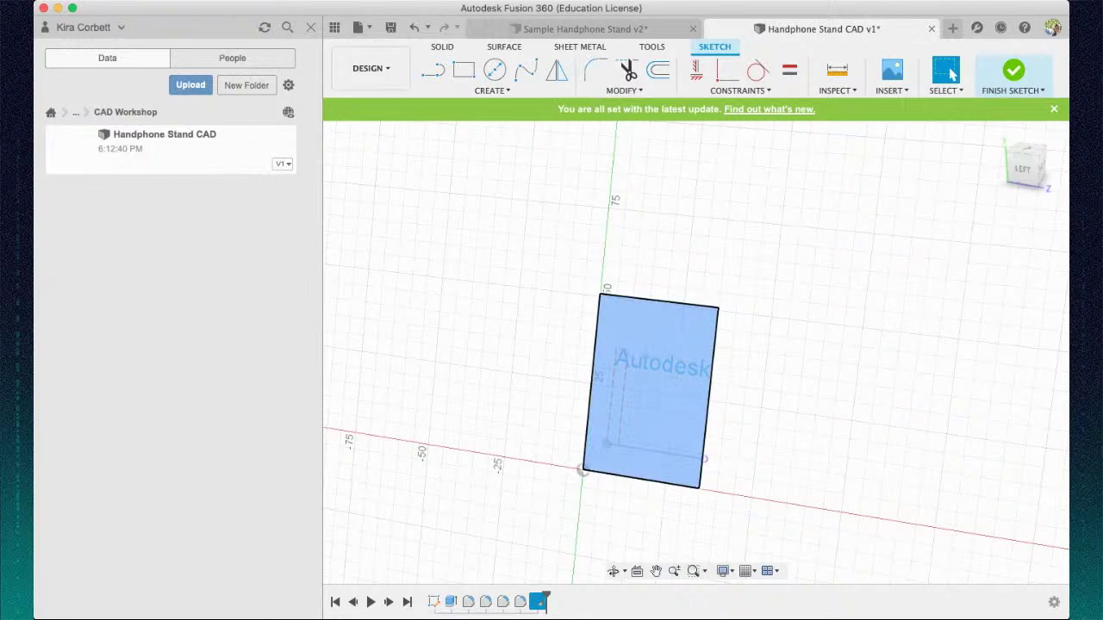
{"action": "key", "text": "Escape"}
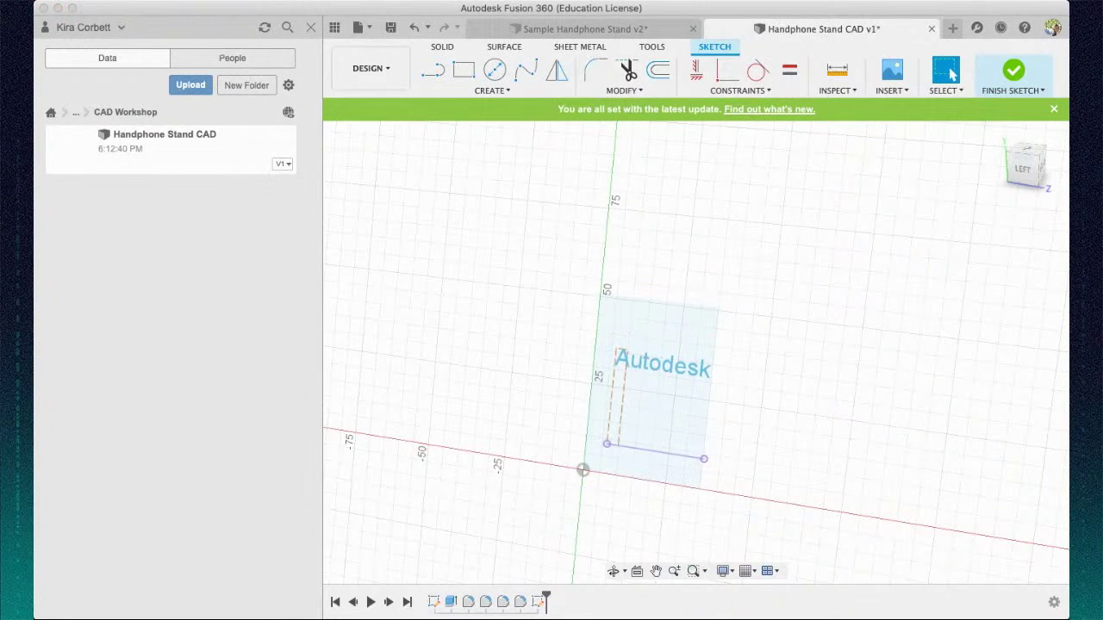
{"action": "left_click", "coordinate": [698, 373]}
{"action": "key", "text": "Escape"}
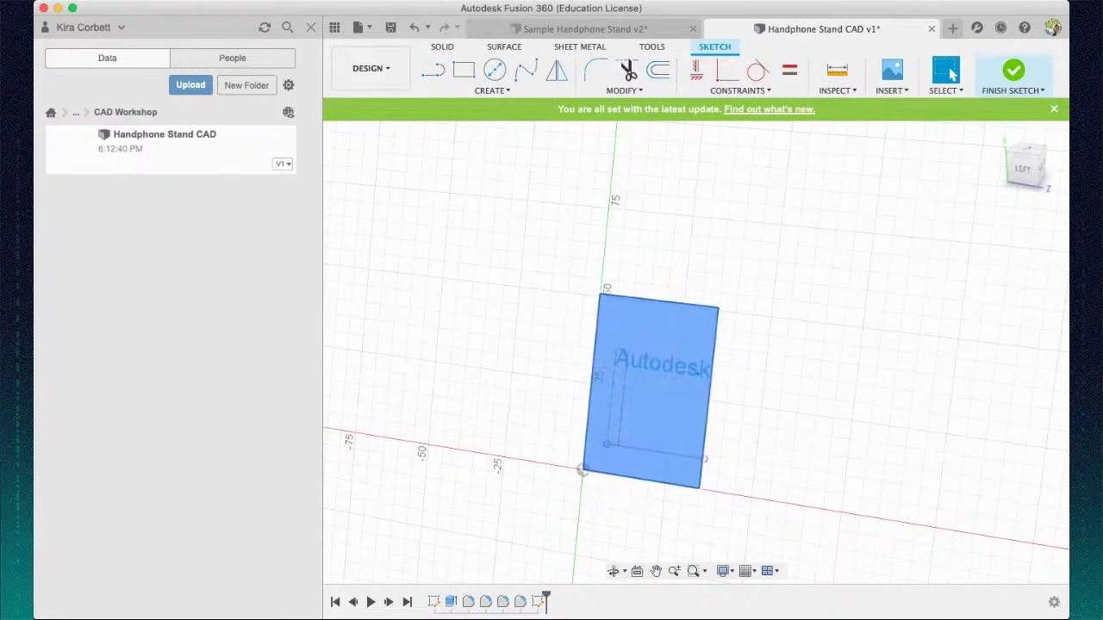
{"action": "middle_click_drag", "start_coordinate": [696, 350], "coordinate": [729, 365], "text": "shift"}
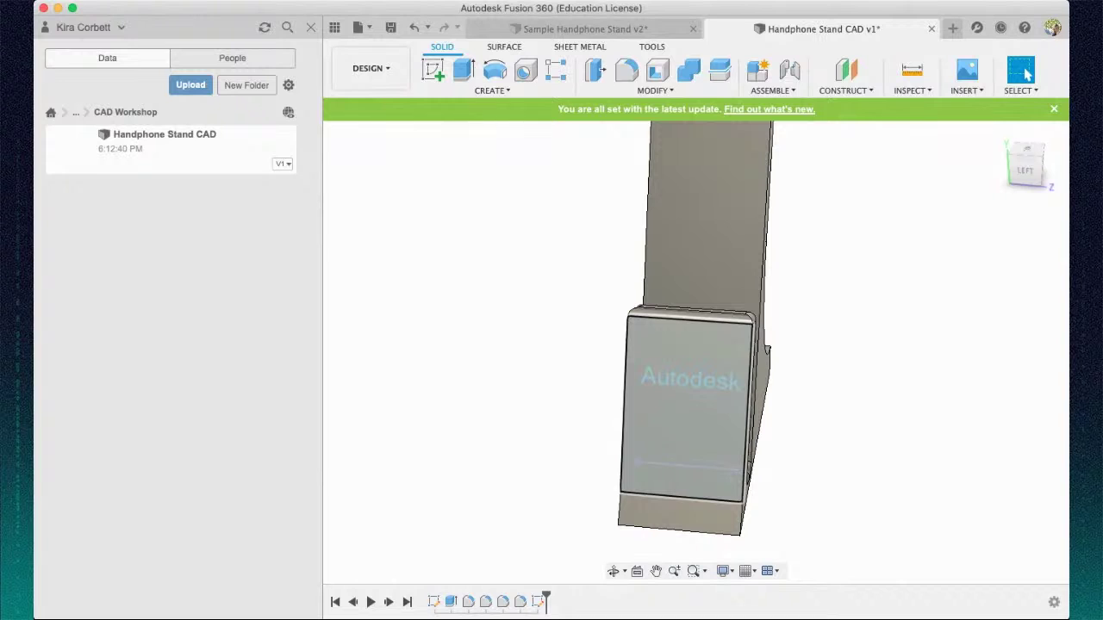
{"action": "mouse_move", "coordinate": [1024, 172]}
{"action": "left_mouse_down"}
{"action": "mouse_move", "coordinate": [1004, 148]}
{"action": "mouse_move", "coordinate": [1007, 161]}
{"action": "mouse_move", "coordinate": [1040, 158]}
{"action": "left_mouse_up"}
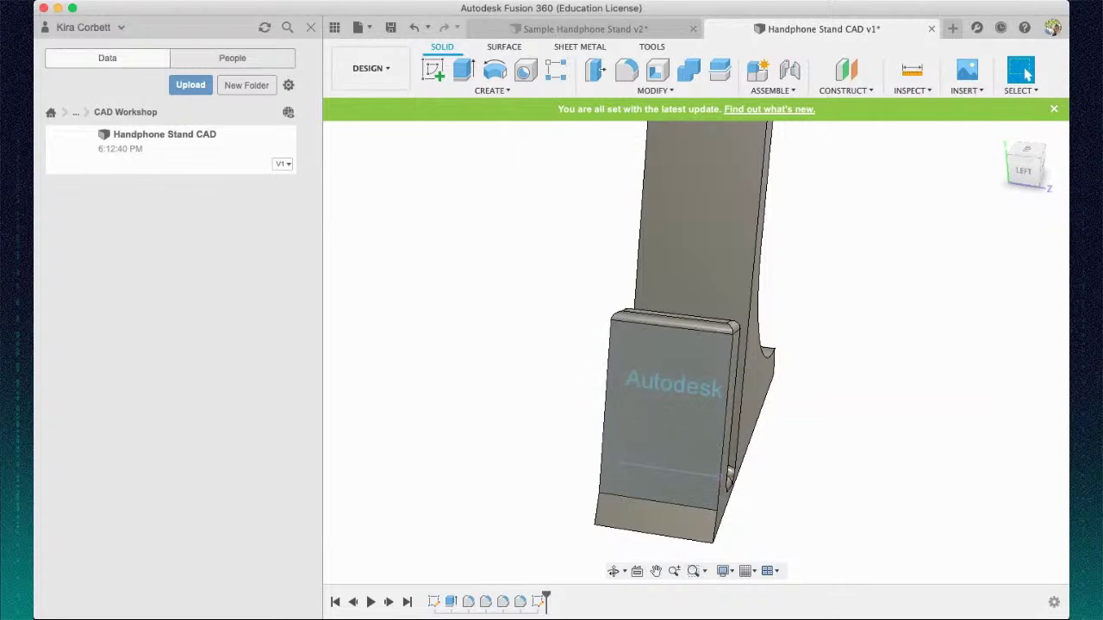
{"action": "left_click", "coordinate": [492, 90]}
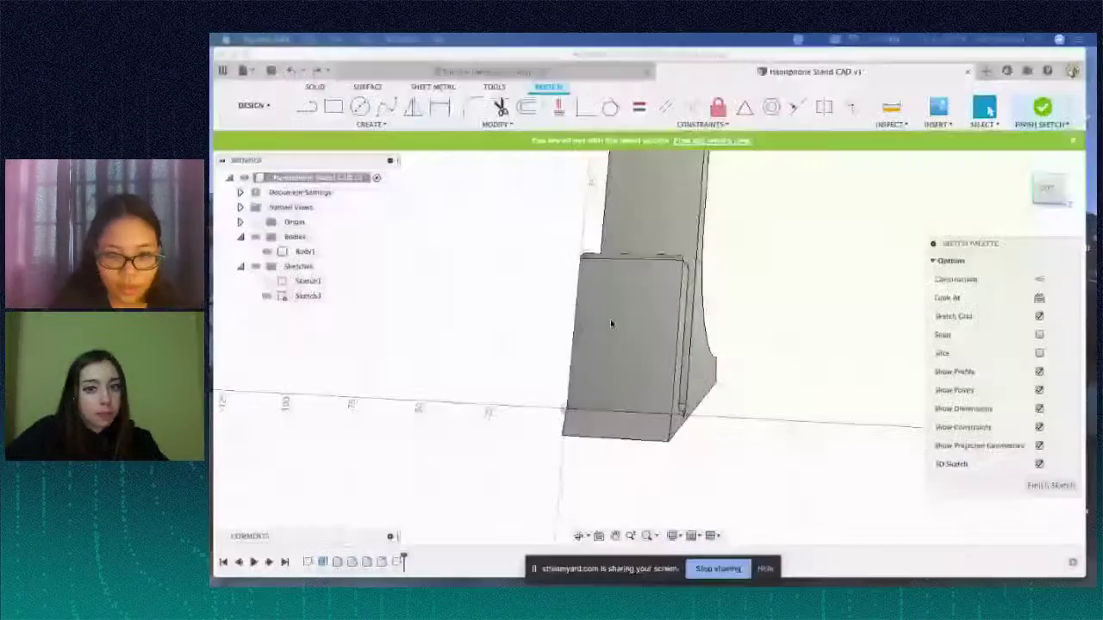
- Examine the profile on the short arm's front face straight on and at an angle, with the body hidden and shown
{"action": "left_click", "coordinate": [610, 319]}
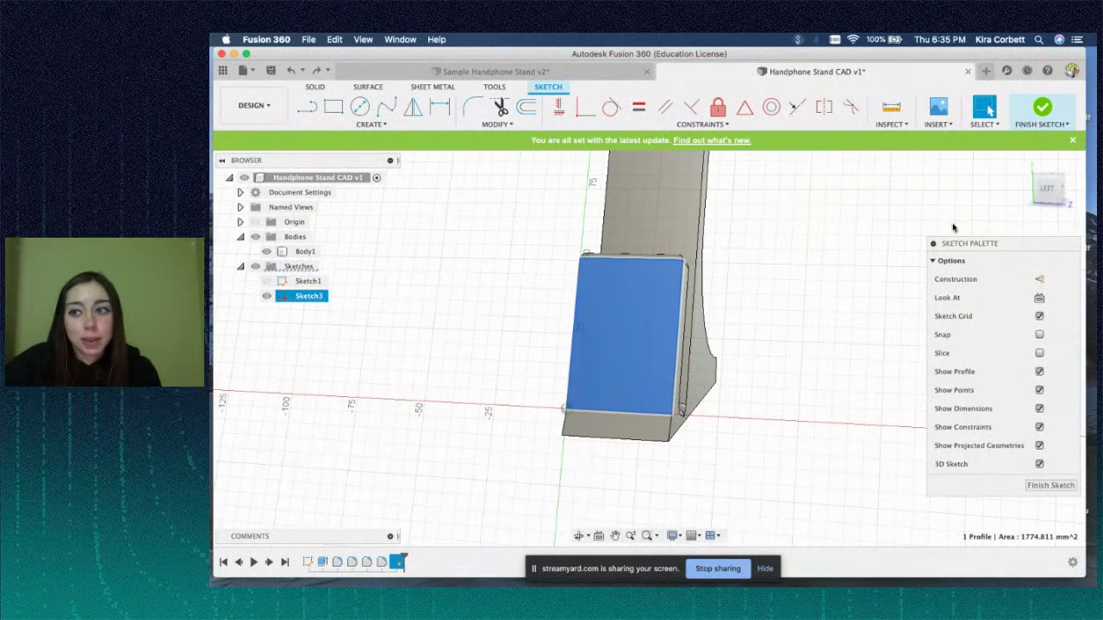
{"action": "left_click_drag", "start_coordinate": [1052, 195], "coordinate": [1047, 197]}
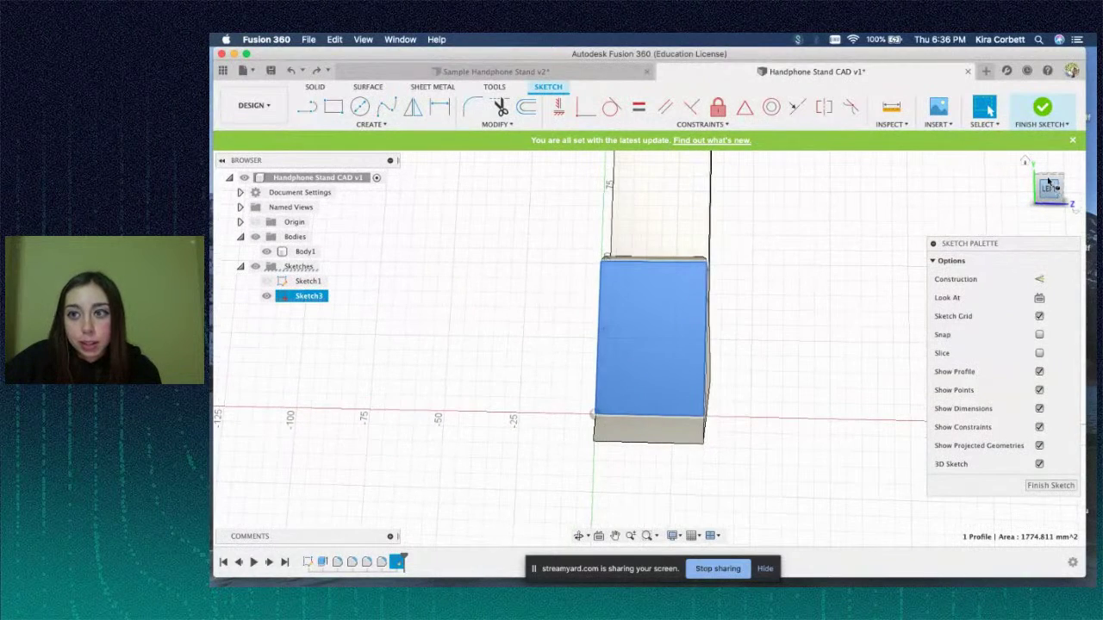
{"action": "left_click", "coordinate": [1031, 174]}
{"action": "left_click_drag", "start_coordinate": [1050, 196], "coordinate": [1053, 191]}
{"action": "left_click", "coordinate": [1039, 194]}
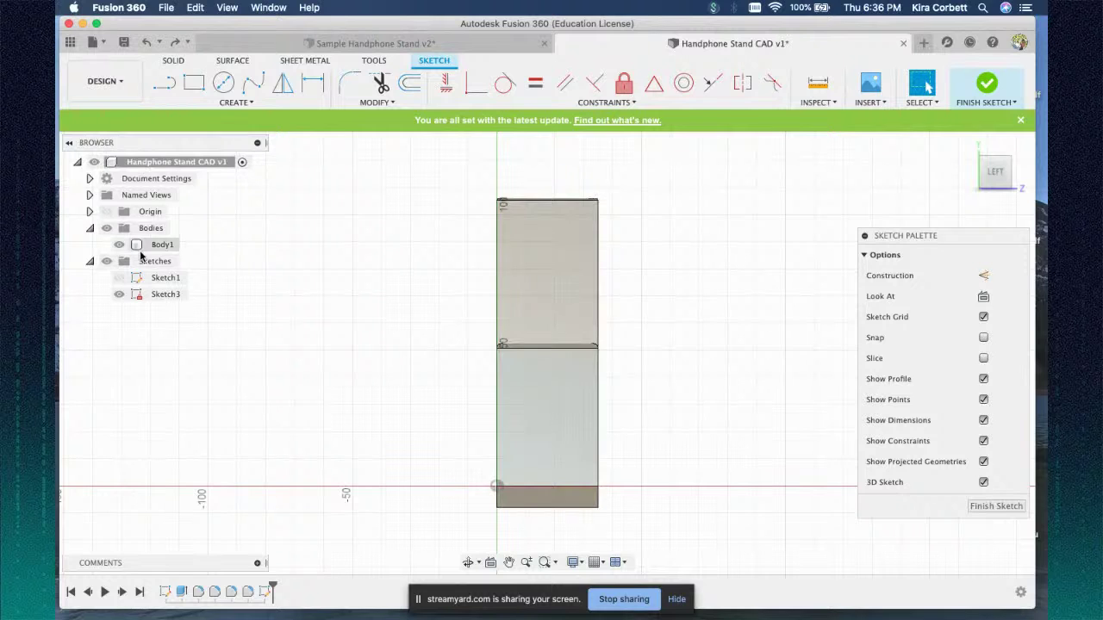
{"action": "left_click", "coordinate": [1000, 185]}
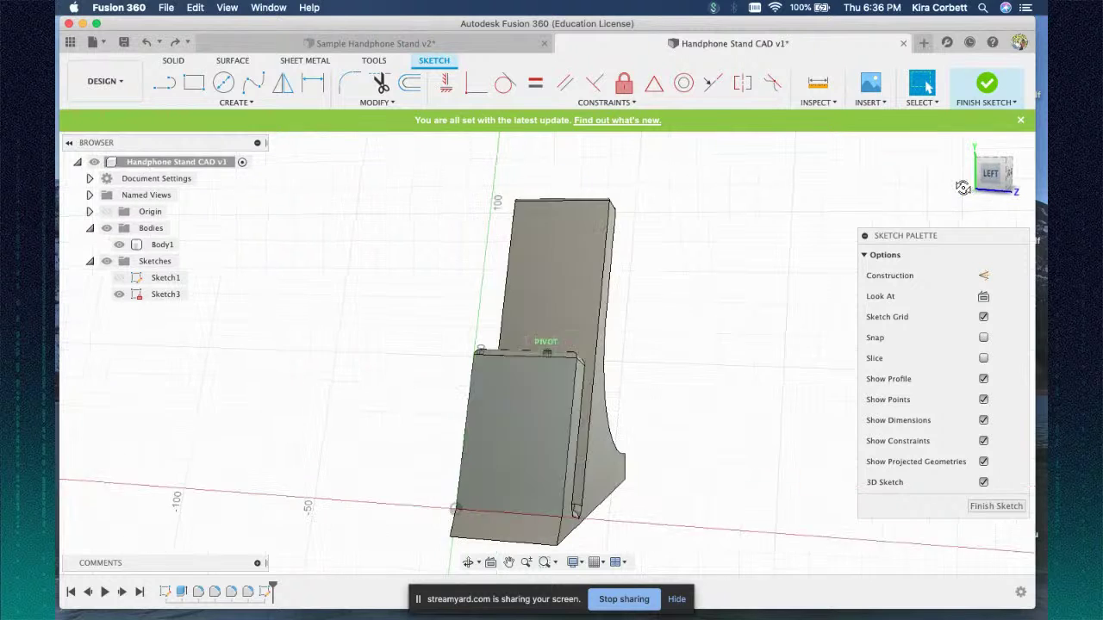
{"action": "left_click", "coordinate": [127, 244]}
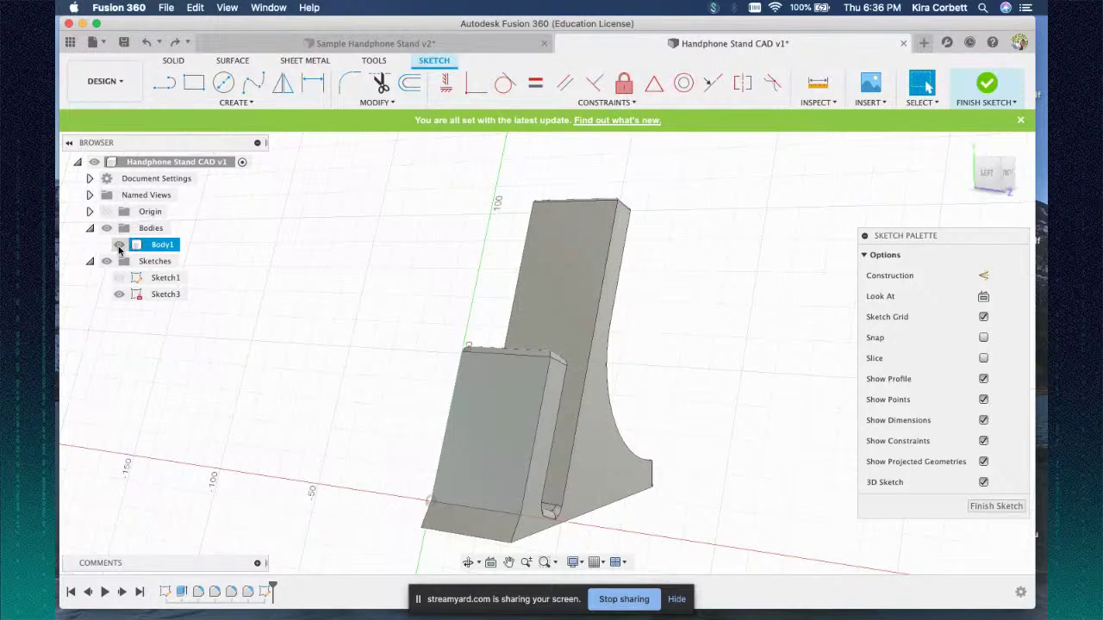
{"action": "left_click", "coordinate": [508, 421]}
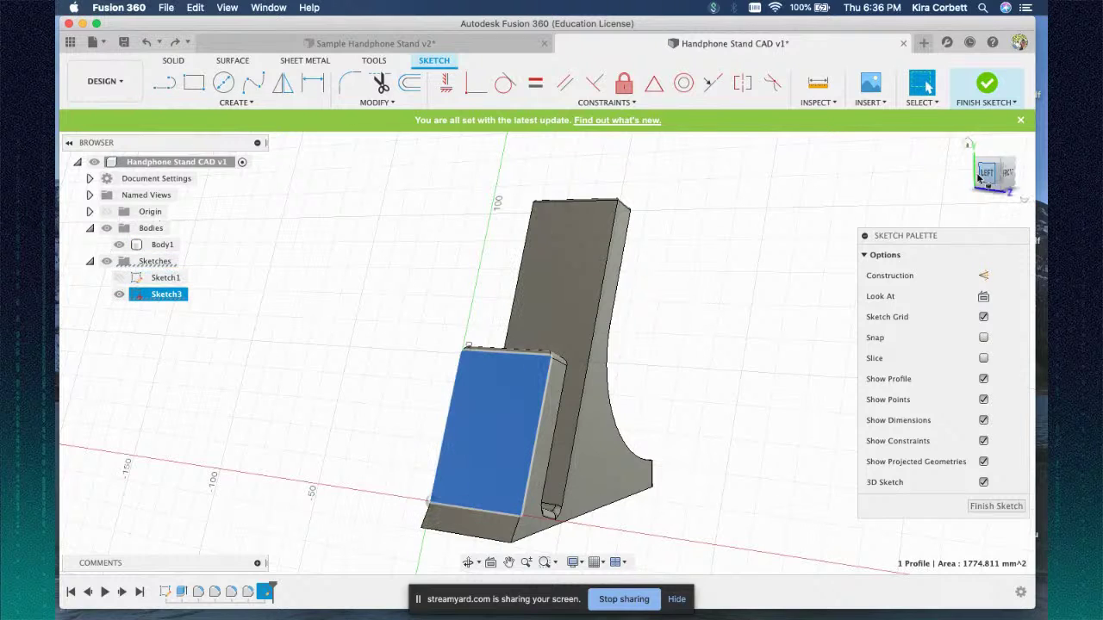
{"action": "left_click_drag", "start_coordinate": [991, 180], "coordinate": [1011, 185]}
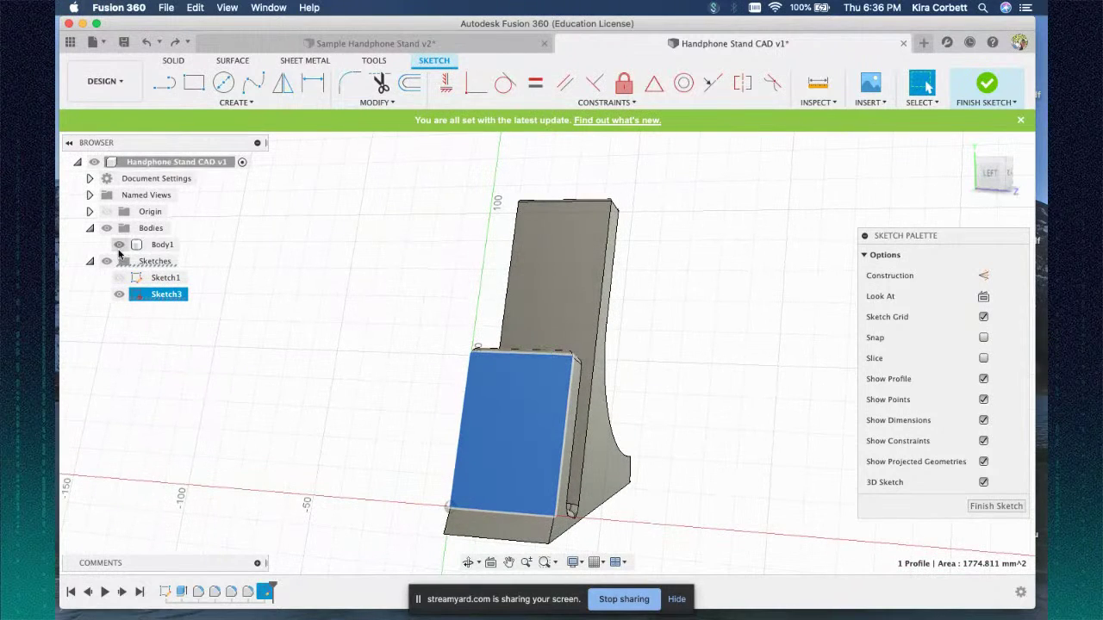
{"action": "left_click", "coordinate": [119, 244]}
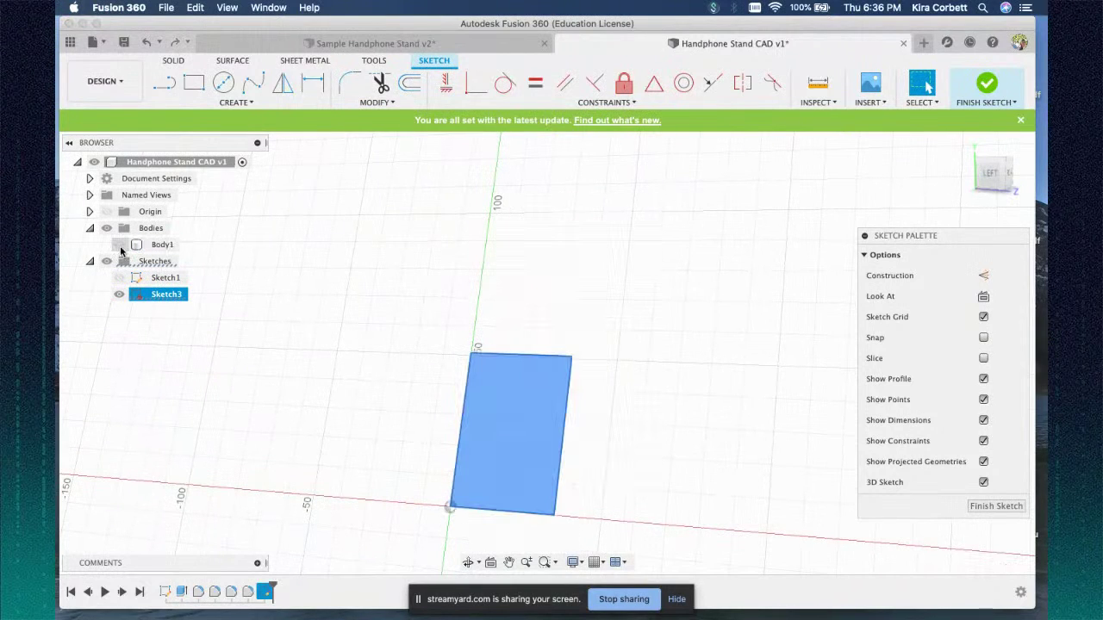
{"action": "left_click", "coordinate": [119, 245]}
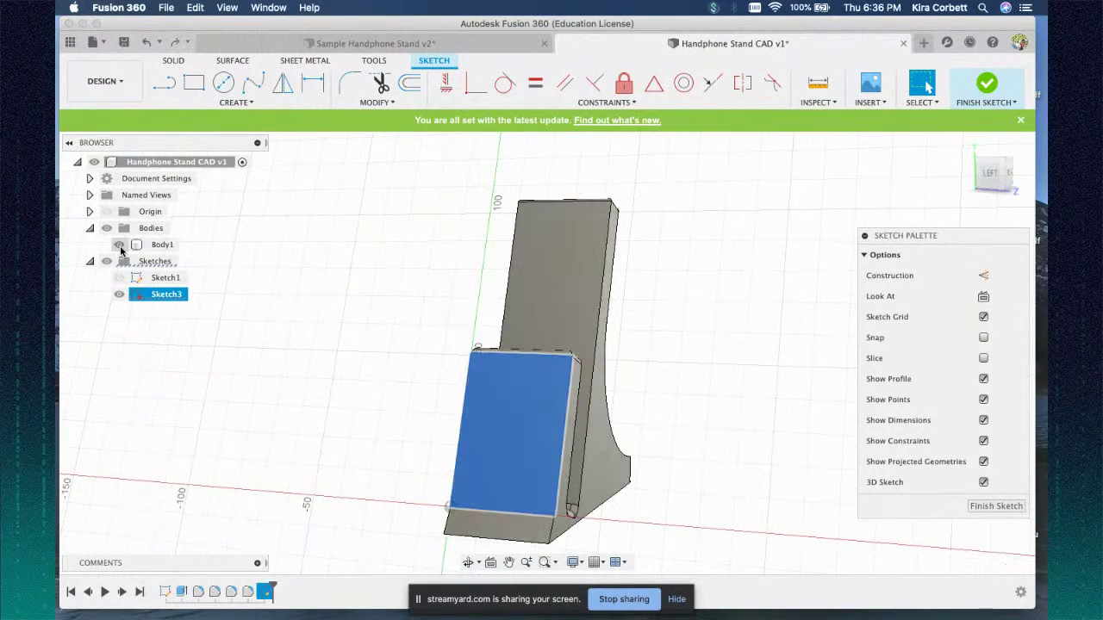
- Start a text frame on the short arm's front face and enter "Autodesk" as its text
{"action": "left_click", "coordinate": [239, 103]}
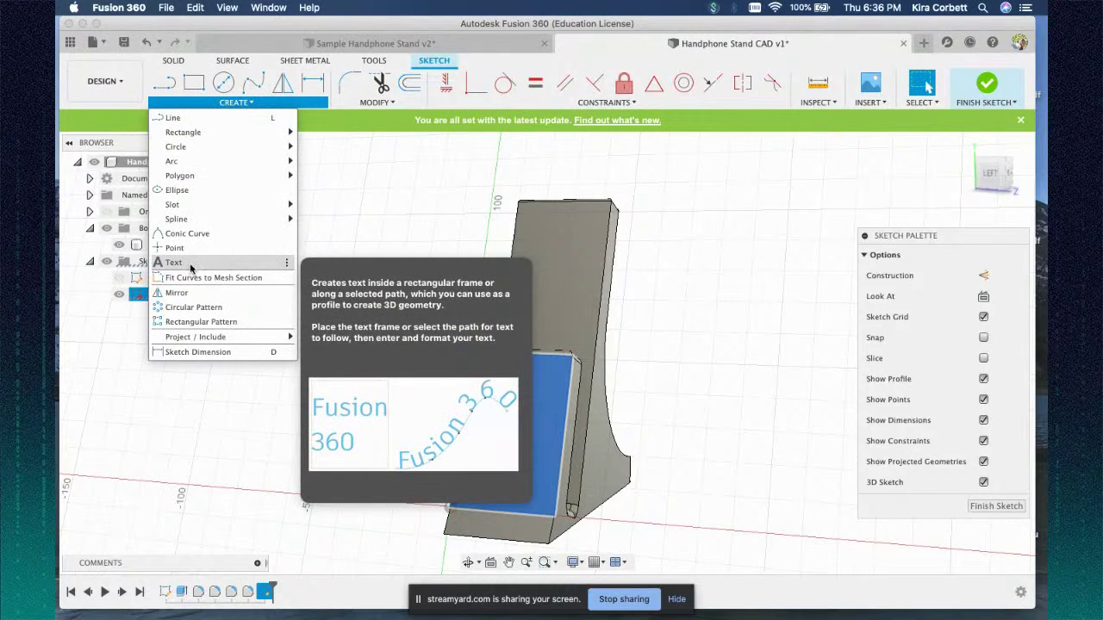
{"action": "left_click", "coordinate": [191, 263]}
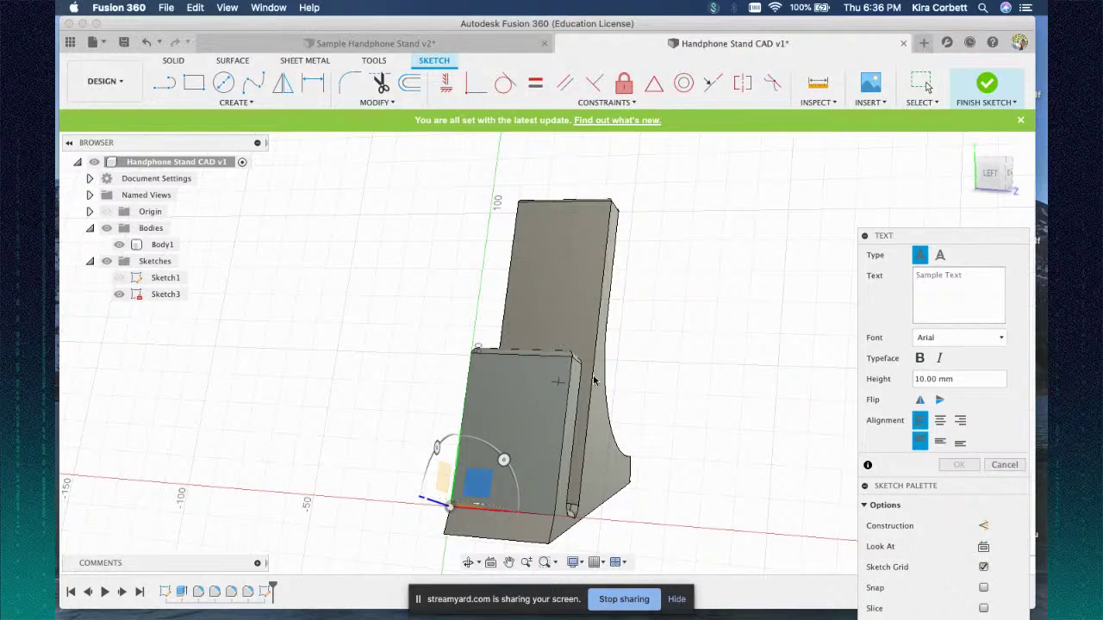
{"action": "left_click", "coordinate": [990, 180]}
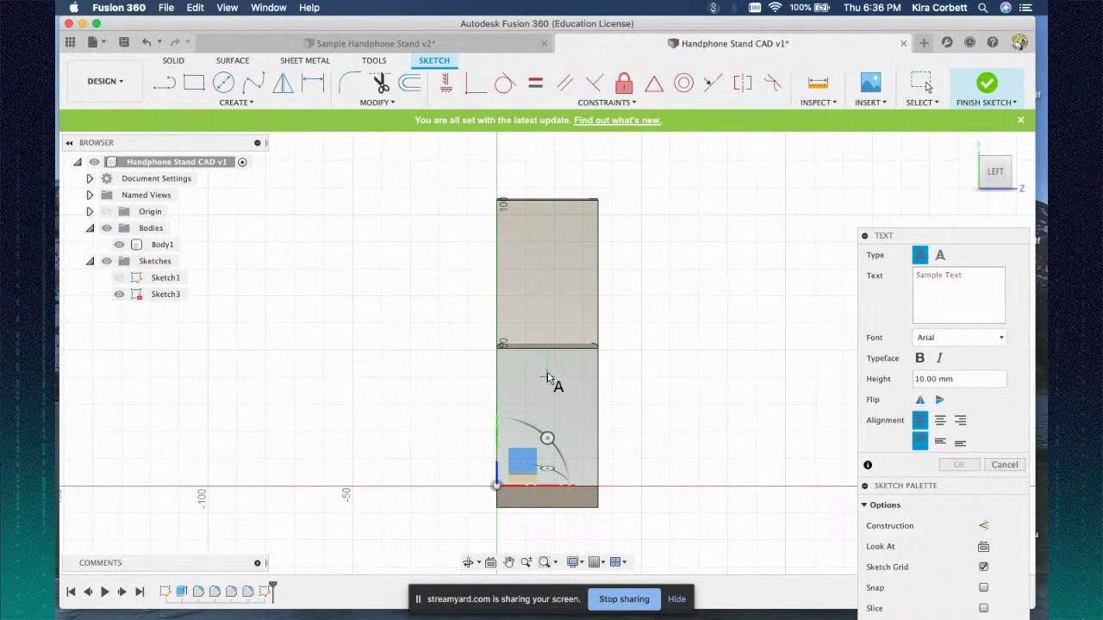
{"action": "left_click_drag", "start_coordinate": [994, 176], "coordinate": [972, 193]}
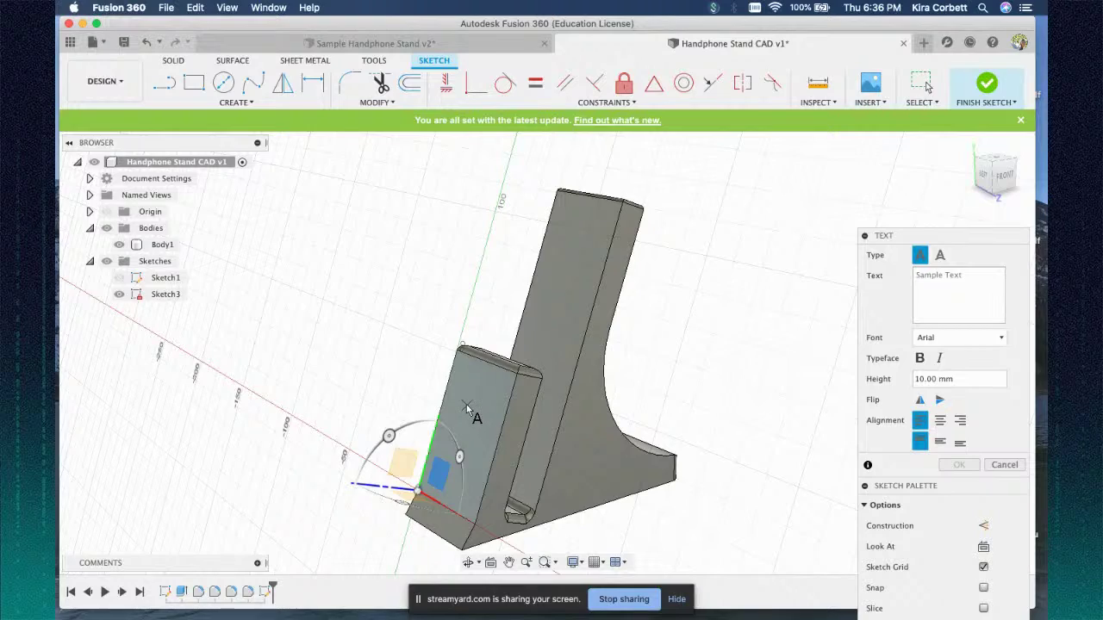
{"action": "left_click_drag", "start_coordinate": [997, 173], "coordinate": [914, 179]}
{"action": "left_click", "coordinate": [942, 277]}
{"action": "type", "text": "Ai"}
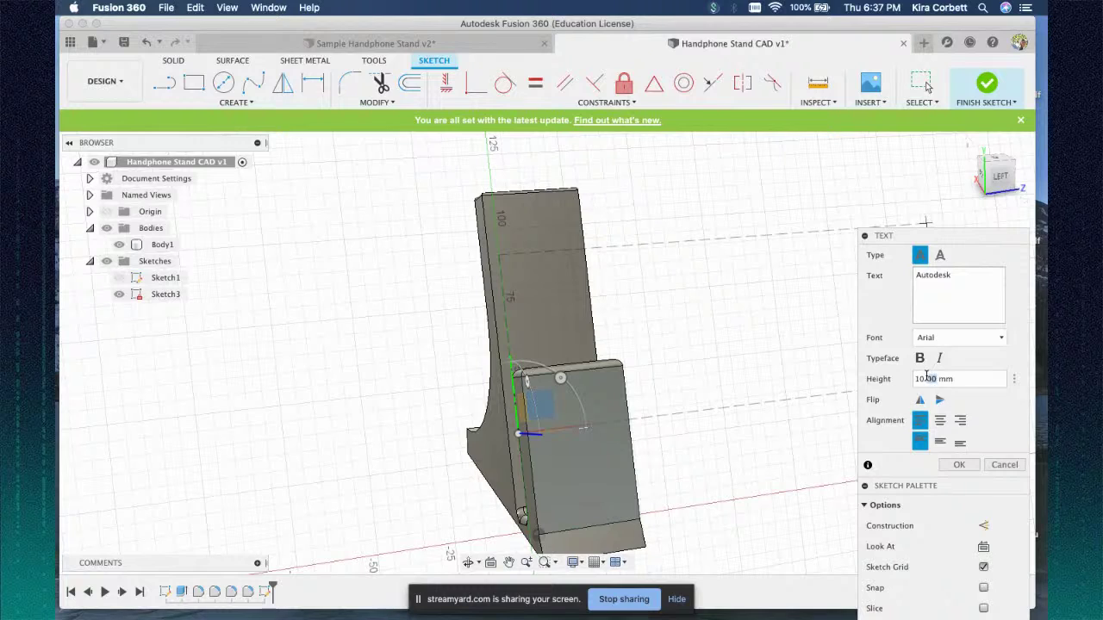
{"action": "double_click", "coordinate": [926, 377]}
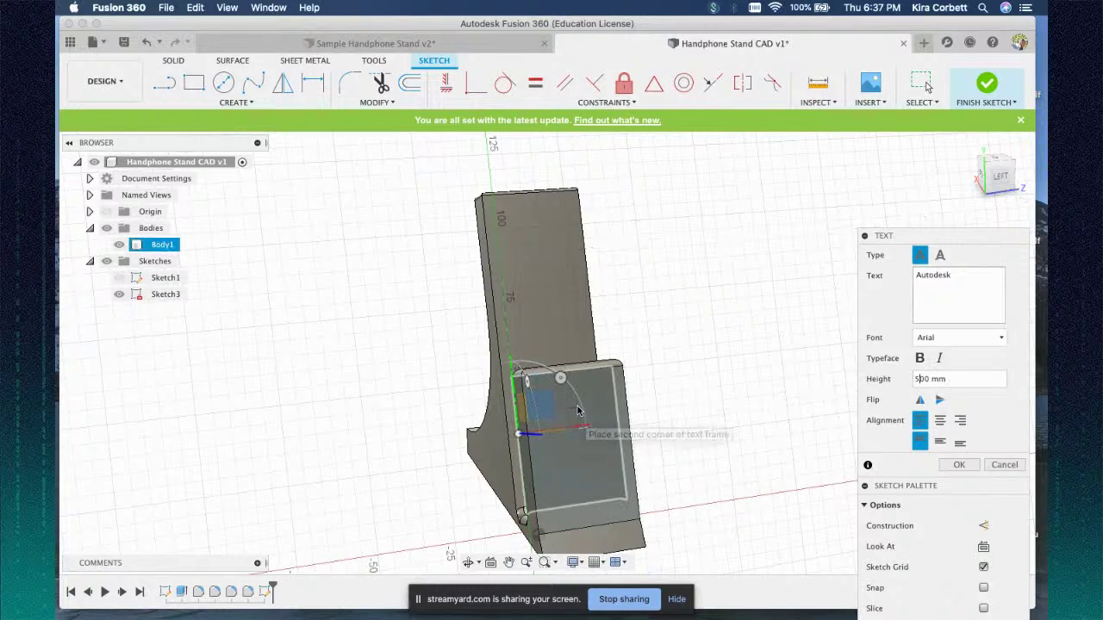
{"action": "mouse_move", "coordinate": [992, 179]}
{"action": "left_mouse_down"}
{"action": "mouse_move", "coordinate": [963, 185]}
{"action": "mouse_move", "coordinate": [1053, 209]}
{"action": "left_mouse_up"}
{"action": "left_click", "coordinate": [465, 411]}
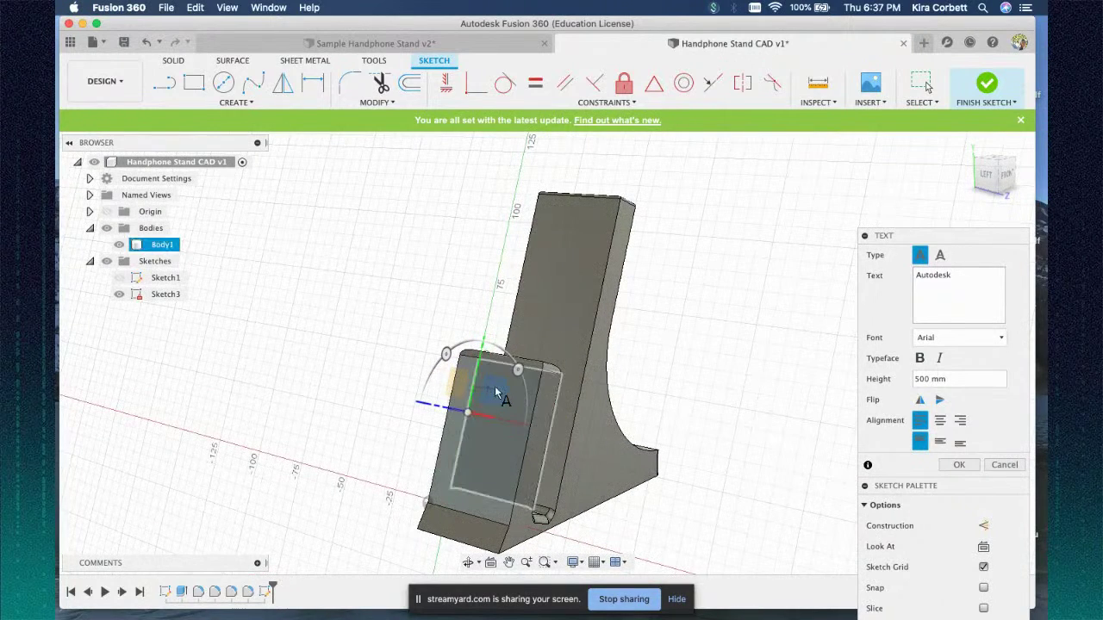
{"action": "left_click", "coordinate": [961, 465]}
{"action": "left_click", "coordinate": [466, 455]}
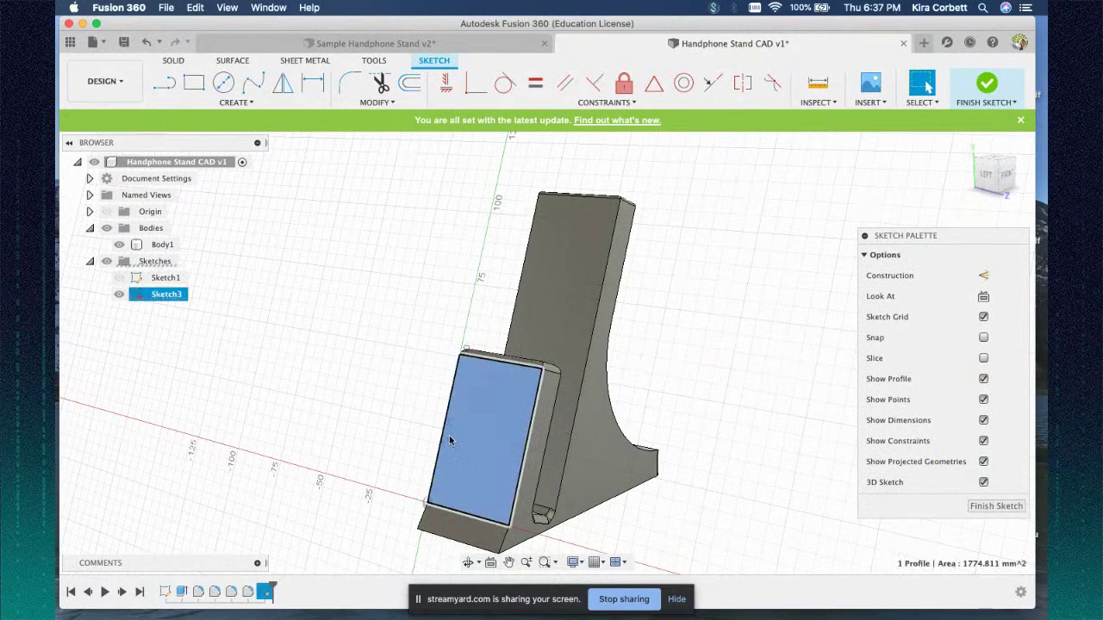
- Place the sketch text "Autodesk" on the short arm's front face and reduce its height below 10 mm
{"action": "left_click", "coordinate": [234, 102]}
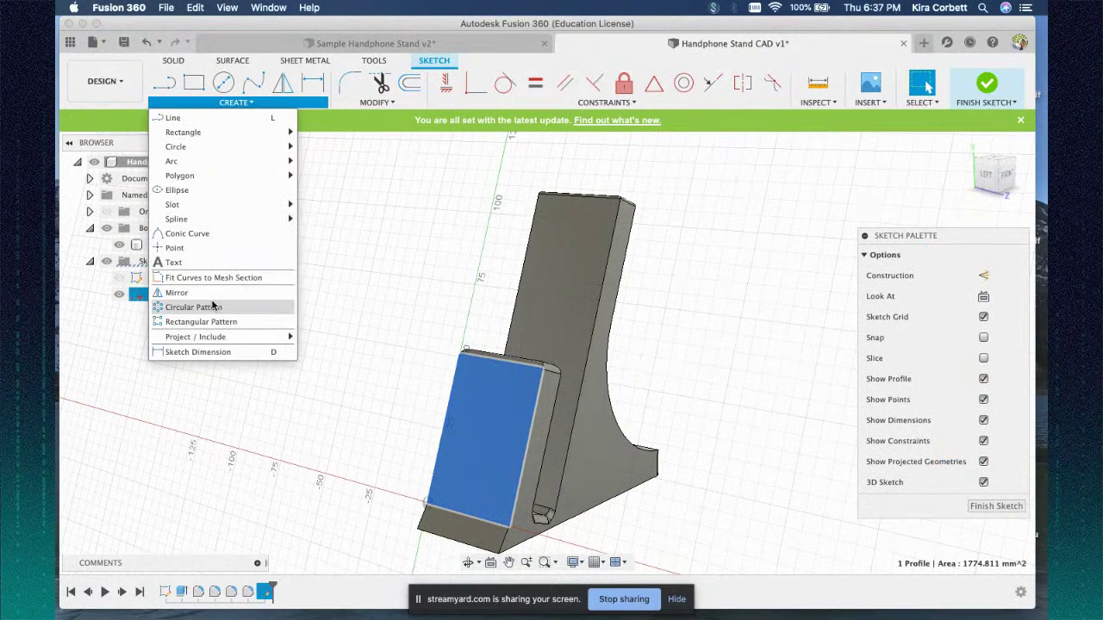
{"action": "left_click", "coordinate": [177, 266]}
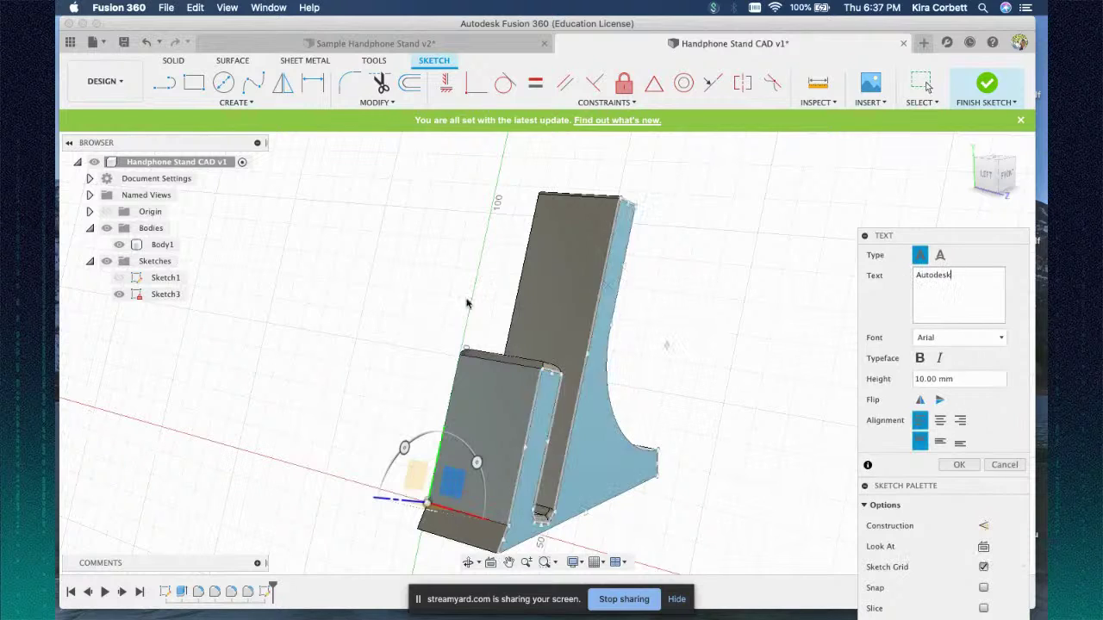
{"action": "left_click", "coordinate": [479, 427]}
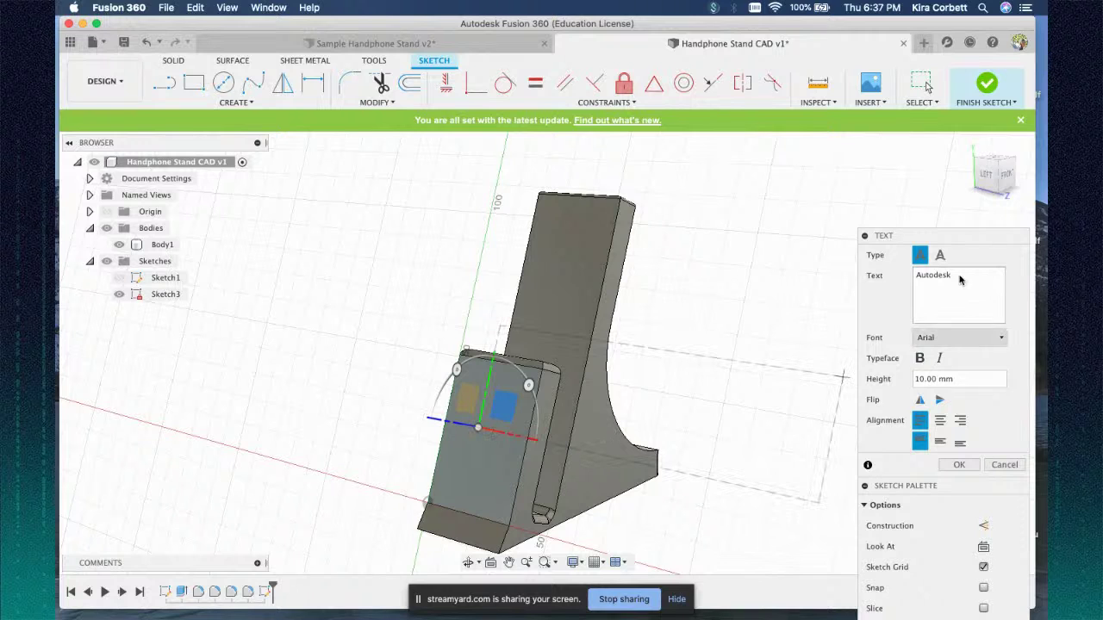
{"action": "left_click_drag", "start_coordinate": [989, 175], "coordinate": [1028, 190]}
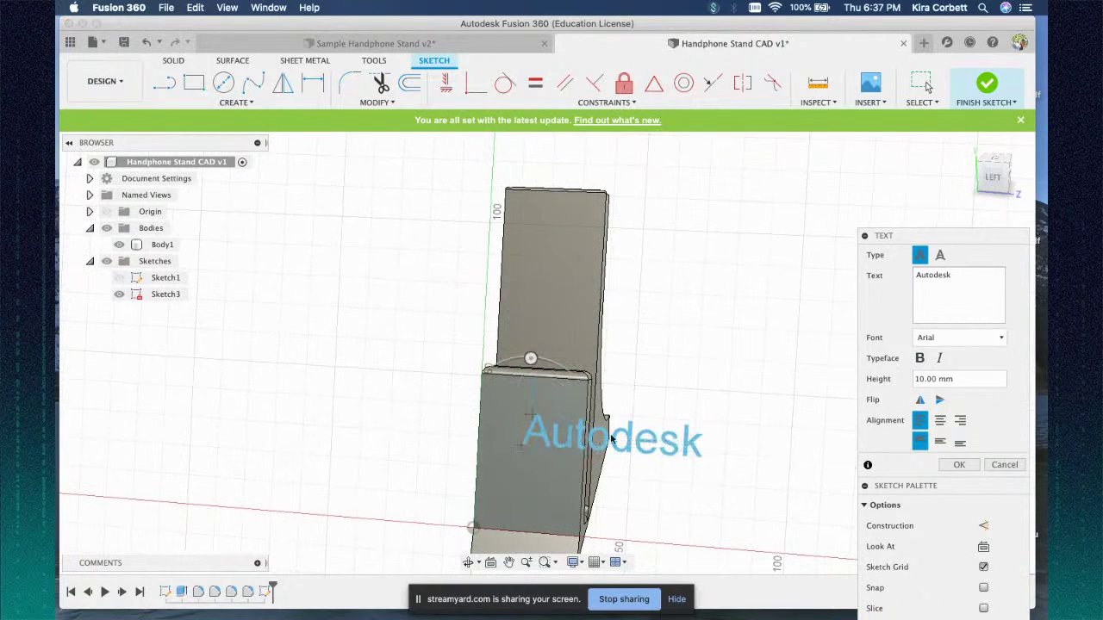
{"action": "left_click_drag", "start_coordinate": [950, 379], "coordinate": [888, 371]}
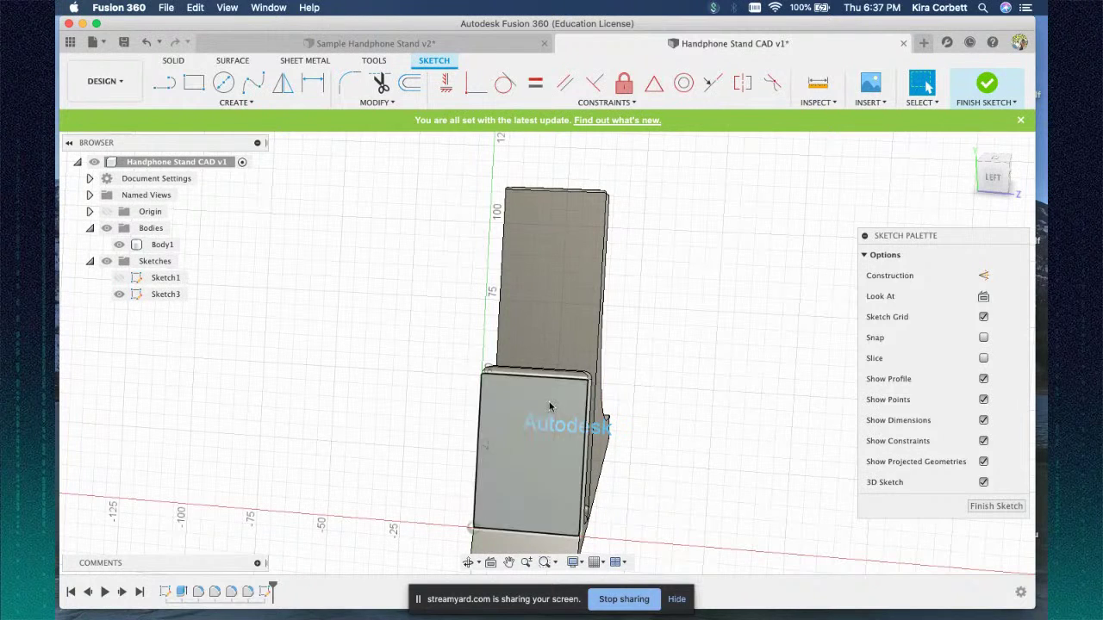
- Move the Autodesk text so it sits within the width of the short arm's front face, and finish the sketch
{"action": "left_click", "coordinate": [603, 435]}
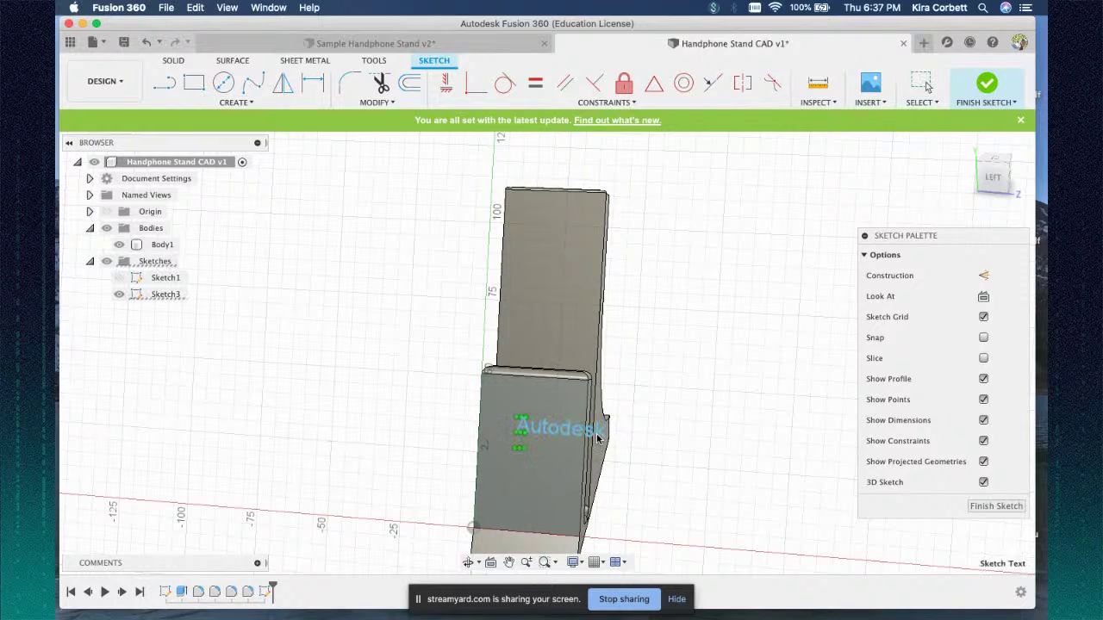
{"action": "left_click", "coordinate": [119, 244]}
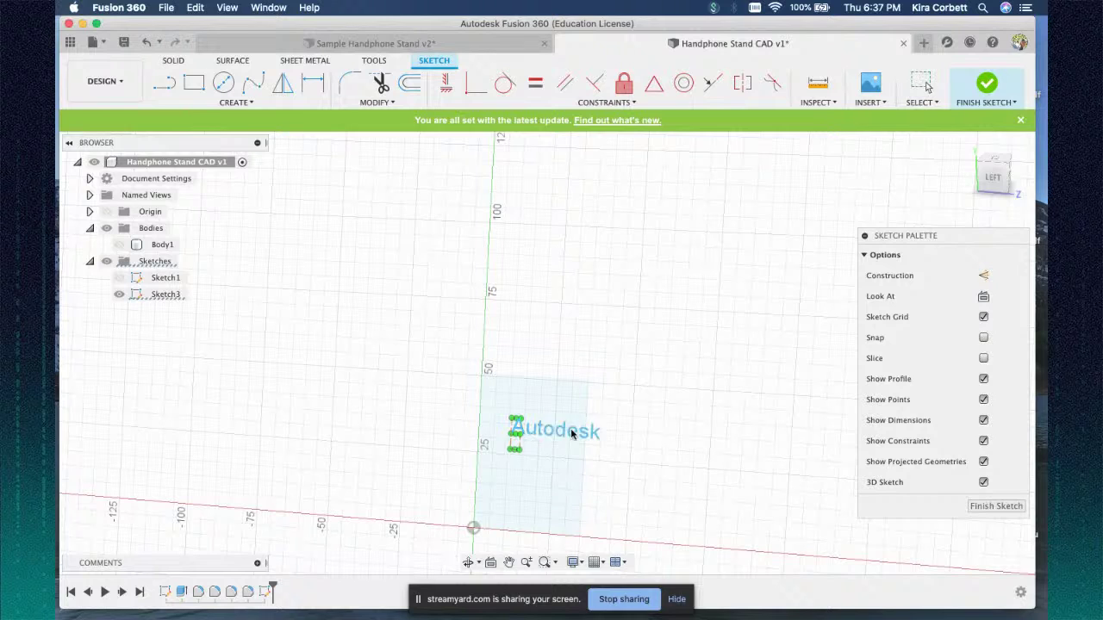
{"action": "left_click", "coordinate": [119, 245]}
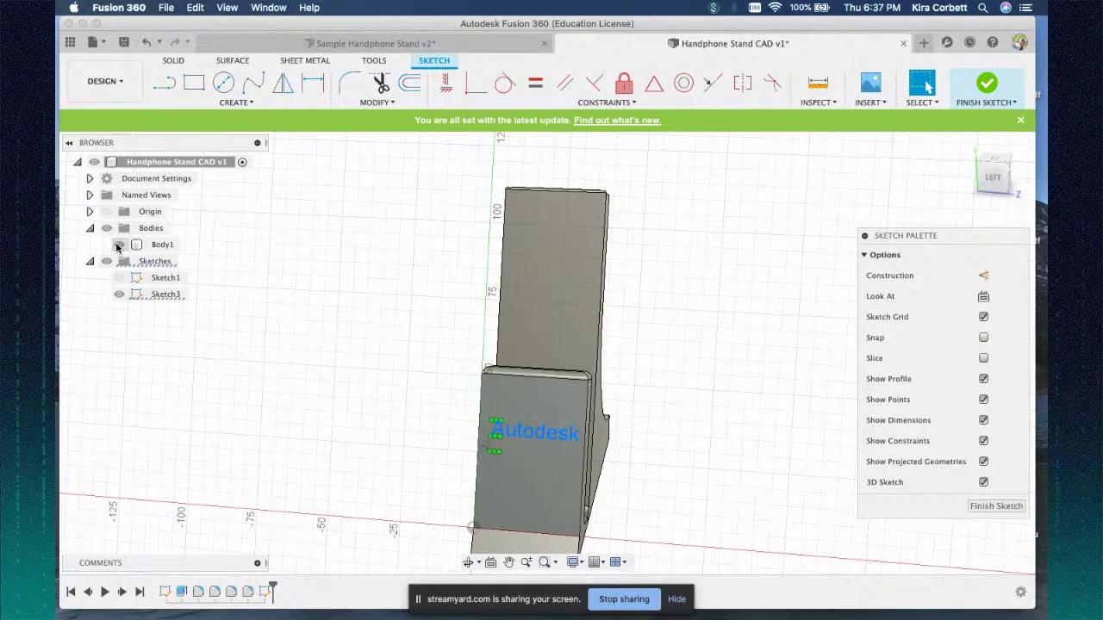
{"action": "left_click", "coordinate": [994, 179]}
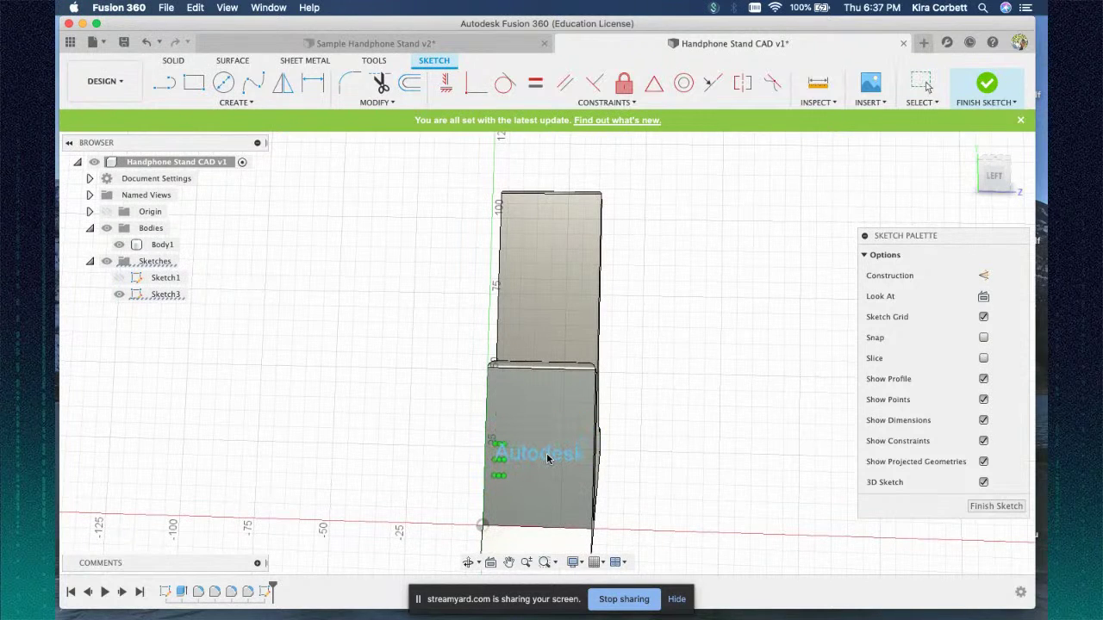
{"action": "left_click_drag", "start_coordinate": [548, 460], "coordinate": [548, 459]}
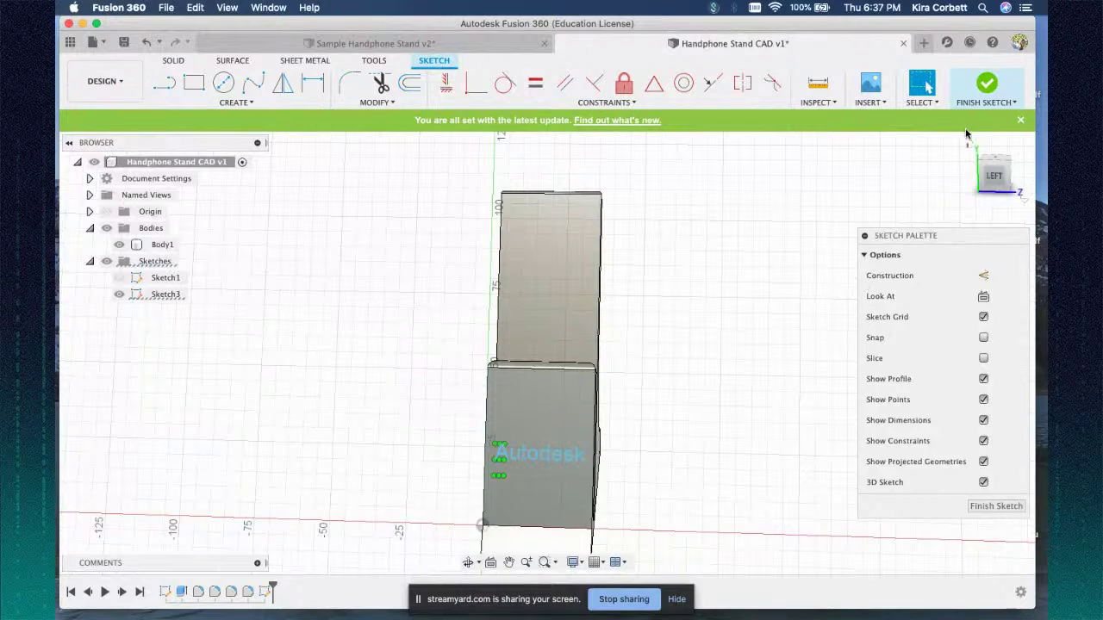
{"action": "left_click", "coordinate": [993, 180]}
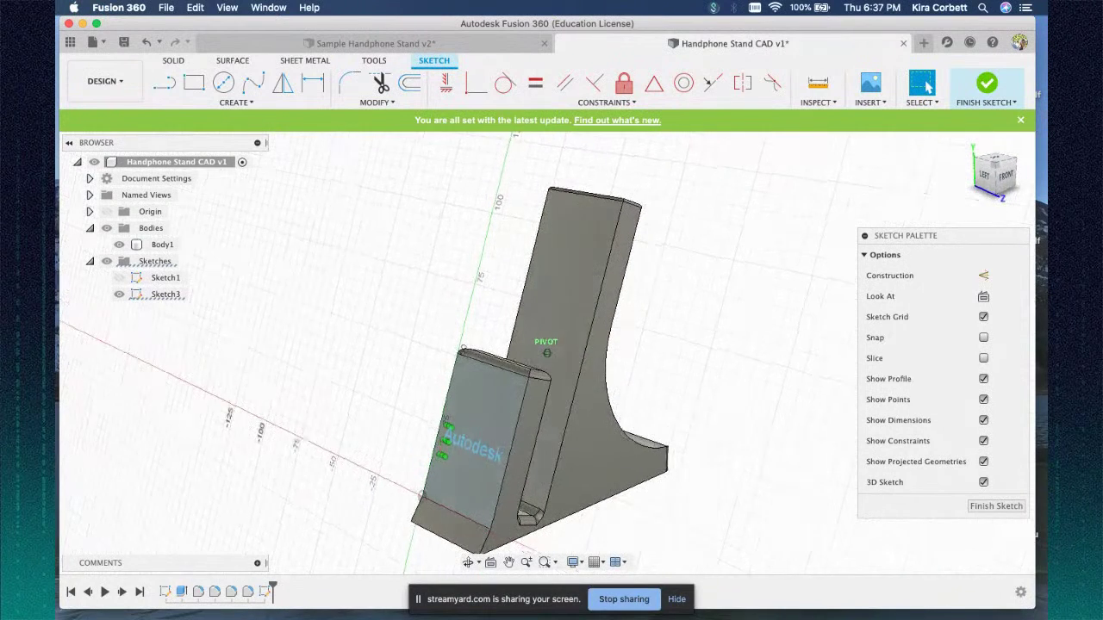
{"action": "left_click", "coordinate": [991, 506]}
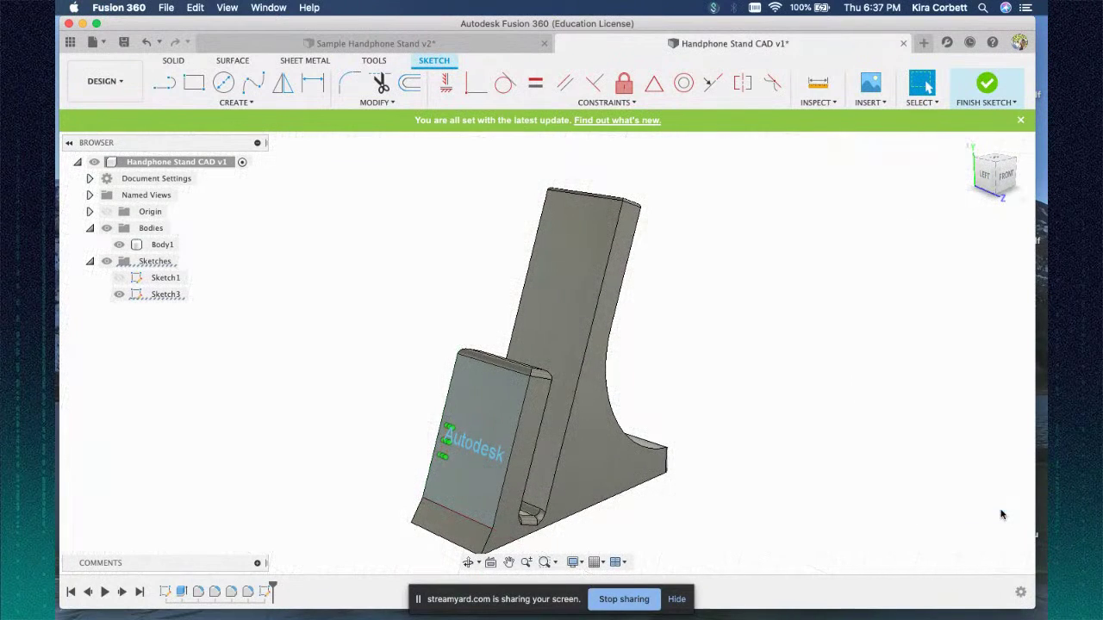
{"action": "mouse_move", "coordinate": [1005, 173]}
{"action": "left_mouse_down"}
{"action": "mouse_move", "coordinate": [1027, 172]}
{"action": "mouse_move", "coordinate": [997, 166]}
{"action": "left_mouse_up"}
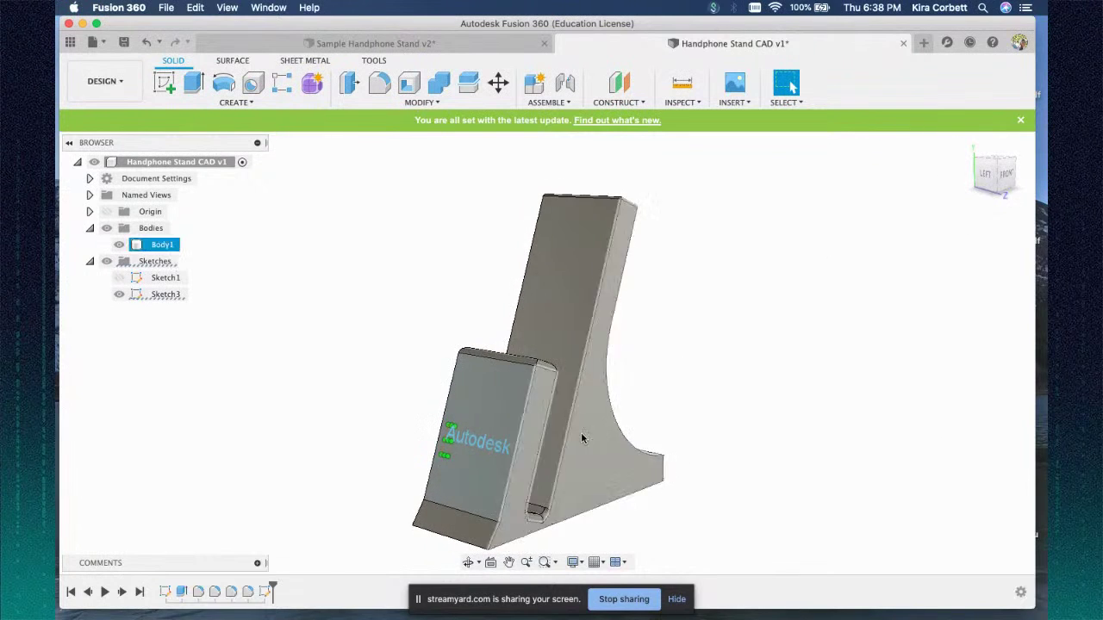
{"action": "right_click", "coordinate": [276, 101]}
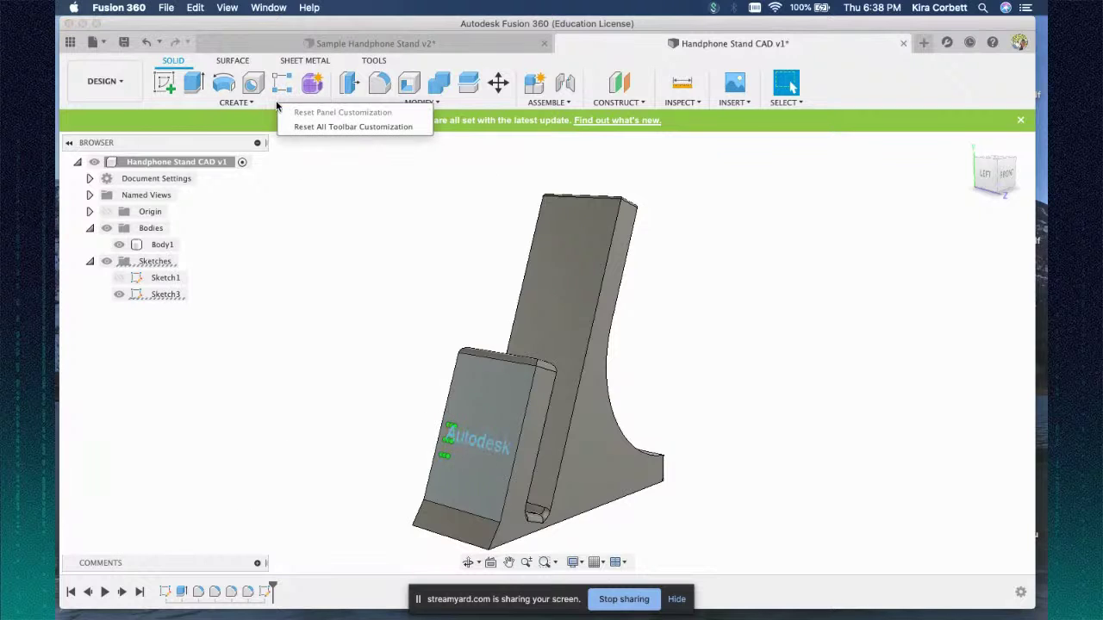
{"action": "left_click", "coordinate": [411, 327]}
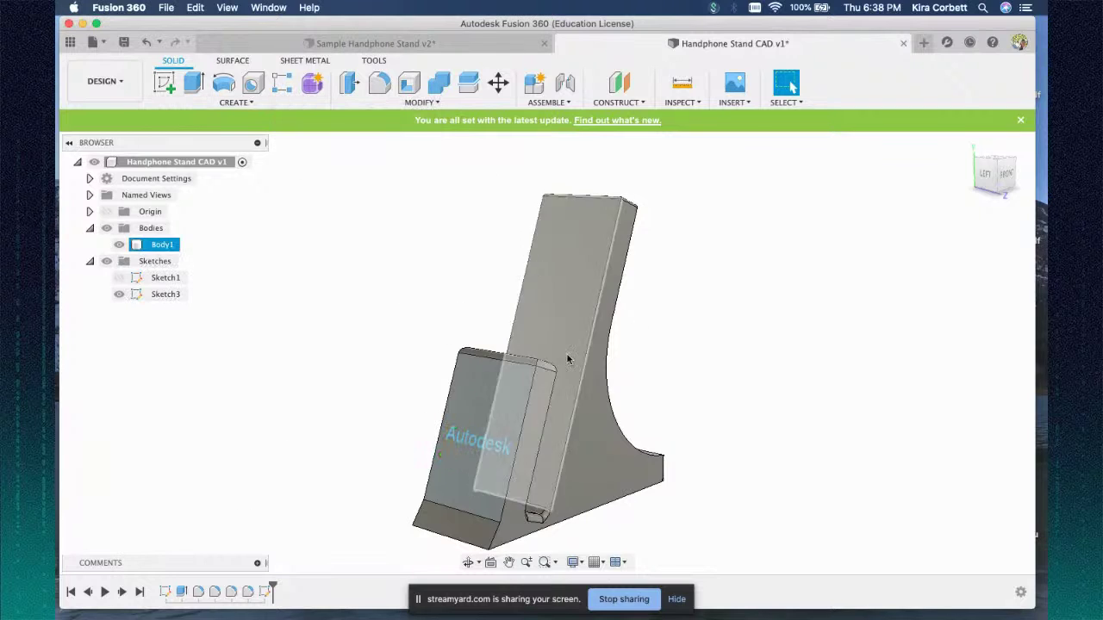
- Hide the stand body and extrude the Autodesk sketch text 2 mm outward with the New Body operation
{"action": "left_click", "coordinate": [226, 103]}
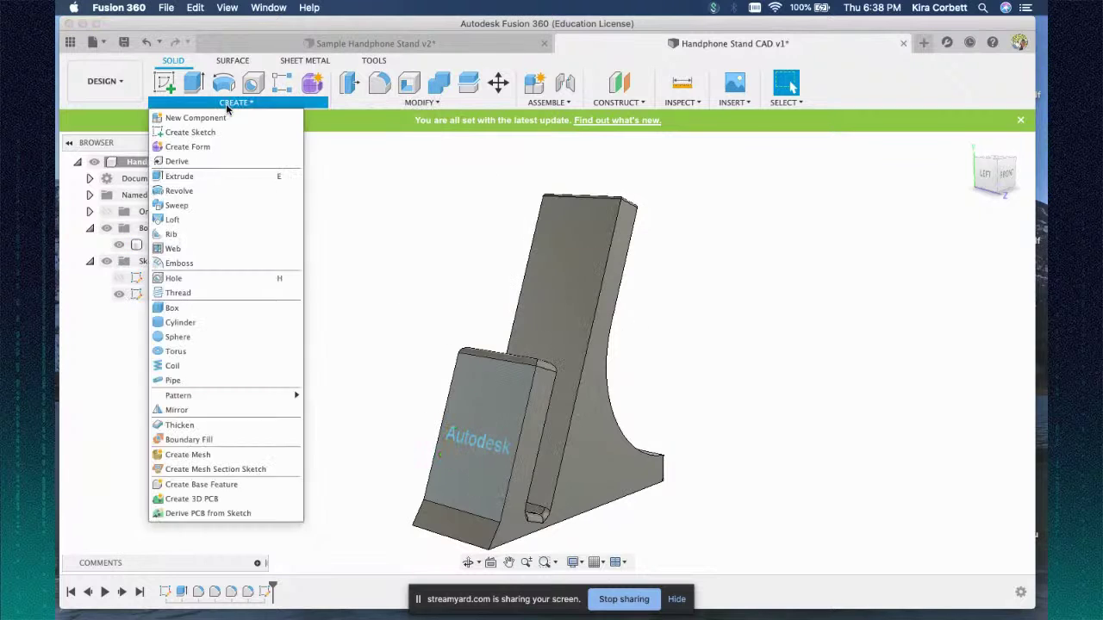
{"action": "left_click", "coordinate": [209, 175]}
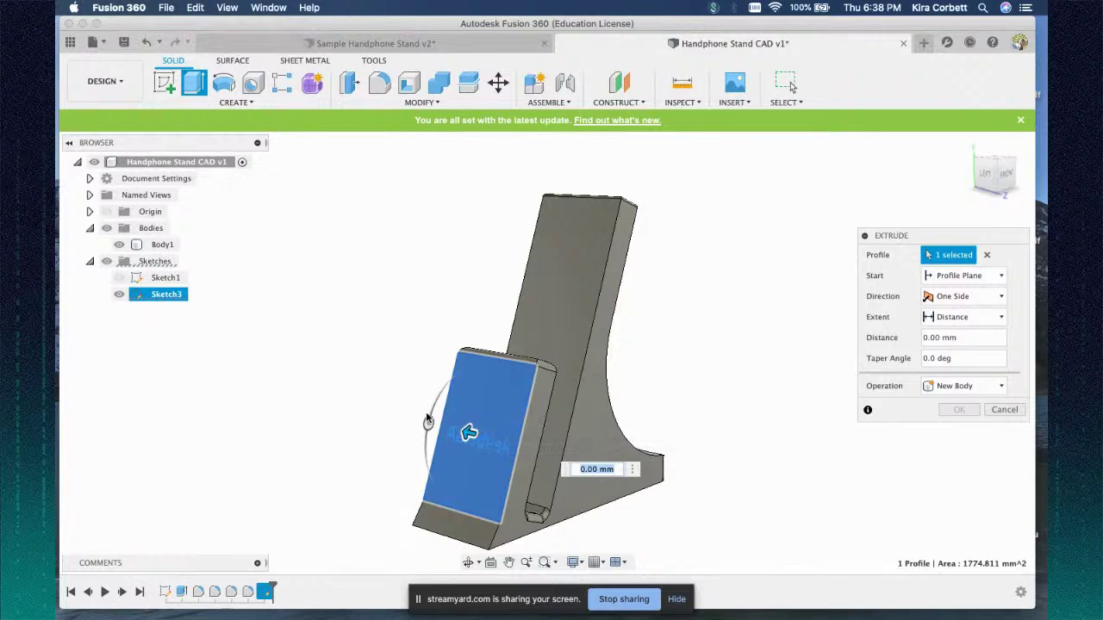
{"action": "left_click", "coordinate": [481, 450]}
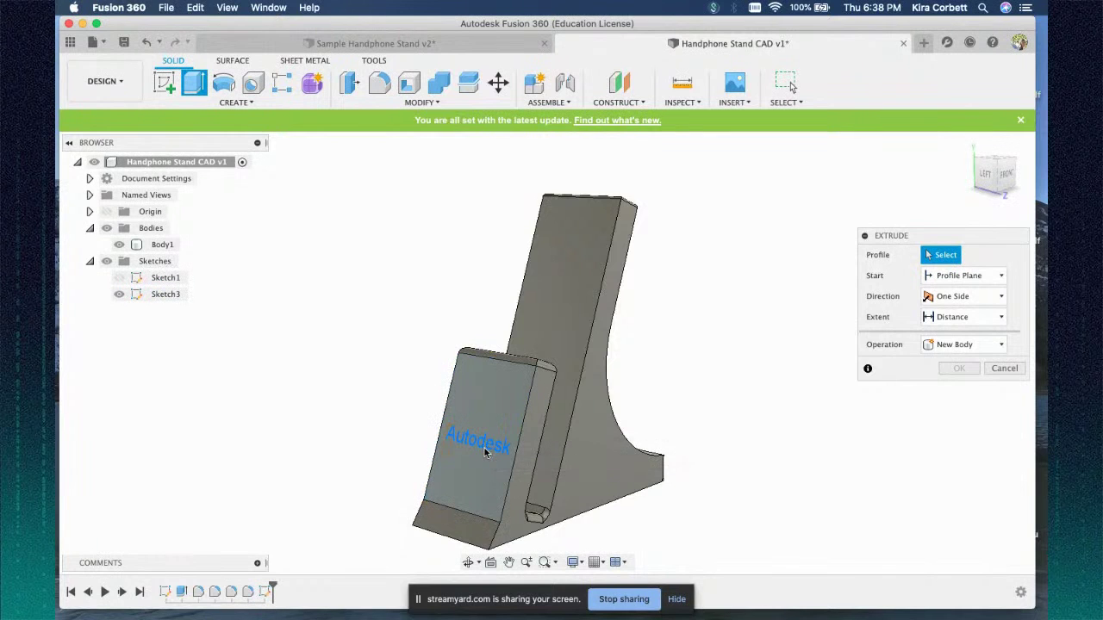
{"action": "scroll", "coordinate": [485, 452], "scroll_direction": "down", "scroll_amount": 3}
{"action": "scroll", "coordinate": [484, 448], "scroll_direction": "down", "scroll_amount": 3}
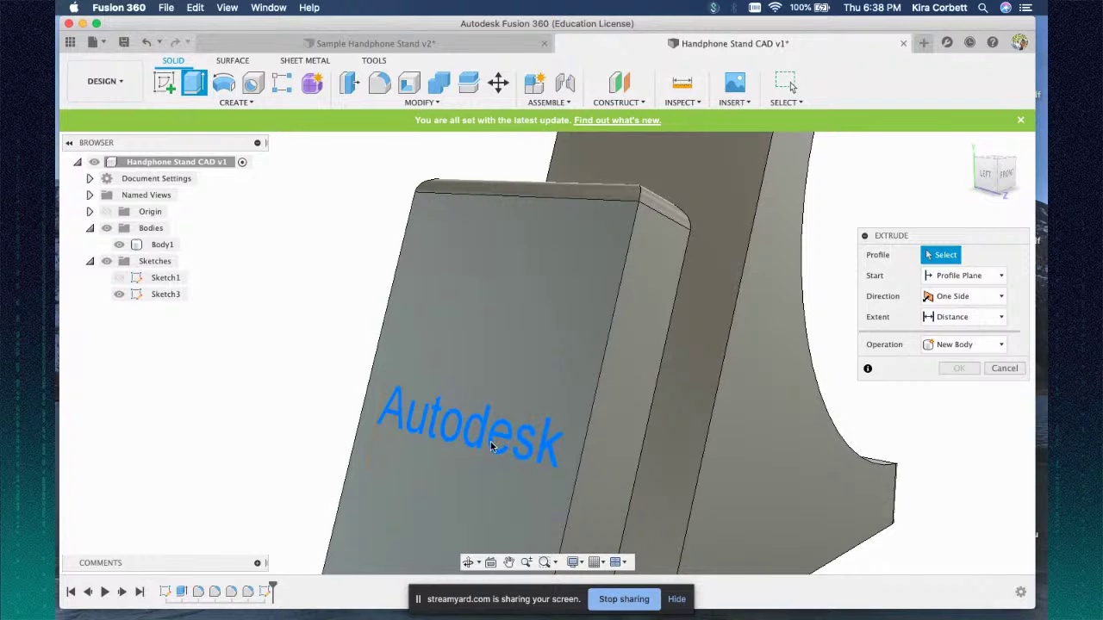
{"action": "scroll", "coordinate": [496, 447], "scroll_direction": "down", "scroll_amount": 3}
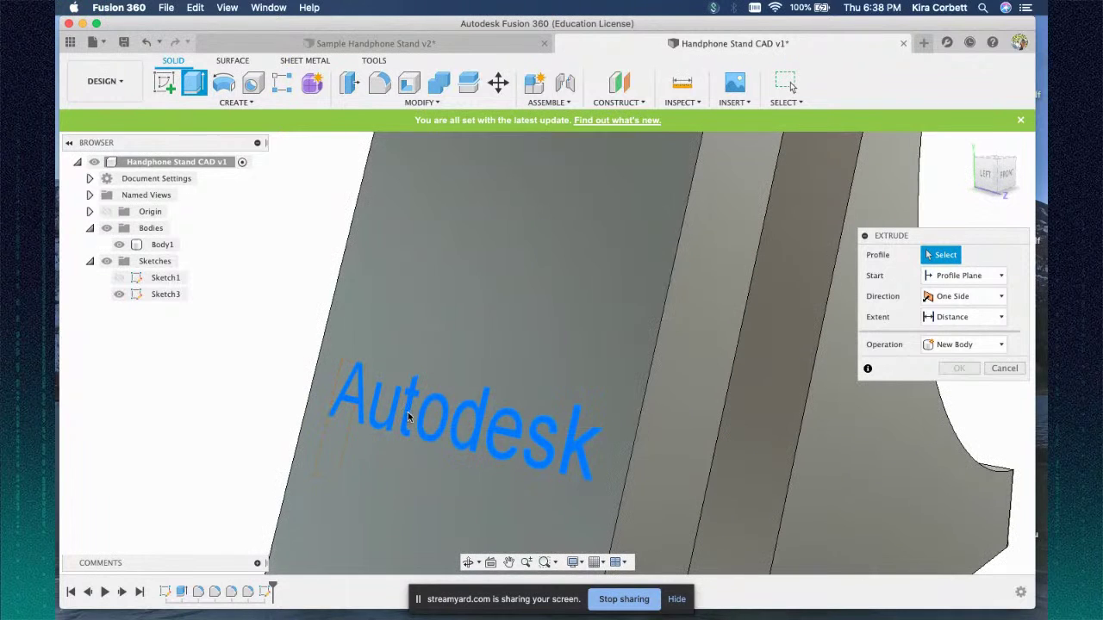
{"action": "scroll", "coordinate": [409, 417], "scroll_direction": "up", "scroll_amount": 5}
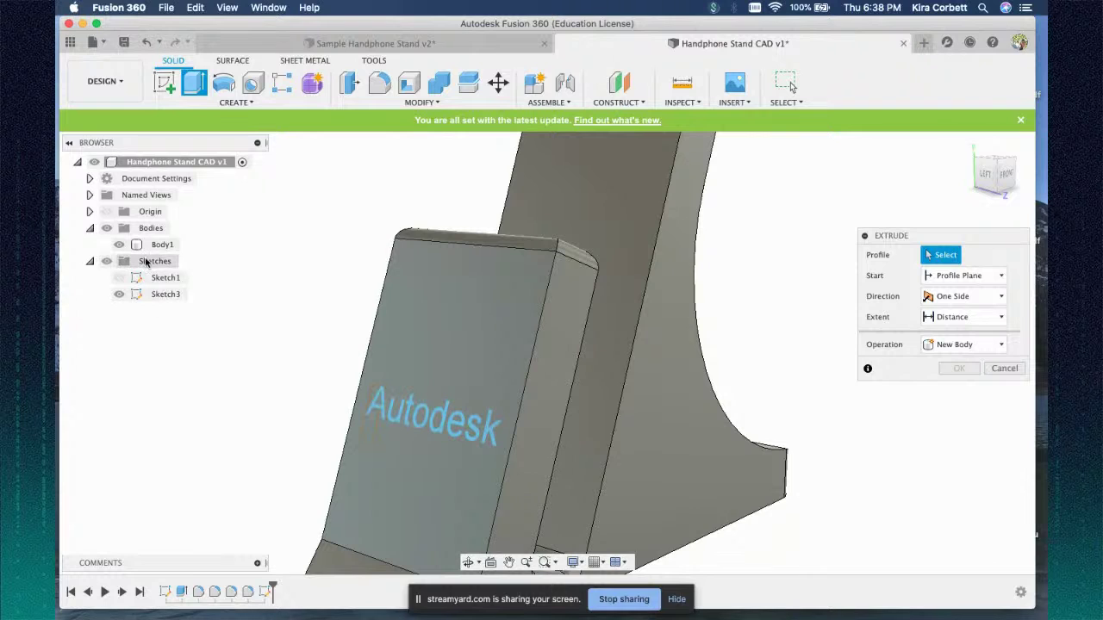
{"action": "left_click", "coordinate": [119, 244]}
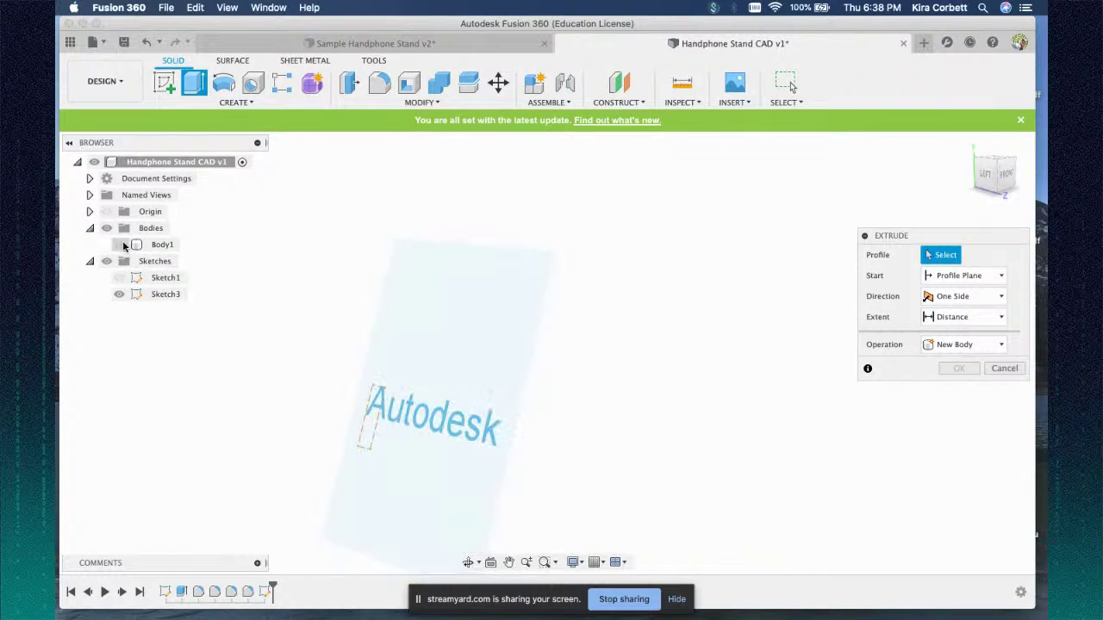
{"action": "left_click", "coordinate": [463, 436]}
{"action": "type", "text": "3"}
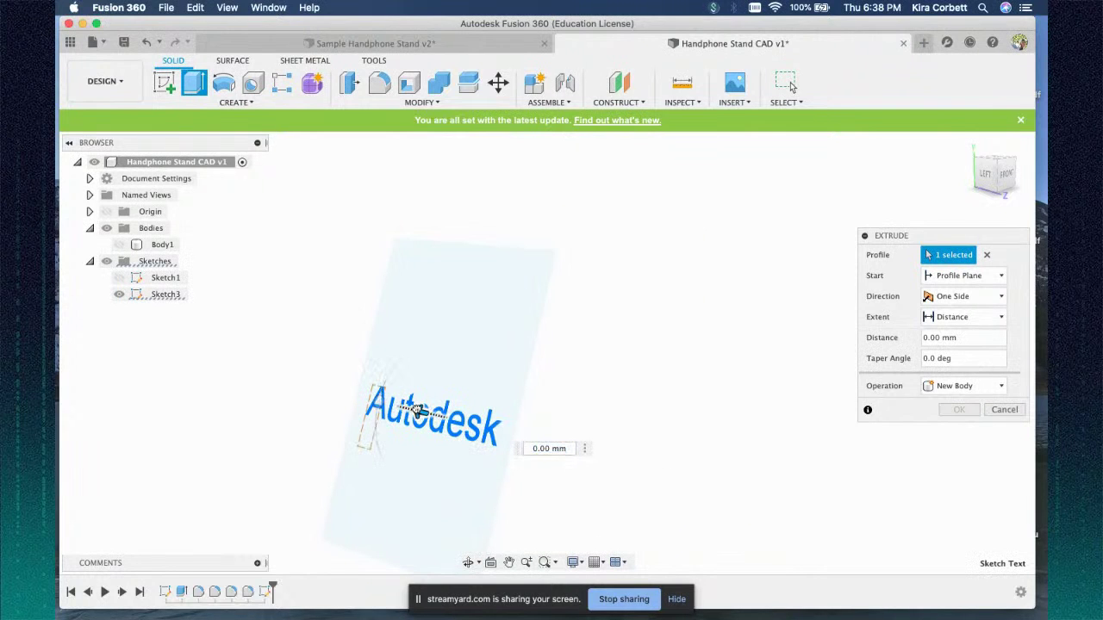
{"action": "type", "text": "2"}
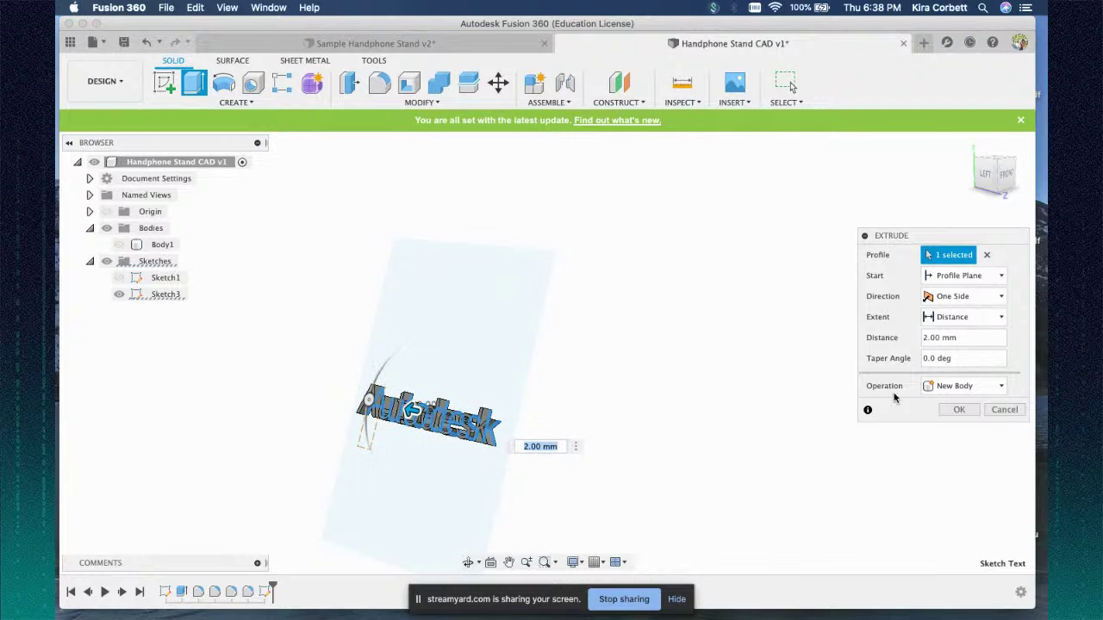
{"action": "left_click", "coordinate": [956, 410]}
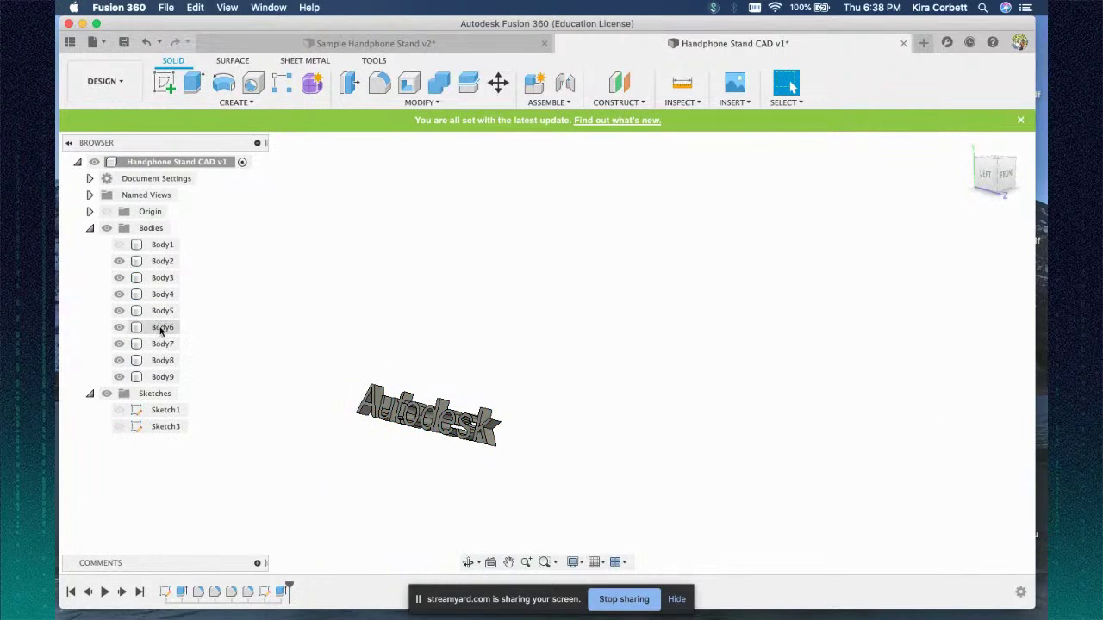
- Show the stand body again and examine the raised Autodesk lettering on the short arm up close and on the whole stand
{"action": "left_click", "coordinate": [122, 246]}
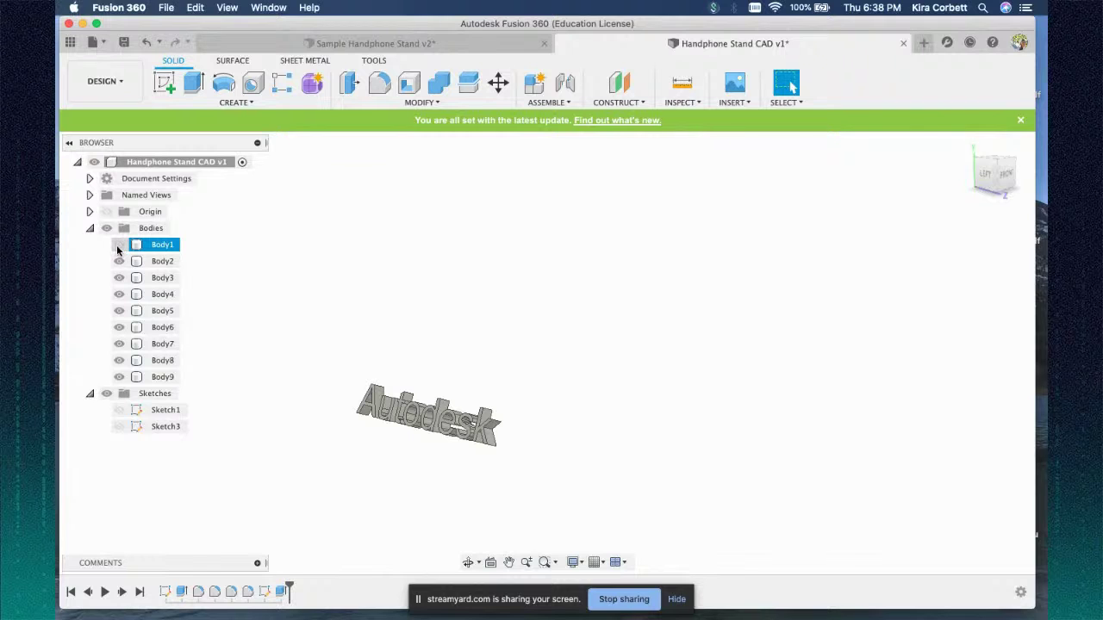
{"action": "left_click", "coordinate": [118, 245]}
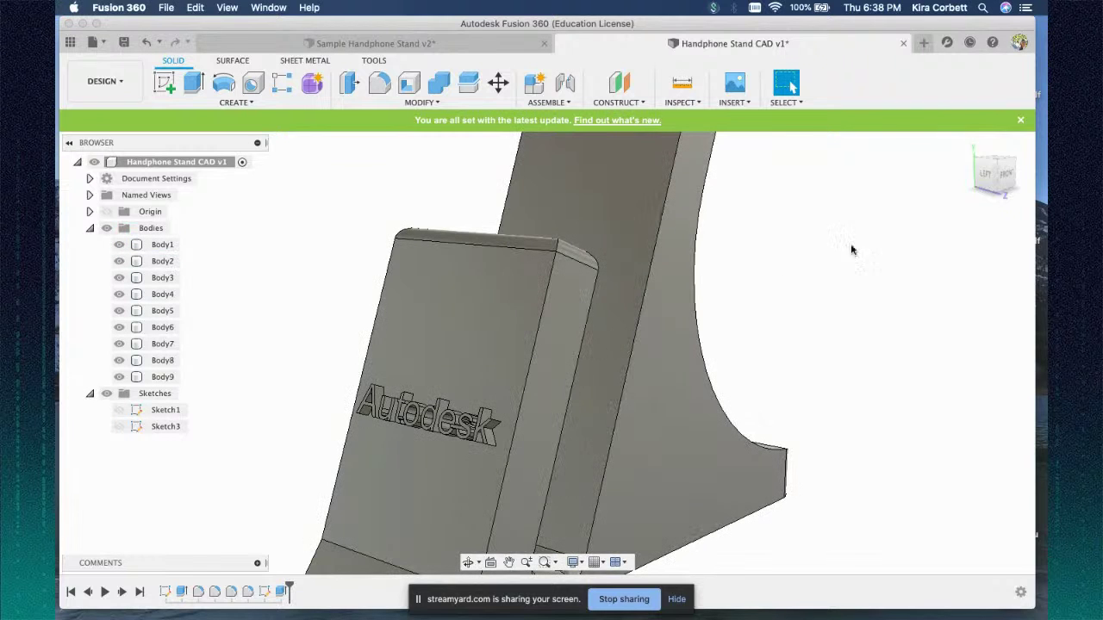
{"action": "left_click", "coordinate": [967, 144]}
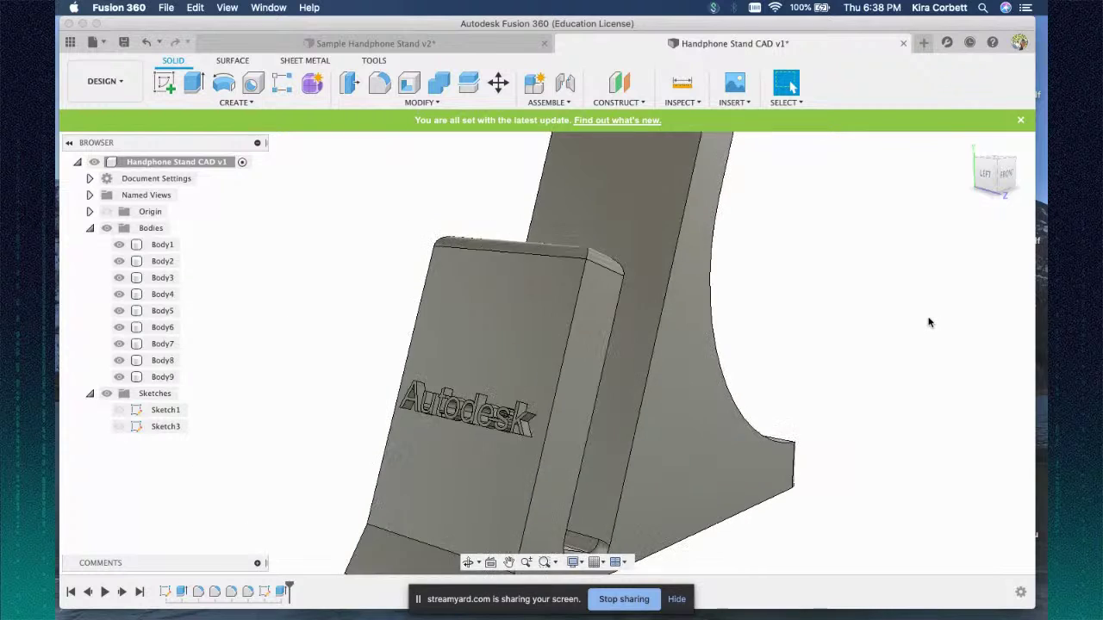
{"action": "left_click_drag", "start_coordinate": [987, 186], "coordinate": [791, 270]}
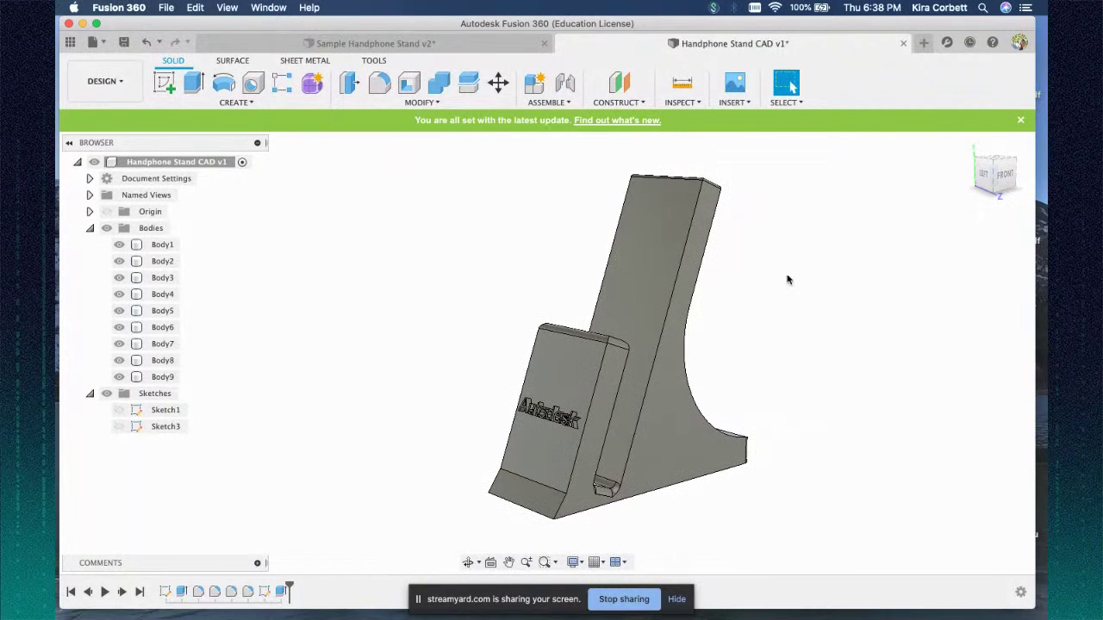
{"action": "mouse_move", "coordinate": [989, 183]}
{"action": "left_mouse_down"}
{"action": "mouse_move", "coordinate": [897, 191]}
{"action": "mouse_move", "coordinate": [985, 181]}
{"action": "left_mouse_up"}
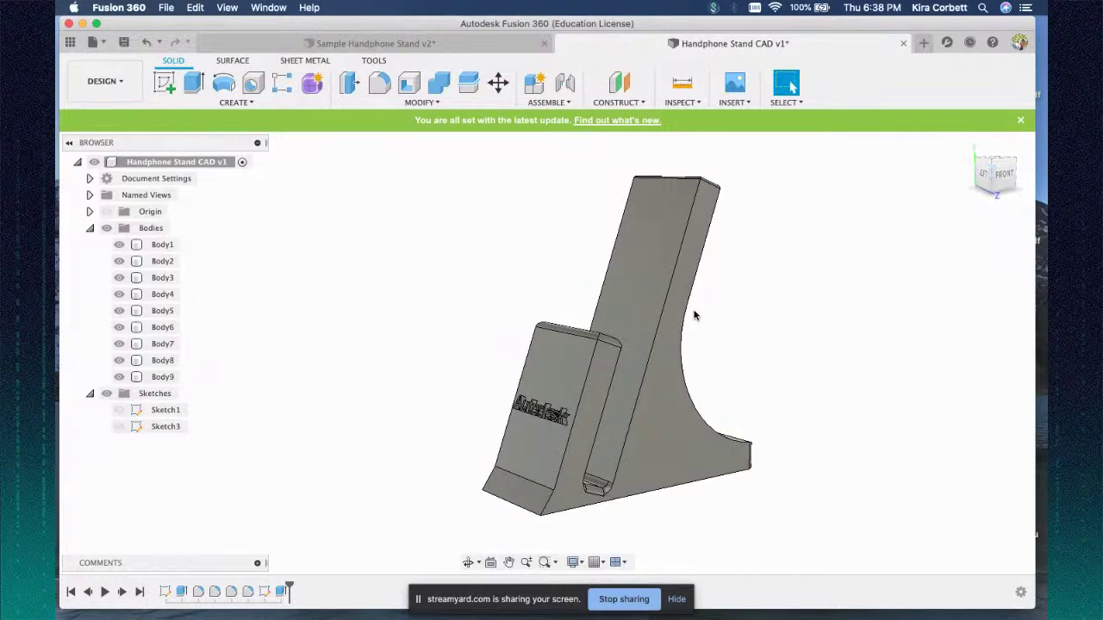
{"action": "left_click", "coordinate": [668, 351]}
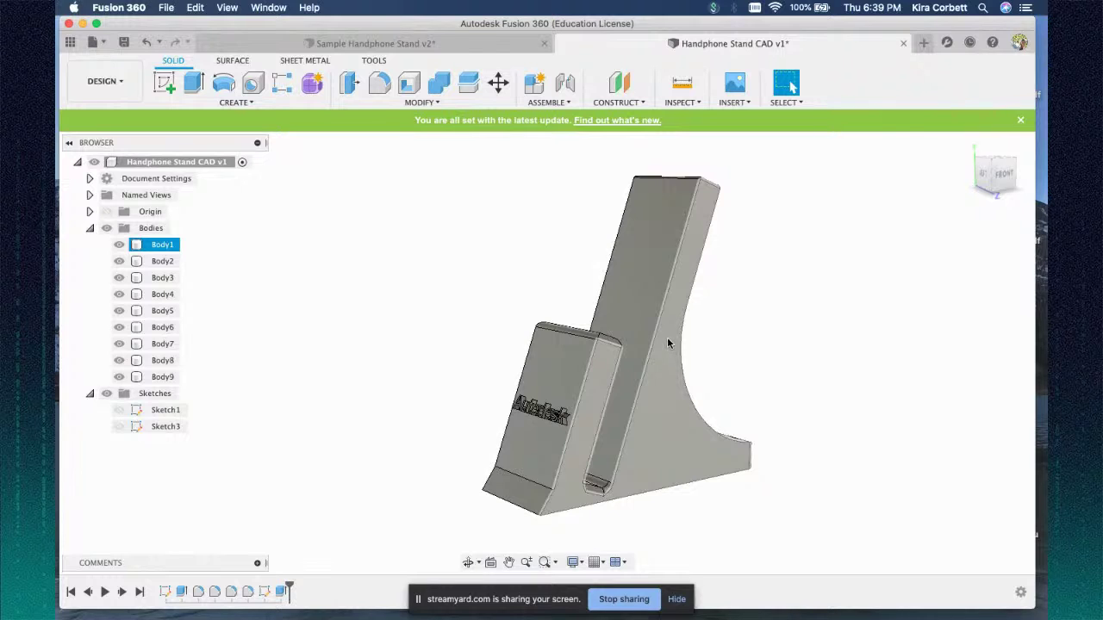
{"action": "left_click", "coordinate": [753, 392]}
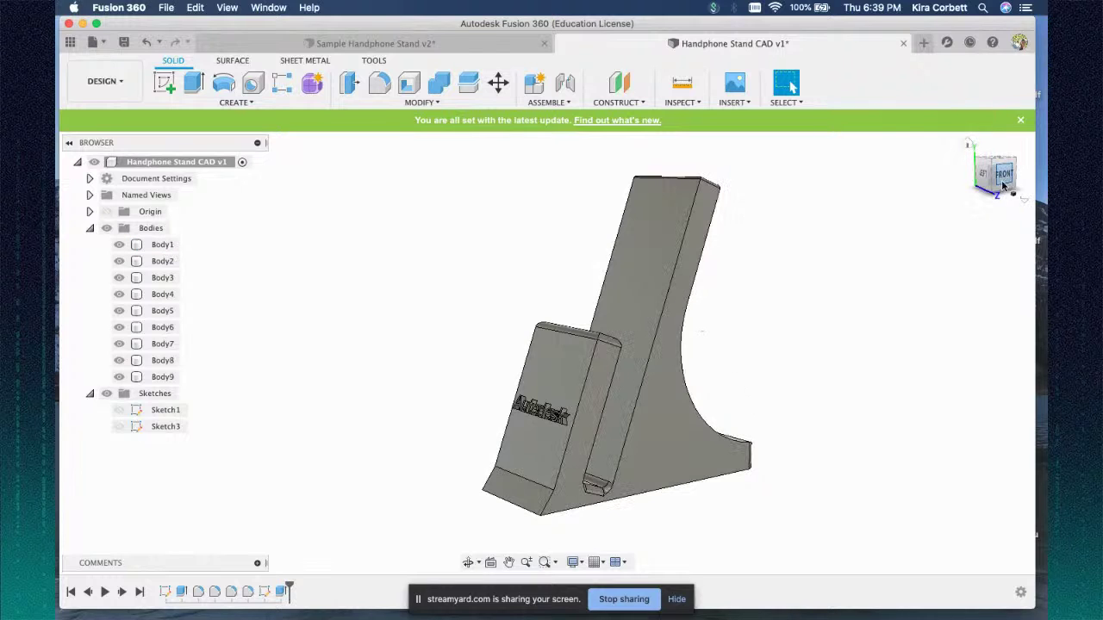
- Save the handphone stand design as a new version
{"action": "mouse_move", "coordinate": [997, 183]}
{"action": "left_mouse_down"}
{"action": "mouse_move", "coordinate": [939, 181]}
{"action": "mouse_move", "coordinate": [987, 189]}
{"action": "mouse_move", "coordinate": [987, 178]}
{"action": "left_mouse_up"}
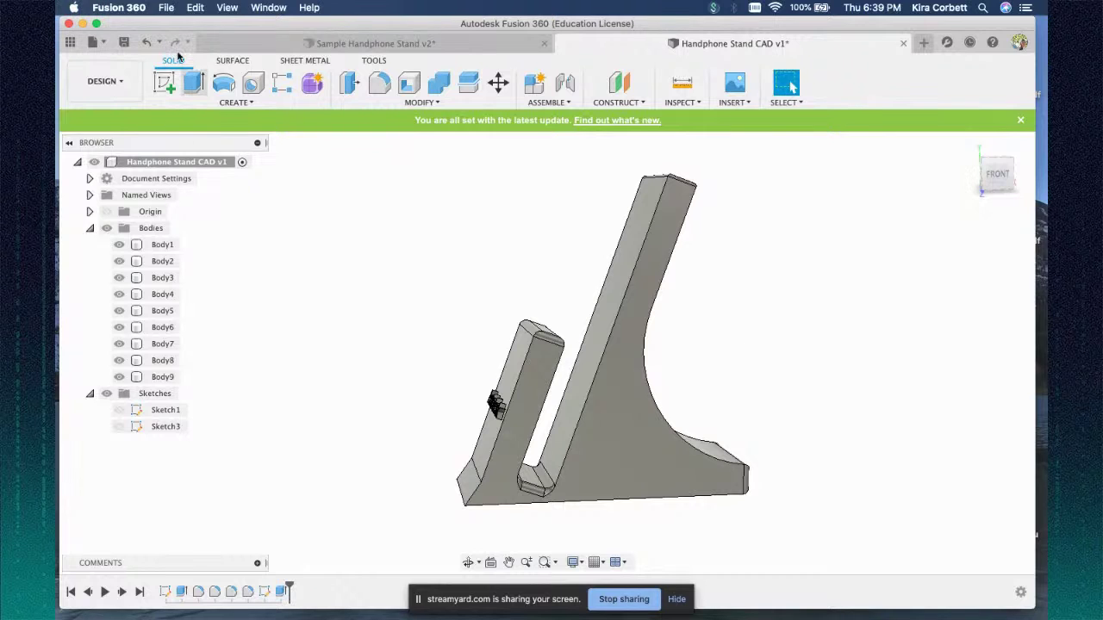
{"action": "left_click", "coordinate": [93, 42]}
{"action": "left_click", "coordinate": [112, 178]}
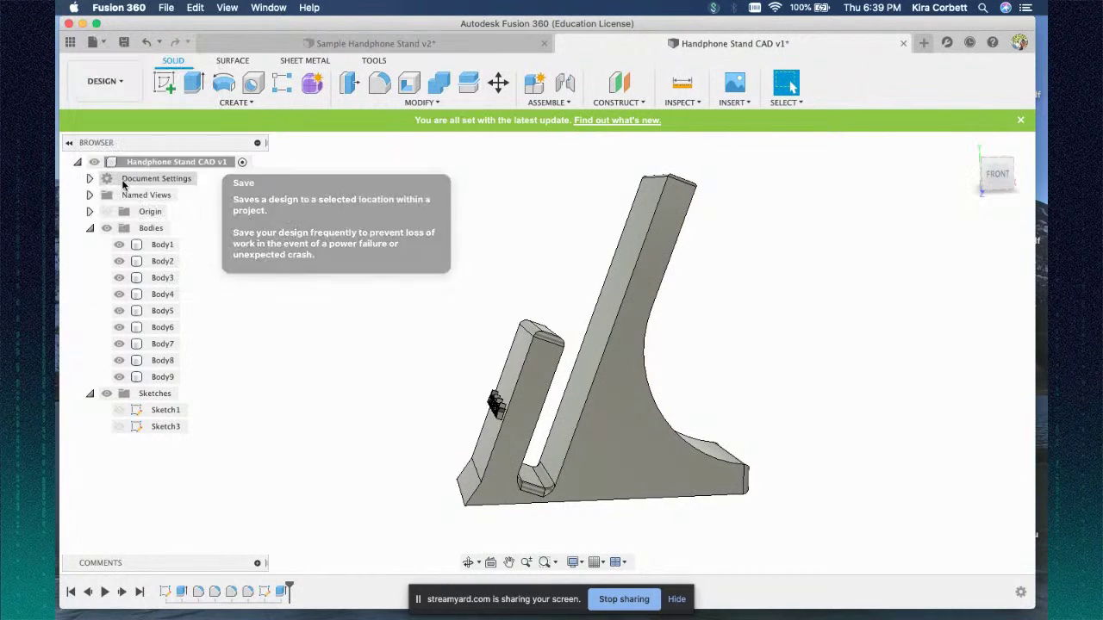
{"action": "left_click", "coordinate": [555, 326]}
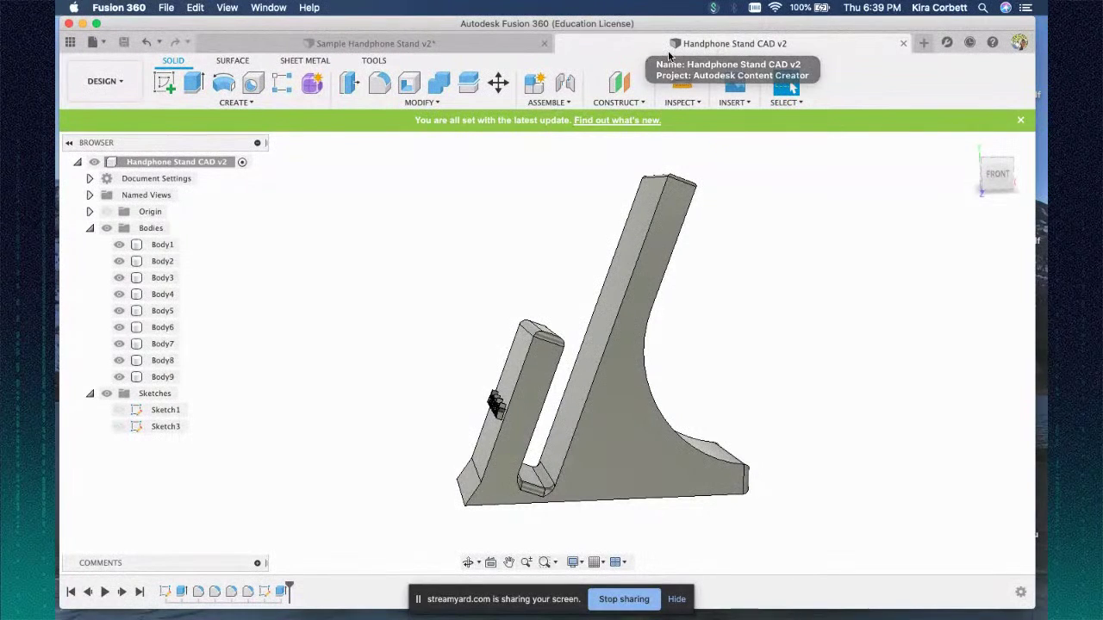
- Switch to the Render workspace and turn the stand so the lettered front of the short arm faces the viewer
{"action": "left_click", "coordinate": [120, 86]}
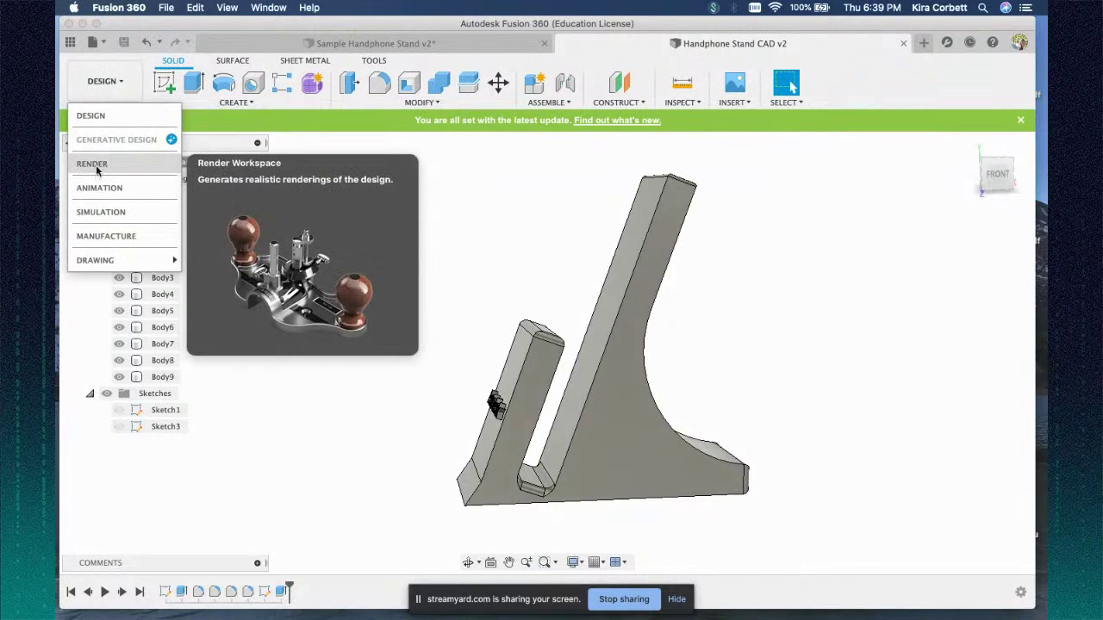
{"action": "left_click", "coordinate": [104, 86]}
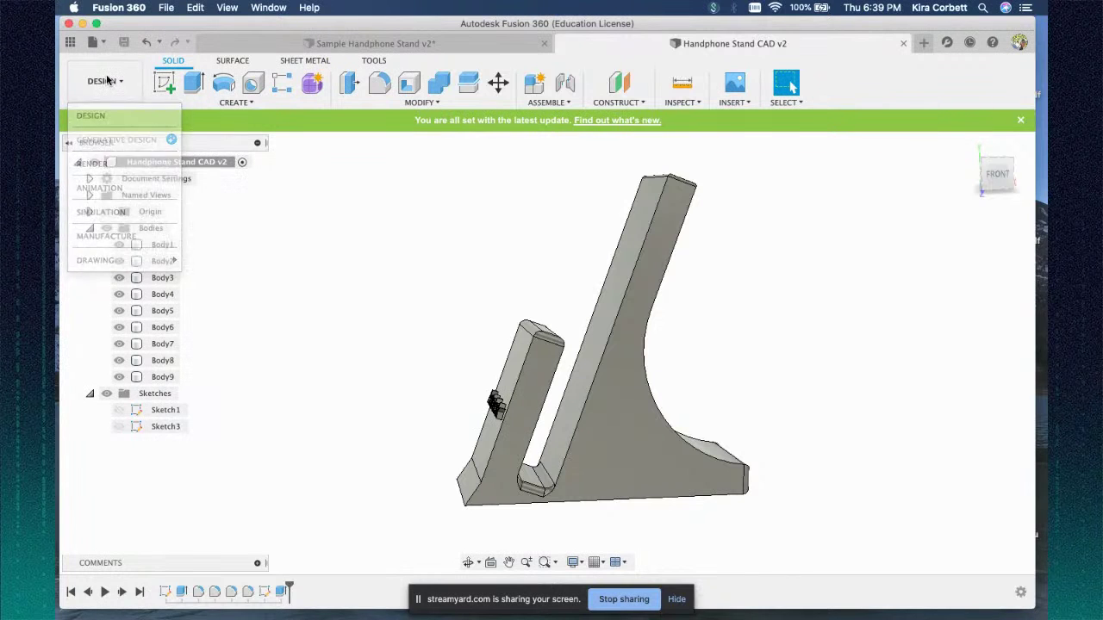
{"action": "left_click", "coordinate": [103, 91]}
{"action": "left_click", "coordinate": [92, 164]}
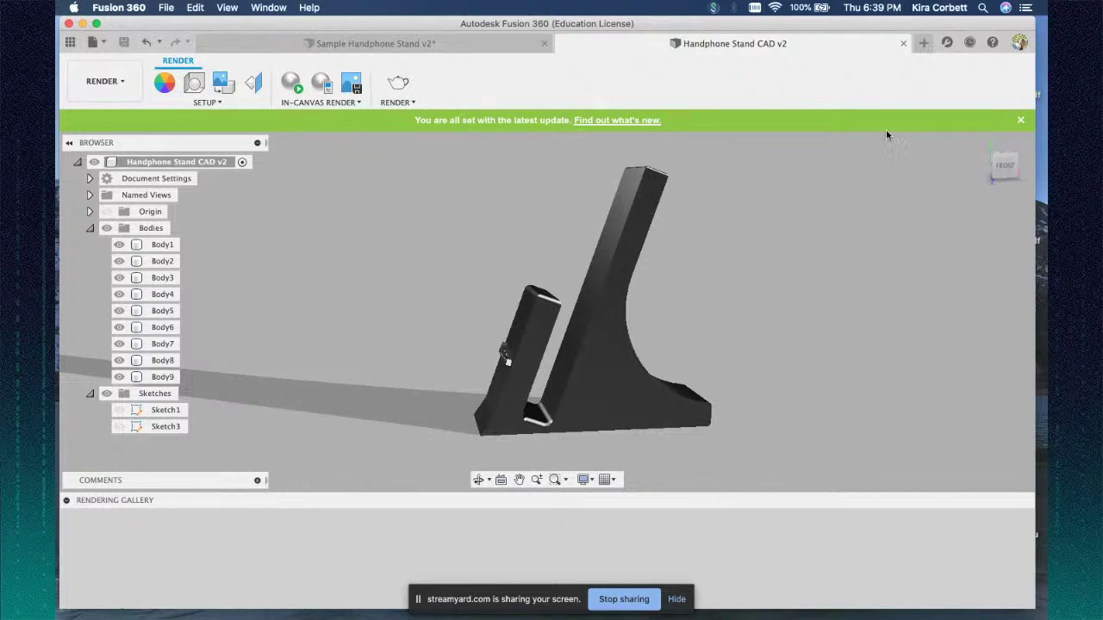
{"action": "mouse_move", "coordinate": [1013, 178]}
{"action": "left_mouse_down"}
{"action": "mouse_move", "coordinate": [1047, 176]}
{"action": "mouse_move", "coordinate": [947, 180]}
{"action": "mouse_move", "coordinate": [1003, 172]}
{"action": "mouse_move", "coordinate": [995, 181]}
{"action": "mouse_move", "coordinate": [999, 164]}
{"action": "mouse_move", "coordinate": [1029, 183]}
{"action": "mouse_move", "coordinate": [884, 136]}
{"action": "mouse_move", "coordinate": [854, 155]}
{"action": "mouse_move", "coordinate": [979, 144]}
{"action": "left_mouse_up"}
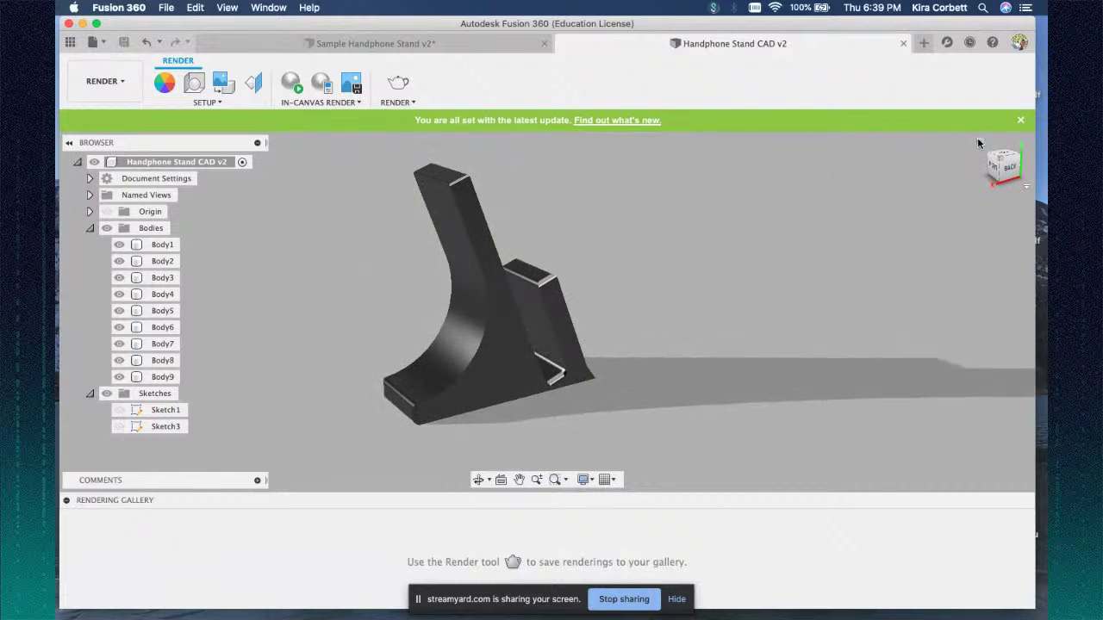
{"action": "left_click", "coordinate": [980, 143]}
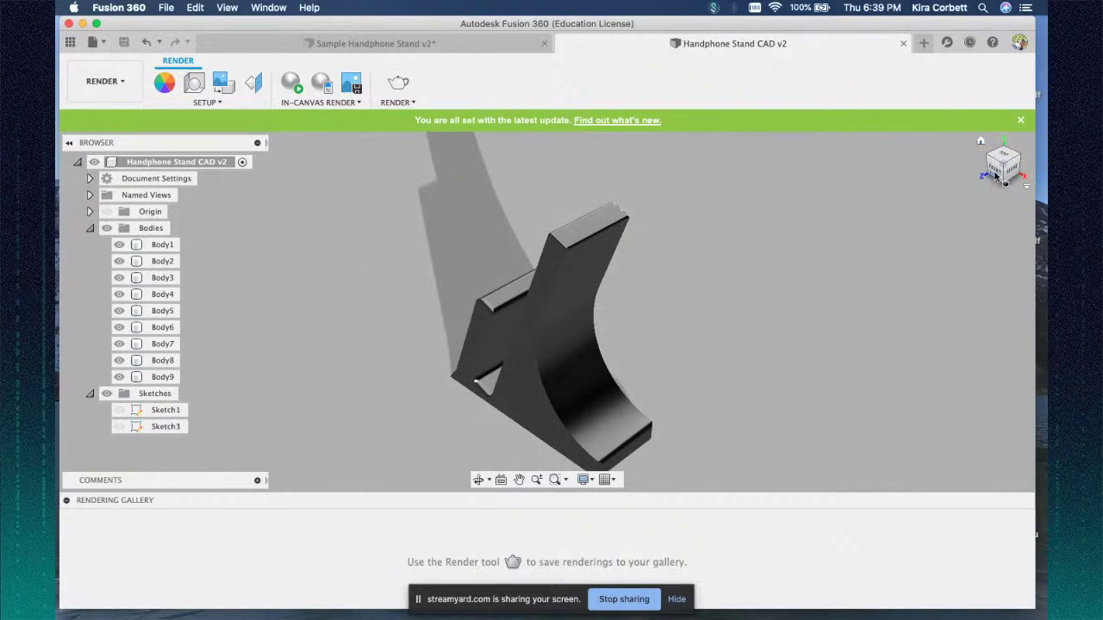
{"action": "left_click", "coordinate": [995, 175]}
{"action": "left_click_drag", "start_coordinate": [993, 170], "coordinate": [985, 184]}
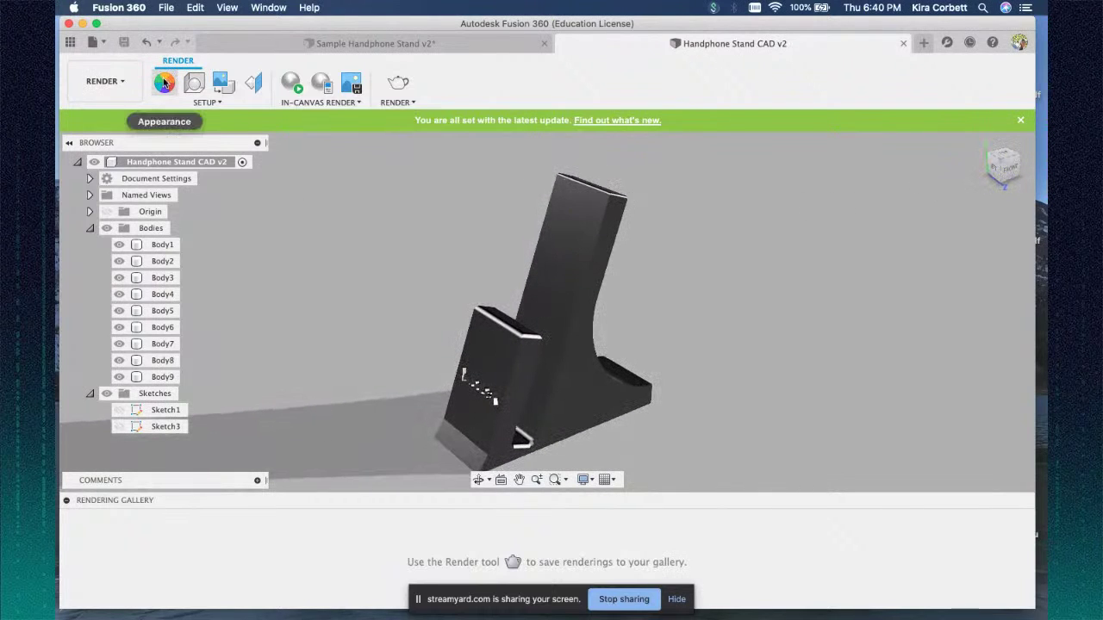
- Apply the Paint - Enamel Glossy (Blue) appearance from the glossy paint library to the whole stand body
{"action": "left_click", "coordinate": [541, 244]}
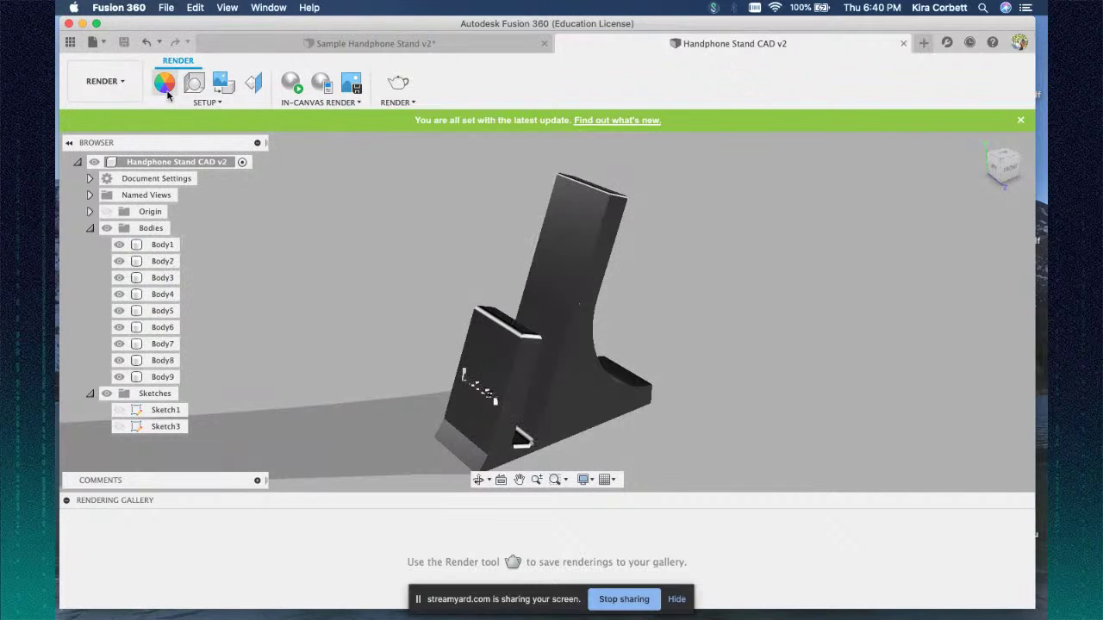
{"action": "left_click", "coordinate": [162, 84]}
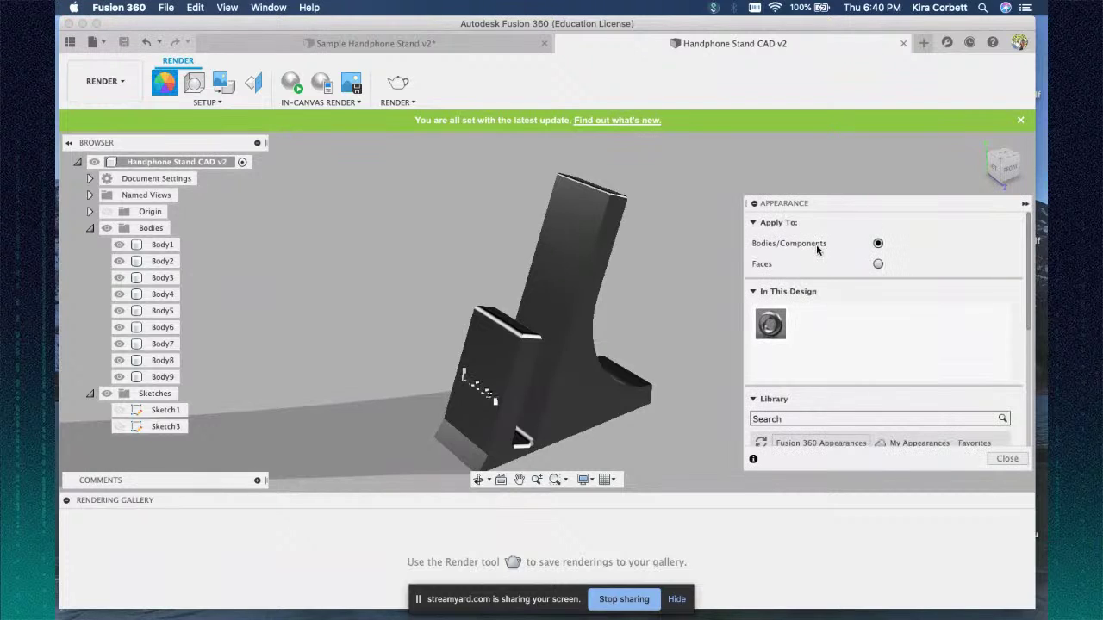
{"action": "scroll", "coordinate": [893, 324], "scroll_direction": "down", "scroll_amount": 10}
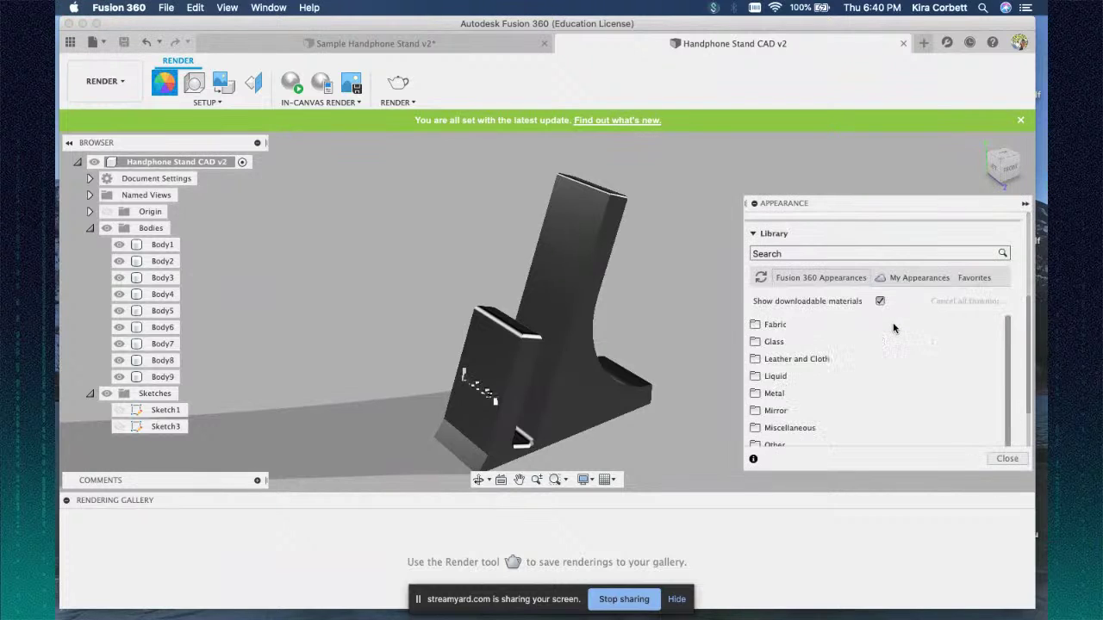
{"action": "scroll", "coordinate": [894, 329], "scroll_direction": "down", "scroll_amount": 1}
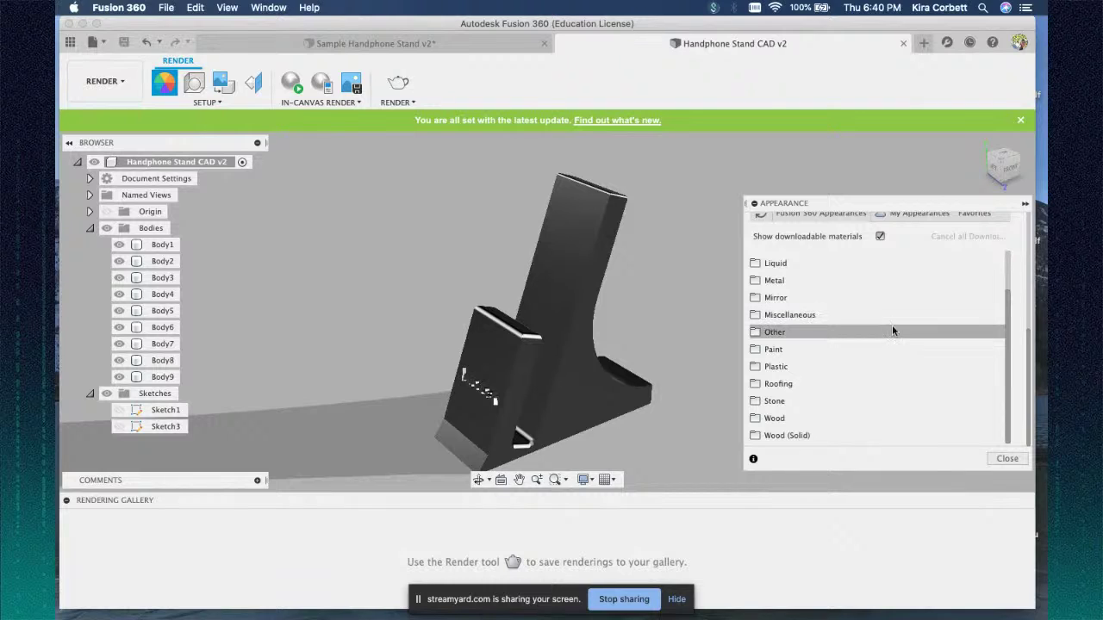
{"action": "left_click", "coordinate": [756, 349]}
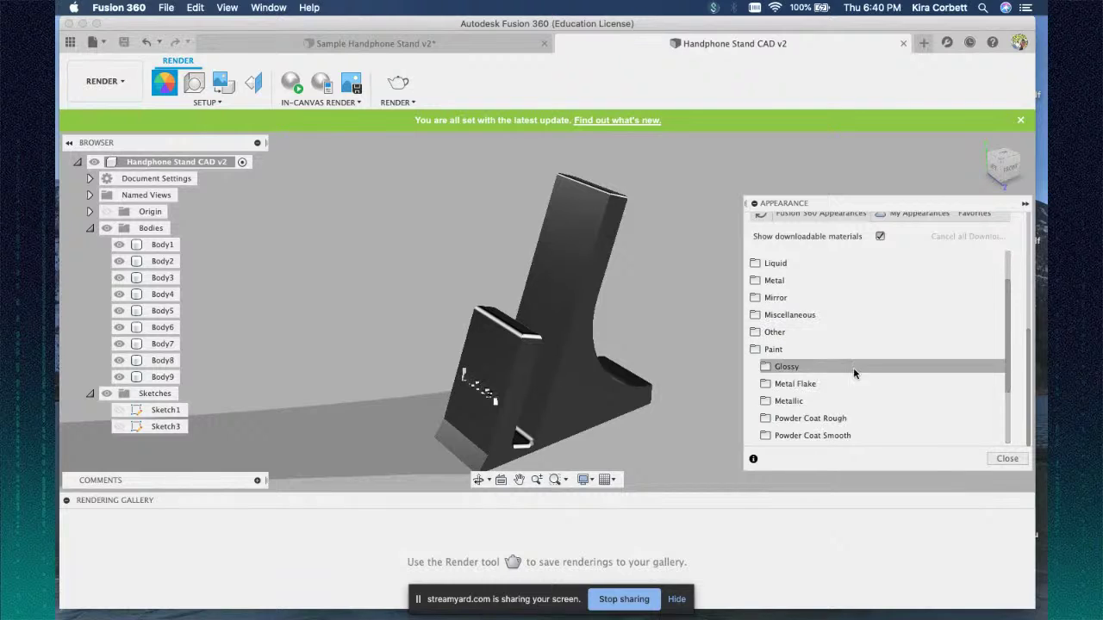
{"action": "scroll", "coordinate": [821, 357], "scroll_direction": "down", "scroll_amount": 2}
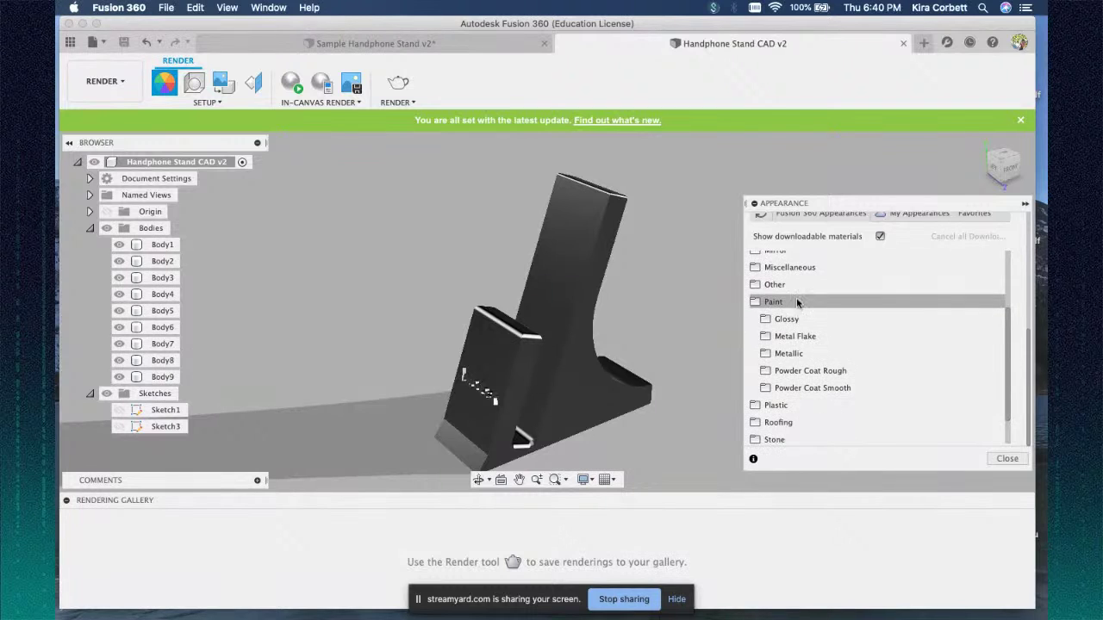
{"action": "scroll", "coordinate": [797, 301], "scroll_direction": "up", "scroll_amount": 2}
{"action": "scroll", "coordinate": [797, 366], "scroll_direction": "down", "scroll_amount": 3}
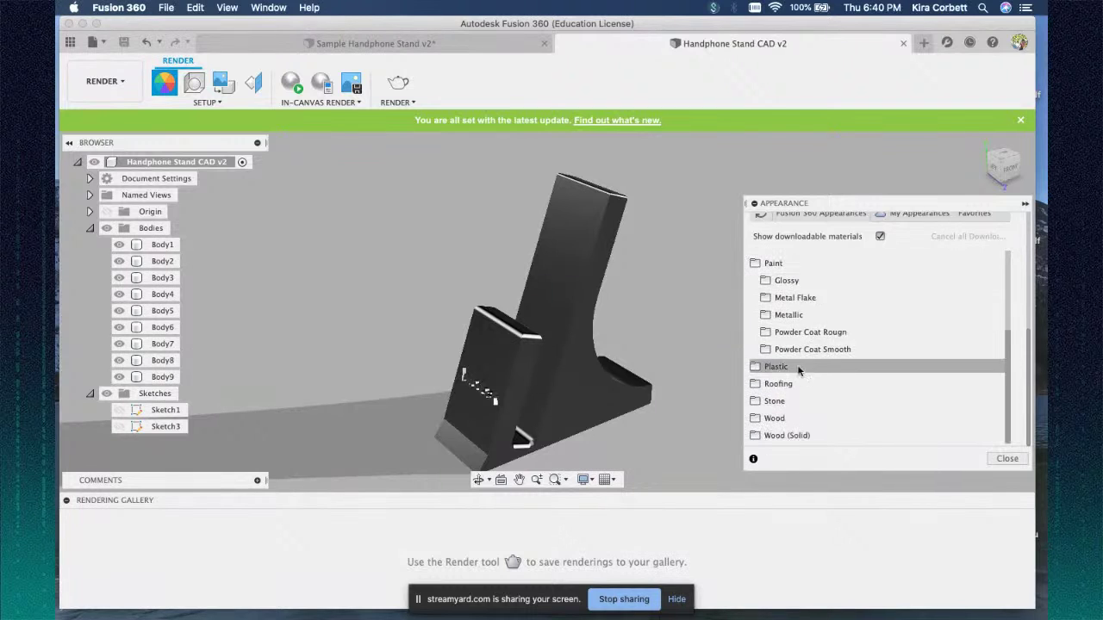
{"action": "left_click", "coordinate": [789, 284]}
{"action": "scroll", "coordinate": [809, 349], "scroll_direction": "down", "scroll_amount": 2}
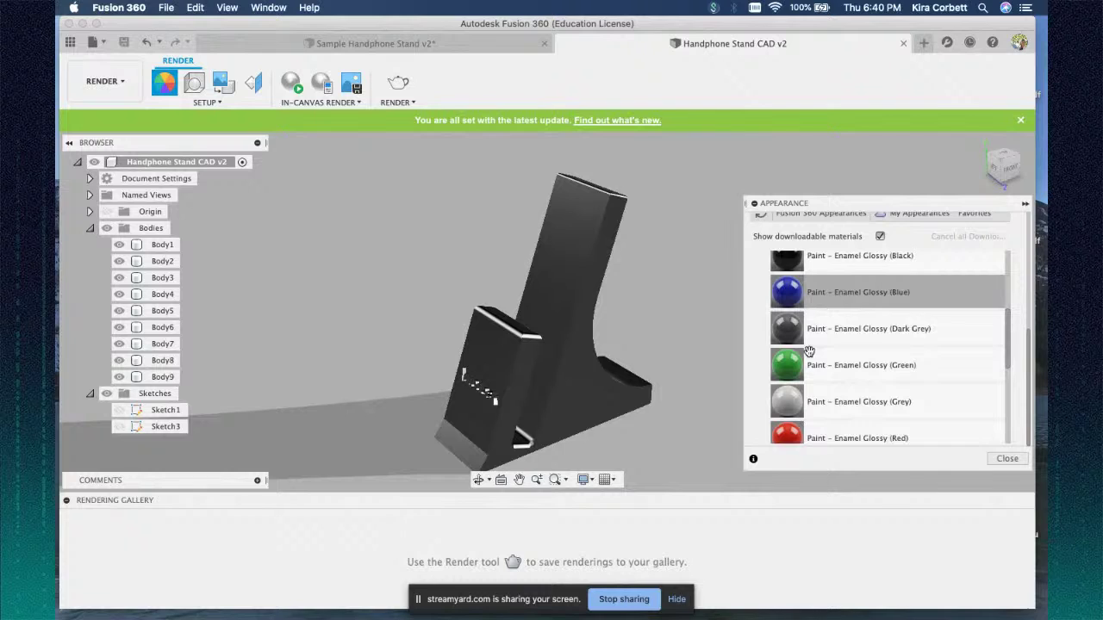
{"action": "left_click_drag", "start_coordinate": [783, 293], "coordinate": [556, 247]}
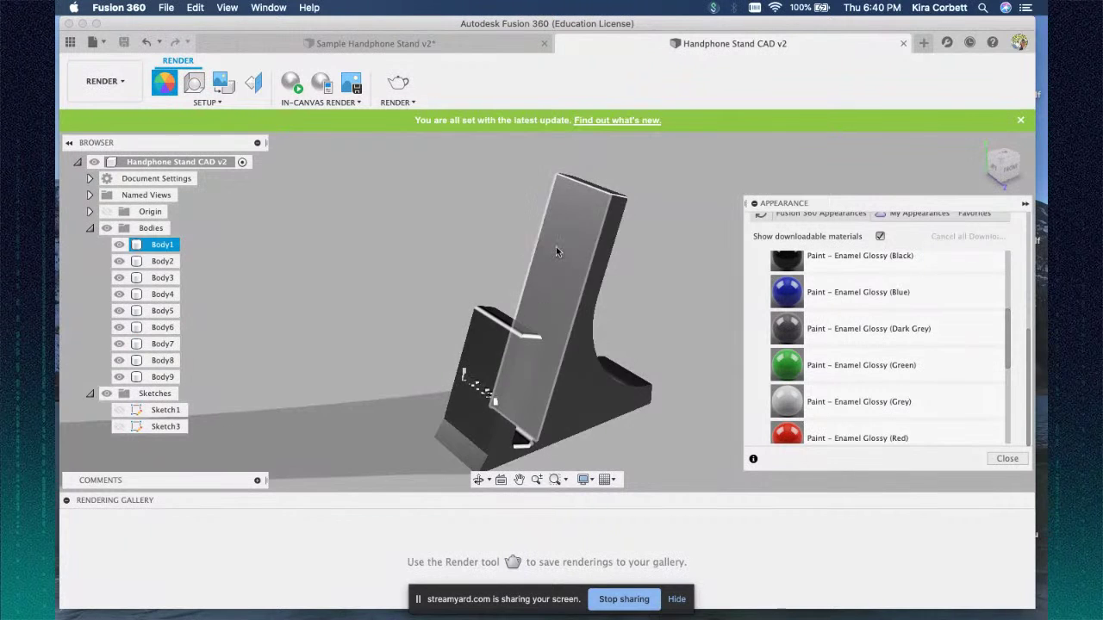
{"action": "left_click_drag", "start_coordinate": [795, 299], "coordinate": [549, 320]}
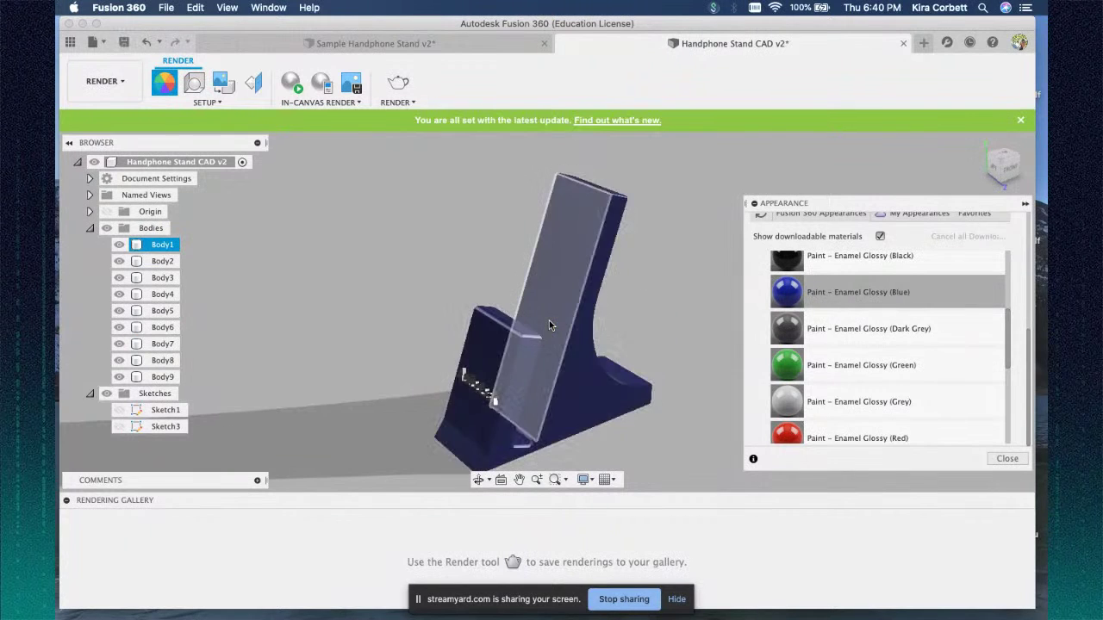
- Select the letter bodies Body2 to Body9 and apply the Paint - Enamel Glossy (Red) appearance to them
{"action": "left_click", "coordinate": [163, 262]}
{"action": "left_click", "coordinate": [162, 278], "text": "shift"}
{"action": "left_click", "coordinate": [162, 294], "text": "shift"}
{"action": "left_click", "coordinate": [162, 310], "text": "shift"}
{"action": "left_click", "coordinate": [162, 328], "text": "shift"}
{"action": "left_click", "coordinate": [162, 343], "text": "shift"}
{"action": "left_click", "coordinate": [162, 360], "text": "shift"}
{"action": "left_click", "coordinate": [162, 377], "text": "shift"}
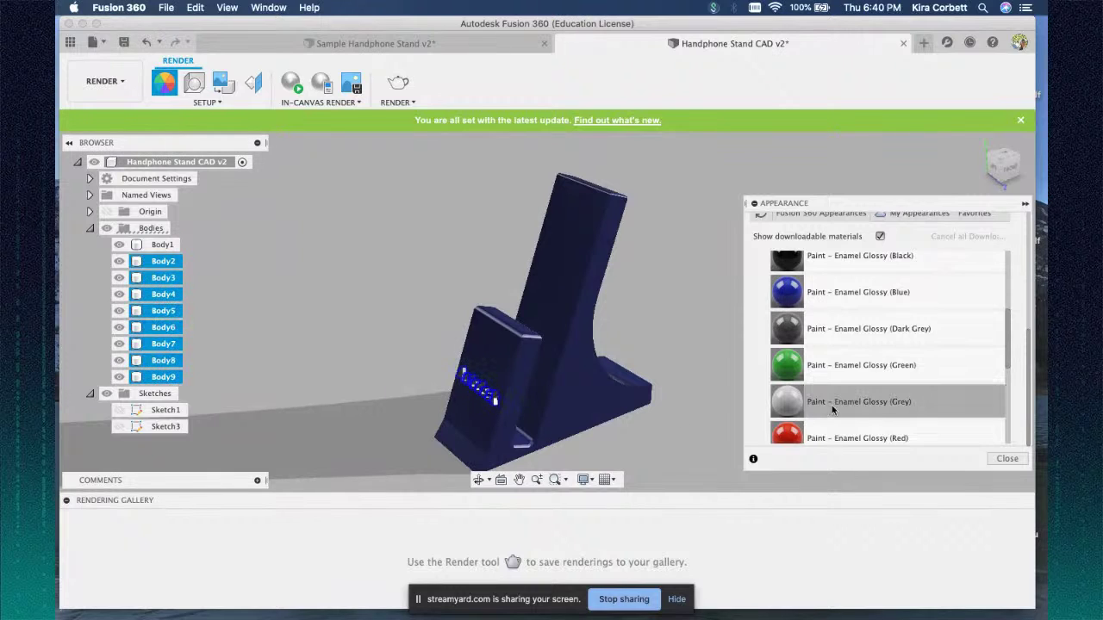
{"action": "mouse_move", "coordinate": [853, 440]}
{"action": "left_mouse_down"}
{"action": "mouse_move", "coordinate": [492, 371]}
{"action": "mouse_move", "coordinate": [488, 387]}
{"action": "left_mouse_up"}
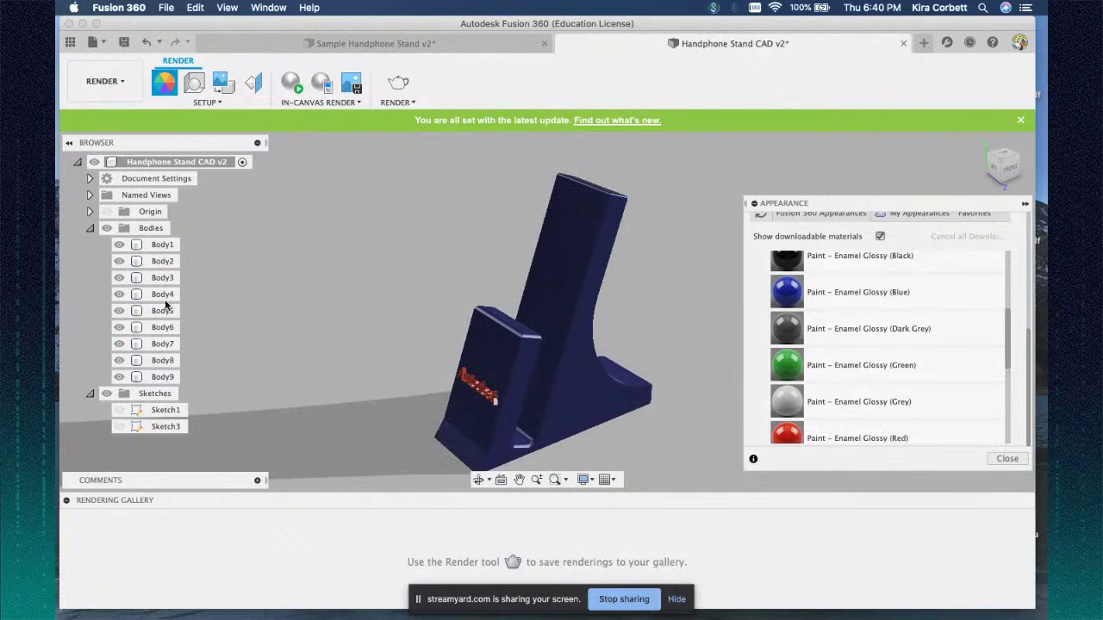
- Apply Paint - Enamel Glossy (Green) to the long arm's front face, check the stand from several sides, and finish the appearance settings
{"action": "scroll", "coordinate": [587, 276], "scroll_direction": "up", "scroll_amount": 6}
{"action": "middle_click_drag", "start_coordinate": [719, 307], "coordinate": [743, 482]}
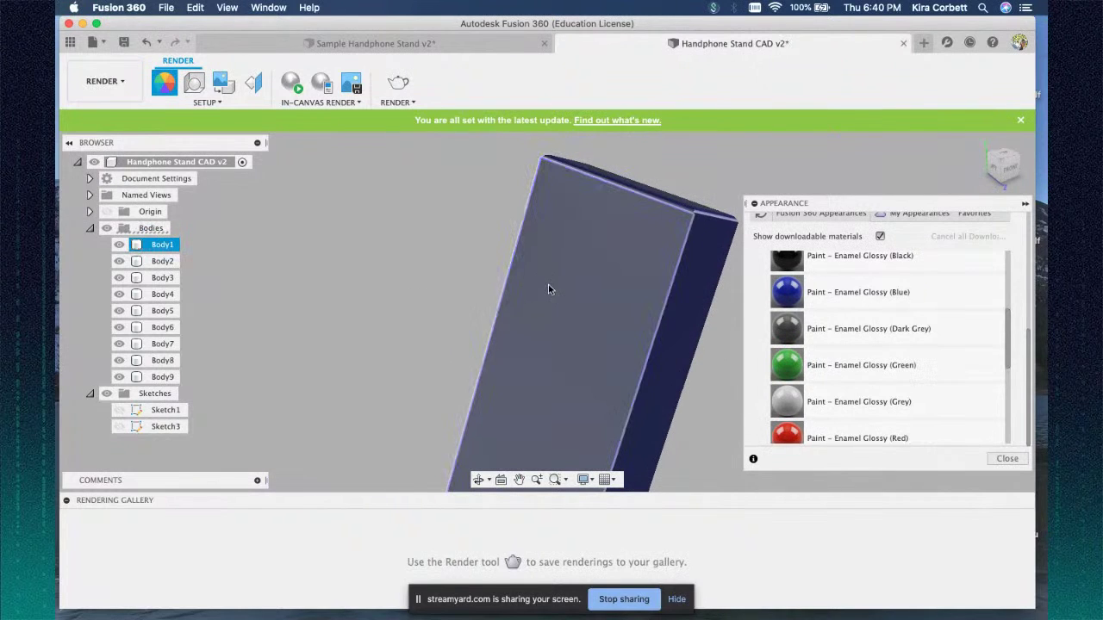
{"action": "left_click_drag", "start_coordinate": [786, 364], "coordinate": [579, 320]}
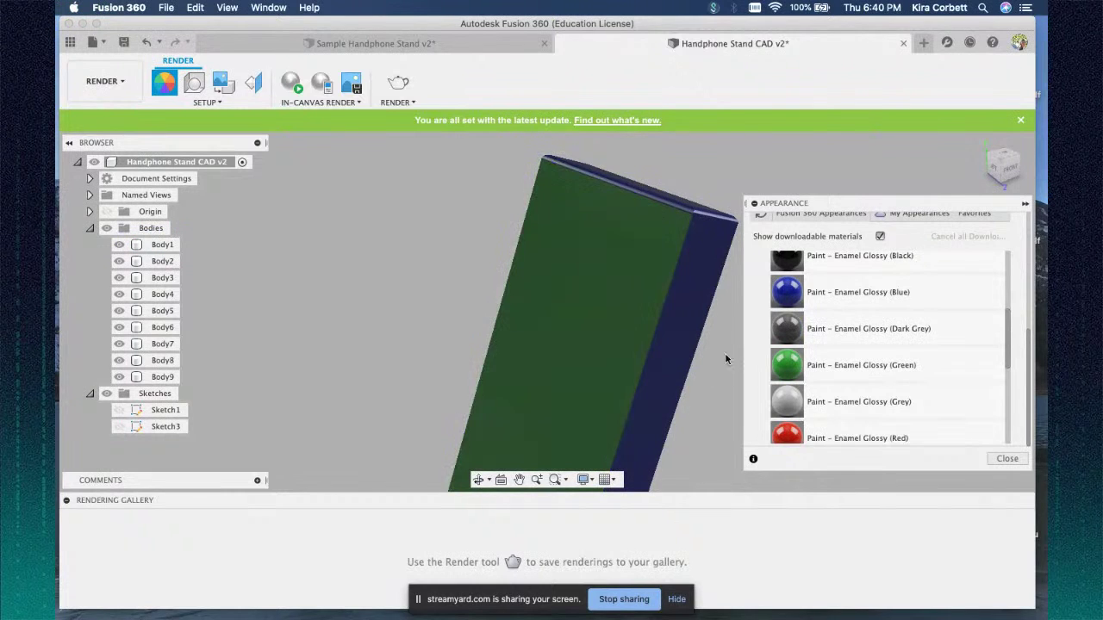
{"action": "scroll", "coordinate": [700, 346], "scroll_direction": "down", "scroll_amount": 3}
{"action": "mouse_move", "coordinate": [701, 346]}
{"action": "middle_mouse_down", "text": "shift"}
{"action": "mouse_move", "coordinate": [695, 258]}
{"action": "mouse_move", "coordinate": [646, 128]}
{"action": "mouse_move", "coordinate": [665, 180]}
{"action": "middle_mouse_up", "text": "shift"}
{"action": "left_click_drag", "start_coordinate": [991, 171], "coordinate": [1004, 168]}
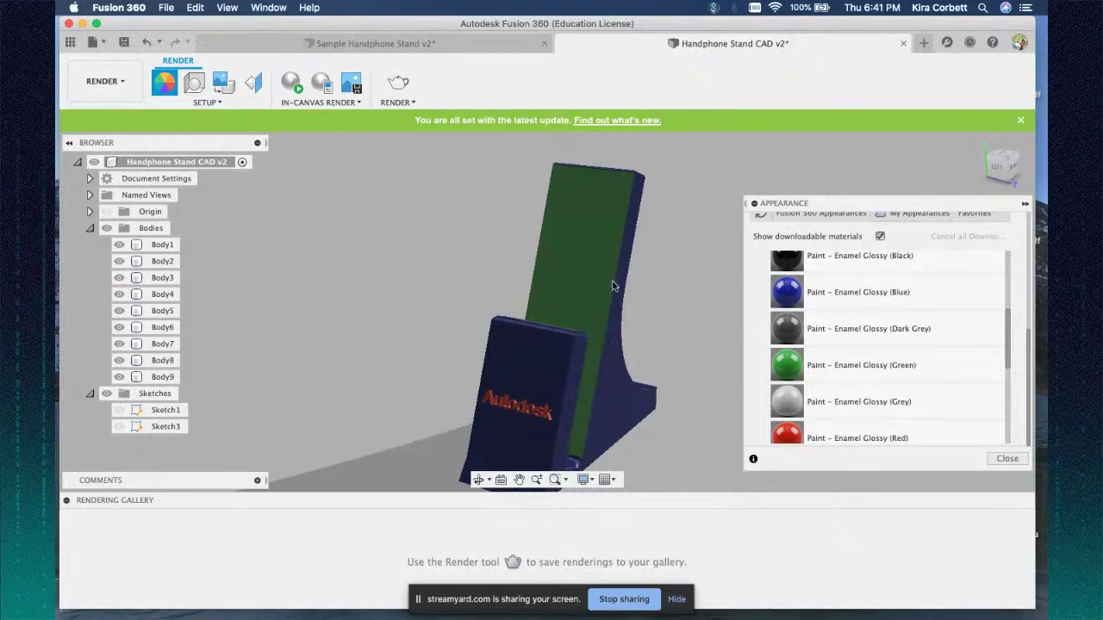
{"action": "left_click_drag", "start_coordinate": [1003, 168], "coordinate": [996, 168]}
{"action": "middle_click_drag", "start_coordinate": [545, 300], "coordinate": [579, 232], "text": "shift"}
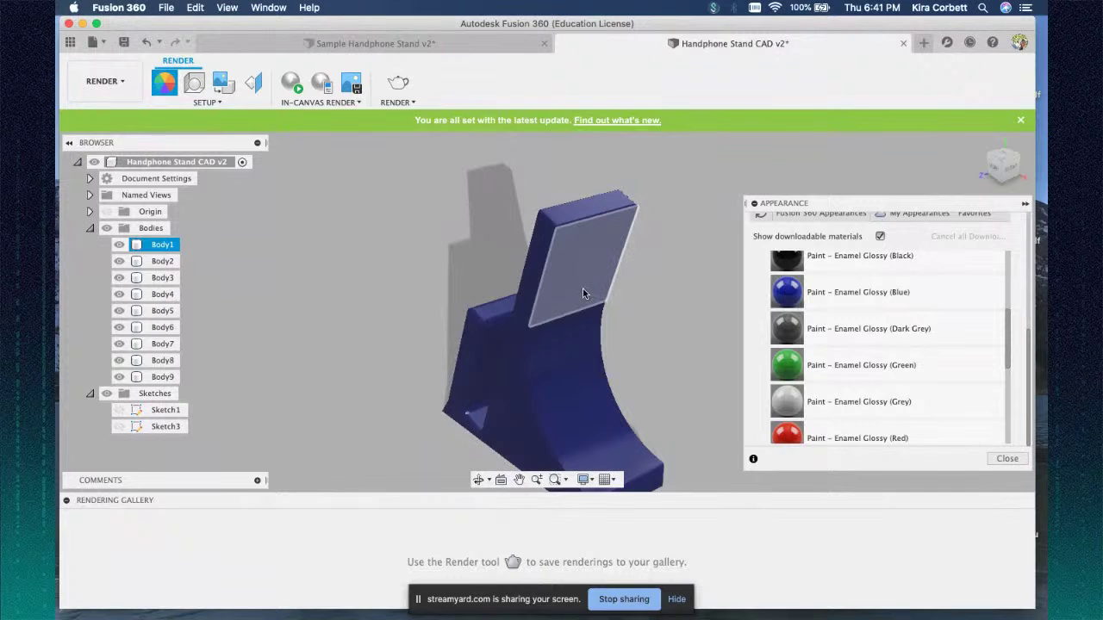
{"action": "left_click_drag", "start_coordinate": [985, 156], "coordinate": [1025, 168]}
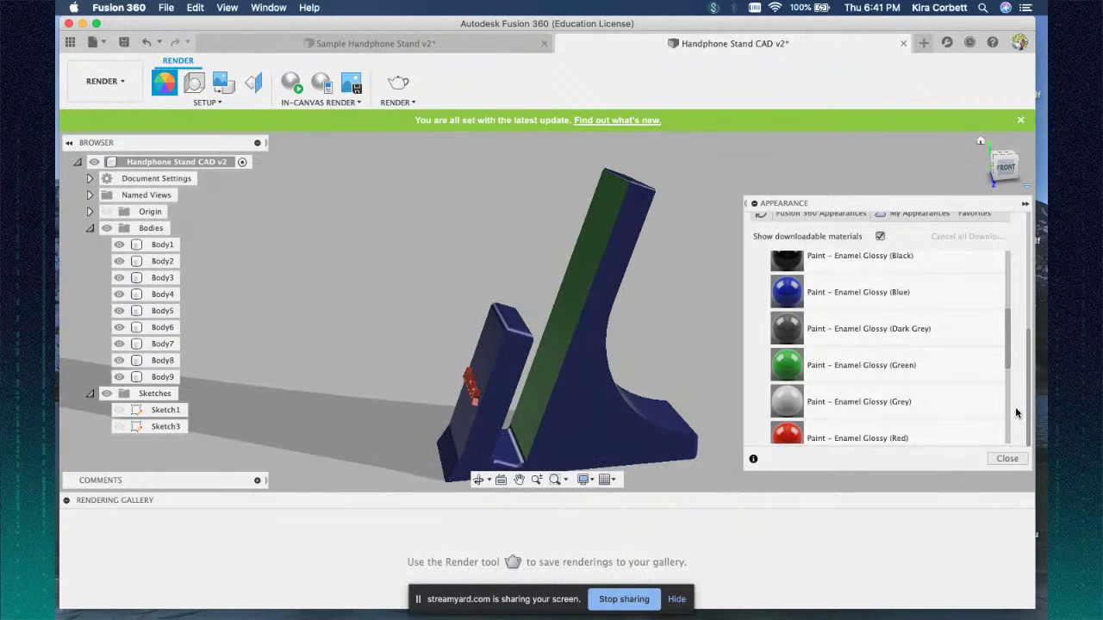
{"action": "left_click", "coordinate": [1007, 458]}
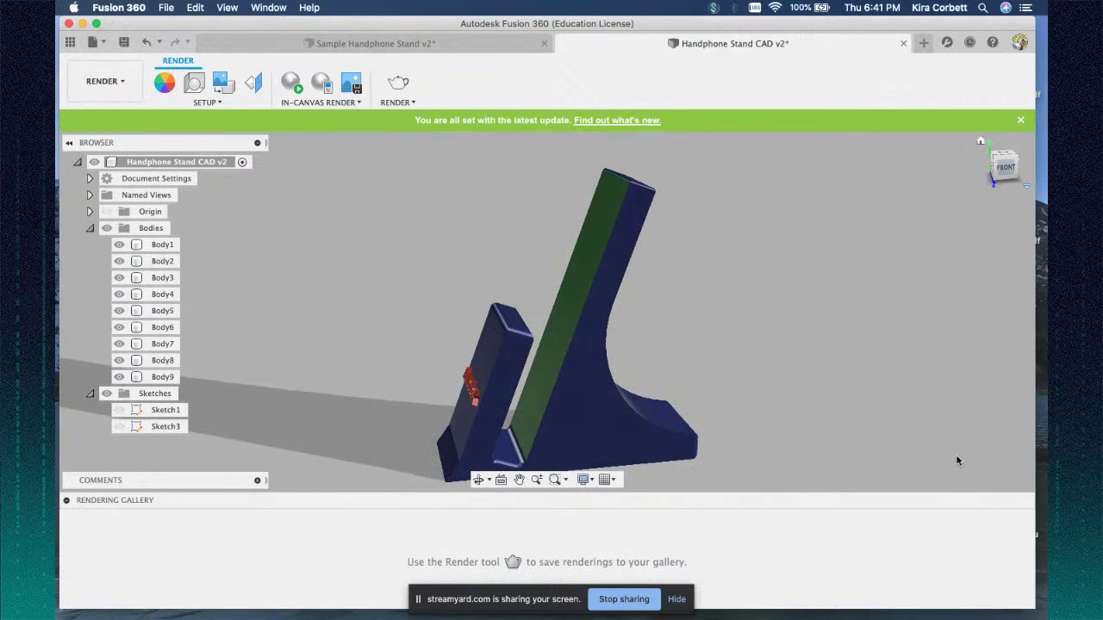
- Set the scene's environment to Photobooth from the environment library in the scene settings
{"action": "left_click", "coordinate": [194, 86]}
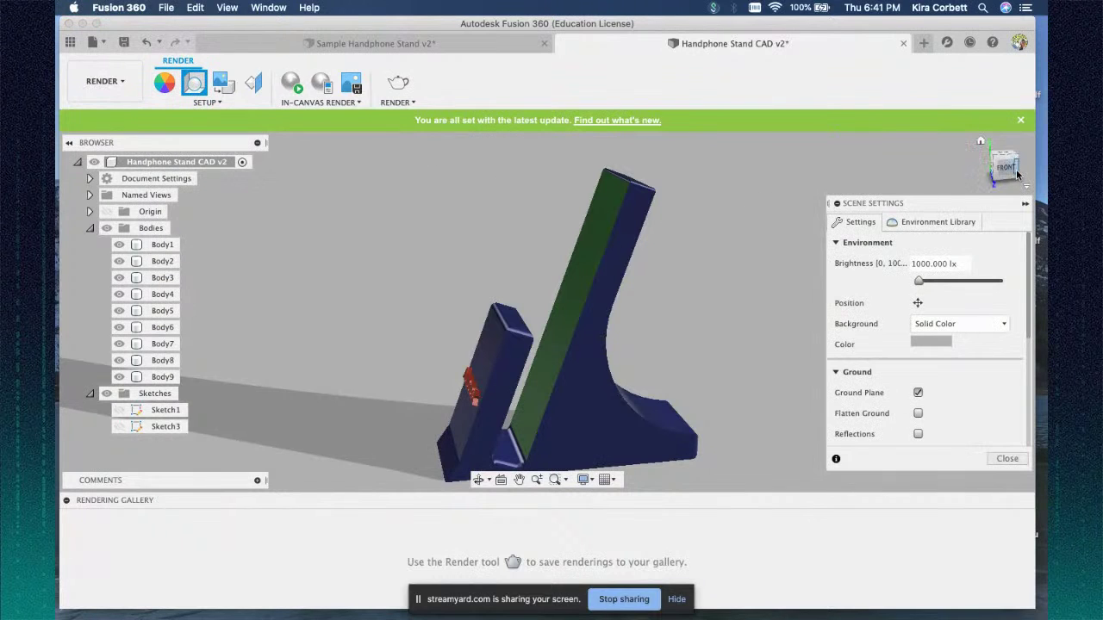
{"action": "left_click_drag", "start_coordinate": [1004, 167], "coordinate": [1022, 169]}
{"action": "left_click", "coordinate": [930, 222]}
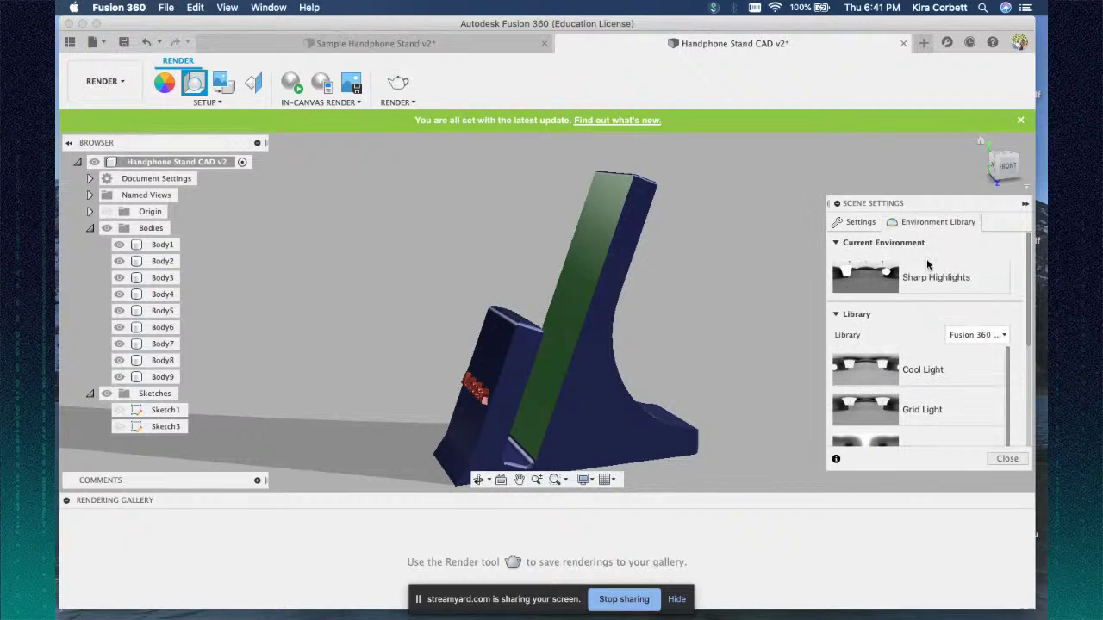
{"action": "left_click", "coordinate": [861, 226]}
{"action": "left_click", "coordinate": [931, 223]}
{"action": "left_click_drag", "start_coordinate": [910, 369], "coordinate": [742, 309]}
{"action": "scroll", "coordinate": [909, 385], "scroll_direction": "down", "scroll_amount": 3}
{"action": "scroll", "coordinate": [909, 390], "scroll_direction": "up", "scroll_amount": 1}
{"action": "left_click_drag", "start_coordinate": [908, 389], "coordinate": [677, 309]}
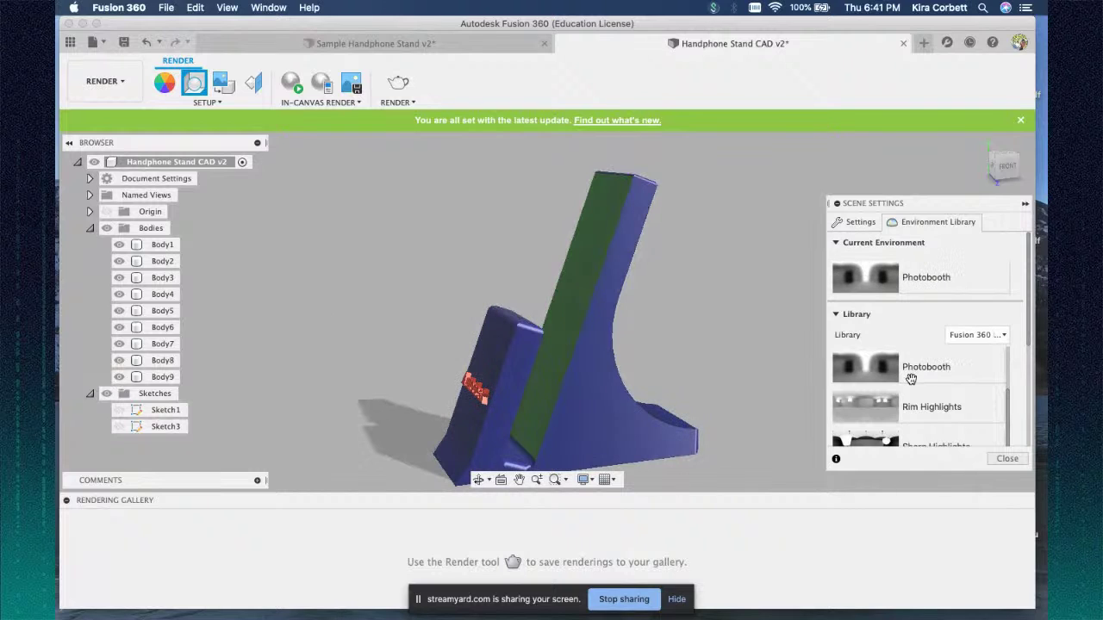
- Browse the remaining library environments and look through the Desktop files for a custom environment without attaching one
{"action": "scroll", "coordinate": [907, 382], "scroll_direction": "up", "scroll_amount": 2}
{"action": "scroll", "coordinate": [908, 383], "scroll_direction": "down", "scroll_amount": 6}
{"action": "scroll", "coordinate": [907, 383], "scroll_direction": "down", "scroll_amount": 3}
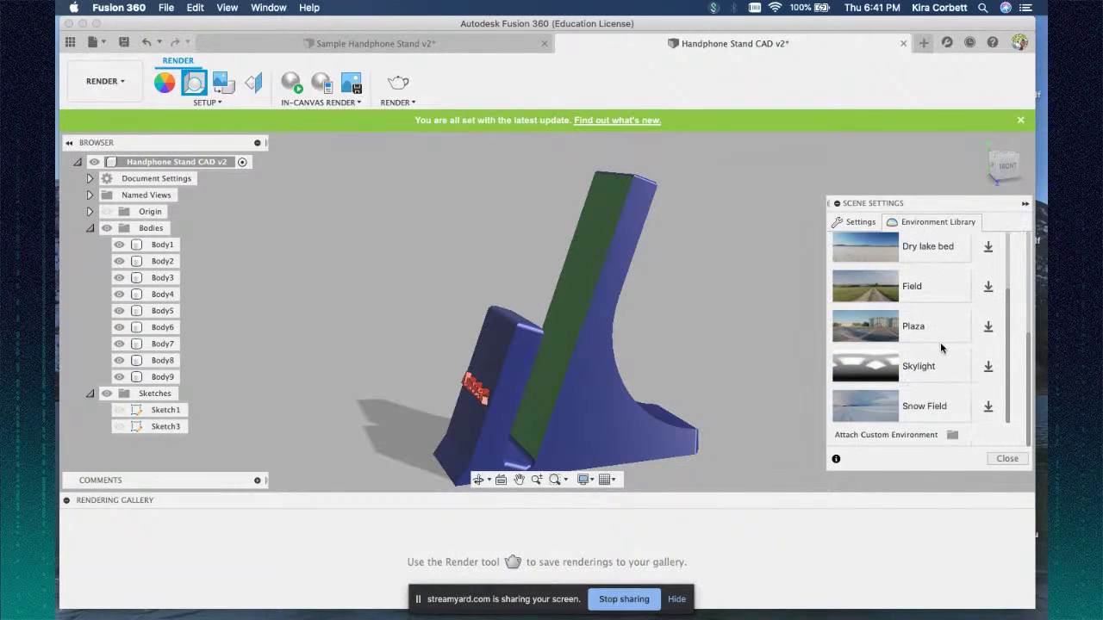
{"action": "left_click", "coordinate": [952, 436]}
{"action": "left_click", "coordinate": [944, 437]}
{"action": "scroll", "coordinate": [480, 252], "scroll_direction": "down", "scroll_amount": 5}
{"action": "scroll", "coordinate": [480, 259], "scroll_direction": "up", "scroll_amount": 5}
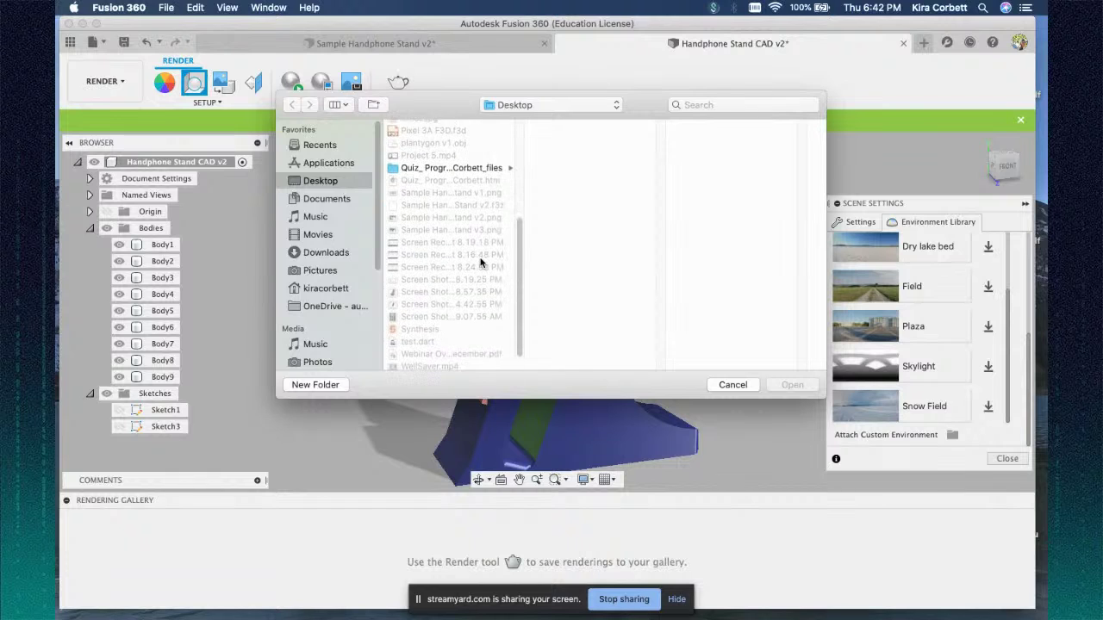
{"action": "left_click", "coordinate": [745, 389]}
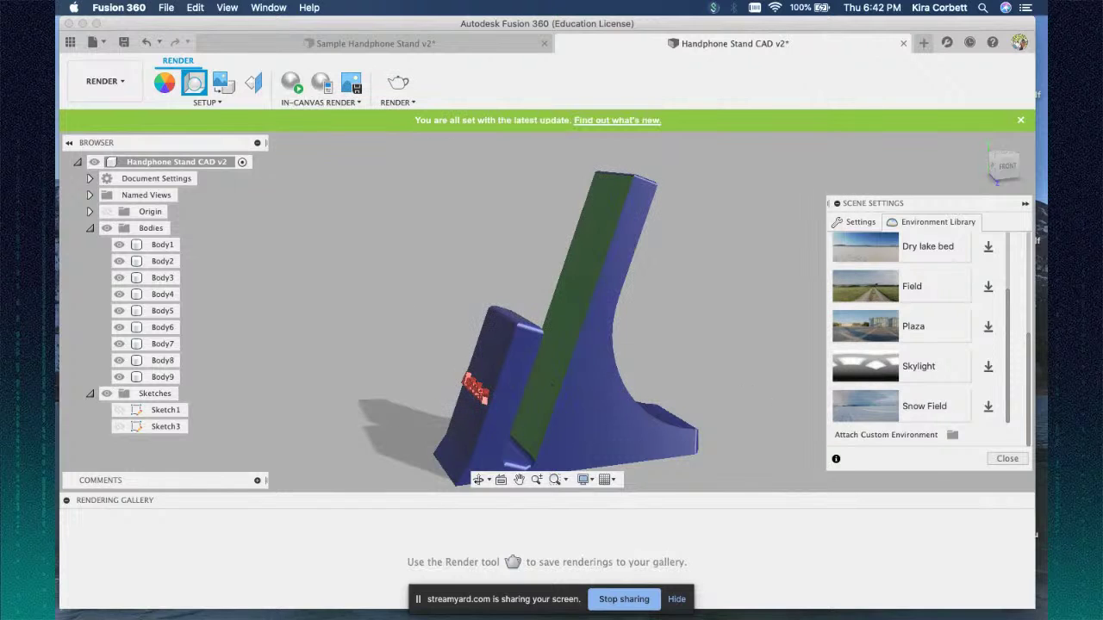
{"action": "key", "text": "super+Tab"}
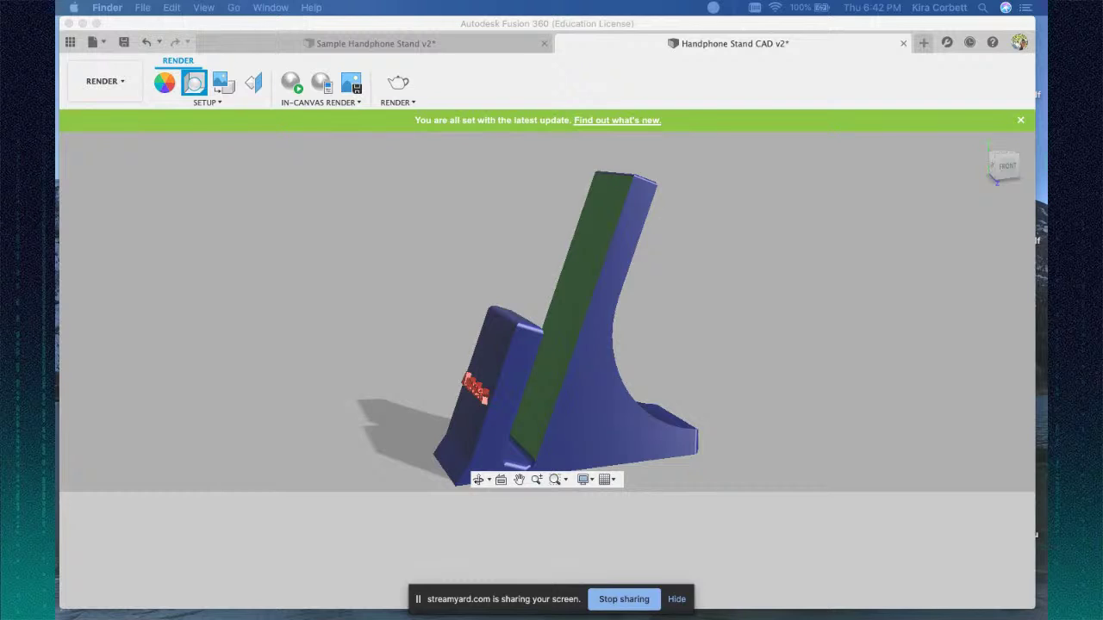
{"action": "left_click", "coordinate": [683, 272]}
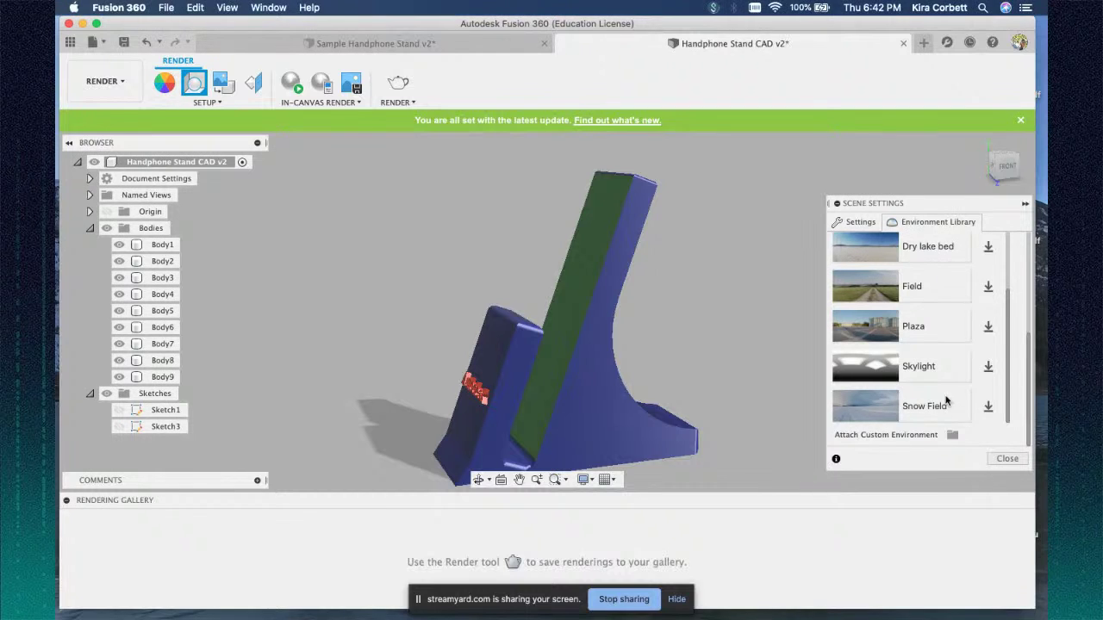
- Preview the HDR files on the Desktop and attach veranda_1k.hdr as the scene's custom environment
{"action": "left_click", "coordinate": [952, 435]}
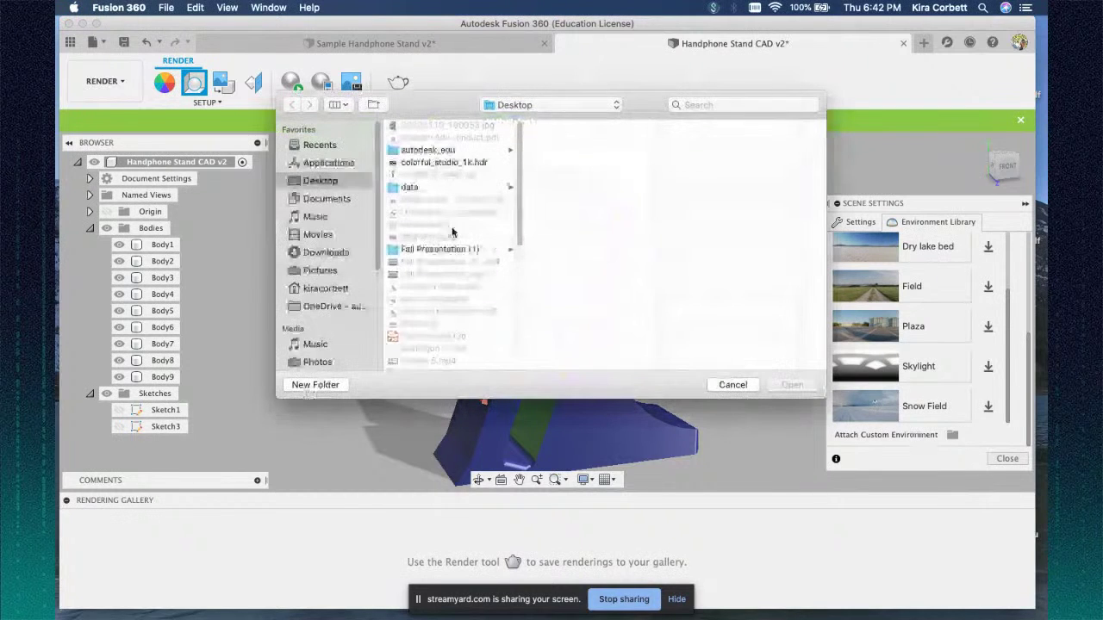
{"action": "left_click", "coordinate": [460, 163]}
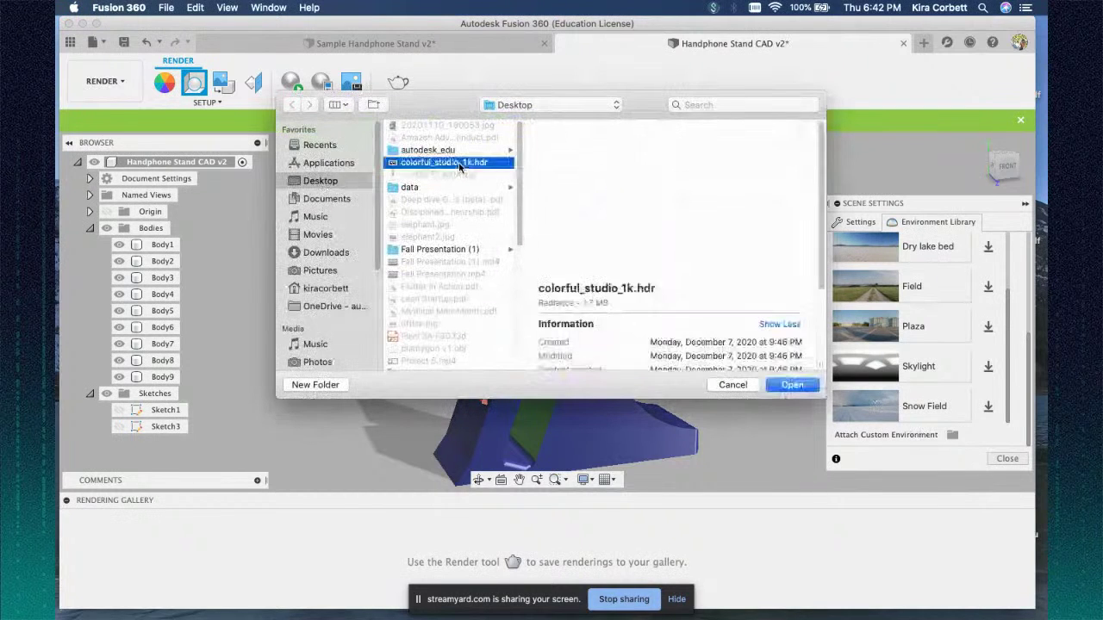
{"action": "scroll", "coordinate": [447, 276], "scroll_direction": "down", "scroll_amount": 5}
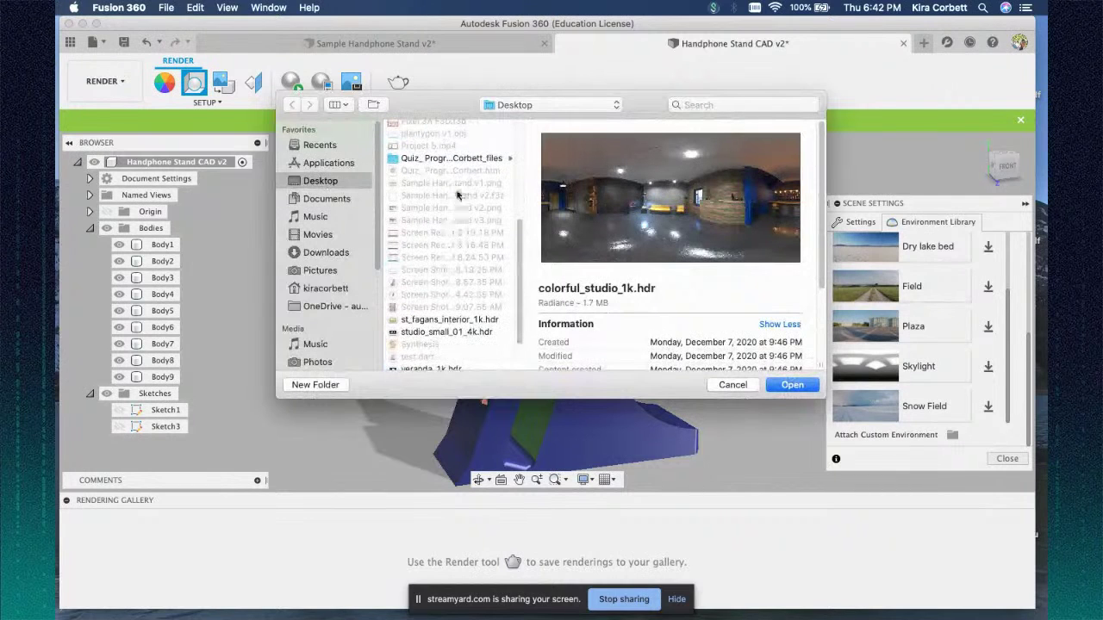
{"action": "left_click", "coordinate": [449, 320]}
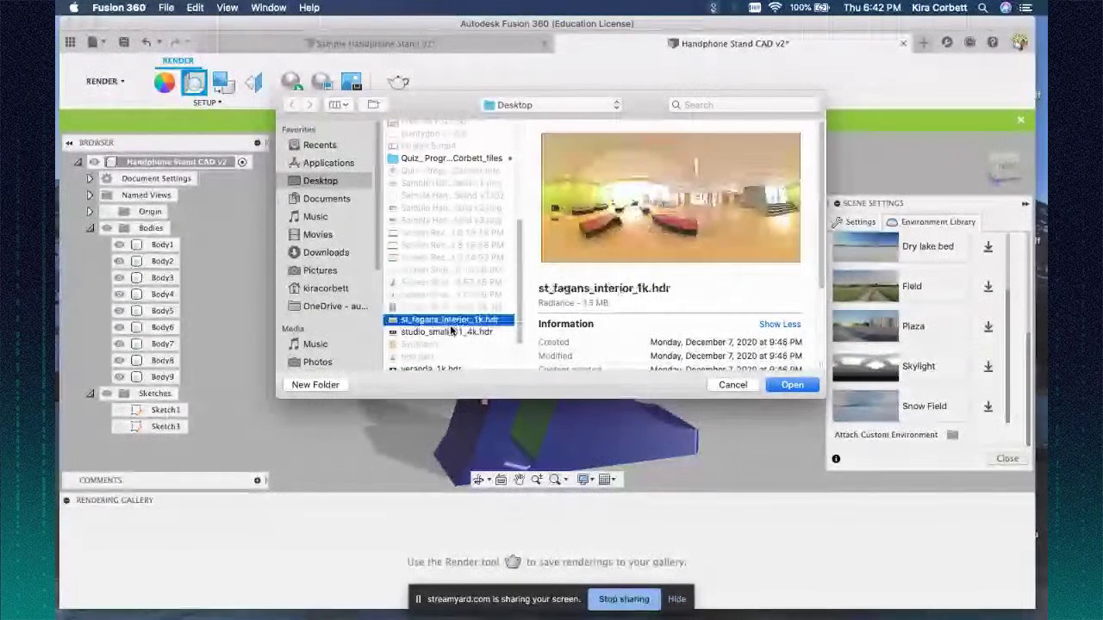
{"action": "left_click", "coordinate": [454, 332]}
{"action": "scroll", "coordinate": [454, 334], "scroll_direction": "down", "scroll_amount": 2}
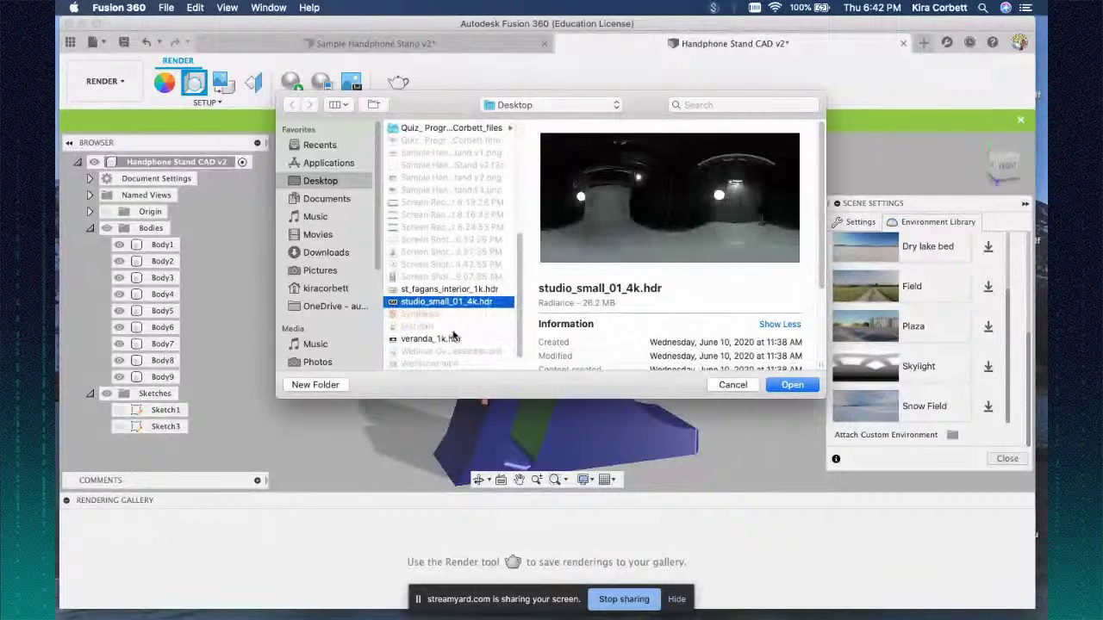
{"action": "left_click", "coordinate": [448, 338]}
{"action": "left_click", "coordinate": [794, 388]}
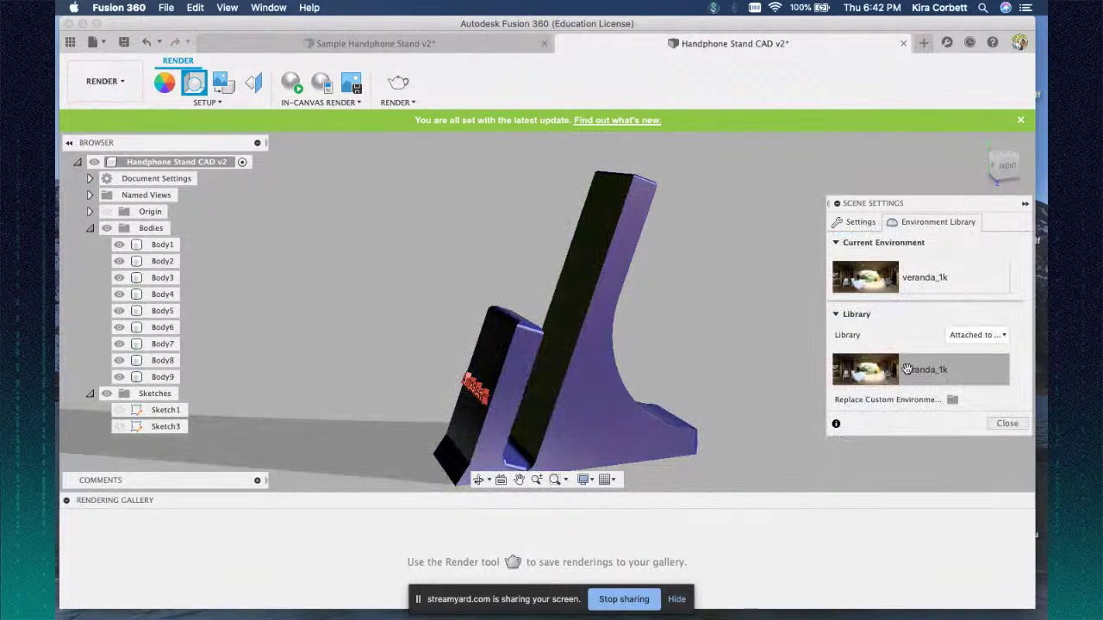
- Set the scene's background to Environment in the scene settings
{"action": "left_click", "coordinate": [857, 223]}
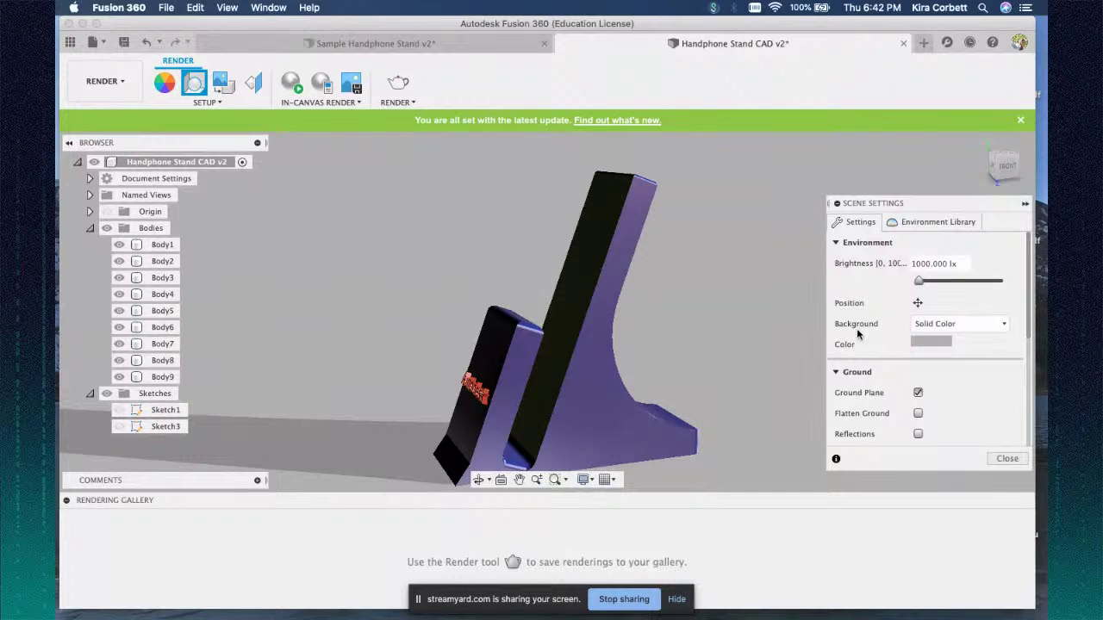
{"action": "left_click", "coordinate": [952, 328]}
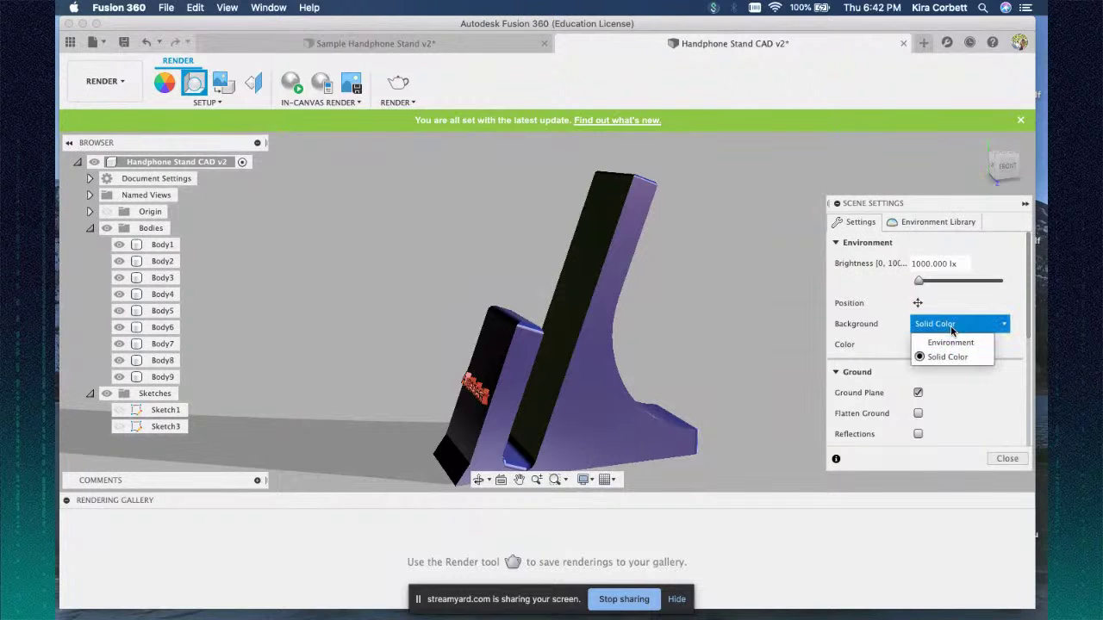
{"action": "left_click", "coordinate": [950, 342]}
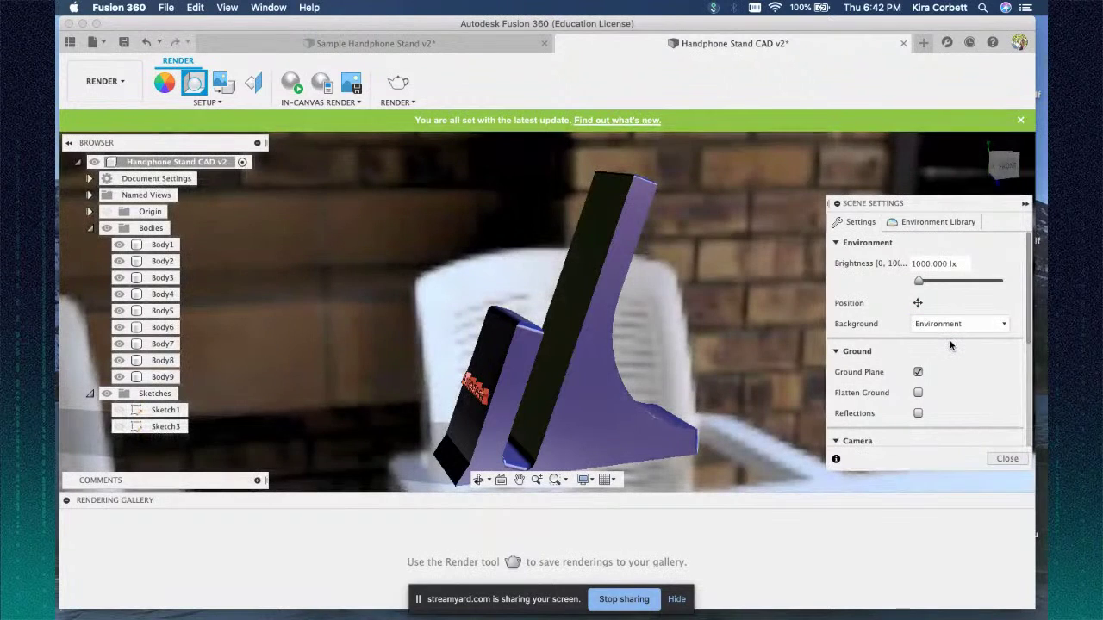
- Show the stand from its lettered front above the veranda table and set the camera's focal length to 45 mm
{"action": "scroll", "coordinate": [728, 356], "scroll_direction": "up", "scroll_amount": 5}
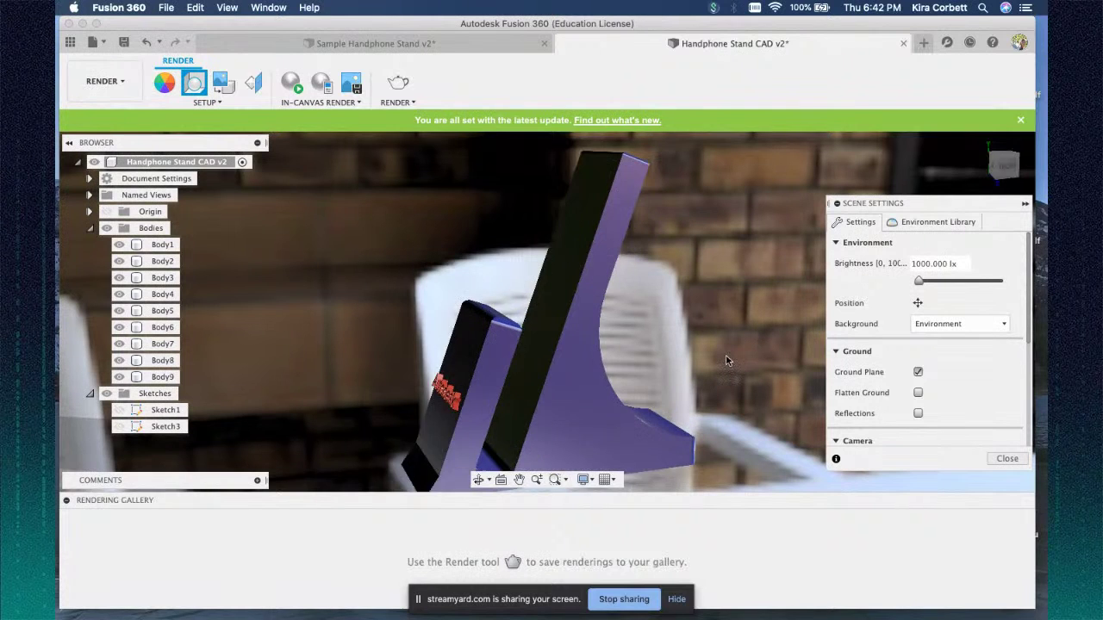
{"action": "scroll", "coordinate": [729, 353], "scroll_direction": "down", "scroll_amount": 5}
{"action": "scroll", "coordinate": [729, 350], "scroll_direction": "down", "scroll_amount": 4}
{"action": "scroll", "coordinate": [721, 249], "scroll_direction": "up", "scroll_amount": 3}
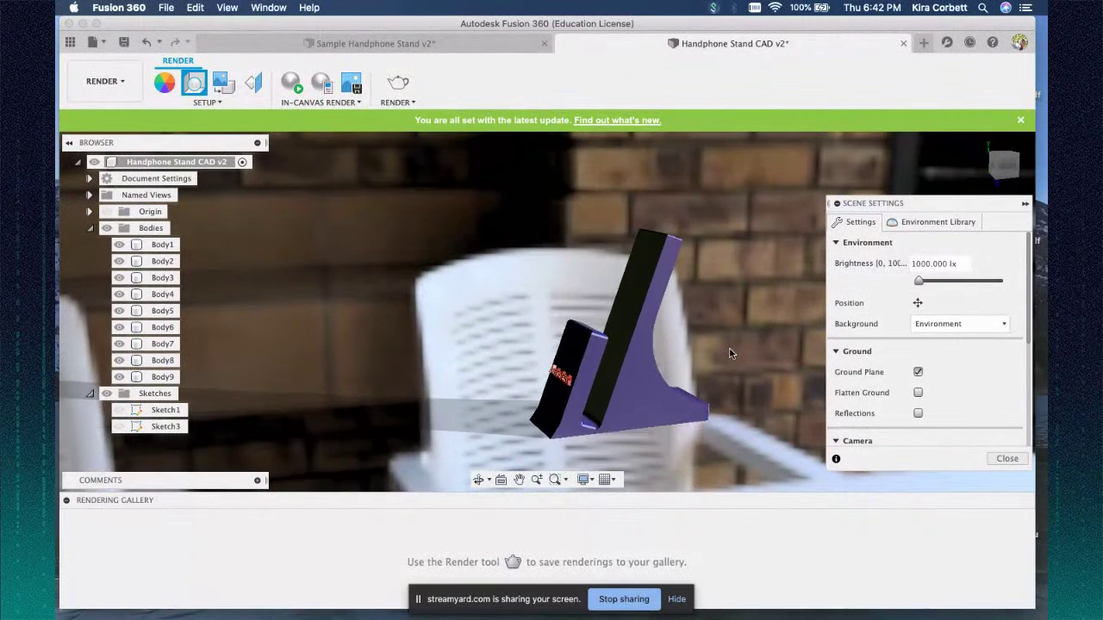
{"action": "mouse_move", "coordinate": [992, 165]}
{"action": "left_mouse_down"}
{"action": "mouse_move", "coordinate": [1013, 183]}
{"action": "mouse_move", "coordinate": [999, 174]}
{"action": "mouse_move", "coordinate": [1025, 171]}
{"action": "mouse_move", "coordinate": [1004, 198]}
{"action": "left_mouse_up"}
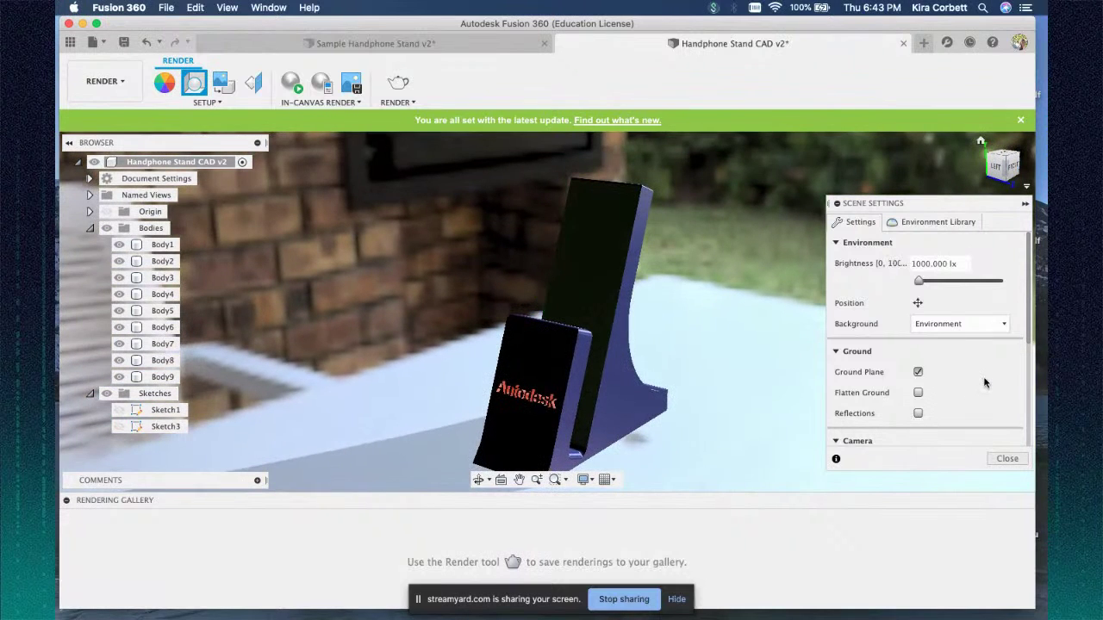
{"action": "scroll", "coordinate": [985, 383], "scroll_direction": "down", "scroll_amount": 4}
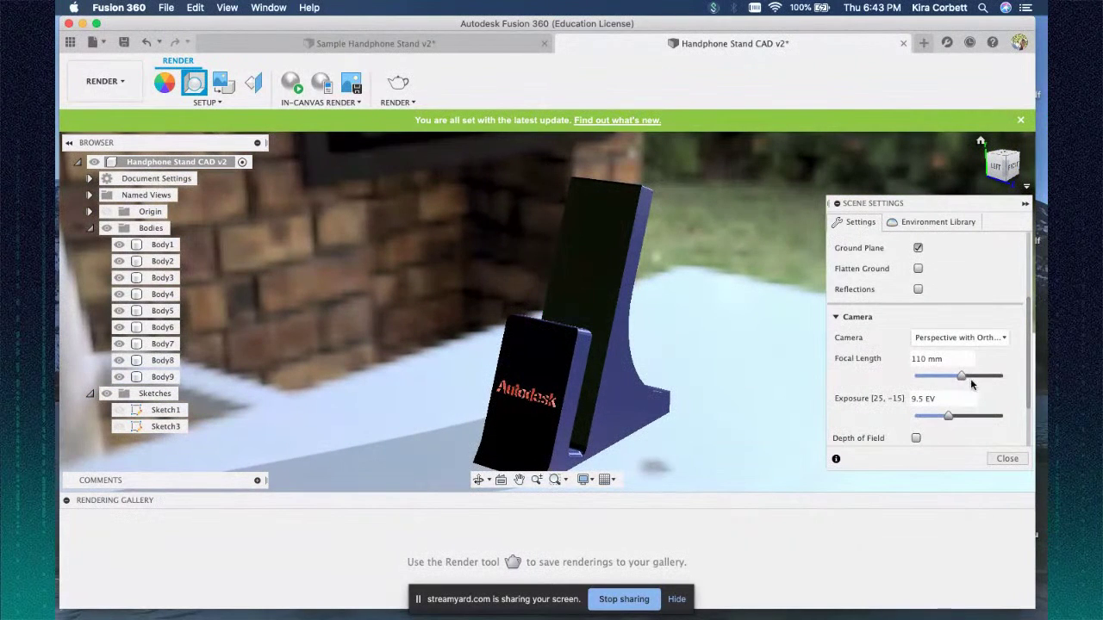
{"action": "left_click_drag", "start_coordinate": [961, 378], "coordinate": [931, 388]}
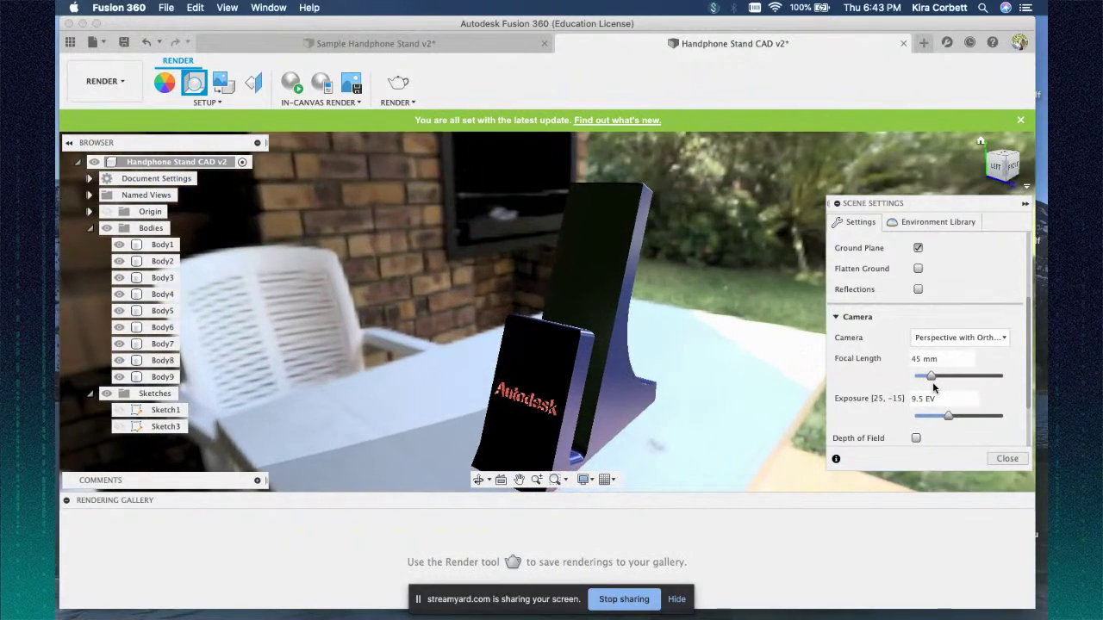
- Frame the stand smaller on the tabletop, near the garden side, and set the camera's exposure to 9.2 EV
{"action": "scroll", "coordinate": [697, 298], "scroll_direction": "up", "scroll_amount": 5}
{"action": "scroll", "coordinate": [698, 300], "scroll_direction": "down", "scroll_amount": 8}
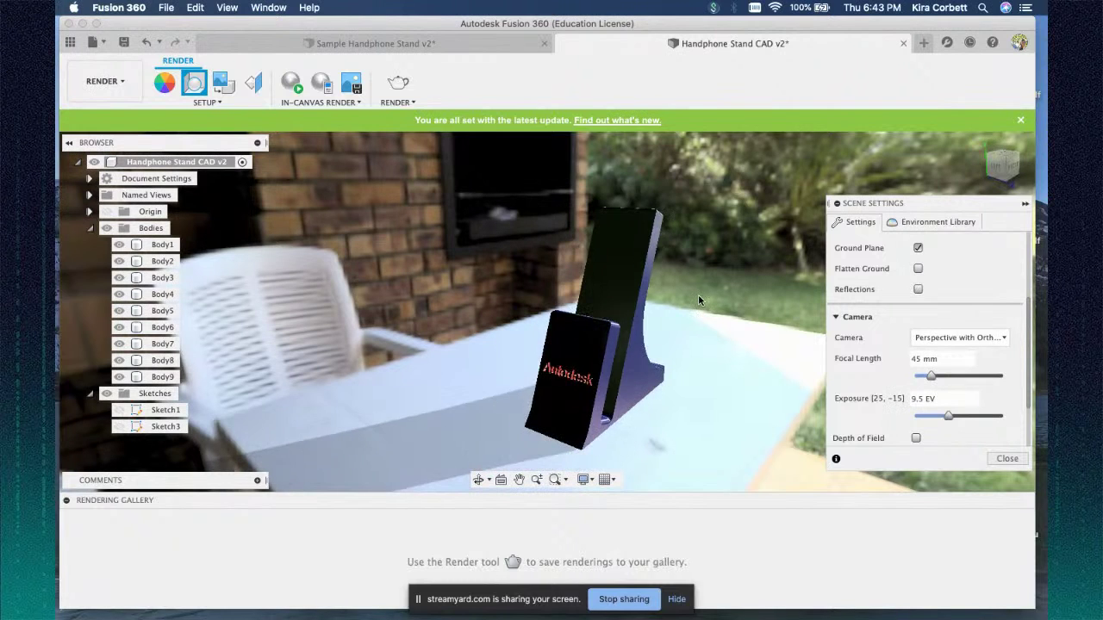
{"action": "scroll", "coordinate": [698, 297], "scroll_direction": "down", "scroll_amount": 6}
{"action": "scroll", "coordinate": [702, 310], "scroll_direction": "up", "scroll_amount": 5}
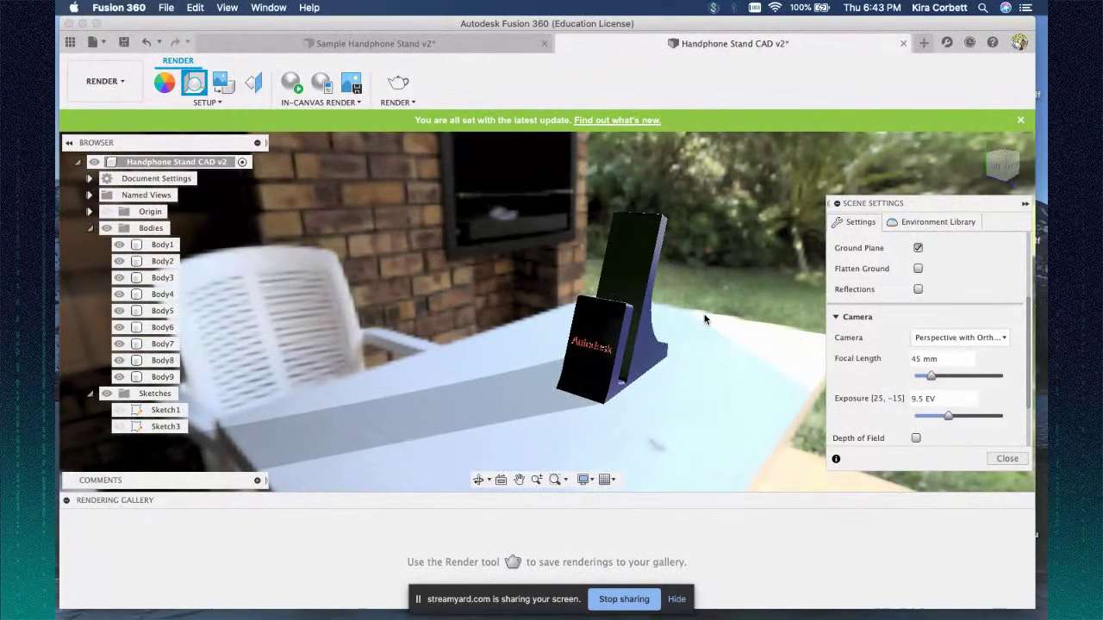
{"action": "left_click", "coordinate": [639, 308]}
{"action": "middle_click_drag", "start_coordinate": [627, 291], "coordinate": [707, 315]}
{"action": "mouse_move", "coordinate": [949, 417]}
{"action": "left_mouse_down"}
{"action": "mouse_move", "coordinate": [937, 417]}
{"action": "mouse_move", "coordinate": [949, 417]}
{"action": "left_mouse_up"}
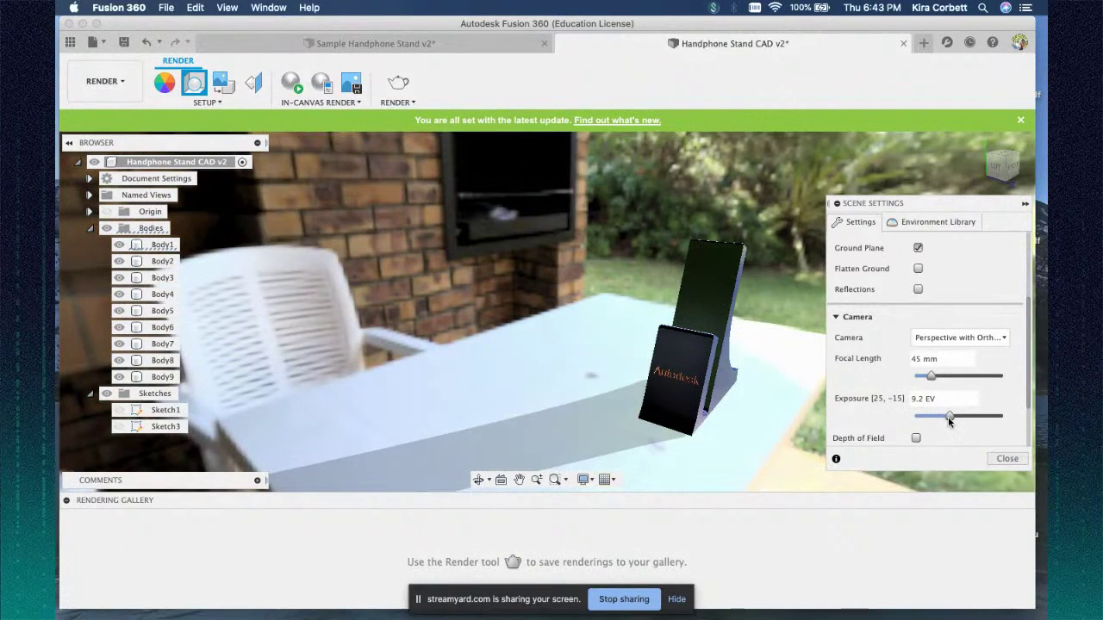
- Adjust the stand's apparent size and placement so it sits on the far part of the table, and finish the scene settings
{"action": "mouse_move", "coordinate": [1003, 171]}
{"action": "left_mouse_down"}
{"action": "mouse_move", "coordinate": [978, 164]}
{"action": "mouse_move", "coordinate": [1005, 167]}
{"action": "mouse_move", "coordinate": [994, 165]}
{"action": "left_mouse_up"}
{"action": "scroll", "coordinate": [713, 337], "scroll_direction": "up", "scroll_amount": 1}
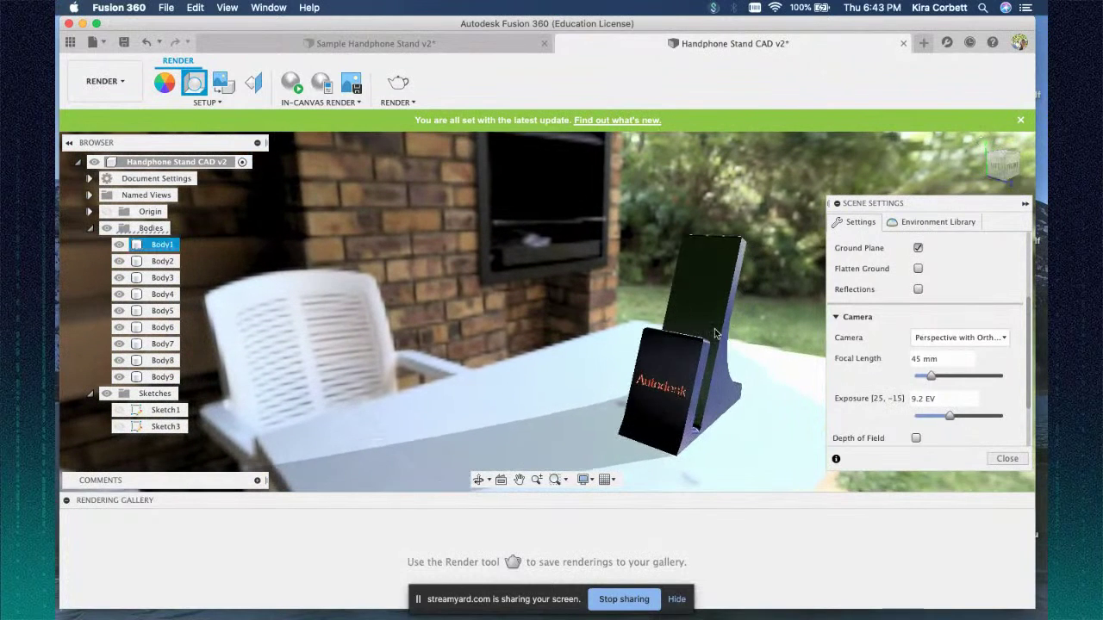
{"action": "scroll", "coordinate": [712, 341], "scroll_direction": "down", "scroll_amount": 6}
{"action": "scroll", "coordinate": [711, 341], "scroll_direction": "up", "scroll_amount": 3}
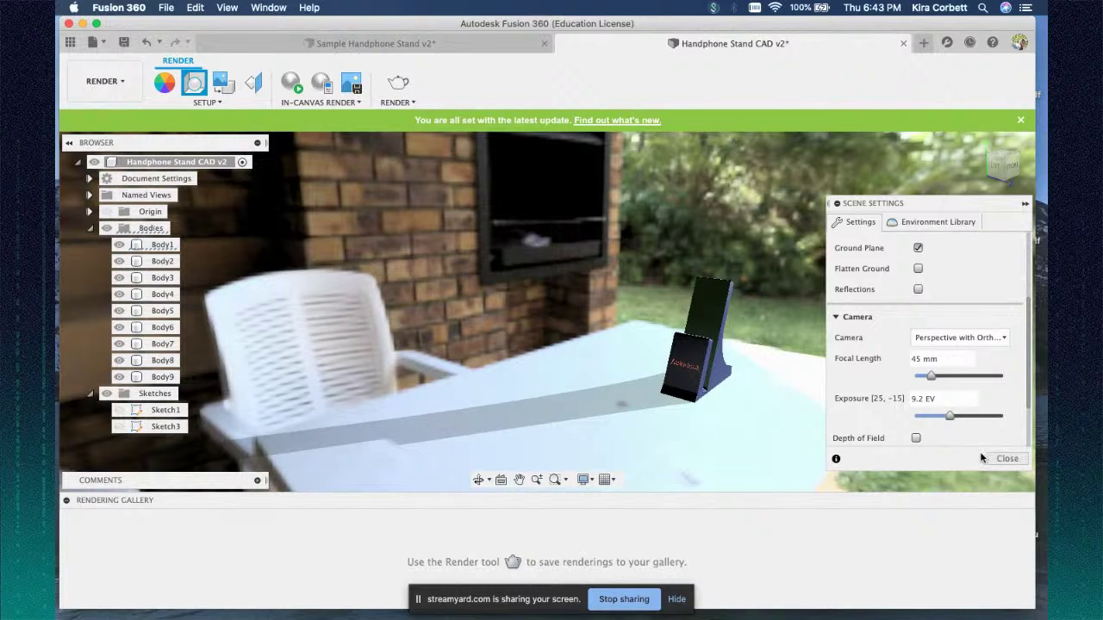
{"action": "scroll", "coordinate": [1012, 418], "scroll_direction": "up", "scroll_amount": 5}
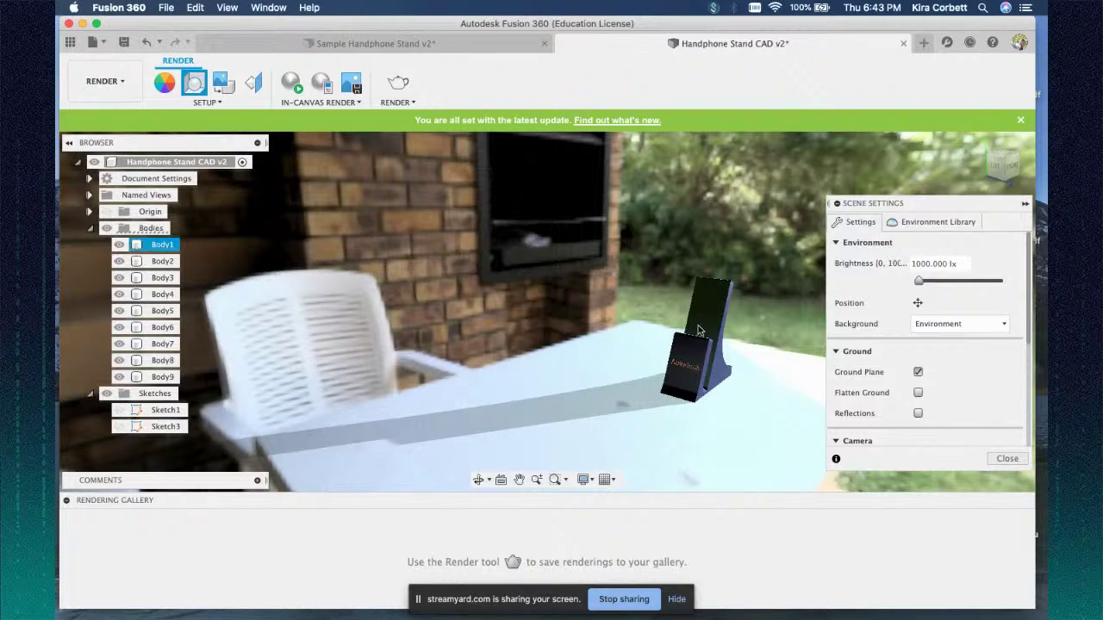
{"action": "middle_click_drag", "start_coordinate": [701, 312], "coordinate": [718, 326]}
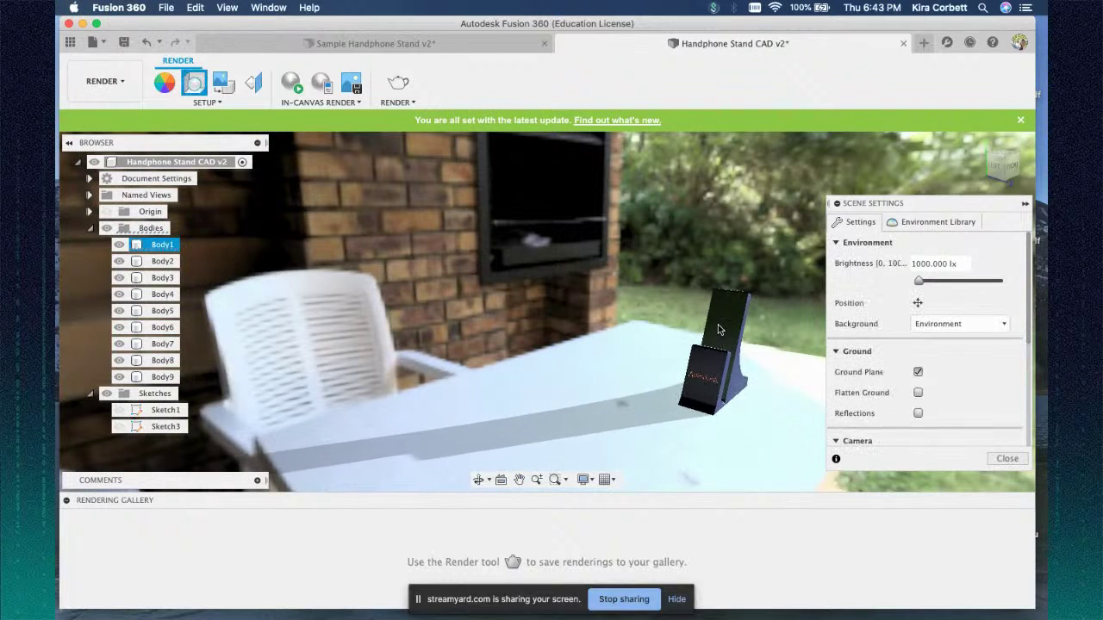
{"action": "left_click", "coordinate": [1007, 459]}
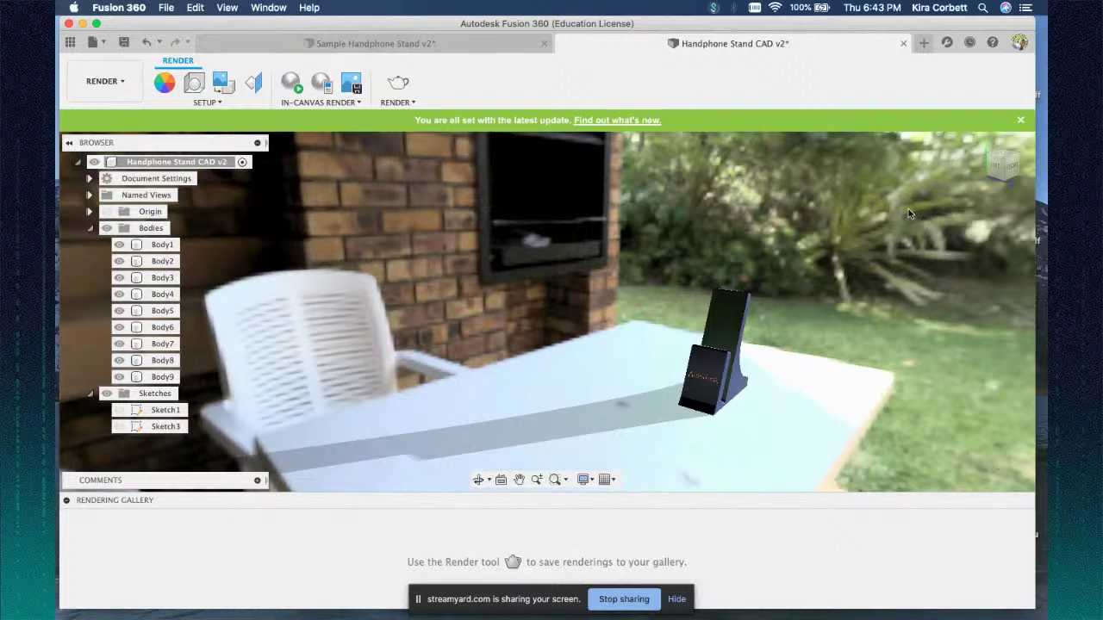
- Capture the canvas with the stand turned slightly and save it to the Desktop as the PNG file Handphone Stand CAD v2
{"action": "left_click_drag", "start_coordinate": [1007, 161], "coordinate": [974, 166]}
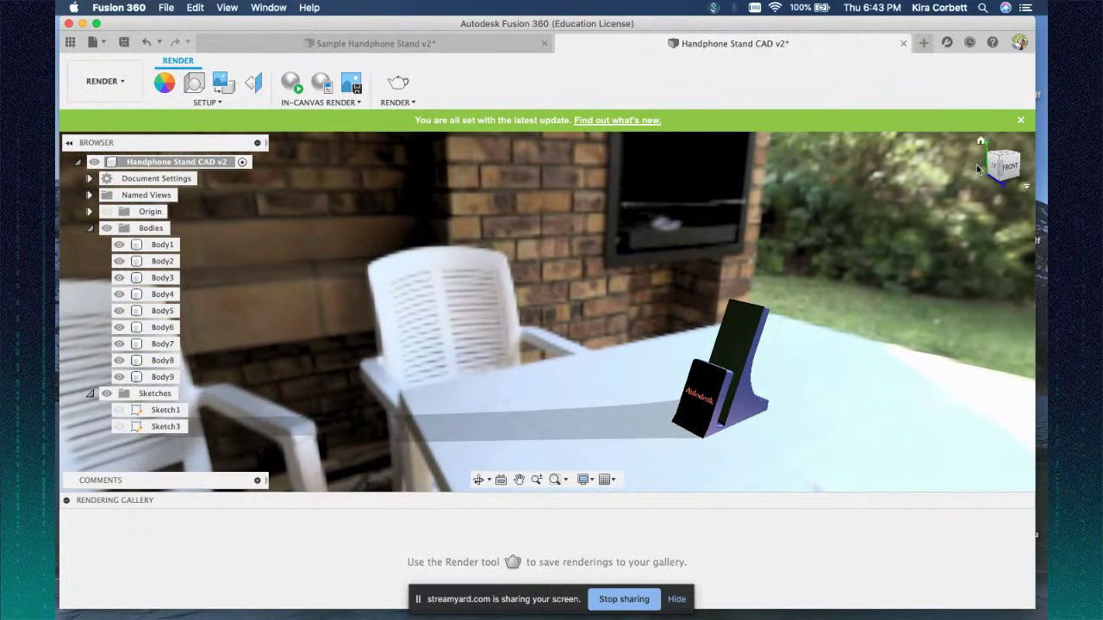
{"action": "left_click", "coordinate": [353, 87]}
{"action": "left_click", "coordinate": [673, 398]}
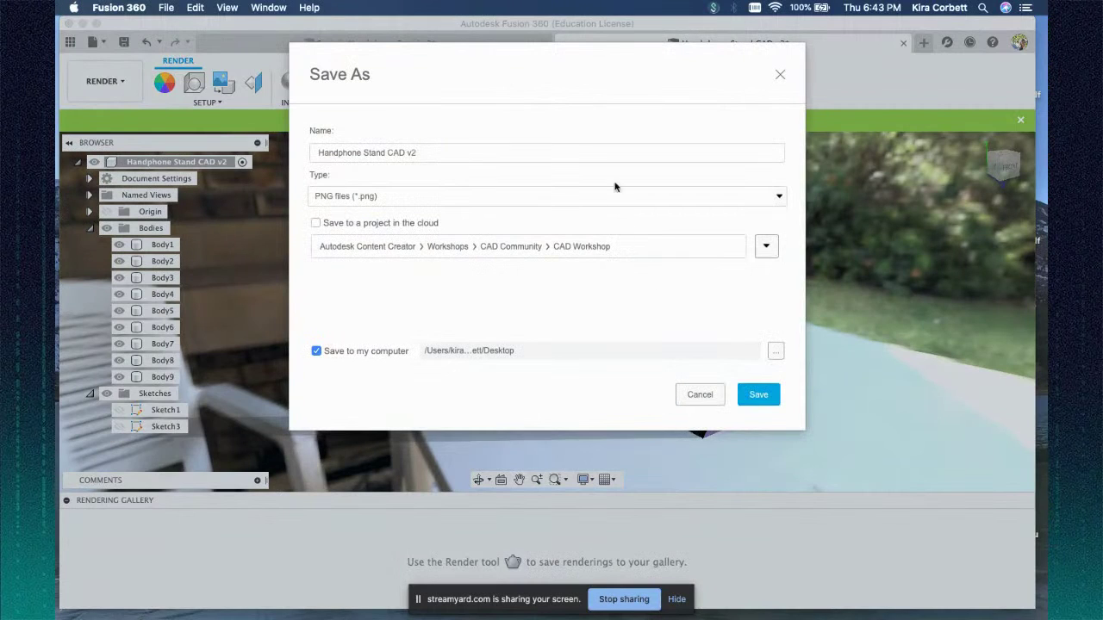
{"action": "left_click", "coordinate": [766, 246]}
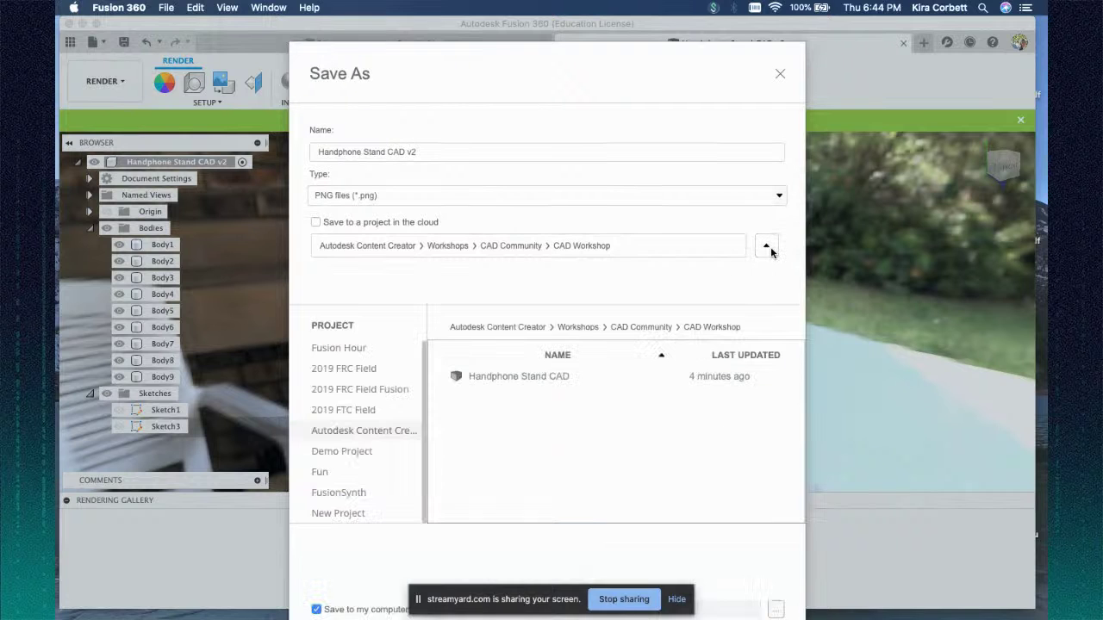
{"action": "left_click", "coordinate": [766, 246]}
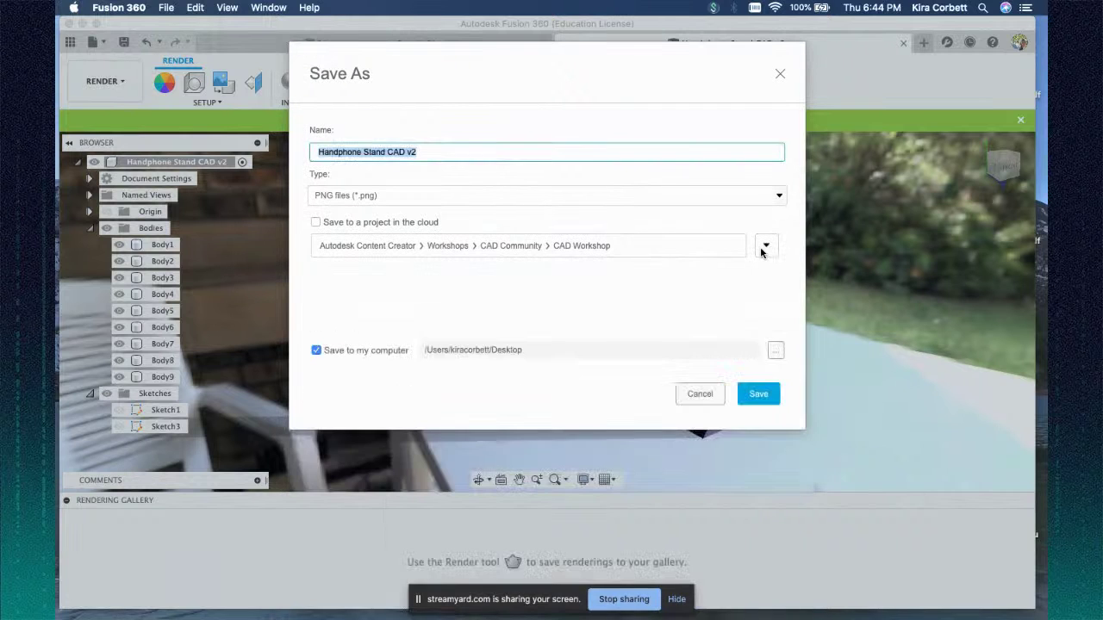
{"action": "left_click", "coordinate": [763, 394]}
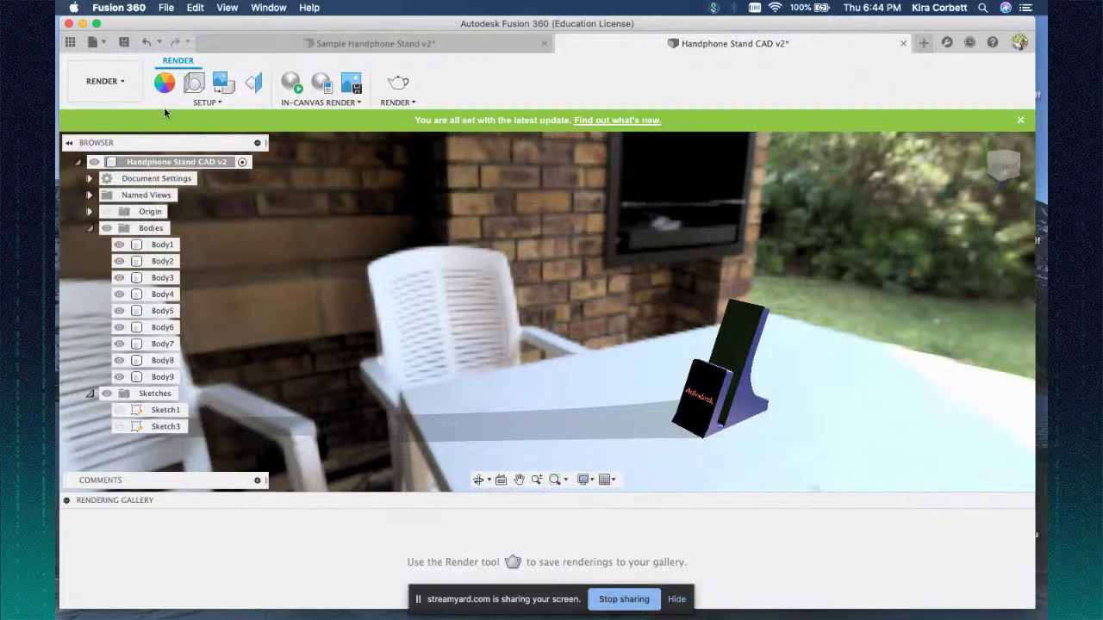
- Show the project's data and save the coloured handphone stand design as a new version in CAD Workshop
{"action": "left_click", "coordinate": [69, 43]}
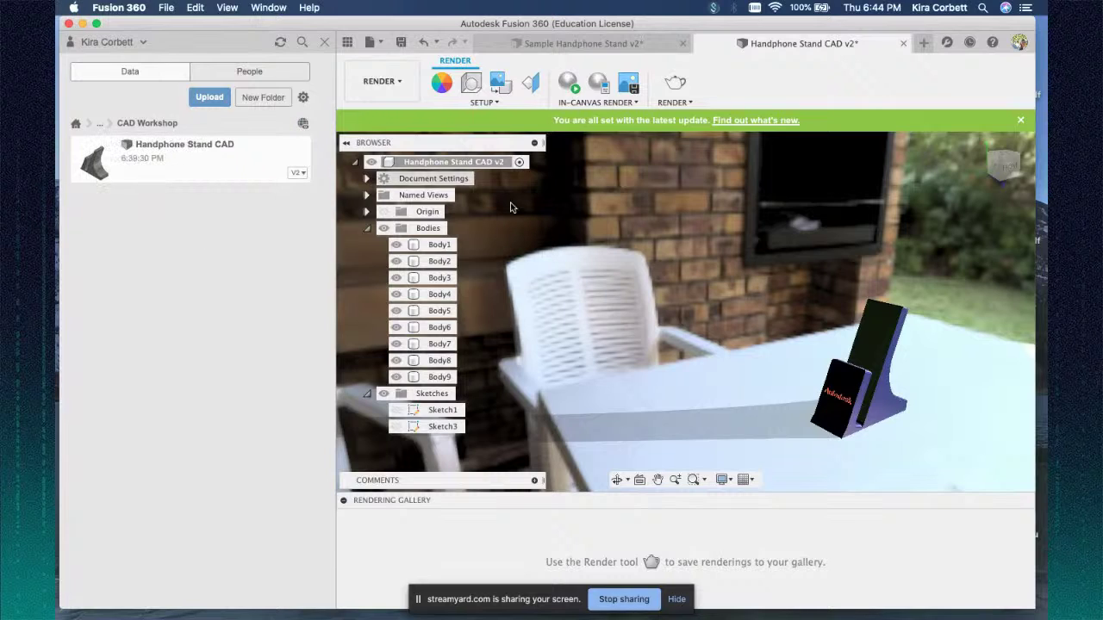
{"action": "middle_click_drag", "start_coordinate": [976, 217], "coordinate": [871, 229]}
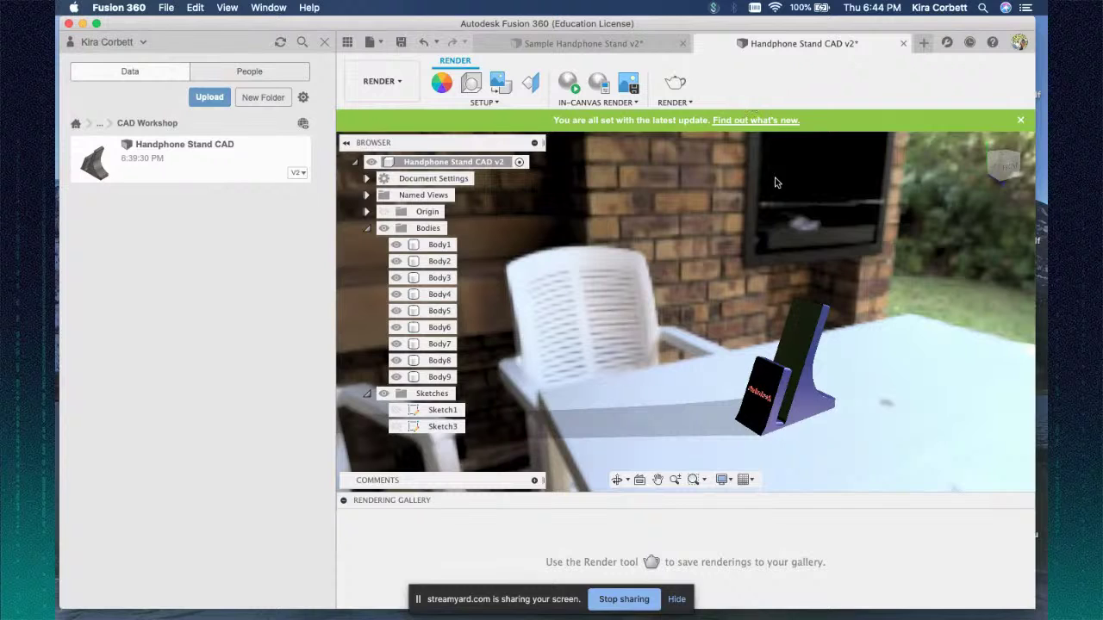
{"action": "left_click", "coordinate": [370, 42]}
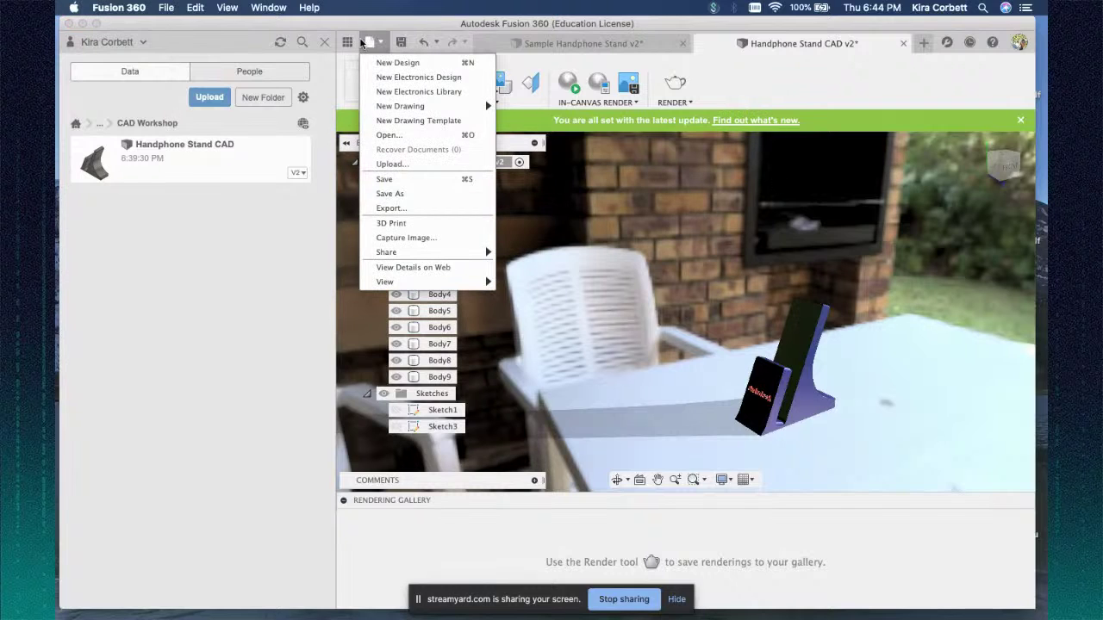
{"action": "left_click", "coordinate": [393, 181]}
{"action": "left_click", "coordinate": [562, 326]}
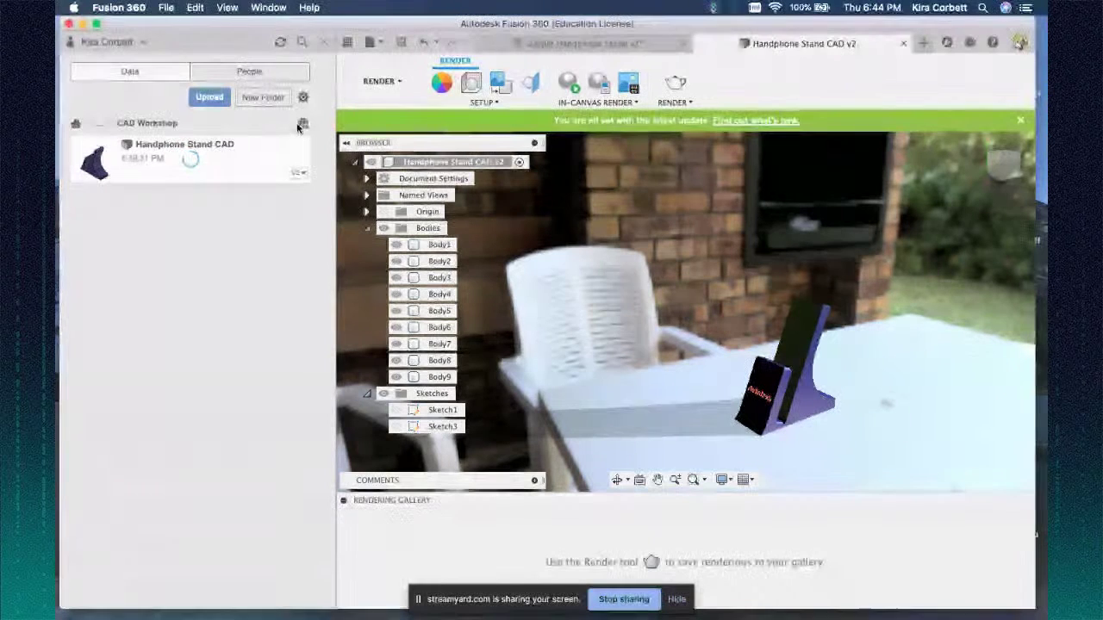
- Show the version history of Handphone Stand CAD and open the CAD Workshop folder on the web
{"action": "left_click", "coordinate": [299, 178]}
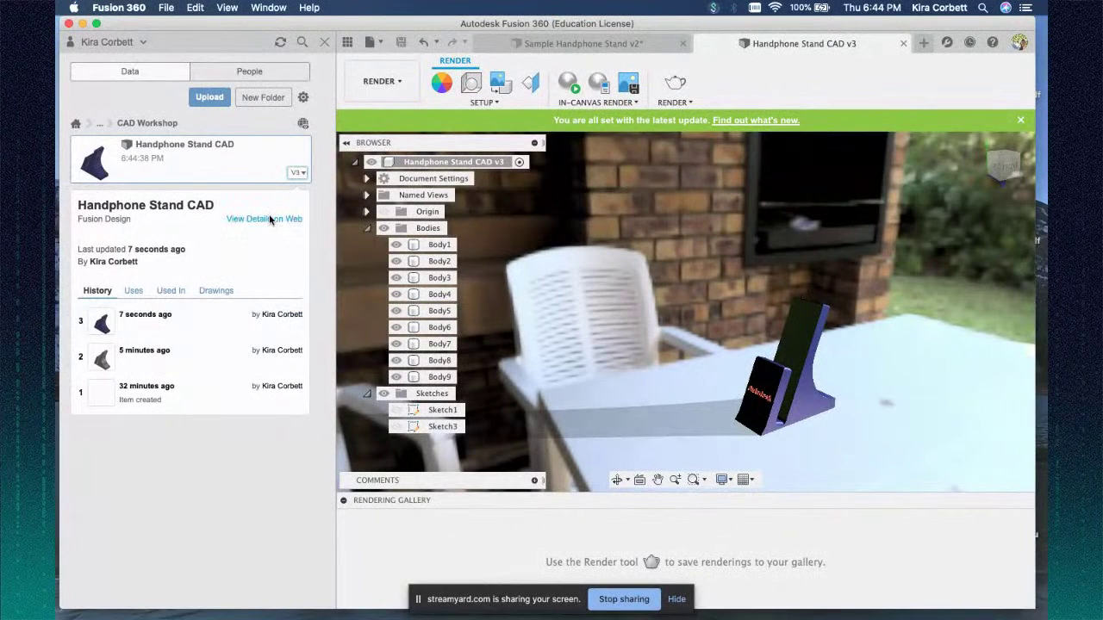
{"action": "left_click", "coordinate": [303, 124]}
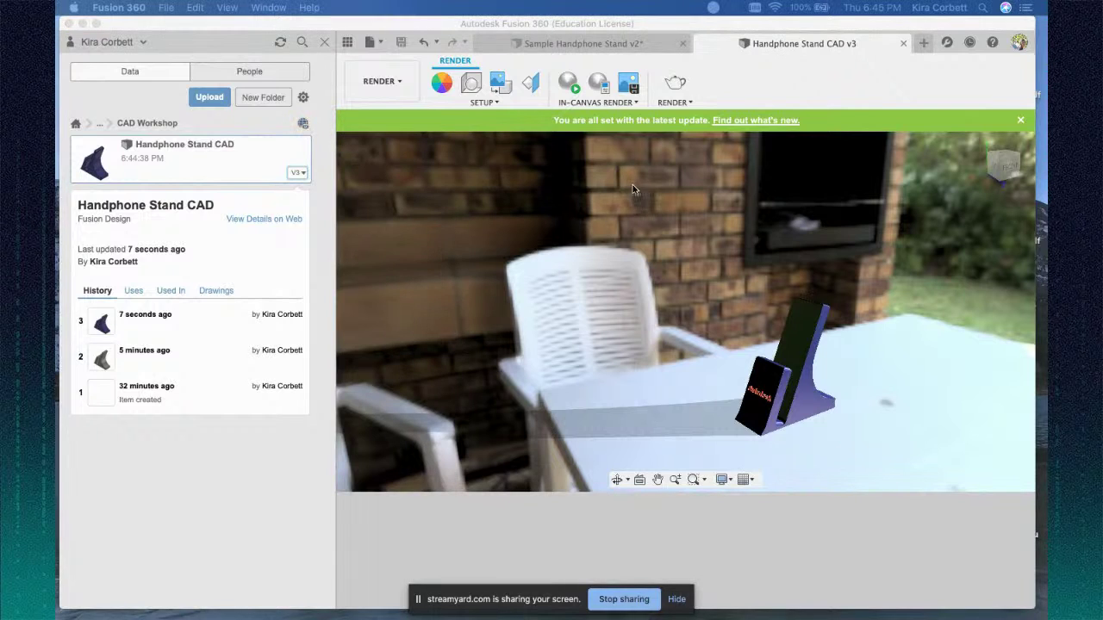
{"action": "left_click", "coordinate": [589, 241]}
{"action": "left_click", "coordinate": [216, 438]}
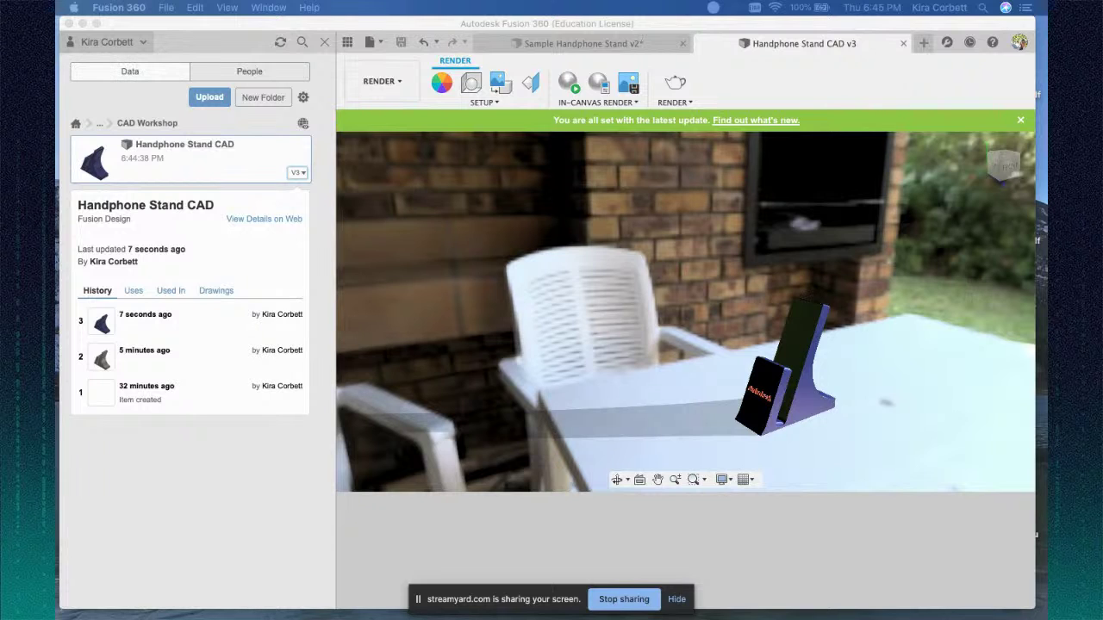
{"action": "left_click", "coordinate": [658, 479]}
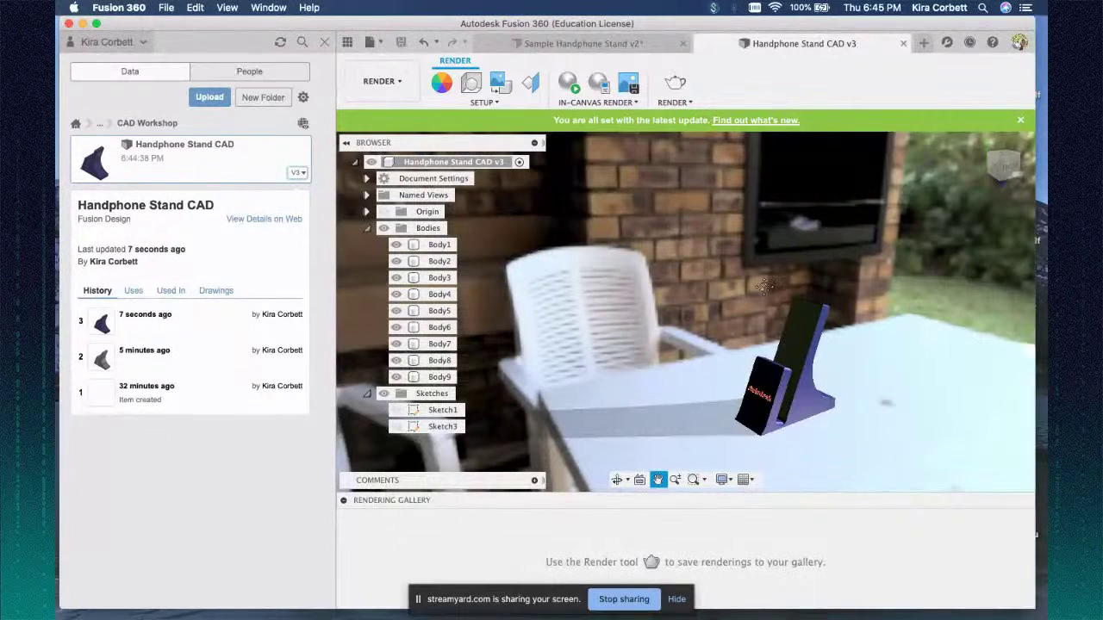
- Hide the project data and switch the handphone stand from the Render workspace back to the Design workspace
{"action": "left_click_drag", "start_coordinate": [776, 315], "coordinate": [696, 279]}
{"action": "middle_click_drag", "start_coordinate": [696, 278], "coordinate": [701, 283]}
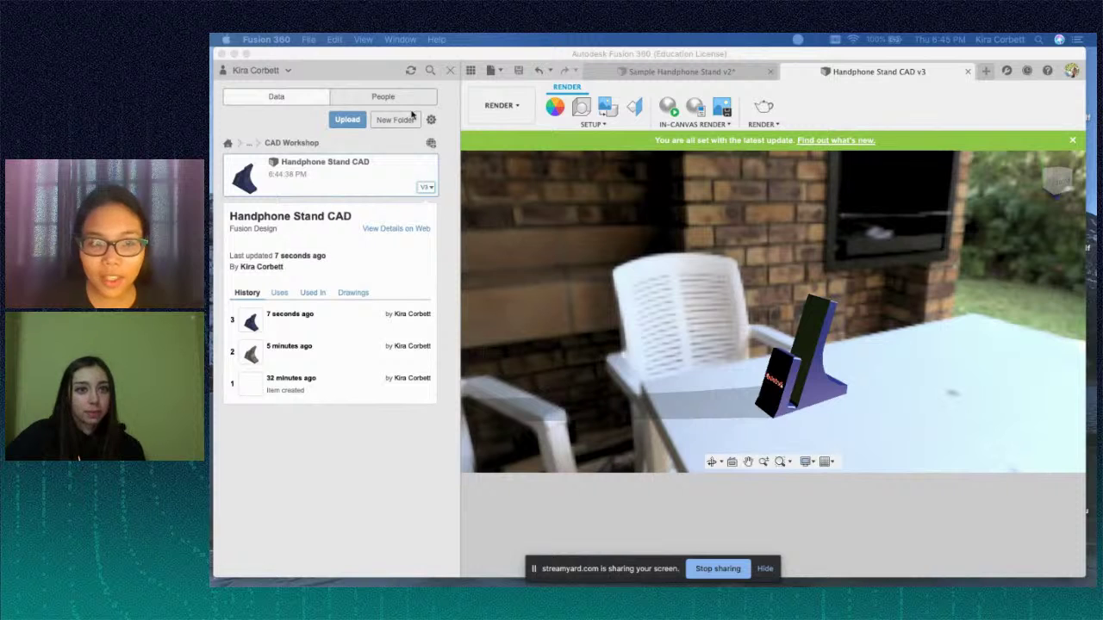
{"action": "left_click", "coordinate": [470, 70]}
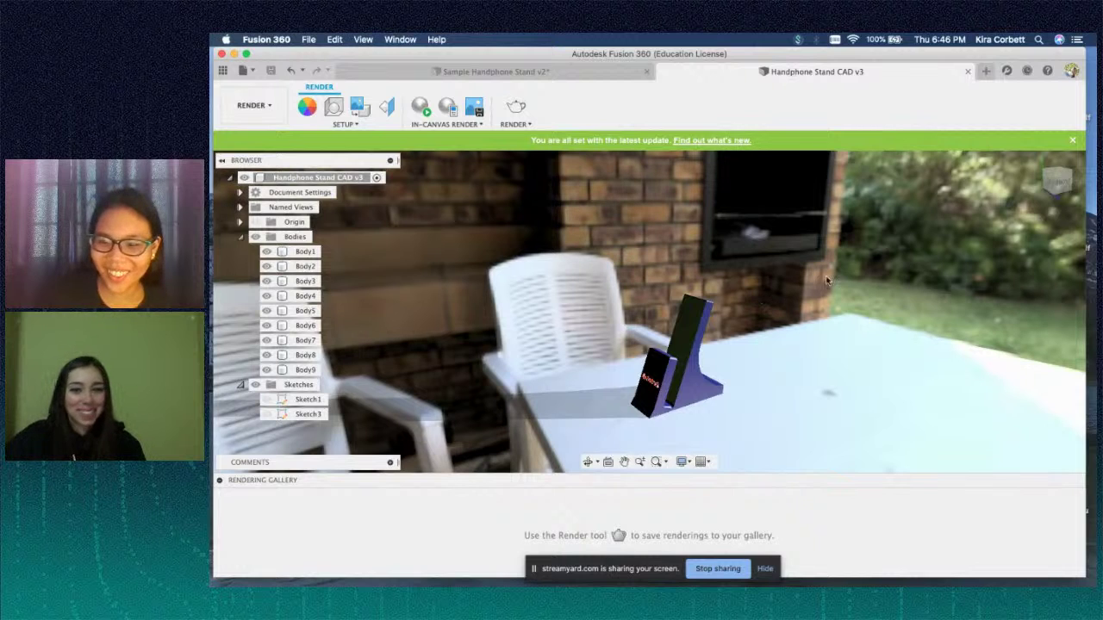
{"action": "left_click_drag", "start_coordinate": [1058, 185], "coordinate": [1077, 192]}
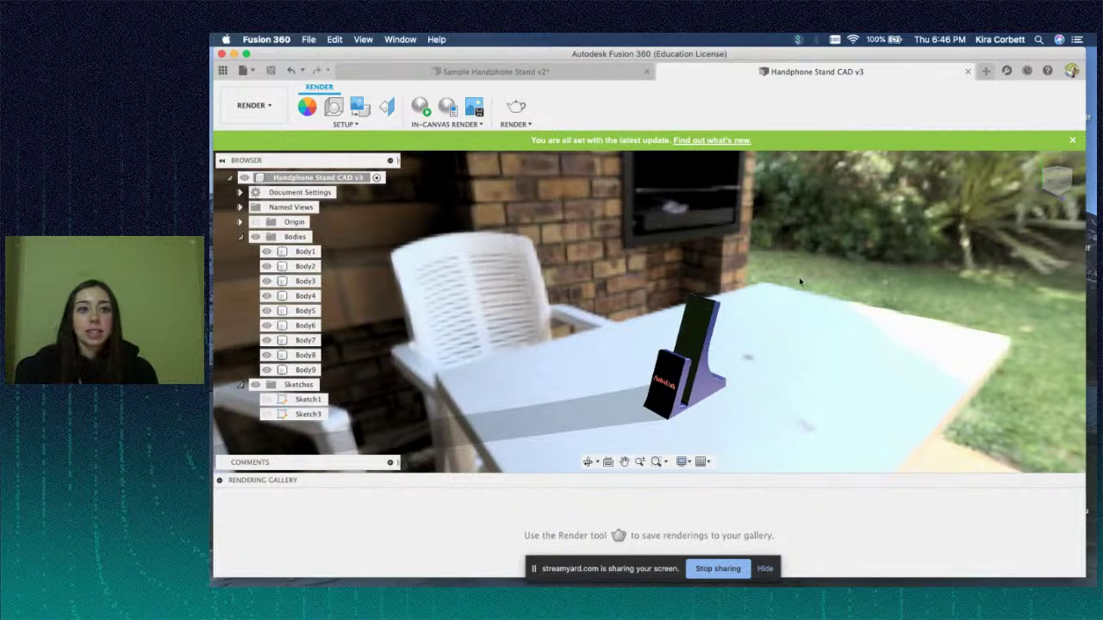
{"action": "left_click", "coordinate": [252, 105]}
{"action": "left_click", "coordinate": [255, 139]}
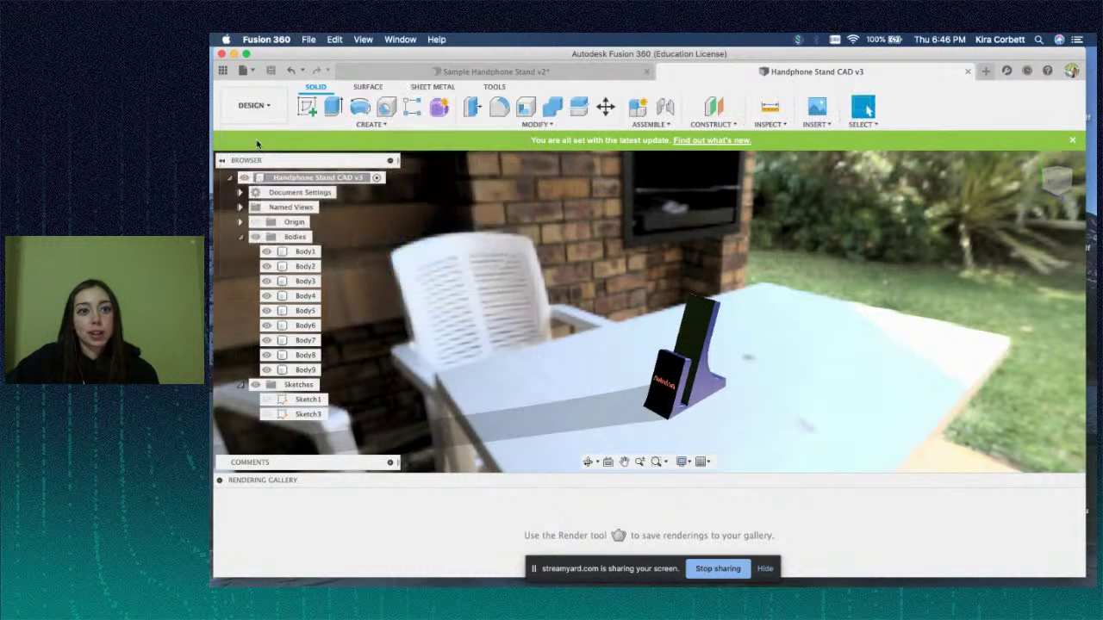
{"action": "middle_click_drag", "start_coordinate": [819, 328], "coordinate": [867, 276]}
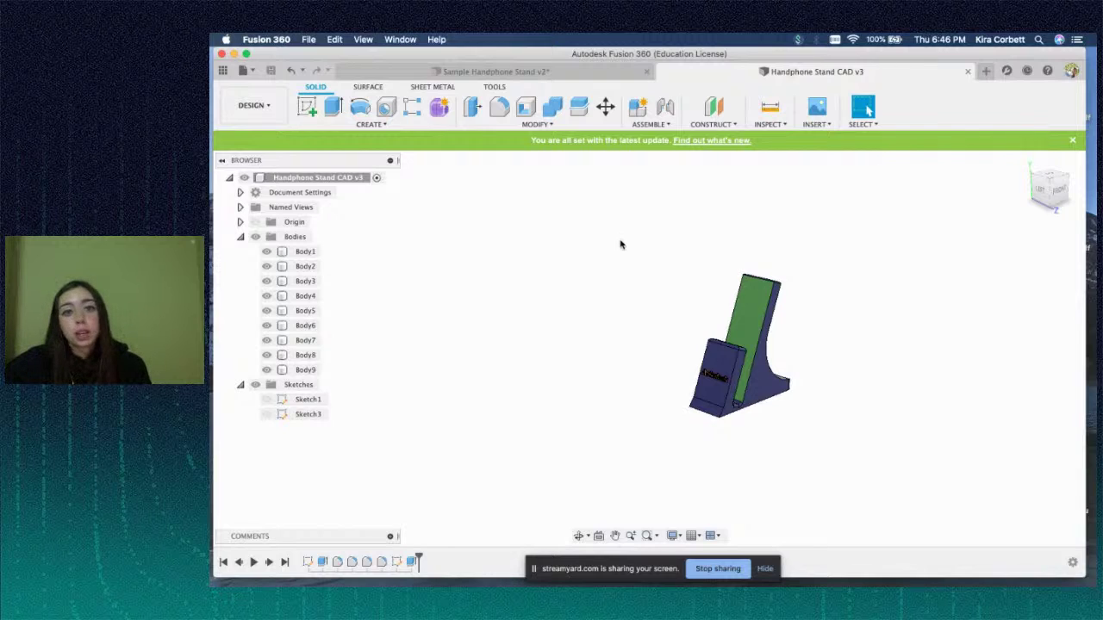
- Show the project data, go up to the CAD Community folder, and open the Elephant Stand design
{"action": "left_click", "coordinate": [226, 71]}
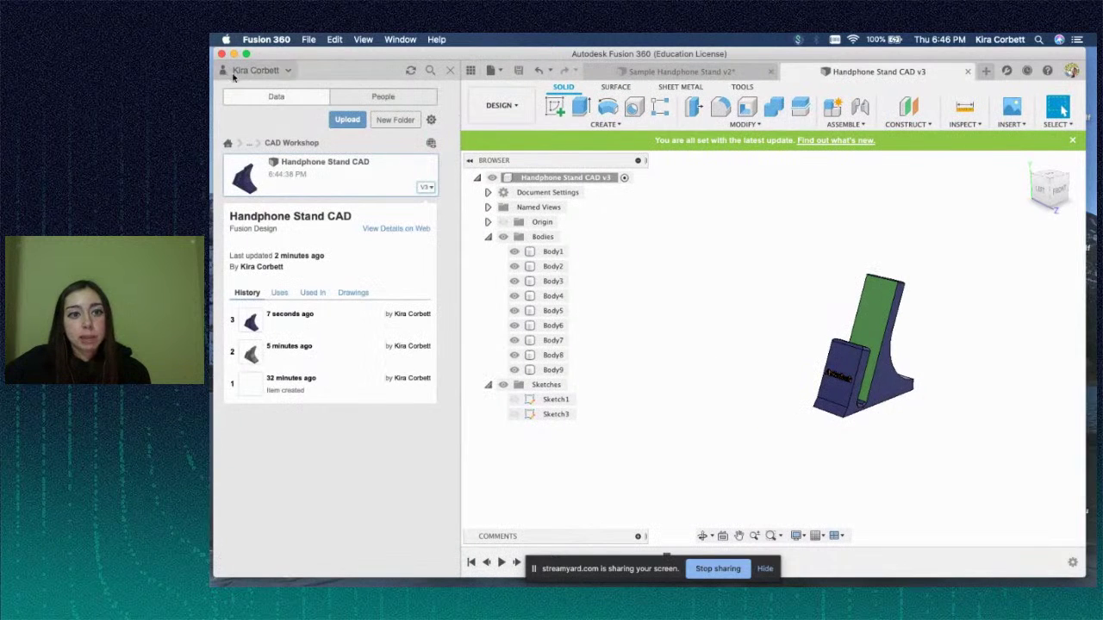
{"action": "left_click", "coordinate": [425, 191]}
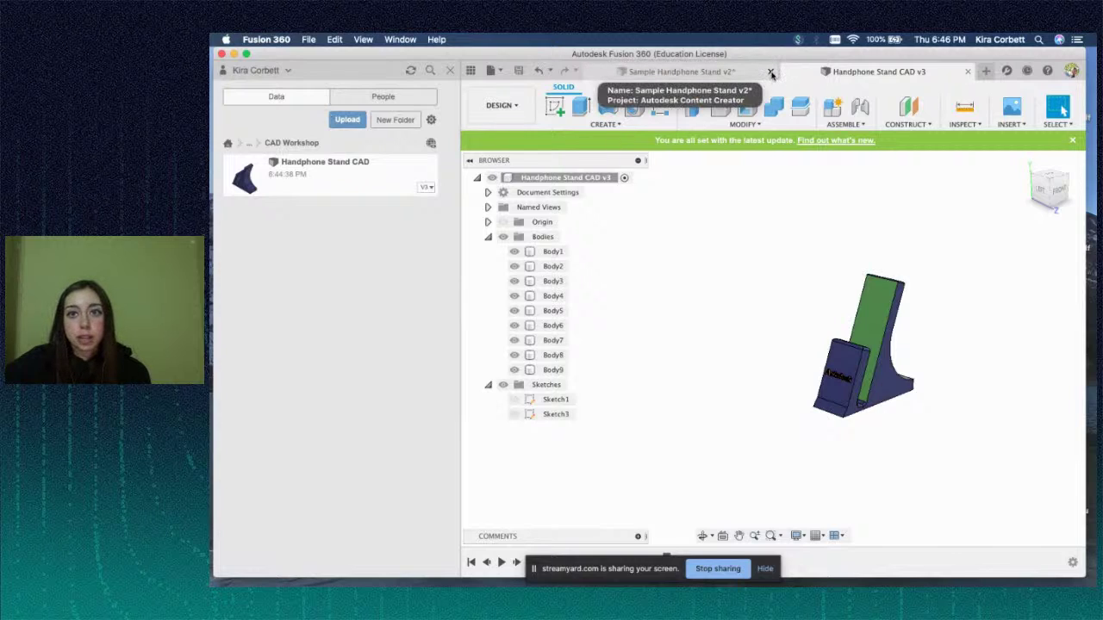
{"action": "left_click", "coordinate": [251, 144]}
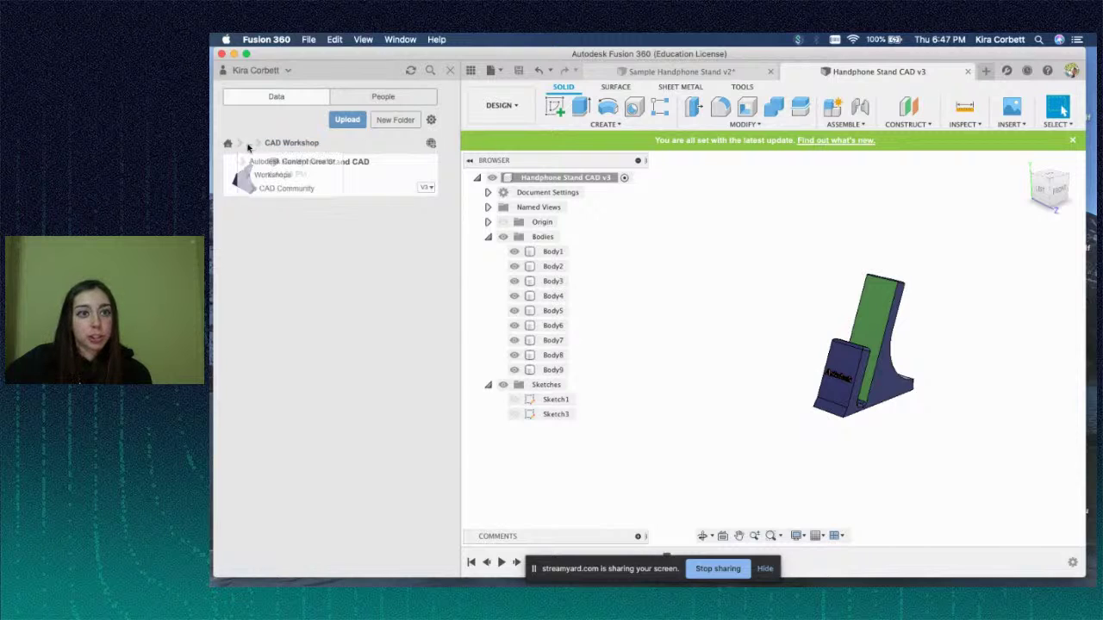
{"action": "left_click", "coordinate": [274, 188]}
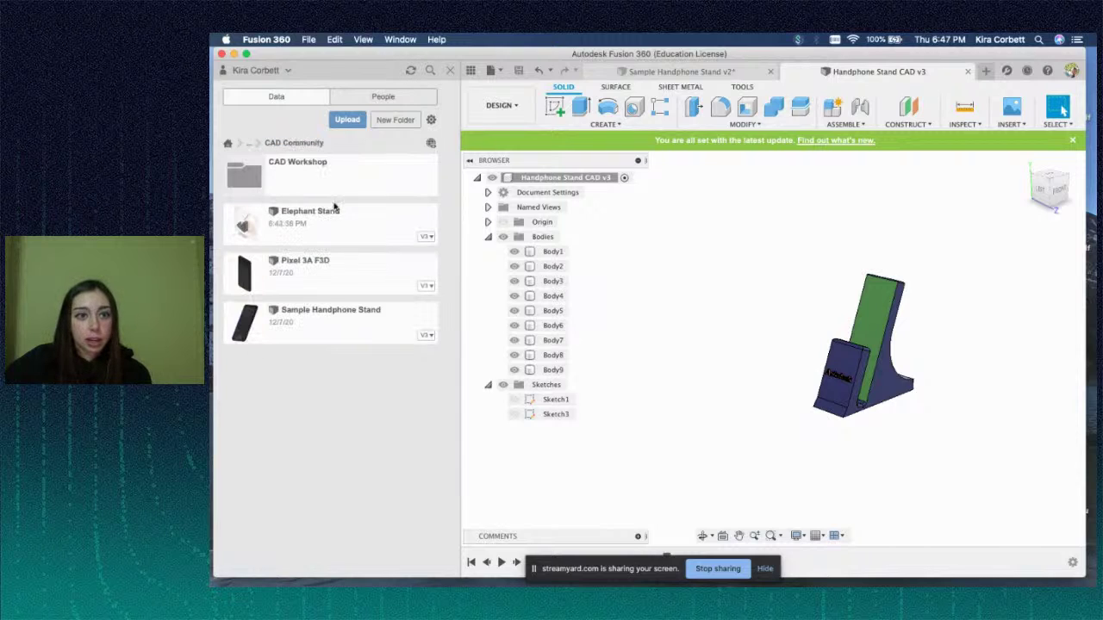
{"action": "double_click", "coordinate": [289, 226]}
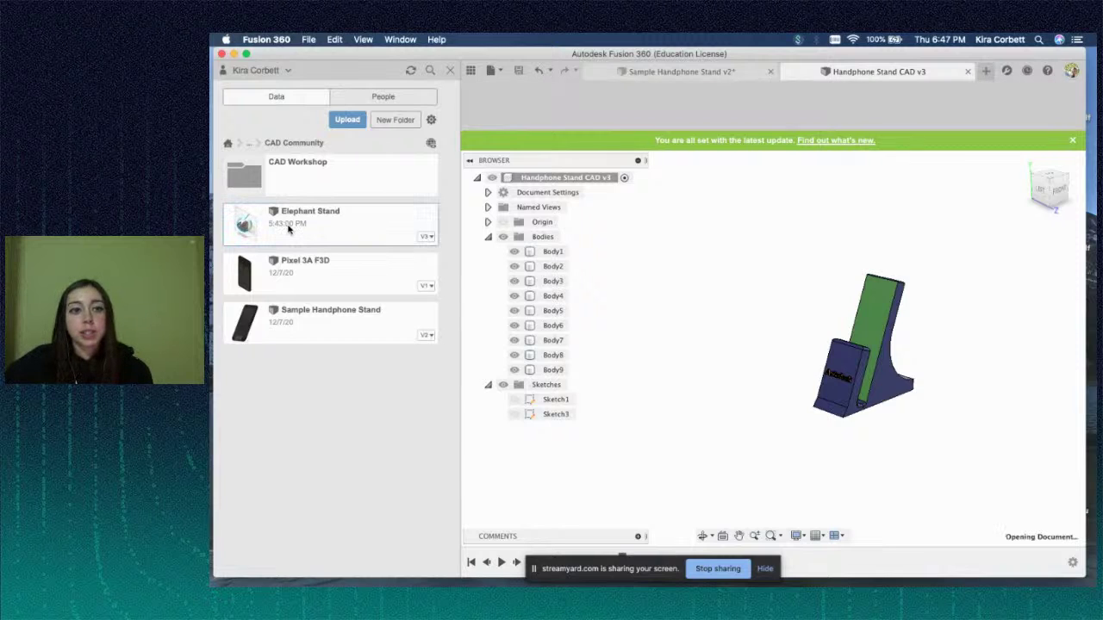
- Hide the bodies of Elephant Stand and examine the elephant reference image from the front
{"action": "left_click_drag", "start_coordinate": [1045, 196], "coordinate": [1072, 189]}
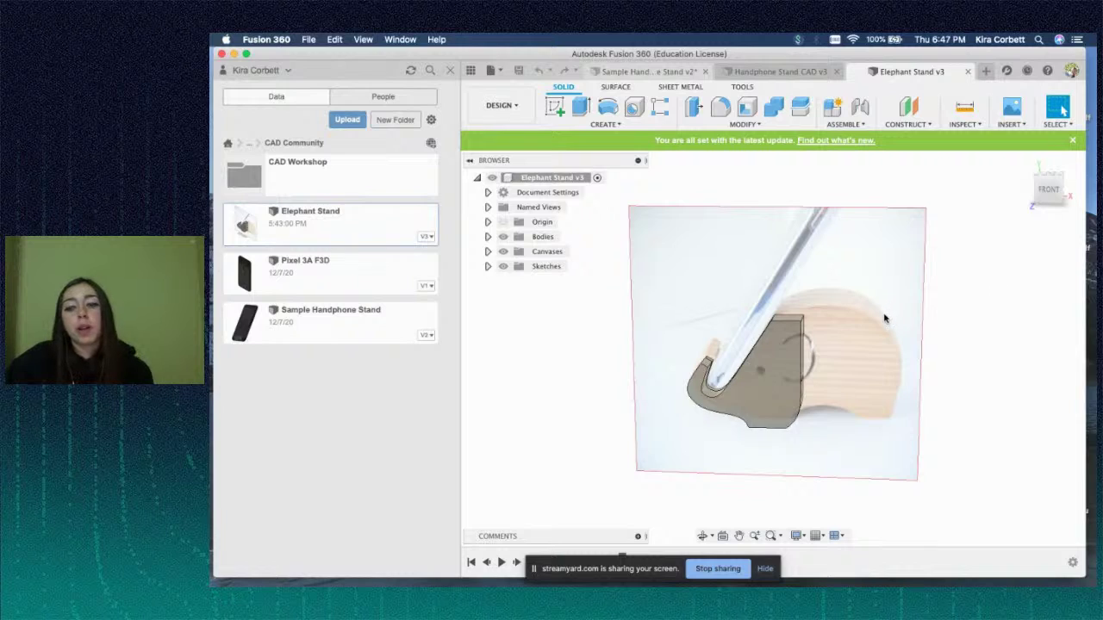
{"action": "left_click_drag", "start_coordinate": [1046, 194], "coordinate": [1045, 189]}
{"action": "left_click", "coordinate": [503, 236]}
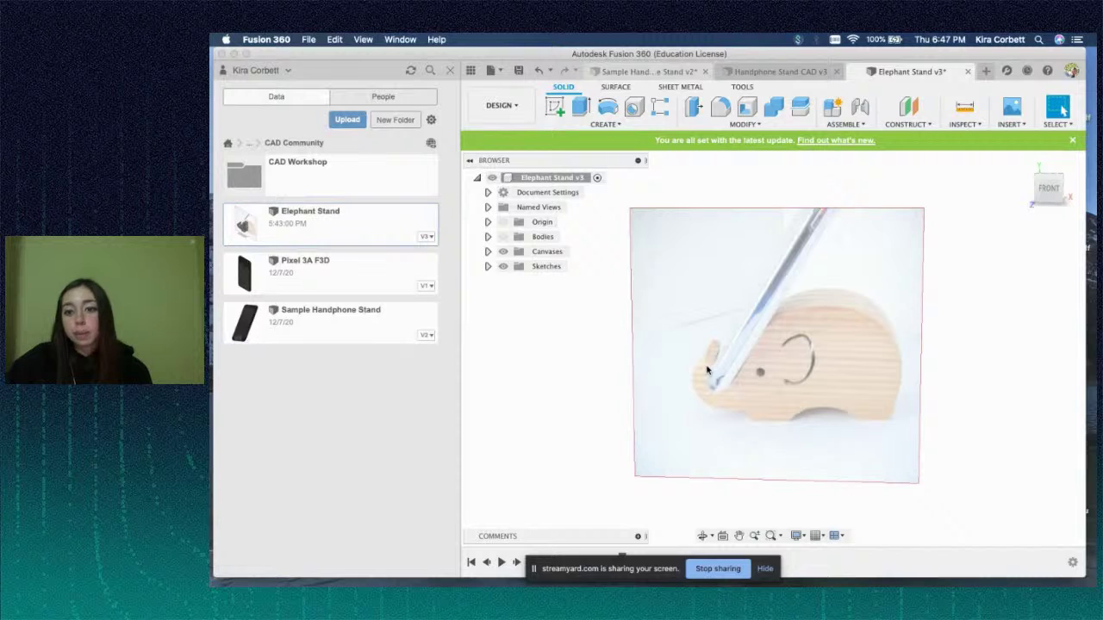
{"action": "scroll", "coordinate": [706, 371], "scroll_direction": "up", "scroll_amount": 3}
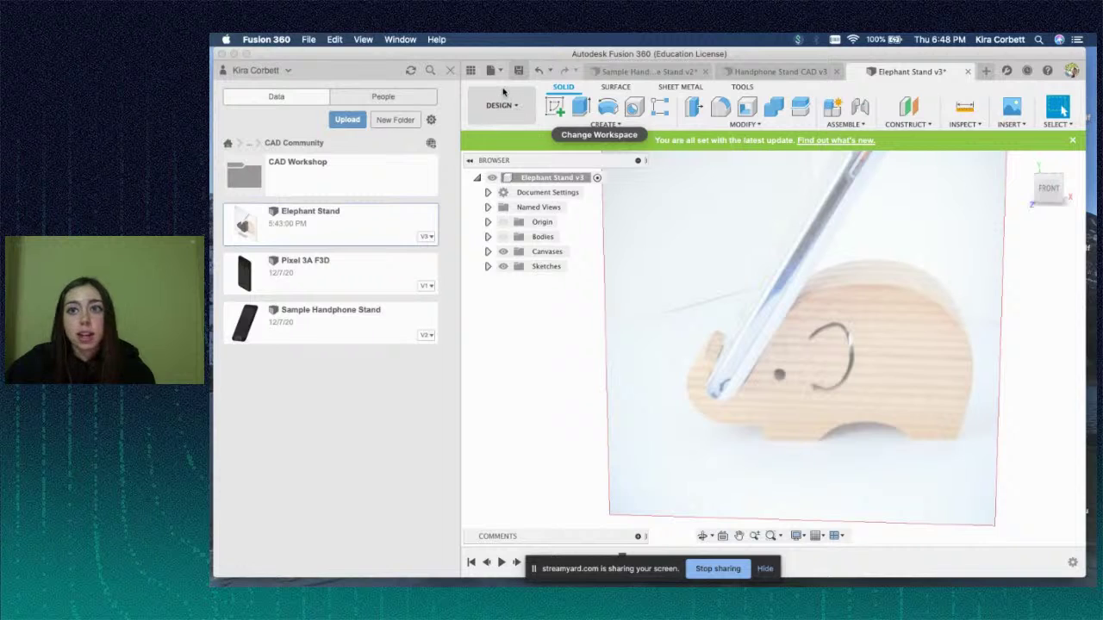
- Close the Handphone Stand CAD design and start a new, empty design with the data panel and update notice hidden
{"action": "left_click", "coordinate": [838, 72]}
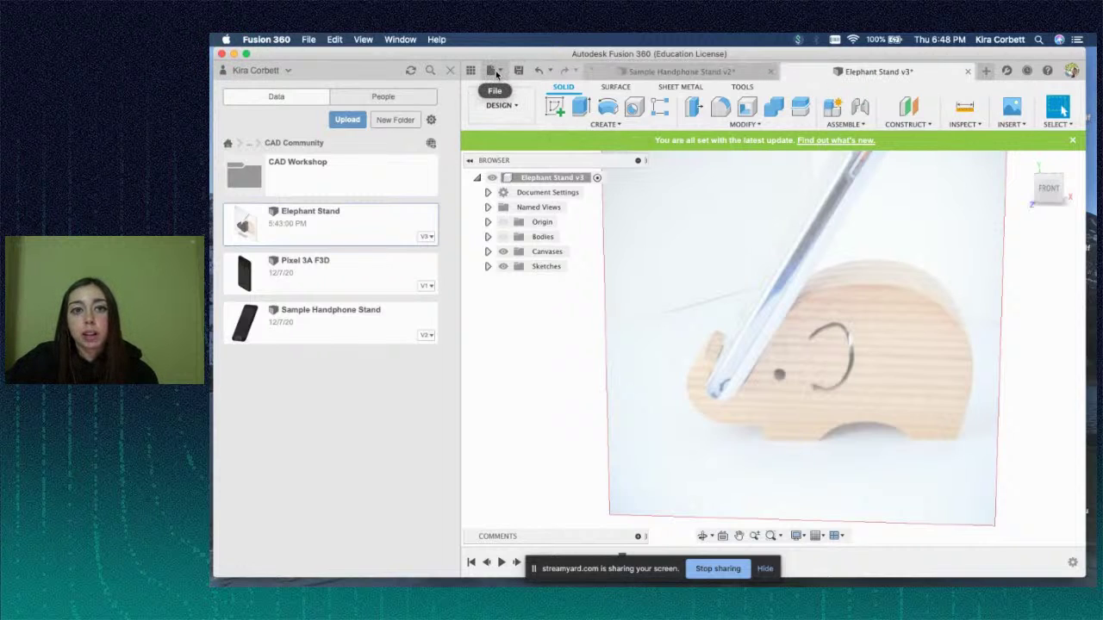
{"action": "left_click", "coordinate": [471, 71]}
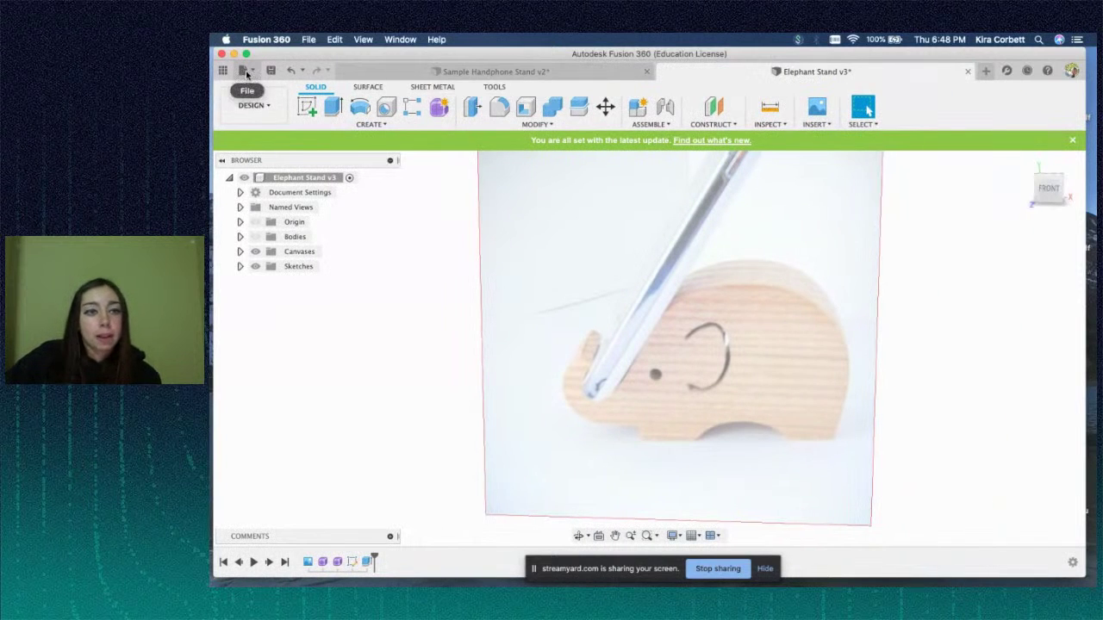
{"action": "left_click", "coordinate": [246, 74]}
{"action": "left_click", "coordinate": [258, 92]}
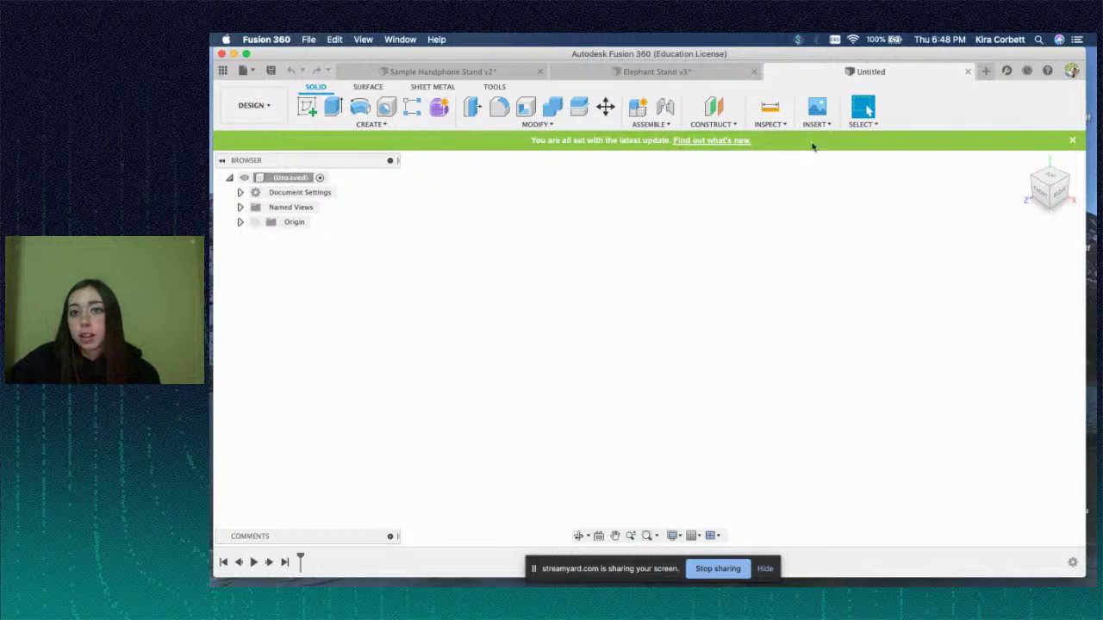
{"action": "left_click", "coordinate": [1072, 140]}
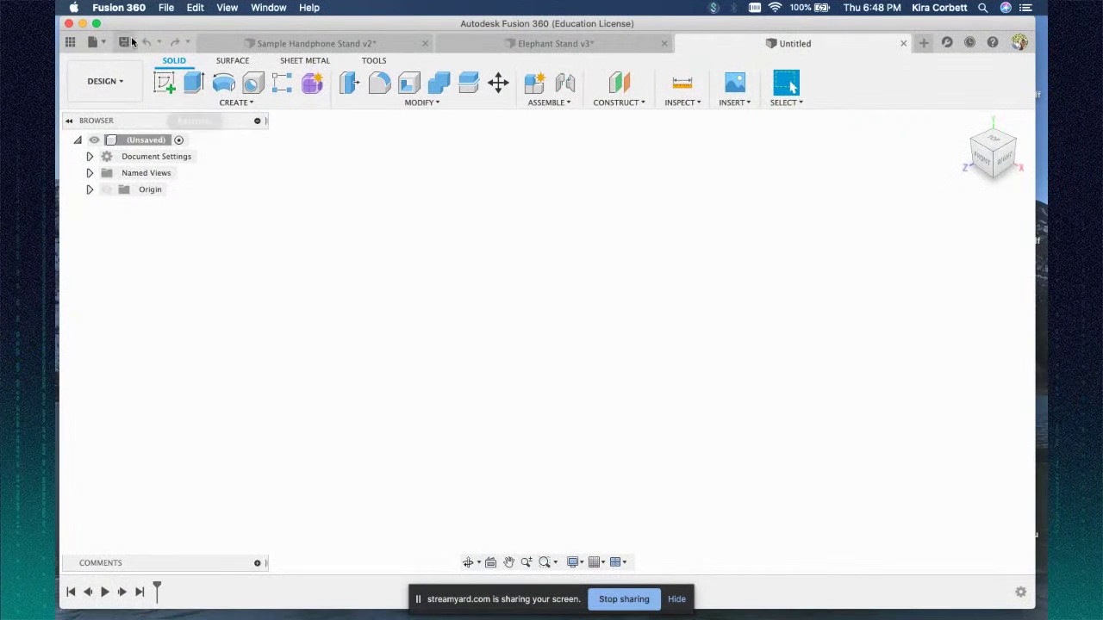
- Save the new design in the CAD Workshop folder under the name Class Elephant Handphone Stand
{"action": "left_click", "coordinate": [96, 41]}
{"action": "left_click", "coordinate": [103, 178]}
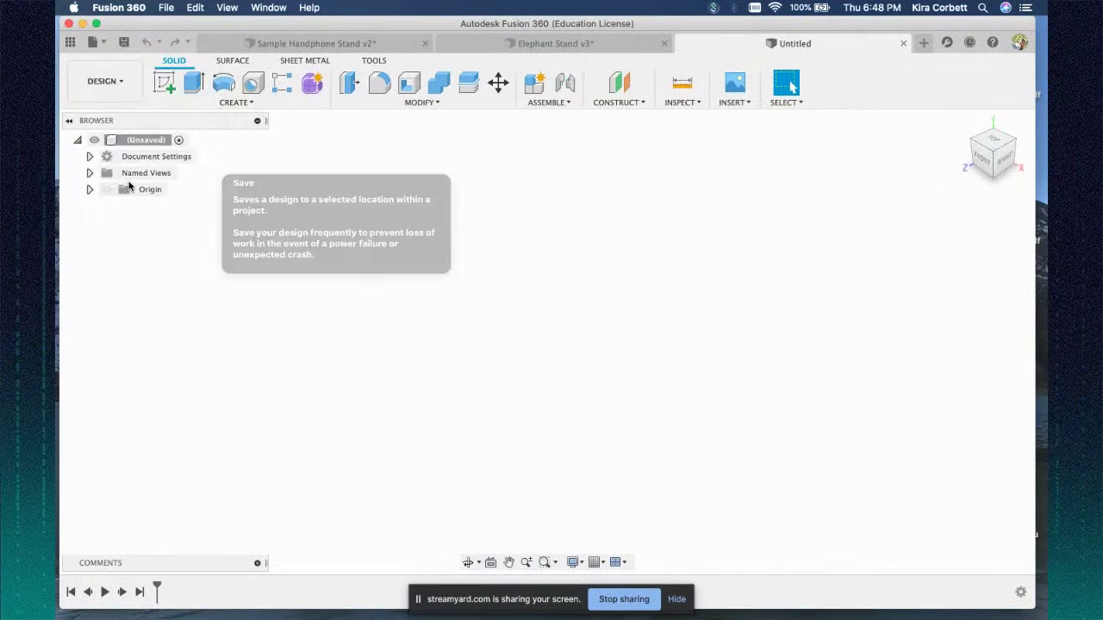
{"action": "left_click", "coordinate": [770, 205]}
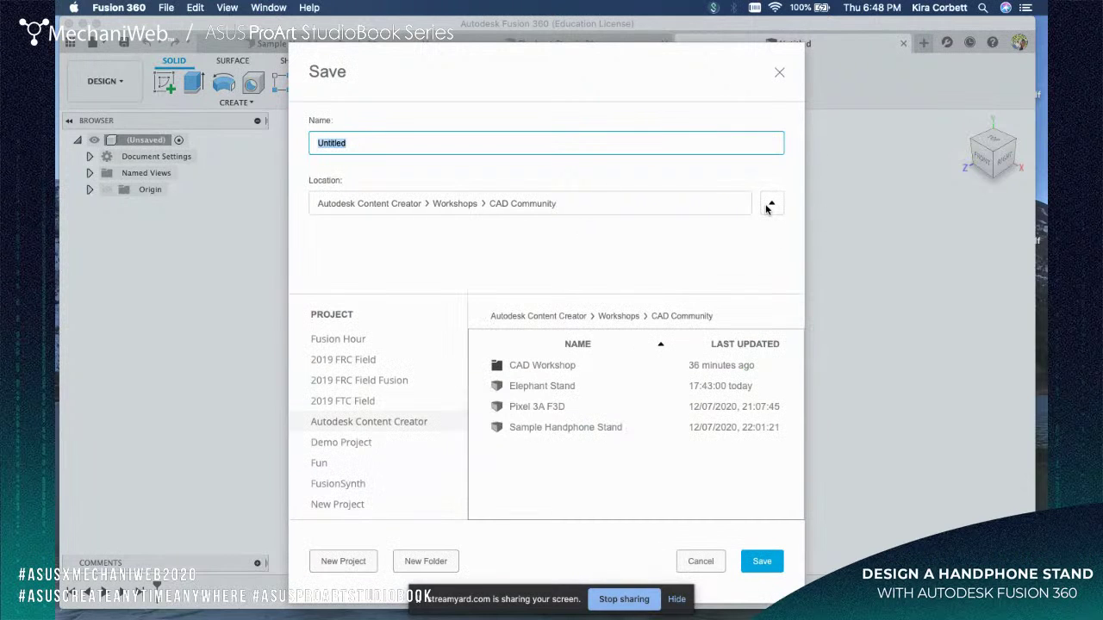
{"action": "double_click", "coordinate": [539, 364]}
{"action": "left_click_drag", "start_coordinate": [572, 150], "coordinate": [327, 125]}
{"action": "type", "text": "E"}
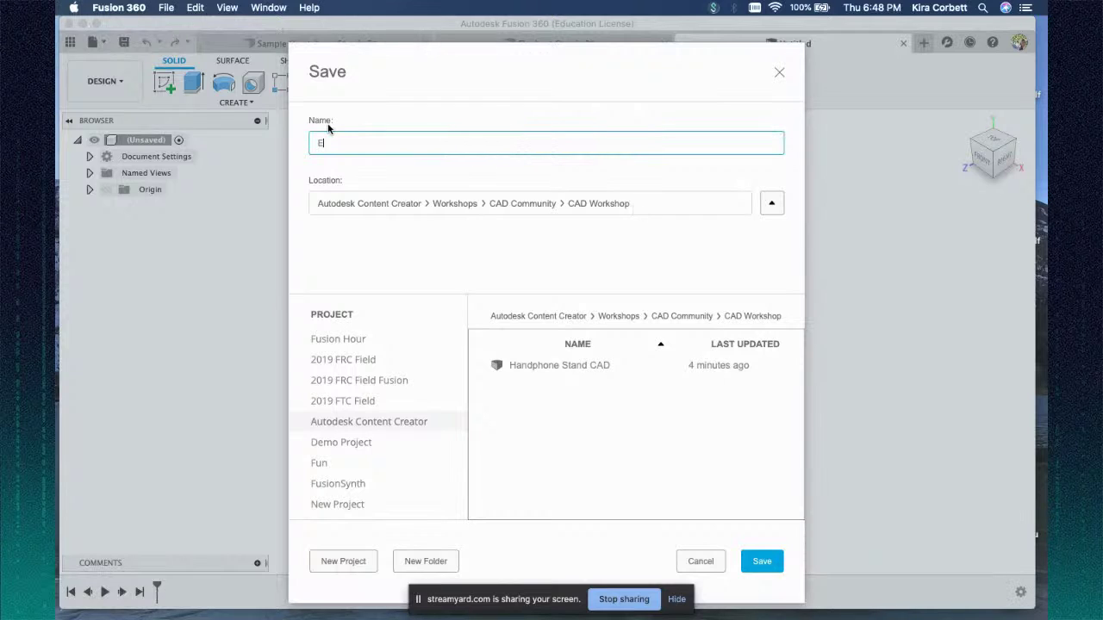
{"action": "type", "text": "lephant"}
{"action": "key", "text": "super+a"}
{"action": "type", "text": "Cla"}
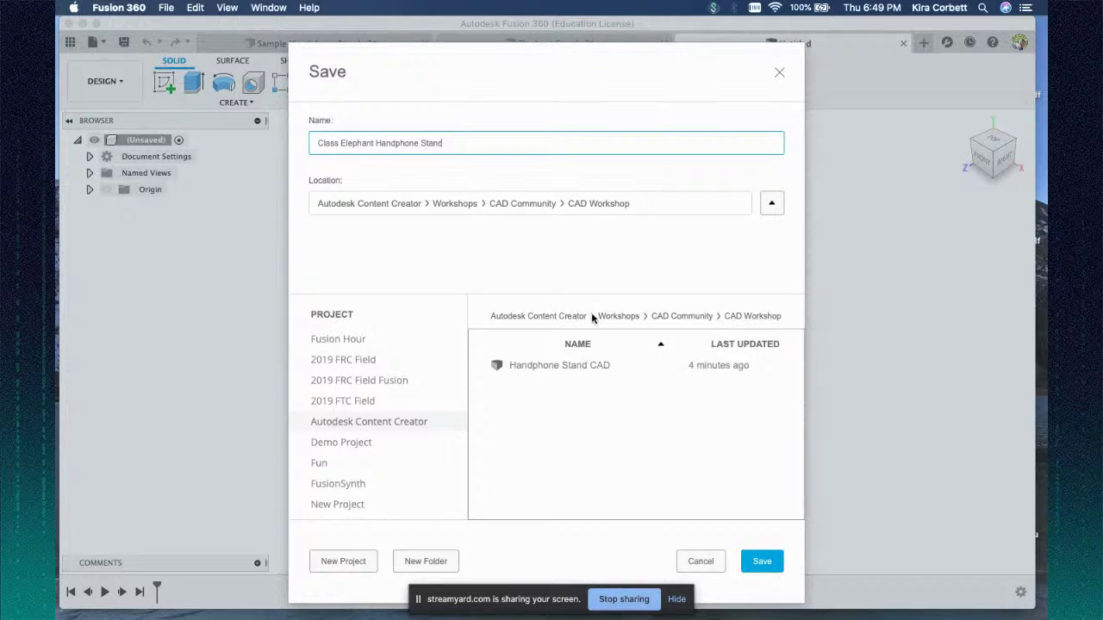
{"action": "left_click", "coordinate": [761, 560]}
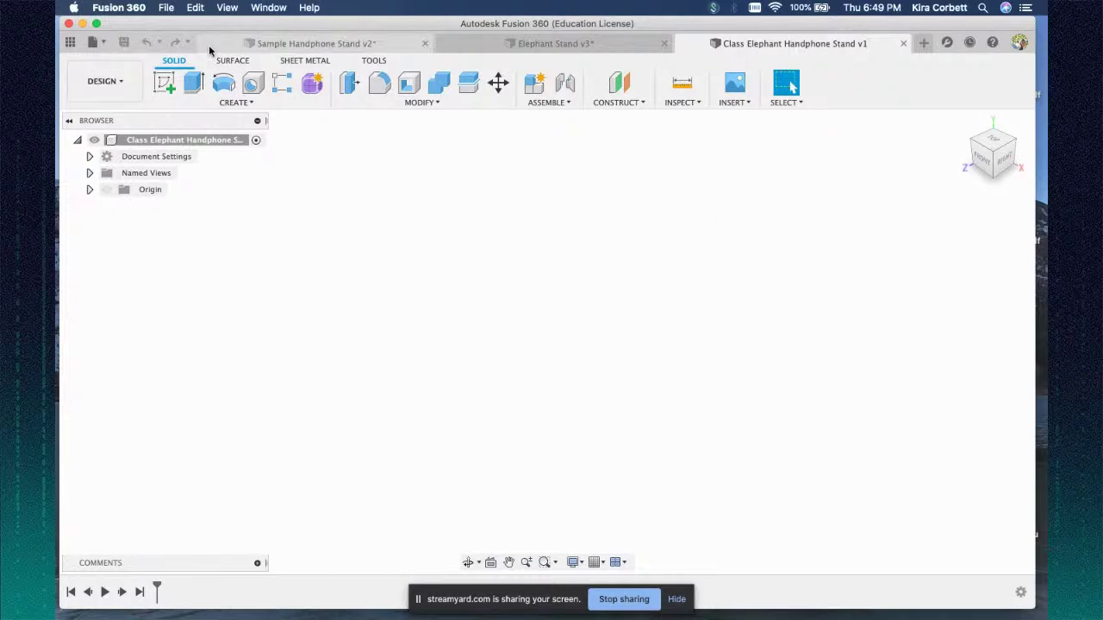
- Insert elephant.jpg from the Desktop as a canvas on the XY plane
{"action": "left_click", "coordinate": [734, 83]}
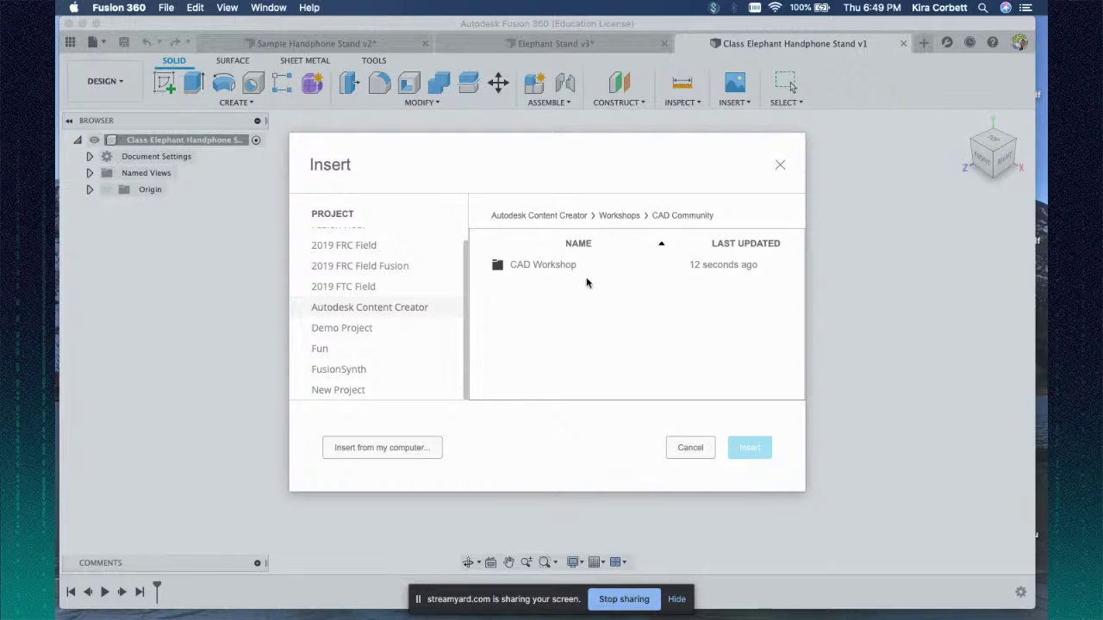
{"action": "left_click", "coordinate": [372, 448]}
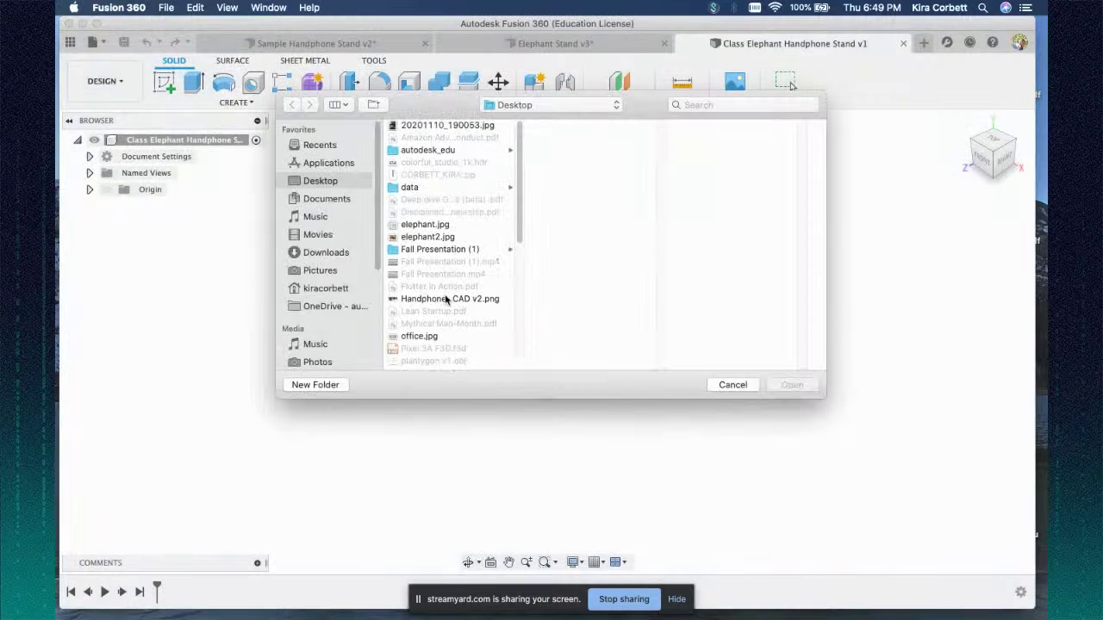
{"action": "left_click", "coordinate": [424, 225]}
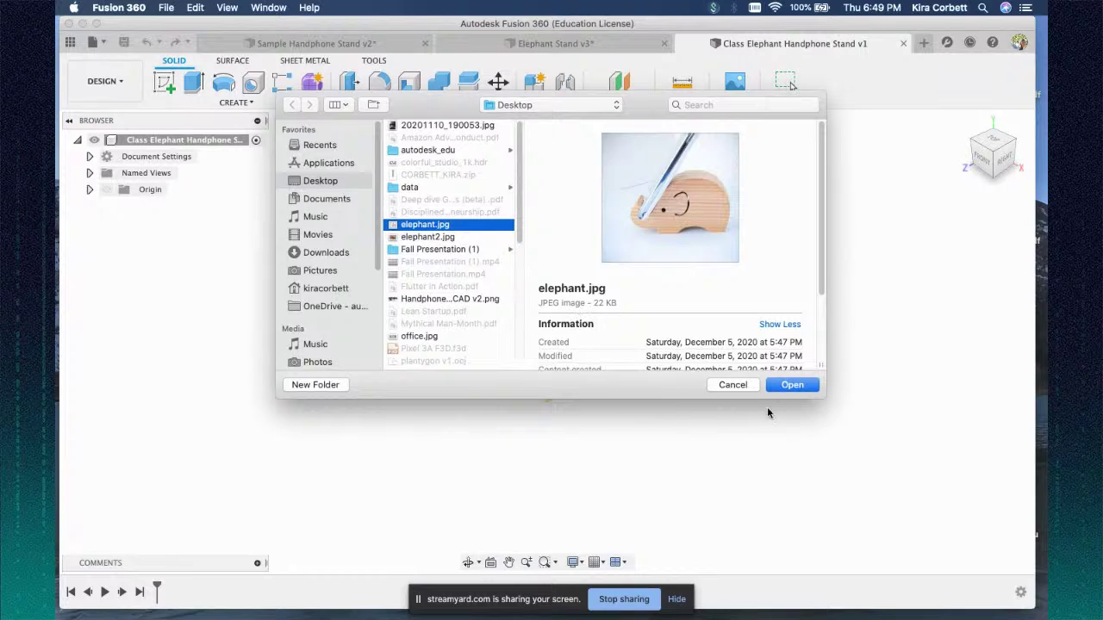
{"action": "left_click", "coordinate": [797, 387]}
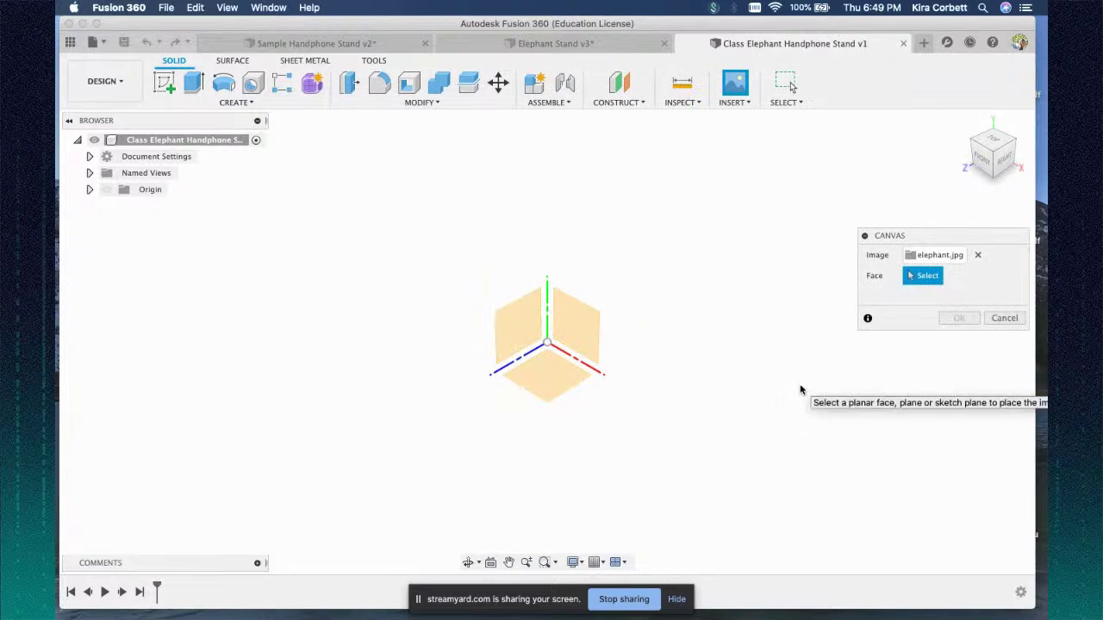
{"action": "left_click", "coordinate": [581, 325]}
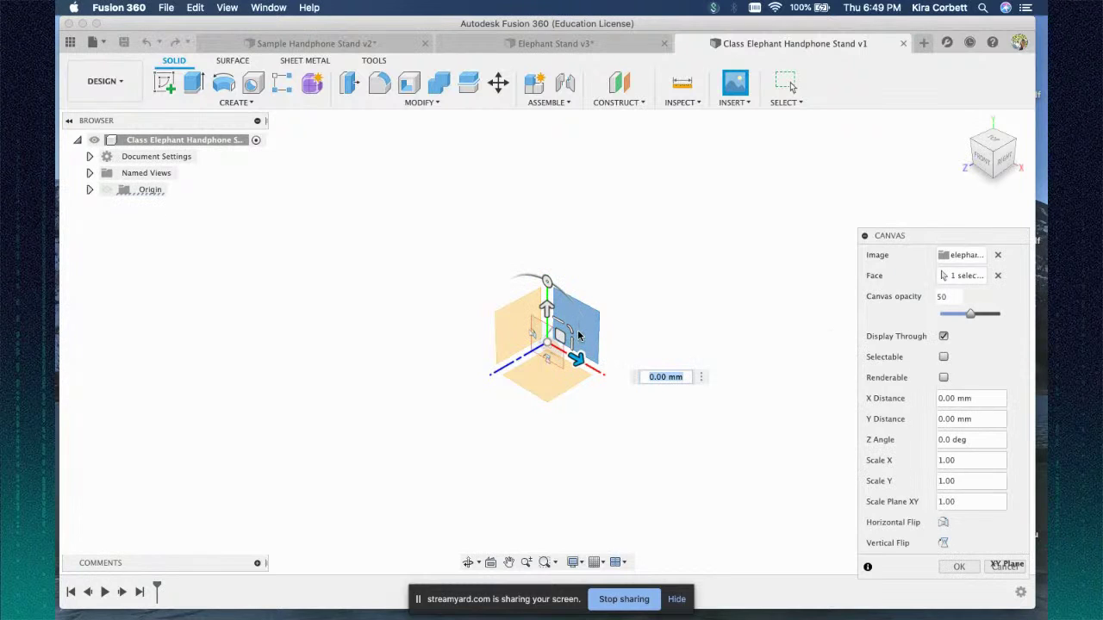
{"action": "scroll", "coordinate": [545, 417], "scroll_direction": "up", "scroll_amount": 2}
{"action": "scroll", "coordinate": [544, 417], "scroll_direction": "up", "scroll_amount": 2}
{"action": "scroll", "coordinate": [522, 393], "scroll_direction": "down", "scroll_amount": 4}
{"action": "scroll", "coordinate": [531, 360], "scroll_direction": "up", "scroll_amount": 3}
{"action": "scroll", "coordinate": [531, 362], "scroll_direction": "up", "scroll_amount": 4}
{"action": "scroll", "coordinate": [530, 374], "scroll_direction": "down", "scroll_amount": 4}
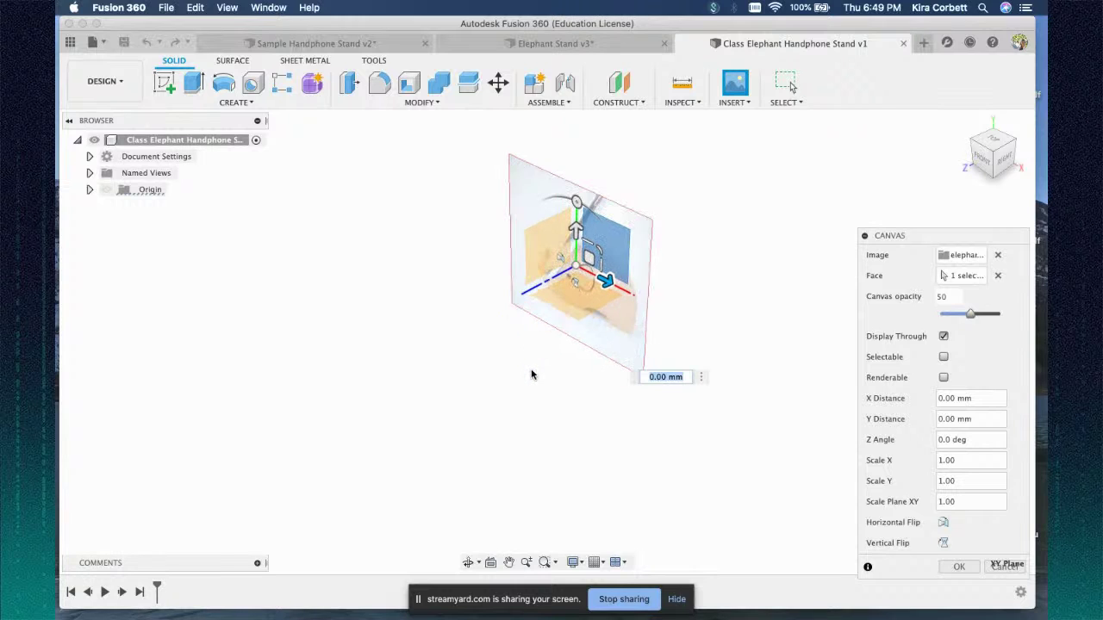
{"action": "scroll", "coordinate": [529, 376], "scroll_direction": "up", "scroll_amount": 3}
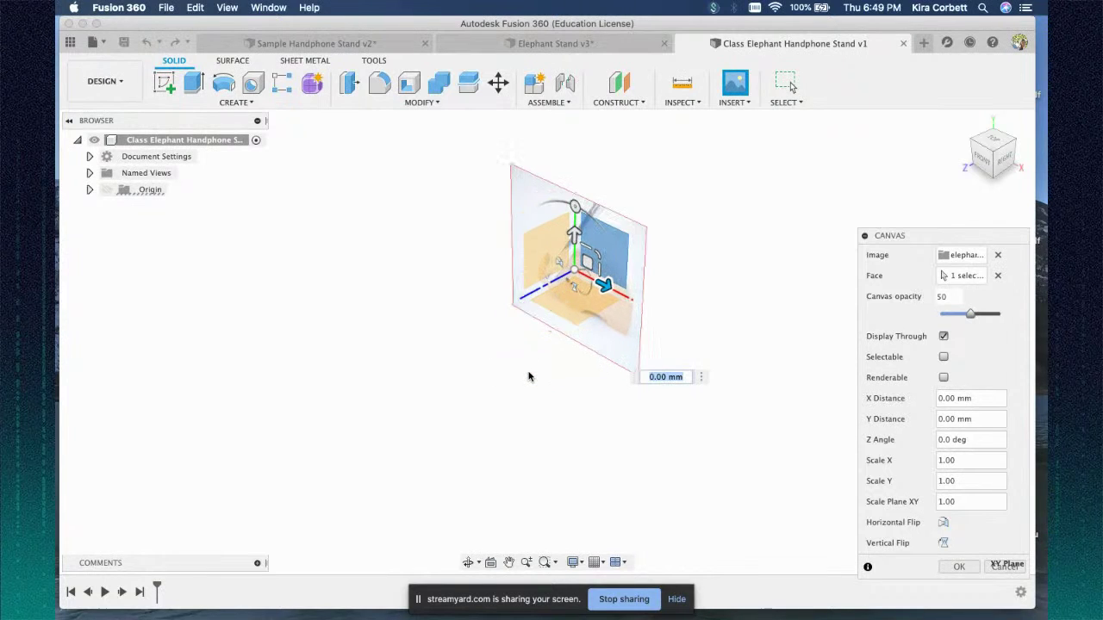
{"action": "scroll", "coordinate": [528, 377], "scroll_direction": "down", "scroll_amount": 2}
{"action": "scroll", "coordinate": [529, 376], "scroll_direction": "up", "scroll_amount": 2}
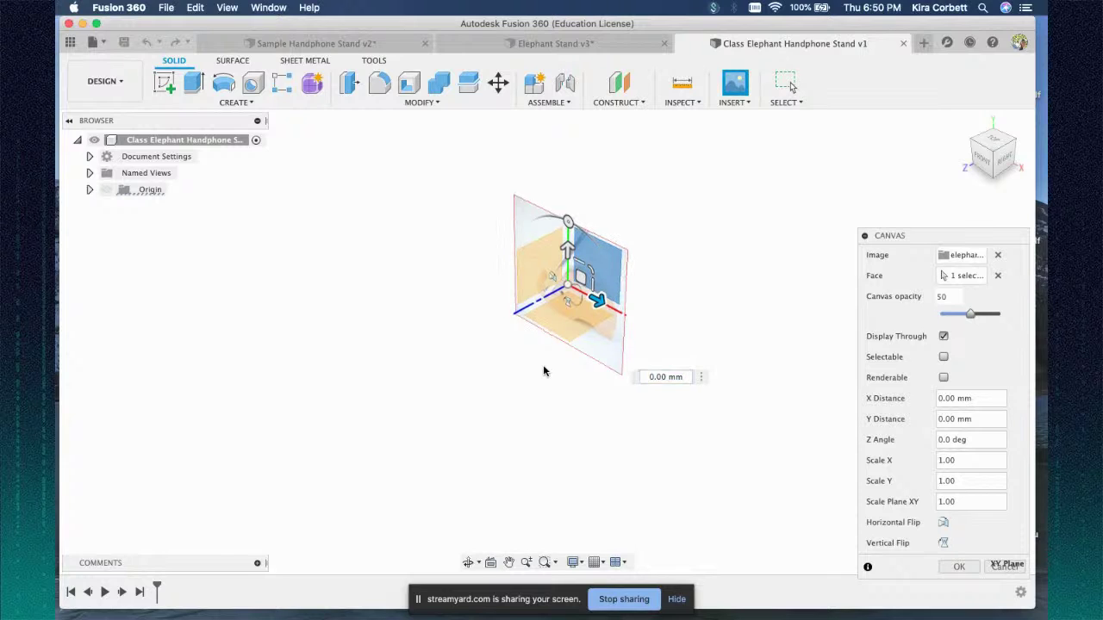
{"action": "scroll", "coordinate": [544, 372], "scroll_direction": "down", "scroll_amount": 3}
{"action": "scroll", "coordinate": [543, 372], "scroll_direction": "up", "scroll_amount": 3}
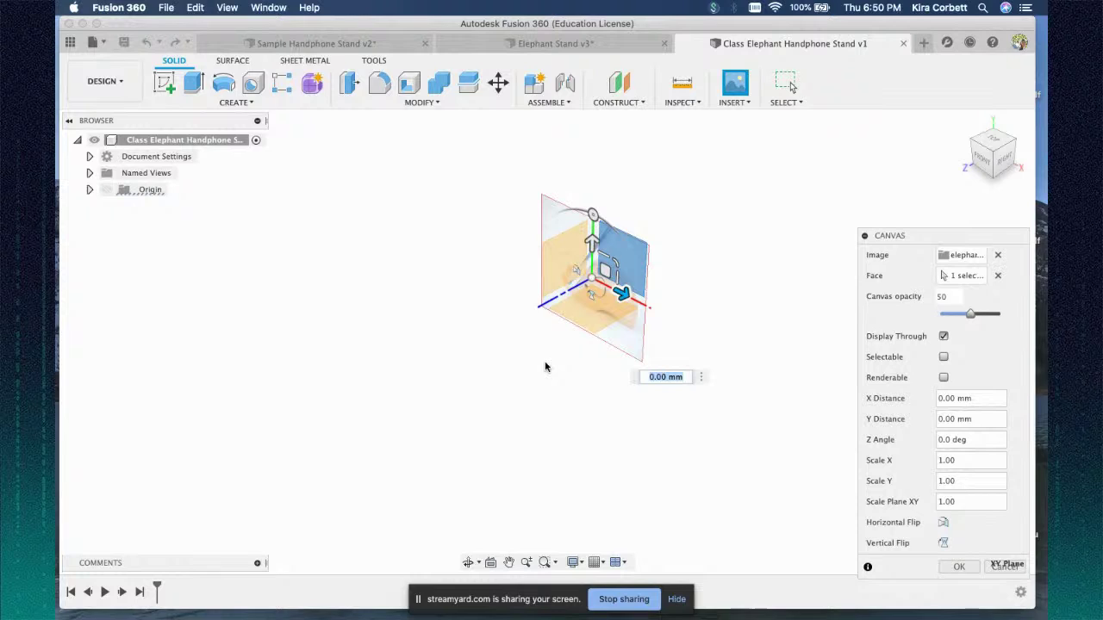
{"action": "scroll", "coordinate": [625, 336], "scroll_direction": "down", "scroll_amount": 2}
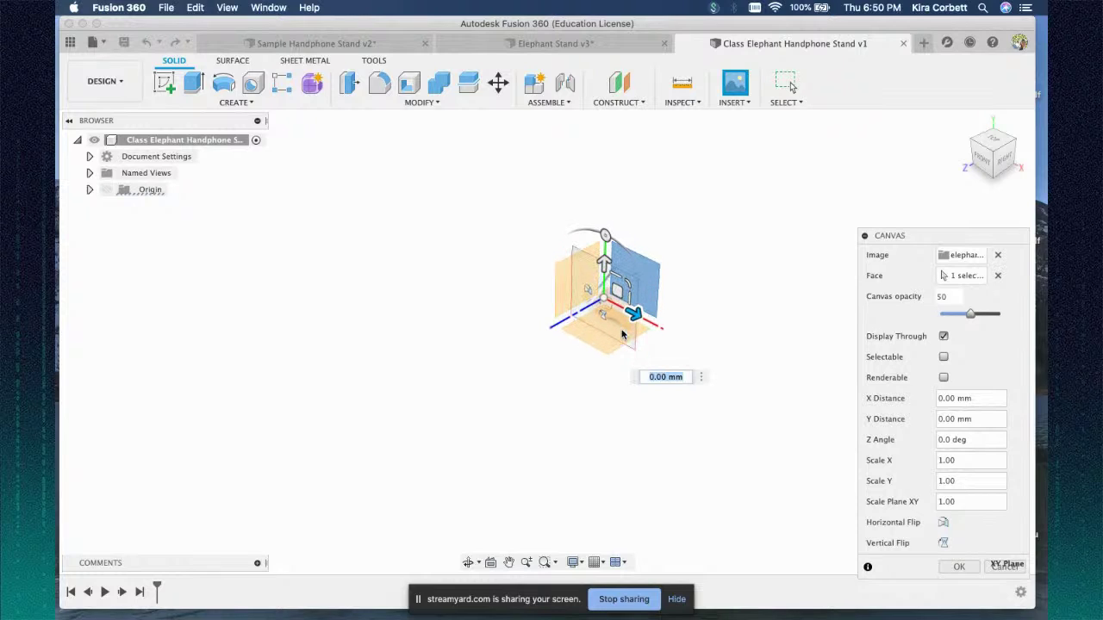
- View the elephant canvas from the front and shift it to an X distance of -10 mm
{"action": "mouse_move", "coordinate": [633, 313]}
{"action": "left_mouse_down"}
{"action": "mouse_move", "coordinate": [785, 379]}
{"action": "mouse_move", "coordinate": [633, 312]}
{"action": "left_mouse_up"}
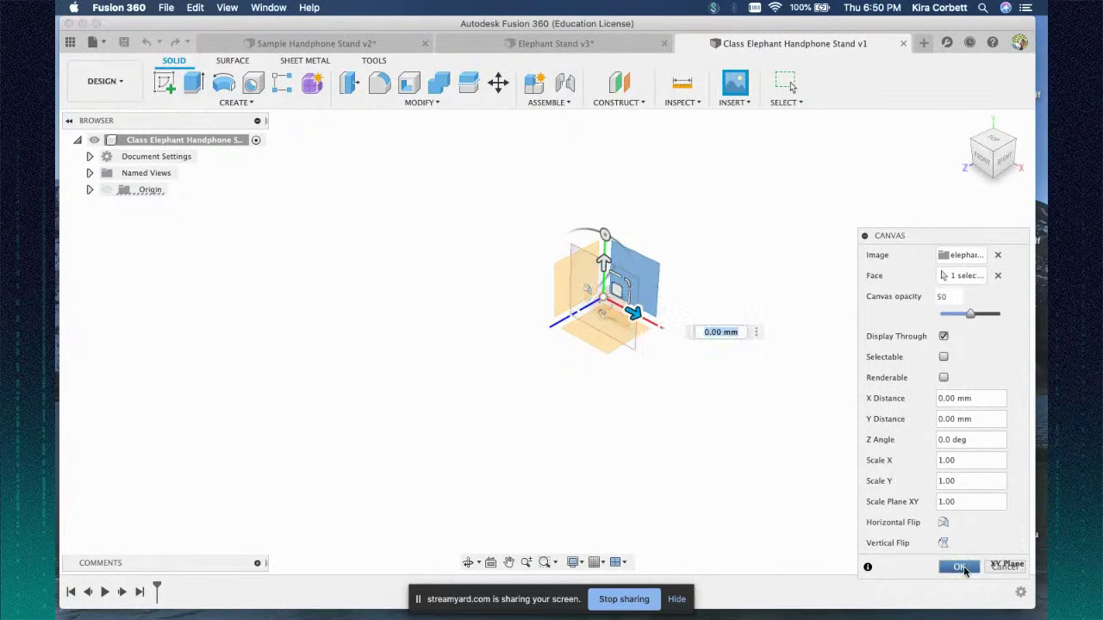
{"action": "left_click", "coordinate": [983, 163]}
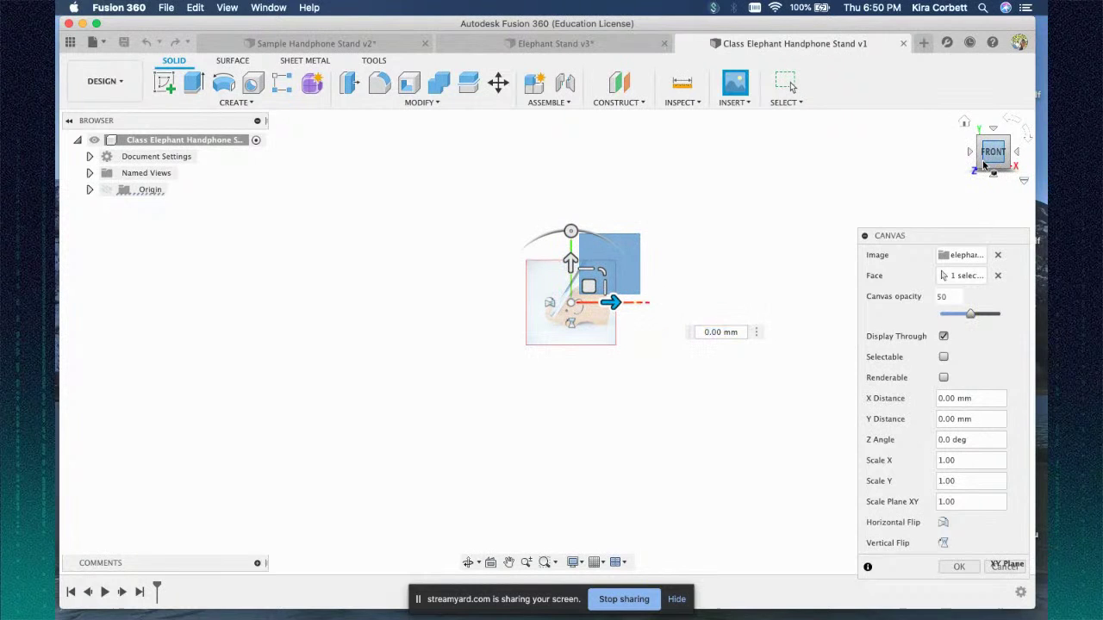
{"action": "left_click_drag", "start_coordinate": [613, 304], "coordinate": [561, 303]}
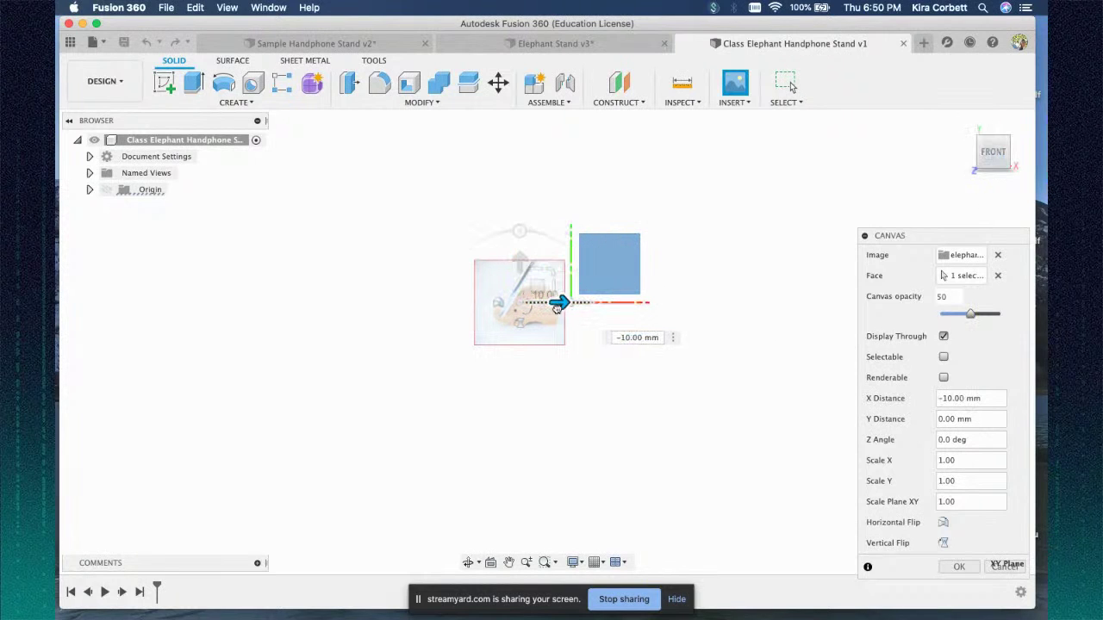
- Set the elephant canvas opacity to 75 and accept the canvas placement
{"action": "left_click_drag", "start_coordinate": [971, 318], "coordinate": [986, 322]}
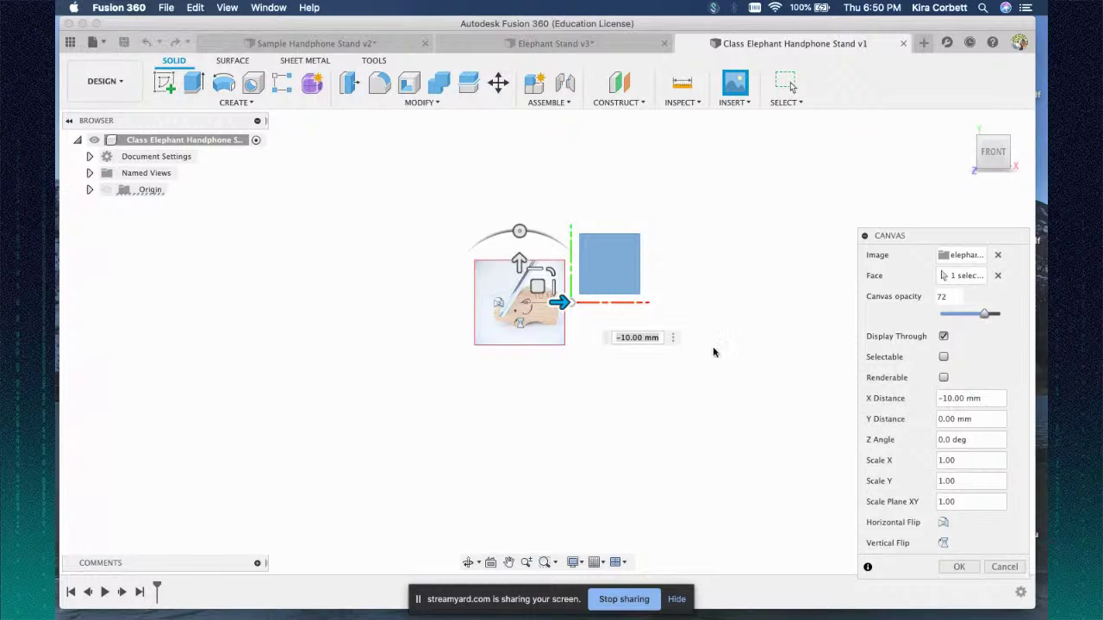
{"action": "scroll", "coordinate": [450, 396], "scroll_direction": "up", "scroll_amount": 4}
{"action": "middle_click_drag", "start_coordinate": [438, 248], "coordinate": [404, 379]}
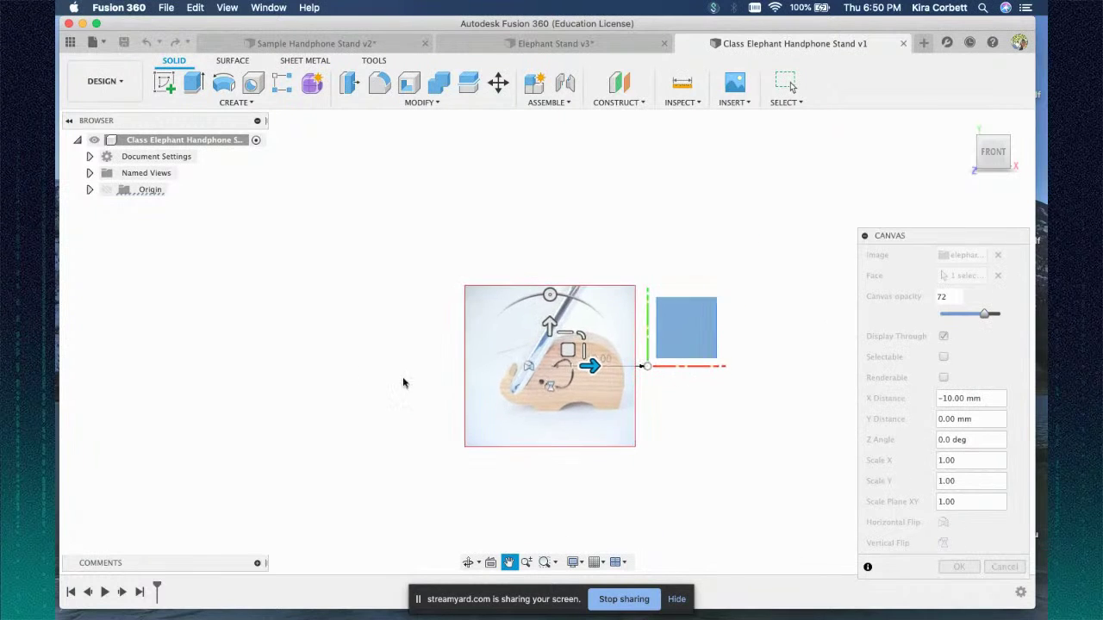
{"action": "scroll", "coordinate": [597, 399], "scroll_direction": "down", "scroll_amount": 1}
{"action": "scroll", "coordinate": [597, 399], "scroll_direction": "up", "scroll_amount": 5}
{"action": "scroll", "coordinate": [598, 395], "scroll_direction": "up", "scroll_amount": 2}
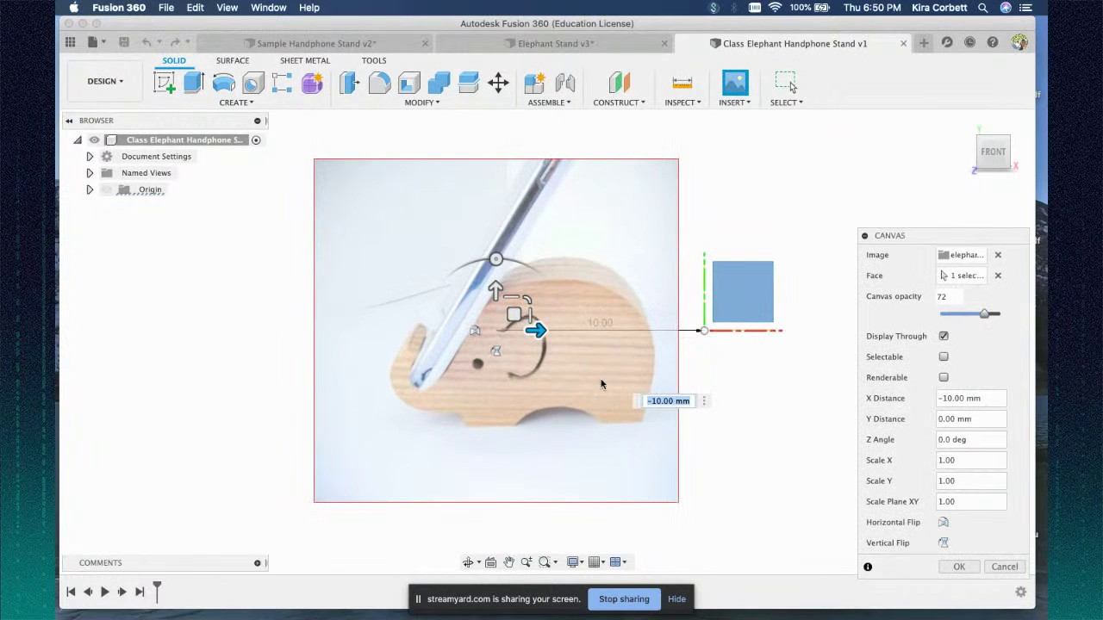
{"action": "mouse_move", "coordinate": [985, 318]}
{"action": "left_mouse_down"}
{"action": "mouse_move", "coordinate": [948, 318]}
{"action": "mouse_move", "coordinate": [984, 320]}
{"action": "left_mouse_up"}
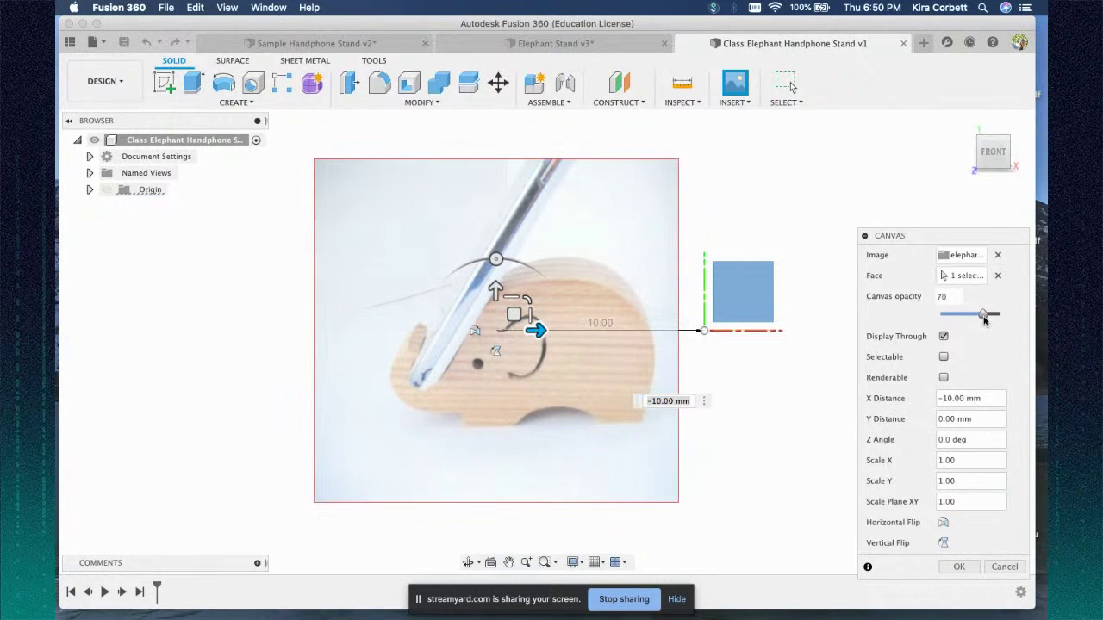
{"action": "double_click", "coordinate": [956, 298]}
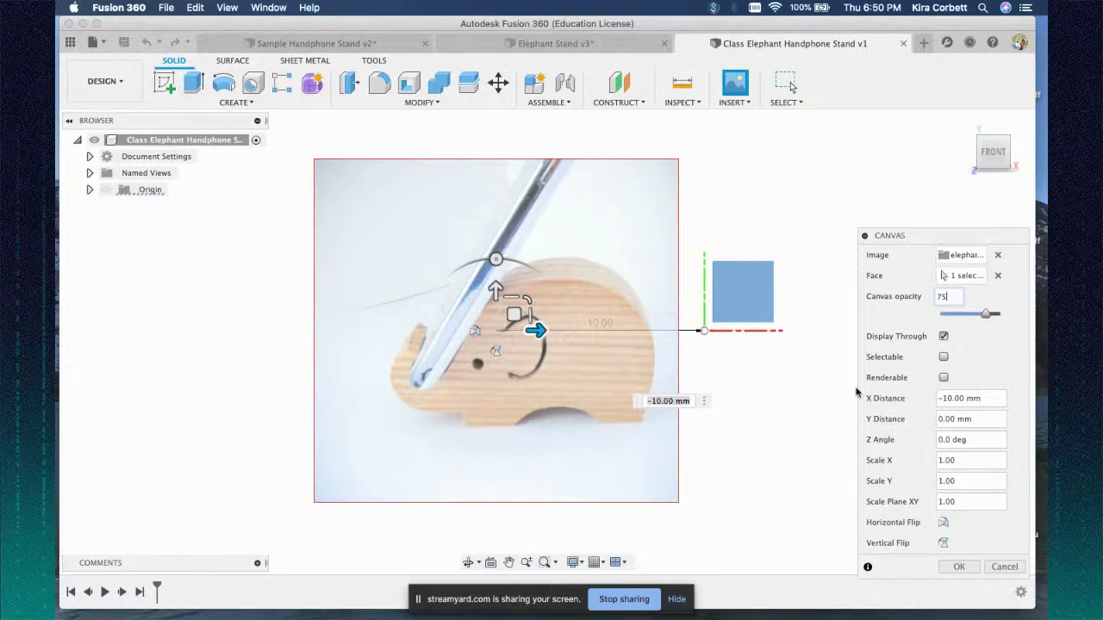
{"action": "left_click_drag", "start_coordinate": [951, 298], "coordinate": [916, 301]}
{"action": "left_click", "coordinate": [956, 568]}
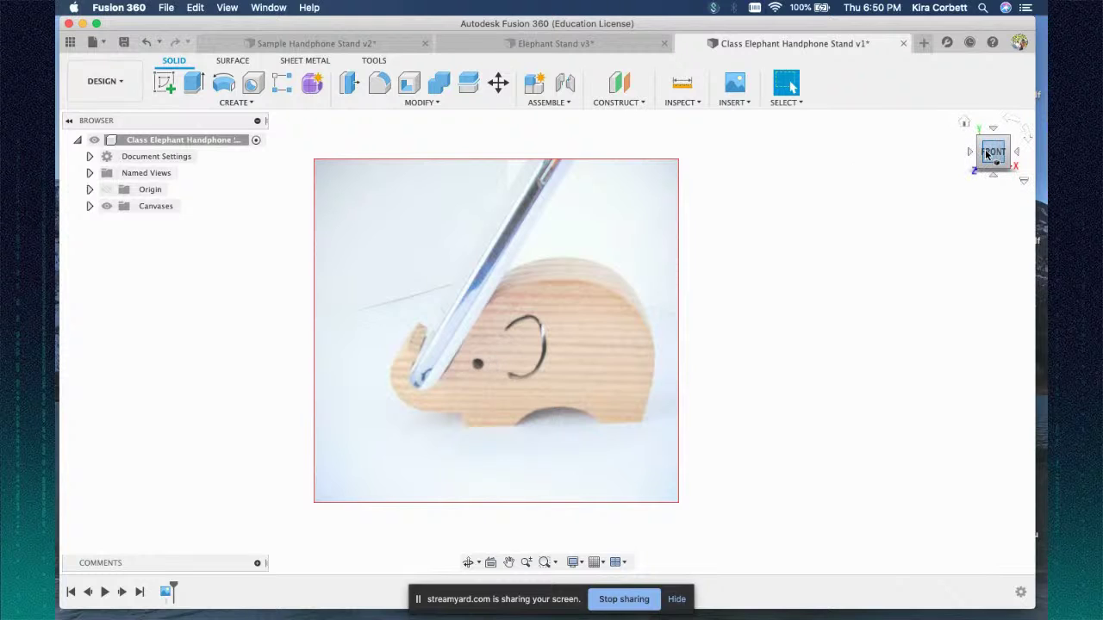
- Create a new form in the elephant phone stand design to start T-Spline modelling
{"action": "middle_click_drag", "start_coordinate": [770, 236], "coordinate": [884, 239]}
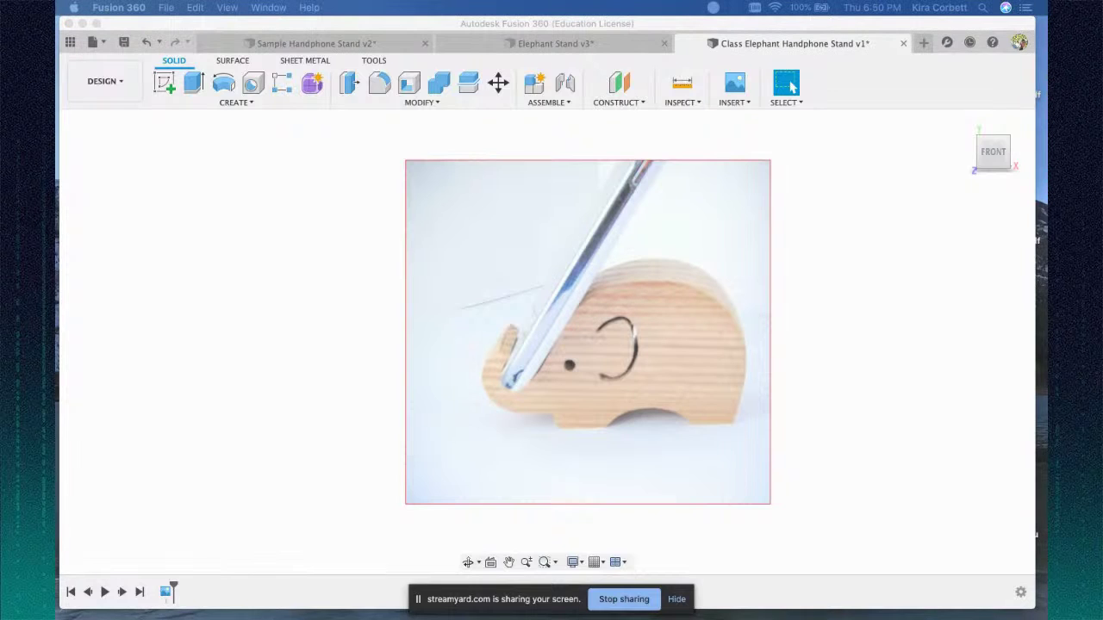
{"action": "left_click", "coordinate": [289, 259]}
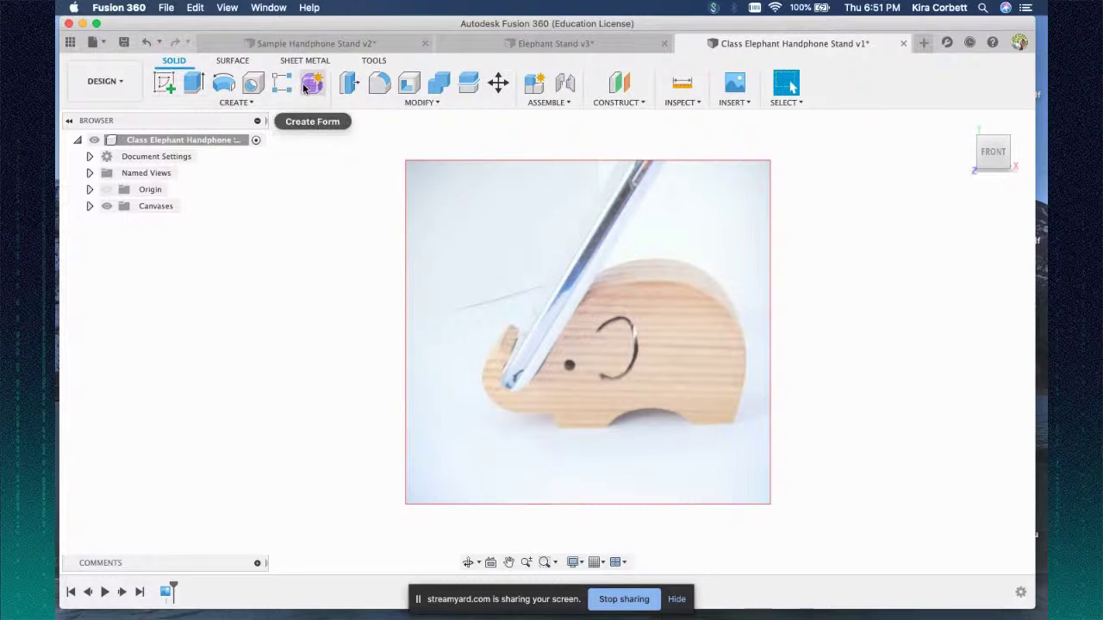
{"action": "left_click", "coordinate": [232, 102]}
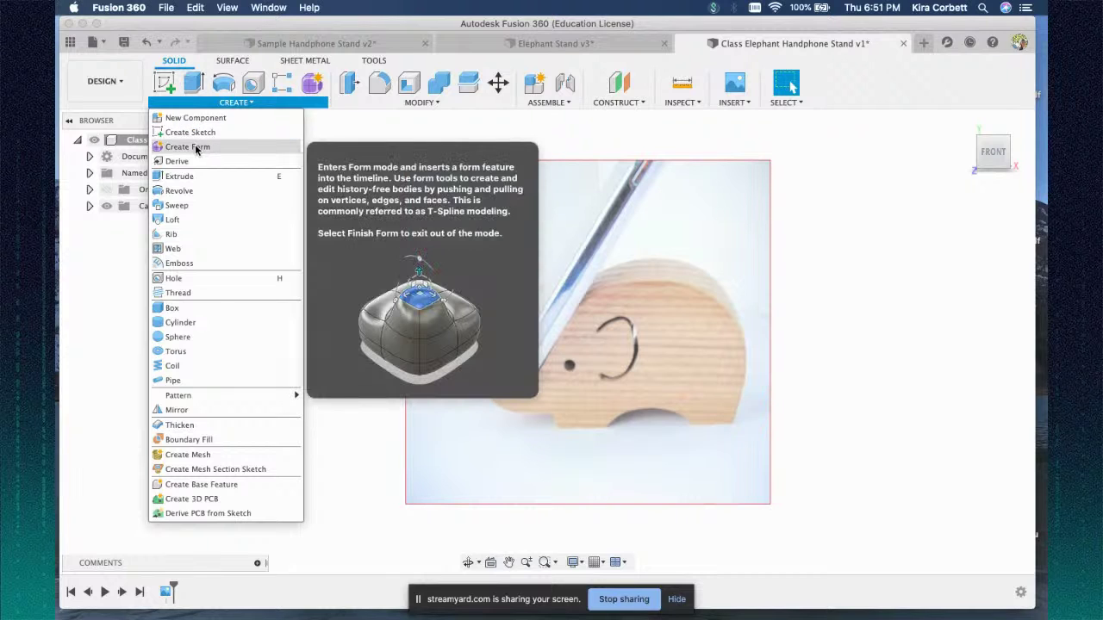
{"action": "left_click", "coordinate": [196, 148]}
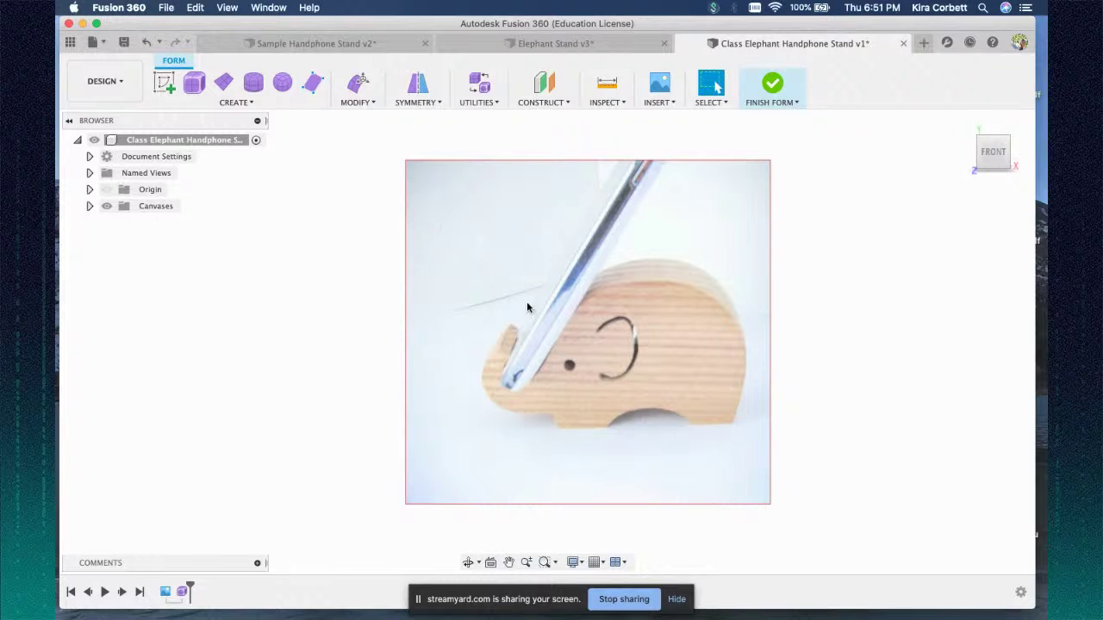
{"action": "scroll", "coordinate": [528, 306], "scroll_direction": "down", "scroll_amount": 5}
{"action": "scroll", "coordinate": [529, 310], "scroll_direction": "up", "scroll_amount": 4}
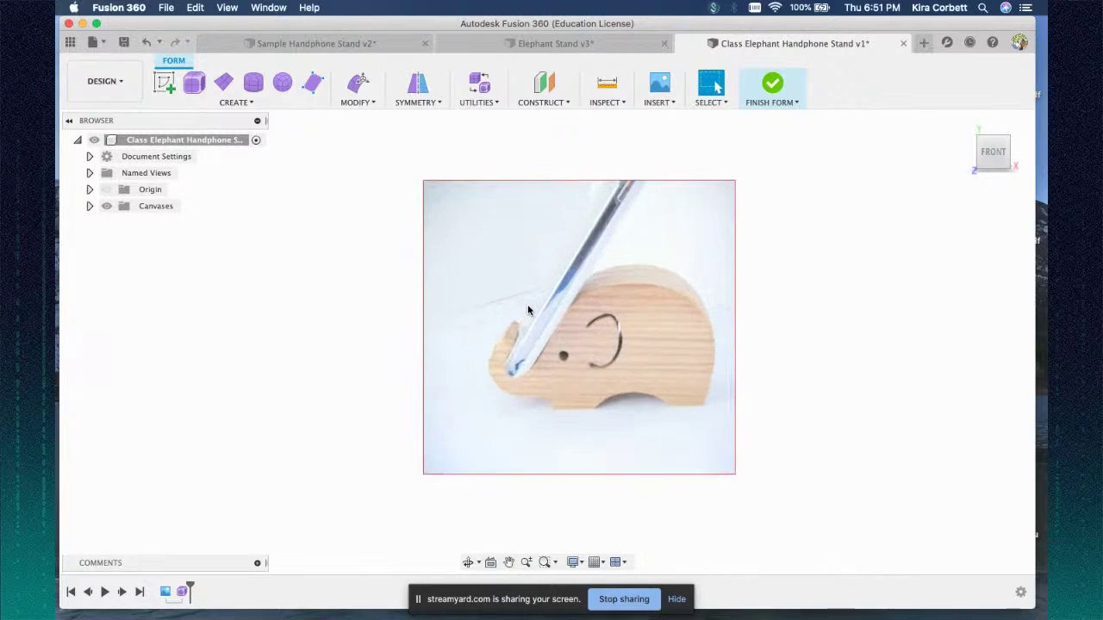
{"action": "scroll", "coordinate": [528, 310], "scroll_direction": "up", "scroll_amount": 1}
{"action": "left_click", "coordinate": [241, 103]}
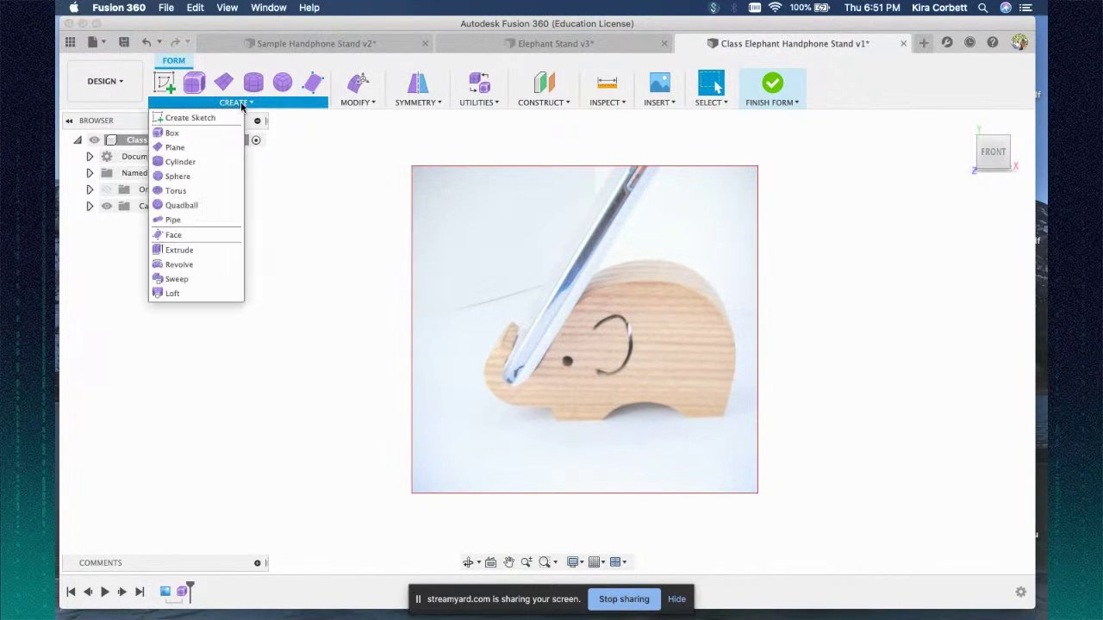
{"action": "left_click", "coordinate": [340, 159]}
{"action": "scroll", "coordinate": [484, 379], "scroll_direction": "up", "scroll_amount": 2}
{"action": "scroll", "coordinate": [498, 387], "scroll_direction": "up", "scroll_amount": 2}
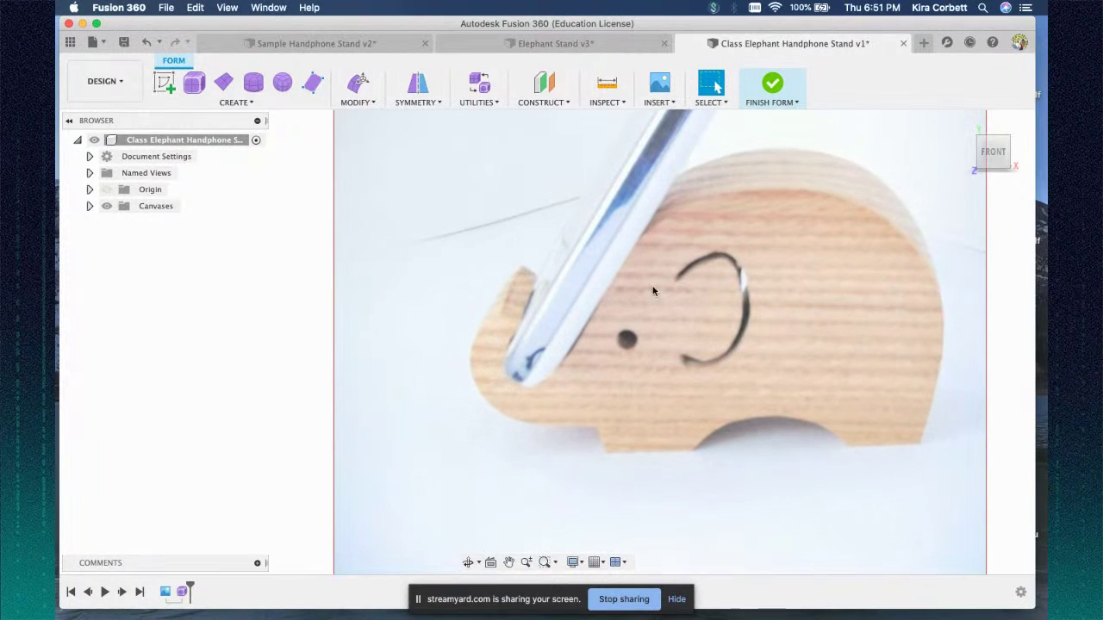
{"action": "middle_click_drag", "start_coordinate": [503, 177], "coordinate": [352, 163]}
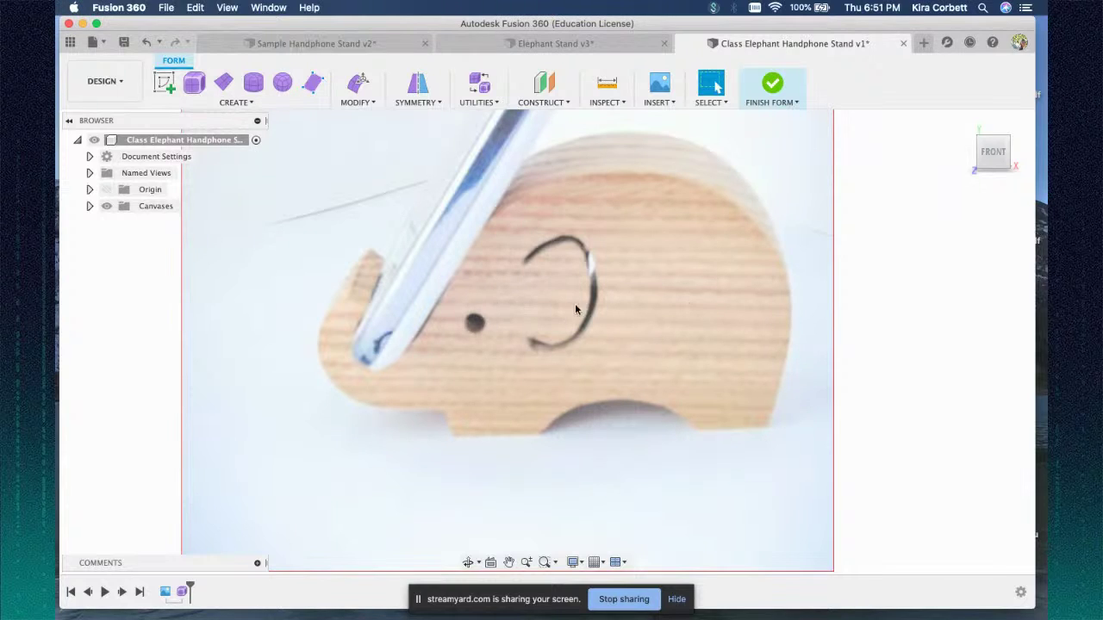
{"action": "left_click", "coordinate": [232, 102]}
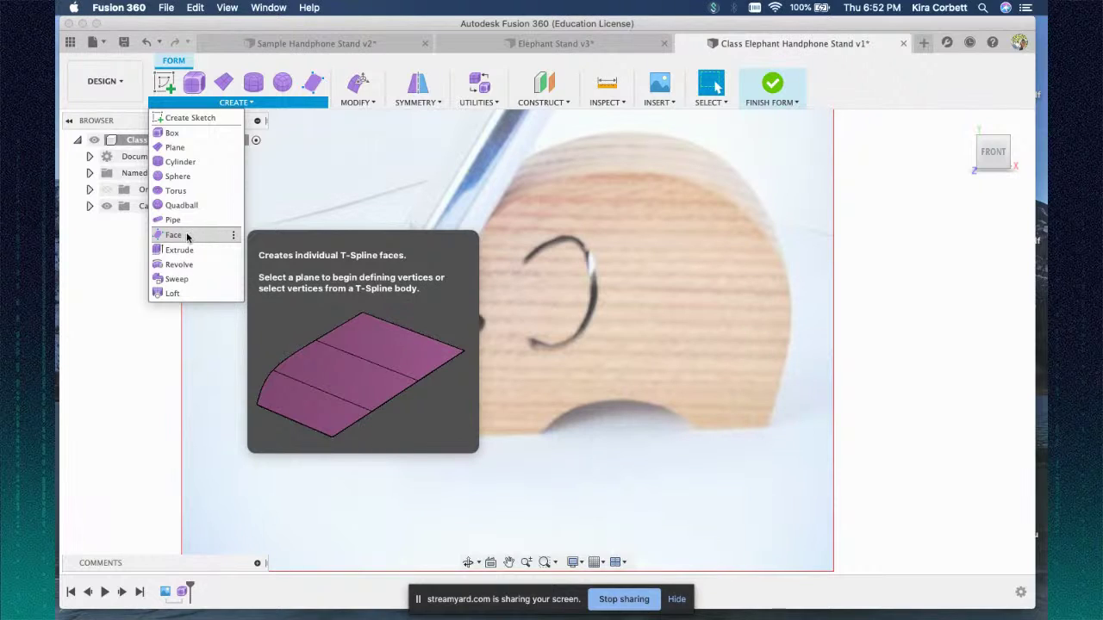
{"action": "left_click", "coordinate": [187, 236]}
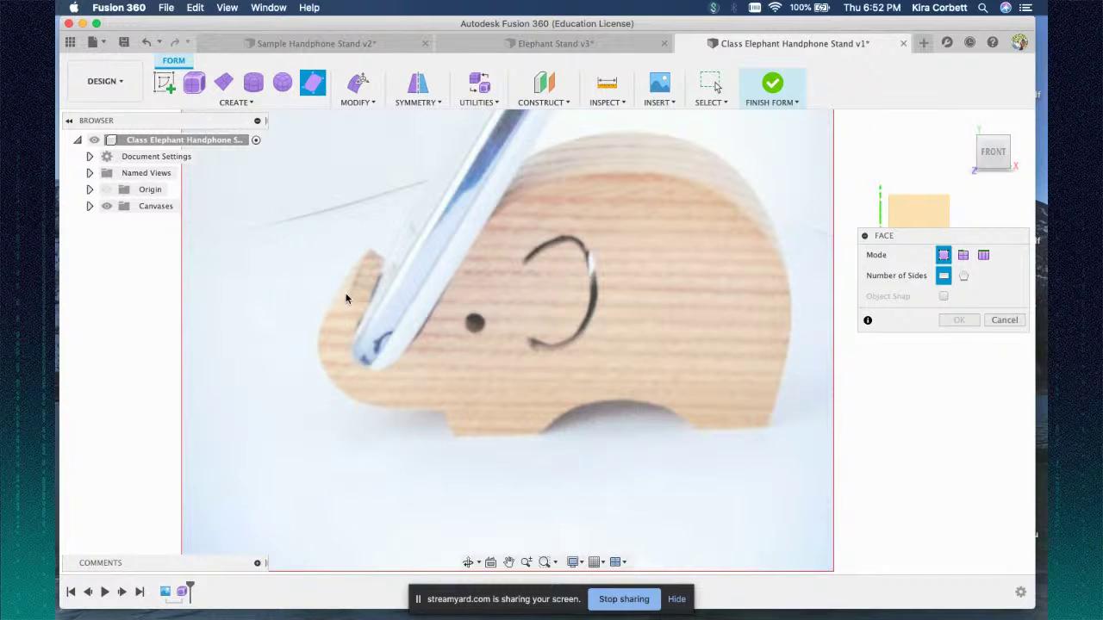
{"action": "left_click", "coordinate": [198, 101]}
{"action": "left_click", "coordinate": [185, 233]}
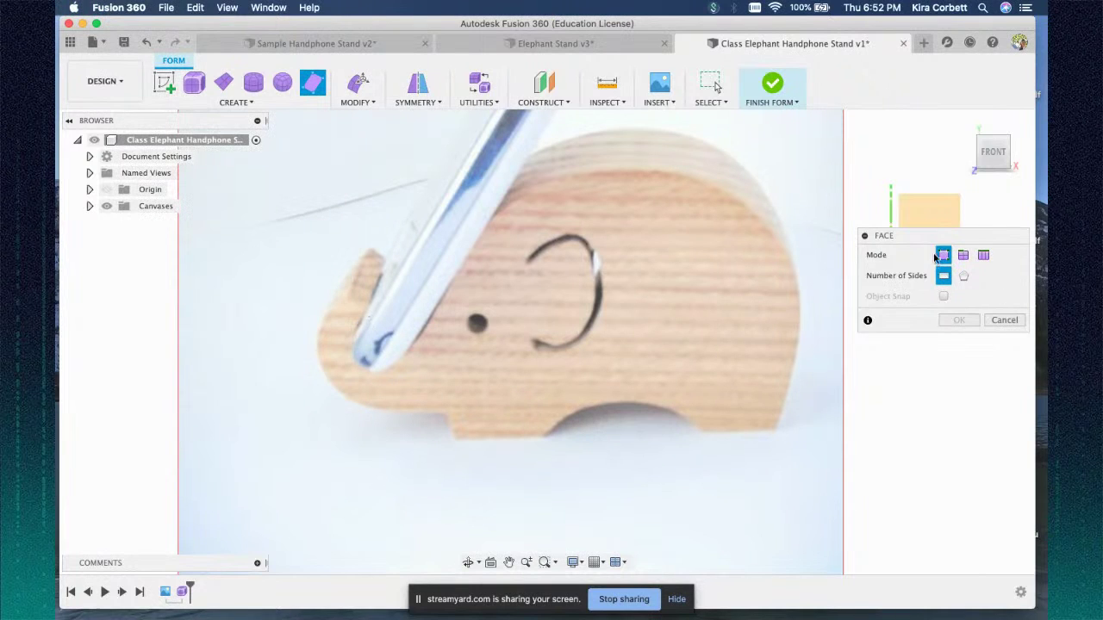
- Create a sketch on the front plane of the elephant image and finish it without drawing anything
{"action": "left_click", "coordinate": [166, 85]}
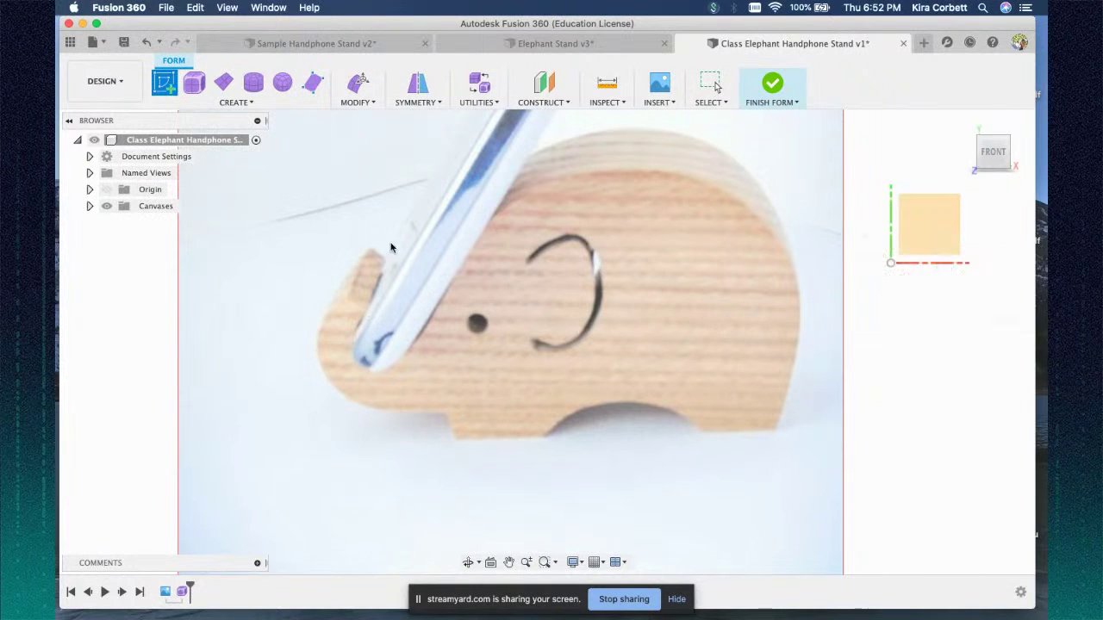
{"action": "left_click", "coordinate": [343, 307]}
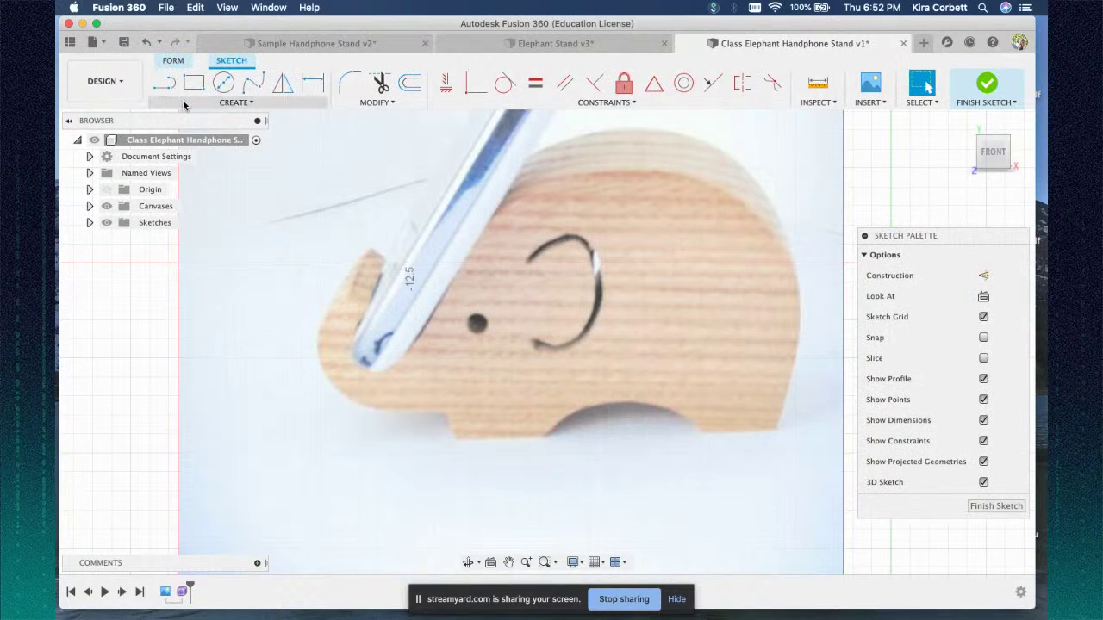
{"action": "left_click", "coordinate": [988, 86]}
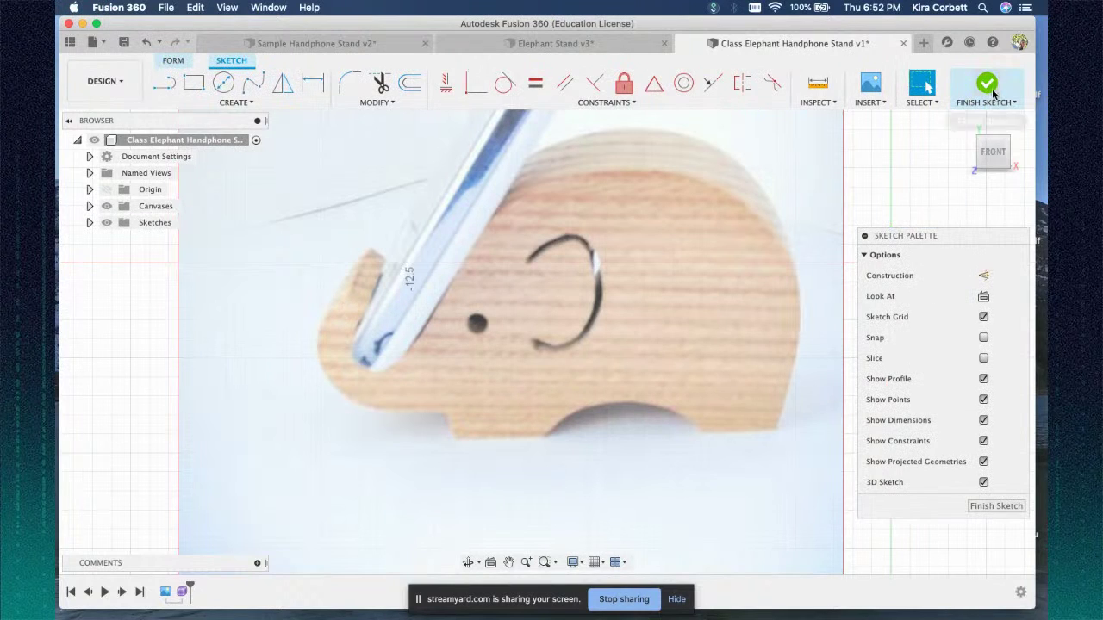
{"action": "left_click", "coordinate": [195, 103]}
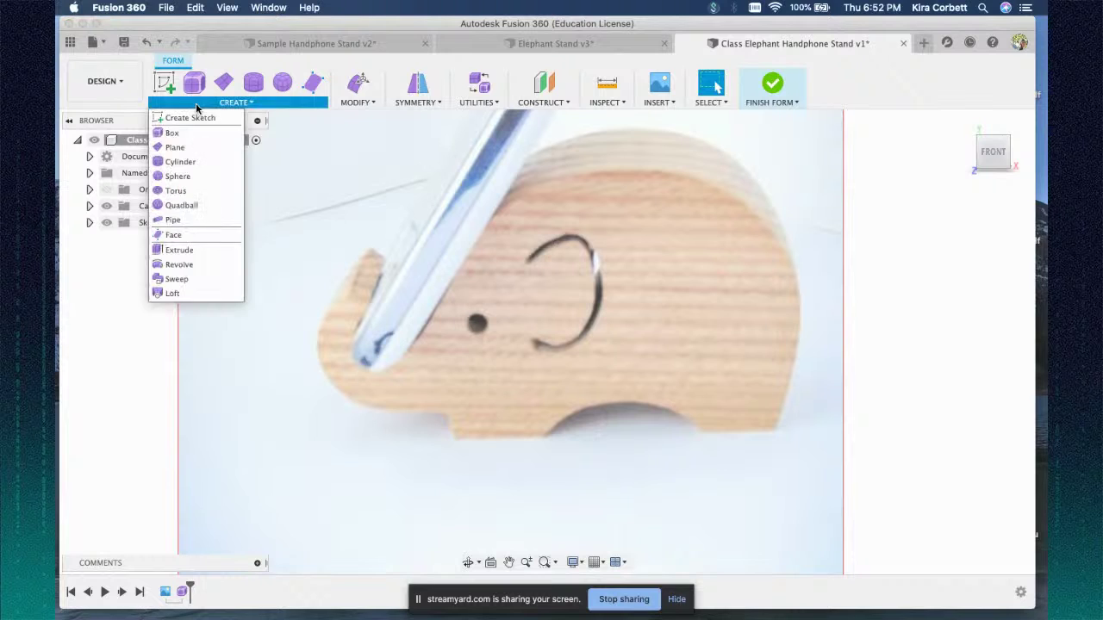
{"action": "left_click", "coordinate": [176, 236]}
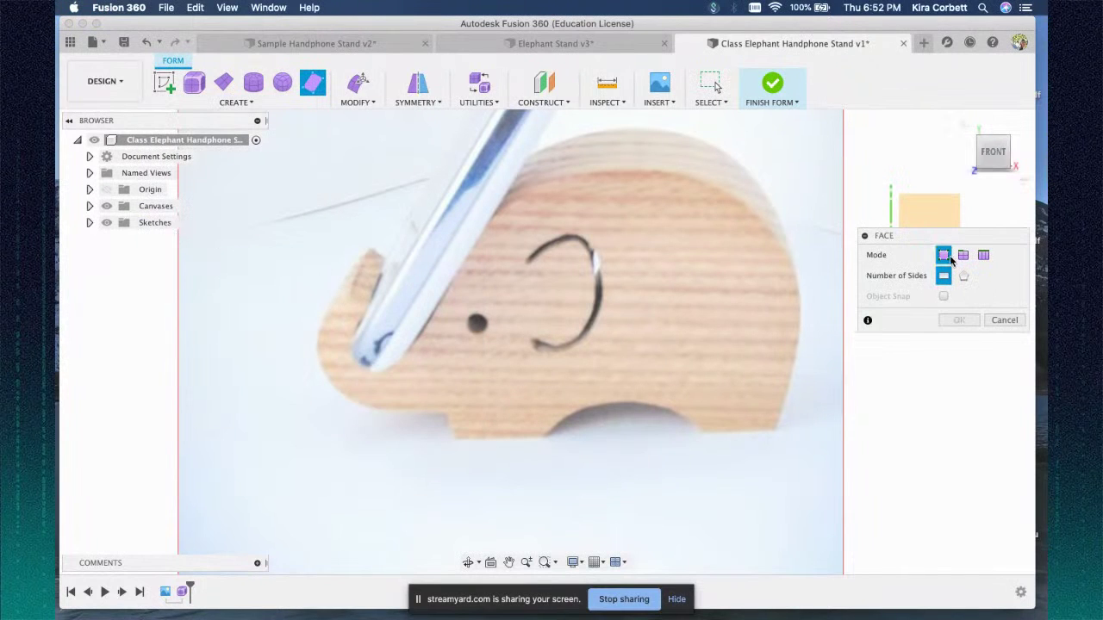
{"action": "scroll", "coordinate": [824, 231], "scroll_direction": "down", "scroll_amount": 2}
{"action": "scroll", "coordinate": [825, 231], "scroll_direction": "down", "scroll_amount": 4}
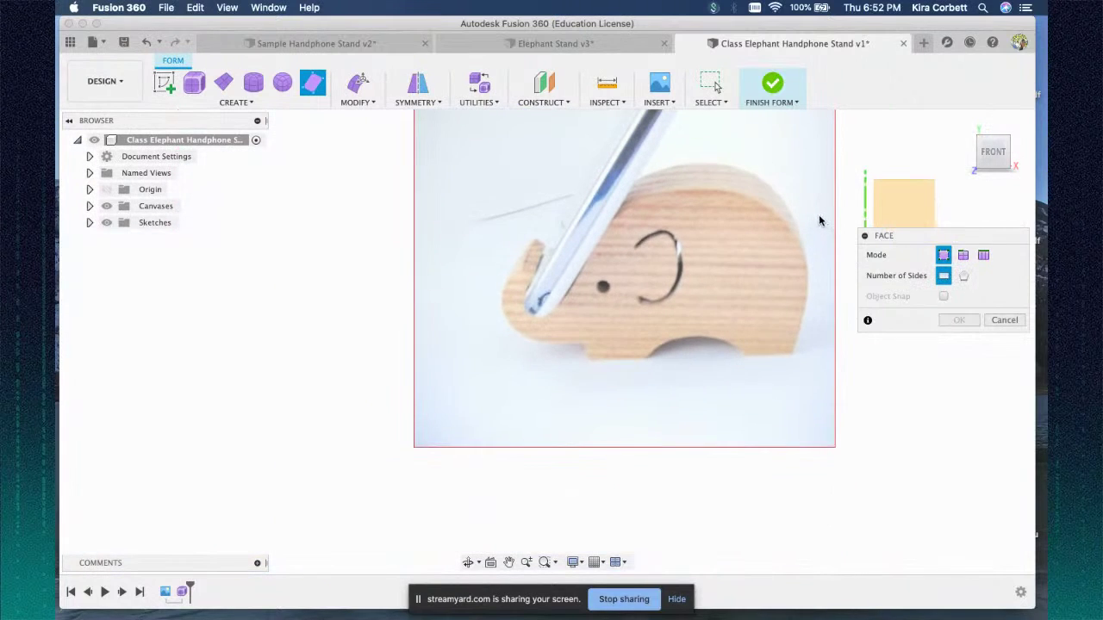
{"action": "middle_click_drag", "start_coordinate": [886, 166], "coordinate": [718, 241]}
{"action": "scroll", "coordinate": [718, 241], "scroll_direction": "down", "scroll_amount": 1}
{"action": "scroll", "coordinate": [627, 283], "scroll_direction": "down", "scroll_amount": 2}
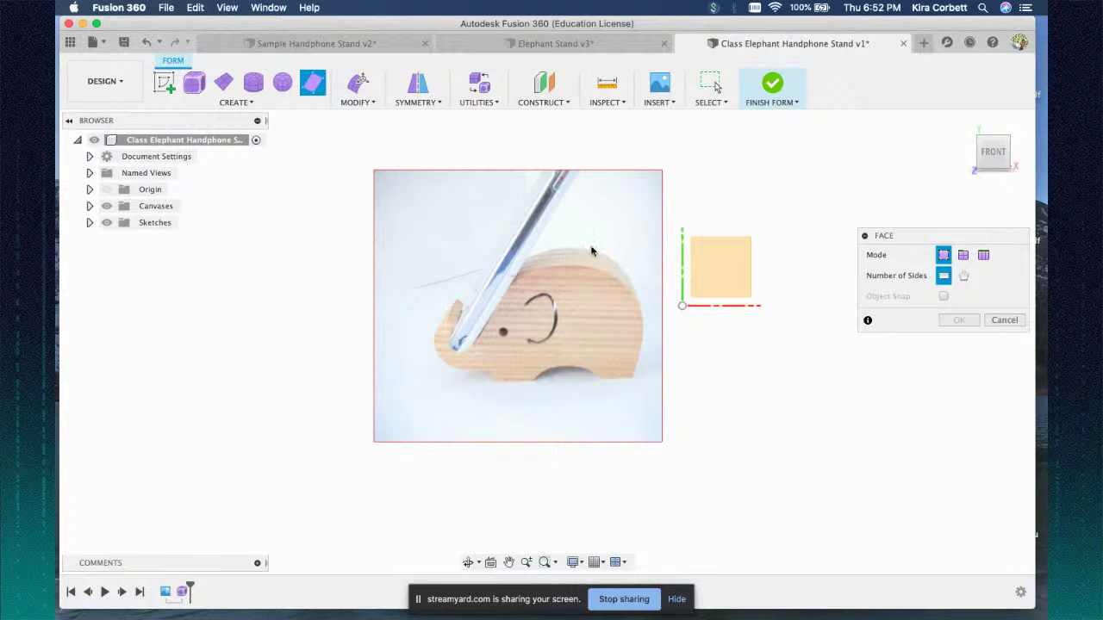
{"action": "scroll", "coordinate": [613, 254], "scroll_direction": "down", "scroll_amount": 1}
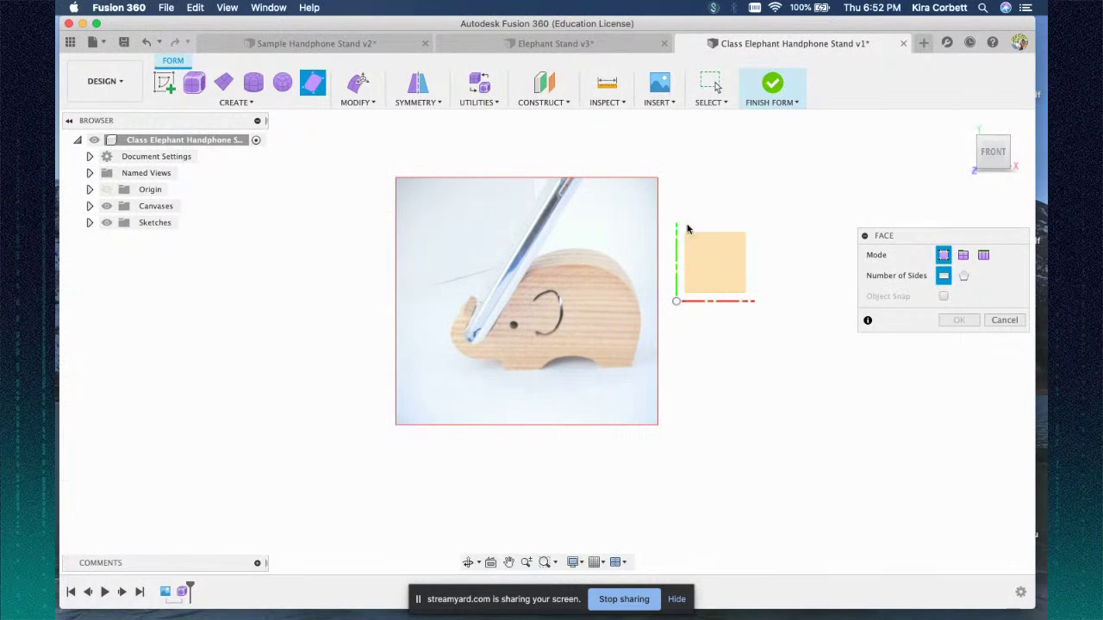
{"action": "scroll", "coordinate": [709, 261], "scroll_direction": "up", "scroll_amount": 3}
{"action": "scroll", "coordinate": [709, 261], "scroll_direction": "down", "scroll_amount": 2}
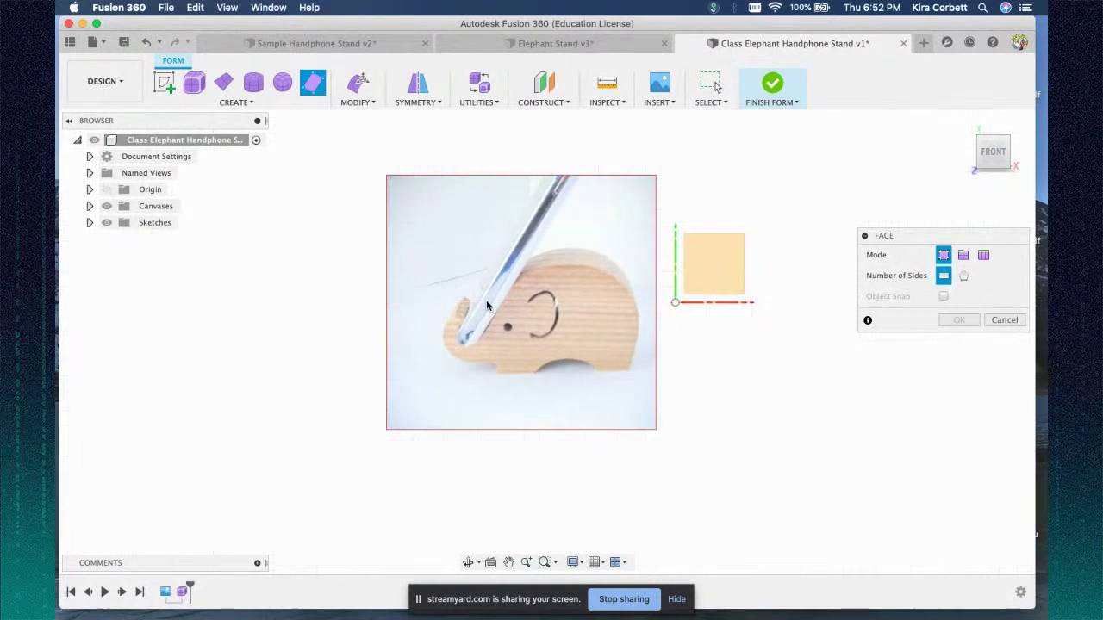
{"action": "scroll", "coordinate": [485, 300], "scroll_direction": "up", "scroll_amount": 5}
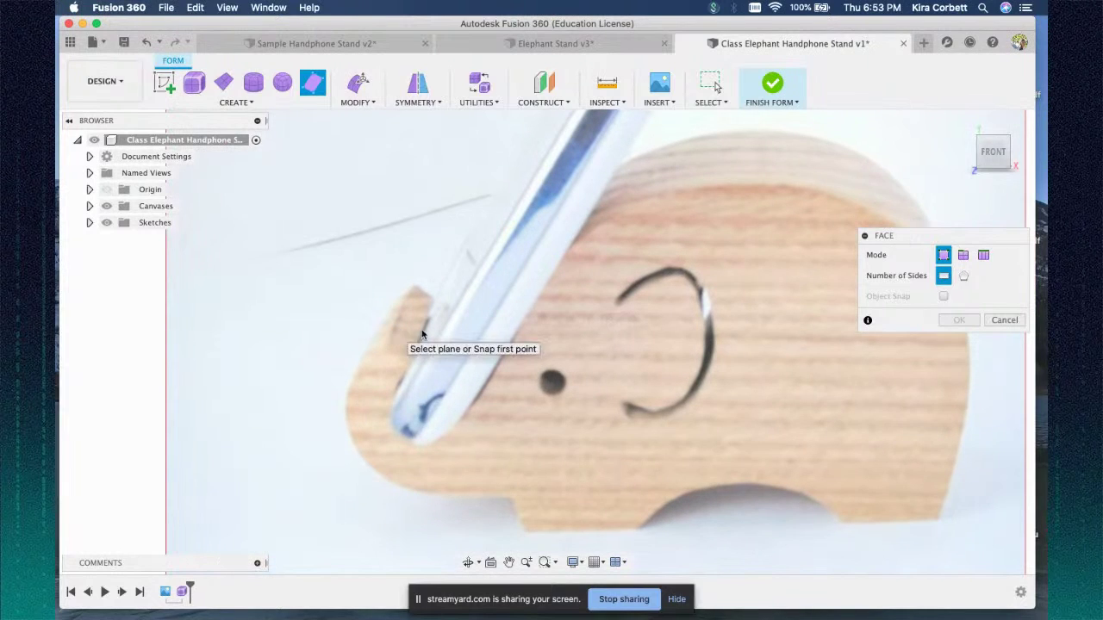
{"action": "scroll", "coordinate": [552, 293], "scroll_direction": "down", "scroll_amount": 5}
{"action": "scroll", "coordinate": [562, 286], "scroll_direction": "down", "scroll_amount": 2}
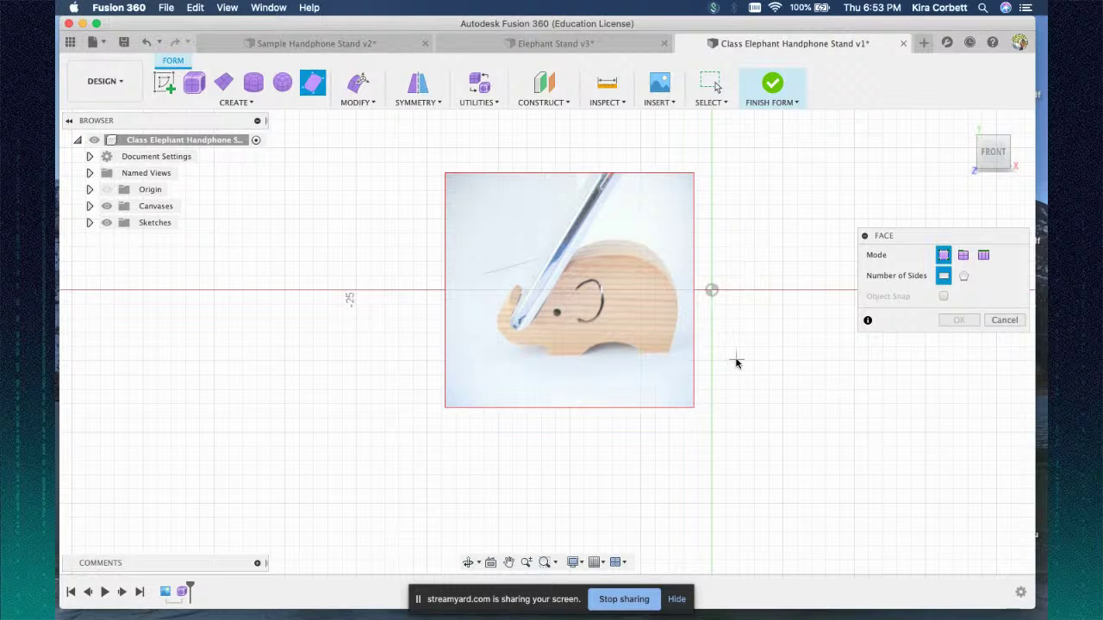
{"action": "right_click", "coordinate": [511, 260]}
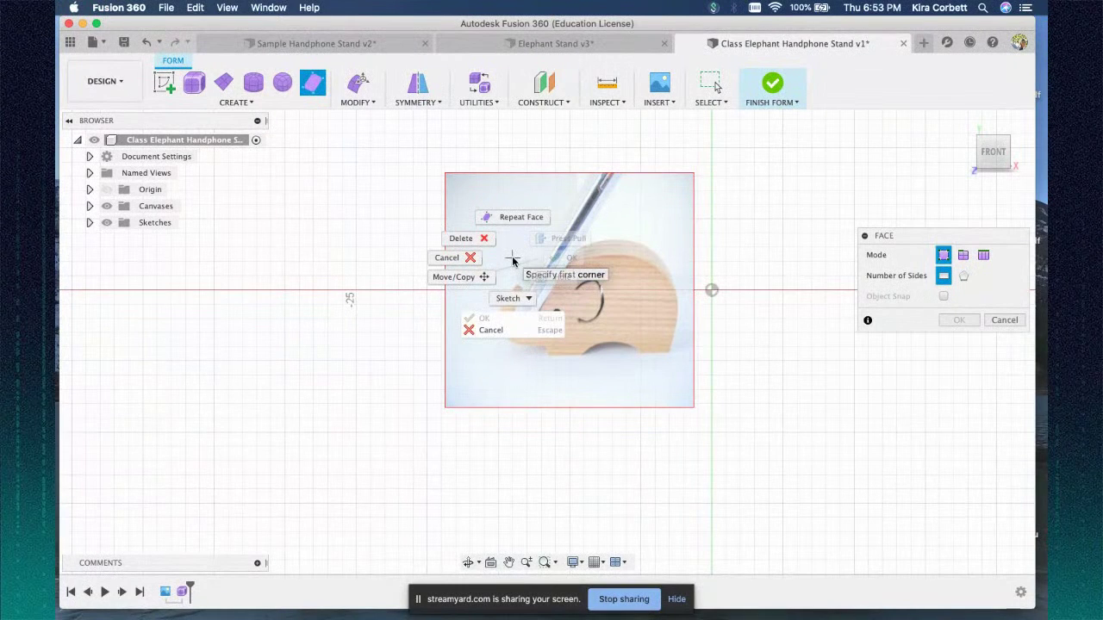
{"action": "left_click", "coordinate": [756, 256]}
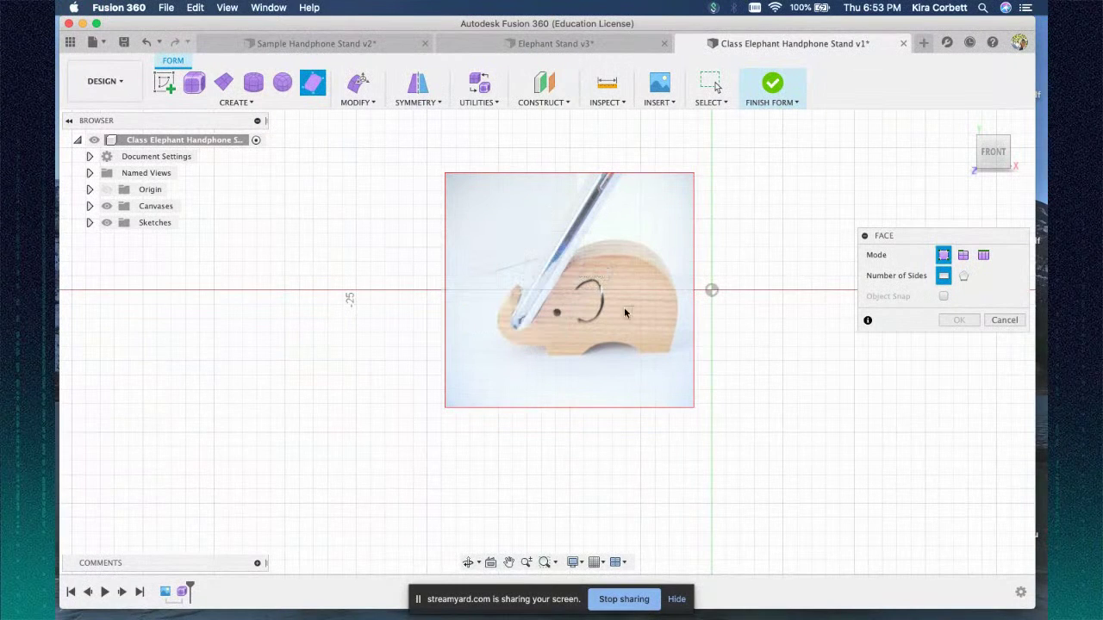
{"action": "right_click", "coordinate": [509, 296]}
{"action": "left_click", "coordinate": [466, 315]}
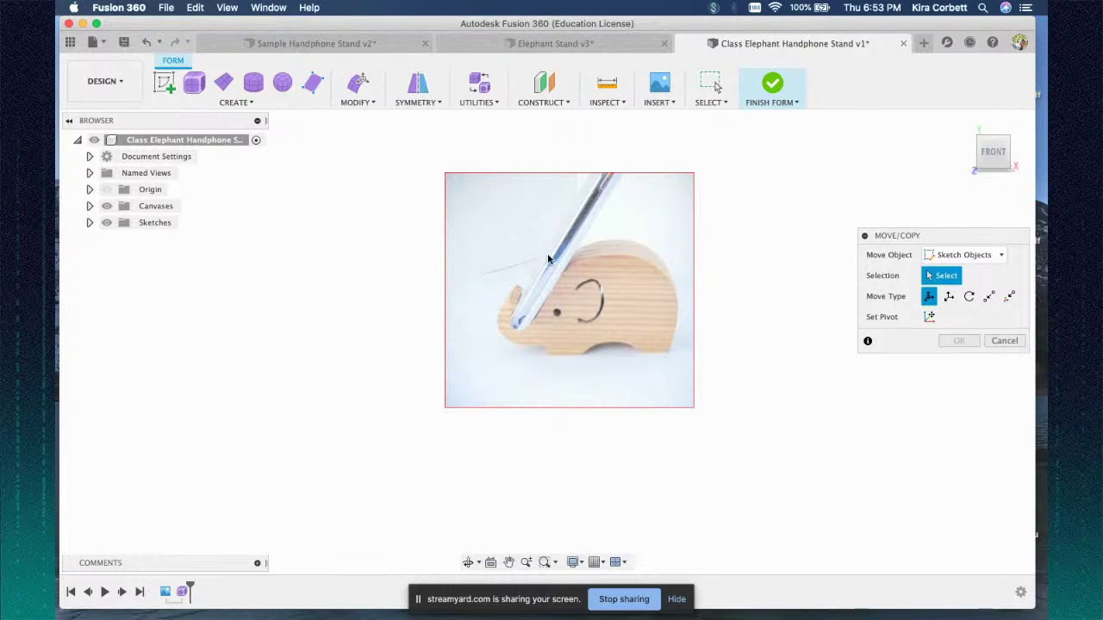
{"action": "left_click", "coordinate": [964, 255]}
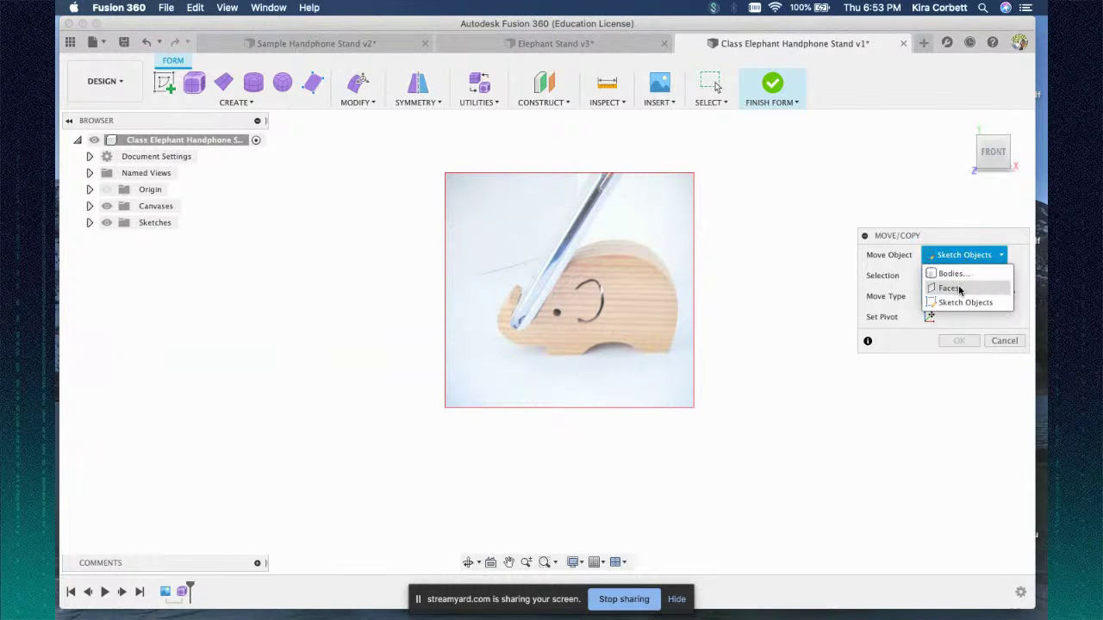
{"action": "left_click", "coordinate": [949, 287]}
{"action": "left_click", "coordinate": [963, 255]}
{"action": "left_click", "coordinate": [943, 271]}
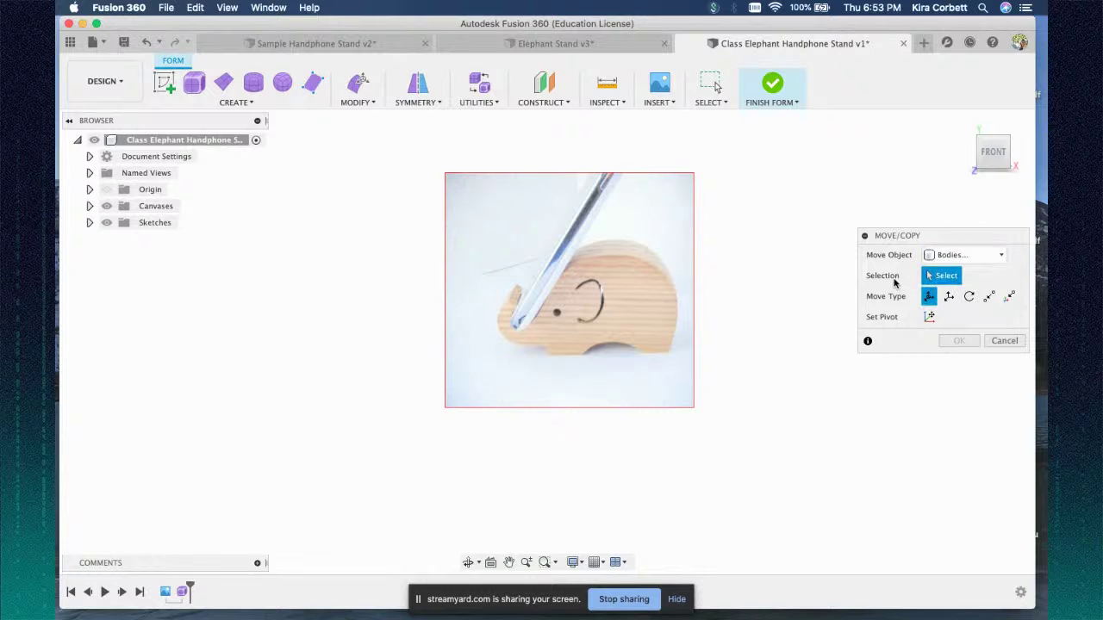
{"action": "left_click", "coordinate": [1005, 340]}
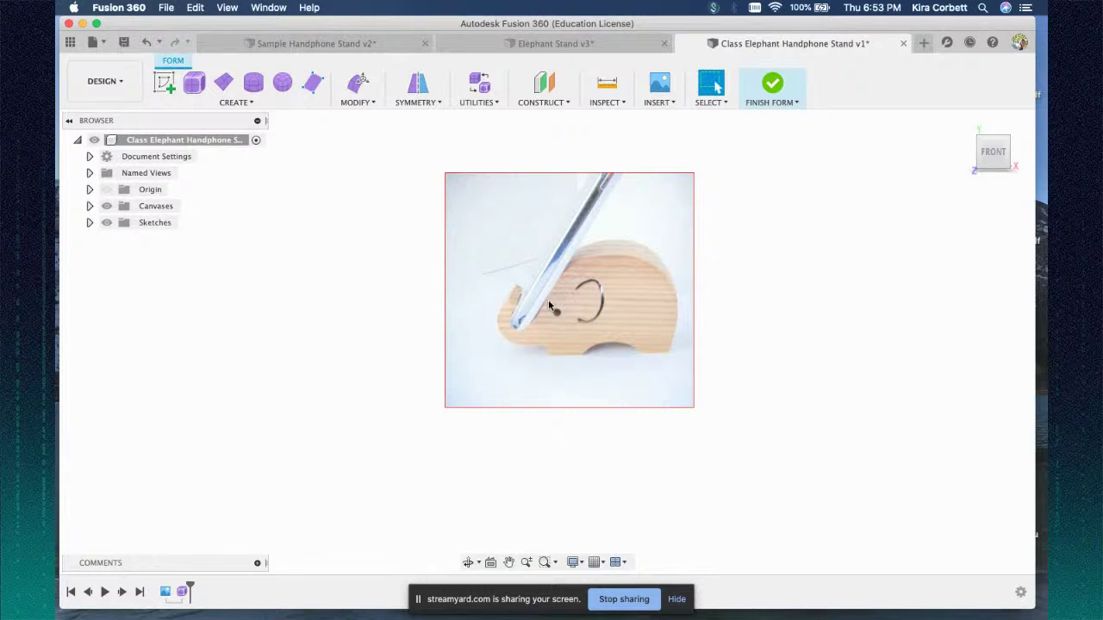
{"action": "scroll", "coordinate": [549, 306], "scroll_direction": "up", "scroll_amount": 2}
{"action": "scroll", "coordinate": [551, 288], "scroll_direction": "down", "scroll_amount": 4}
{"action": "left_click", "coordinate": [662, 103]}
{"action": "left_click", "coordinate": [662, 105]}
{"action": "scroll", "coordinate": [550, 265], "scroll_direction": "up", "scroll_amount": 4}
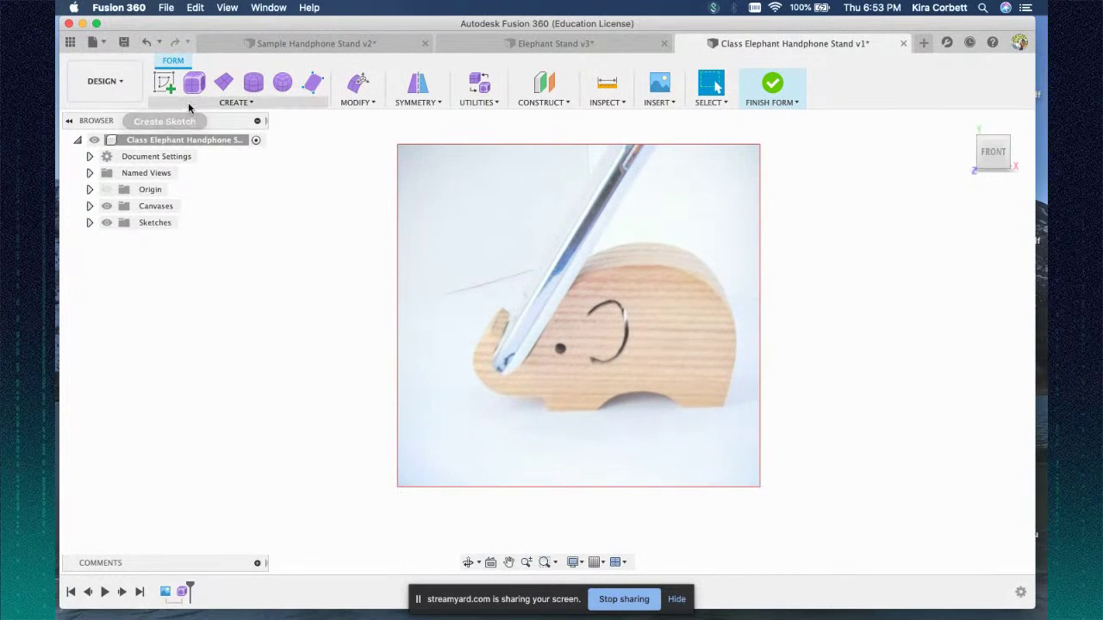
- Create a four-sided T-Spline face on the front plane, placing its corners over the elephant's trunk in the reference image
{"action": "left_click", "coordinate": [188, 102]}
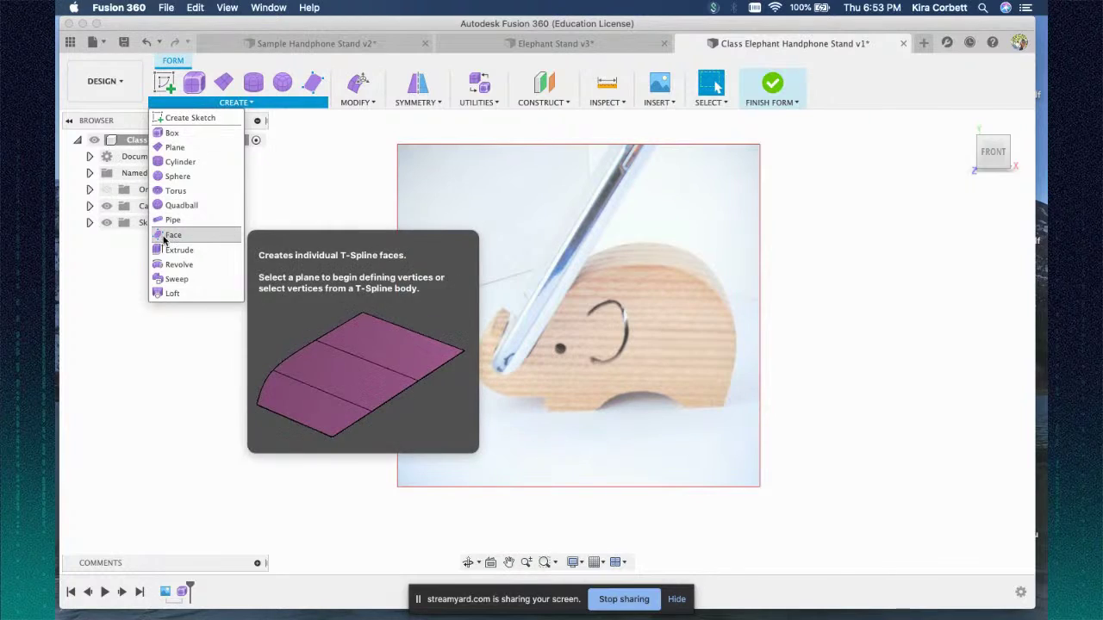
{"action": "left_click", "coordinate": [168, 235]}
{"action": "scroll", "coordinate": [810, 284], "scroll_direction": "down", "scroll_amount": 4}
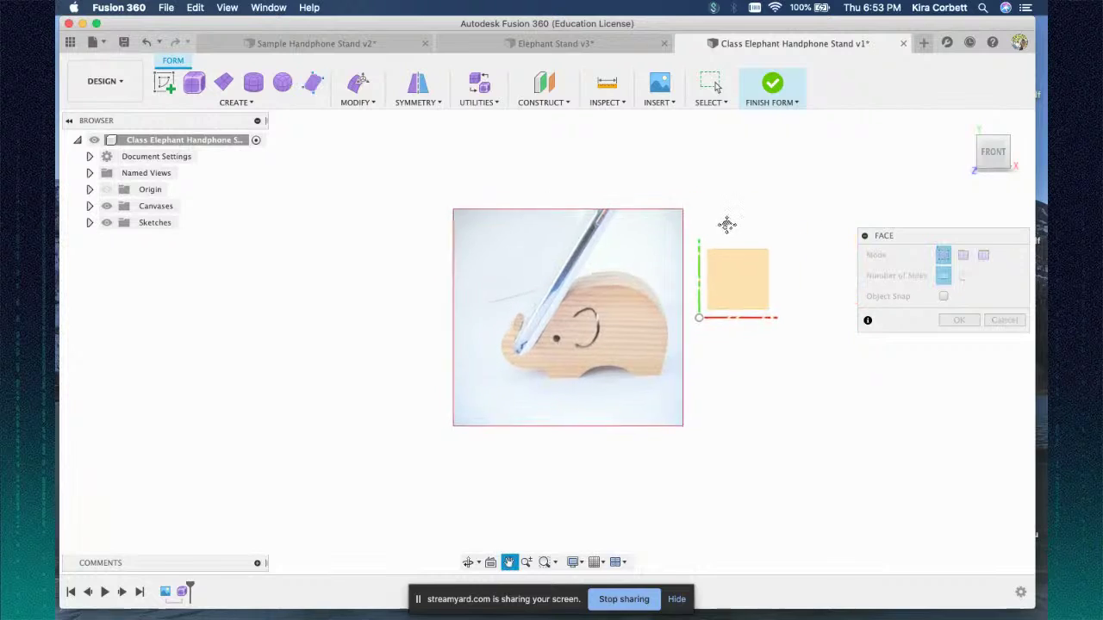
{"action": "left_click", "coordinate": [722, 276]}
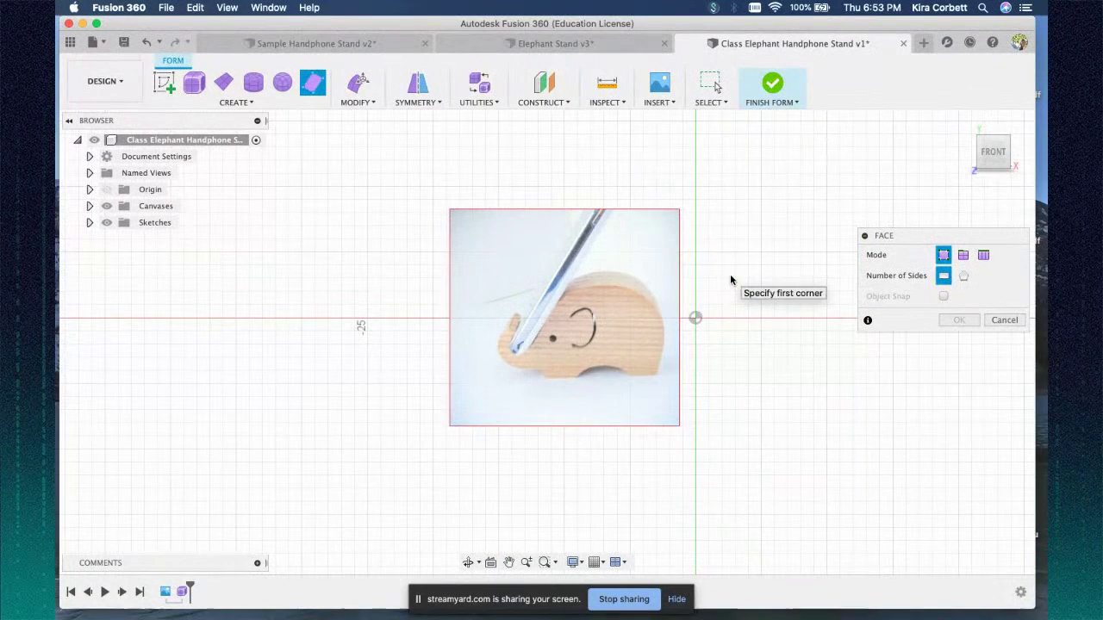
{"action": "scroll", "coordinate": [486, 330], "scroll_direction": "up", "scroll_amount": 6}
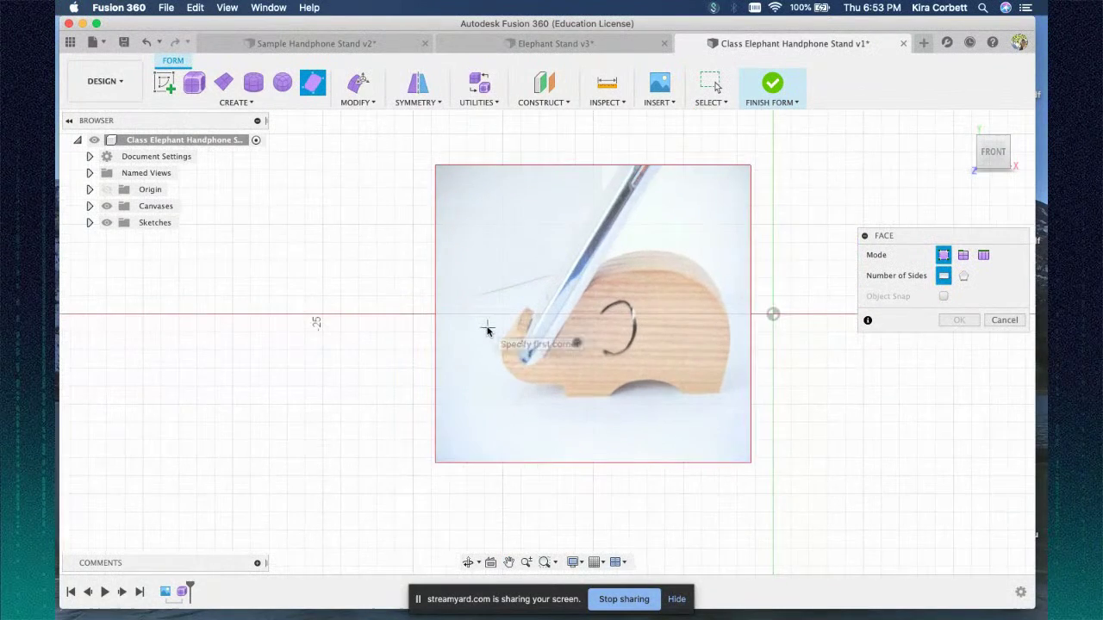
{"action": "scroll", "coordinate": [453, 338], "scroll_direction": "up", "scroll_amount": 5}
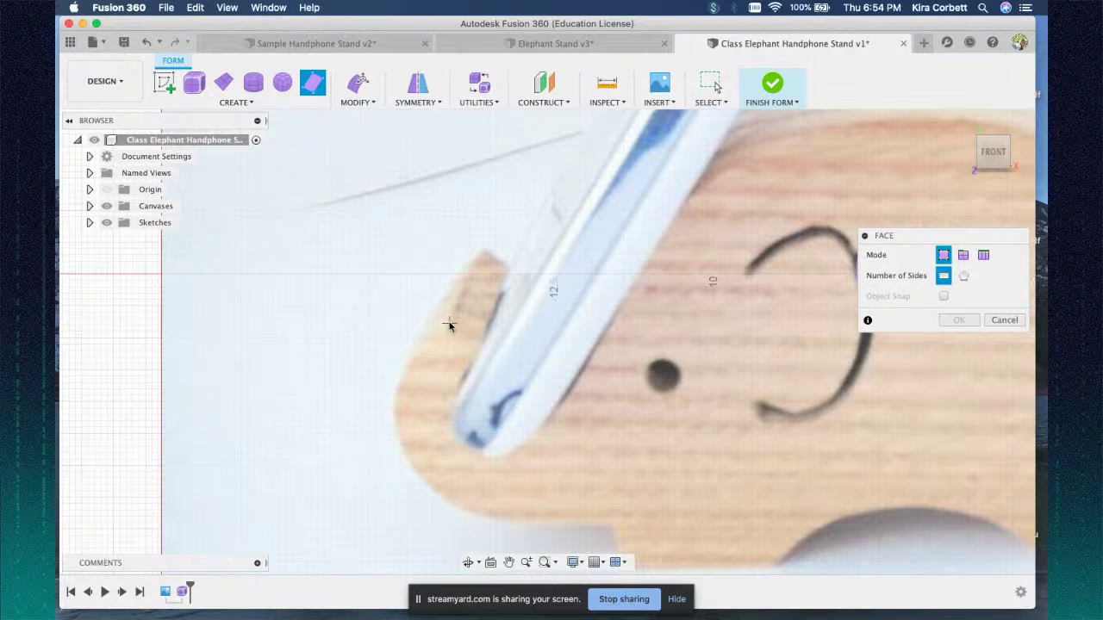
{"action": "scroll", "coordinate": [461, 336], "scroll_direction": "down", "scroll_amount": 2}
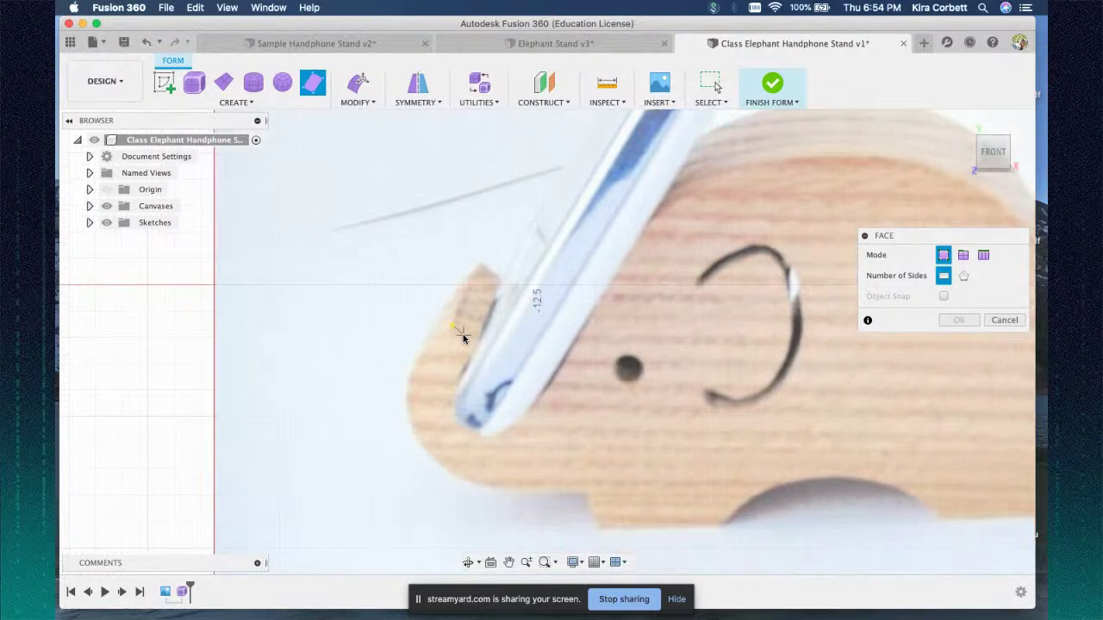
{"action": "scroll", "coordinate": [463, 338], "scroll_direction": "down", "scroll_amount": 1}
{"action": "left_click", "coordinate": [472, 338]}
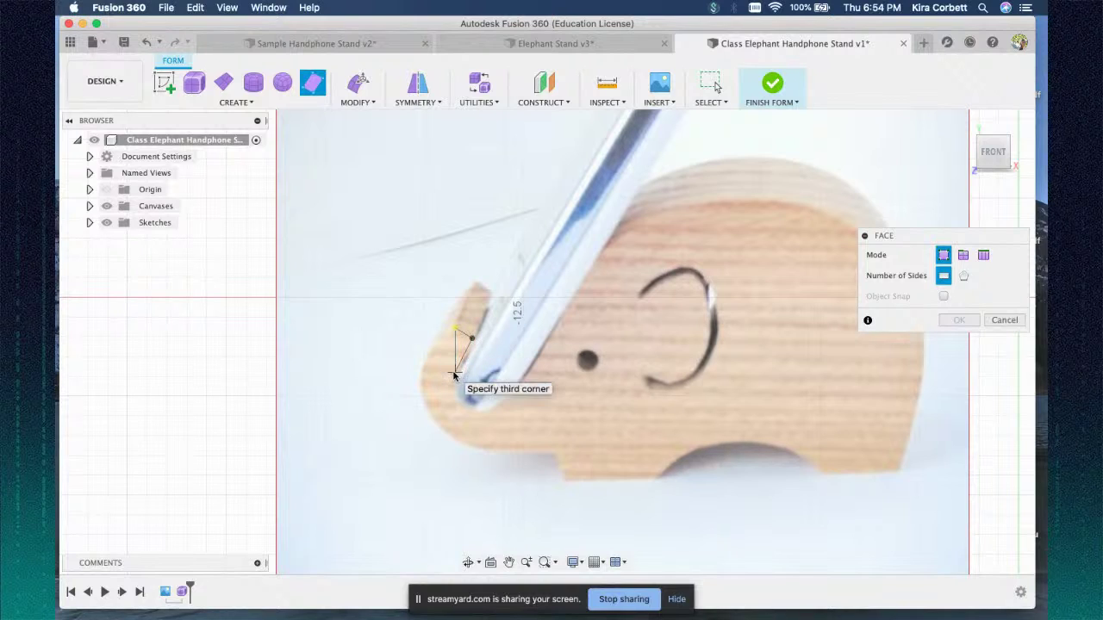
{"action": "left_click", "coordinate": [454, 373]}
{"action": "left_click", "coordinate": [425, 359]}
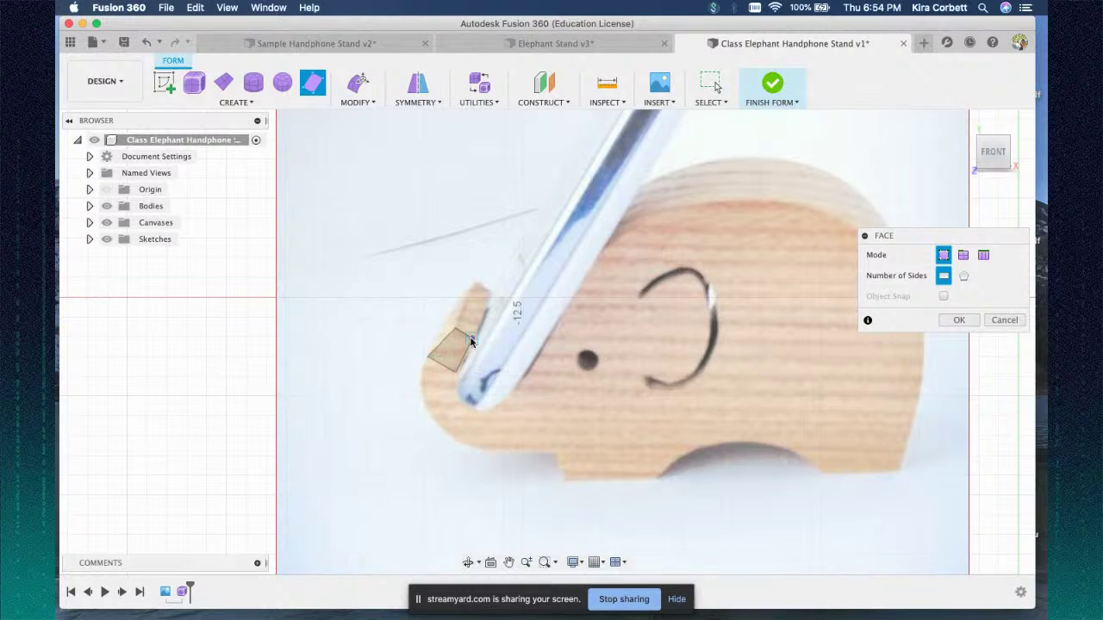
{"action": "left_click", "coordinate": [455, 328]}
{"action": "left_click", "coordinate": [959, 321]}
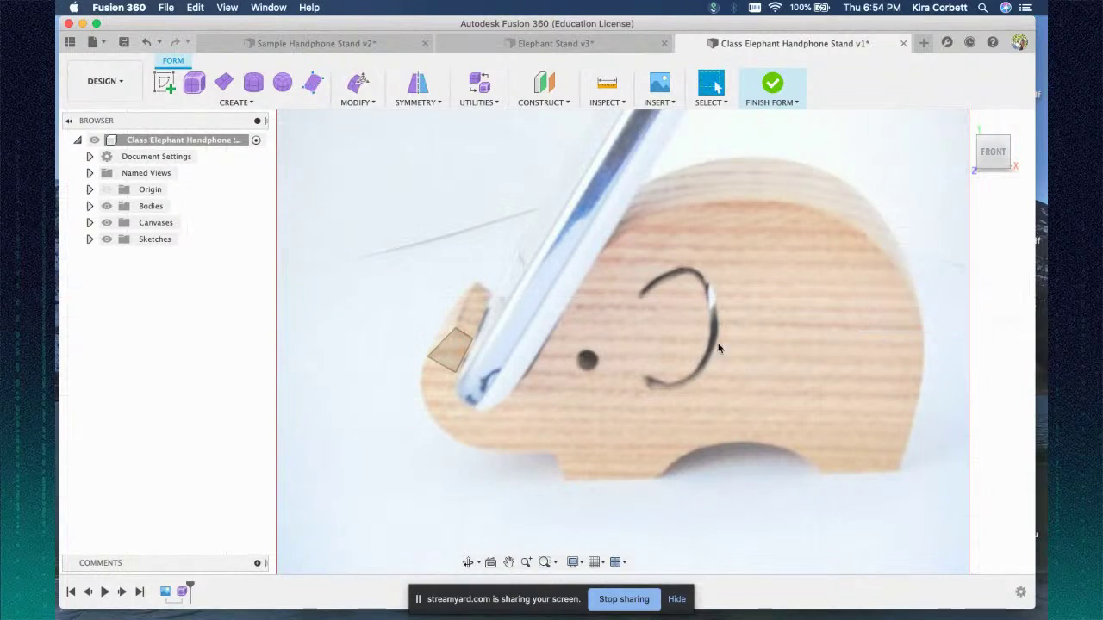
- Start Edit Form on the trunk face, try its rotation handles from an angled side view, and return to the front view
{"action": "left_click", "coordinate": [450, 348]}
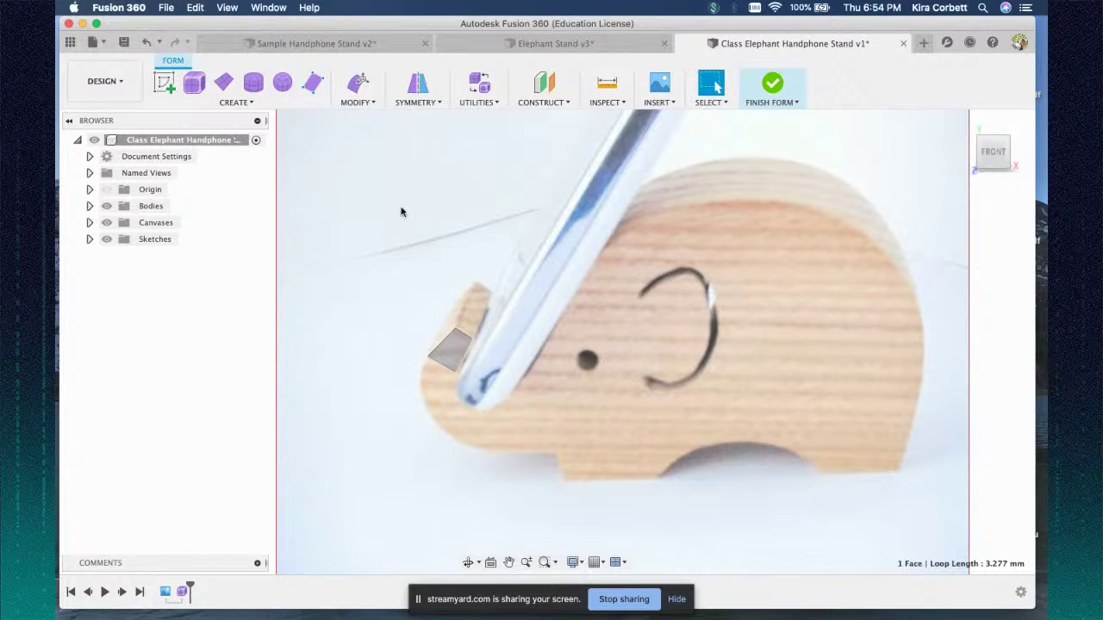
{"action": "left_click", "coordinate": [353, 103]}
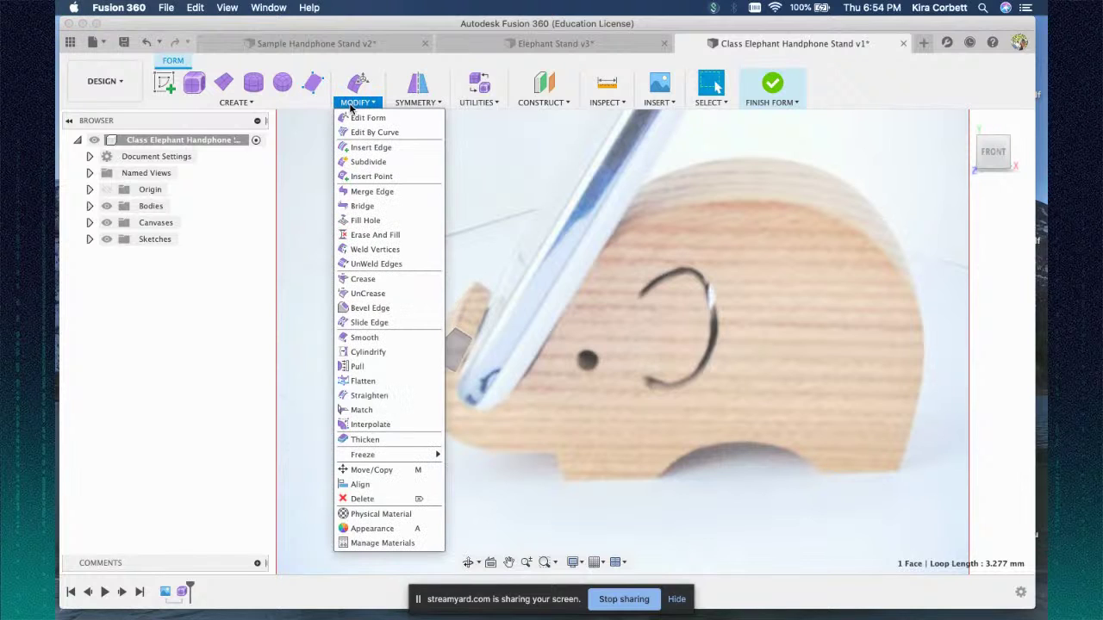
{"action": "left_click", "coordinate": [391, 120]}
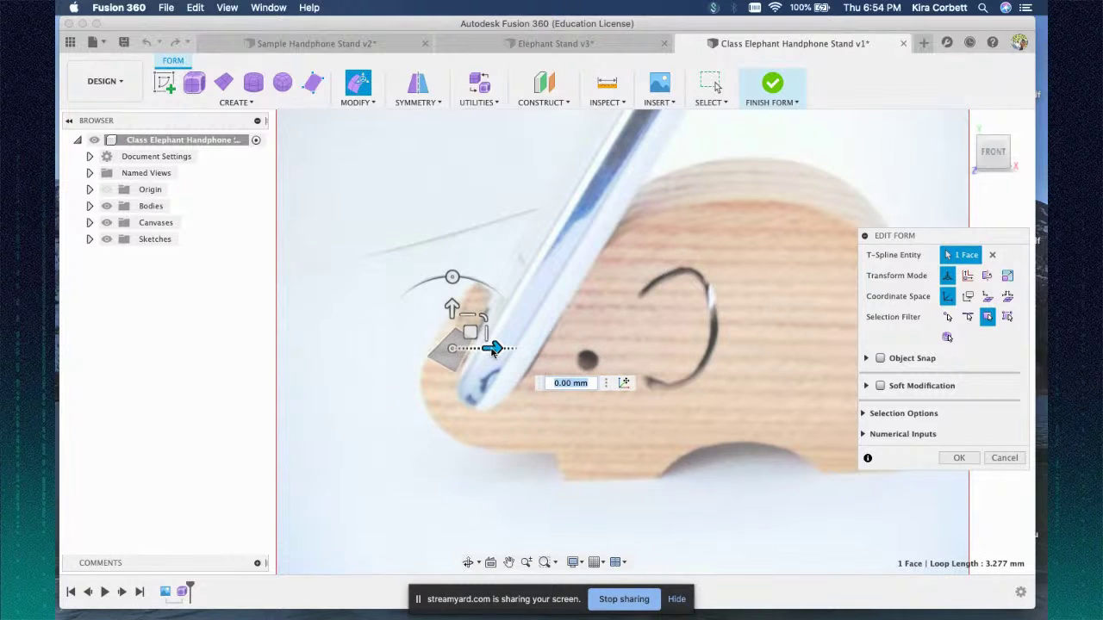
{"action": "mouse_move", "coordinate": [451, 278]}
{"action": "left_mouse_down"}
{"action": "mouse_move", "coordinate": [395, 285]}
{"action": "mouse_move", "coordinate": [453, 281]}
{"action": "left_mouse_up"}
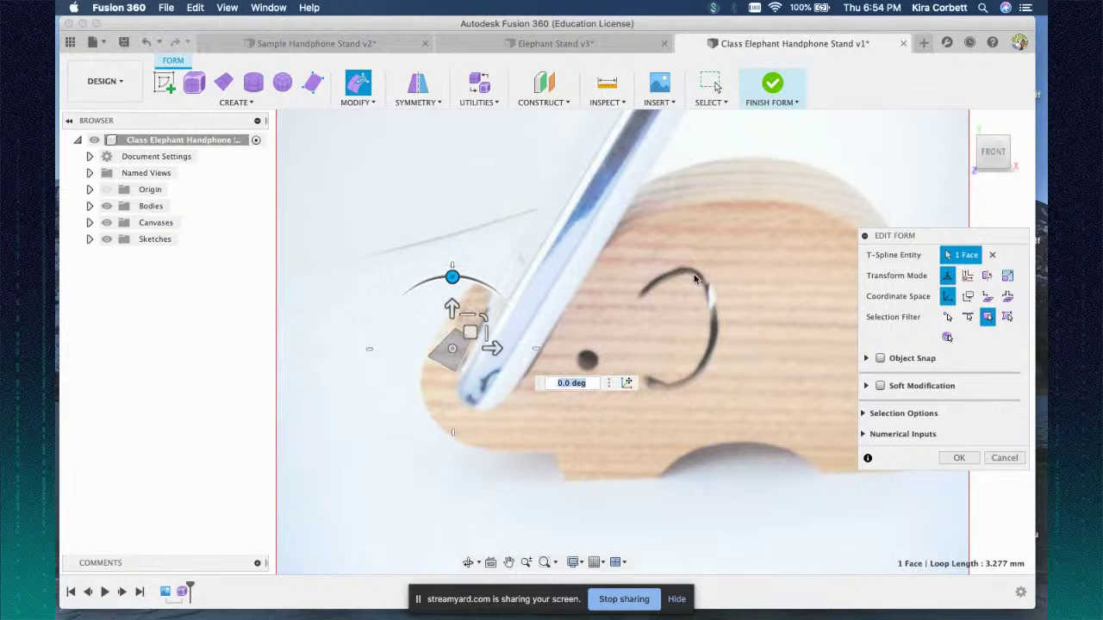
{"action": "mouse_move", "coordinate": [1000, 166]}
{"action": "left_mouse_down"}
{"action": "mouse_move", "coordinate": [793, 203]}
{"action": "mouse_move", "coordinate": [999, 161]}
{"action": "left_mouse_up"}
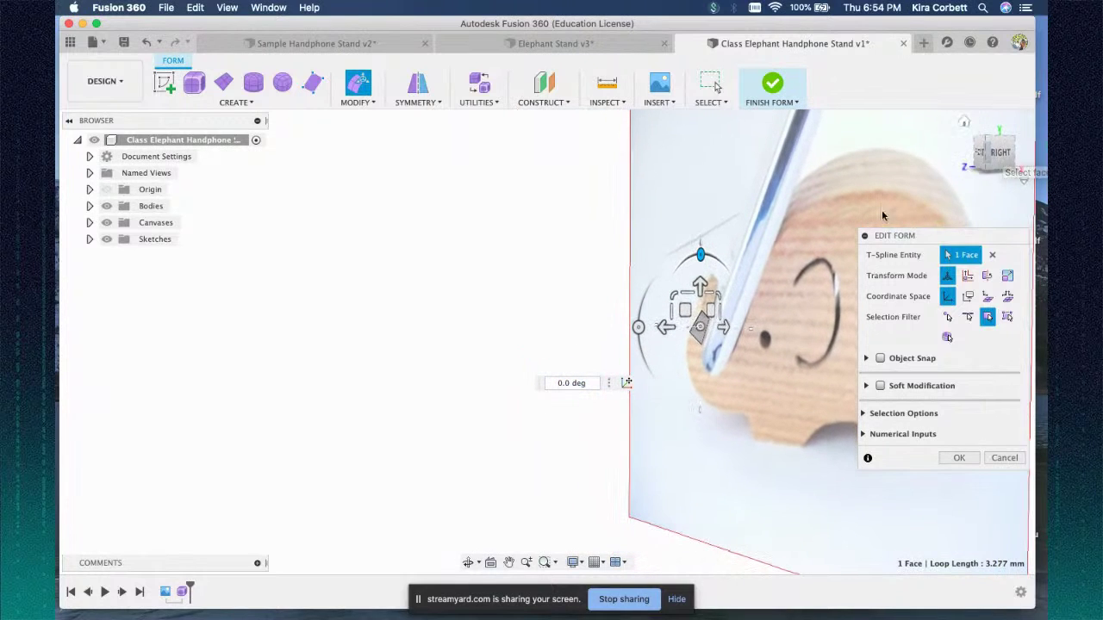
{"action": "mouse_move", "coordinate": [640, 328]}
{"action": "left_mouse_down"}
{"action": "mouse_move", "coordinate": [649, 284]}
{"action": "mouse_move", "coordinate": [640, 310]}
{"action": "mouse_move", "coordinate": [652, 370]}
{"action": "mouse_move", "coordinate": [639, 326]}
{"action": "left_mouse_up"}
{"action": "left_click", "coordinate": [976, 153]}
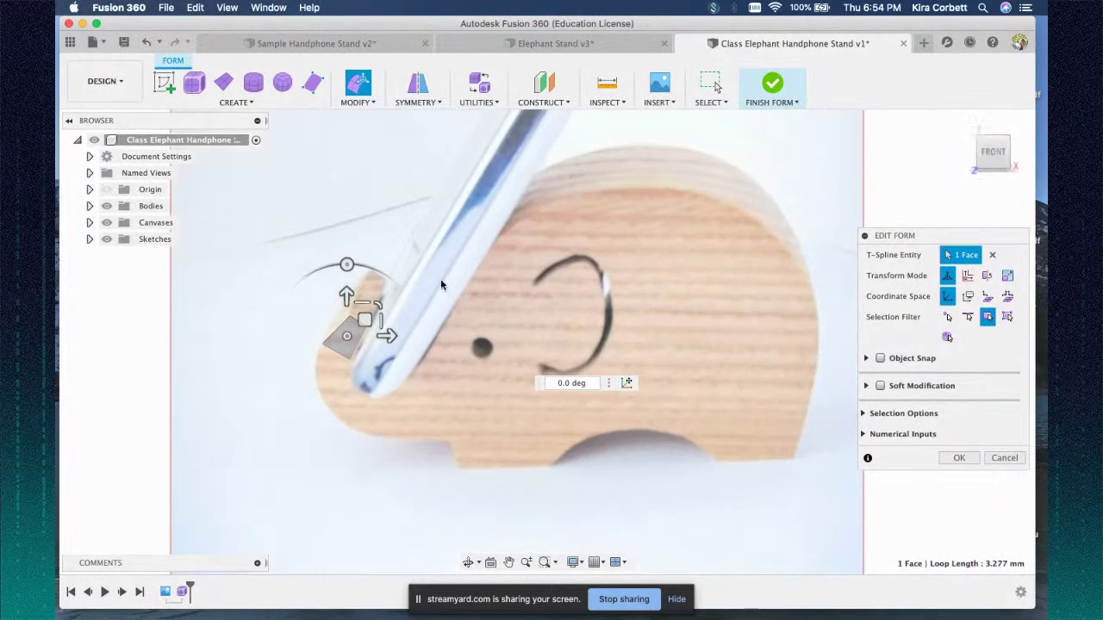
- Shift and slightly scale the face to fit inside the trunk outline, then accept the form edit
{"action": "mouse_move", "coordinate": [385, 336]}
{"action": "left_mouse_down"}
{"action": "mouse_move", "coordinate": [404, 342]}
{"action": "mouse_move", "coordinate": [339, 336]}
{"action": "mouse_move", "coordinate": [395, 342]}
{"action": "left_mouse_up"}
{"action": "left_click_drag", "start_coordinate": [348, 306], "coordinate": [380, 317]}
{"action": "left_click", "coordinate": [366, 313]}
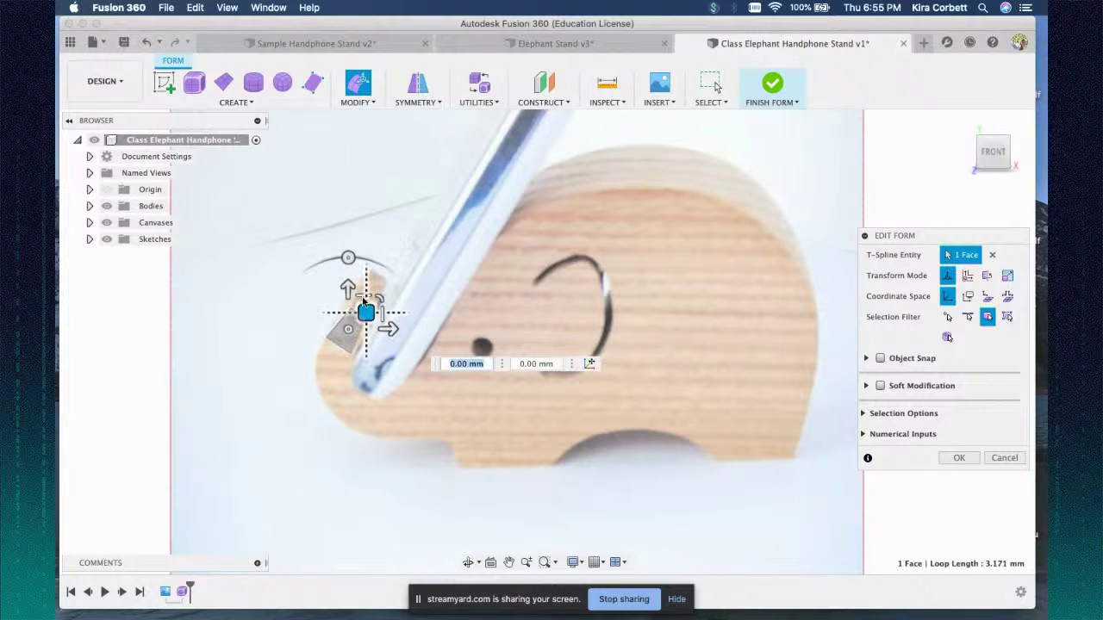
{"action": "left_click_drag", "start_coordinate": [365, 301], "coordinate": [364, 296]}
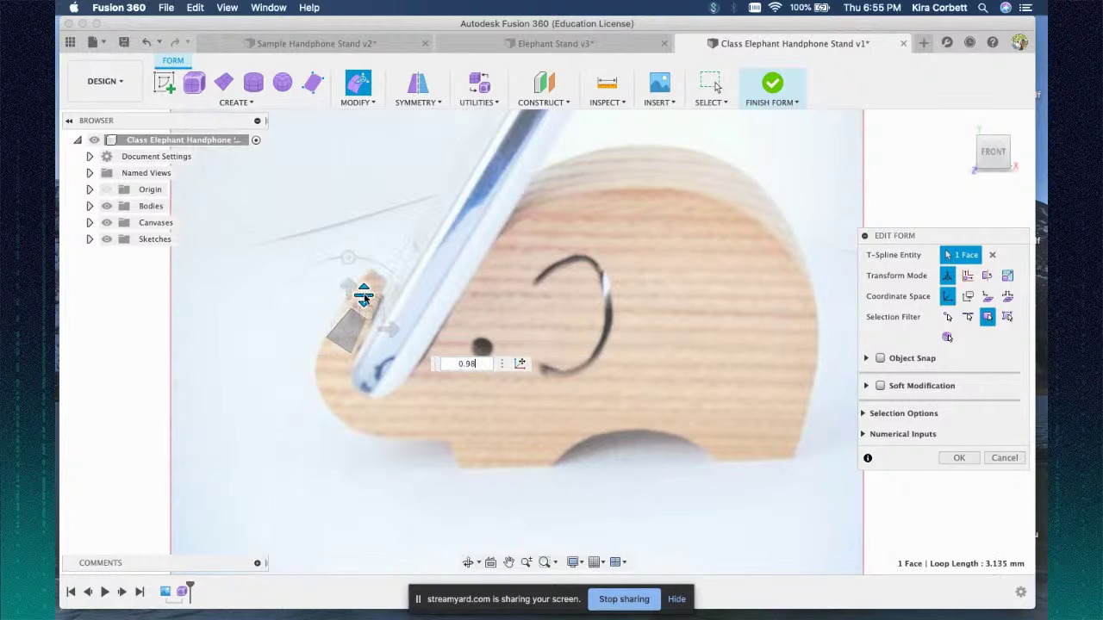
{"action": "left_click", "coordinate": [392, 323]}
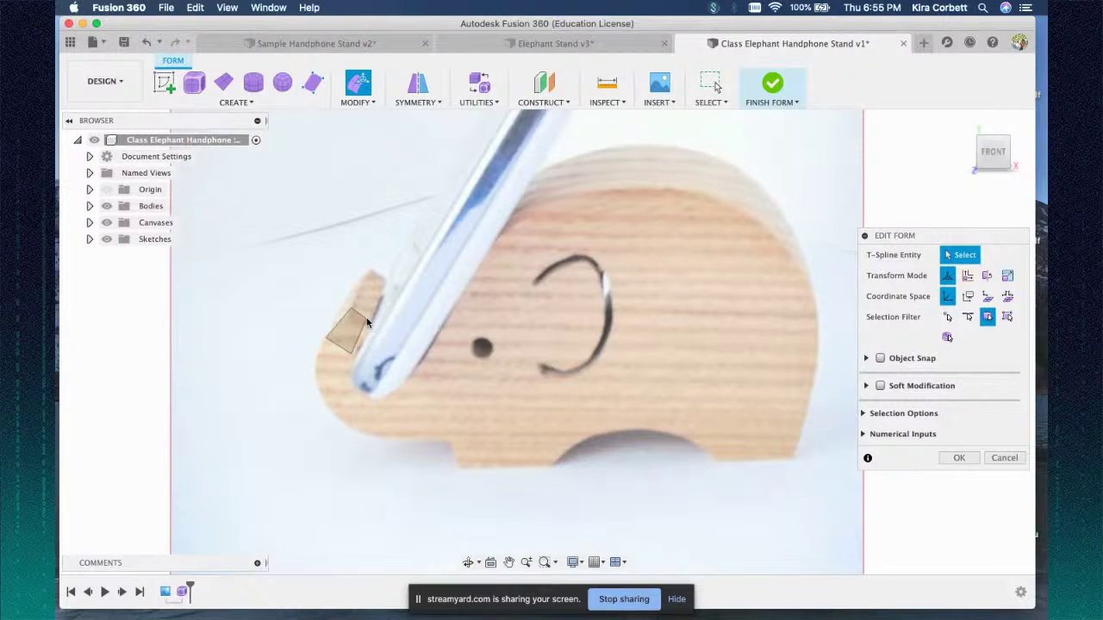
{"action": "scroll", "coordinate": [364, 320], "scroll_direction": "up", "scroll_amount": 5}
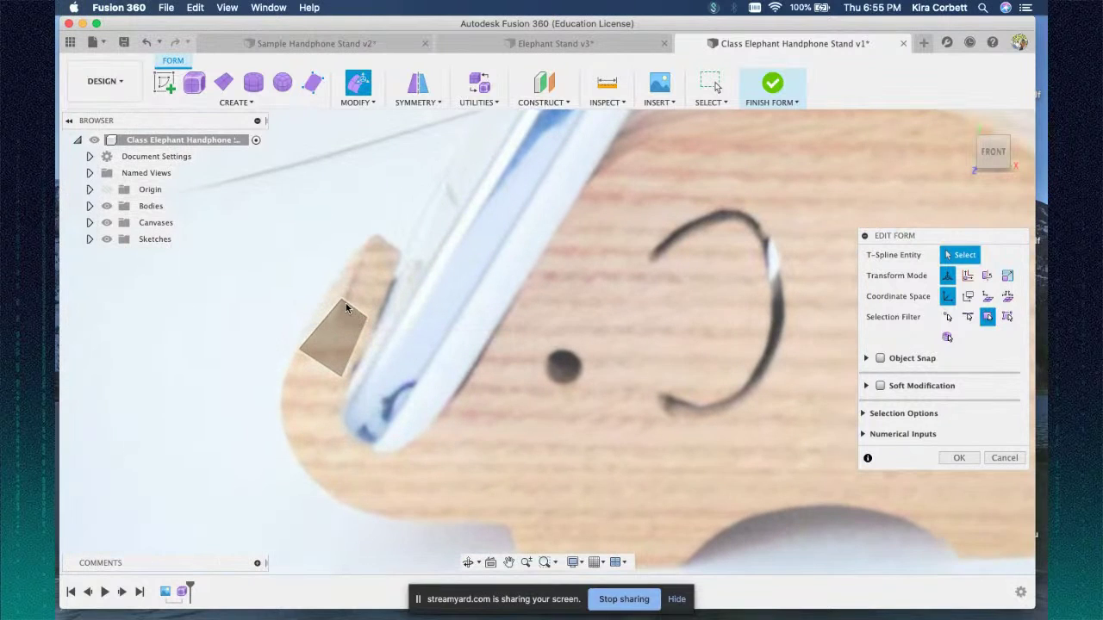
{"action": "left_click", "coordinate": [340, 303]}
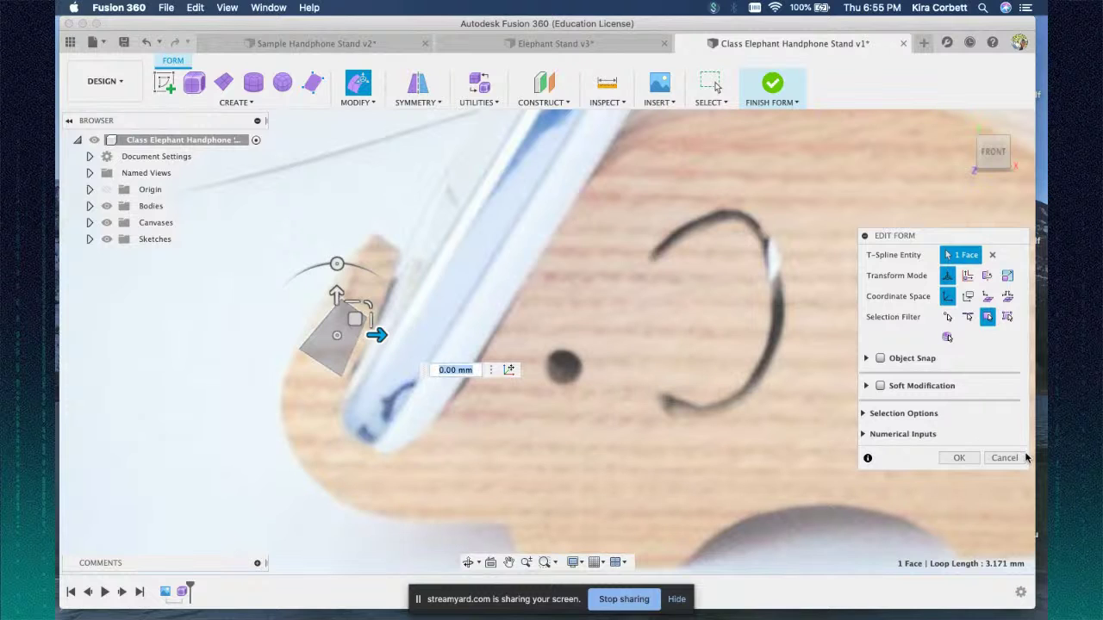
{"action": "left_click", "coordinate": [991, 256]}
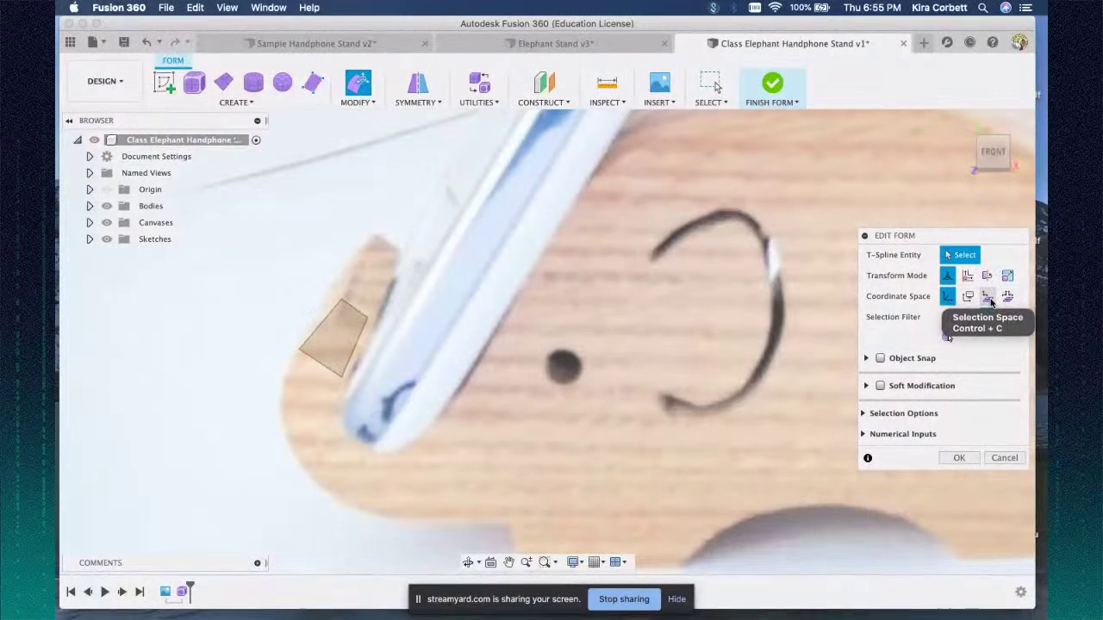
{"action": "left_click", "coordinate": [958, 458]}
{"action": "scroll", "coordinate": [343, 327], "scroll_direction": "up", "scroll_amount": 2}
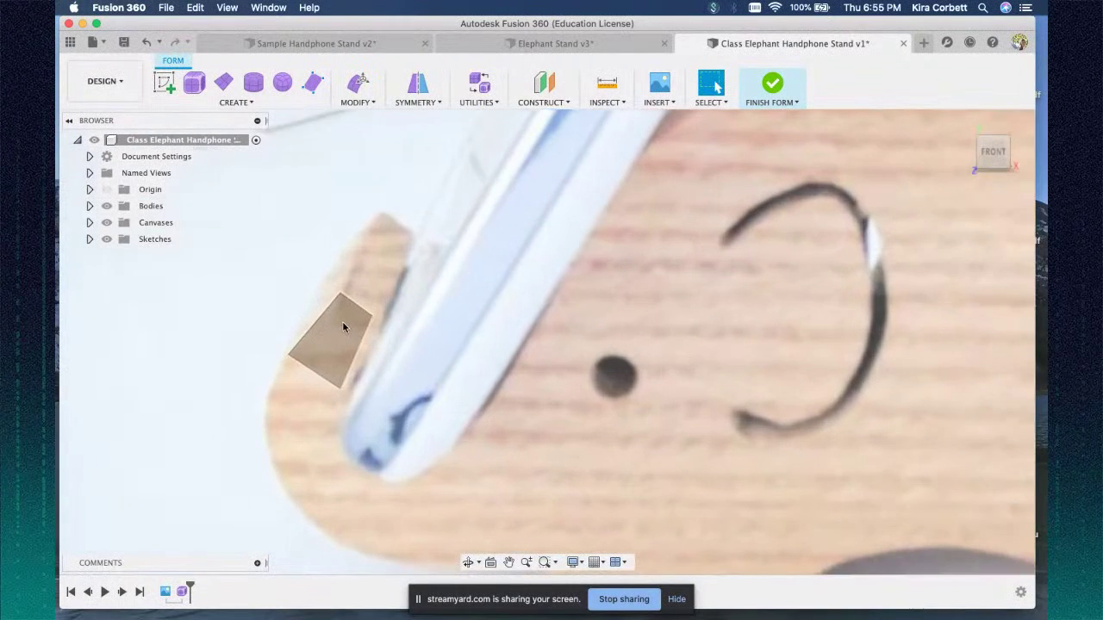
{"action": "scroll", "coordinate": [343, 328], "scroll_direction": "down", "scroll_amount": 3}
{"action": "scroll", "coordinate": [341, 323], "scroll_direction": "up", "scroll_amount": 1}
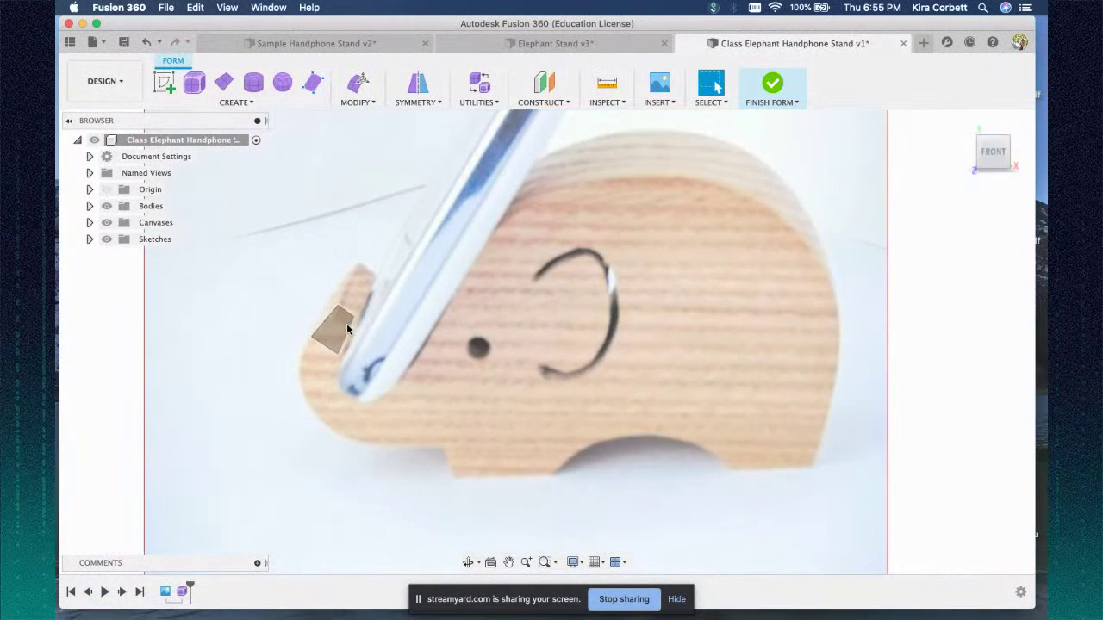
{"action": "left_click", "coordinate": [354, 315]}
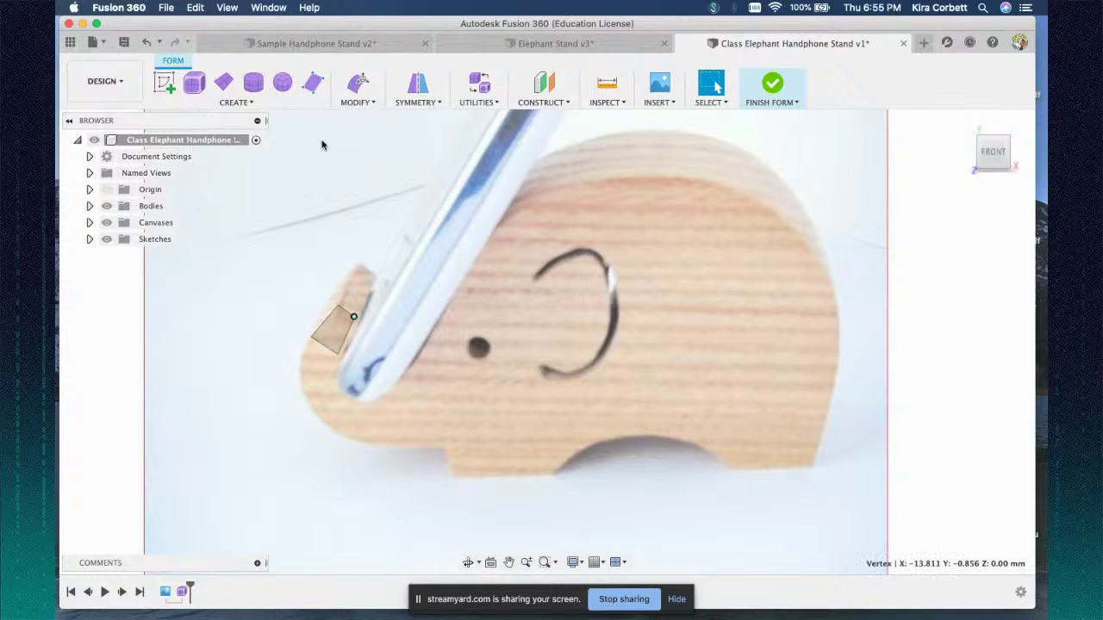
{"action": "scroll", "coordinate": [375, 315], "scroll_direction": "down", "scroll_amount": 1}
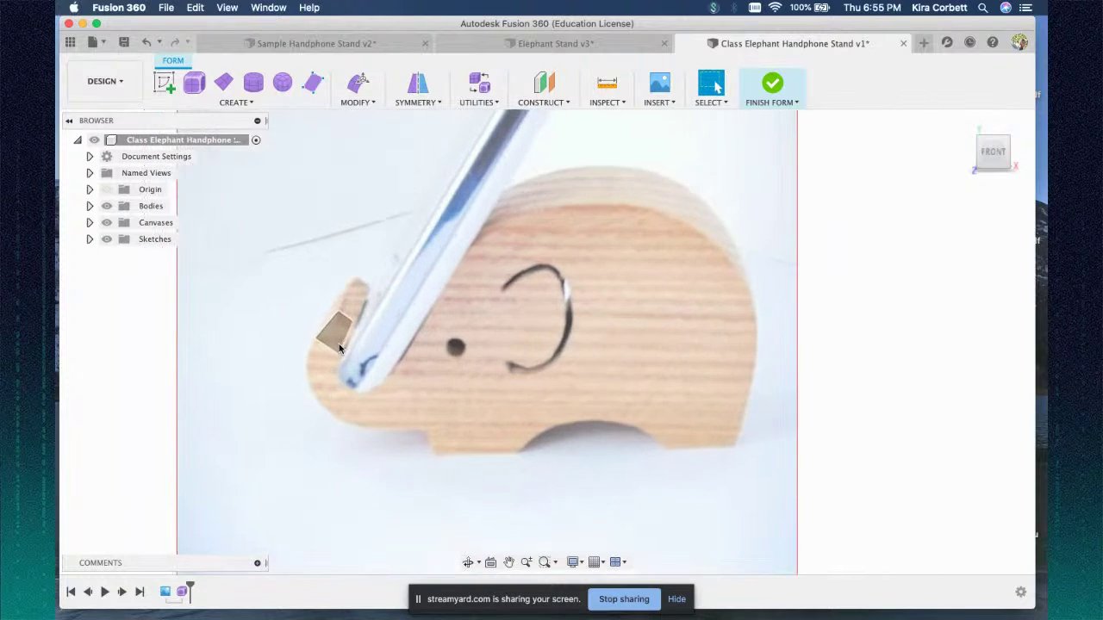
{"action": "scroll", "coordinate": [369, 302], "scroll_direction": "up", "scroll_amount": 4}
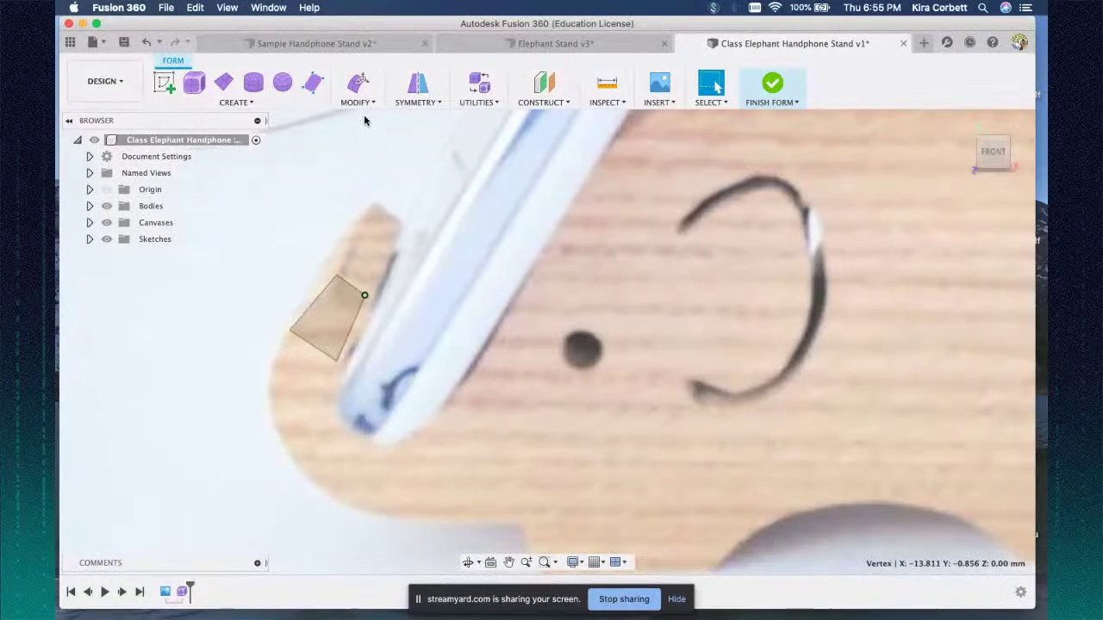
{"action": "left_click", "coordinate": [364, 103]}
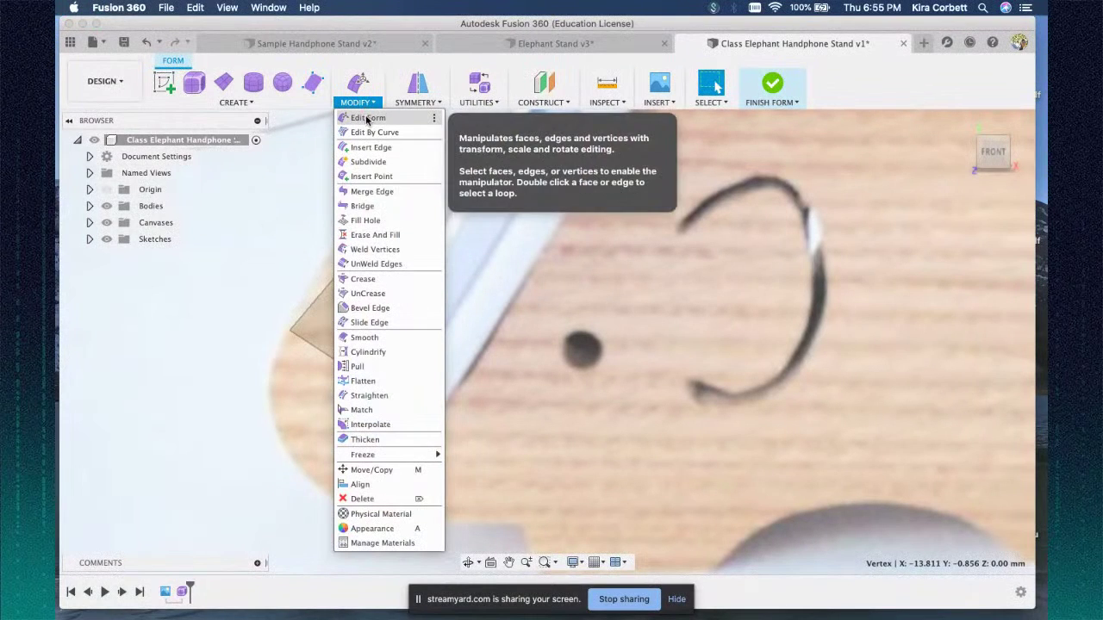
{"action": "left_click", "coordinate": [367, 119]}
{"action": "key", "text": "Escape"}
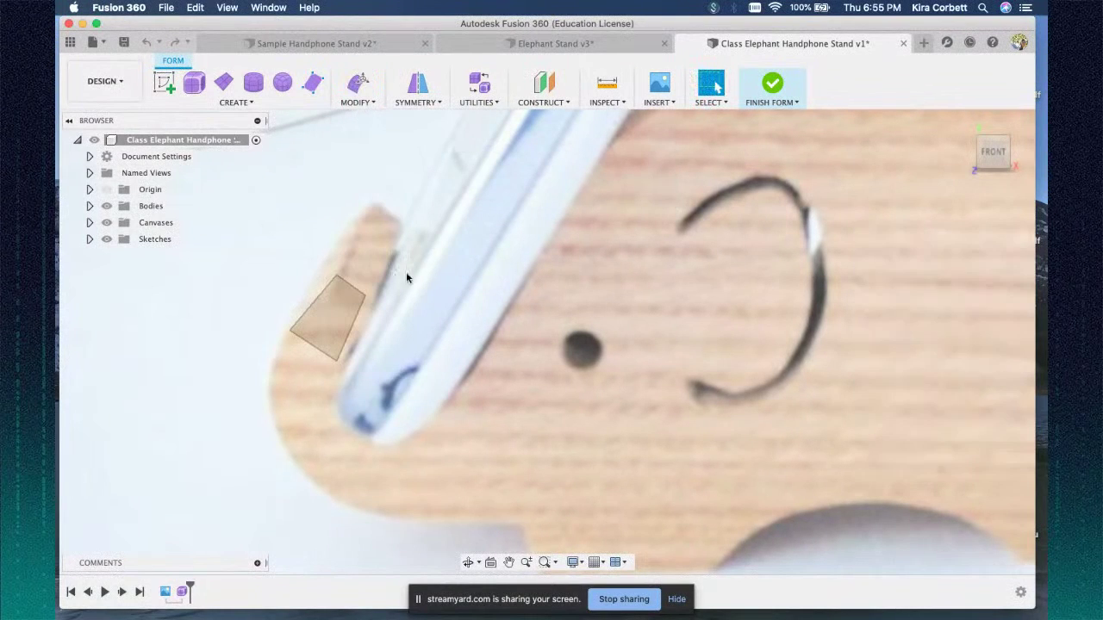
{"action": "left_click", "coordinate": [356, 105]}
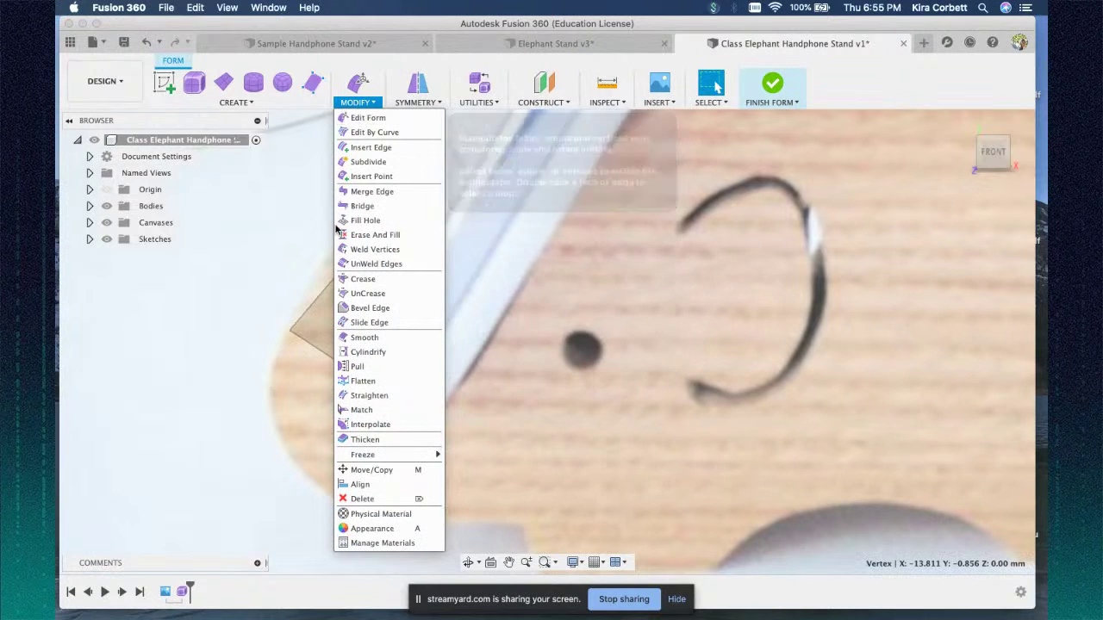
{"action": "left_click", "coordinate": [355, 118]}
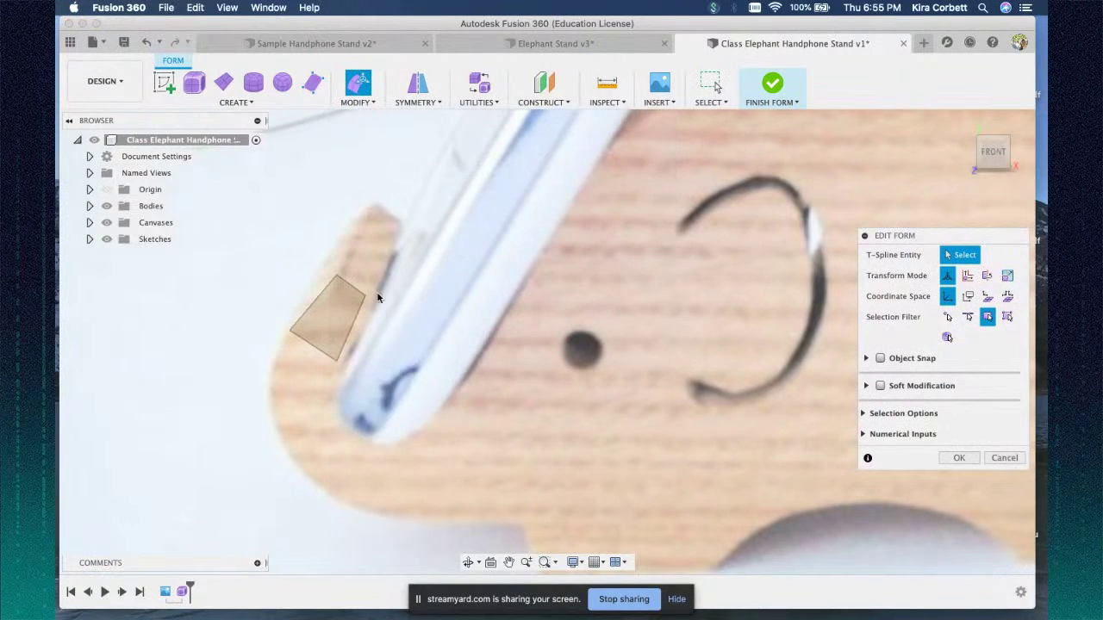
{"action": "left_click", "coordinate": [1010, 459]}
{"action": "left_click", "coordinate": [234, 102]}
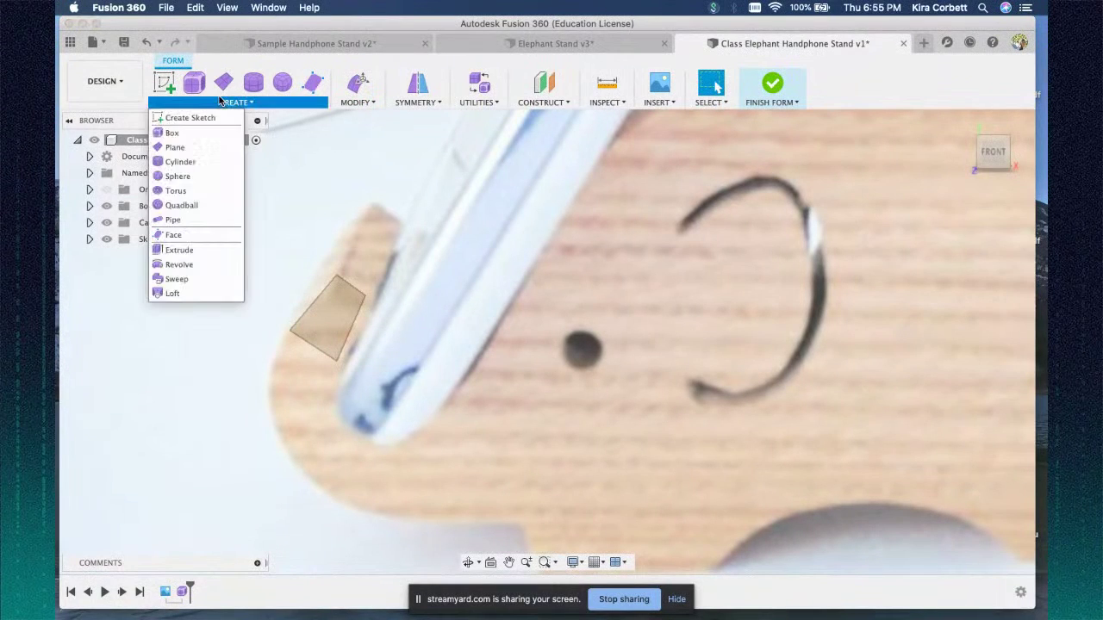
{"action": "left_click", "coordinate": [225, 103]}
{"action": "left_click", "coordinate": [226, 103]}
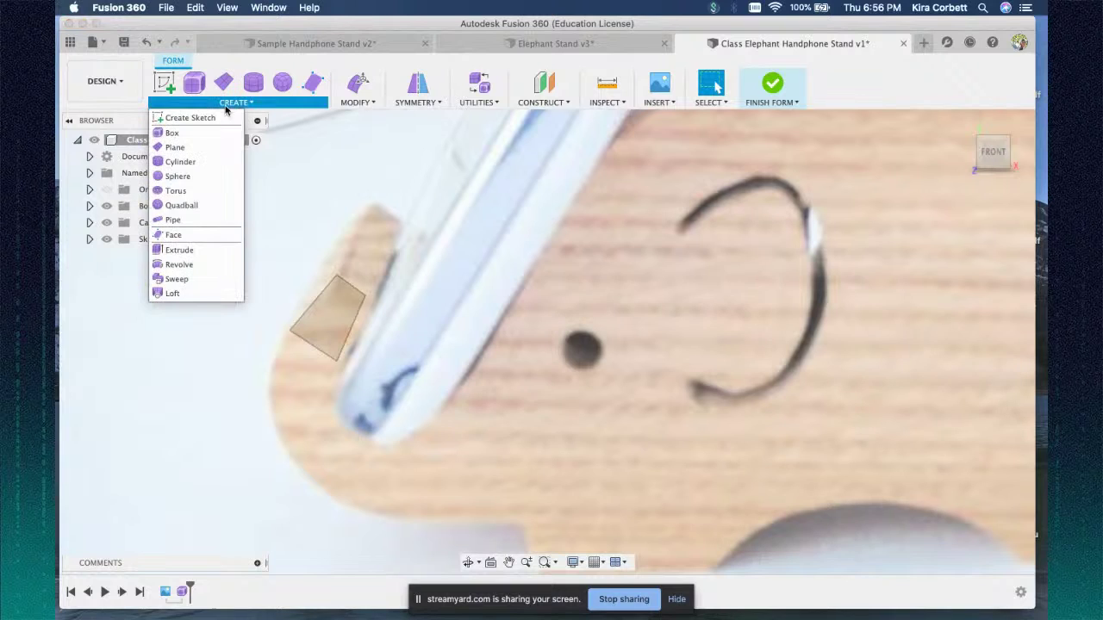
{"action": "left_click", "coordinate": [203, 238]}
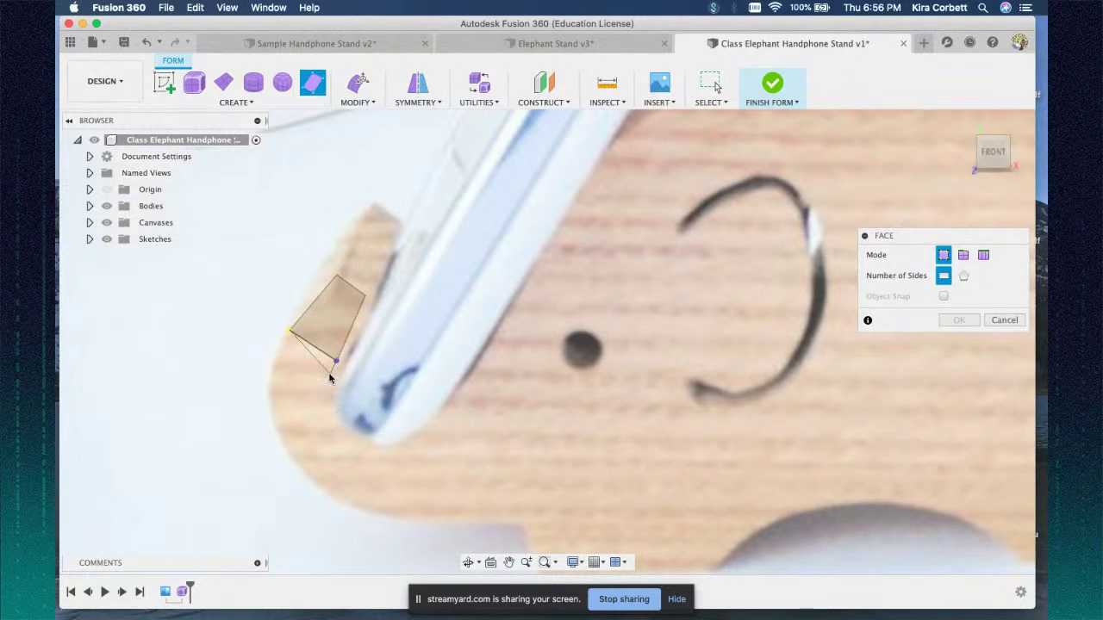
{"action": "right_click", "coordinate": [270, 383]}
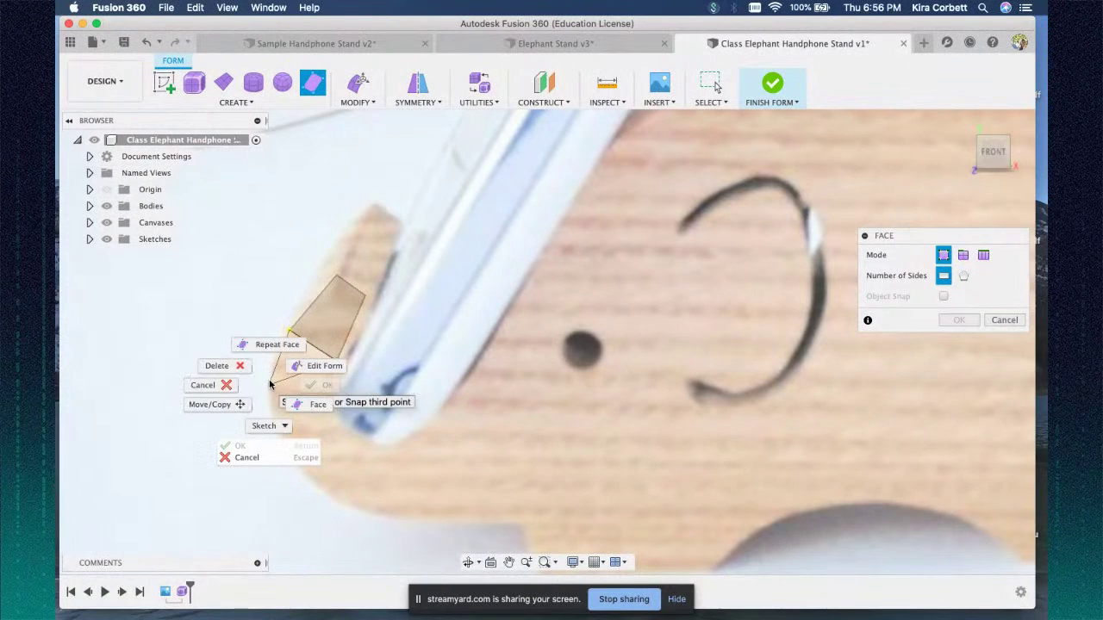
{"action": "left_click", "coordinate": [221, 387]}
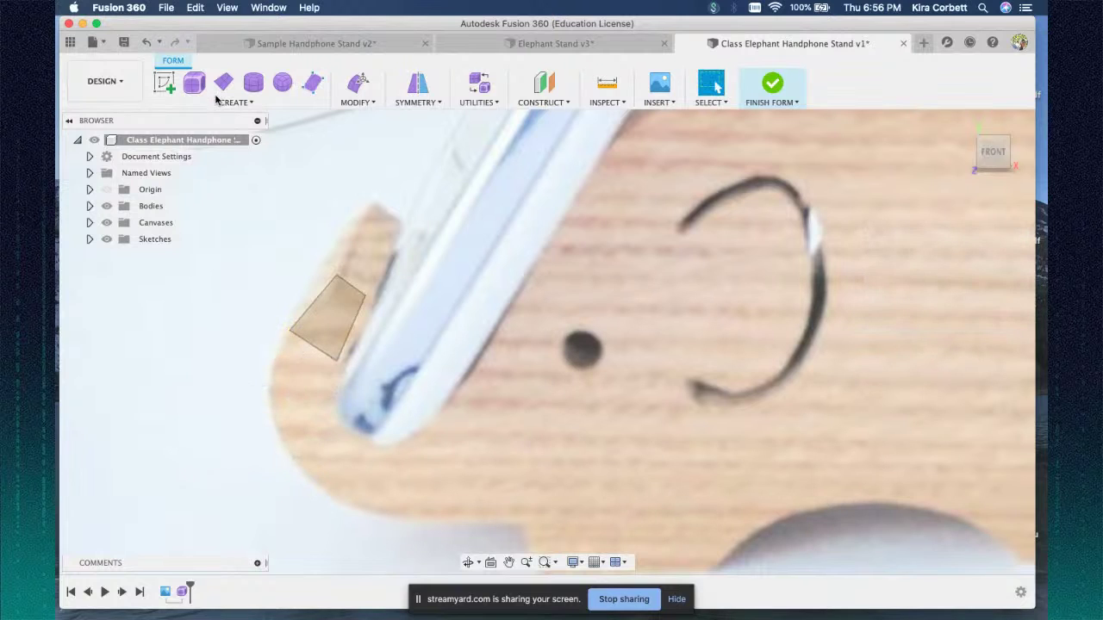
{"action": "left_click", "coordinate": [221, 102]}
{"action": "left_click", "coordinate": [185, 234]}
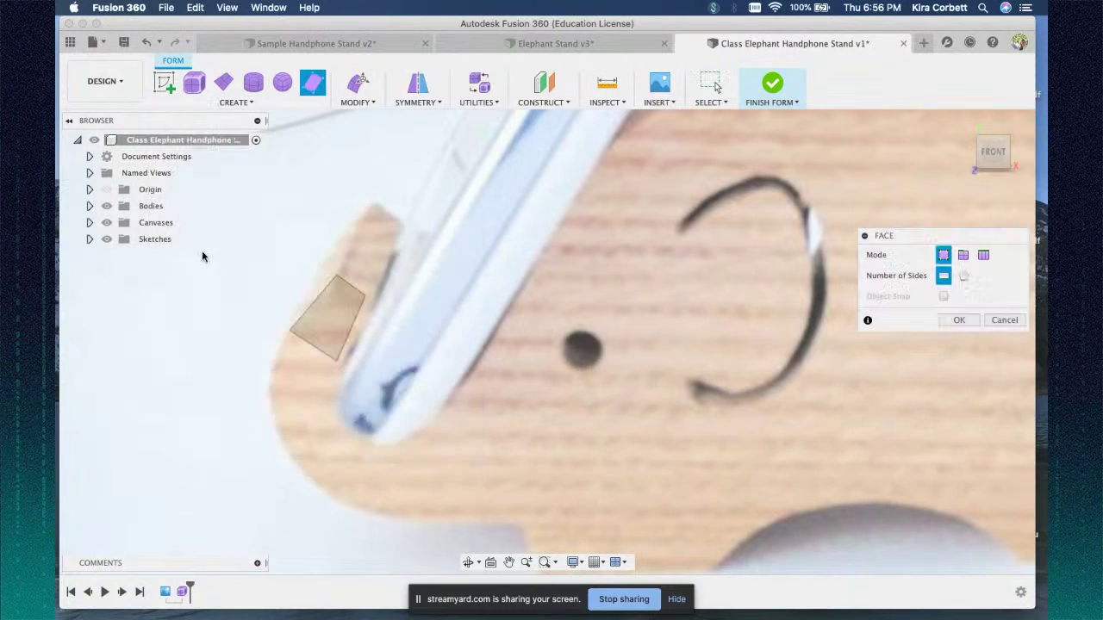
{"action": "left_click", "coordinate": [289, 331]}
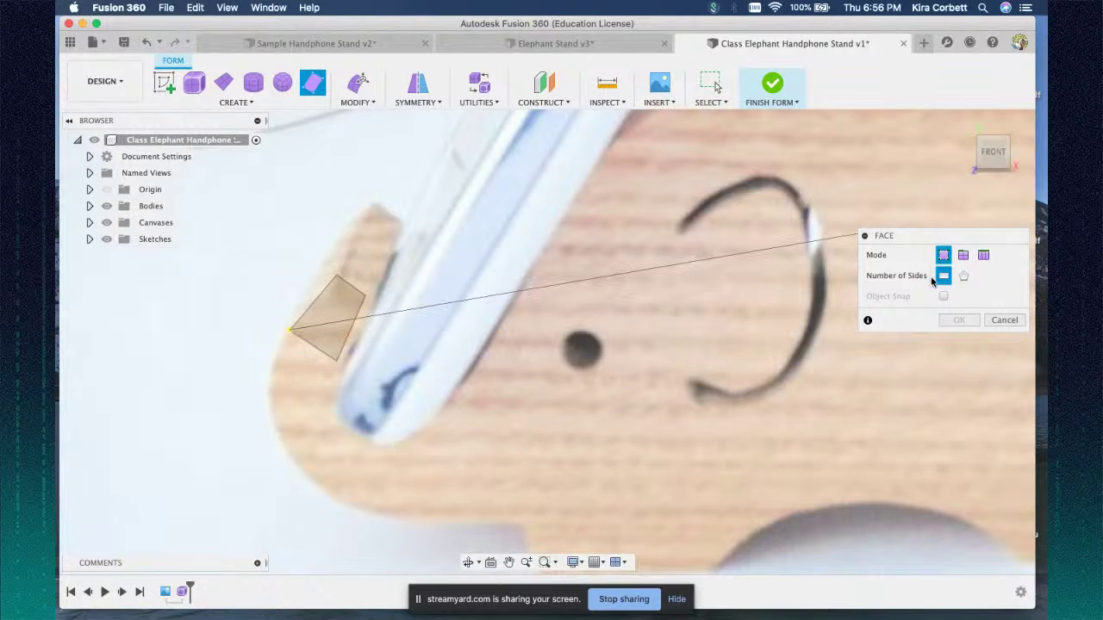
{"action": "left_click", "coordinate": [336, 361]}
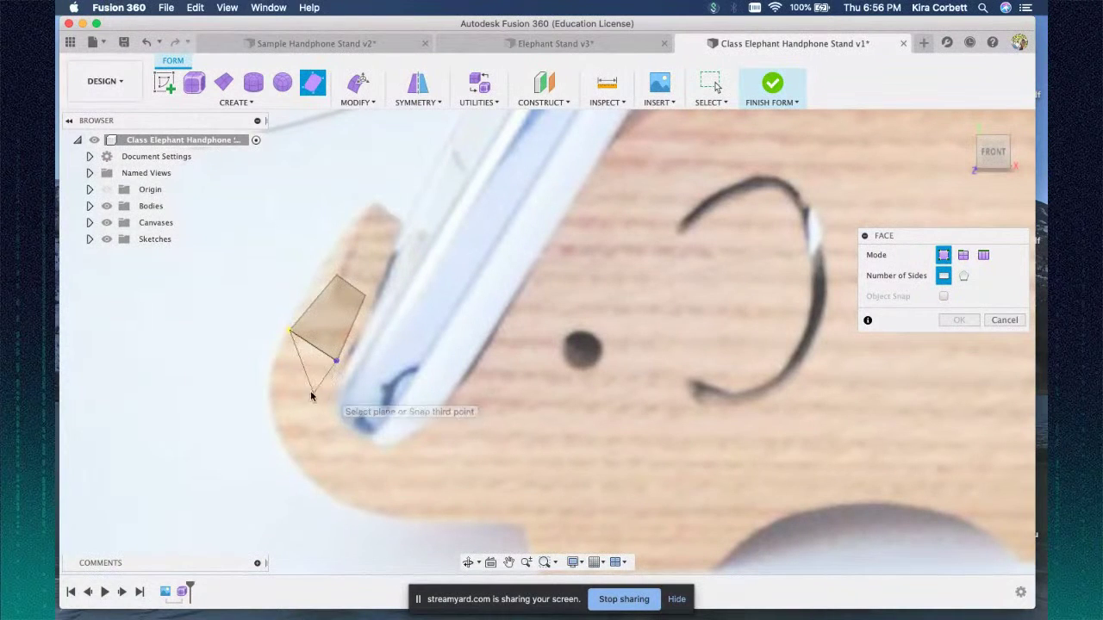
{"action": "right_click", "coordinate": [269, 389]}
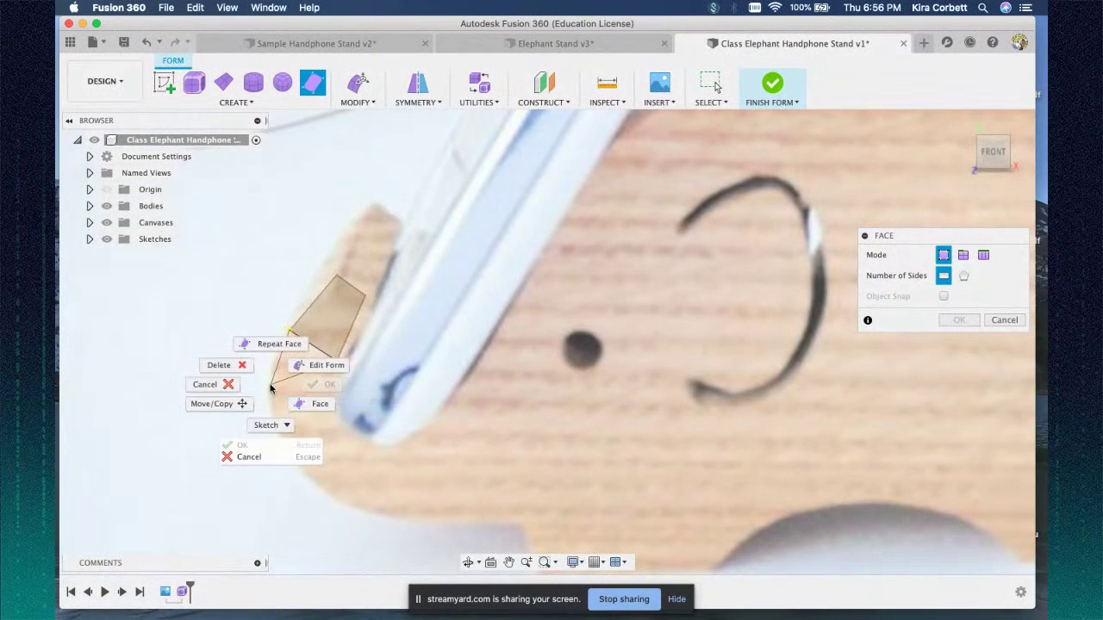
{"action": "left_click", "coordinate": [270, 388]}
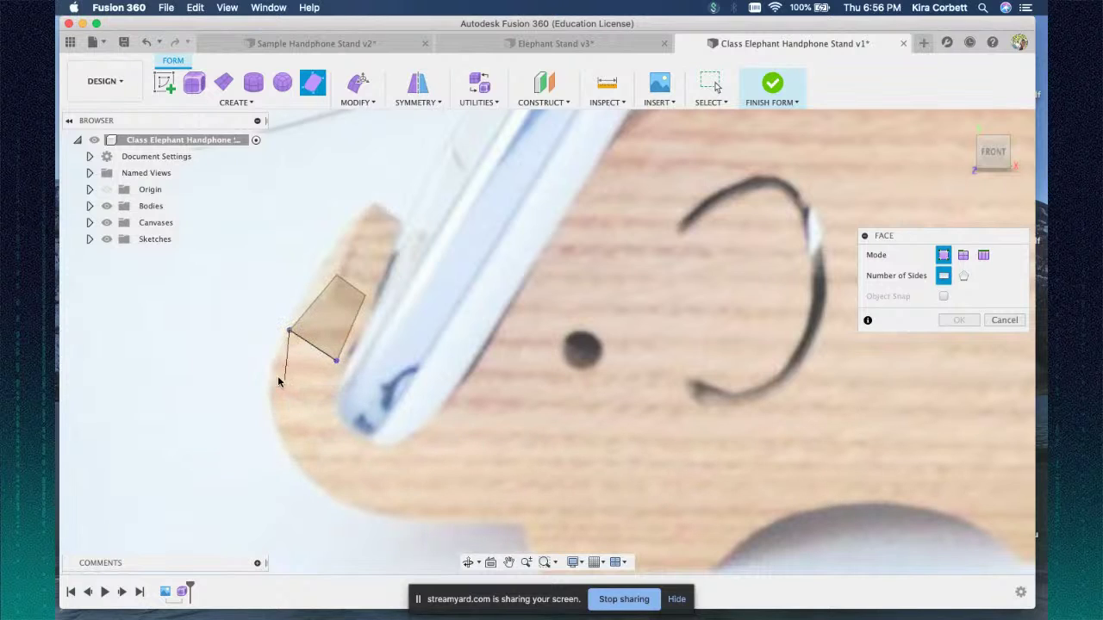
{"action": "scroll", "coordinate": [603, 332], "scroll_direction": "up", "scroll_amount": 2}
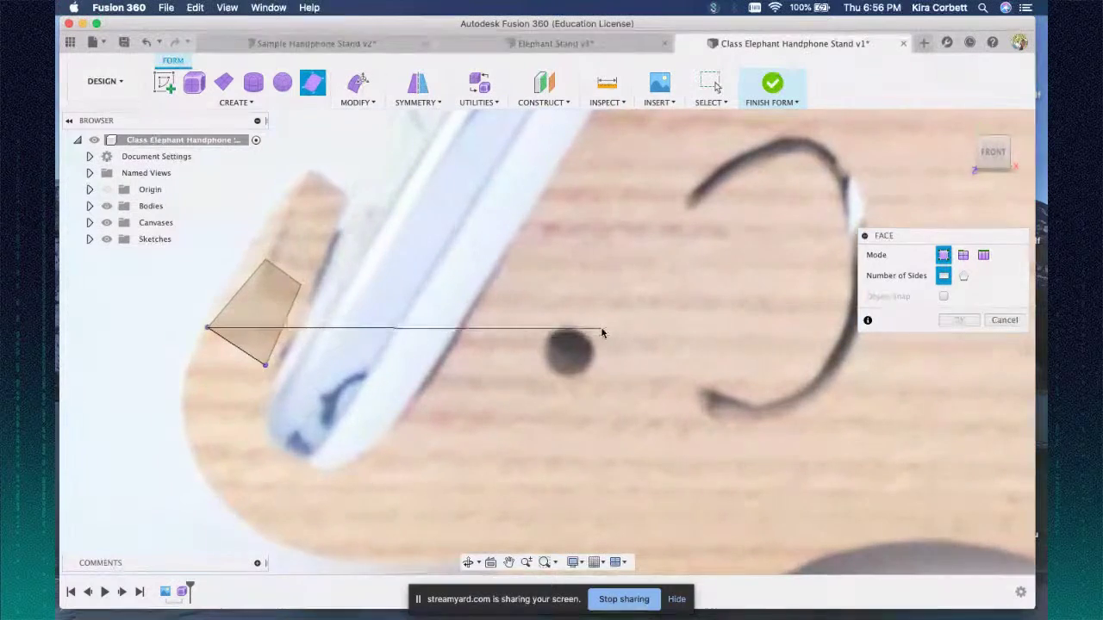
{"action": "scroll", "coordinate": [603, 333], "scroll_direction": "down", "scroll_amount": 5}
{"action": "key", "text": "Escape"}
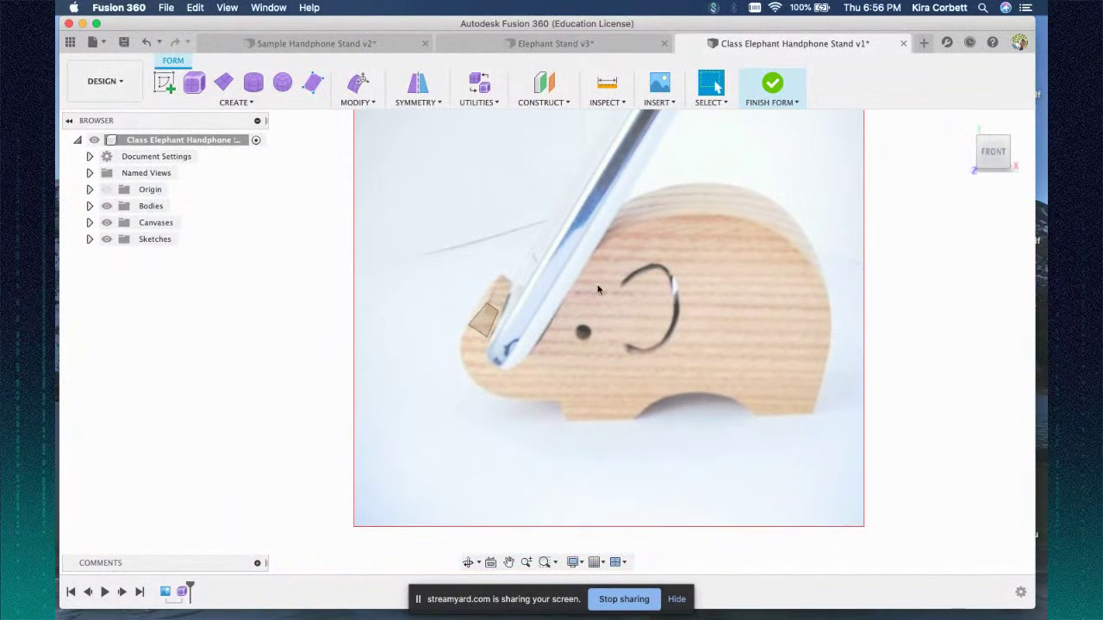
- Create a four-sided T-Spline face on the front plane, joined to the trunk face's lower edge and following the trunk outline down beside the phone
{"action": "left_click", "coordinate": [234, 102]}
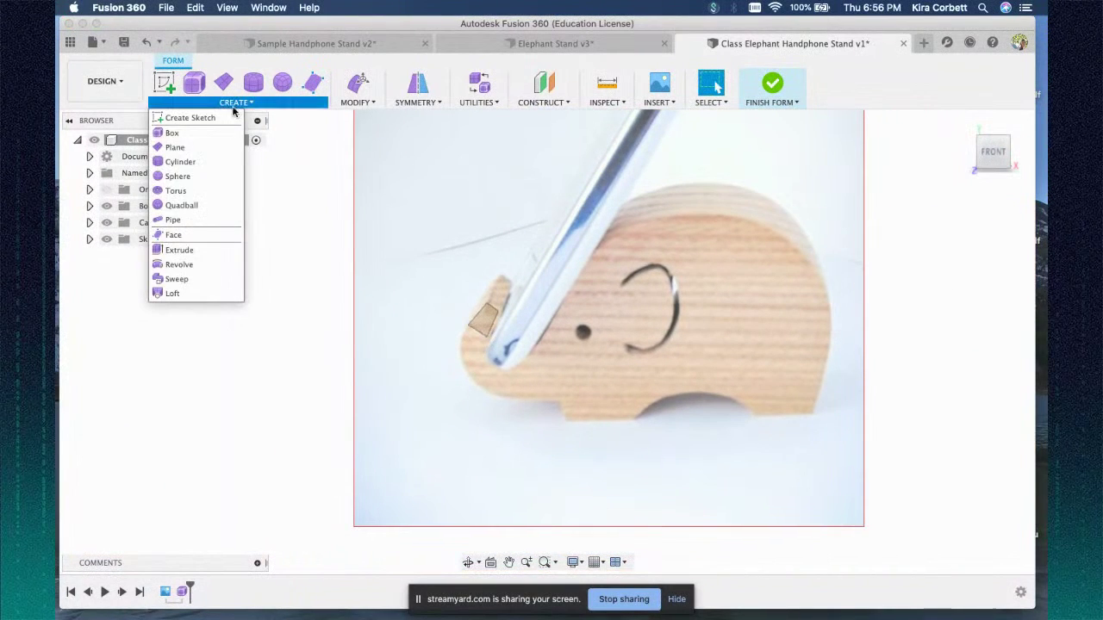
{"action": "left_click", "coordinate": [175, 235]}
{"action": "middle_click_drag", "start_coordinate": [732, 191], "coordinate": [542, 229]}
{"action": "left_click", "coordinate": [747, 284]}
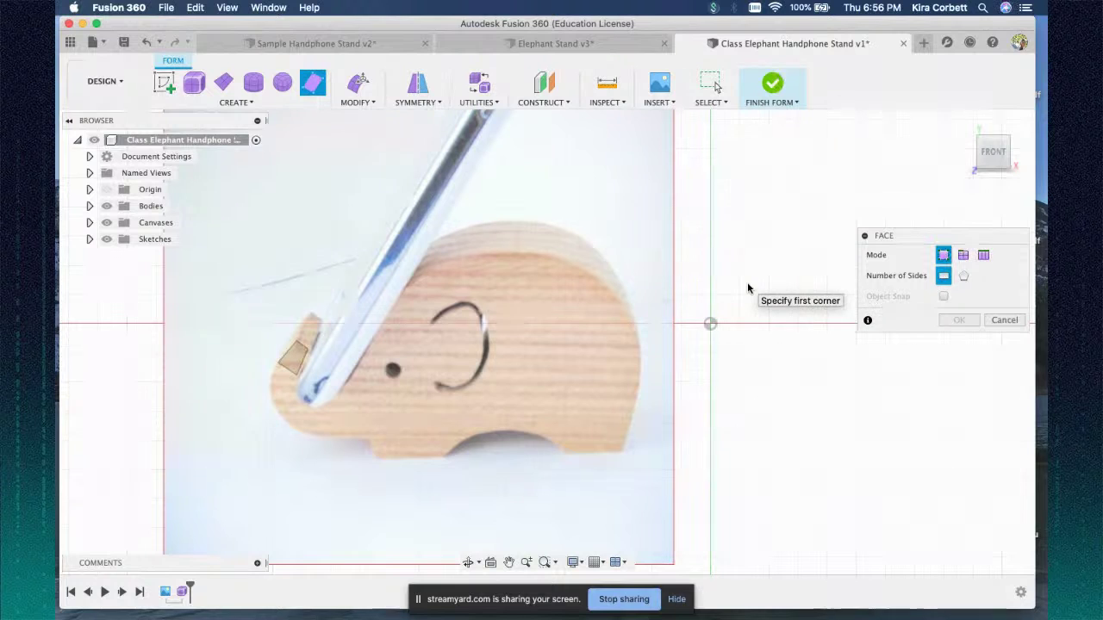
{"action": "scroll", "coordinate": [371, 341], "scroll_direction": "up", "scroll_amount": 5}
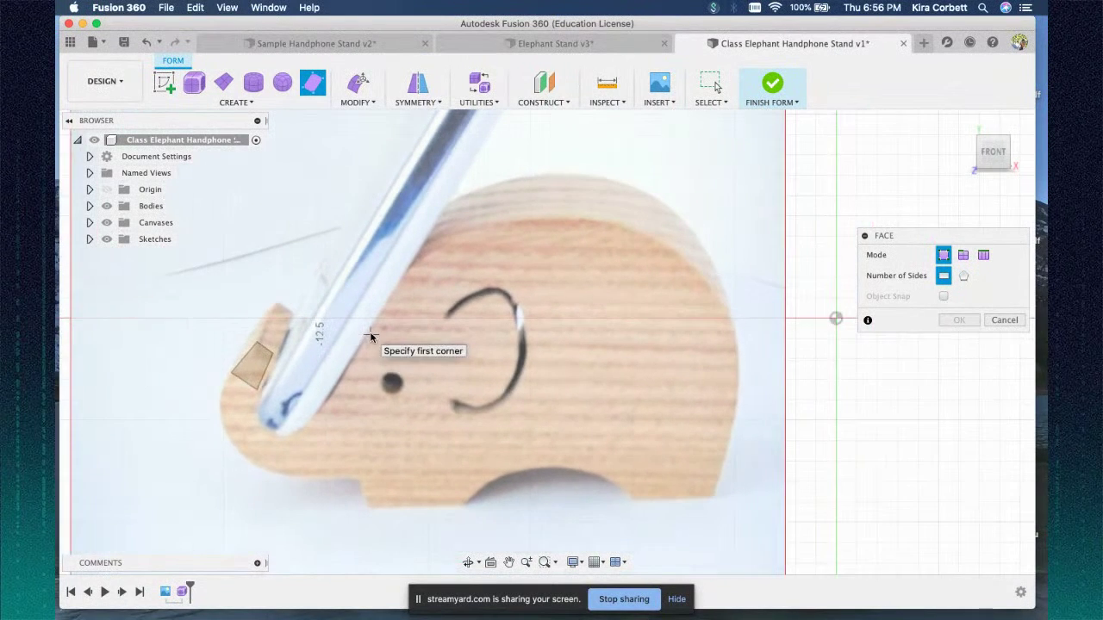
{"action": "scroll", "coordinate": [370, 338], "scroll_direction": "down", "scroll_amount": 3}
{"action": "left_click", "coordinate": [235, 102]}
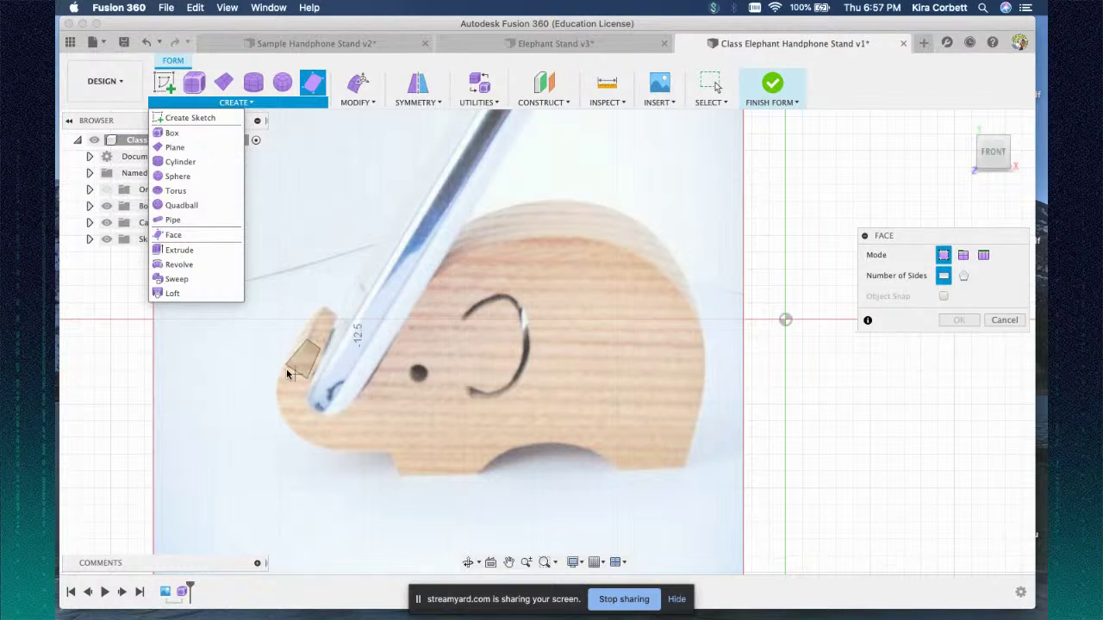
{"action": "scroll", "coordinate": [286, 371], "scroll_direction": "up", "scroll_amount": 5}
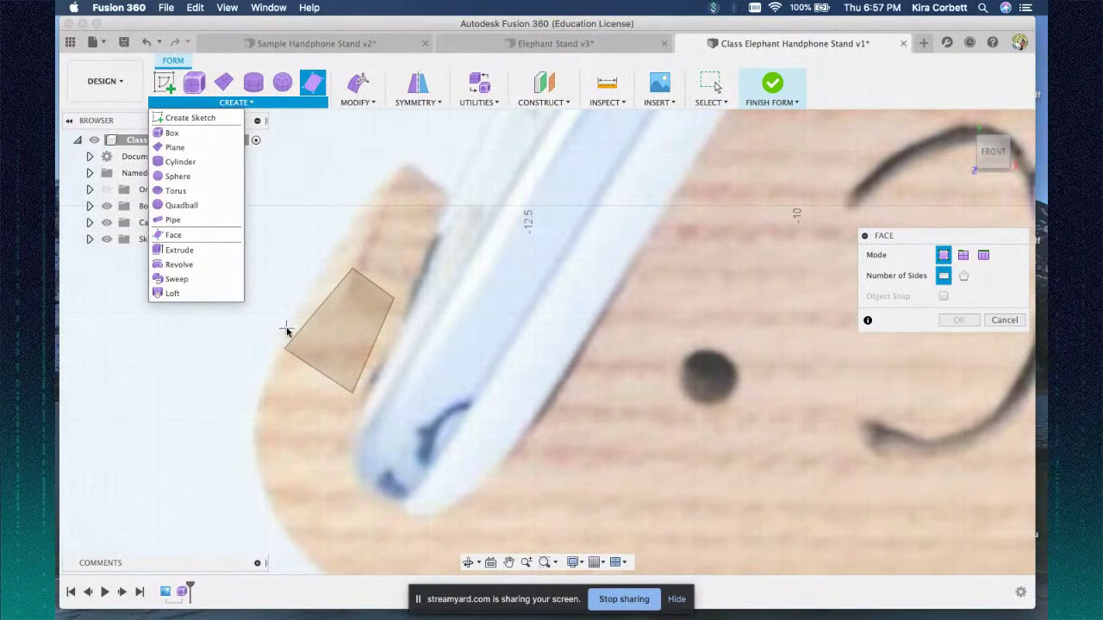
{"action": "left_click", "coordinate": [285, 354]}
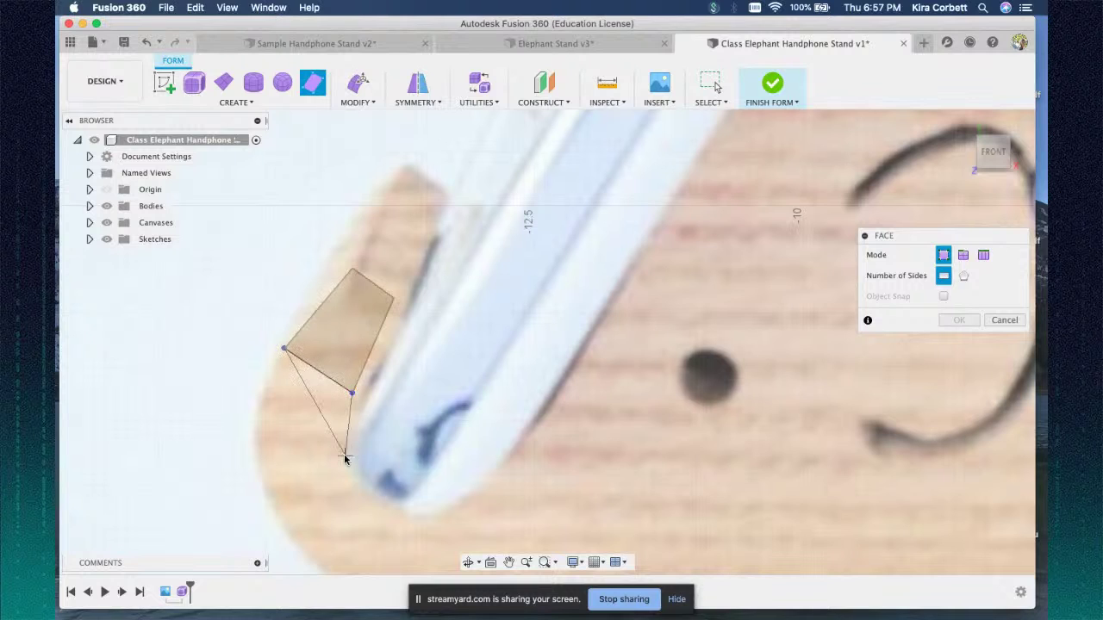
{"action": "scroll", "coordinate": [341, 457], "scroll_direction": "down", "scroll_amount": 3}
{"action": "scroll", "coordinate": [341, 457], "scroll_direction": "down", "scroll_amount": 2}
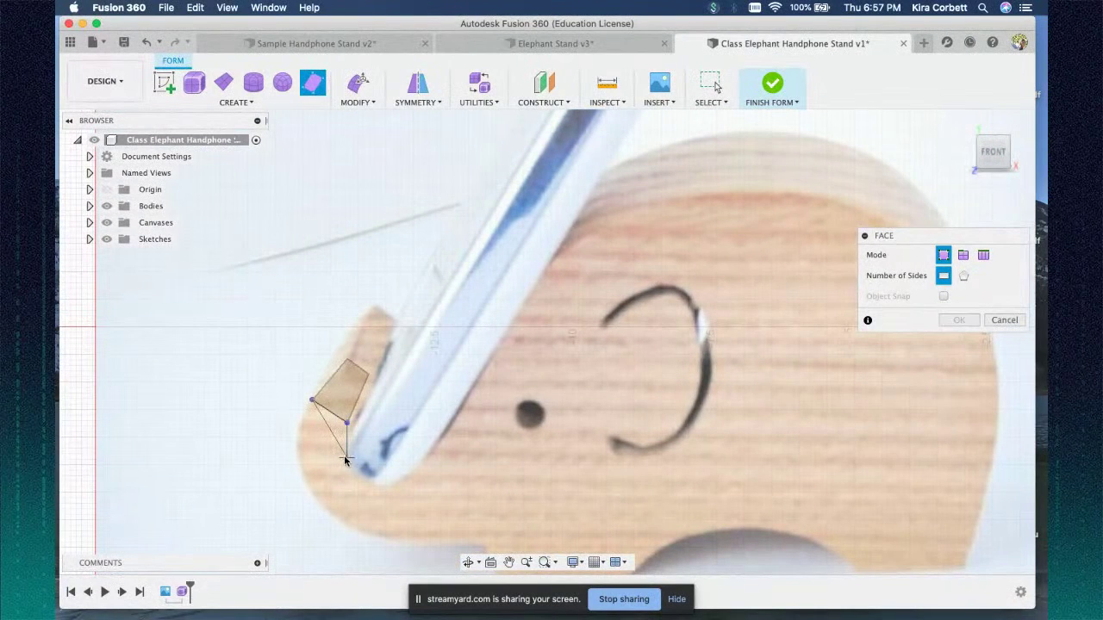
{"action": "left_click", "coordinate": [343, 458]}
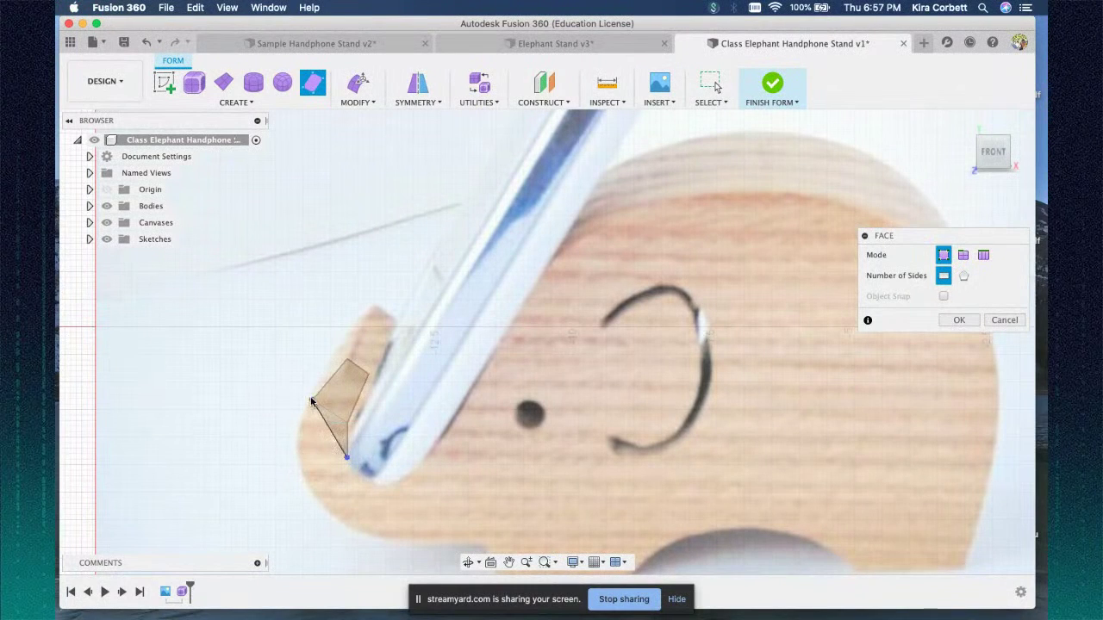
{"action": "left_click", "coordinate": [300, 470]}
{"action": "left_click", "coordinate": [299, 435]}
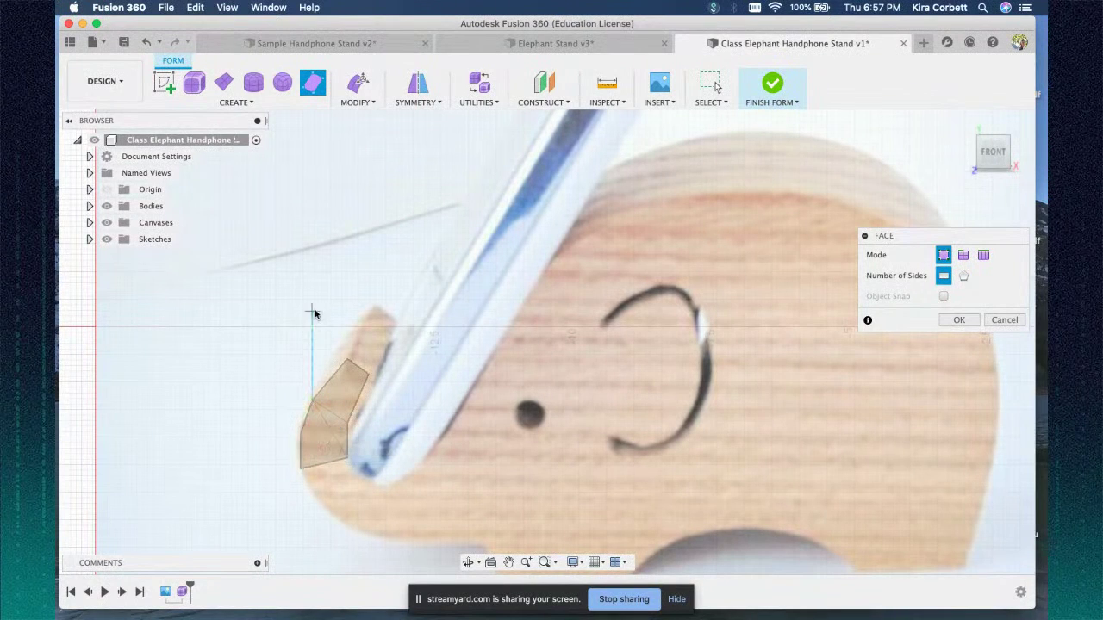
- Add an adjoining four-sided face below the previous one, following the trunk's outer curve to beneath the phone's lower end
{"action": "scroll", "coordinate": [313, 314], "scroll_direction": "down", "scroll_amount": 2}
{"action": "left_click", "coordinate": [341, 433]}
{"action": "left_click", "coordinate": [303, 442]}
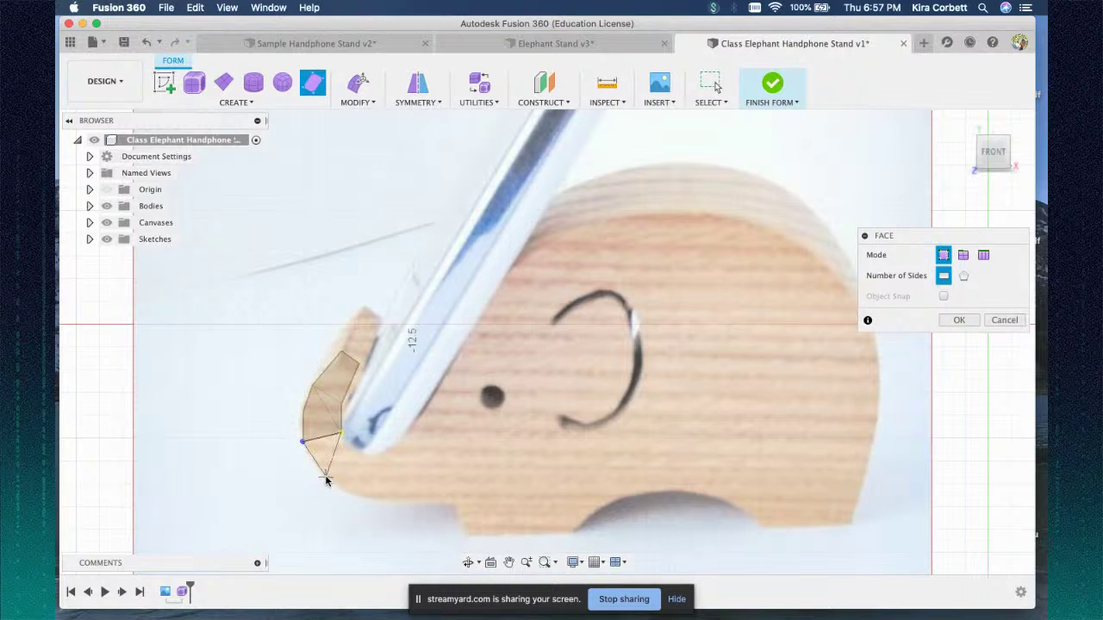
{"action": "left_click", "coordinate": [326, 478]}
{"action": "left_click", "coordinate": [349, 453]}
- Continue the face strip around the trunk's bottom bend, from the last face's end edge to just past the phone's lower corner
{"action": "left_click", "coordinate": [349, 454]}
{"action": "left_click", "coordinate": [327, 479]}
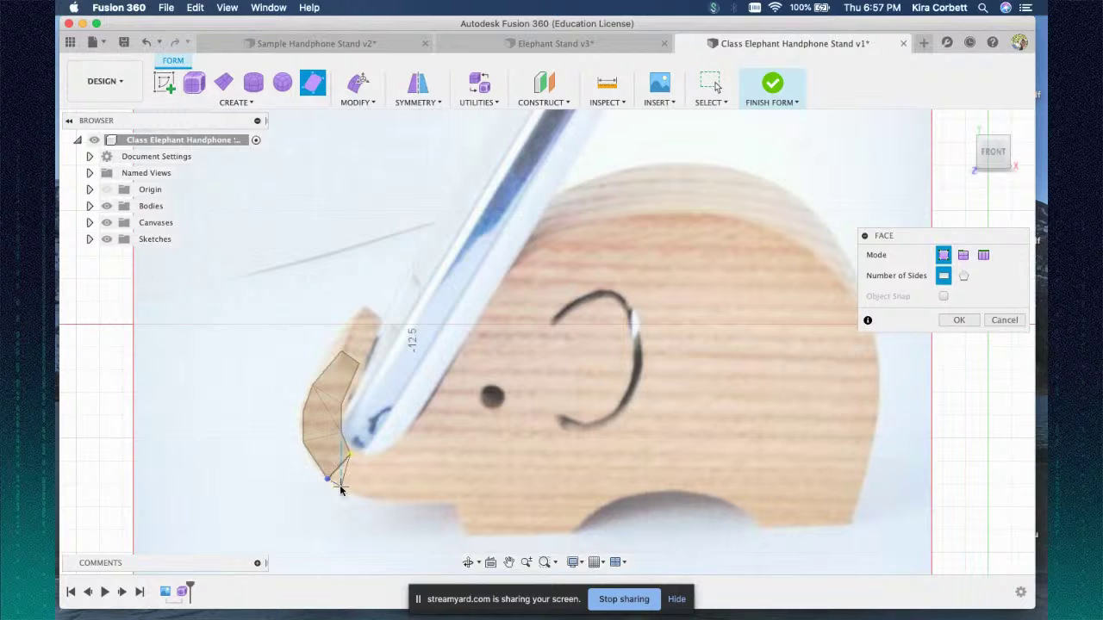
{"action": "left_click", "coordinate": [370, 499]}
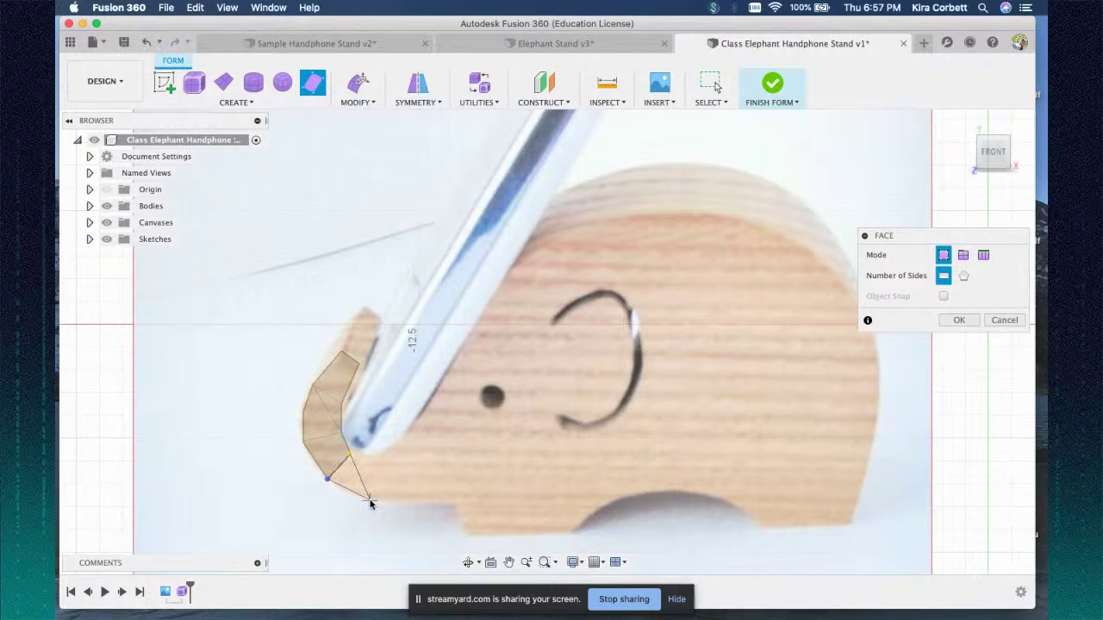
{"action": "left_click", "coordinate": [384, 455]}
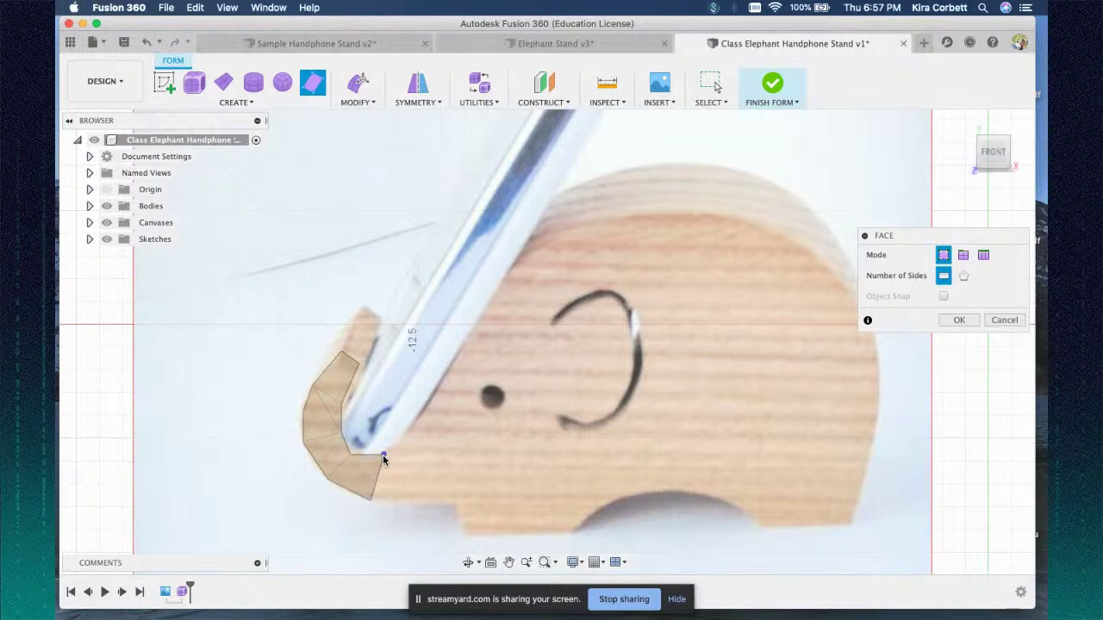
- Add a wider adjoining face reaching the front of the elephant's leg and up along the phone, and accept the faces
{"action": "left_click", "coordinate": [385, 456]}
{"action": "left_click", "coordinate": [369, 499]}
{"action": "left_click", "coordinate": [457, 500]}
{"action": "left_click", "coordinate": [414, 433]}
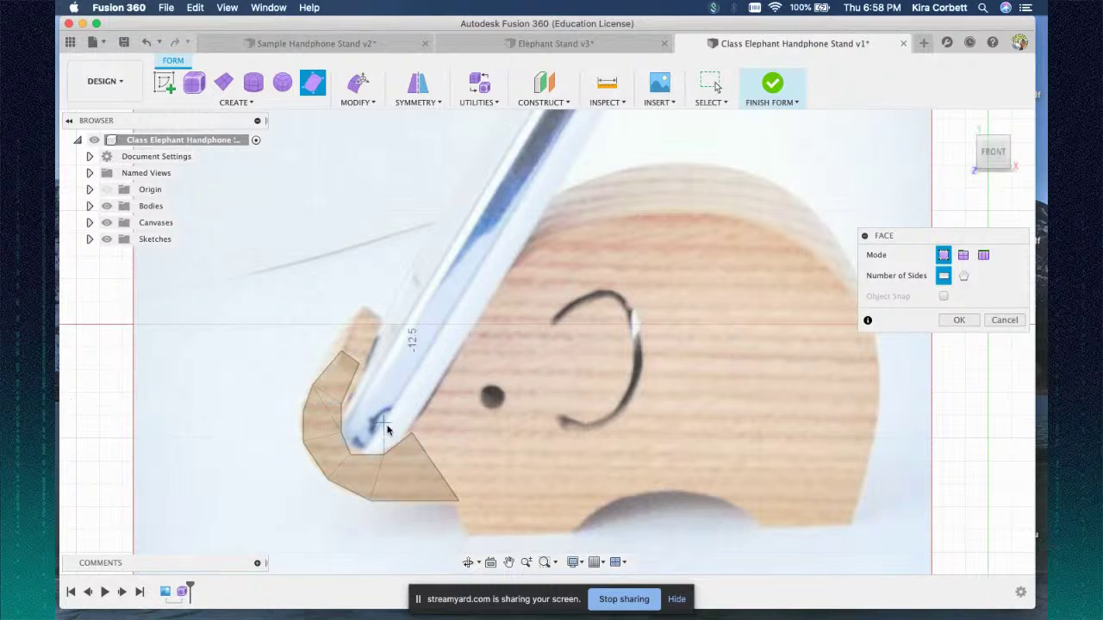
{"action": "left_click", "coordinate": [957, 322]}
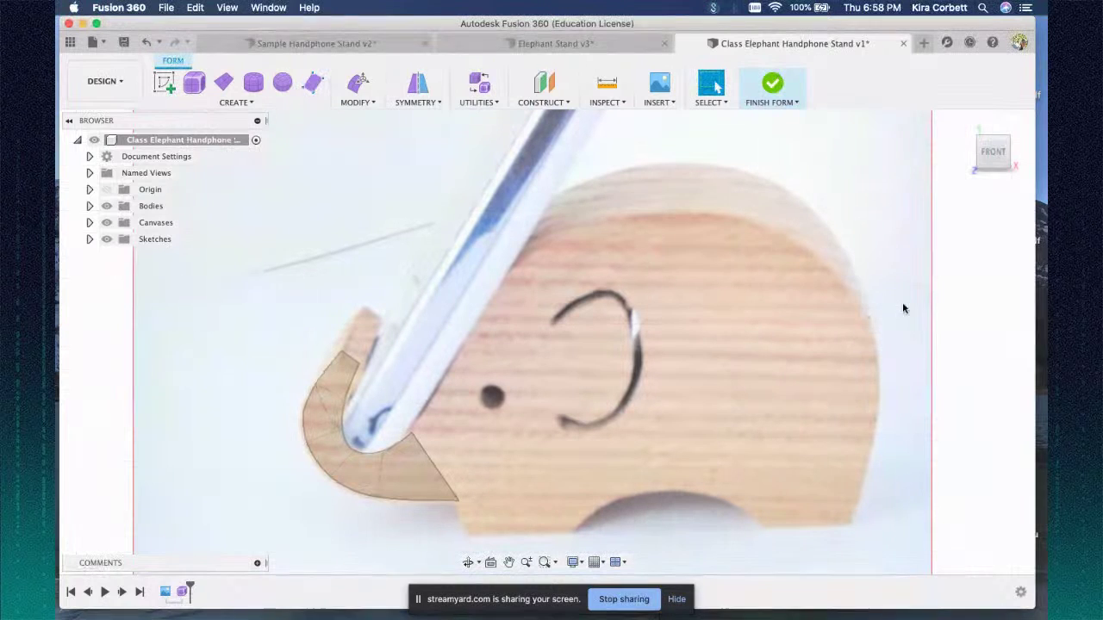
- Use Edit Form to scale the last face horizontally to 0.885 so it fits the elephant's chin, and accept the edit
{"action": "left_click", "coordinate": [360, 104]}
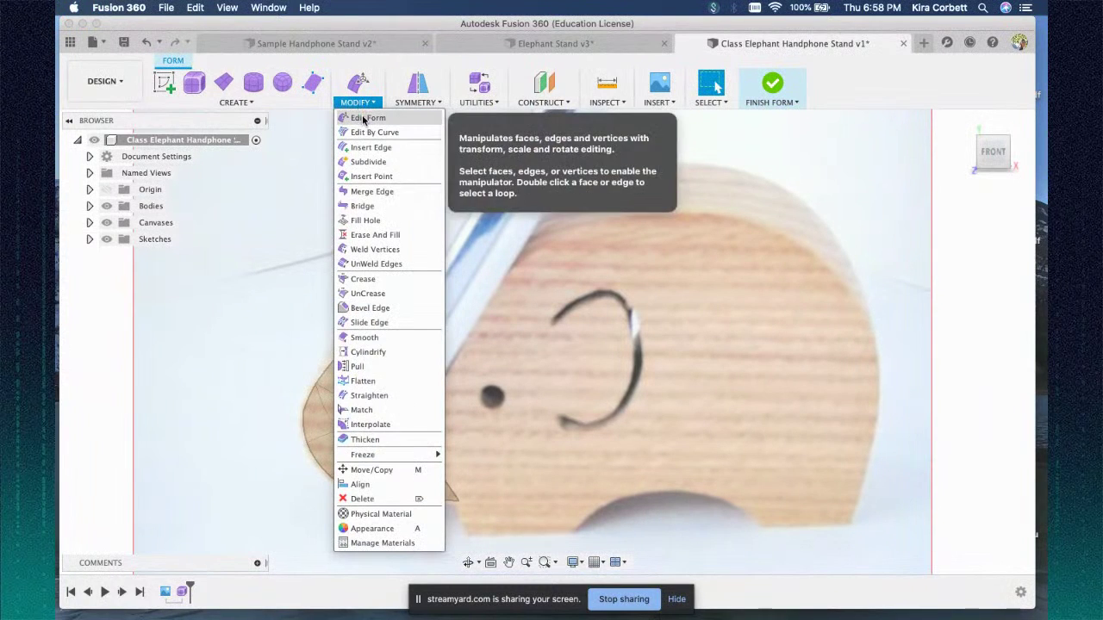
{"action": "left_click", "coordinate": [364, 118]}
{"action": "scroll", "coordinate": [406, 461], "scroll_direction": "up", "scroll_amount": 5}
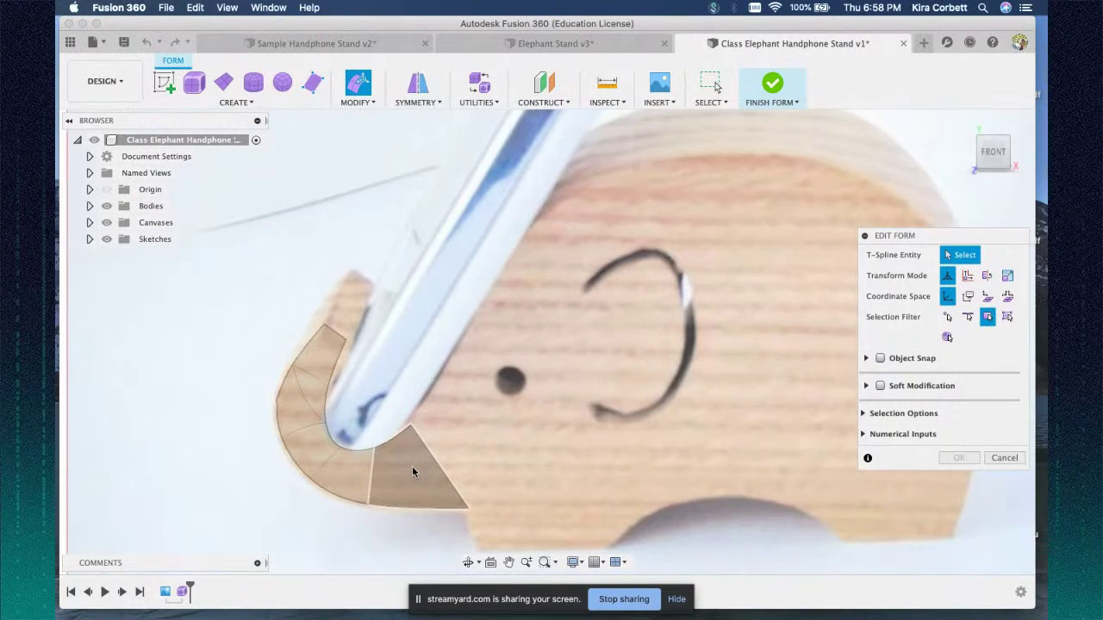
{"action": "left_click", "coordinate": [411, 472]}
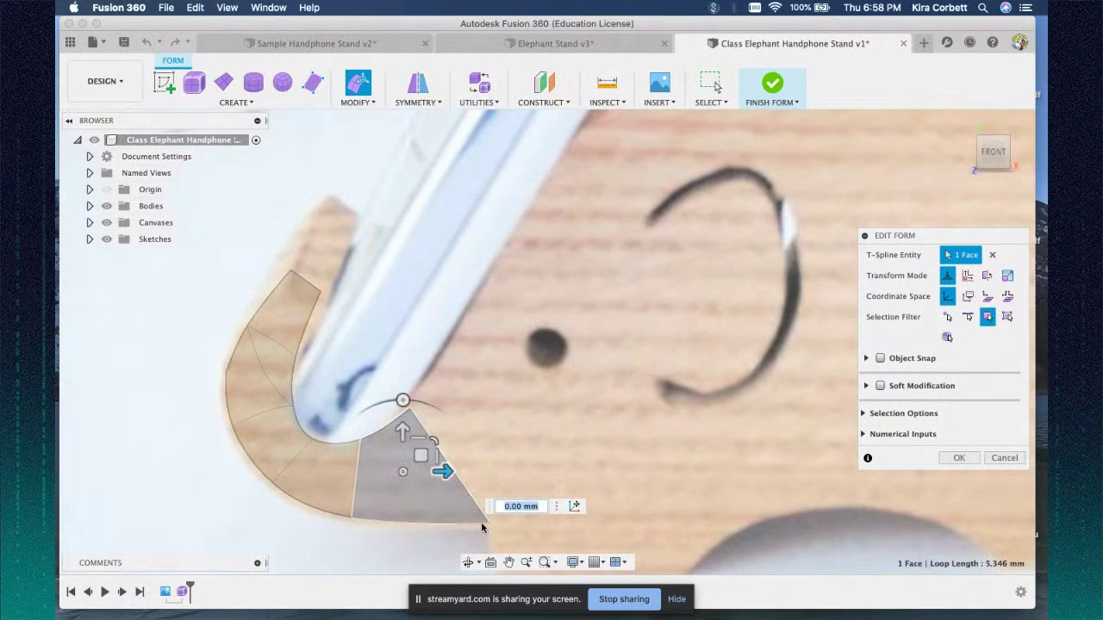
{"action": "mouse_move", "coordinate": [436, 464]}
{"action": "left_mouse_down"}
{"action": "mouse_move", "coordinate": [433, 454]}
{"action": "mouse_move", "coordinate": [447, 463]}
{"action": "mouse_move", "coordinate": [433, 452]}
{"action": "left_mouse_up"}
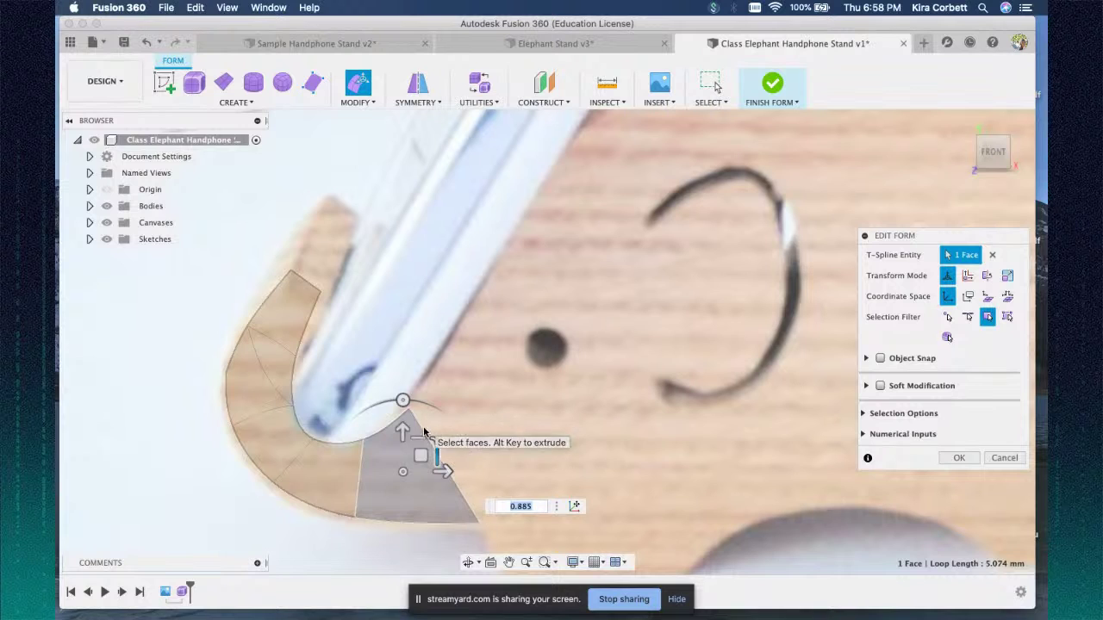
{"action": "left_click", "coordinate": [958, 458]}
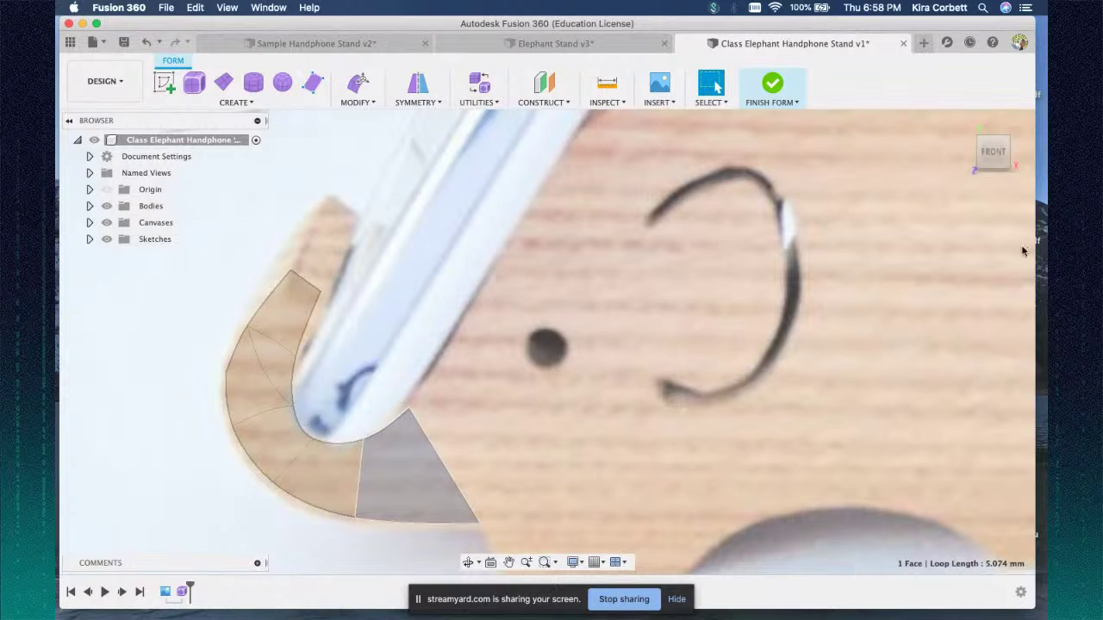
- Inspect the individual trunk faces and compare the strip with the elephant outline in the front view
{"action": "left_click", "coordinate": [989, 151]}
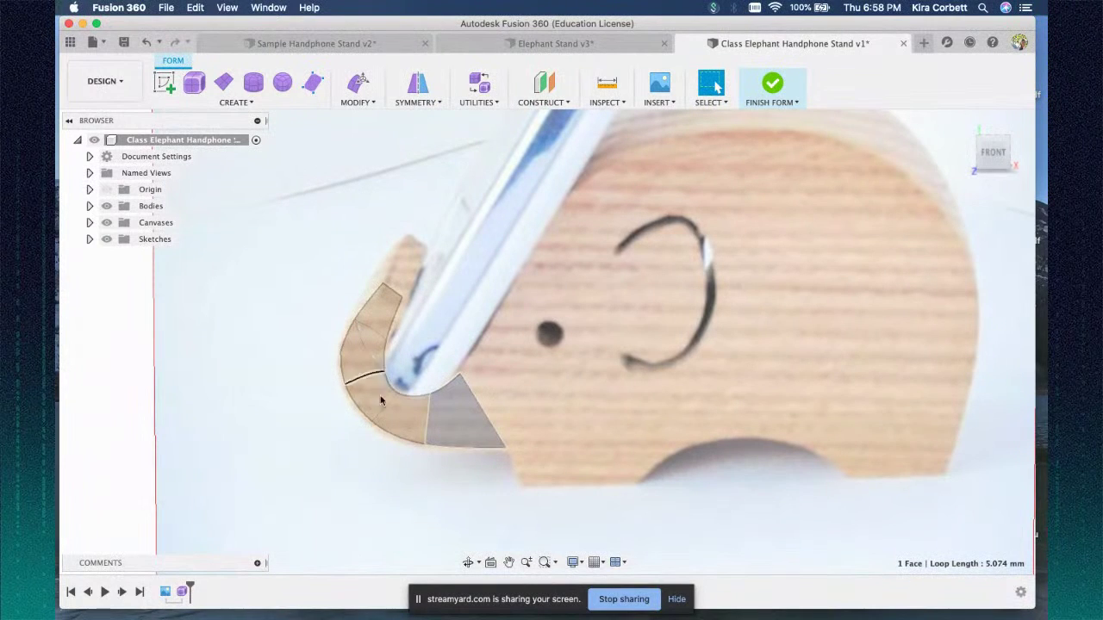
{"action": "left_click", "coordinate": [403, 418]}
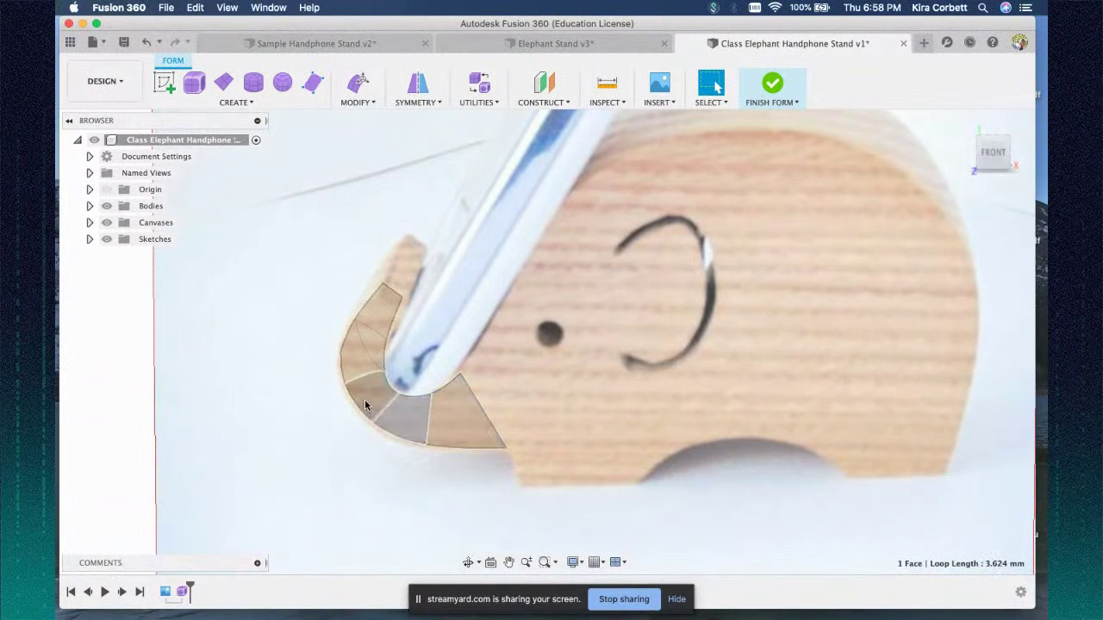
{"action": "left_click", "coordinate": [365, 346]}
{"action": "left_click", "coordinate": [376, 310]}
{"action": "scroll", "coordinate": [595, 355], "scroll_direction": "down", "scroll_amount": 5}
{"action": "scroll", "coordinate": [600, 352], "scroll_direction": "down", "scroll_amount": 5}
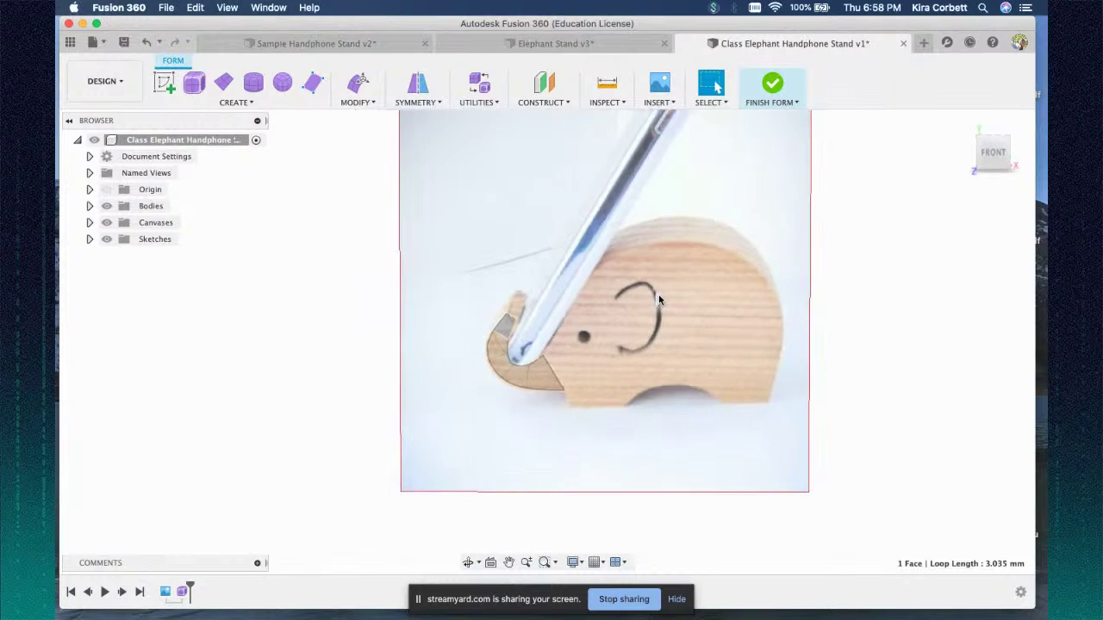
{"action": "scroll", "coordinate": [572, 352], "scroll_direction": "up", "scroll_amount": 5}
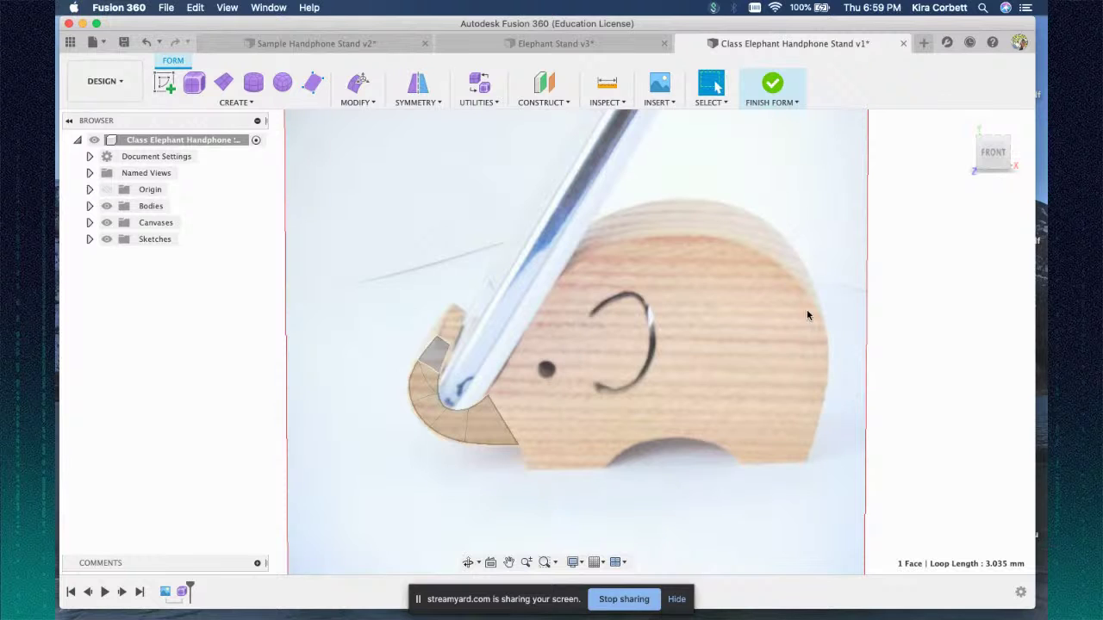
{"action": "scroll", "coordinate": [545, 407], "scroll_direction": "up", "scroll_amount": 3}
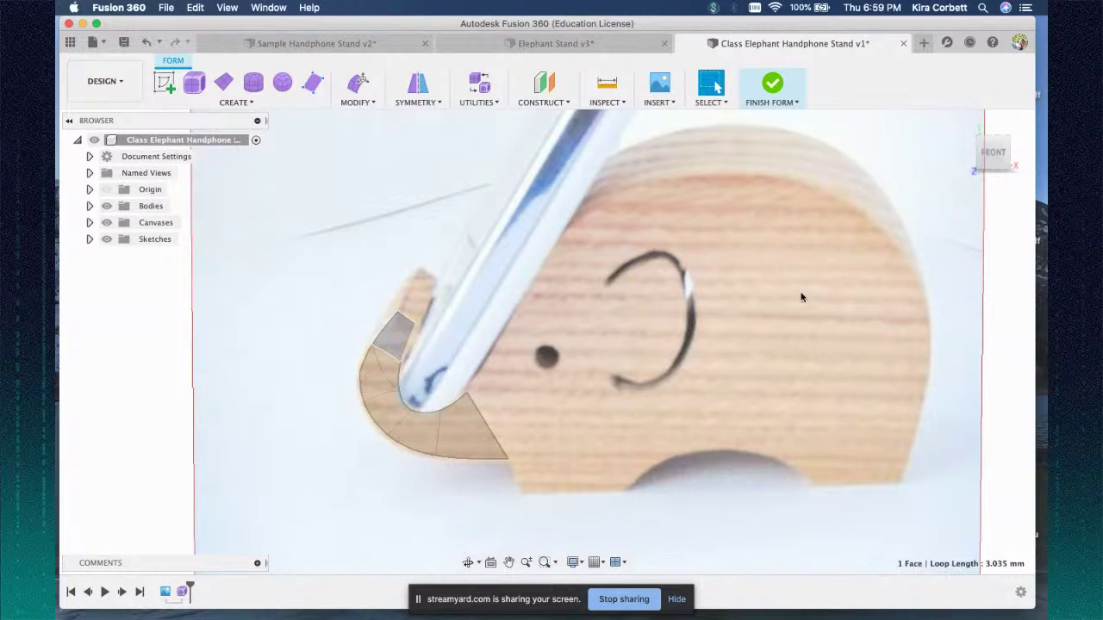
- Add an adjoining triangular face from the last chin edge to the front end of the leg arch, using the Face tool
{"action": "left_click", "coordinate": [229, 103]}
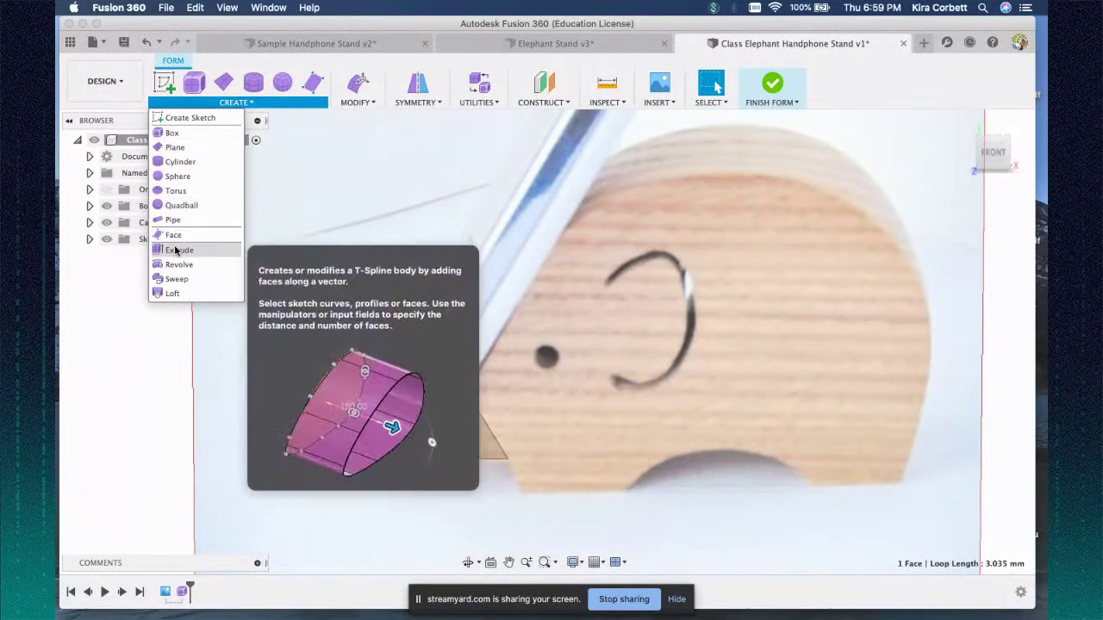
{"action": "left_click", "coordinate": [174, 244]}
{"action": "scroll", "coordinate": [683, 377], "scroll_direction": "down", "scroll_amount": 3}
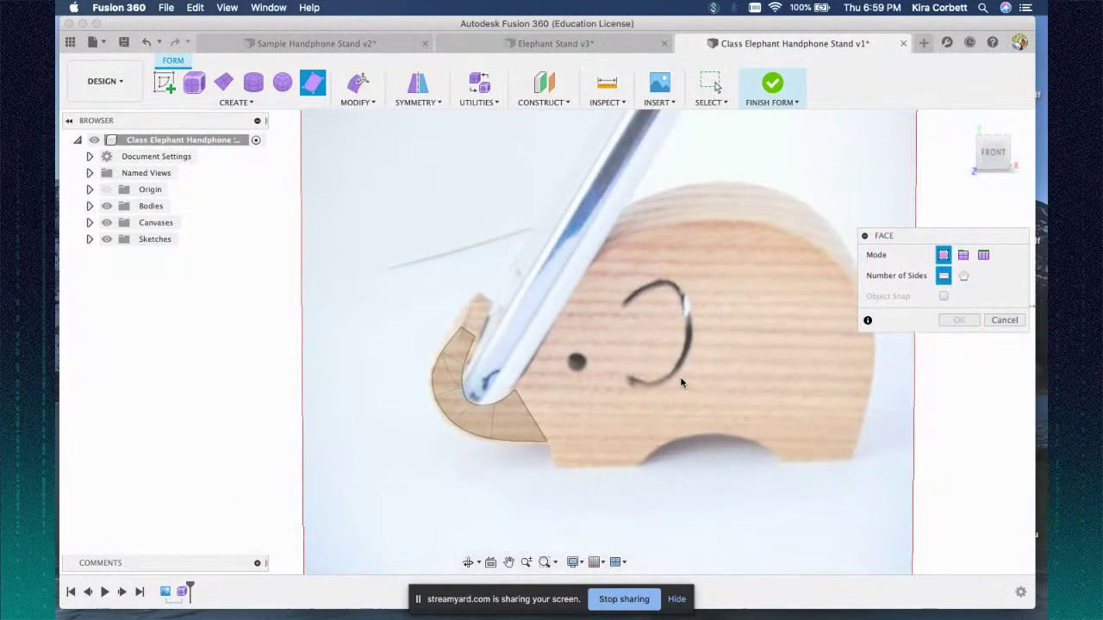
{"action": "middle_click_drag", "start_coordinate": [934, 383], "coordinate": [758, 413]}
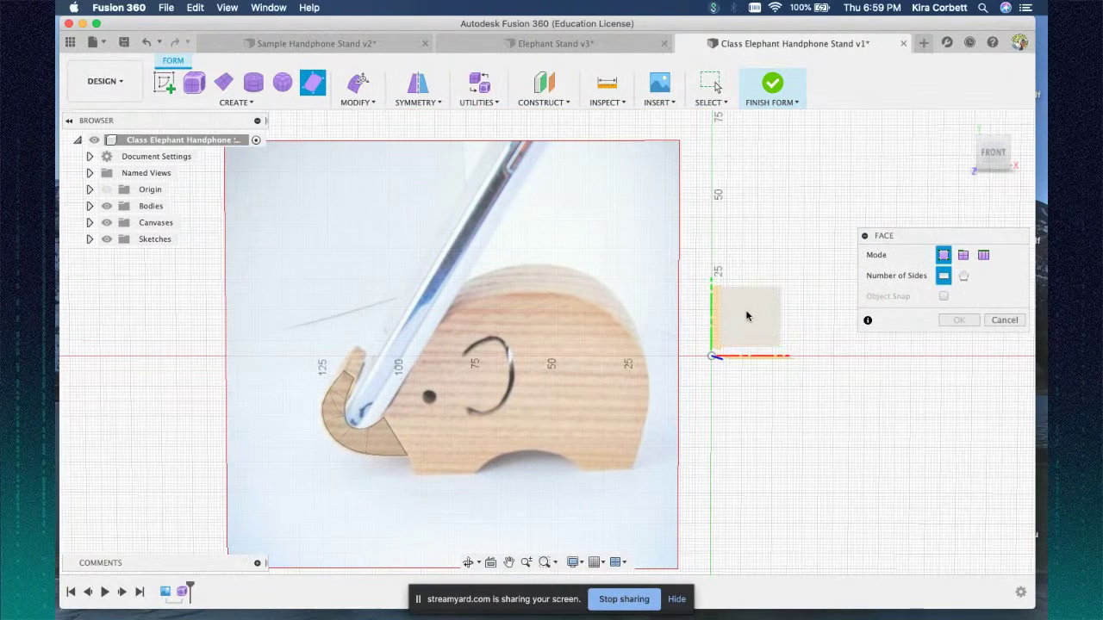
{"action": "scroll", "coordinate": [408, 422], "scroll_direction": "up", "scroll_amount": 5}
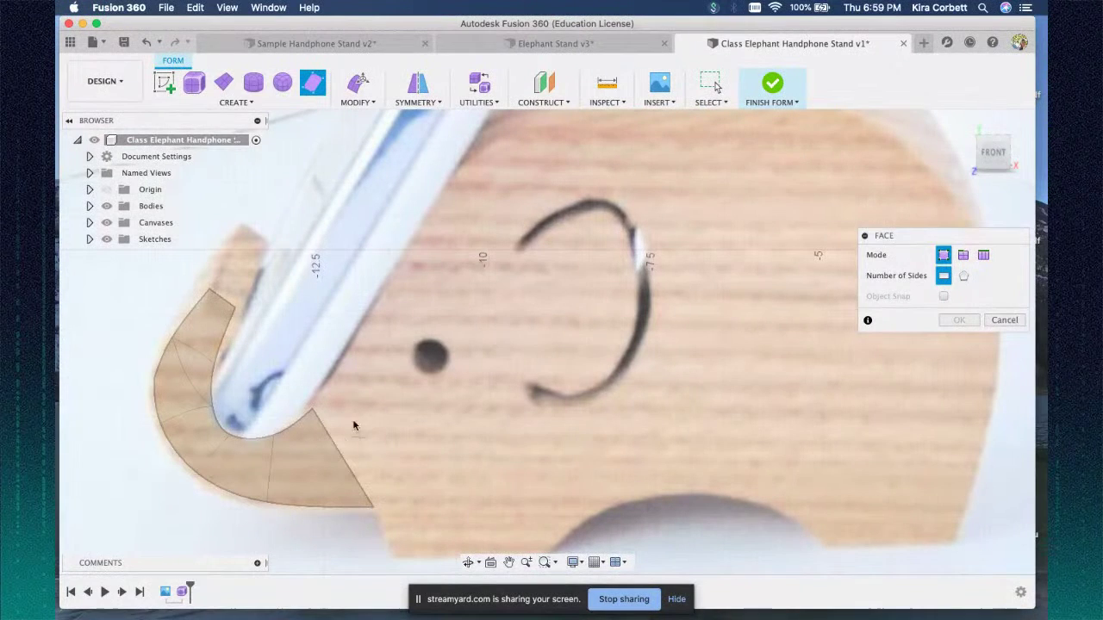
{"action": "left_click", "coordinate": [312, 412]}
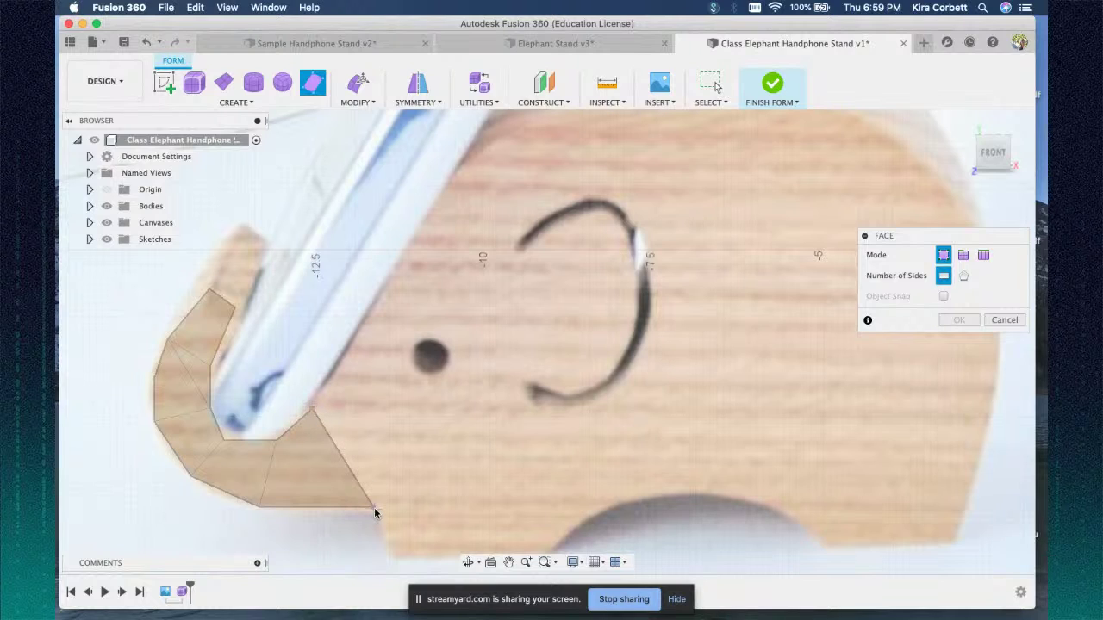
{"action": "left_click", "coordinate": [581, 515]}
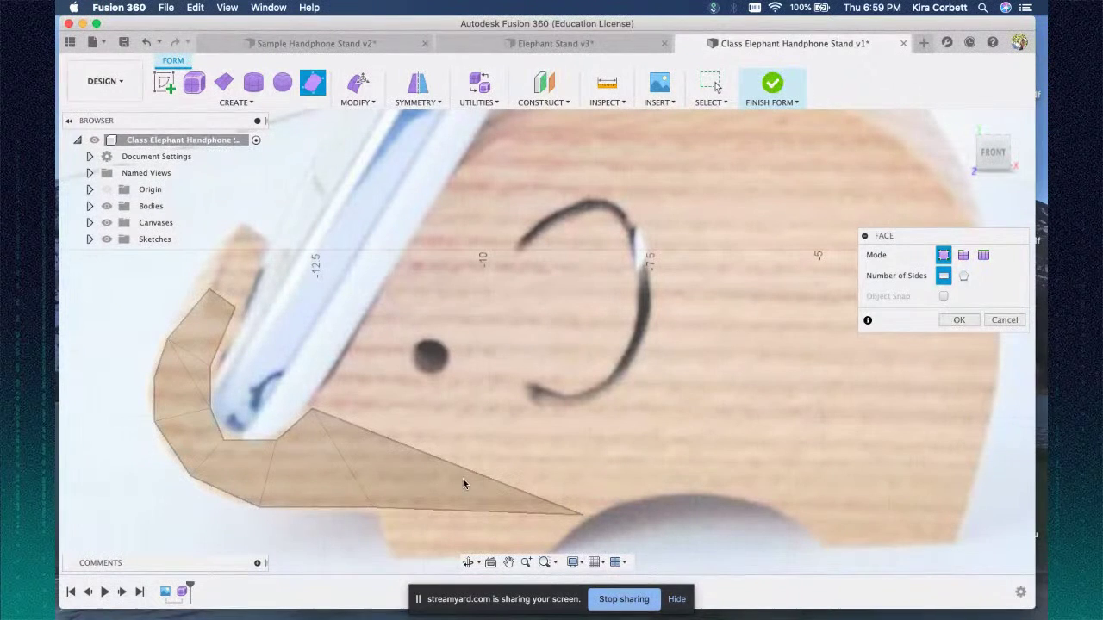
- Add a large four-sided head face on that triangle's upper edge, running up along the phone and back behind the ear
{"action": "scroll", "coordinate": [314, 413], "scroll_direction": "down", "scroll_amount": 2}
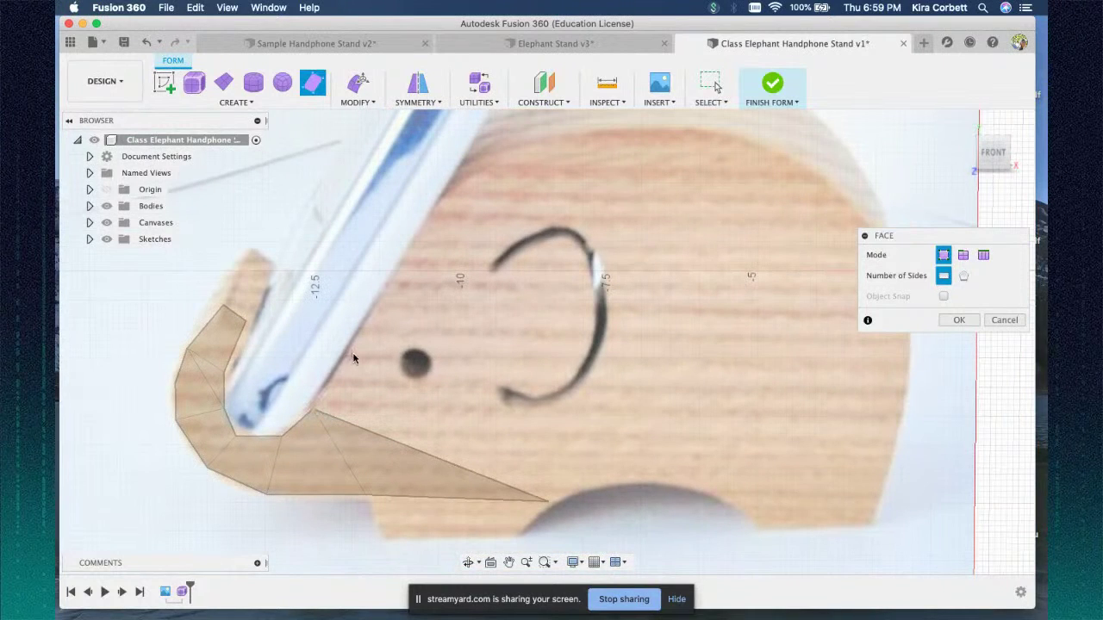
{"action": "left_click", "coordinate": [446, 195]}
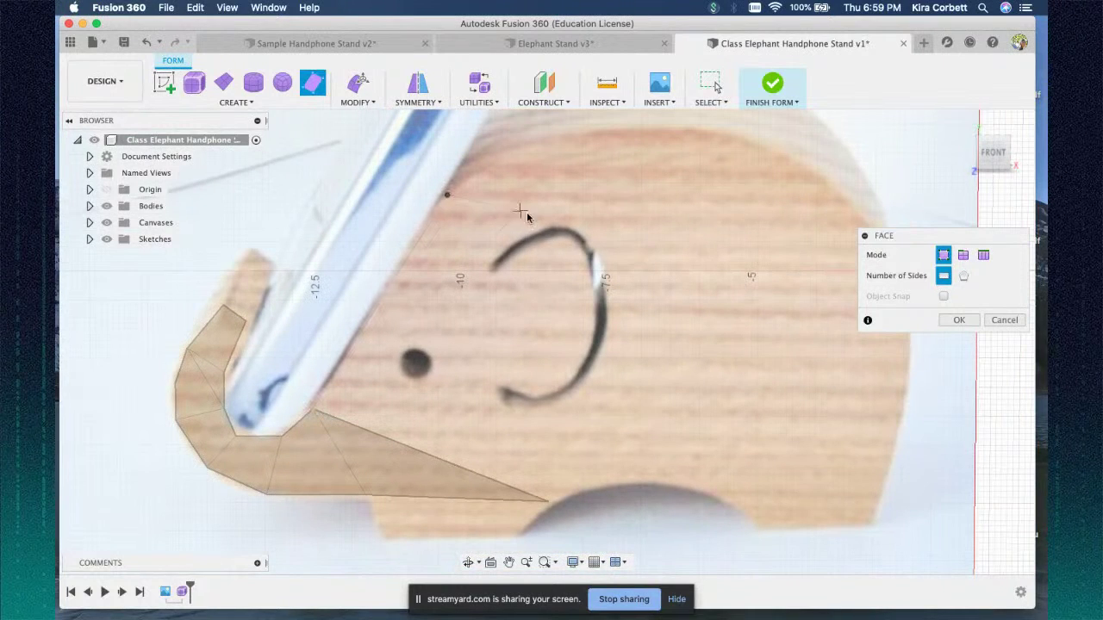
{"action": "left_click", "coordinate": [655, 278]}
{"action": "left_click", "coordinate": [552, 501]}
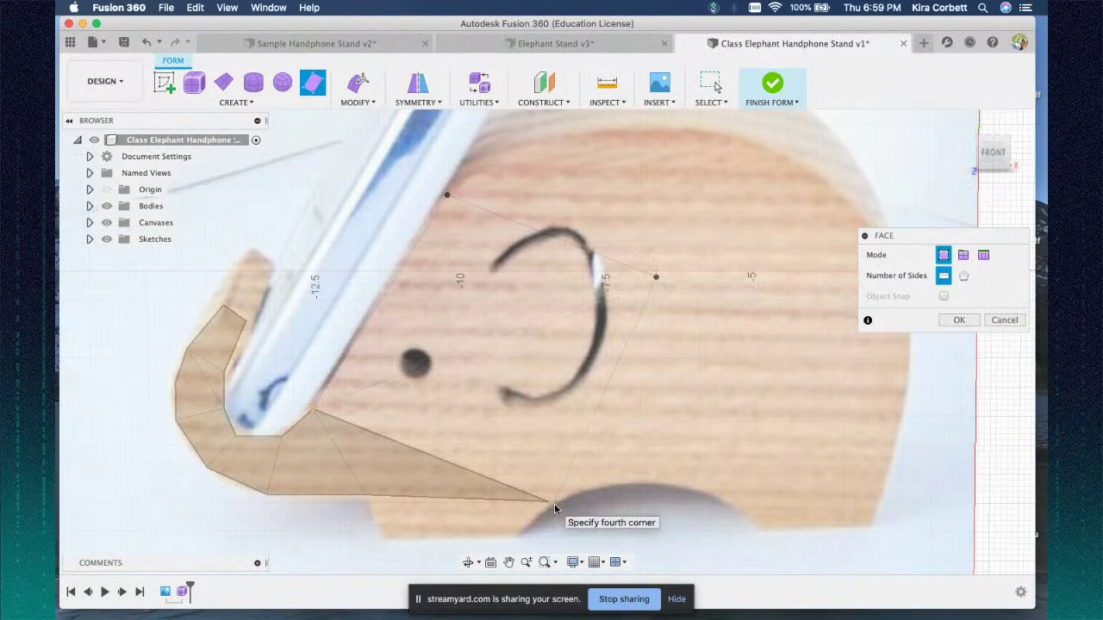
{"action": "left_click", "coordinate": [552, 502]}
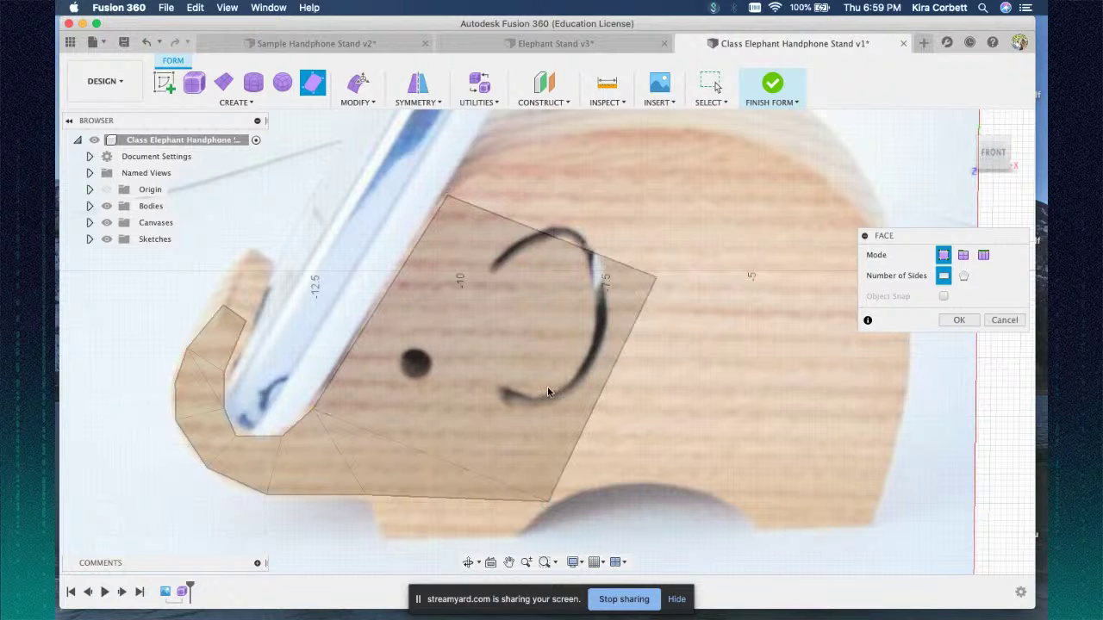
- Add a triangular face on the head's upper edge, giving it a horizontal top from the phone to behind the ear
{"action": "scroll", "coordinate": [456, 202], "scroll_direction": "down", "scroll_amount": 5}
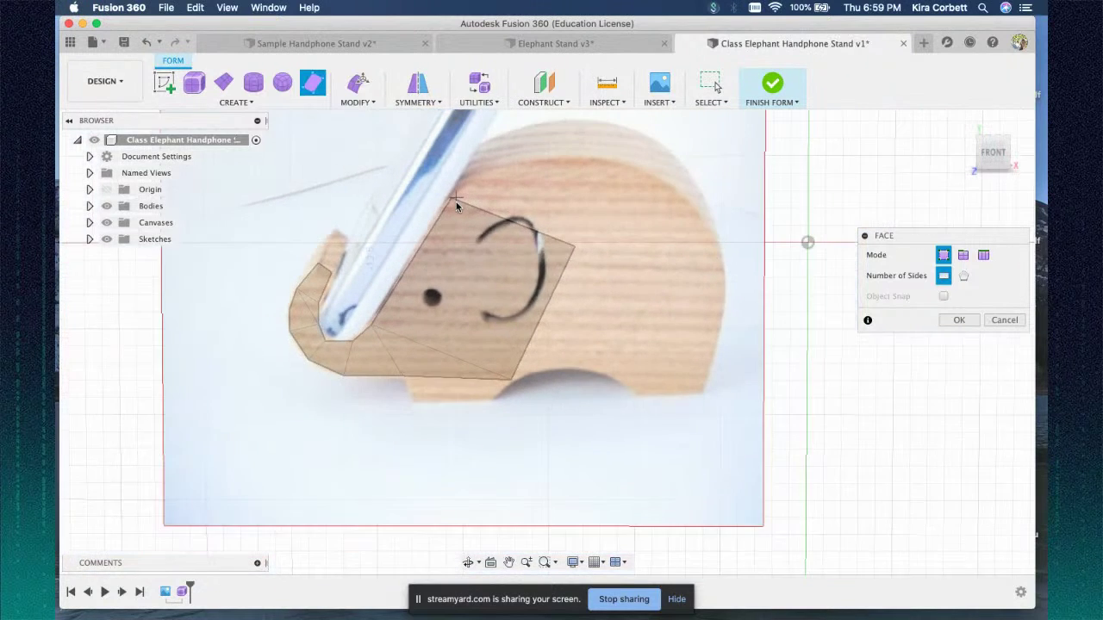
{"action": "middle_click_drag", "start_coordinate": [535, 186], "coordinate": [527, 263]}
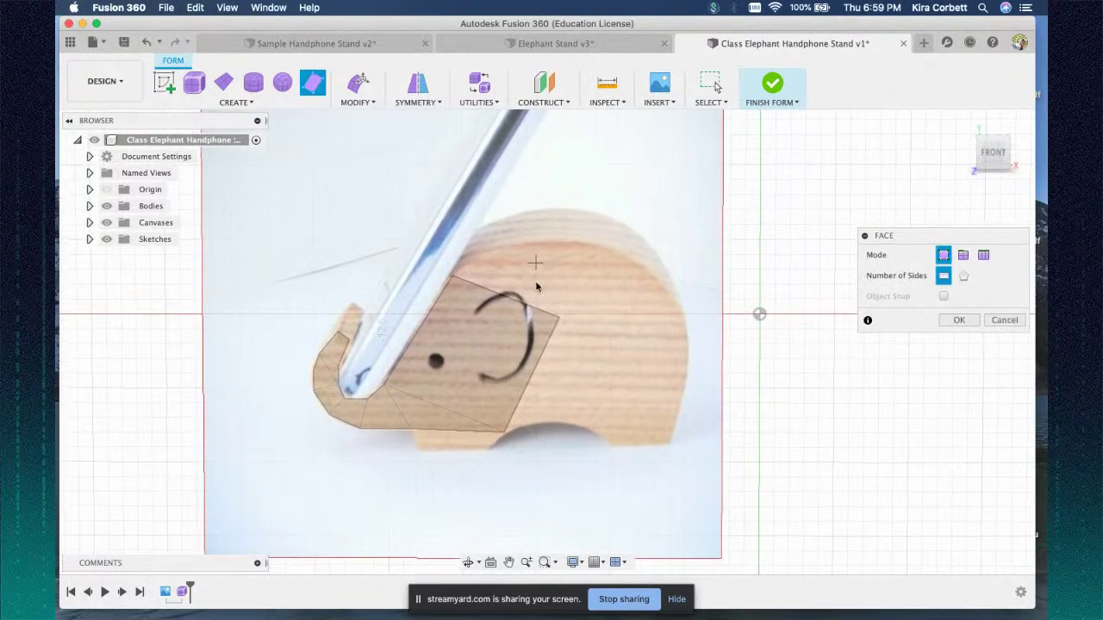
{"action": "left_click", "coordinate": [450, 275]}
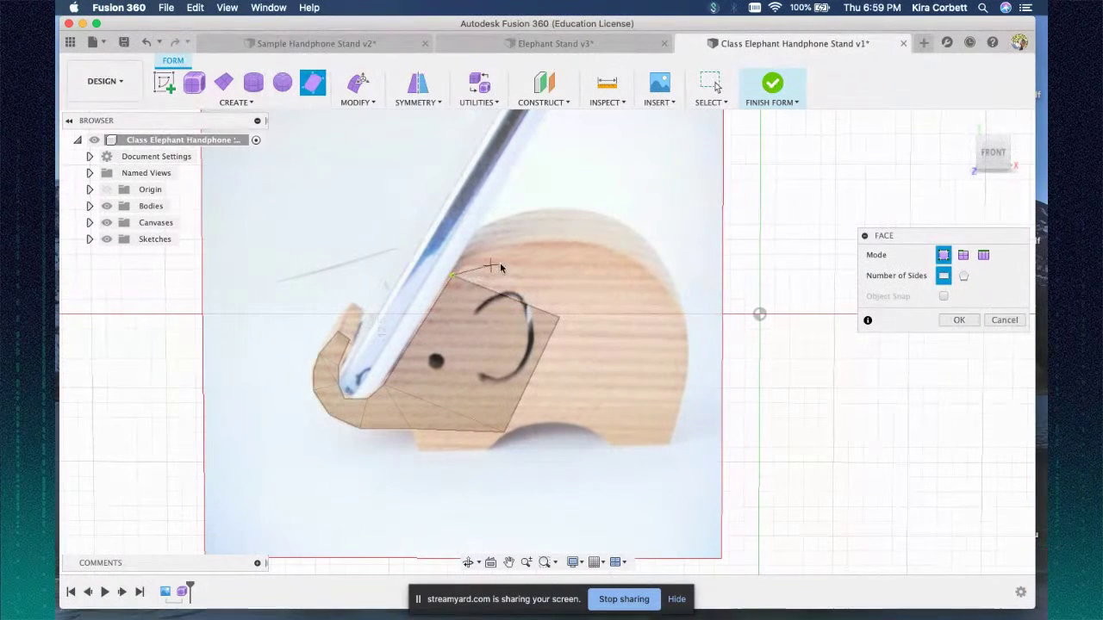
{"action": "left_click", "coordinate": [558, 276]}
{"action": "left_click", "coordinate": [558, 317]}
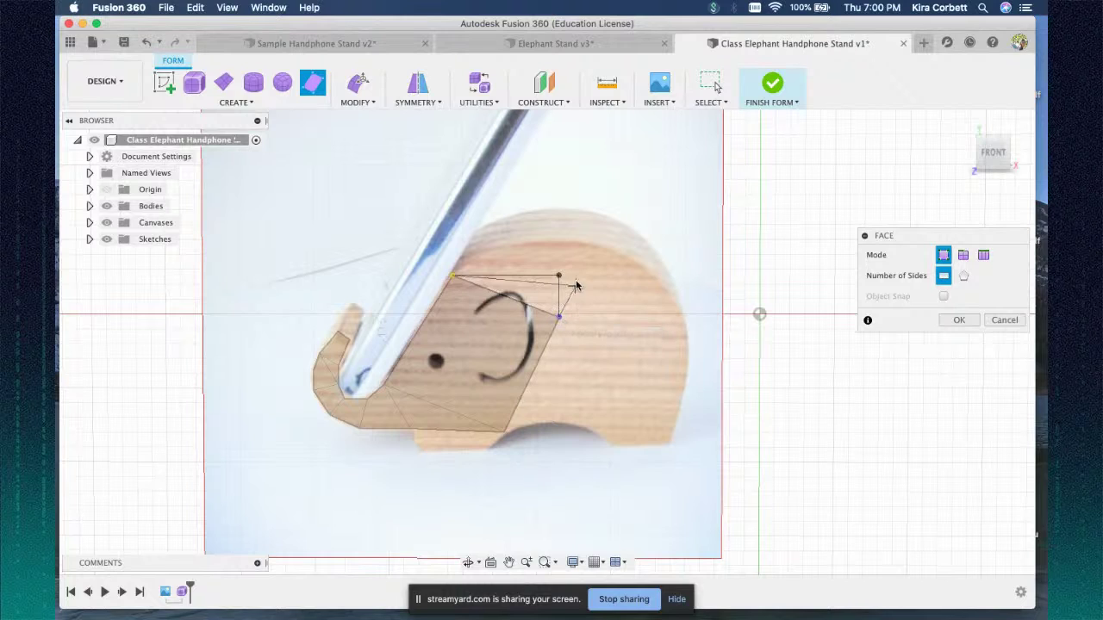
{"action": "left_click", "coordinate": [459, 278]}
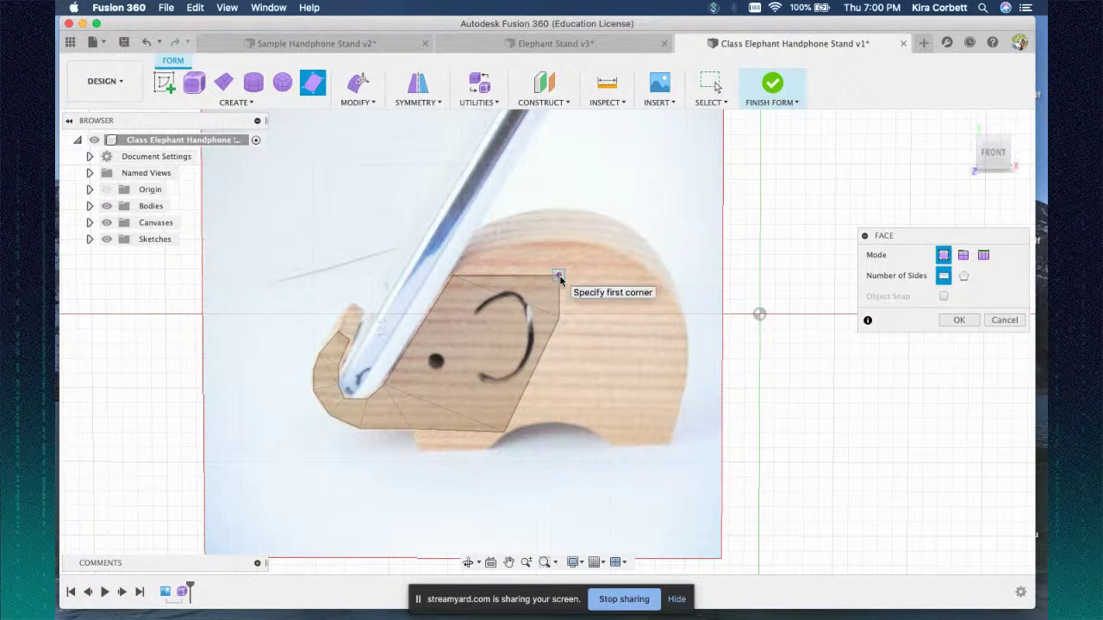
- Add a four-sided face below the head that traces the elephant's front leg down to the foot
{"action": "scroll", "coordinate": [447, 443], "scroll_direction": "up", "scroll_amount": 2}
{"action": "scroll", "coordinate": [448, 441], "scroll_direction": "up", "scroll_amount": 4}
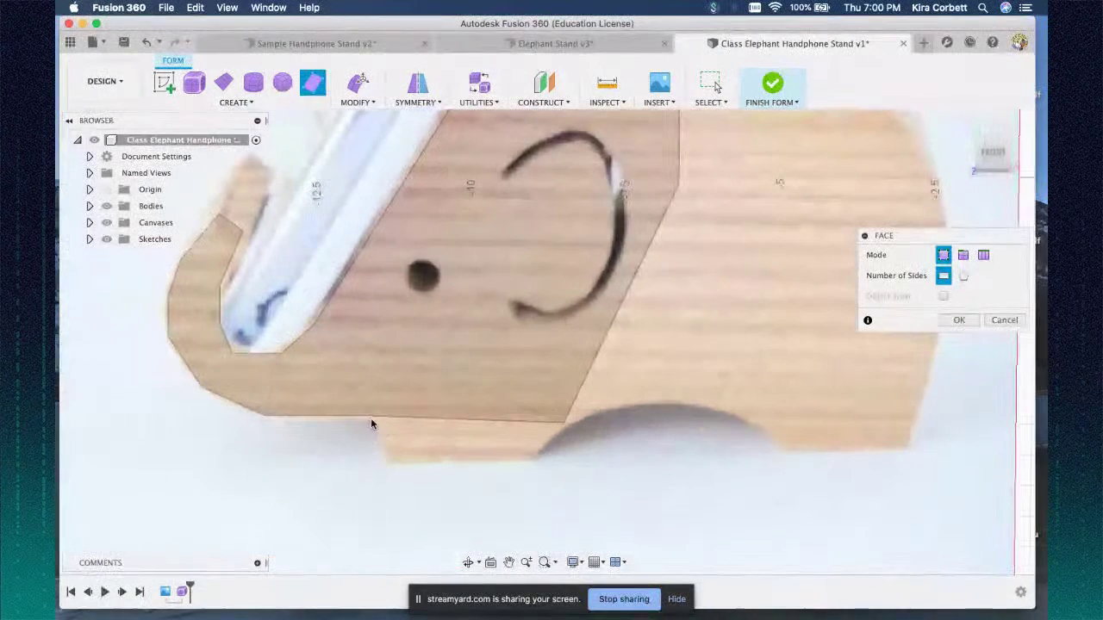
{"action": "left_click", "coordinate": [391, 463]}
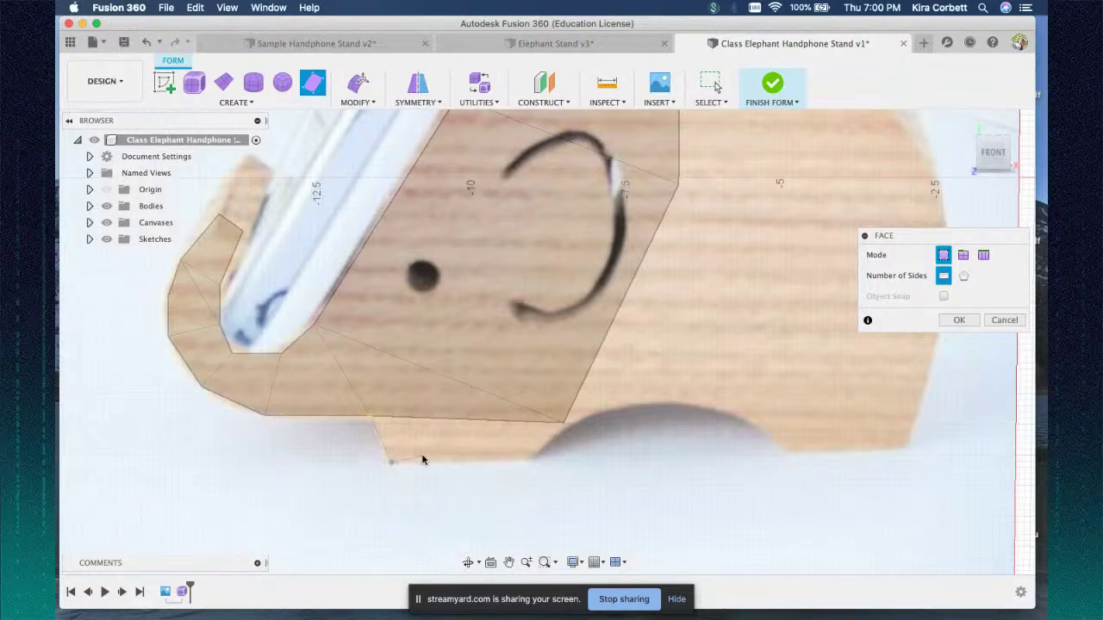
{"action": "left_click", "coordinate": [532, 462]}
{"action": "left_click", "coordinate": [562, 425]}
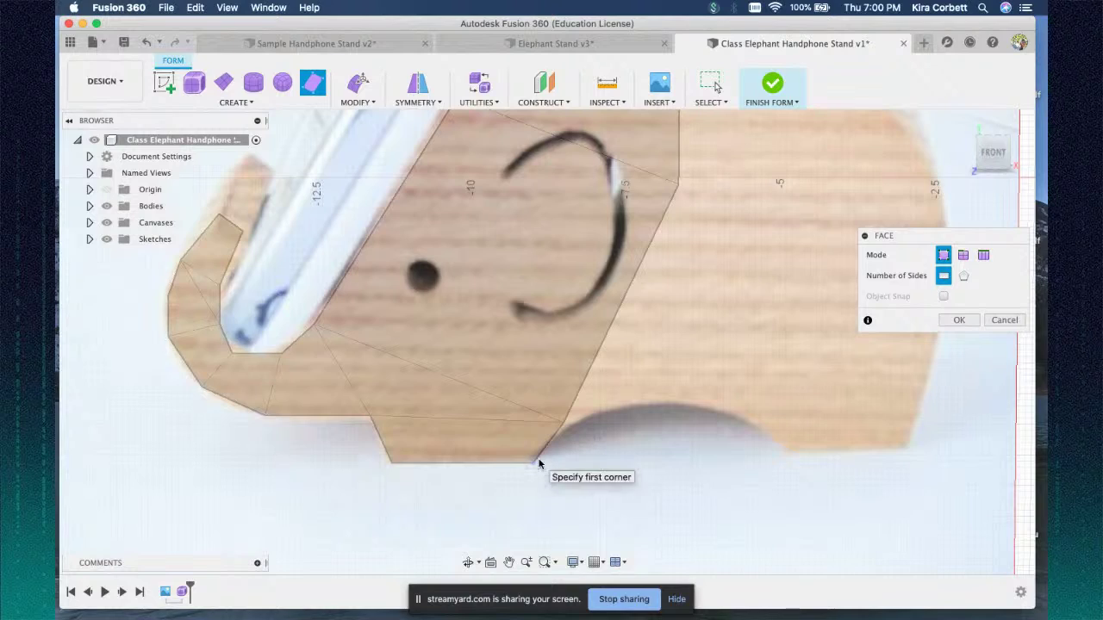
- Add a rectangular face from the head's vertical rear edge across the back toward the rump, and accept the faces
{"action": "scroll", "coordinate": [564, 461], "scroll_direction": "up", "scroll_amount": 2}
{"action": "scroll", "coordinate": [564, 461], "scroll_direction": "down", "scroll_amount": 5}
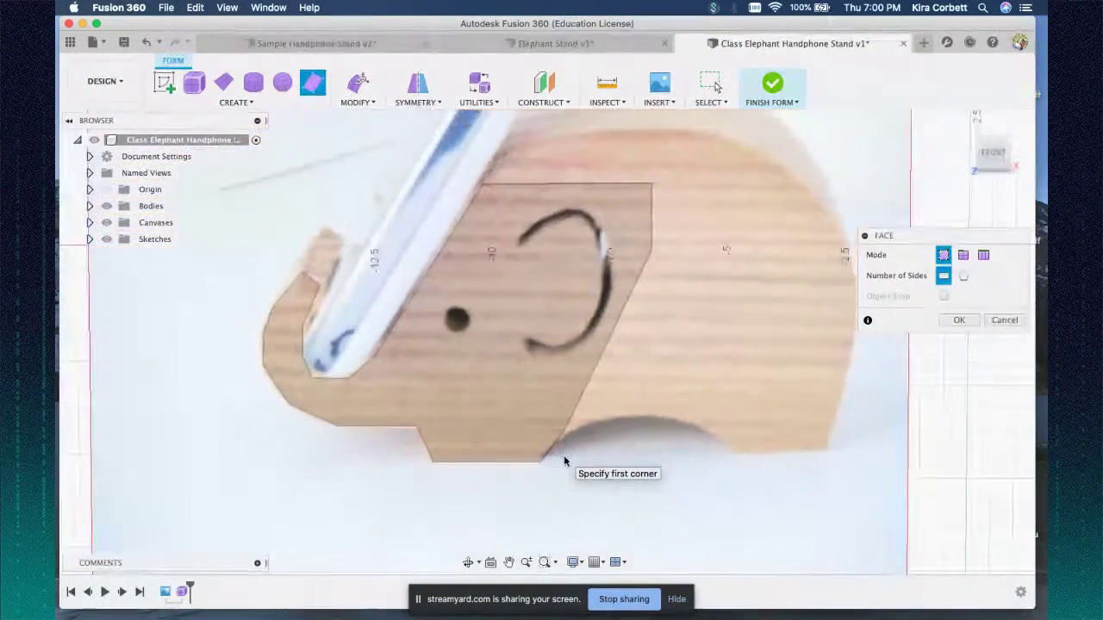
{"action": "scroll", "coordinate": [607, 422], "scroll_direction": "down", "scroll_amount": 2}
{"action": "middle_click_drag", "start_coordinate": [675, 298], "coordinate": [549, 362]}
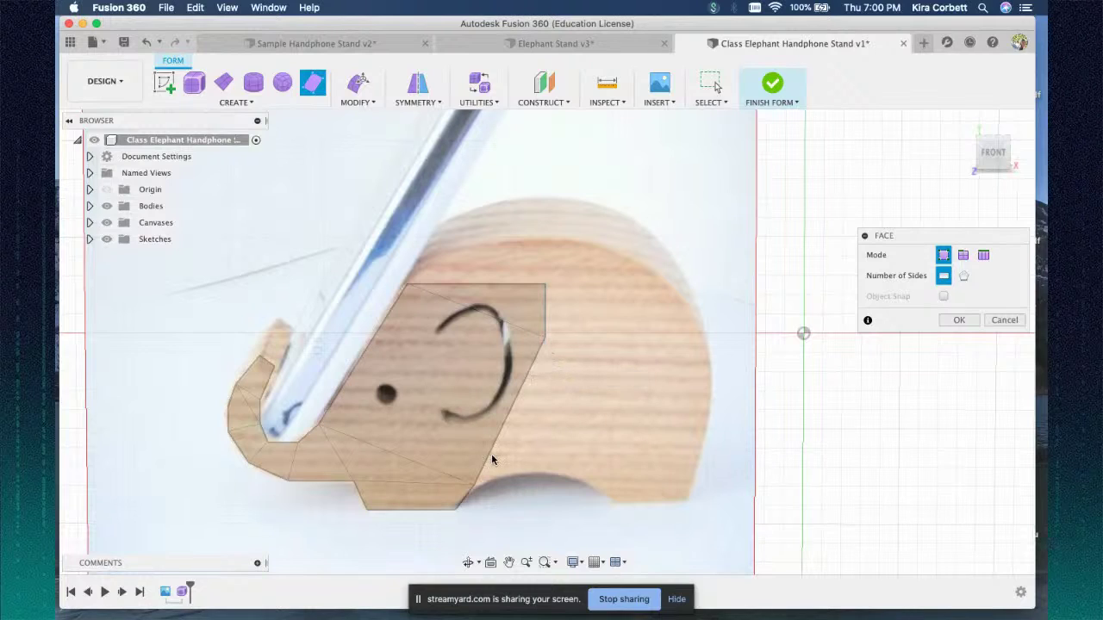
{"action": "left_click", "coordinate": [552, 285]}
{"action": "left_click", "coordinate": [663, 285]}
{"action": "left_click", "coordinate": [663, 339]}
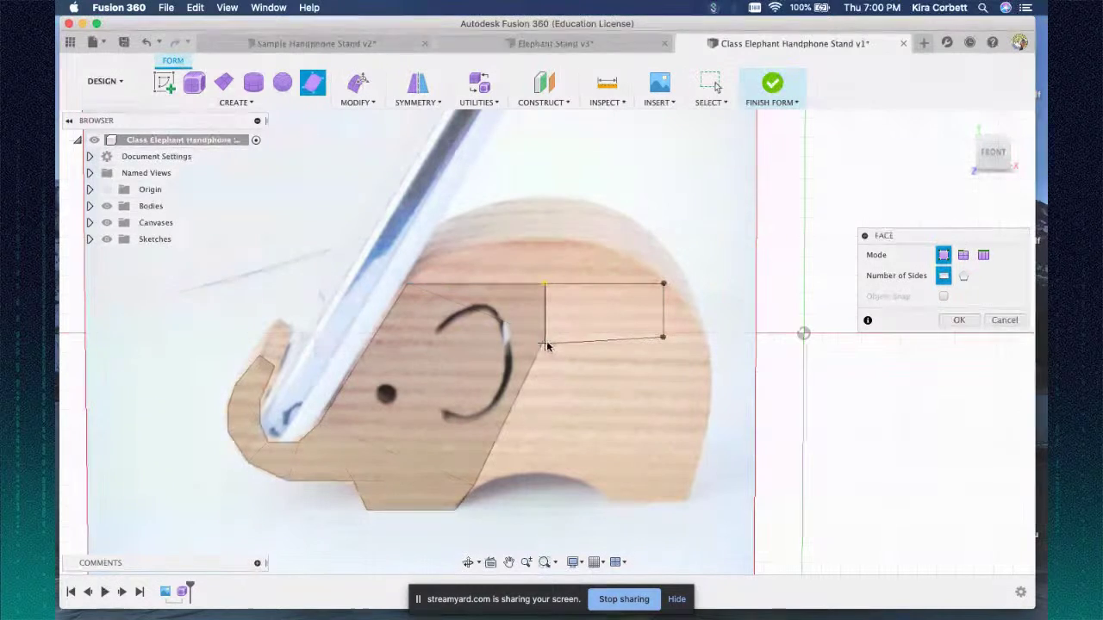
{"action": "left_click", "coordinate": [545, 338]}
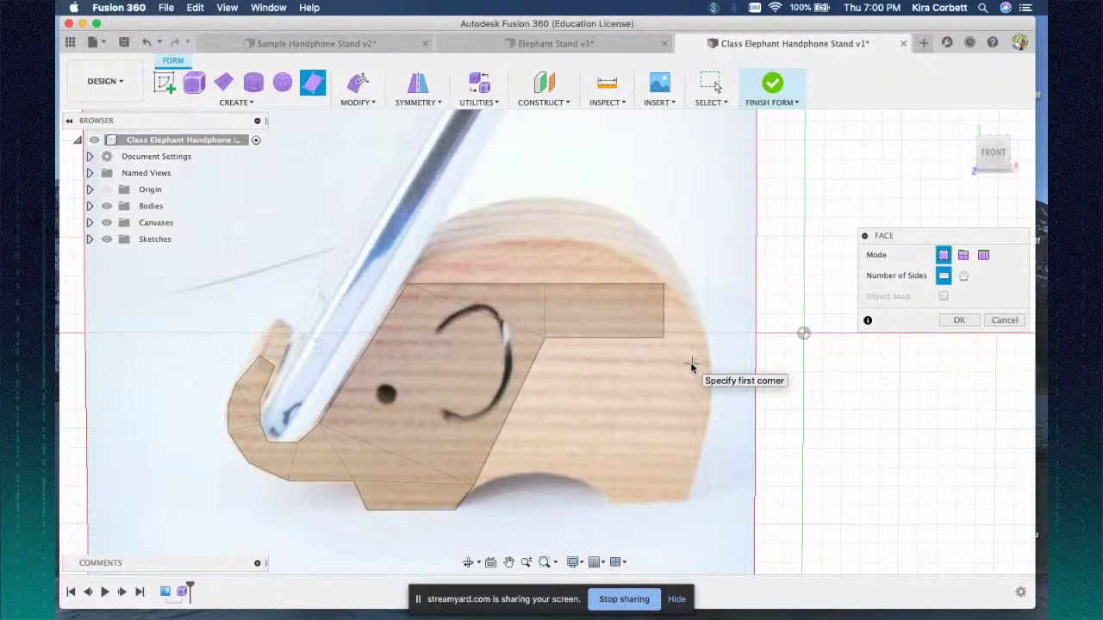
{"action": "scroll", "coordinate": [454, 323], "scroll_direction": "up", "scroll_amount": 5}
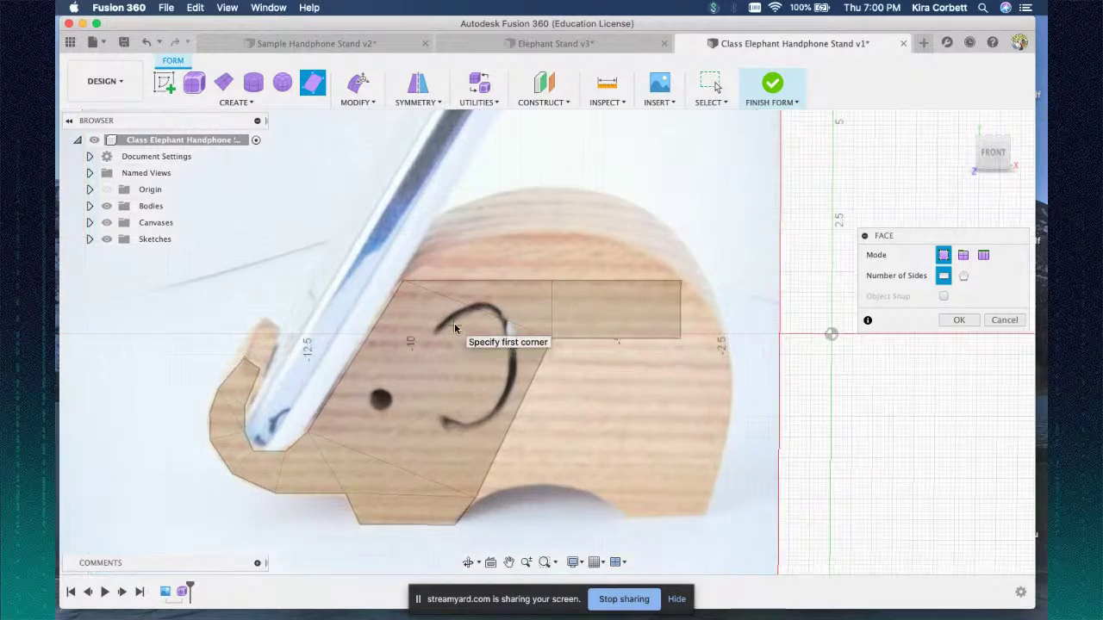
{"action": "scroll", "coordinate": [433, 274], "scroll_direction": "up", "scroll_amount": 2}
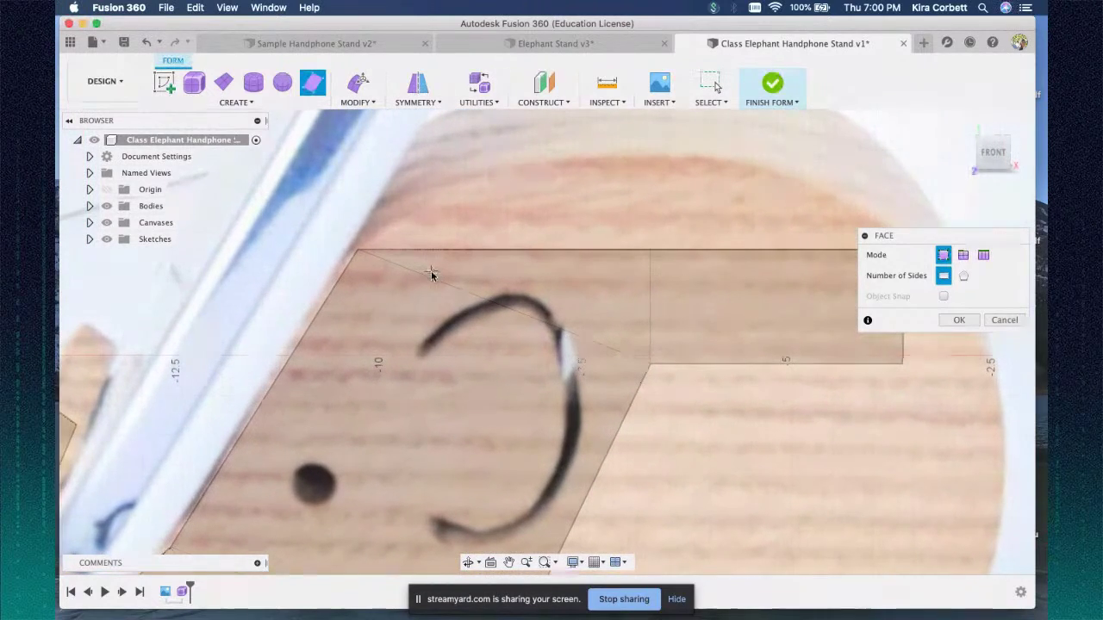
{"action": "middle_click_drag", "start_coordinate": [764, 427], "coordinate": [554, 483]}
{"action": "scroll", "coordinate": [543, 482], "scroll_direction": "down", "scroll_amount": 3}
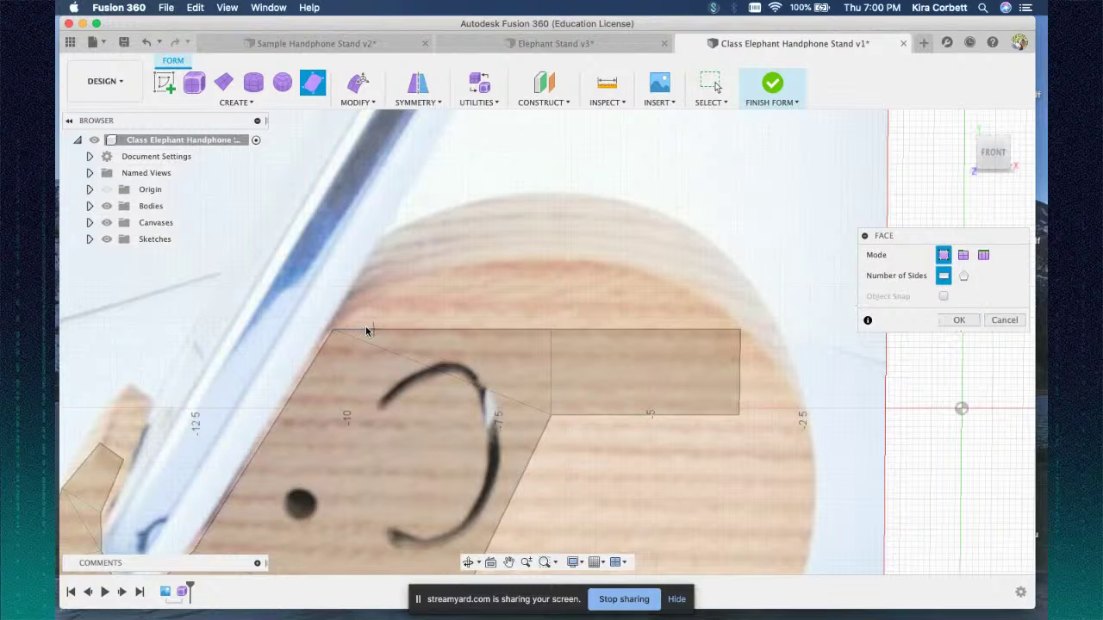
{"action": "left_click", "coordinate": [959, 320]}
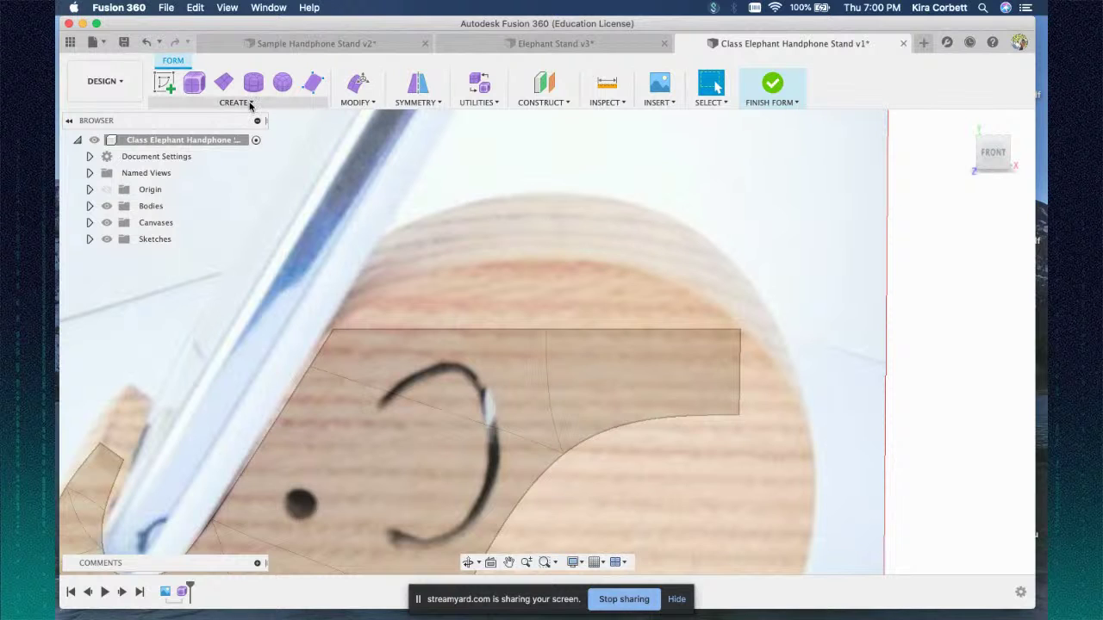
- Insert a single edge at location 0.50 in the rectangular back face, based on its rear vertical edge
{"action": "left_click", "coordinate": [350, 105]}
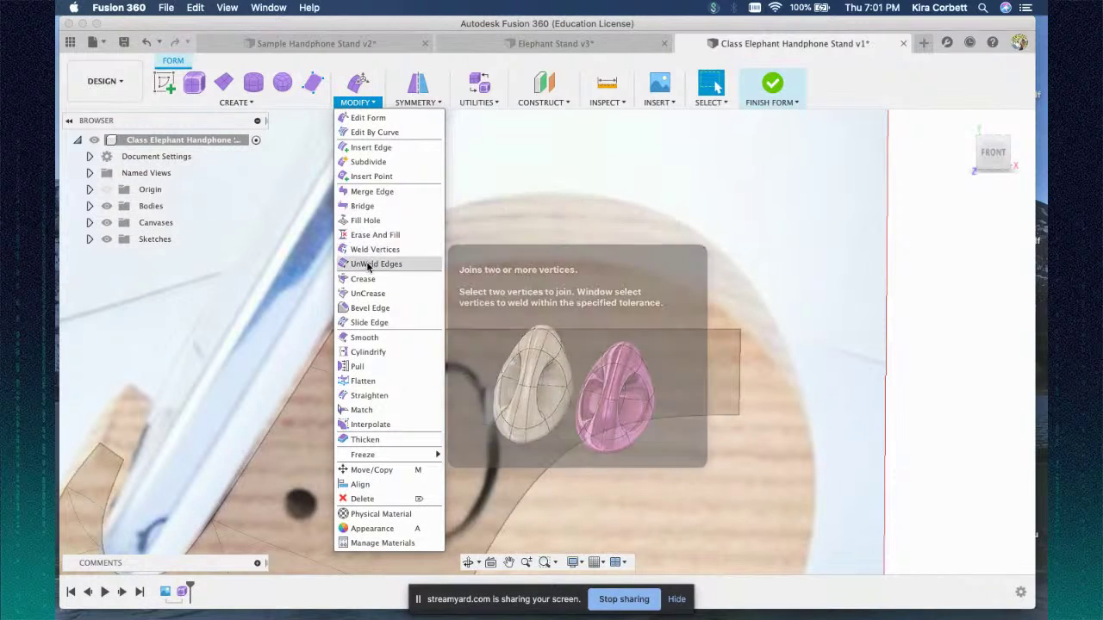
{"action": "mouse_move", "coordinate": [238, 105]}
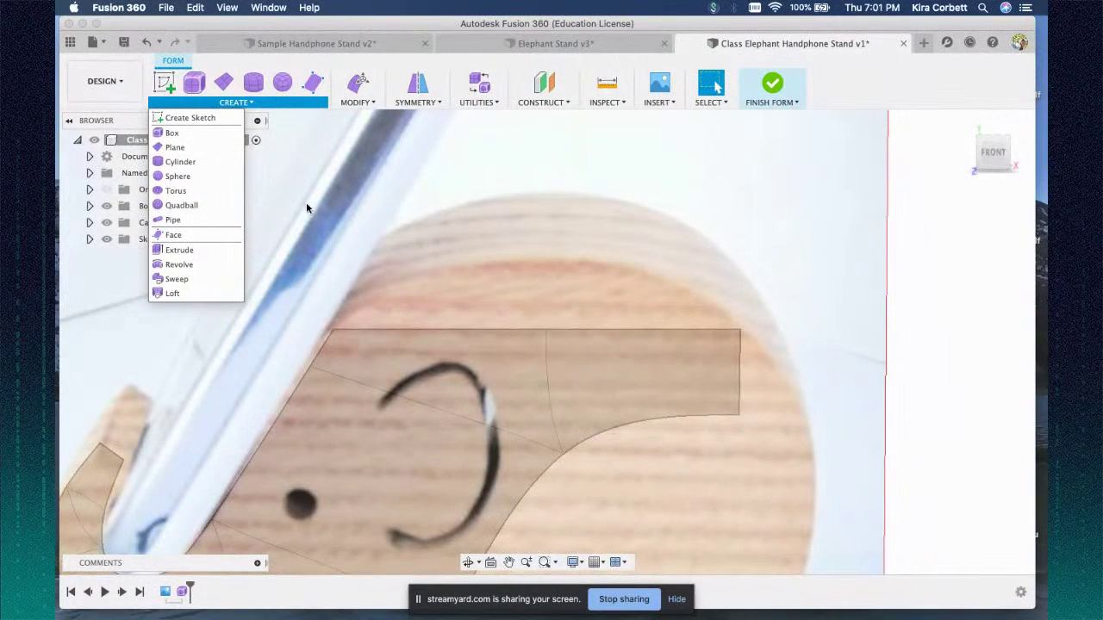
{"action": "mouse_move", "coordinate": [357, 101]}
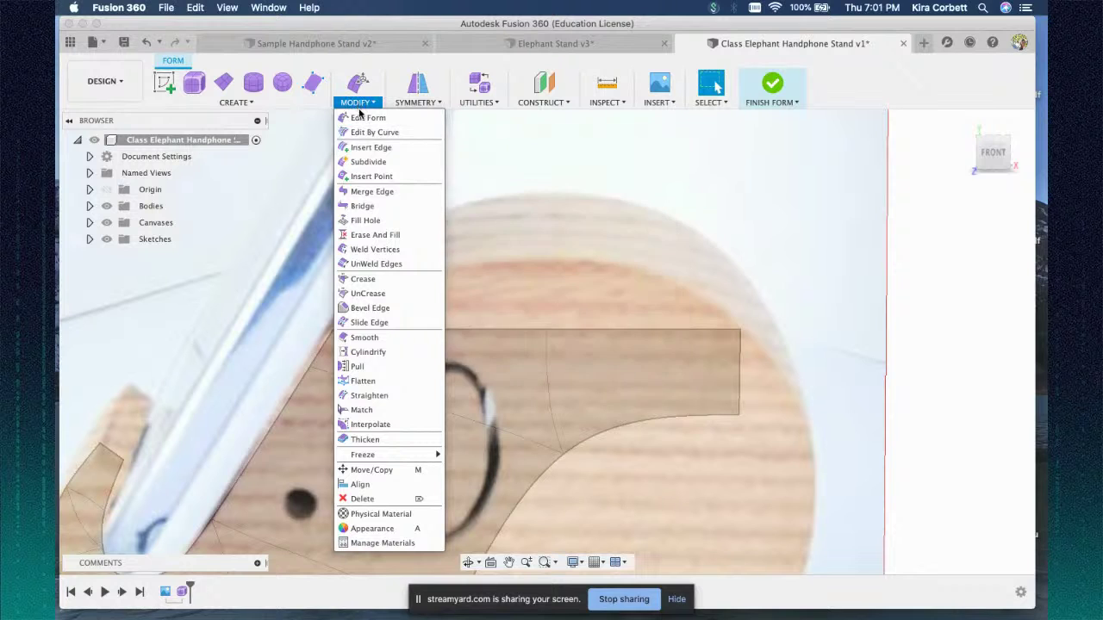
{"action": "left_click", "coordinate": [358, 148]}
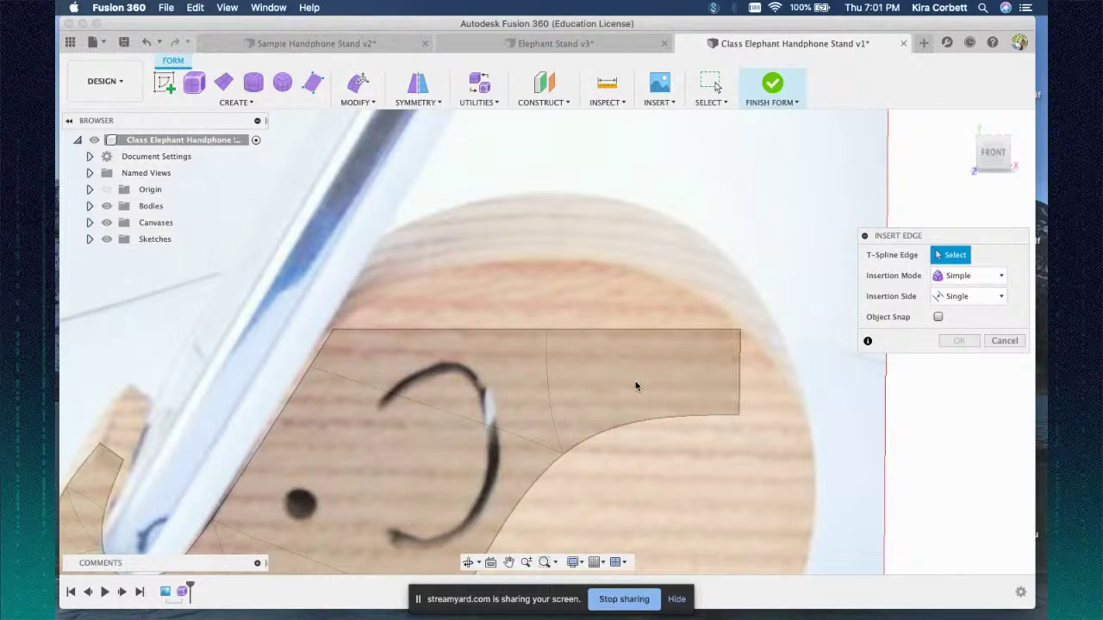
{"action": "left_click", "coordinate": [738, 377]}
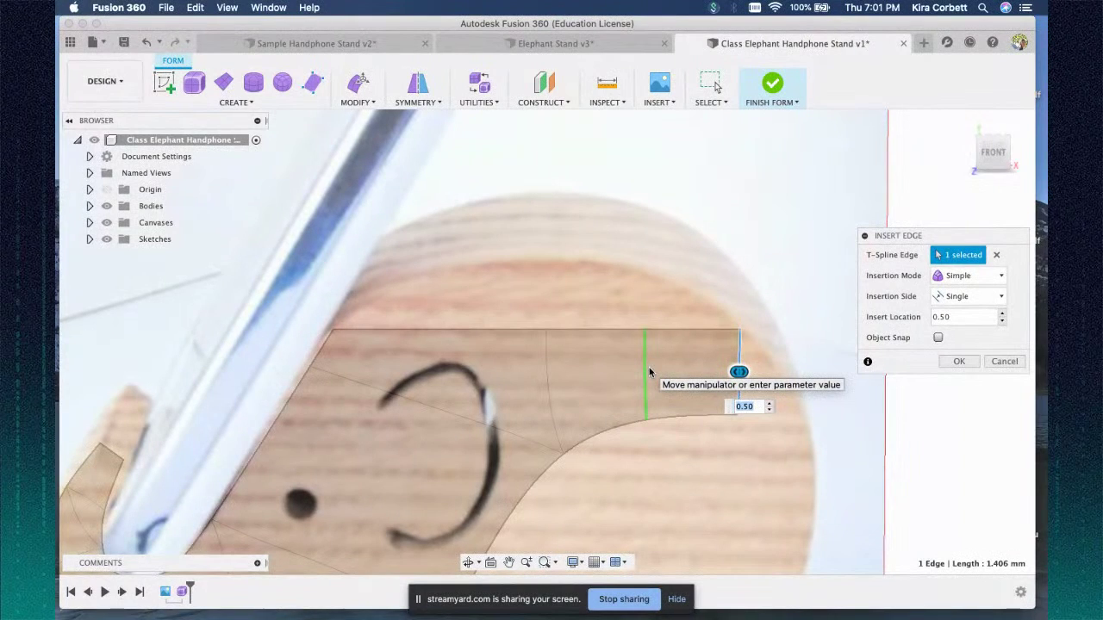
{"action": "left_click", "coordinate": [958, 361]}
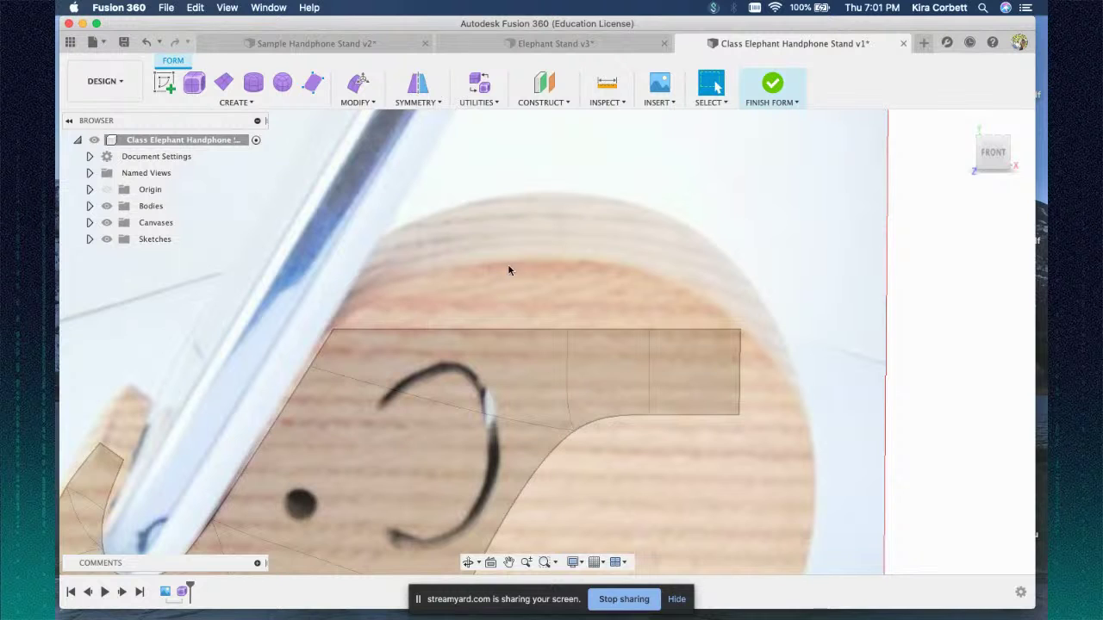
- Insert a single edge at location 0.50 in the upper head face, based on the edge it shares with the back
{"action": "left_click", "coordinate": [356, 102]}
{"action": "left_click", "coordinate": [354, 149]}
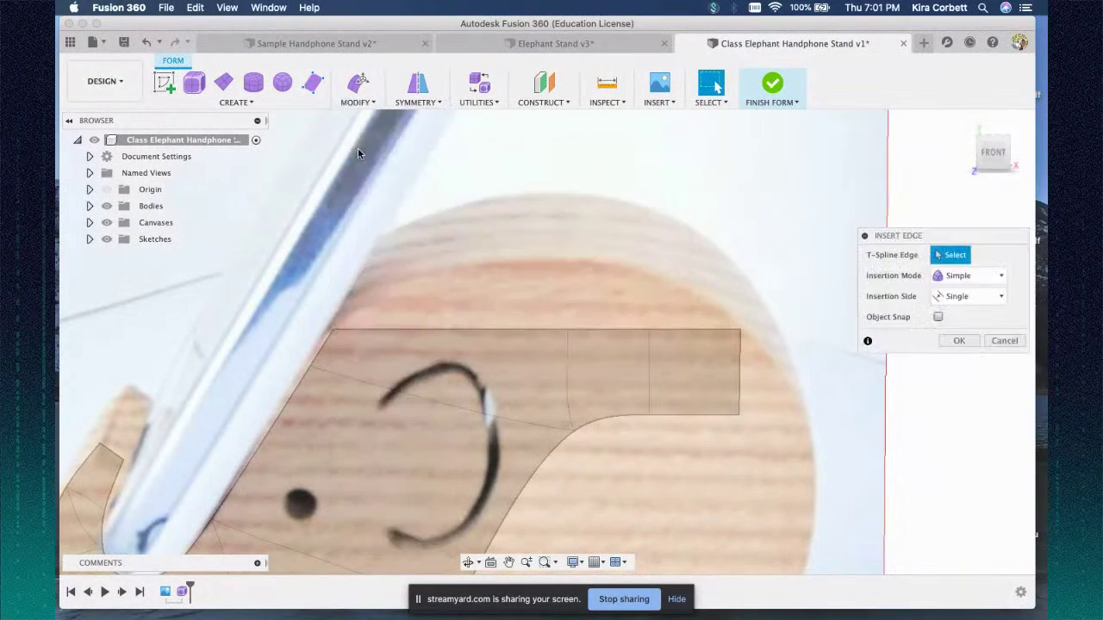
{"action": "left_click", "coordinate": [566, 367]}
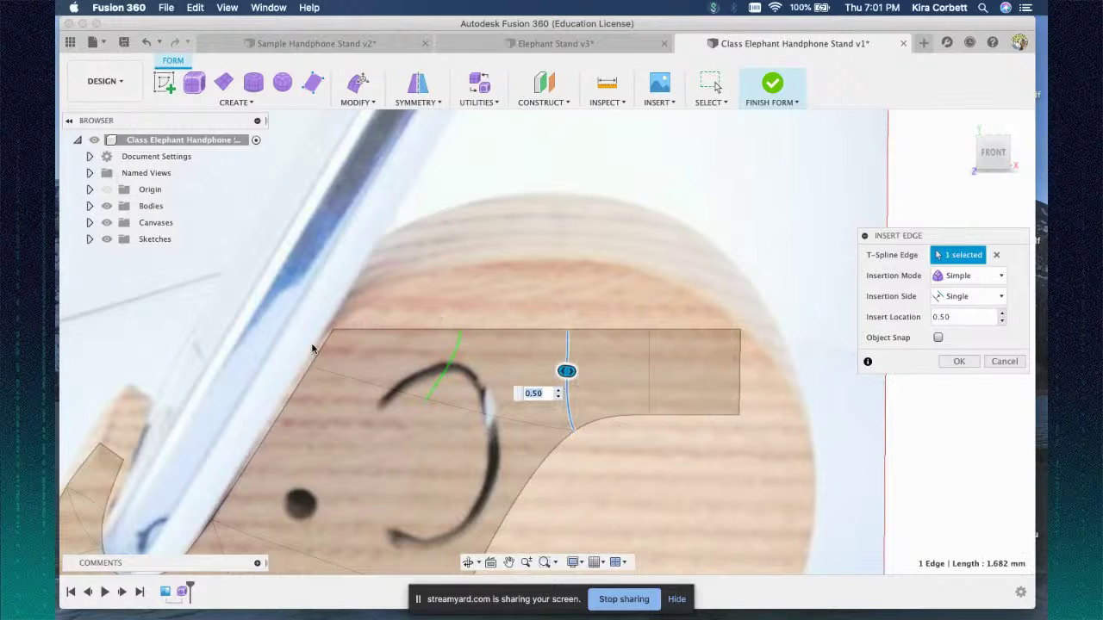
{"action": "left_click", "coordinate": [955, 361]}
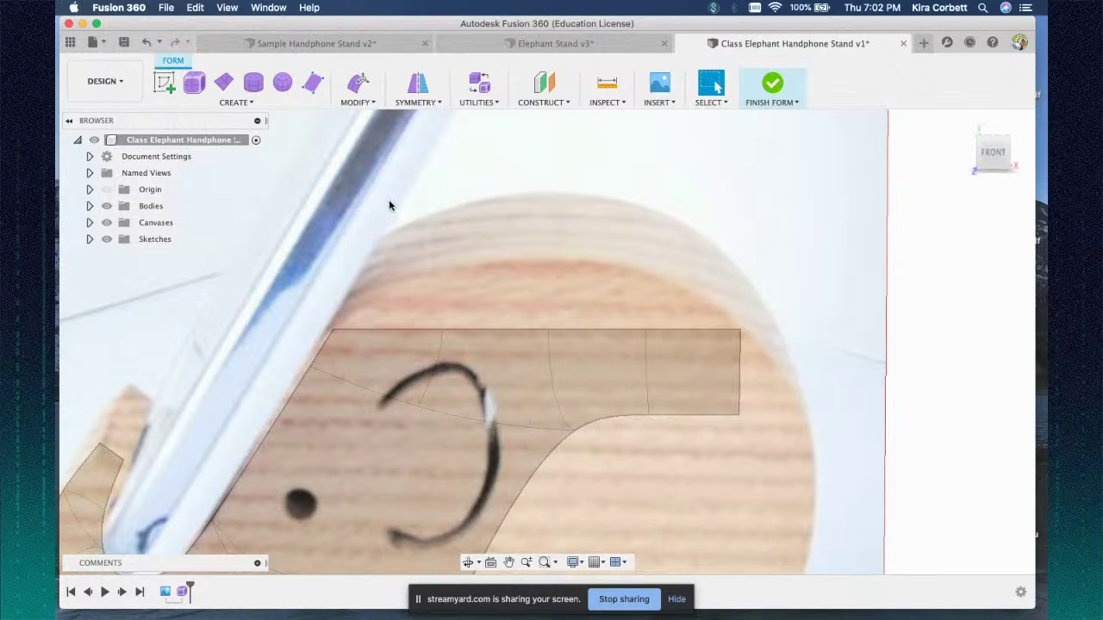
{"action": "left_click", "coordinate": [475, 102]}
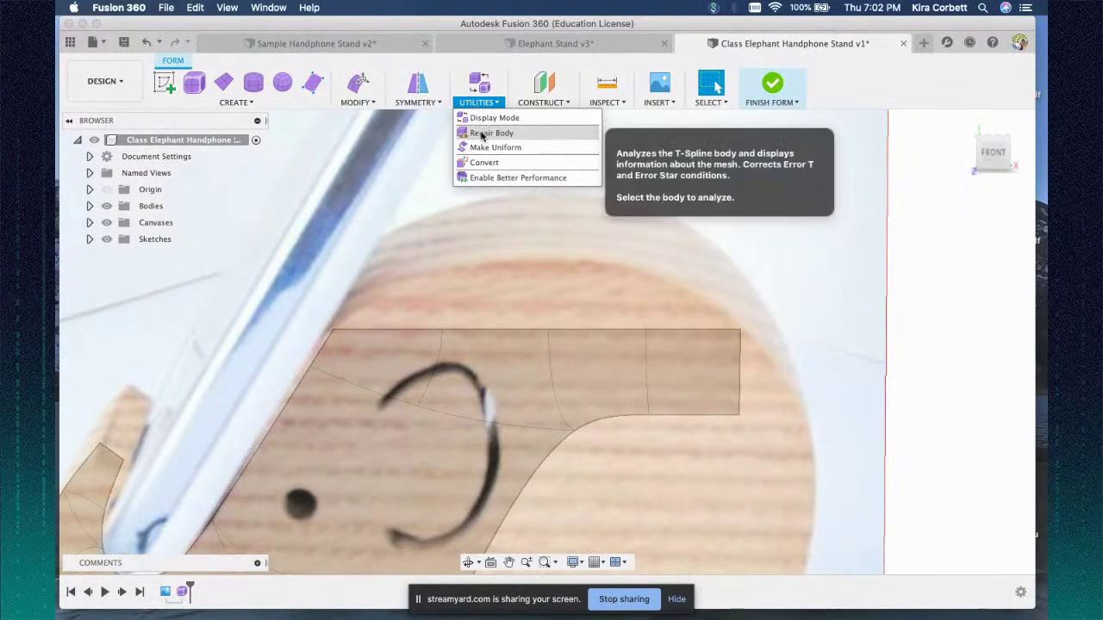
{"action": "left_click", "coordinate": [481, 137]}
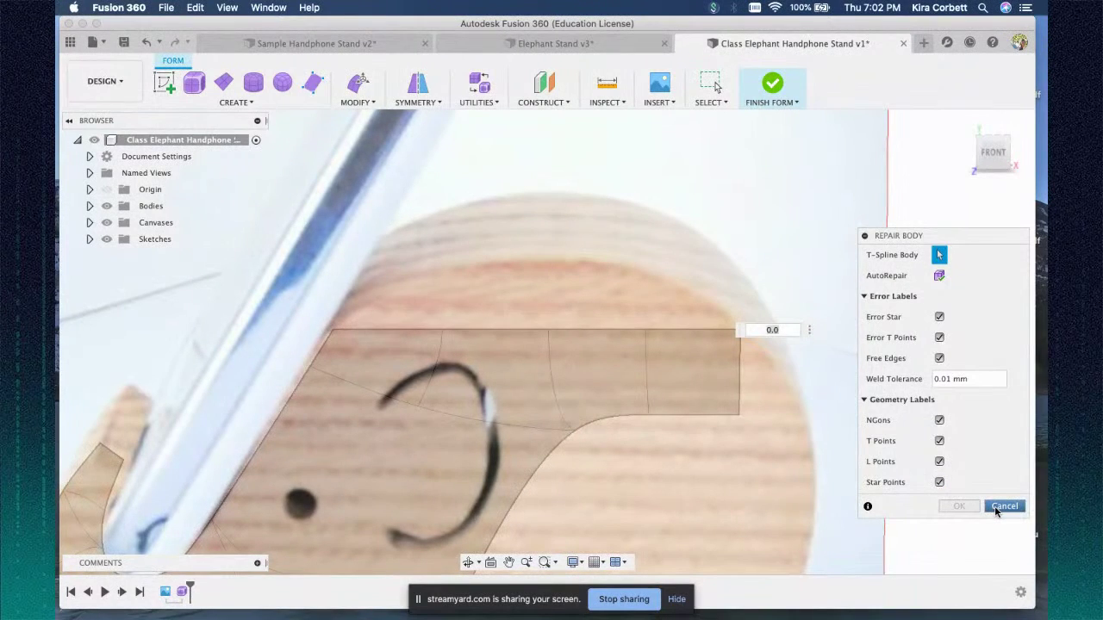
{"action": "scroll", "coordinate": [514, 389], "scroll_direction": "down", "scroll_amount": 3}
{"action": "middle_click_drag", "start_coordinate": [532, 366], "coordinate": [597, 180]}
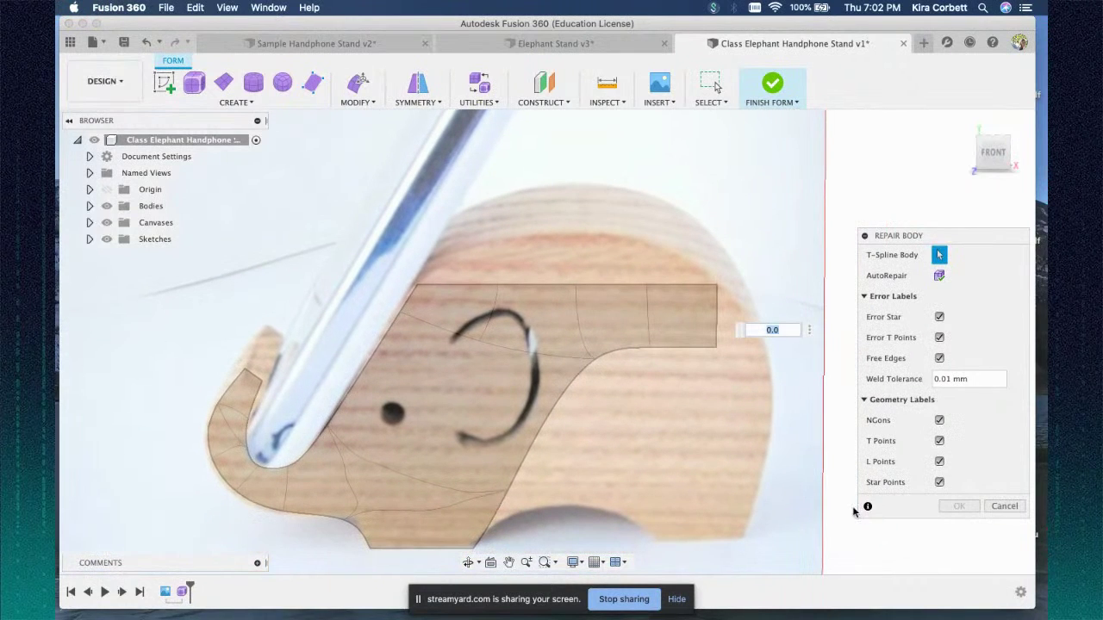
{"action": "left_click", "coordinate": [1004, 506]}
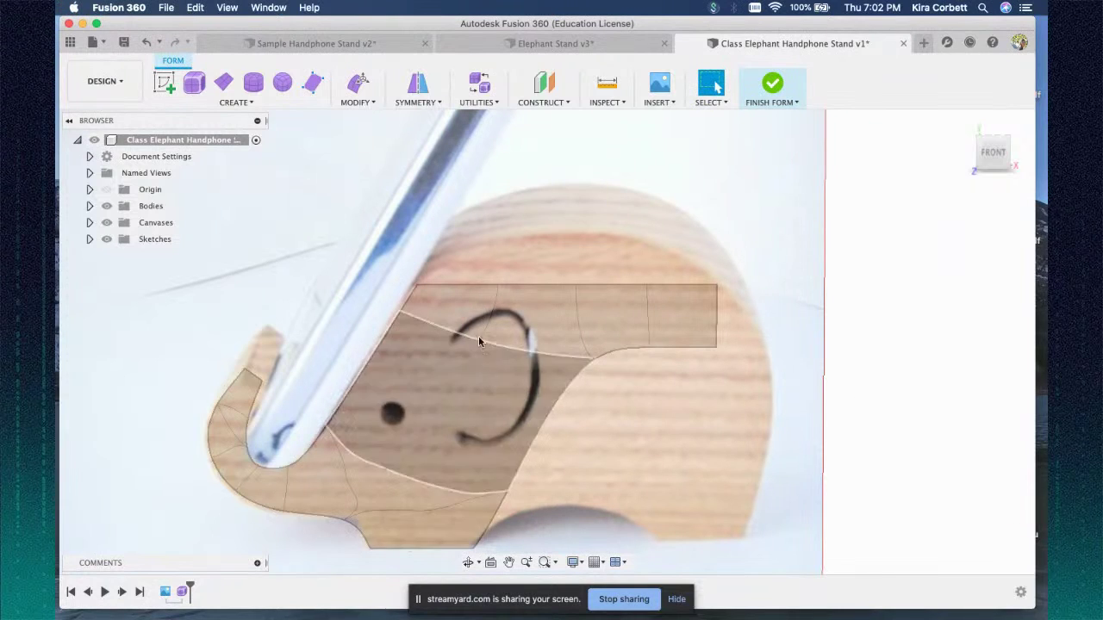
- Add a triangular face from the head's upper front corner up to the back outline, closing at the first vertex along the top edge
{"action": "scroll", "coordinate": [548, 307], "scroll_direction": "up", "scroll_amount": 1}
{"action": "scroll", "coordinate": [547, 305], "scroll_direction": "up", "scroll_amount": 4}
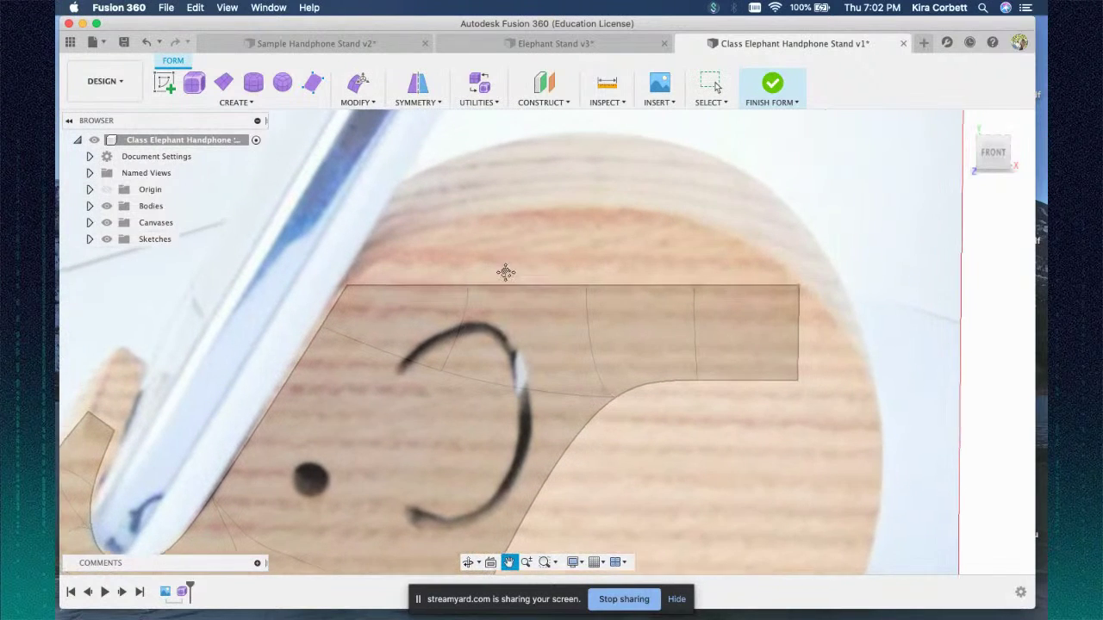
{"action": "left_click", "coordinate": [260, 109]}
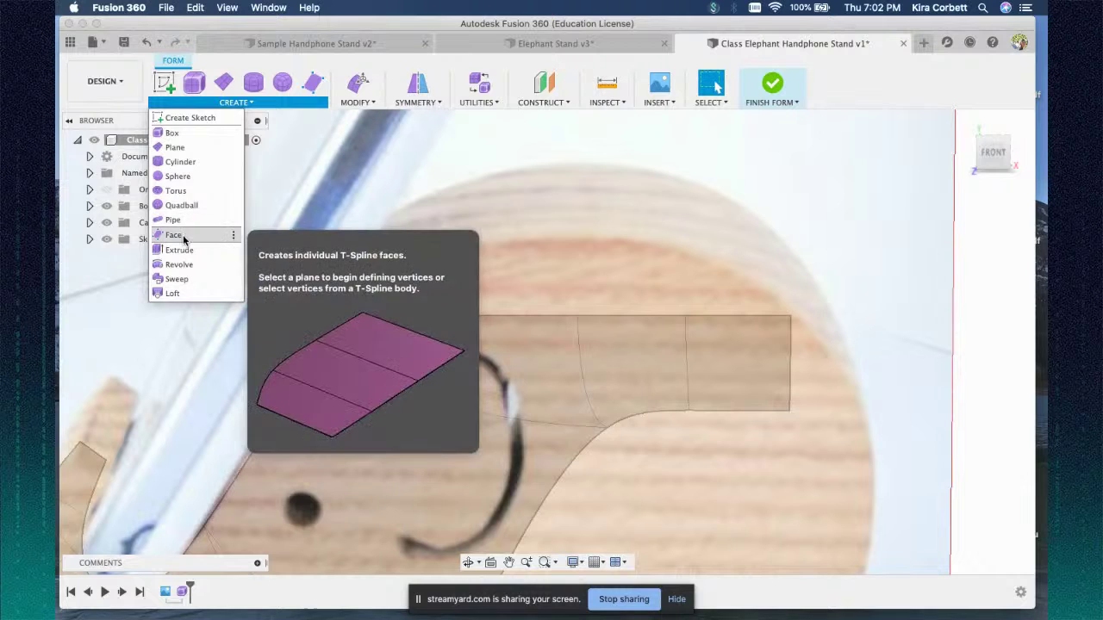
{"action": "left_click", "coordinate": [220, 237]}
{"action": "left_click", "coordinate": [337, 315]}
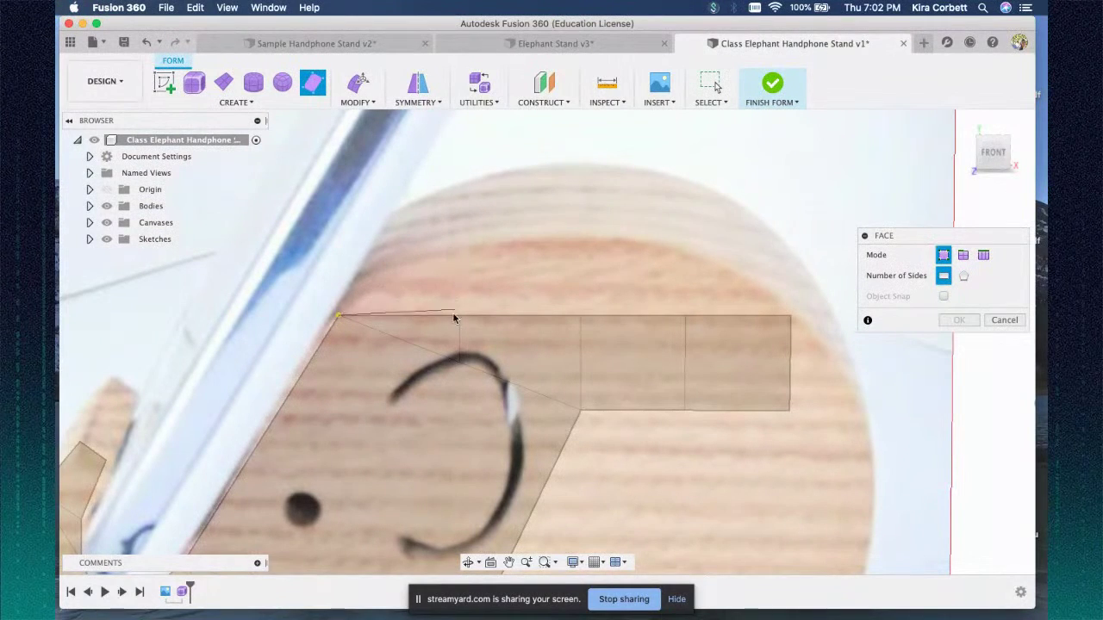
{"action": "scroll", "coordinate": [482, 269], "scroll_direction": "up", "scroll_amount": 1}
{"action": "scroll", "coordinate": [469, 267], "scroll_direction": "down", "scroll_amount": 4}
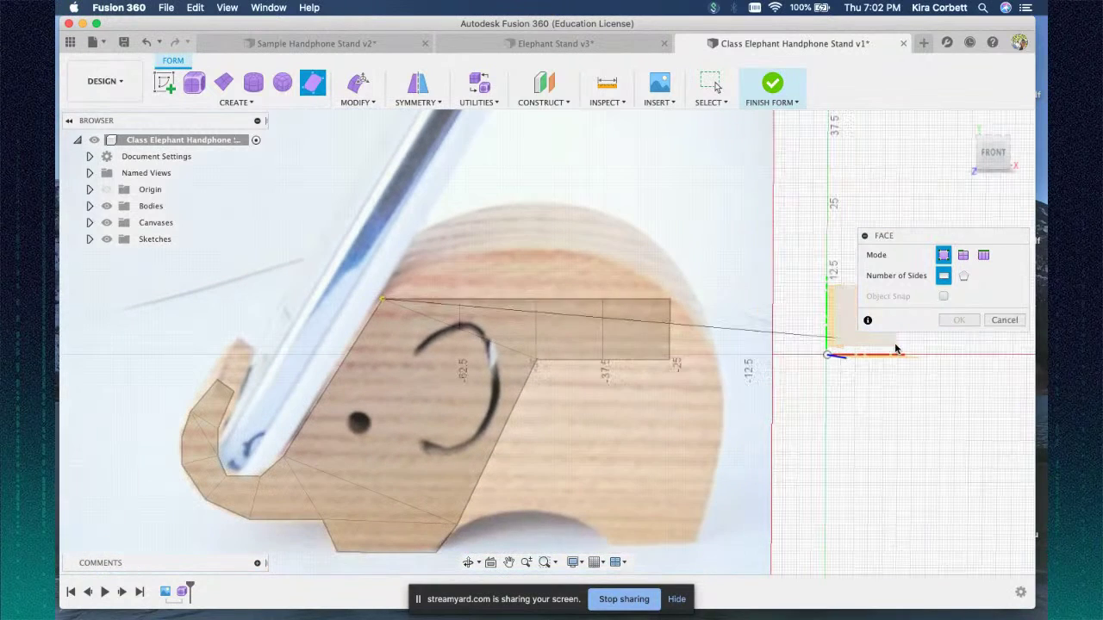
{"action": "scroll", "coordinate": [408, 290], "scroll_direction": "up", "scroll_amount": 5}
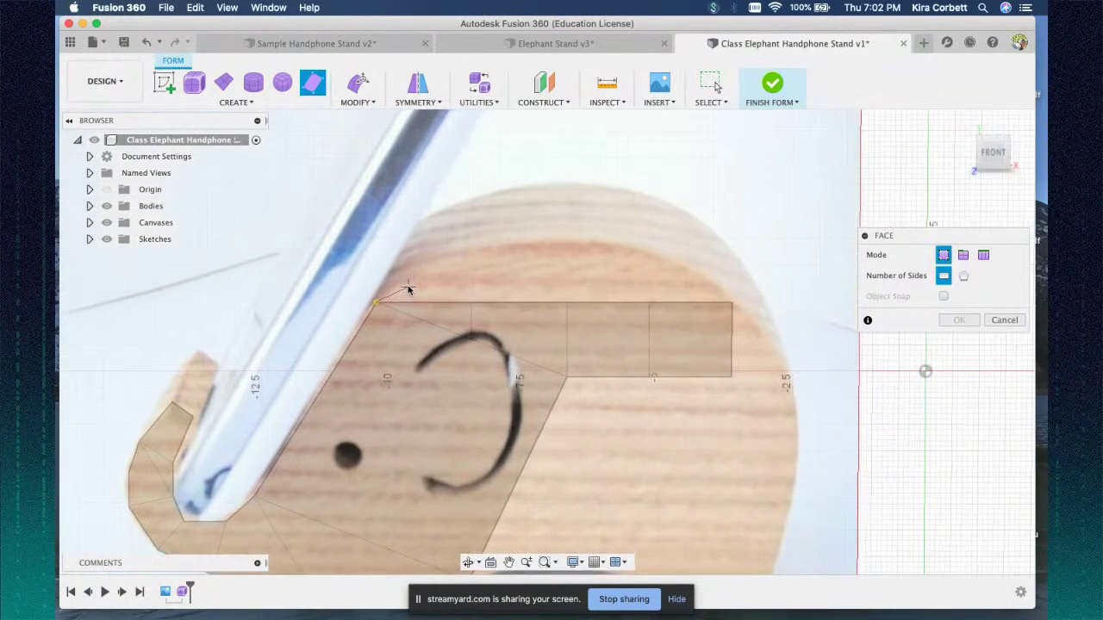
{"action": "left_click", "coordinate": [513, 227]}
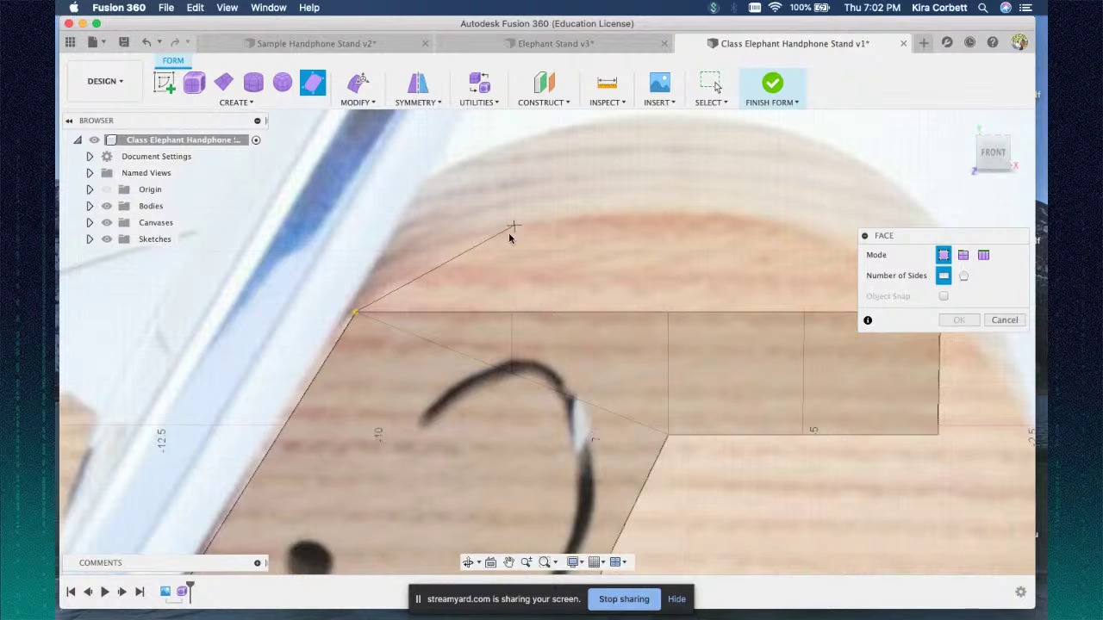
{"action": "left_click", "coordinate": [512, 316]}
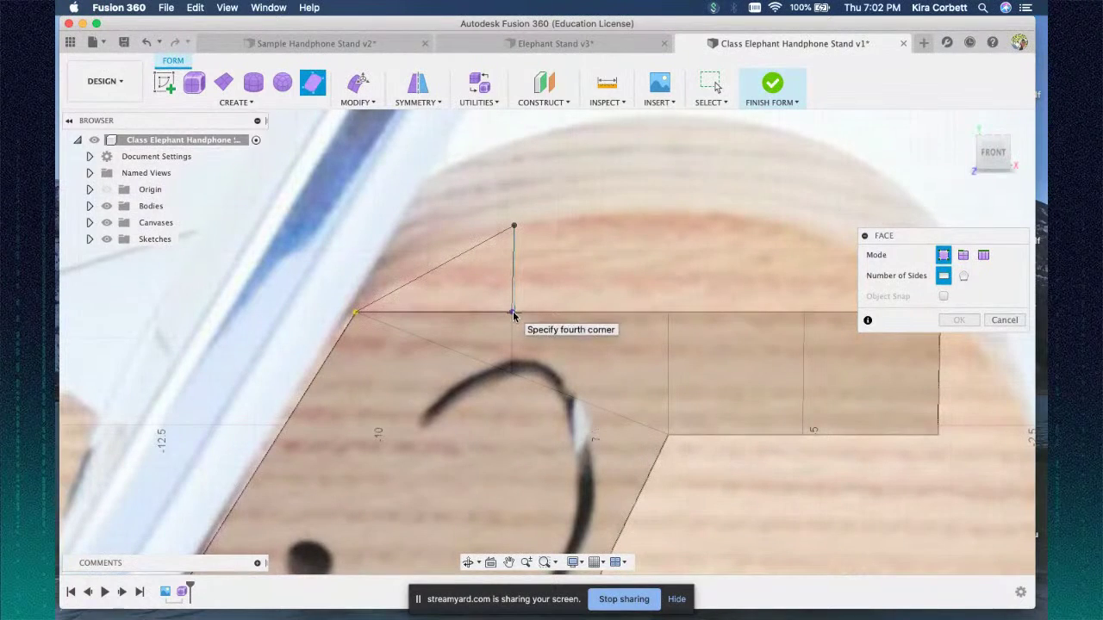
{"action": "left_click", "coordinate": [354, 314]}
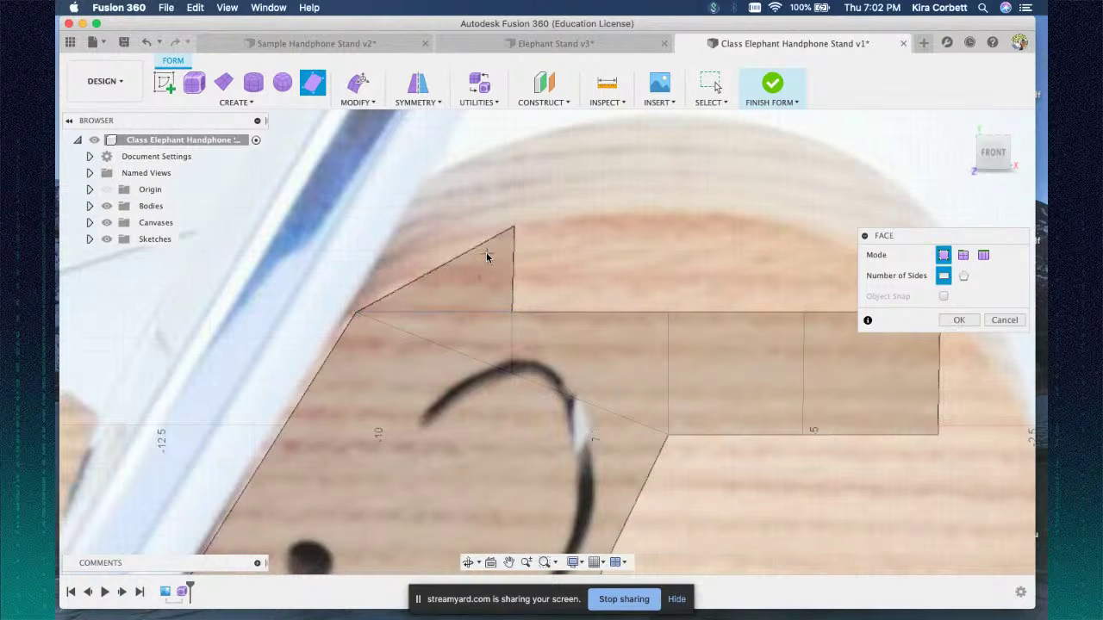
- Add an adjoining four-sided face that follows the elephant's back outline up to its highest point above the head's rear edge
{"action": "left_click", "coordinate": [513, 314]}
{"action": "left_click", "coordinate": [513, 227]}
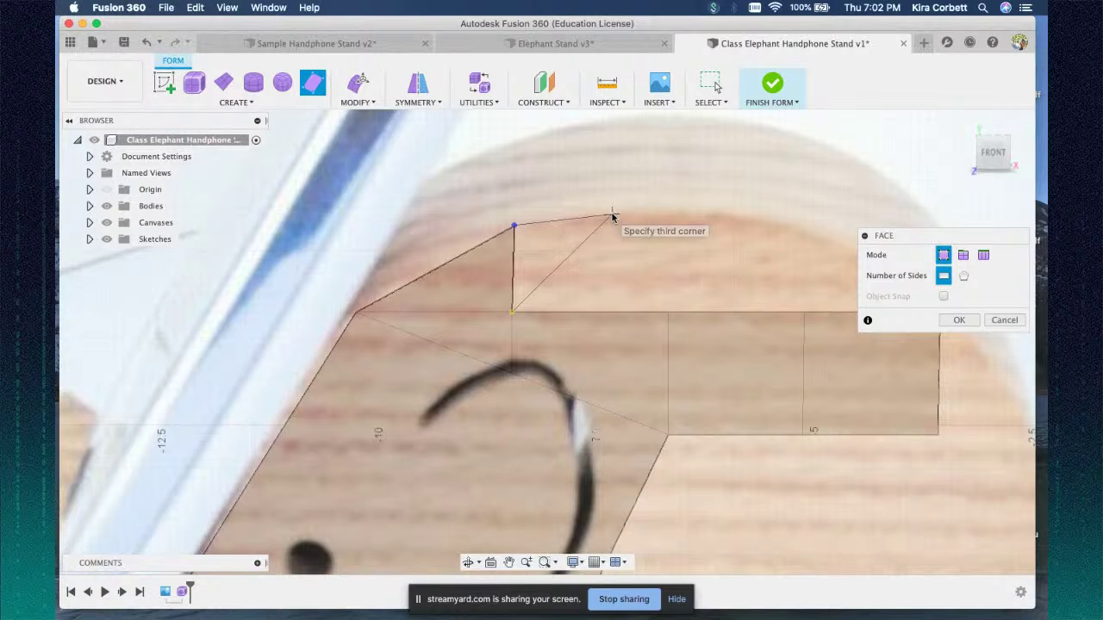
{"action": "left_click", "coordinate": [668, 215]}
{"action": "left_click", "coordinate": [668, 311]}
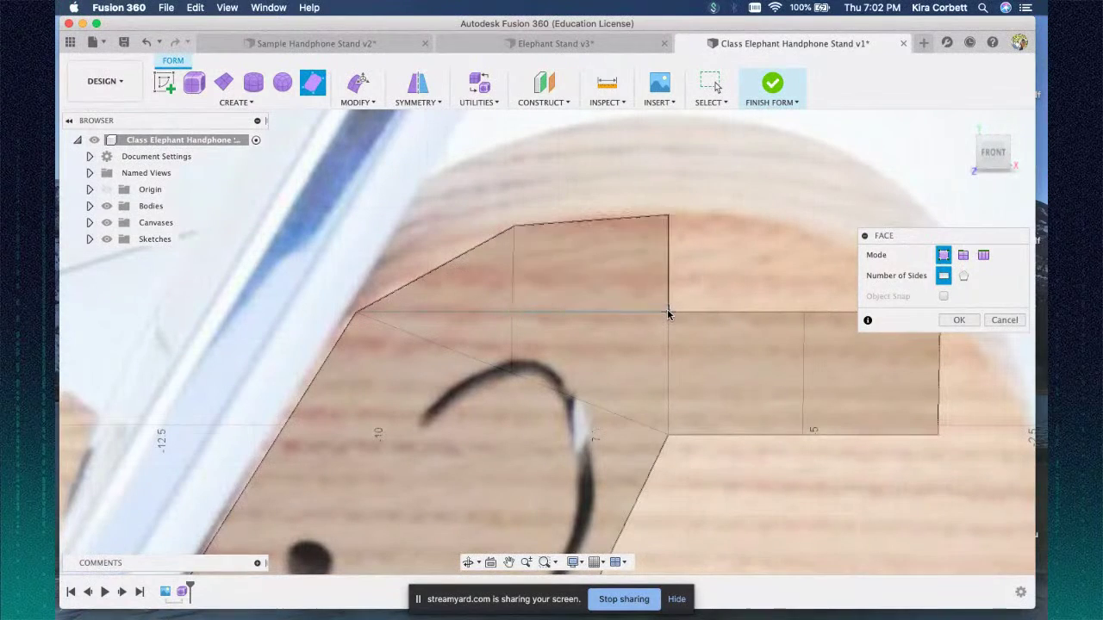
{"action": "middle_click_drag", "start_coordinate": [705, 205], "coordinate": [635, 214]}
- Add two triangular faces behind the back's highest point, filling the area above the front half of the rectangular back face
{"action": "left_click", "coordinate": [602, 227]}
{"action": "left_click", "coordinate": [602, 322]}
{"action": "left_click", "coordinate": [735, 321]}
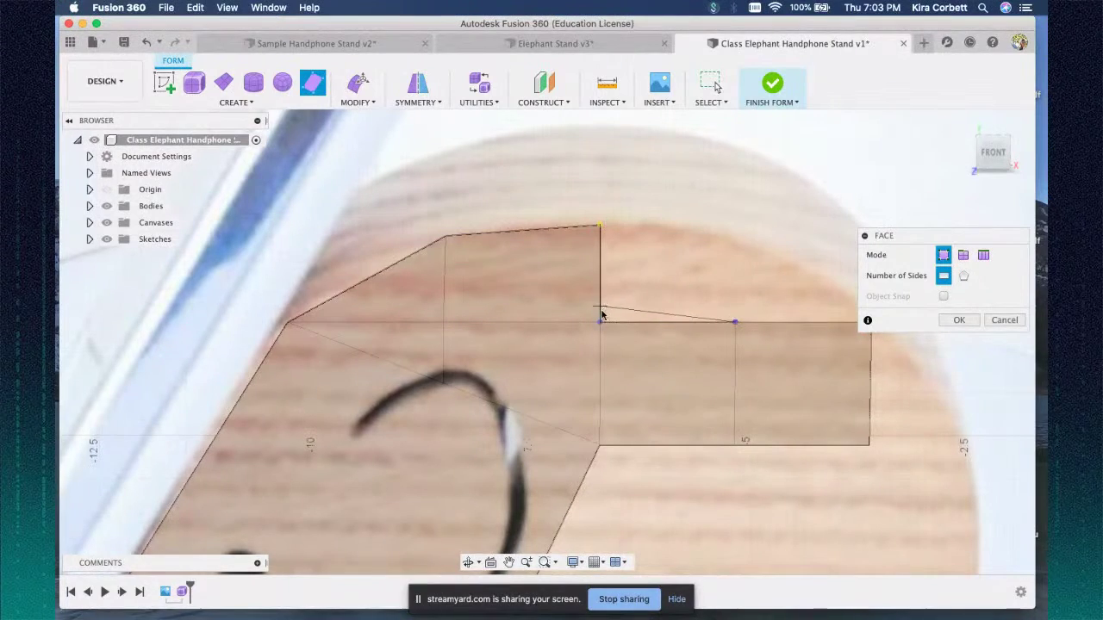
{"action": "left_click", "coordinate": [735, 322]}
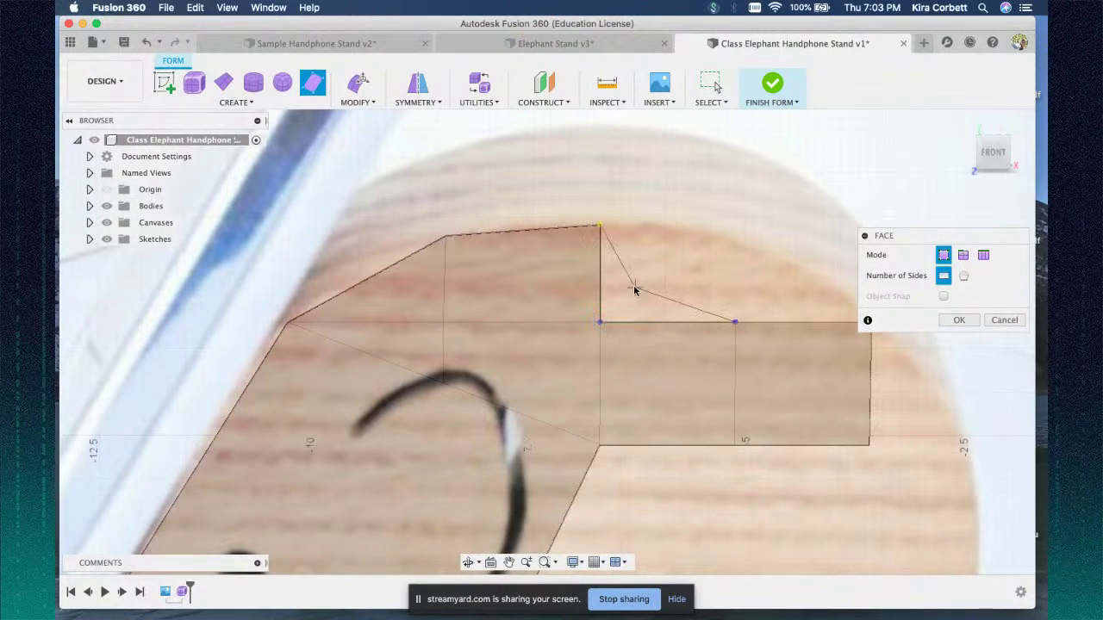
{"action": "left_click", "coordinate": [600, 227]}
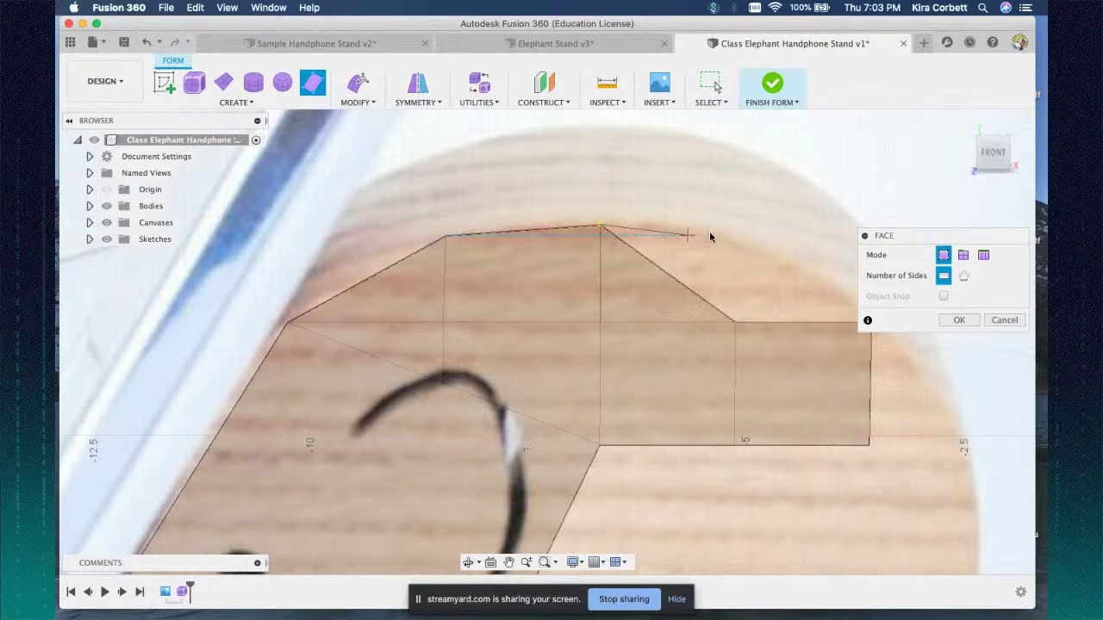
{"action": "left_click", "coordinate": [736, 245]}
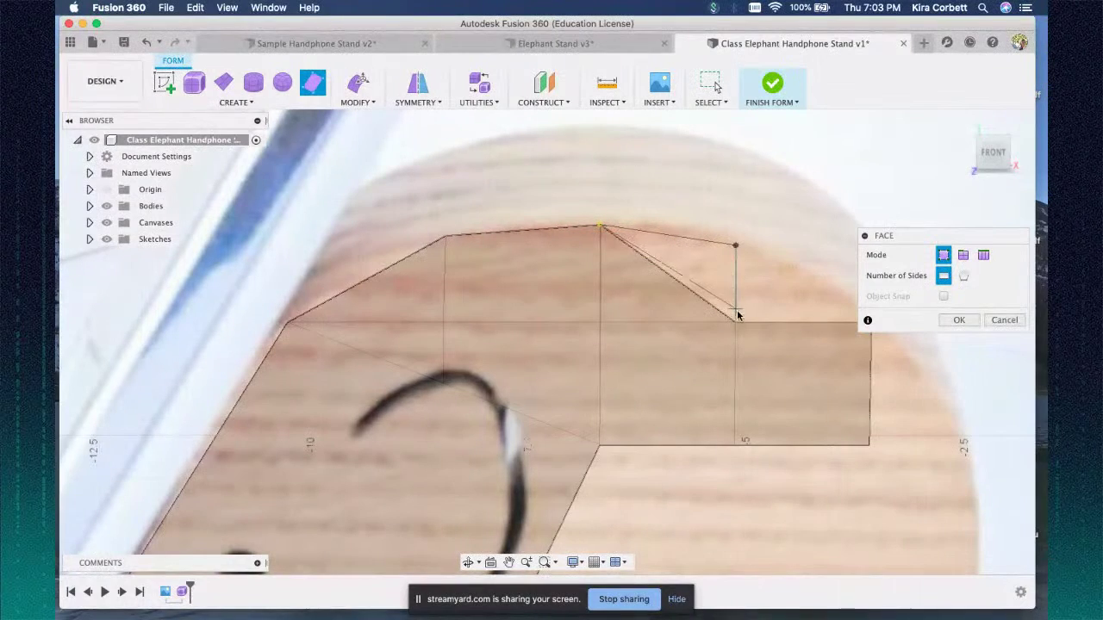
{"action": "left_click", "coordinate": [601, 227]}
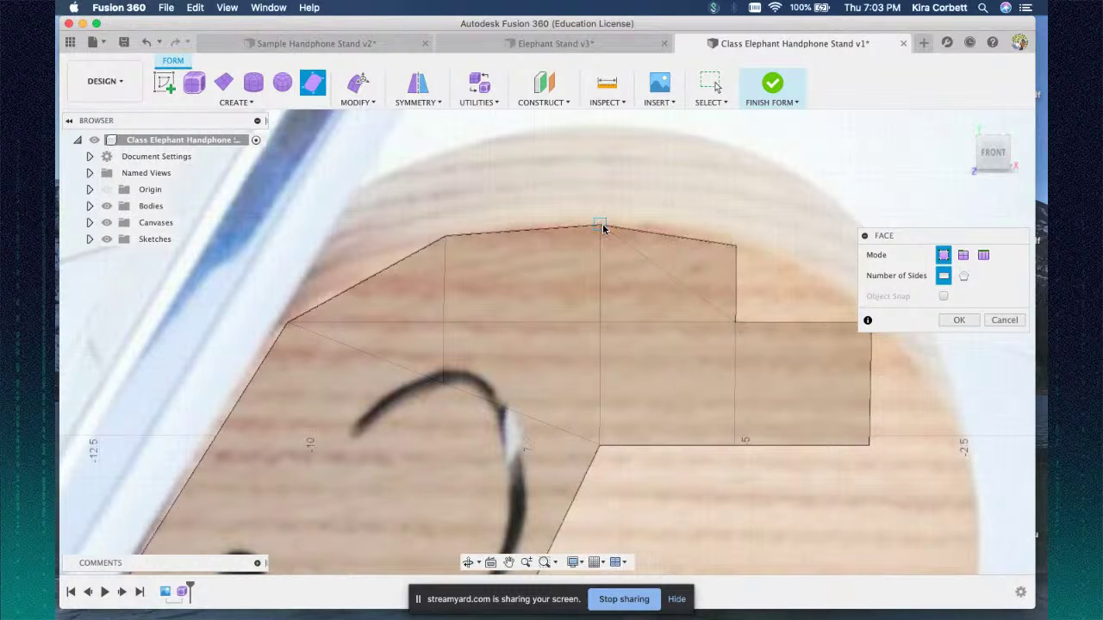
- Add a triangular face above the rear half of the rectangular back face, sloping down to its upper rear corner
{"action": "middle_click_drag", "start_coordinate": [785, 219], "coordinate": [572, 211]}
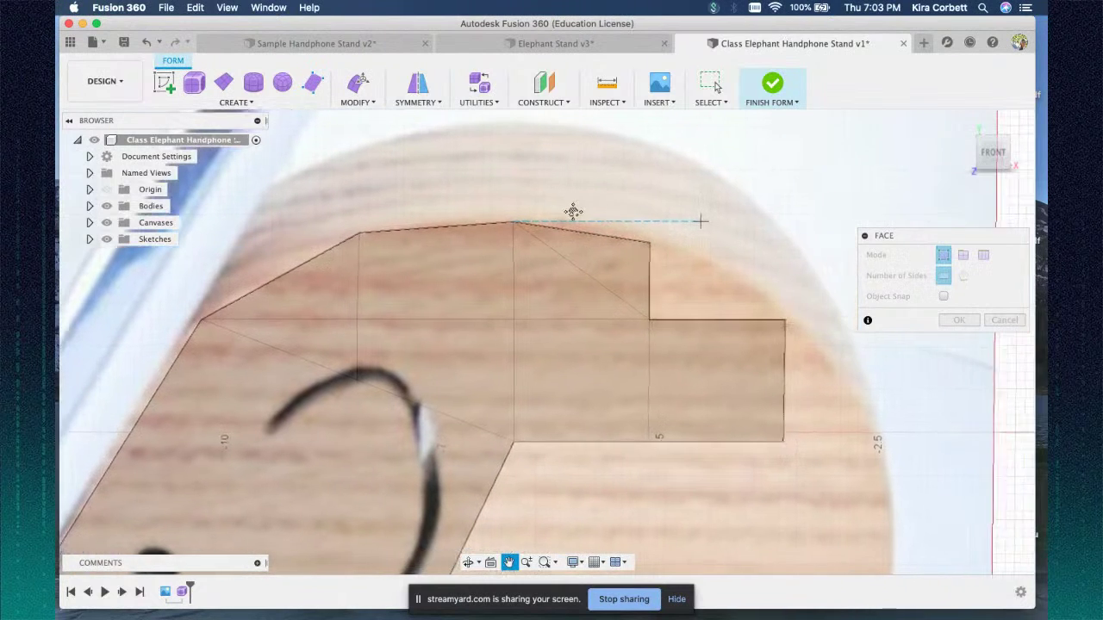
{"action": "left_click", "coordinate": [649, 246]}
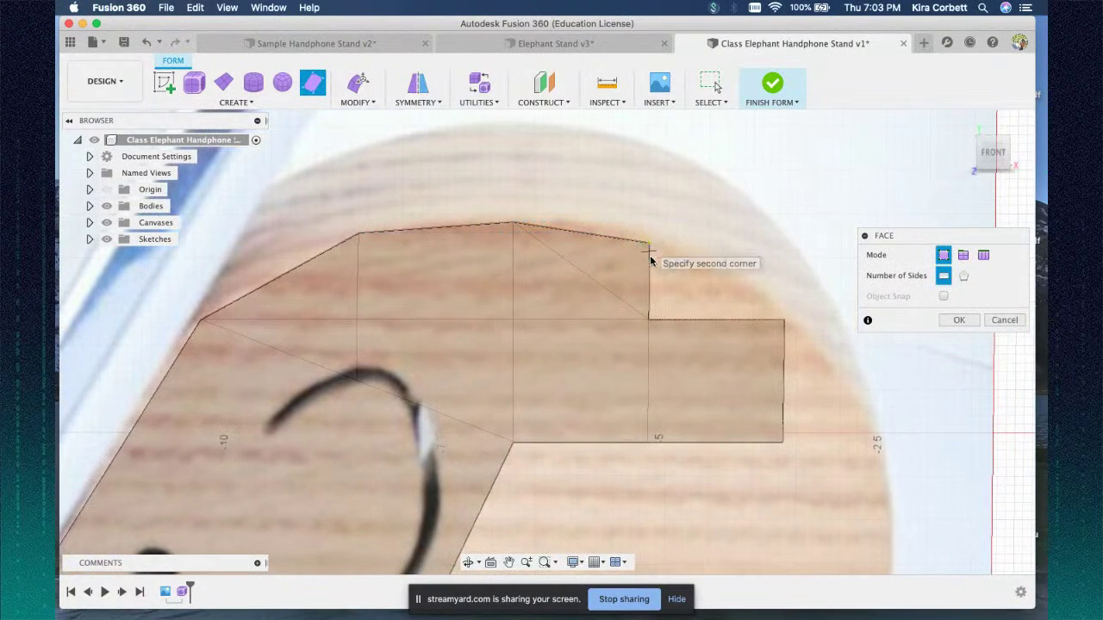
{"action": "left_click", "coordinate": [649, 319]}
{"action": "left_click", "coordinate": [784, 320]}
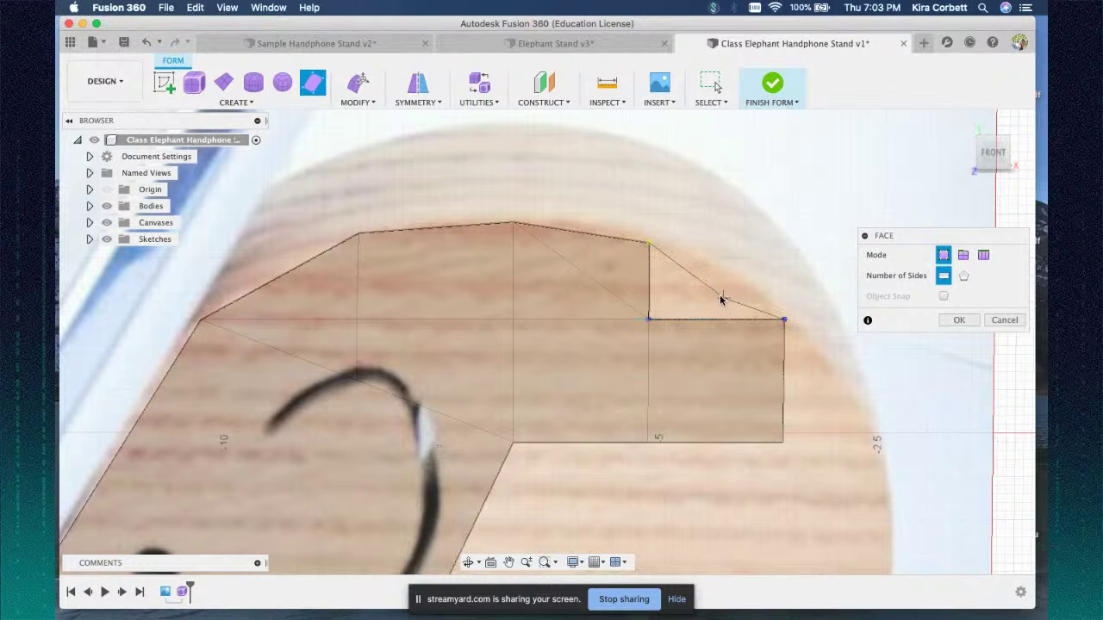
{"action": "left_click", "coordinate": [650, 244]}
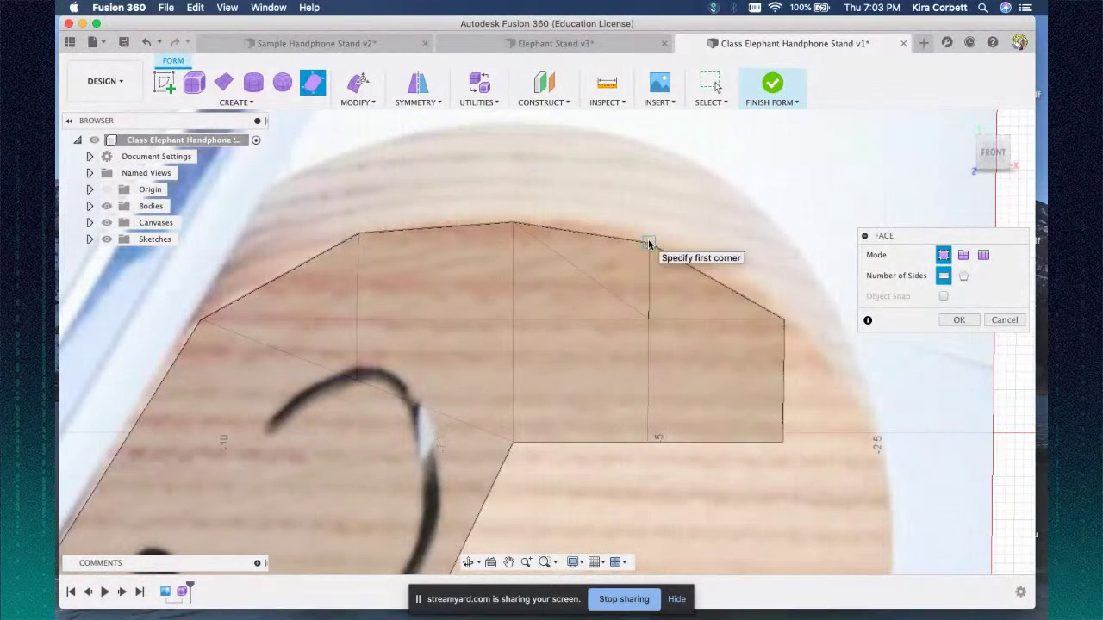
- Add a triangular face behind the back's vertical rear edge, extending out to the rump outline
{"action": "left_click", "coordinate": [784, 320]}
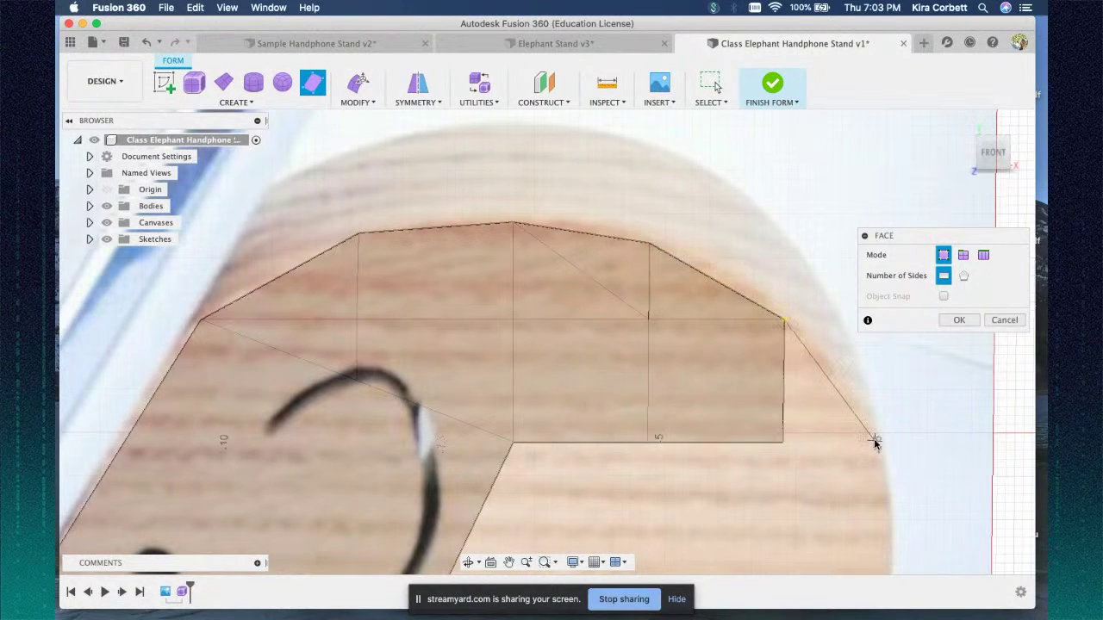
{"action": "left_click", "coordinate": [876, 440]}
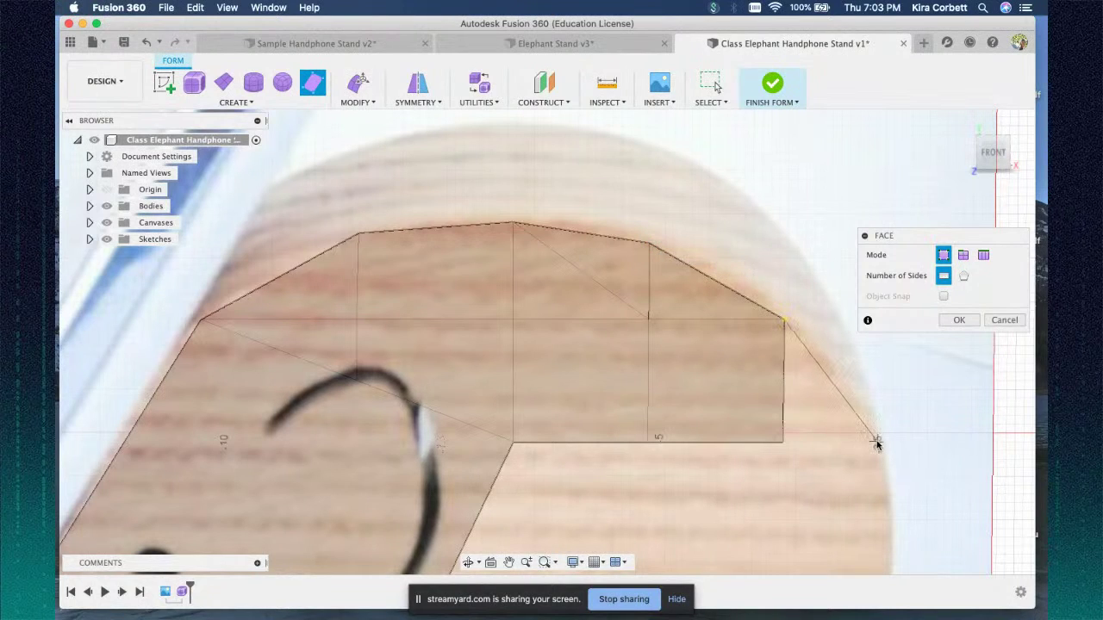
{"action": "left_click", "coordinate": [783, 442]}
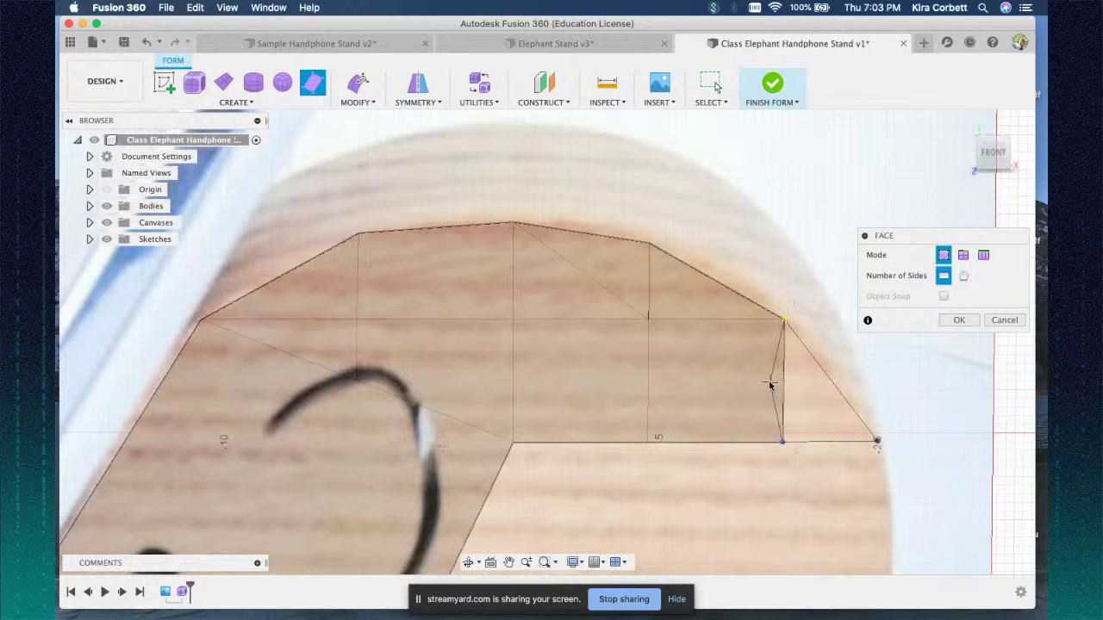
{"action": "left_click", "coordinate": [784, 322]}
- Add a rectangular face beneath the rear back faces out to the rump, and fill the triangular gap behind the head's sloping edge
{"action": "scroll", "coordinate": [750, 310], "scroll_direction": "down", "scroll_amount": 5}
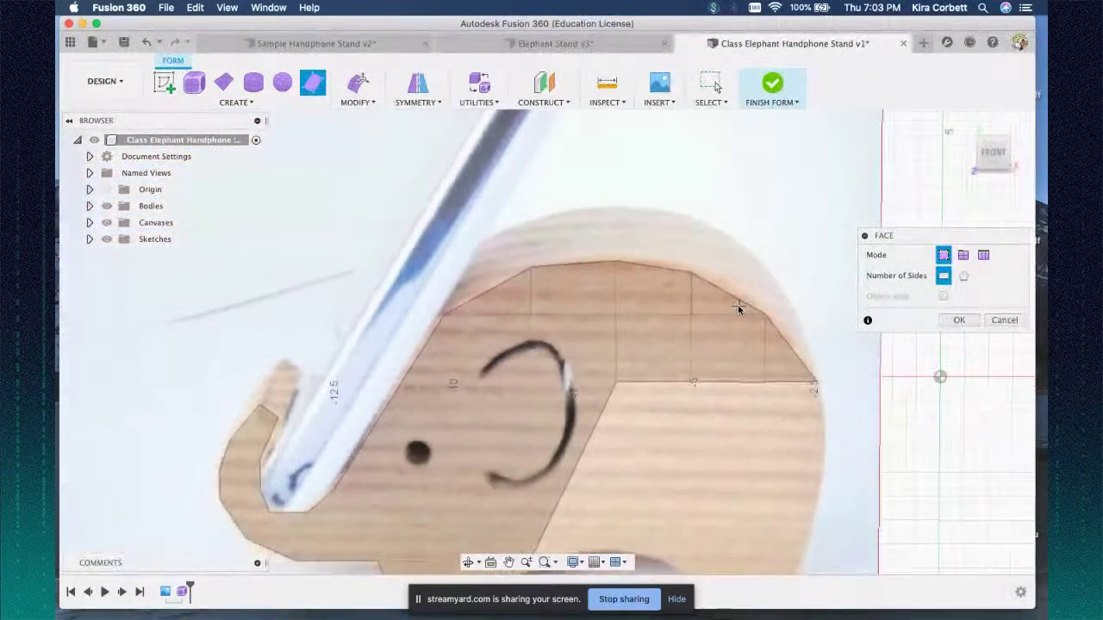
{"action": "scroll", "coordinate": [738, 304], "scroll_direction": "down", "scroll_amount": 2}
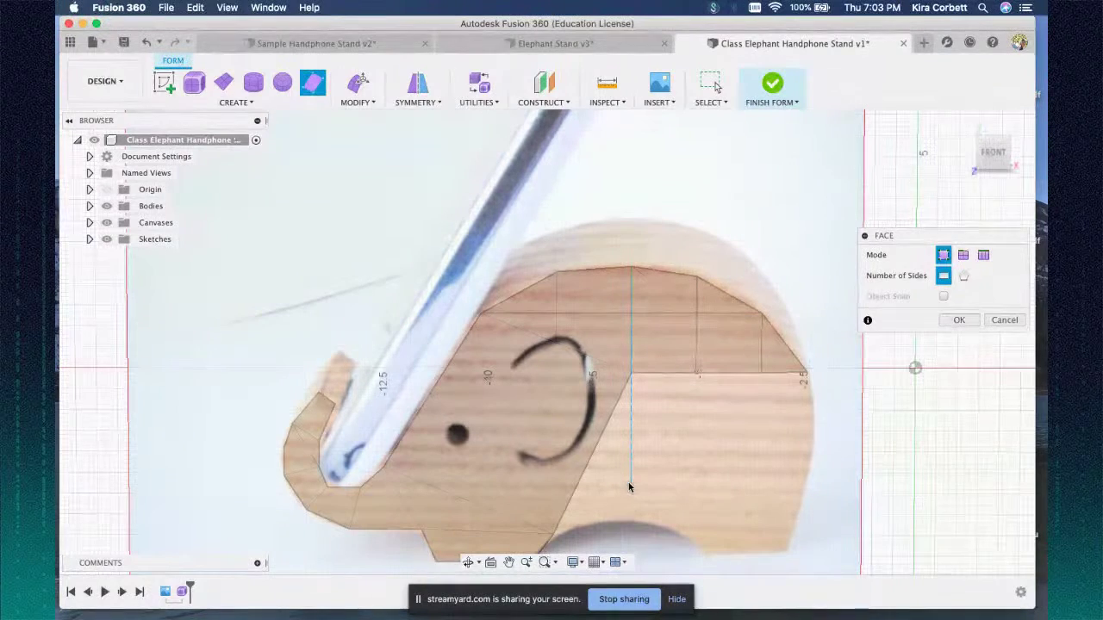
{"action": "left_click", "coordinate": [632, 376]}
{"action": "left_click", "coordinate": [633, 446]}
{"action": "left_click", "coordinate": [806, 450]}
{"action": "left_click", "coordinate": [805, 375]}
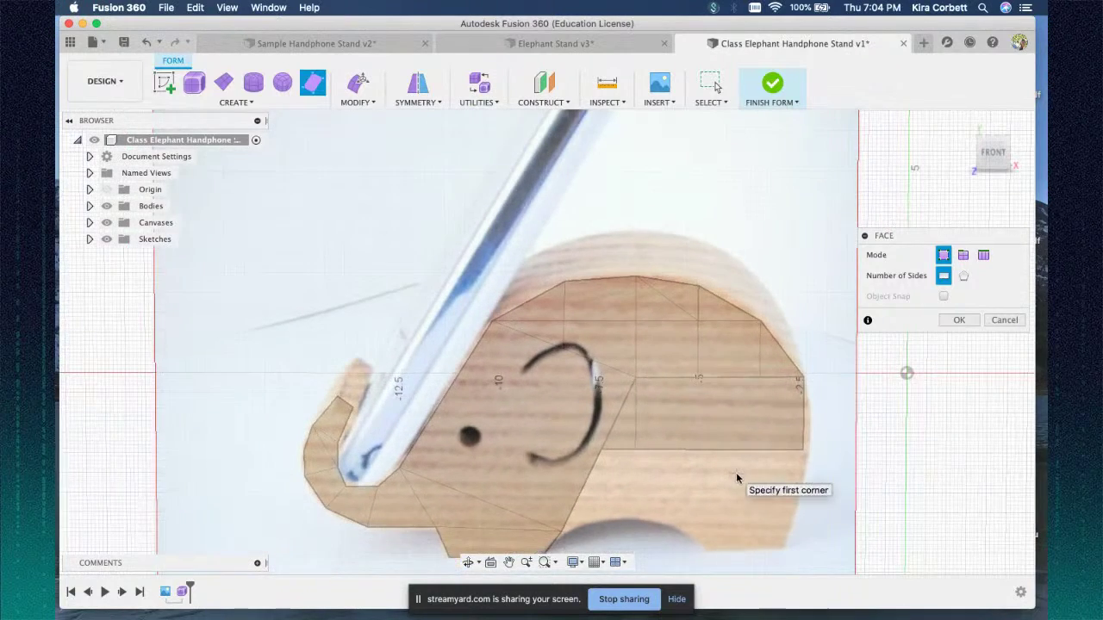
- Add a four-sided face beneath the lower rear body face, following the rump outline down to just above the belly arch
{"action": "scroll", "coordinate": [786, 491], "scroll_direction": "down", "scroll_amount": 2}
{"action": "scroll", "coordinate": [893, 478], "scroll_direction": "down", "scroll_amount": 2}
{"action": "middle_click_drag", "start_coordinate": [891, 477], "coordinate": [797, 418]}
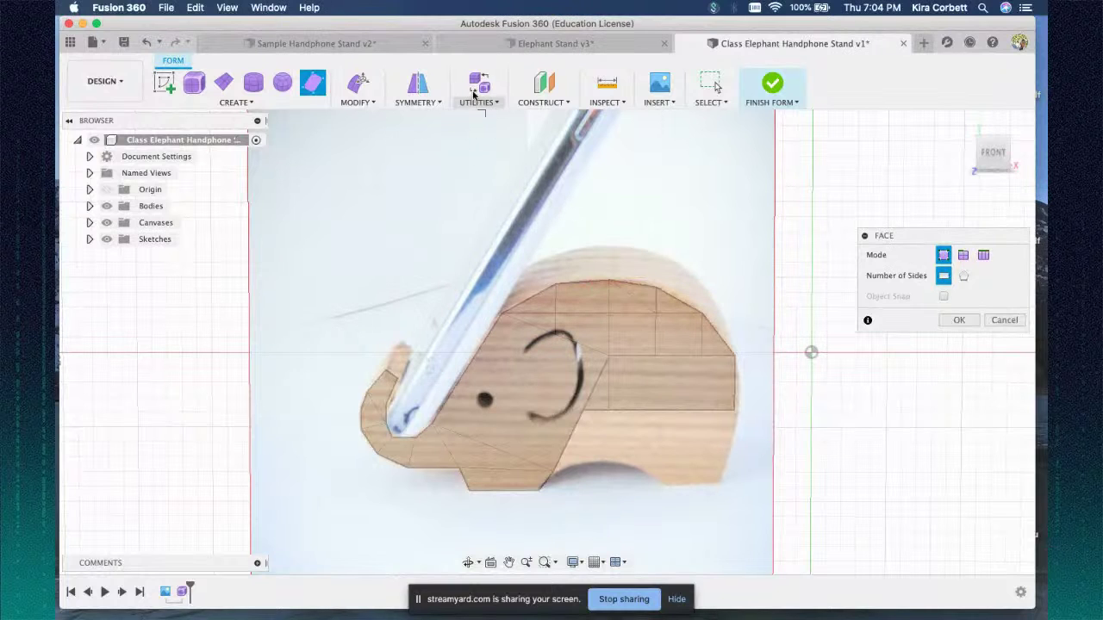
{"action": "scroll", "coordinate": [589, 434], "scroll_direction": "up", "scroll_amount": 6}
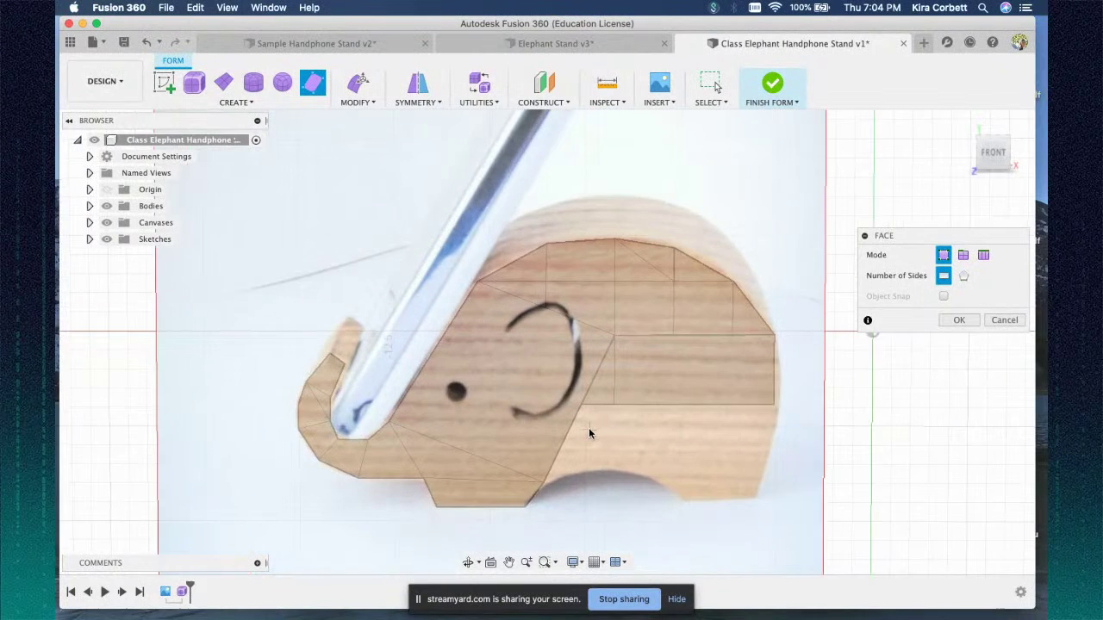
{"action": "middle_click_drag", "start_coordinate": [630, 440], "coordinate": [492, 450]}
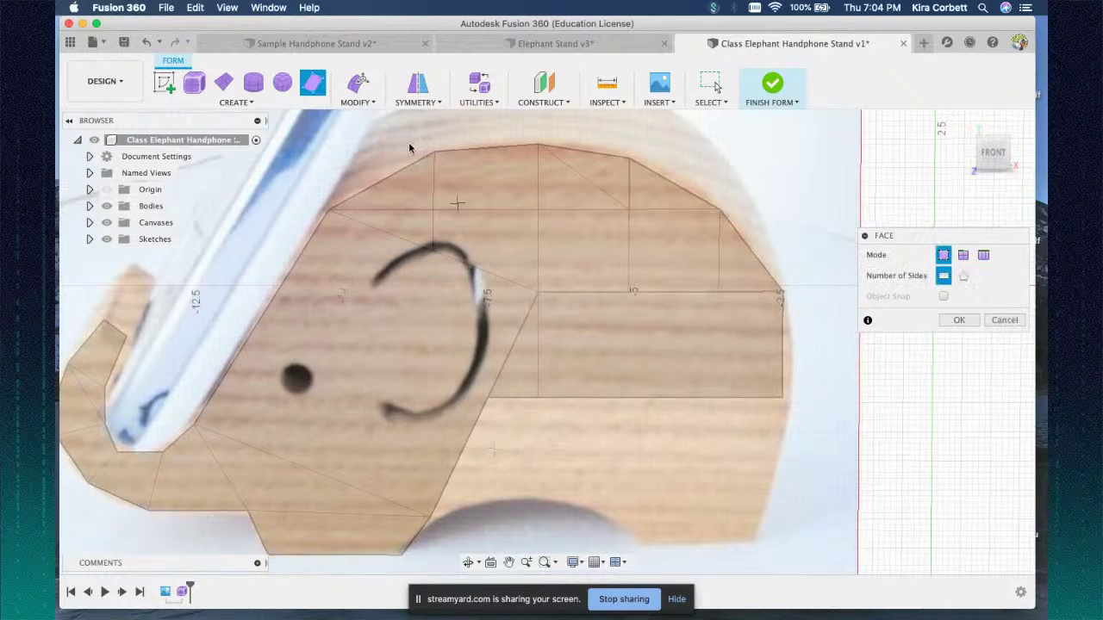
{"action": "left_click", "coordinate": [476, 102]}
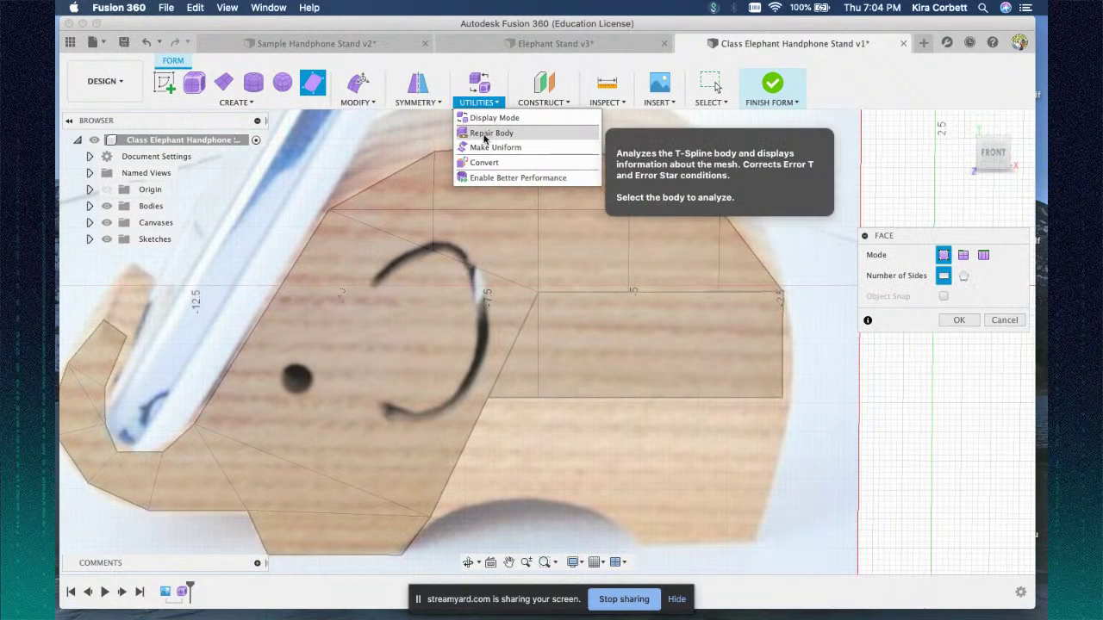
{"action": "left_click", "coordinate": [491, 397]}
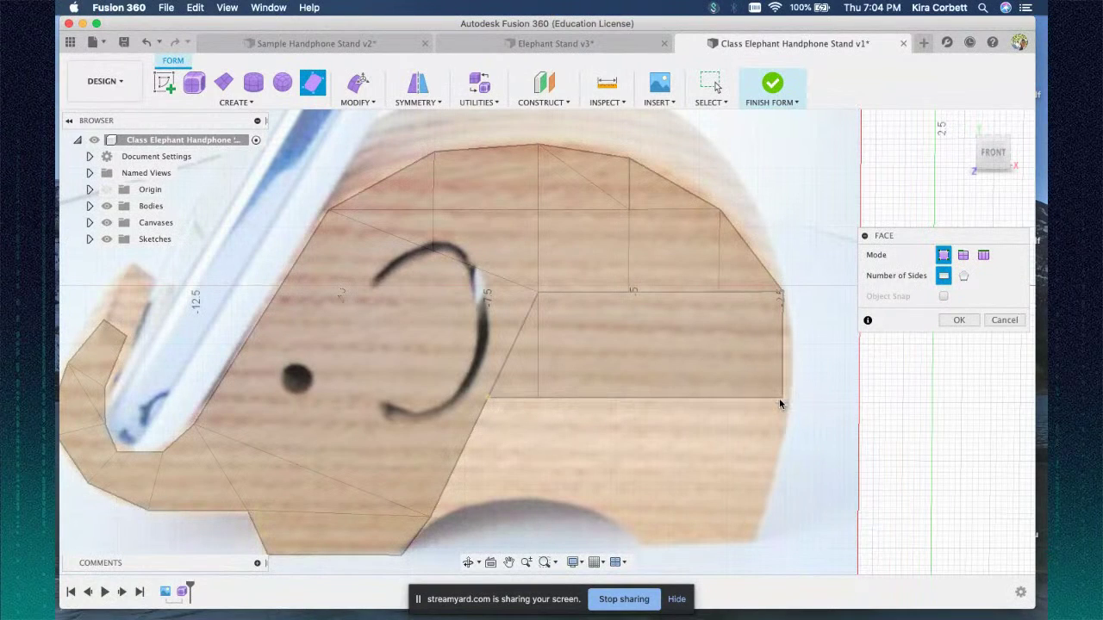
{"action": "left_click", "coordinate": [763, 488]}
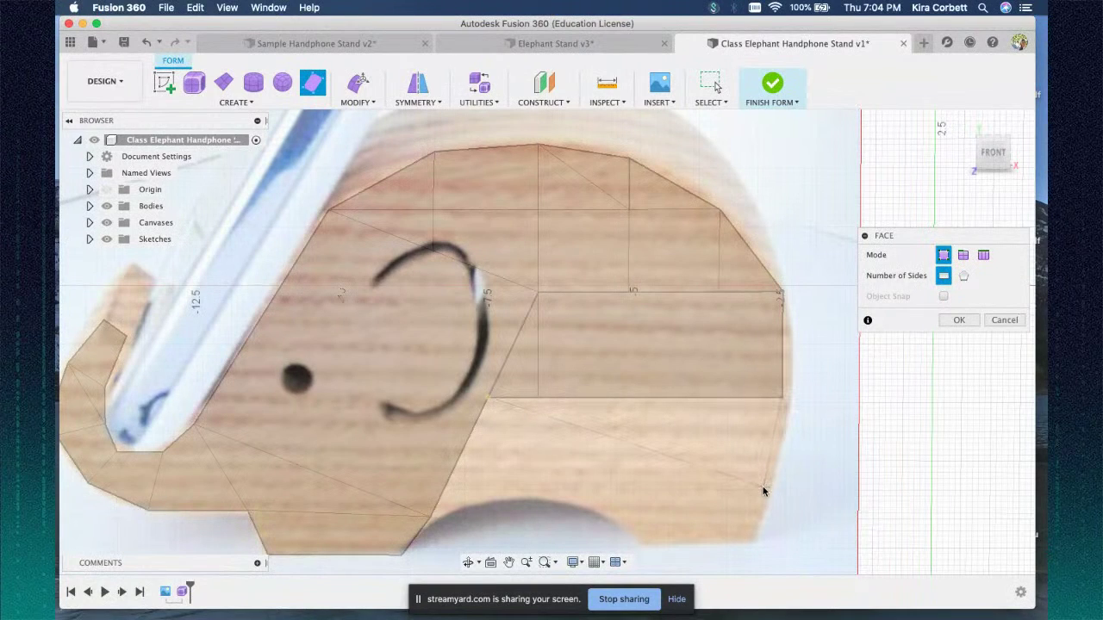
{"action": "left_click", "coordinate": [446, 487]}
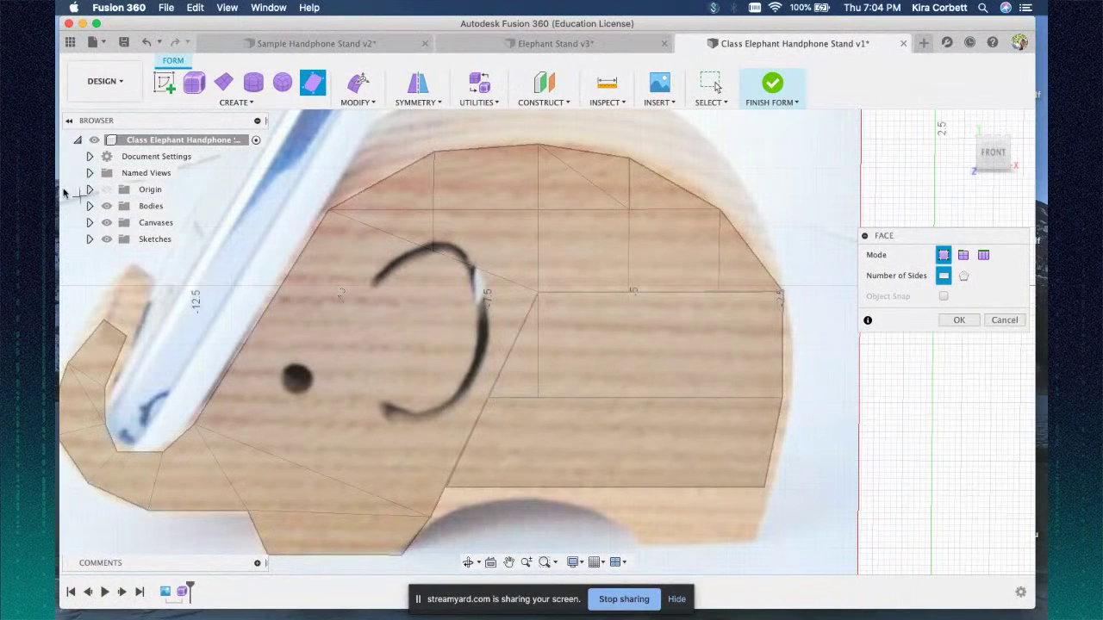
{"action": "left_click", "coordinate": [88, 206]}
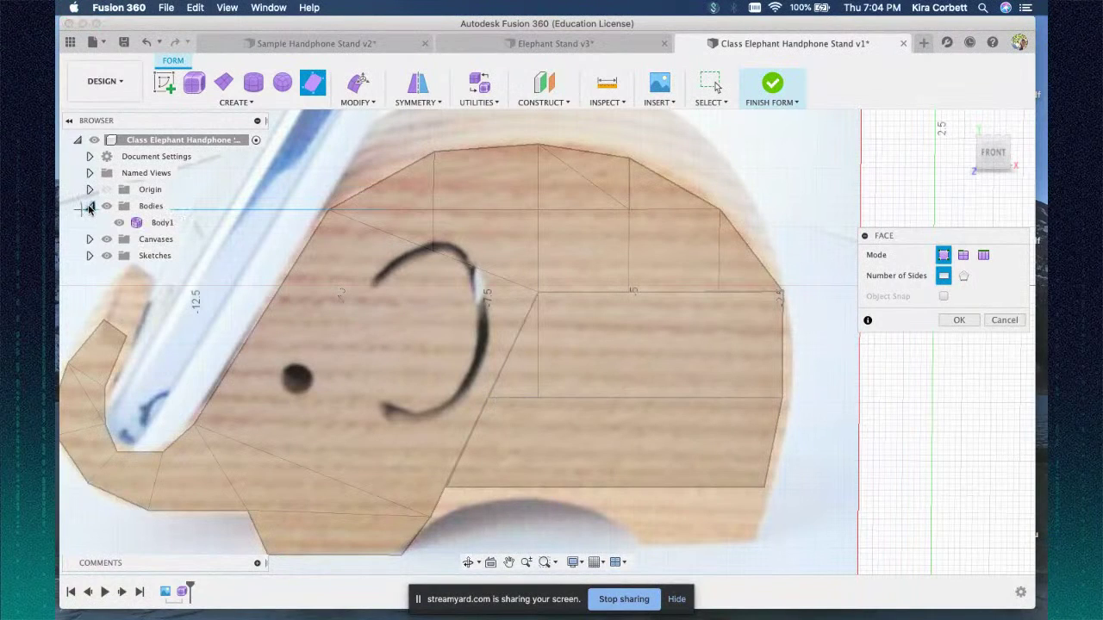
{"action": "left_click", "coordinate": [89, 205]}
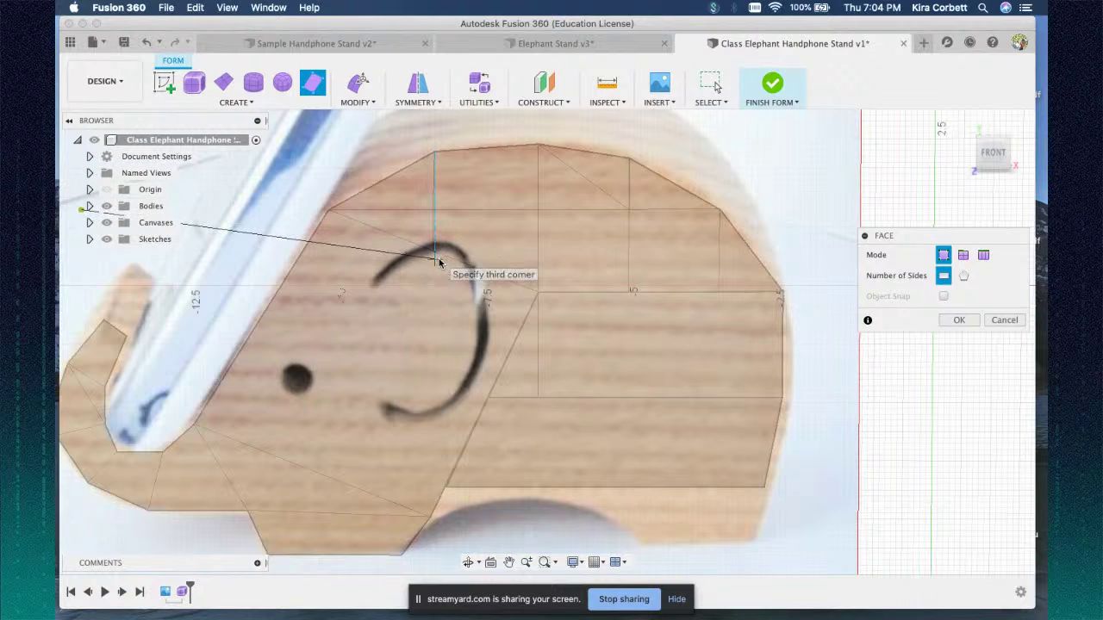
{"action": "key", "text": "Escape"}
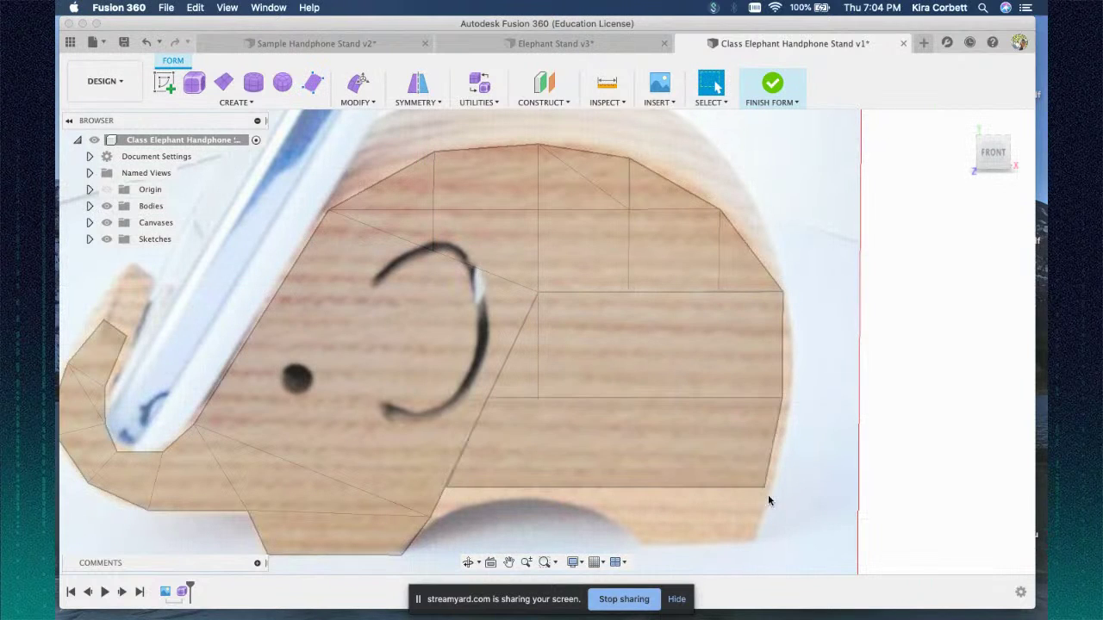
{"action": "left_click", "coordinate": [230, 103]}
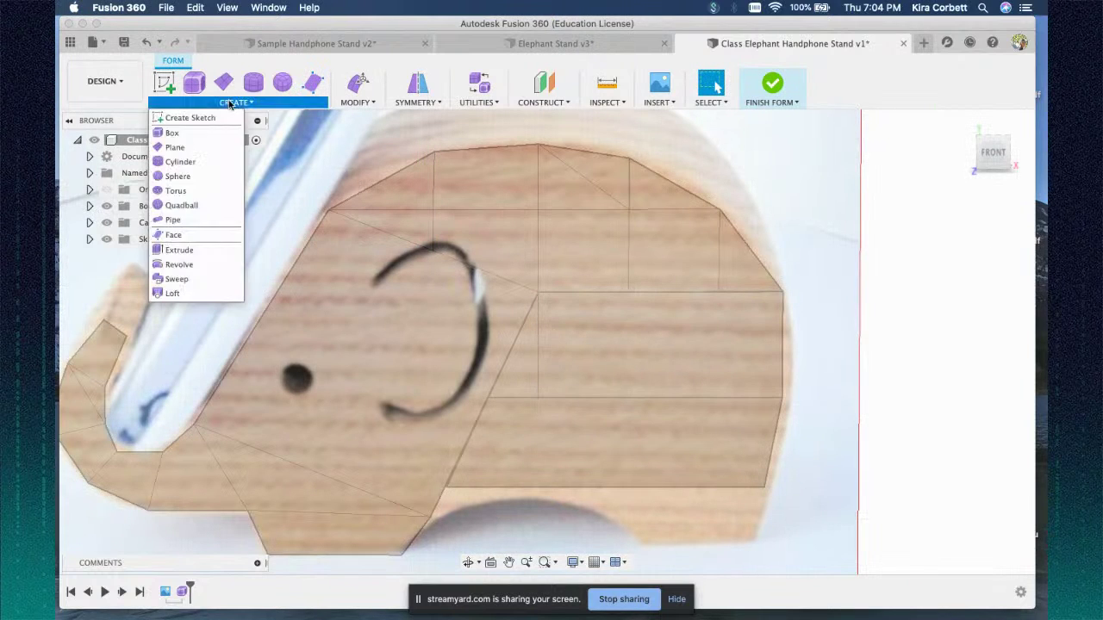
{"action": "left_click", "coordinate": [172, 234]}
{"action": "left_click", "coordinate": [761, 488]}
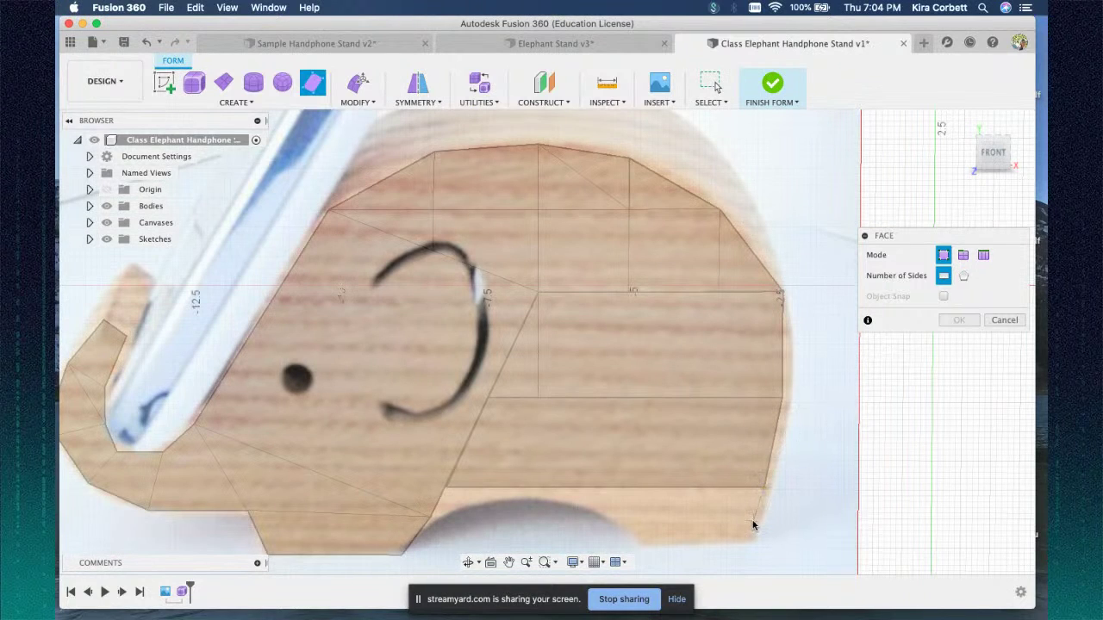
{"action": "key", "text": "Escape"}
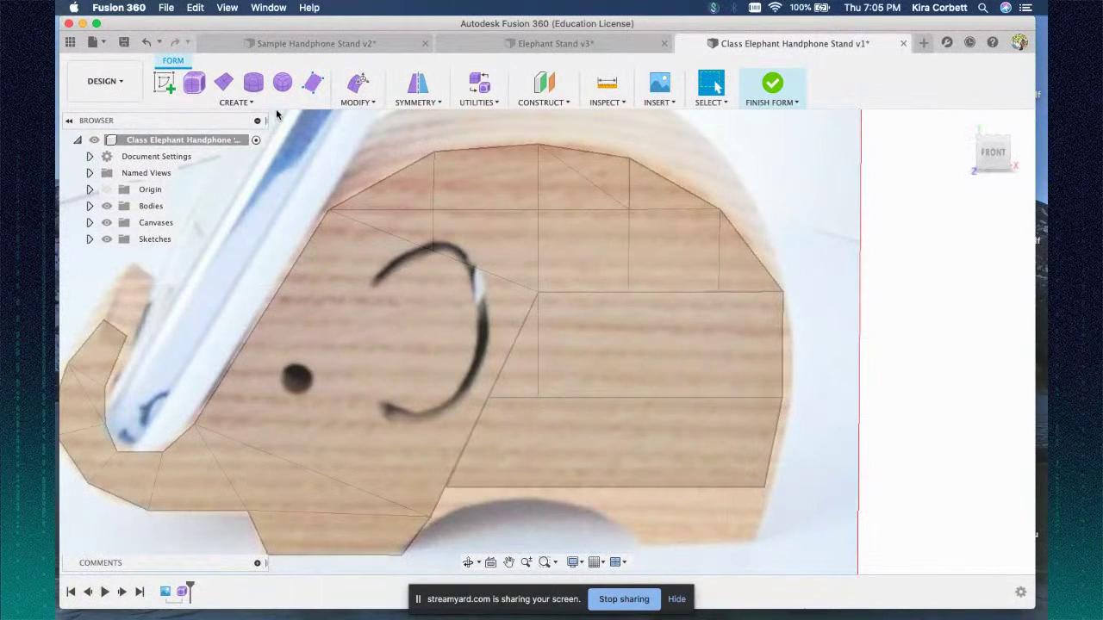
- Add a four-sided face for the hind leg, from the rear of the lower body edge down to the foot, and finish the Face command
{"action": "left_click", "coordinate": [235, 102]}
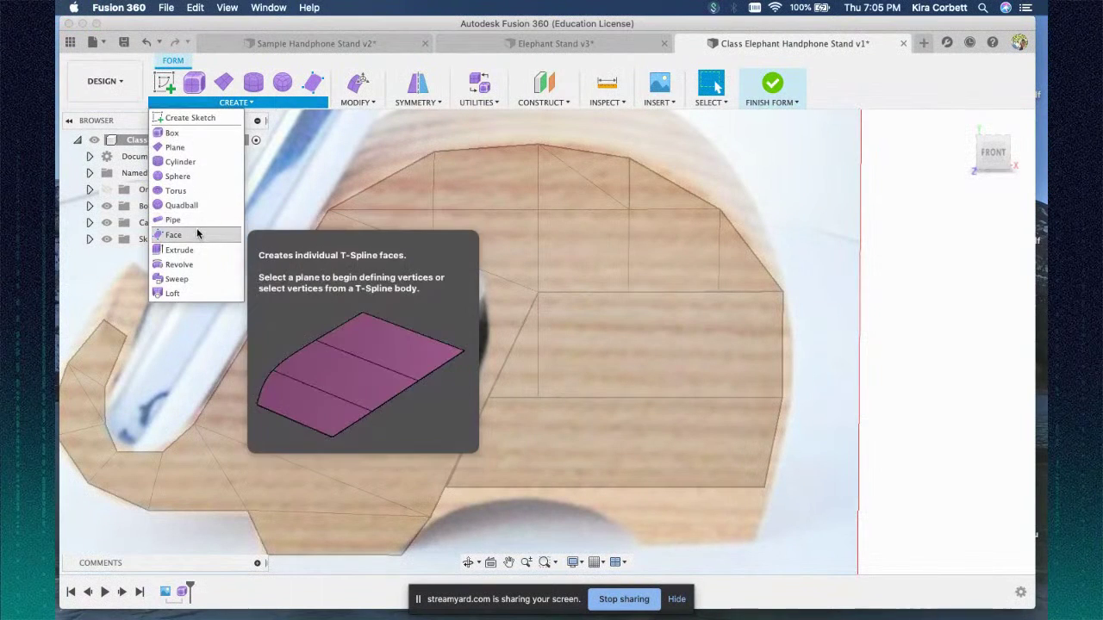
{"action": "left_click", "coordinate": [196, 231]}
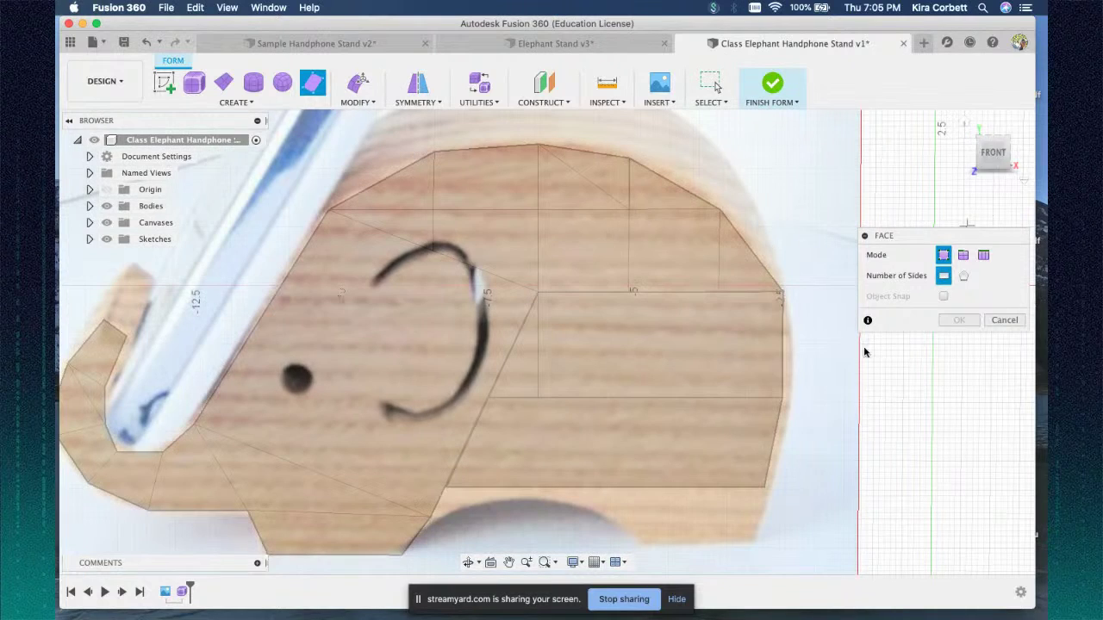
{"action": "left_click", "coordinate": [749, 539]}
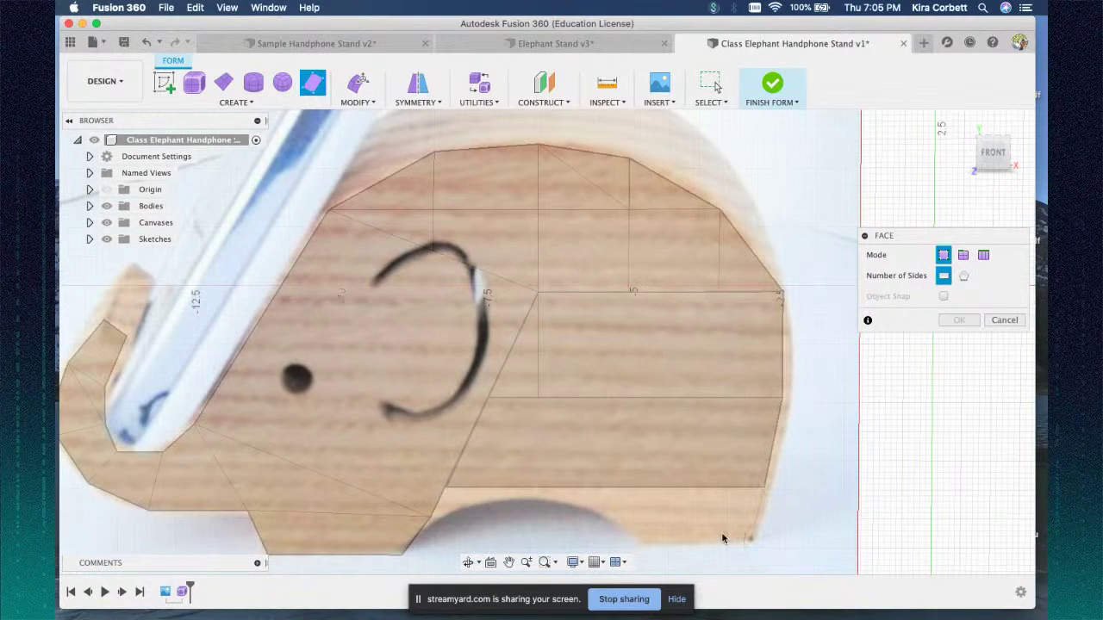
{"action": "left_click", "coordinate": [642, 545]}
{"action": "left_click", "coordinate": [617, 489]}
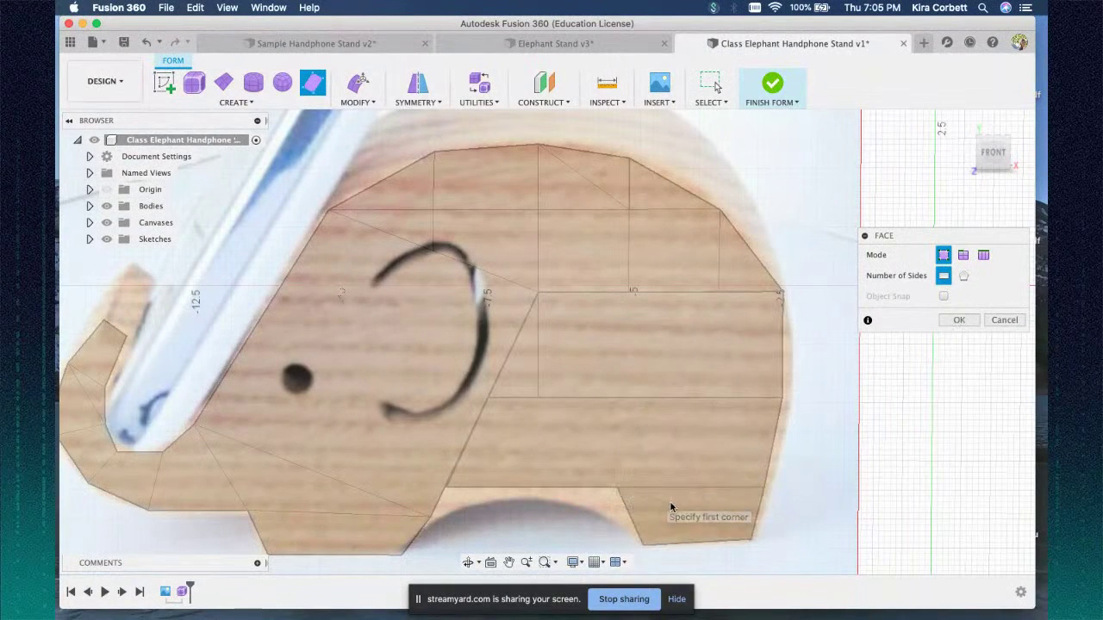
{"action": "scroll", "coordinate": [612, 379], "scroll_direction": "down", "scroll_amount": 5}
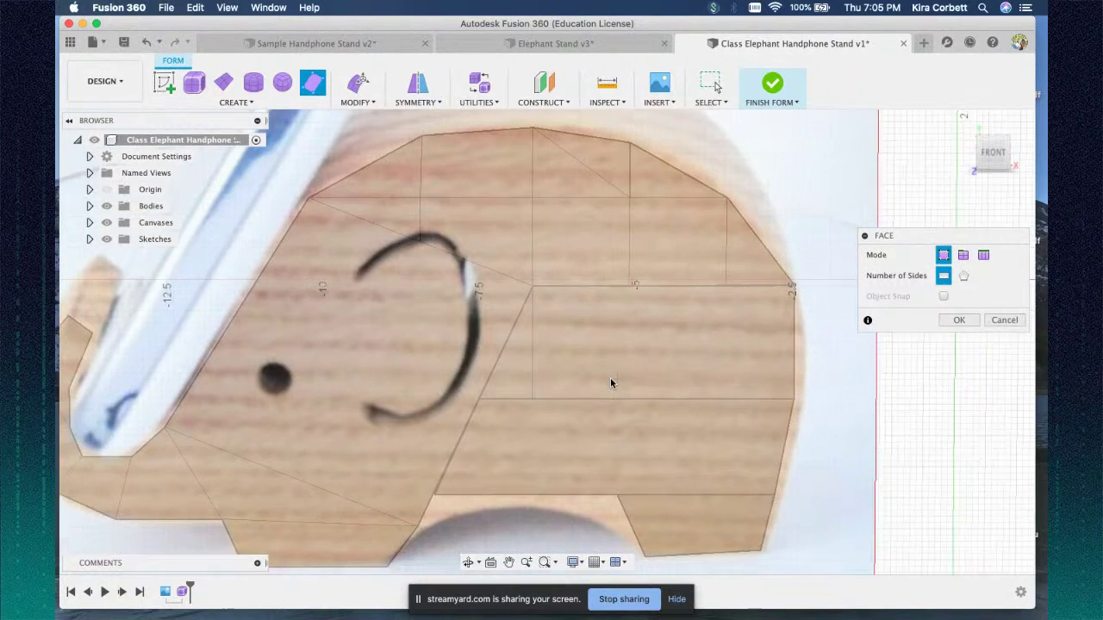
{"action": "scroll", "coordinate": [603, 372], "scroll_direction": "down", "scroll_amount": 5}
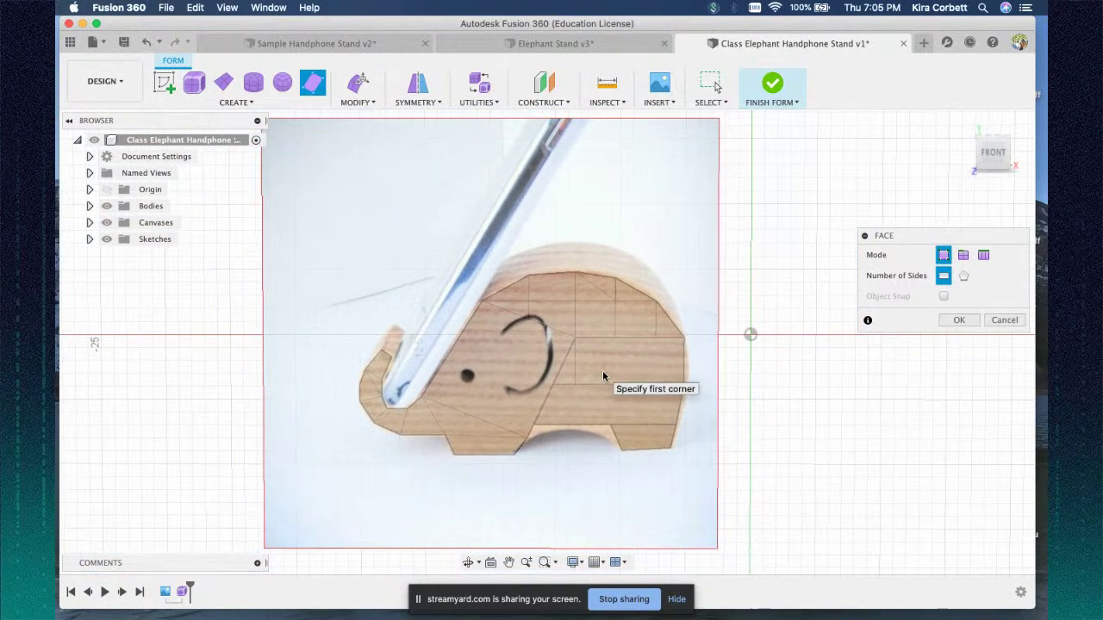
{"action": "left_click", "coordinate": [946, 314]}
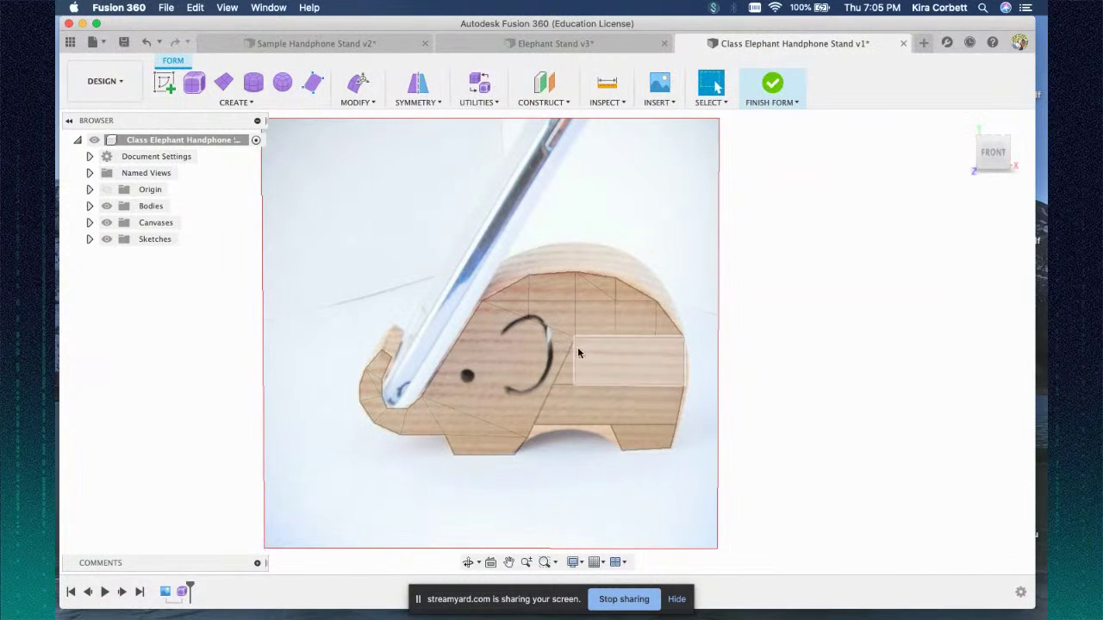
- Save the design with the version description "Finished faces"
{"action": "left_click", "coordinate": [102, 44]}
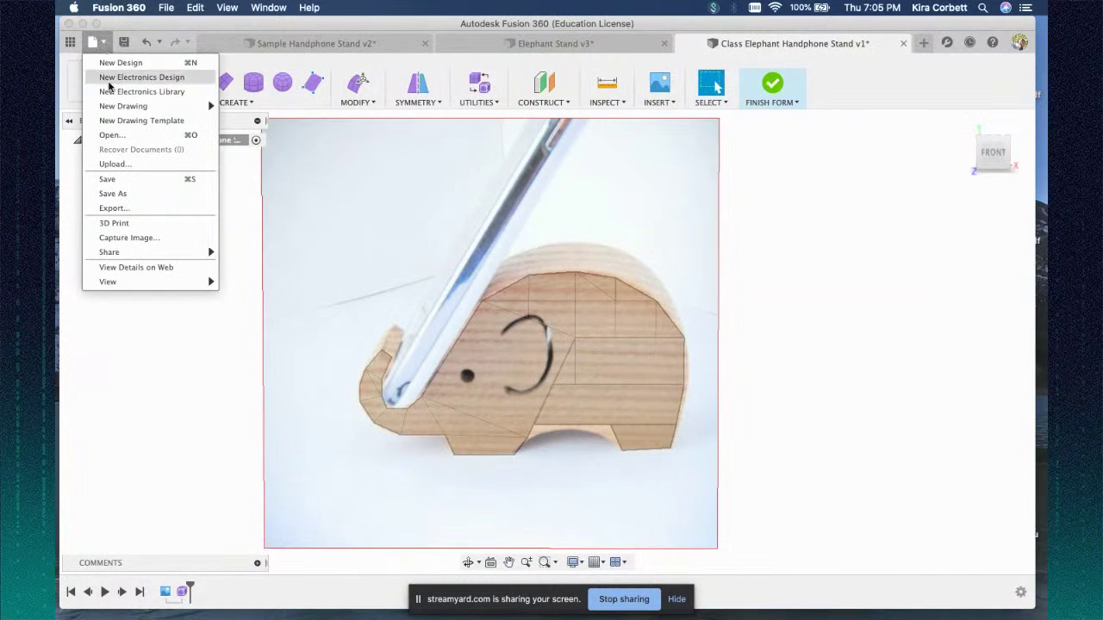
{"action": "left_click", "coordinate": [110, 178]}
{"action": "left_click_drag", "start_coordinate": [567, 294], "coordinate": [514, 293]}
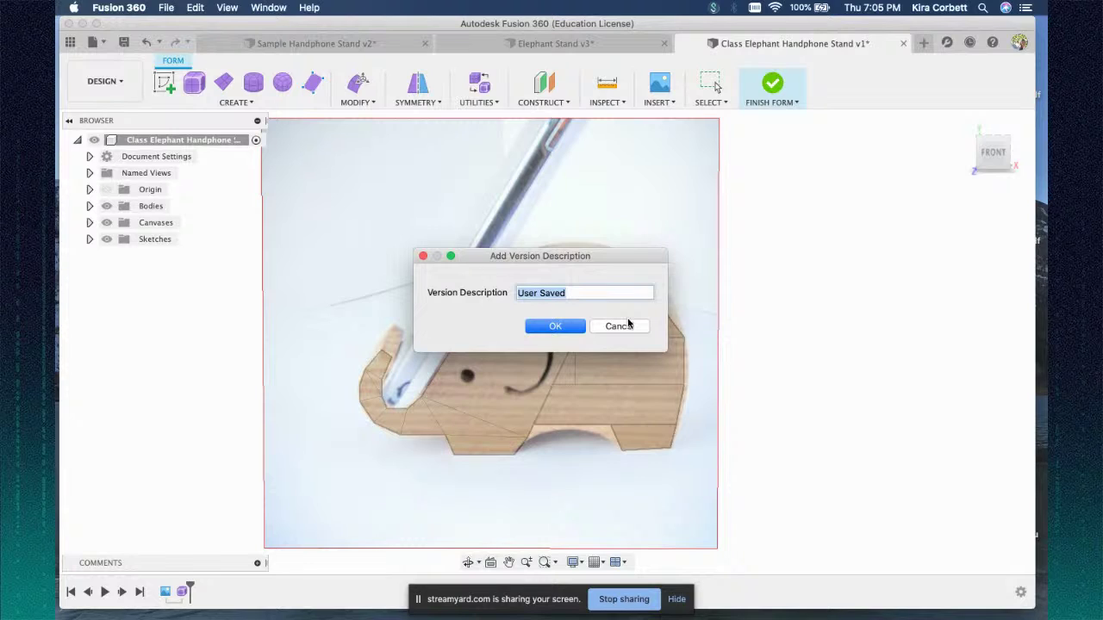
{"action": "type", "text": "Finished faces"}
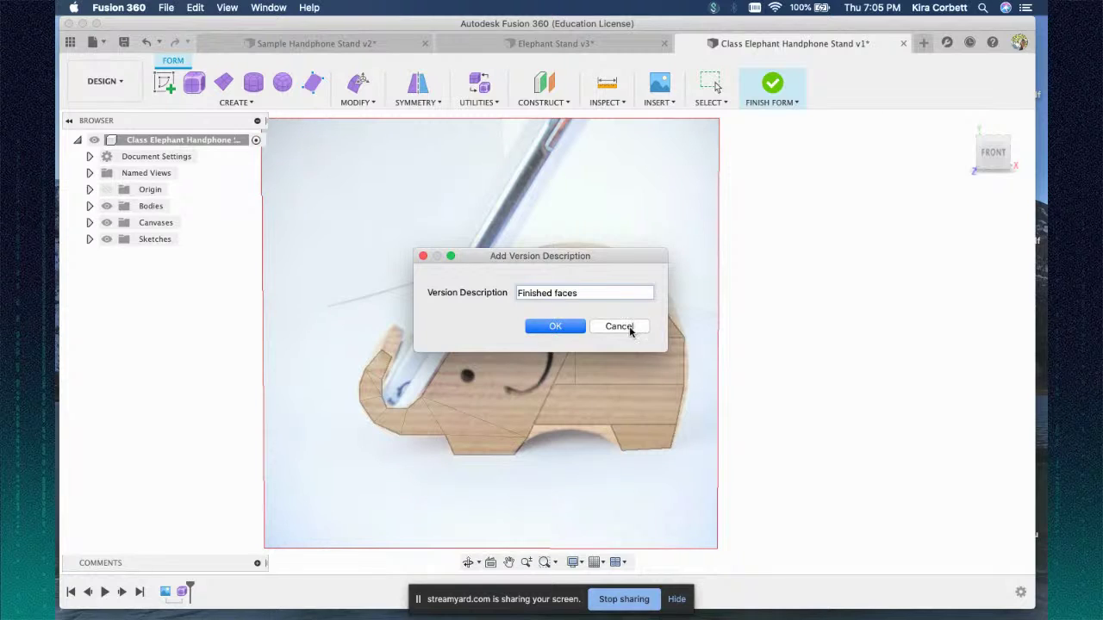
{"action": "left_click", "coordinate": [555, 327]}
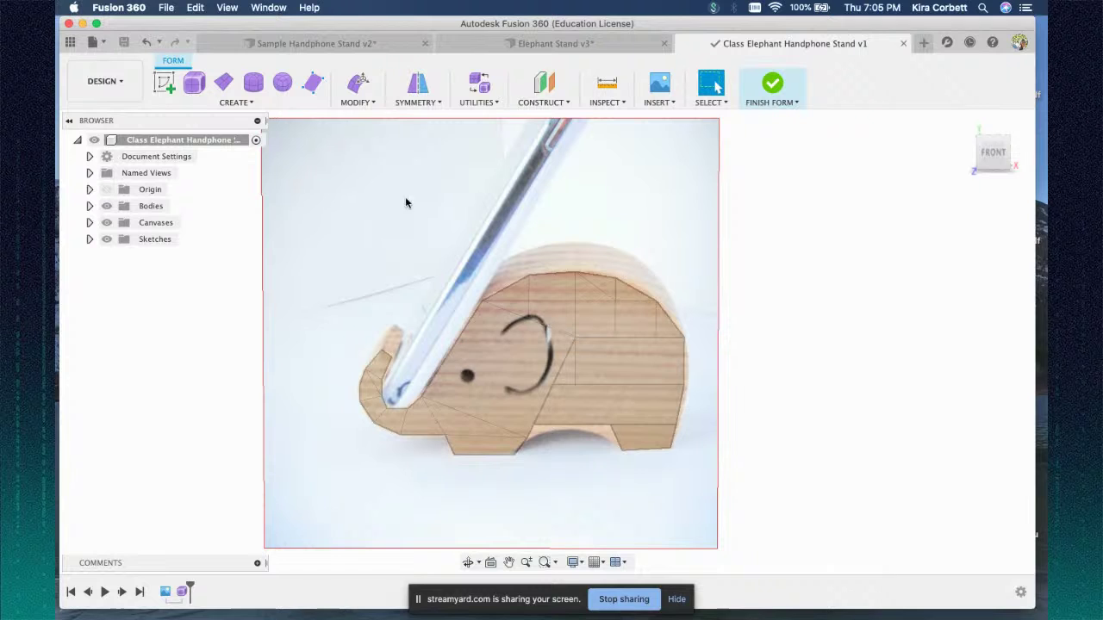
- Examine the Elephant Stand file's version history and where it is used in the project data
{"action": "left_click", "coordinate": [69, 42]}
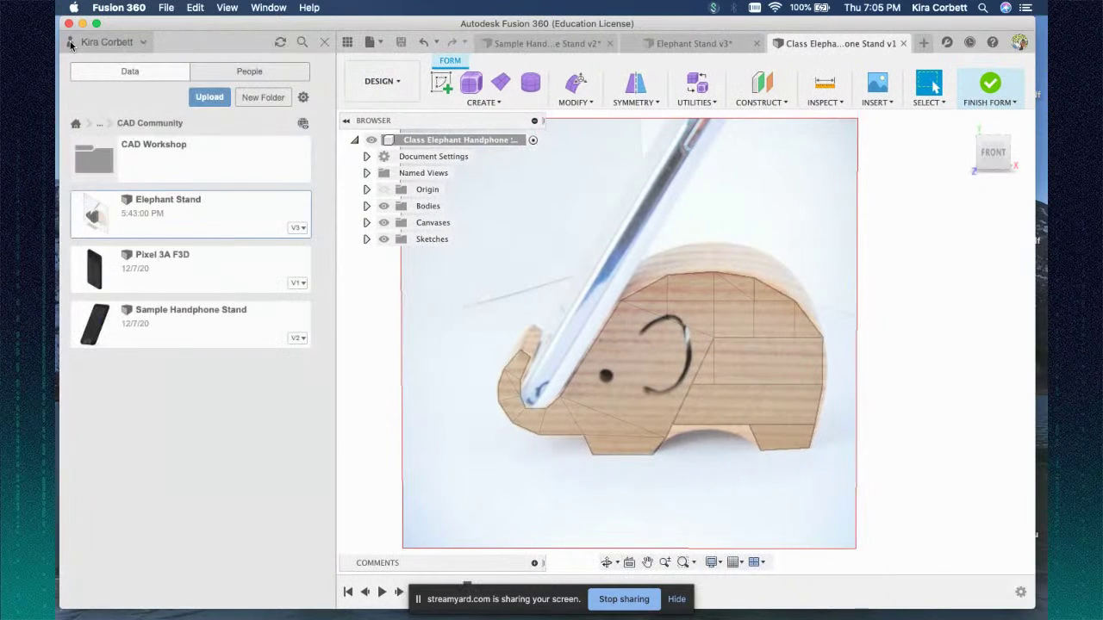
{"action": "left_click", "coordinate": [298, 228]}
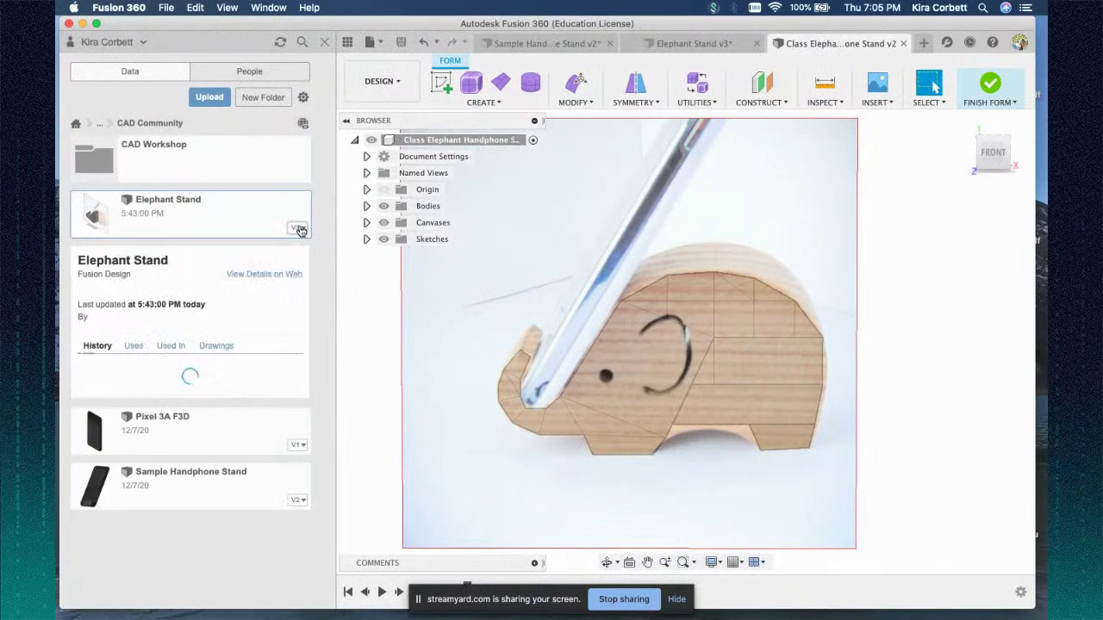
{"action": "left_click", "coordinate": [134, 348]}
{"action": "left_click", "coordinate": [172, 346]}
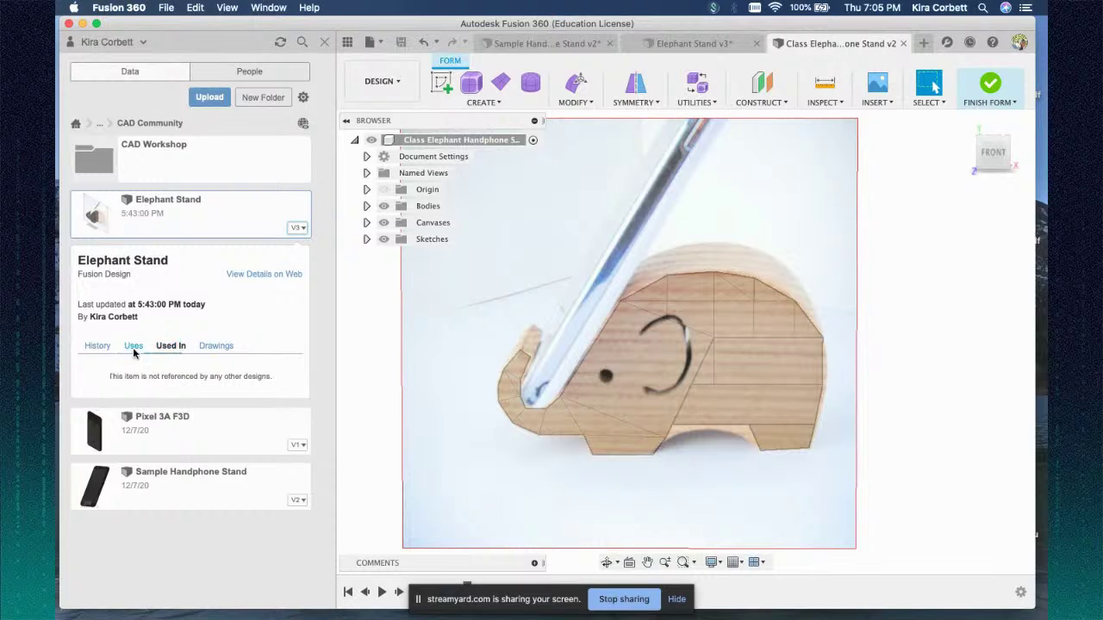
{"action": "left_click", "coordinate": [97, 346]}
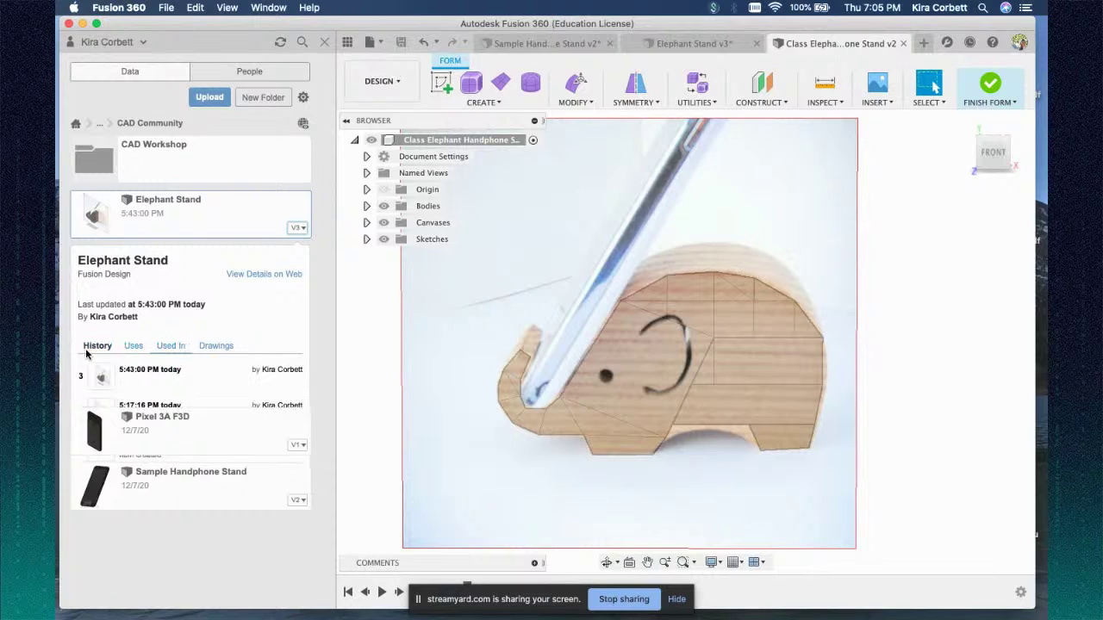
{"action": "left_click", "coordinate": [298, 229]}
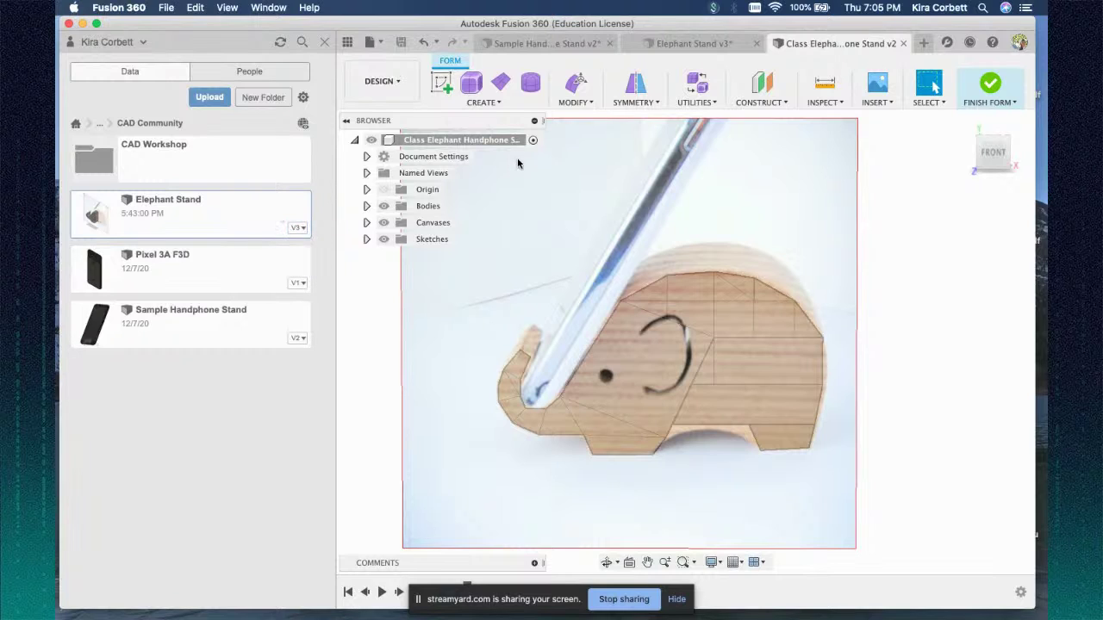
- Try to finish the form and convert the T-Spline body, then return to form editing
{"action": "left_click_drag", "start_coordinate": [986, 150], "coordinate": [974, 147]}
{"action": "middle_click_drag", "start_coordinate": [907, 286], "coordinate": [847, 303]}
{"action": "scroll", "coordinate": [668, 343], "scroll_direction": "up", "scroll_amount": 3}
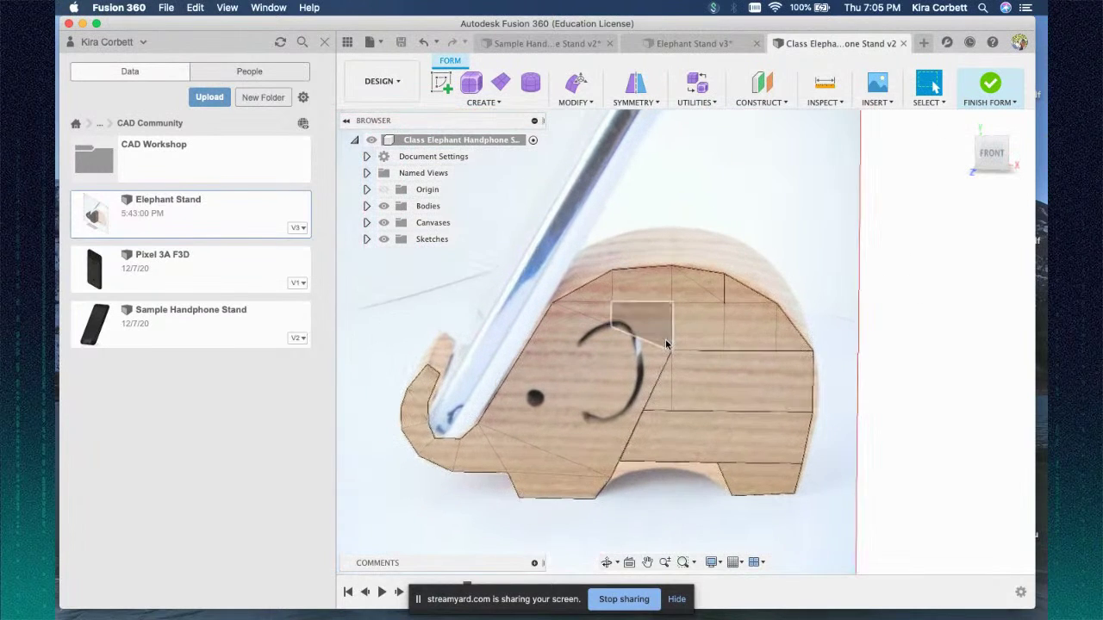
{"action": "scroll", "coordinate": [666, 344], "scroll_direction": "up", "scroll_amount": 2}
{"action": "middle_click_drag", "start_coordinate": [782, 197], "coordinate": [867, 154]}
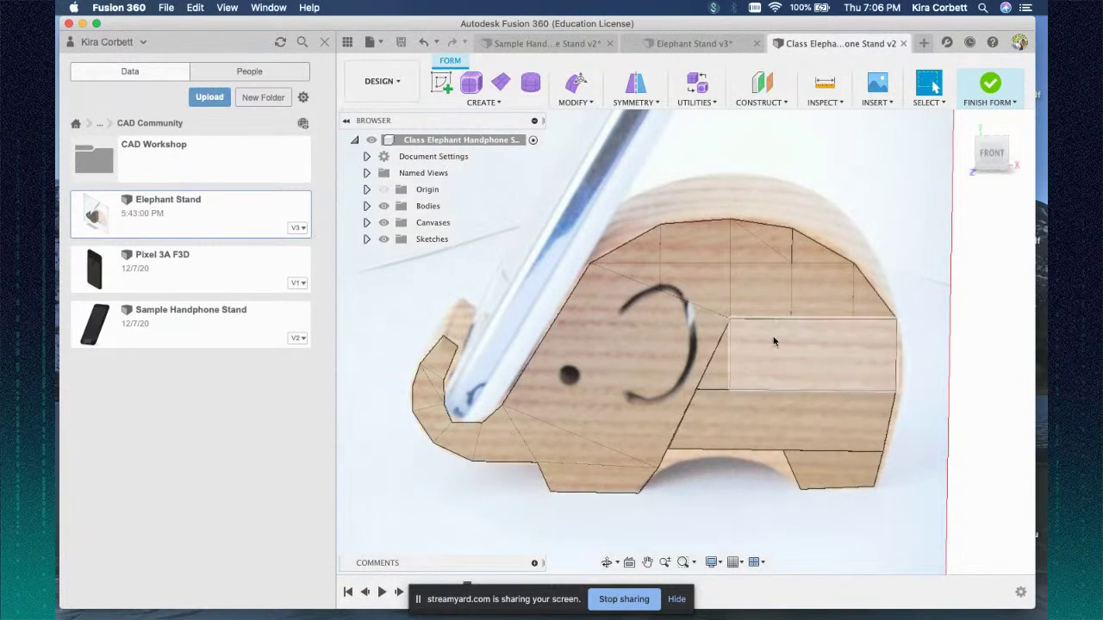
{"action": "left_click", "coordinate": [989, 84]}
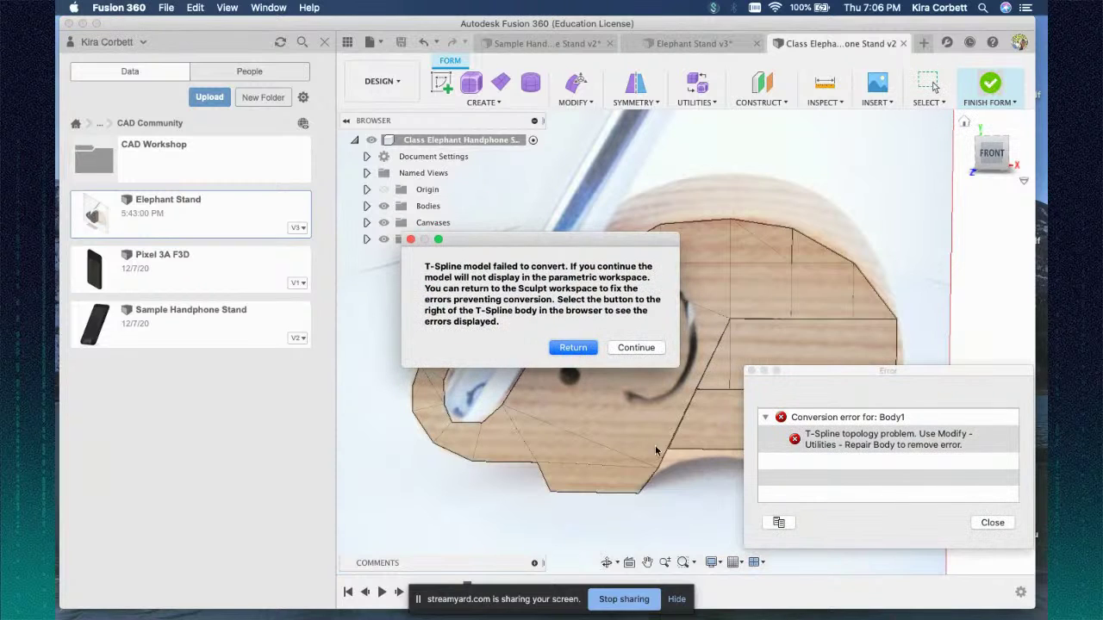
{"action": "left_click", "coordinate": [574, 347]}
- Examine the conversion error details for Body1 against the model, and close the project file list
{"action": "left_click", "coordinate": [839, 442]}
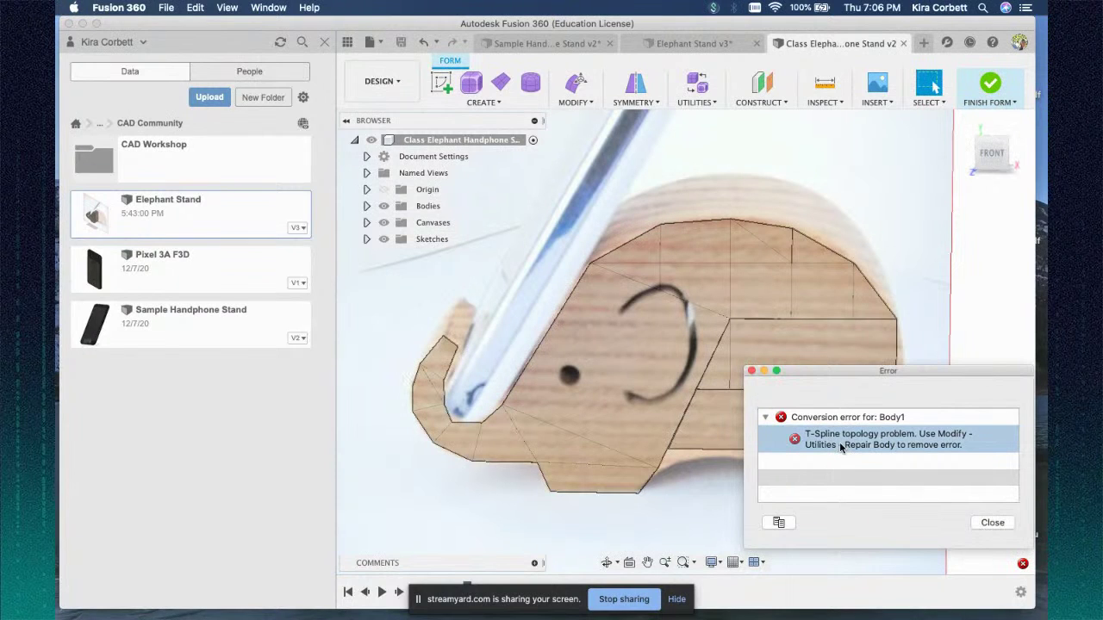
{"action": "middle_click_drag", "start_coordinate": [802, 317], "coordinate": [614, 262]}
{"action": "left_click", "coordinate": [825, 427]}
{"action": "left_click", "coordinate": [824, 420]}
{"action": "left_click", "coordinate": [821, 440]}
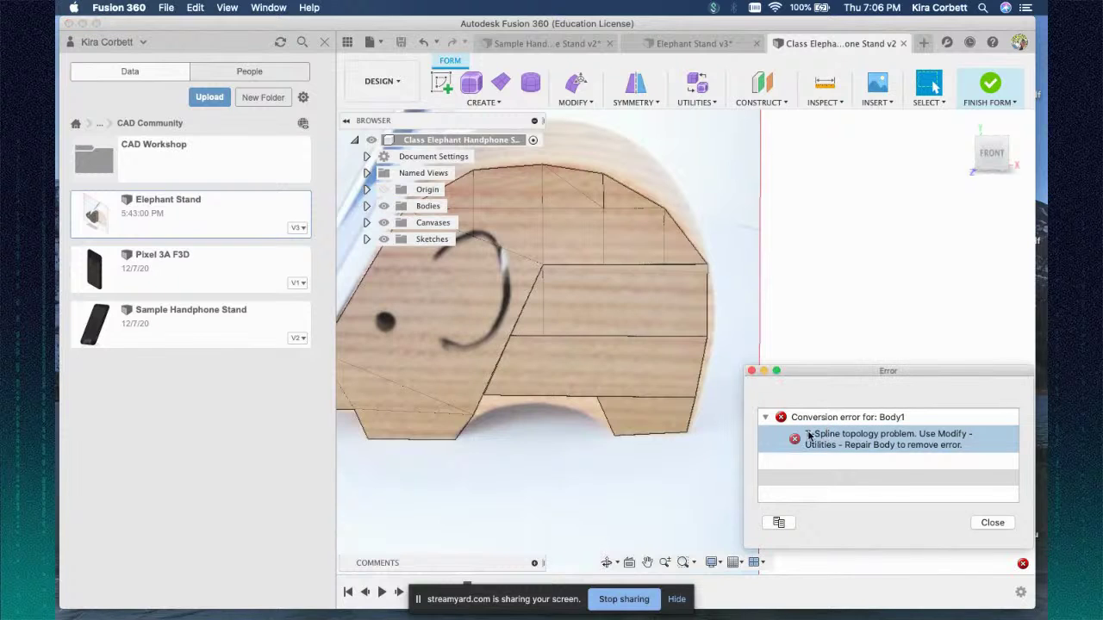
{"action": "left_click", "coordinate": [366, 207]}
{"action": "left_click", "coordinate": [347, 41]}
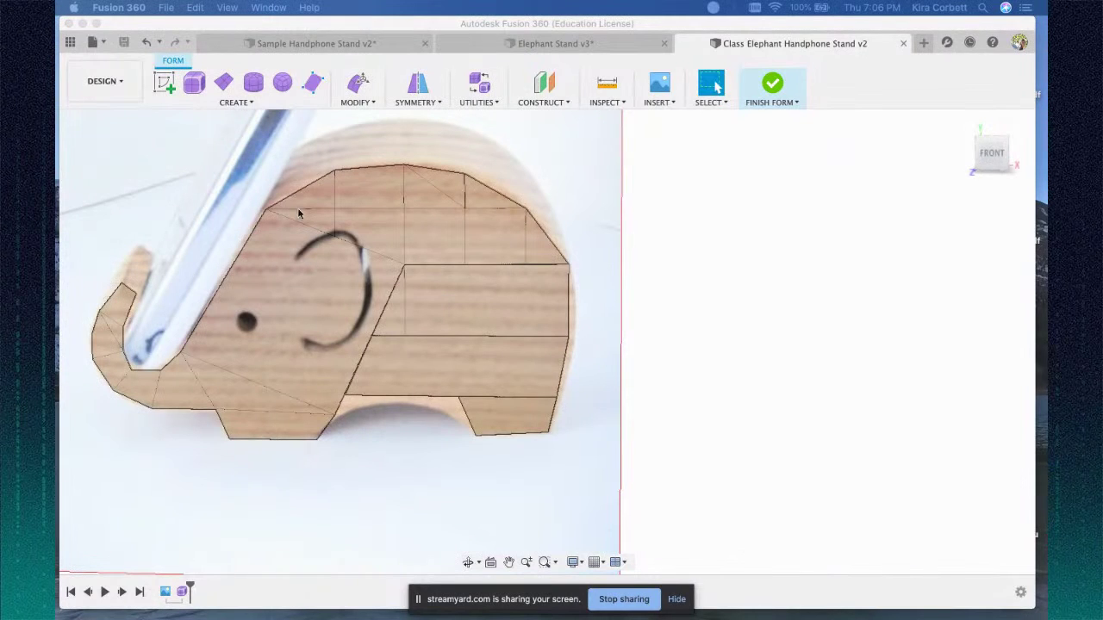
- Review the conversion error details for Body1 and close the error report
{"action": "left_click", "coordinate": [74, 45]}
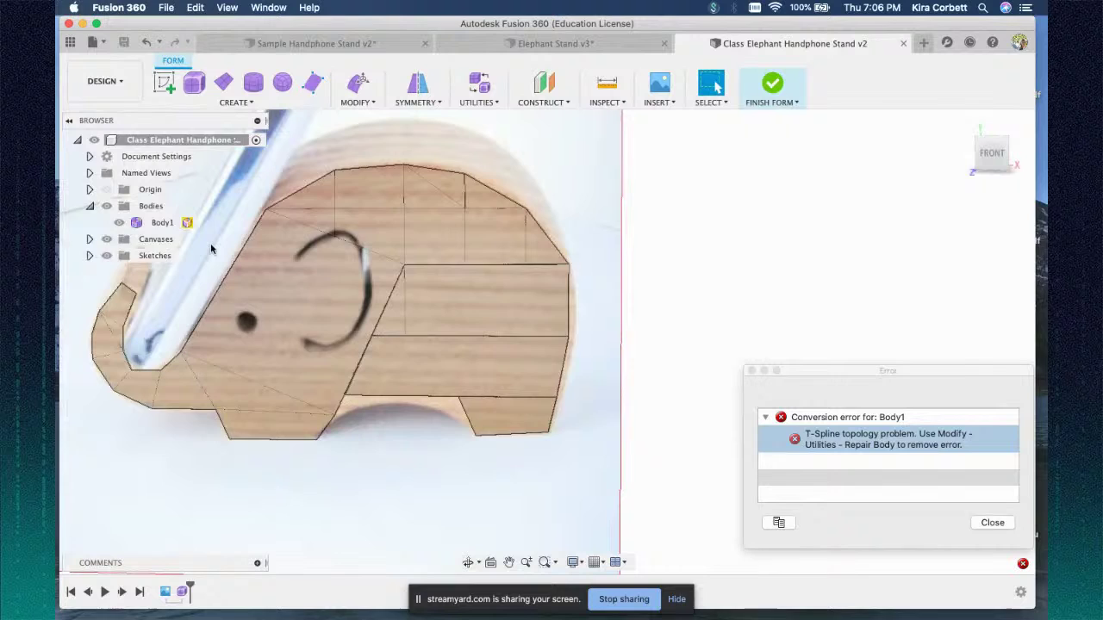
{"action": "left_click", "coordinate": [188, 224]}
{"action": "left_click", "coordinate": [801, 446]}
{"action": "left_click", "coordinate": [764, 420]}
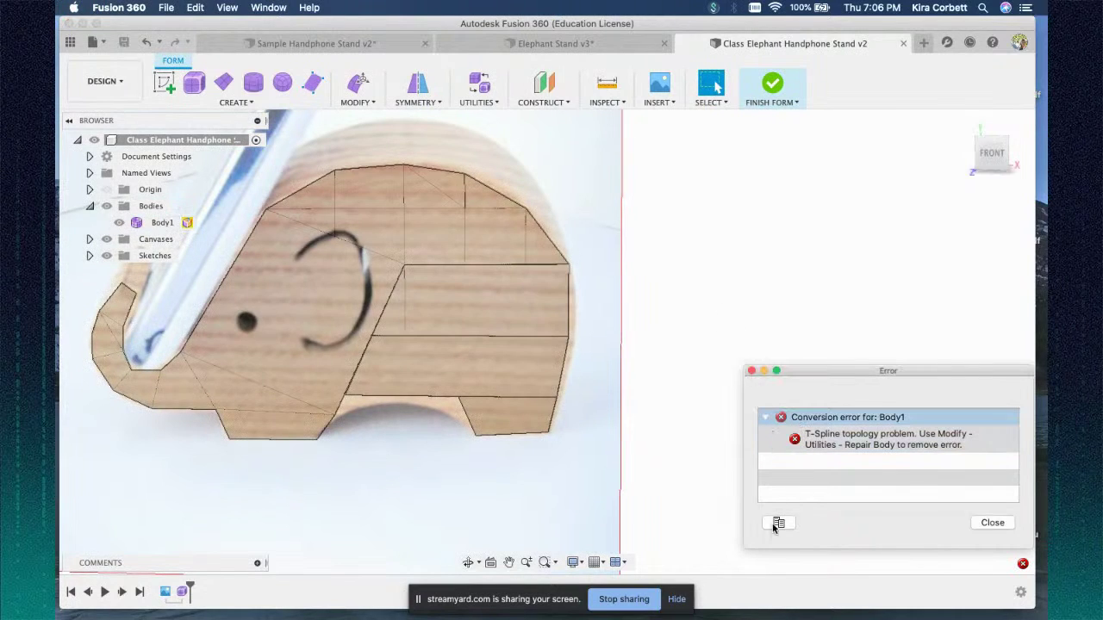
{"action": "left_click", "coordinate": [987, 523]}
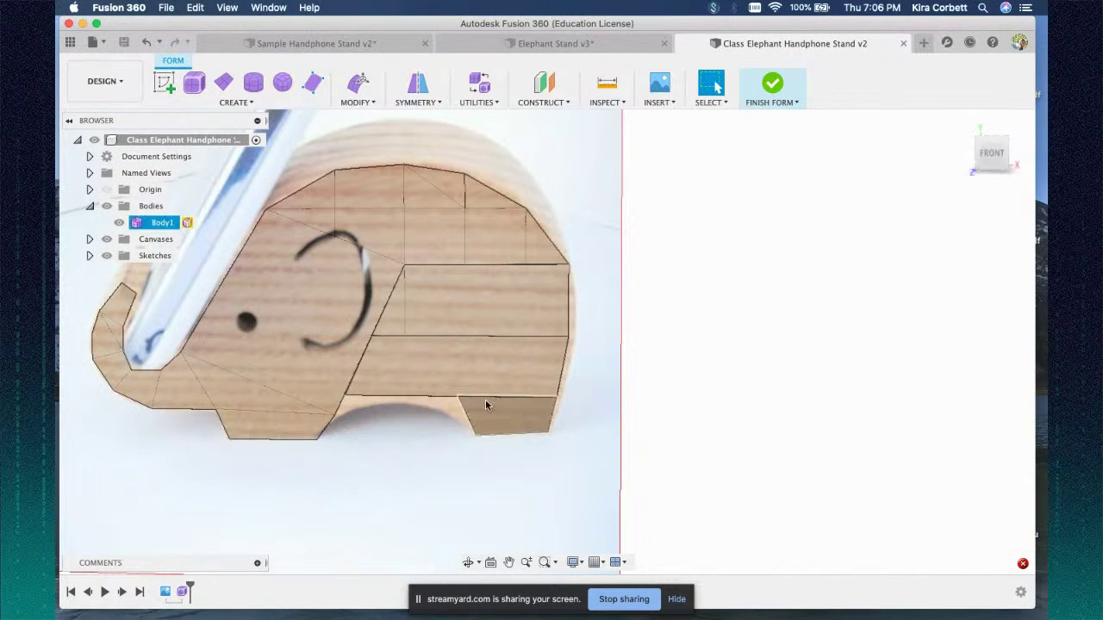
- Run Repair Body with AutoRepair on the elephant's T-Spline body, try to finish the form, and return to form editing
{"action": "left_click", "coordinate": [487, 104]}
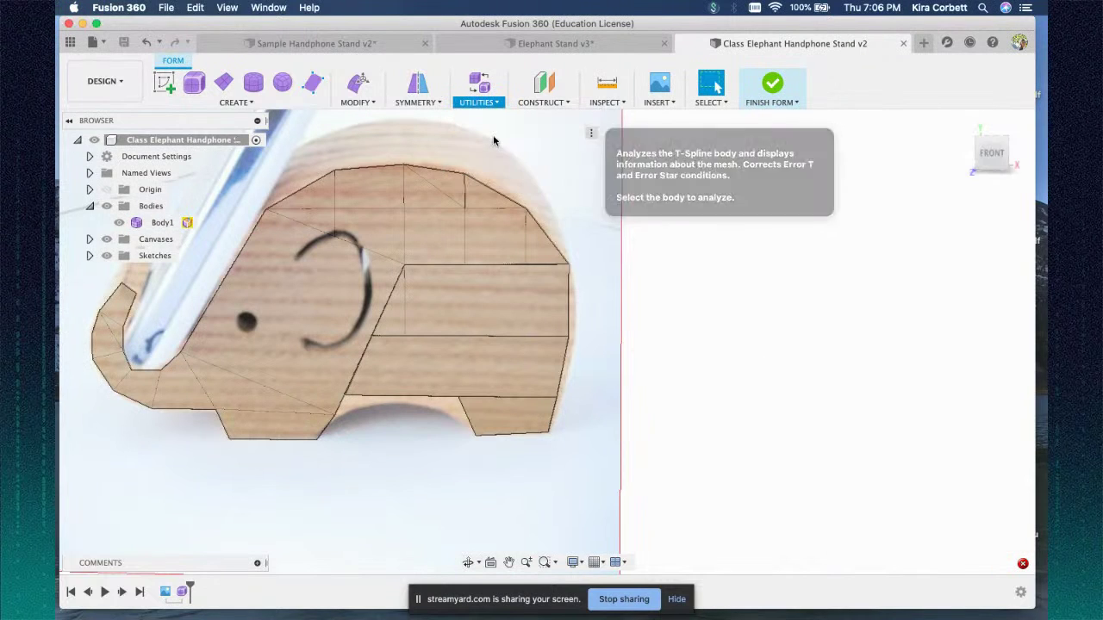
{"action": "left_click", "coordinate": [491, 133]}
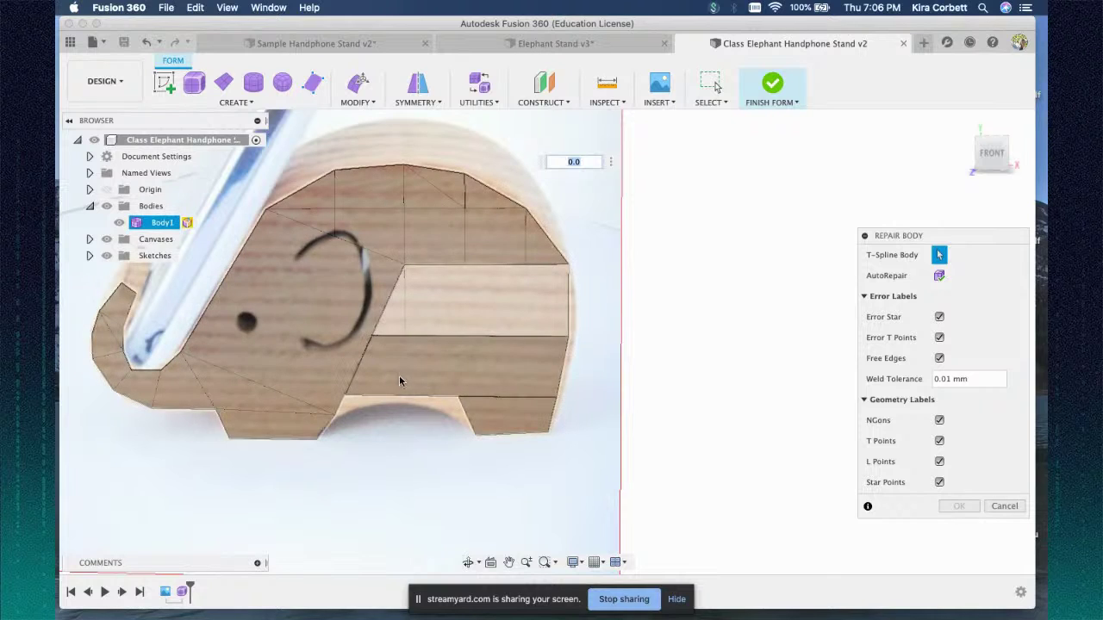
{"action": "left_click", "coordinate": [429, 313]}
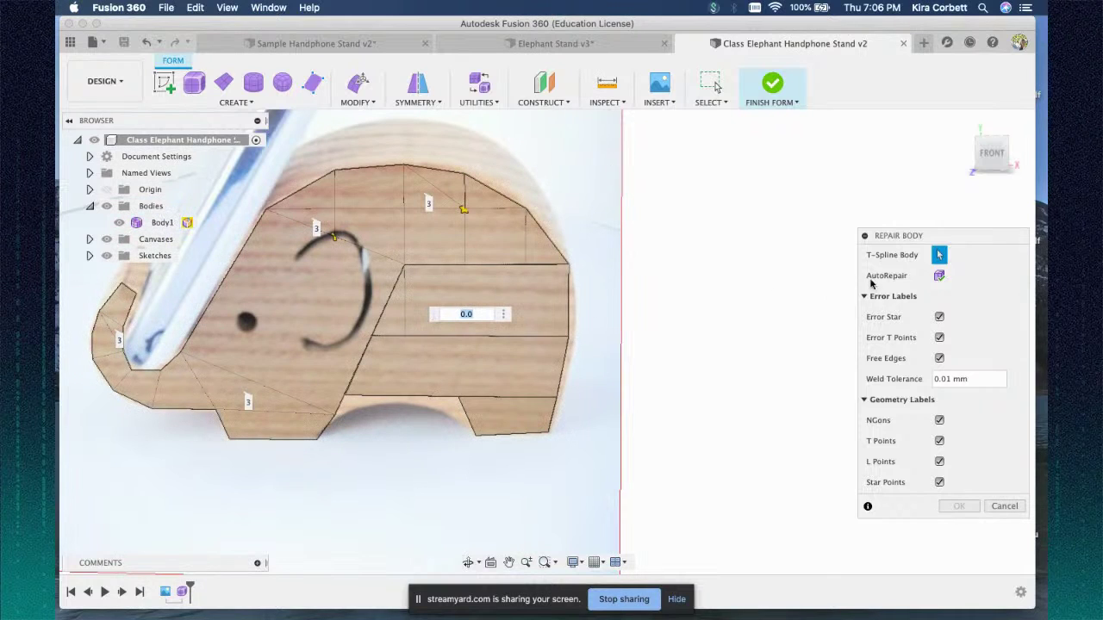
{"action": "left_click", "coordinate": [938, 276]}
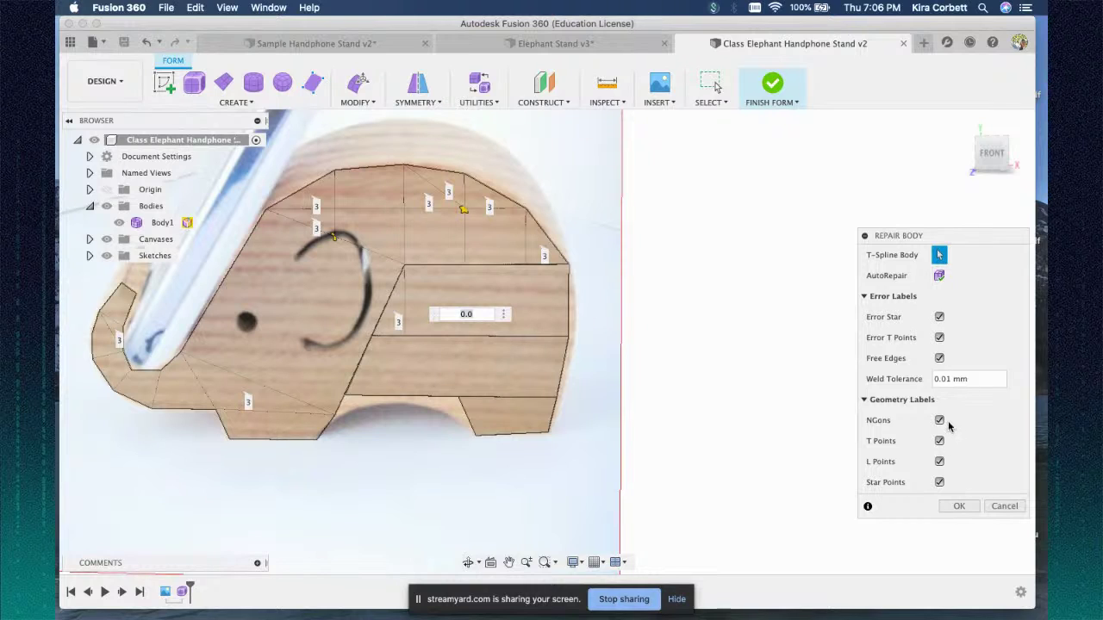
{"action": "left_click", "coordinate": [959, 506]}
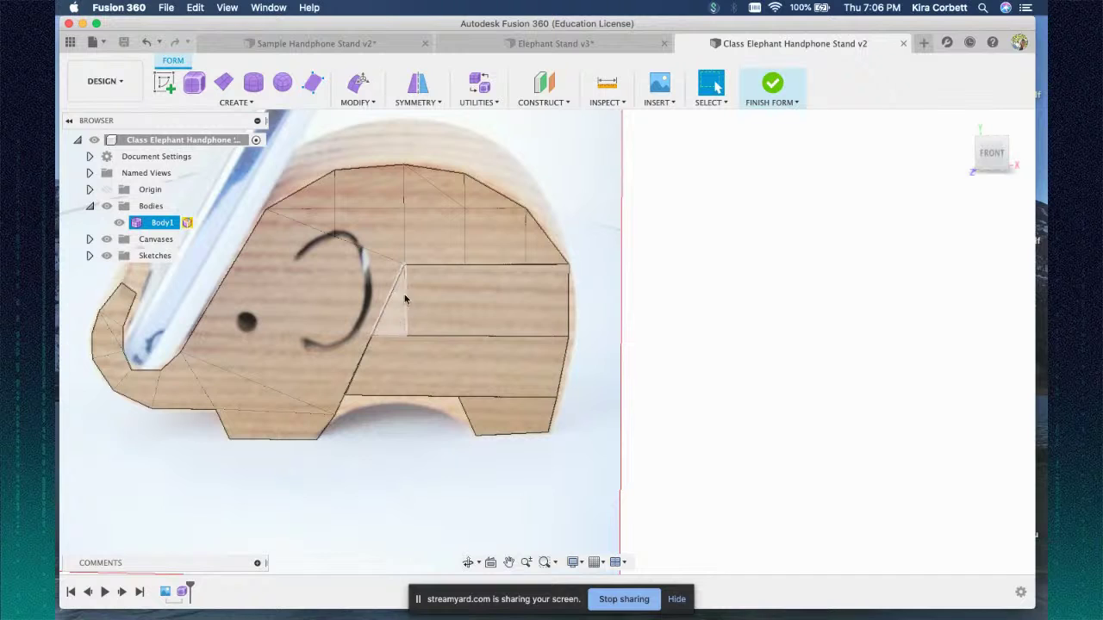
{"action": "left_click", "coordinate": [772, 87]}
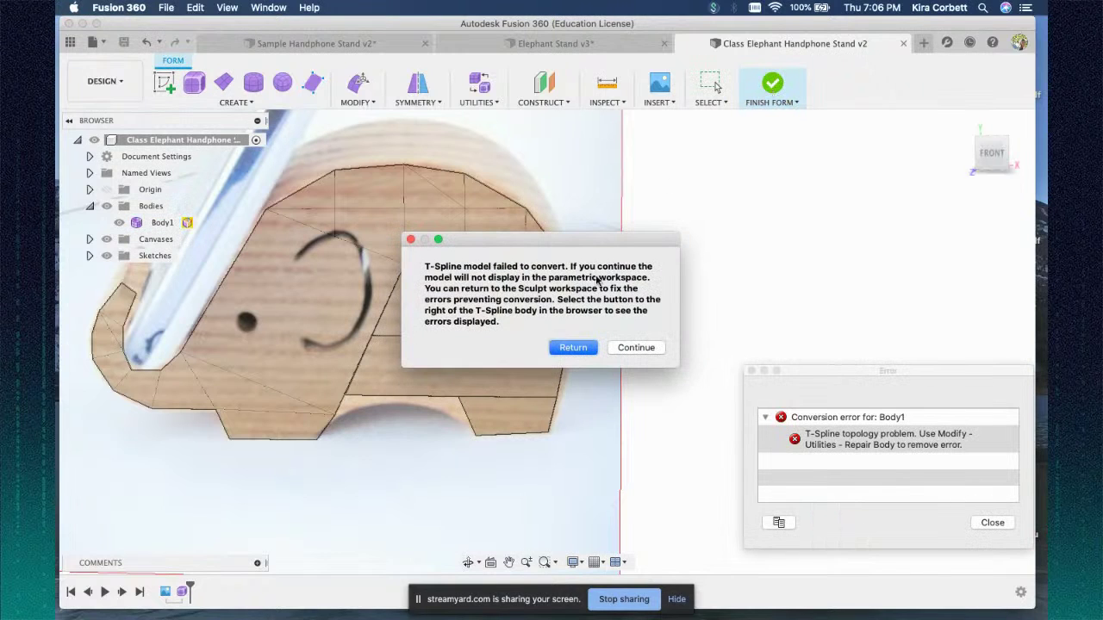
{"action": "left_click", "coordinate": [572, 347]}
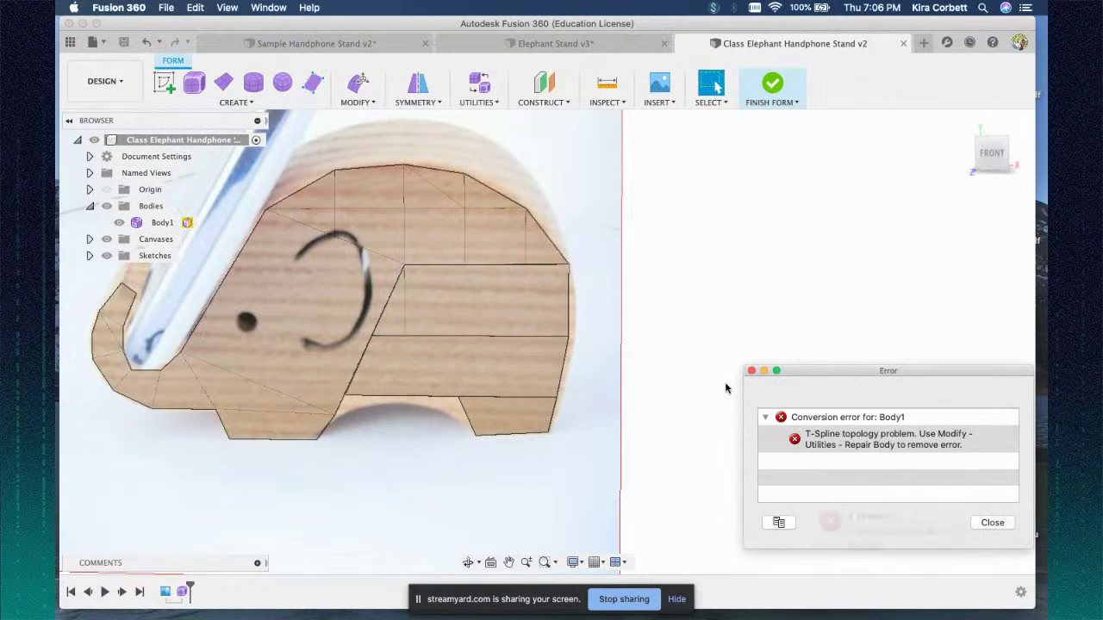
- Examine Body1's topology error against the small triangular face beside the elephant's rectangular middle face
{"action": "left_click", "coordinate": [851, 445]}
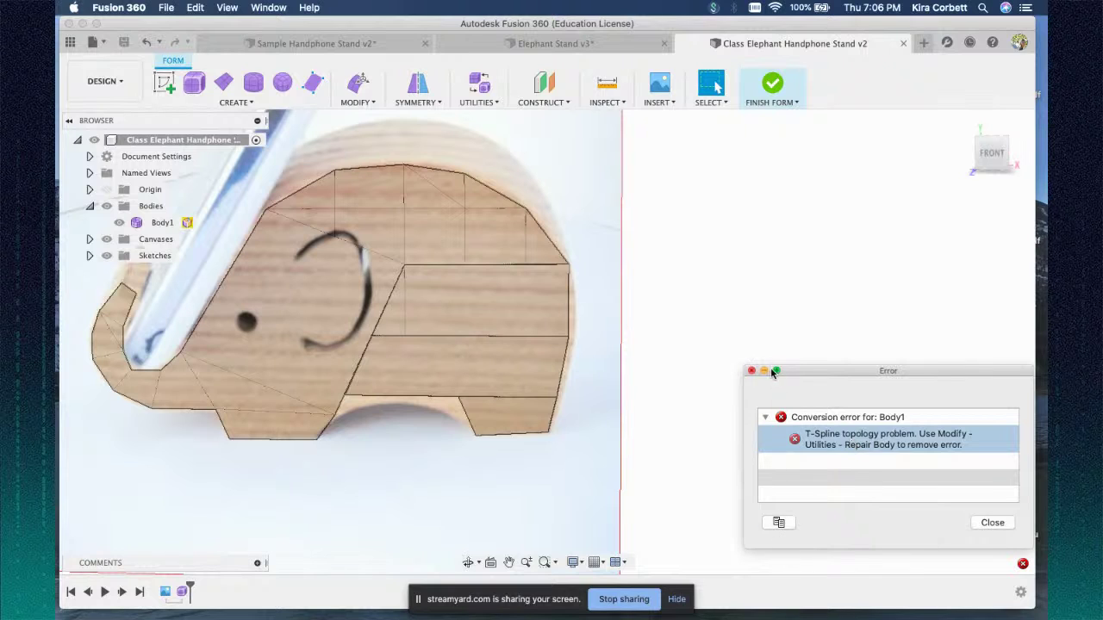
{"action": "left_click", "coordinate": [394, 336]}
{"action": "left_click", "coordinate": [390, 321]}
{"action": "left_click", "coordinate": [1023, 565]}
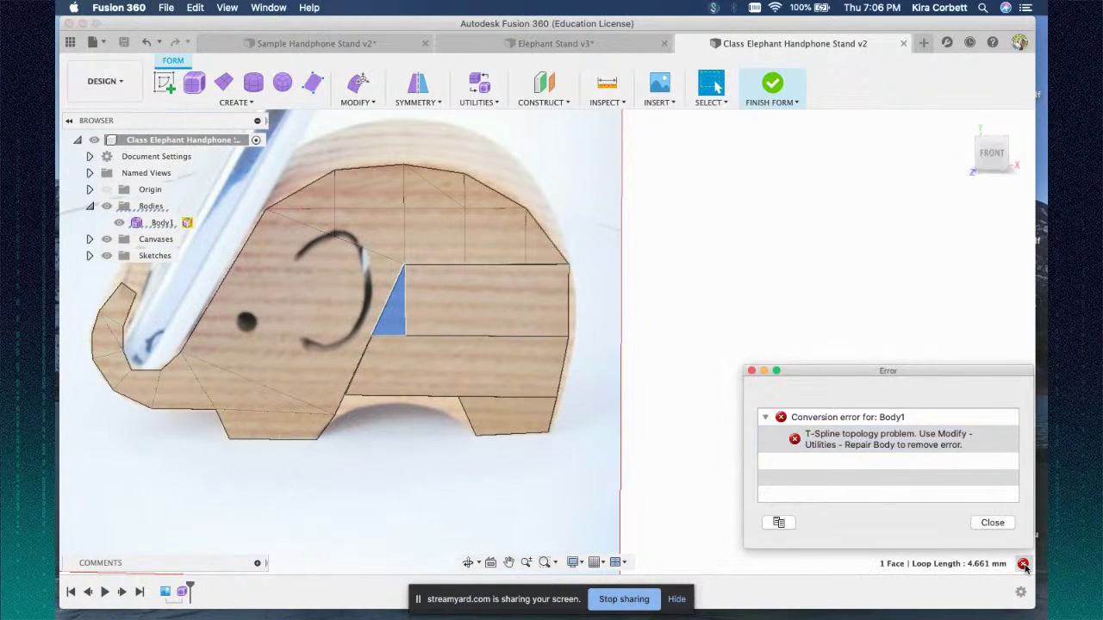
{"action": "left_click", "coordinate": [860, 446]}
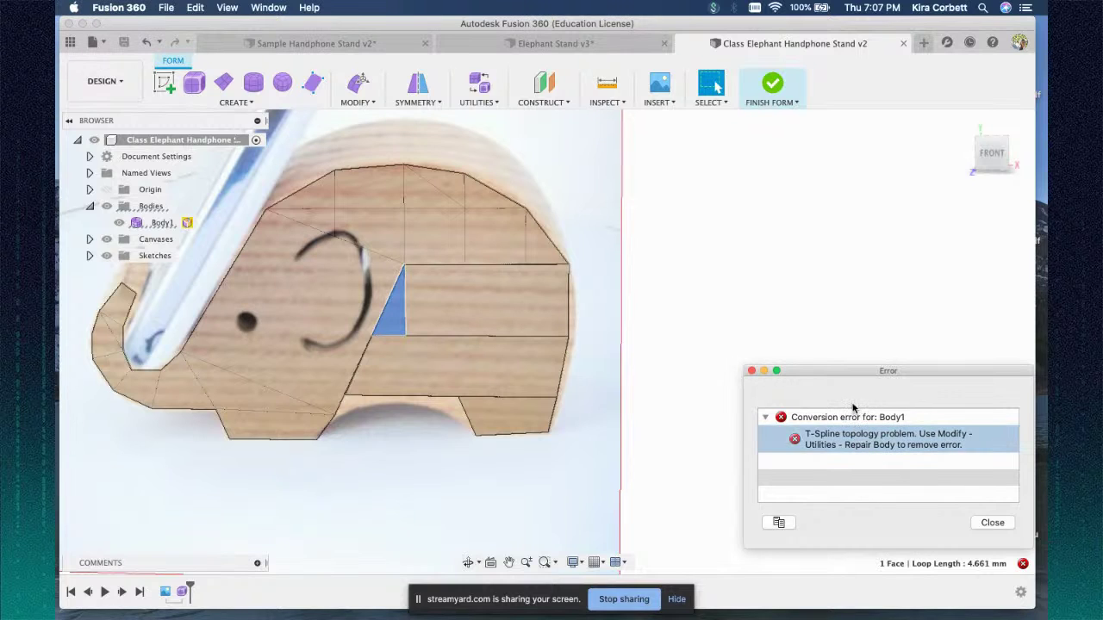
{"action": "left_click", "coordinate": [853, 416]}
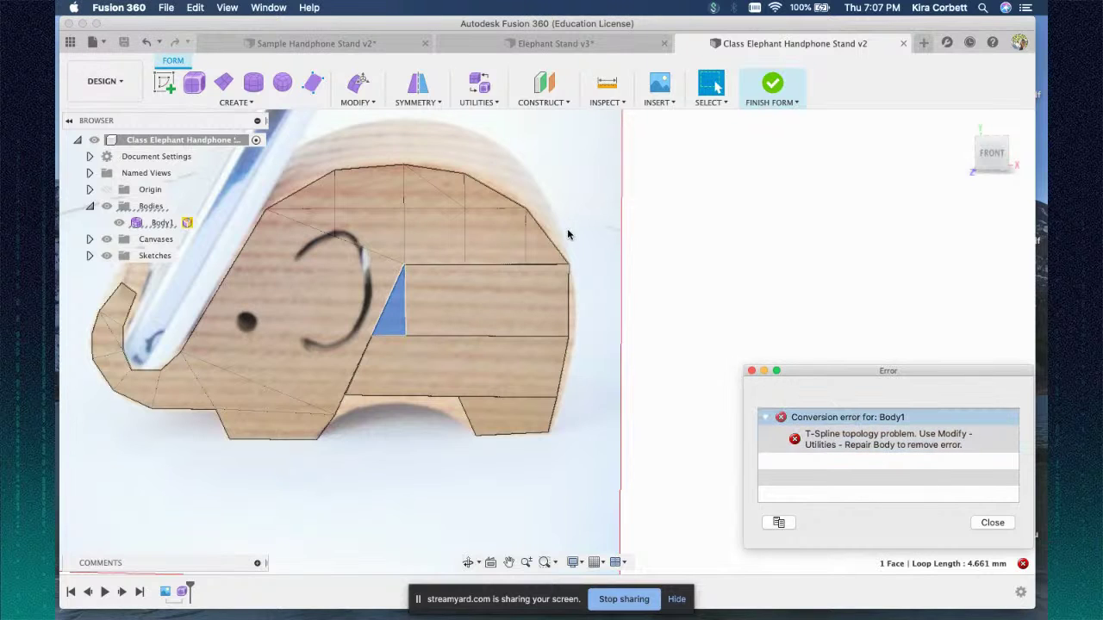
- Repeat AutoRepair on Body1, retry finishing the form, and return to form editing
{"action": "left_click", "coordinate": [162, 222]}
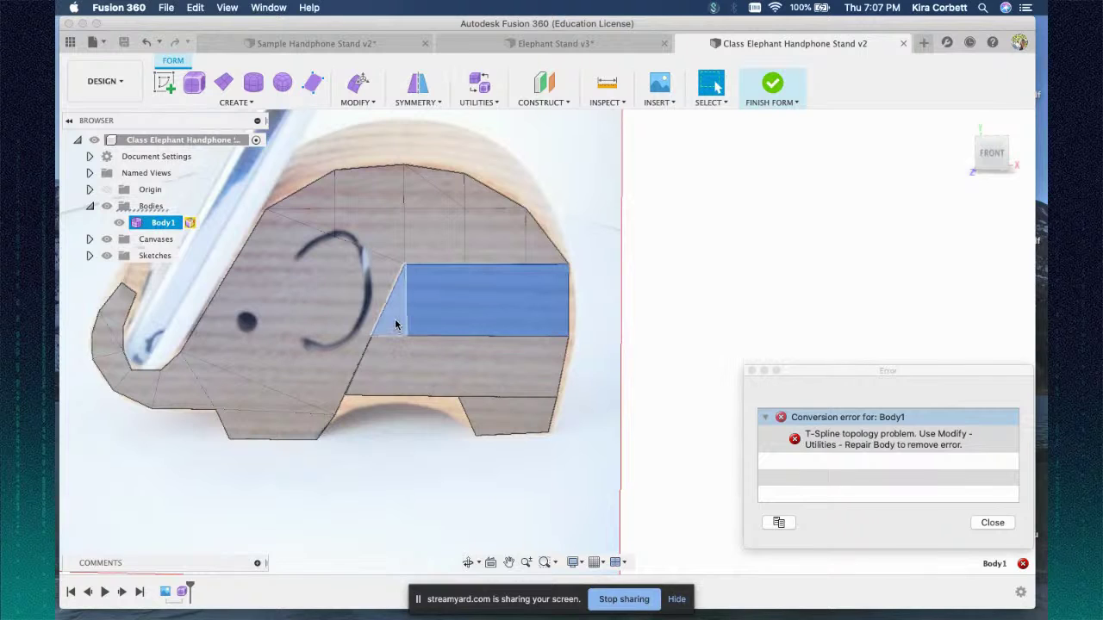
{"action": "left_click", "coordinate": [472, 116]}
{"action": "left_click", "coordinate": [476, 101]}
{"action": "left_click", "coordinate": [480, 132]}
{"action": "left_click", "coordinate": [371, 346]}
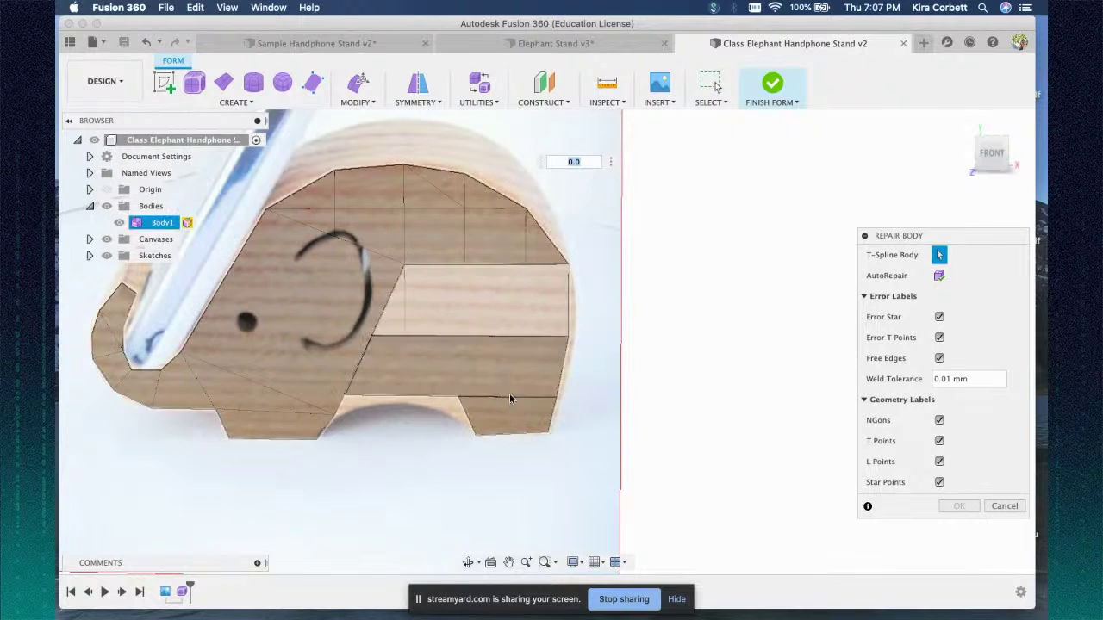
{"action": "left_click", "coordinate": [466, 357]}
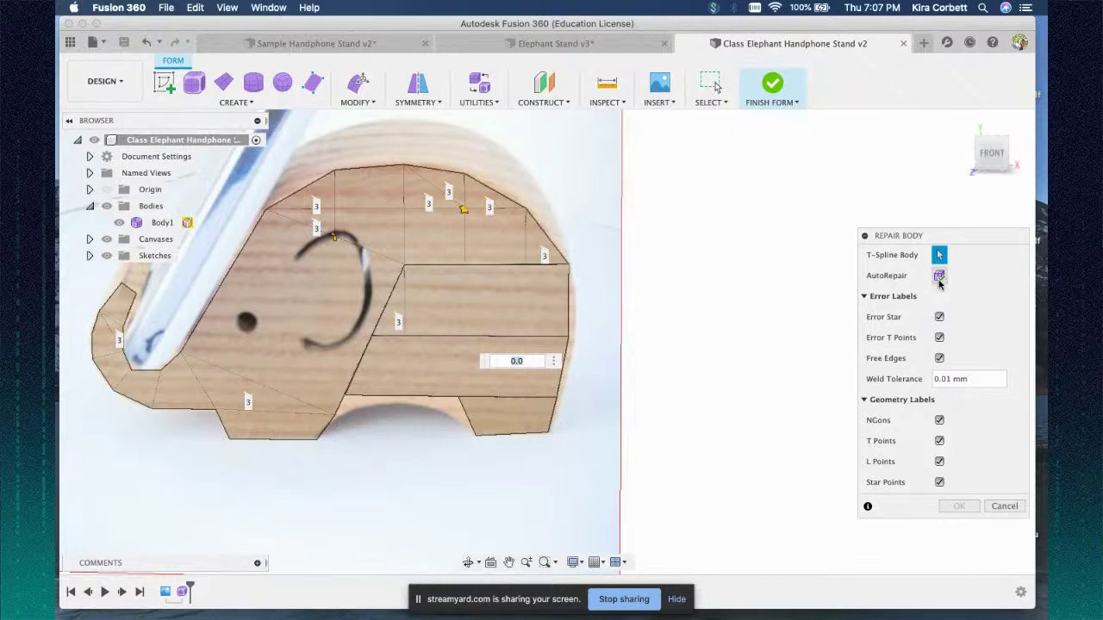
{"action": "left_click", "coordinate": [939, 277]}
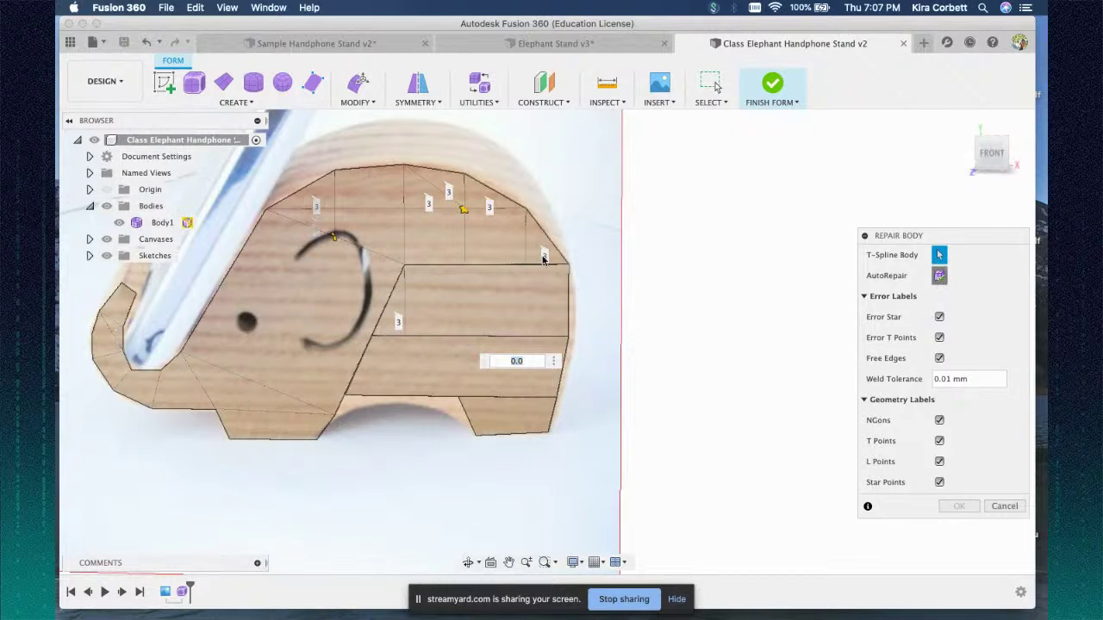
{"action": "left_click", "coordinate": [464, 211]}
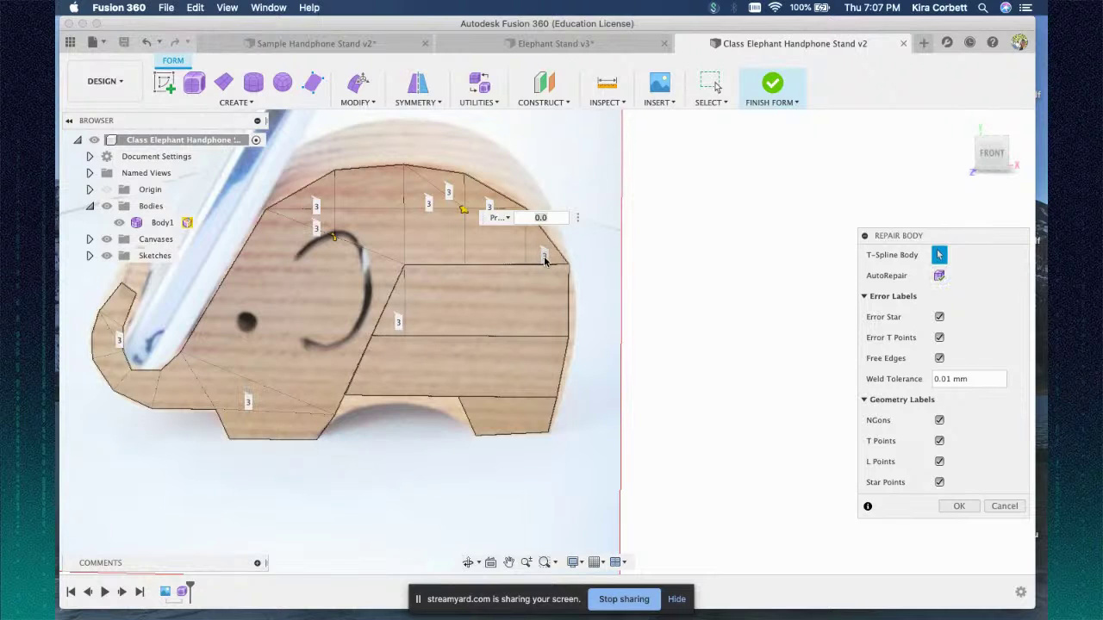
{"action": "left_click", "coordinate": [960, 506]}
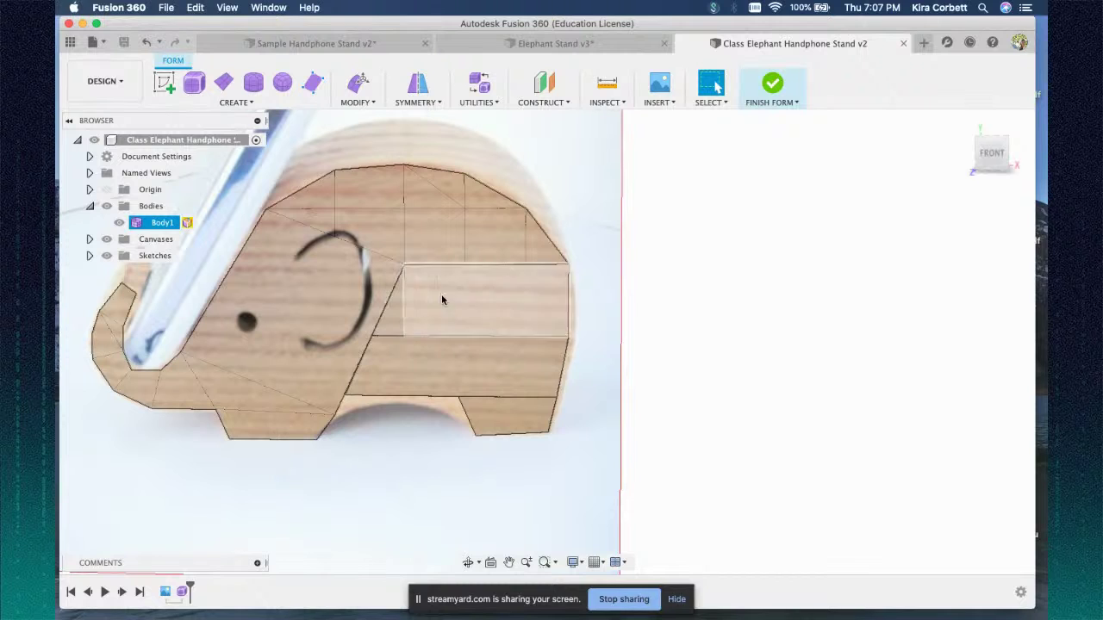
{"action": "left_click", "coordinate": [762, 93]}
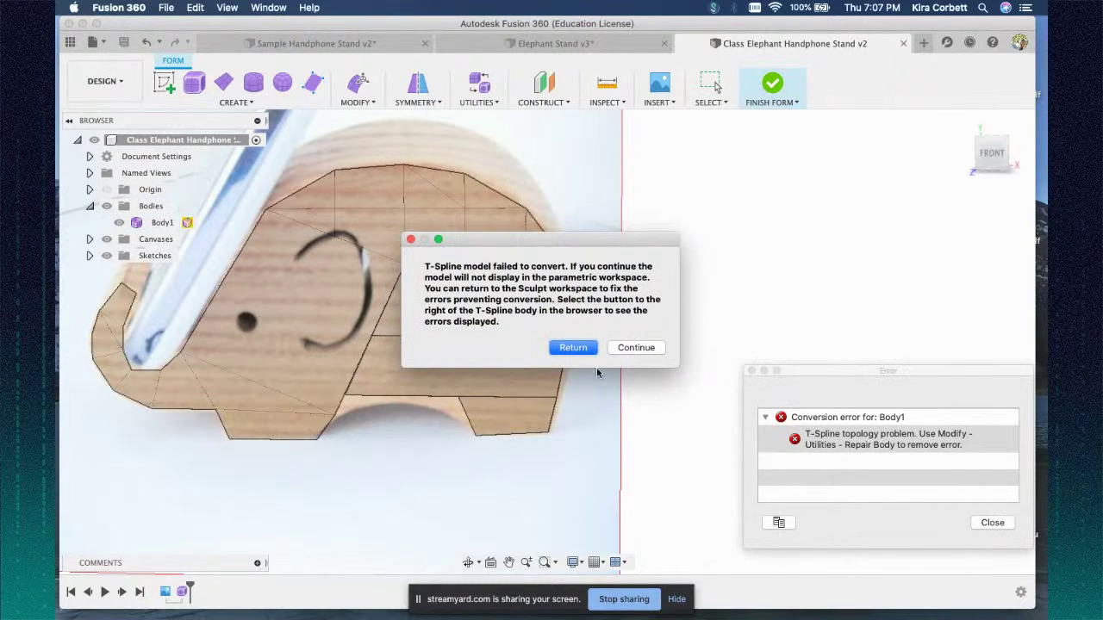
{"action": "left_click", "coordinate": [573, 348]}
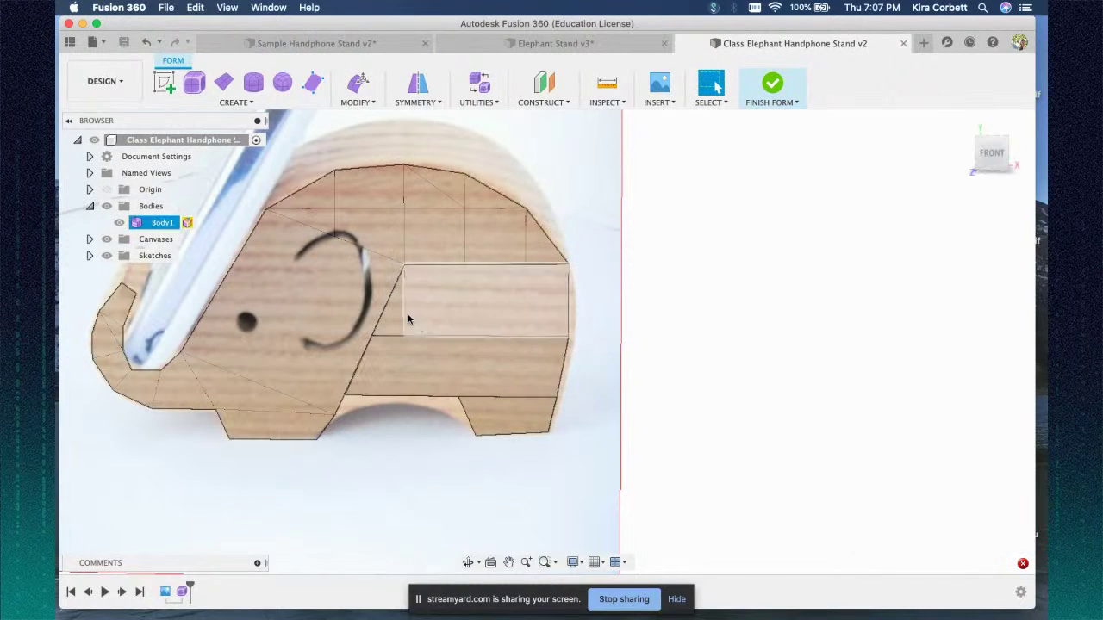
- Remove the elephant's rectangular and triangular middle faces, lower body and hind leg, leave the sketch, and try to finish the form
{"action": "left_click", "coordinate": [437, 321]}
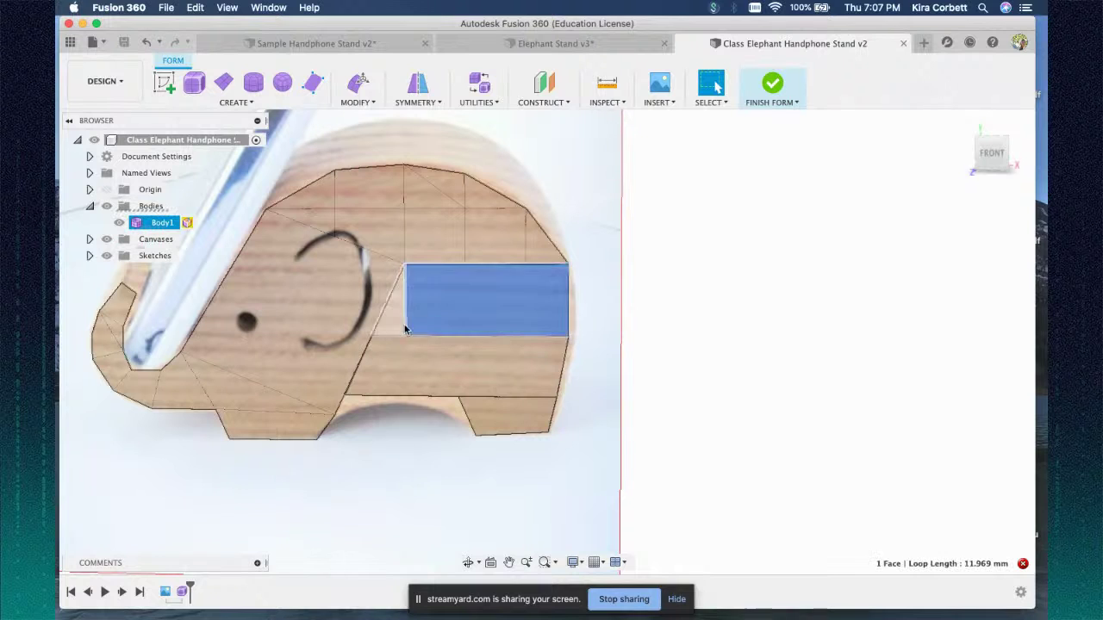
{"action": "middle_click_drag", "start_coordinate": [672, 308], "coordinate": [893, 308]}
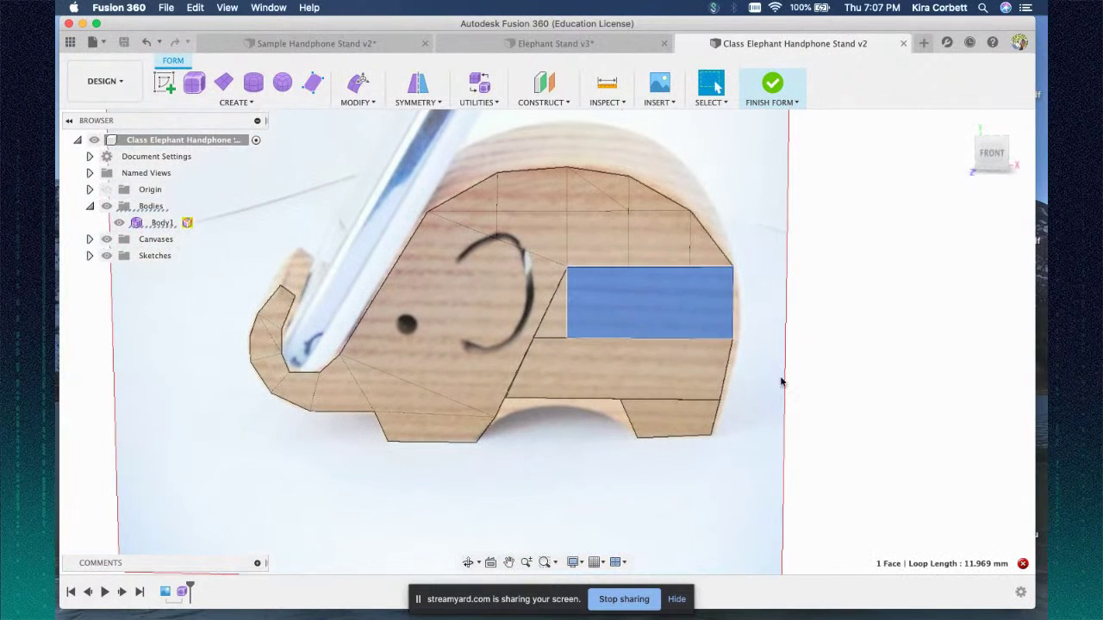
{"action": "left_click", "coordinate": [811, 380]}
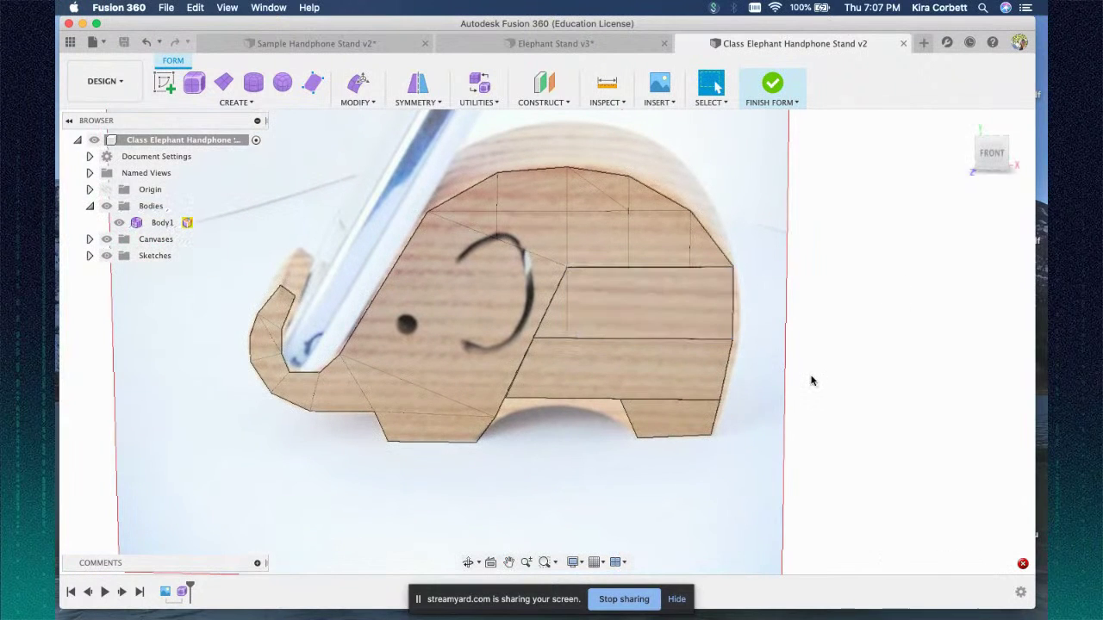
{"action": "left_click", "coordinate": [700, 369]}
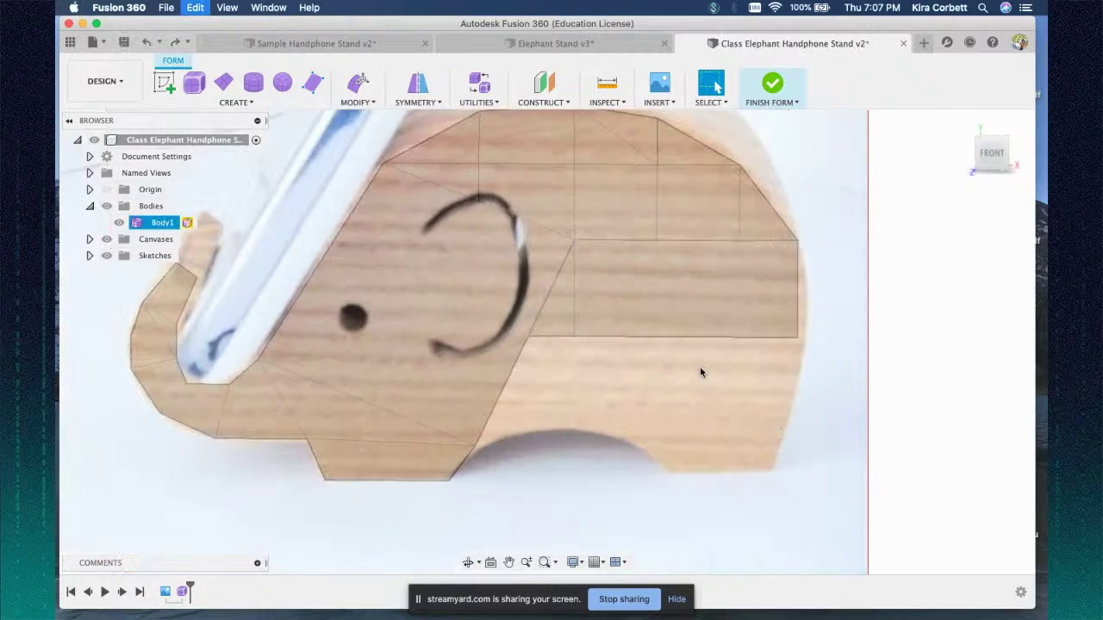
{"action": "middle_click_drag", "start_coordinate": [481, 262], "coordinate": [763, 204]}
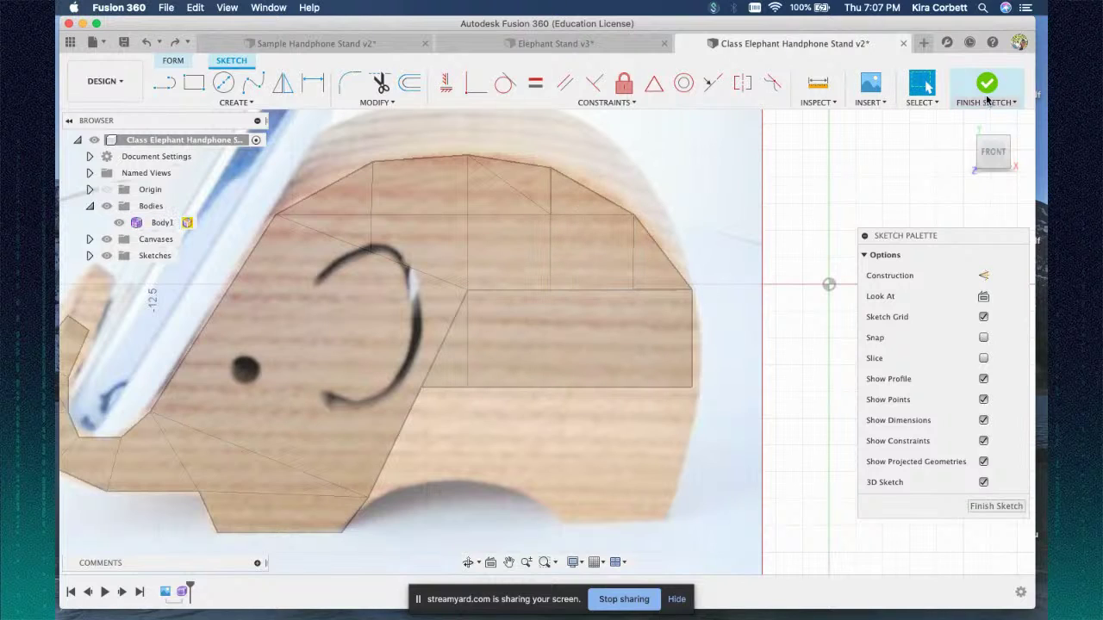
{"action": "scroll", "coordinate": [560, 420], "scroll_direction": "up", "scroll_amount": 1}
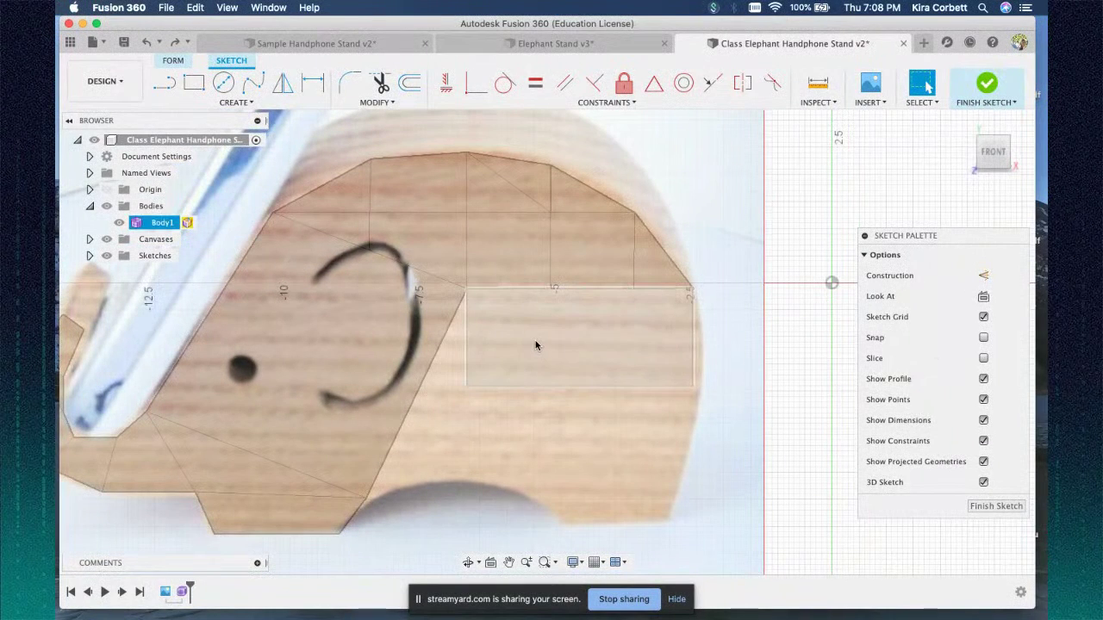
{"action": "left_click", "coordinate": [995, 506]}
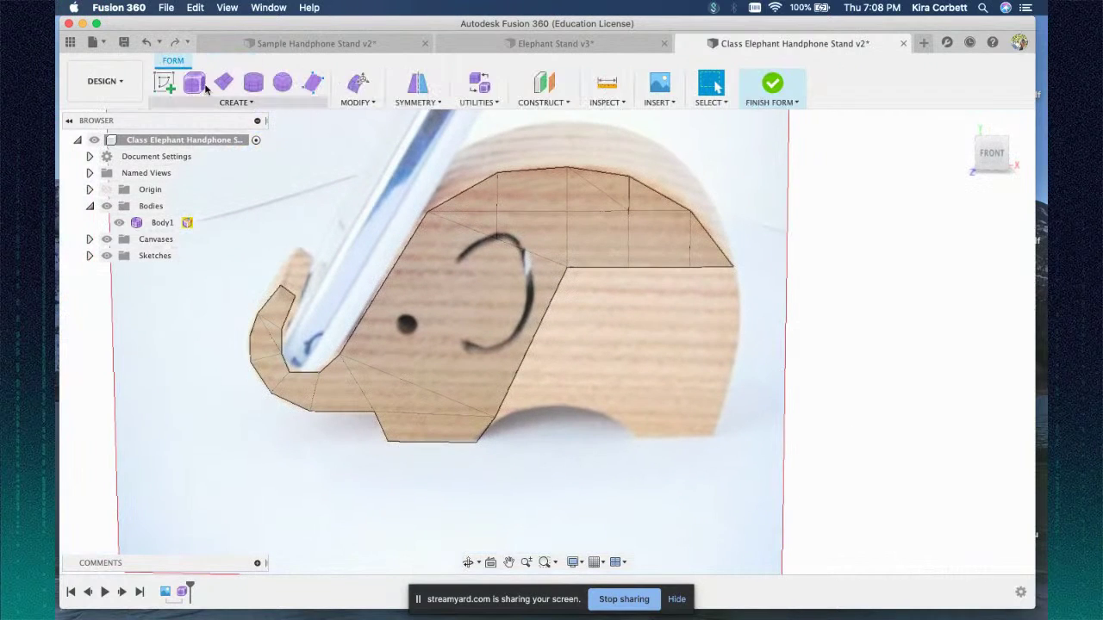
{"action": "left_click", "coordinate": [773, 83]}
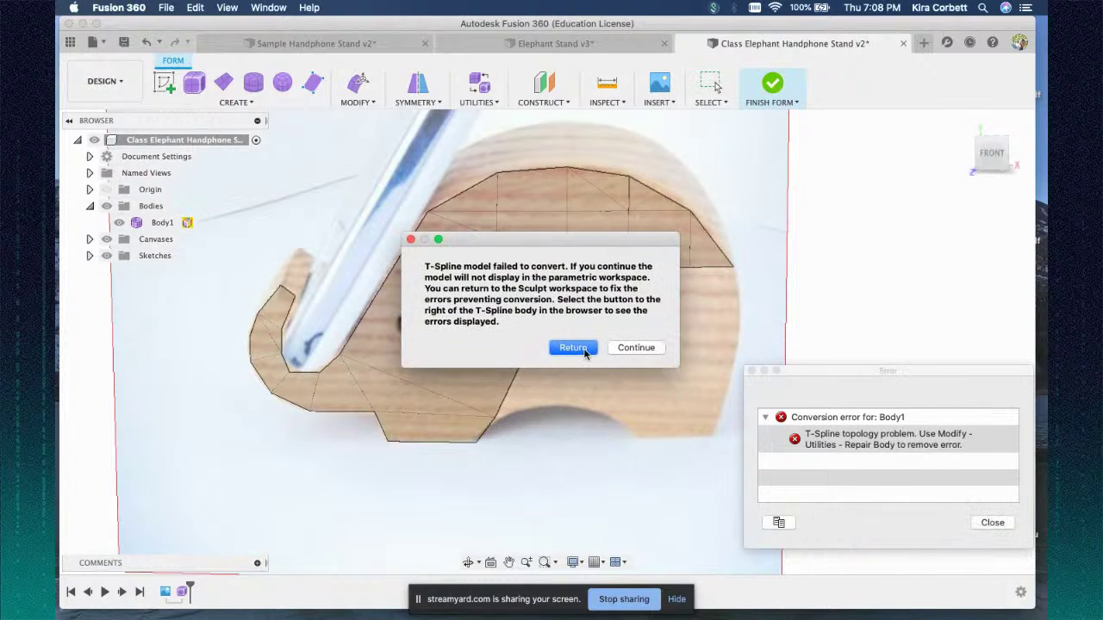
{"action": "left_click", "coordinate": [584, 349]}
- Apply Repair Body with AutoRepair to the remaining head, trunk and back faces of the elephant
{"action": "left_click", "coordinate": [484, 104]}
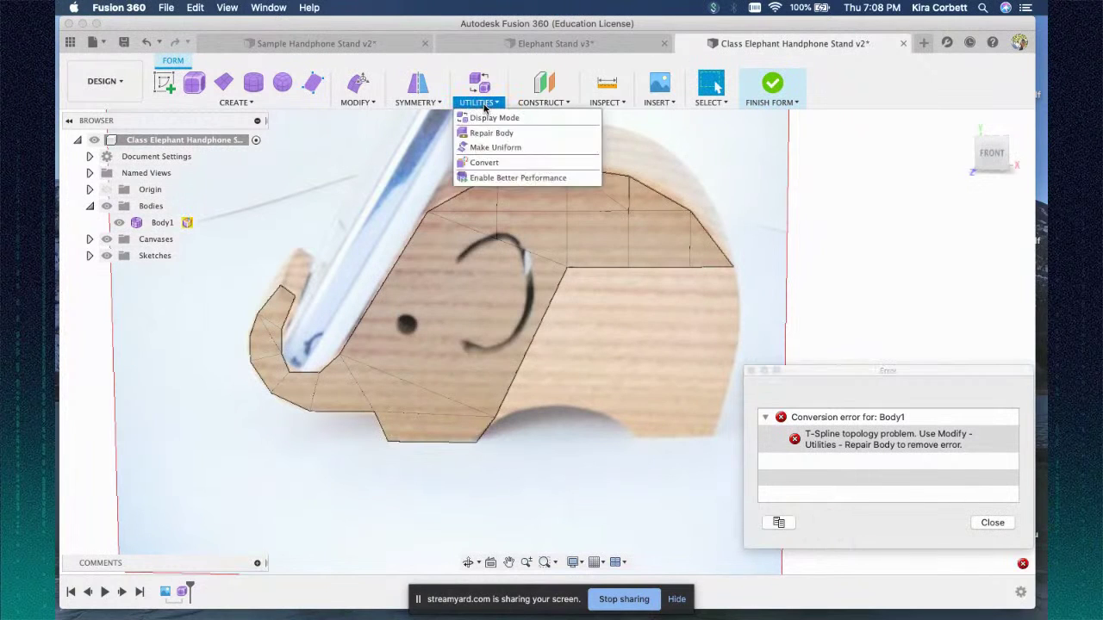
{"action": "left_click", "coordinate": [492, 132]}
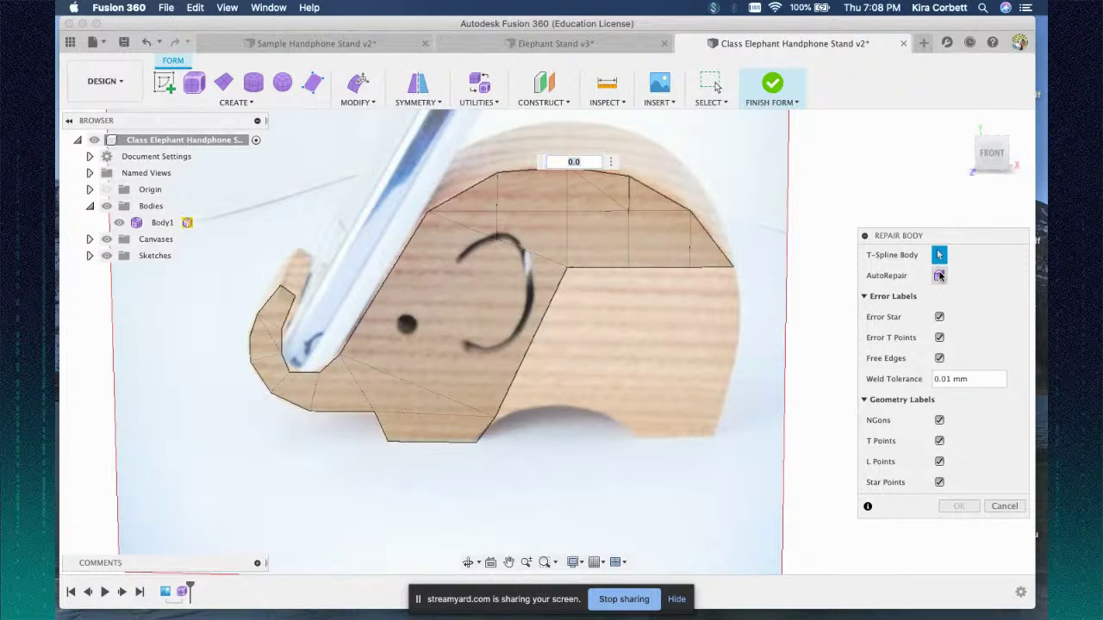
{"action": "left_click", "coordinate": [648, 255]}
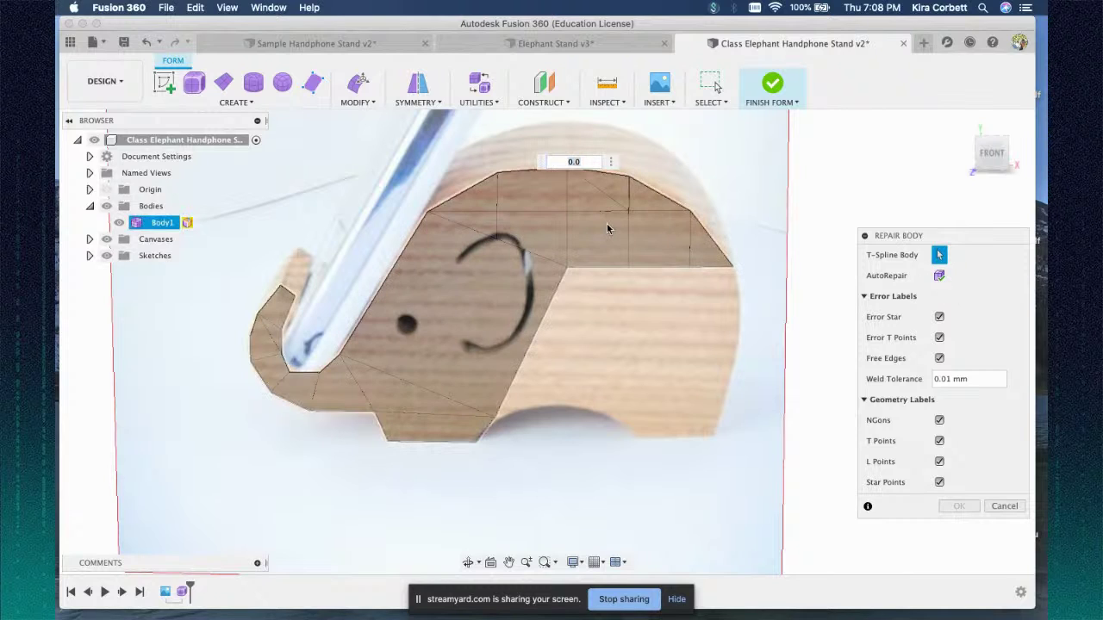
{"action": "left_click", "coordinate": [939, 277]}
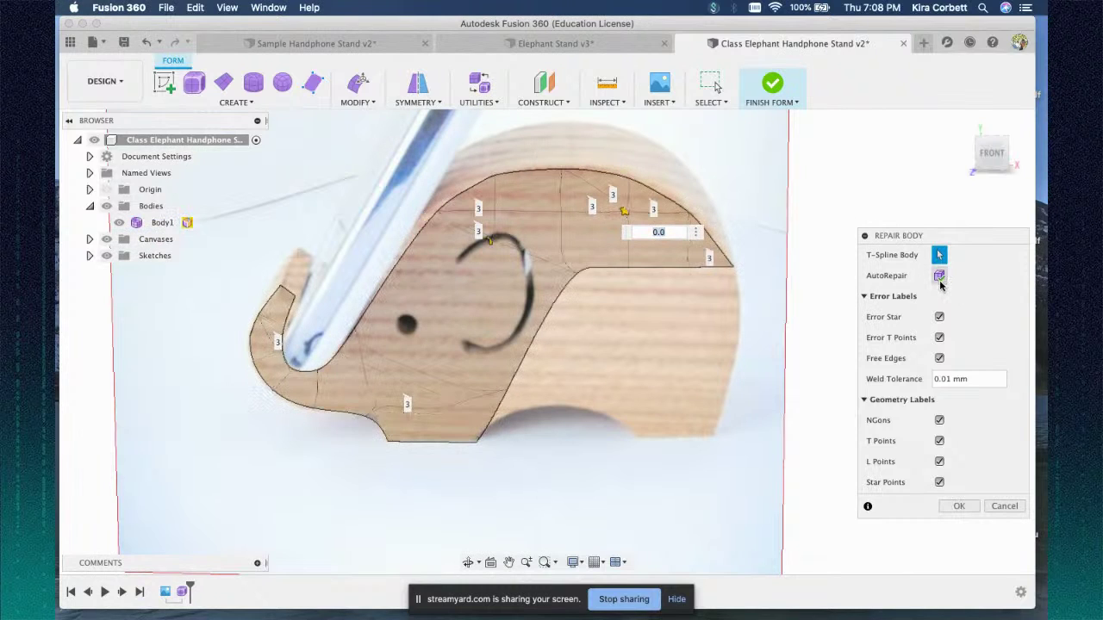
{"action": "left_click", "coordinate": [954, 506]}
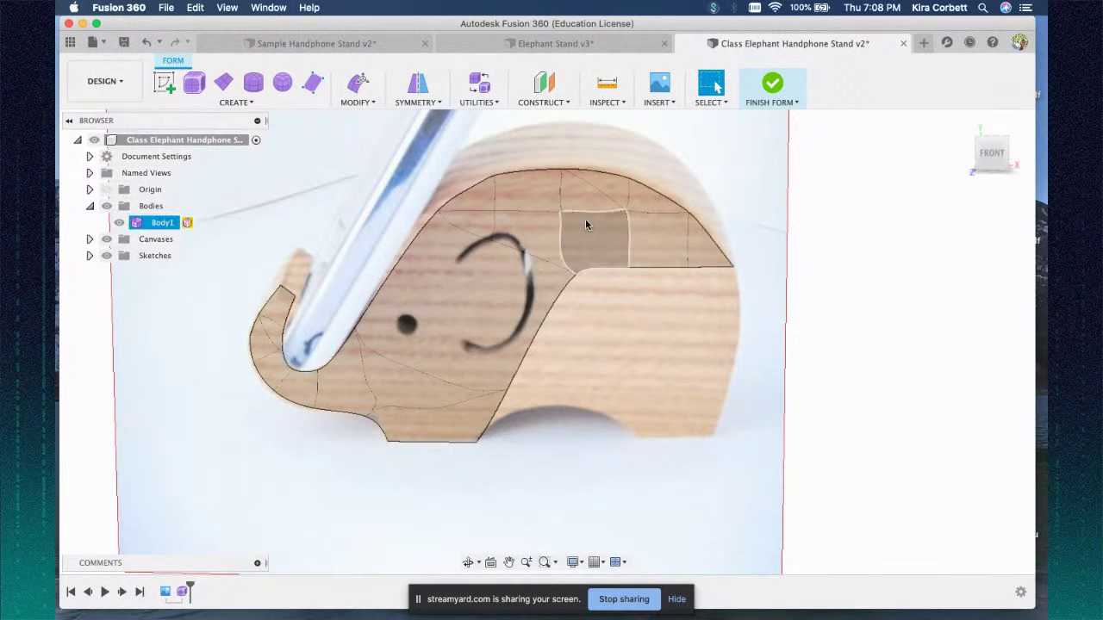
- Finish the elephant form and reopen Form1 for editing
{"action": "left_click", "coordinate": [772, 86]}
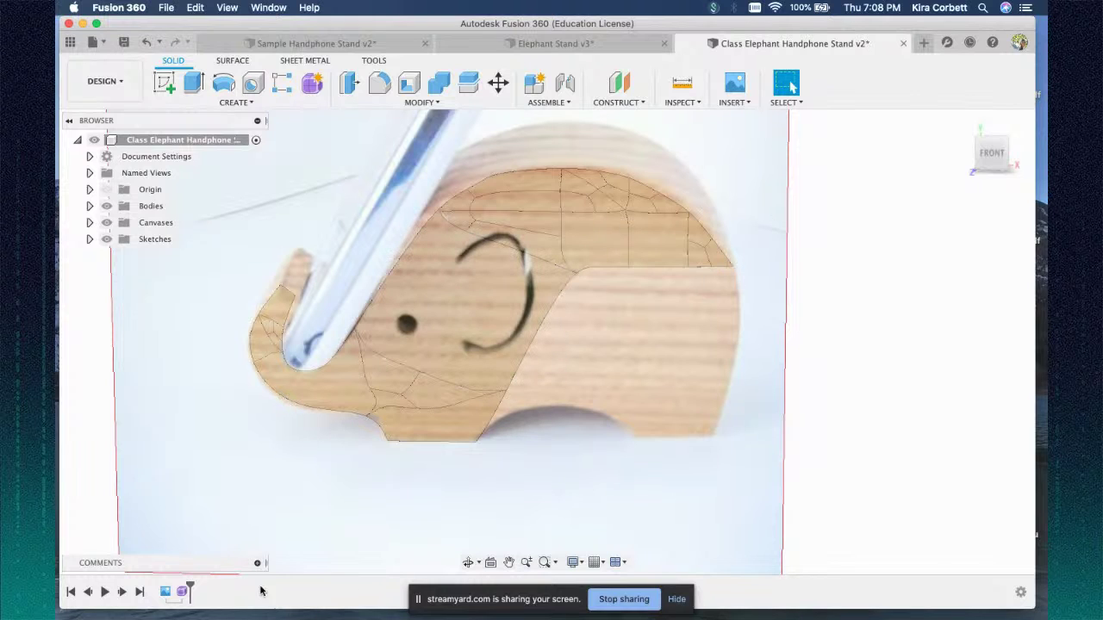
{"action": "right_click", "coordinate": [181, 593]}
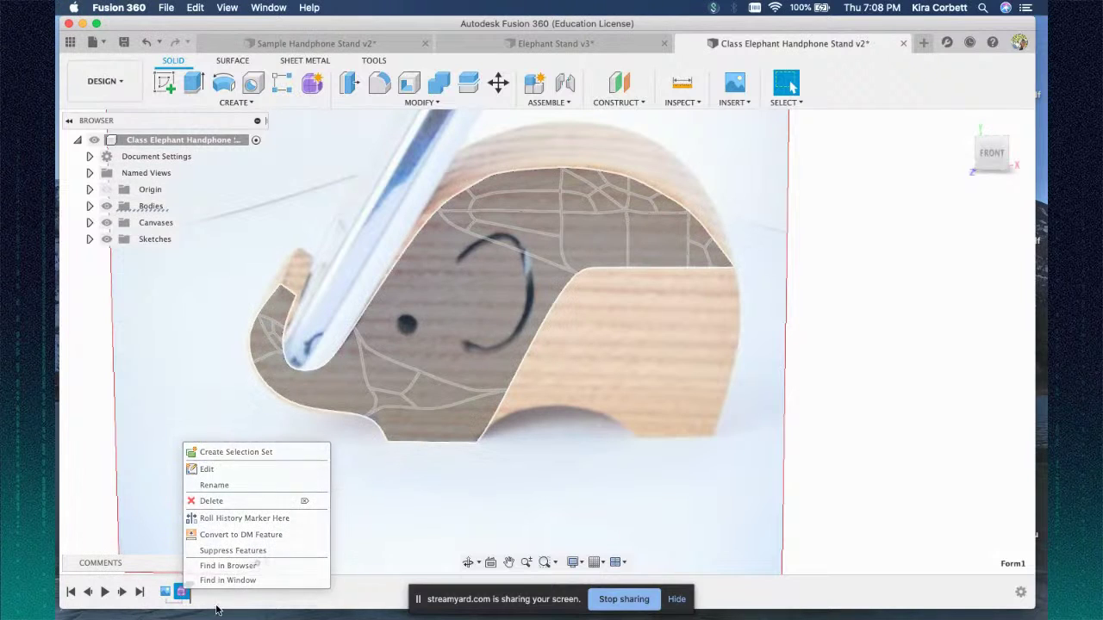
{"action": "left_click", "coordinate": [215, 606]}
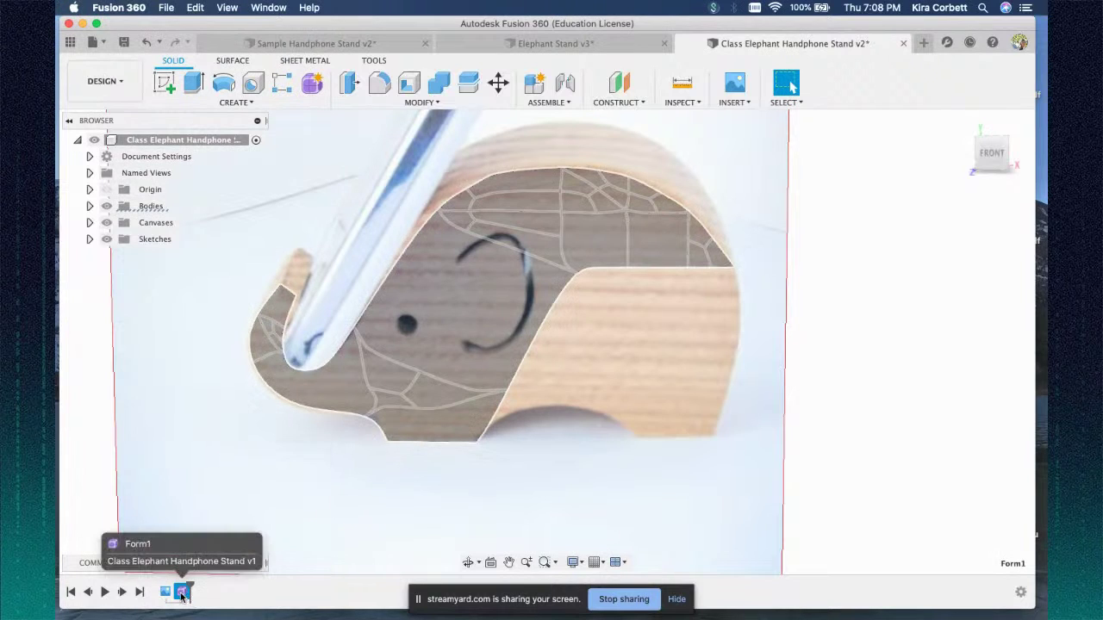
{"action": "right_click", "coordinate": [181, 594]}
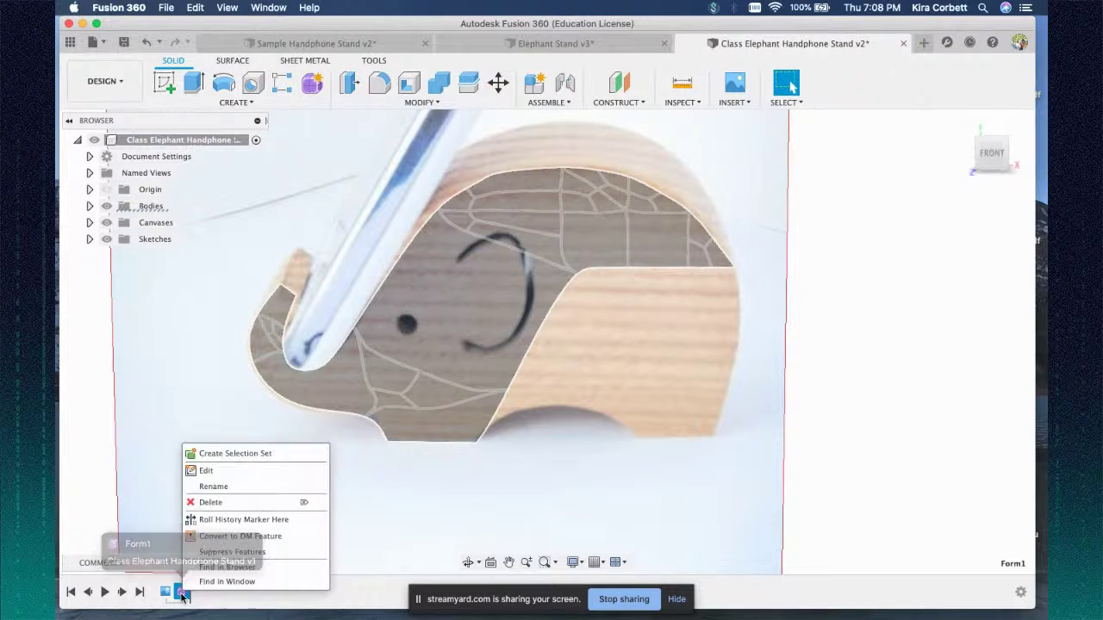
{"action": "left_click", "coordinate": [241, 471]}
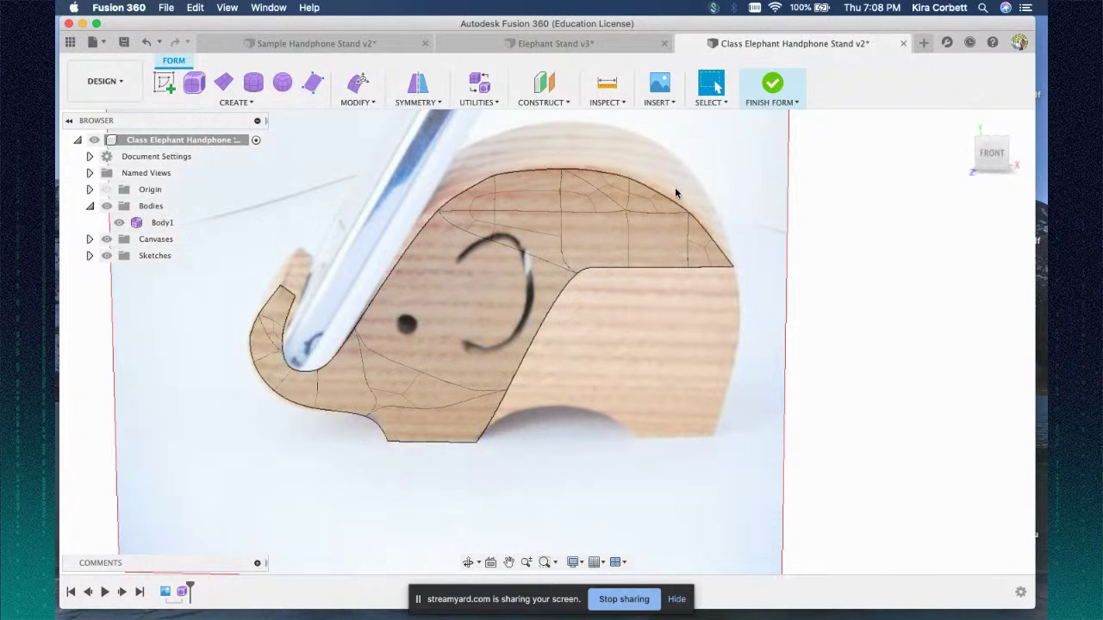
- Finish the form and save the design with the version description "Partial Form"
{"action": "left_click", "coordinate": [771, 86]}
{"action": "left_click", "coordinate": [101, 47]}
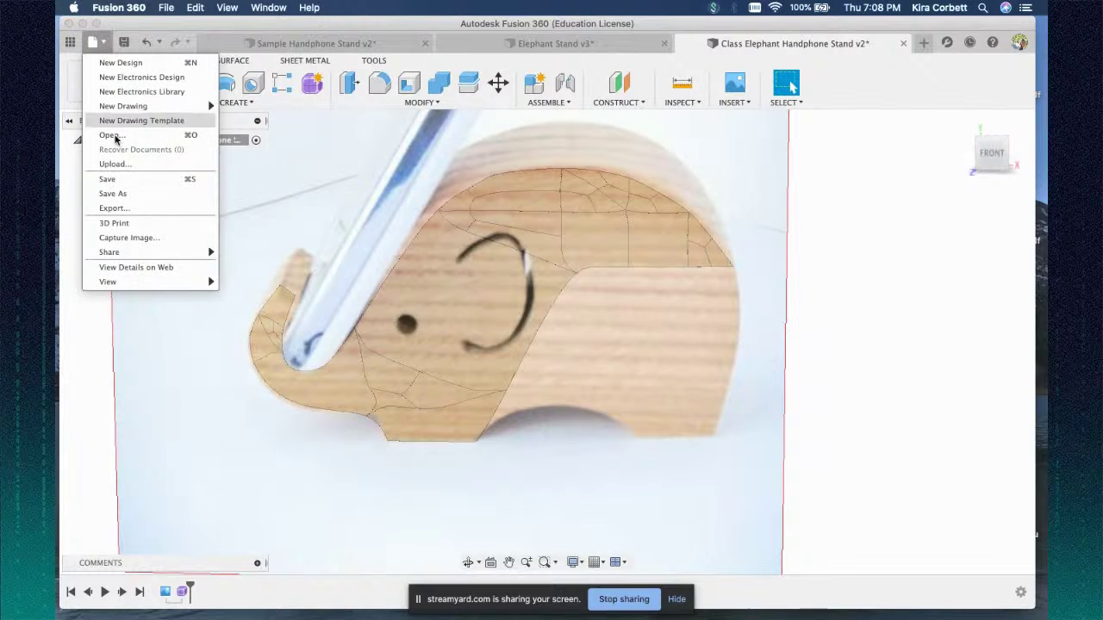
{"action": "left_click", "coordinate": [119, 179]}
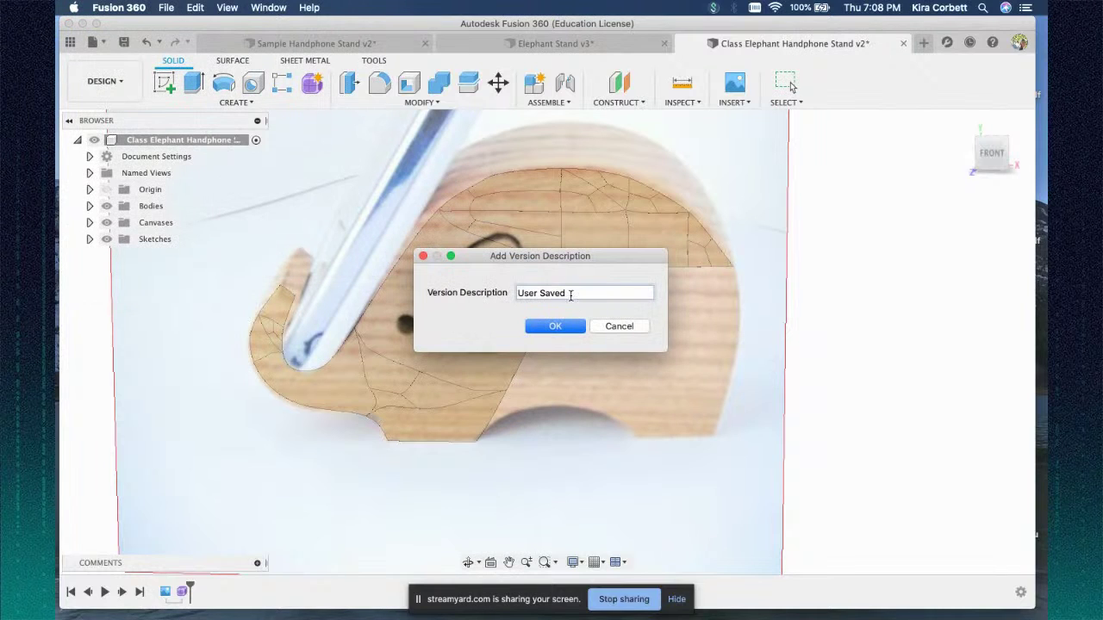
{"action": "left_click_drag", "start_coordinate": [570, 295], "coordinate": [473, 289]}
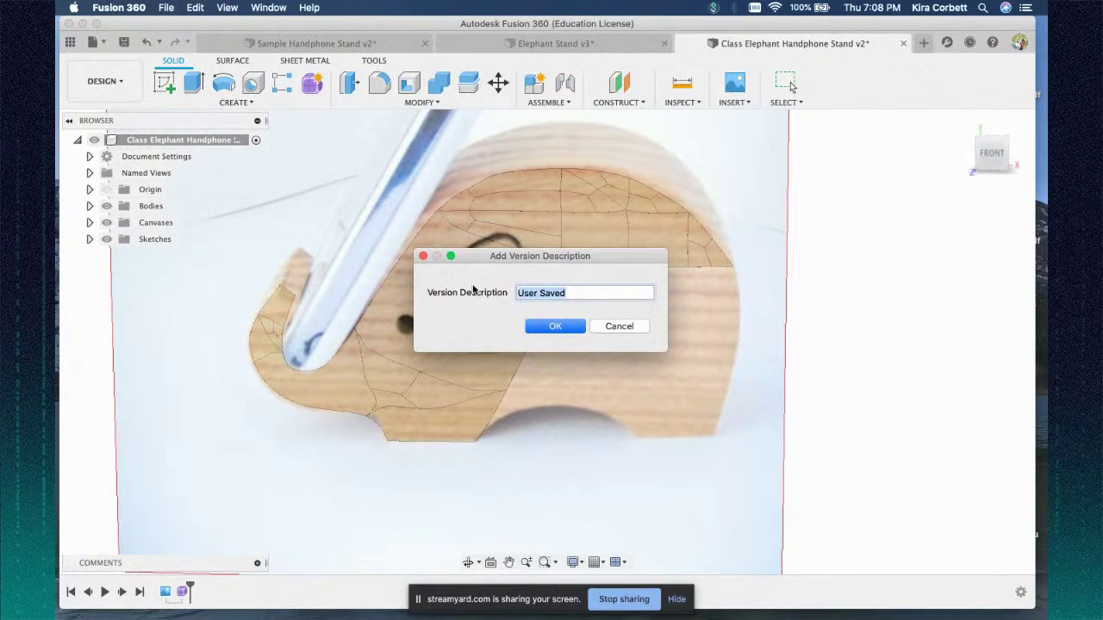
{"action": "type", "text": "C"}
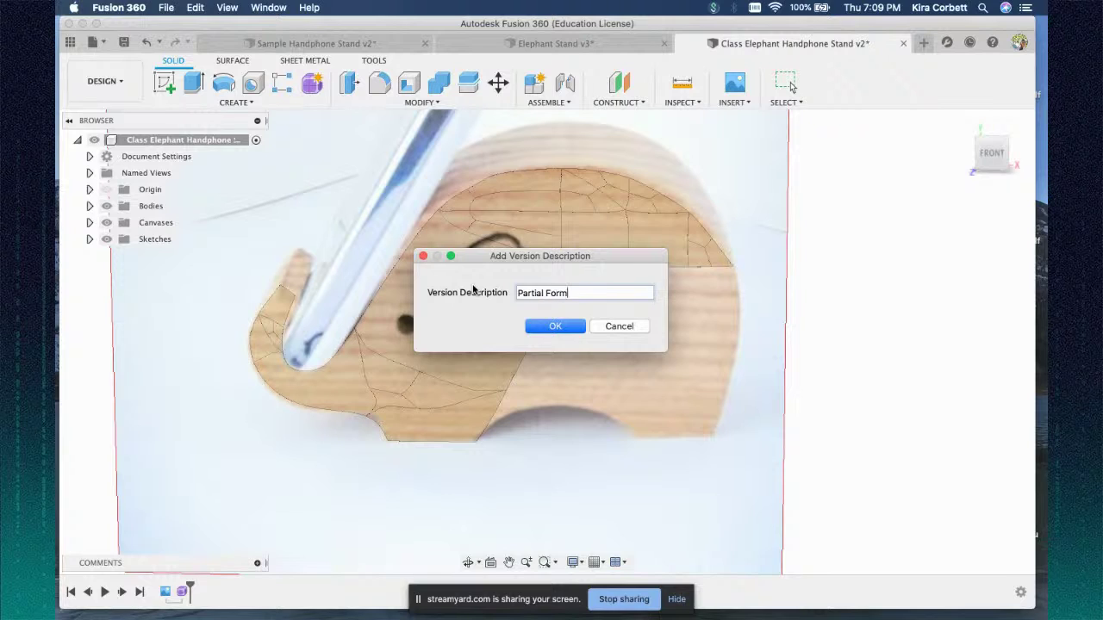
{"action": "left_click", "coordinate": [555, 327]}
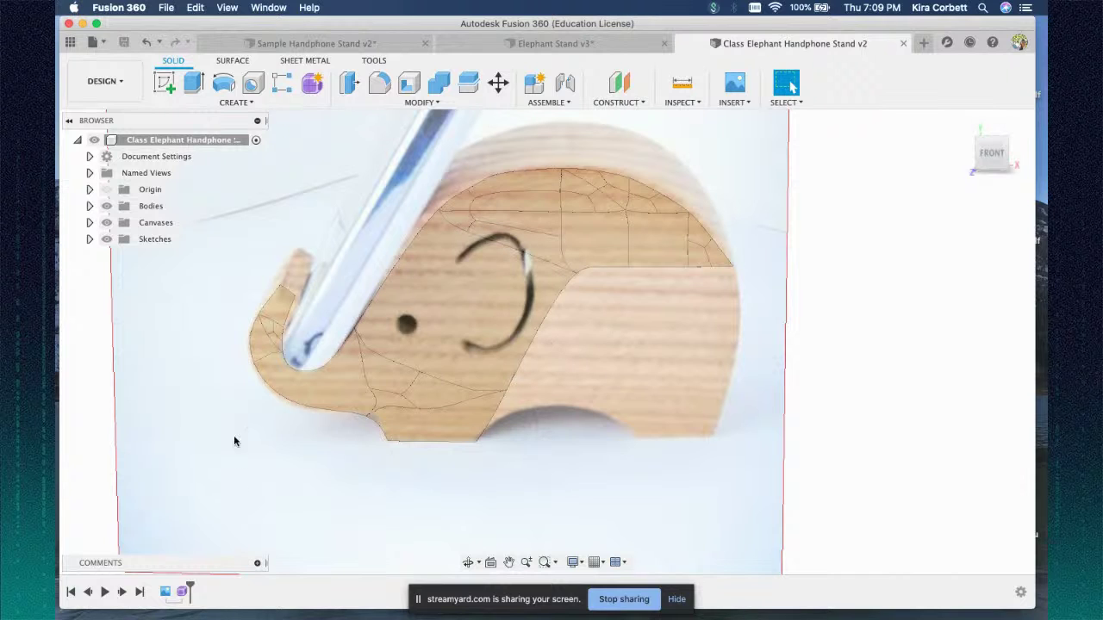
- Reopen Form1 and create a four-sided face on the front plane, directly below the back faces and behind the elephant's head
{"action": "right_click", "coordinate": [181, 591]}
{"action": "left_click", "coordinate": [206, 472]}
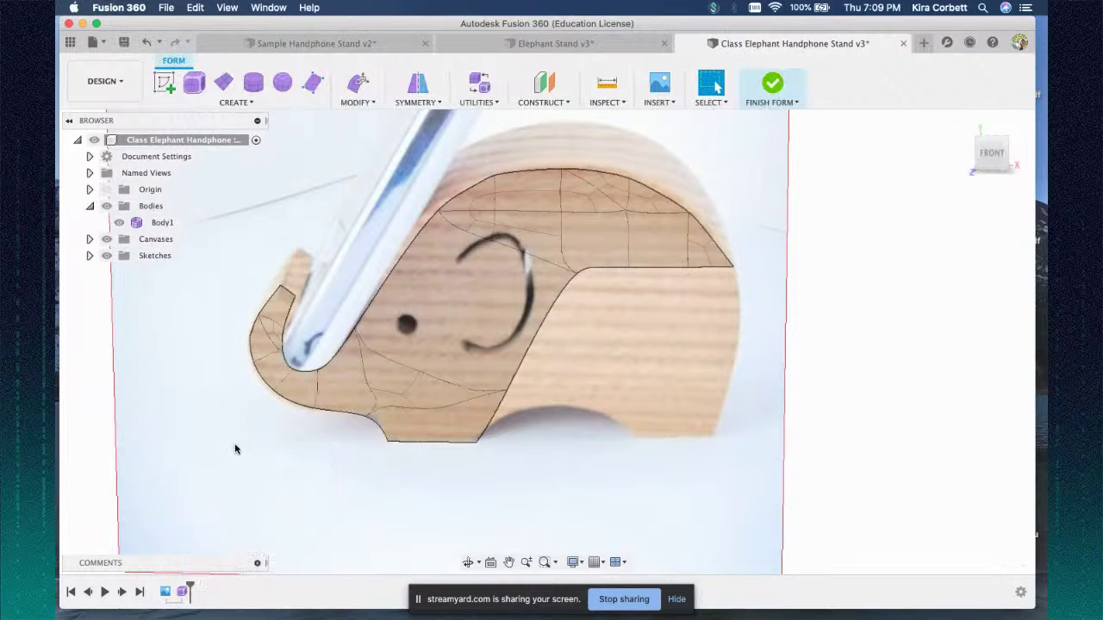
{"action": "left_click", "coordinate": [234, 102]}
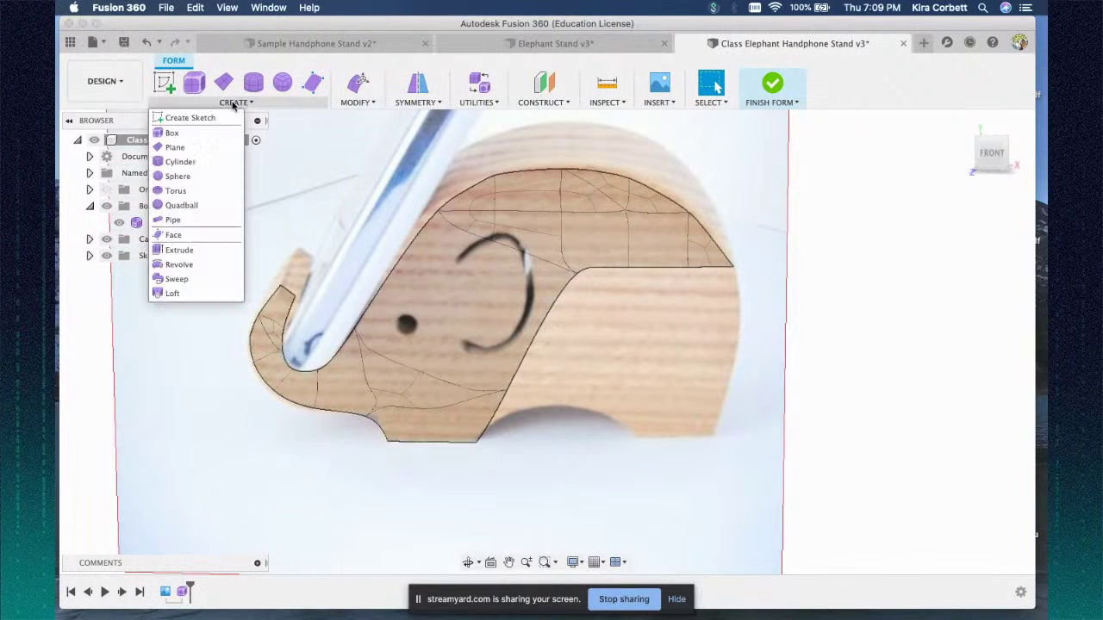
{"action": "left_click", "coordinate": [175, 235]}
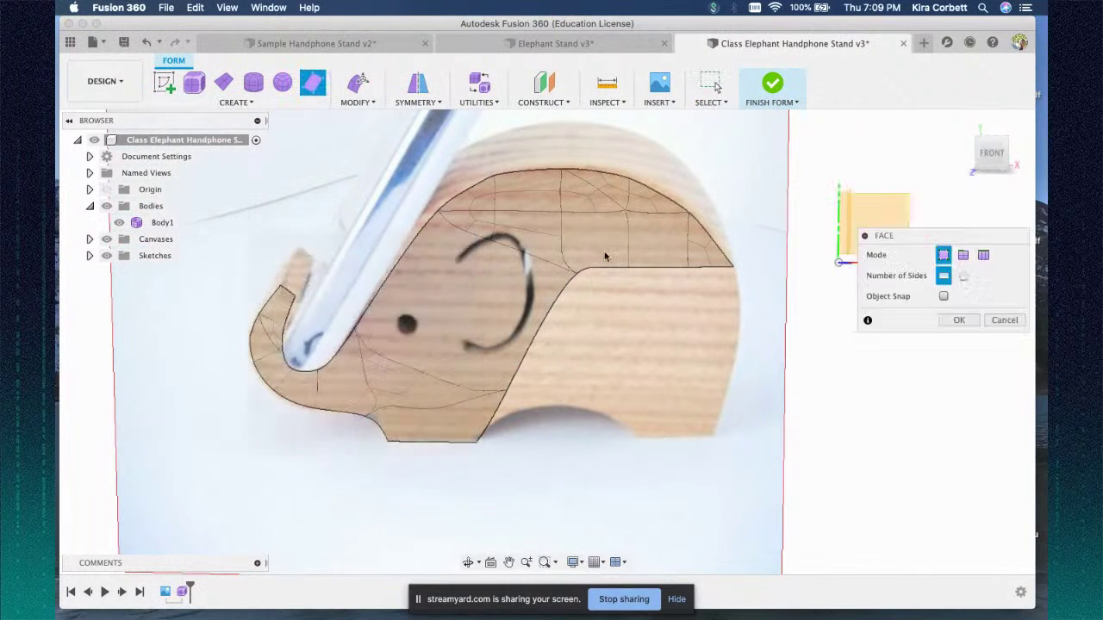
{"action": "left_click", "coordinate": [868, 224]}
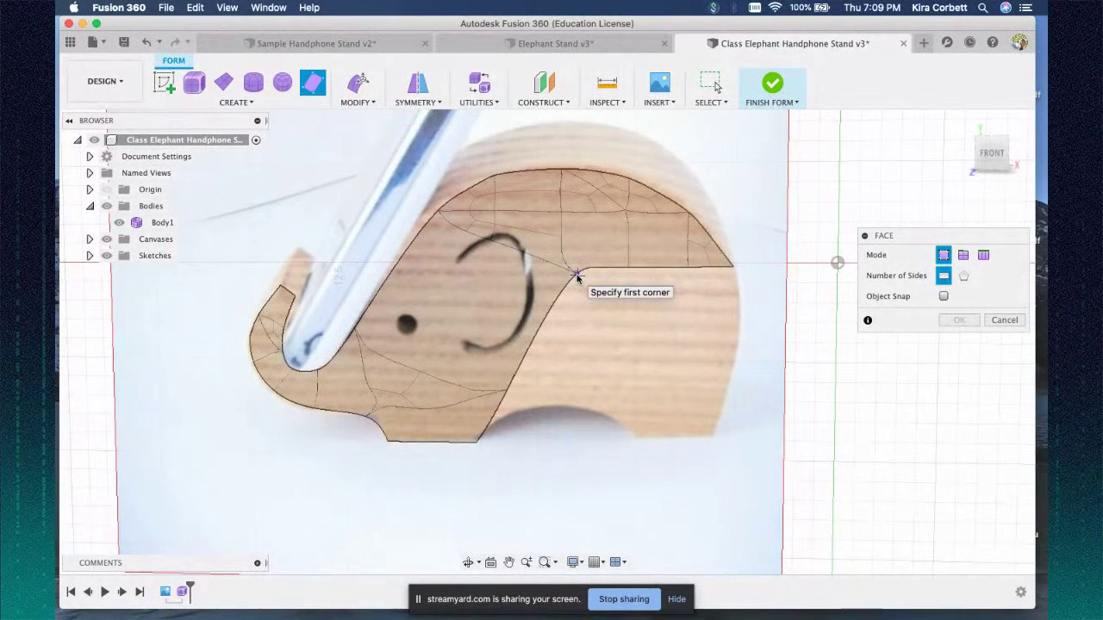
{"action": "scroll", "coordinate": [579, 276], "scroll_direction": "up", "scroll_amount": 3}
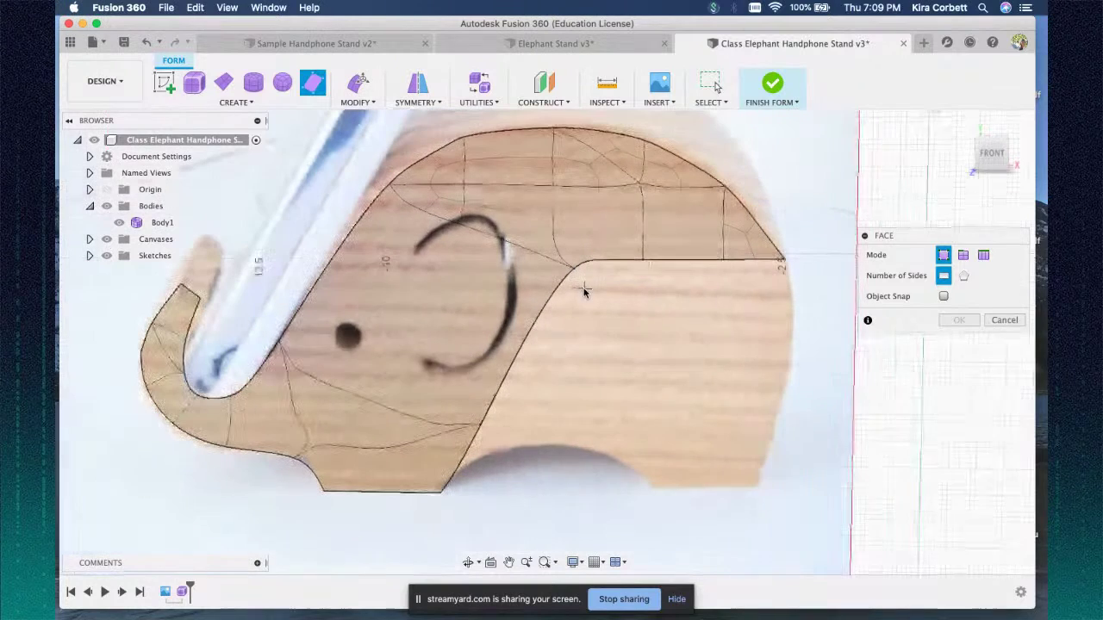
{"action": "left_click", "coordinate": [783, 260]}
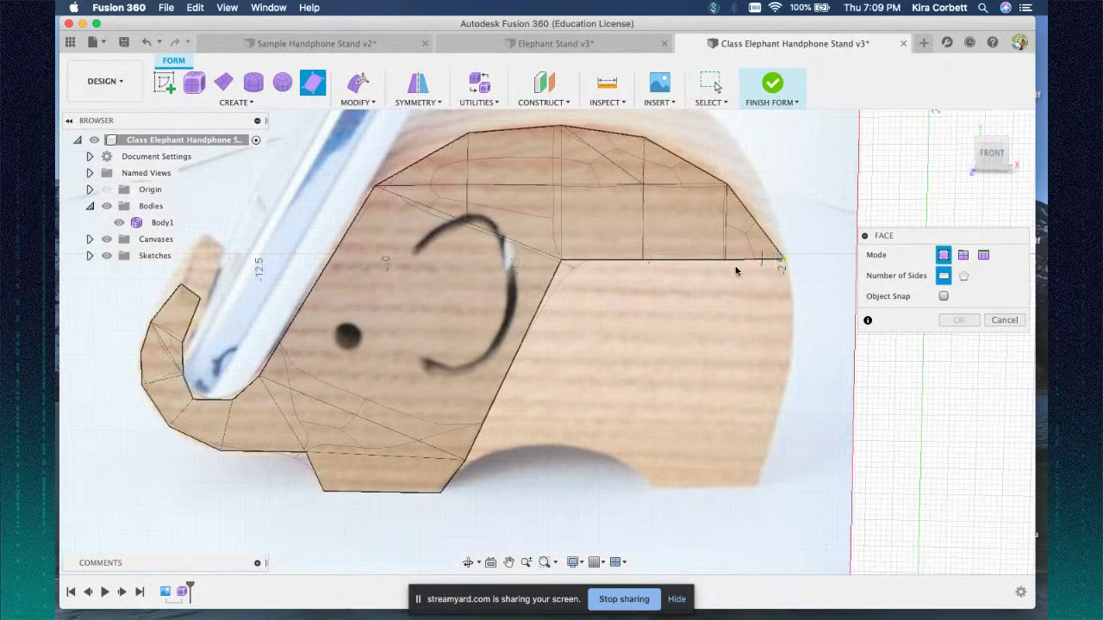
{"action": "left_click", "coordinate": [559, 272]}
{"action": "left_click", "coordinate": [517, 351]}
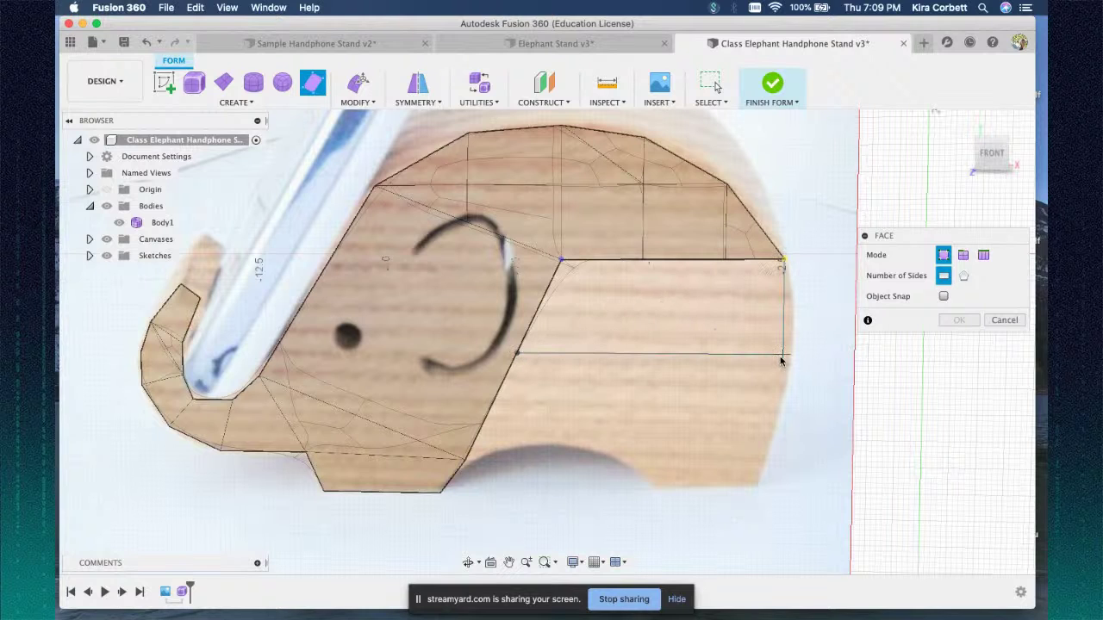
{"action": "left_click", "coordinate": [783, 353]}
- Add a four-sided face below the new one, reaching down to the level of the elephant's belly arch
{"action": "left_click", "coordinate": [516, 353]}
{"action": "left_click", "coordinate": [483, 427]}
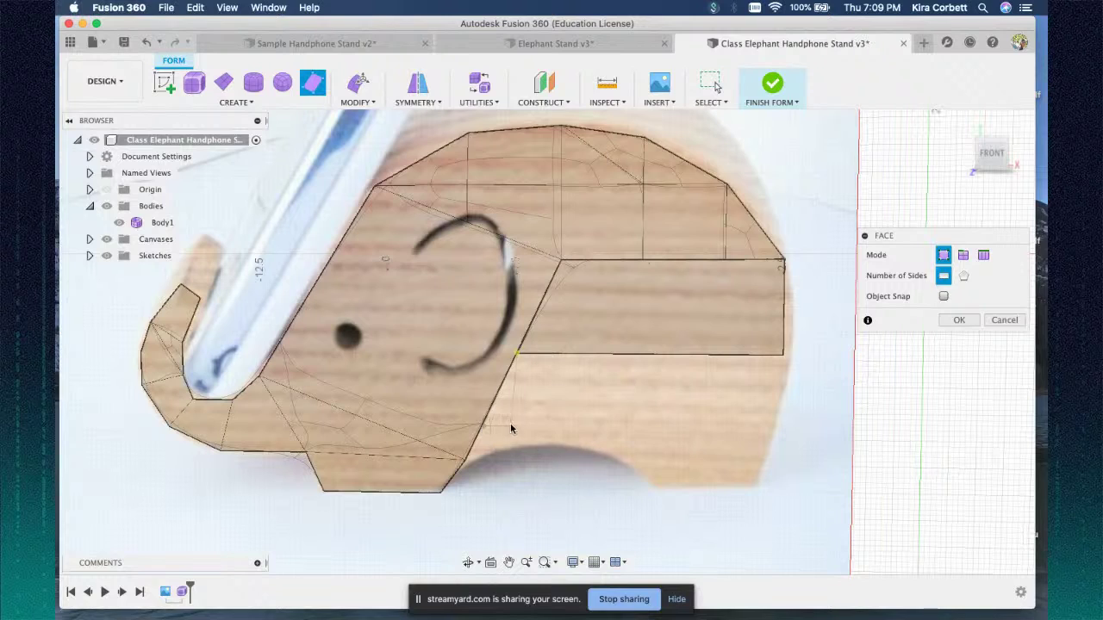
{"action": "left_click", "coordinate": [768, 428]}
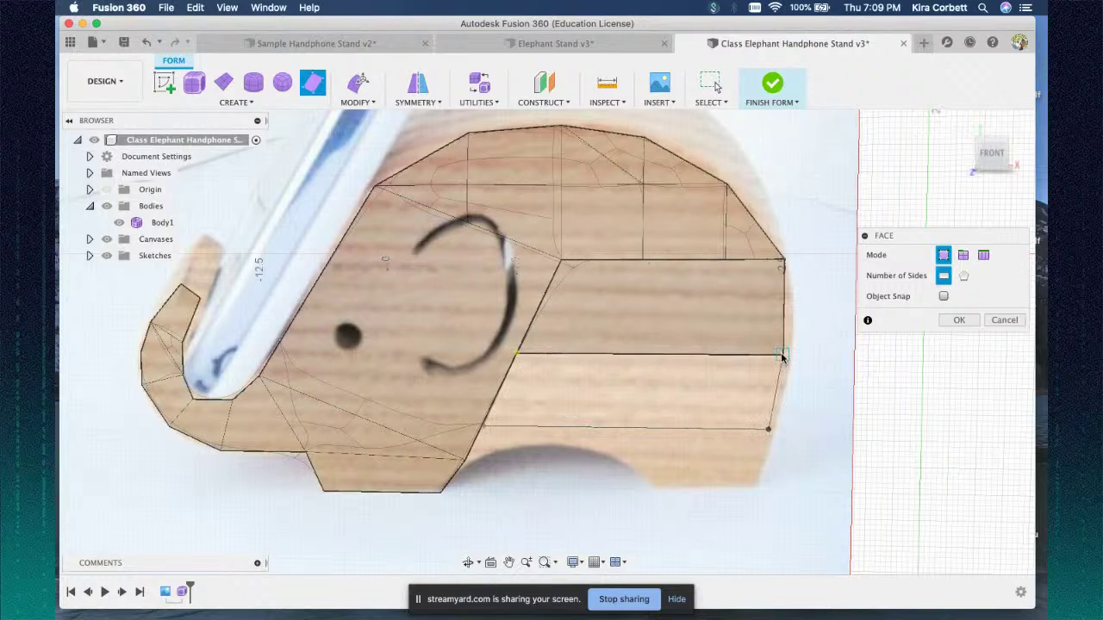
{"action": "left_click", "coordinate": [782, 355]}
- Add a four-sided face over the elephant's hind leg and complete the Face command
{"action": "left_click", "coordinate": [767, 431]}
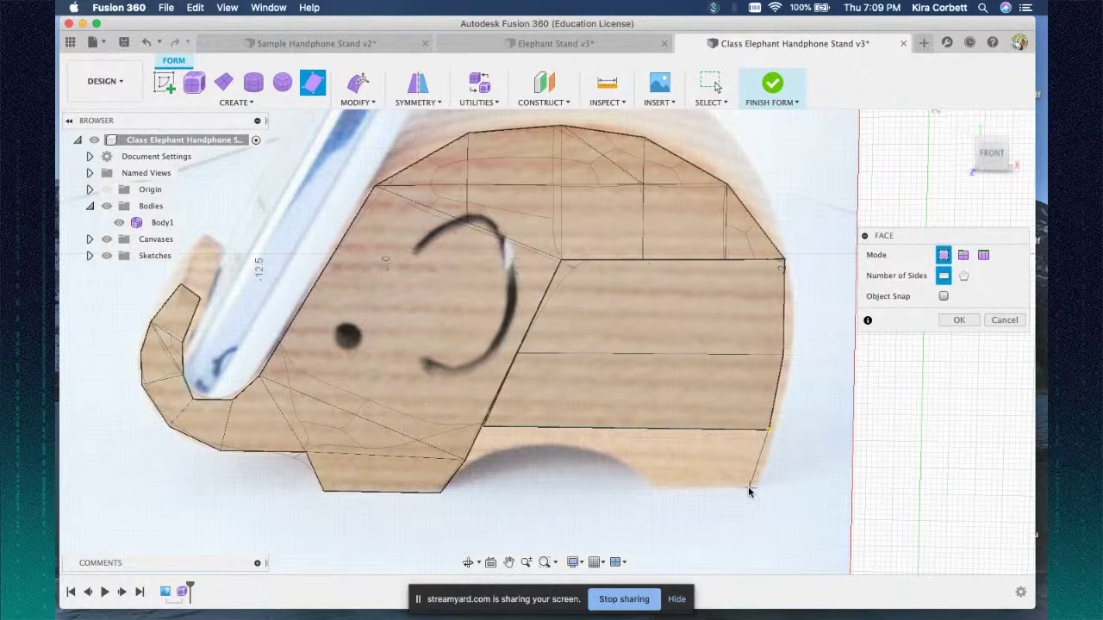
{"action": "left_click", "coordinate": [748, 486]}
{"action": "left_click", "coordinate": [655, 485]}
{"action": "left_click", "coordinate": [638, 430]}
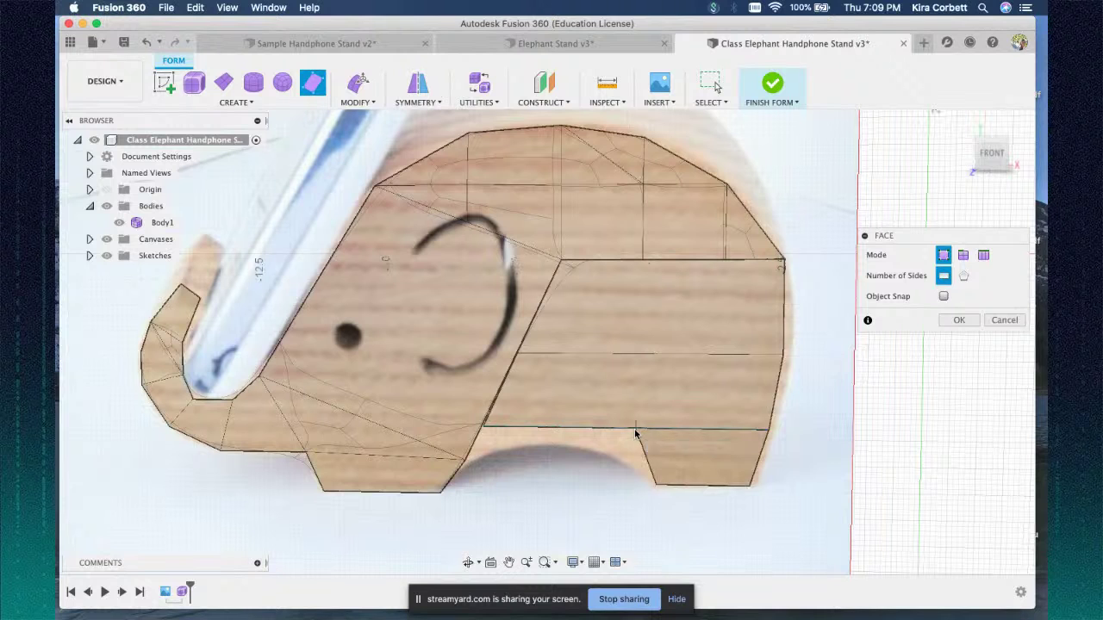
{"action": "left_click", "coordinate": [958, 320]}
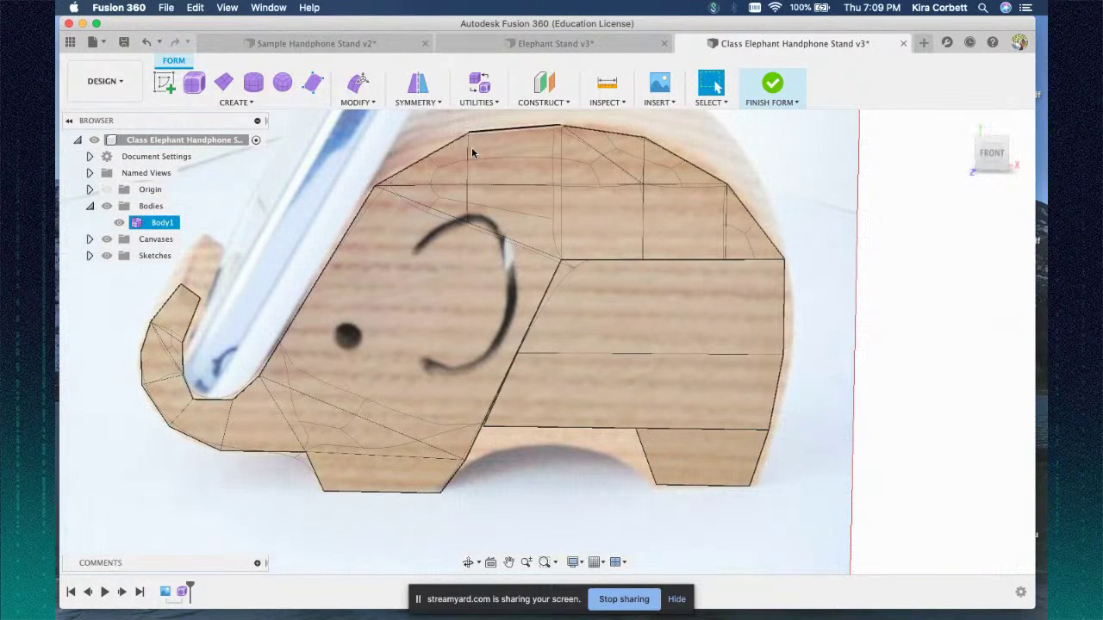
- Apply Repair Body with AutoRepair to Body1, including the new lower body and hind leg faces
{"action": "scroll", "coordinate": [455, 367], "scroll_direction": "up", "scroll_amount": 5}
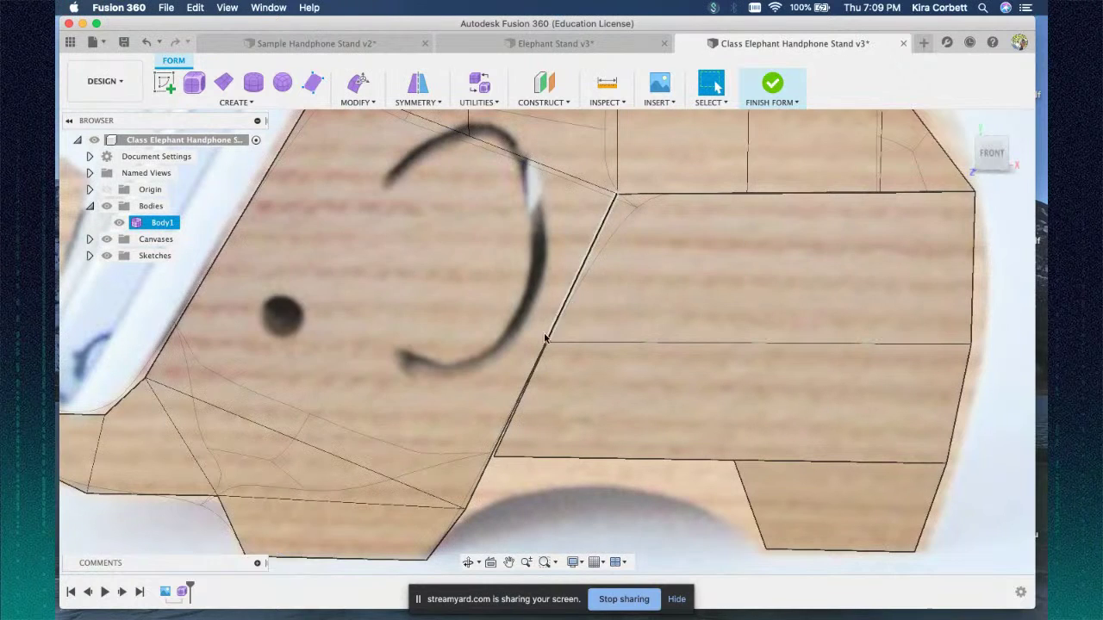
{"action": "left_click", "coordinate": [479, 101]}
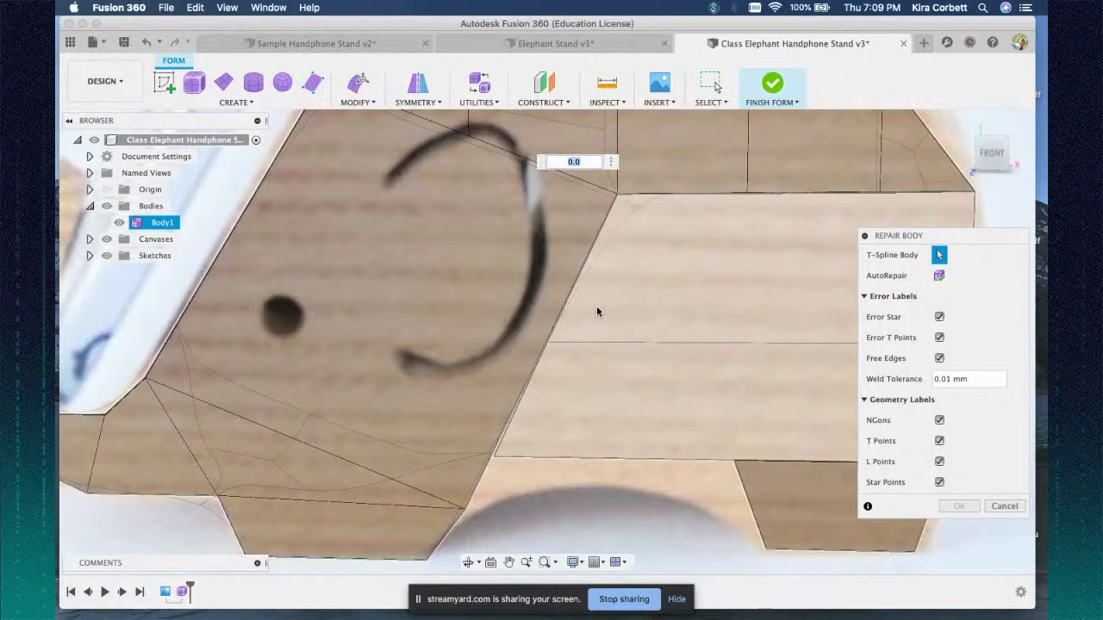
{"action": "left_click", "coordinate": [521, 394]}
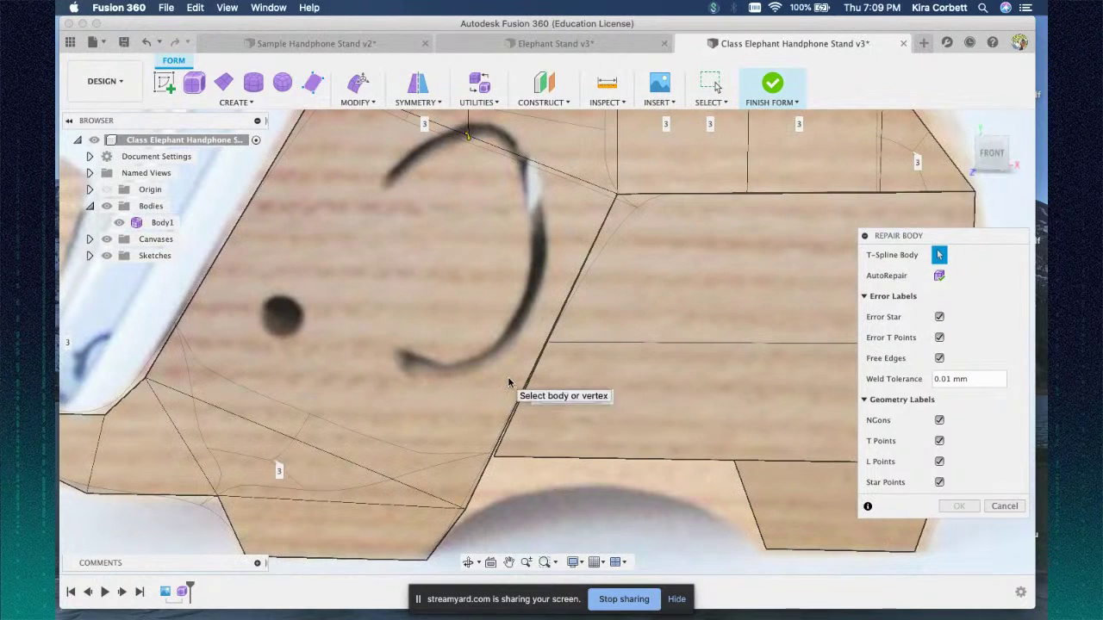
{"action": "left_click", "coordinate": [938, 275]}
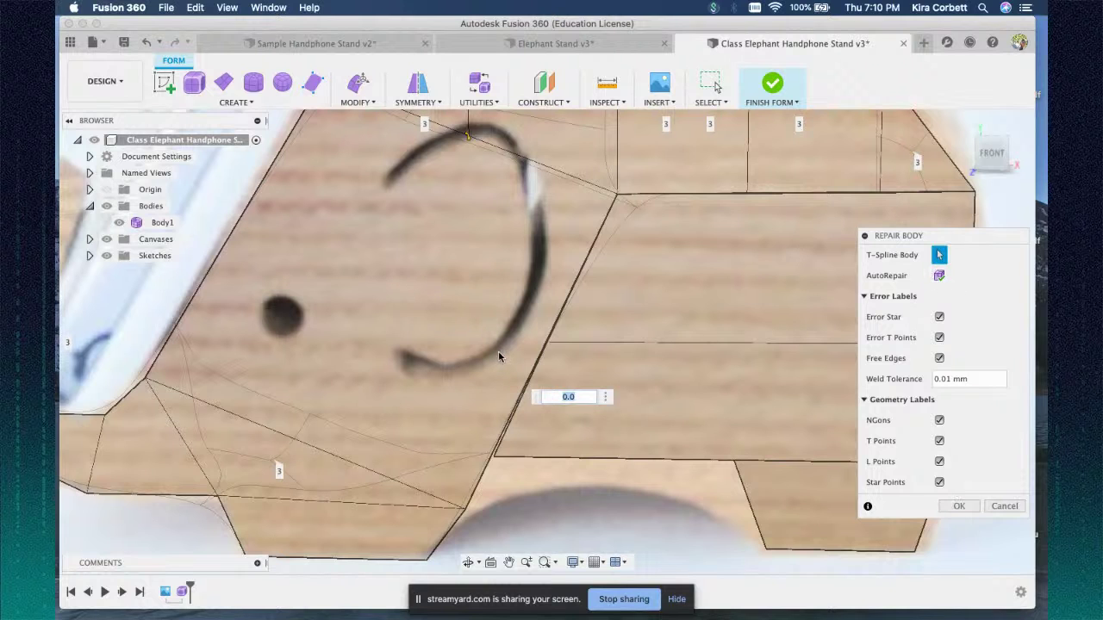
{"action": "scroll", "coordinate": [680, 343], "scroll_direction": "up", "scroll_amount": 2}
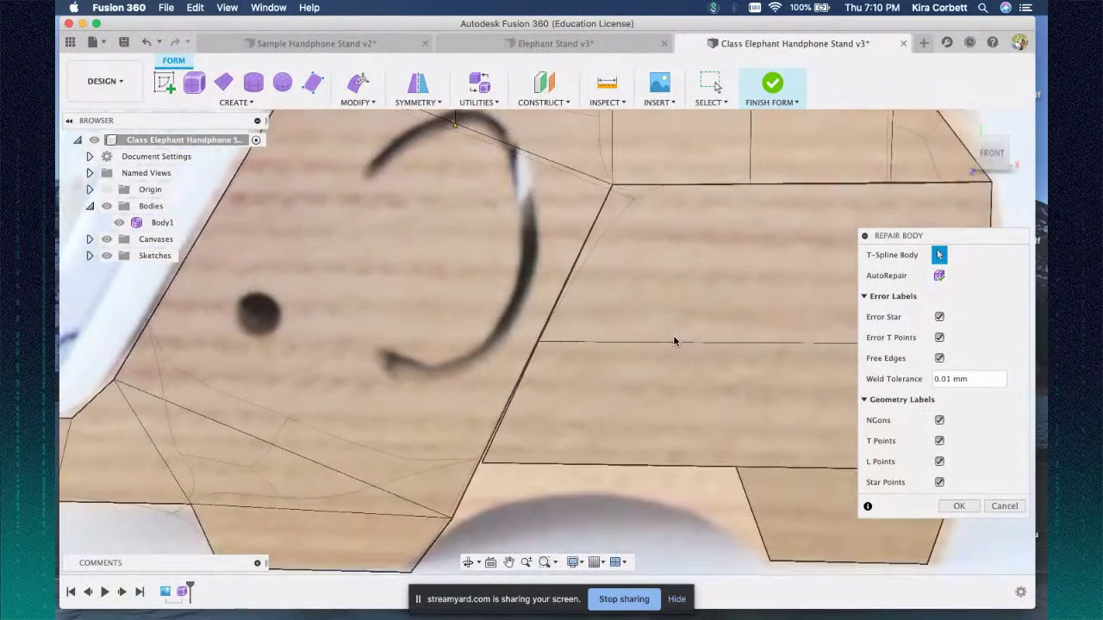
{"action": "scroll", "coordinate": [675, 341], "scroll_direction": "down", "scroll_amount": 3}
{"action": "left_click", "coordinate": [958, 506]}
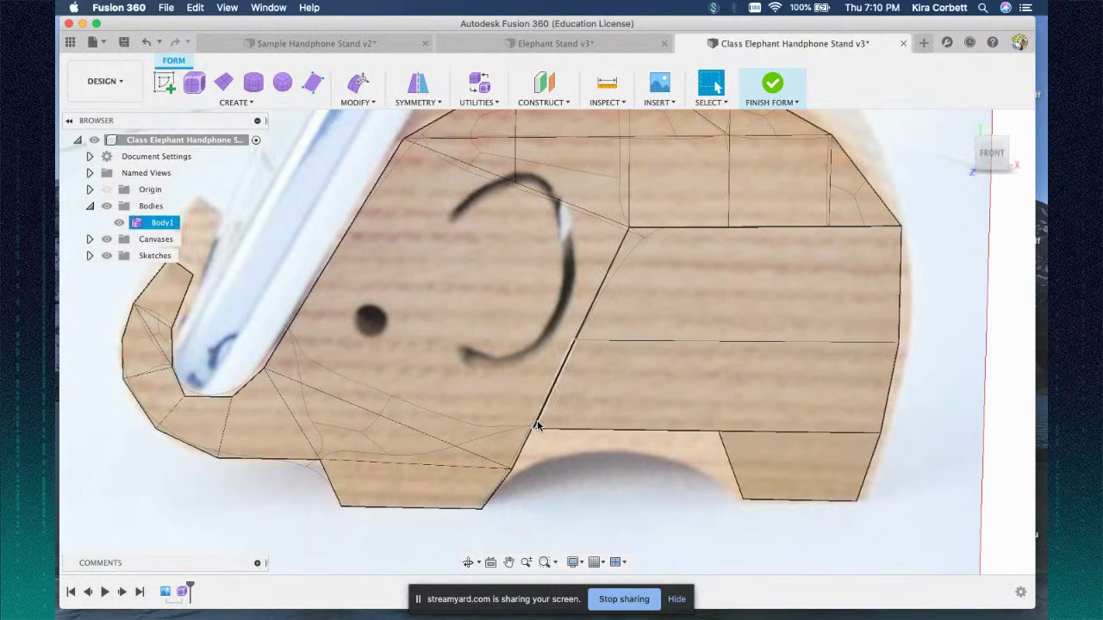
- Inspect the edges between the head and the lower body faces, using the Repair Body error labels without applying a repair
{"action": "left_click", "coordinate": [581, 329]}
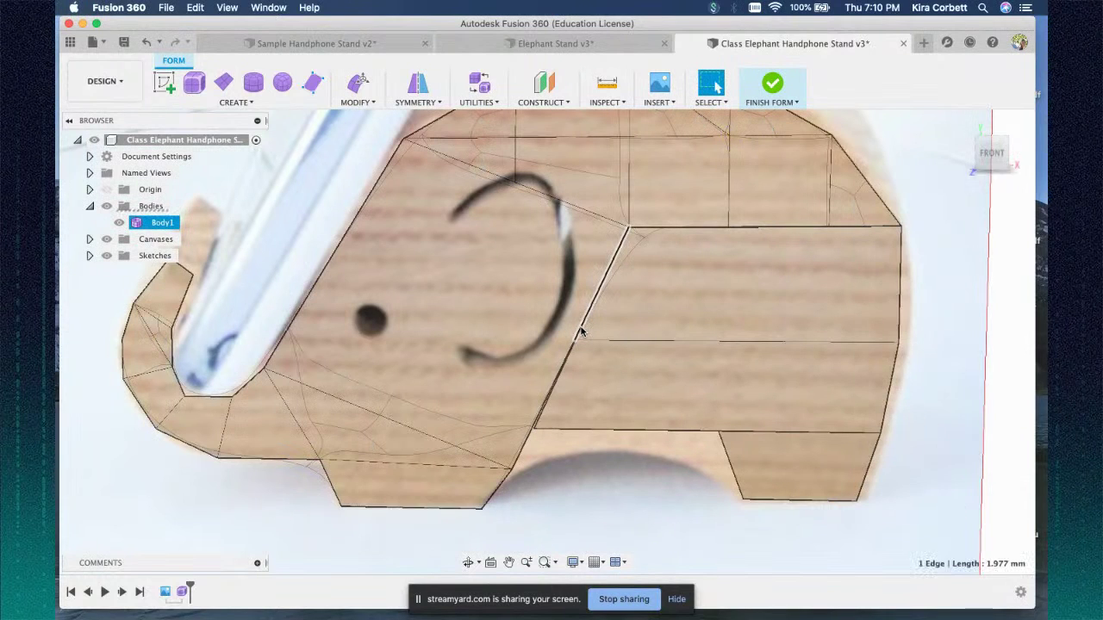
{"action": "left_click", "coordinate": [558, 380]}
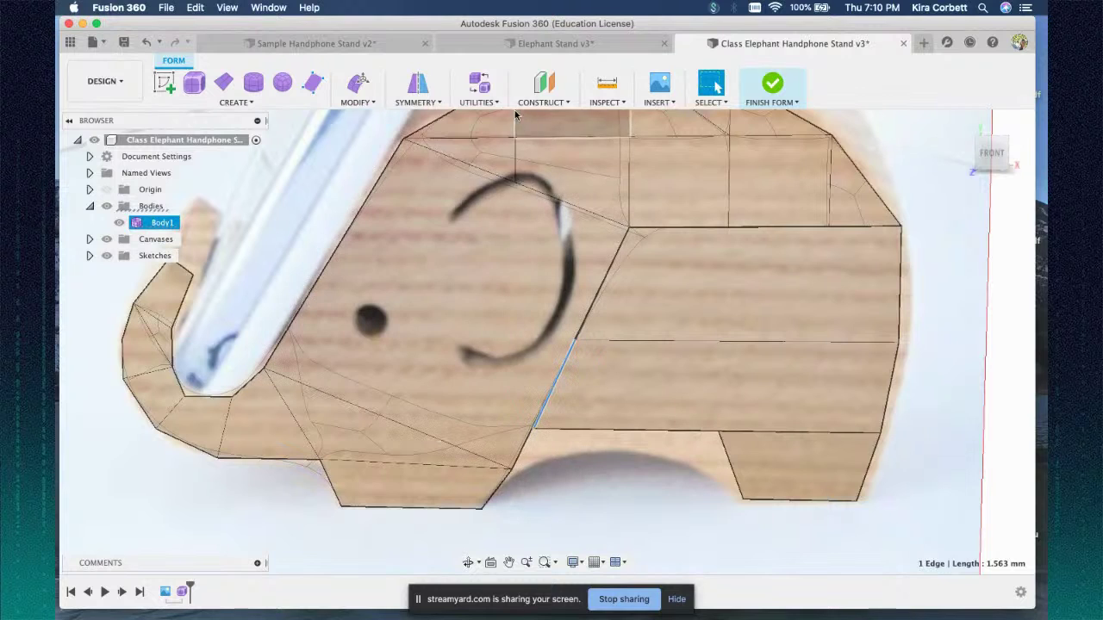
{"action": "left_click", "coordinate": [478, 95]}
{"action": "left_click", "coordinate": [504, 128]}
{"action": "left_click", "coordinate": [558, 380]}
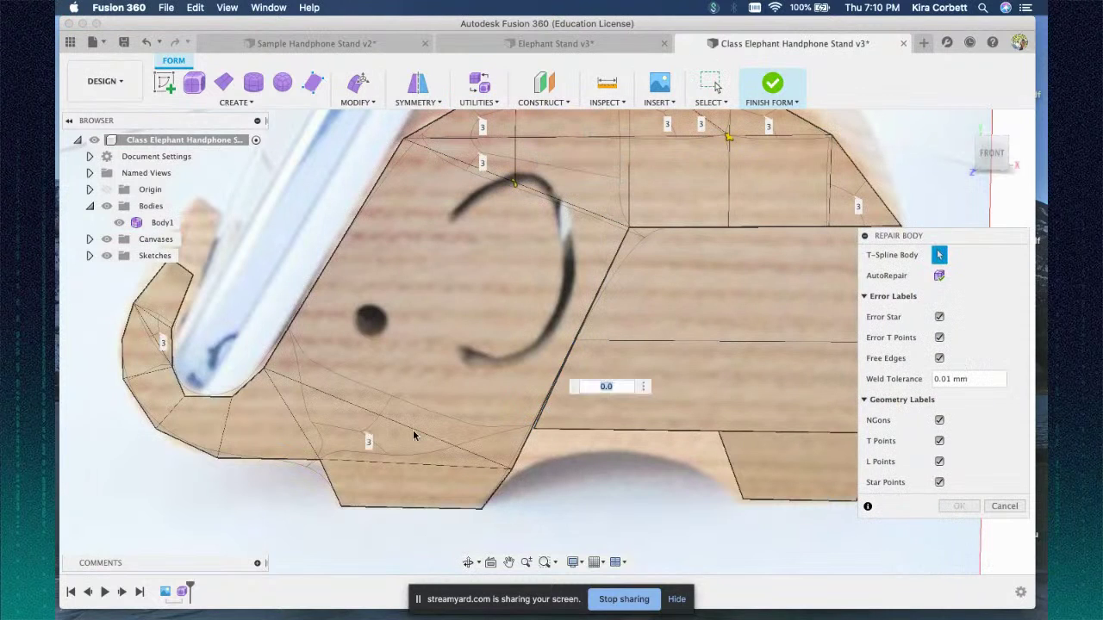
{"action": "left_click", "coordinate": [1001, 504]}
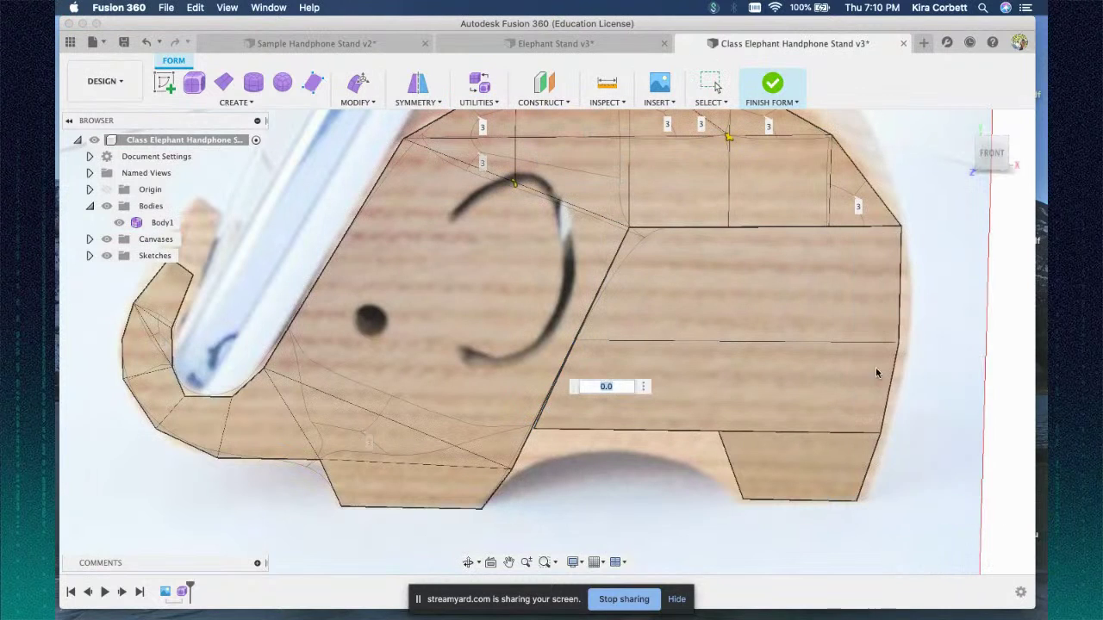
{"action": "scroll", "coordinate": [825, 316], "scroll_direction": "up", "scroll_amount": 4}
{"action": "scroll", "coordinate": [512, 296], "scroll_direction": "down", "scroll_amount": 5}
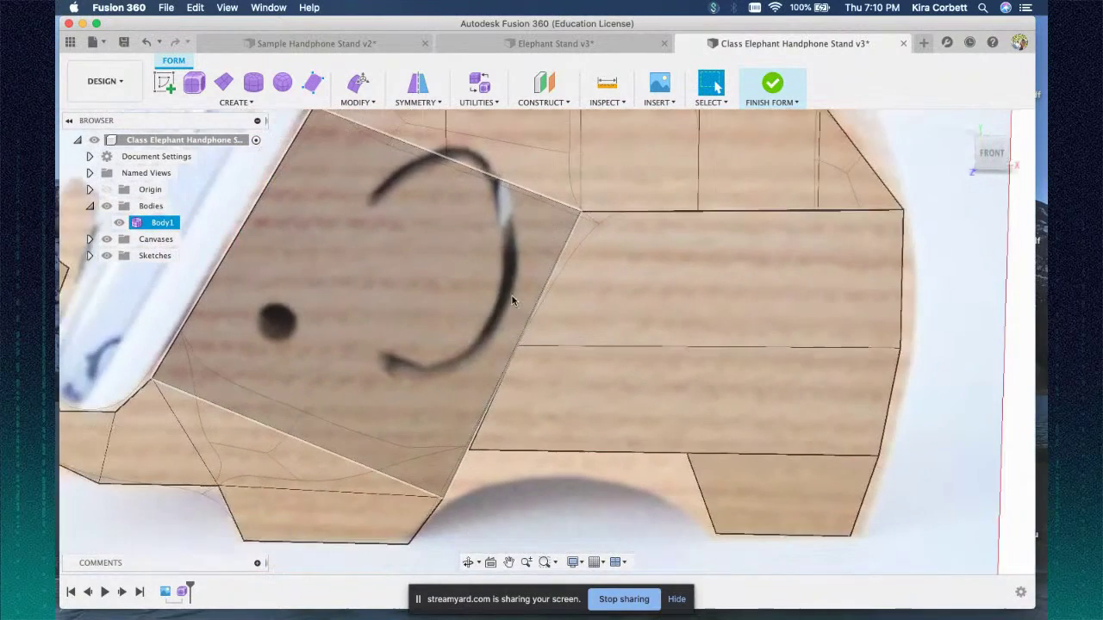
- Try to finish the form, return to form editing, and dismiss the conversion error report
{"action": "left_click", "coordinate": [763, 78]}
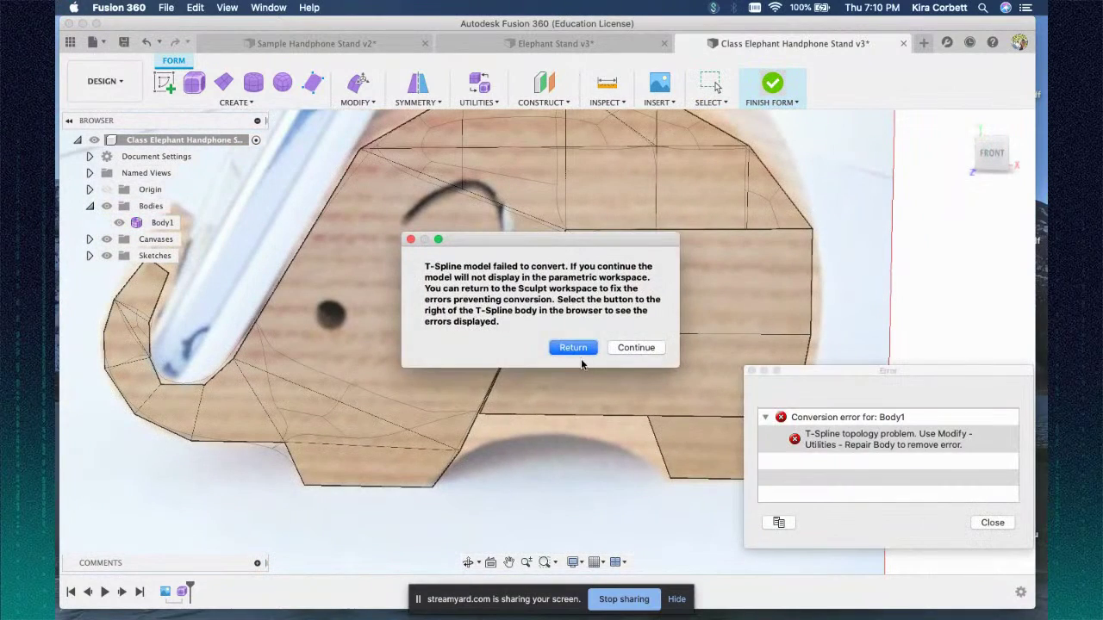
{"action": "left_click", "coordinate": [577, 348]}
{"action": "left_click", "coordinate": [992, 522]}
- Delete the faces covering the elephant's lower body and hind leg, and finish the form
{"action": "left_click", "coordinate": [543, 403]}
{"action": "left_click", "coordinate": [689, 450]}
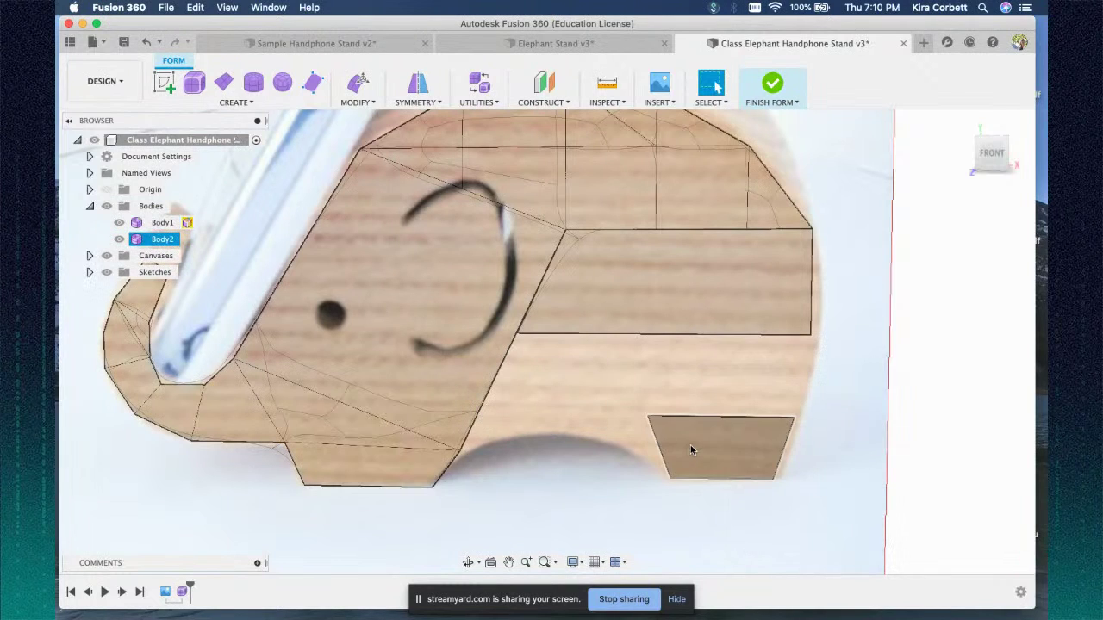
{"action": "left_click", "coordinate": [584, 301]}
{"action": "key", "text": "Delete"}
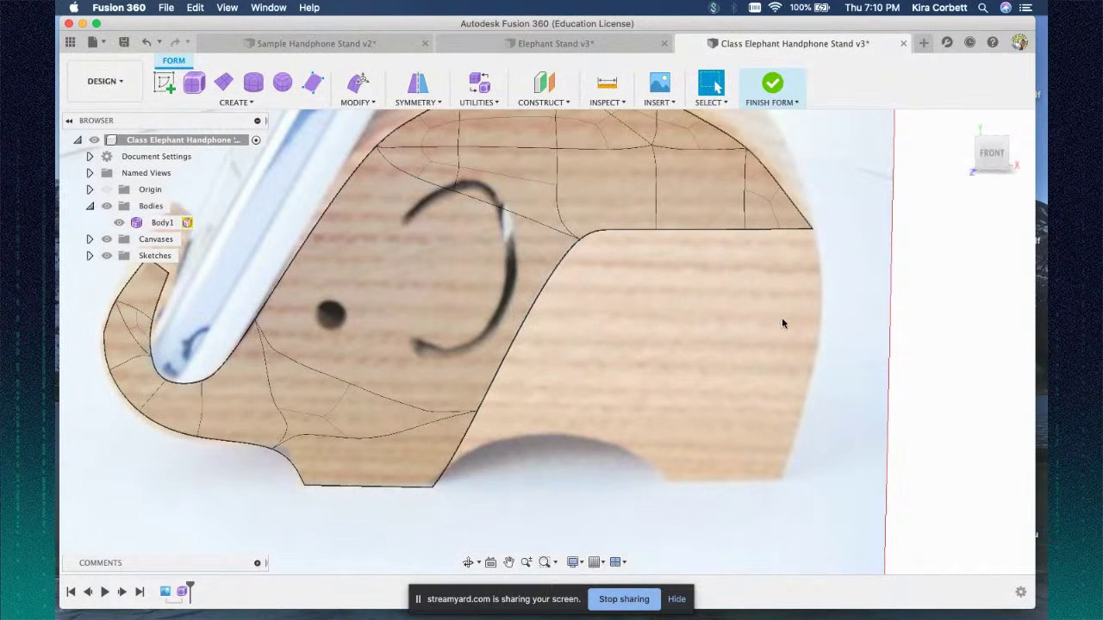
{"action": "scroll", "coordinate": [776, 323], "scroll_direction": "up", "scroll_amount": 3}
{"action": "scroll", "coordinate": [779, 320], "scroll_direction": "down", "scroll_amount": 5}
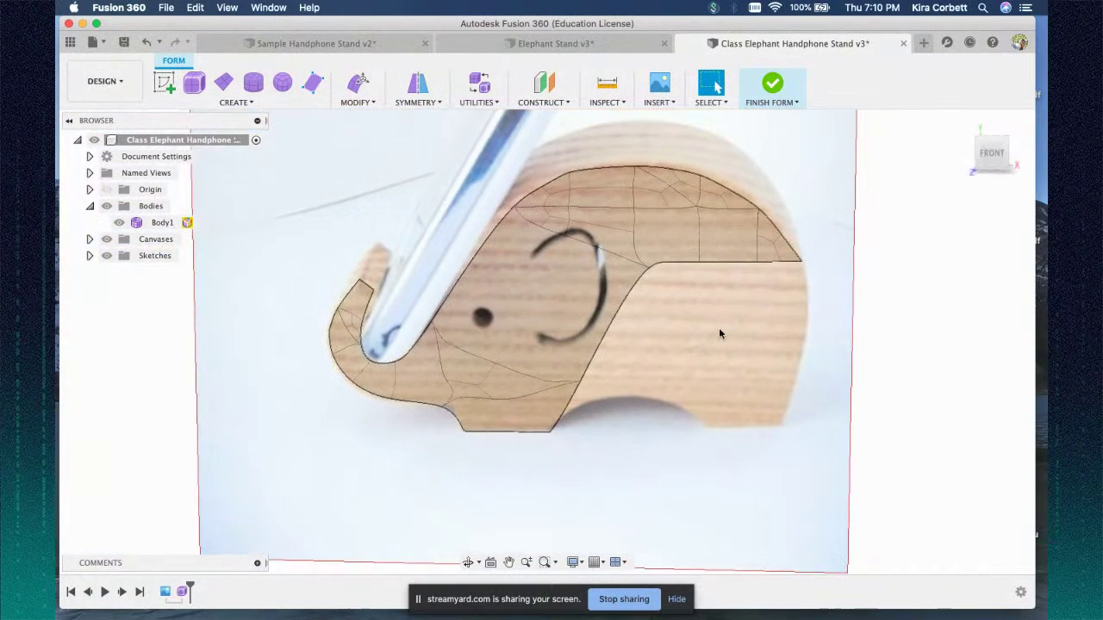
{"action": "left_click", "coordinate": [770, 85]}
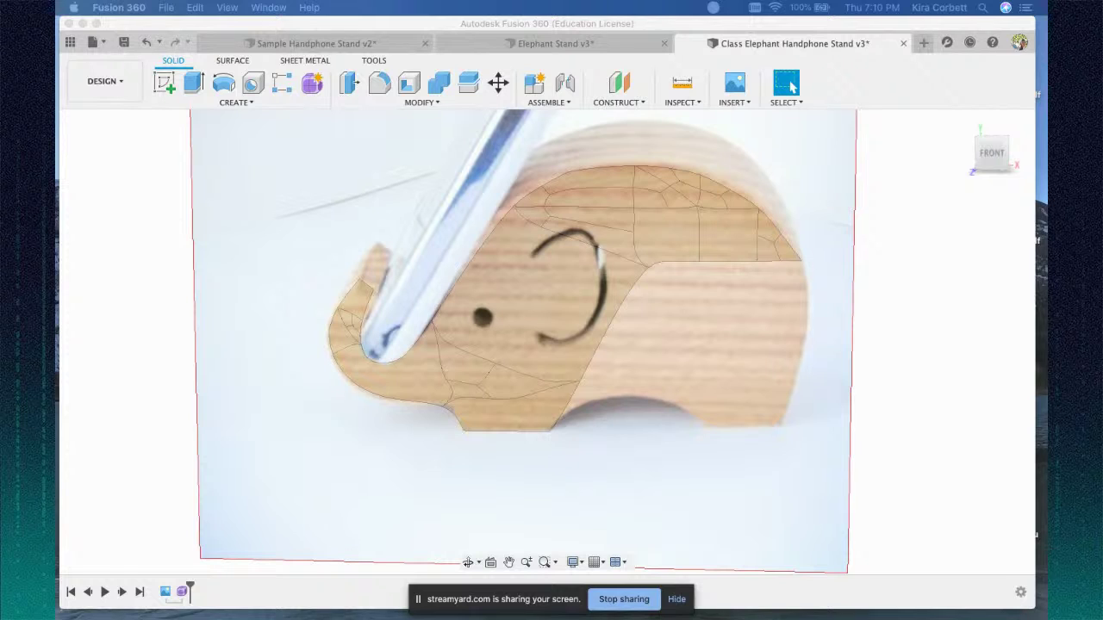
{"action": "left_click", "coordinate": [197, 106]}
{"action": "left_click", "coordinate": [237, 104]}
{"action": "left_click", "coordinate": [234, 102]}
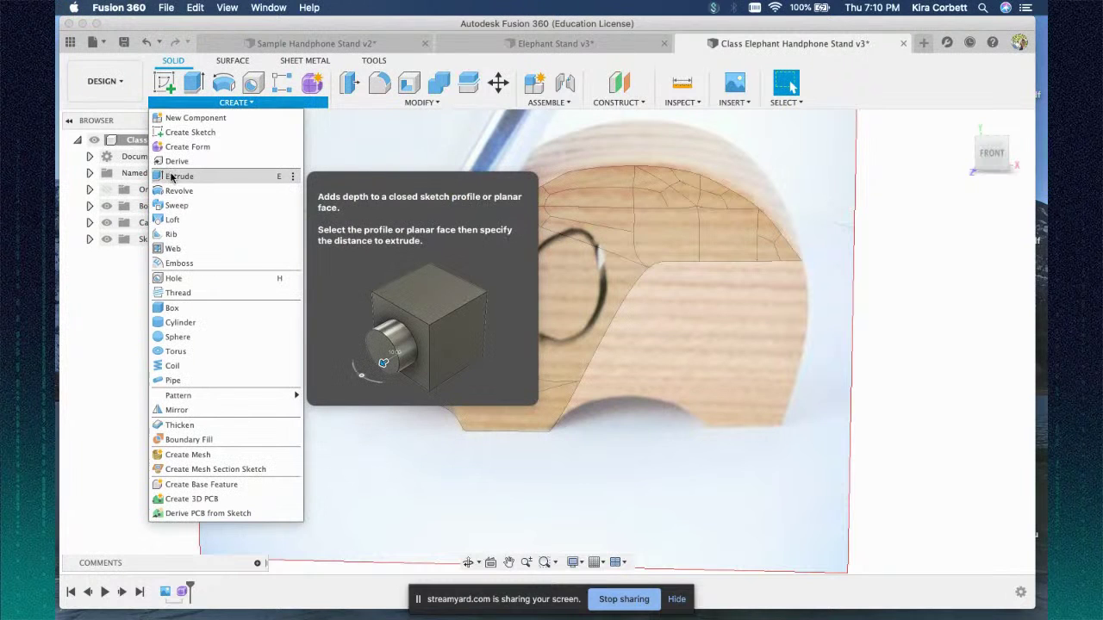
- Hide the Canvases folder so that only the converted elephant body is shown
{"action": "left_click", "coordinate": [992, 155]}
{"action": "left_click_drag", "start_coordinate": [992, 155], "coordinate": [976, 156]}
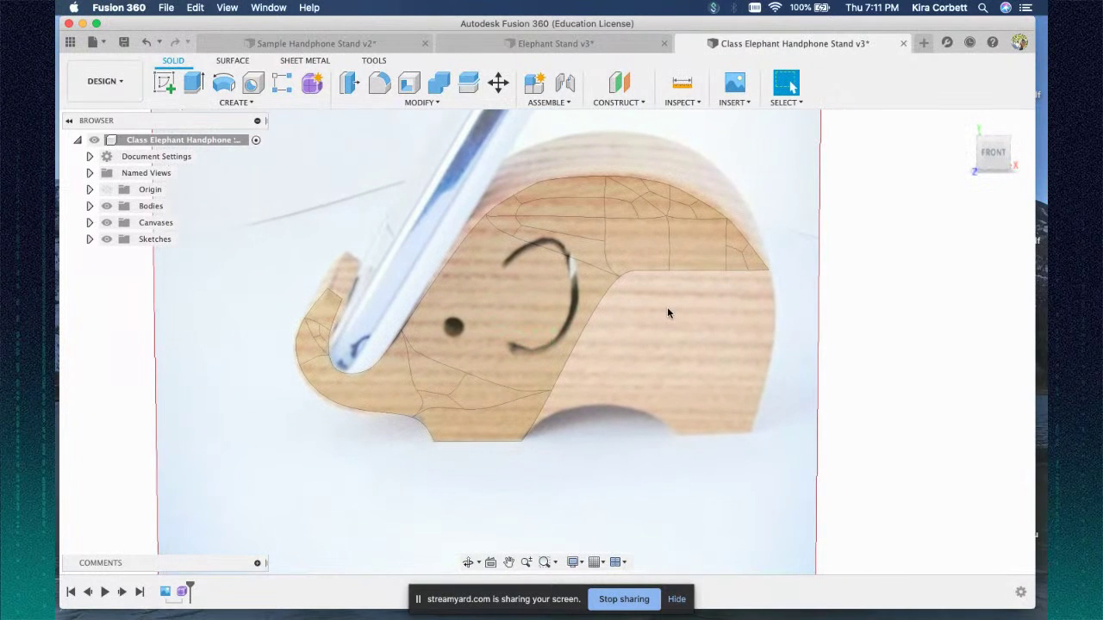
{"action": "scroll", "coordinate": [672, 314], "scroll_direction": "down", "scroll_amount": 5}
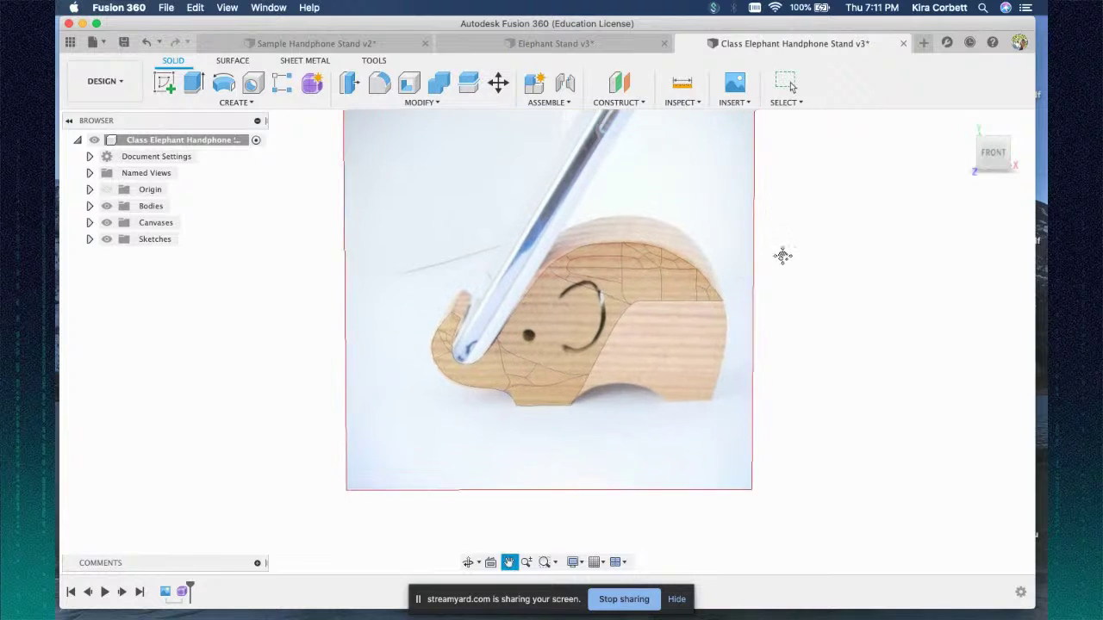
{"action": "left_click_drag", "start_coordinate": [792, 235], "coordinate": [757, 324]}
{"action": "key", "text": "Escape"}
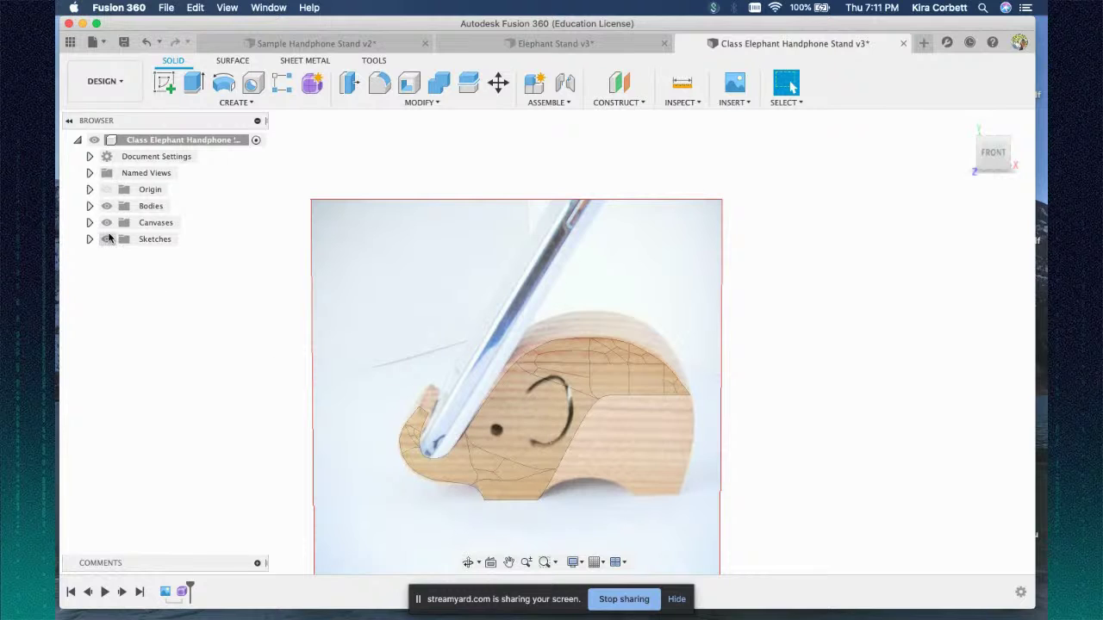
{"action": "left_click", "coordinate": [158, 221]}
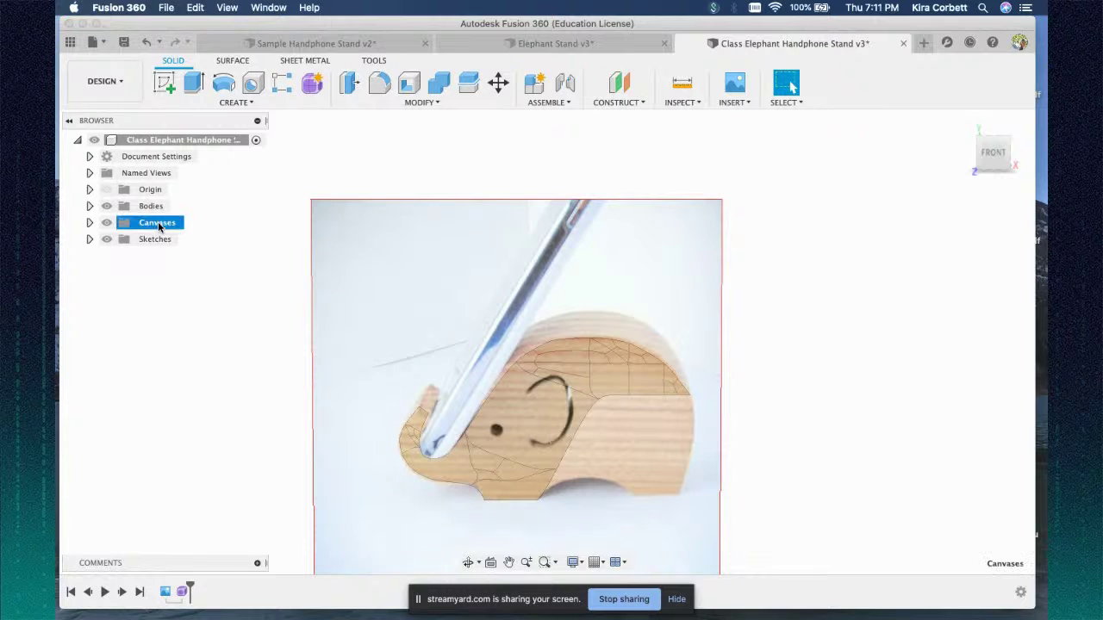
{"action": "left_click", "coordinate": [107, 223]}
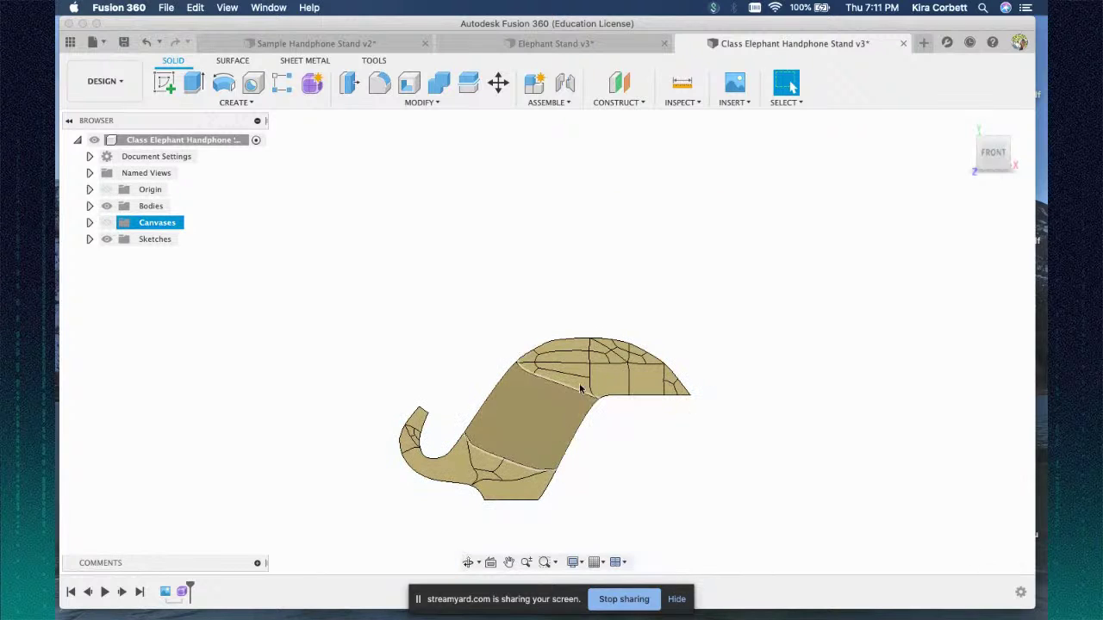
{"action": "left_click", "coordinate": [717, 396]}
- Start a new sketch on the front origin plane, facing the elephant body from the front
{"action": "left_click_drag", "start_coordinate": [997, 155], "coordinate": [847, 161]}
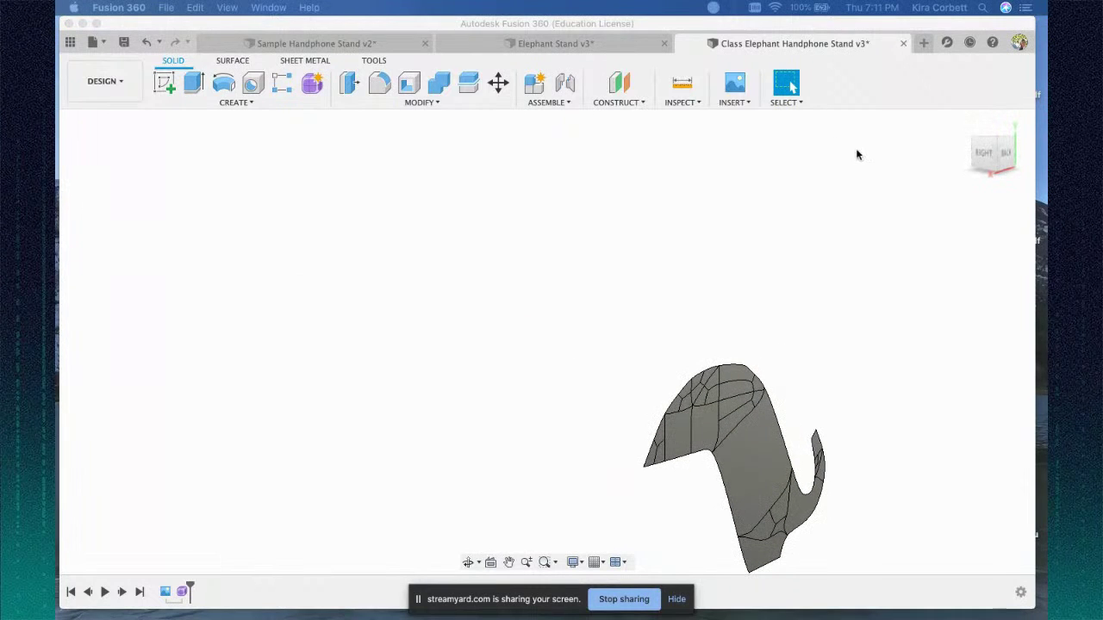
{"action": "left_click", "coordinate": [976, 163]}
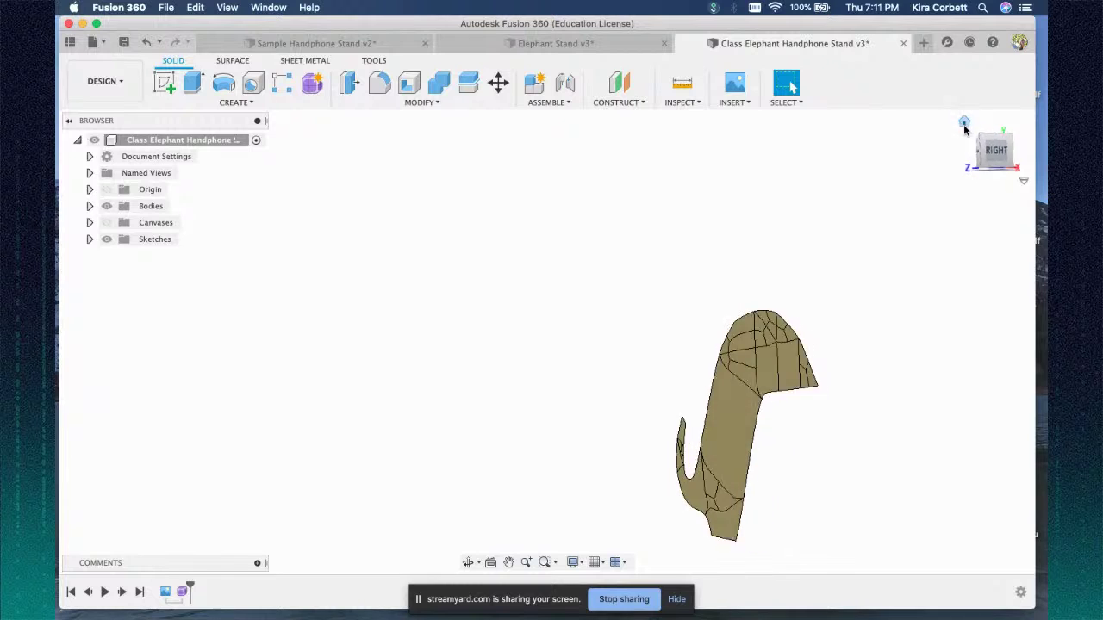
{"action": "left_click", "coordinate": [984, 160]}
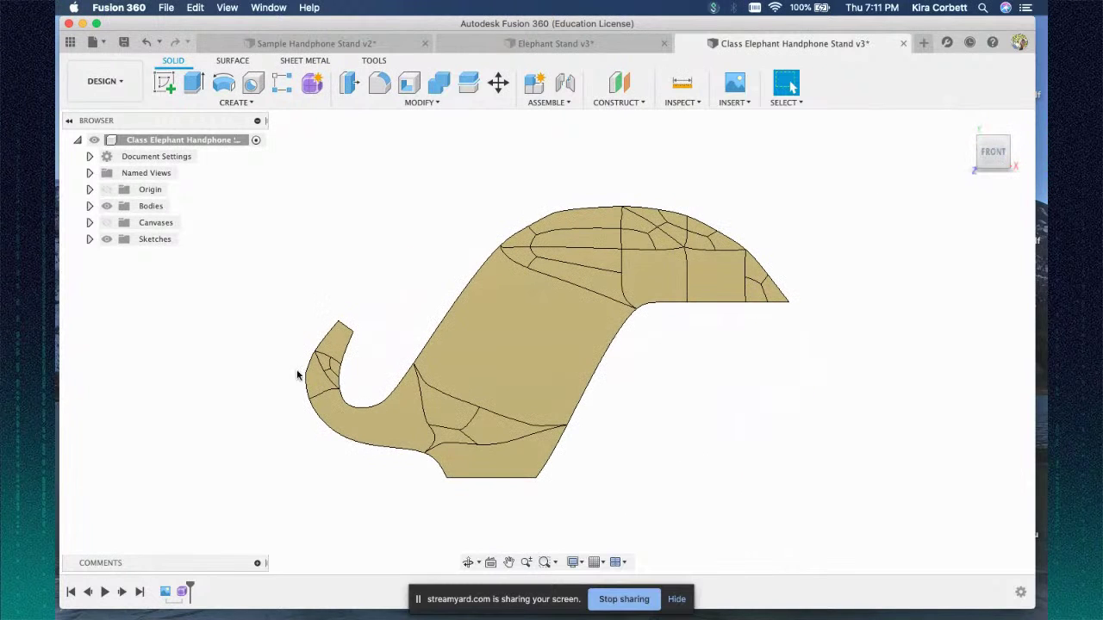
{"action": "left_click", "coordinate": [165, 83]}
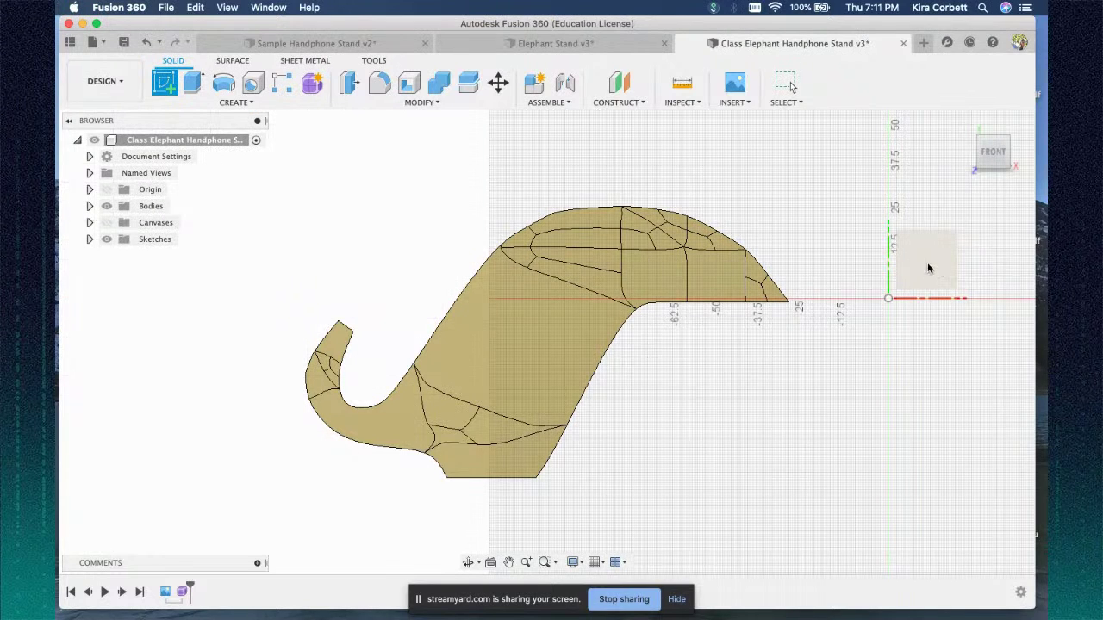
{"action": "left_click", "coordinate": [927, 268]}
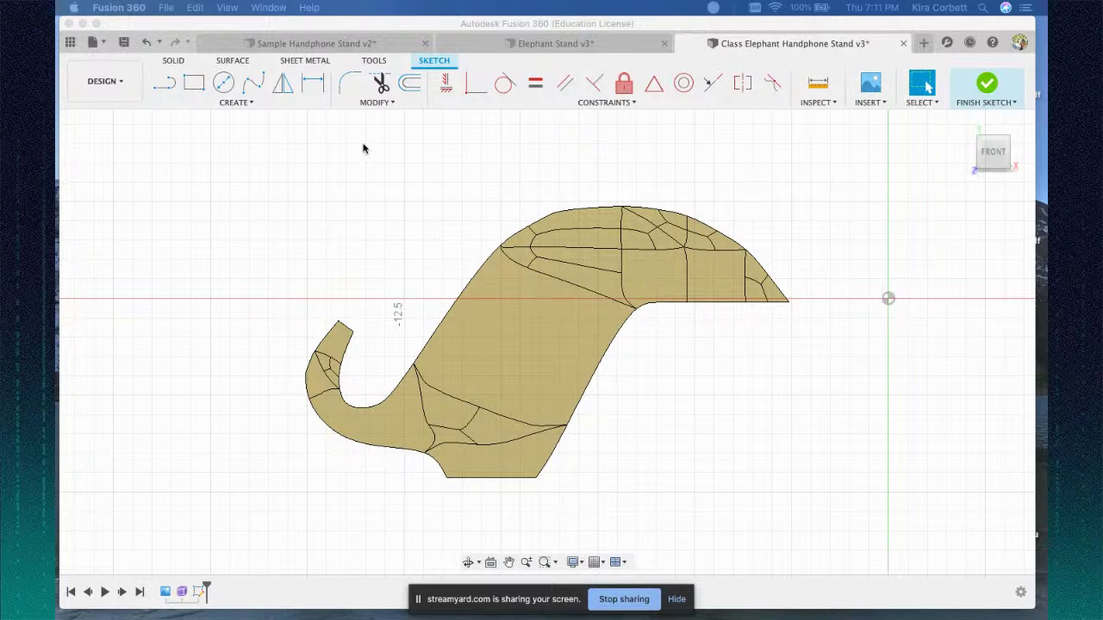
{"action": "left_click", "coordinate": [244, 104]}
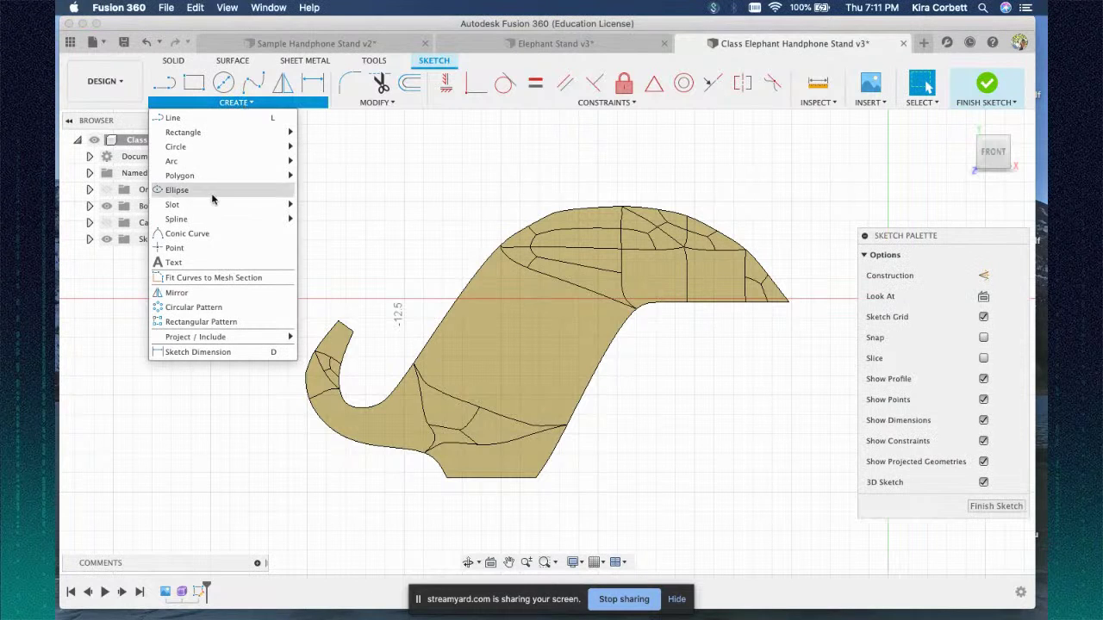
{"action": "mouse_move", "coordinate": [222, 339]}
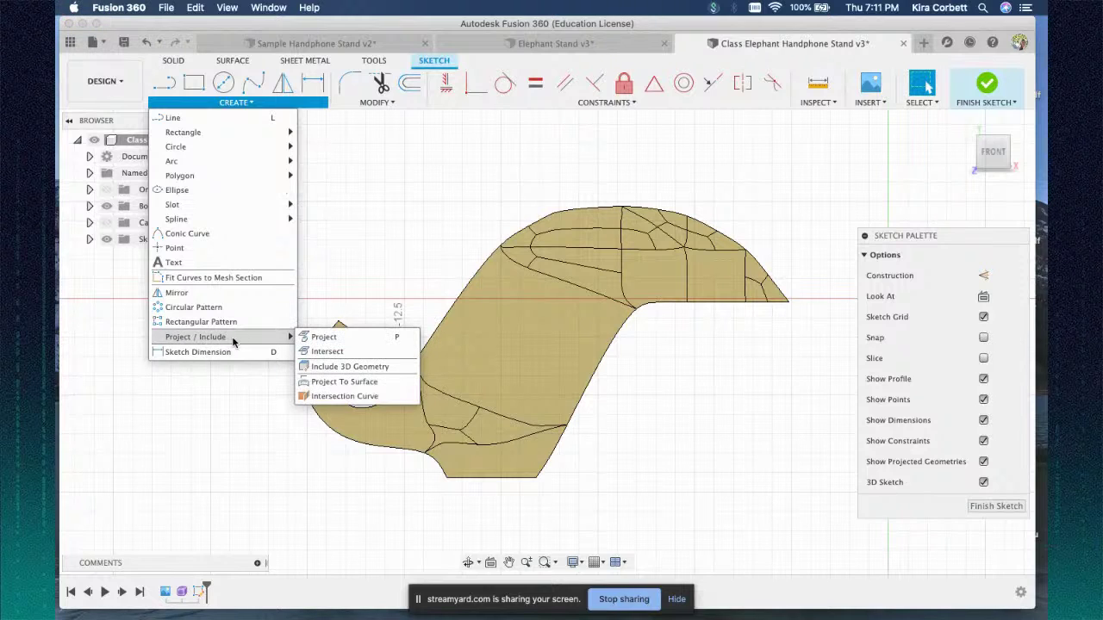
{"action": "left_click", "coordinate": [363, 338]}
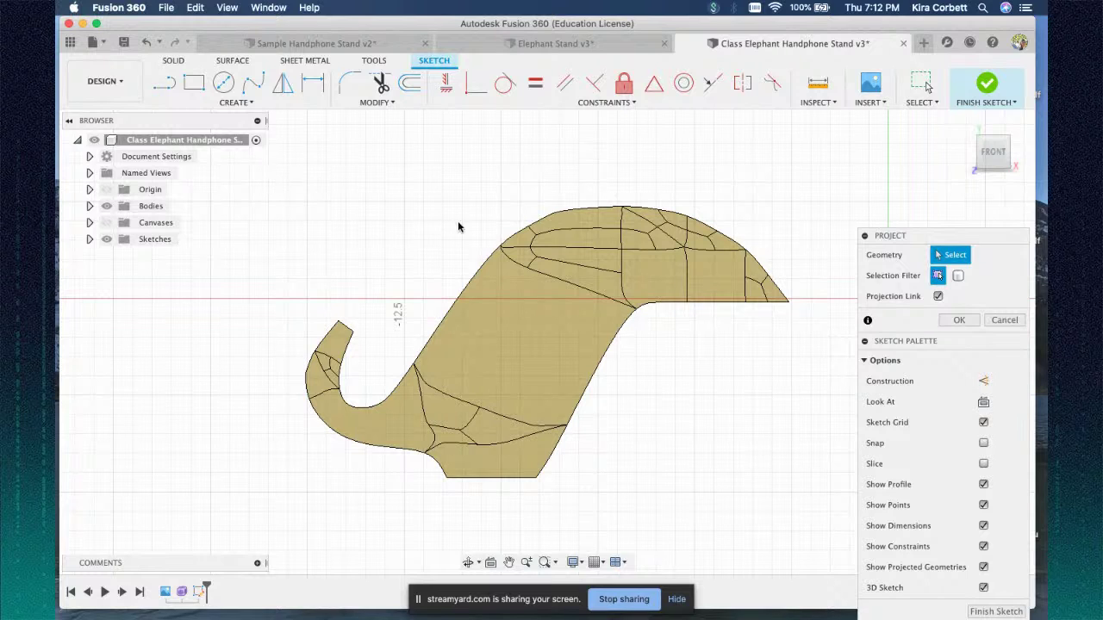
{"action": "left_click", "coordinate": [923, 84]}
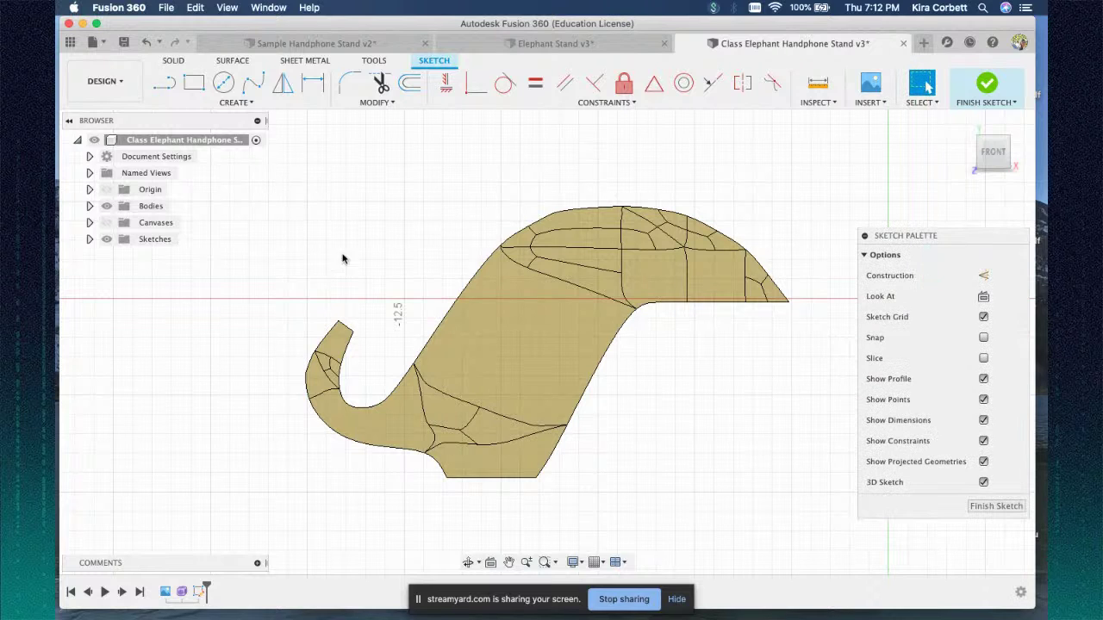
{"action": "mouse_move", "coordinate": [263, 169]}
{"action": "left_mouse_down"}
{"action": "mouse_move", "coordinate": [691, 292]}
{"action": "mouse_move", "coordinate": [803, 412]}
{"action": "mouse_move", "coordinate": [816, 520]}
{"action": "left_mouse_up"}
- Project the outline of Body1 into the sketch with the whole-body selection filter and Projection Link enabled, and finish the sketch
{"action": "left_click", "coordinate": [195, 104]}
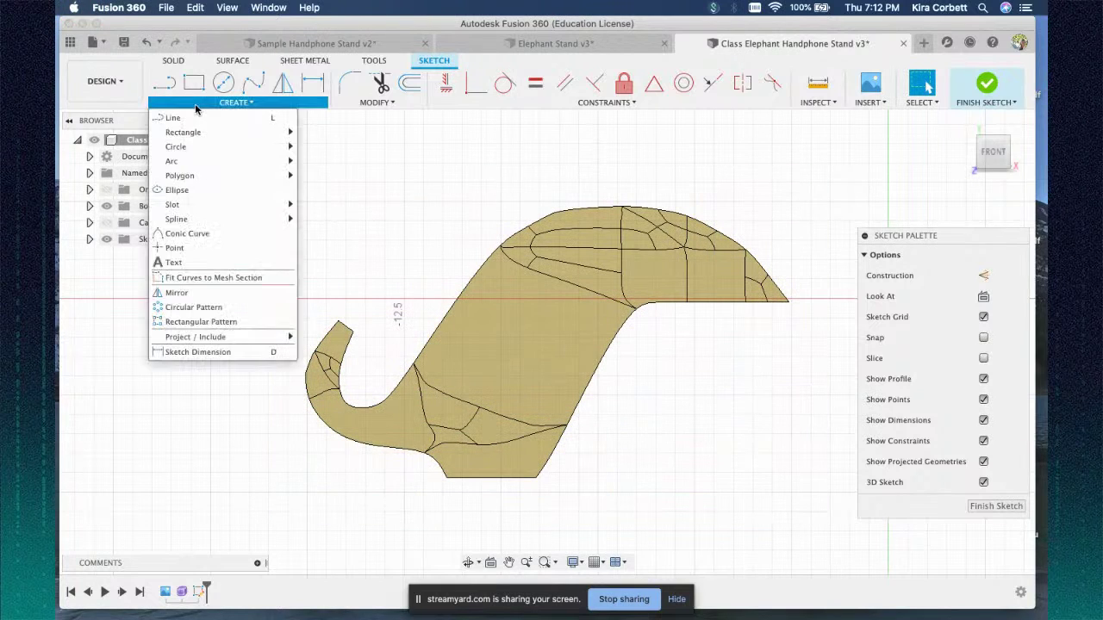
{"action": "mouse_move", "coordinate": [259, 337]}
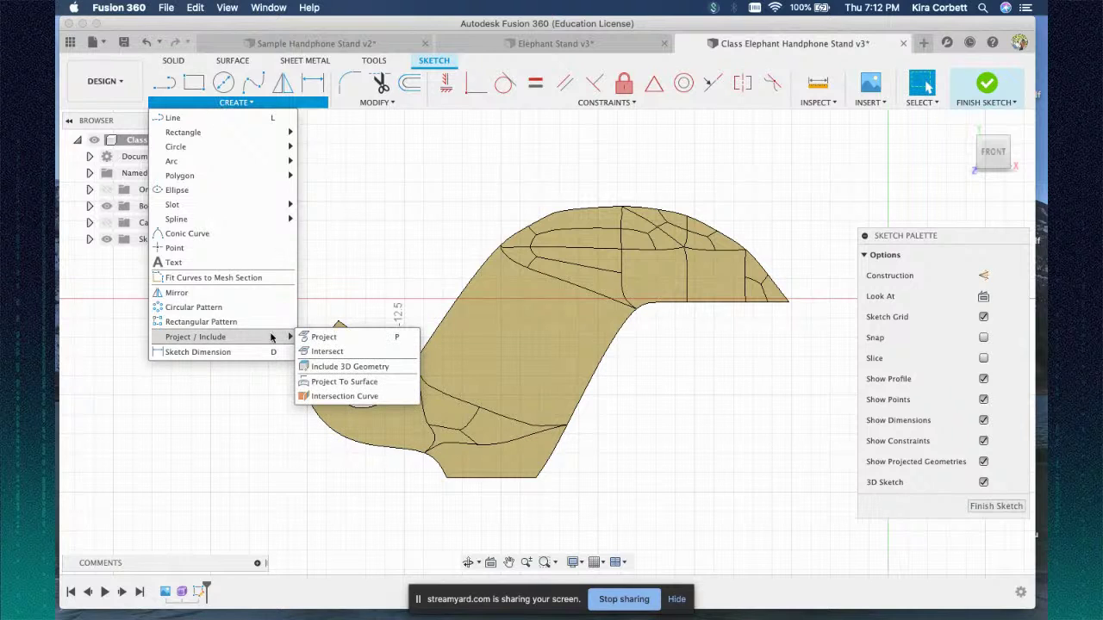
{"action": "left_click", "coordinate": [321, 338]}
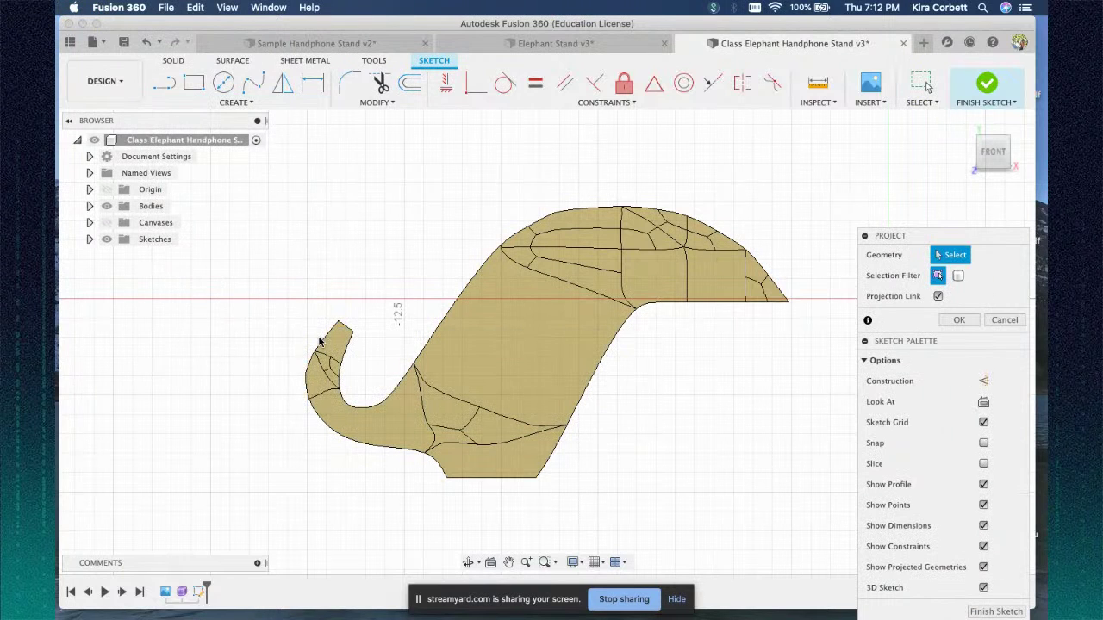
{"action": "left_click", "coordinate": [959, 276]}
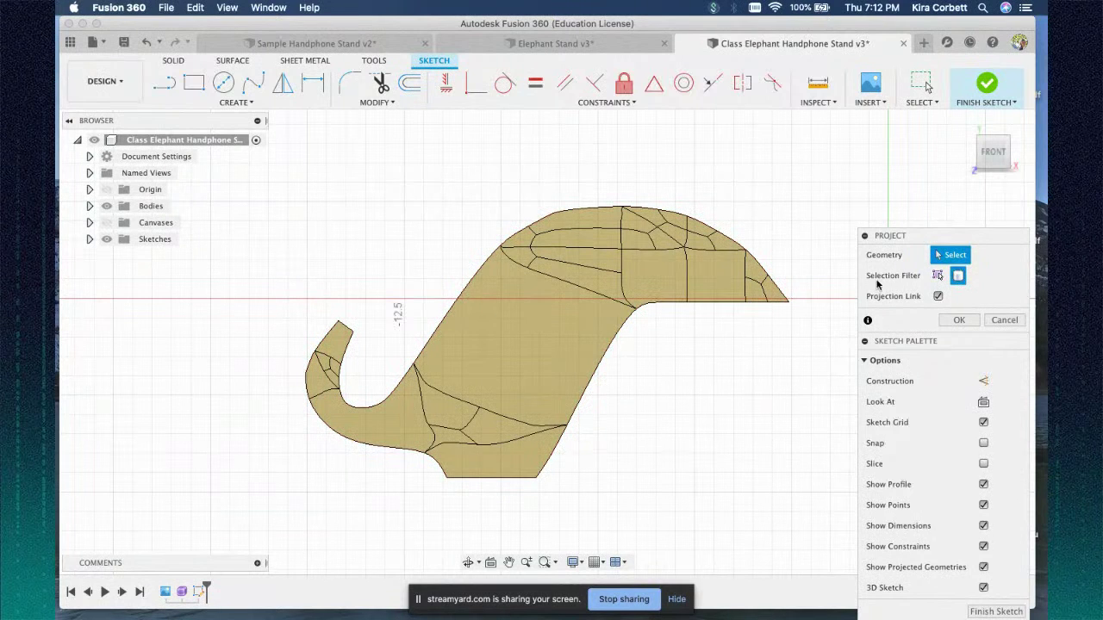
{"action": "left_click", "coordinate": [937, 277]}
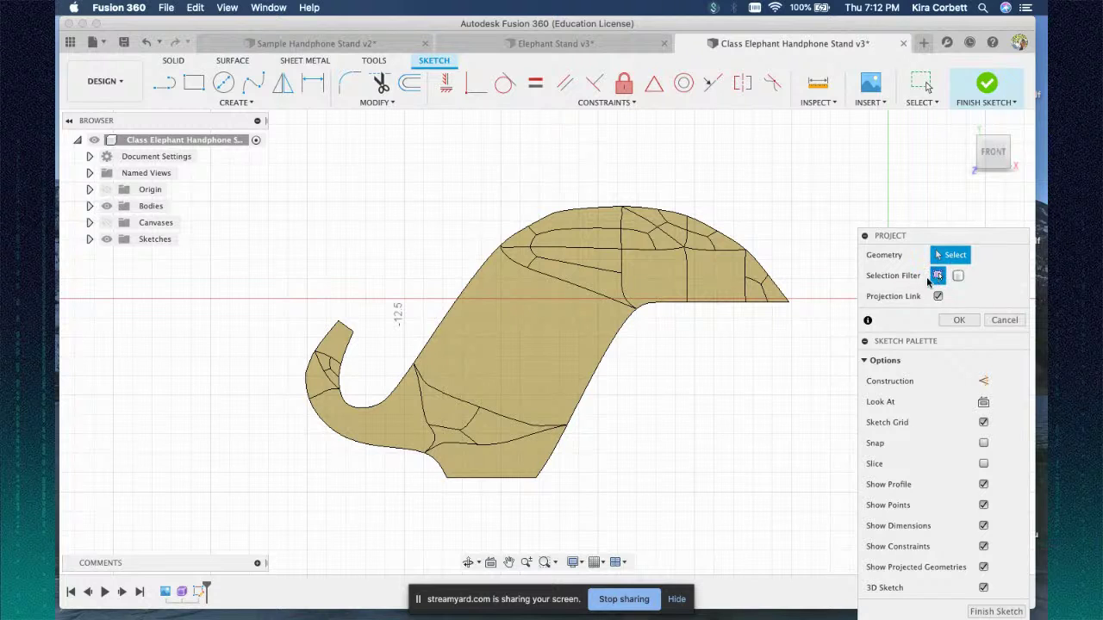
{"action": "left_click", "coordinate": [958, 275]}
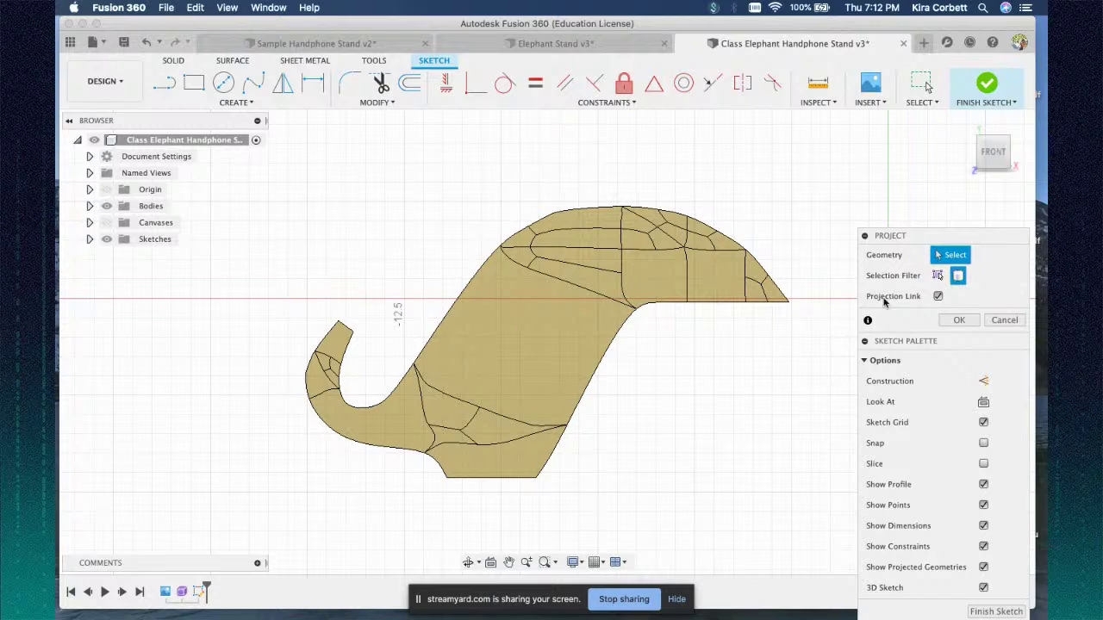
{"action": "left_click", "coordinate": [531, 324]}
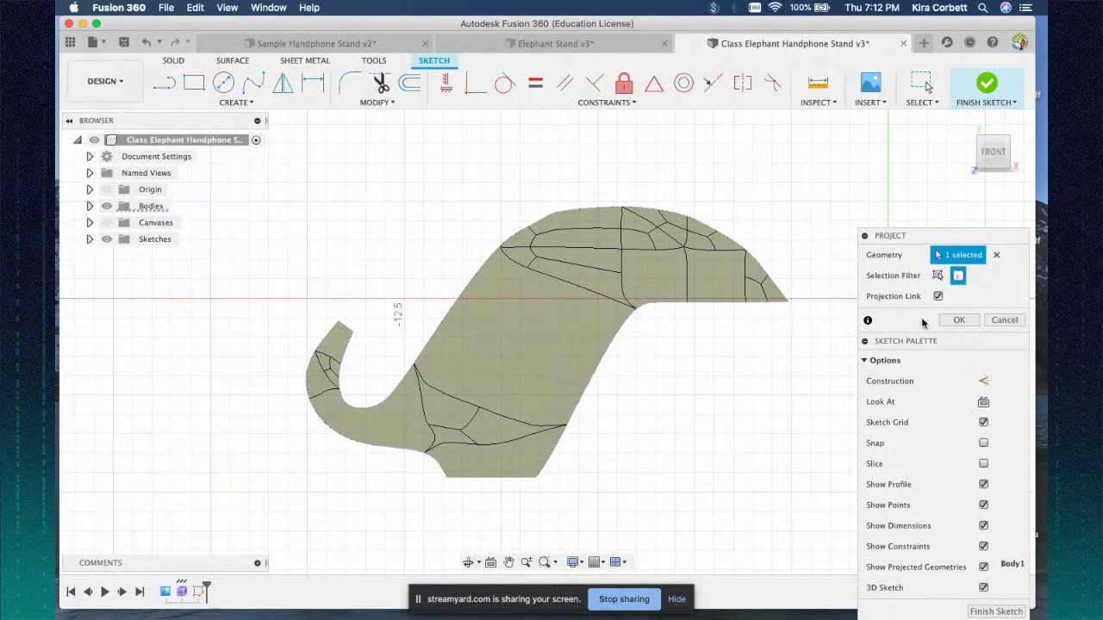
{"action": "left_click", "coordinate": [955, 322]}
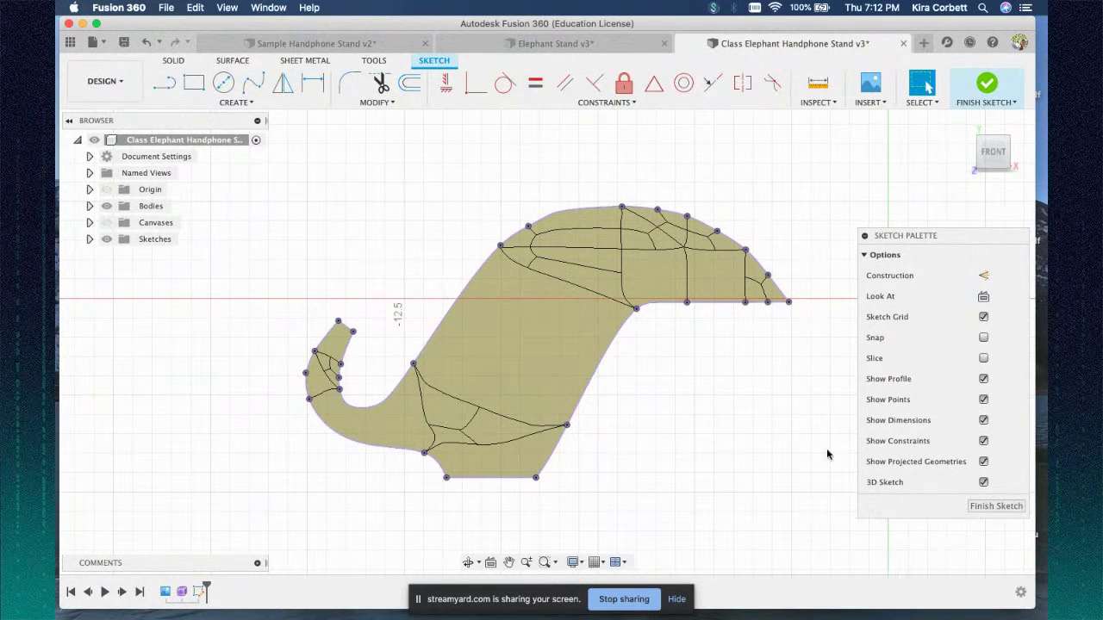
{"action": "left_click", "coordinate": [975, 509]}
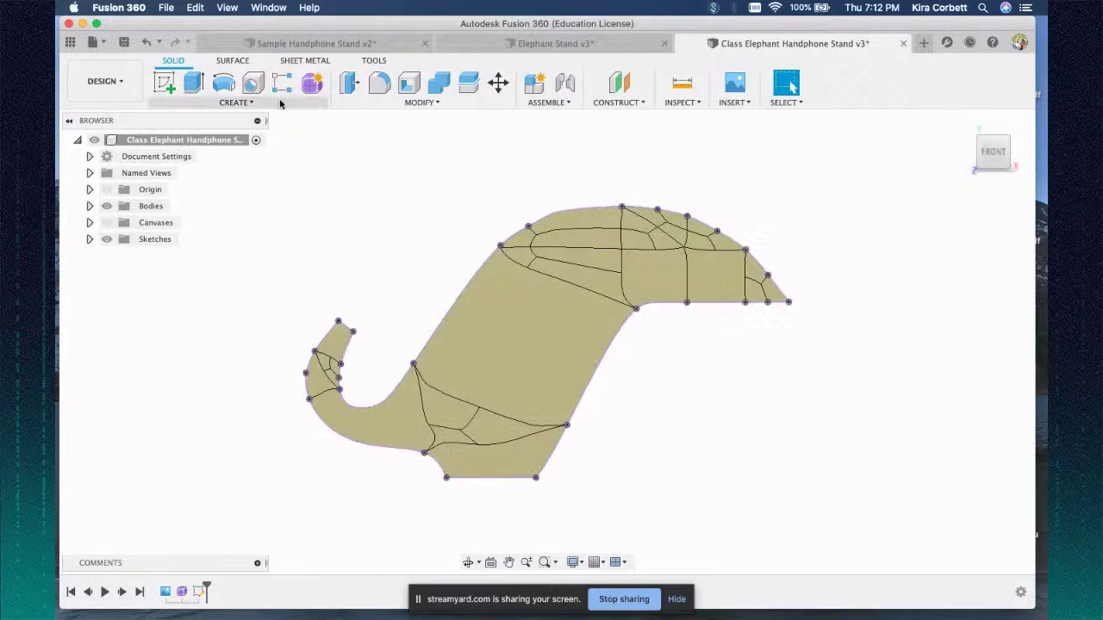
- Extrude the projected elephant profile 25 mm to one side as a new body and show it in the home view
{"action": "left_click", "coordinate": [250, 103]}
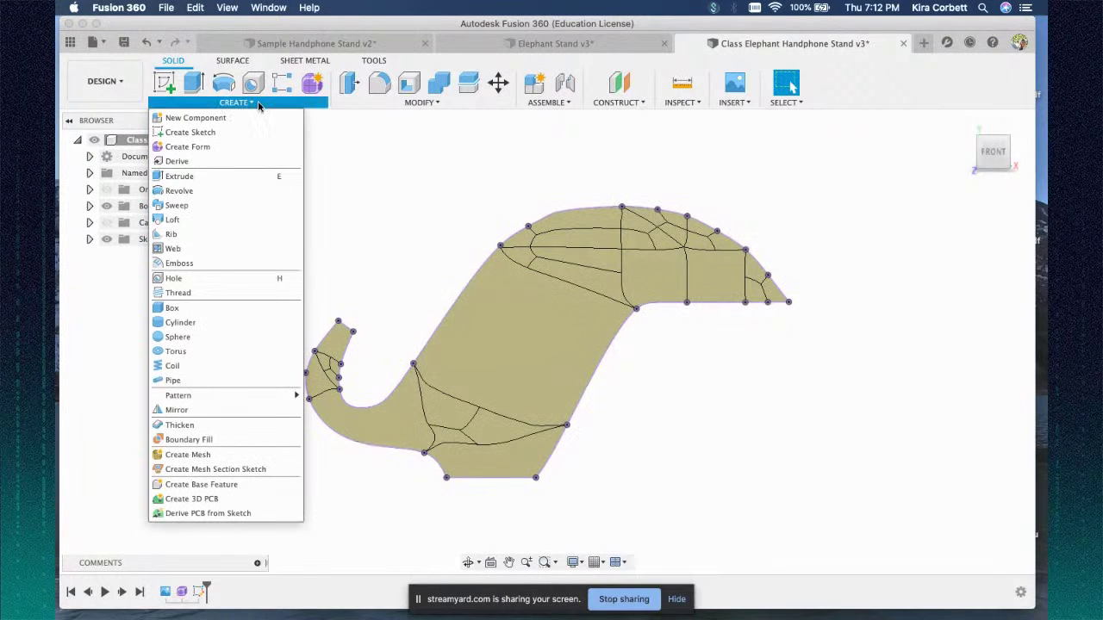
{"action": "left_click", "coordinate": [203, 176]}
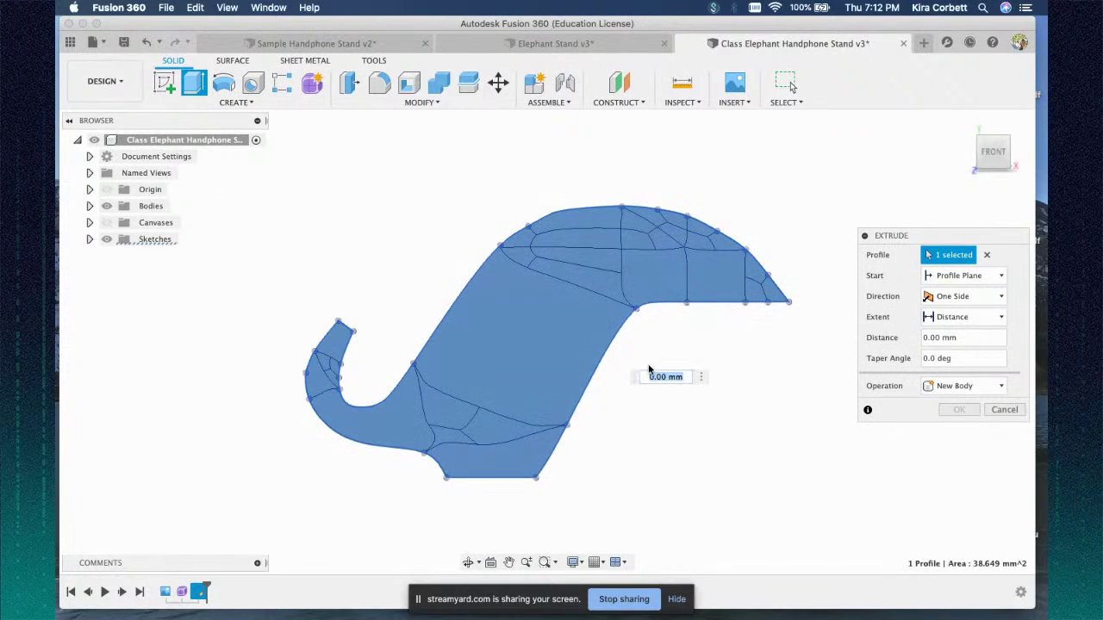
{"action": "left_click", "coordinate": [993, 168]}
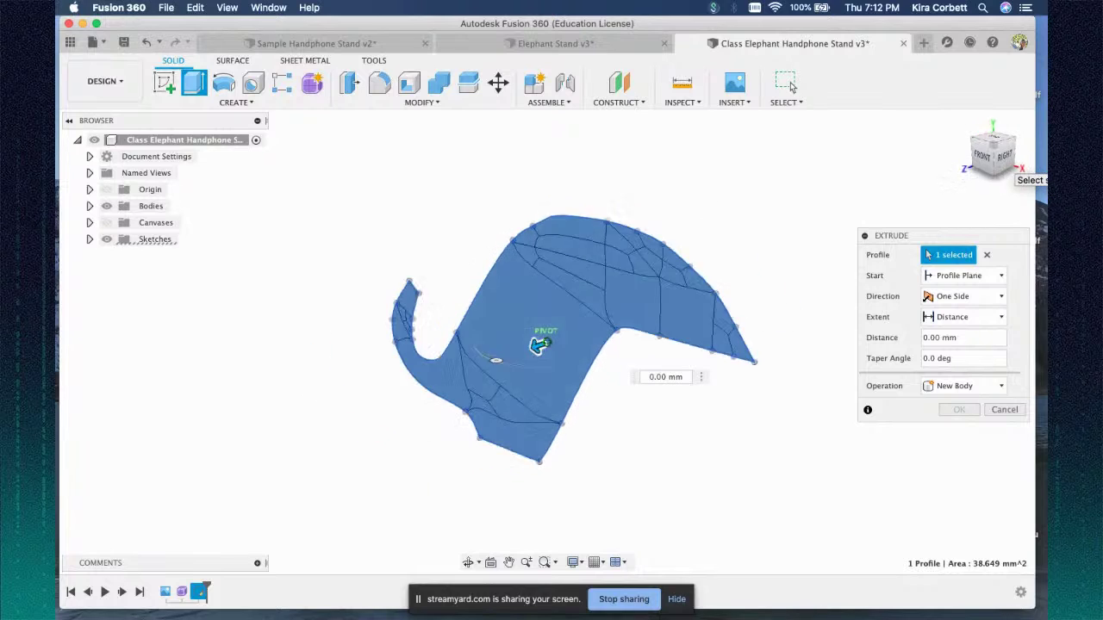
{"action": "left_click_drag", "start_coordinate": [536, 346], "coordinate": [136, 440]}
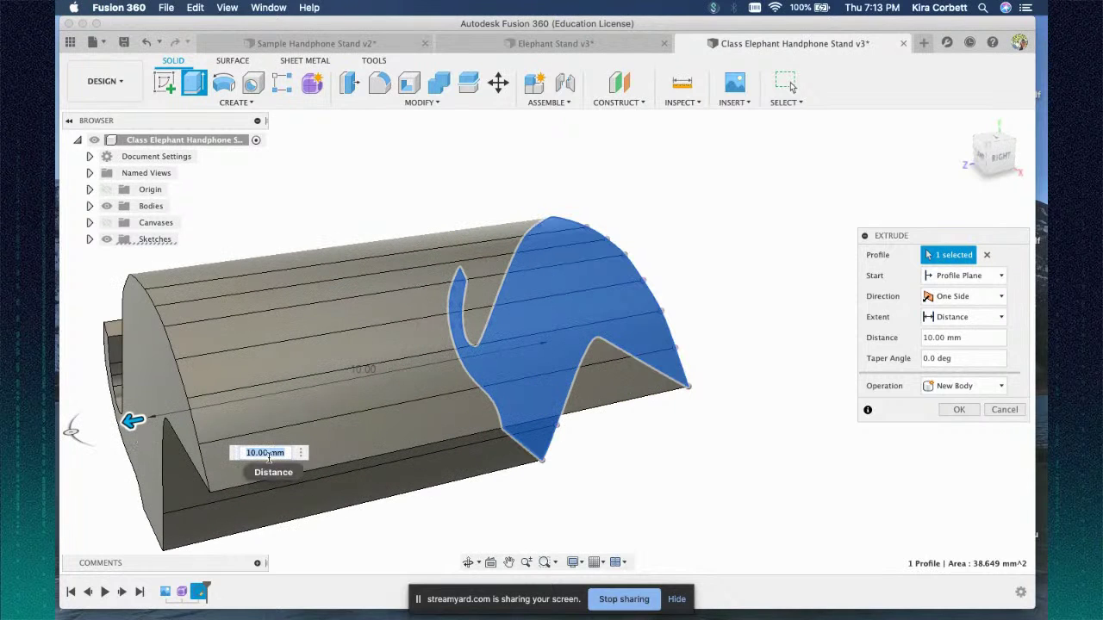
{"action": "type", "text": "25"}
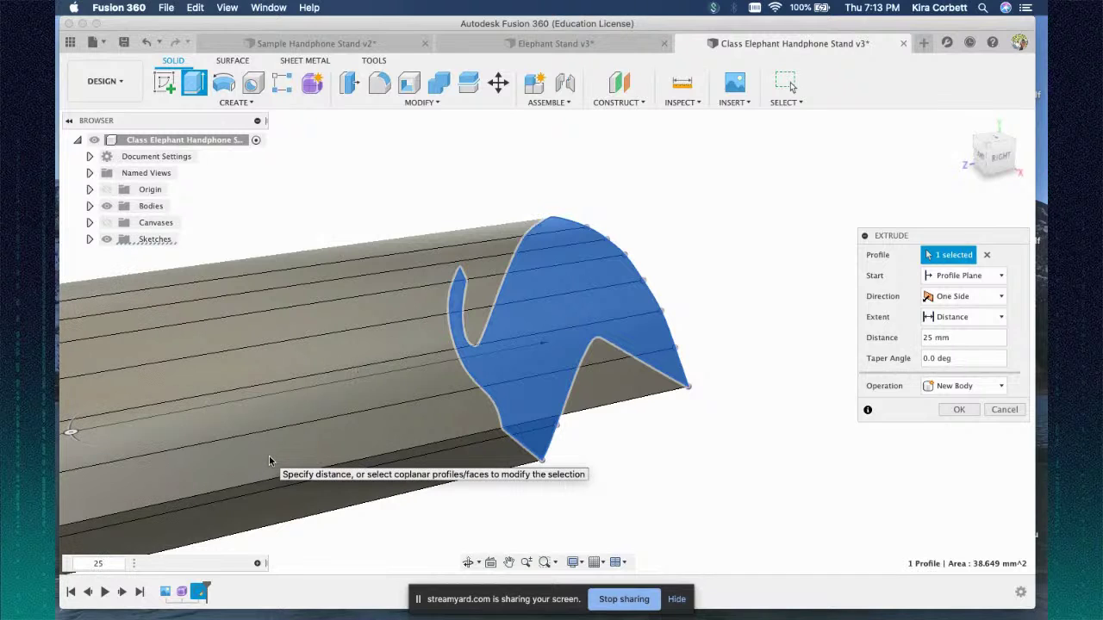
{"action": "key", "text": "Return"}
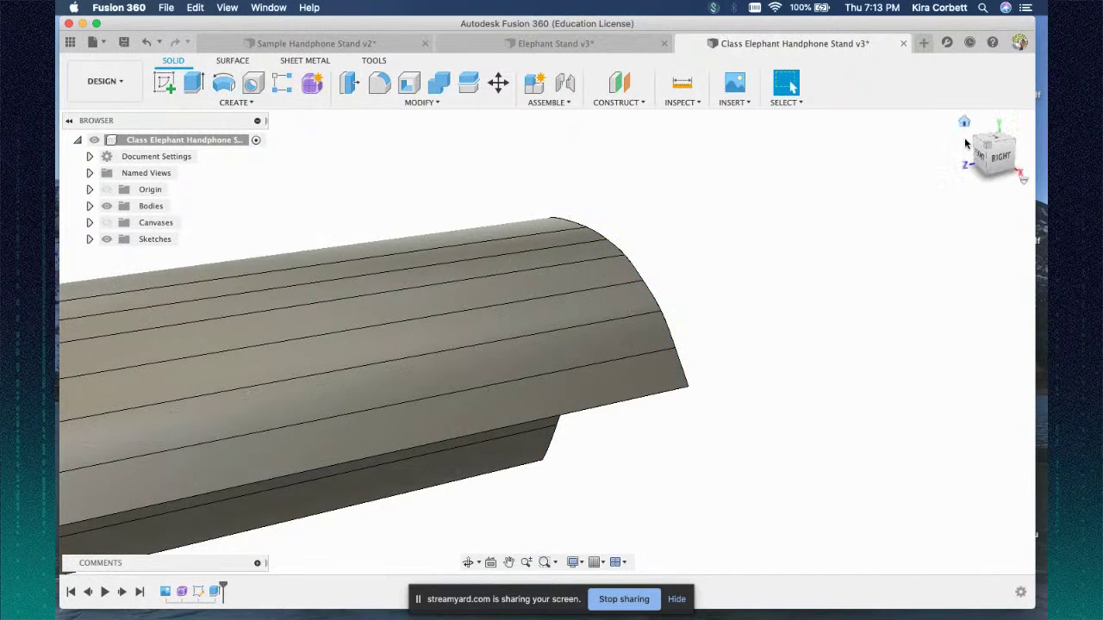
{"action": "left_click", "coordinate": [964, 122]}
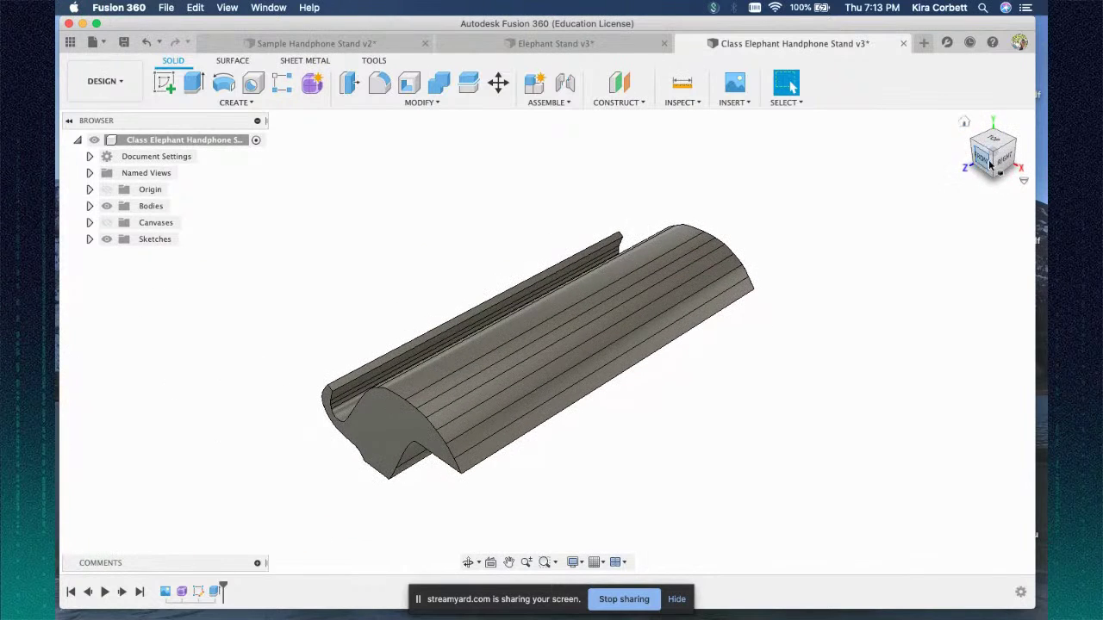
- Edit the elephant extrusion to a distance of 8 mm and inspect the body in the home view
{"action": "middle_click_drag", "start_coordinate": [987, 155], "coordinate": [1022, 133], "text": "shift"}
{"action": "mouse_move", "coordinate": [1022, 134]}
{"action": "left_mouse_down"}
{"action": "mouse_move", "coordinate": [1025, 119]}
{"action": "mouse_move", "coordinate": [995, 143]}
{"action": "mouse_move", "coordinate": [974, 134]}
{"action": "mouse_move", "coordinate": [1041, 131]}
{"action": "mouse_move", "coordinate": [978, 155]}
{"action": "left_mouse_up"}
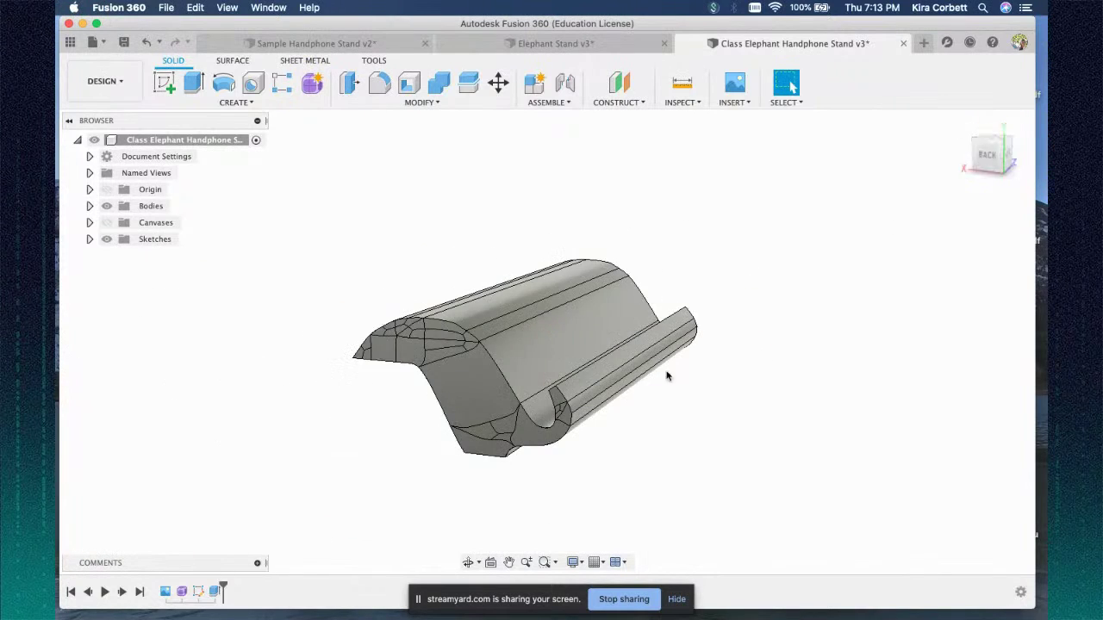
{"action": "right_click", "coordinate": [216, 593]}
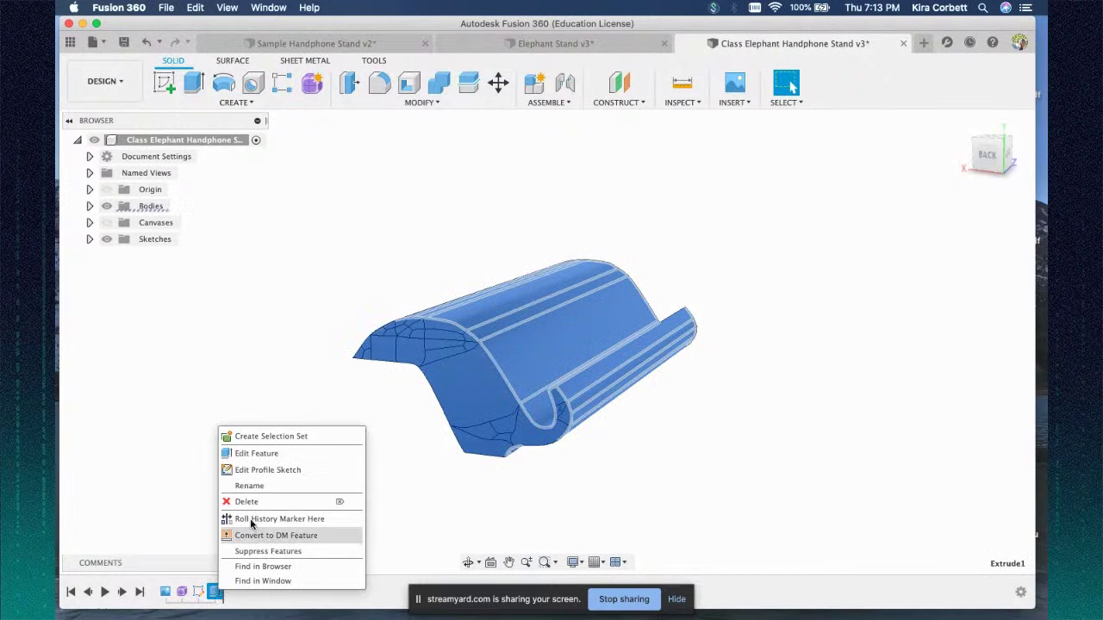
{"action": "left_click", "coordinate": [247, 454]}
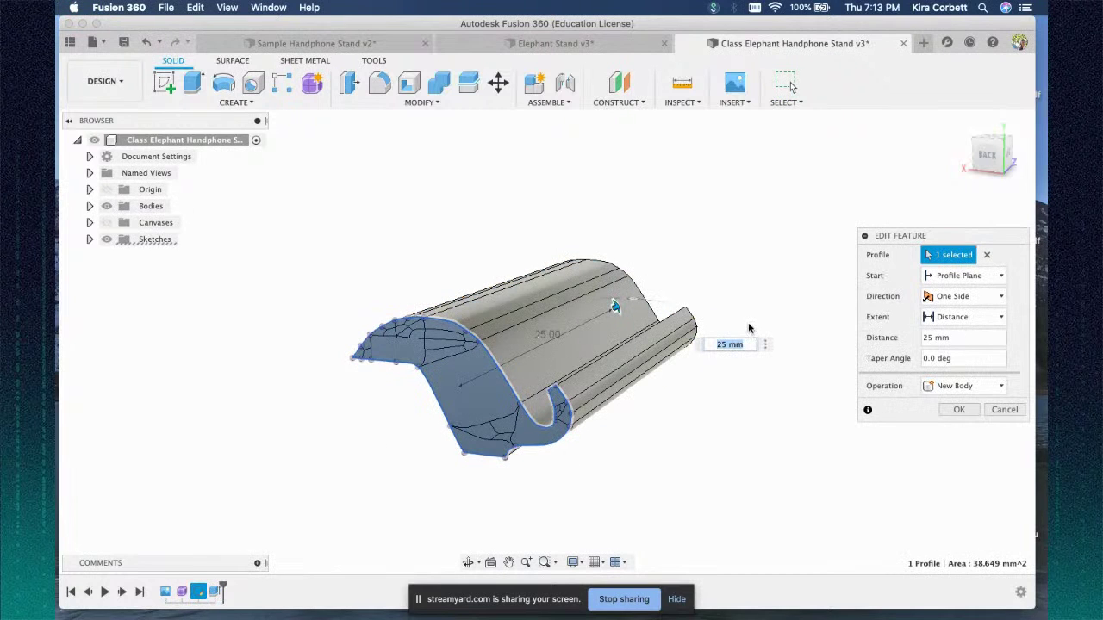
{"action": "type", "text": "8"}
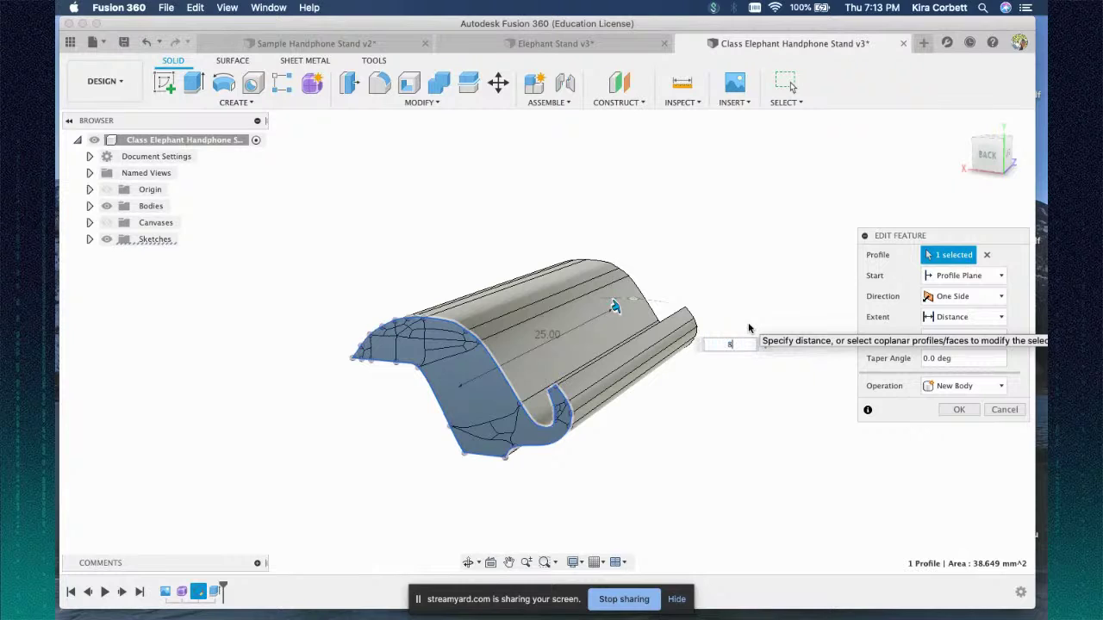
{"action": "key", "text": "Return"}
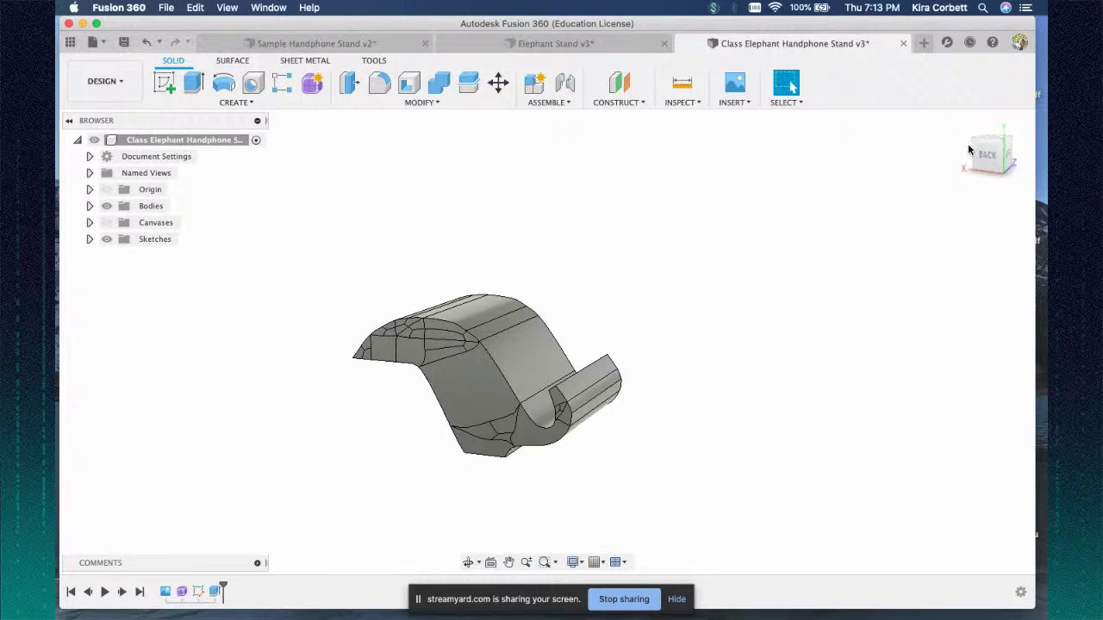
{"action": "mouse_move", "coordinate": [990, 162]}
{"action": "left_mouse_down"}
{"action": "mouse_move", "coordinate": [892, 162]}
{"action": "mouse_move", "coordinate": [752, 105]}
{"action": "mouse_move", "coordinate": [757, 133]}
{"action": "left_mouse_up"}
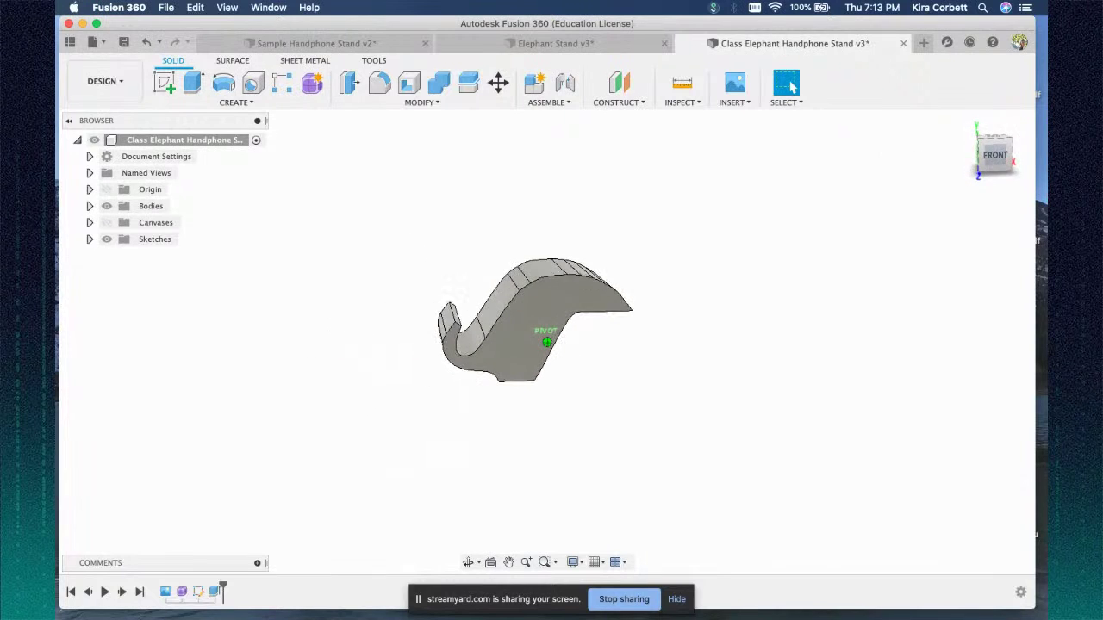
{"action": "left_click", "coordinate": [965, 122]}
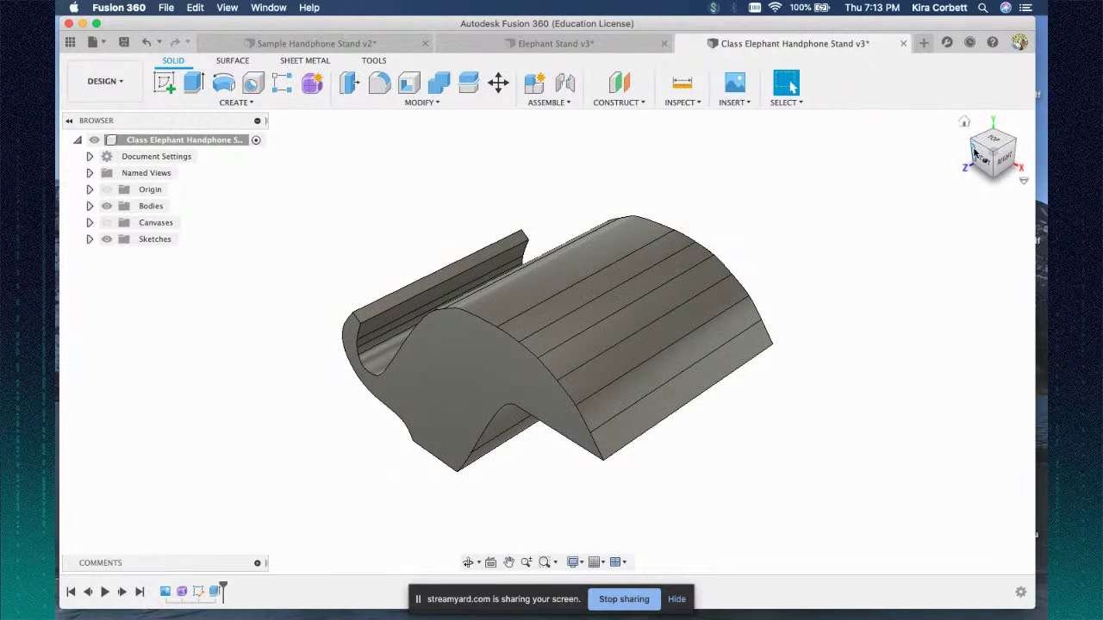
- Compare the body's front profile with the elephant reference image by toggling the Canvases folder's visibility, leaving it hidden
{"action": "left_click", "coordinate": [980, 161]}
{"action": "left_click", "coordinate": [1004, 161]}
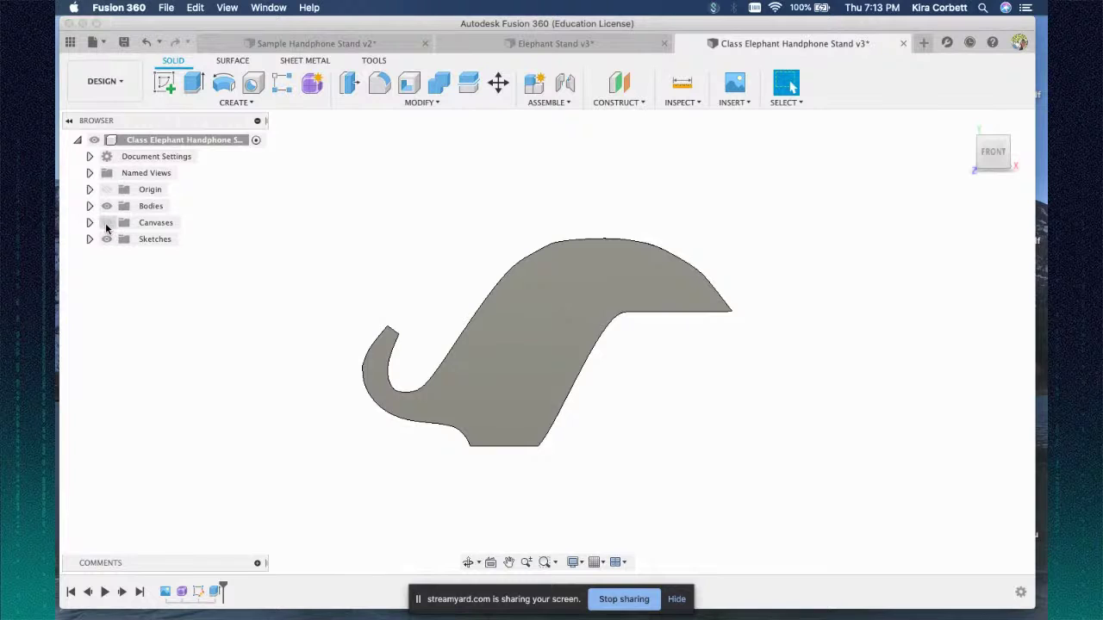
{"action": "left_click", "coordinate": [106, 223]}
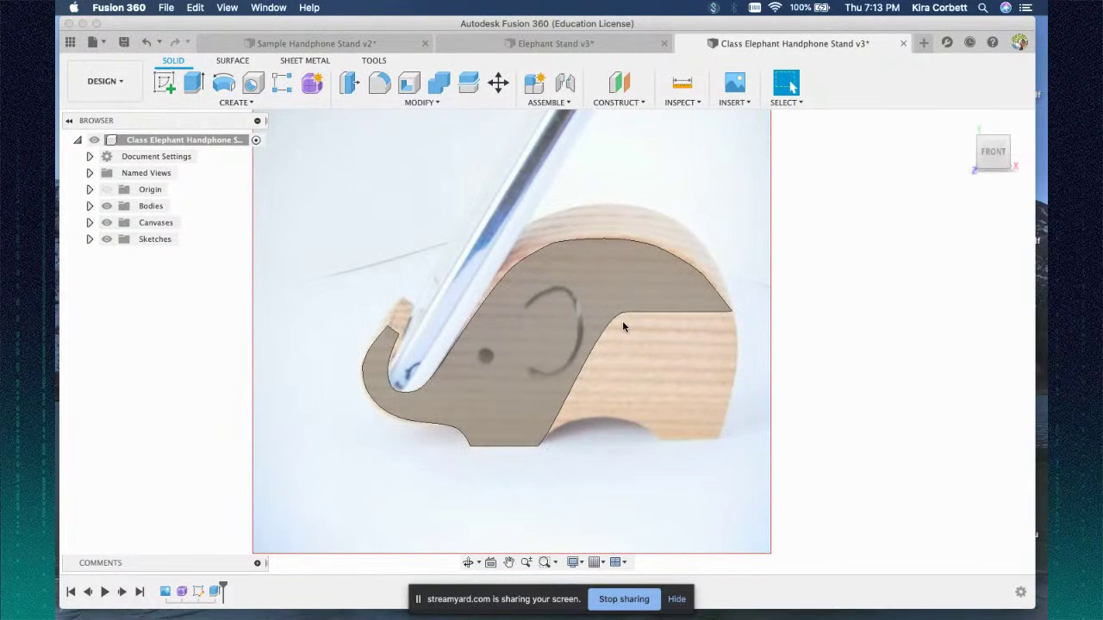
{"action": "left_click", "coordinate": [105, 223]}
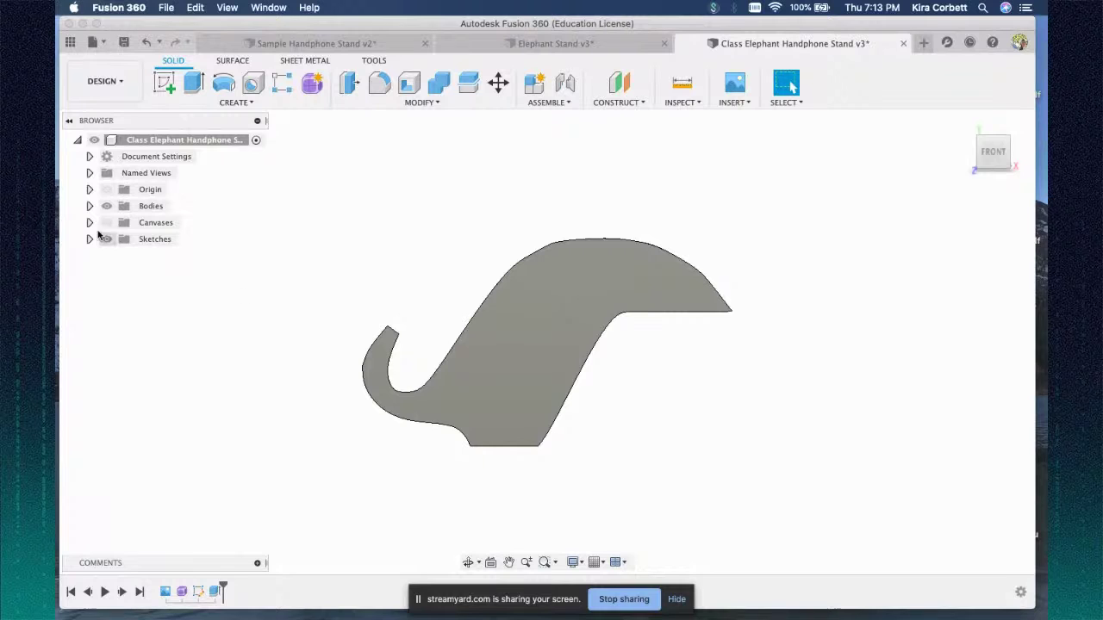
{"action": "left_click", "coordinate": [106, 223]}
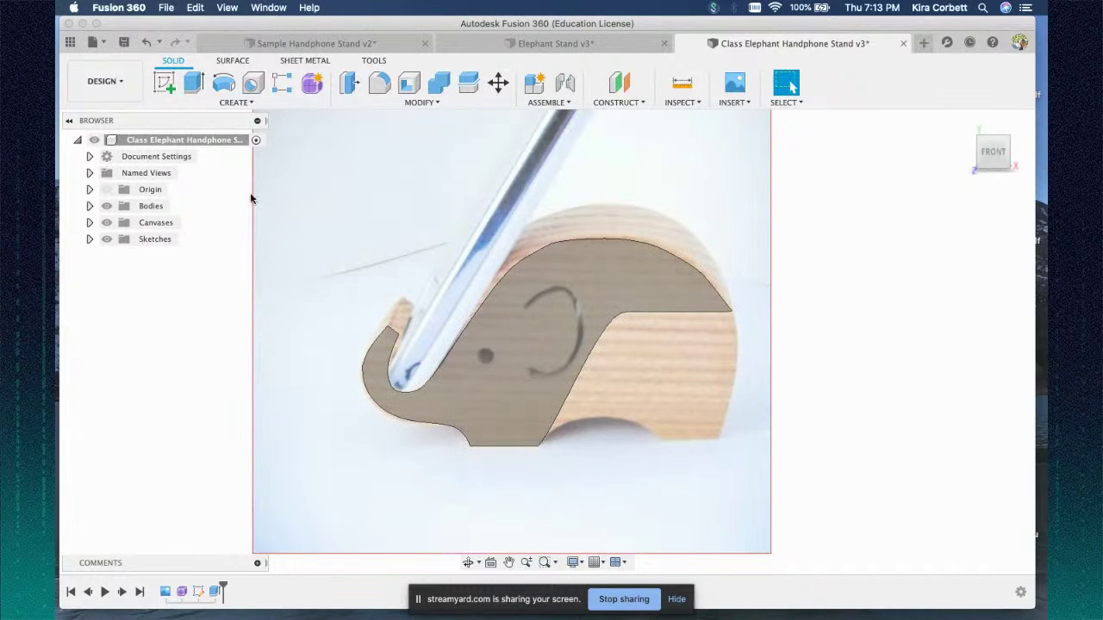
{"action": "left_click", "coordinate": [106, 223]}
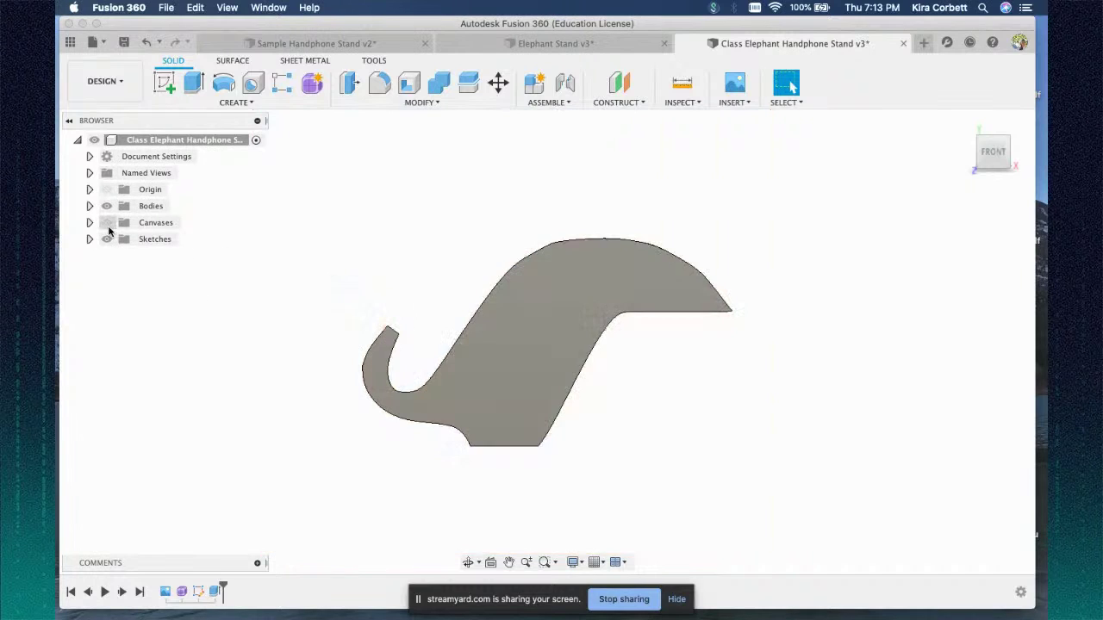
- Review the body's front face and the canvas, form, sketch and extrusion features in the design history
{"action": "left_click", "coordinate": [515, 367]}
{"action": "left_click_drag", "start_coordinate": [990, 153], "coordinate": [1014, 168]}
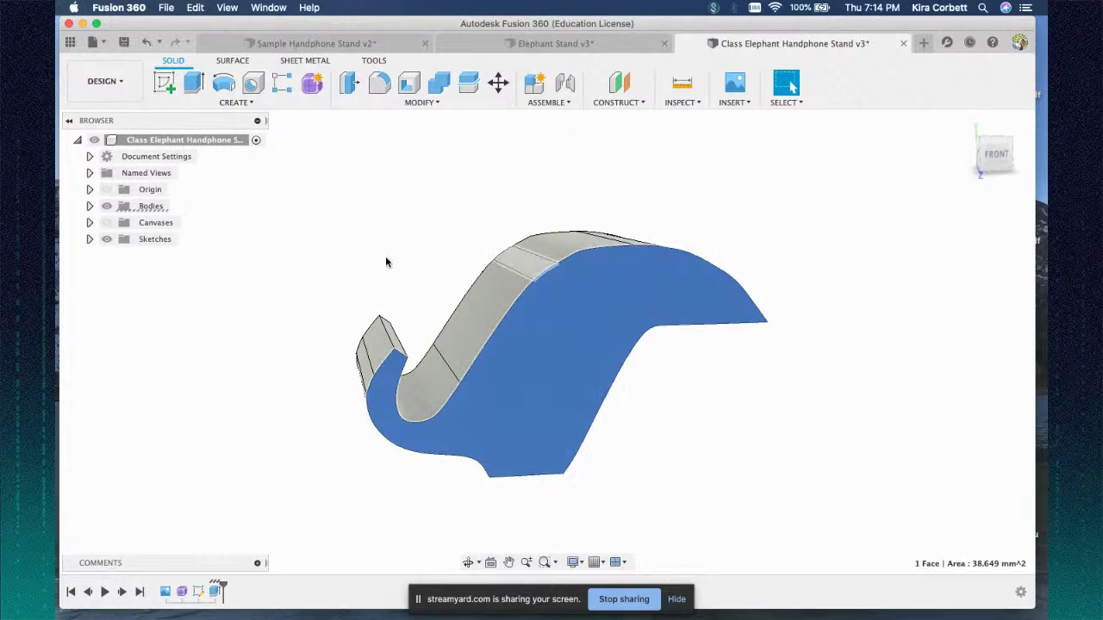
{"action": "left_click", "coordinate": [166, 592]}
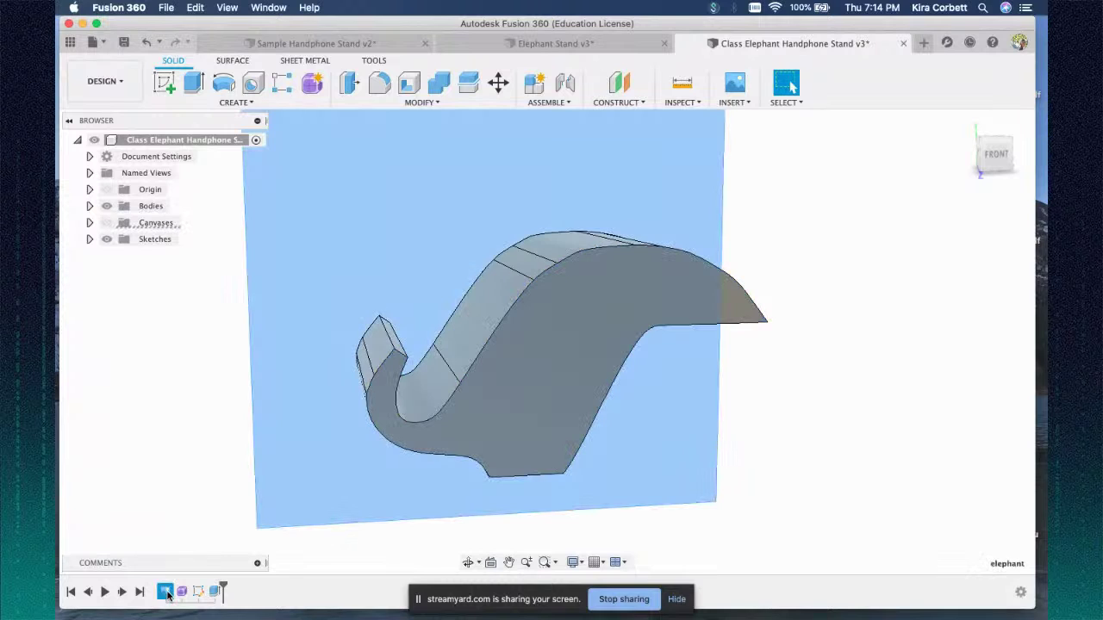
{"action": "left_click", "coordinate": [181, 592]}
{"action": "left_click", "coordinate": [197, 591]}
{"action": "left_click", "coordinate": [214, 592]}
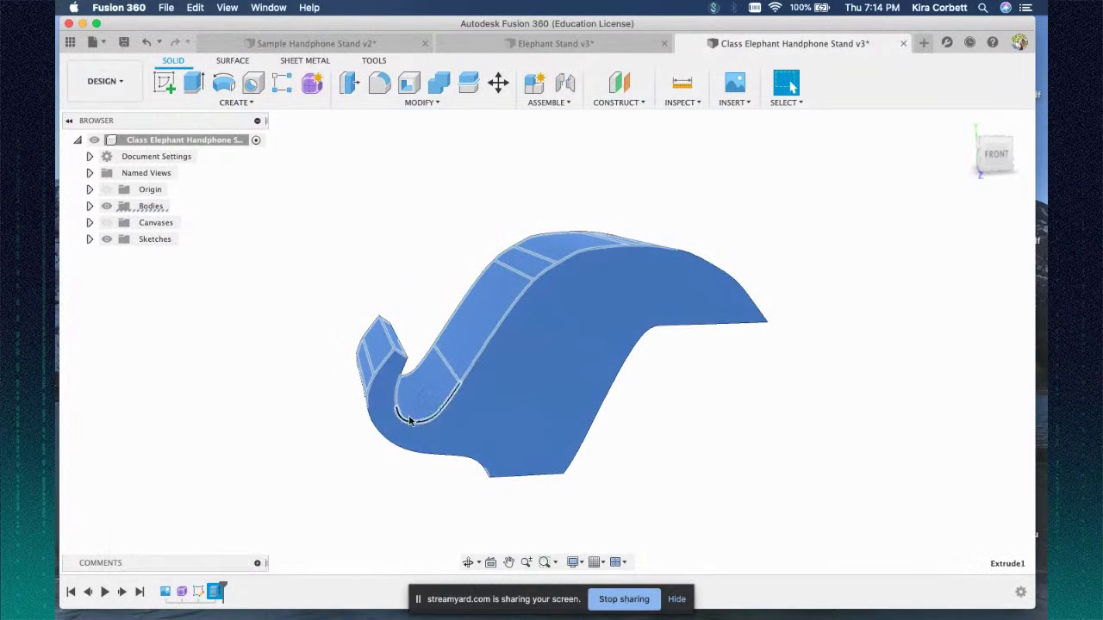
{"action": "left_click", "coordinate": [234, 105]}
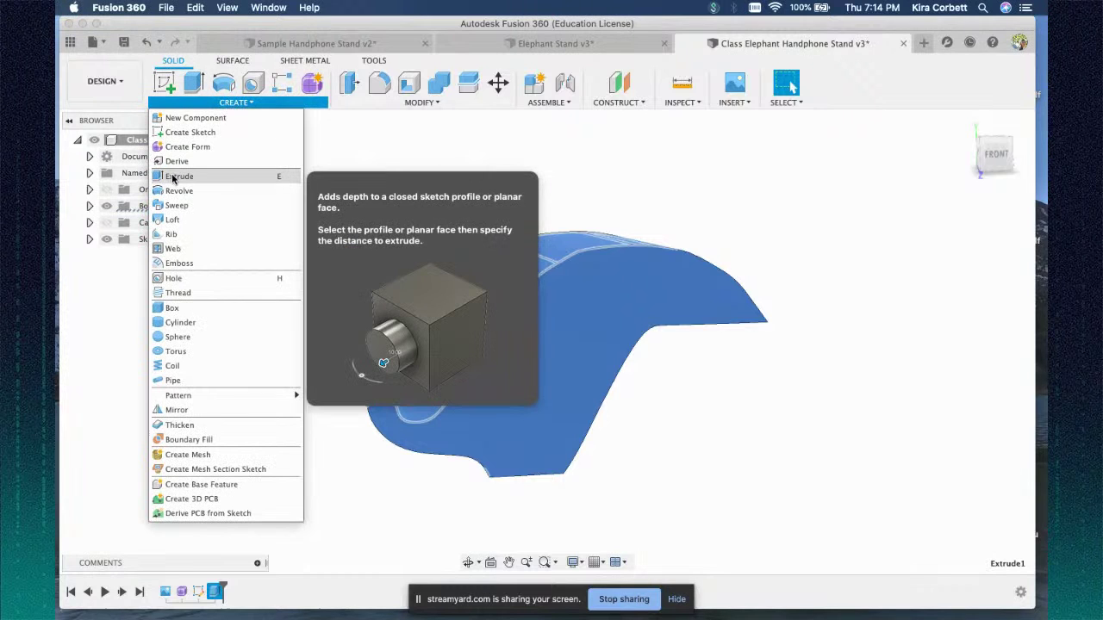
{"action": "left_click", "coordinate": [445, 159]}
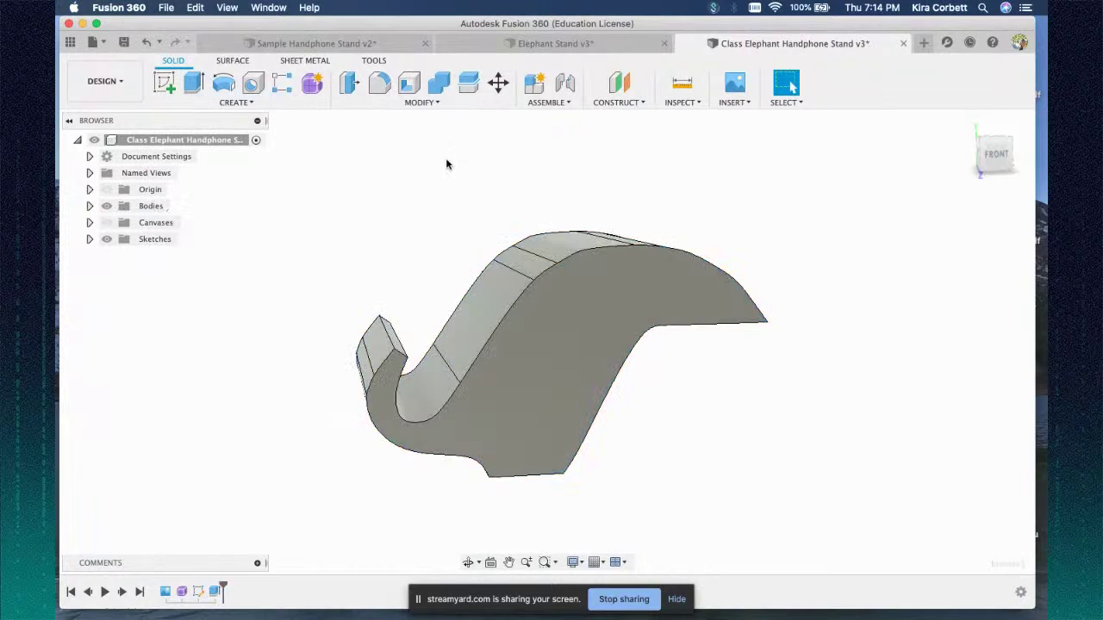
{"action": "left_click_drag", "start_coordinate": [991, 157], "coordinate": [969, 163]}
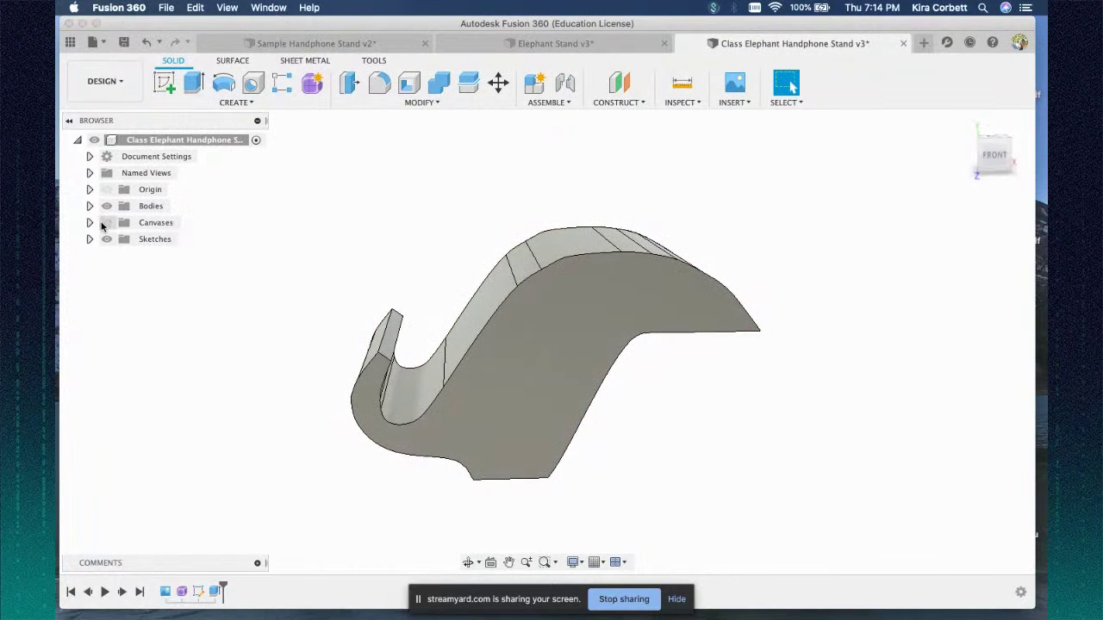
- Show the elephant canvas in the front view and start a new sketch on the front origin plane
{"action": "left_click", "coordinate": [105, 224]}
{"action": "left_click", "coordinate": [991, 155]}
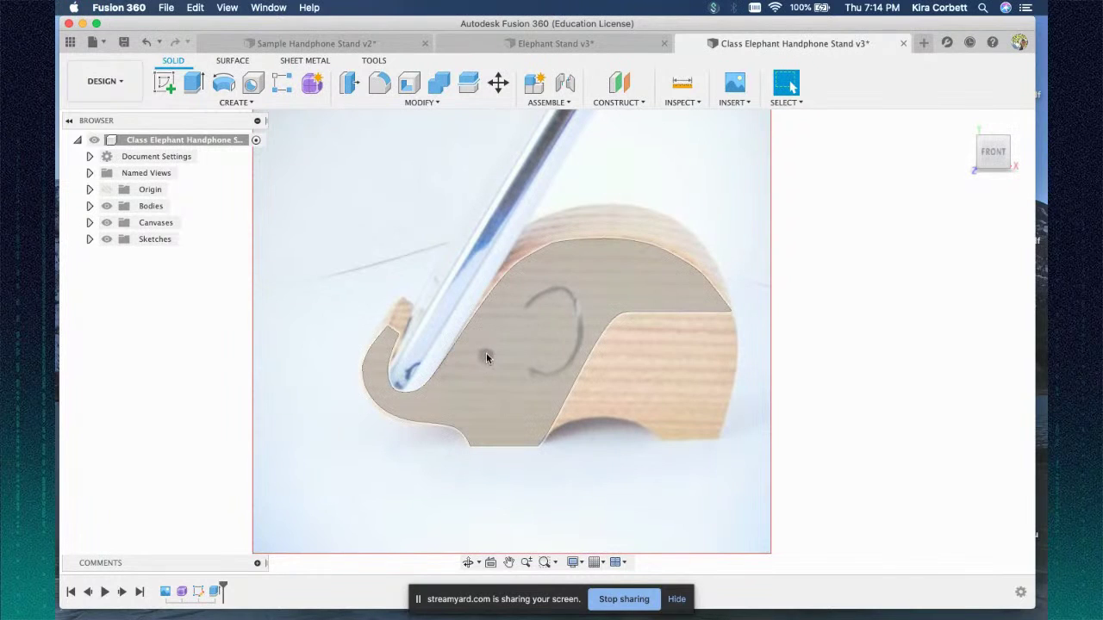
{"action": "left_click", "coordinate": [209, 101]}
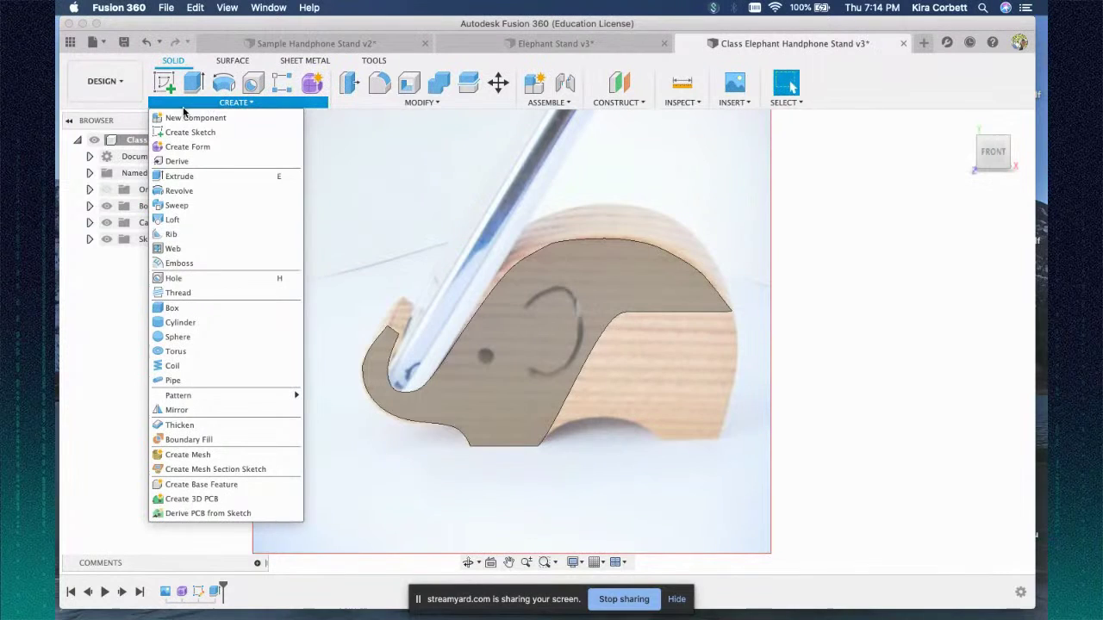
{"action": "left_click", "coordinate": [182, 134]}
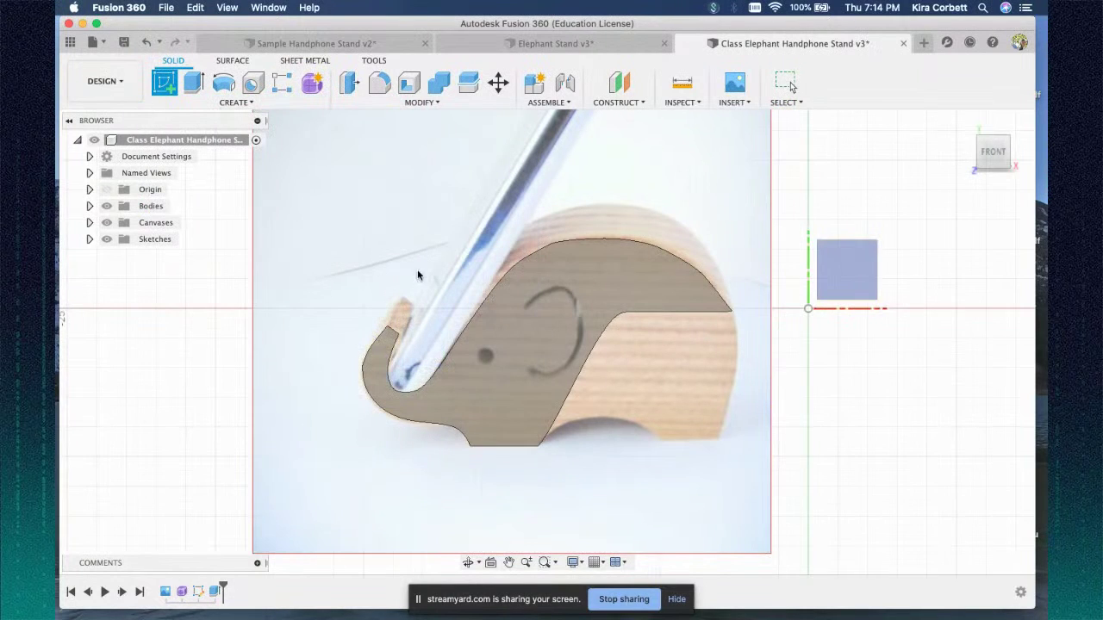
{"action": "left_click", "coordinate": [857, 271]}
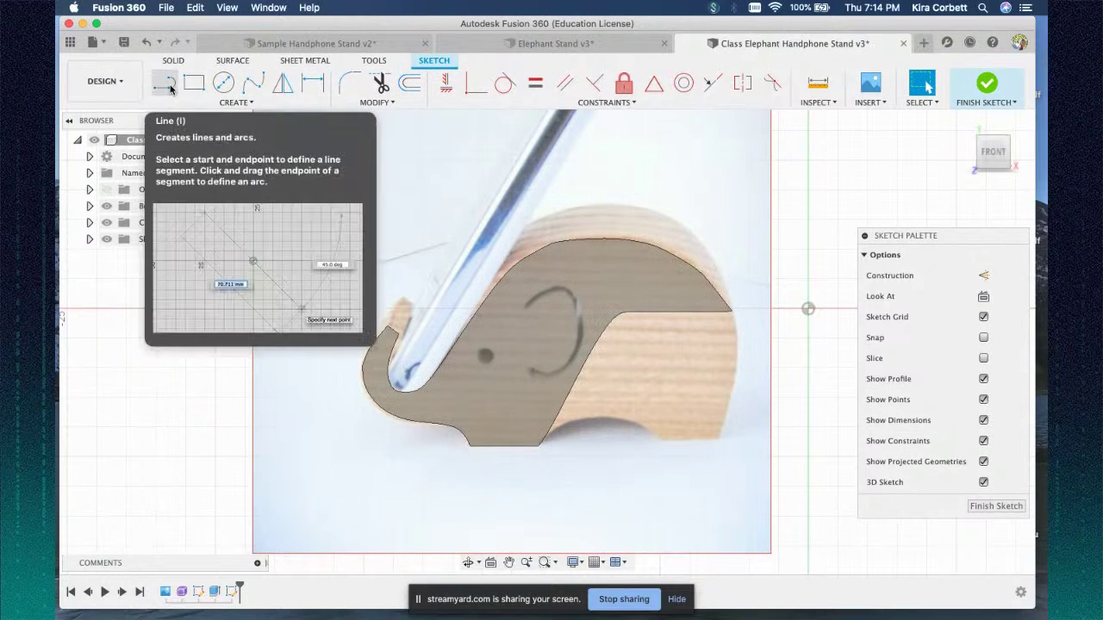
- Draw a center diameter circle of about 0.64 mm over the elephant's eye in the reference image
{"action": "left_click", "coordinate": [223, 83]}
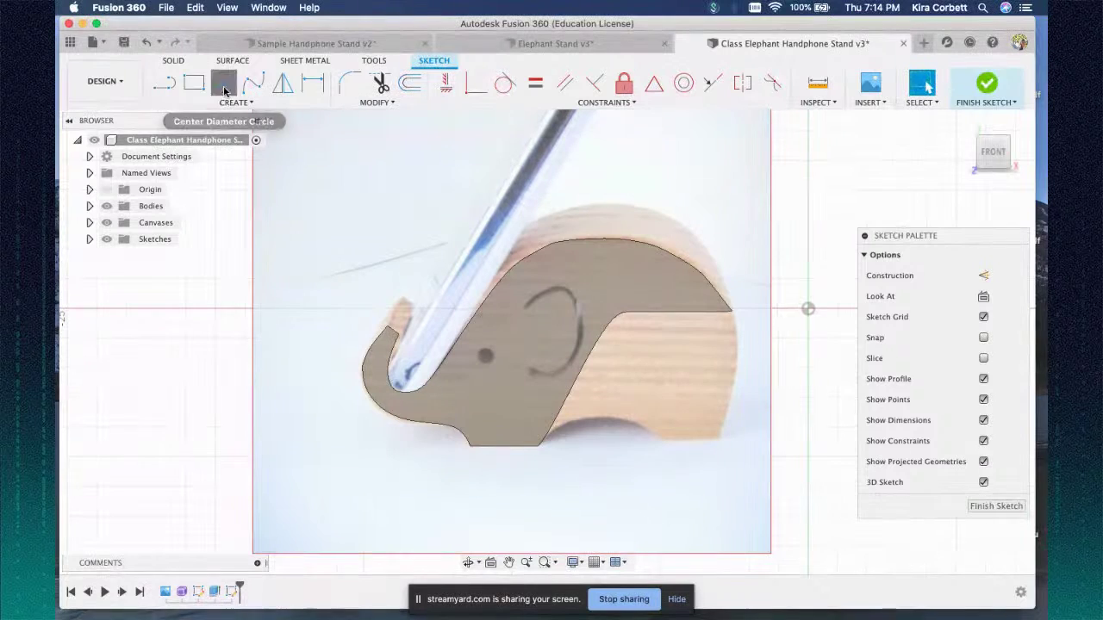
{"action": "left_click", "coordinate": [485, 357]}
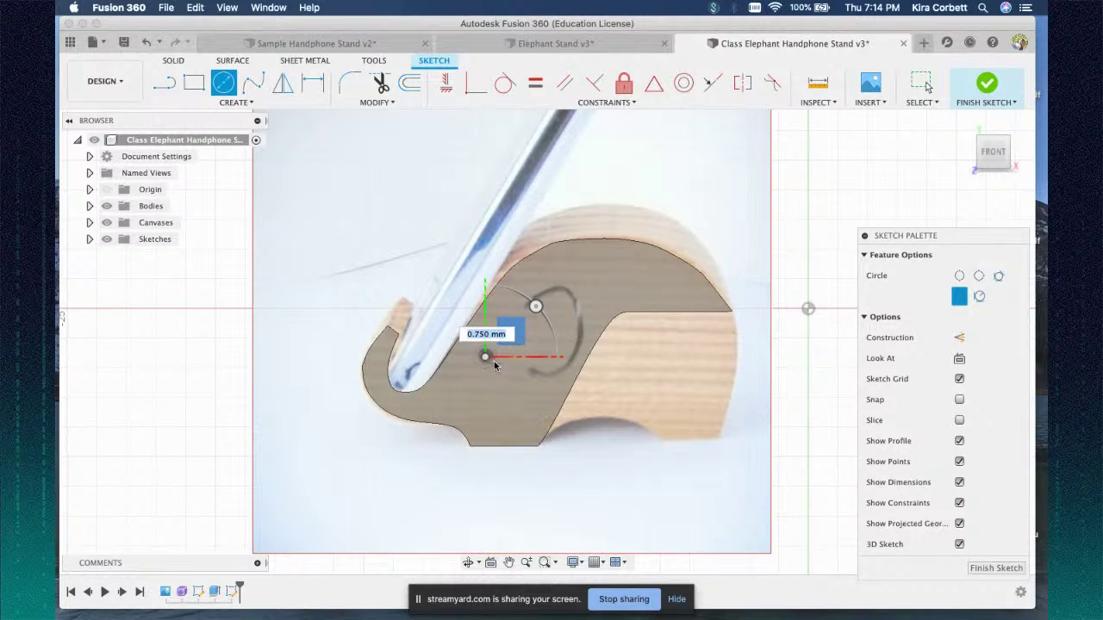
{"action": "scroll", "coordinate": [495, 367], "scroll_direction": "up", "scroll_amount": 1}
{"action": "scroll", "coordinate": [496, 368], "scroll_direction": "up", "scroll_amount": 2}
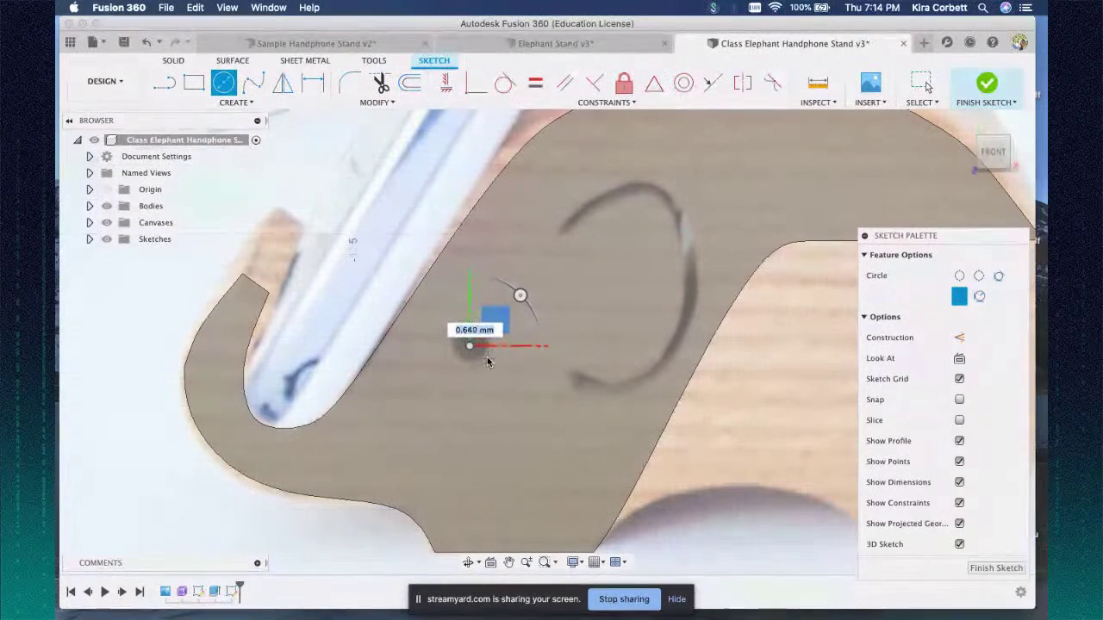
{"action": "left_click", "coordinate": [489, 360]}
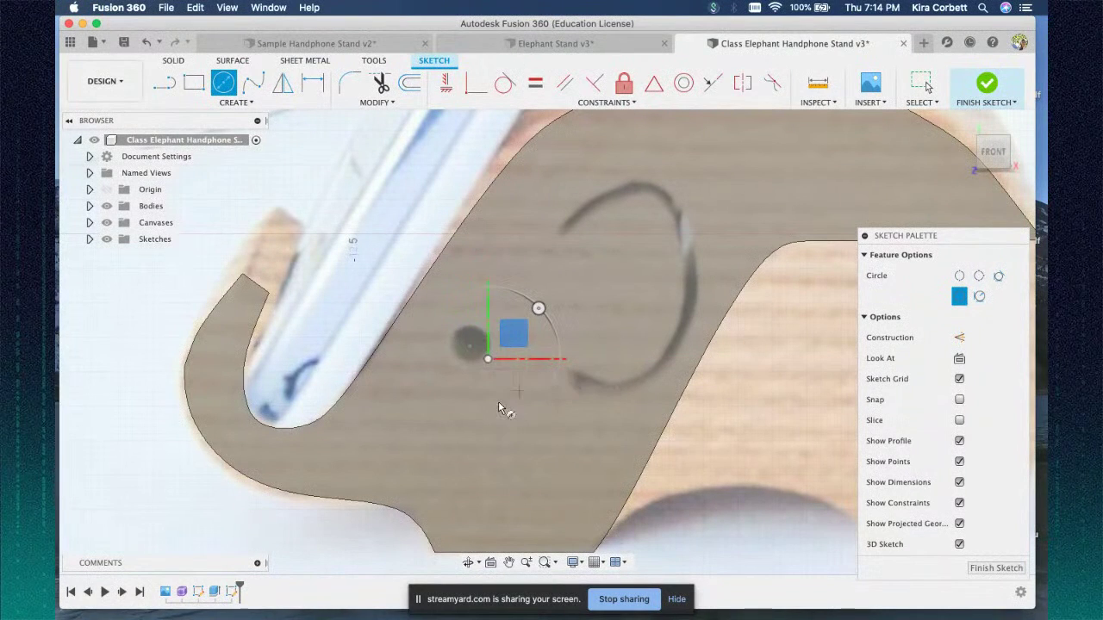
{"action": "scroll", "coordinate": [661, 400], "scroll_direction": "down", "scroll_amount": 2}
{"action": "scroll", "coordinate": [661, 400], "scroll_direction": "up", "scroll_amount": 2}
{"action": "scroll", "coordinate": [661, 400], "scroll_direction": "down", "scroll_amount": 3}
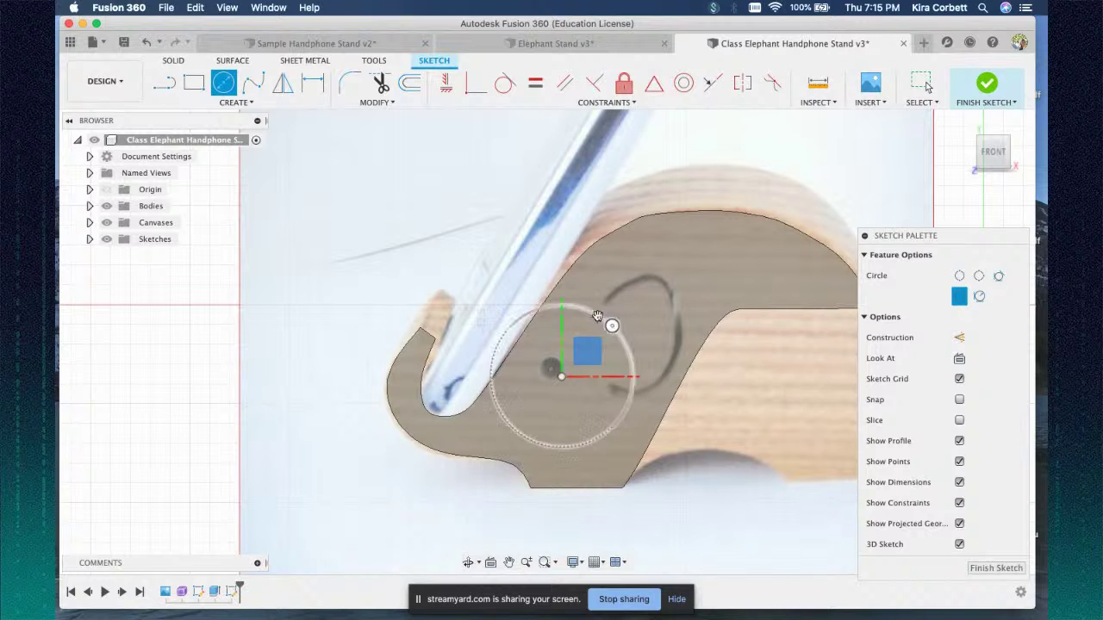
{"action": "key", "text": "Escape"}
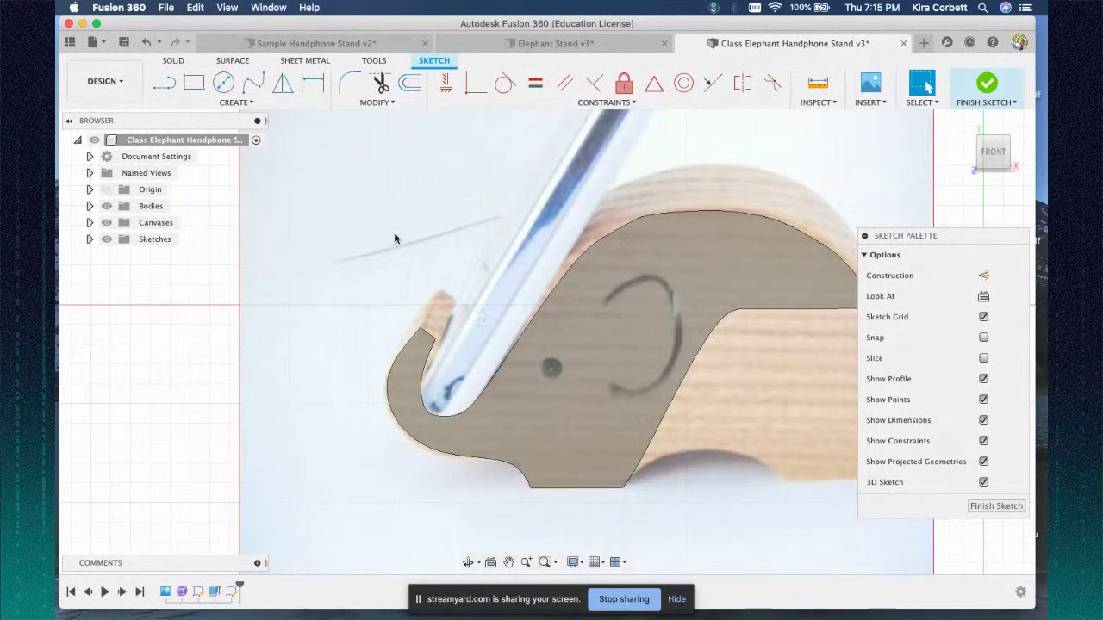
- Trace the outer edge of the elephant's ear with a chain of connected lines, from its upper end around to its lower end
{"action": "left_click", "coordinate": [217, 103]}
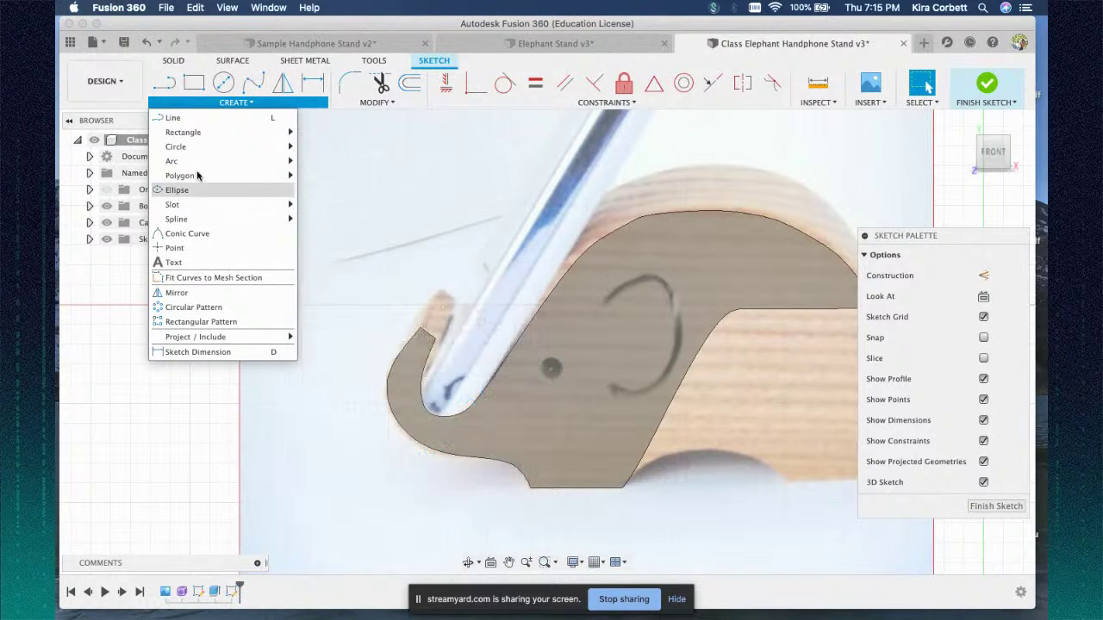
{"action": "left_click", "coordinate": [193, 116]}
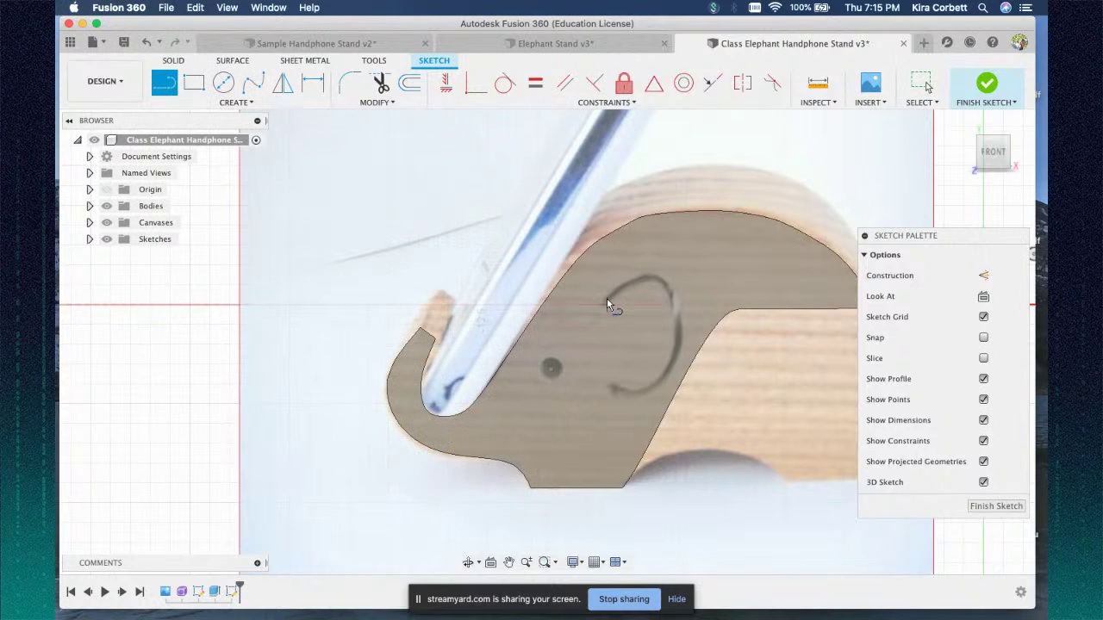
{"action": "scroll", "coordinate": [607, 298], "scroll_direction": "up", "scroll_amount": 5}
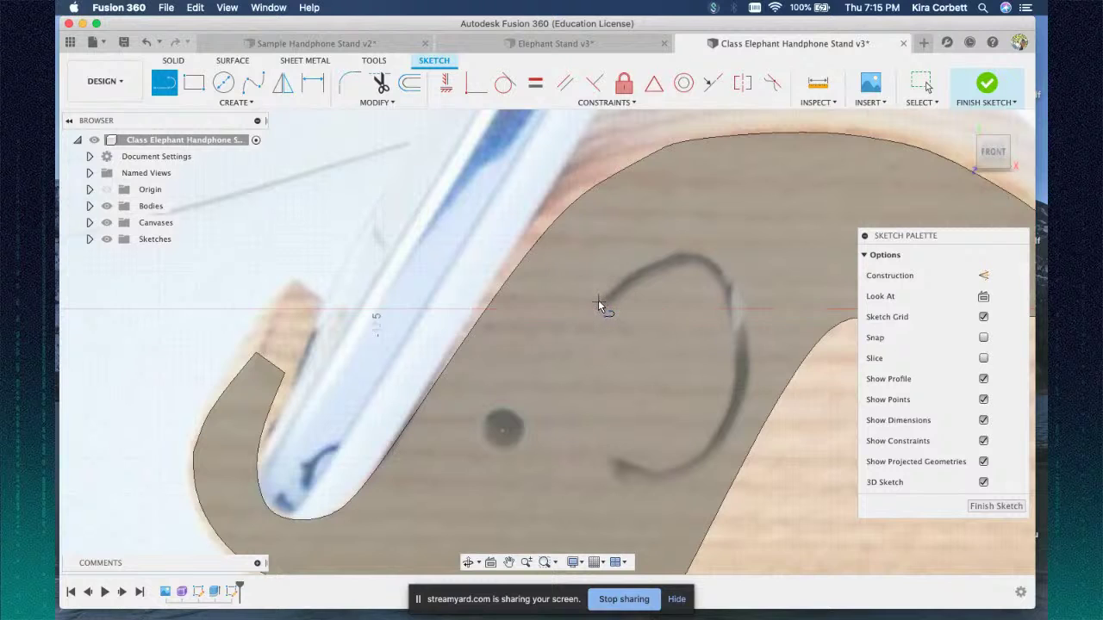
{"action": "left_click", "coordinate": [598, 309]}
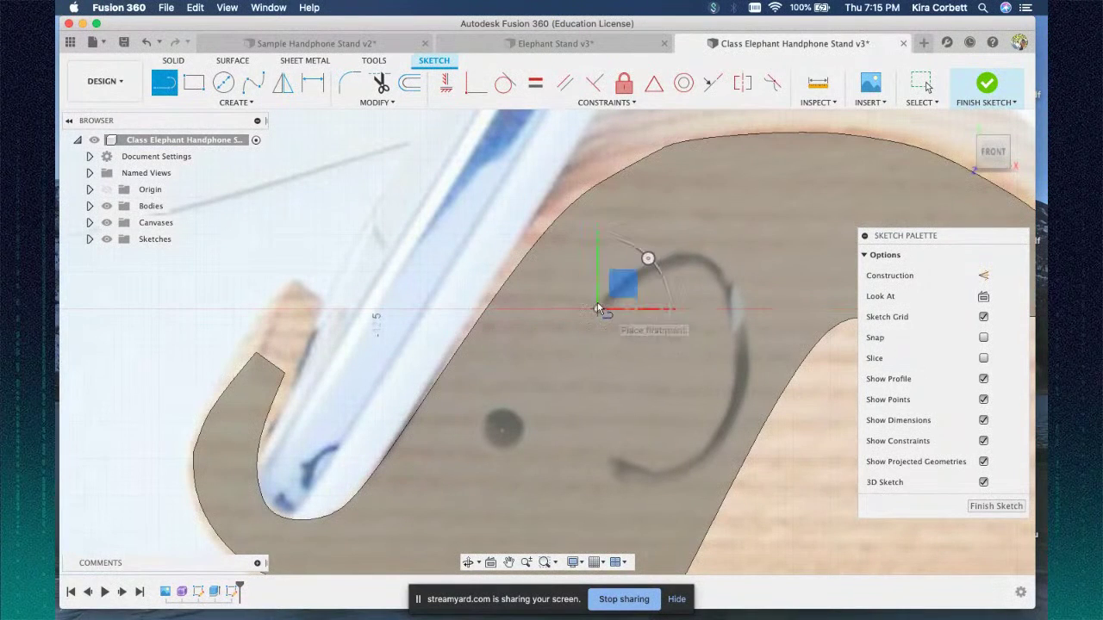
{"action": "left_click", "coordinate": [666, 255]}
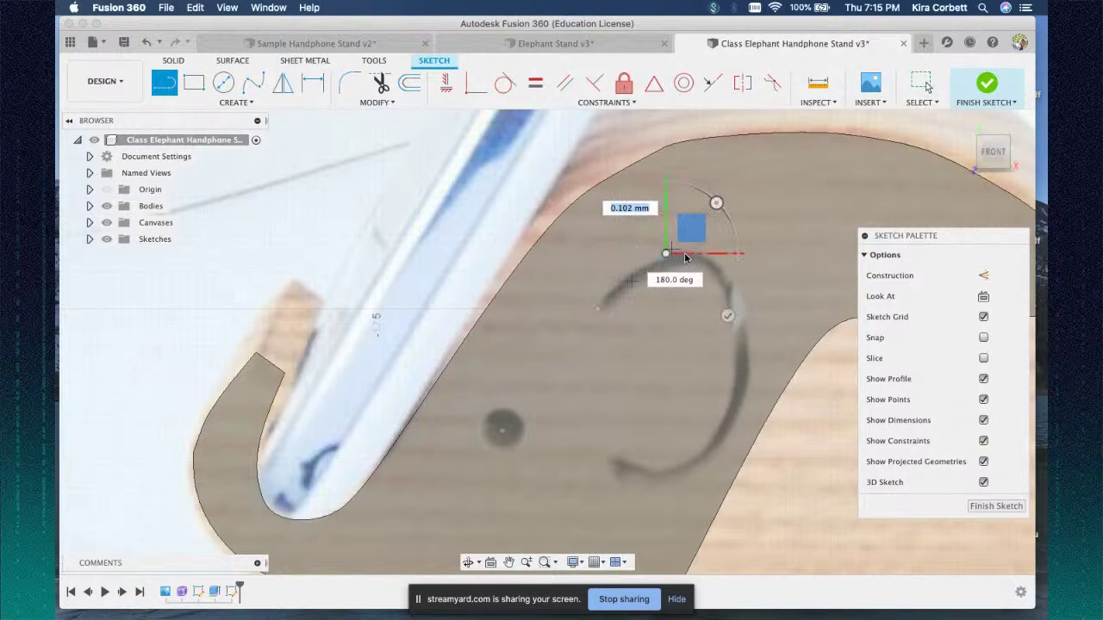
{"action": "left_click", "coordinate": [719, 265]}
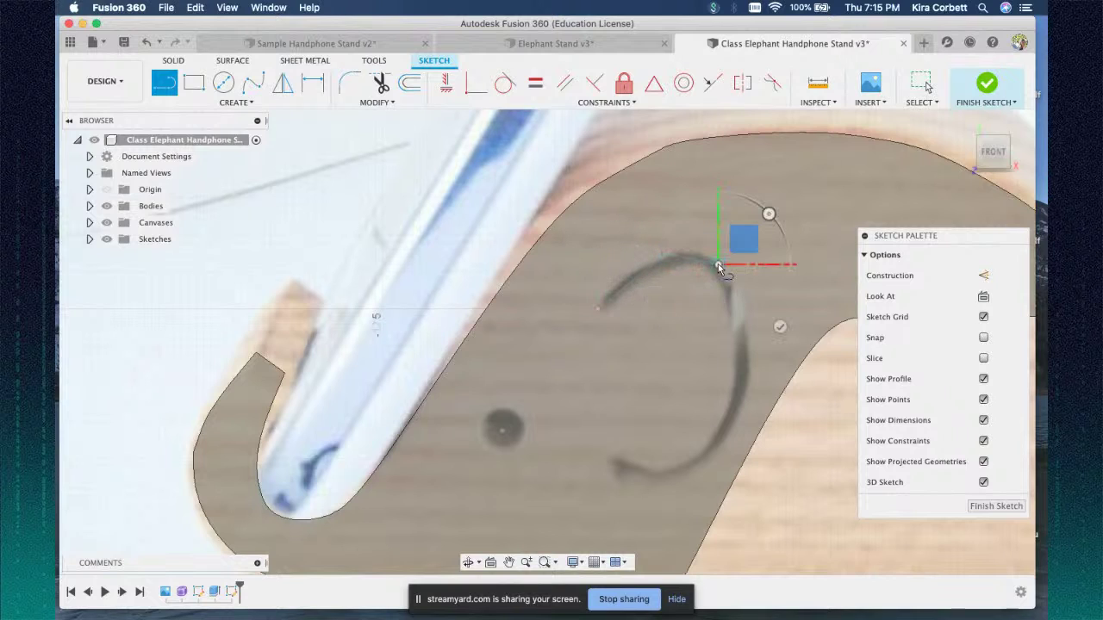
{"action": "left_click", "coordinate": [745, 314]}
{"action": "left_click", "coordinate": [746, 370]}
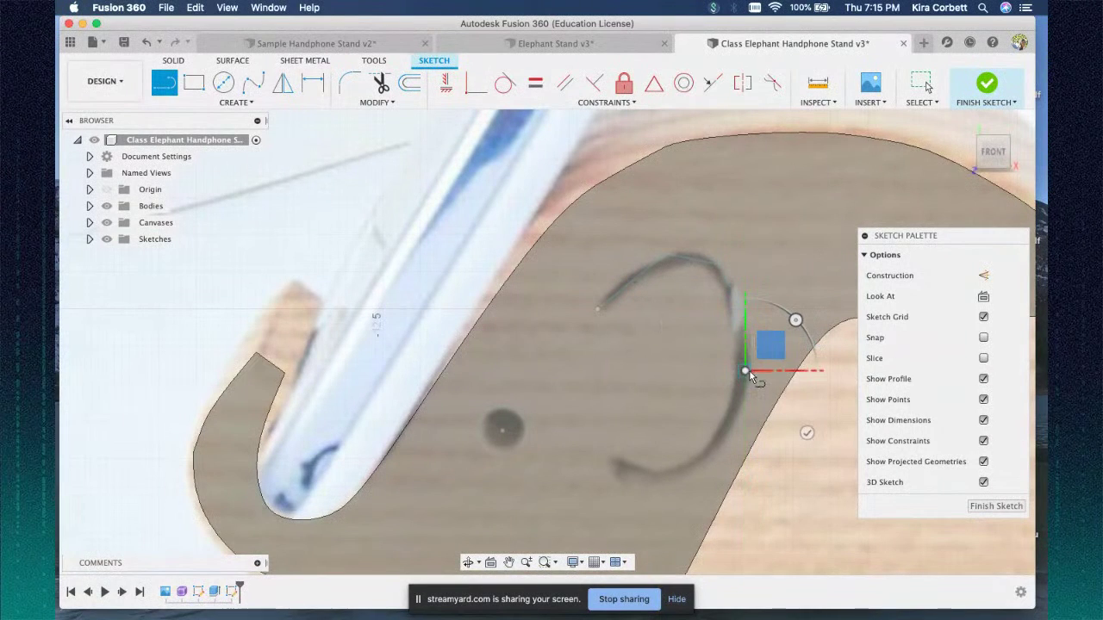
{"action": "left_click", "coordinate": [731, 433]}
{"action": "left_click", "coordinate": [701, 470]}
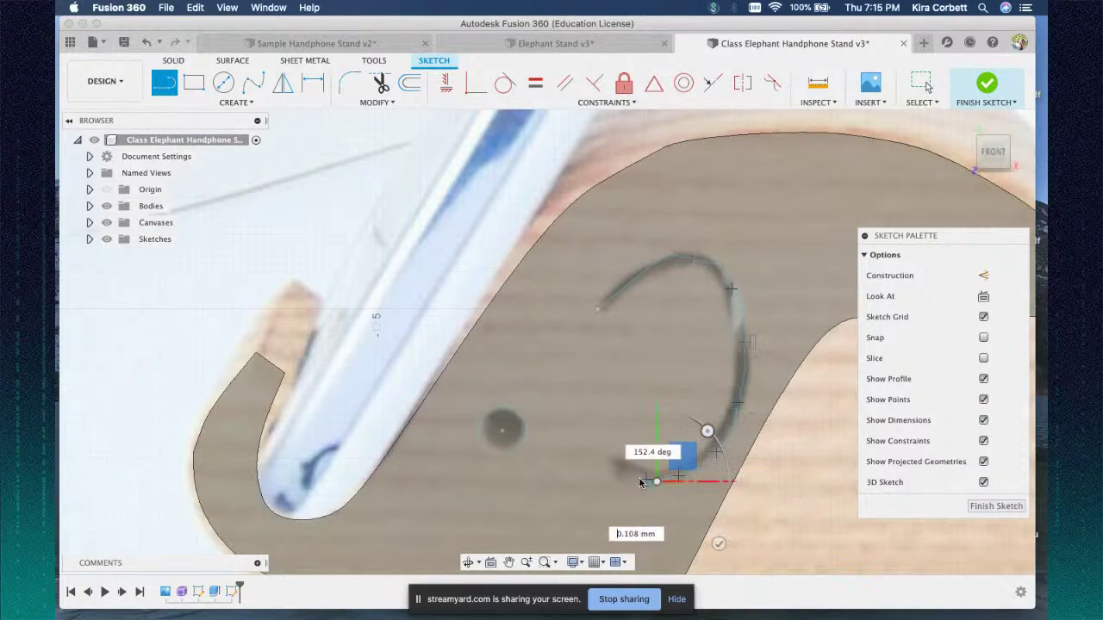
{"action": "left_click", "coordinate": [613, 469]}
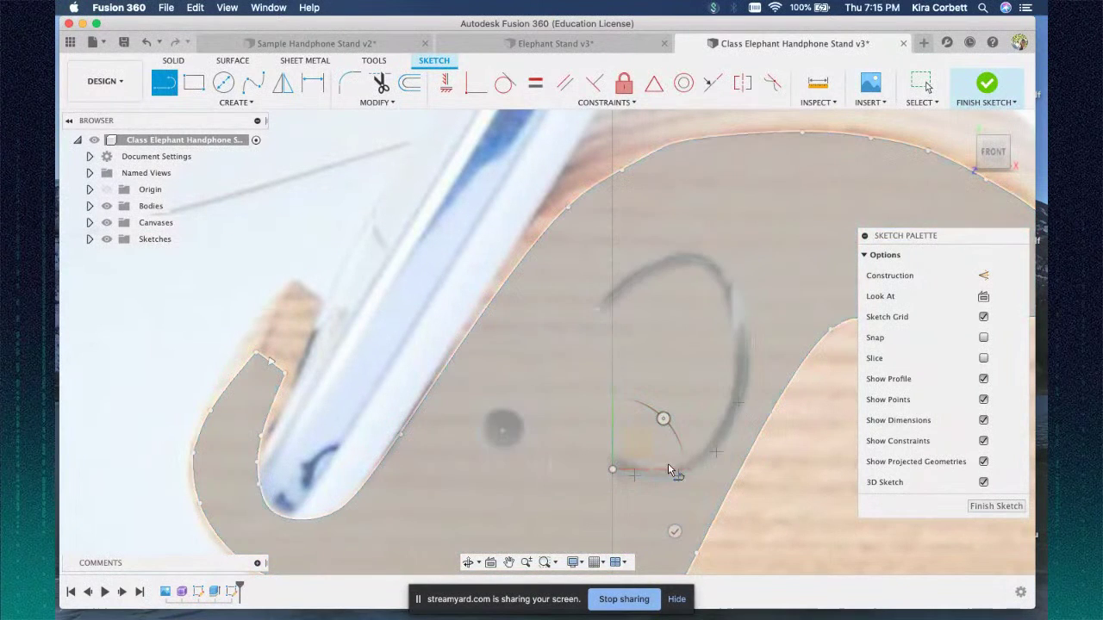
{"action": "scroll", "coordinate": [619, 439], "scroll_direction": "down", "scroll_amount": 1}
{"action": "scroll", "coordinate": [619, 439], "scroll_direction": "up", "scroll_amount": 3}
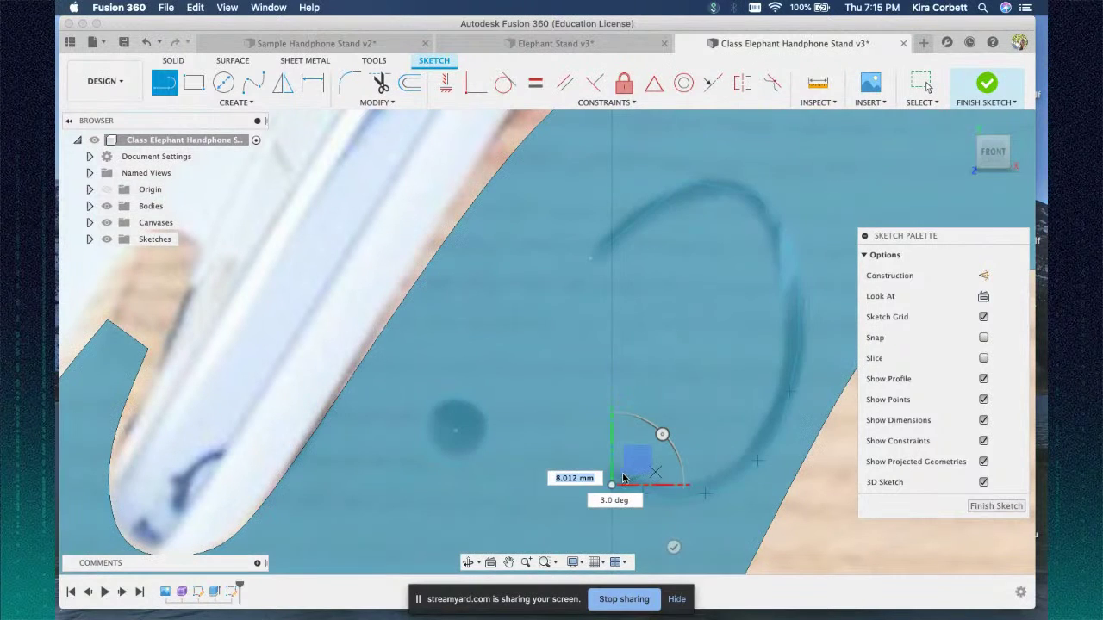
{"action": "key", "text": "Escape"}
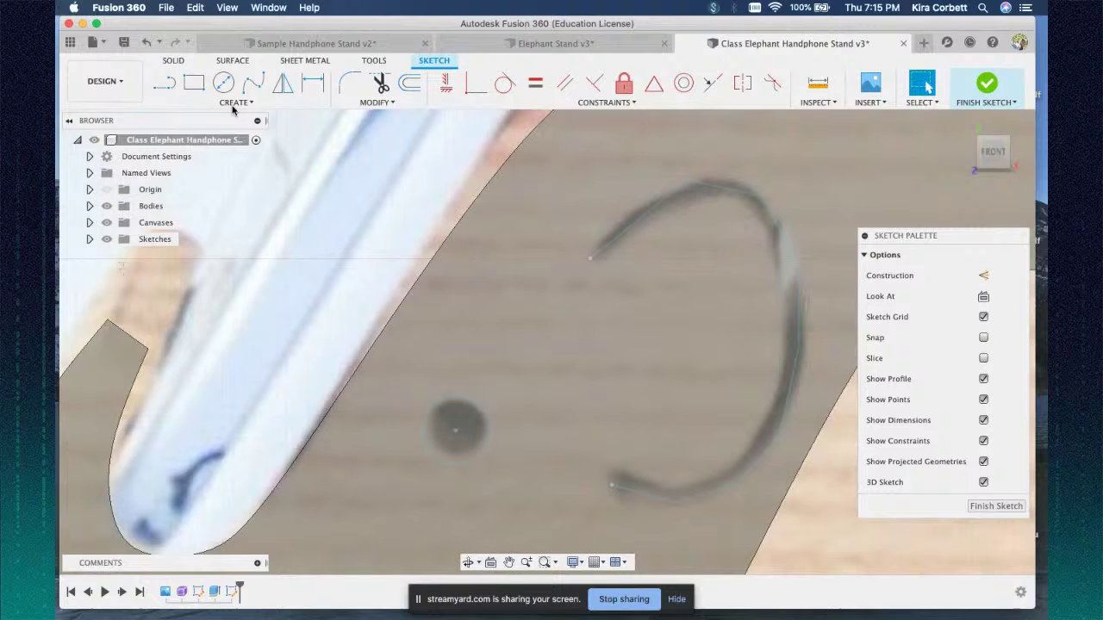
- Trace the inner edge of the ear stroke with short connected lines, from its upper end over the top curve and down the far side
{"action": "left_click", "coordinate": [233, 104]}
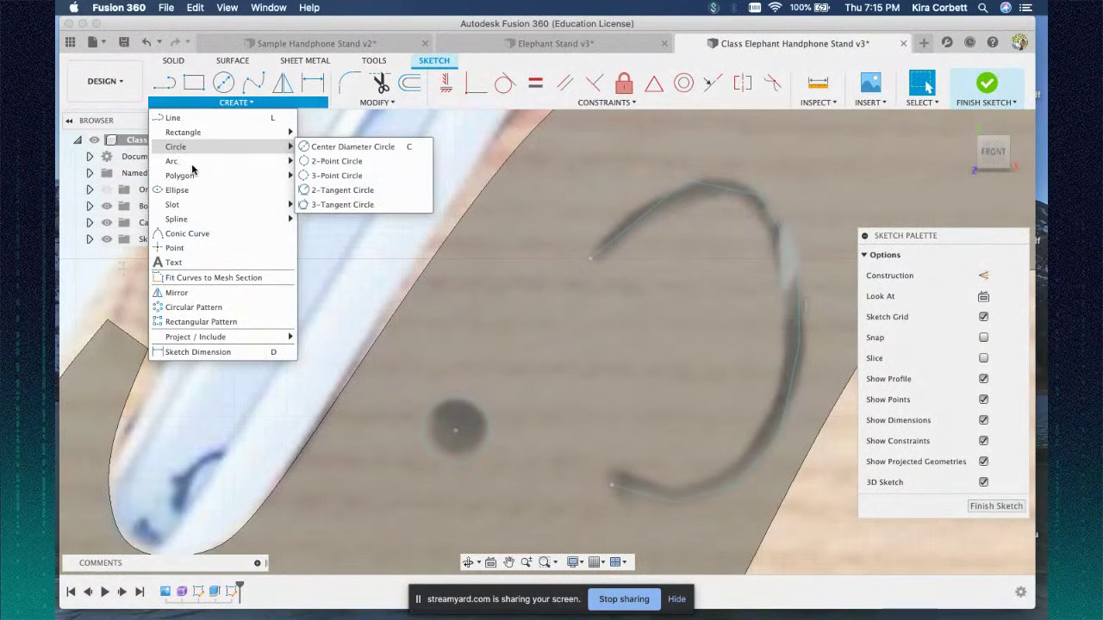
{"action": "mouse_move", "coordinate": [203, 165]}
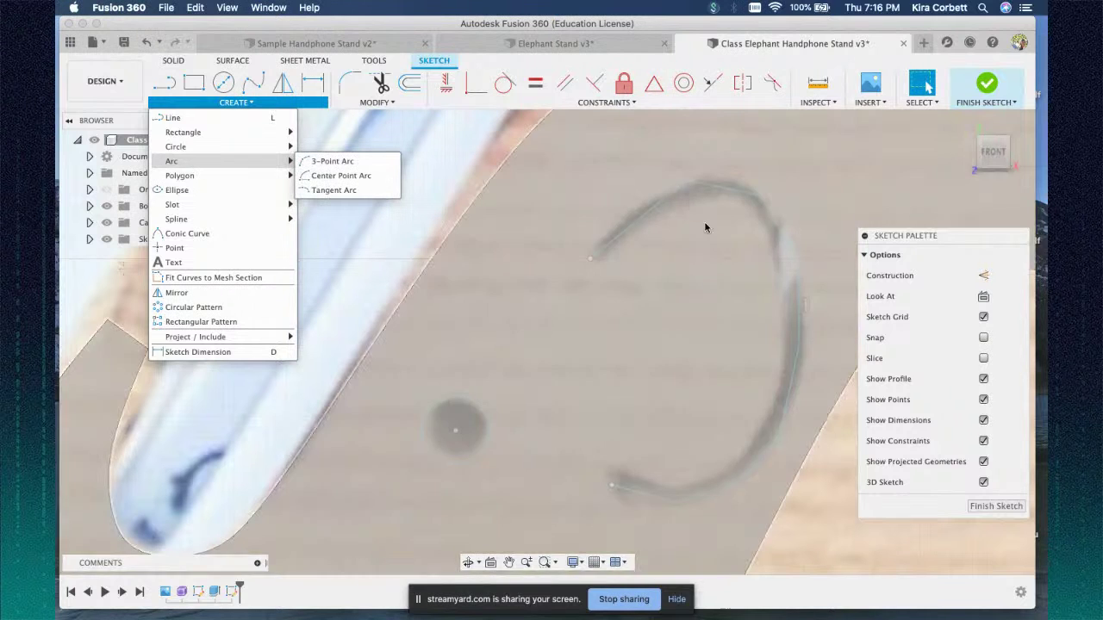
{"action": "scroll", "coordinate": [569, 270], "scroll_direction": "up", "scroll_amount": 3}
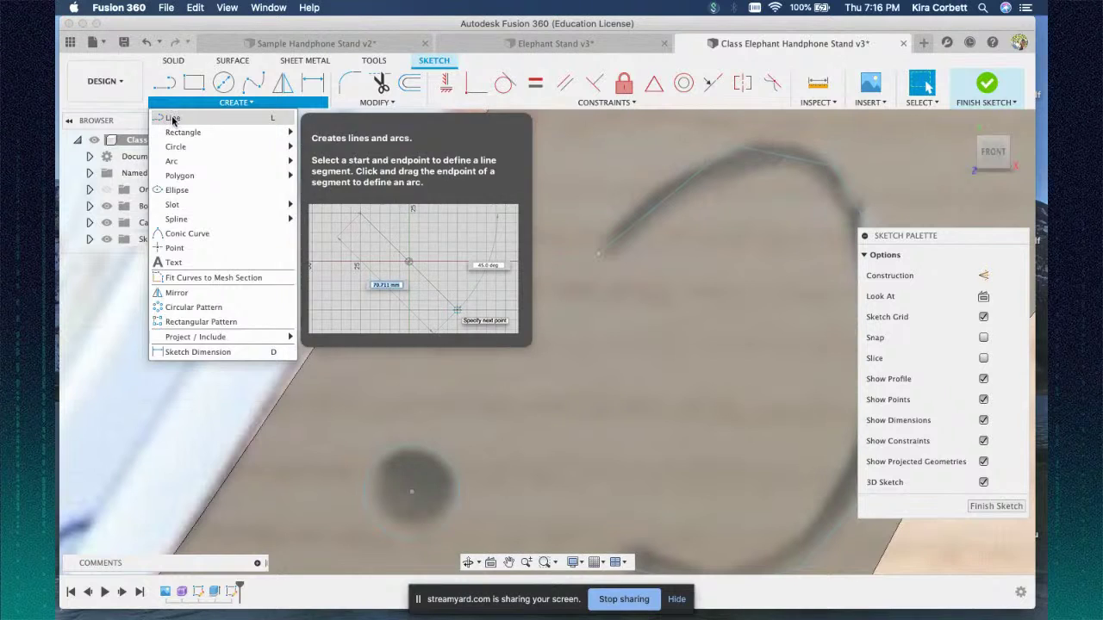
{"action": "left_click", "coordinate": [177, 118]}
{"action": "scroll", "coordinate": [606, 289], "scroll_direction": "down", "scroll_amount": 5}
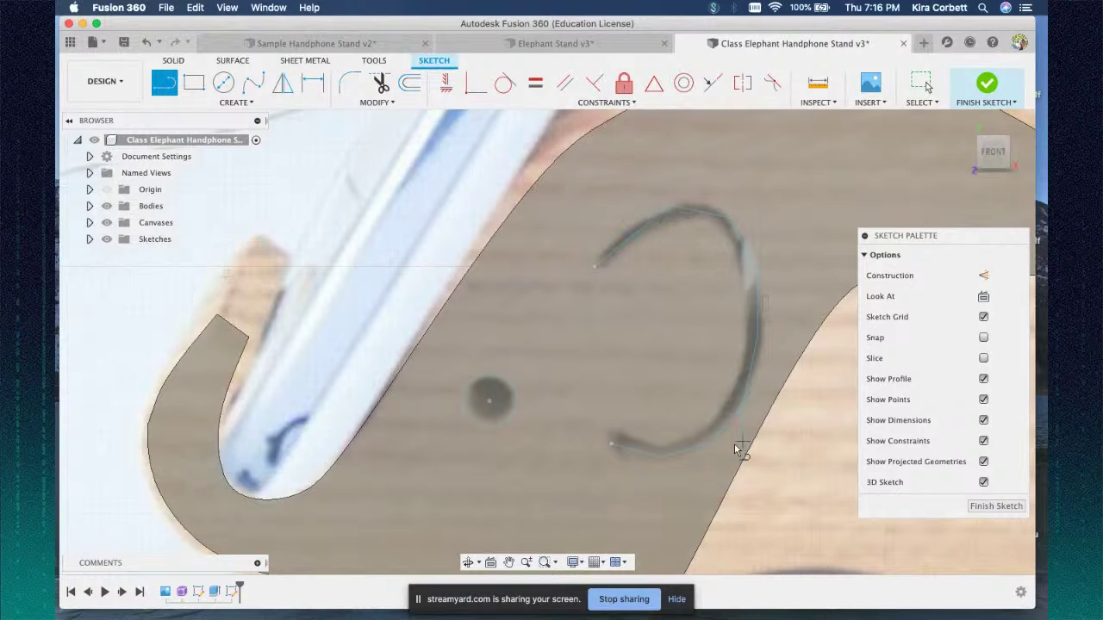
{"action": "left_click", "coordinate": [611, 443]}
{"action": "left_click", "coordinate": [600, 274]}
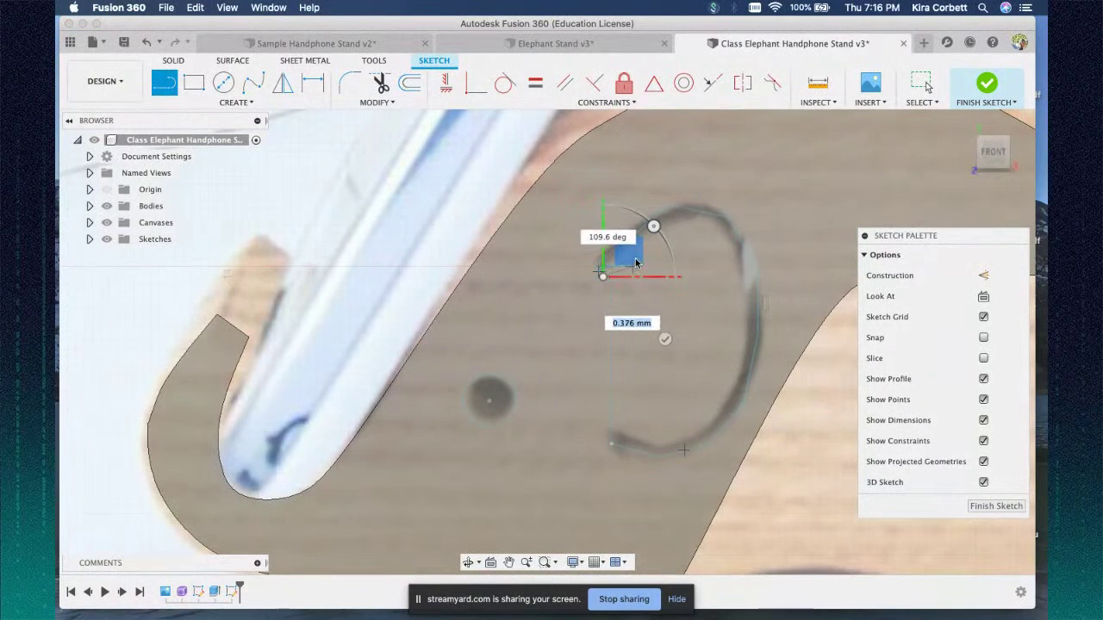
{"action": "left_click", "coordinate": [632, 252]}
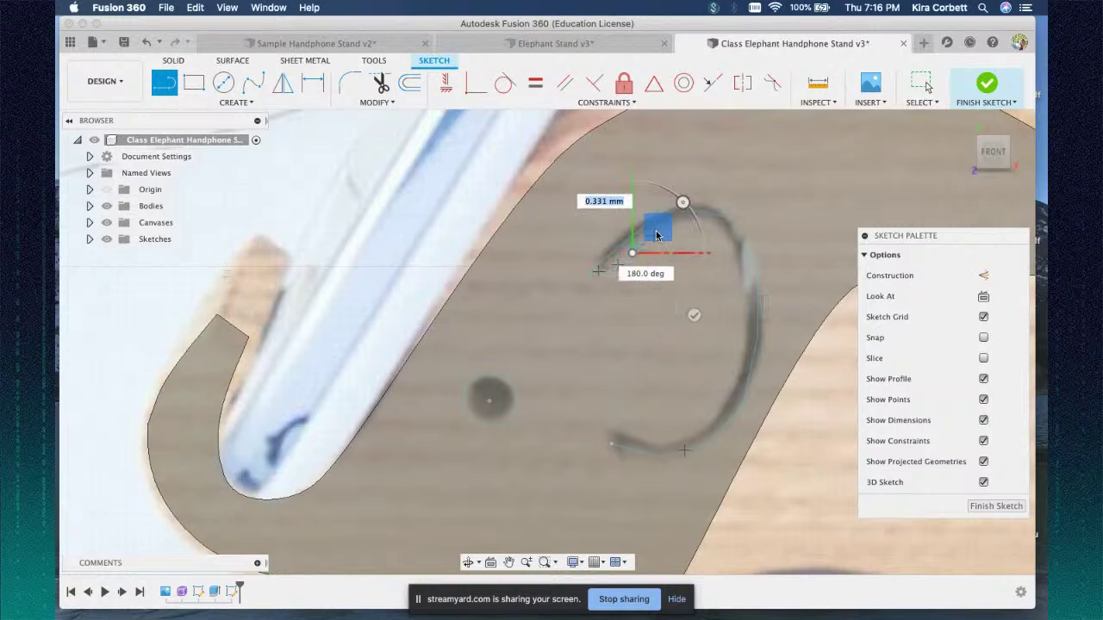
{"action": "left_click", "coordinate": [655, 239]}
{"action": "left_click", "coordinate": [675, 218]}
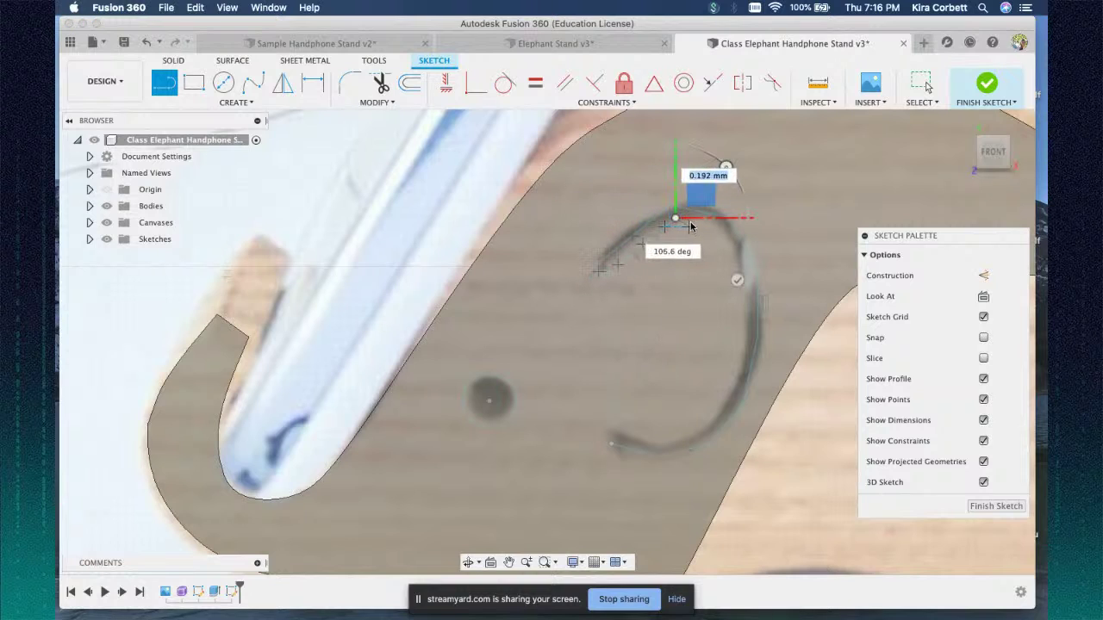
{"action": "left_click", "coordinate": [697, 226]}
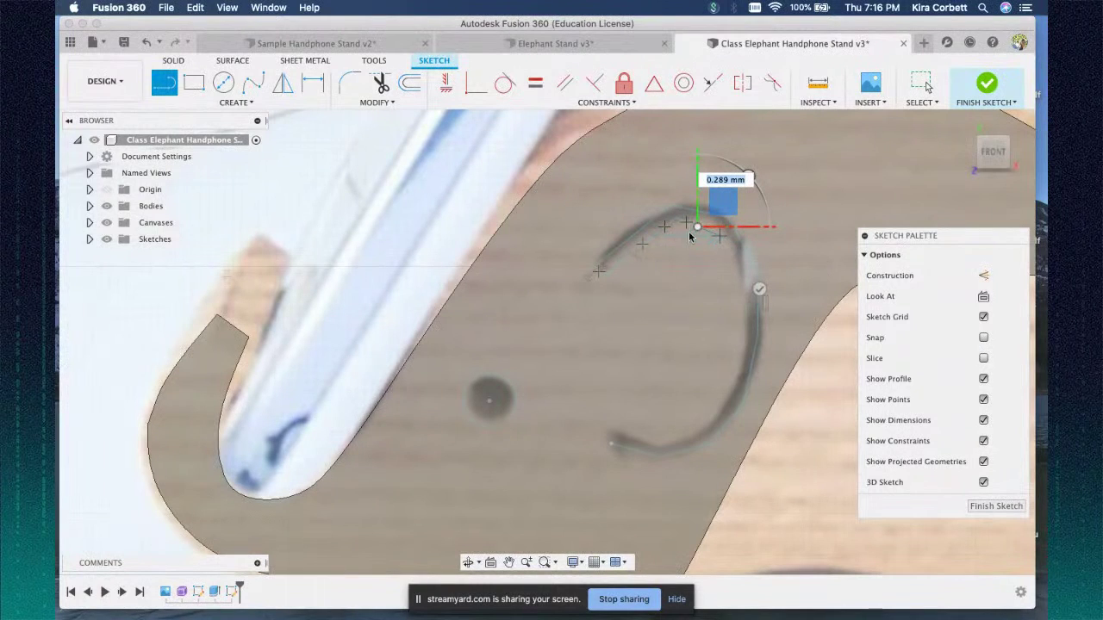
{"action": "key", "text": "Escape"}
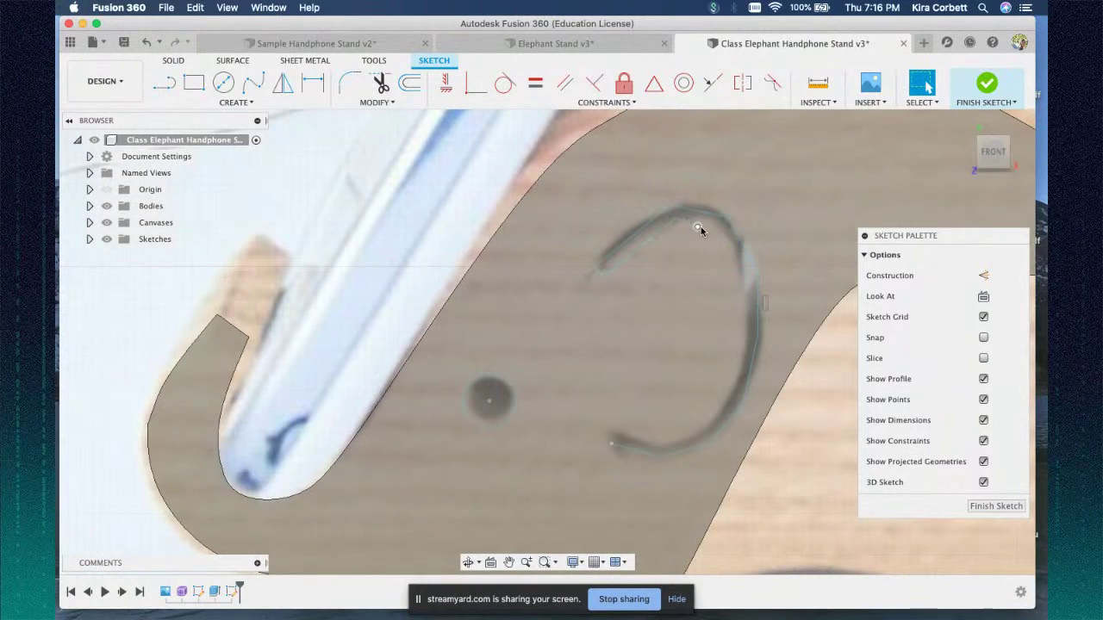
{"action": "left_click", "coordinate": [169, 89]}
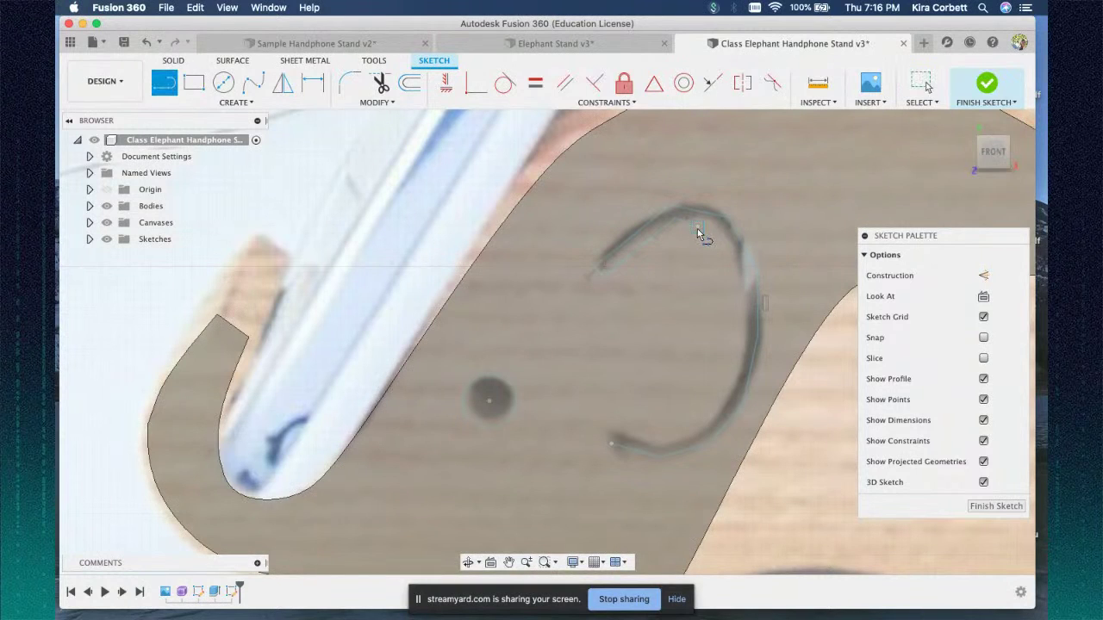
{"action": "left_click", "coordinate": [729, 251]}
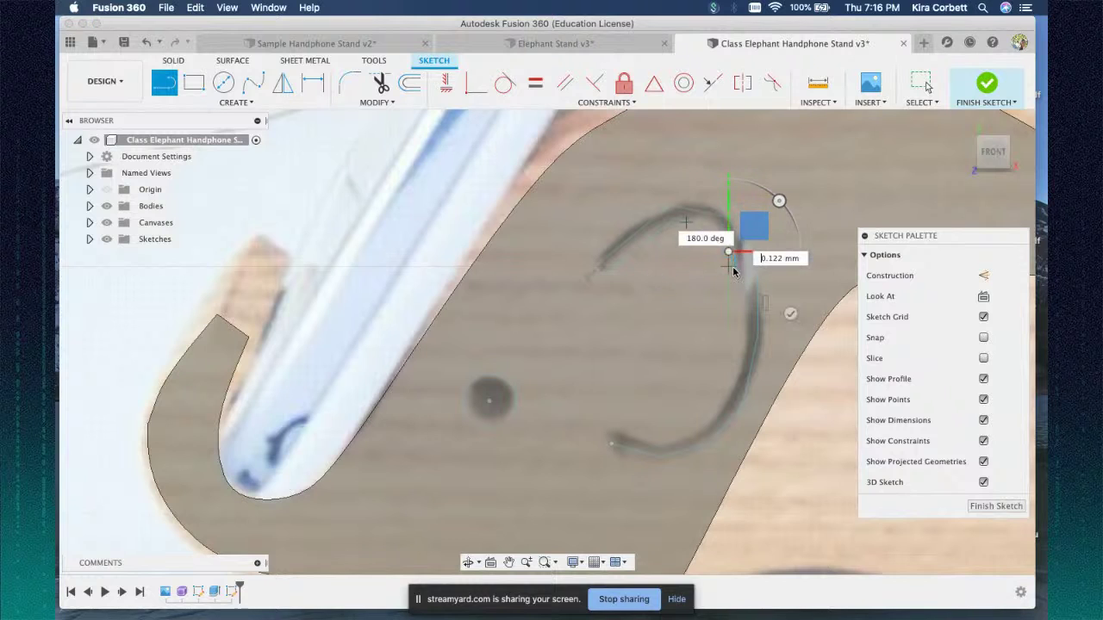
- Continue the line chain along the inner edge of the elephant's ear stroke down to its lower end
{"action": "left_click", "coordinate": [738, 281]}
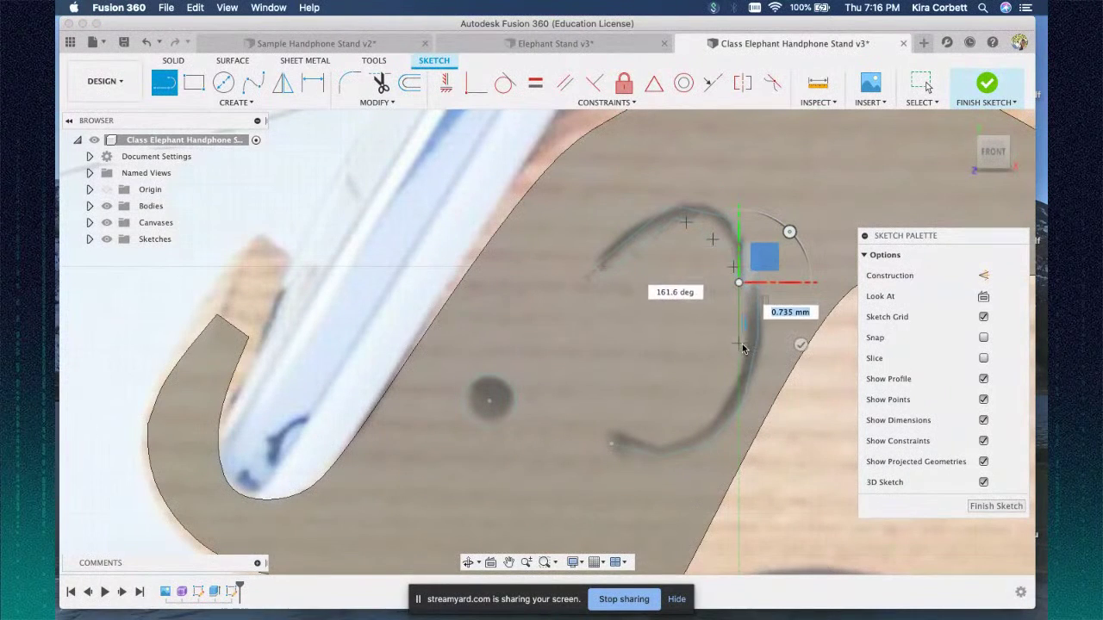
{"action": "left_click", "coordinate": [739, 347]}
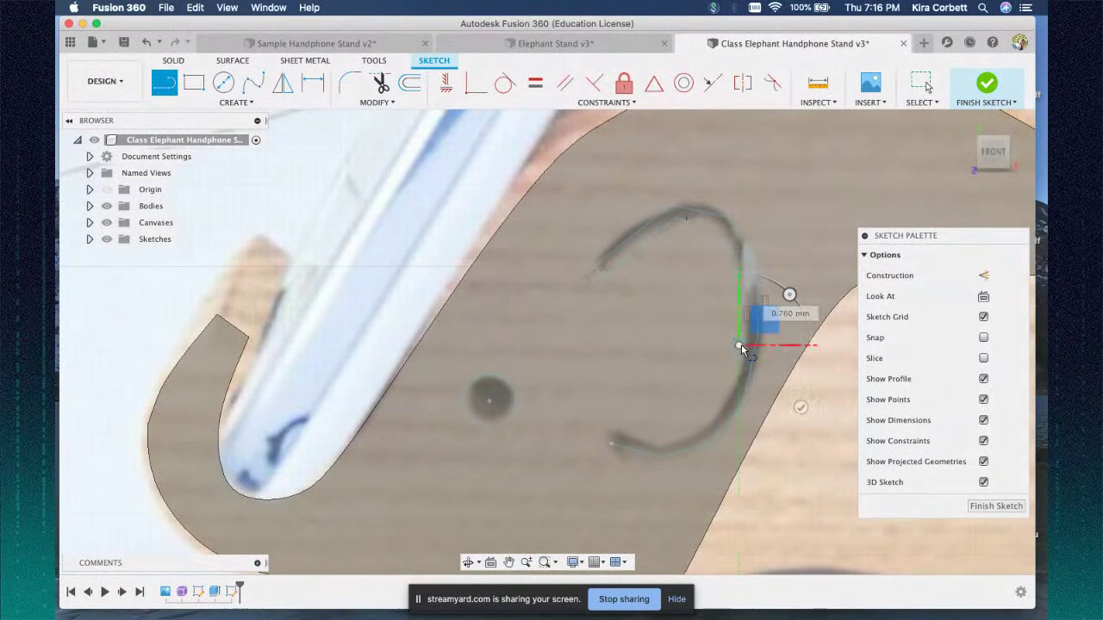
{"action": "left_click", "coordinate": [732, 393]}
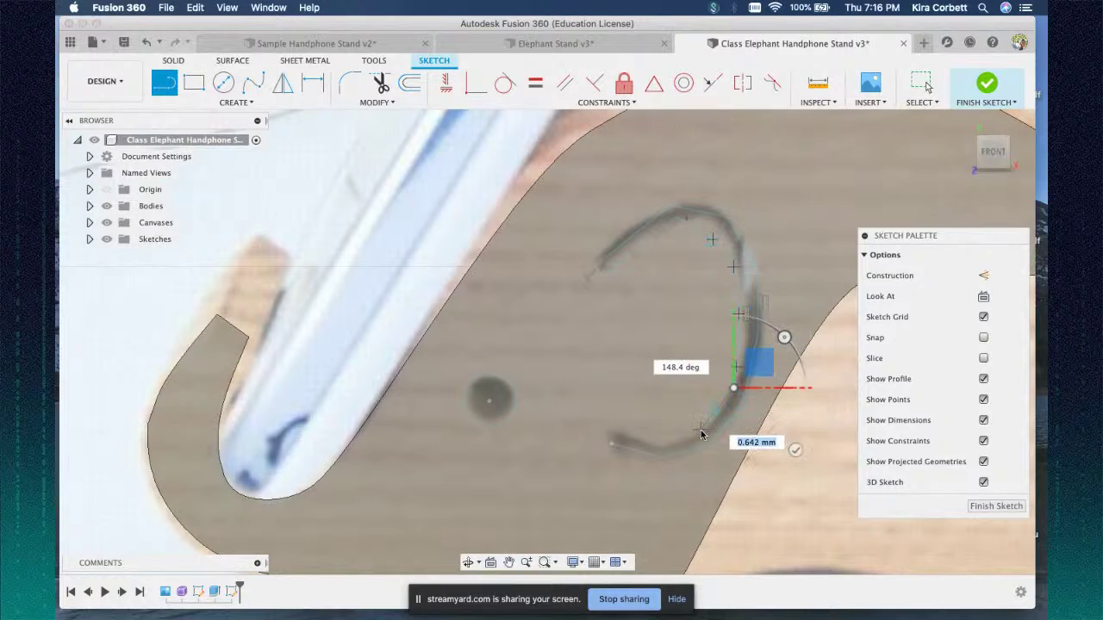
{"action": "left_click", "coordinate": [698, 431]}
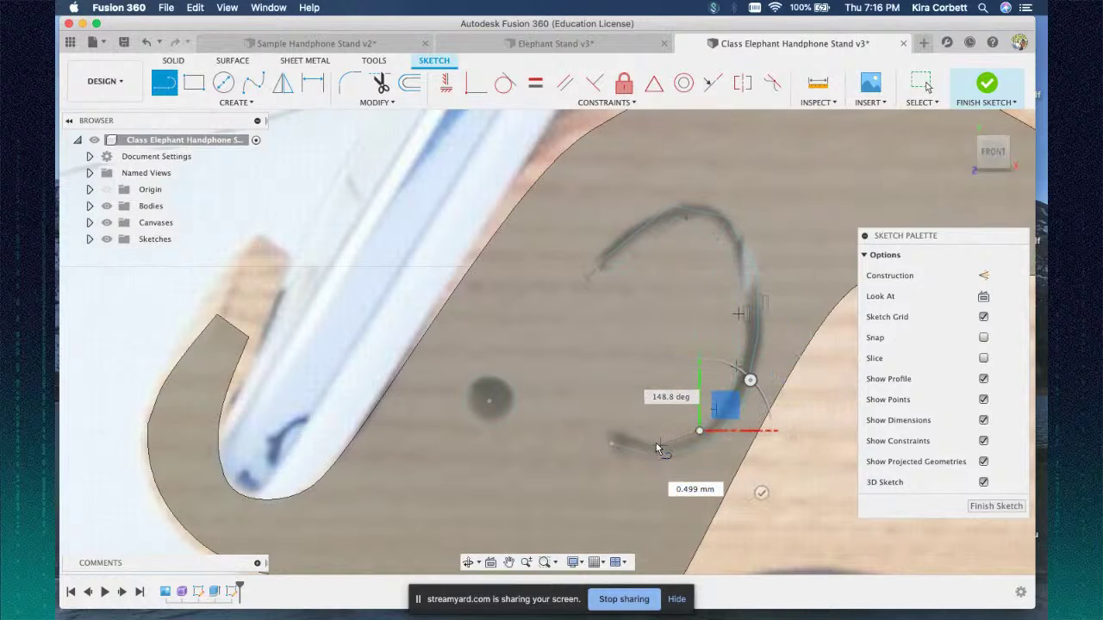
{"action": "left_click", "coordinate": [660, 444]}
{"action": "left_click", "coordinate": [612, 433]}
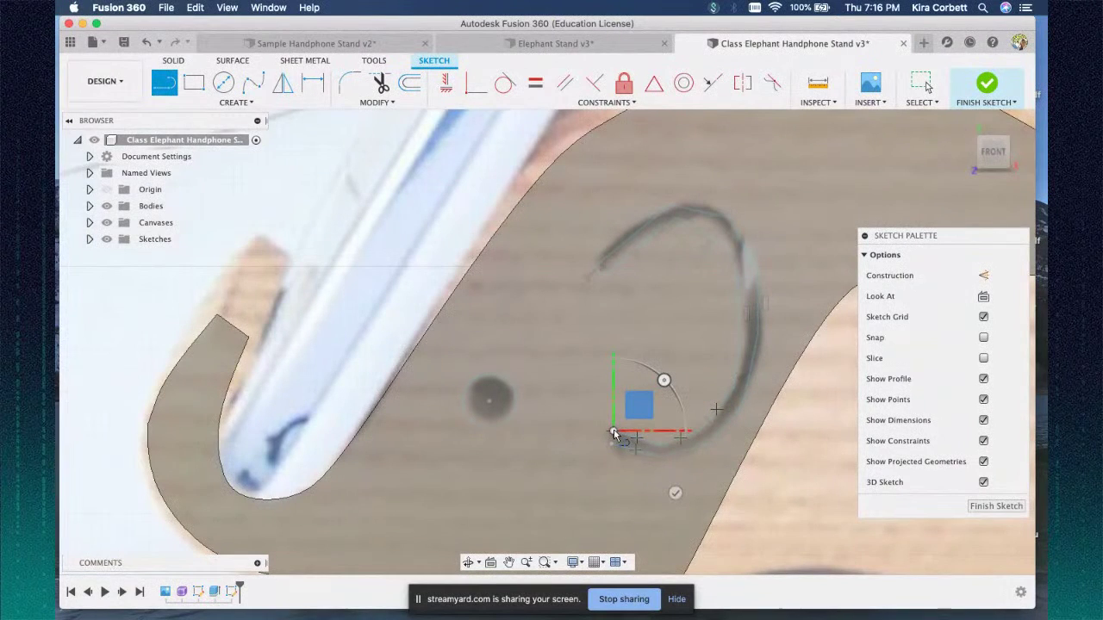
- Close the ear outline at its lower tip by joining the inner line chain to the outer edge's endpoint
{"action": "scroll", "coordinate": [613, 431], "scroll_direction": "up", "scroll_amount": 3}
{"action": "scroll", "coordinate": [613, 426], "scroll_direction": "up", "scroll_amount": 2}
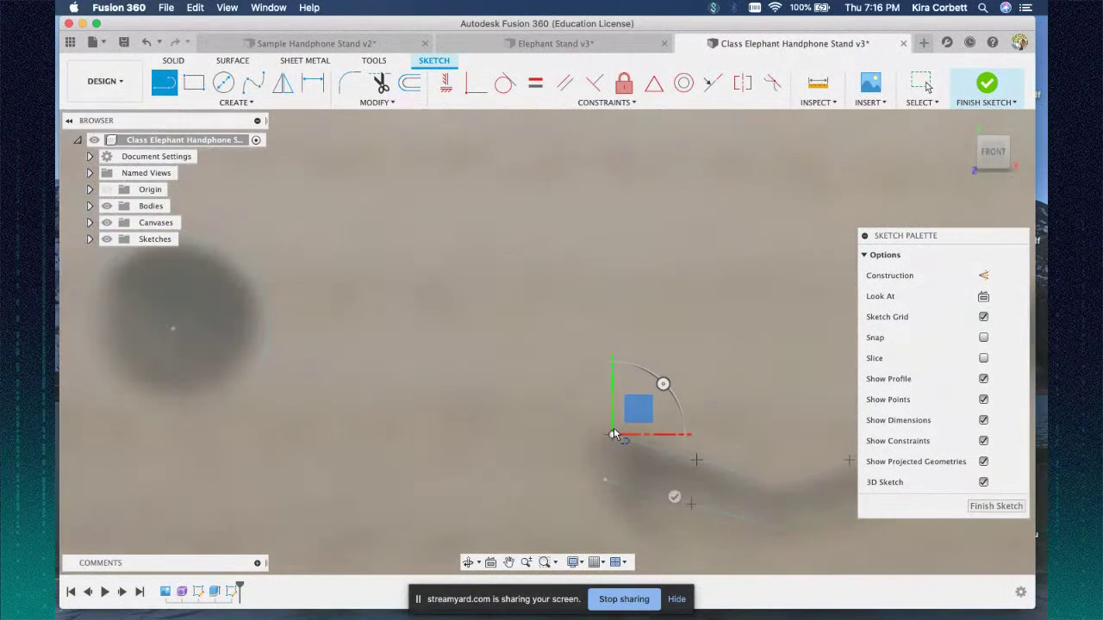
{"action": "left_click", "coordinate": [605, 482]}
{"action": "scroll", "coordinate": [573, 397], "scroll_direction": "up", "scroll_amount": 3}
{"action": "scroll", "coordinate": [573, 396], "scroll_direction": "down", "scroll_amount": 3}
{"action": "scroll", "coordinate": [572, 392], "scroll_direction": "down", "scroll_amount": 5}
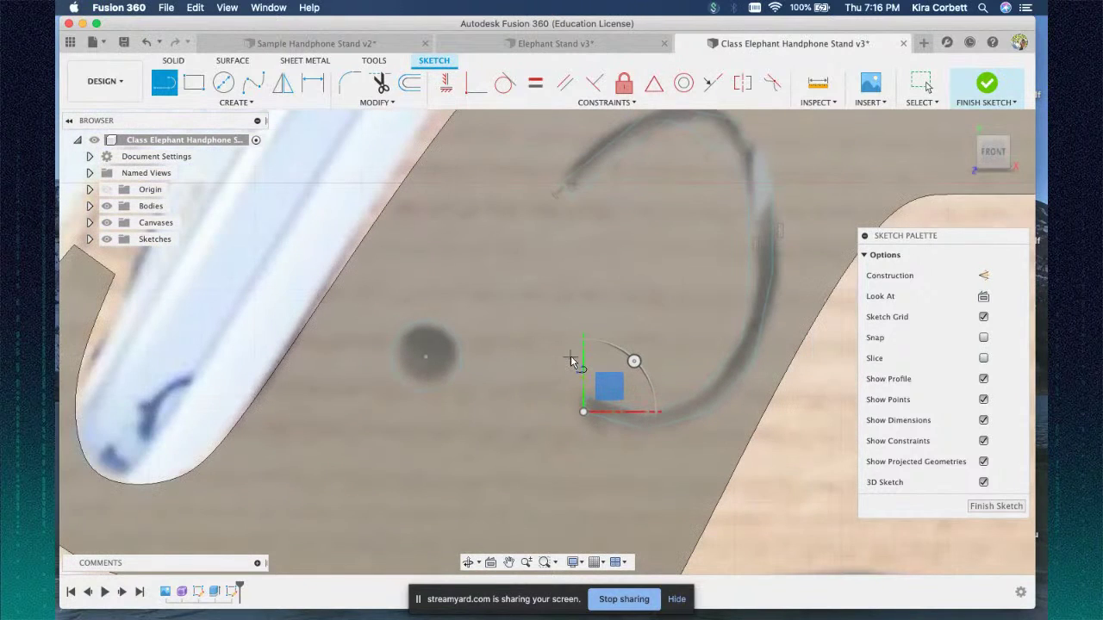
{"action": "key", "text": "Escape"}
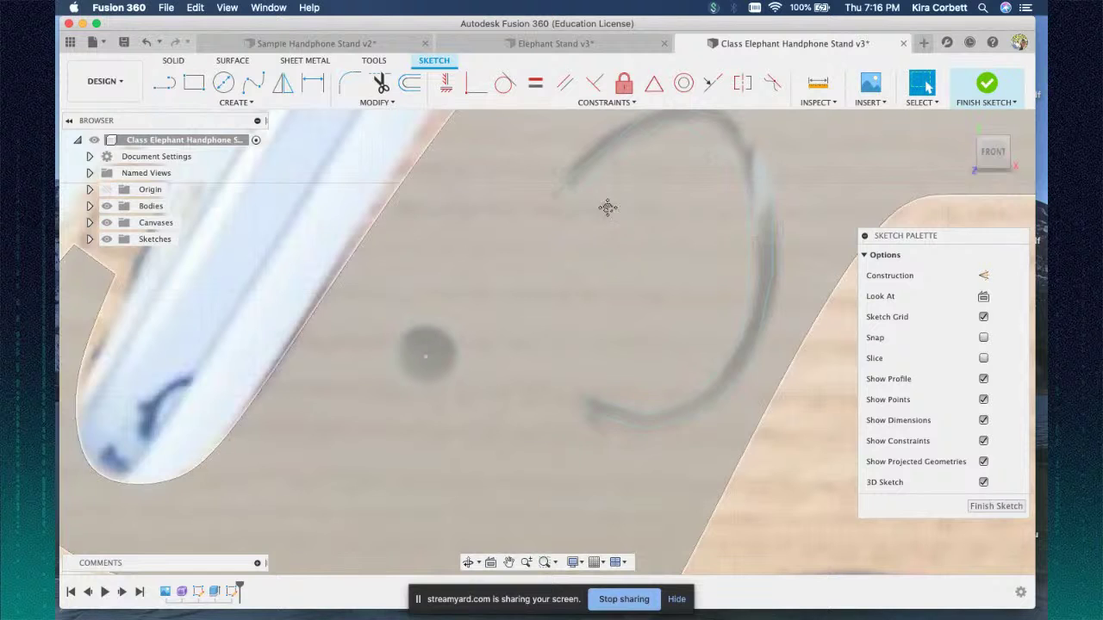
- Draw a 3-point arc of about 1.25 mm radius on the elephant's body, above the ear and opening upward
{"action": "middle_click_drag", "start_coordinate": [608, 207], "coordinate": [619, 364]}
{"action": "scroll", "coordinate": [600, 325], "scroll_direction": "up", "scroll_amount": 5}
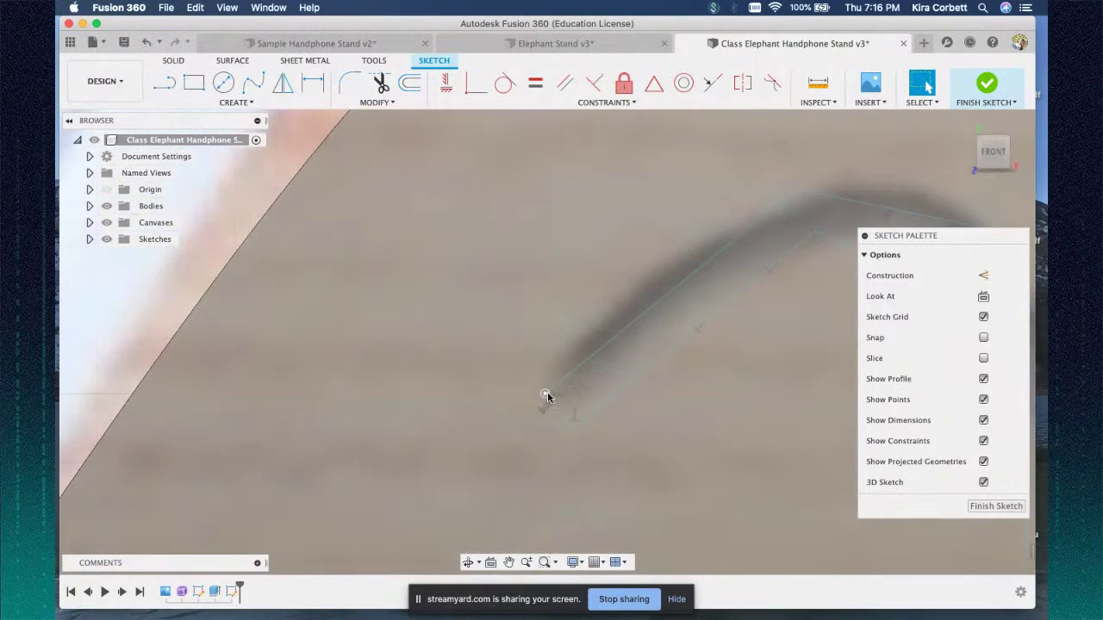
{"action": "scroll", "coordinate": [629, 369], "scroll_direction": "down", "scroll_amount": 5}
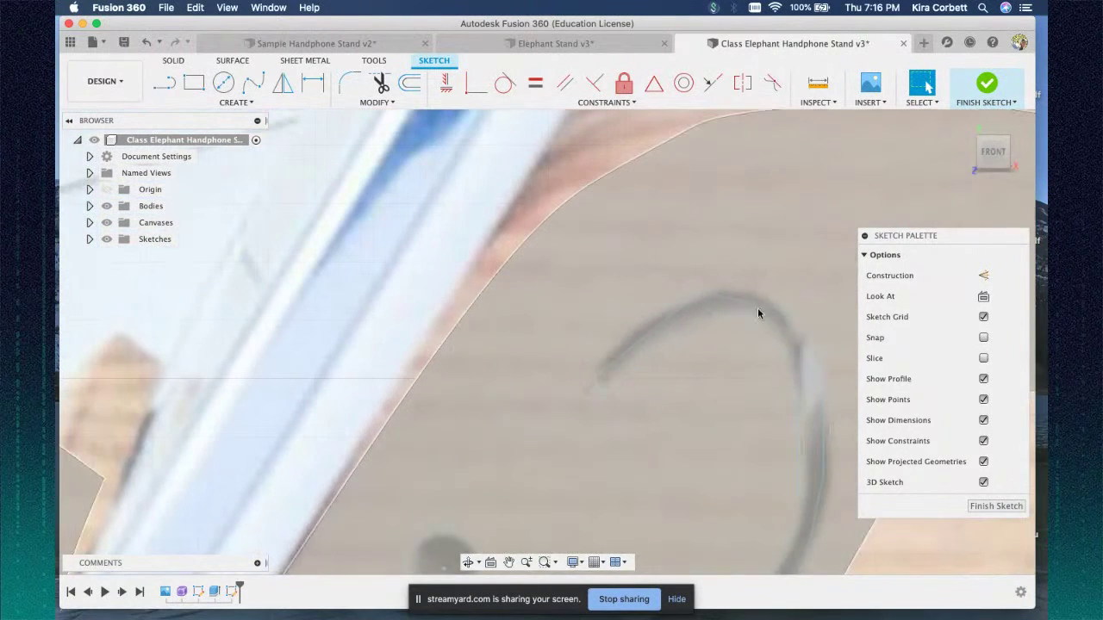
{"action": "scroll", "coordinate": [716, 451], "scroll_direction": "down", "scroll_amount": 5}
{"action": "middle_click_drag", "start_coordinate": [709, 445], "coordinate": [600, 388]}
{"action": "left_click", "coordinate": [234, 102]}
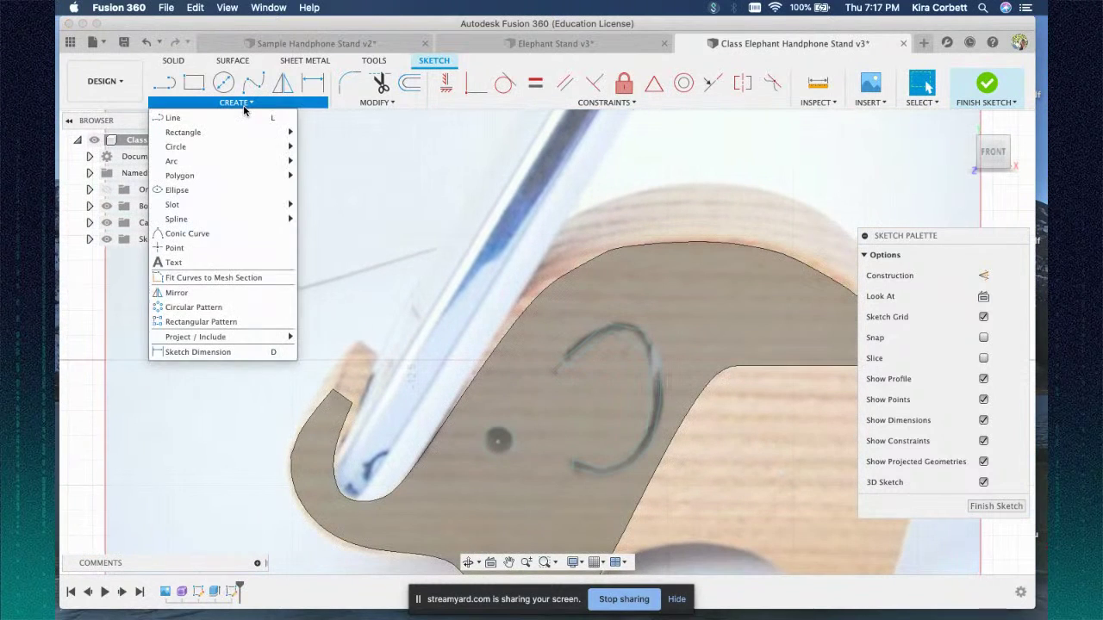
{"action": "mouse_move", "coordinate": [220, 170]}
{"action": "mouse_move", "coordinate": [181, 161]}
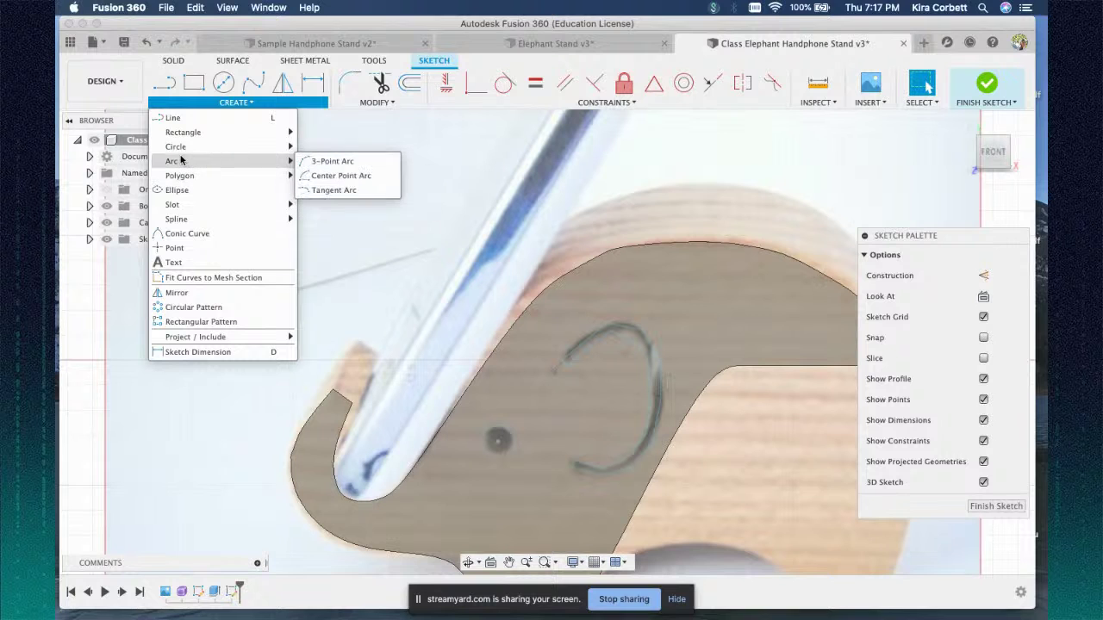
{"action": "left_click", "coordinate": [312, 162]}
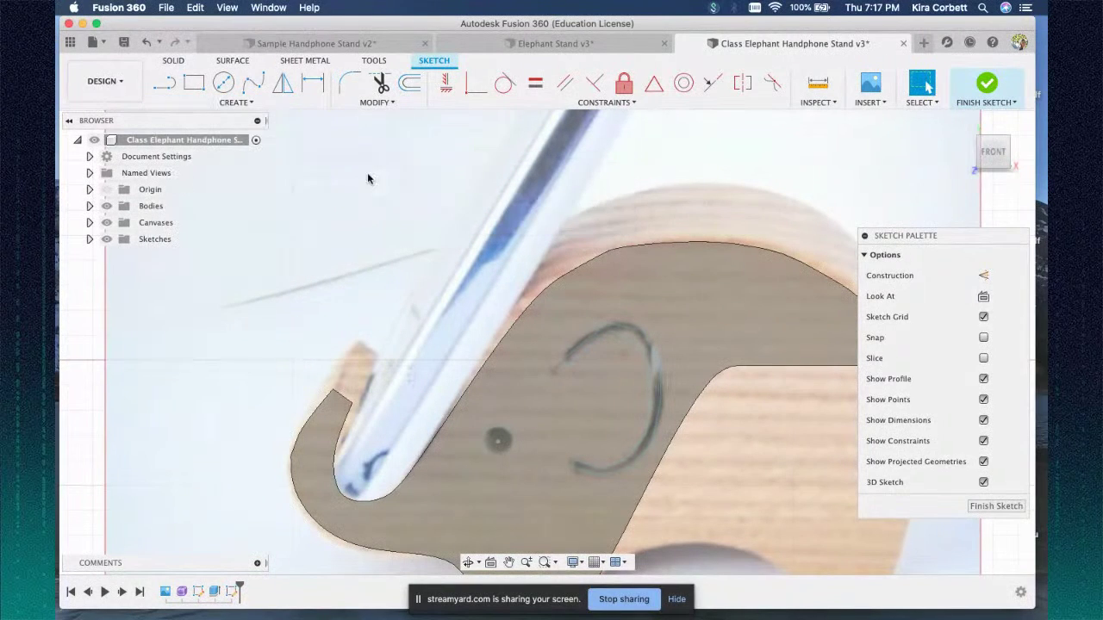
{"action": "left_click", "coordinate": [598, 285]}
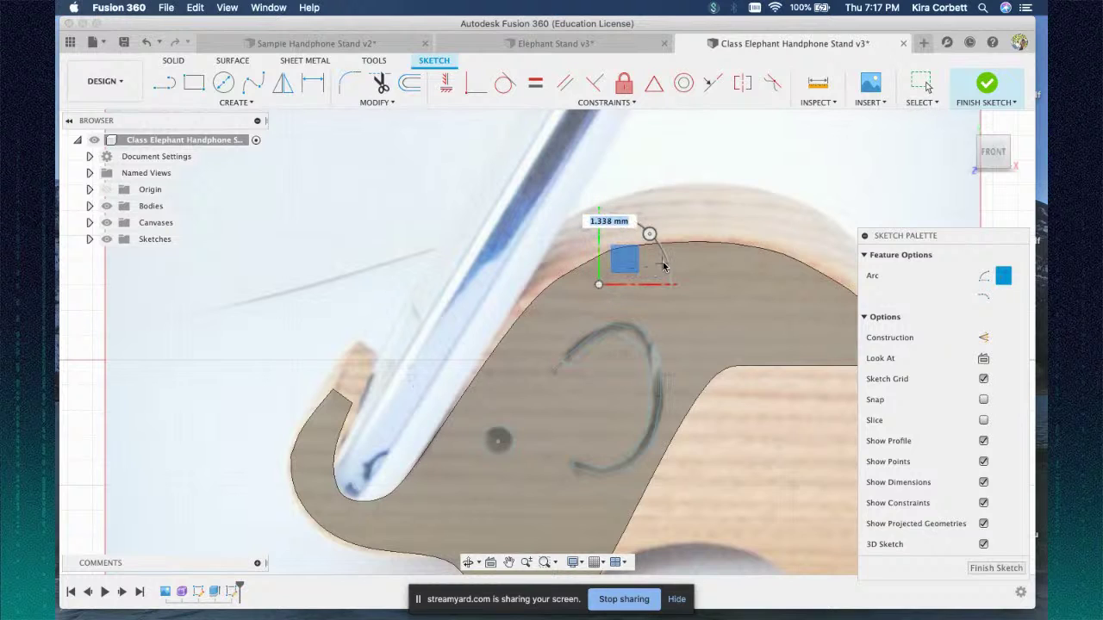
{"action": "left_click", "coordinate": [711, 284]}
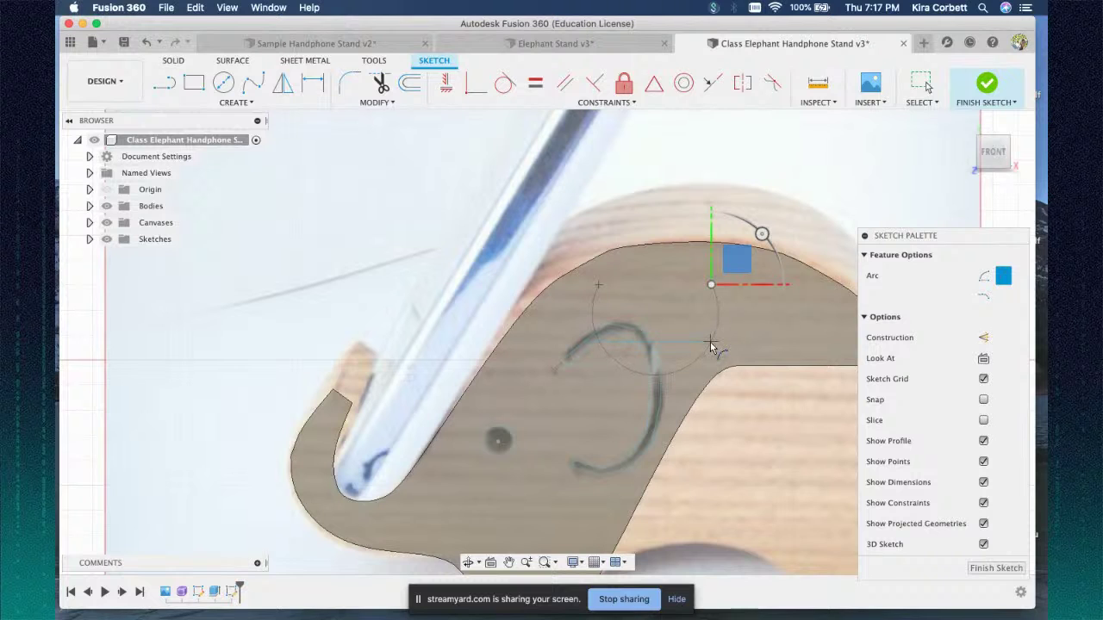
{"action": "left_click", "coordinate": [711, 342]}
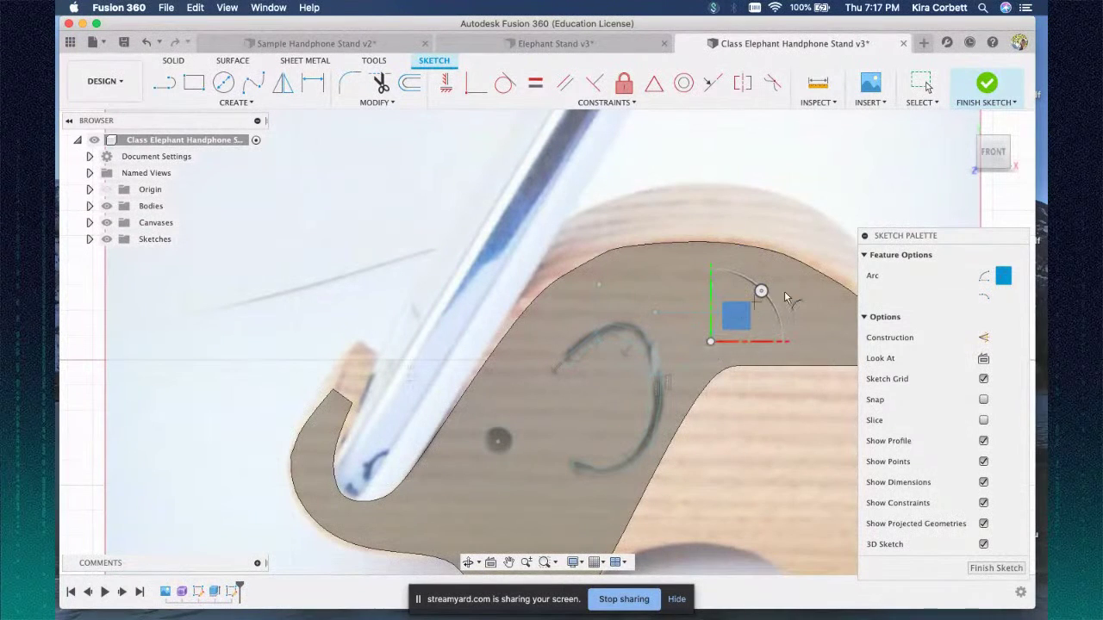
{"action": "left_click_drag", "start_coordinate": [761, 290], "coordinate": [636, 271]}
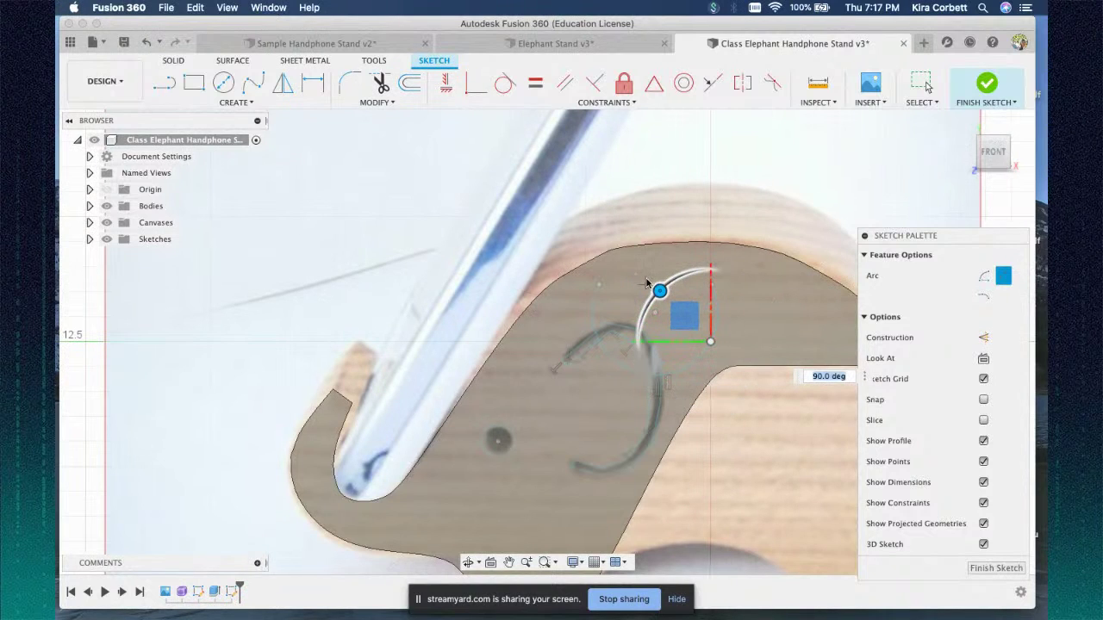
{"action": "left_click", "coordinate": [655, 283]}
{"action": "key", "text": "Escape"}
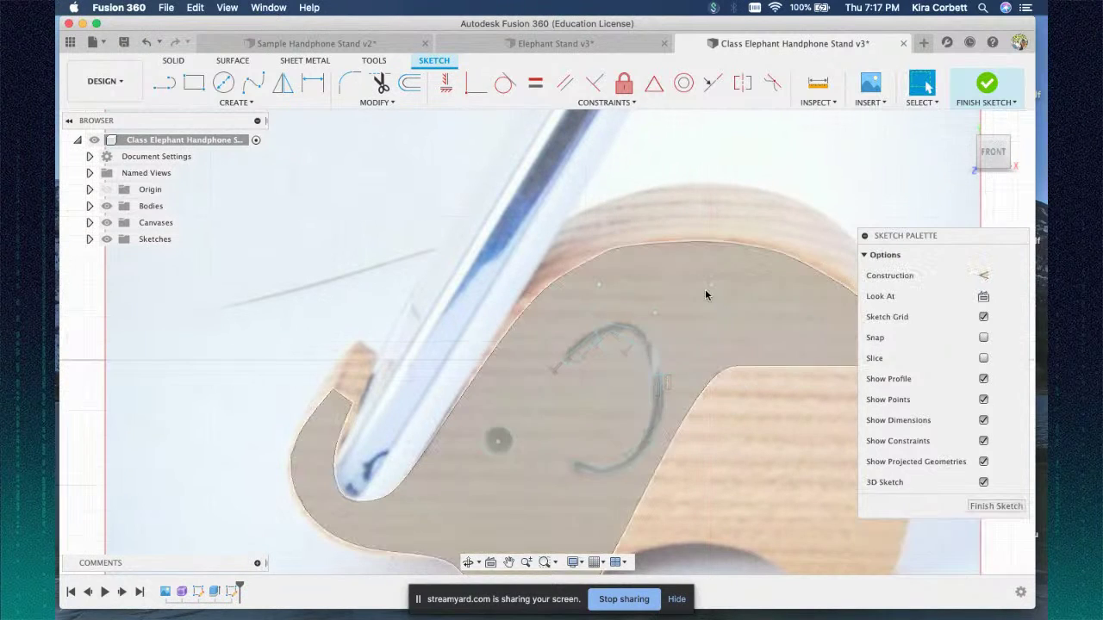
- Rotate the arc with Move/Copy so it opens toward the head, and shift it about 0.08 mm and −0.80 mm along its axes
{"action": "left_click", "coordinate": [717, 316]}
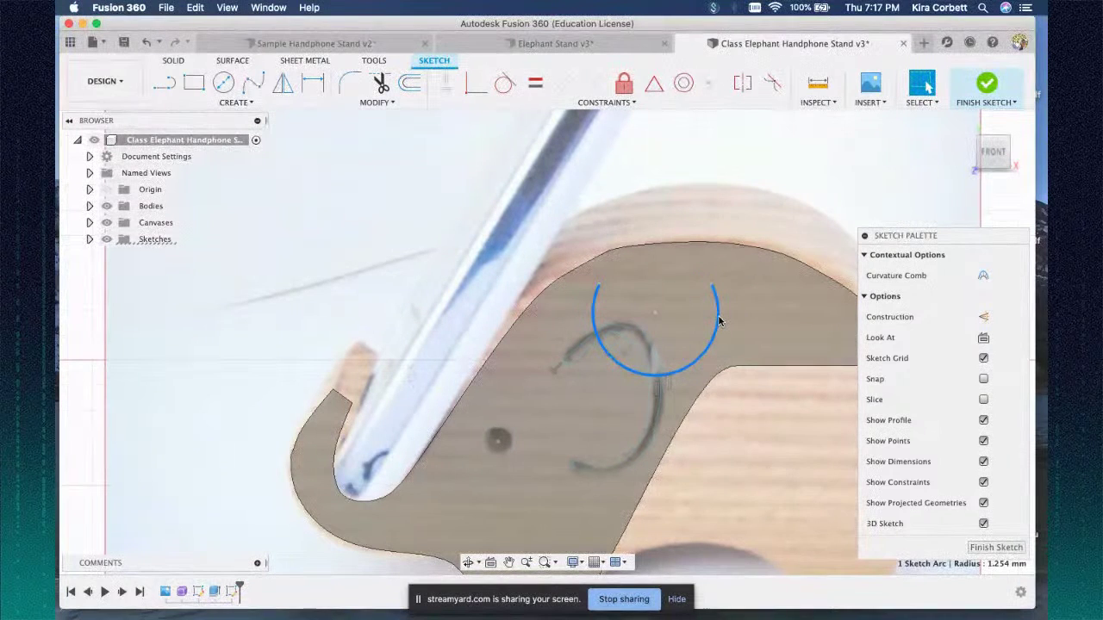
{"action": "right_click", "coordinate": [718, 321]}
{"action": "left_click", "coordinate": [663, 337]}
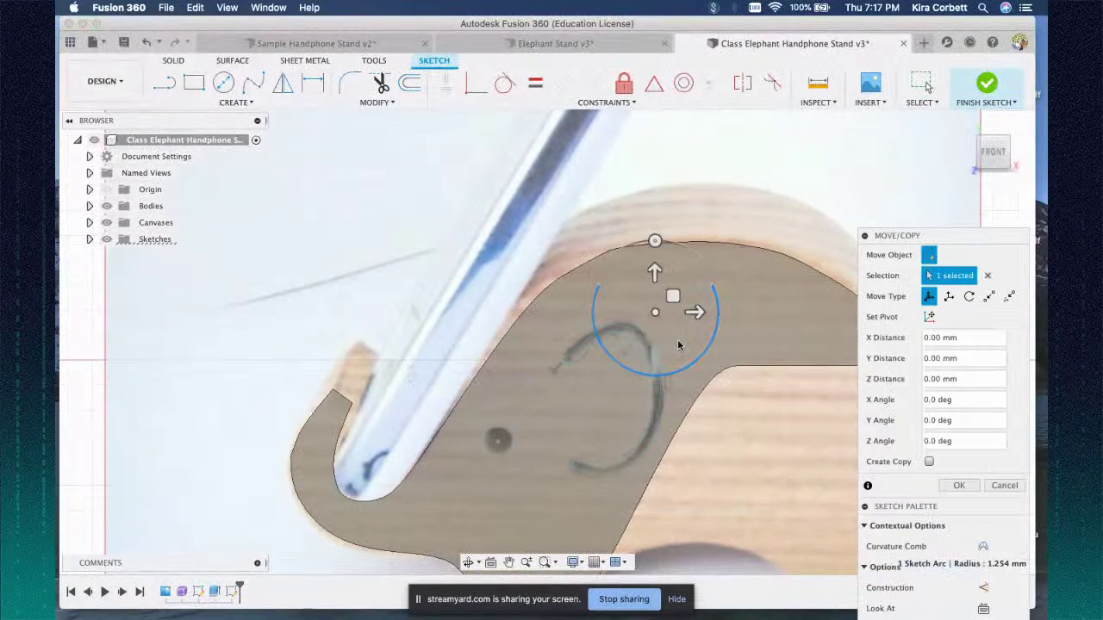
{"action": "left_click_drag", "start_coordinate": [655, 241], "coordinate": [465, 313]}
{"action": "mouse_move", "coordinate": [643, 295]}
{"action": "left_mouse_down"}
{"action": "mouse_move", "coordinate": [710, 312]}
{"action": "mouse_move", "coordinate": [697, 291]}
{"action": "mouse_move", "coordinate": [709, 319]}
{"action": "mouse_move", "coordinate": [722, 292]}
{"action": "mouse_move", "coordinate": [744, 284]}
{"action": "mouse_move", "coordinate": [680, 289]}
{"action": "left_mouse_up"}
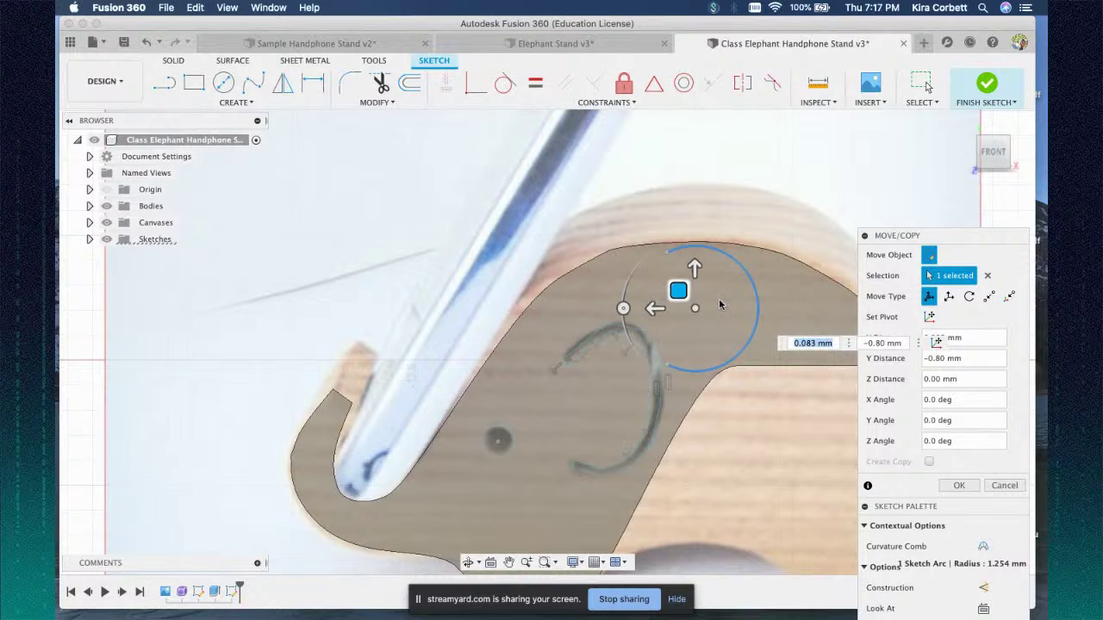
{"action": "key", "text": "Return"}
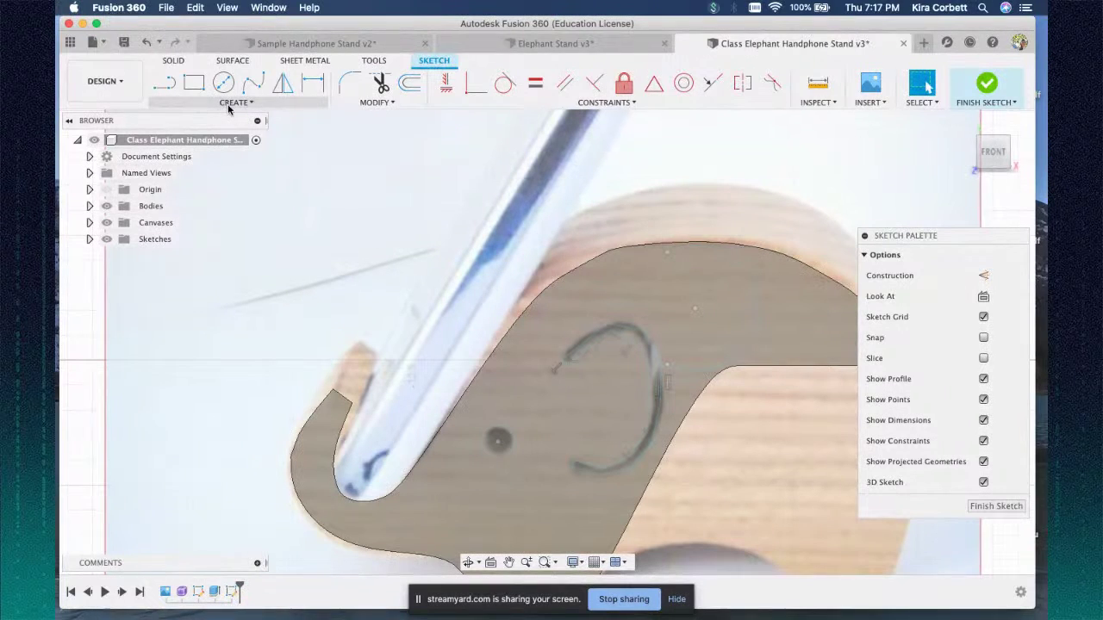
- Draw a second 3-point arc of about 1.08 mm radius from the upper endpoint of the first arc
{"action": "left_click", "coordinate": [231, 104]}
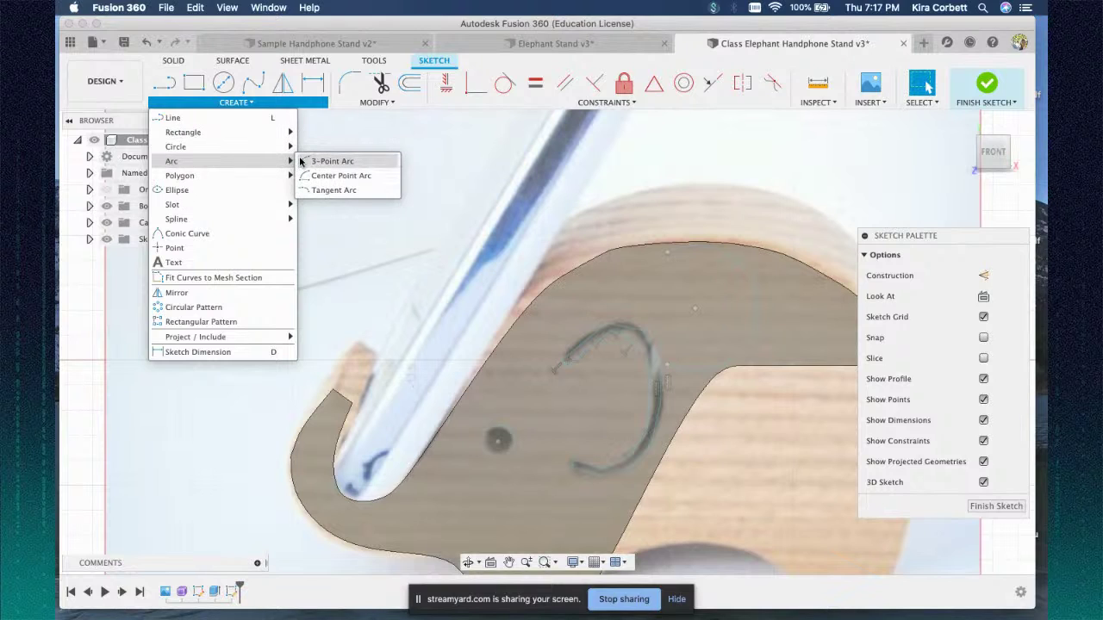
{"action": "left_click", "coordinate": [311, 162]}
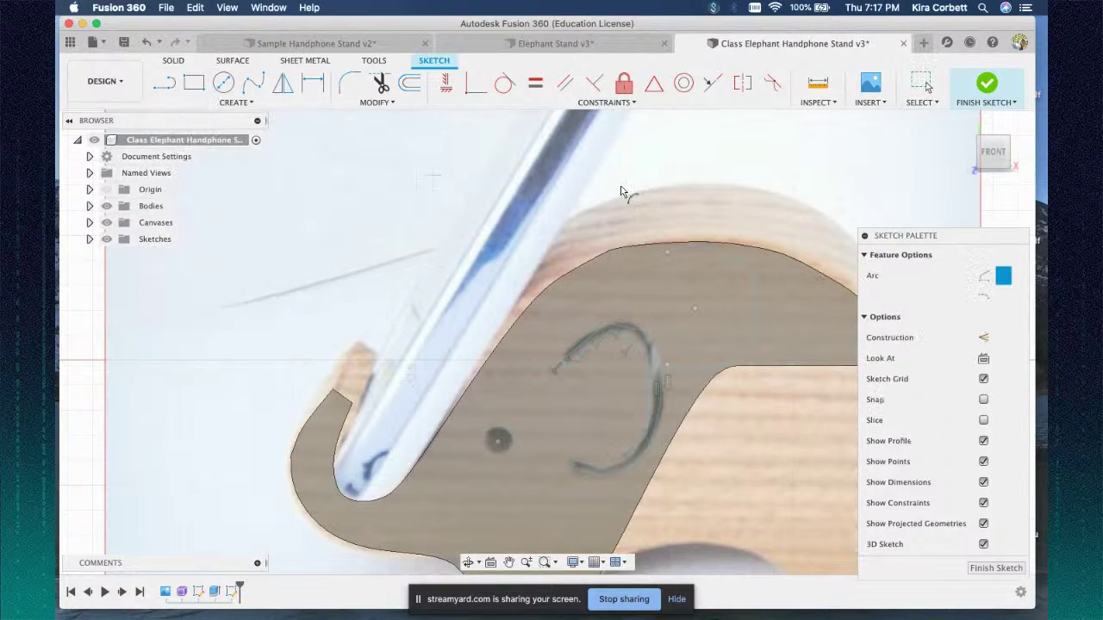
{"action": "left_click", "coordinate": [668, 252]}
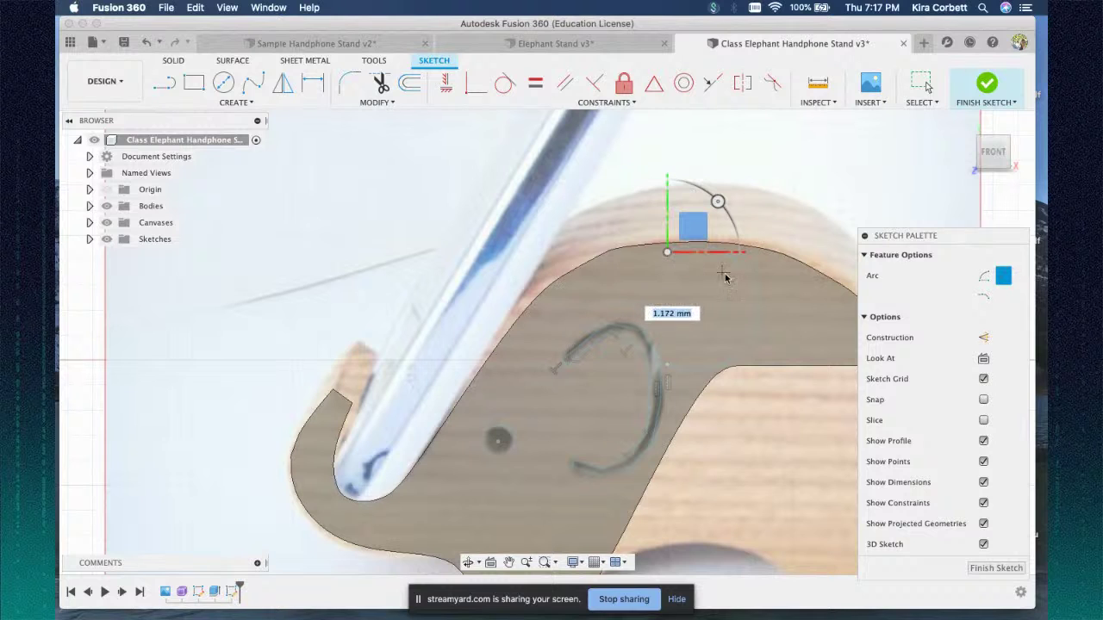
{"action": "left_click", "coordinate": [742, 320]}
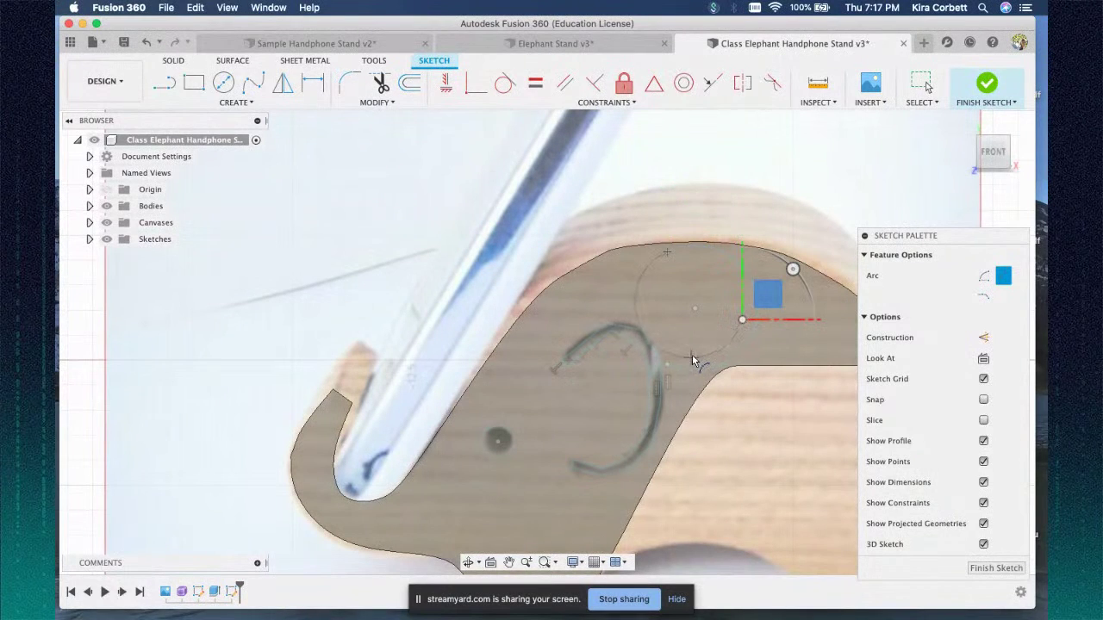
{"action": "left_click", "coordinate": [690, 354]}
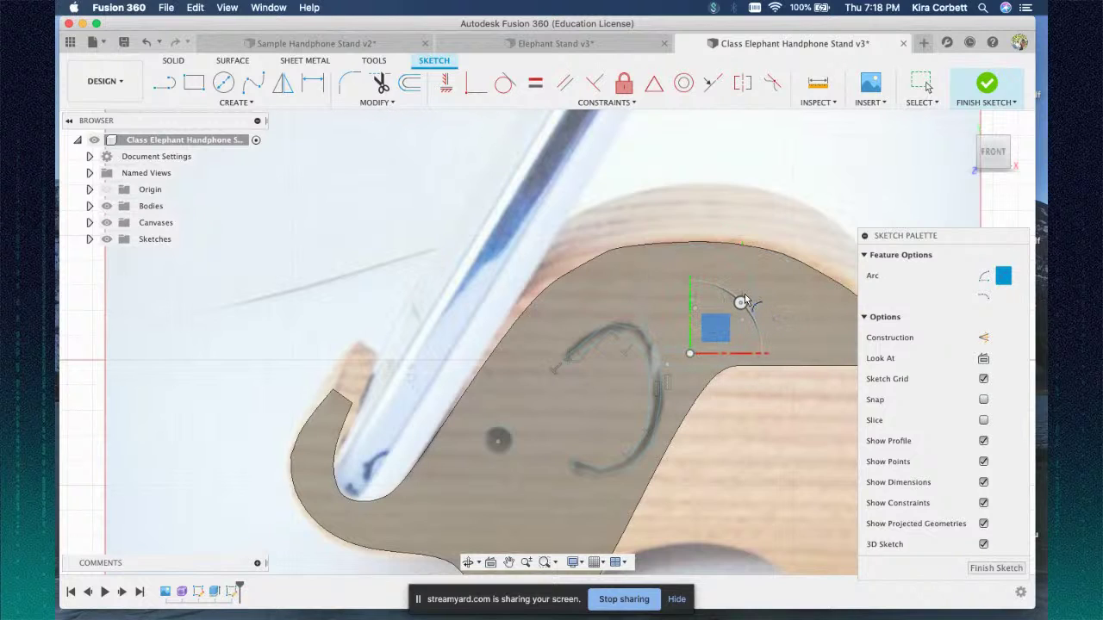
{"action": "key", "text": "Escape"}
- Try to reposition the second arc slightly left and up with Move/Copy, and undo that move
{"action": "scroll", "coordinate": [656, 287], "scroll_direction": "up", "scroll_amount": 3}
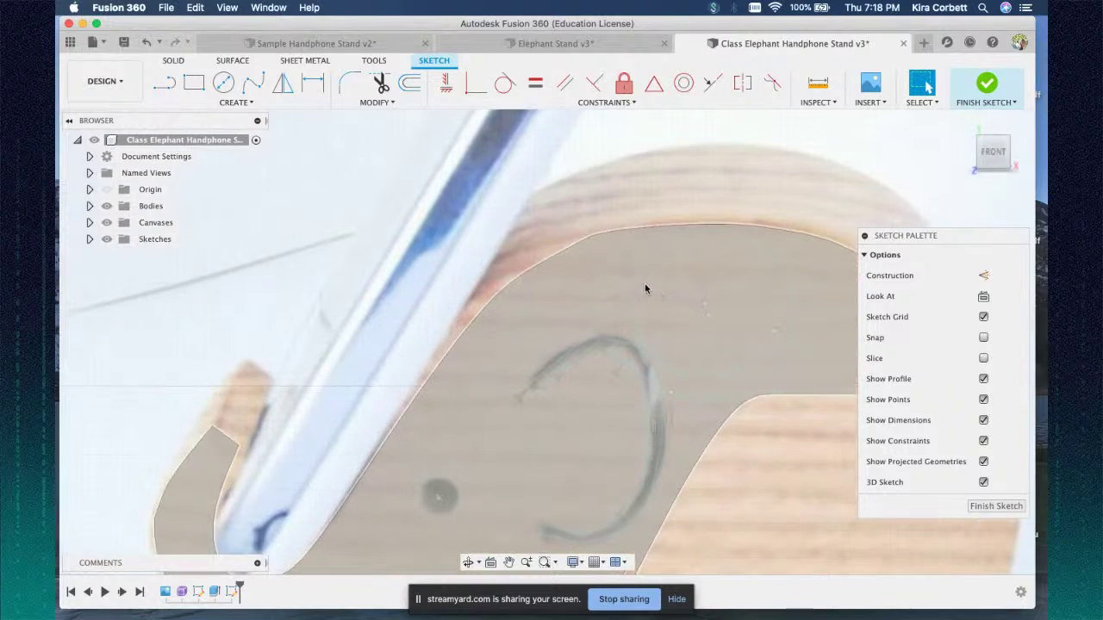
{"action": "left_click", "coordinate": [635, 288]}
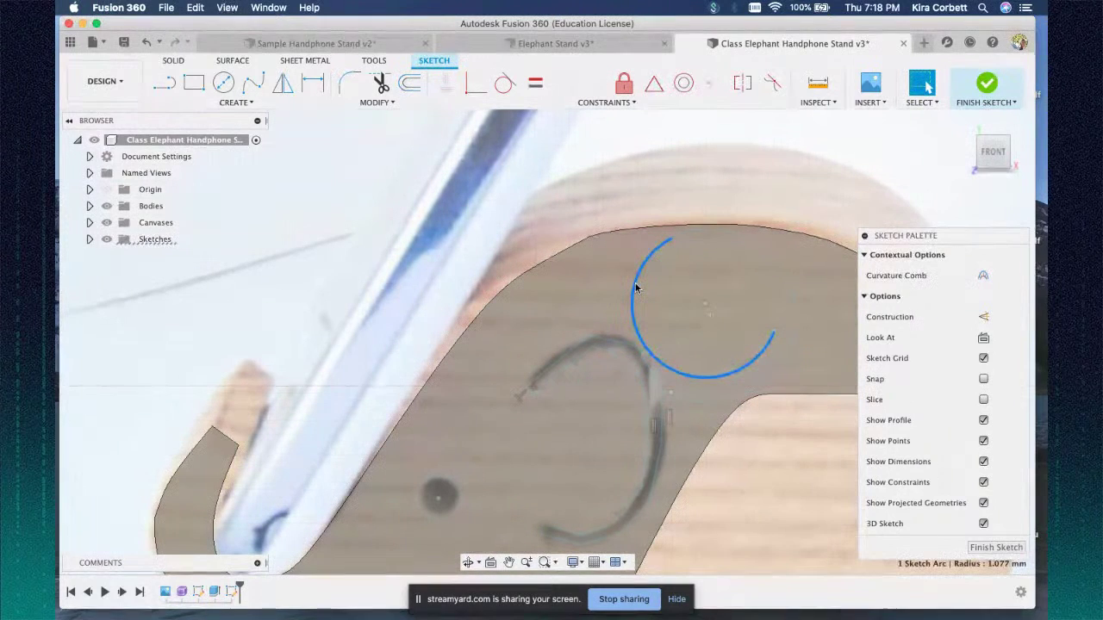
{"action": "right_click", "coordinate": [635, 287]}
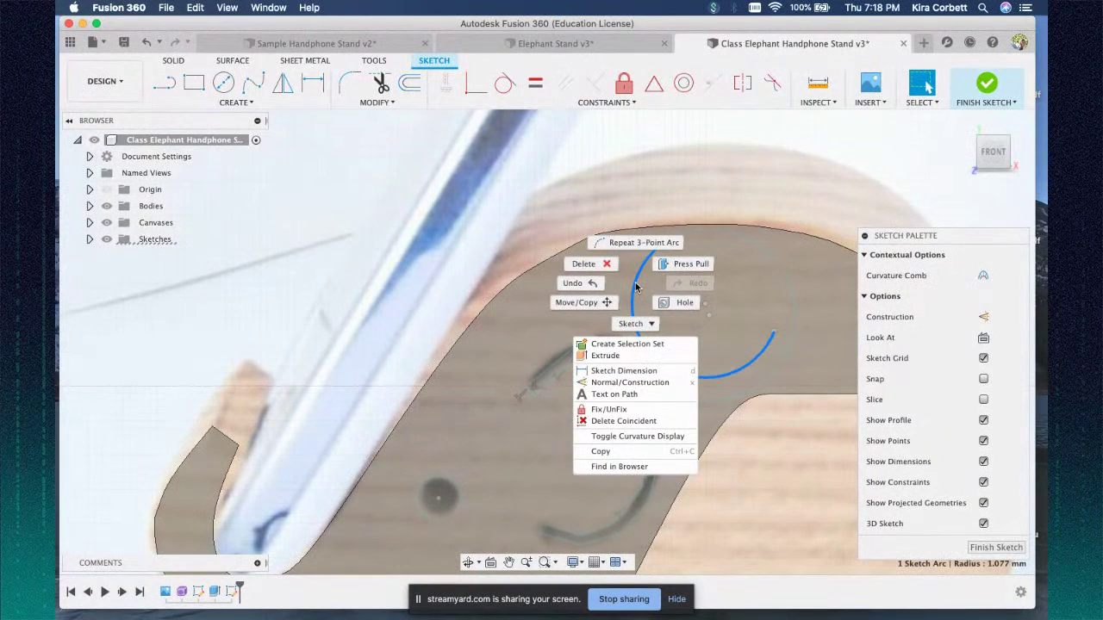
{"action": "left_click", "coordinate": [564, 309]}
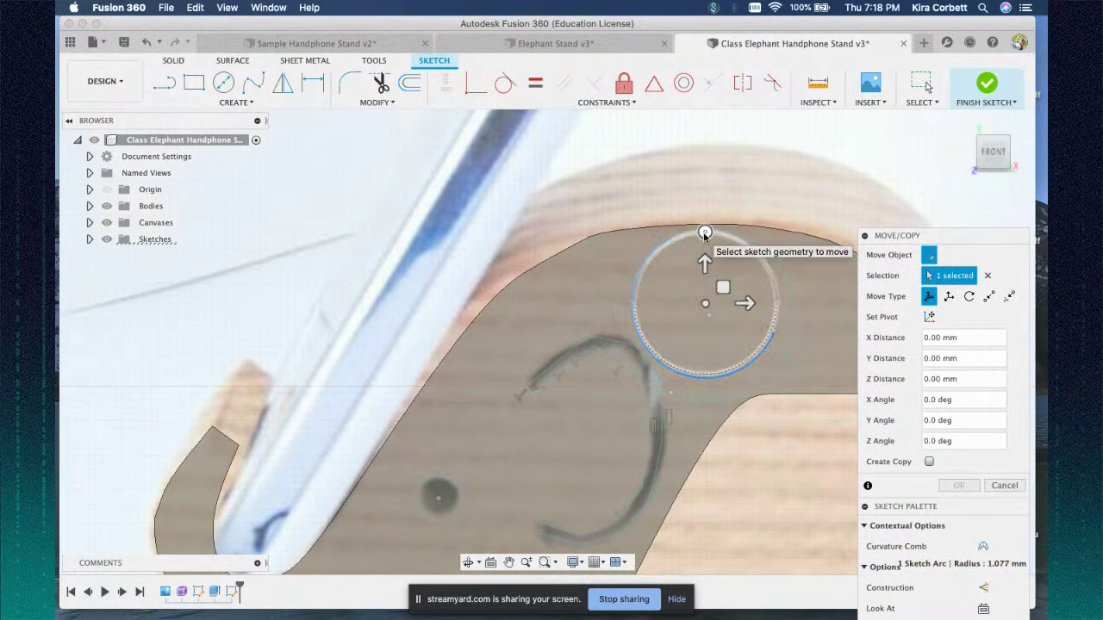
{"action": "mouse_move", "coordinate": [744, 303]}
{"action": "left_mouse_down"}
{"action": "mouse_move", "coordinate": [795, 305]}
{"action": "mouse_move", "coordinate": [767, 328]}
{"action": "mouse_move", "coordinate": [729, 297]}
{"action": "left_mouse_up"}
{"action": "mouse_move", "coordinate": [692, 233]}
{"action": "left_mouse_down"}
{"action": "mouse_move", "coordinate": [660, 238]}
{"action": "mouse_move", "coordinate": [533, 331]}
{"action": "mouse_move", "coordinate": [522, 345]}
{"action": "mouse_move", "coordinate": [528, 376]}
{"action": "mouse_move", "coordinate": [603, 248]}
{"action": "mouse_move", "coordinate": [733, 206]}
{"action": "mouse_move", "coordinate": [692, 215]}
{"action": "left_mouse_up"}
{"action": "key", "text": "Return"}
{"action": "left_click", "coordinate": [655, 295]}
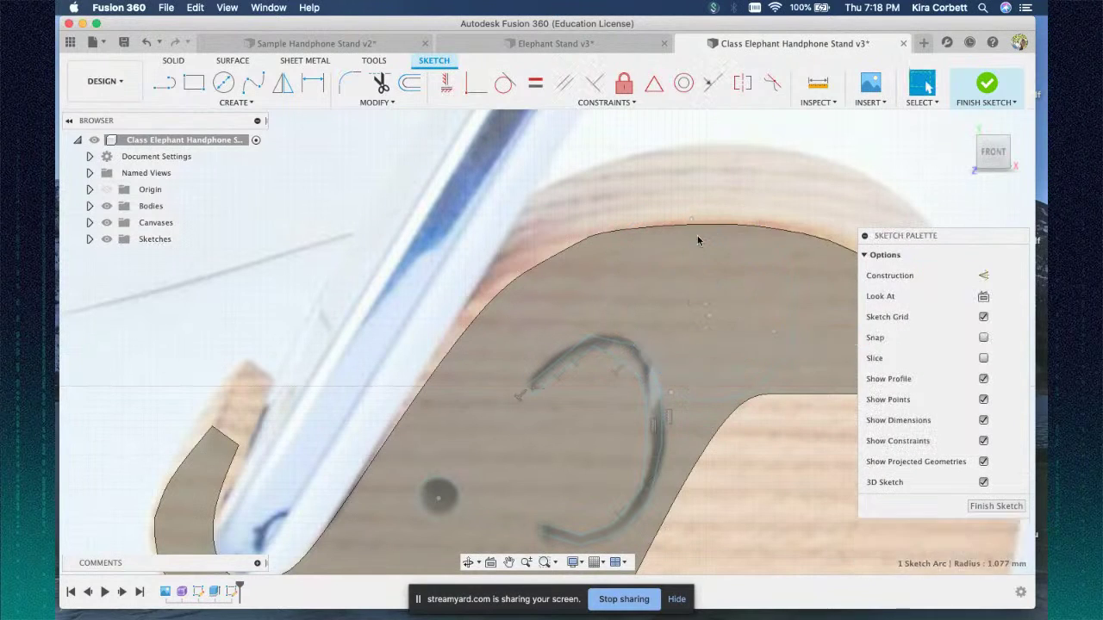
{"action": "key", "text": "super+z"}
- Rotate the second, smaller arc by 100 degrees about its Z axis with Move/Copy
{"action": "left_click", "coordinate": [631, 295]}
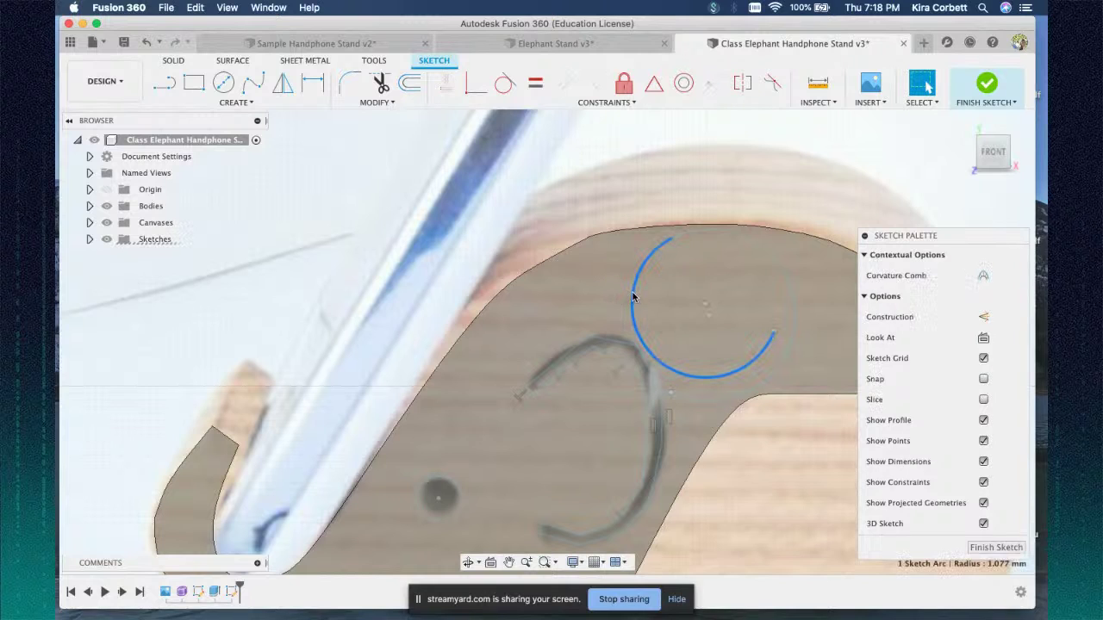
{"action": "right_click", "coordinate": [632, 295]}
{"action": "left_click", "coordinate": [574, 313]}
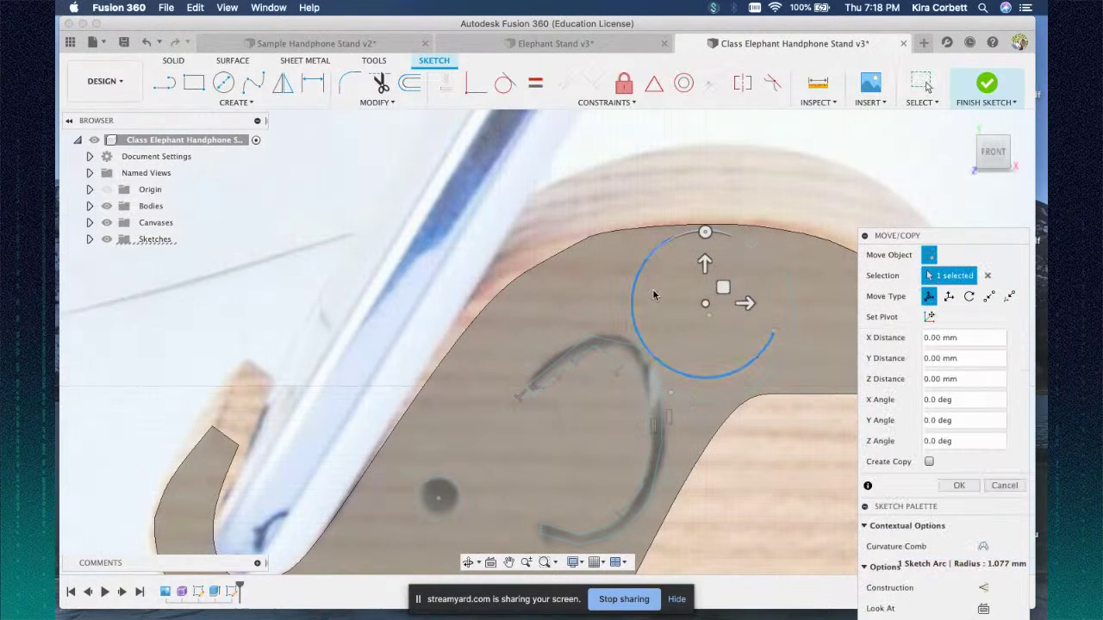
{"action": "left_click_drag", "start_coordinate": [705, 232], "coordinate": [445, 350]}
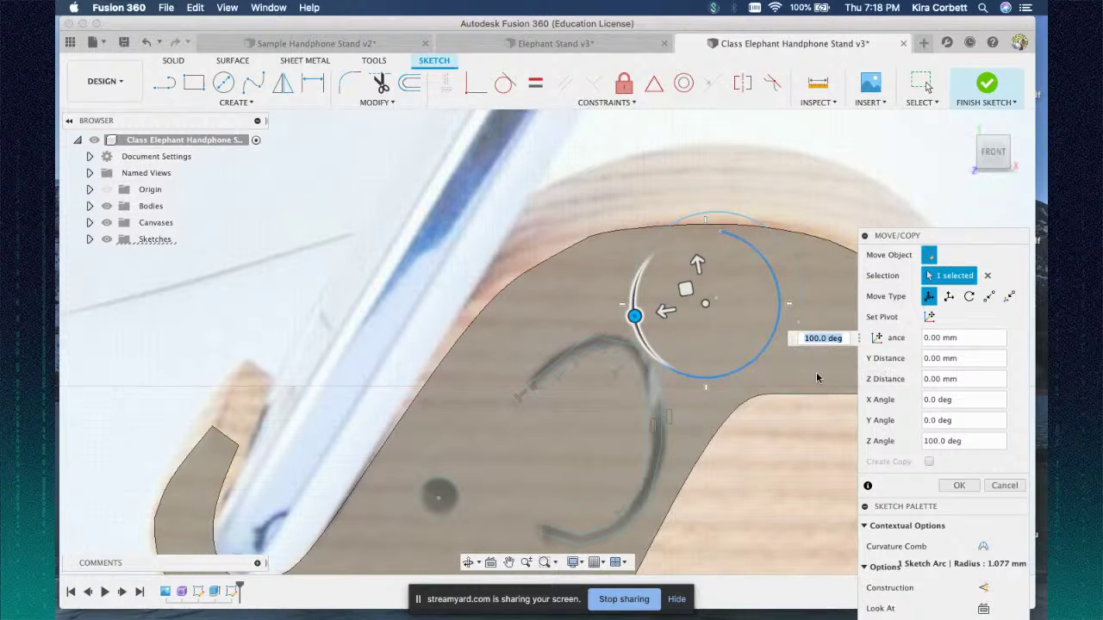
{"action": "key", "text": "Return"}
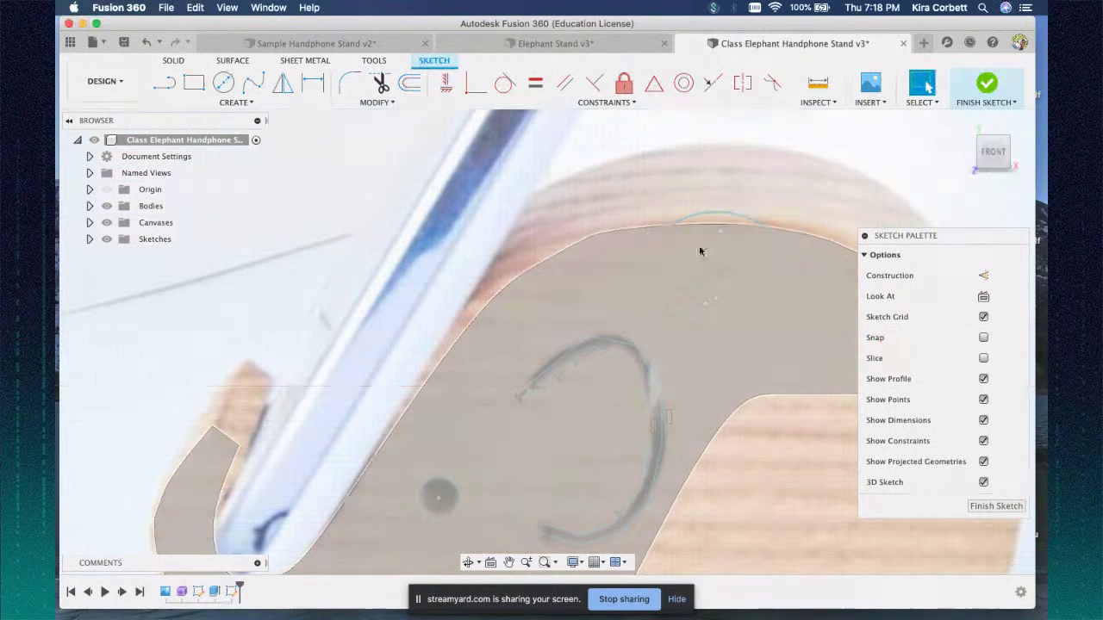
- Shift the smaller arc by about −0.26 mm in X and −0.10 mm in Y with Move/Copy
{"action": "left_click", "coordinate": [735, 241]}
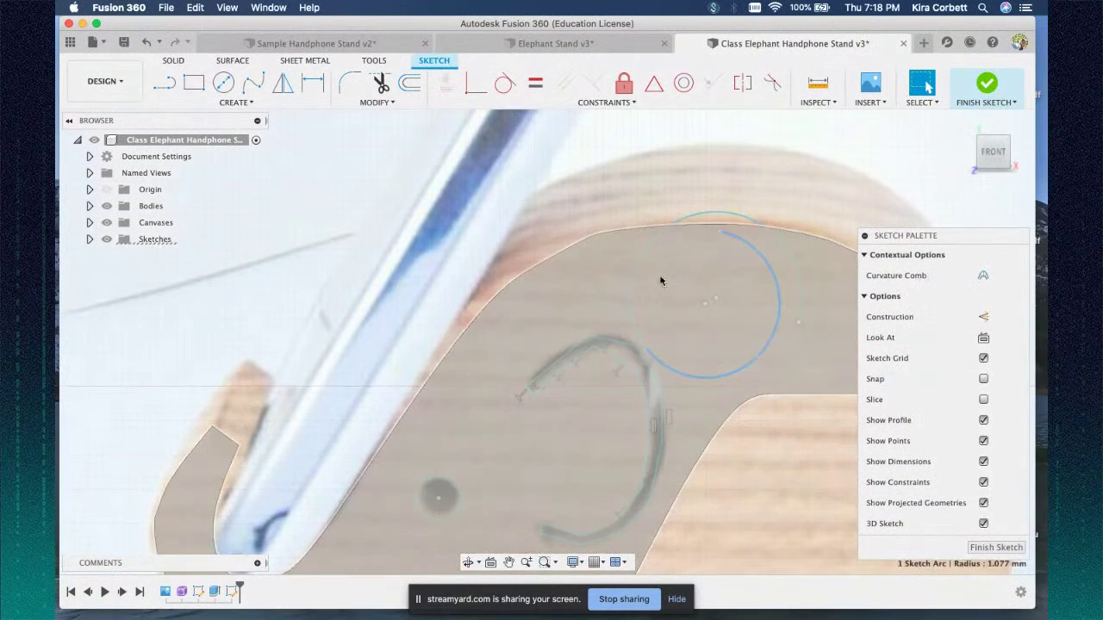
{"action": "left_click_drag", "start_coordinate": [637, 278], "coordinate": [767, 256]}
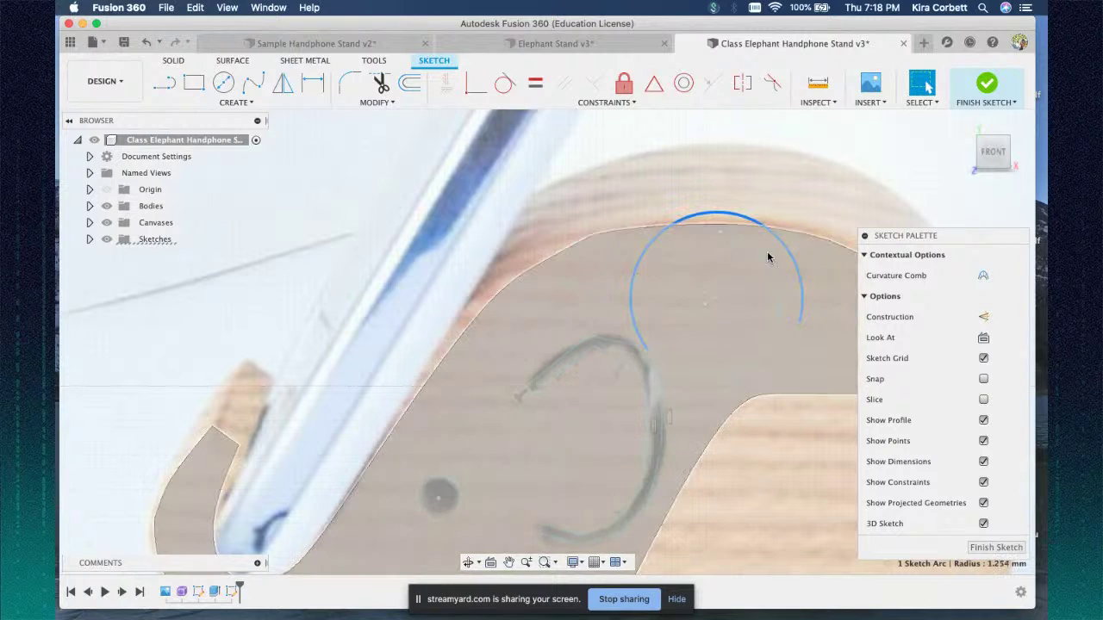
{"action": "key", "text": "super+z"}
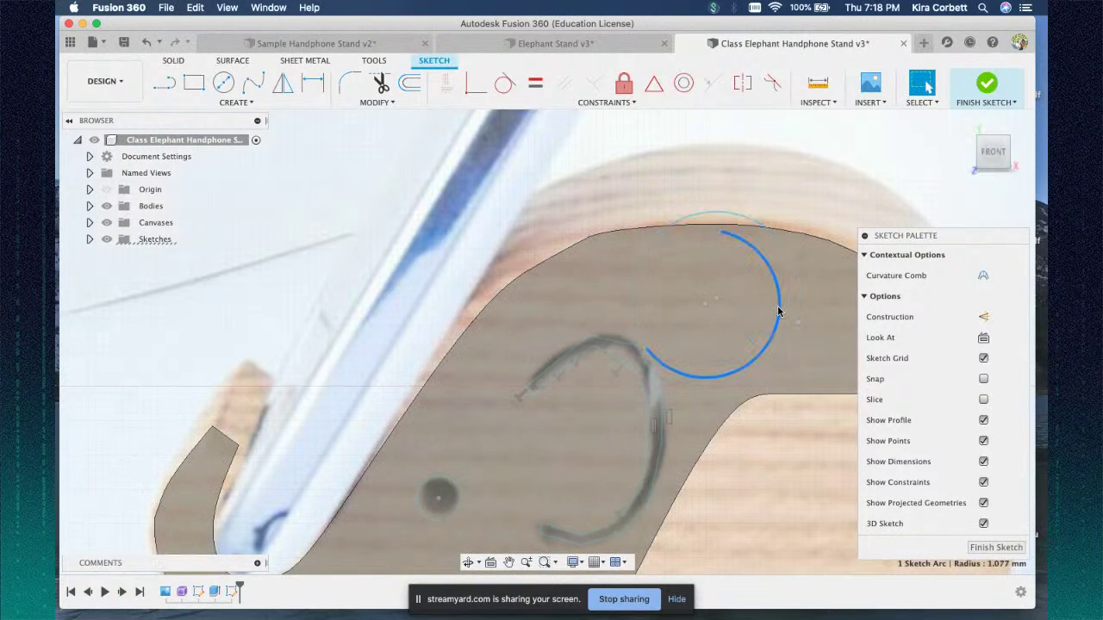
{"action": "right_click", "coordinate": [775, 307]}
{"action": "left_click", "coordinate": [738, 325]}
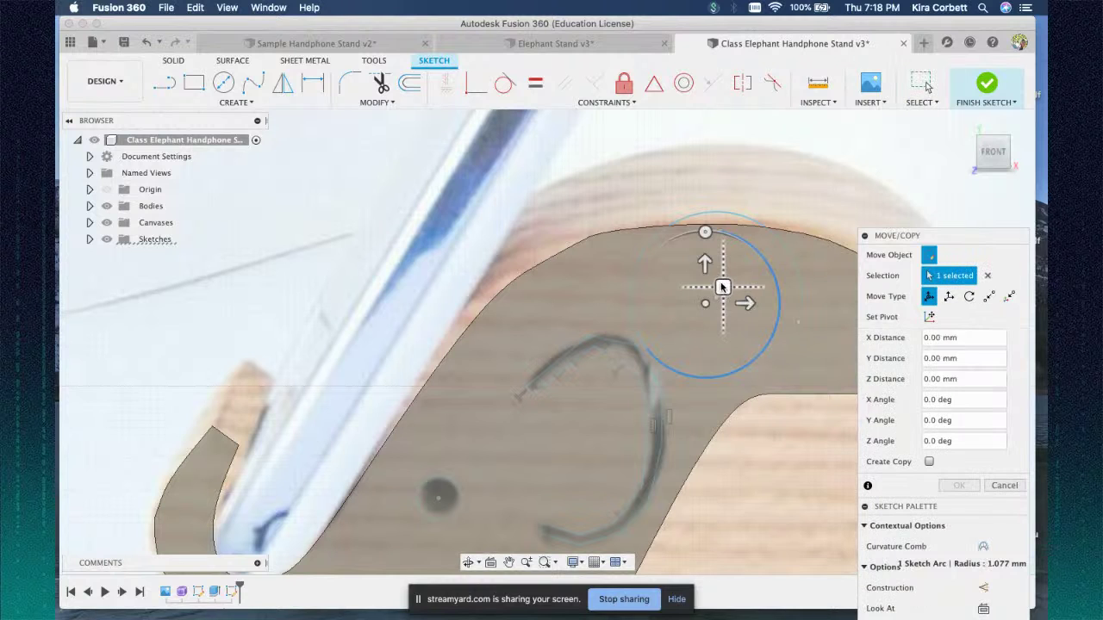
{"action": "left_click_drag", "start_coordinate": [728, 274], "coordinate": [704, 291]}
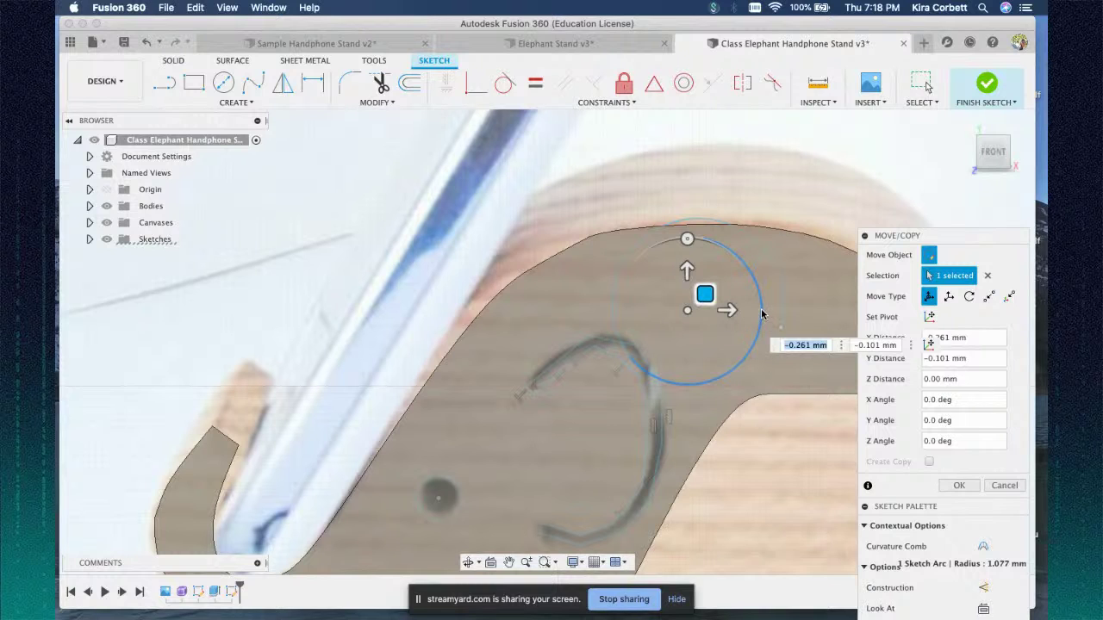
{"action": "key", "text": "Return"}
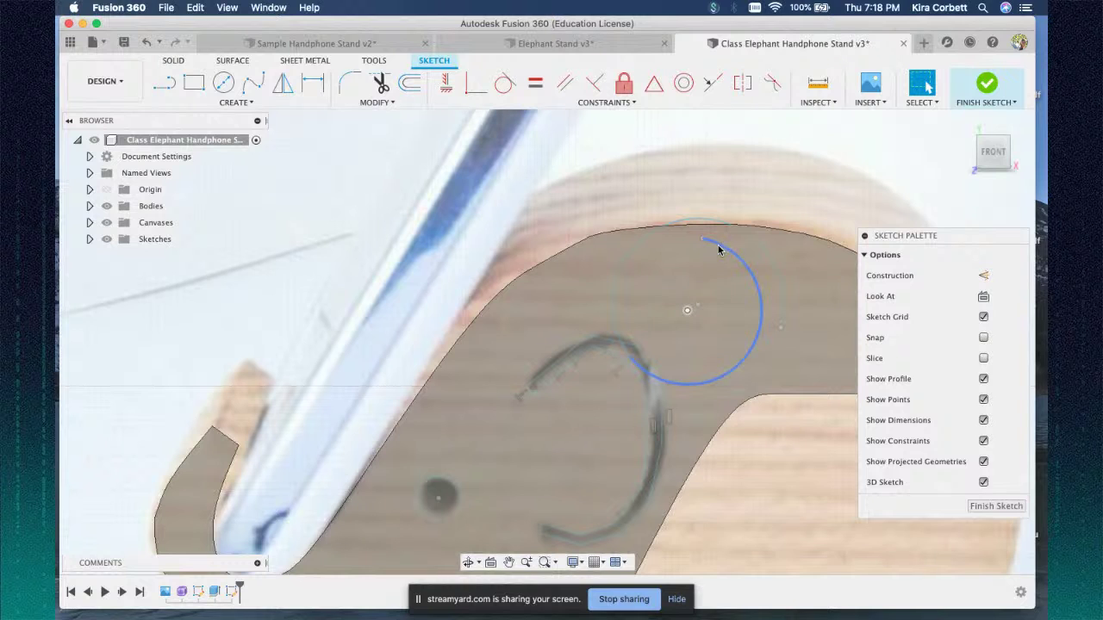
- Hide the reference image canvas so the sketch arcs are easier to see
{"action": "left_click", "coordinate": [728, 257]}
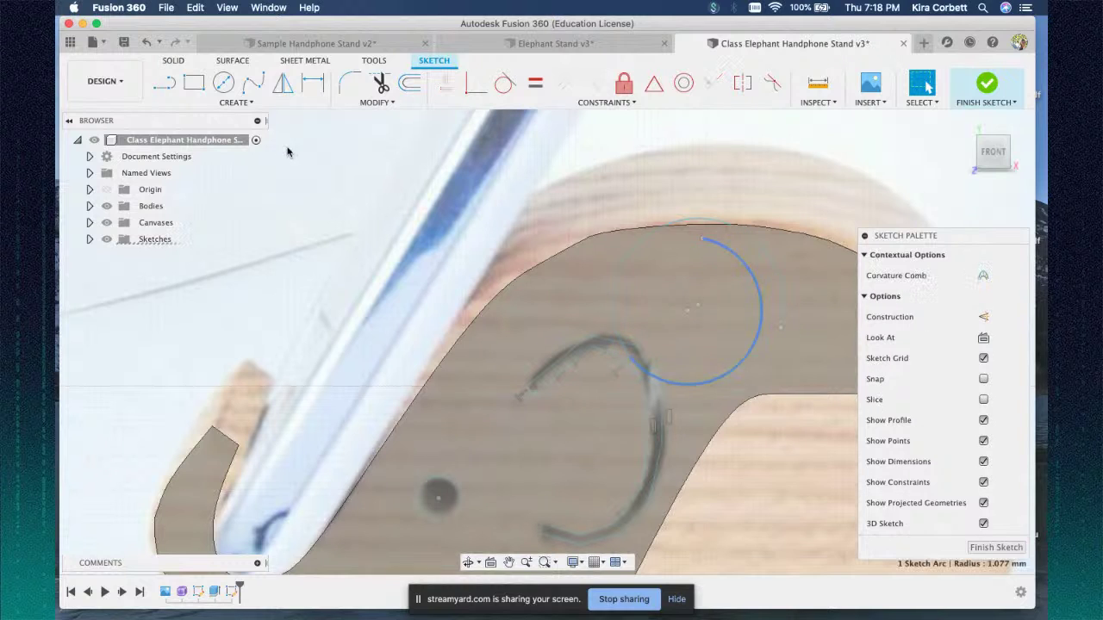
{"action": "left_click", "coordinate": [201, 103]}
{"action": "left_click", "coordinate": [201, 103]}
{"action": "left_click", "coordinate": [107, 222]}
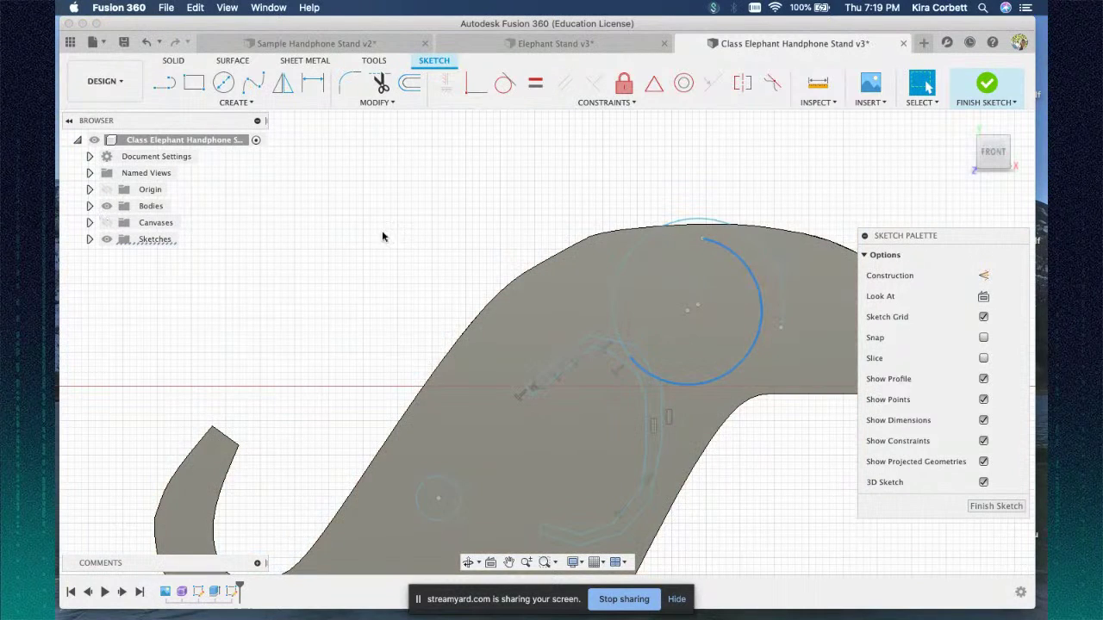
- Move the two connected arcs off the elephant's body into the empty area above its sloping edge, and delete the smaller arc
{"action": "left_click", "coordinate": [751, 275]}
{"action": "left_click_drag", "start_coordinate": [748, 269], "coordinate": [715, 252]}
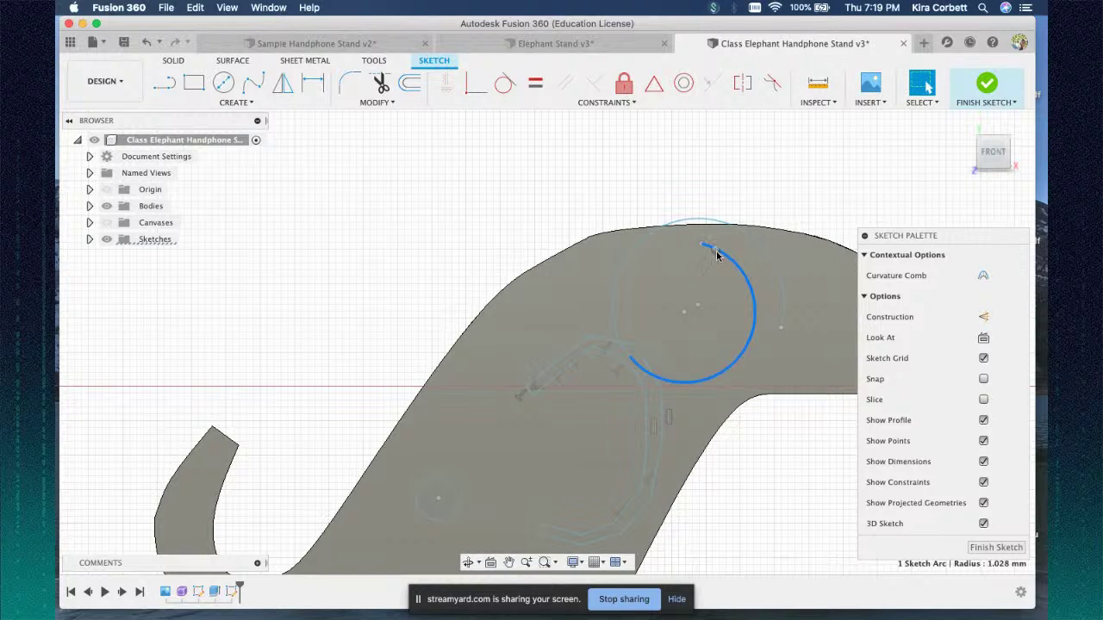
{"action": "right_click", "coordinate": [717, 254]}
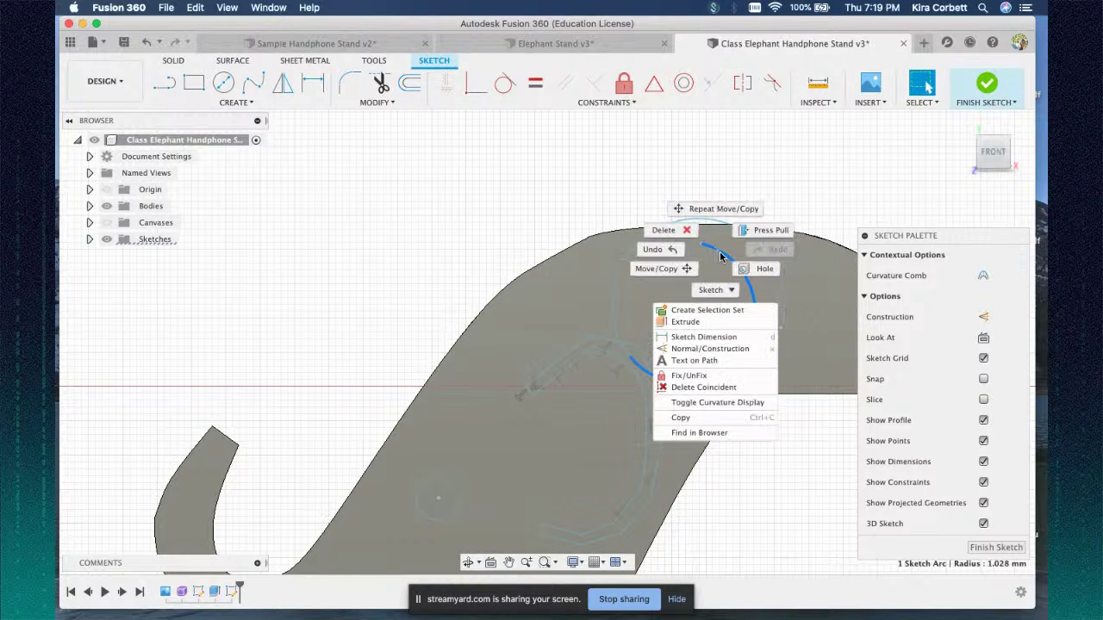
{"action": "left_click", "coordinate": [675, 269]}
{"action": "left_click_drag", "start_coordinate": [701, 298], "coordinate": [302, 241]}
{"action": "key", "text": "Return"}
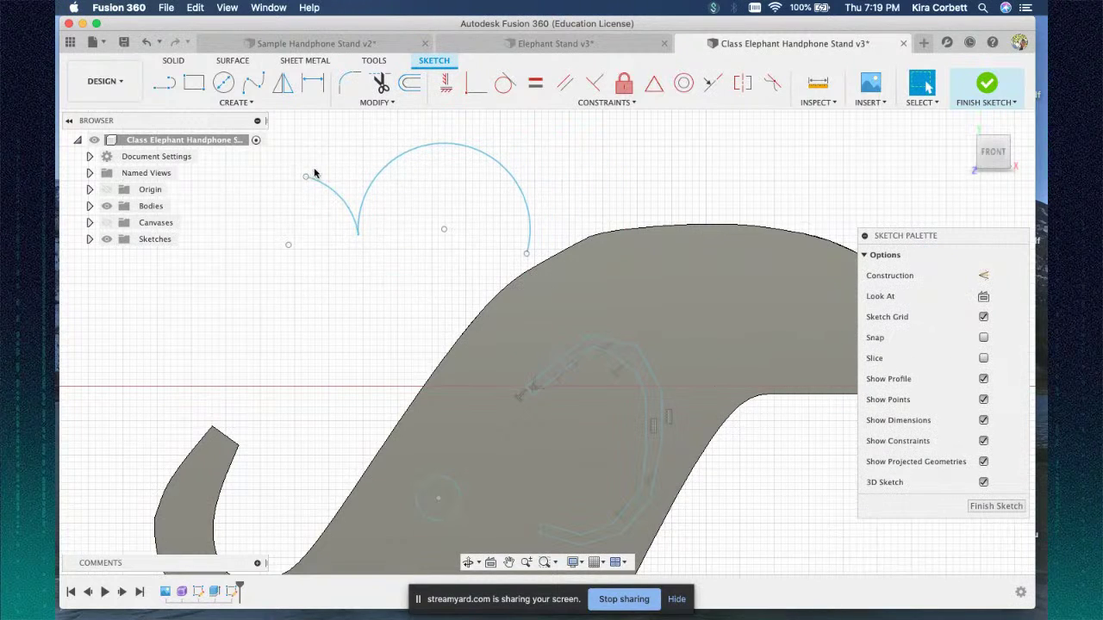
{"action": "left_click", "coordinate": [318, 184]}
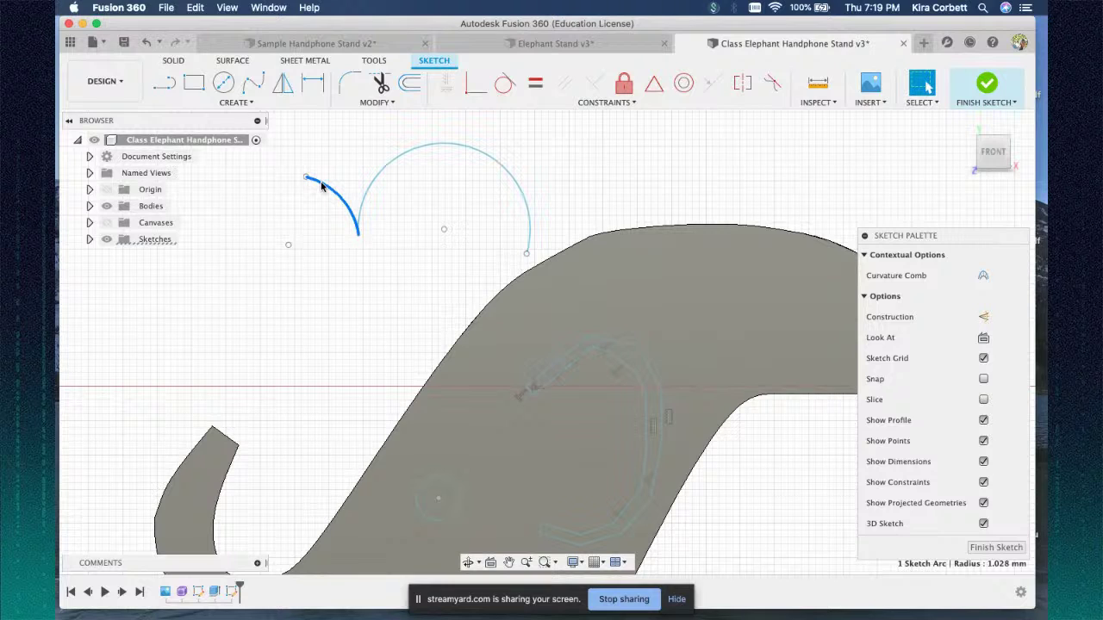
{"action": "key", "text": "Delete"}
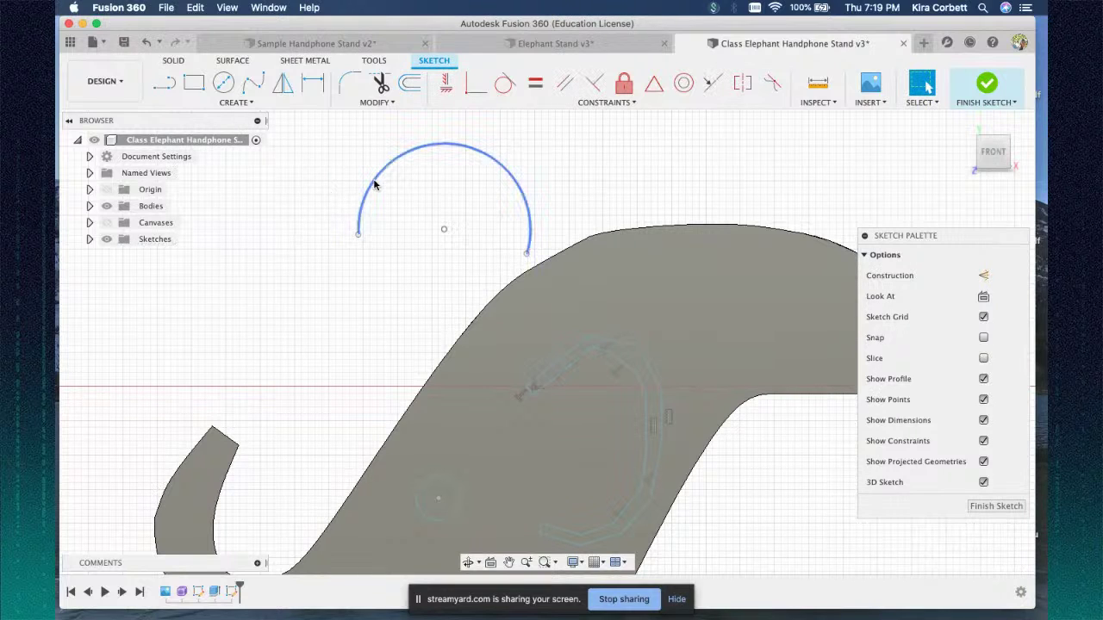
- Draw a separate 3-point arc of about 0.64 mm radius in the empty area below the remaining large arc
{"action": "left_click", "coordinate": [191, 102]}
{"action": "mouse_move", "coordinate": [203, 176]}
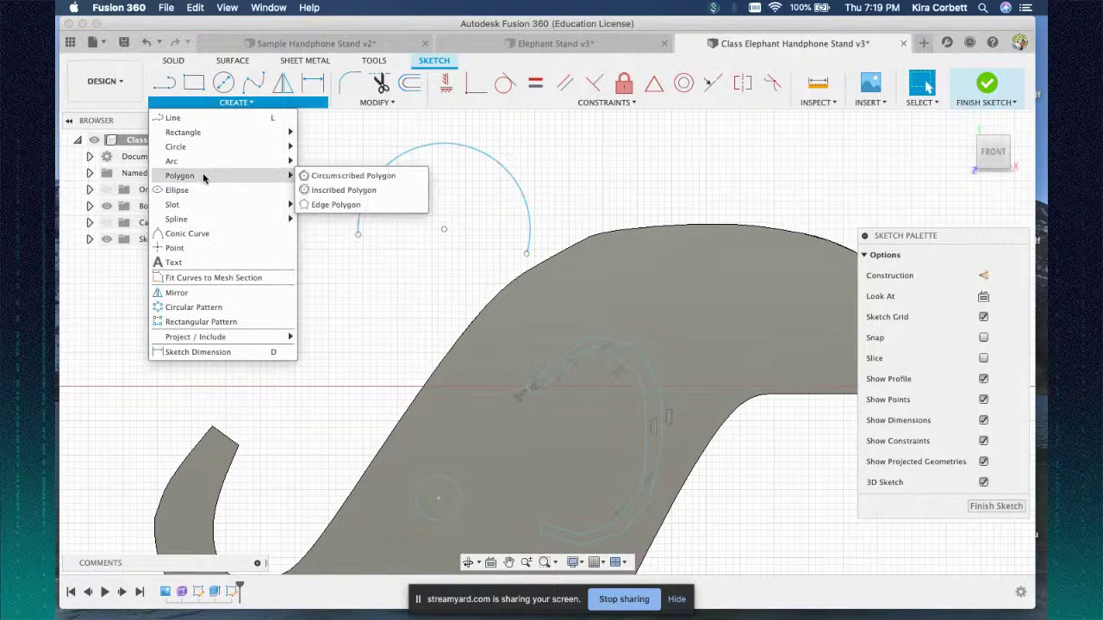
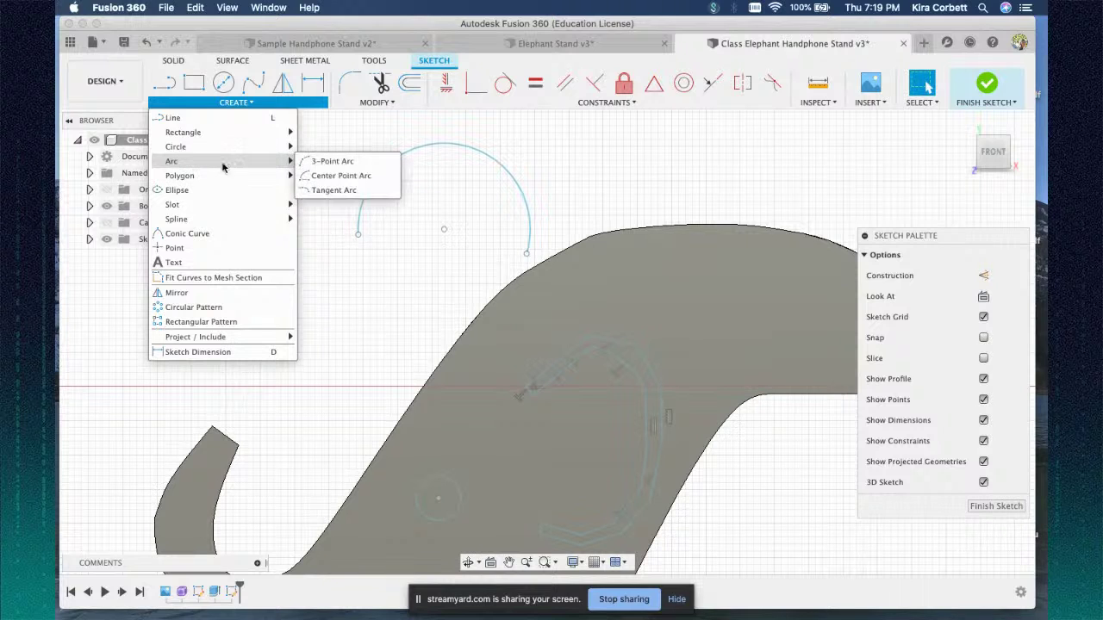
{"action": "left_click", "coordinate": [332, 162]}
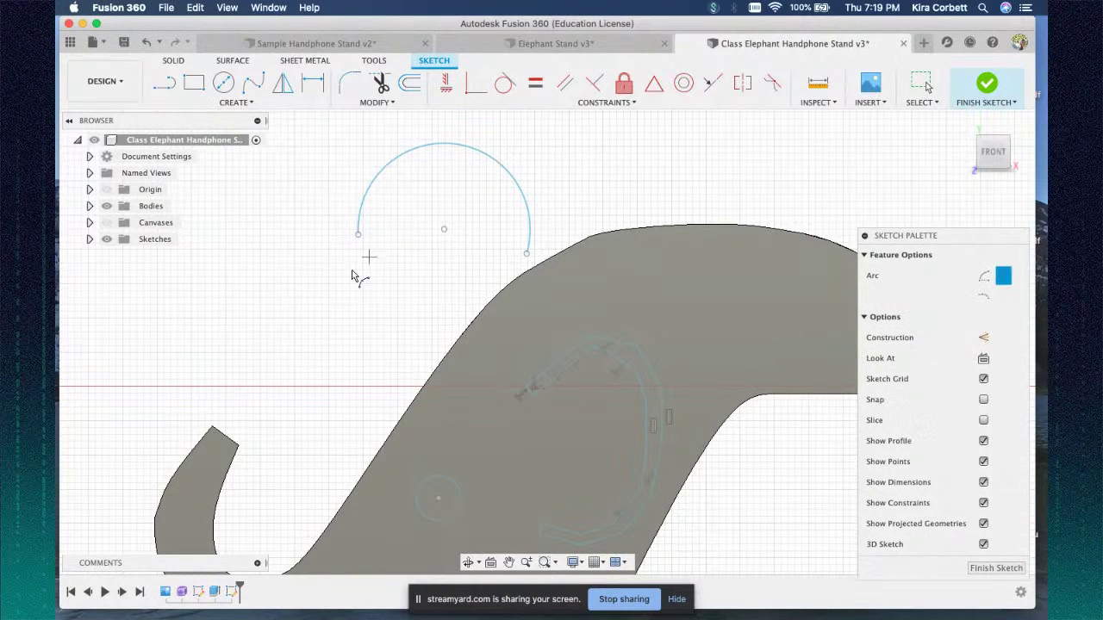
{"action": "left_click", "coordinate": [311, 285]}
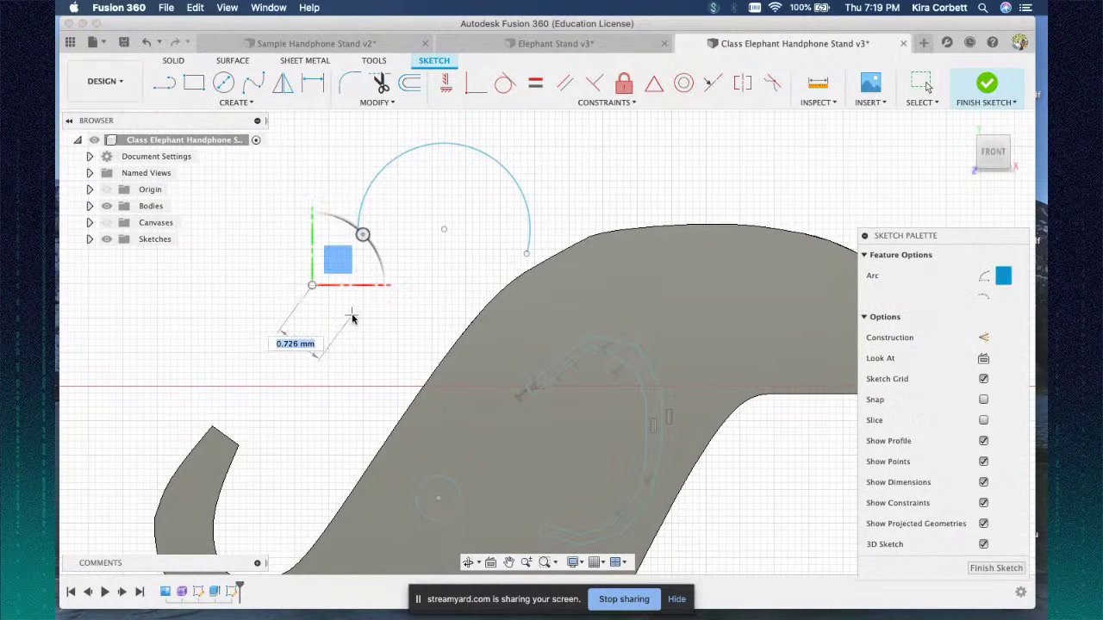
{"action": "left_click", "coordinate": [369, 331]}
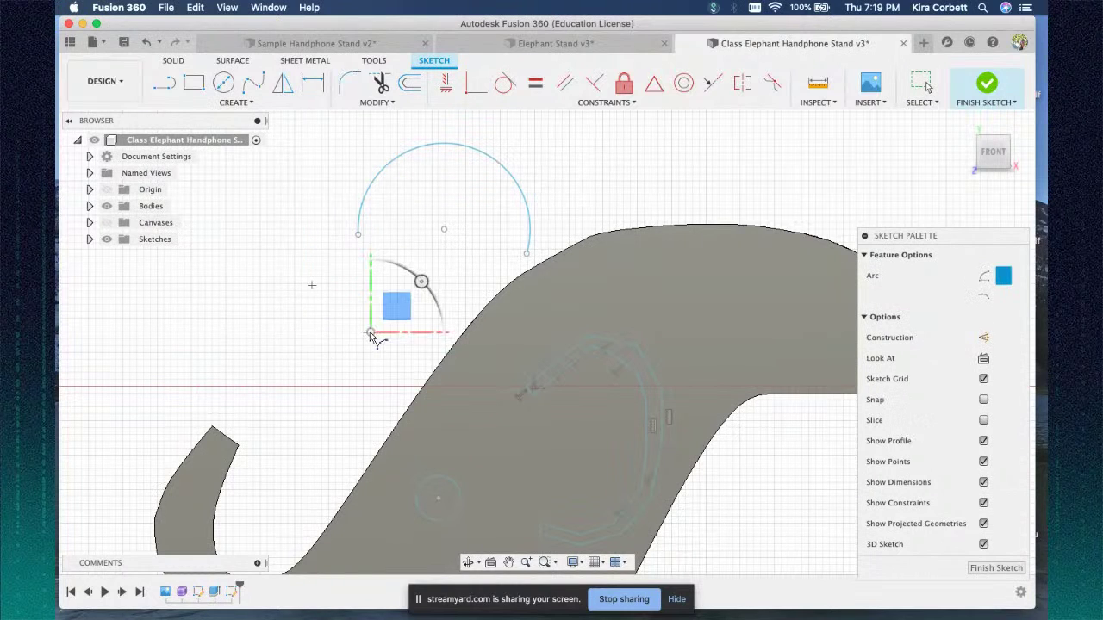
{"action": "left_click", "coordinate": [339, 369]}
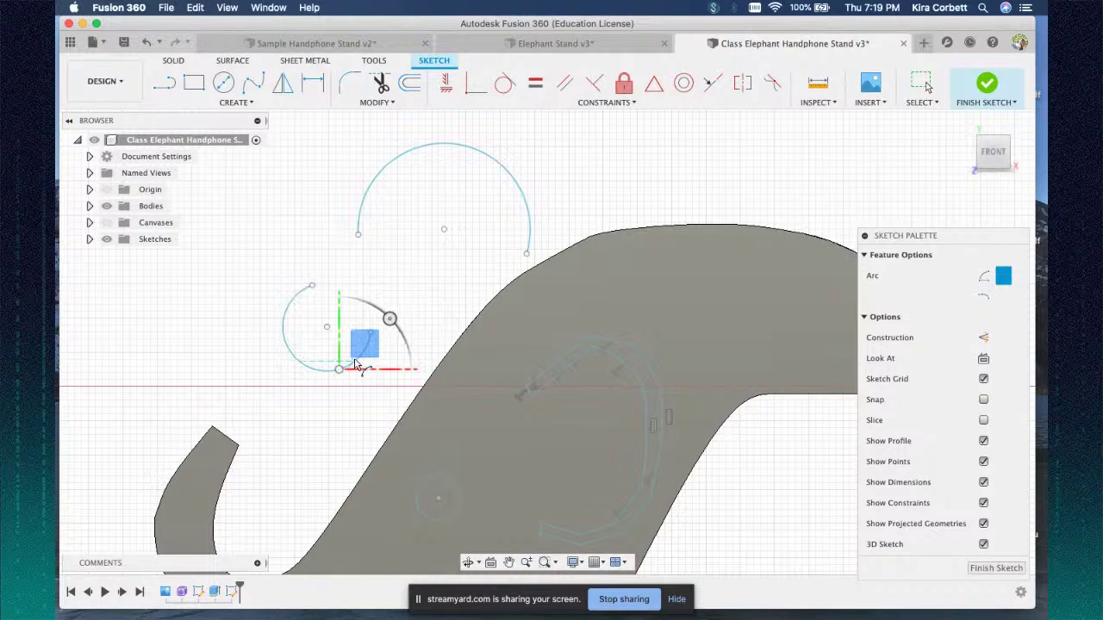
{"action": "key", "text": "Escape"}
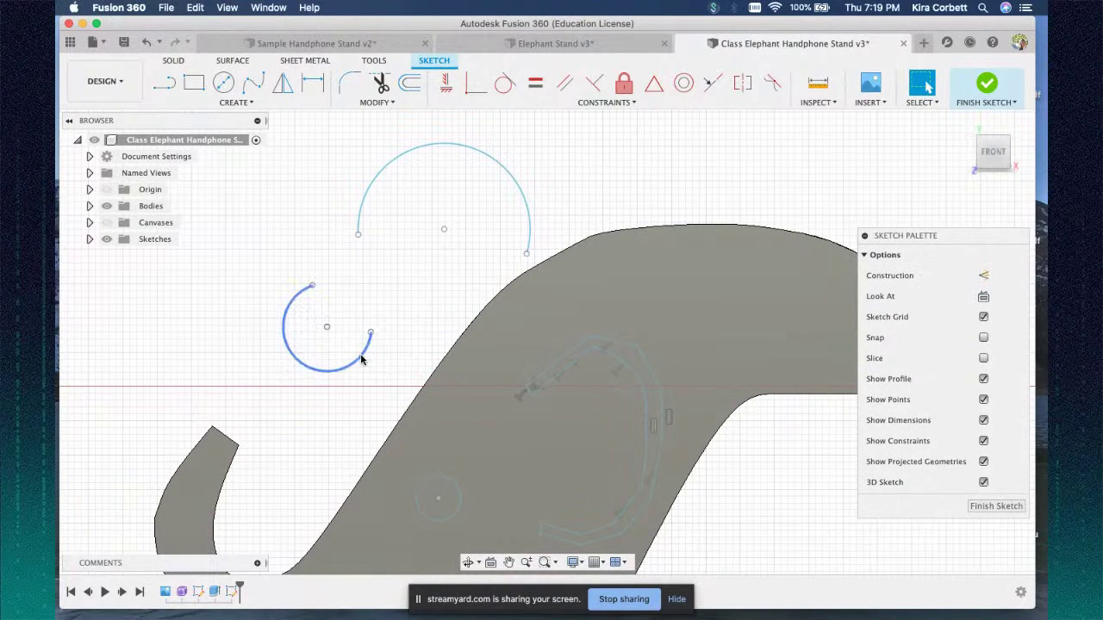
- Rotate the new small arc 210 degrees with Move/Copy and shift it about −2.25 mm and −0.57 mm along its axes, inside the large arc
{"action": "left_click", "coordinate": [361, 359]}
{"action": "right_click", "coordinate": [361, 360]}
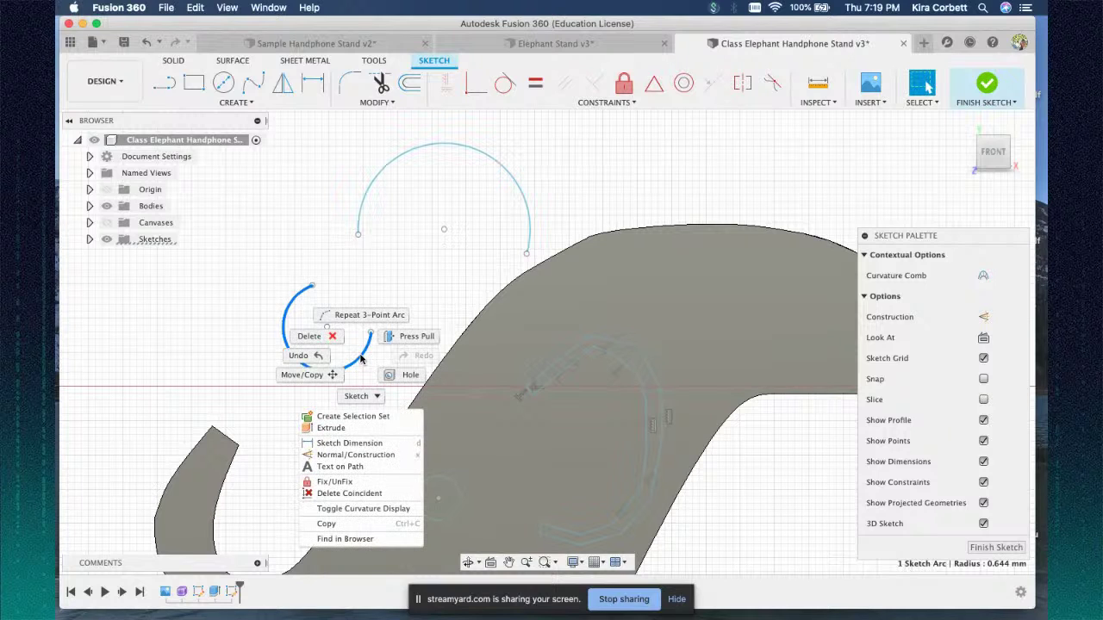
{"action": "left_click", "coordinate": [301, 375]}
{"action": "left_click_drag", "start_coordinate": [326, 250], "coordinate": [374, 423]}
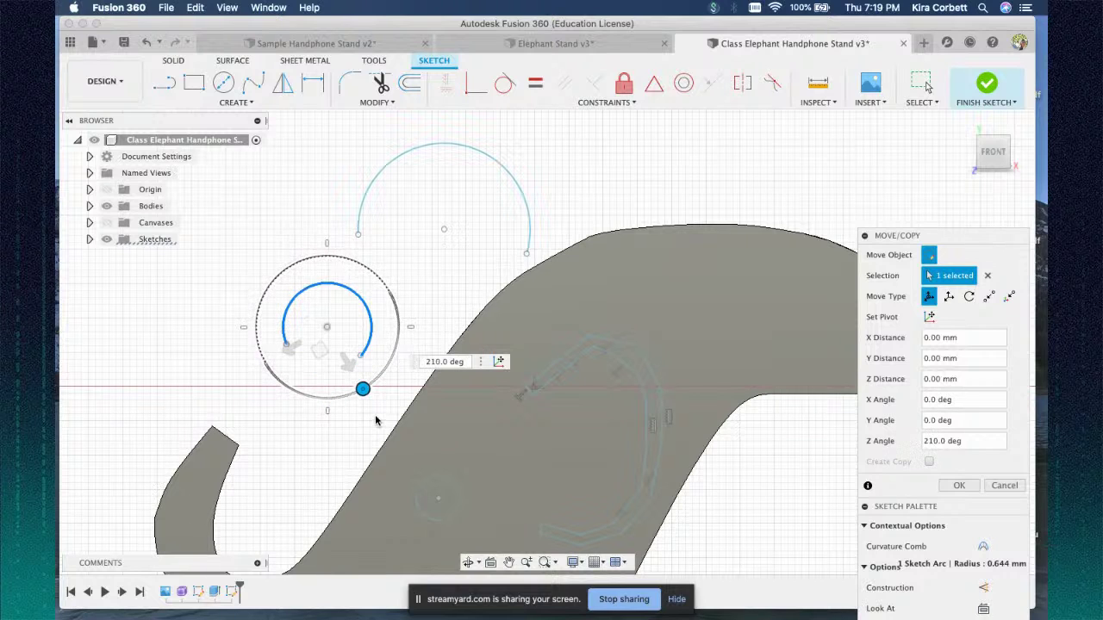
{"action": "left_click_drag", "start_coordinate": [321, 344], "coordinate": [435, 240]}
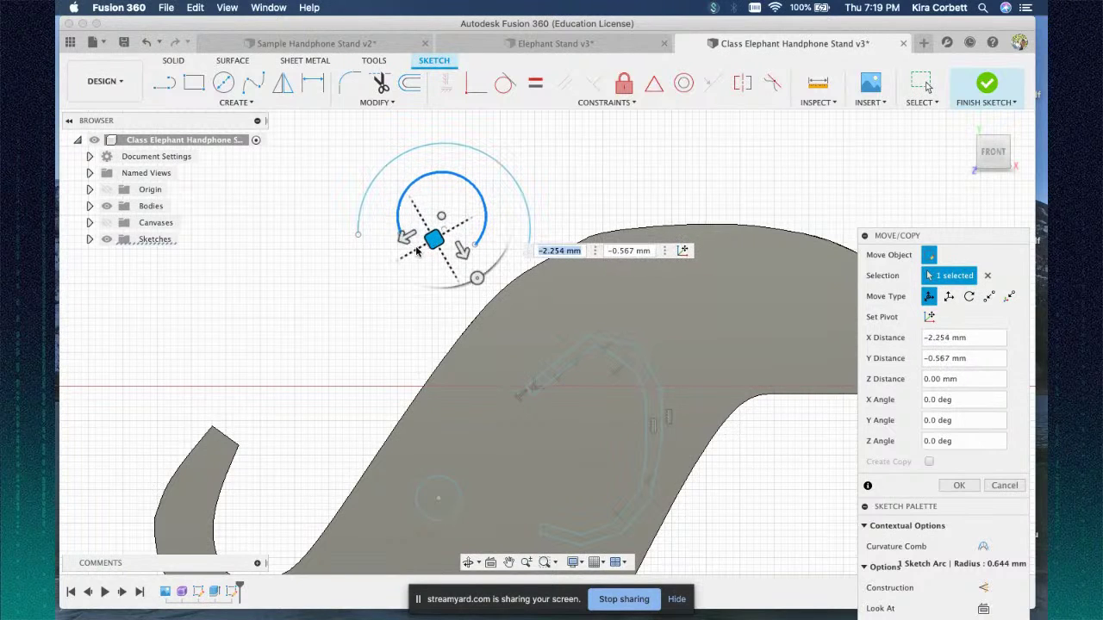
{"action": "key", "text": "Return"}
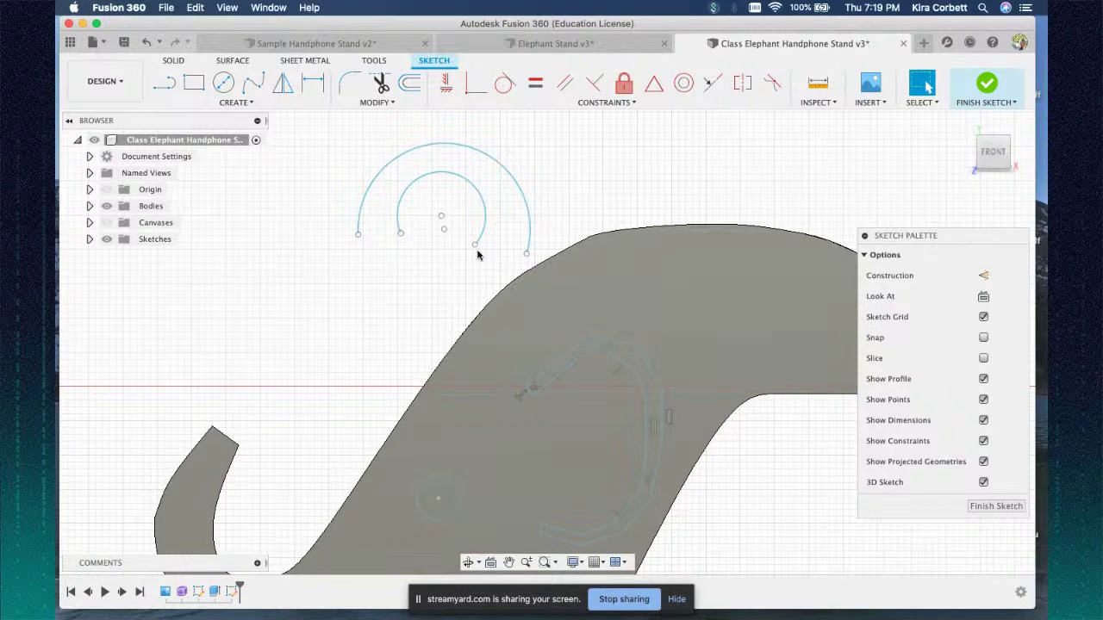
- Check which sketch contains the ear outline, and inspect the outline's upper straight line and the small arc by selecting them
{"action": "left_click", "coordinate": [561, 365]}
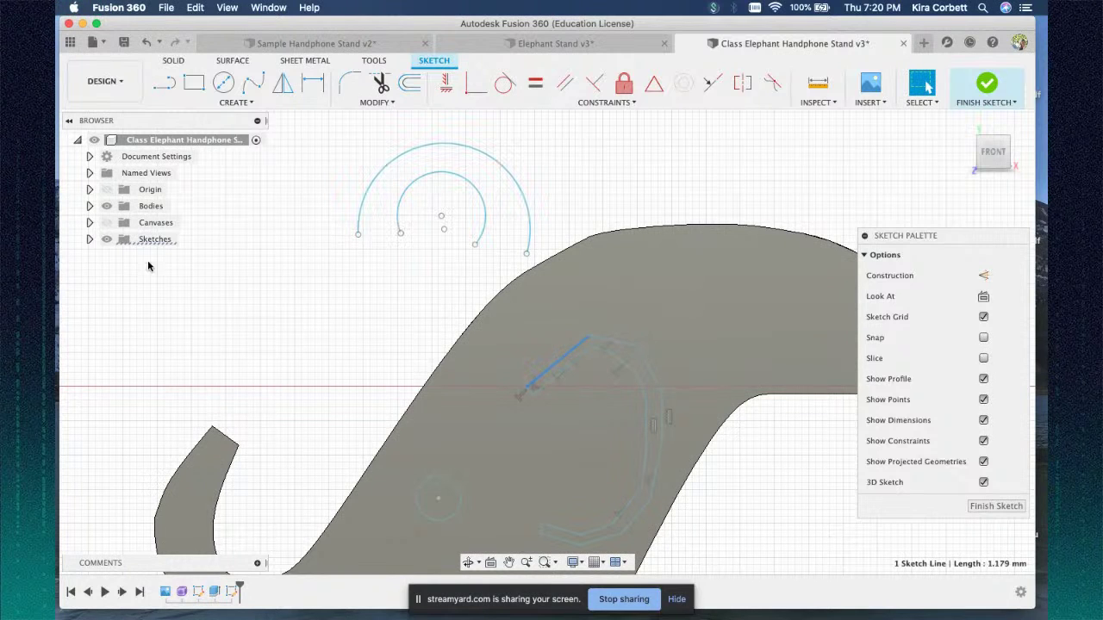
{"action": "left_click", "coordinate": [91, 240]}
{"action": "left_click", "coordinate": [161, 324]}
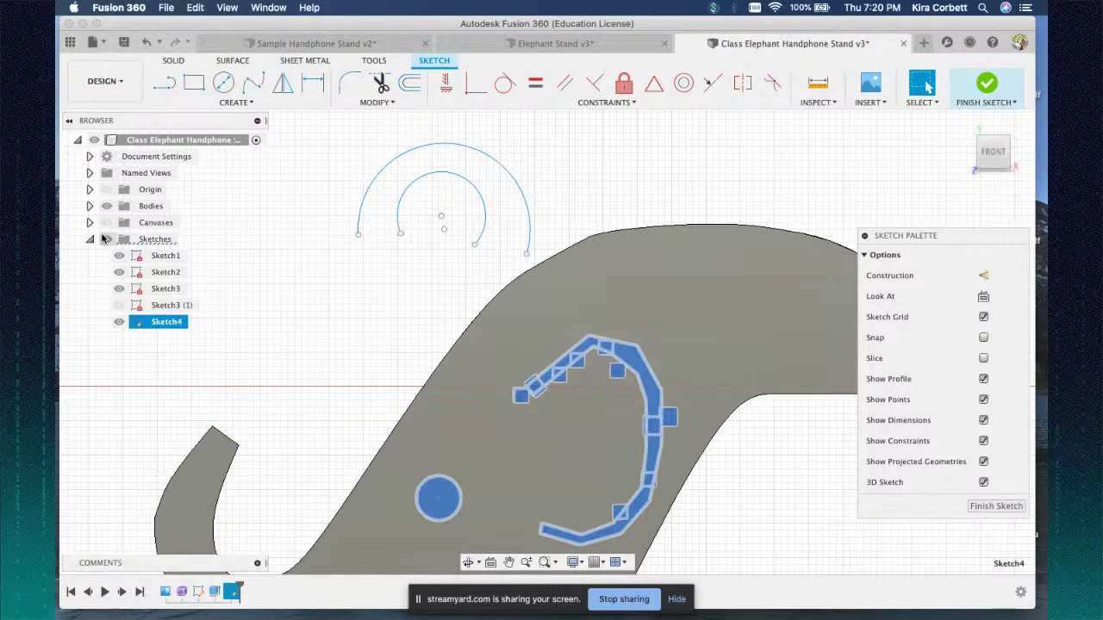
{"action": "left_click", "coordinate": [91, 240]}
{"action": "left_click", "coordinate": [558, 374]}
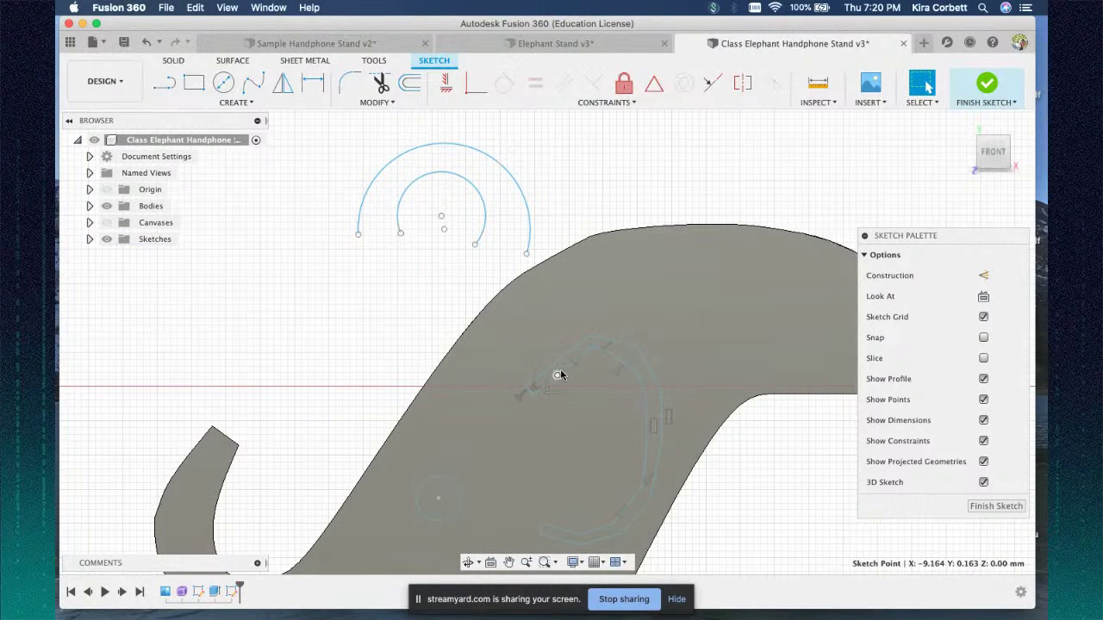
{"action": "left_click", "coordinate": [559, 365]}
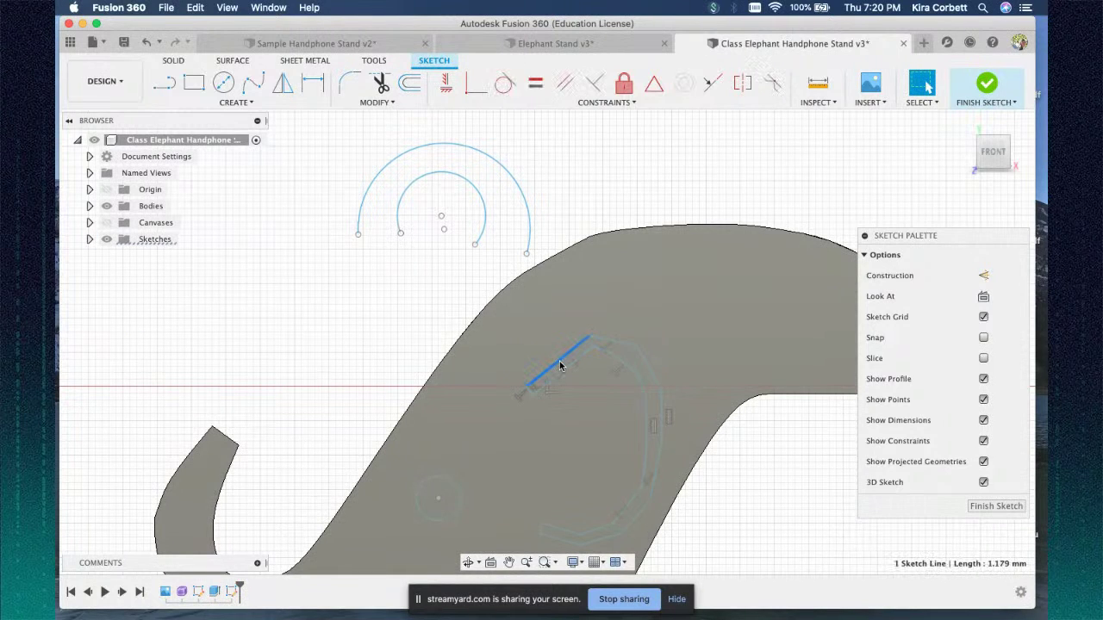
{"action": "left_click", "coordinate": [485, 219]}
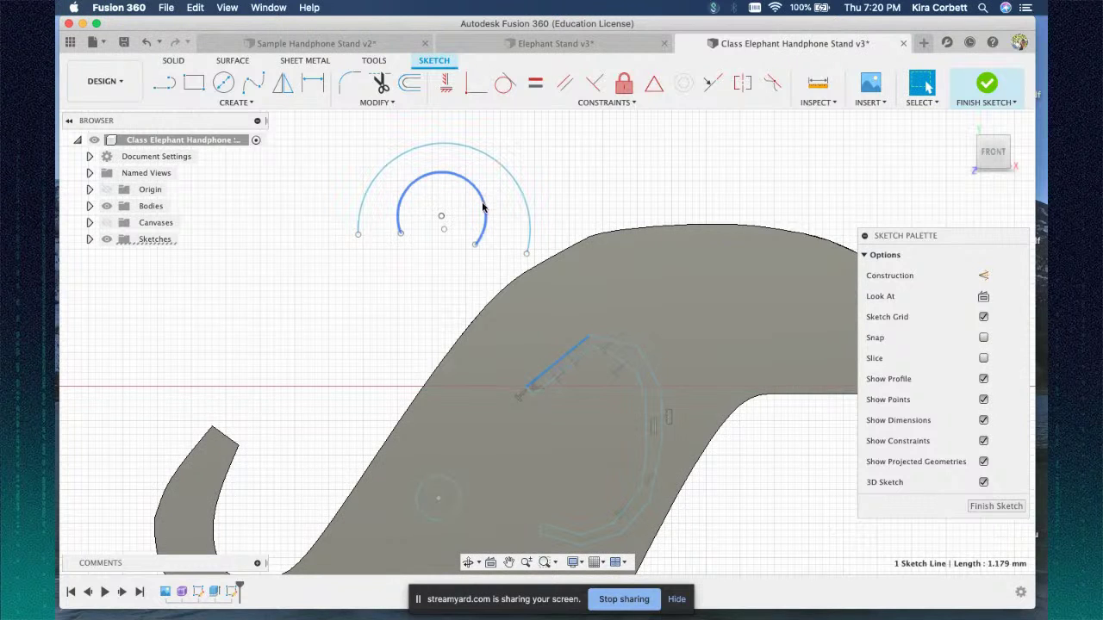
{"action": "left_click", "coordinate": [561, 361]}
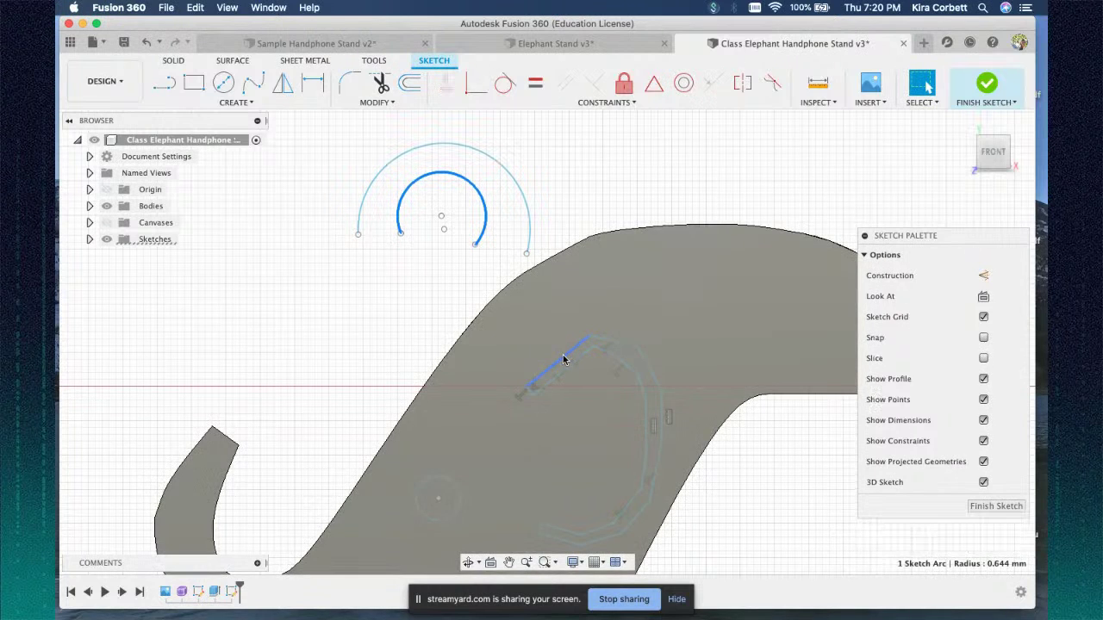
{"action": "left_click", "coordinate": [532, 392]}
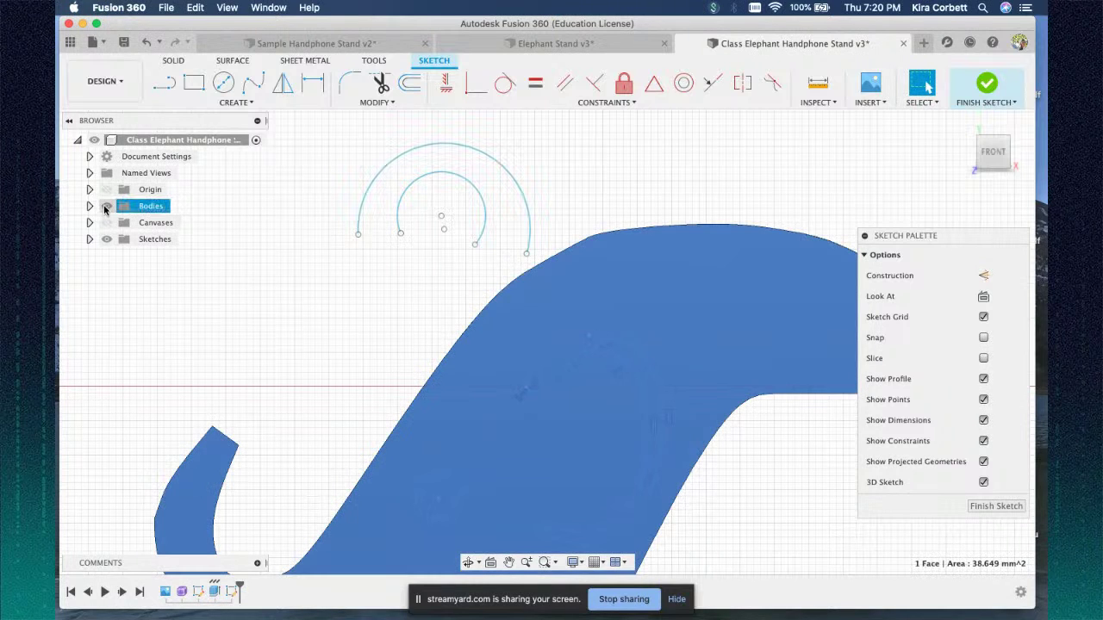
- Hide the body to delete the whole segmented ear outline, and show the body and the reference canvas again
{"action": "left_click", "coordinate": [106, 207]}
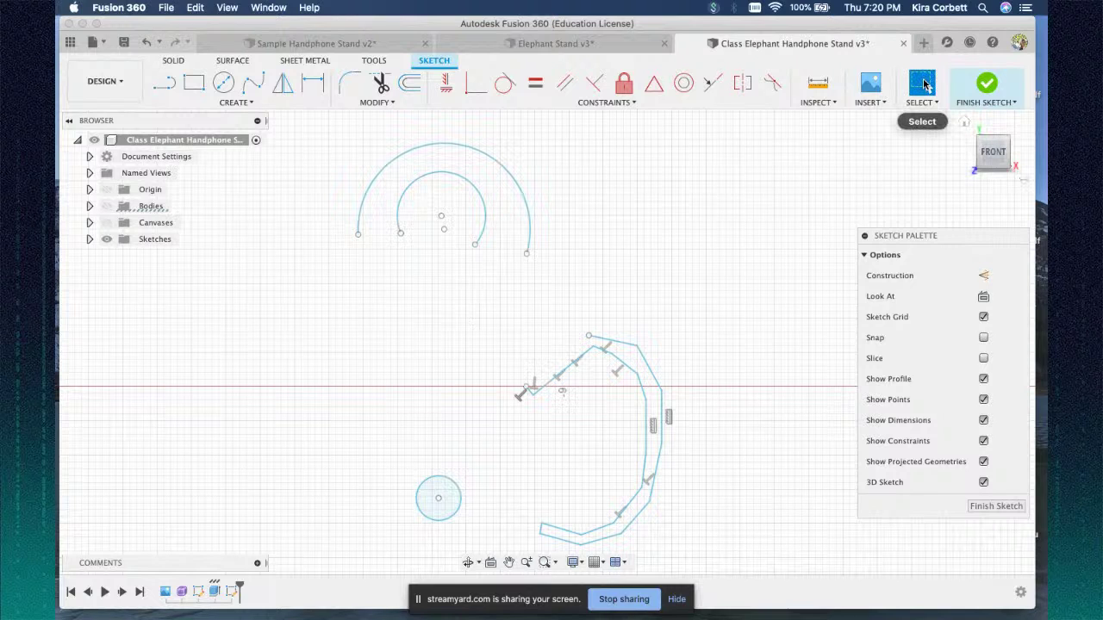
{"action": "mouse_move", "coordinate": [485, 303]}
{"action": "left_mouse_down"}
{"action": "mouse_move", "coordinate": [709, 525]}
{"action": "mouse_move", "coordinate": [720, 557]}
{"action": "left_mouse_up"}
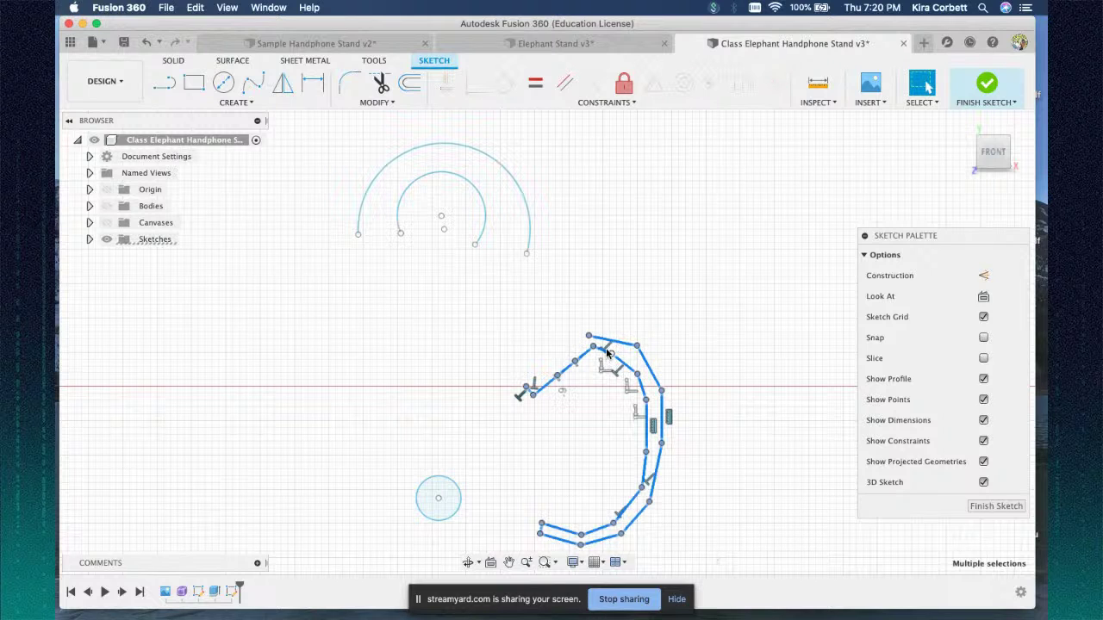
{"action": "key", "text": "Delete"}
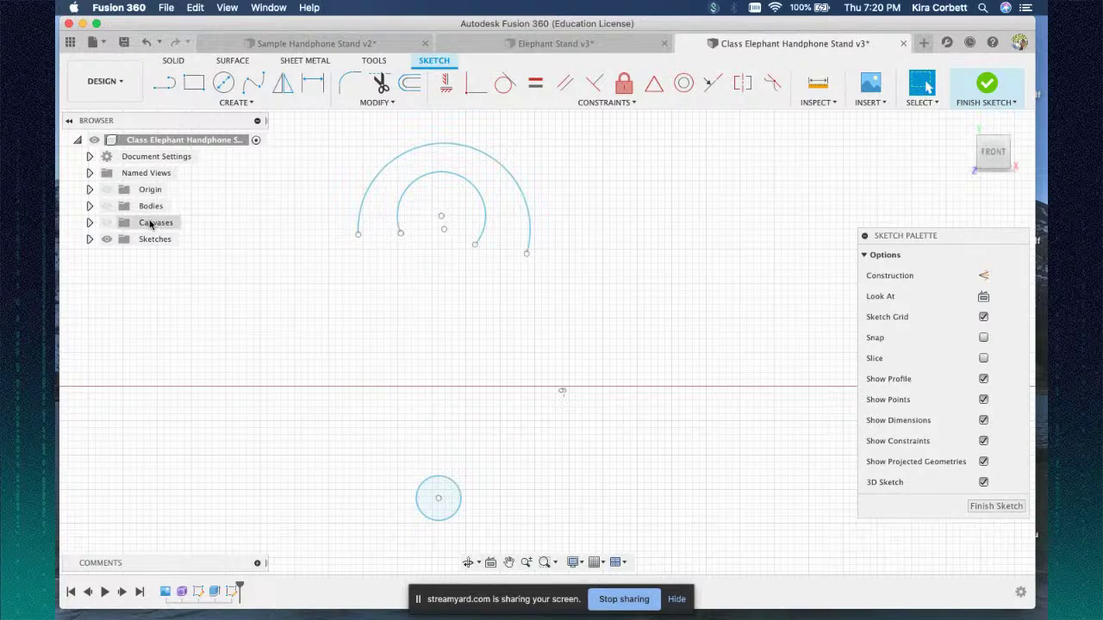
{"action": "left_click", "coordinate": [104, 208]}
{"action": "left_click", "coordinate": [105, 208]}
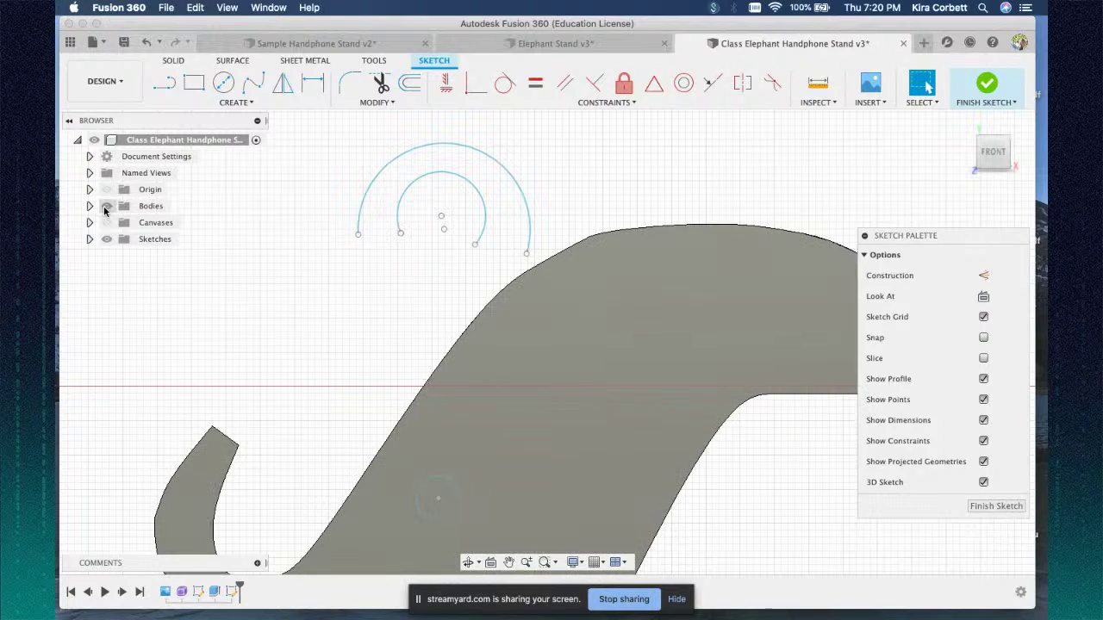
{"action": "left_click", "coordinate": [107, 223]}
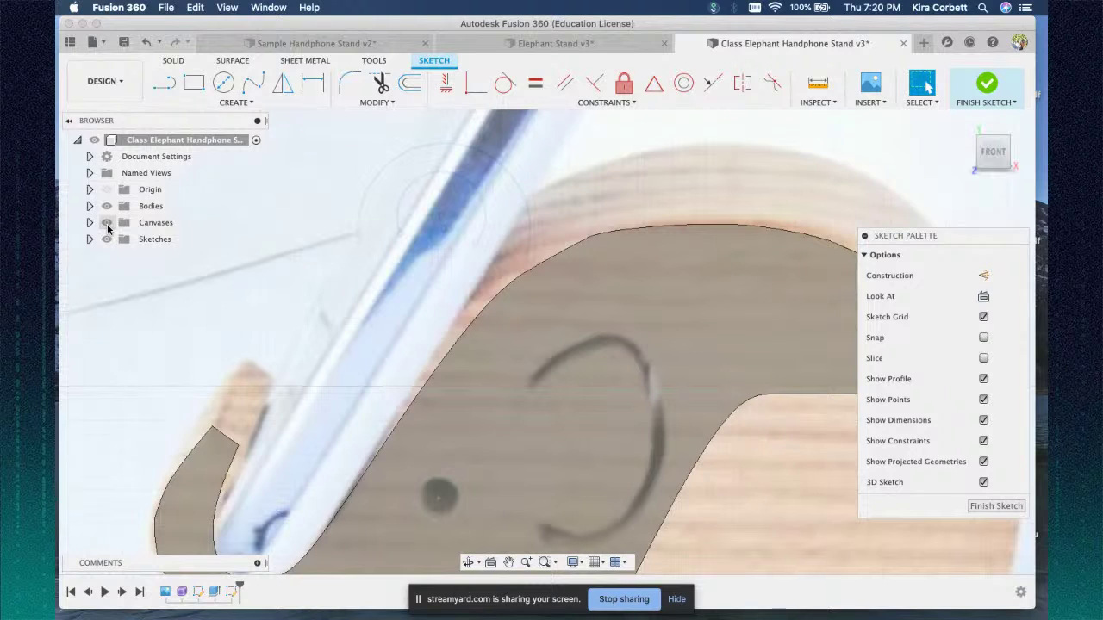
- Move both nested arcs together onto the reference ear with Move/Copy and rotate them so their open ends face the elephant's eye
{"action": "left_click", "coordinate": [388, 167]}
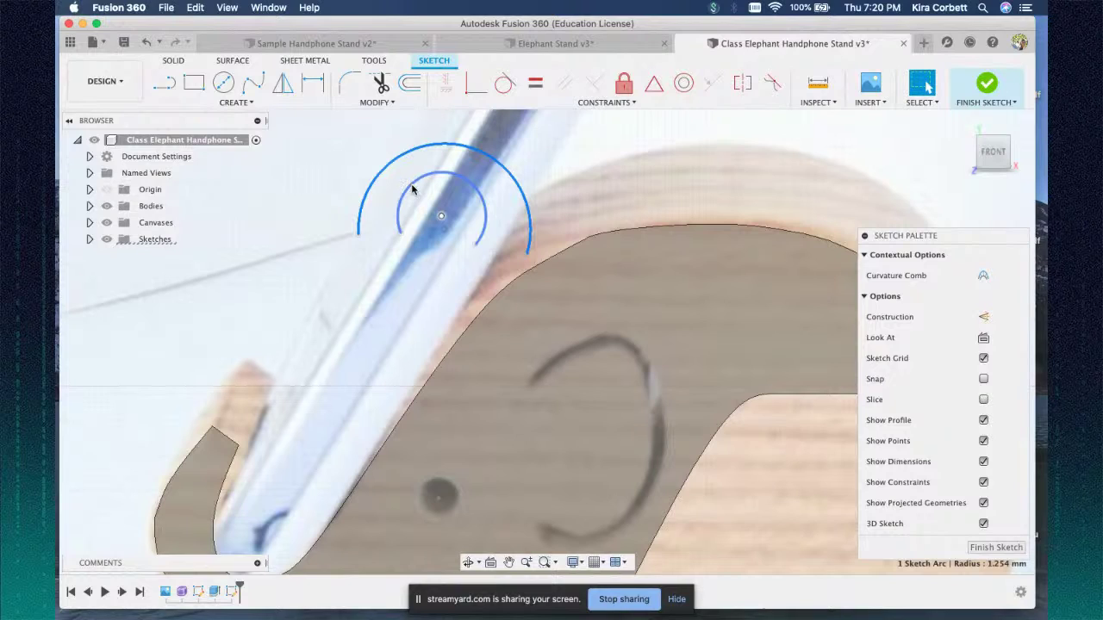
{"action": "left_click", "coordinate": [412, 190], "text": "shift"}
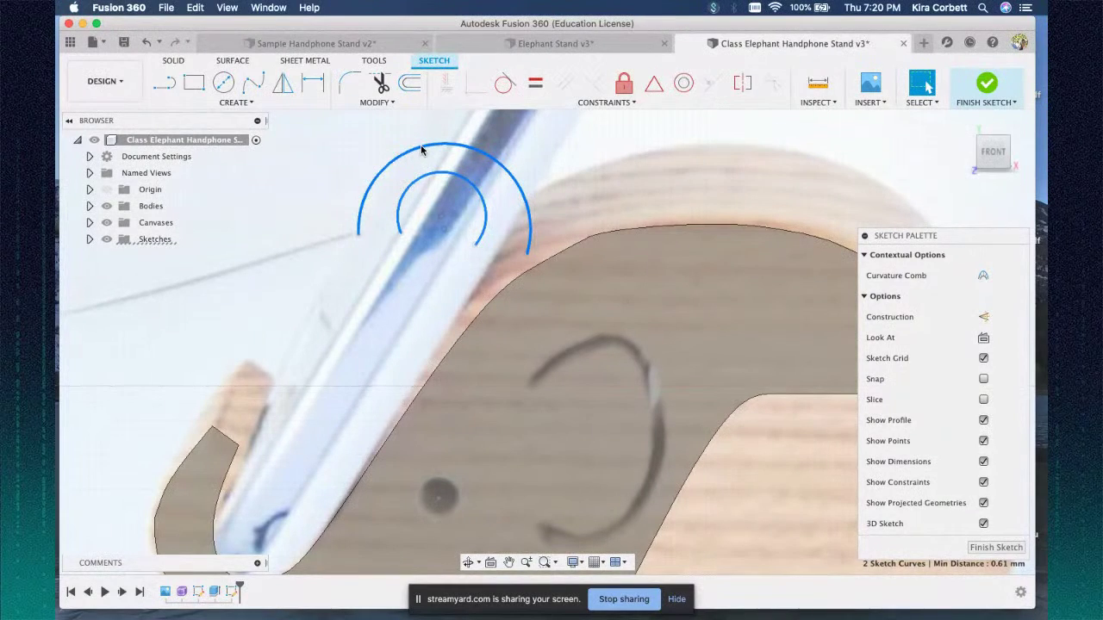
{"action": "right_click", "coordinate": [421, 150]}
{"action": "left_click", "coordinate": [362, 165]}
{"action": "left_click_drag", "start_coordinate": [461, 214], "coordinate": [605, 452]}
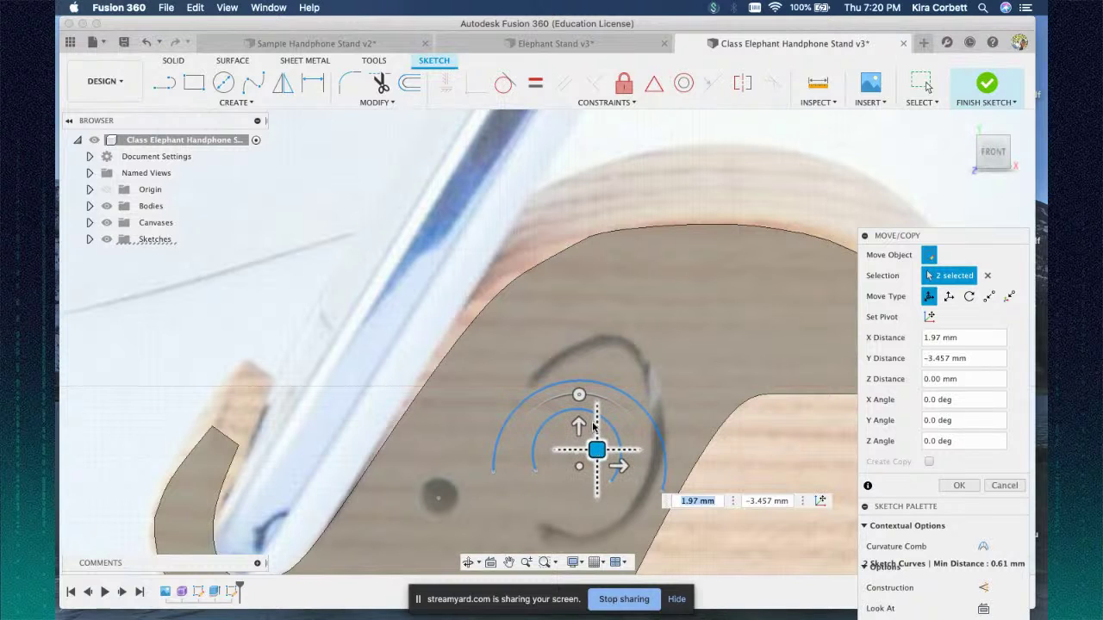
{"action": "mouse_move", "coordinate": [578, 395]}
{"action": "left_mouse_down"}
{"action": "mouse_move", "coordinate": [609, 402]}
{"action": "mouse_move", "coordinate": [646, 435]}
{"action": "mouse_move", "coordinate": [642, 500]}
{"action": "mouse_move", "coordinate": [651, 444]}
{"action": "mouse_move", "coordinate": [664, 437]}
{"action": "mouse_move", "coordinate": [676, 451]}
{"action": "left_mouse_up"}
{"action": "left_click_drag", "start_coordinate": [591, 463], "coordinate": [595, 454]}
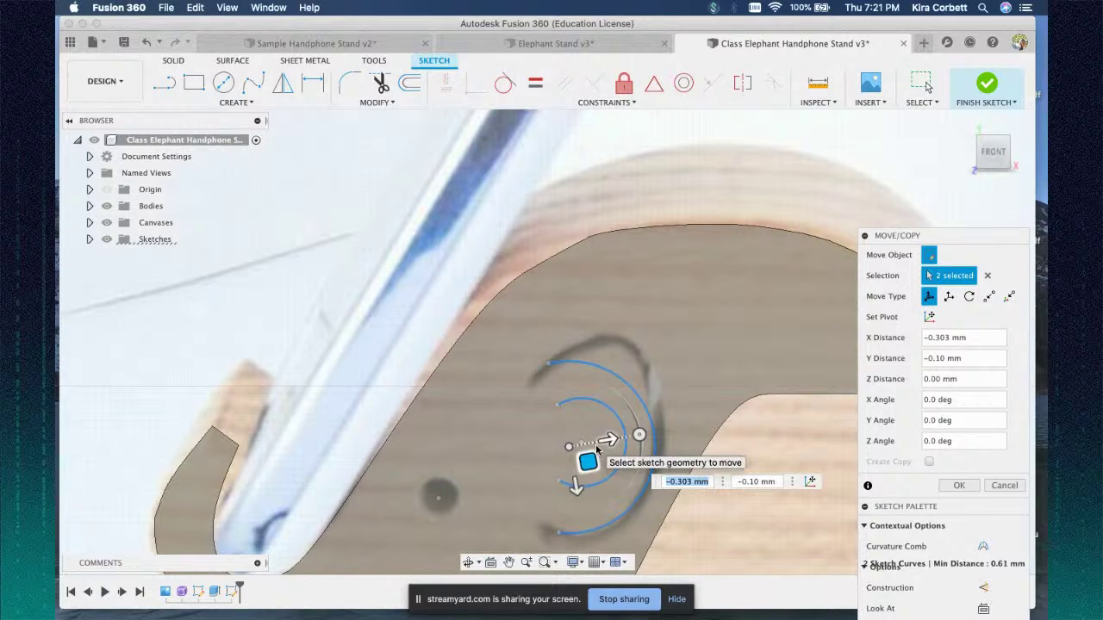
{"action": "key", "text": "Return"}
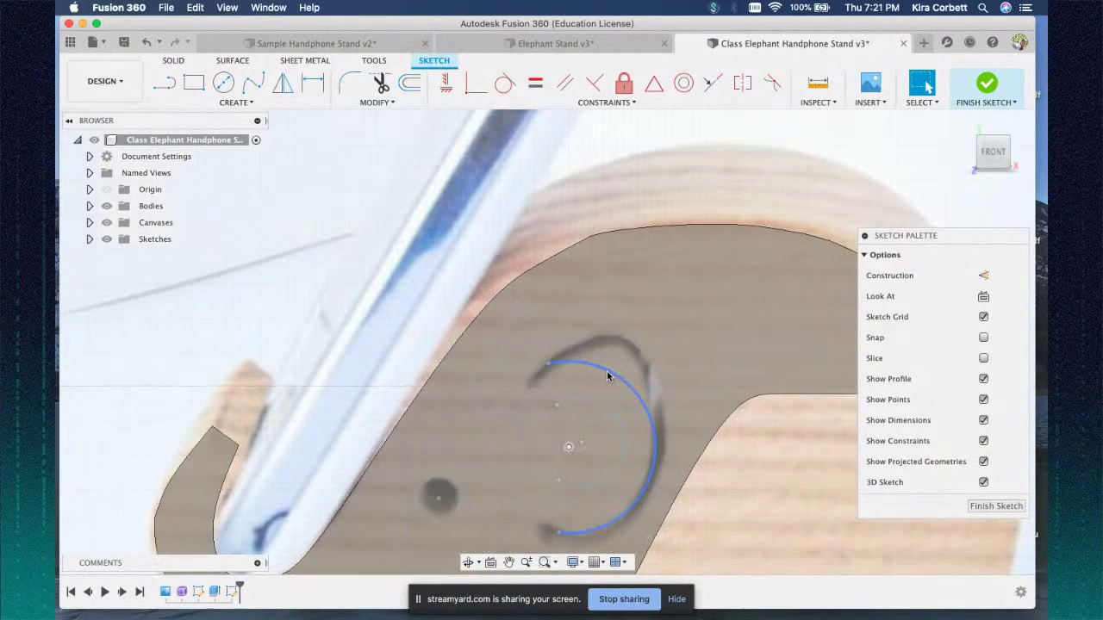
- Draw two lines joining the nested arcs' upper endpoints and their lower endpoints to close the ear profile
{"action": "left_click", "coordinate": [157, 91]}
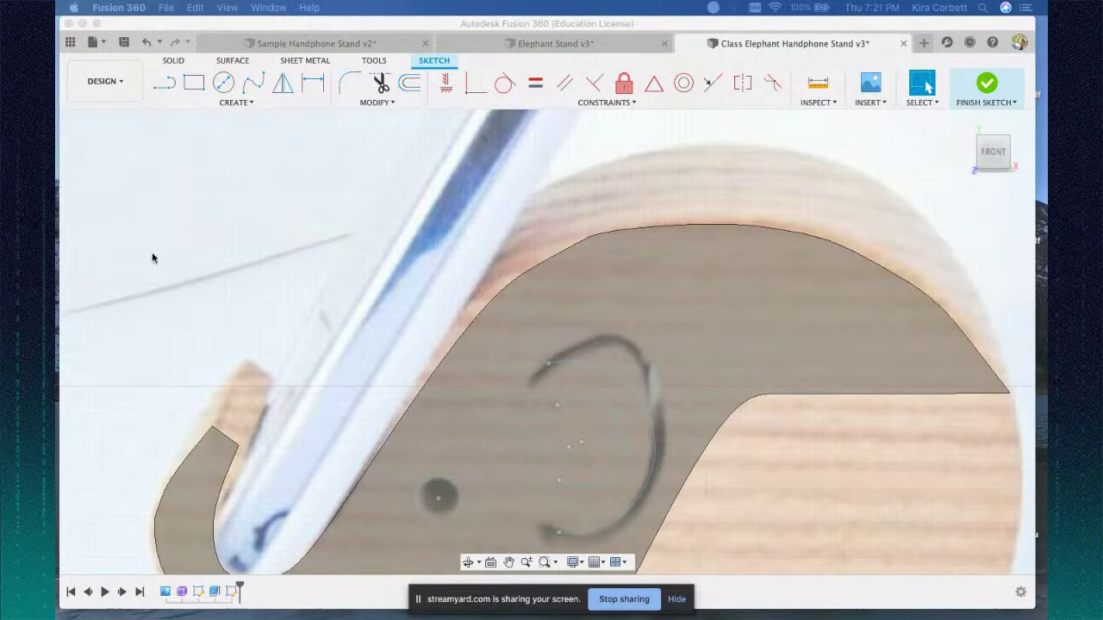
{"action": "left_click", "coordinate": [166, 81]}
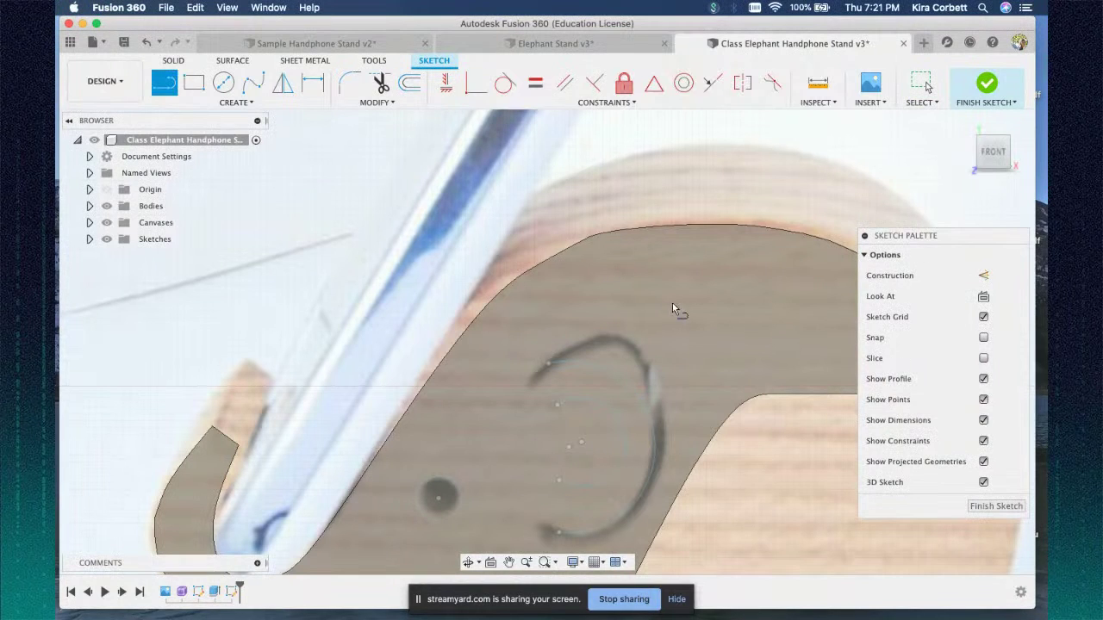
{"action": "left_click", "coordinate": [548, 367]}
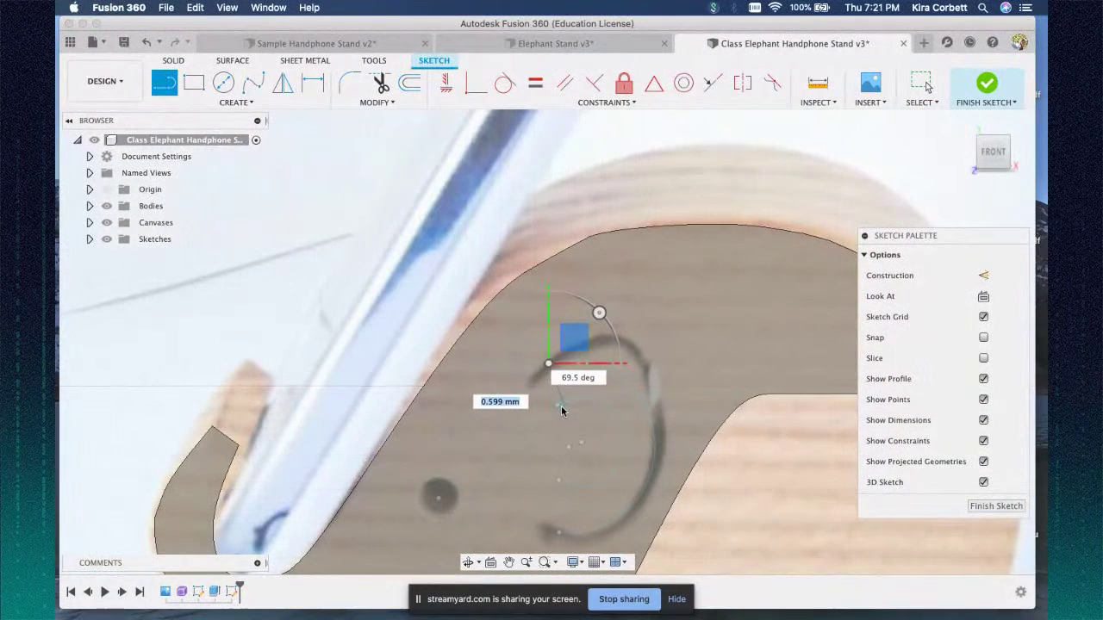
{"action": "left_click", "coordinate": [559, 408]}
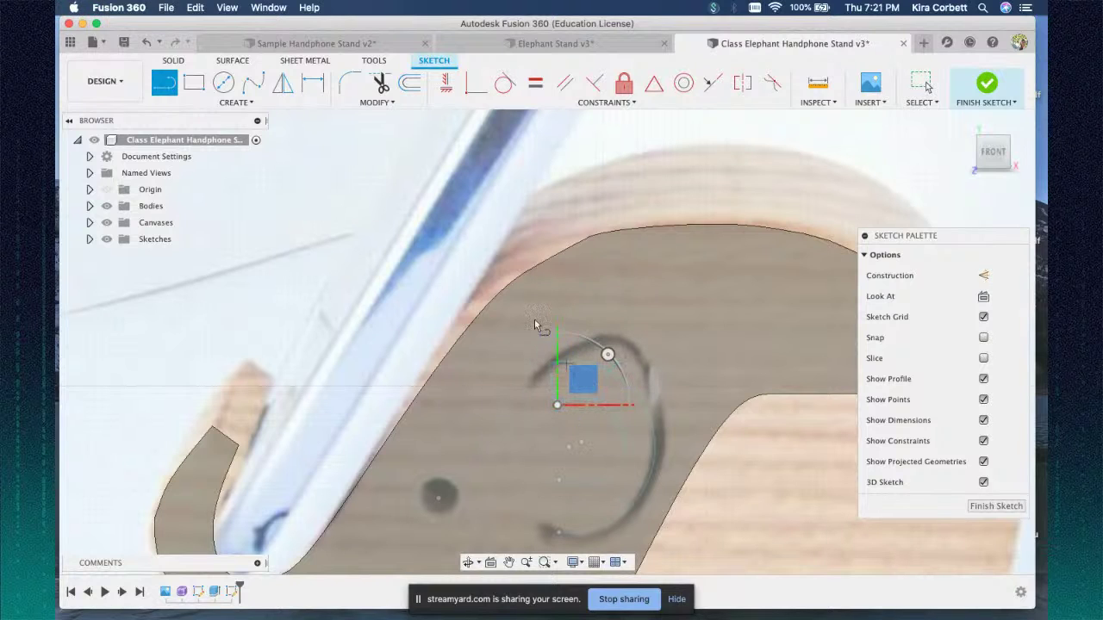
{"action": "scroll", "coordinate": [534, 358], "scroll_direction": "up", "scroll_amount": 4}
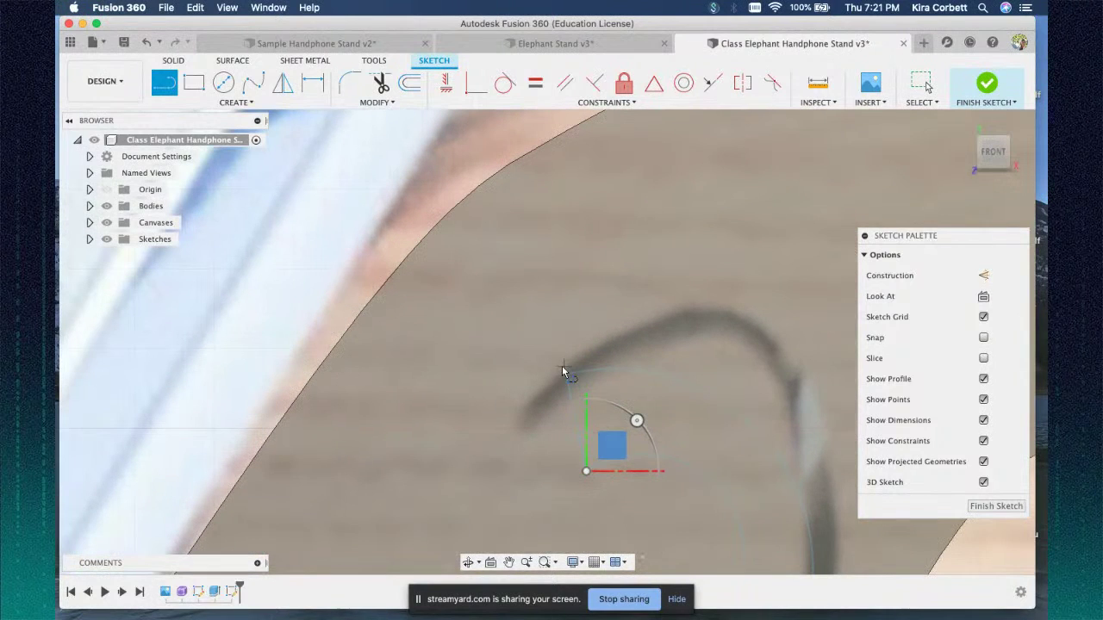
{"action": "mouse_move", "coordinate": [570, 386]}
{"action": "middle_mouse_down"}
{"action": "mouse_move", "coordinate": [519, 460]}
{"action": "mouse_move", "coordinate": [462, 204]}
{"action": "middle_mouse_up"}
{"action": "key", "text": "l"}
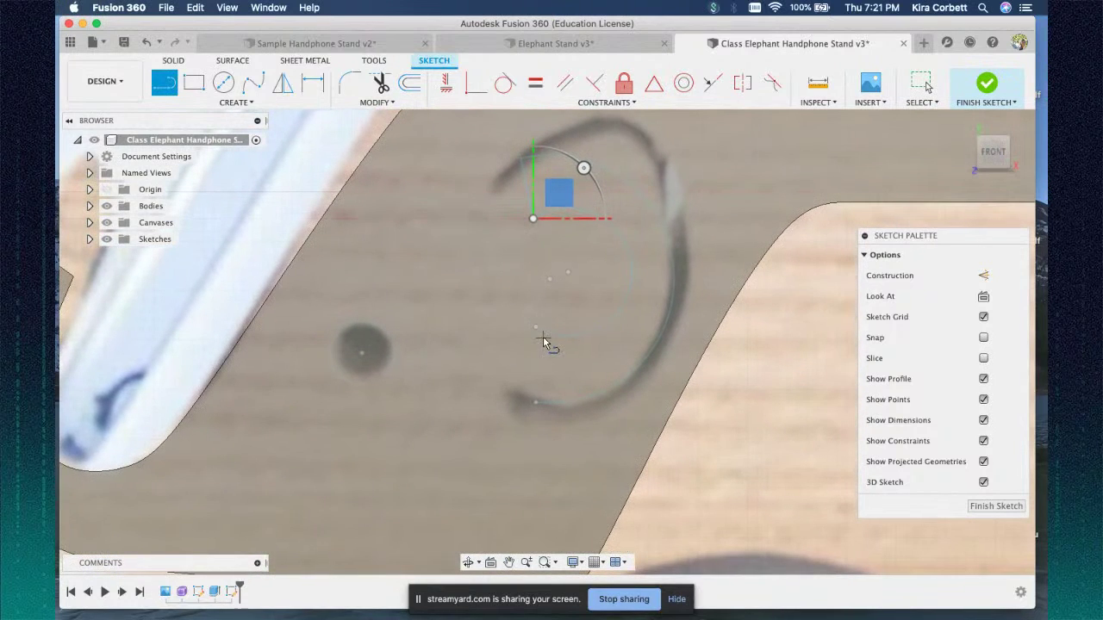
{"action": "left_click", "coordinate": [536, 334]}
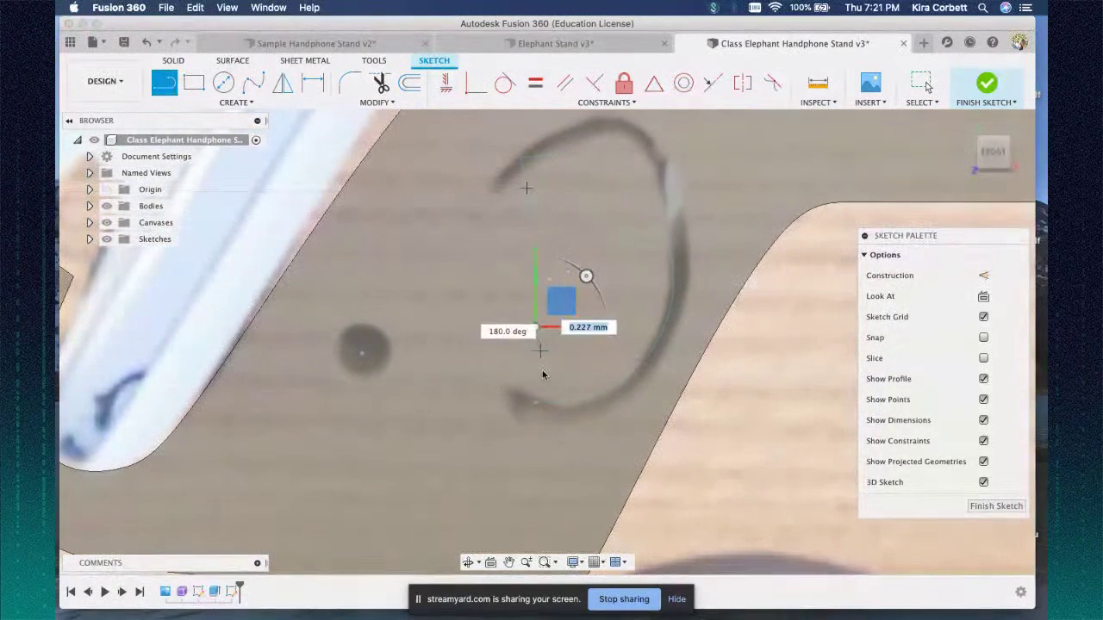
{"action": "left_click", "coordinate": [536, 401]}
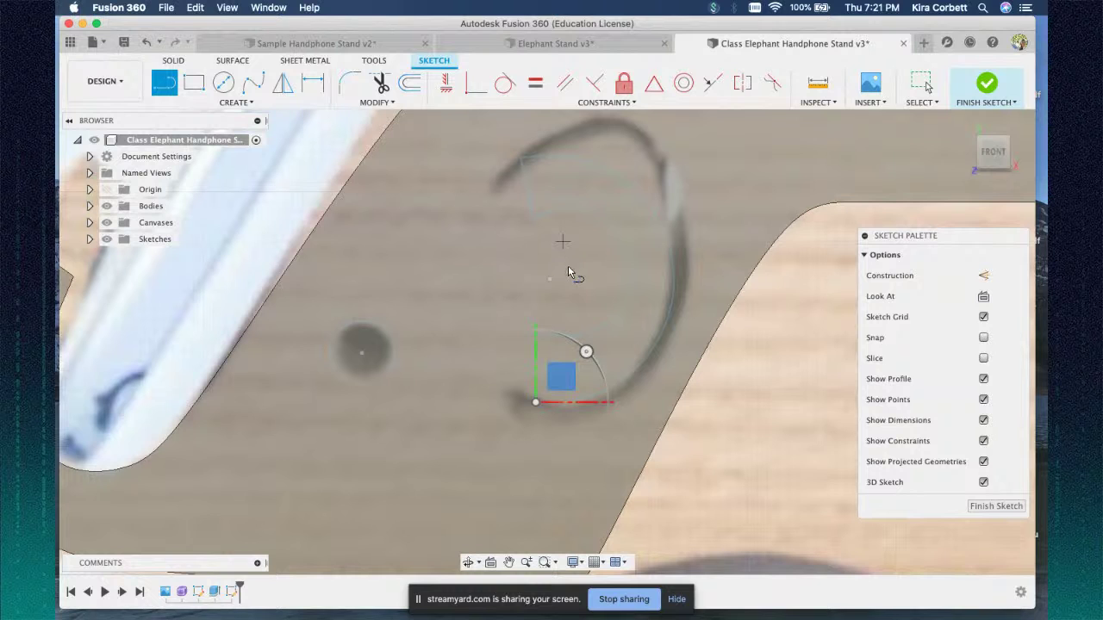
{"action": "key", "text": "Escape"}
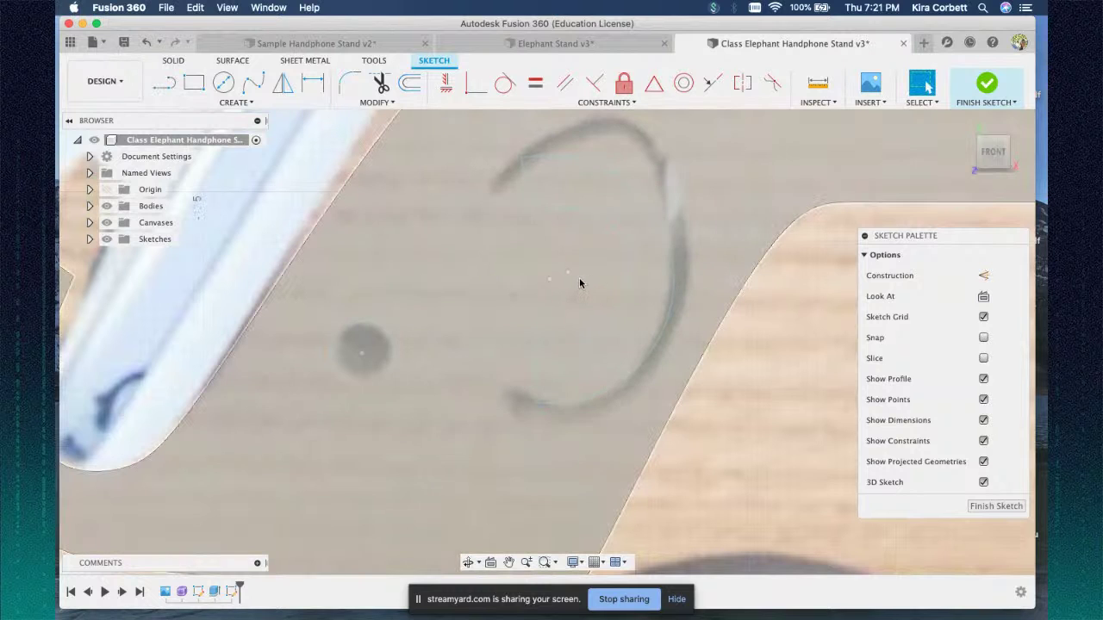
- Examine the elephant's body face, the eye circle and the ear arcs by selecting them one after another
{"action": "scroll", "coordinate": [494, 280], "scroll_direction": "down", "scroll_amount": 5}
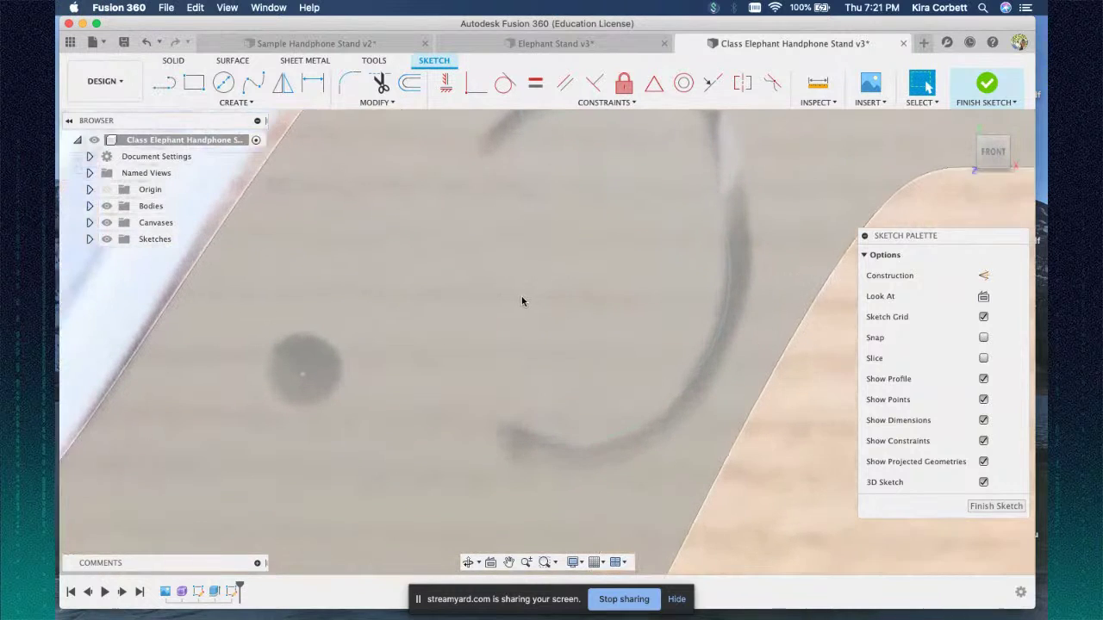
{"action": "scroll", "coordinate": [521, 295], "scroll_direction": "down", "scroll_amount": 1}
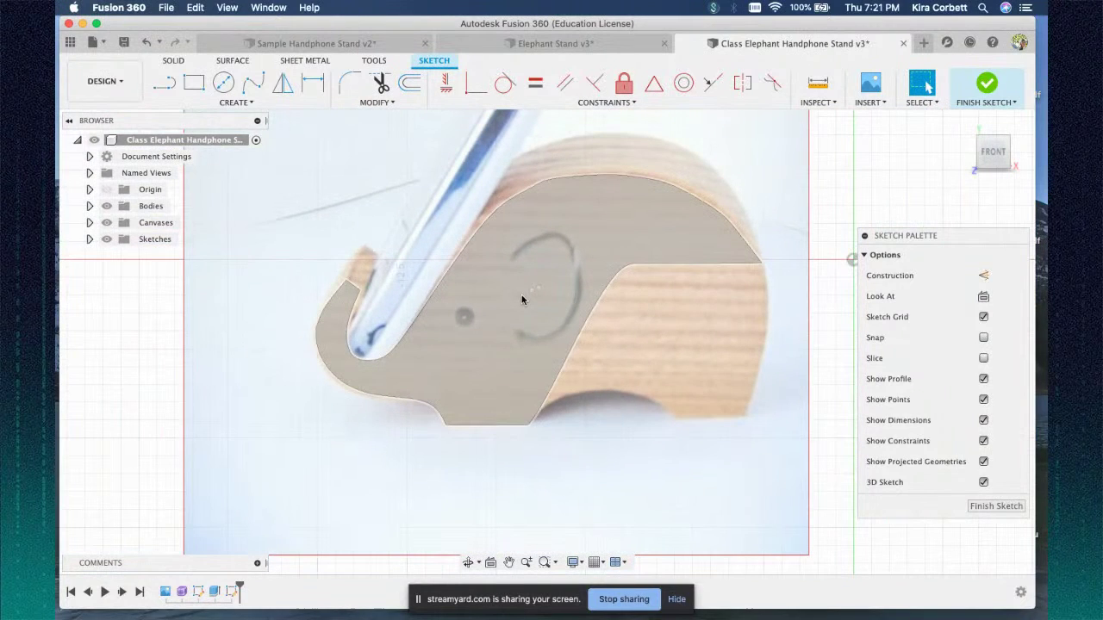
{"action": "left_click", "coordinate": [441, 379]}
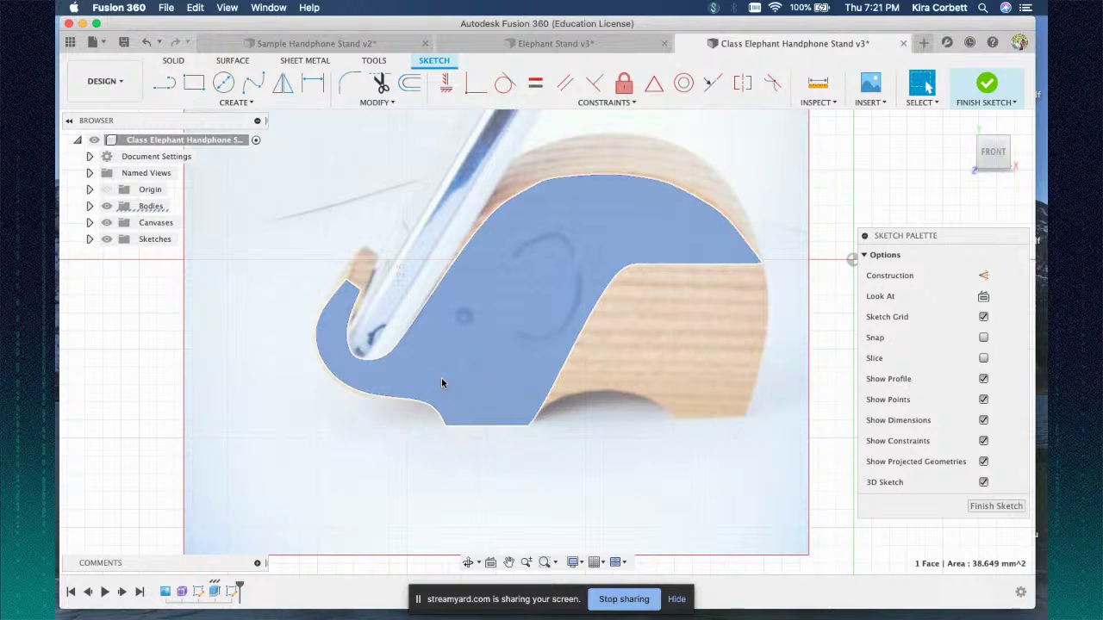
{"action": "left_click", "coordinate": [671, 517]}
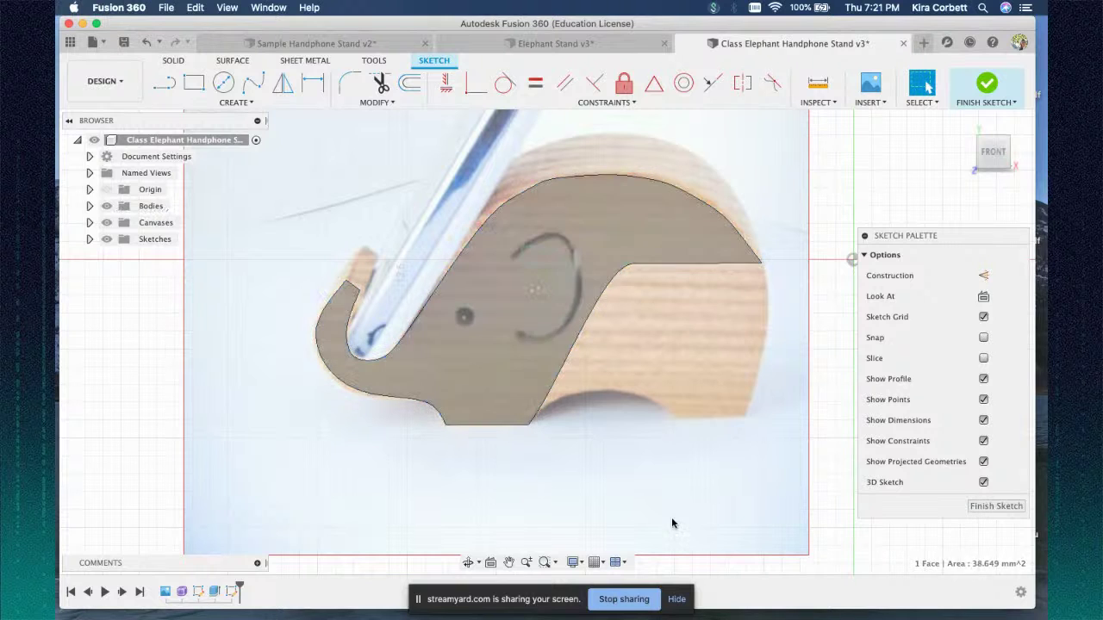
{"action": "left_click", "coordinate": [467, 322]}
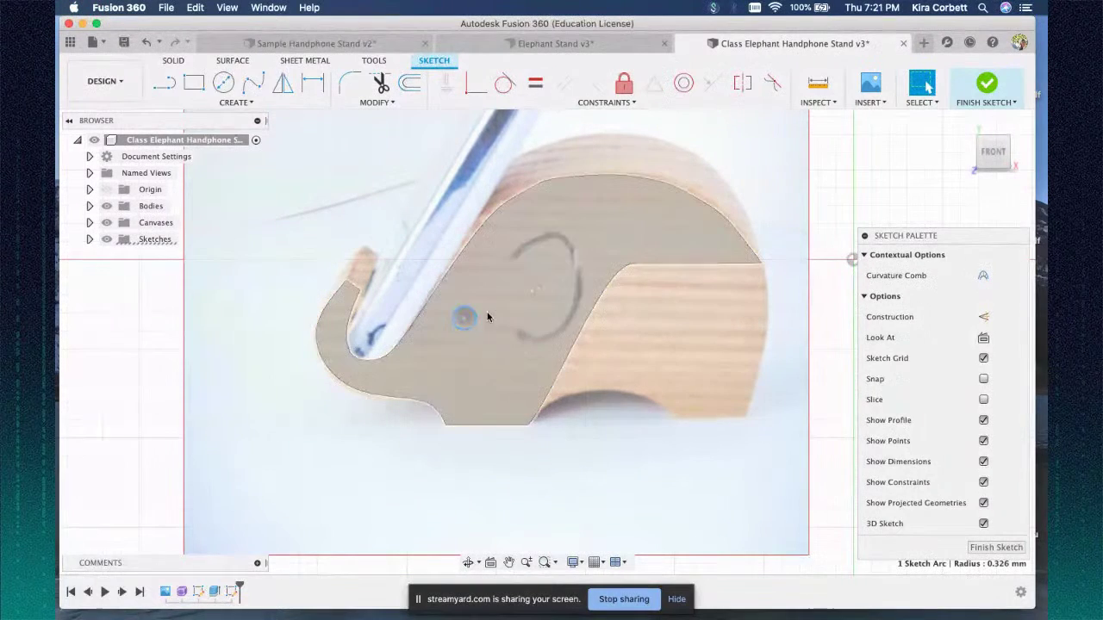
{"action": "left_click", "coordinate": [544, 260]}
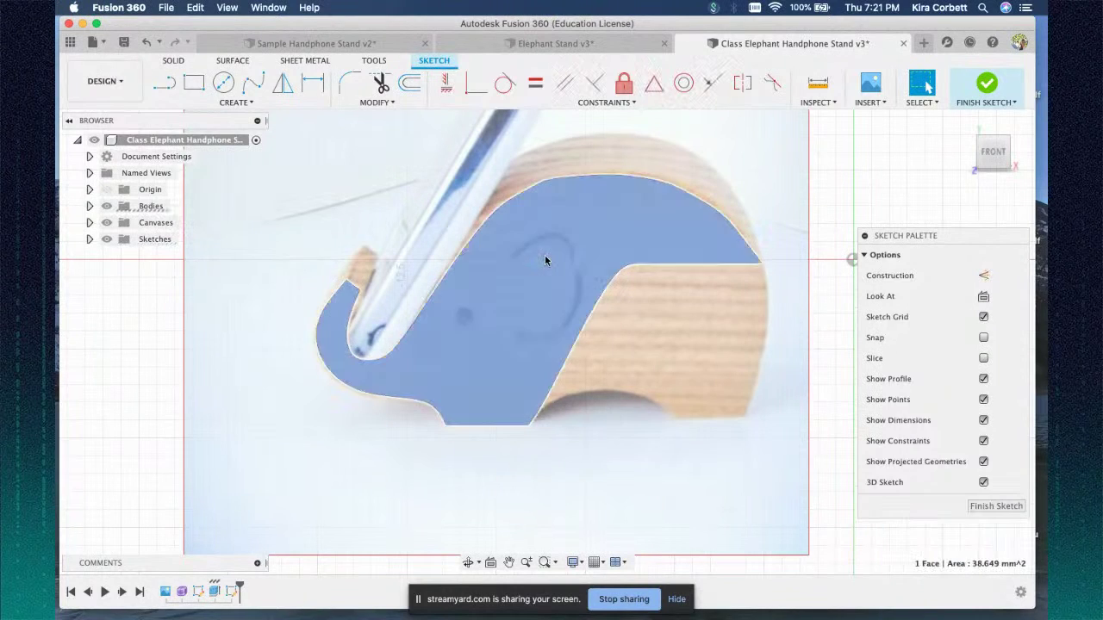
{"action": "left_click", "coordinate": [571, 301]}
{"action": "left_click", "coordinate": [540, 270]}
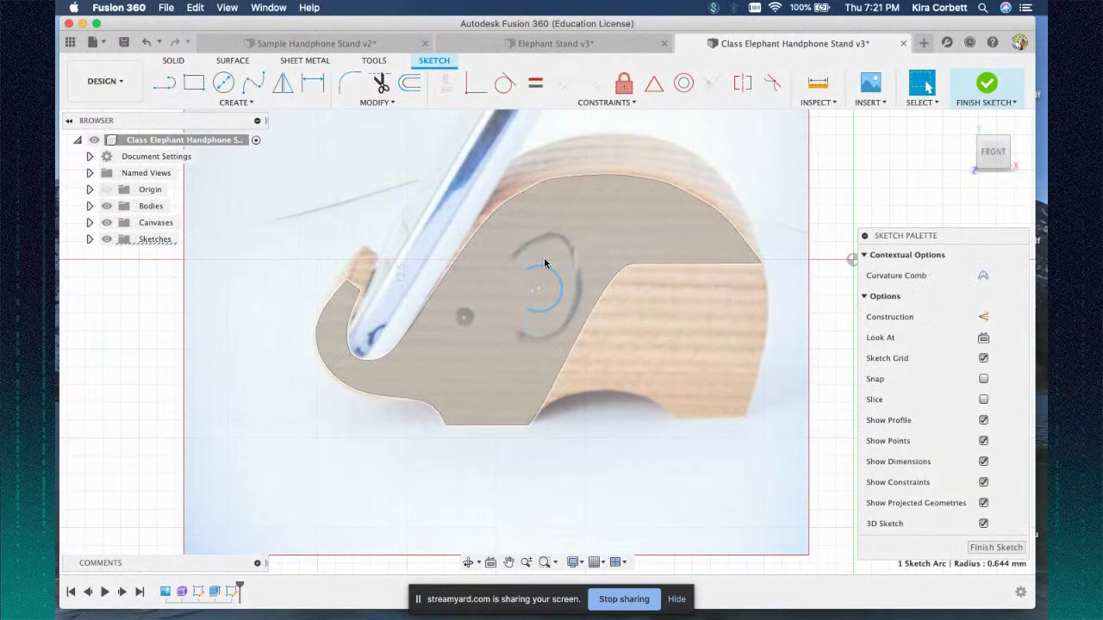
{"action": "left_click", "coordinate": [564, 255]}
{"action": "left_click", "coordinate": [561, 294]}
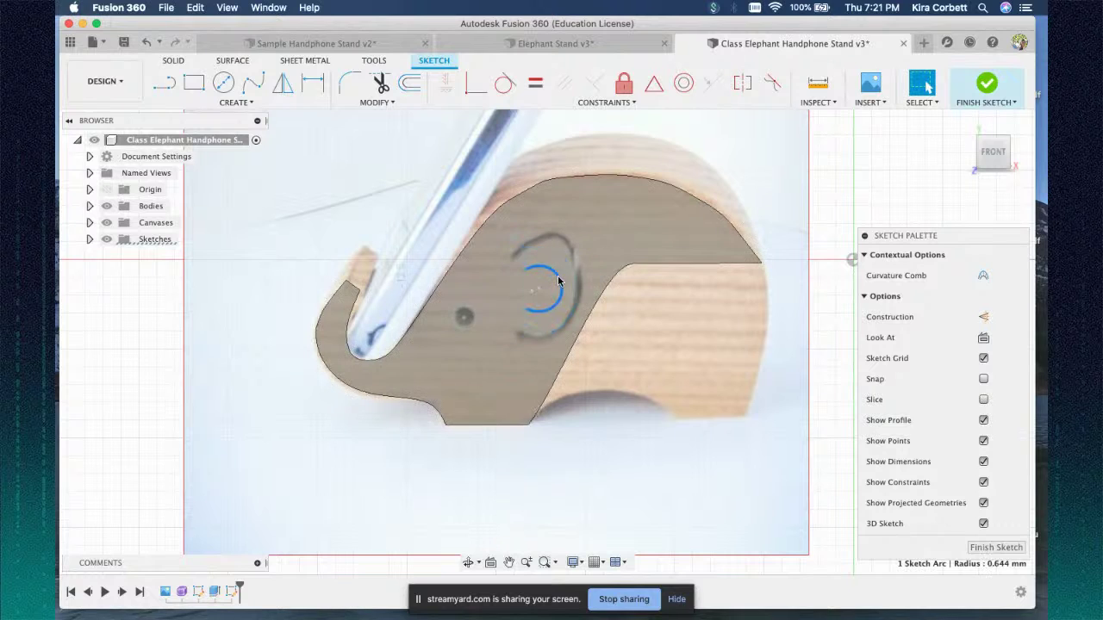
{"action": "left_click", "coordinate": [266, 108]}
{"action": "mouse_move", "coordinate": [183, 166]}
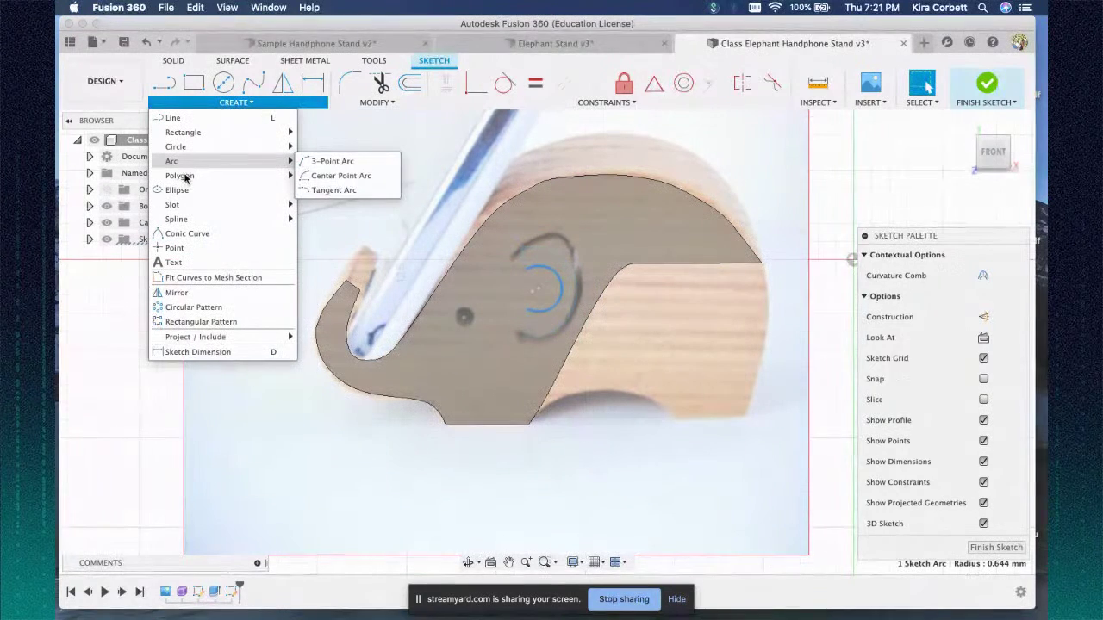
{"action": "left_click", "coordinate": [595, 447]}
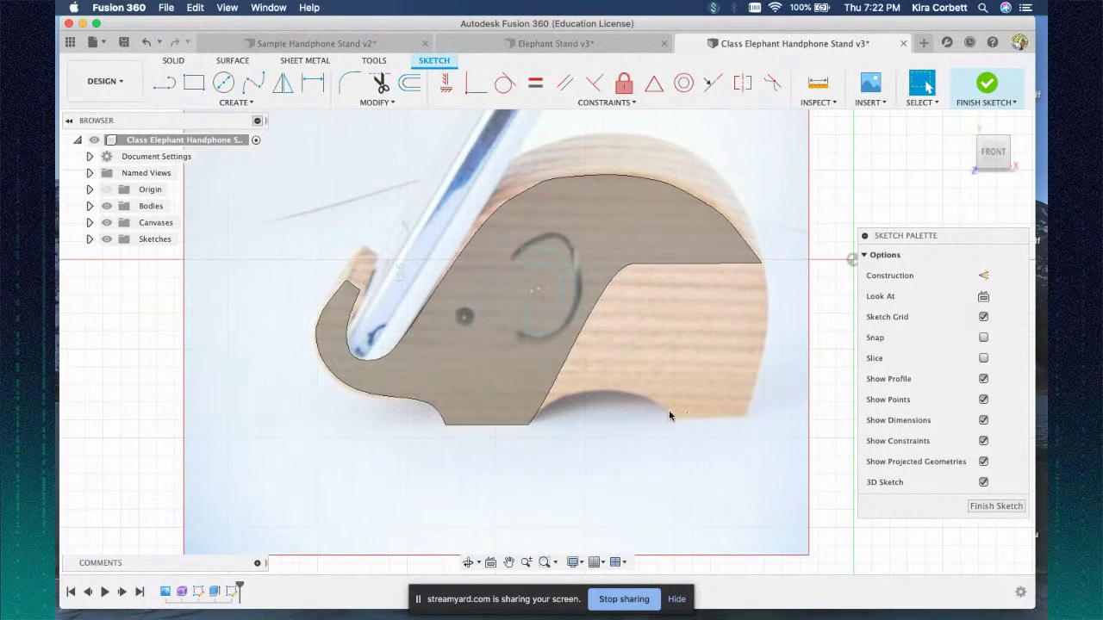
{"action": "left_click", "coordinate": [240, 104]}
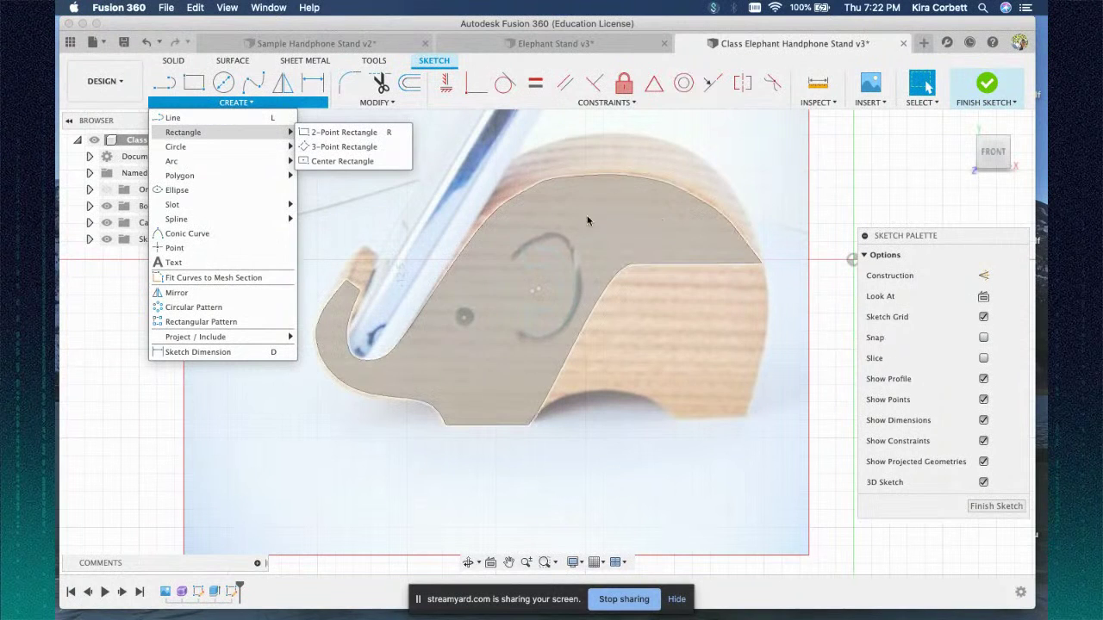
{"action": "left_click", "coordinate": [398, 222]}
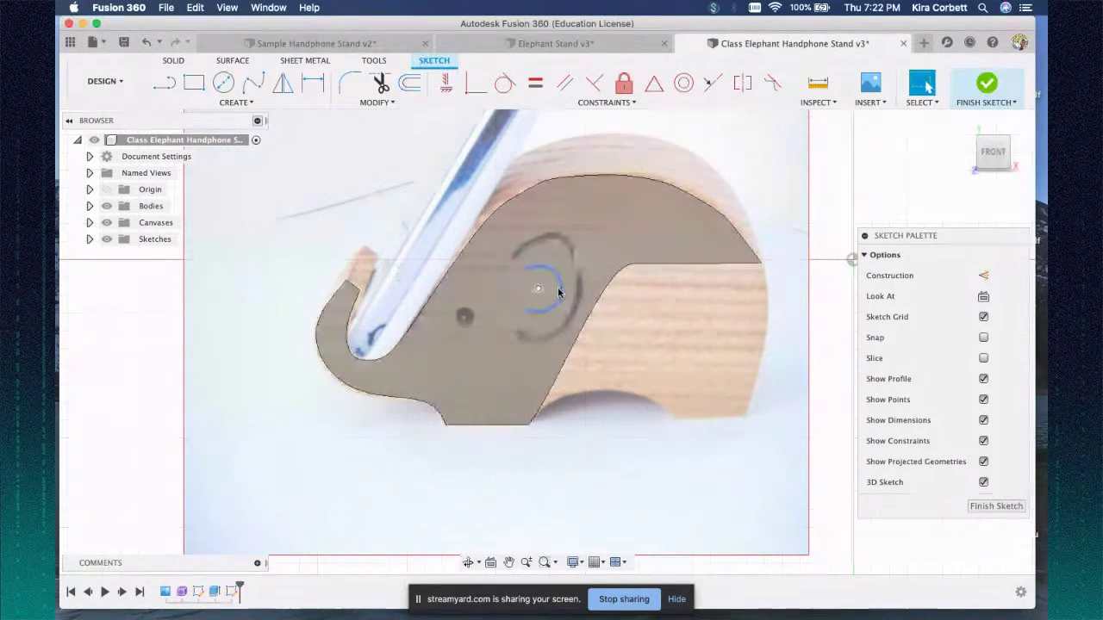
- Finish the ear sketch and hide the reference canvas
{"action": "left_click", "coordinate": [995, 506]}
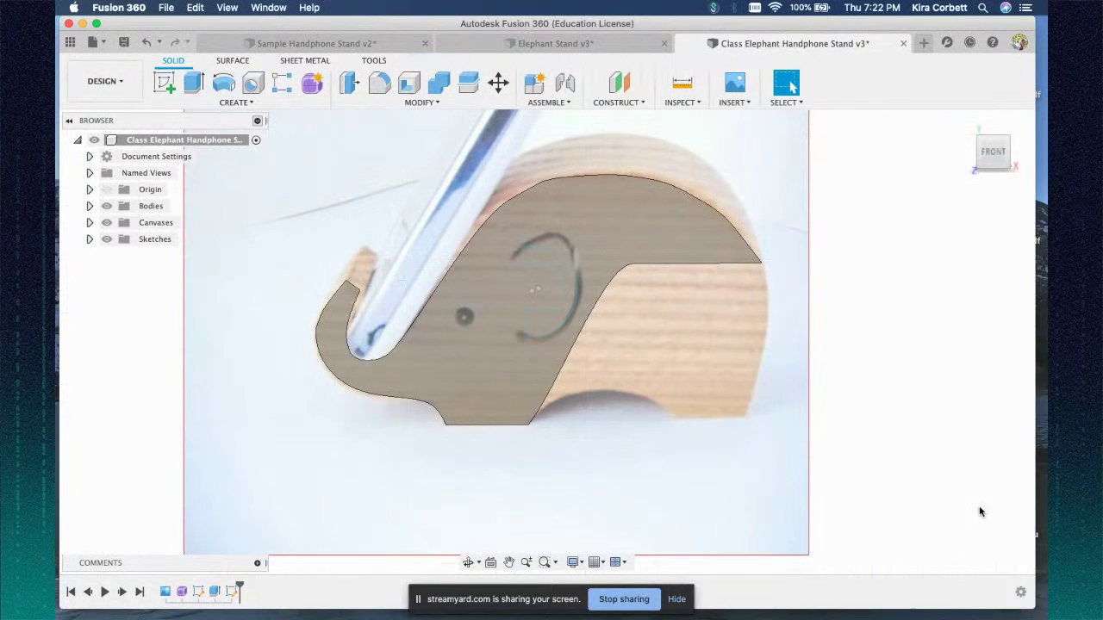
{"action": "left_click", "coordinate": [107, 222]}
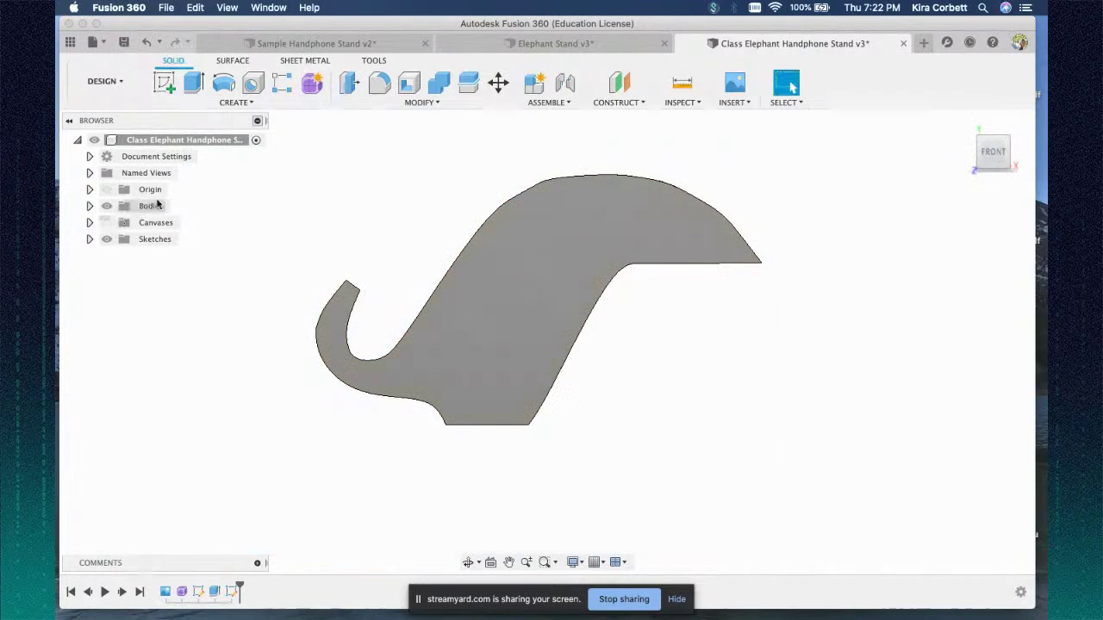
- Try to extrude the eye circle as a one-sided Cut into the elephant body
{"action": "left_click", "coordinate": [237, 104]}
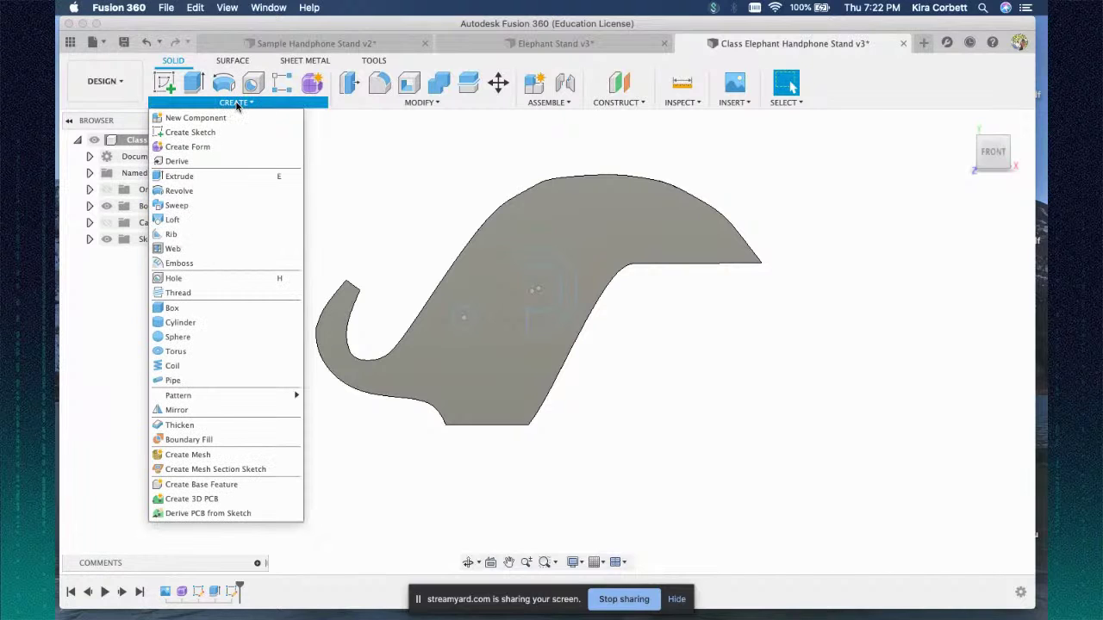
{"action": "left_click", "coordinate": [190, 177]}
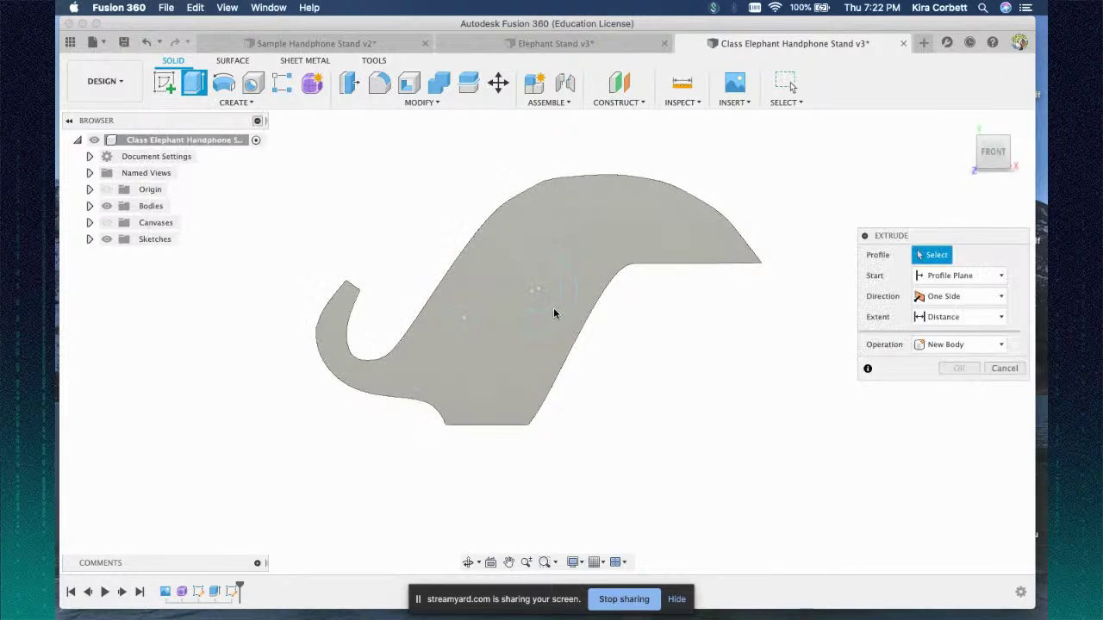
{"action": "left_click", "coordinate": [960, 275]}
{"action": "left_click", "coordinate": [953, 294]}
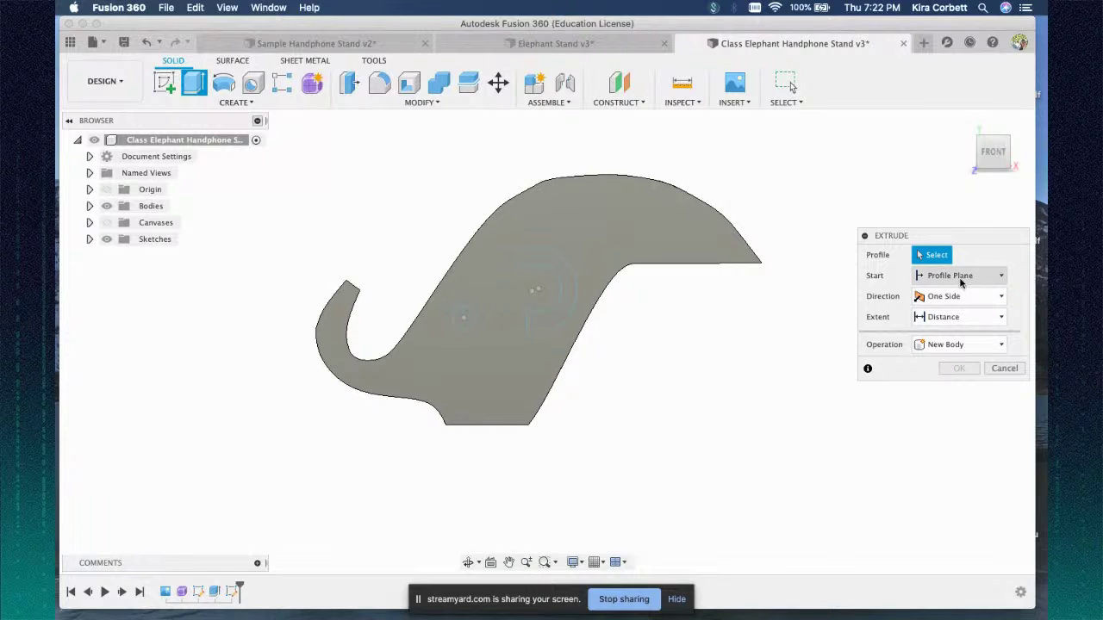
{"action": "left_click", "coordinate": [954, 317]}
{"action": "left_click", "coordinate": [943, 328]}
{"action": "left_click", "coordinate": [952, 345]}
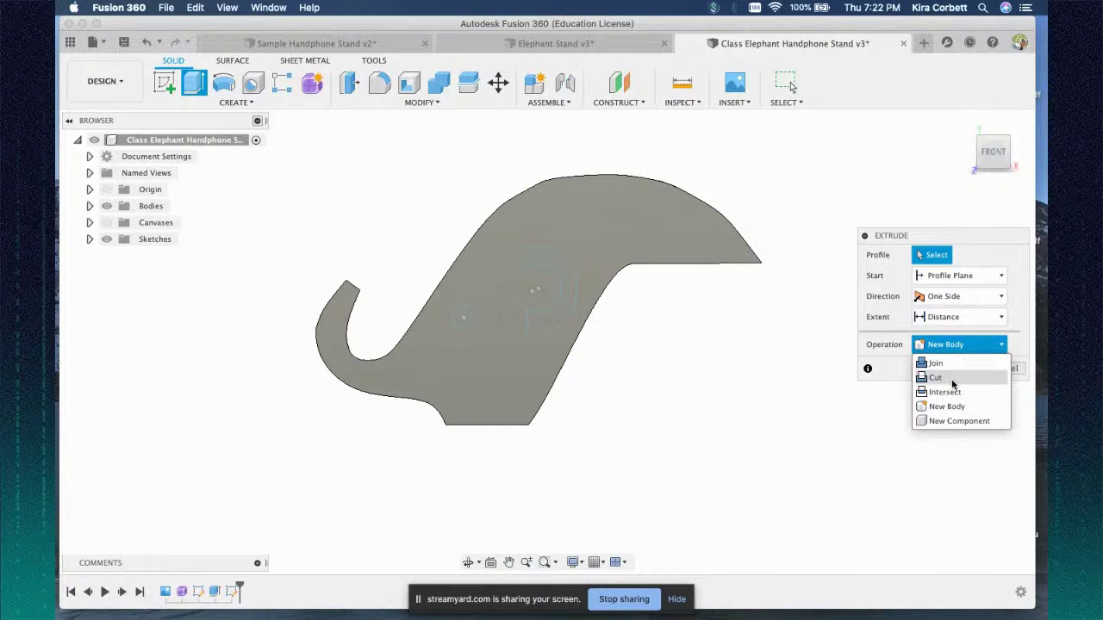
{"action": "left_click", "coordinate": [946, 383]}
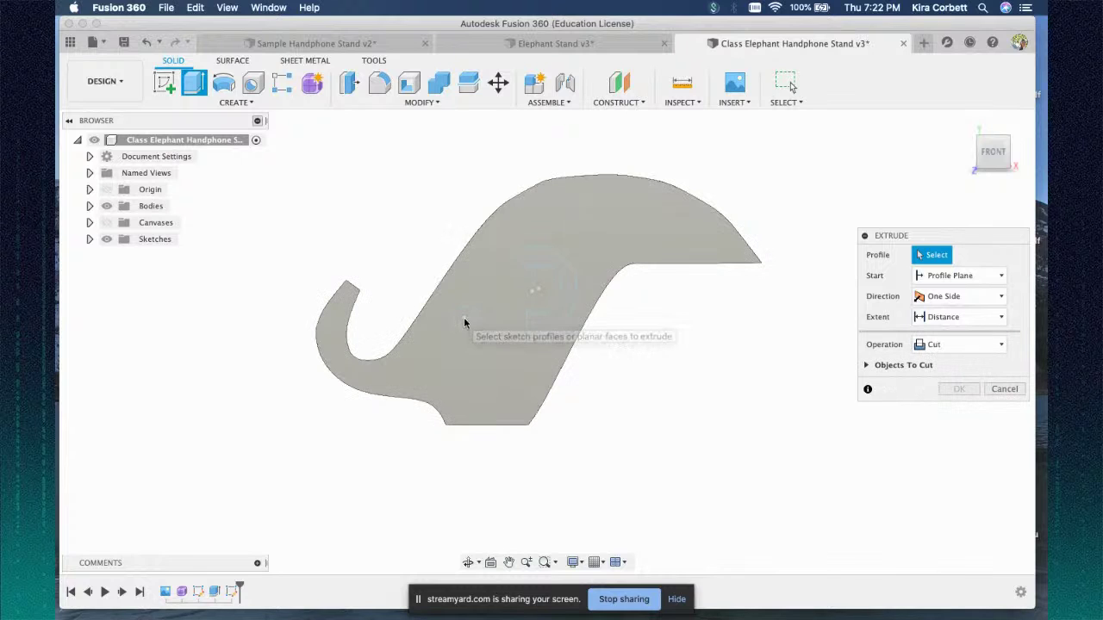
{"action": "scroll", "coordinate": [465, 323], "scroll_direction": "up", "scroll_amount": 3}
{"action": "scroll", "coordinate": [464, 324], "scroll_direction": "up", "scroll_amount": 3}
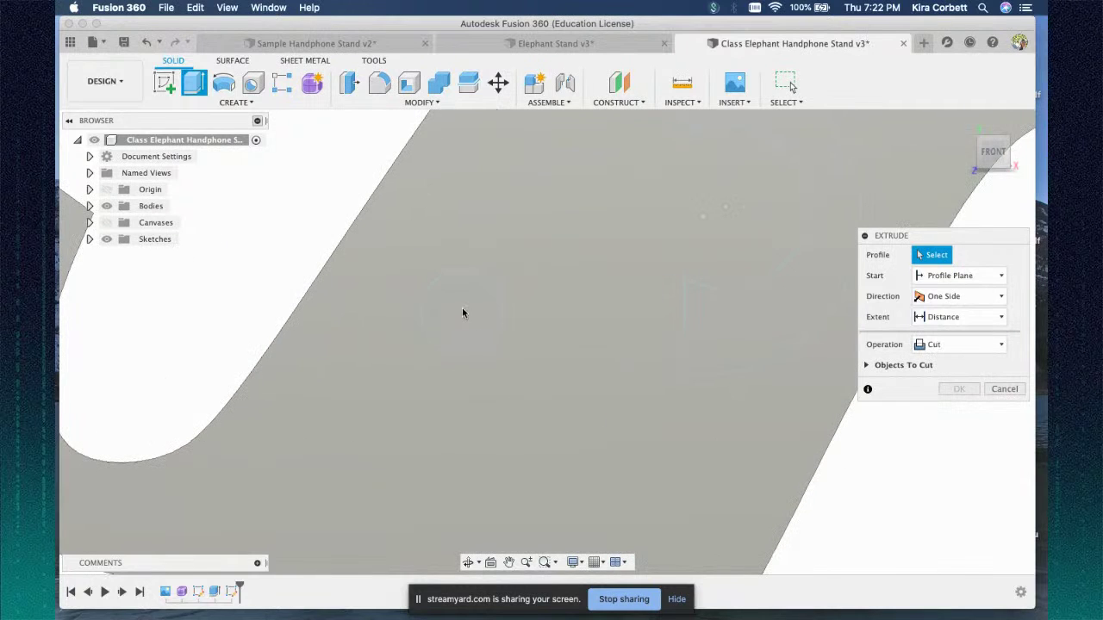
{"action": "left_click", "coordinate": [461, 313]}
{"action": "scroll", "coordinate": [671, 349], "scroll_direction": "down", "scroll_amount": 2}
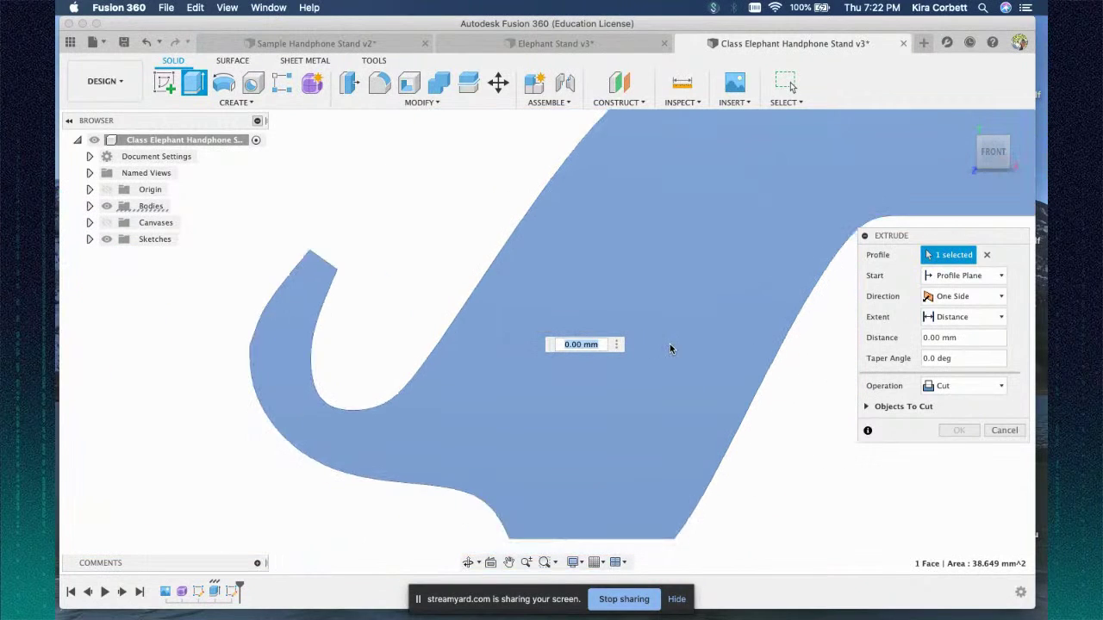
{"action": "scroll", "coordinate": [671, 349], "scroll_direction": "down", "scroll_amount": 2}
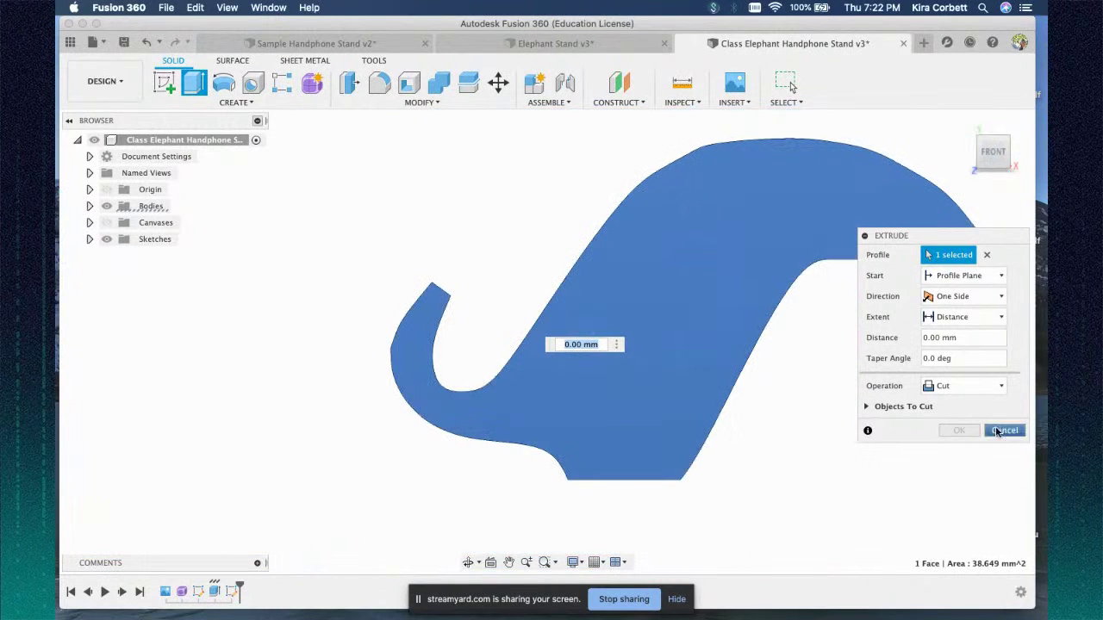
{"action": "left_click", "coordinate": [1003, 430]}
- List the design's sketches in the browser and select the eye circle on the elephant body
{"action": "left_click", "coordinate": [594, 333]}
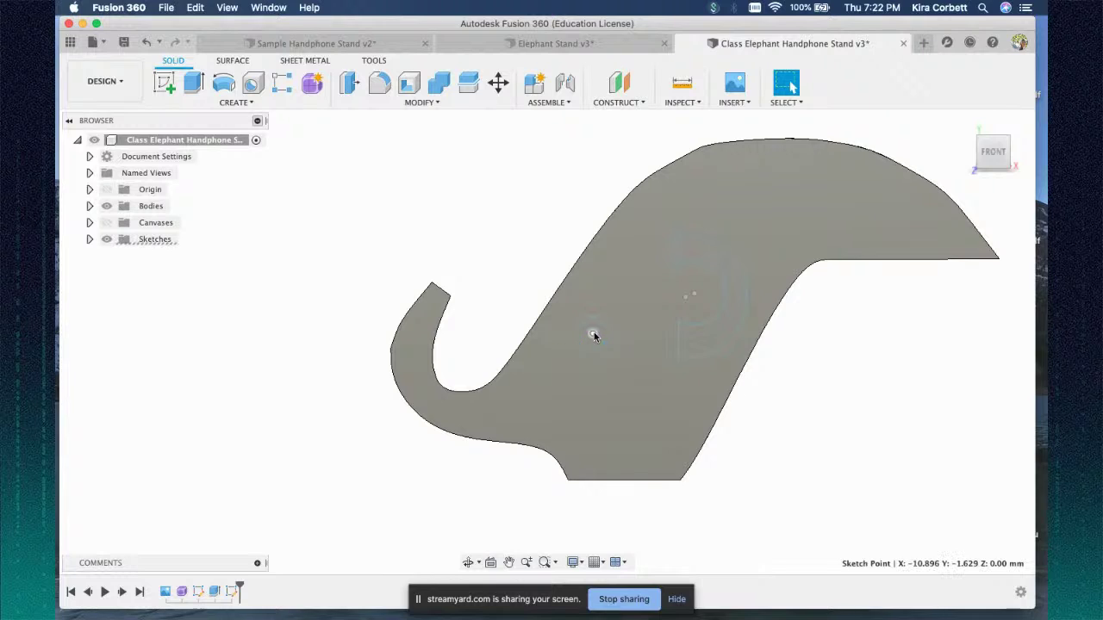
{"action": "left_click", "coordinate": [89, 239]}
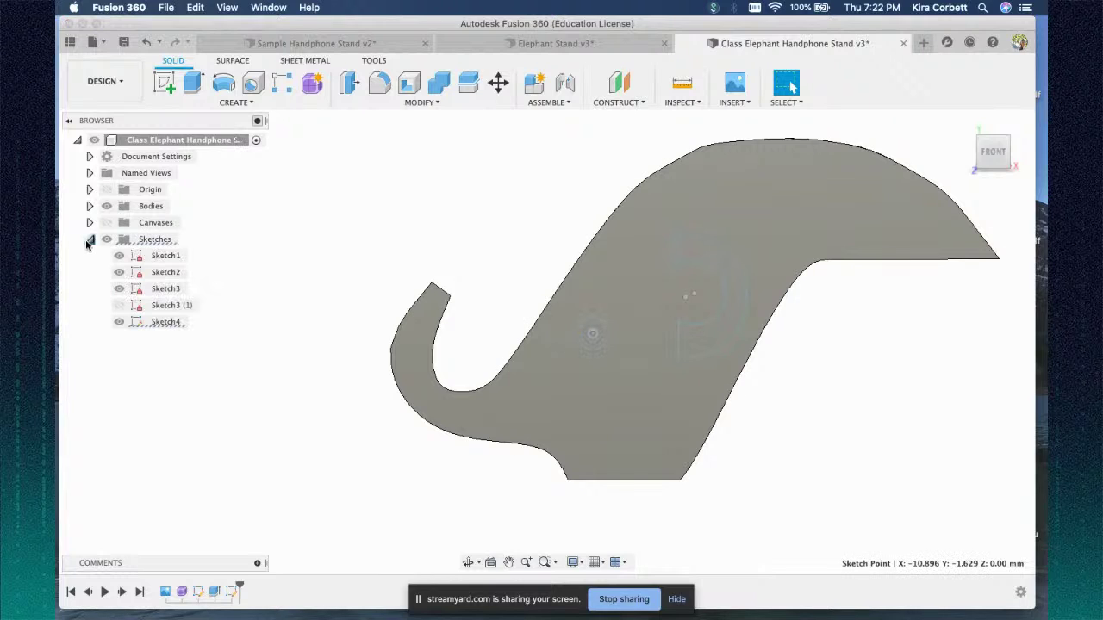
{"action": "left_click", "coordinate": [600, 349]}
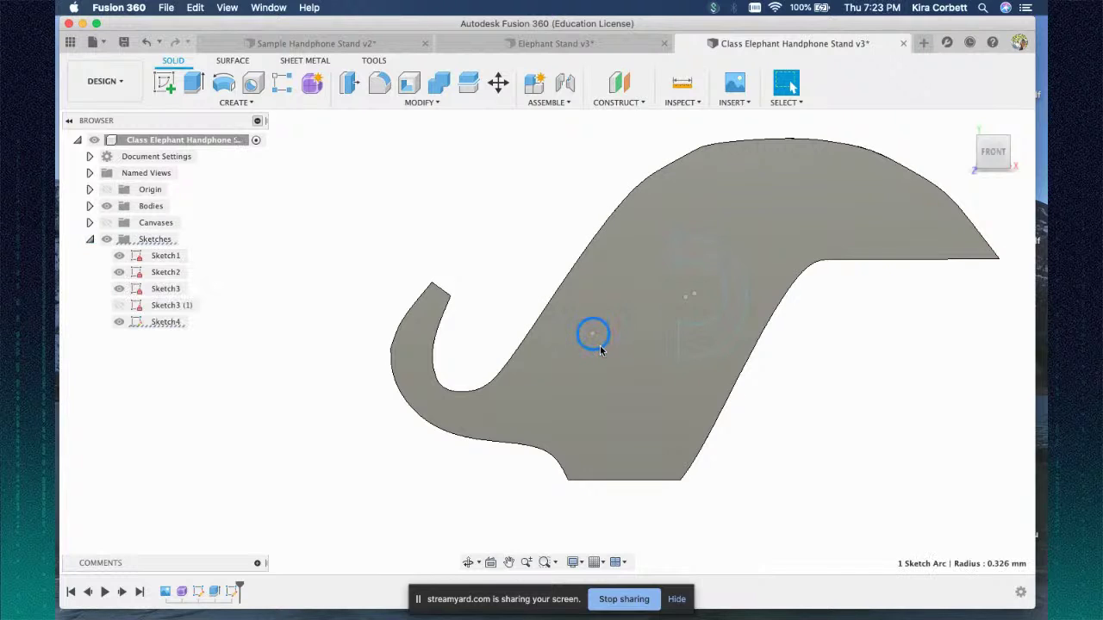
- Try to extrude the eye circle with Body1 and Body2 hidden
{"action": "left_click", "coordinate": [231, 105]}
{"action": "left_click", "coordinate": [184, 178]}
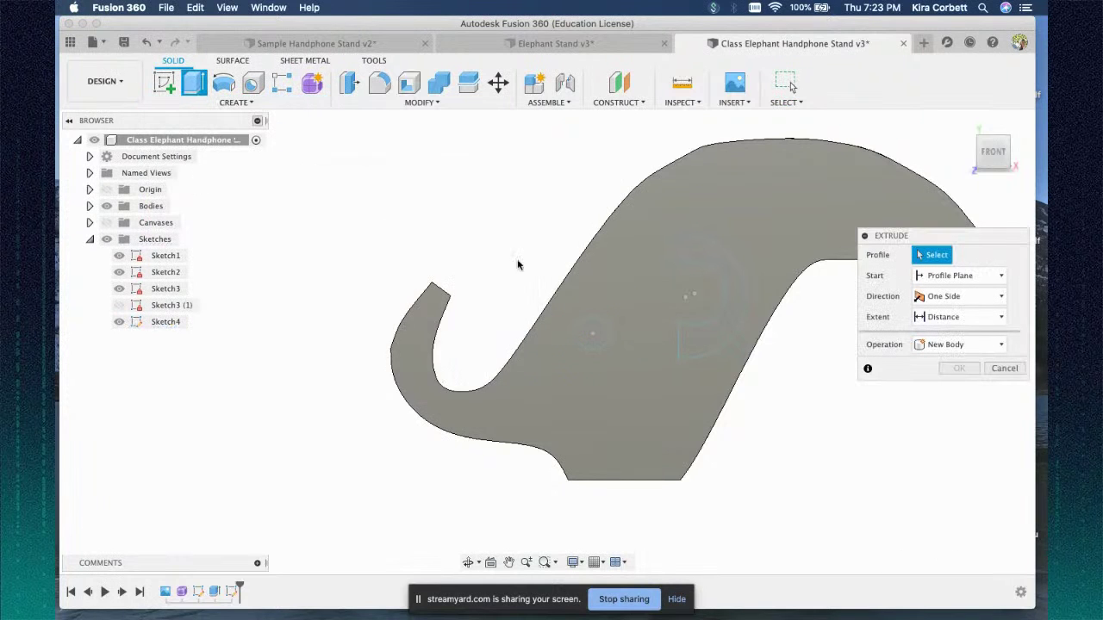
{"action": "scroll", "coordinate": [766, 342], "scroll_direction": "up", "scroll_amount": 3}
{"action": "scroll", "coordinate": [762, 340], "scroll_direction": "down", "scroll_amount": 6}
{"action": "middle_click_drag", "start_coordinate": [805, 364], "coordinate": [632, 376]}
{"action": "scroll", "coordinate": [564, 348], "scroll_direction": "up", "scroll_amount": 8}
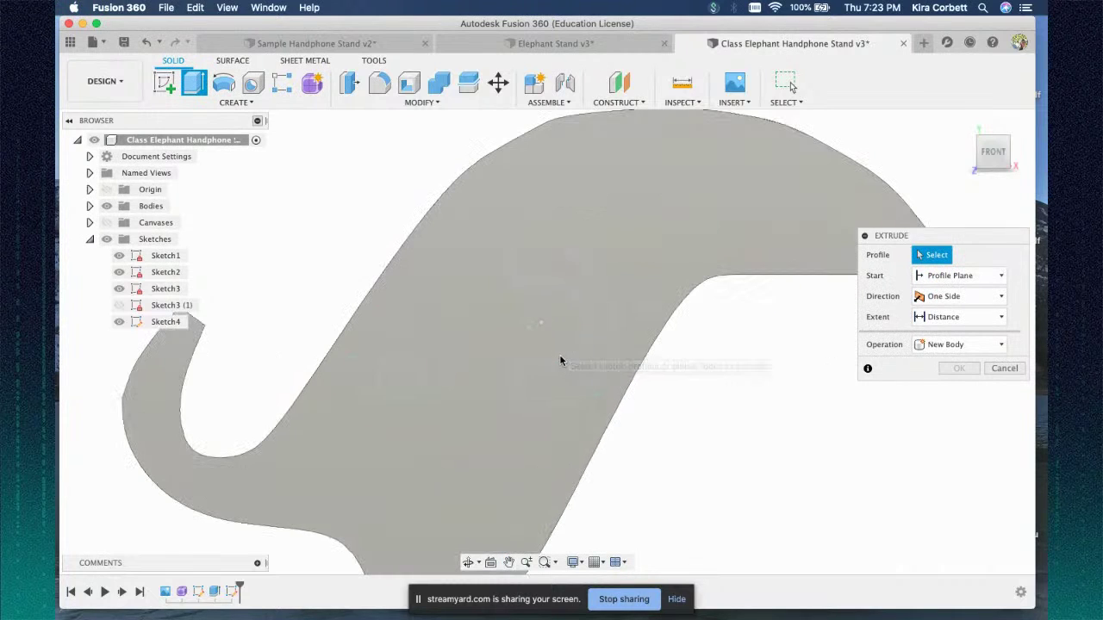
{"action": "left_click", "coordinate": [89, 206]}
{"action": "left_click", "coordinate": [120, 224]}
{"action": "left_click", "coordinate": [119, 239]}
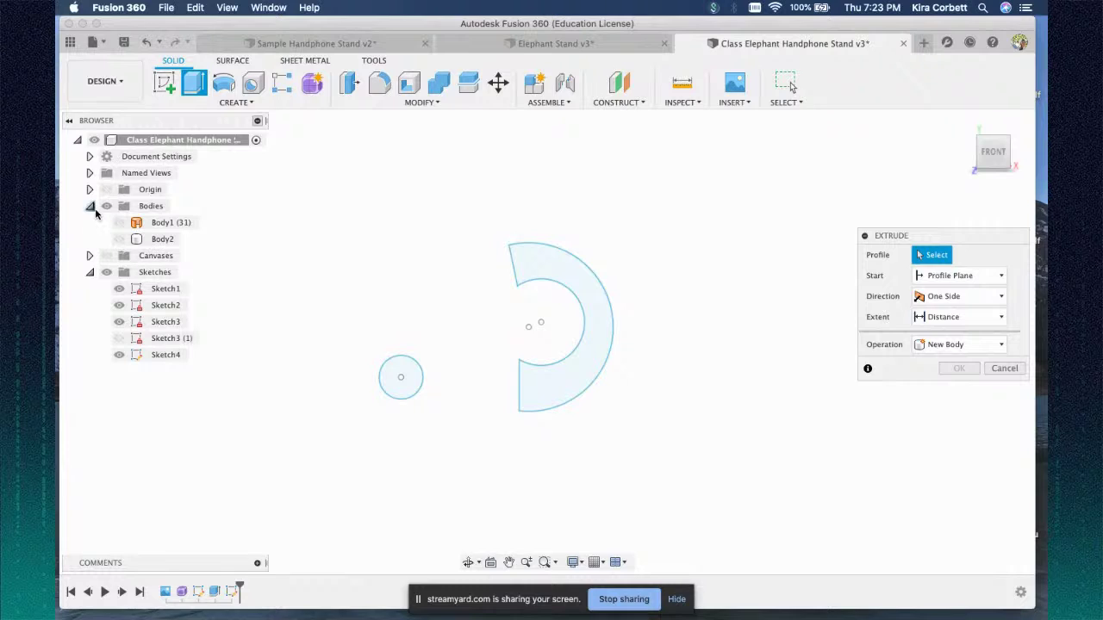
{"action": "left_click", "coordinate": [409, 392]}
{"action": "left_click", "coordinate": [1003, 412]}
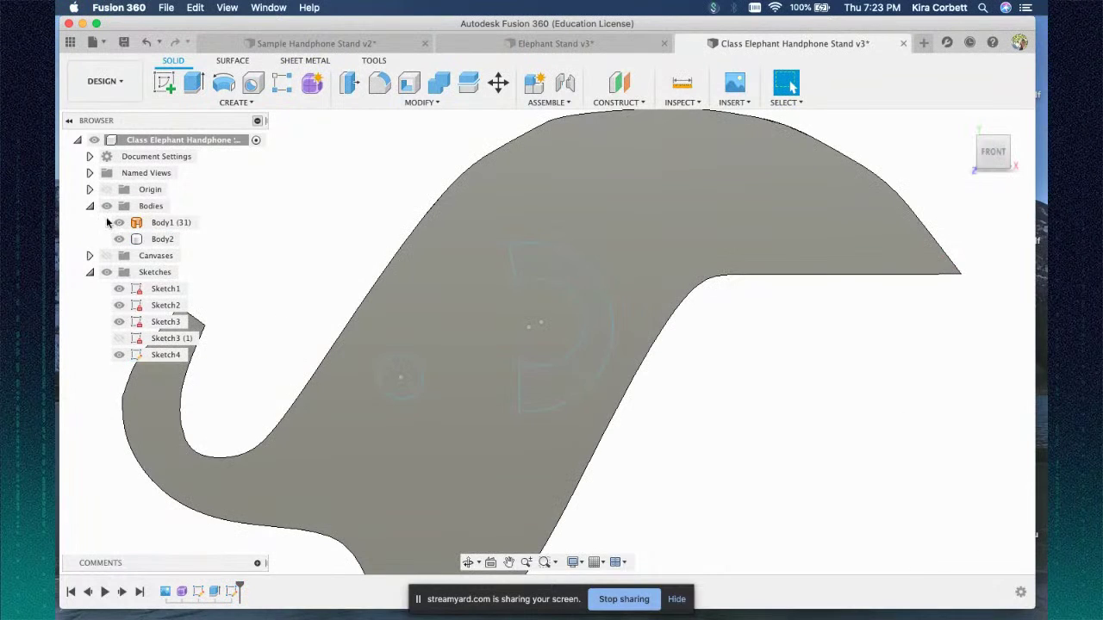
- Hide all bodies at once and try to extrude the selected body face
{"action": "left_click", "coordinate": [231, 102]}
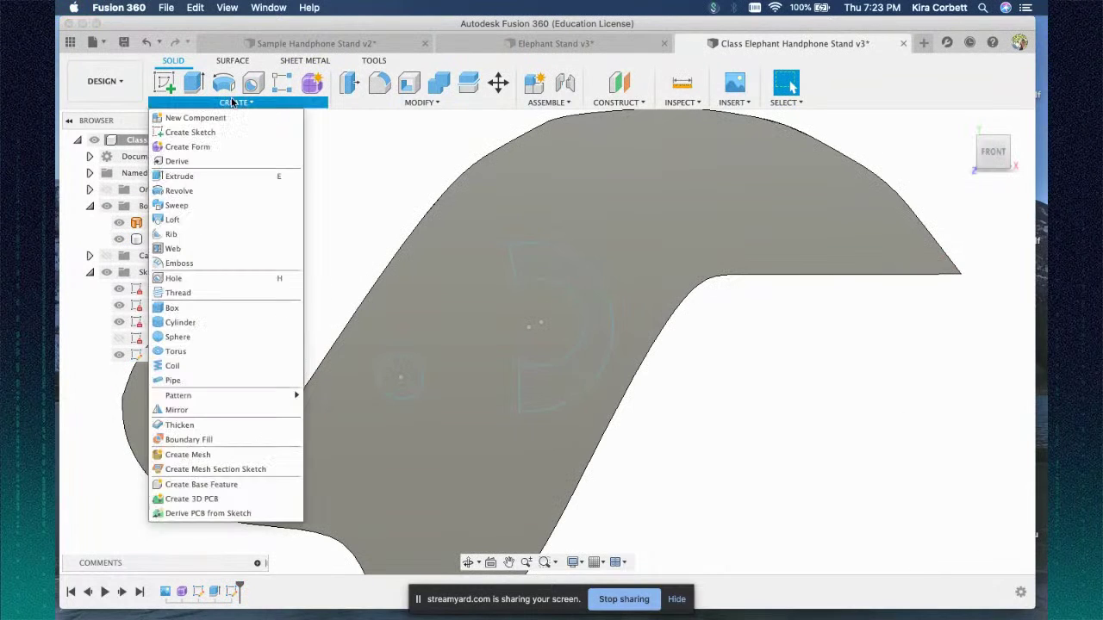
{"action": "left_click", "coordinate": [451, 260]}
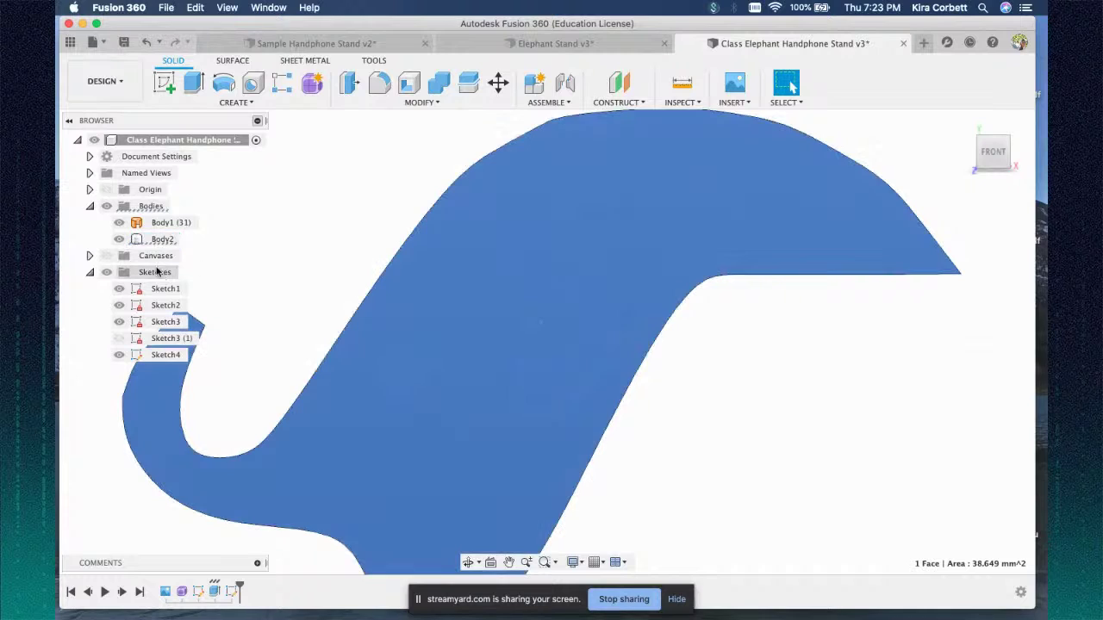
{"action": "left_click", "coordinate": [107, 207]}
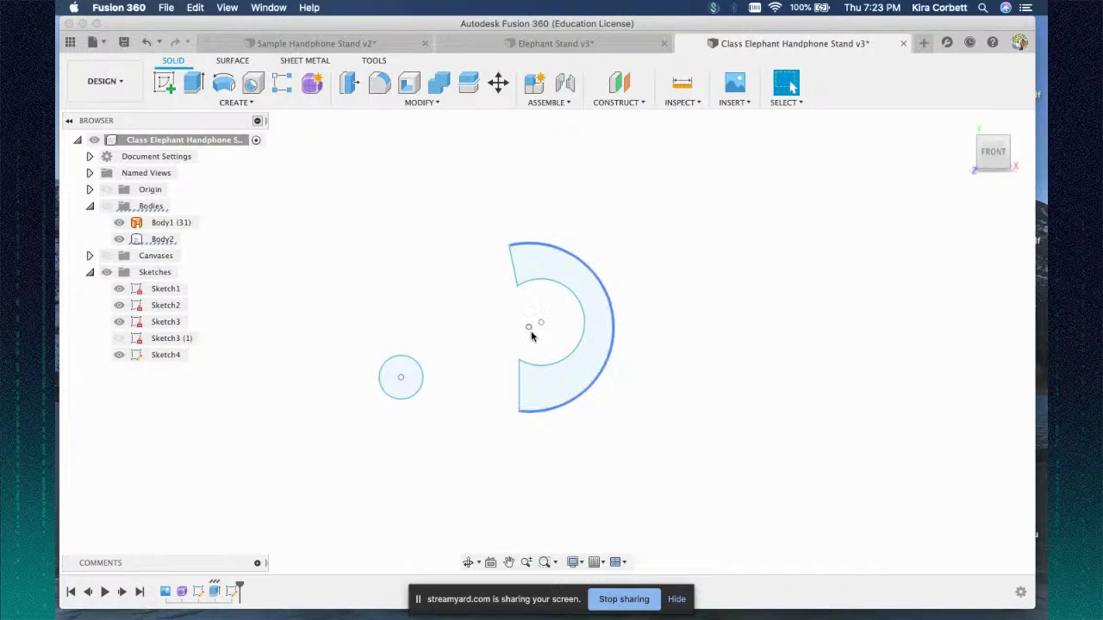
{"action": "left_click", "coordinate": [236, 103]}
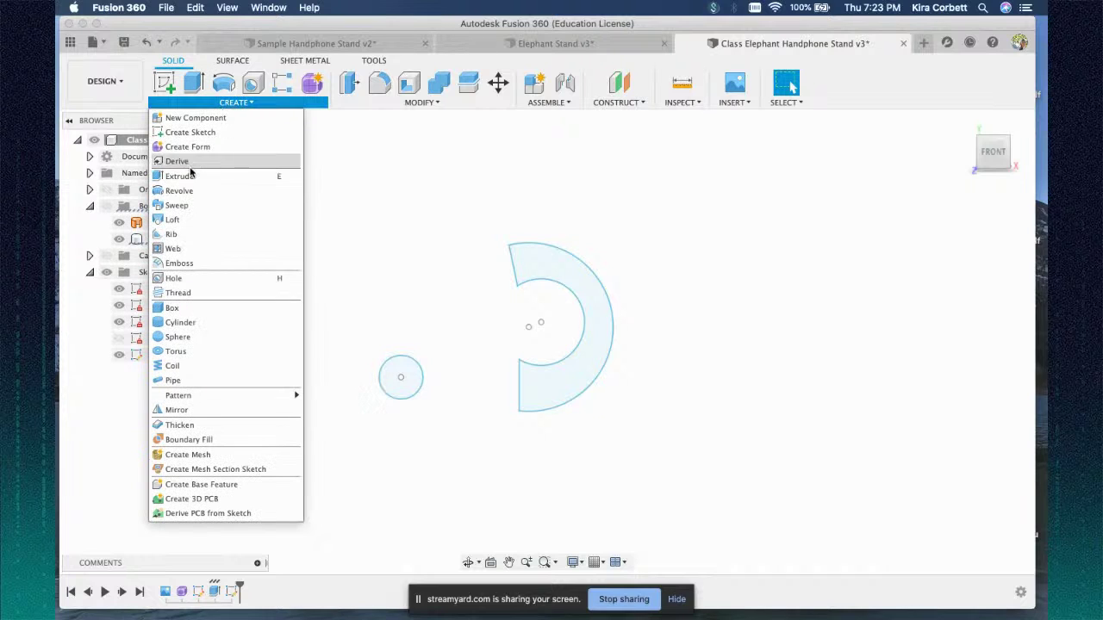
{"action": "left_click", "coordinate": [183, 176]}
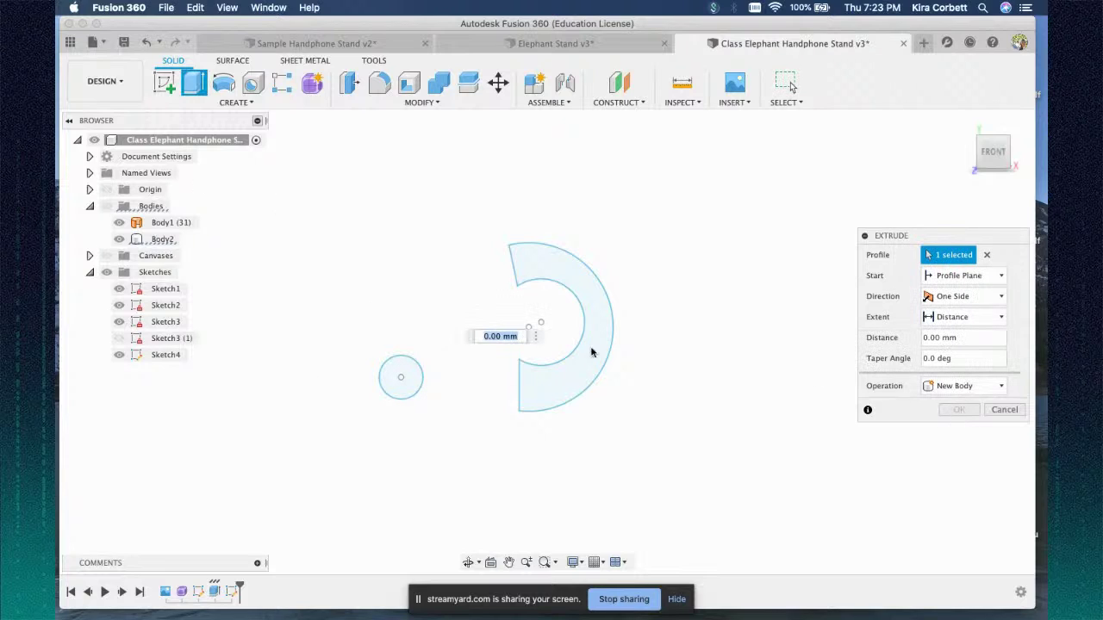
{"action": "key", "text": "Escape"}
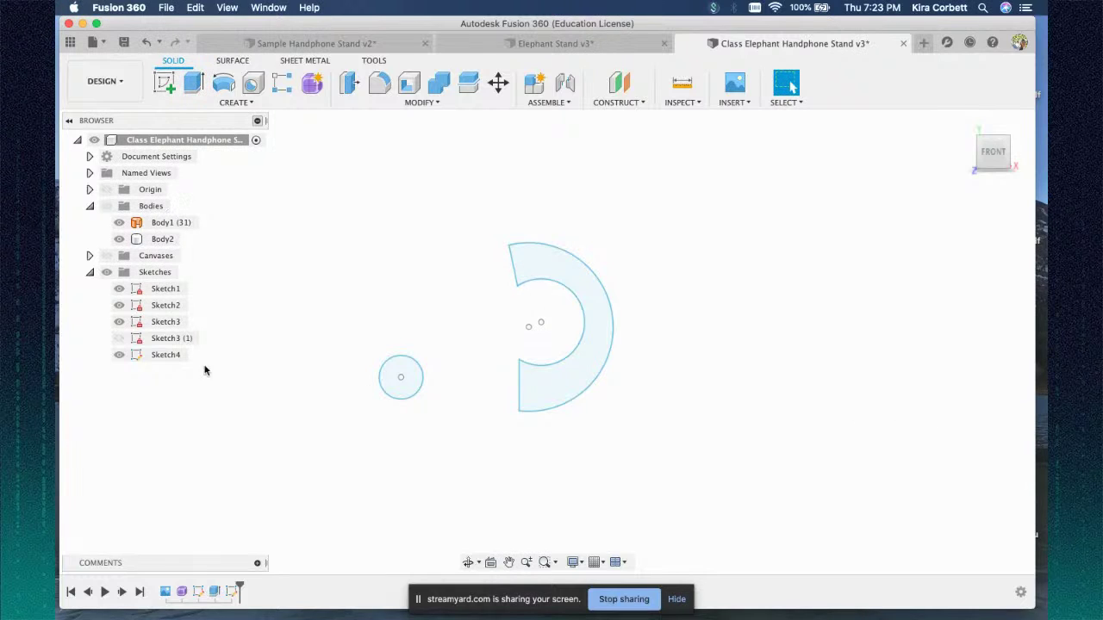
- Try to extrude the eye circle profile 5 mm as a new body
{"action": "left_click", "coordinate": [412, 390]}
{"action": "left_click", "coordinate": [194, 82]}
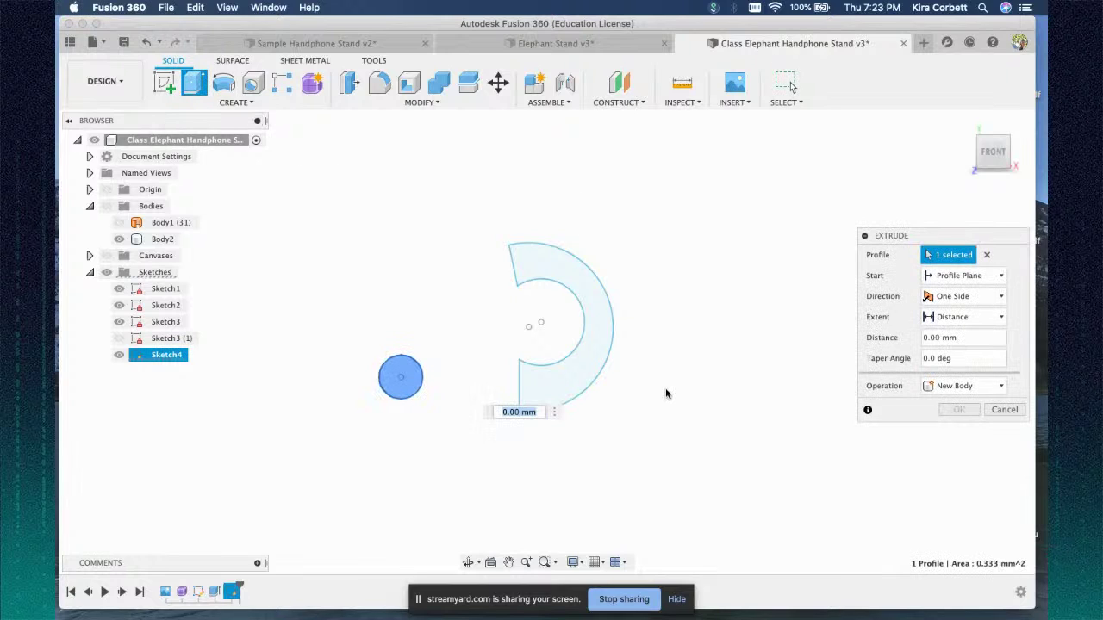
{"action": "type", "text": "5"}
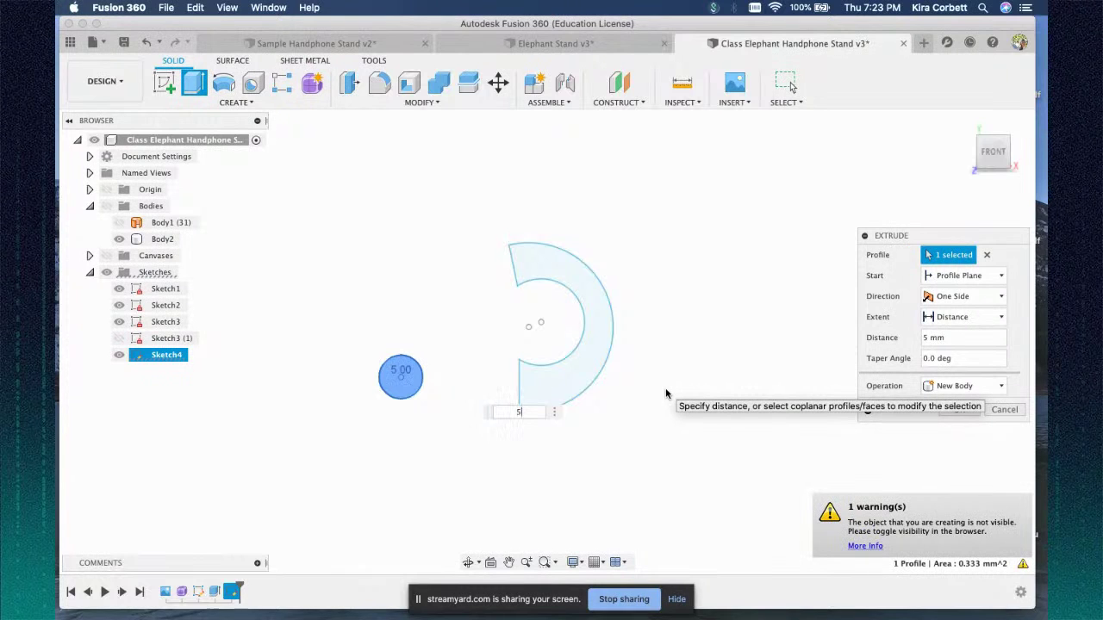
{"action": "mouse_move", "coordinate": [993, 152]}
{"action": "left_mouse_down"}
{"action": "mouse_move", "coordinate": [971, 157]}
{"action": "mouse_move", "coordinate": [997, 154]}
{"action": "left_mouse_up"}
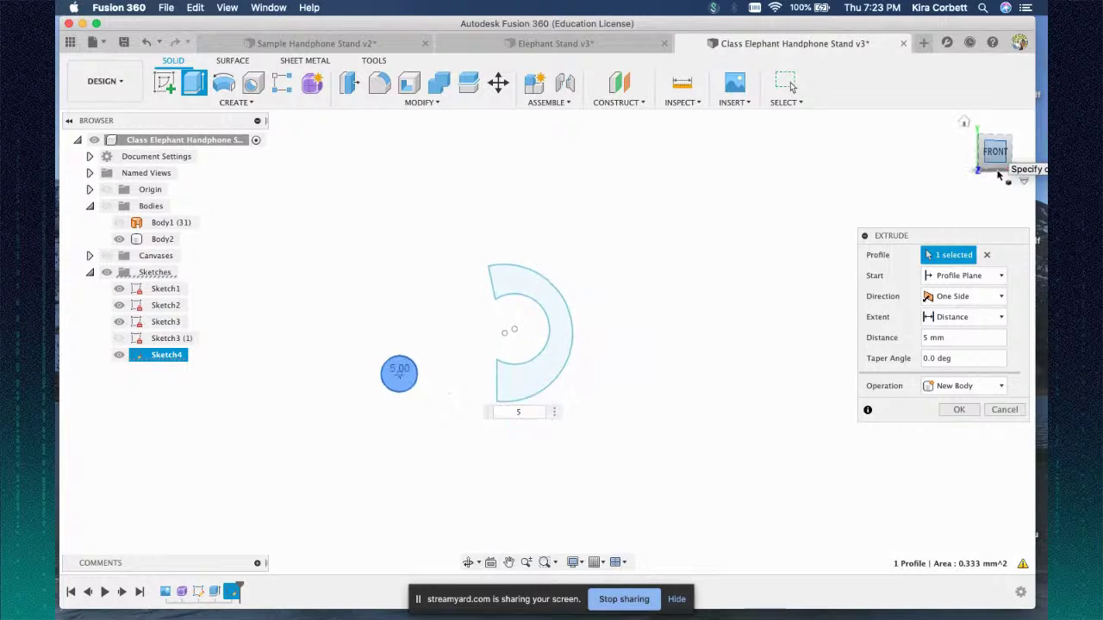
{"action": "left_click", "coordinate": [992, 414]}
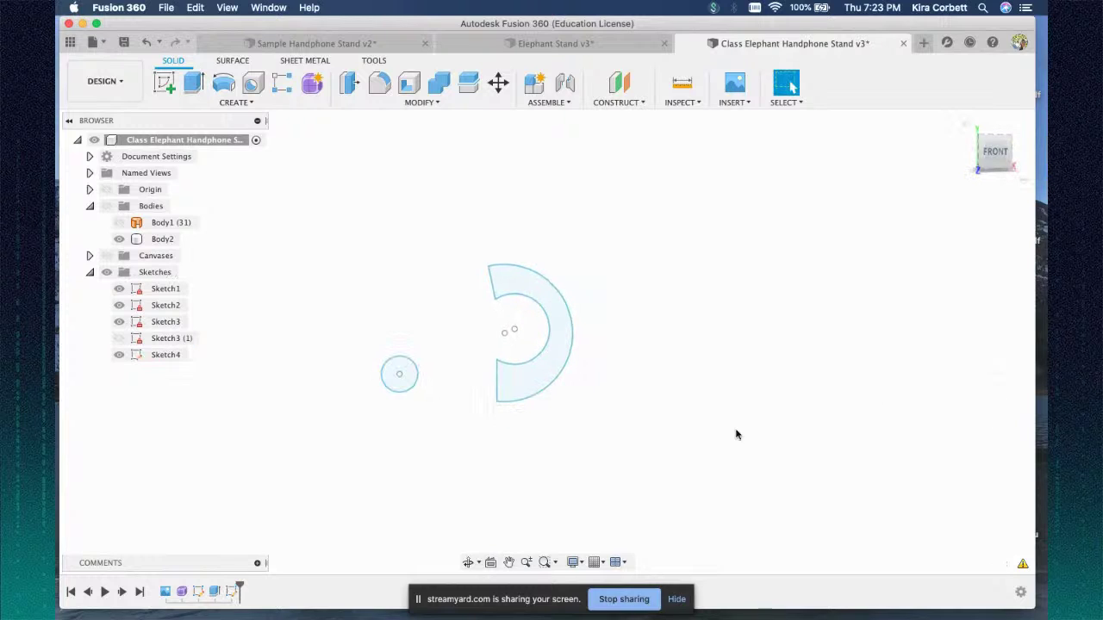
- Show the bodies again and select the eye circle on the elephant's front side
{"action": "left_click", "coordinate": [106, 210]}
{"action": "left_click", "coordinate": [106, 206]}
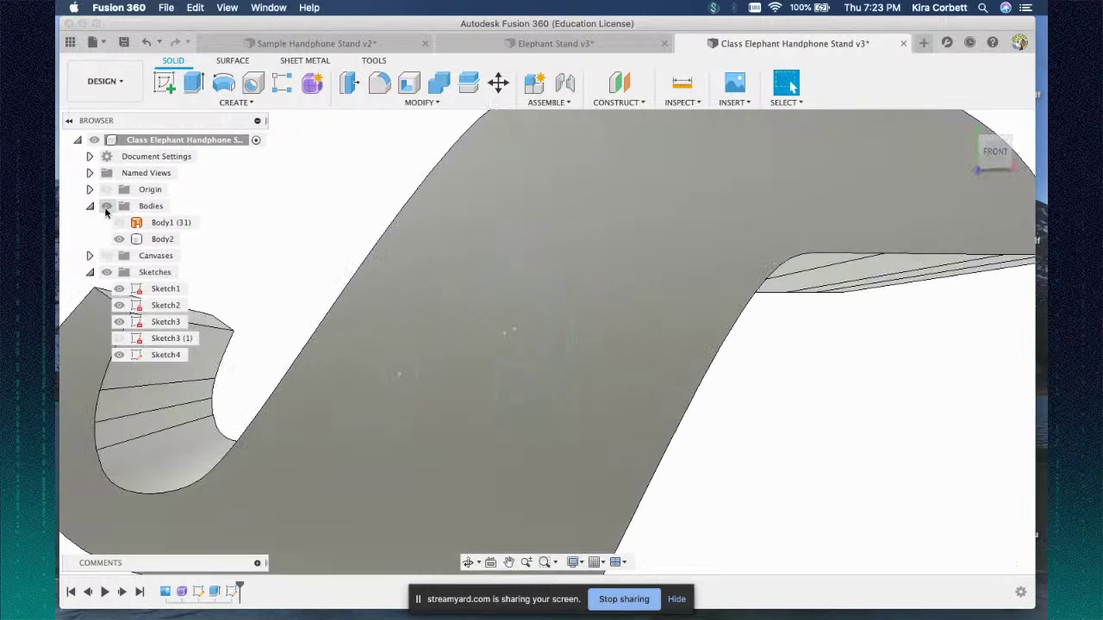
{"action": "left_click", "coordinate": [402, 385]}
{"action": "left_click", "coordinate": [402, 389]}
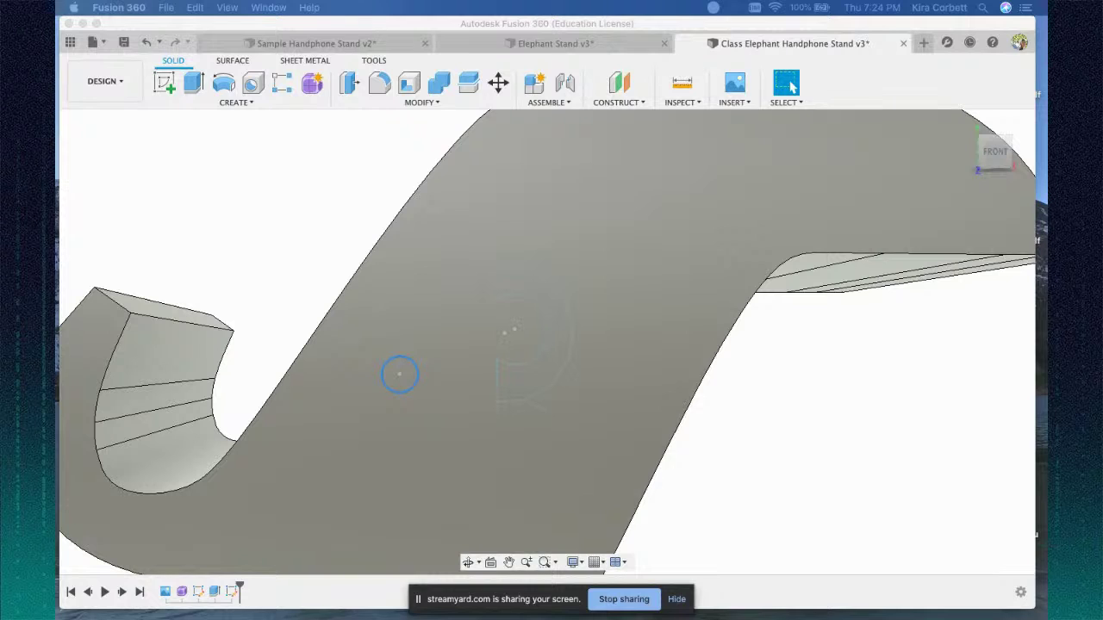
{"action": "left_click", "coordinate": [851, 364]}
{"action": "scroll", "coordinate": [853, 363], "scroll_direction": "down", "scroll_amount": 3}
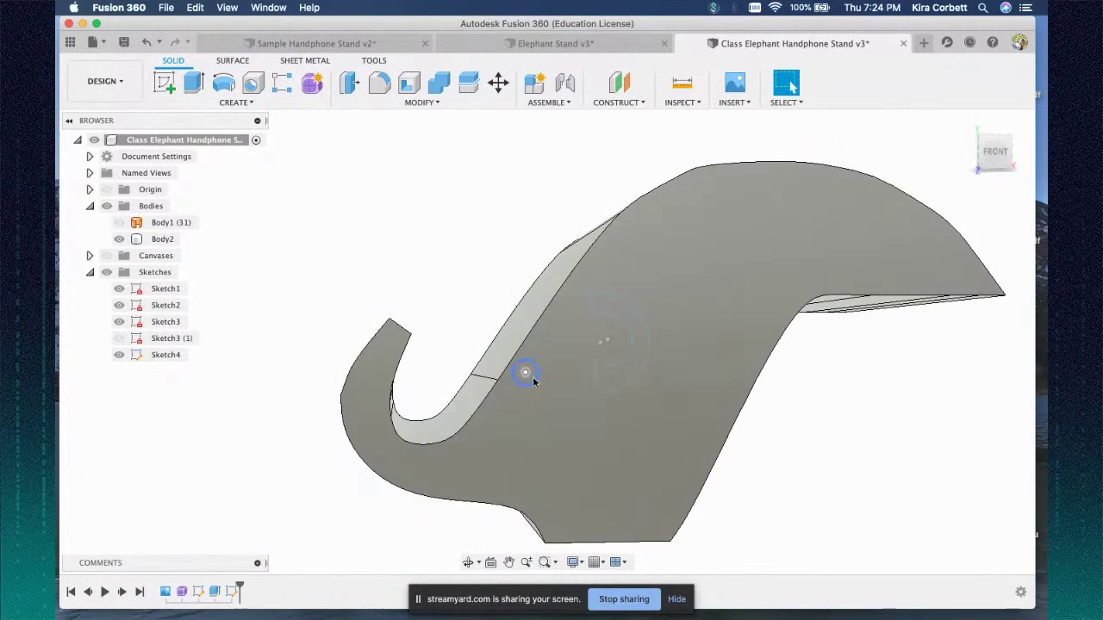
{"action": "left_click", "coordinate": [515, 376]}
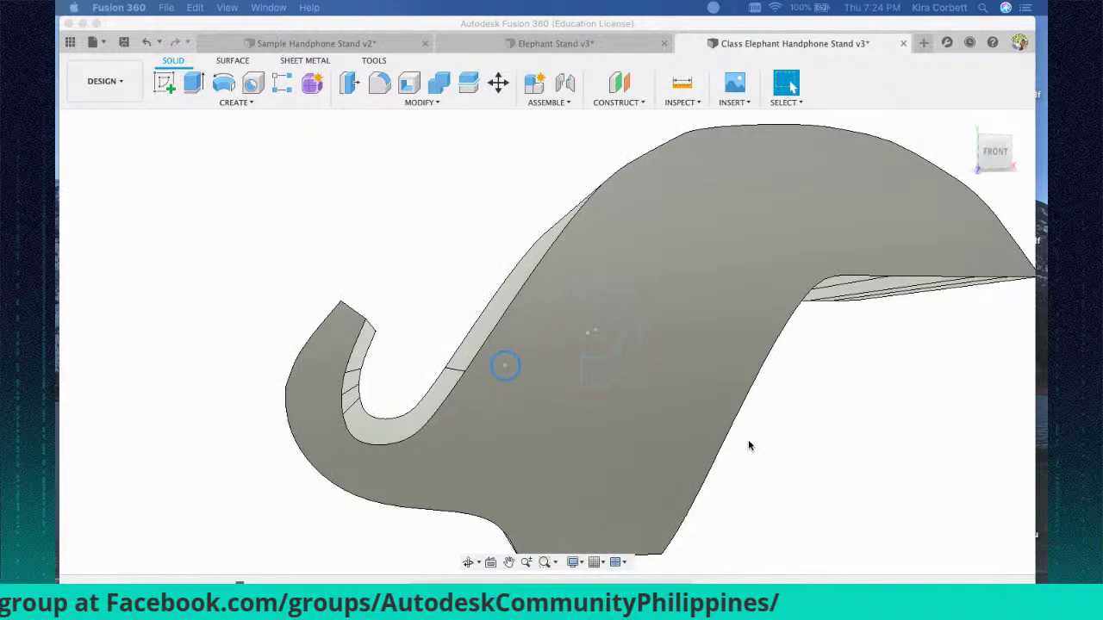
- Try to extrude the eye circle from the back side of the elephant body
{"action": "left_click", "coordinate": [615, 379]}
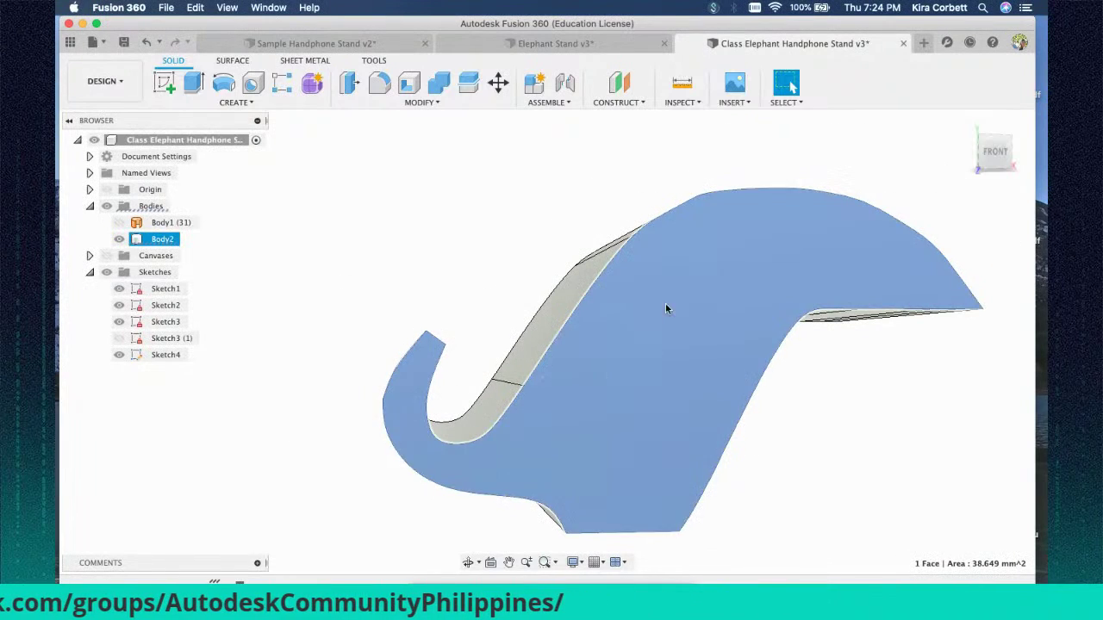
{"action": "left_click_drag", "start_coordinate": [991, 157], "coordinate": [844, 170]}
{"action": "left_click", "coordinate": [801, 224]}
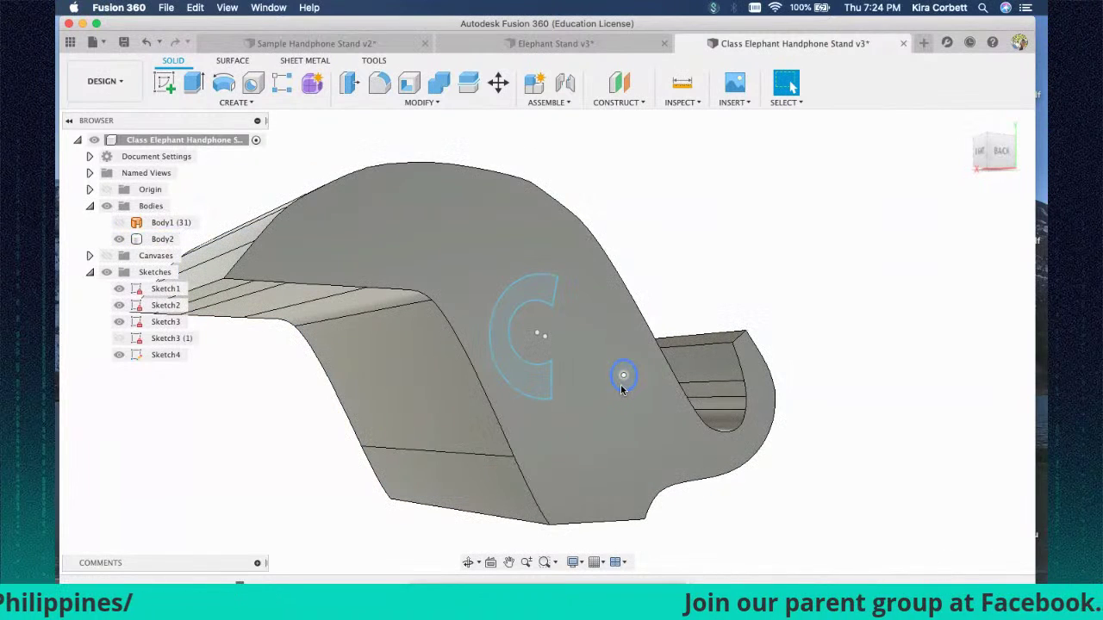
{"action": "left_click", "coordinate": [623, 375]}
{"action": "left_click", "coordinate": [238, 103]}
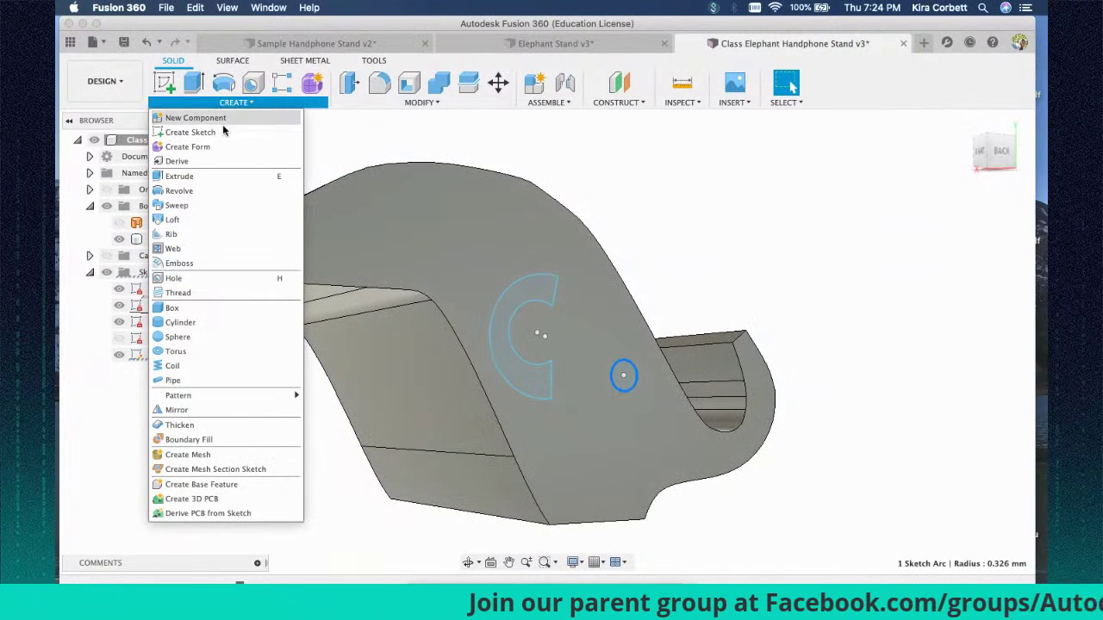
{"action": "left_click", "coordinate": [182, 178]}
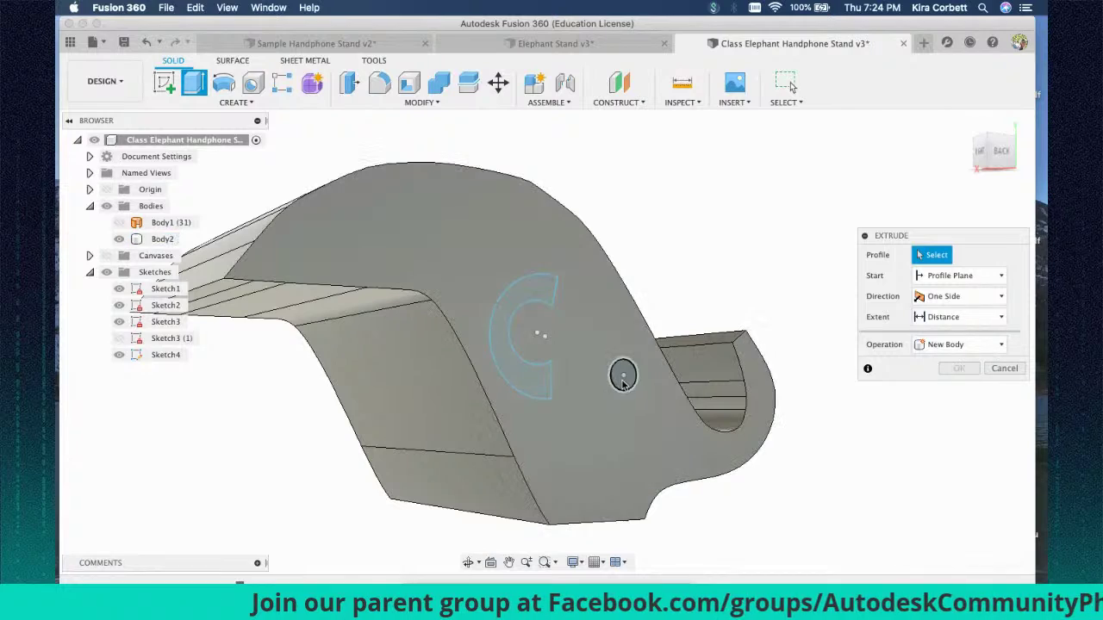
{"action": "mouse_move", "coordinate": [984, 153]}
{"action": "left_mouse_down"}
{"action": "mouse_move", "coordinate": [967, 152]}
{"action": "mouse_move", "coordinate": [1036, 156]}
{"action": "left_mouse_up"}
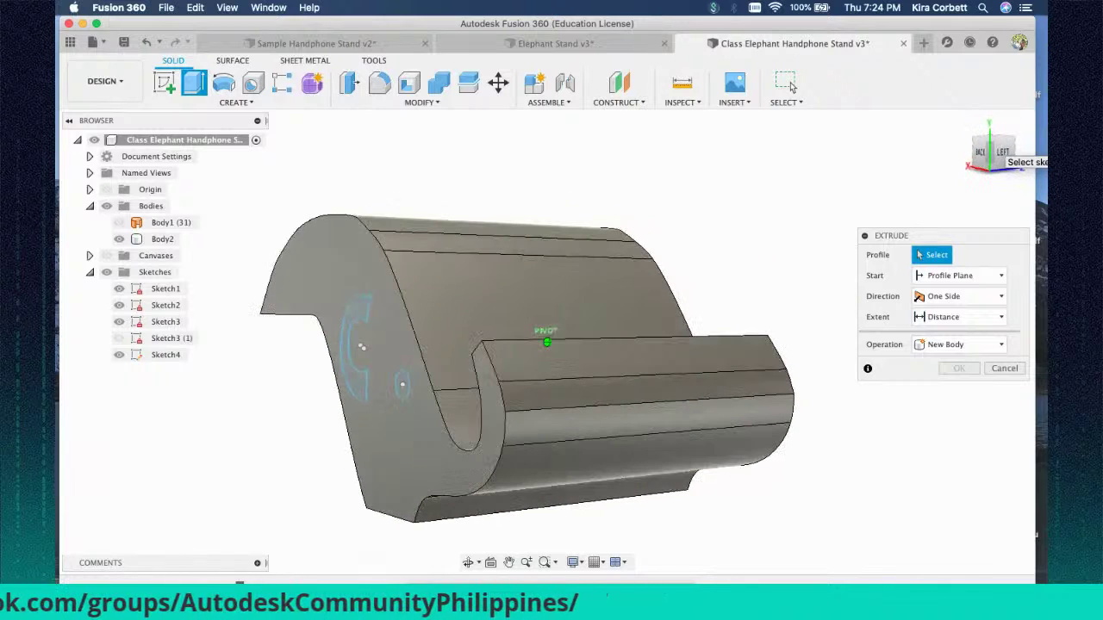
{"action": "left_click", "coordinate": [1004, 368]}
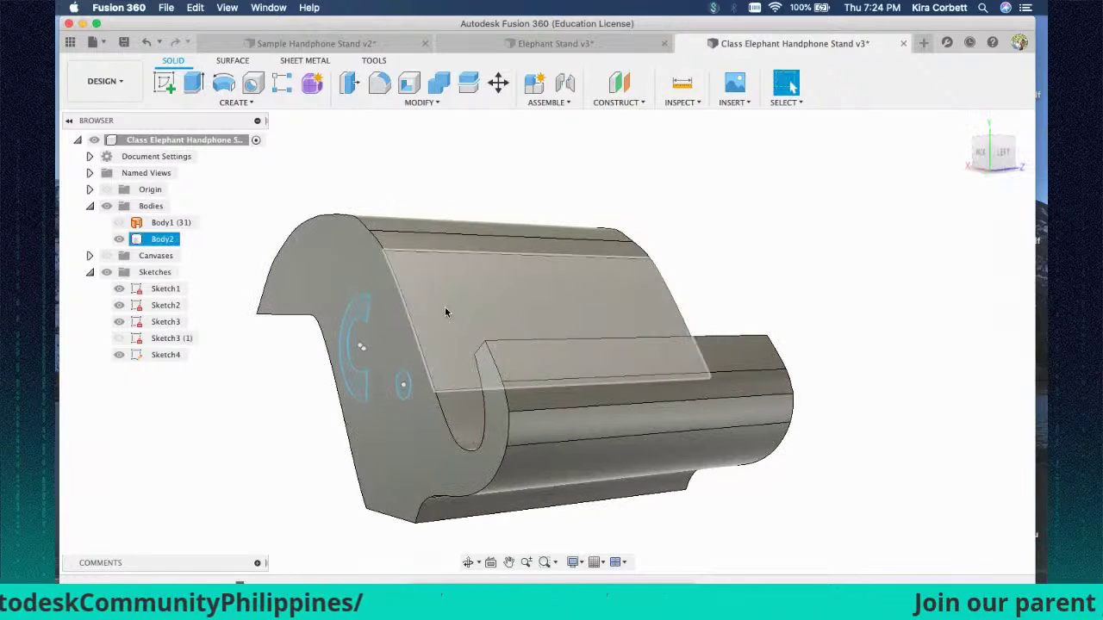
- Open Sketch4 for editing, examine the eye and ear profiles from the back side, and finish the sketch
{"action": "left_click", "coordinate": [155, 358]}
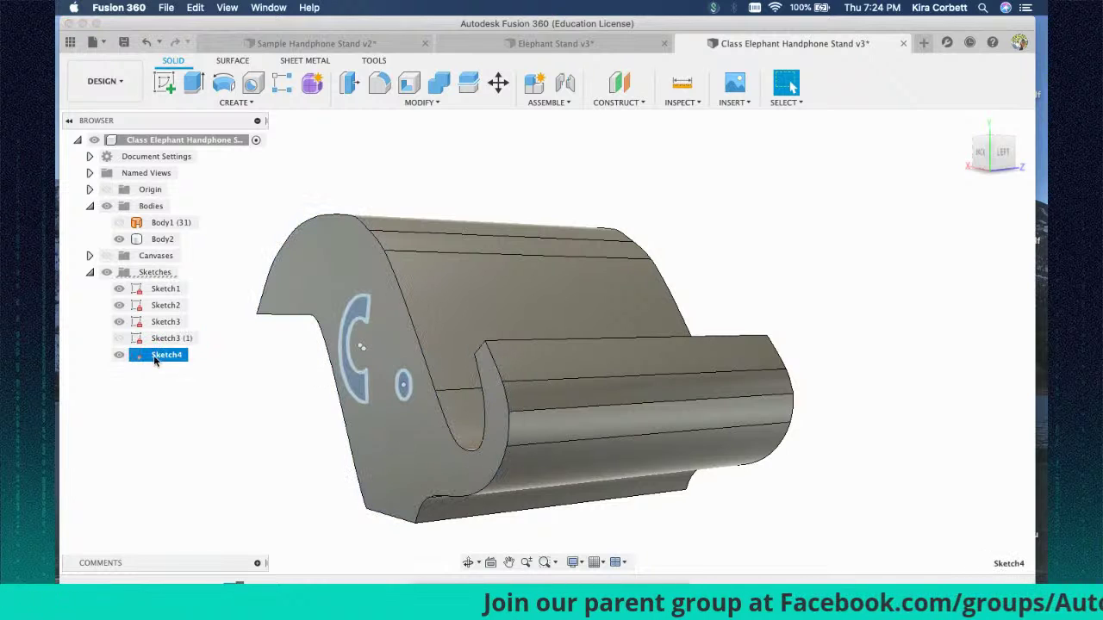
{"action": "left_click", "coordinate": [978, 152]}
{"action": "left_click_drag", "start_coordinate": [990, 155], "coordinate": [984, 150]}
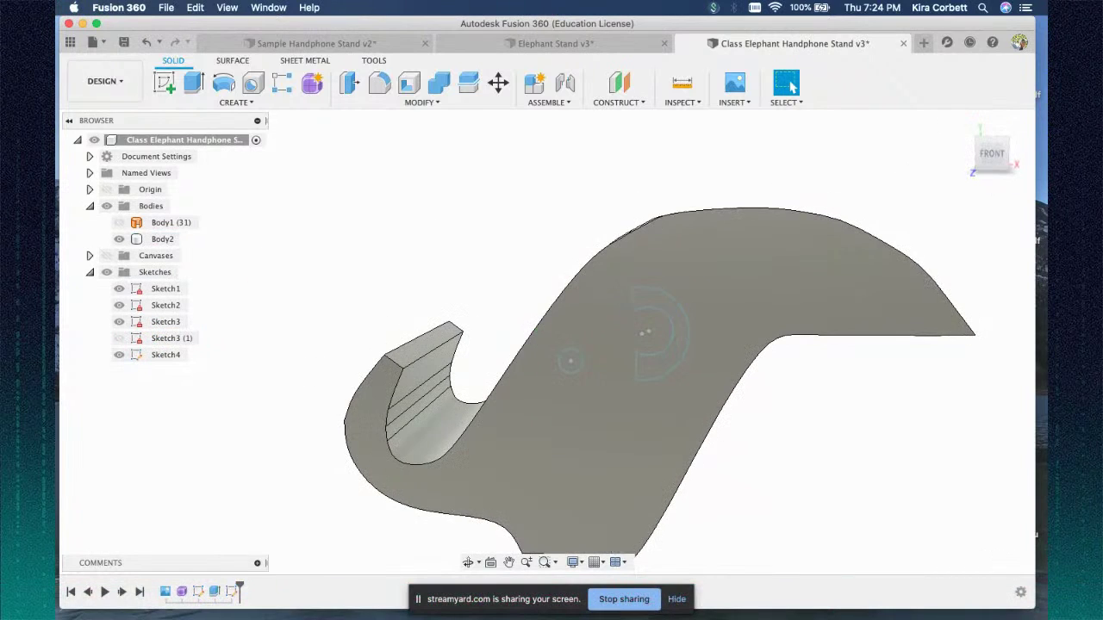
{"action": "left_click", "coordinate": [163, 355]}
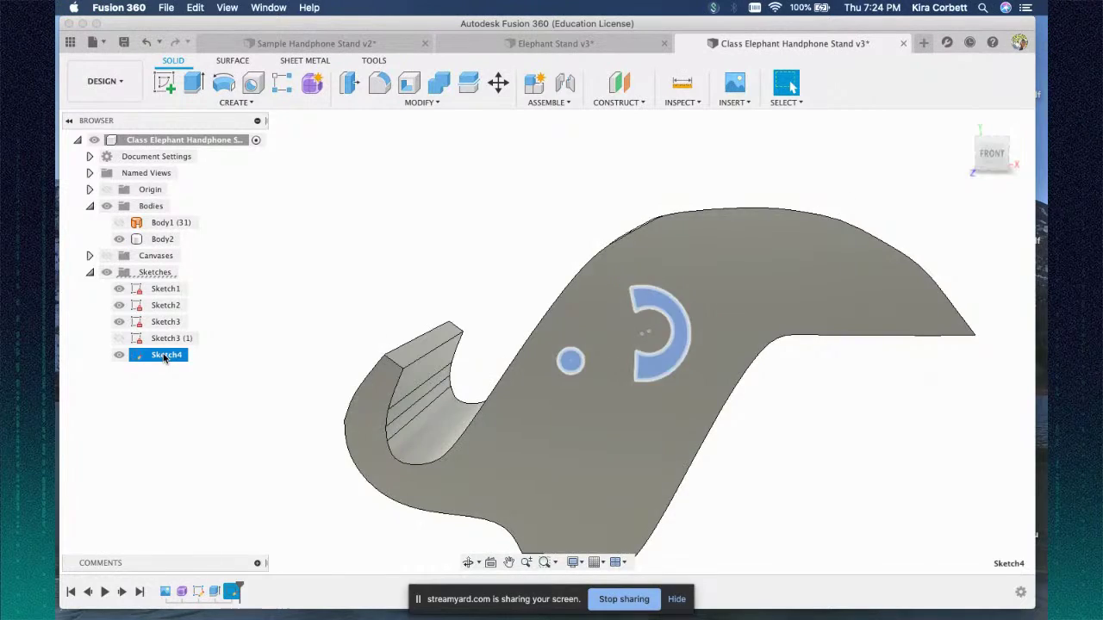
{"action": "double_click", "coordinate": [163, 355]}
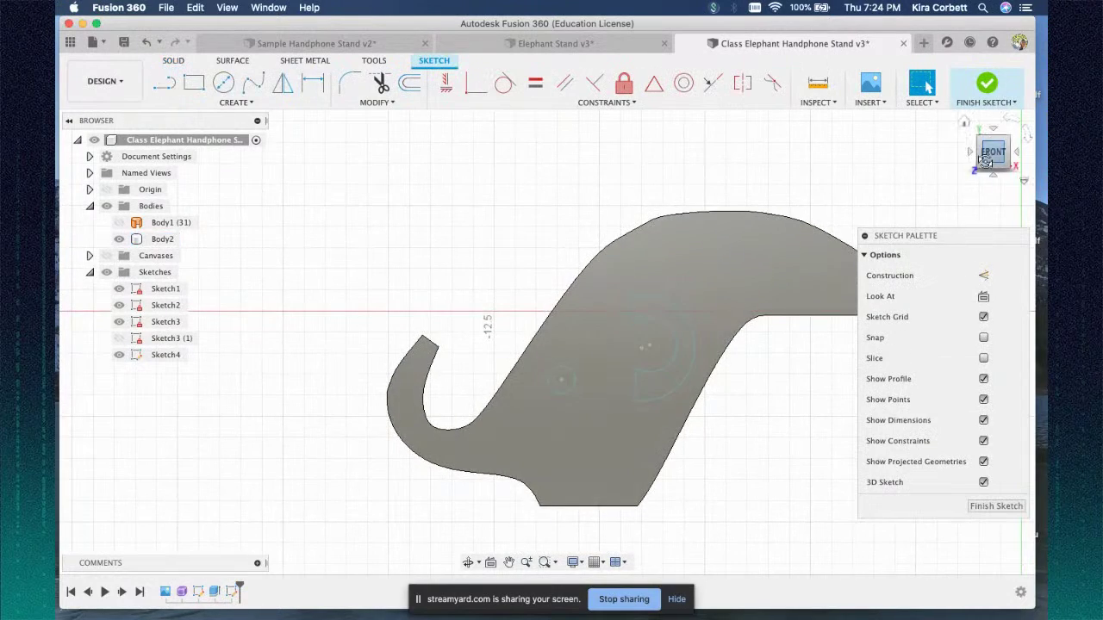
{"action": "left_click_drag", "start_coordinate": [989, 148], "coordinate": [928, 86]}
{"action": "middle_click_drag", "start_coordinate": [928, 87], "coordinate": [766, 117], "text": "shift"}
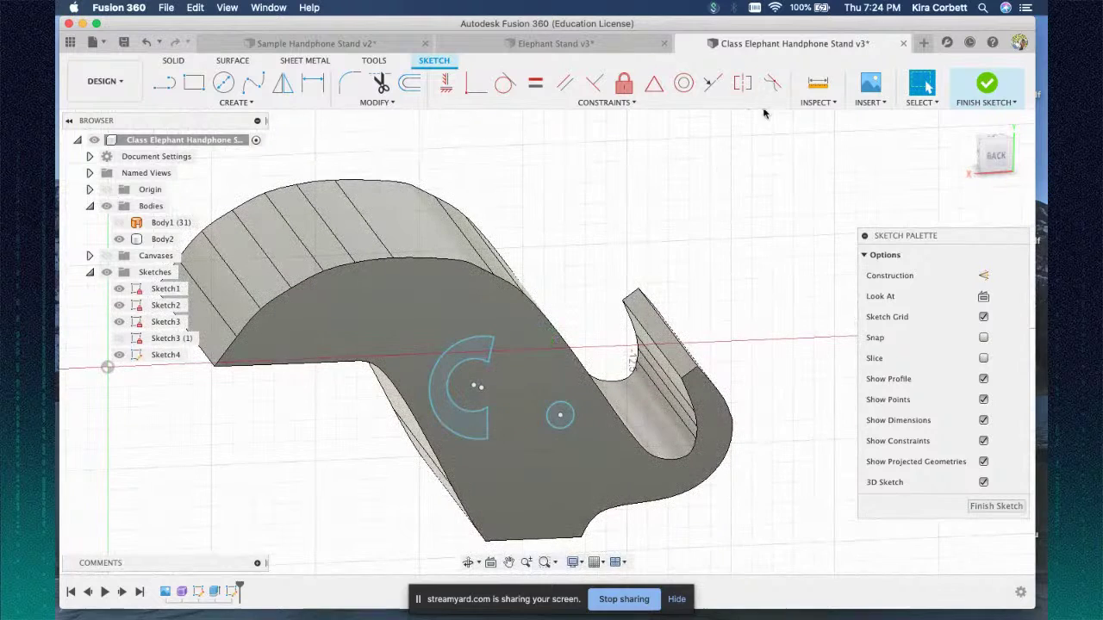
{"action": "left_click", "coordinate": [976, 91]}
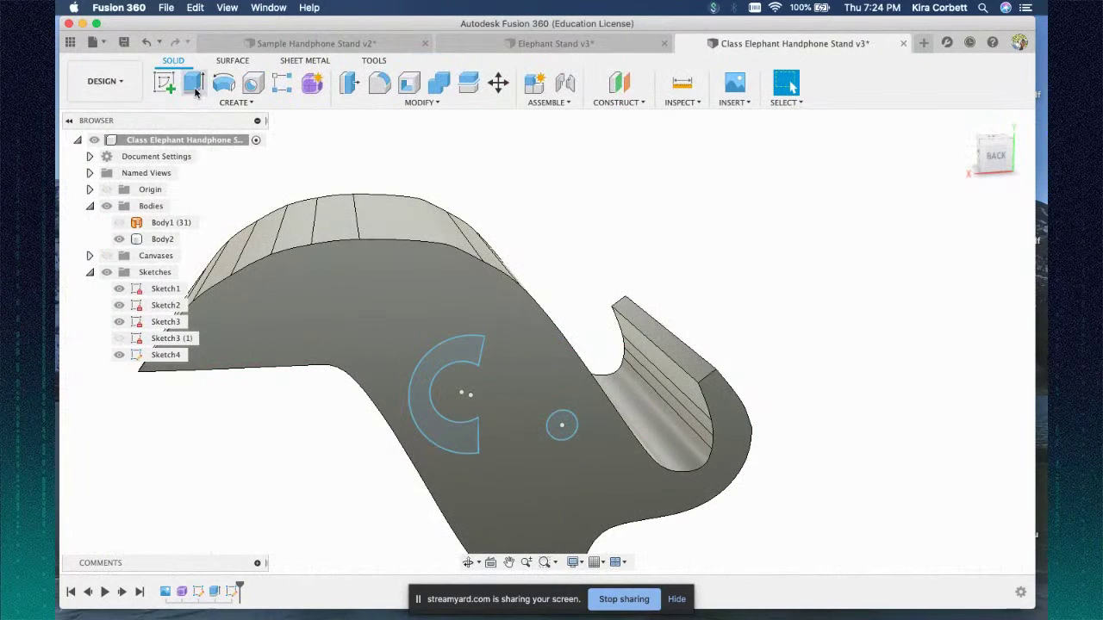
- Set up an extruded cut of the eye circle 8.50 mm through the elephant body from its back side
{"action": "left_click", "coordinate": [249, 102]}
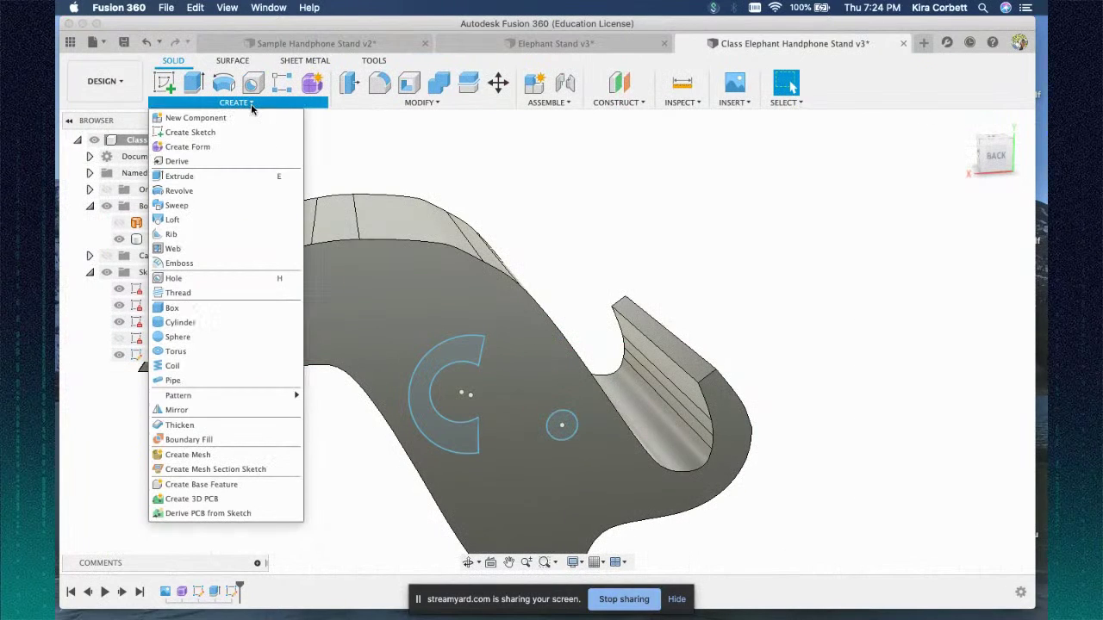
{"action": "left_click", "coordinate": [190, 179]}
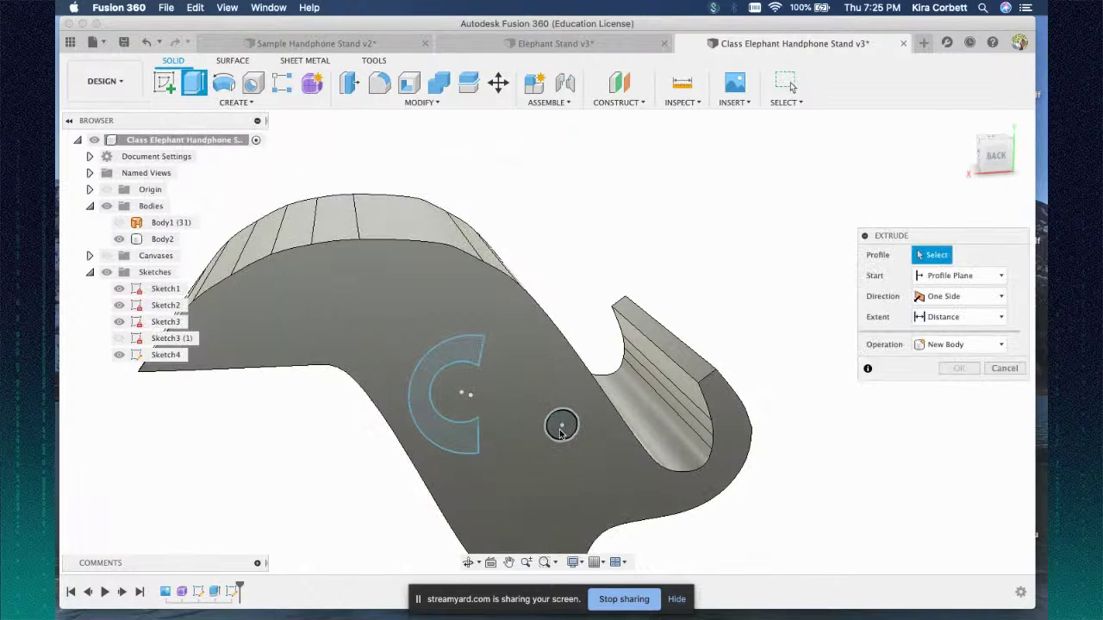
{"action": "left_click", "coordinate": [561, 427]}
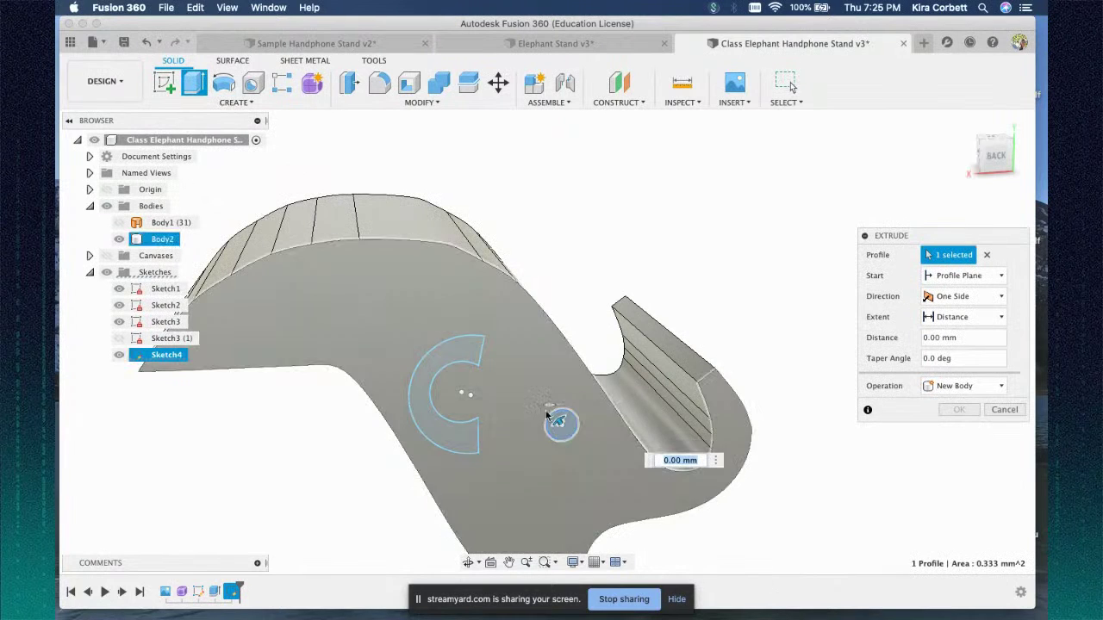
{"action": "left_click_drag", "start_coordinate": [989, 157], "coordinate": [976, 164]}
{"action": "middle_click_drag", "start_coordinate": [976, 163], "coordinate": [1008, 173], "text": "shift"}
{"action": "left_click", "coordinate": [995, 161]}
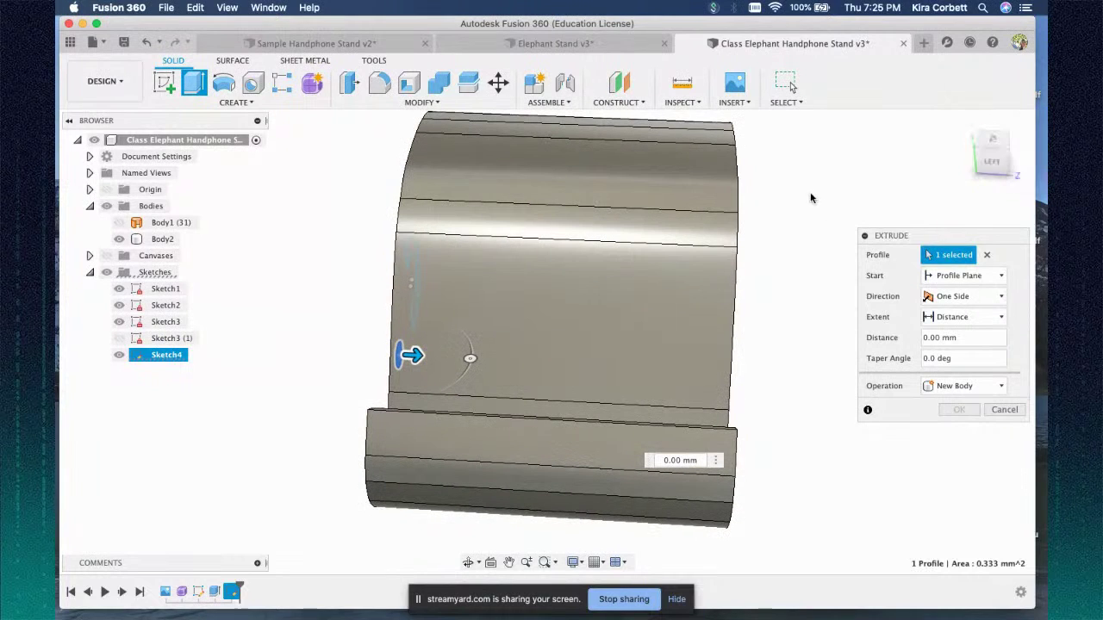
{"action": "middle_click_drag", "start_coordinate": [1004, 168], "coordinate": [1010, 171], "text": "shift"}
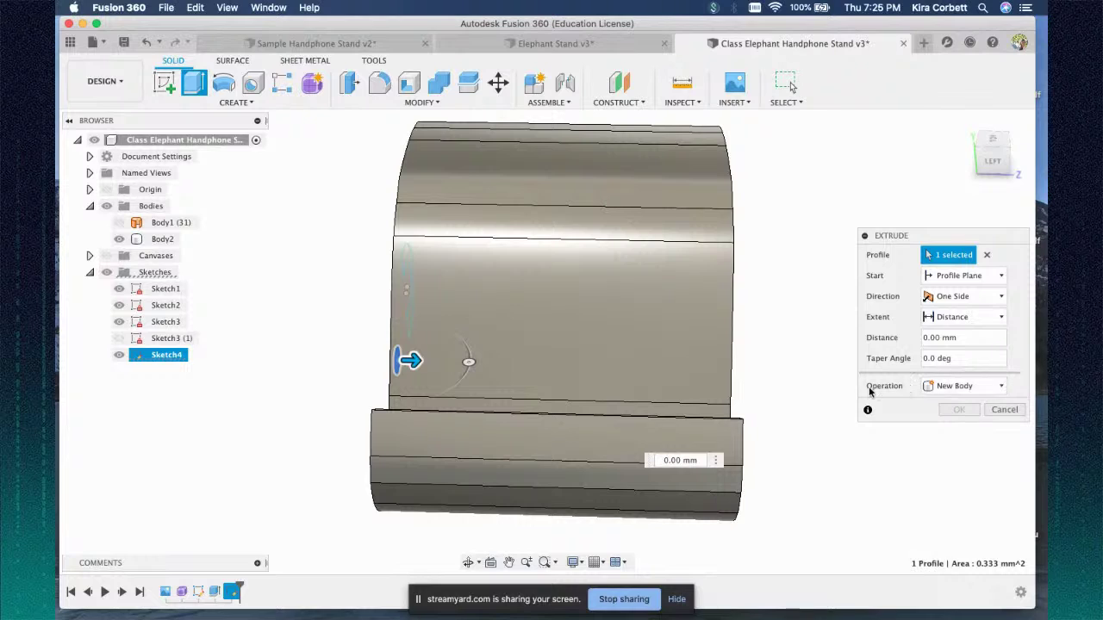
{"action": "left_click", "coordinate": [950, 388]}
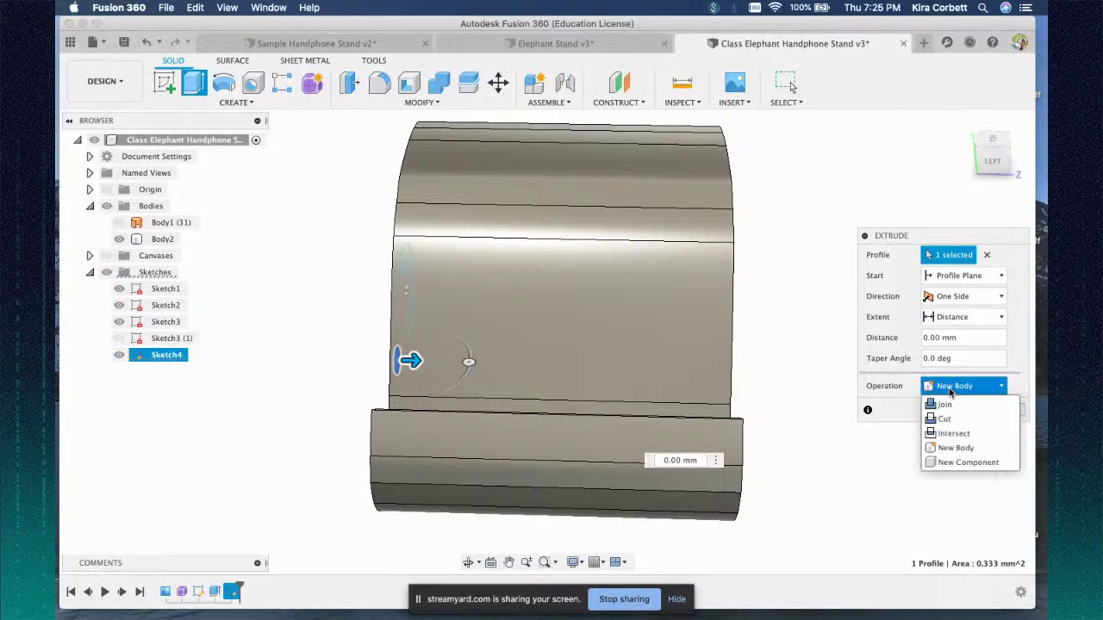
{"action": "left_click", "coordinate": [951, 420]}
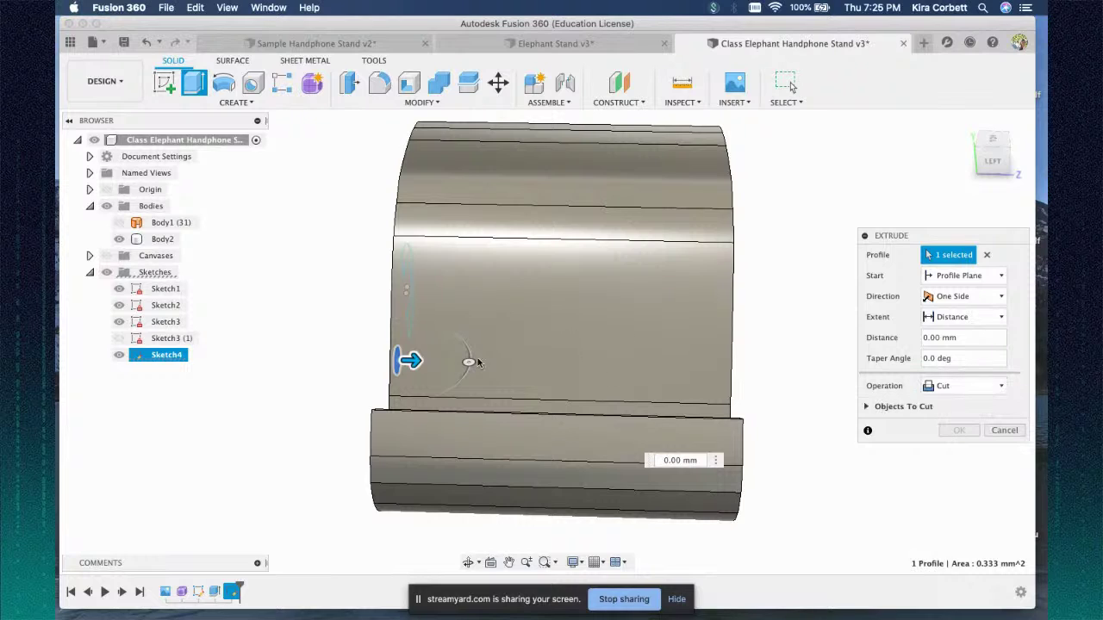
{"action": "left_click_drag", "start_coordinate": [414, 362], "coordinate": [758, 392]}
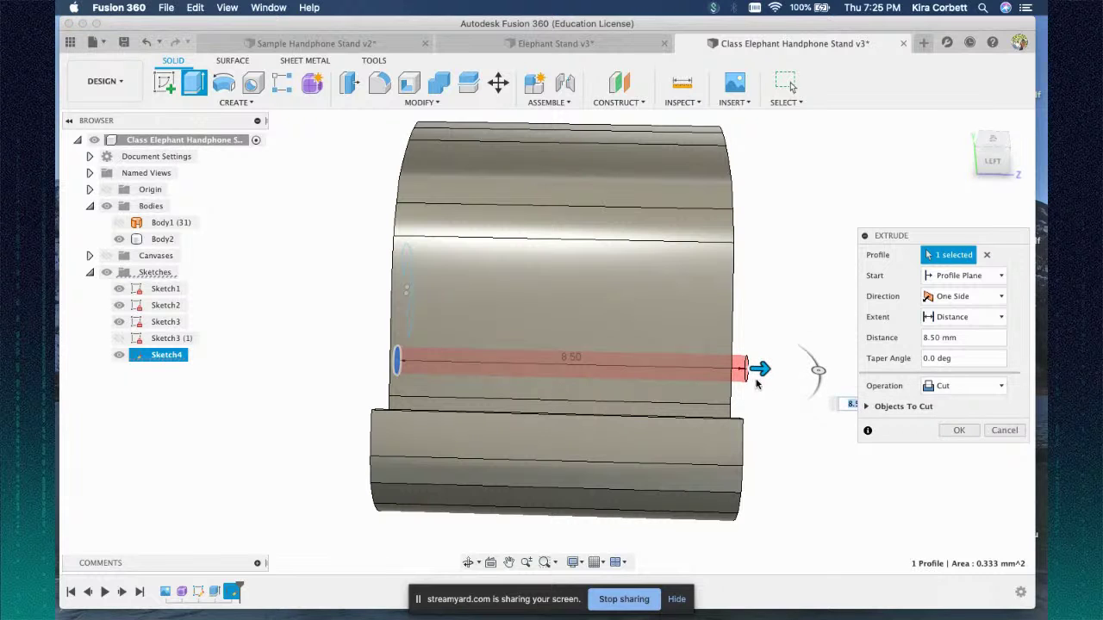
- Make the eye cut two-sided, with 8.50 mm on the first side and 0.50 mm on the second, and apply it
{"action": "left_click_drag", "start_coordinate": [999, 164], "coordinate": [1045, 166]}
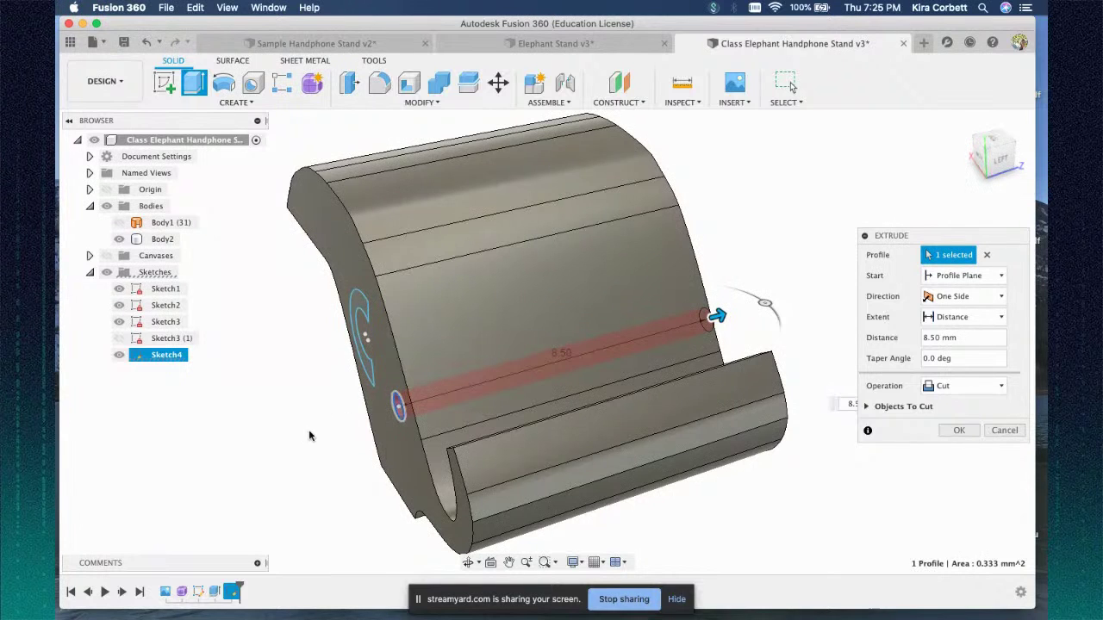
{"action": "middle_click_drag", "start_coordinate": [452, 412], "coordinate": [705, 431], "text": "shift"}
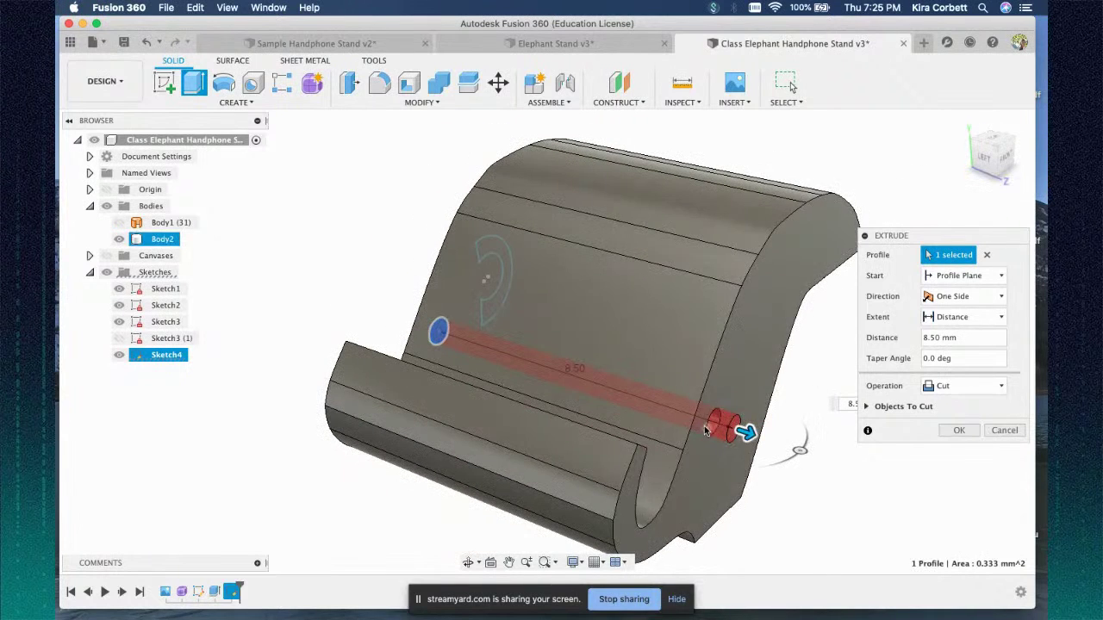
{"action": "left_click", "coordinate": [979, 297]}
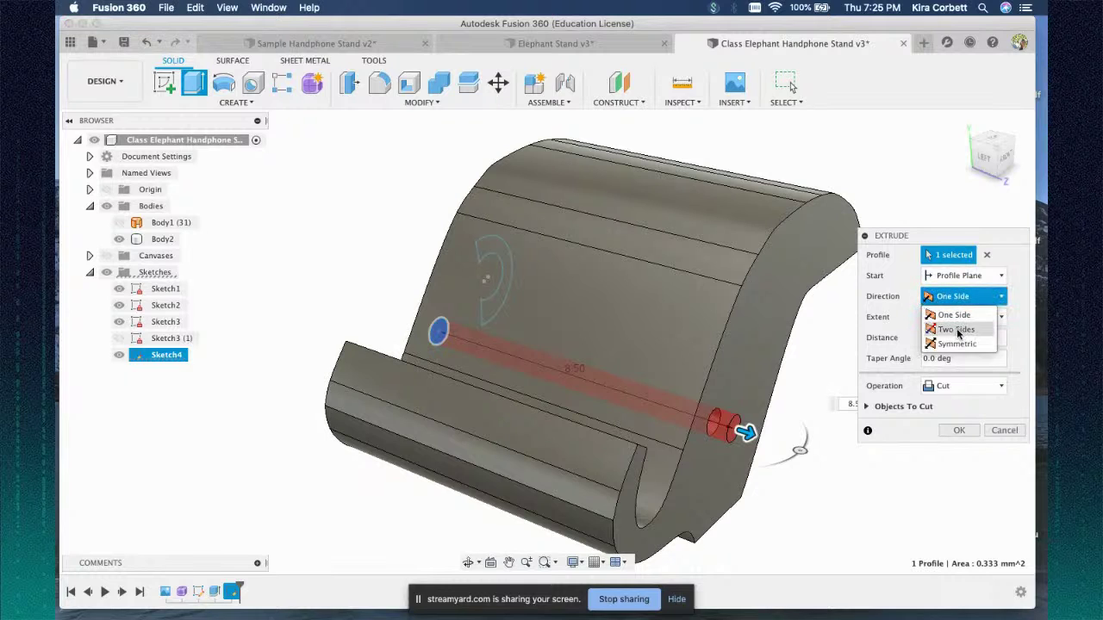
{"action": "left_click", "coordinate": [956, 331]}
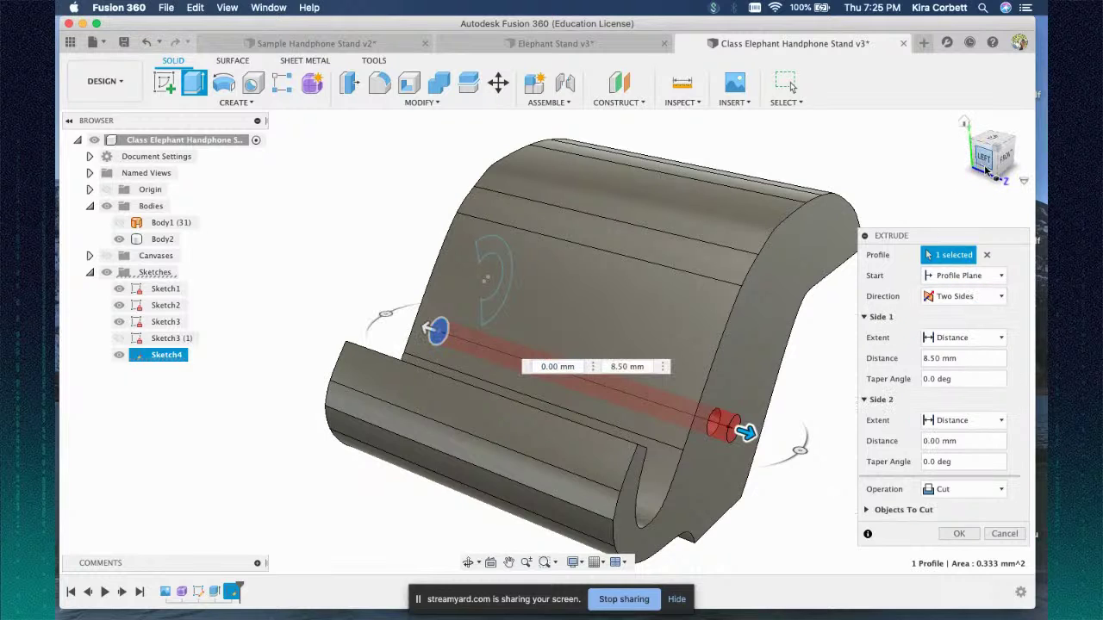
{"action": "left_click", "coordinate": [984, 169]}
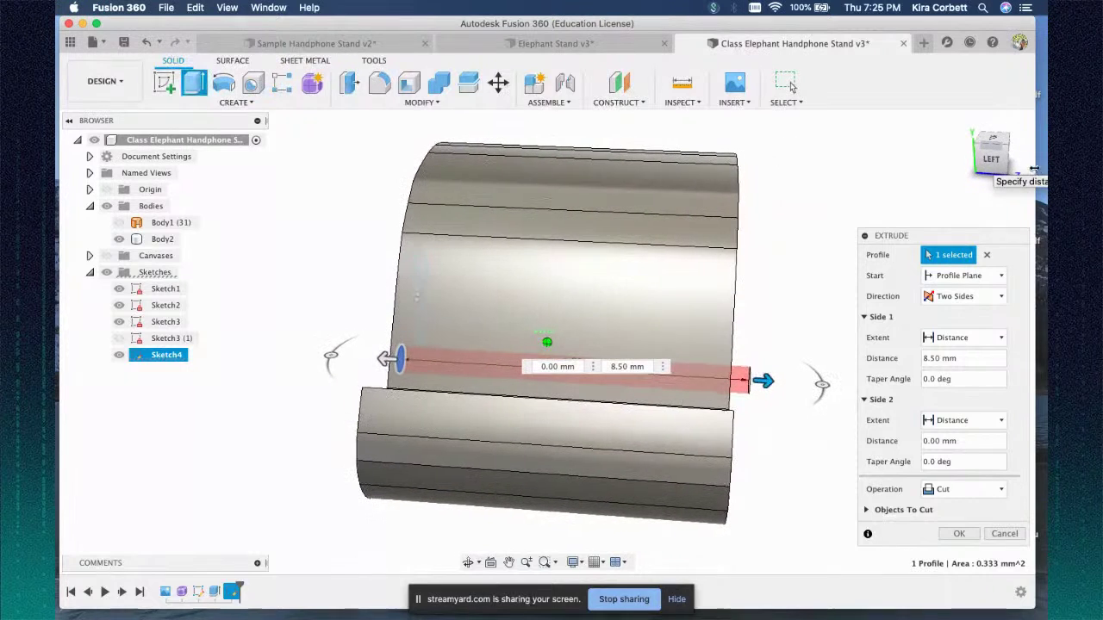
{"action": "left_click_drag", "start_coordinate": [382, 356], "coordinate": [324, 355]}
{"action": "mouse_move", "coordinate": [773, 388]}
{"action": "left_mouse_down"}
{"action": "mouse_move", "coordinate": [804, 384]}
{"action": "mouse_move", "coordinate": [763, 379]}
{"action": "left_mouse_up"}
{"action": "left_click_drag", "start_coordinate": [326, 355], "coordinate": [366, 360]}
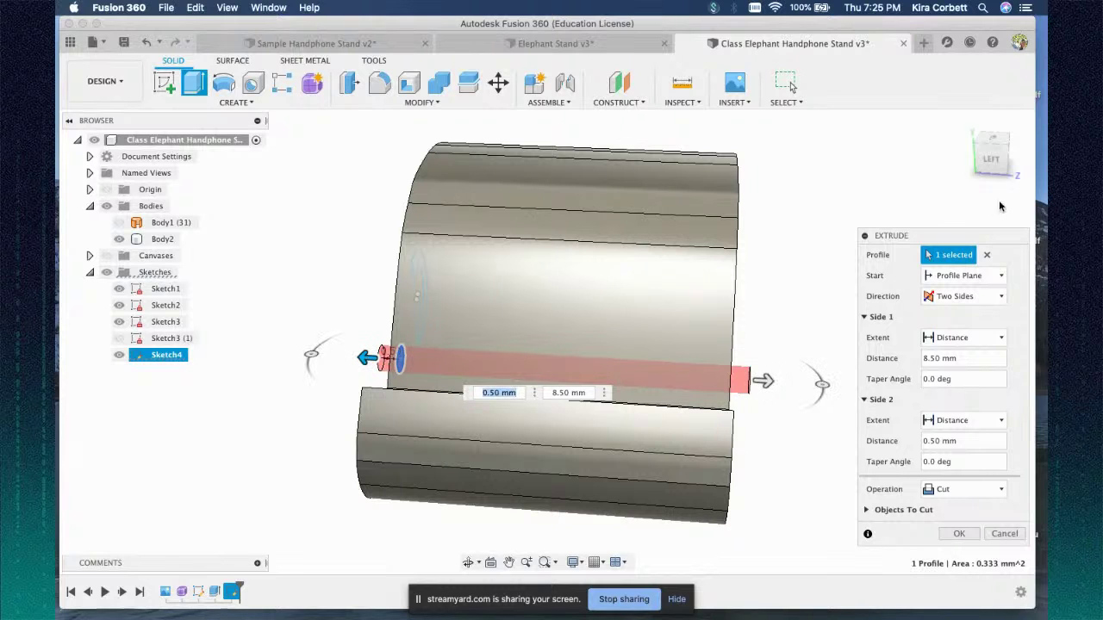
{"action": "left_click_drag", "start_coordinate": [999, 172], "coordinate": [1005, 174]}
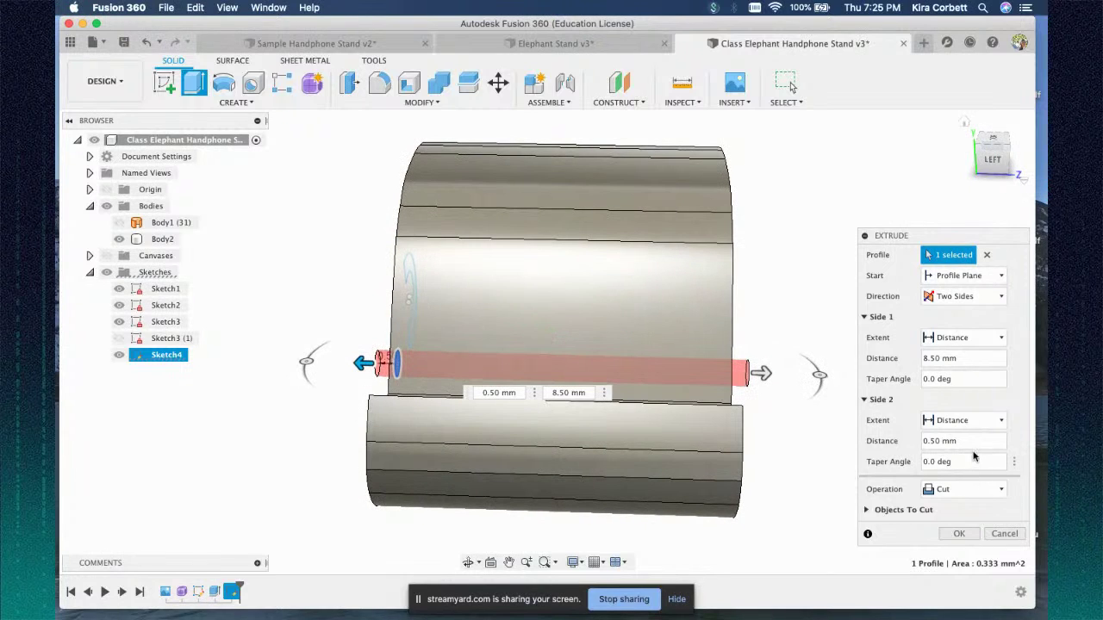
{"action": "left_click", "coordinate": [971, 537]}
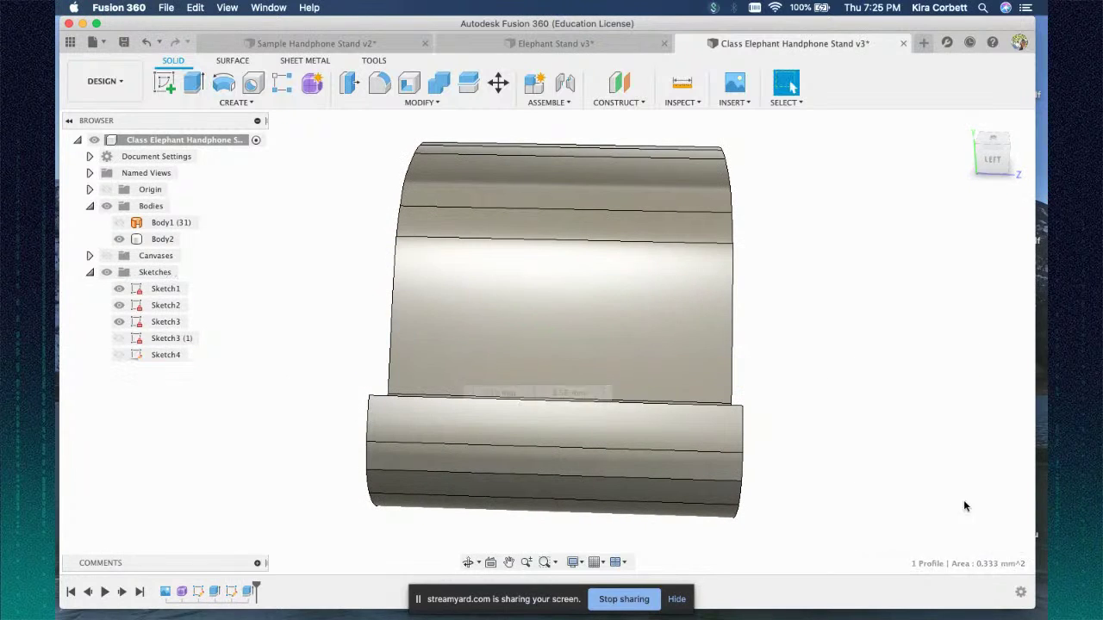
- Show the reference image to compare the eye hole and ear position from the front, and hide it again
{"action": "mouse_move", "coordinate": [989, 167]}
{"action": "left_mouse_down"}
{"action": "mouse_move", "coordinate": [965, 173]}
{"action": "mouse_move", "coordinate": [938, 159]}
{"action": "mouse_move", "coordinate": [1006, 165]}
{"action": "left_mouse_up"}
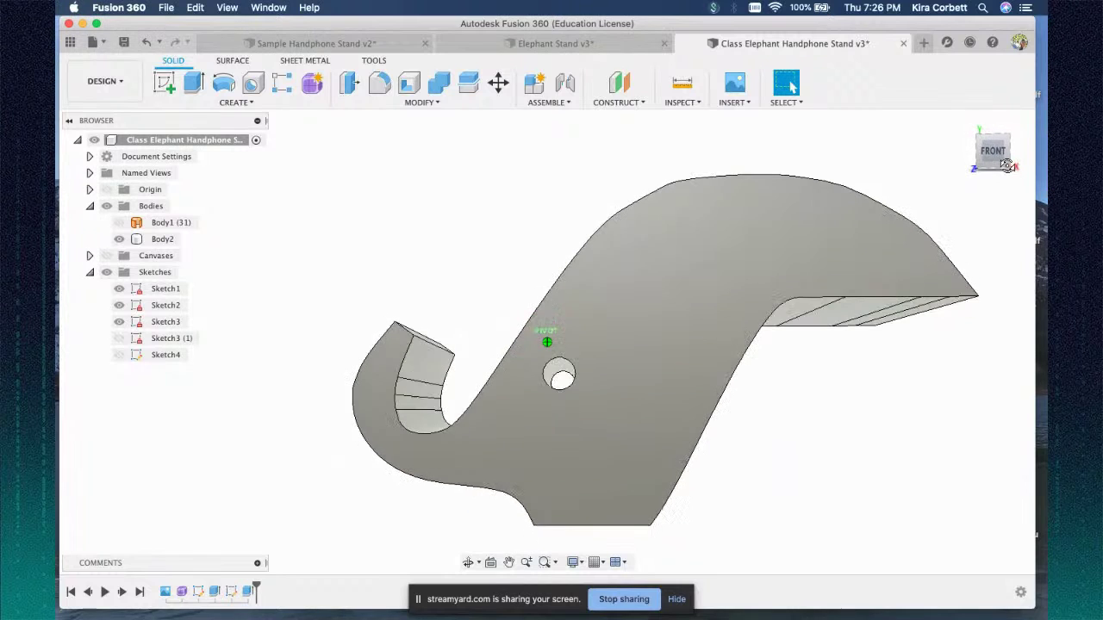
{"action": "left_click", "coordinate": [107, 257]}
{"action": "left_click_drag", "start_coordinate": [978, 160], "coordinate": [989, 153]}
{"action": "left_click", "coordinate": [635, 334]}
{"action": "left_click", "coordinate": [763, 397]}
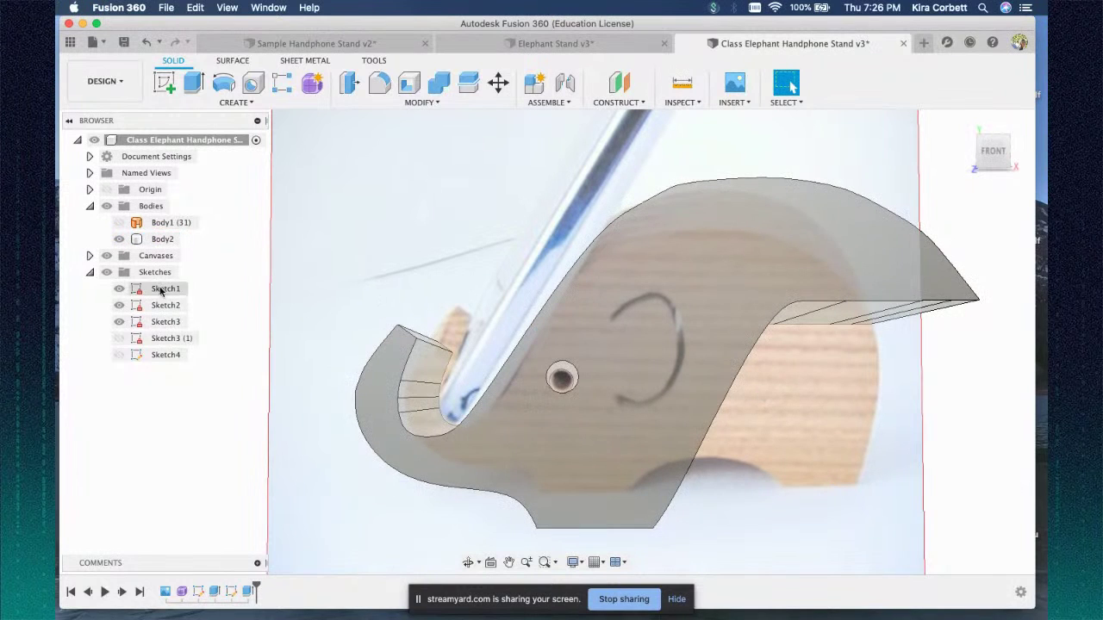
{"action": "left_click", "coordinate": [106, 255]}
{"action": "left_click", "coordinate": [644, 329]}
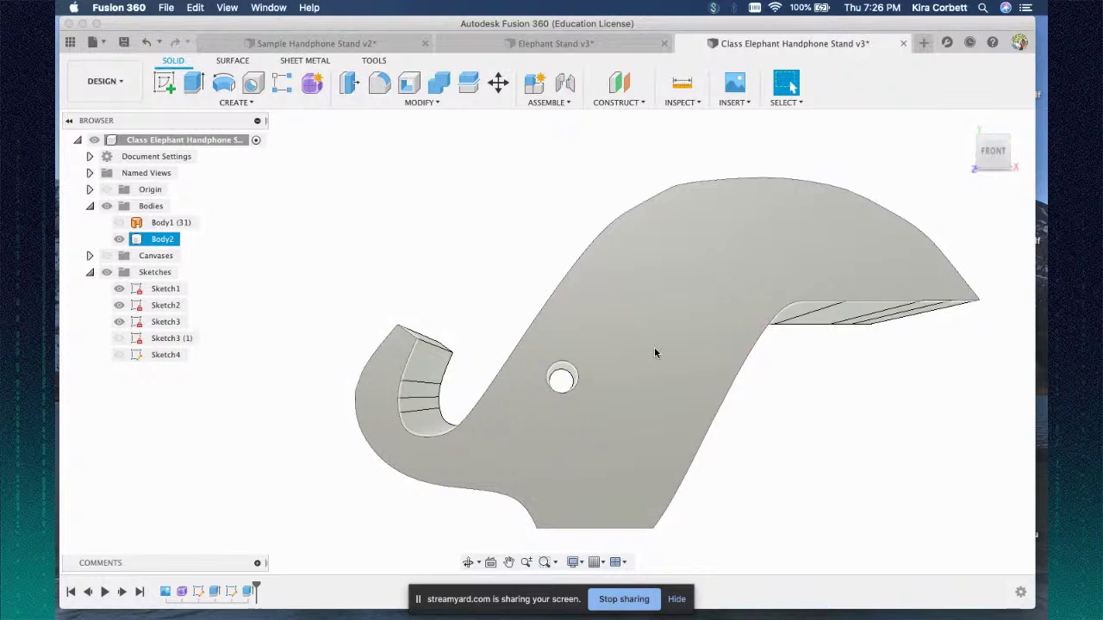
- Identify the sketch holding the eye and ear profiles and make Sketch4 visible on the elephant's back side
{"action": "left_click", "coordinate": [941, 201]}
{"action": "mouse_move", "coordinate": [989, 162]}
{"action": "left_mouse_down"}
{"action": "mouse_move", "coordinate": [827, 246]}
{"action": "mouse_move", "coordinate": [560, 229]}
{"action": "mouse_move", "coordinate": [445, 202]}
{"action": "left_mouse_up"}
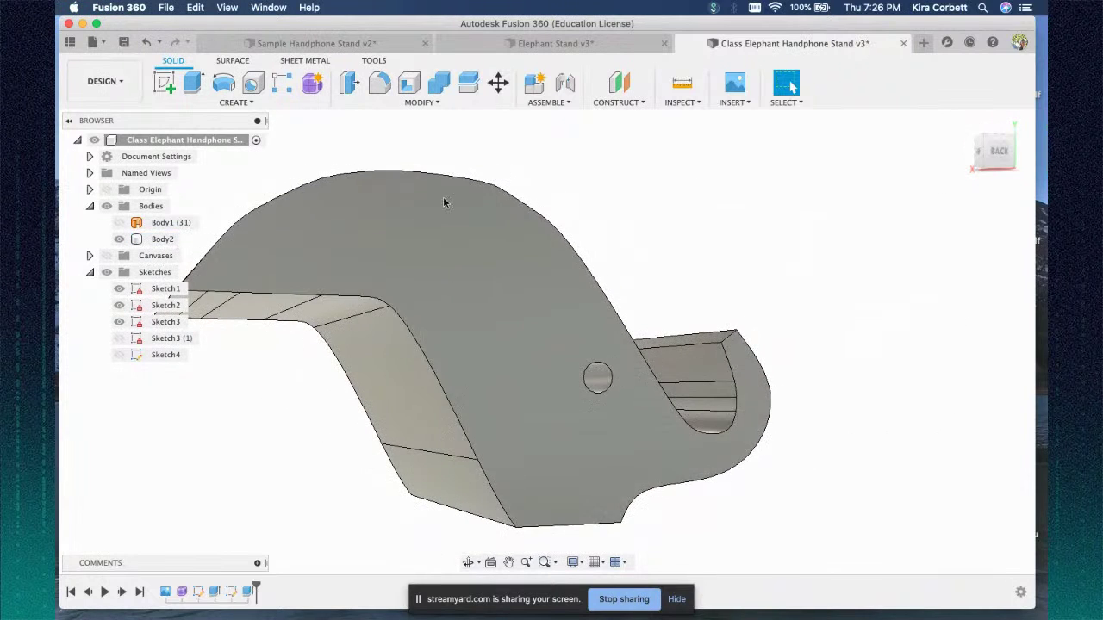
{"action": "left_click", "coordinate": [151, 359]}
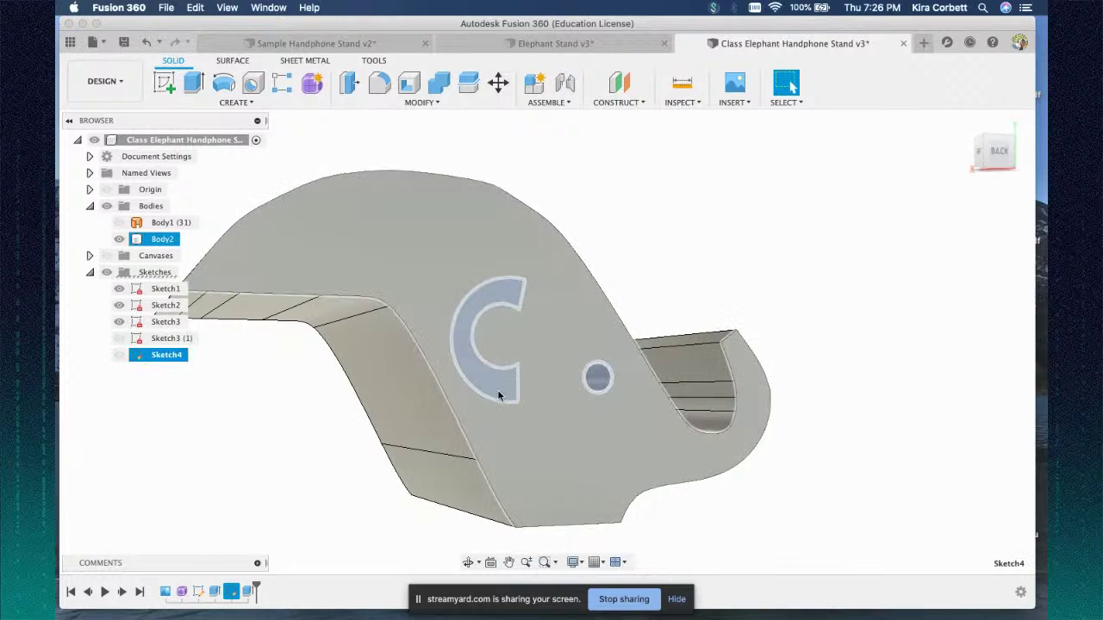
{"action": "left_click", "coordinate": [171, 340]}
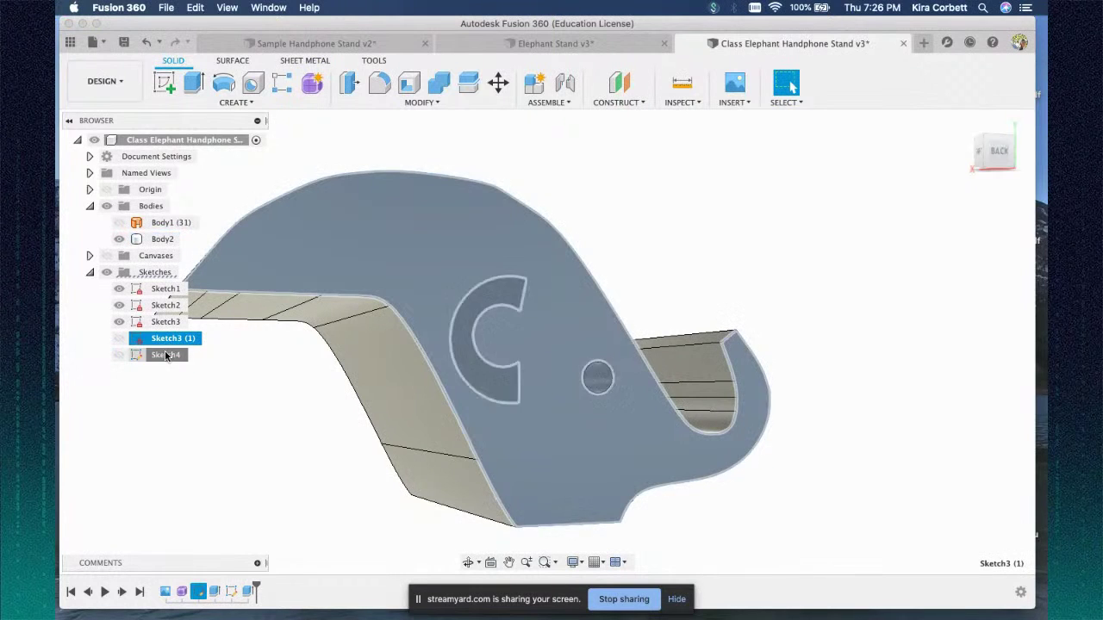
{"action": "left_click", "coordinate": [166, 356]}
{"action": "mouse_move", "coordinate": [1006, 168]}
{"action": "left_mouse_down"}
{"action": "mouse_move", "coordinate": [901, 166]}
{"action": "mouse_move", "coordinate": [965, 194]}
{"action": "mouse_move", "coordinate": [988, 173]}
{"action": "left_mouse_up"}
{"action": "left_click", "coordinate": [677, 222]}
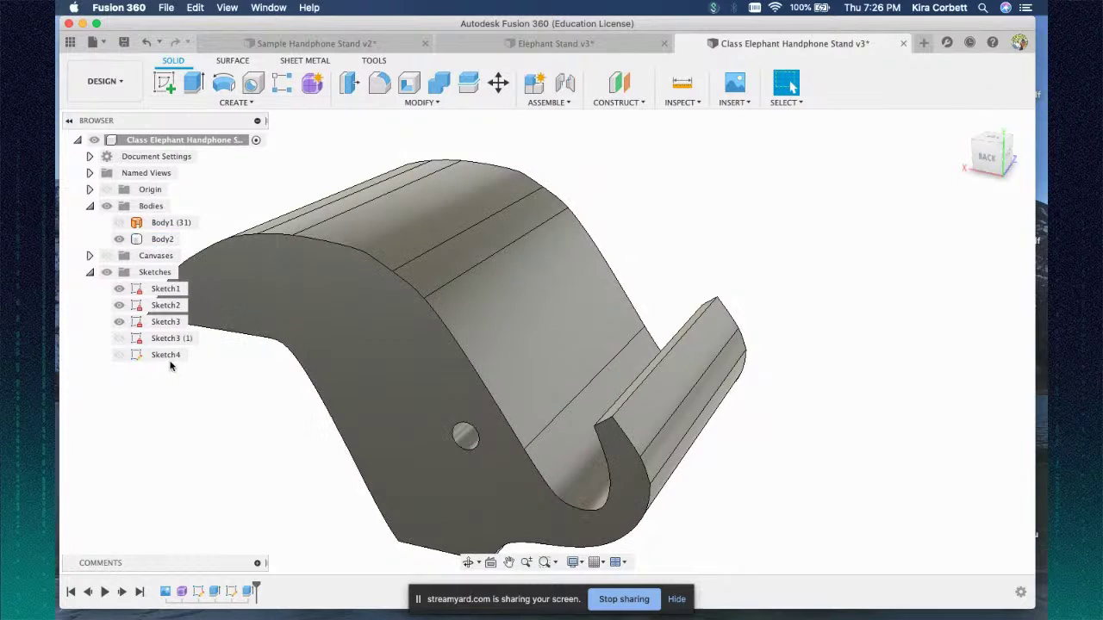
{"action": "left_click", "coordinate": [119, 354]}
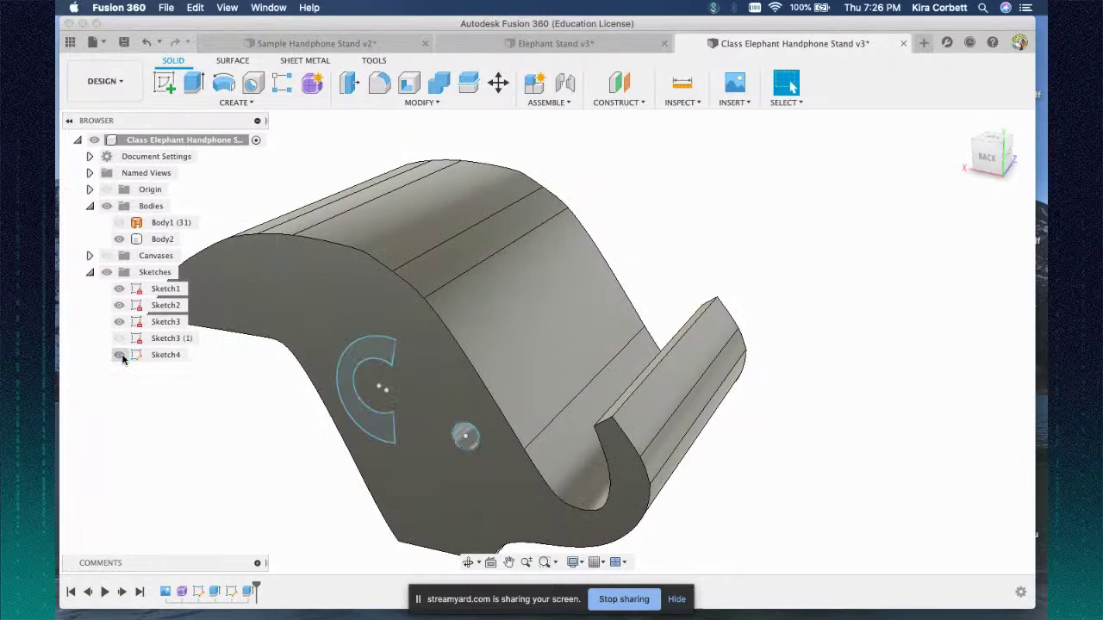
- Set up a two-sided extruded cut of the closed C-shaped ear profile on the elephant's back side
{"action": "left_click_drag", "start_coordinate": [983, 169], "coordinate": [999, 156]}
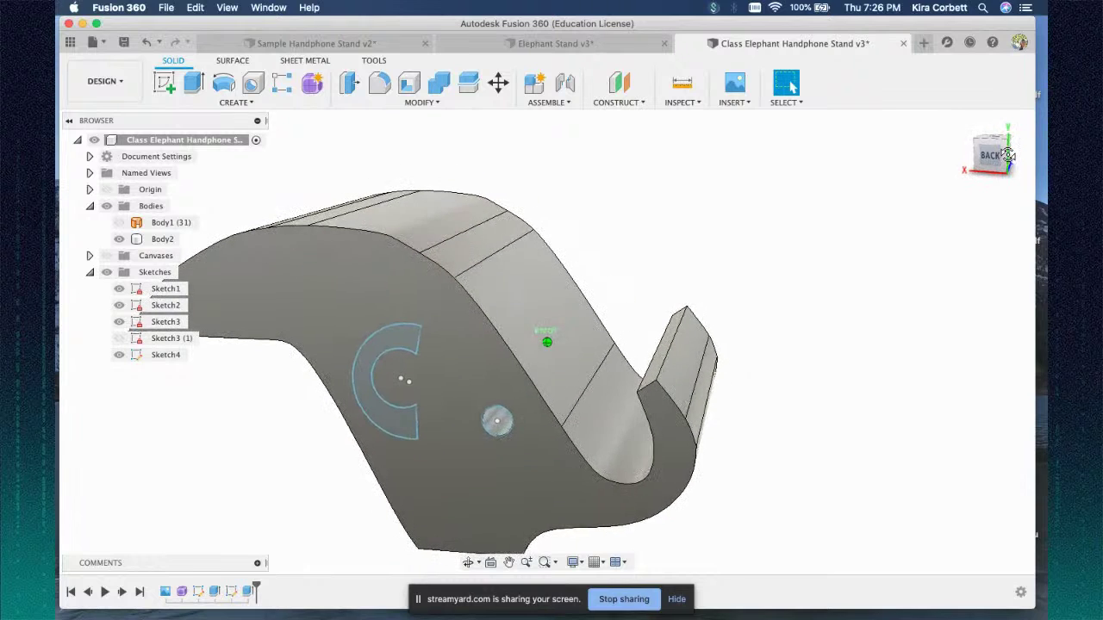
{"action": "left_click", "coordinate": [234, 102]}
{"action": "left_click", "coordinate": [211, 179]}
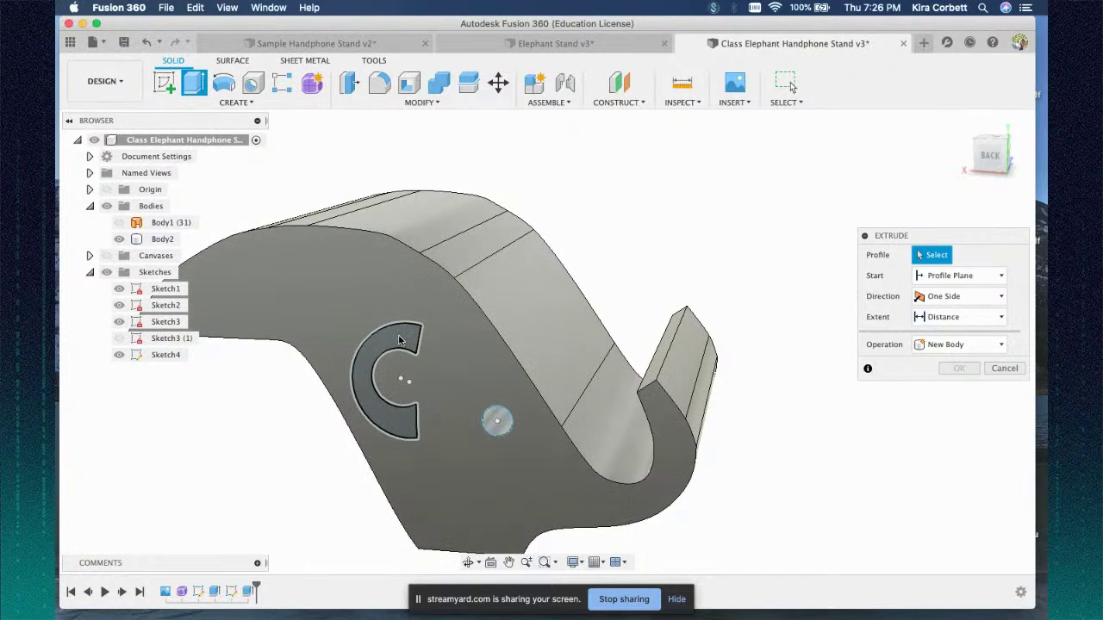
{"action": "left_click", "coordinate": [399, 341]}
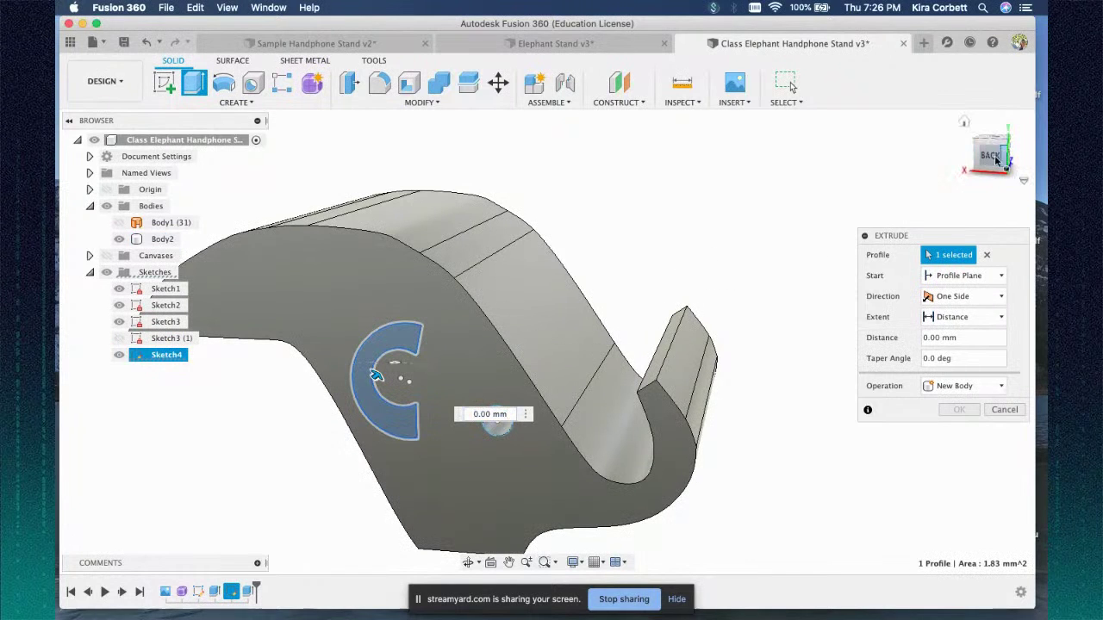
{"action": "left_click", "coordinate": [1001, 160]}
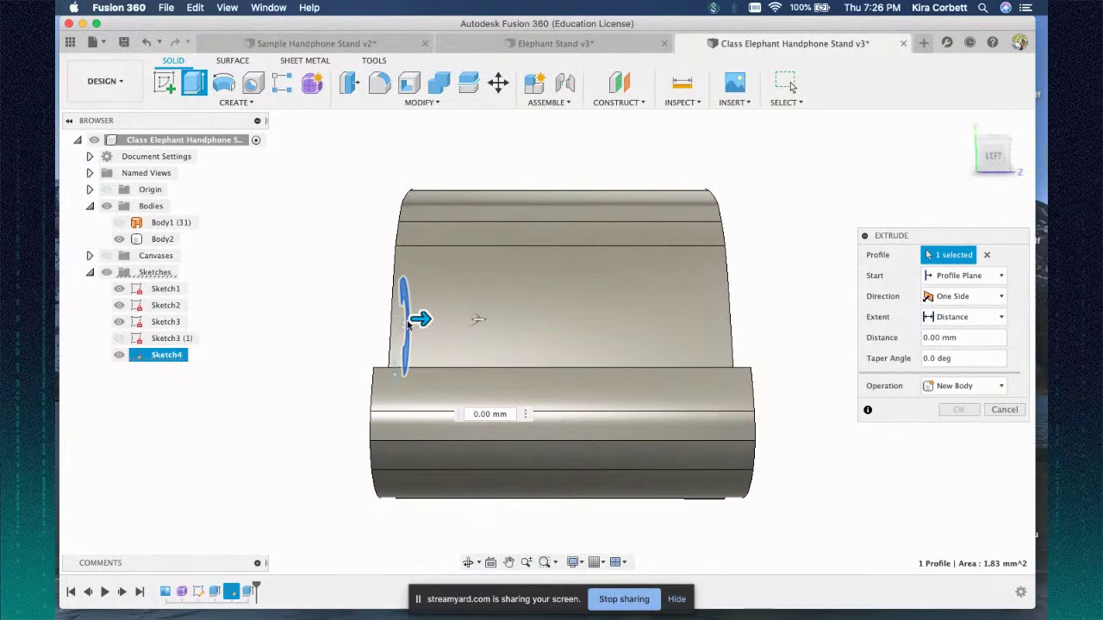
{"action": "left_click", "coordinate": [948, 297]}
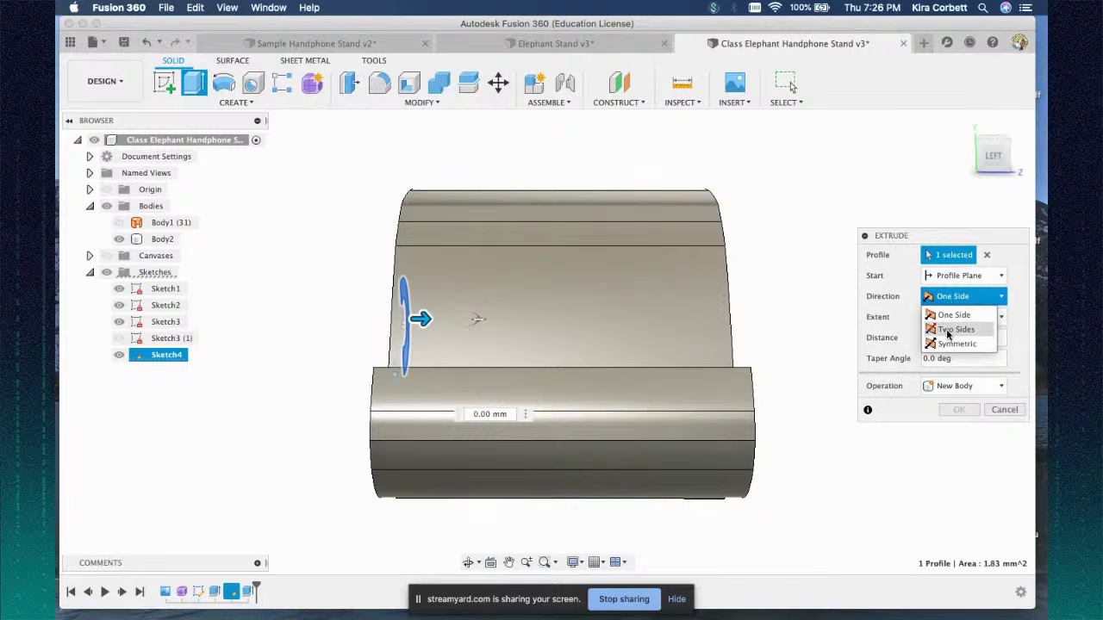
{"action": "left_click", "coordinate": [955, 330]}
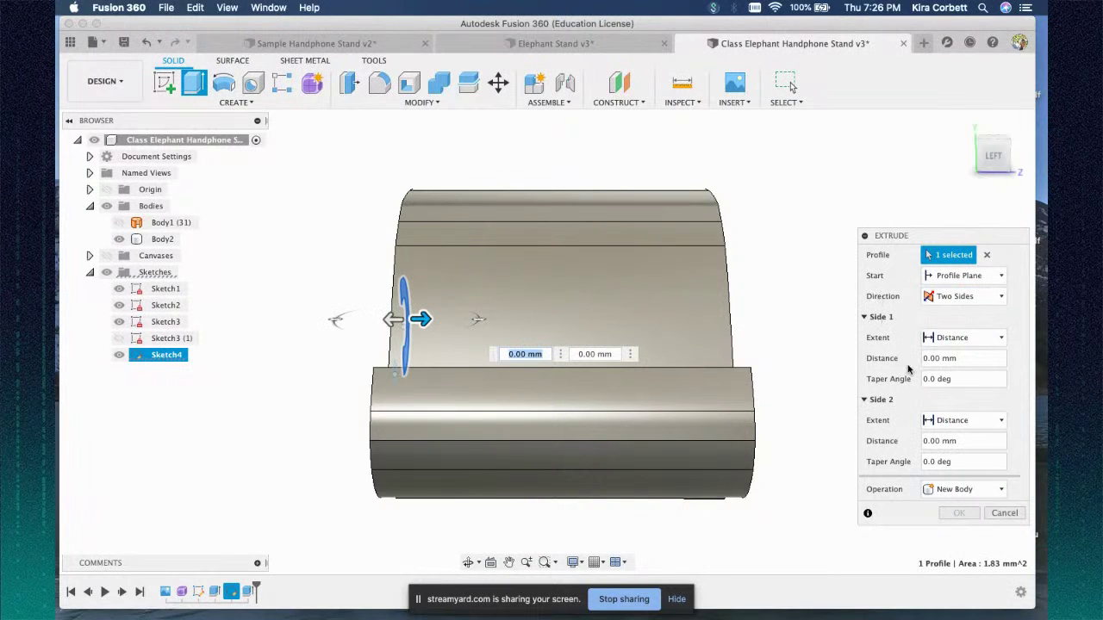
{"action": "left_click", "coordinate": [948, 489]}
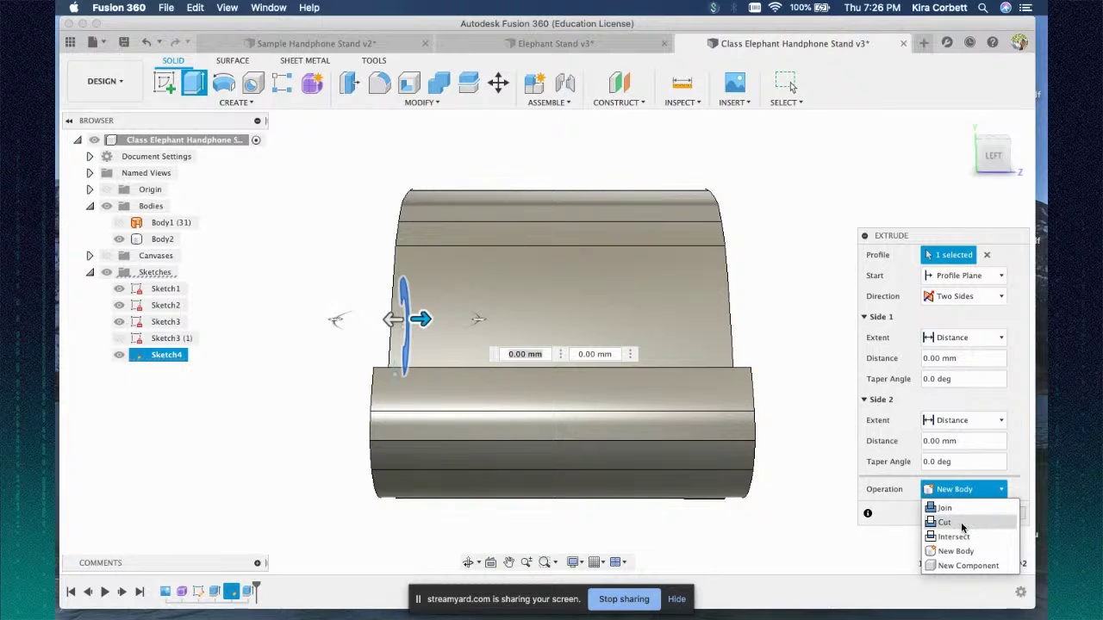
{"action": "left_click", "coordinate": [945, 522]}
- Extend the ear cut 9.00 mm on the first side and 1.50 mm on the second, and apply it
{"action": "left_click_drag", "start_coordinate": [393, 318], "coordinate": [341, 312]}
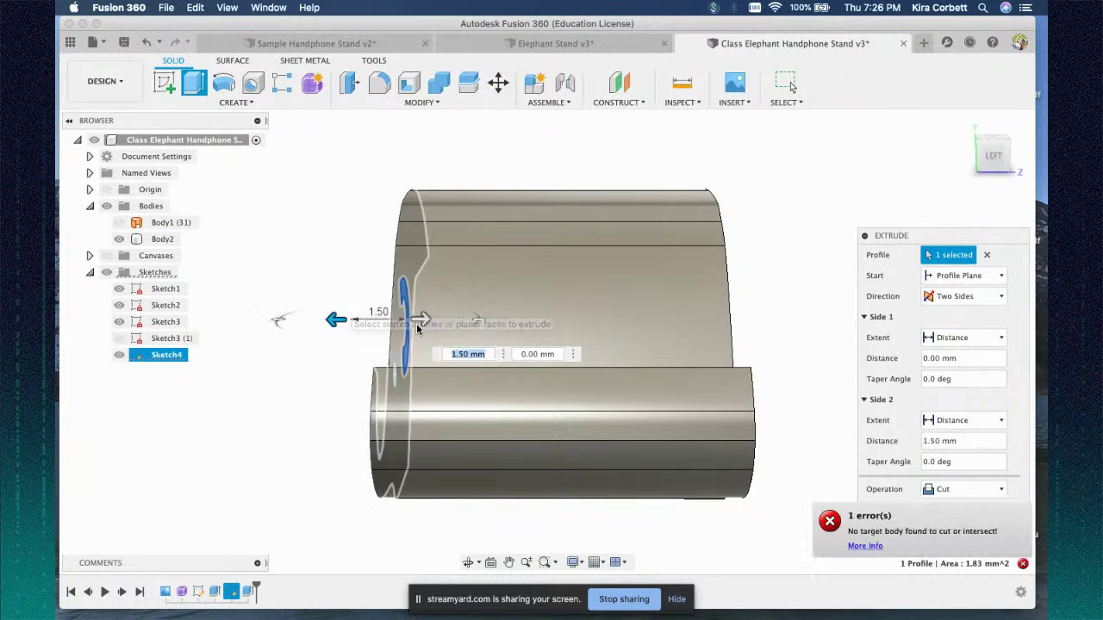
{"action": "left_click_drag", "start_coordinate": [420, 318], "coordinate": [765, 321]}
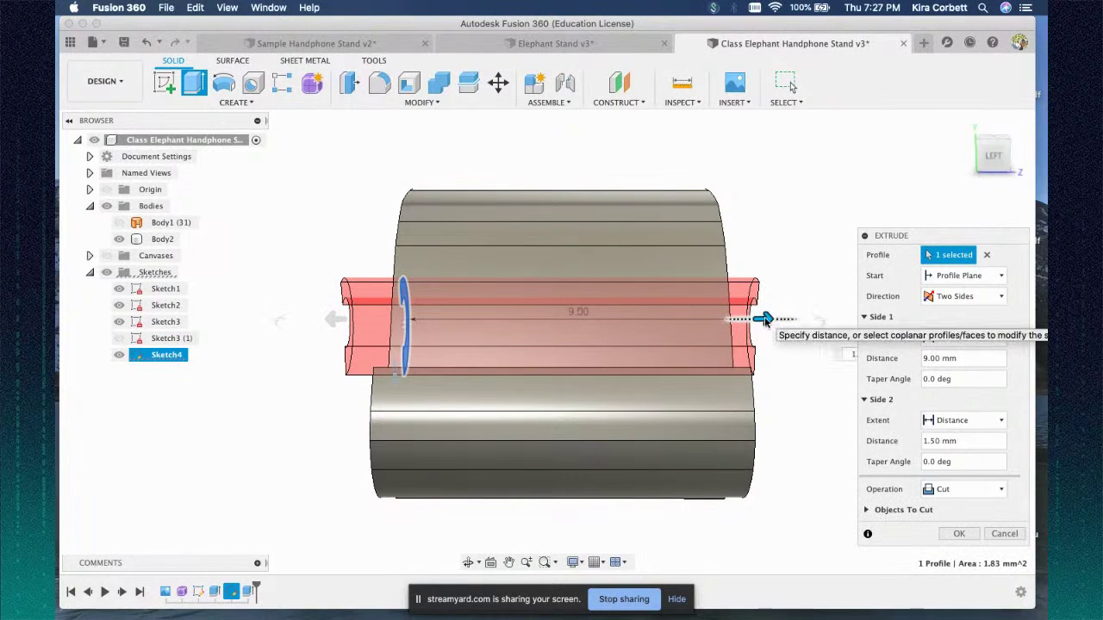
{"action": "mouse_move", "coordinate": [1000, 161]}
{"action": "left_mouse_down"}
{"action": "mouse_move", "coordinate": [887, 159]}
{"action": "mouse_move", "coordinate": [905, 178]}
{"action": "mouse_move", "coordinate": [939, 169]}
{"action": "left_mouse_up"}
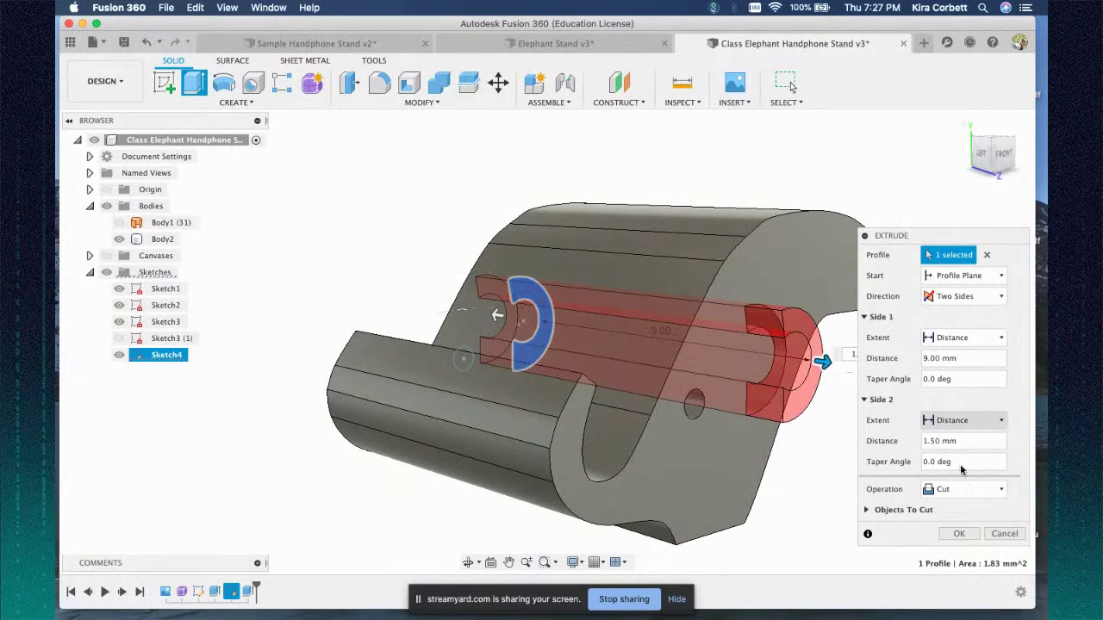
{"action": "left_click", "coordinate": [965, 536]}
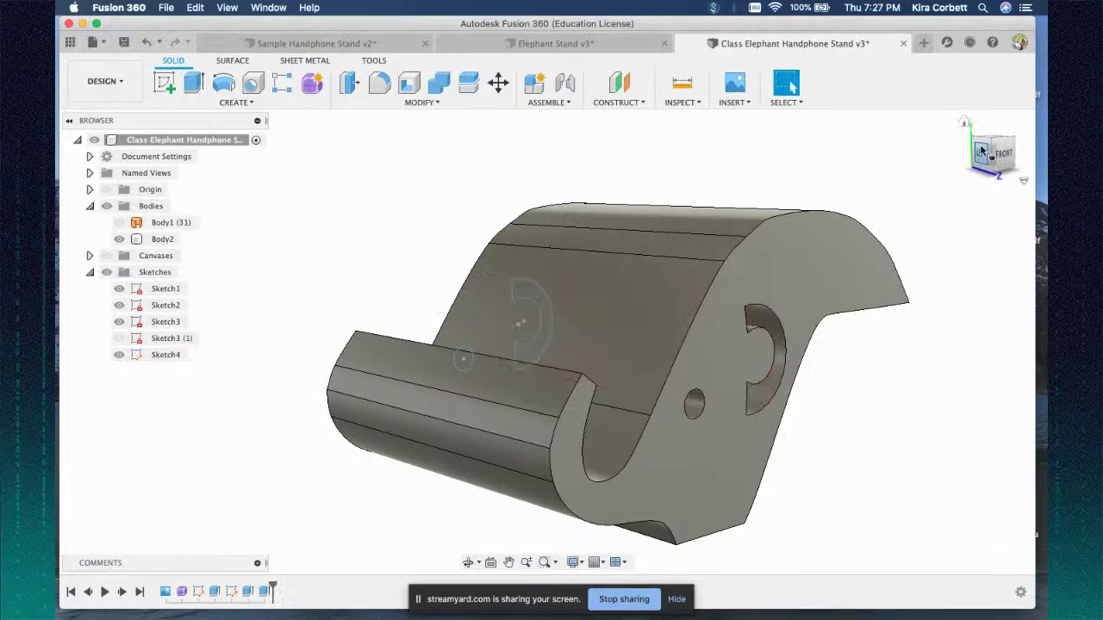
- Hide Sketch4 so that only the eye and ear cuts remain on the elephant body
{"action": "left_click", "coordinate": [964, 123]}
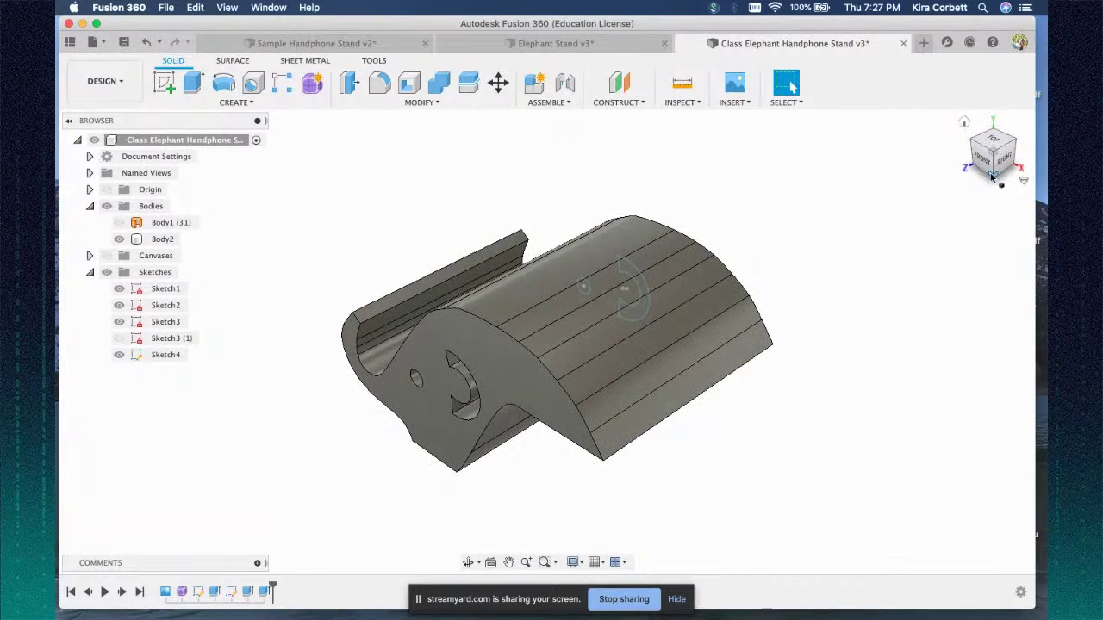
{"action": "left_click_drag", "start_coordinate": [997, 160], "coordinate": [942, 137]}
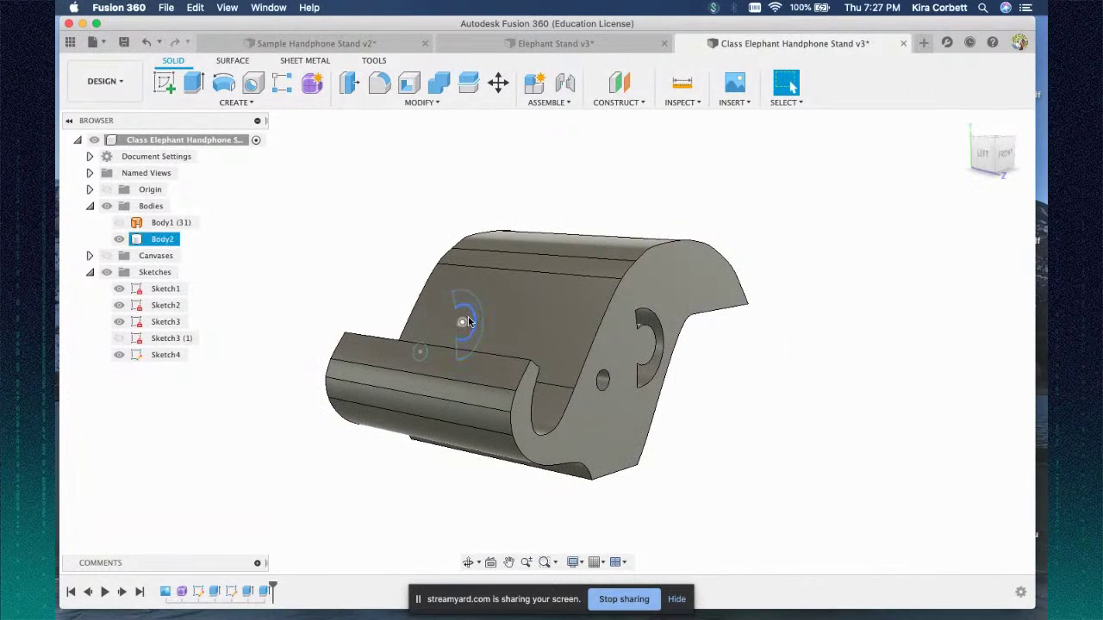
{"action": "left_click", "coordinate": [119, 354]}
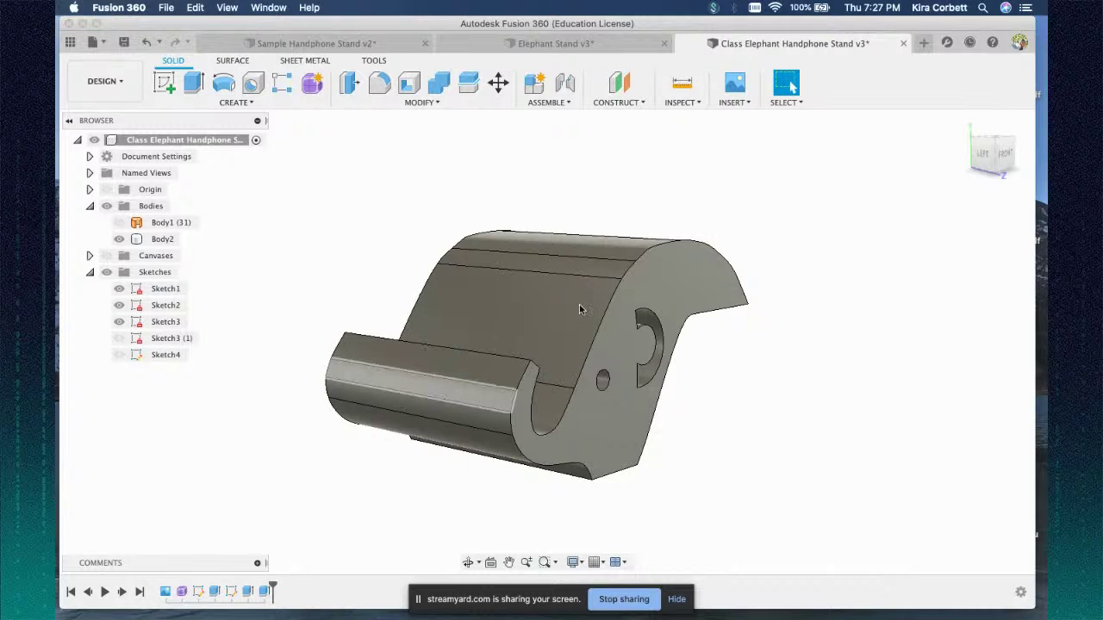
{"action": "left_click", "coordinate": [999, 157]}
{"action": "middle_click_drag", "start_coordinate": [546, 342], "coordinate": [487, 392], "text": "shift"}
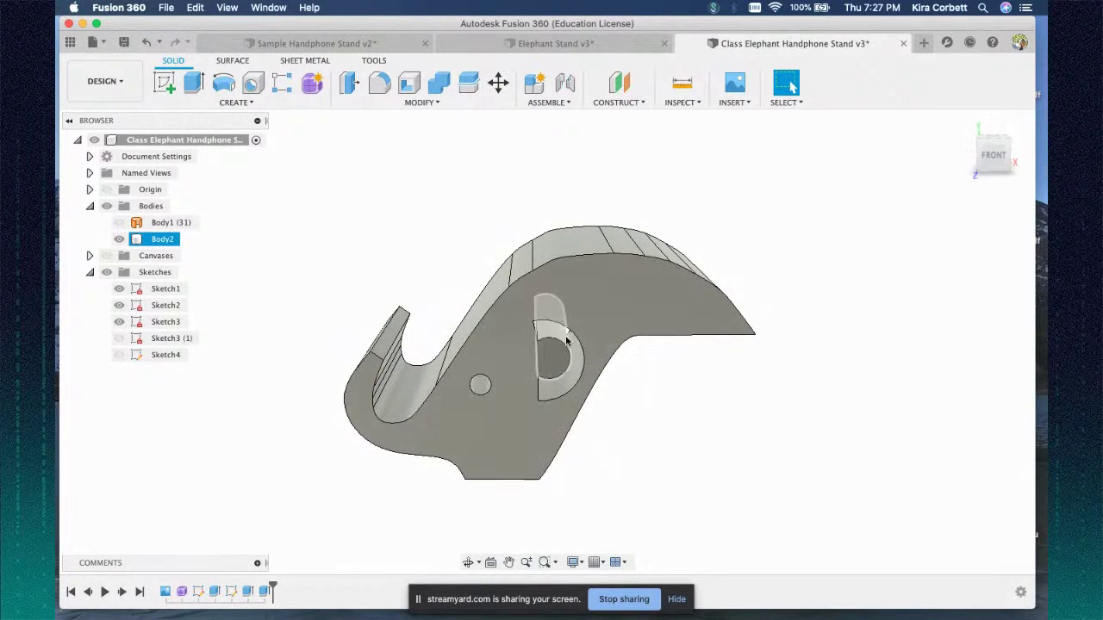
- Show the reference image and compare the eye and ear cuts with it from the front
{"action": "left_click", "coordinate": [107, 256]}
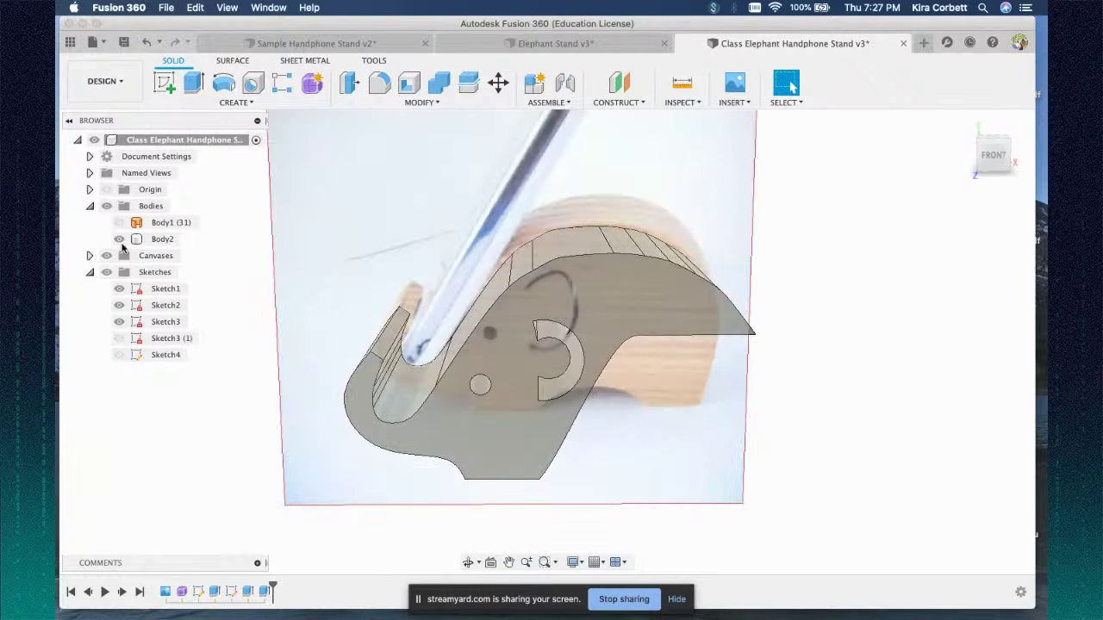
{"action": "left_click_drag", "start_coordinate": [1004, 164], "coordinate": [1002, 148]}
{"action": "left_click", "coordinate": [995, 149]}
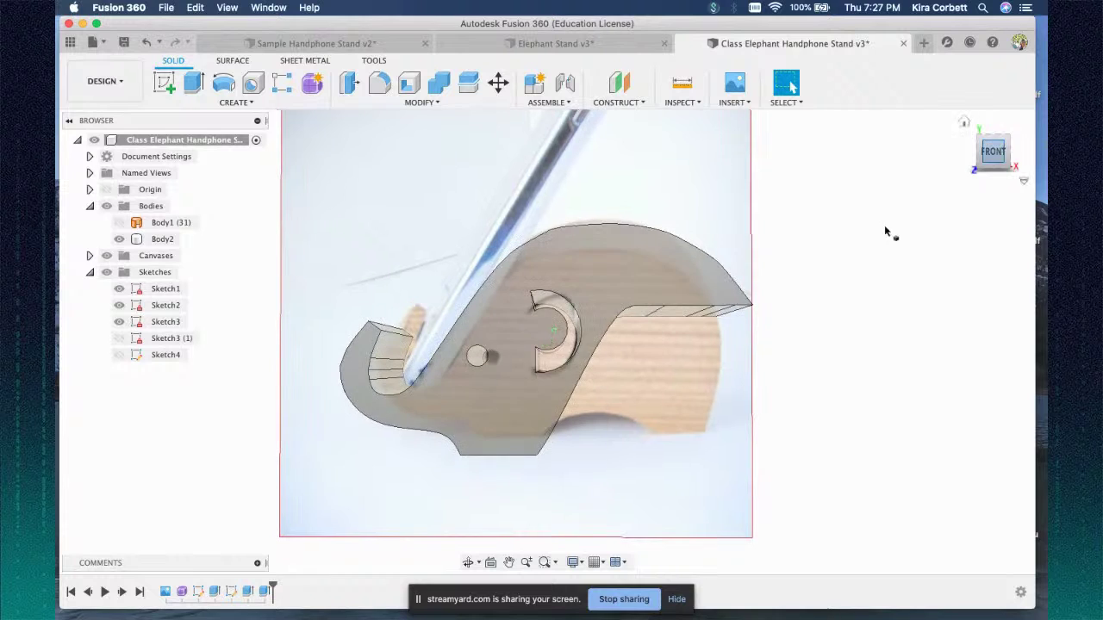
{"action": "left_click", "coordinate": [564, 301]}
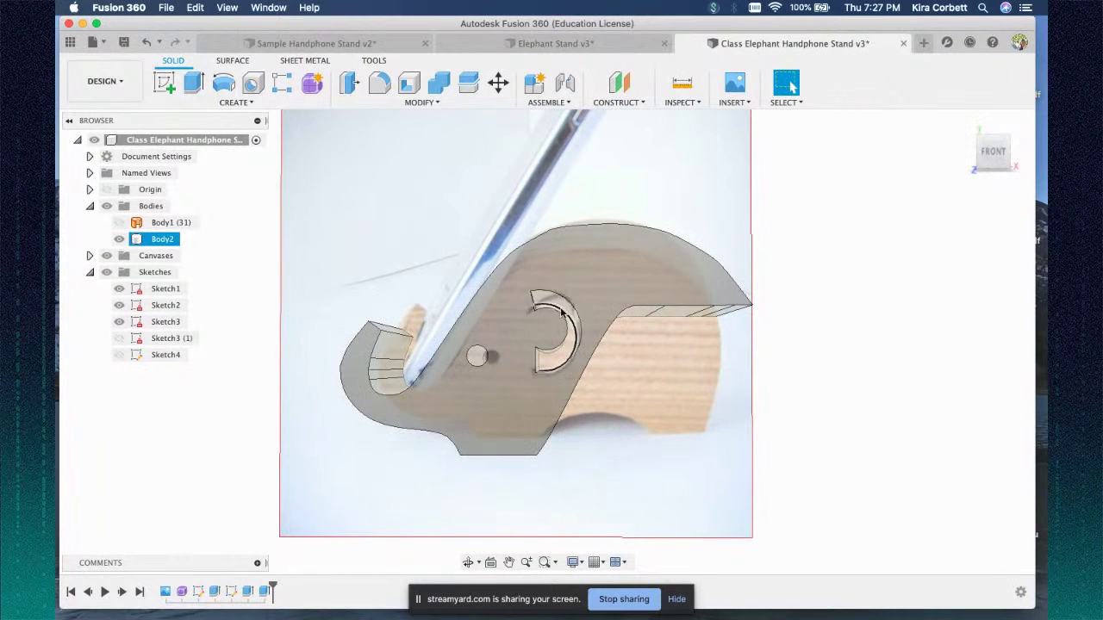
{"action": "middle_click_drag", "start_coordinate": [995, 164], "coordinate": [1030, 169], "text": "shift"}
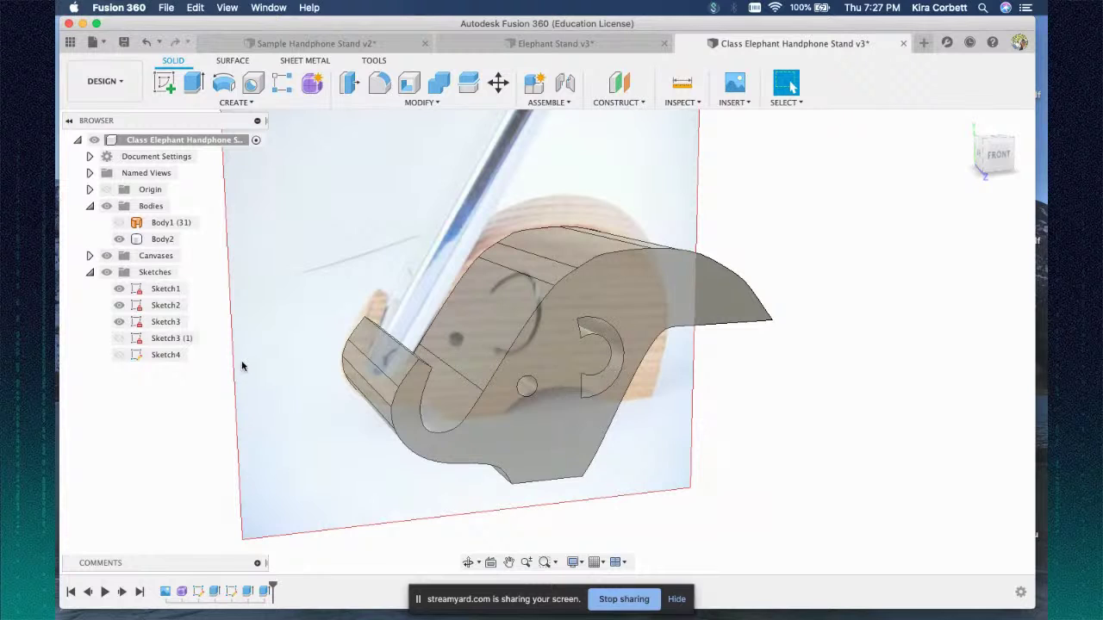
- Save the elephant stand design as a new version with the description User Saved
{"action": "left_click", "coordinate": [165, 591]}
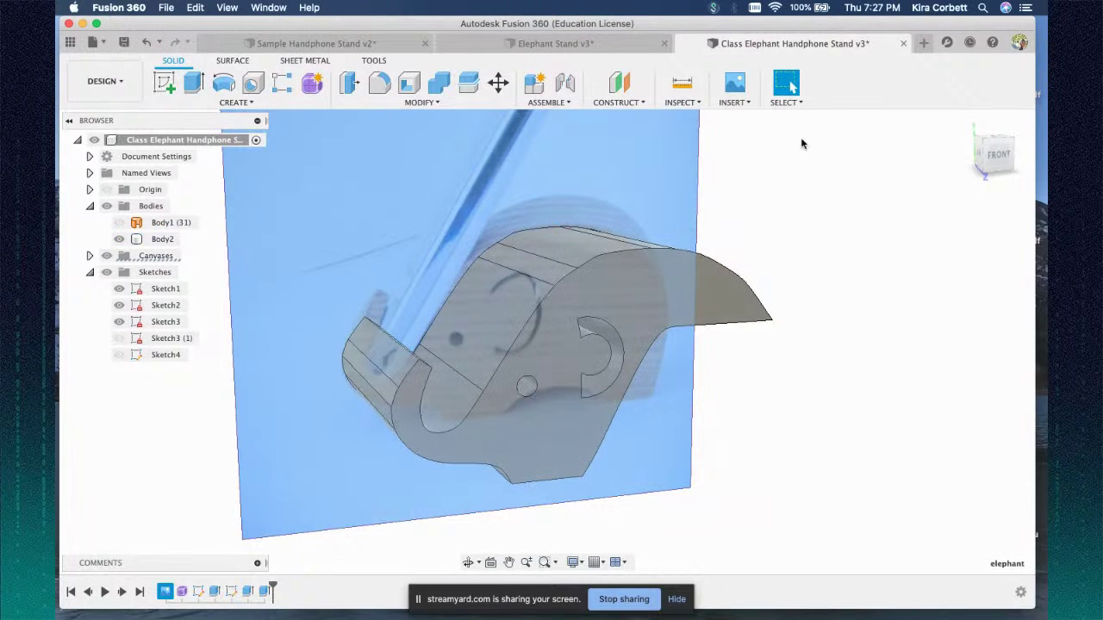
{"action": "left_click", "coordinate": [103, 47]}
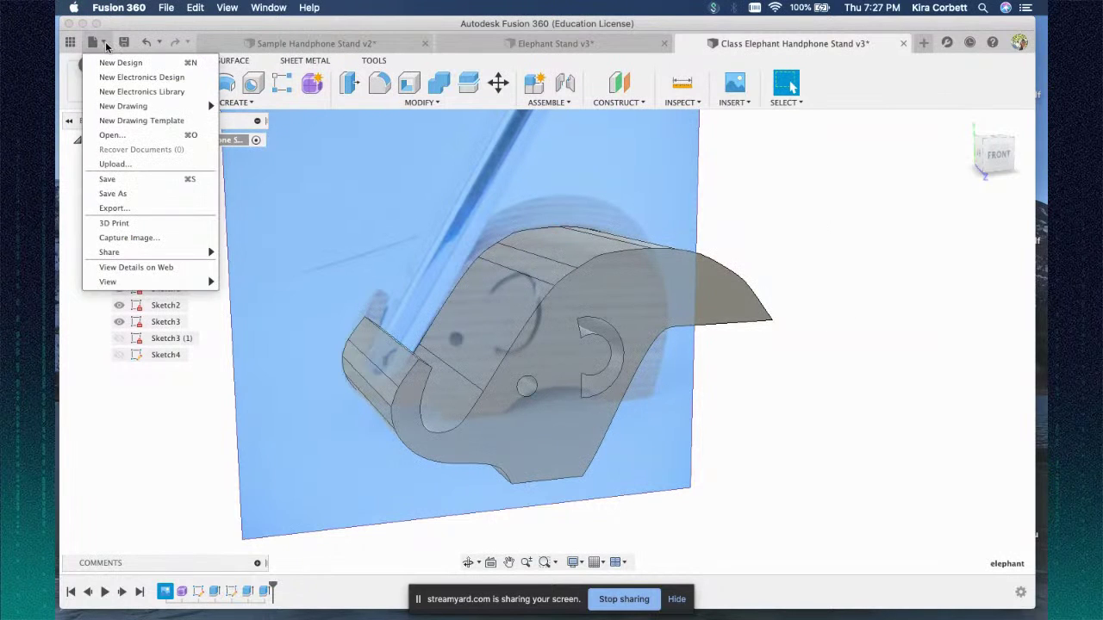
{"action": "left_click", "coordinate": [110, 177]}
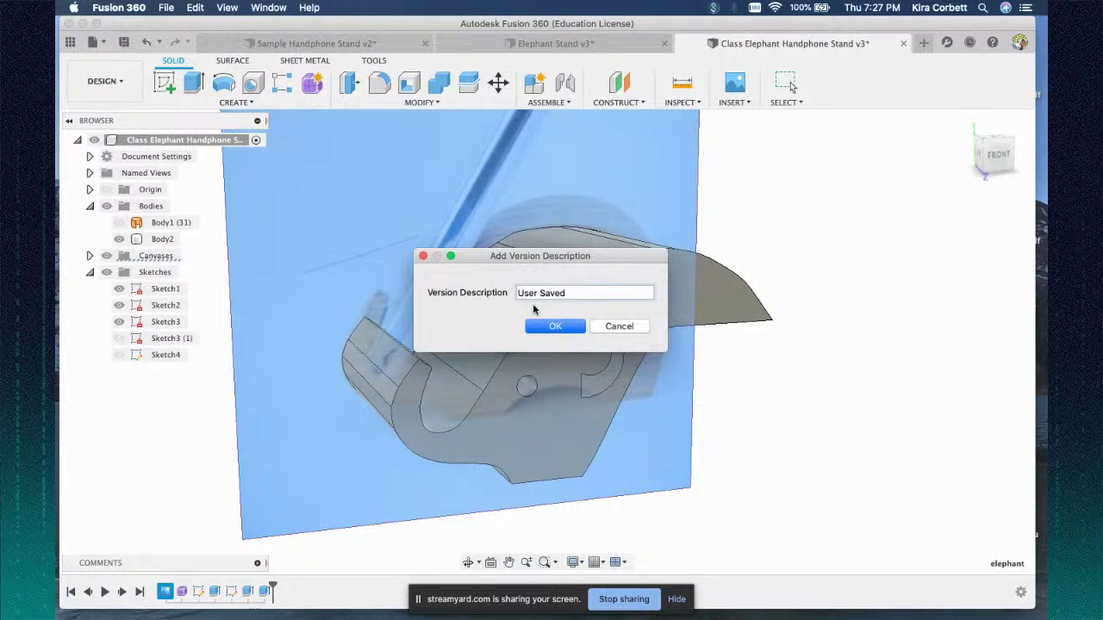
{"action": "left_click", "coordinate": [561, 332]}
- Look at the files in the CAD Community project and its upload options without uploading anything
{"action": "left_click_drag", "start_coordinate": [997, 169], "coordinate": [966, 172]}
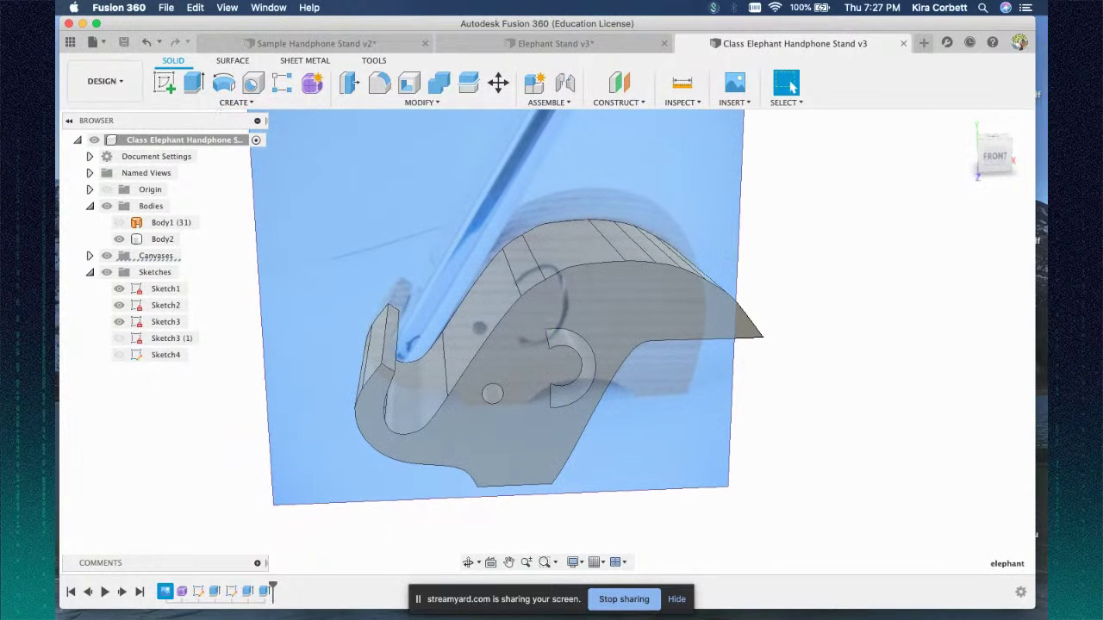
{"action": "left_click", "coordinate": [79, 45]}
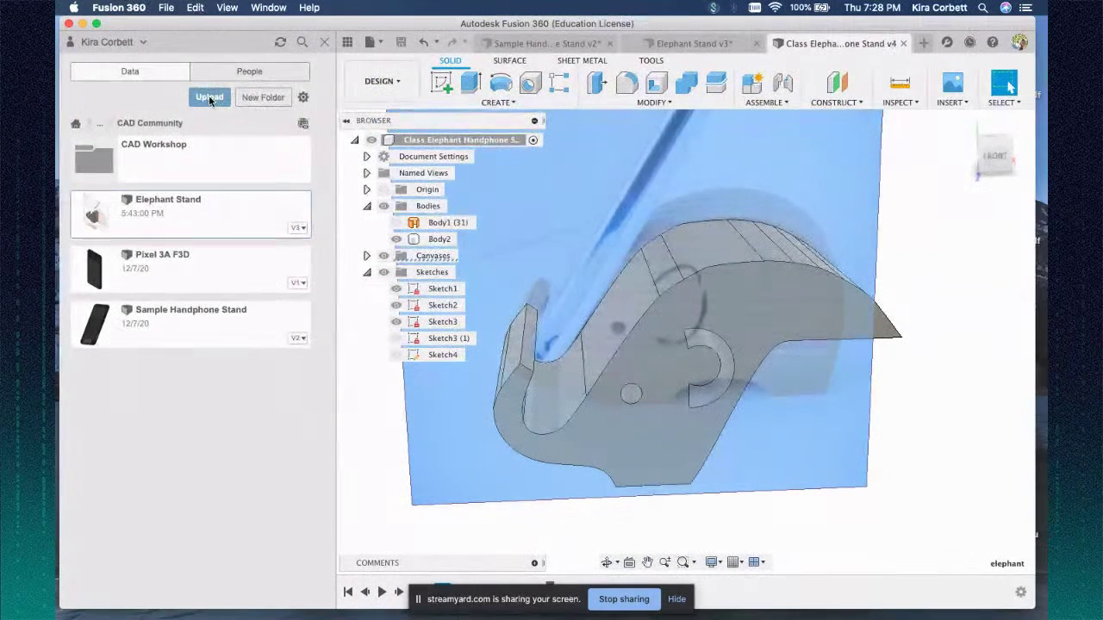
{"action": "left_click", "coordinate": [209, 97]}
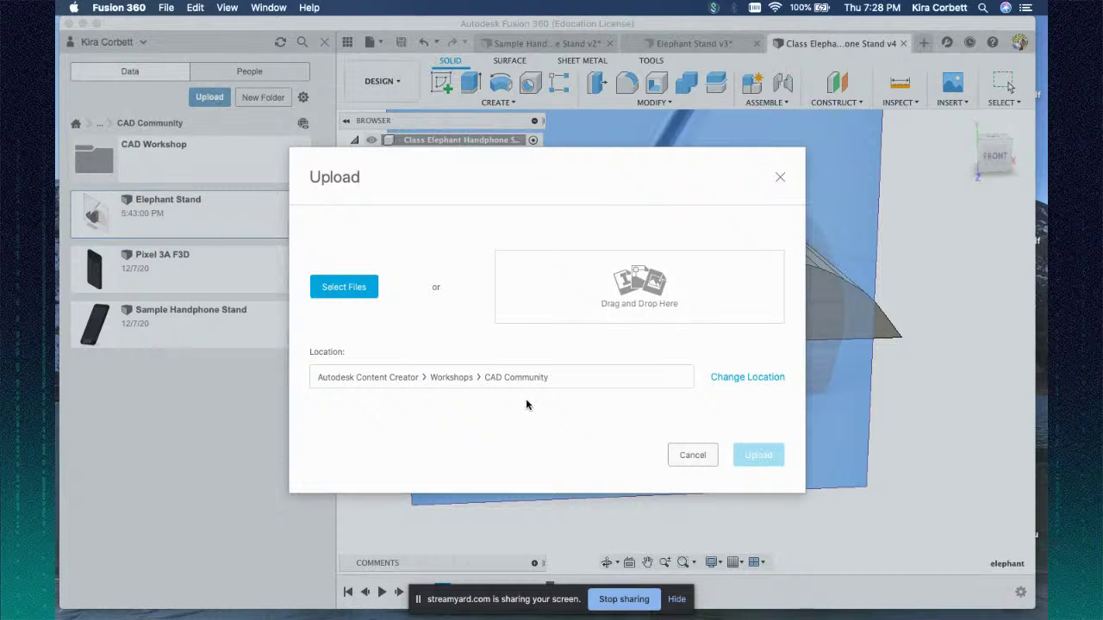
{"action": "left_click", "coordinate": [780, 179]}
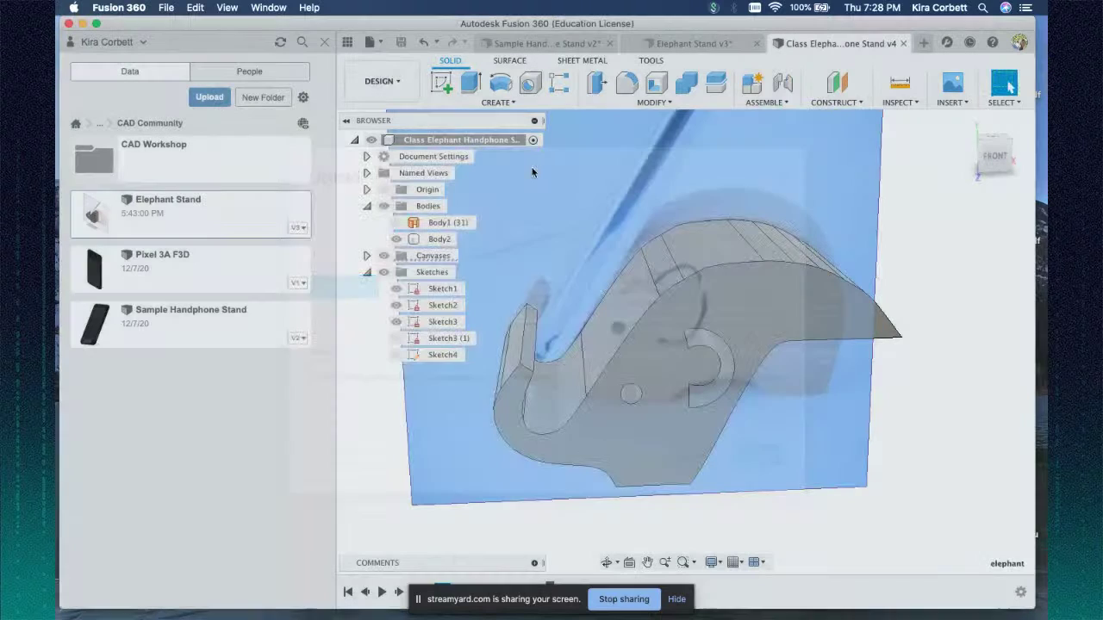
{"action": "left_click", "coordinate": [303, 125]}
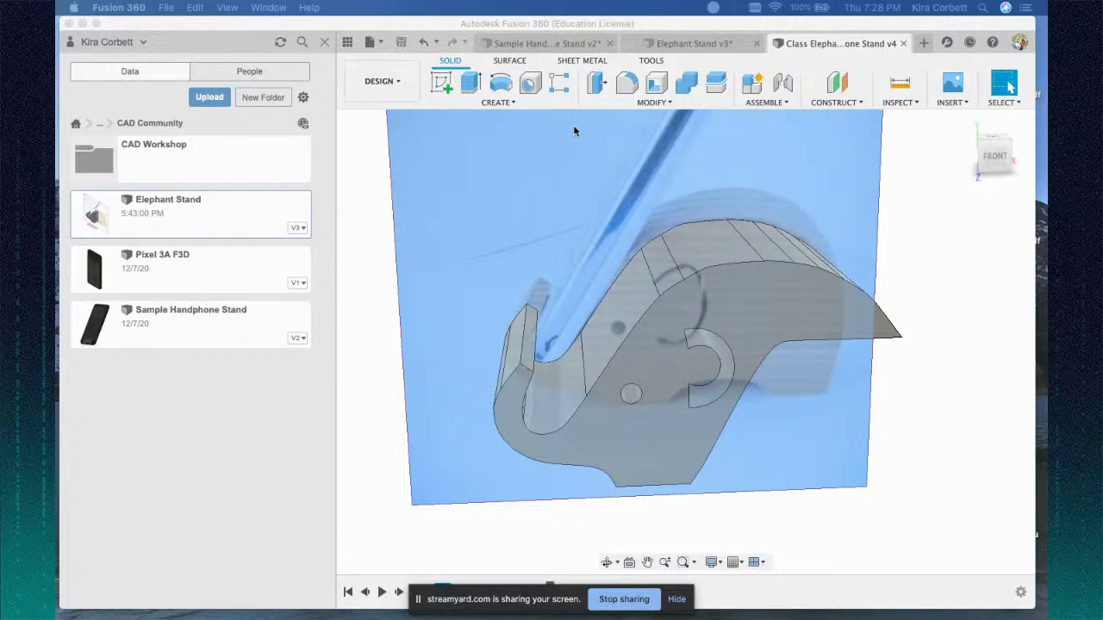
{"action": "left_click", "coordinate": [990, 170]}
{"action": "left_click", "coordinate": [980, 160]}
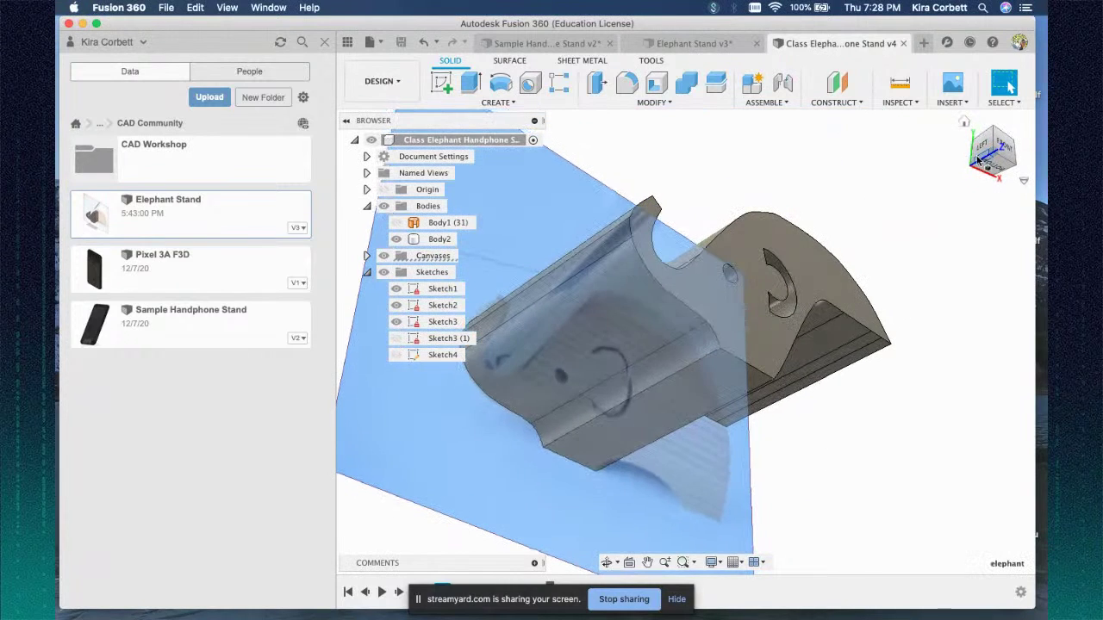
{"action": "left_click_drag", "start_coordinate": [985, 155], "coordinate": [899, 191]}
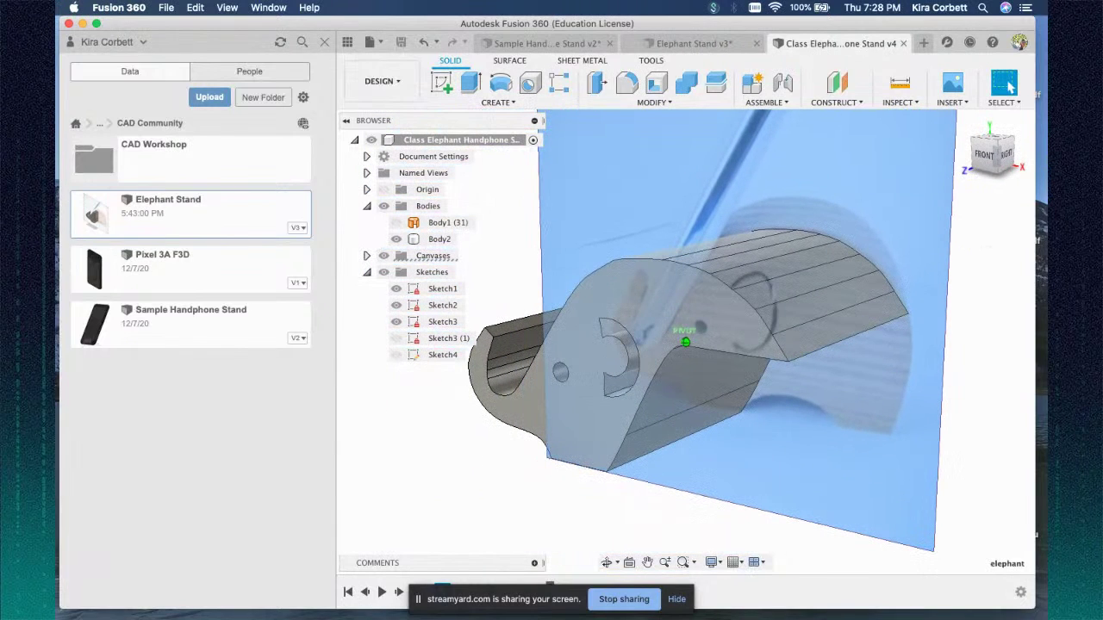
{"action": "left_click", "coordinate": [964, 121]}
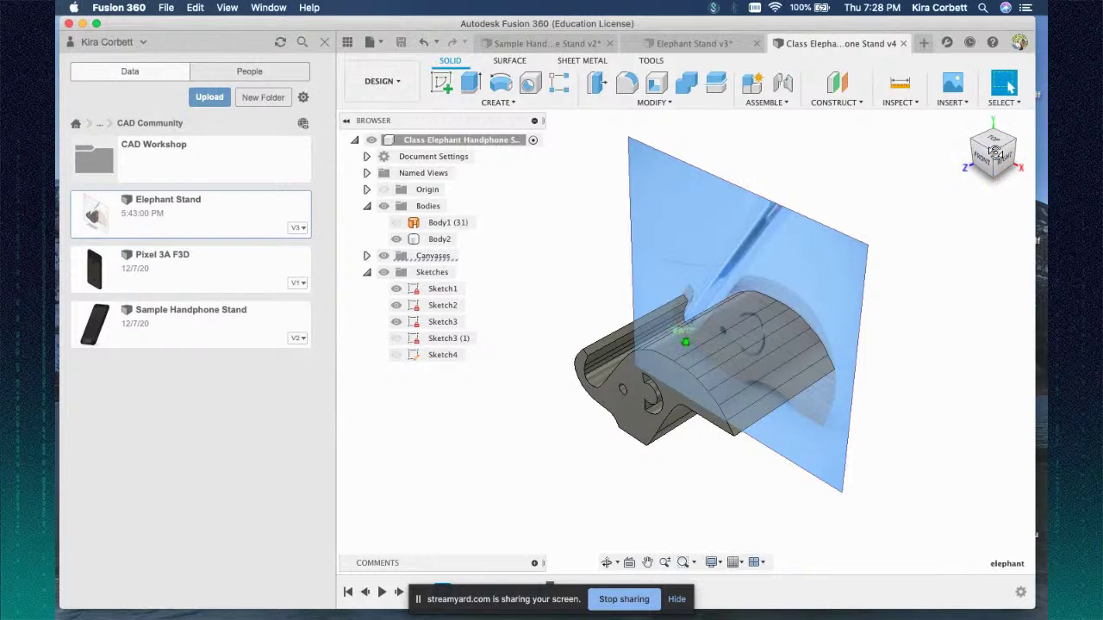
{"action": "left_click", "coordinate": [987, 161]}
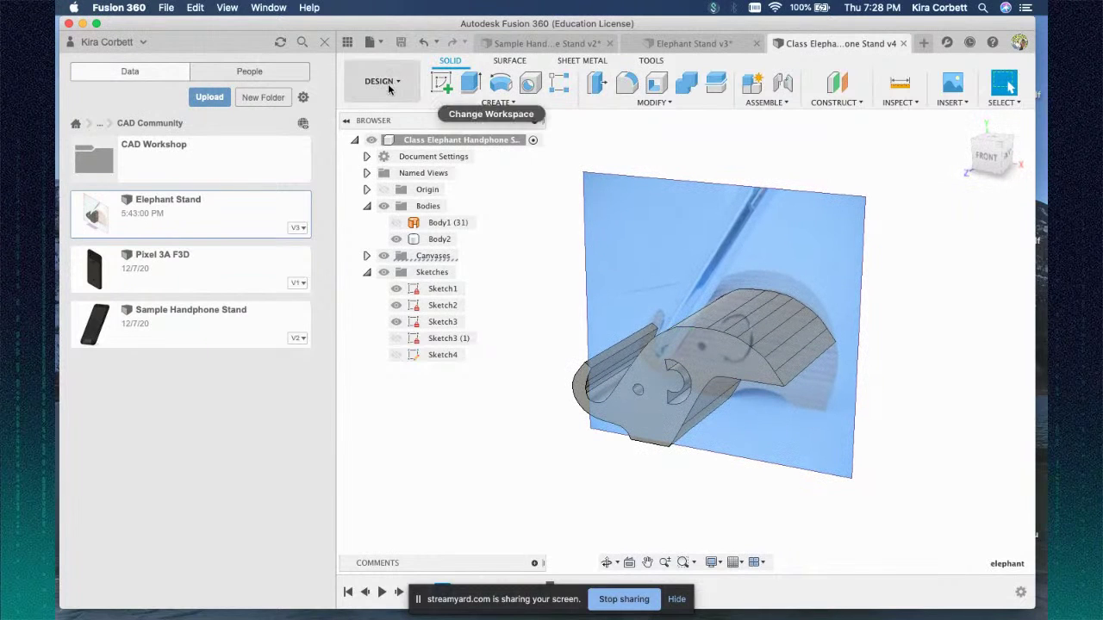
- Close the project file list, switch to the Render workspace and hide the reference image canvas
{"action": "left_click", "coordinate": [347, 42]}
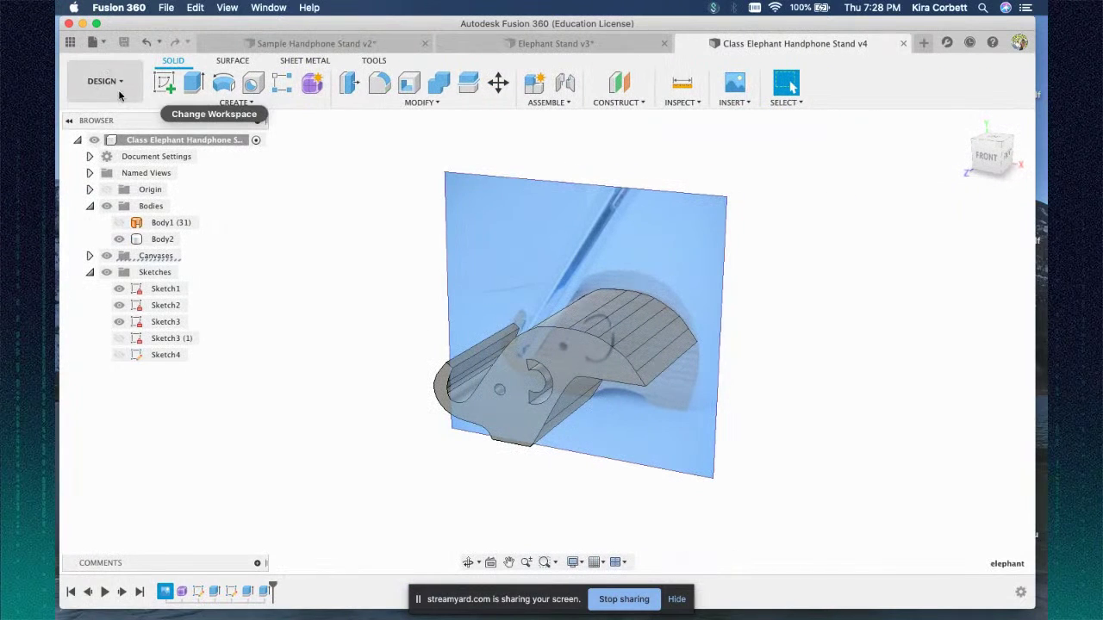
{"action": "left_click", "coordinate": [120, 95]}
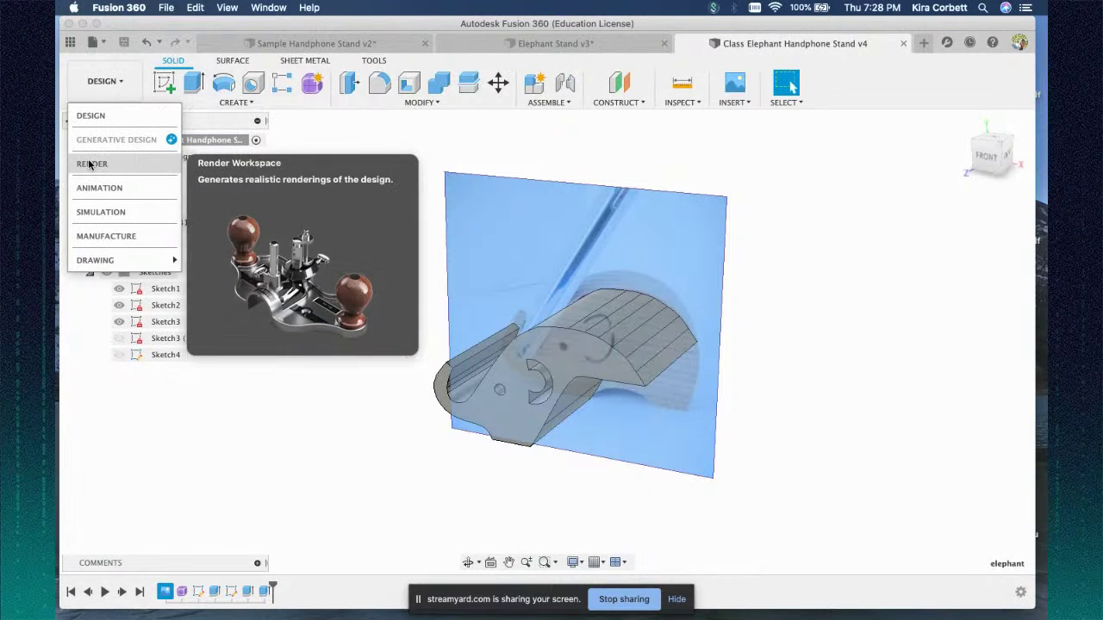
{"action": "left_click", "coordinate": [92, 164]}
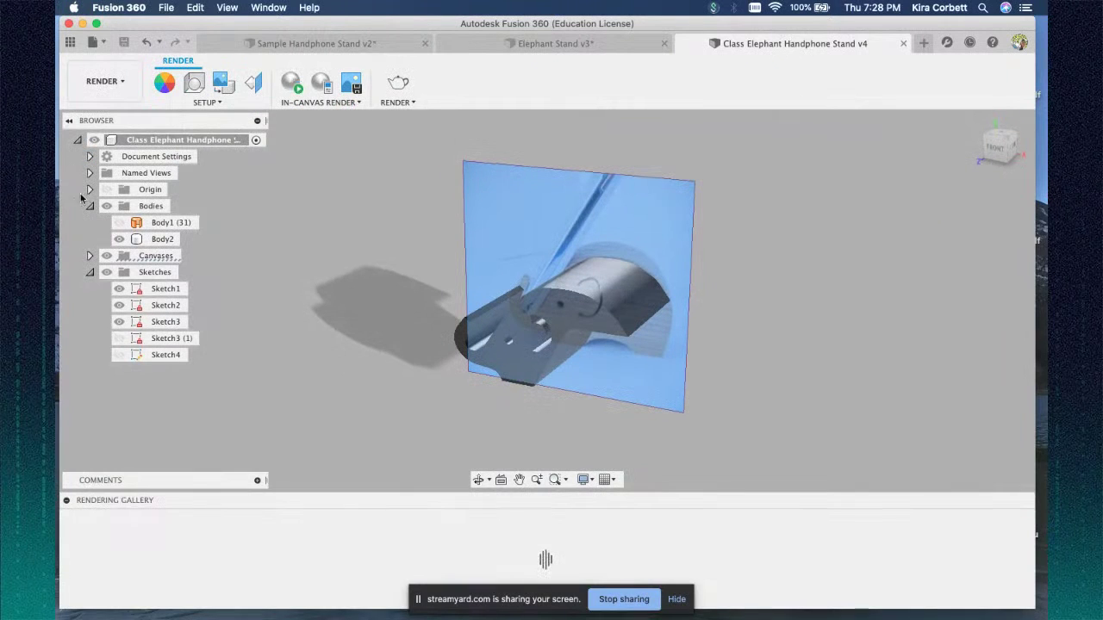
{"action": "left_click", "coordinate": [107, 256]}
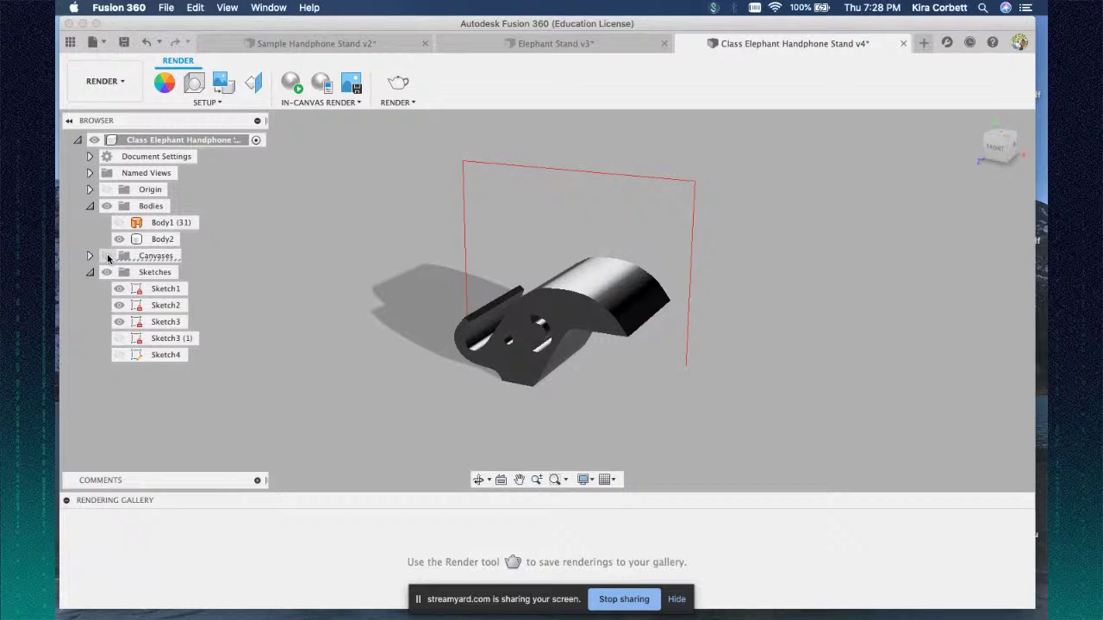
{"action": "left_click_drag", "start_coordinate": [996, 148], "coordinate": [1068, 171]}
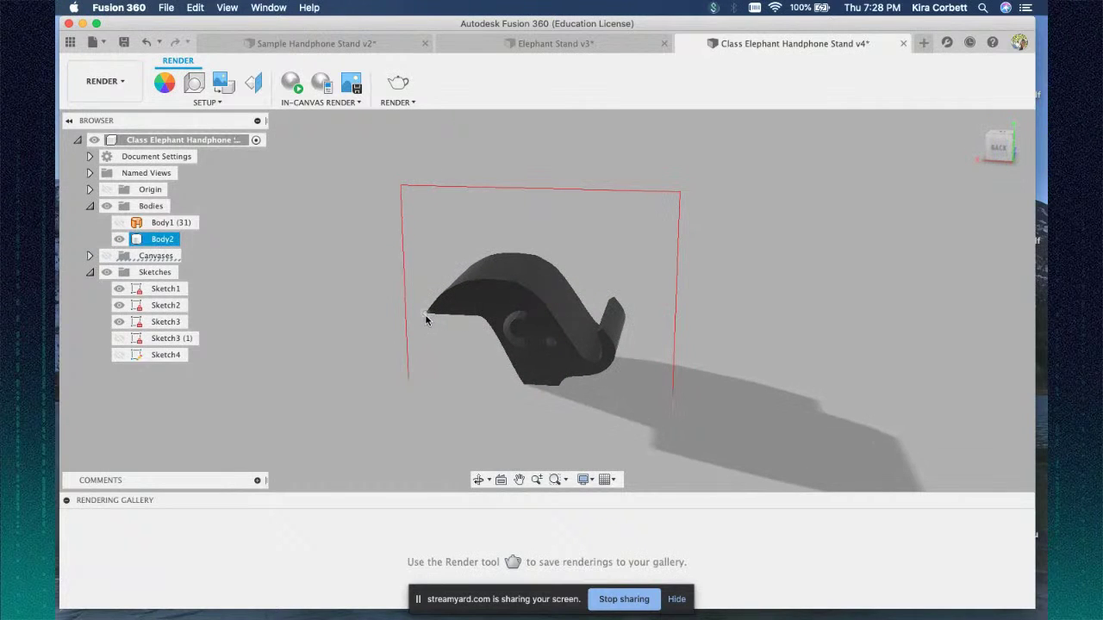
{"action": "left_click", "coordinate": [958, 140]}
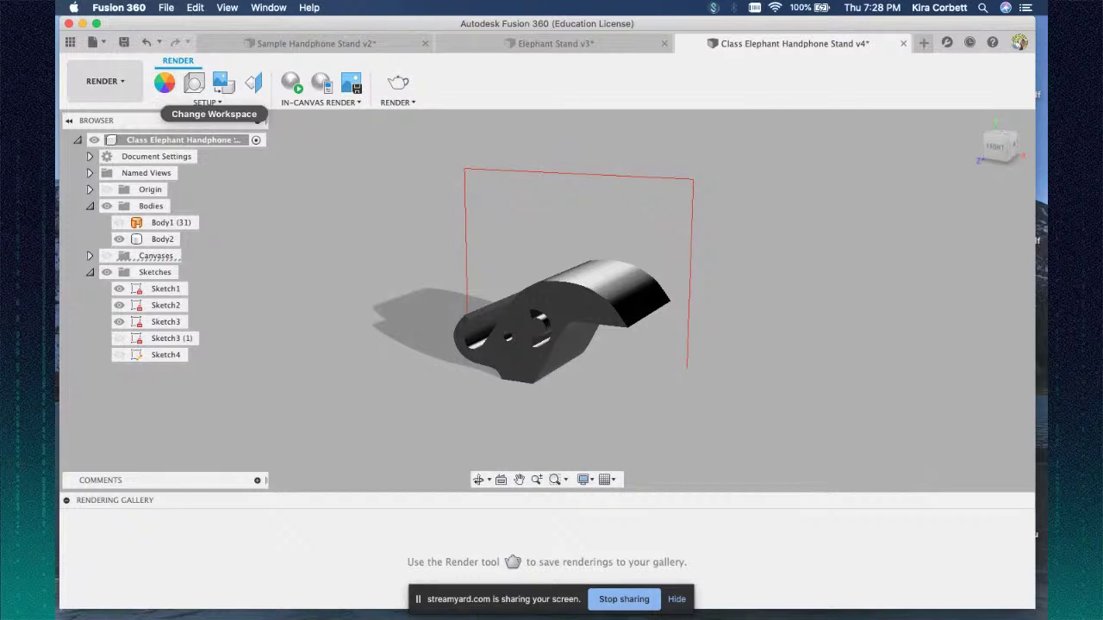
{"action": "key", "text": "super+Tab"}
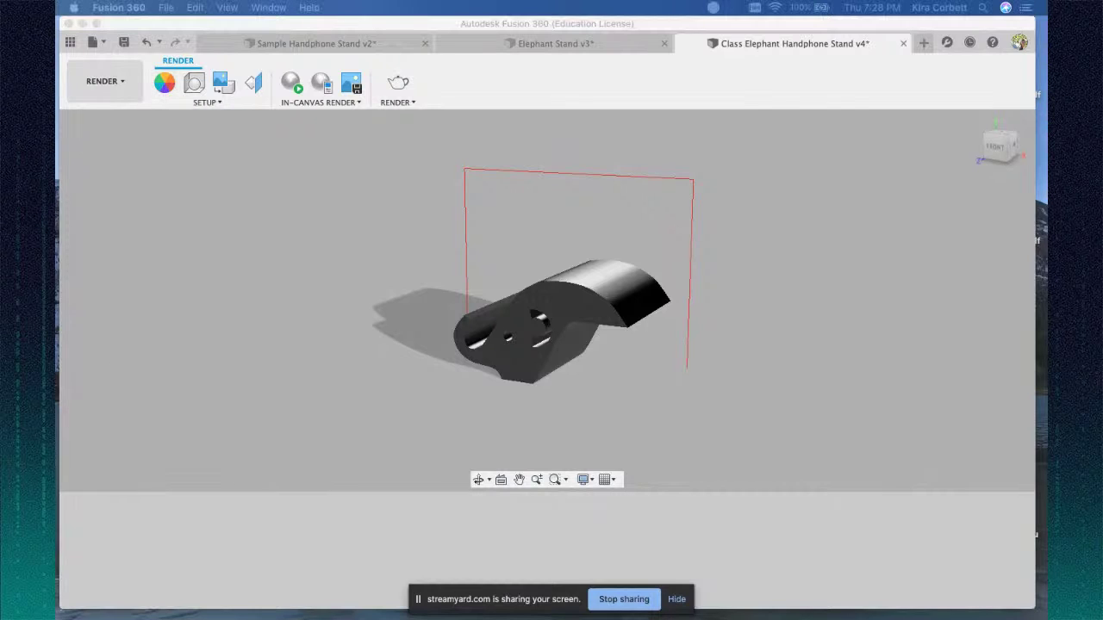
{"action": "left_click", "coordinate": [377, 151]}
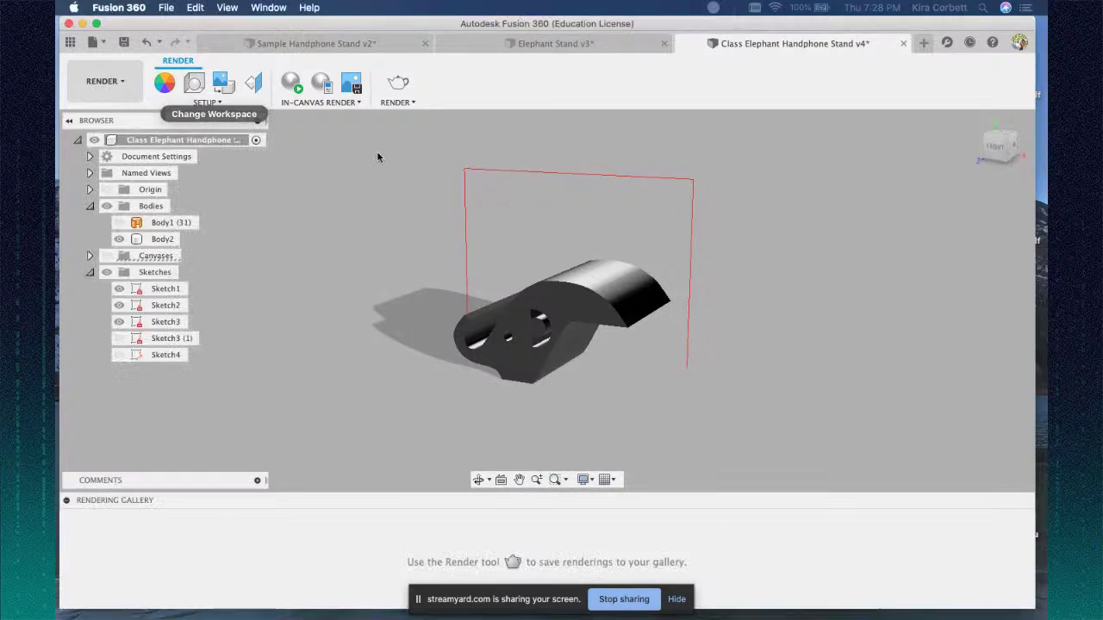
- Find Gold - Polished among the metal appearances in the library and apply it to the whole elephant stand body
{"action": "left_click", "coordinate": [159, 90]}
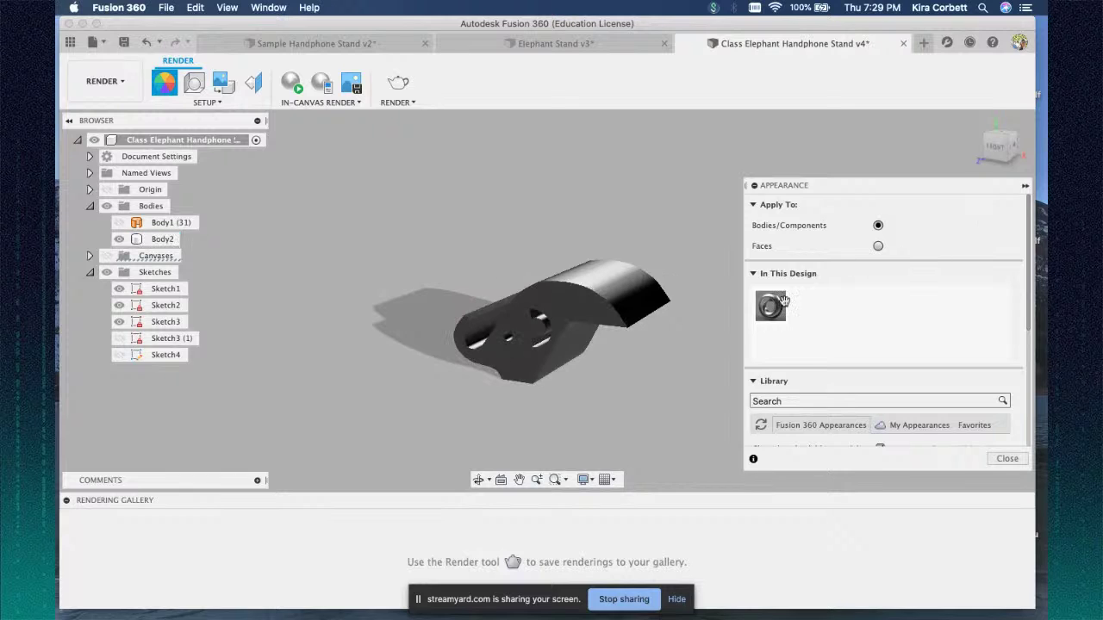
{"action": "scroll", "coordinate": [810, 285], "scroll_direction": "down", "scroll_amount": 5}
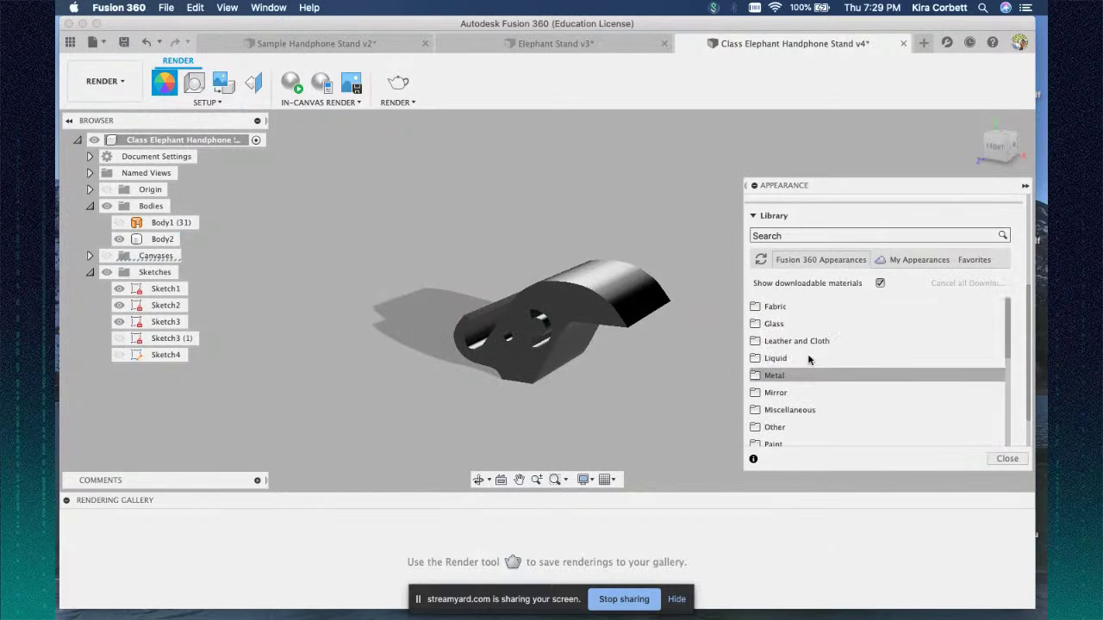
{"action": "scroll", "coordinate": [783, 364], "scroll_direction": "up", "scroll_amount": 4}
{"action": "scroll", "coordinate": [799, 366], "scroll_direction": "down", "scroll_amount": 8}
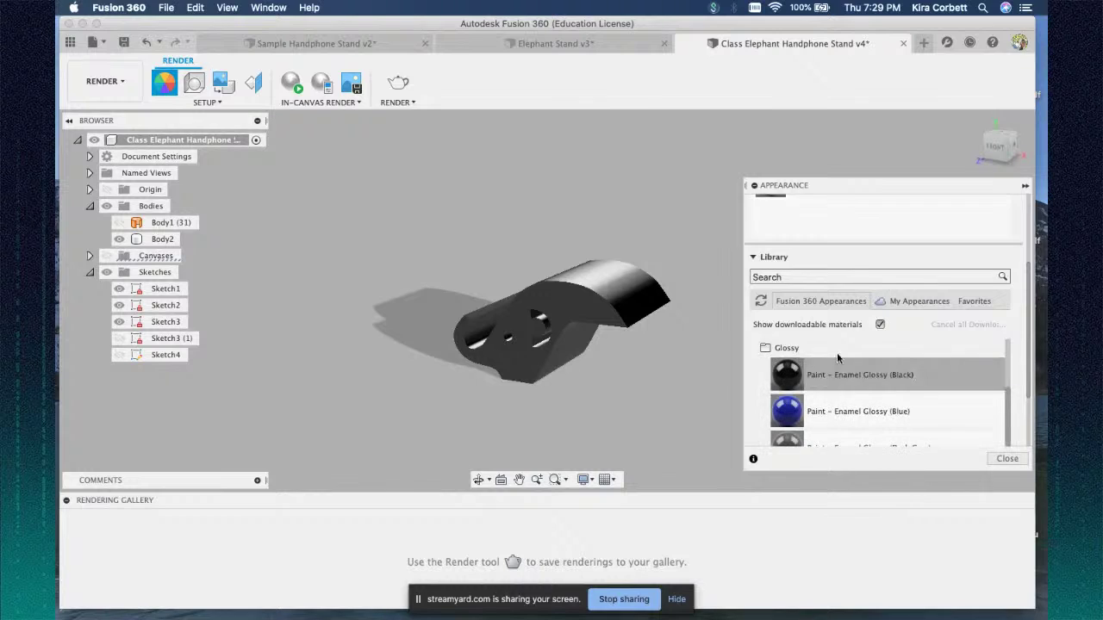
{"action": "scroll", "coordinate": [838, 359], "scroll_direction": "down", "scroll_amount": 1}
{"action": "left_click", "coordinate": [784, 307]}
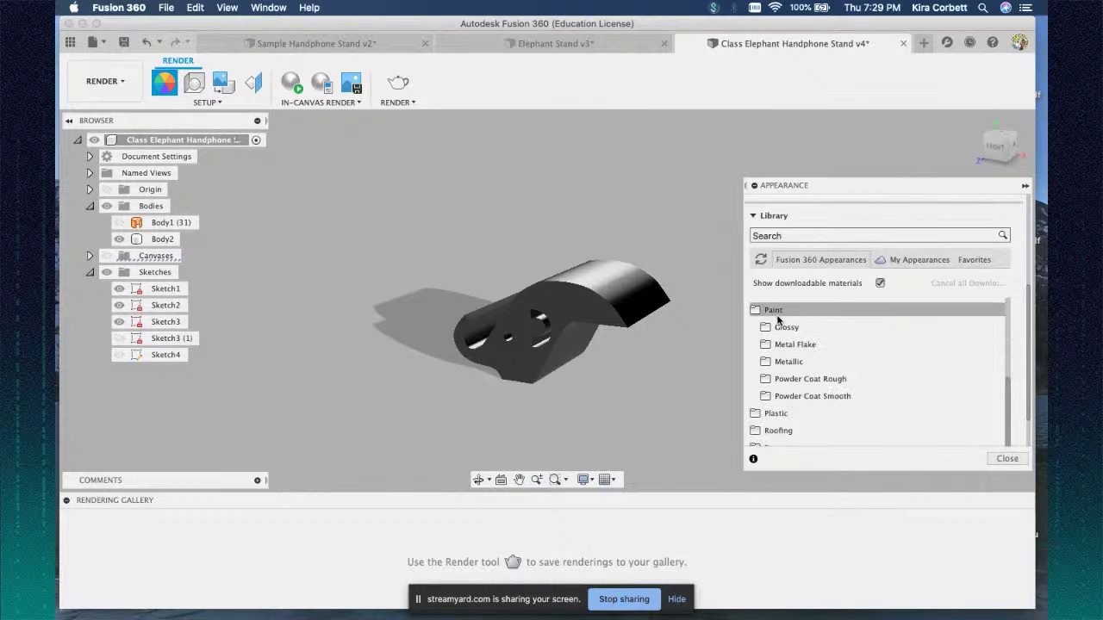
{"action": "left_click", "coordinate": [778, 312]}
{"action": "scroll", "coordinate": [786, 345], "scroll_direction": "down", "scroll_amount": 2}
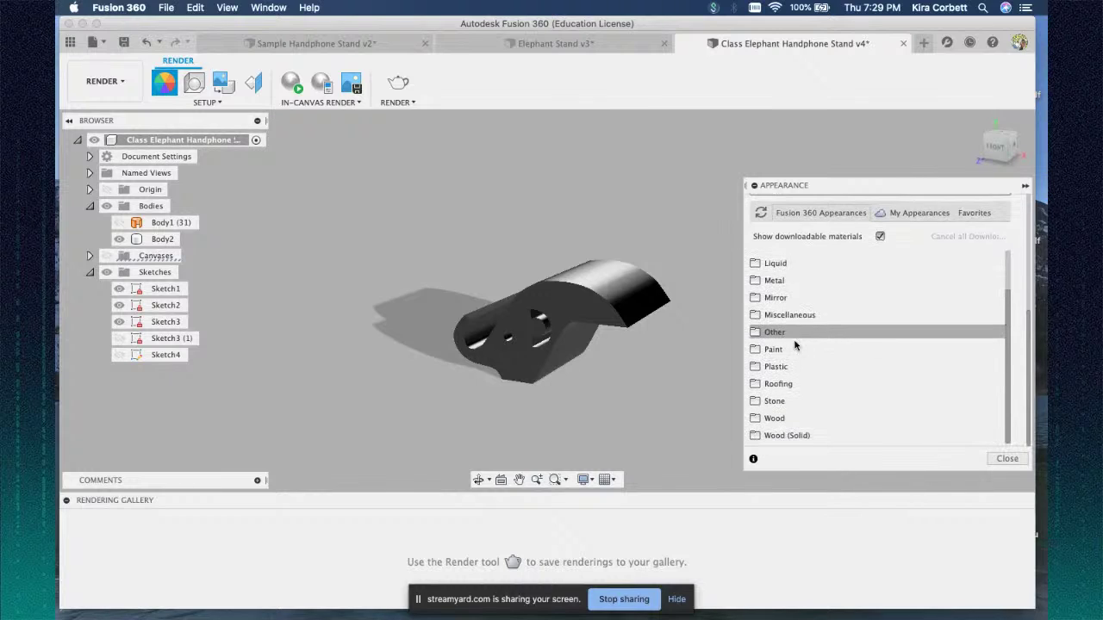
{"action": "left_click", "coordinate": [771, 285]}
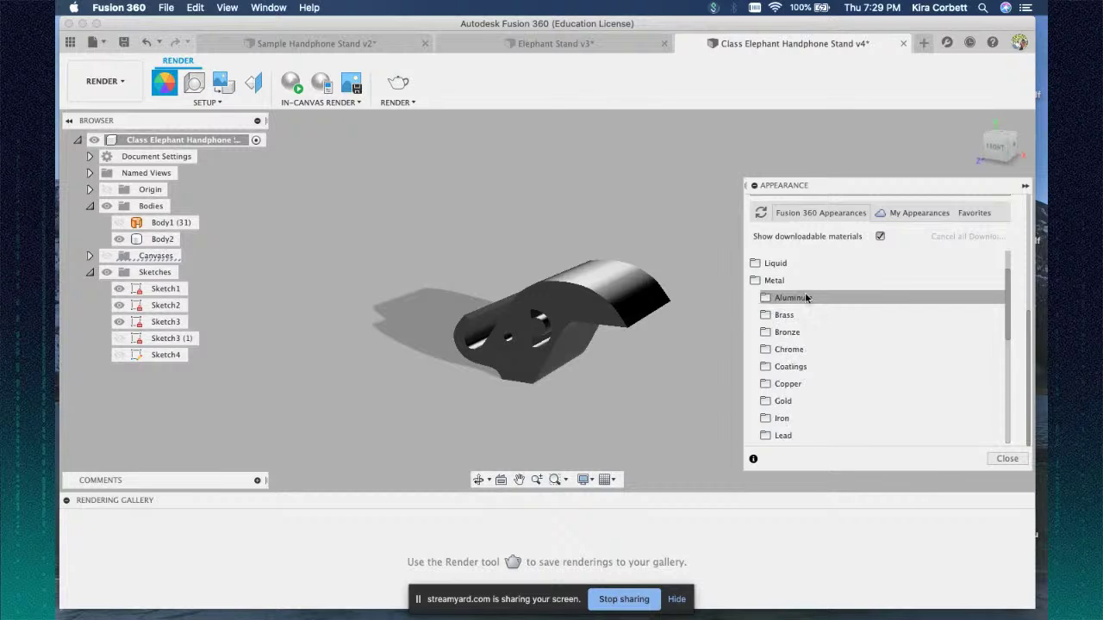
{"action": "left_click", "coordinate": [793, 402]}
{"action": "scroll", "coordinate": [836, 410], "scroll_direction": "down", "scroll_amount": 3}
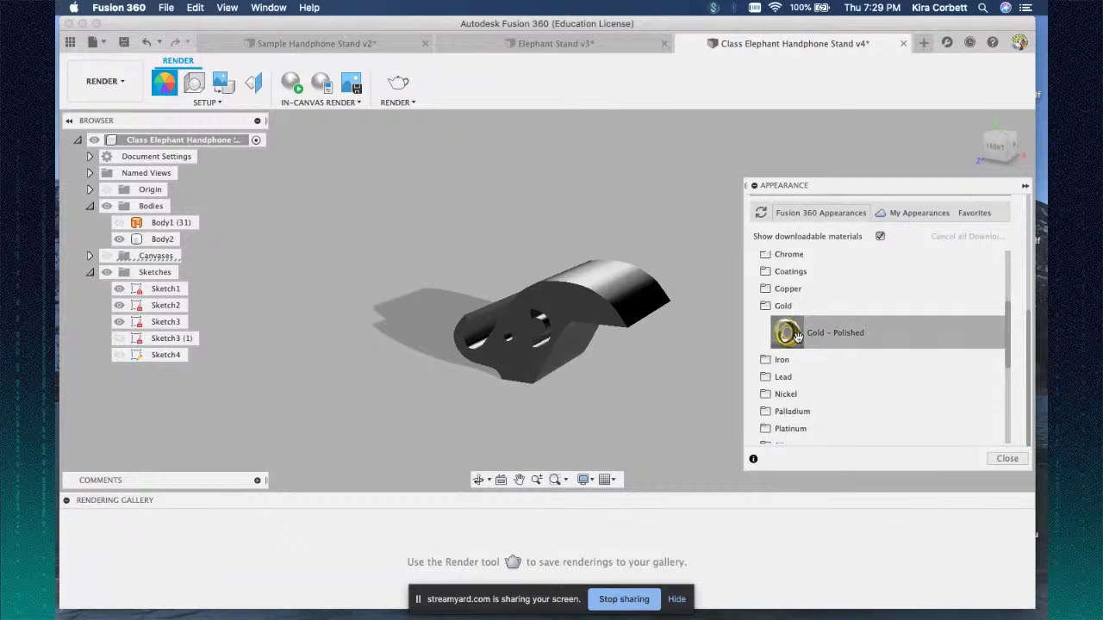
{"action": "left_click_drag", "start_coordinate": [647, 343], "coordinate": [562, 315]}
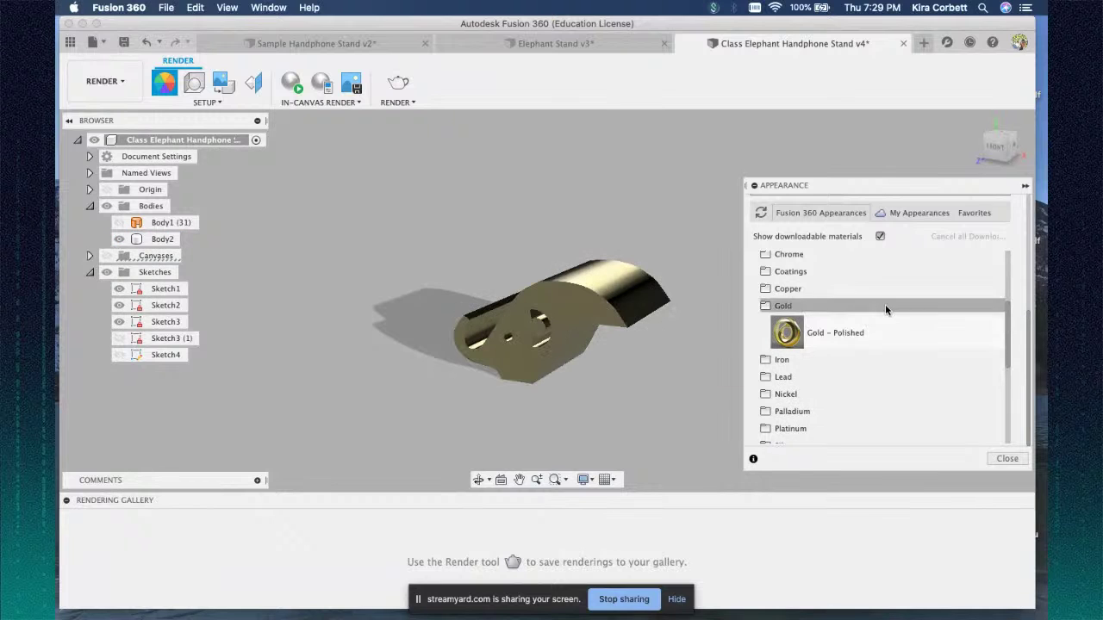
- Select the curved backrest face of the stand and apply the grey metal appearance already in the design to it
{"action": "mouse_move", "coordinate": [1014, 157]}
{"action": "left_mouse_down"}
{"action": "mouse_move", "coordinate": [997, 154]}
{"action": "mouse_move", "coordinate": [1044, 146]}
{"action": "mouse_move", "coordinate": [987, 158]}
{"action": "left_mouse_up"}
{"action": "left_click", "coordinate": [551, 351]}
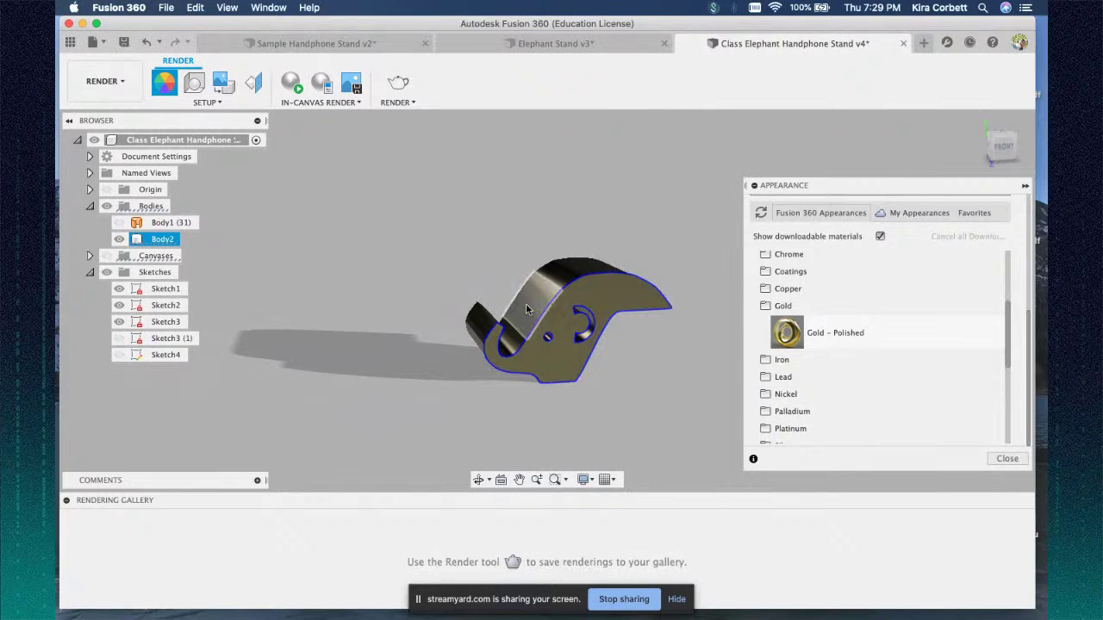
{"action": "left_click", "coordinate": [993, 139]}
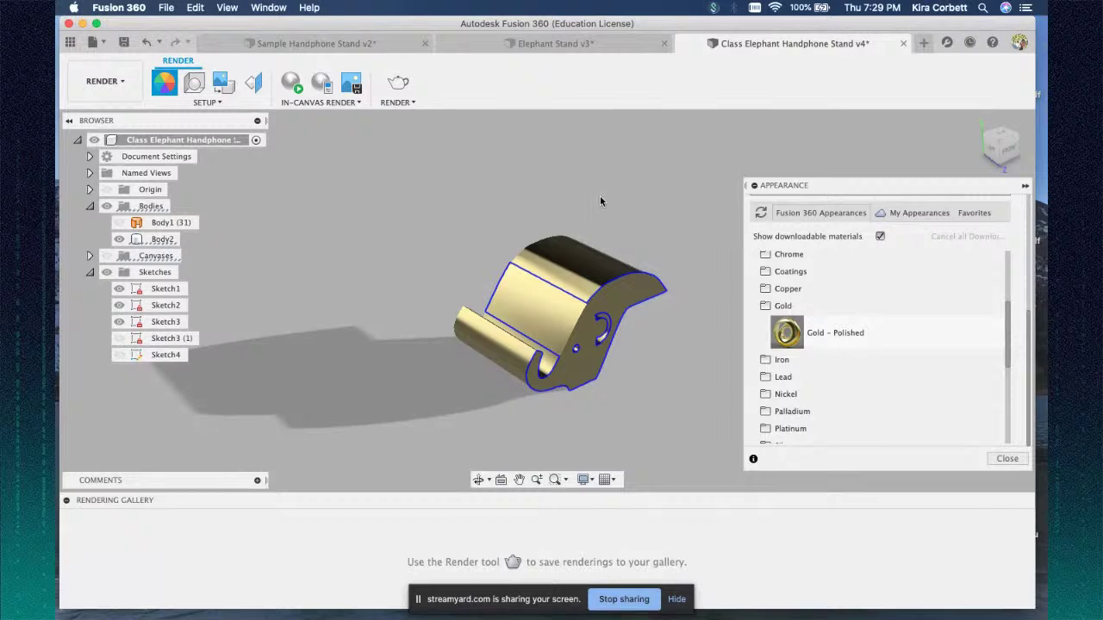
{"action": "key", "text": "Escape"}
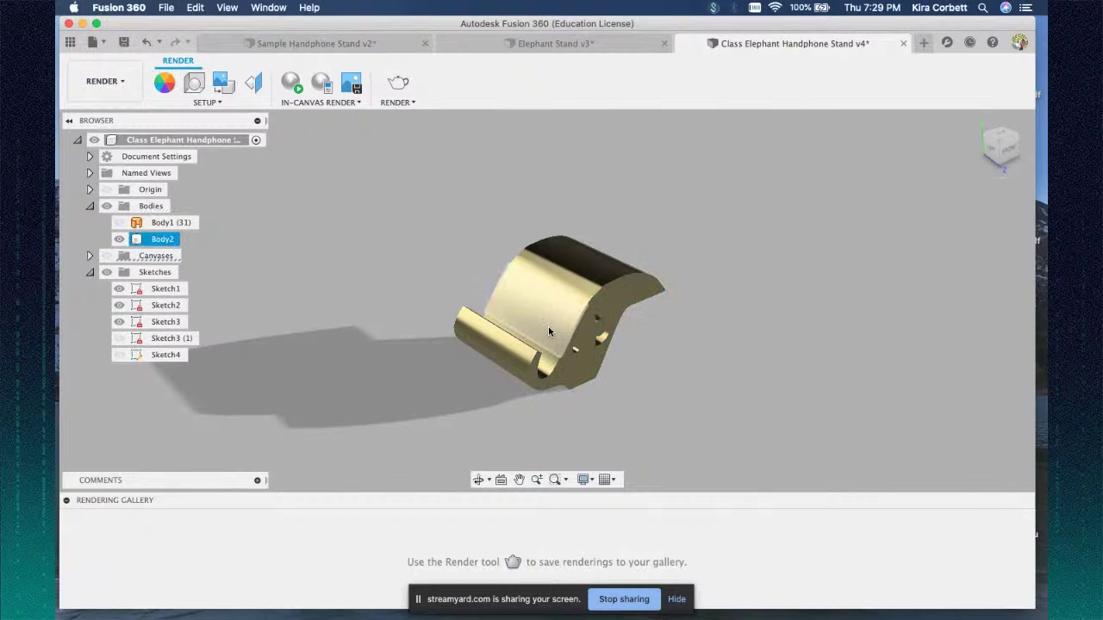
{"action": "left_click", "coordinate": [547, 327]}
{"action": "left_click", "coordinate": [164, 82]}
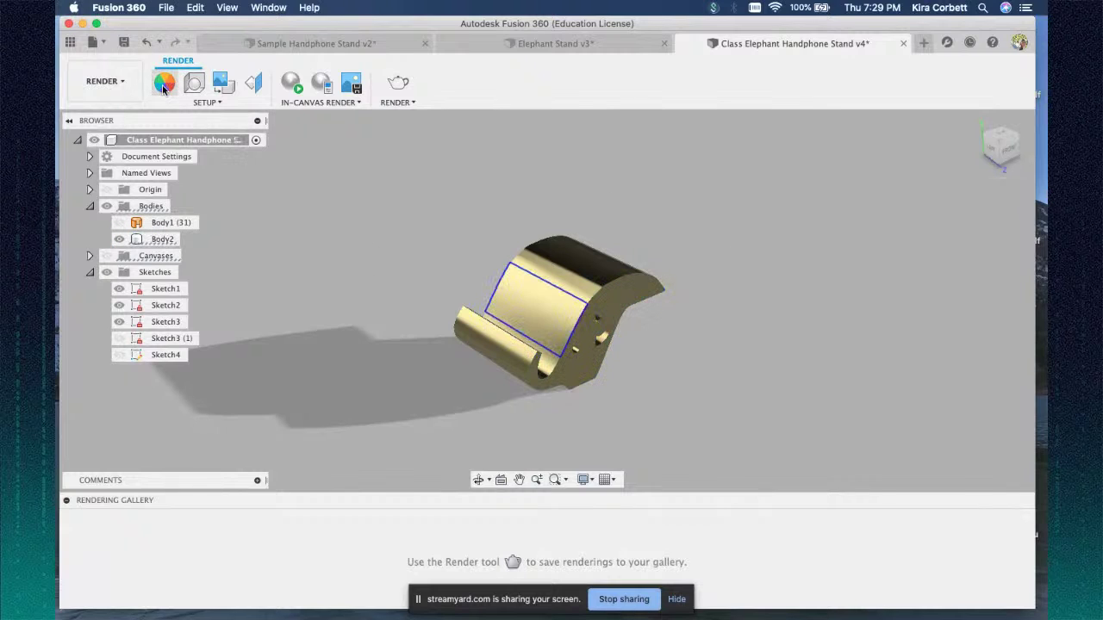
{"action": "left_click_drag", "start_coordinate": [805, 306], "coordinate": [535, 315]}
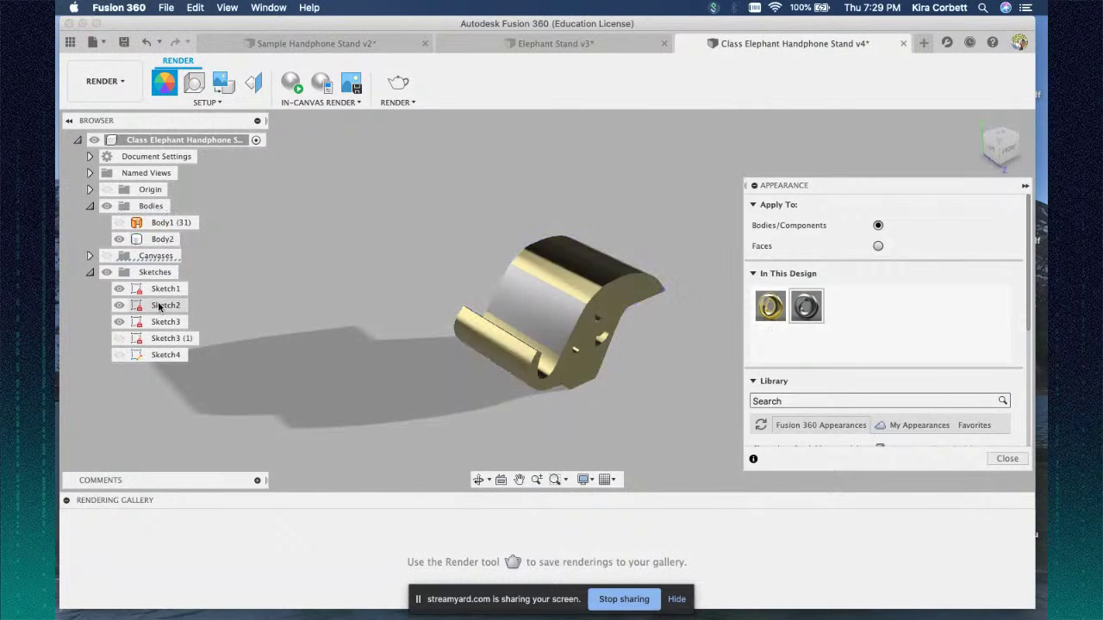
- Apply the grey metal appearance to the whole stand body and keep the appearances applied to faces
{"action": "scroll", "coordinate": [567, 286], "scroll_direction": "up", "scroll_amount": 5}
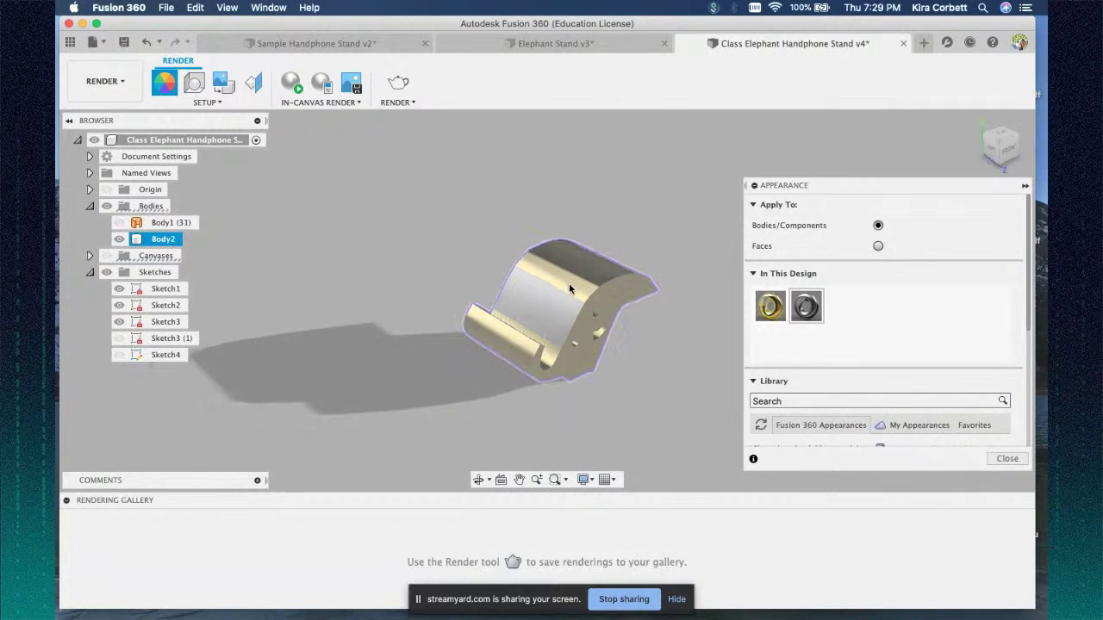
{"action": "left_click", "coordinate": [566, 289]}
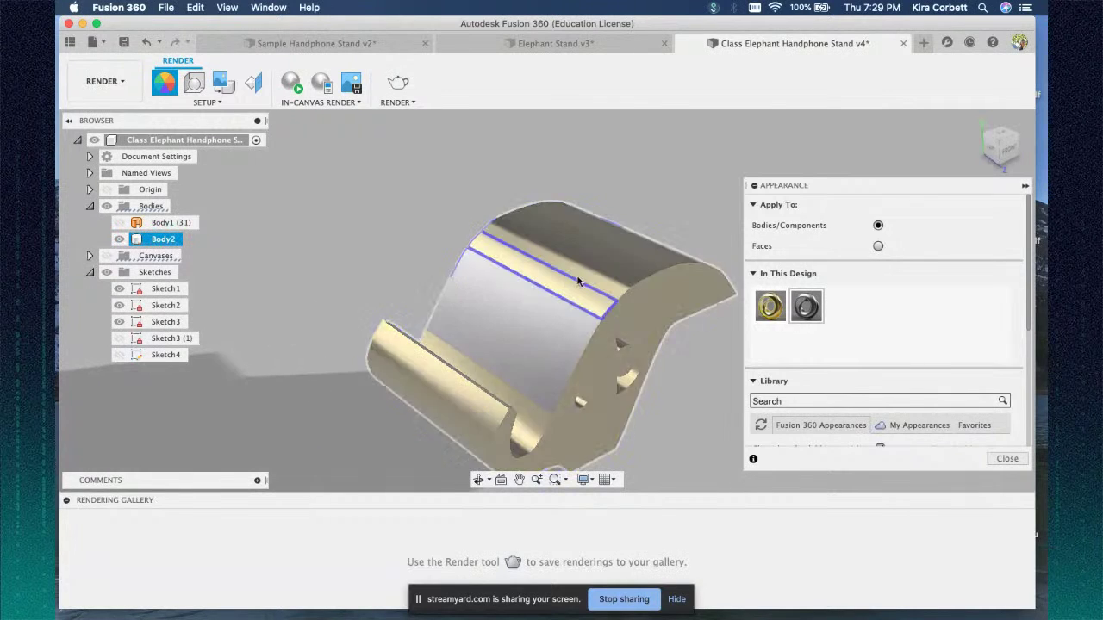
{"action": "left_click_drag", "start_coordinate": [805, 305], "coordinate": [556, 281]}
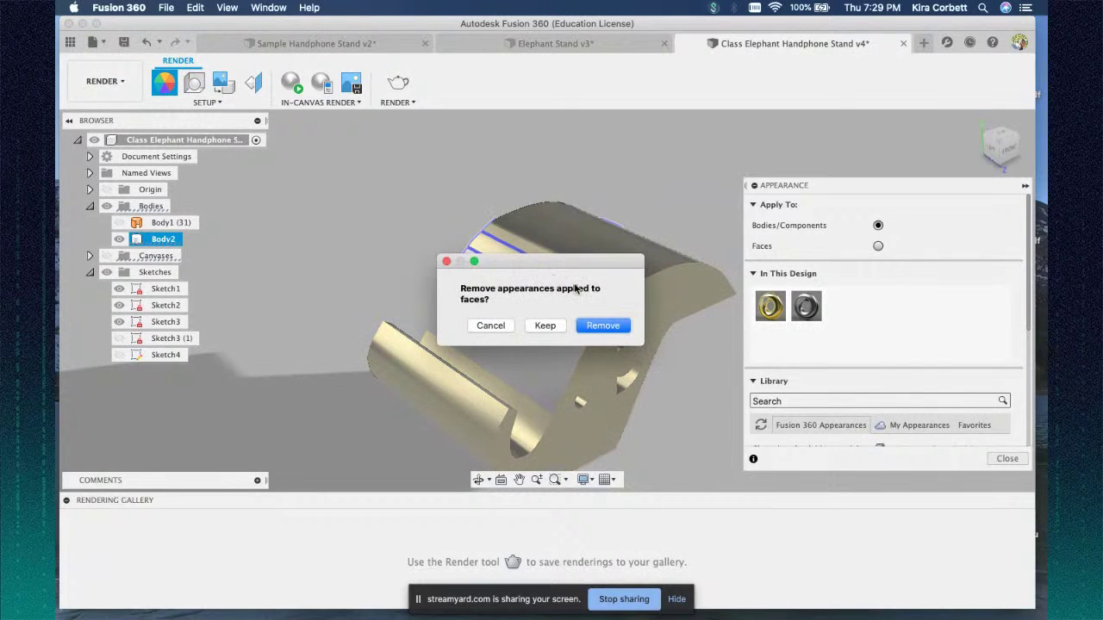
{"action": "left_click", "coordinate": [559, 326]}
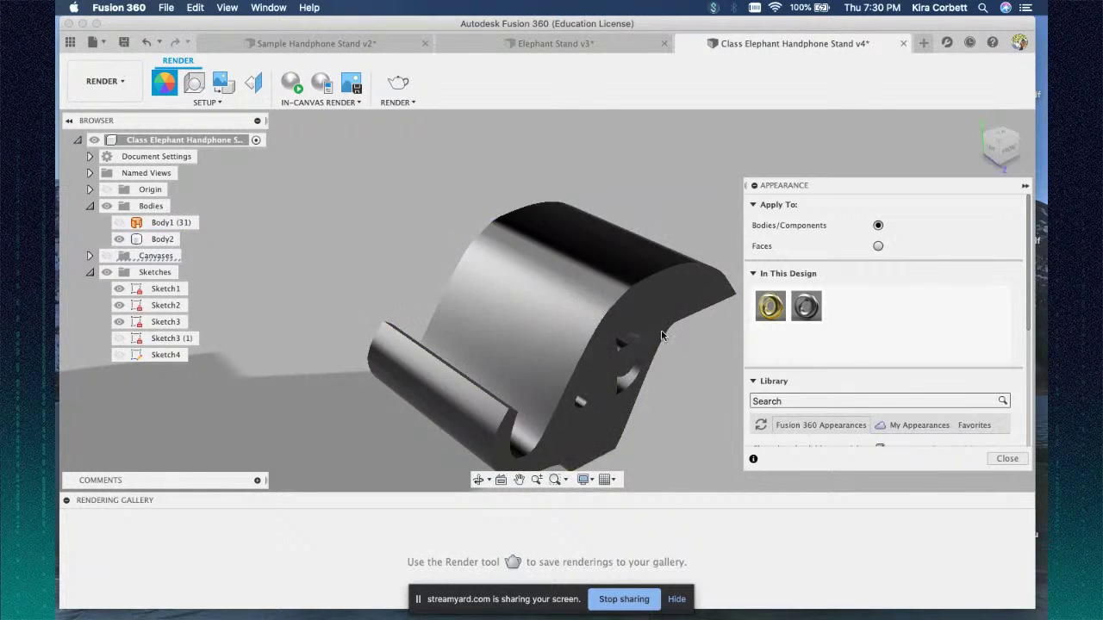
- Apply the polished gold appearance to the elephant's flat front and back side faces and close the appearance settings
{"action": "left_click_drag", "start_coordinate": [1008, 156], "coordinate": [975, 153]}
{"action": "left_click_drag", "start_coordinate": [770, 307], "coordinate": [624, 323]}
{"action": "left_click_drag", "start_coordinate": [1004, 153], "coordinate": [715, 157]}
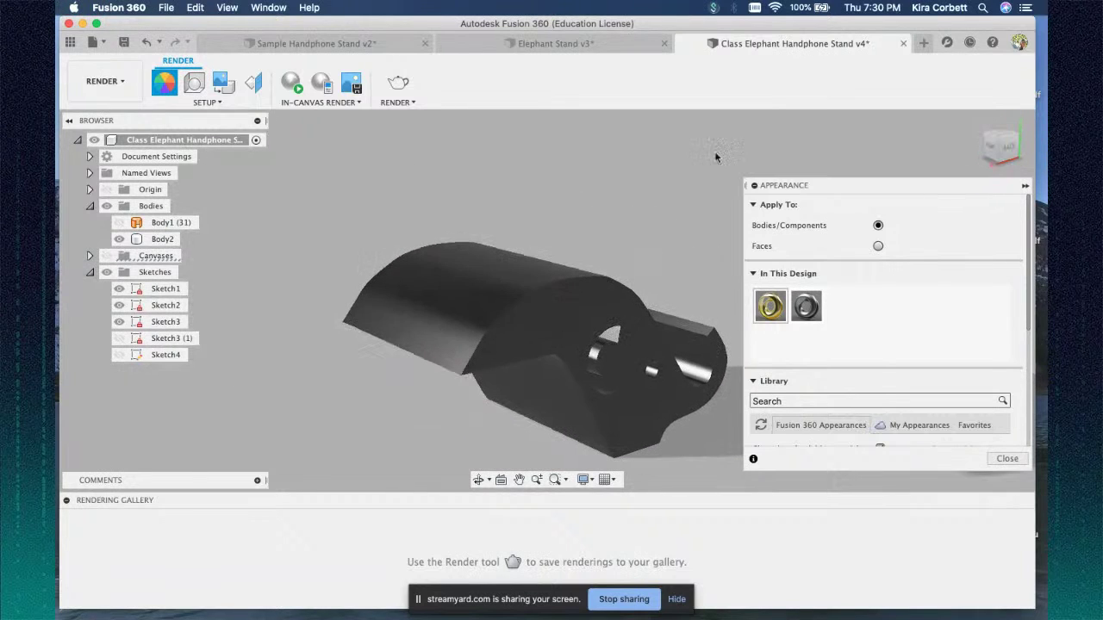
{"action": "left_click", "coordinate": [565, 321]}
{"action": "left_click_drag", "start_coordinate": [771, 306], "coordinate": [582, 338]}
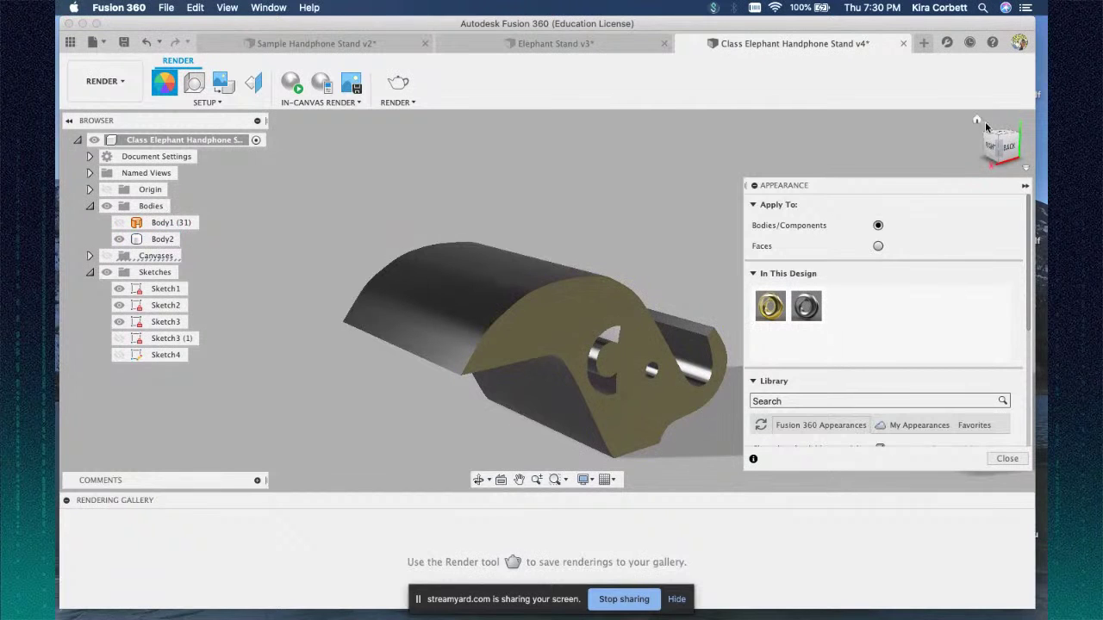
{"action": "left_click_drag", "start_coordinate": [987, 152], "coordinate": [996, 163]}
{"action": "scroll", "coordinate": [433, 258], "scroll_direction": "up", "scroll_amount": 4}
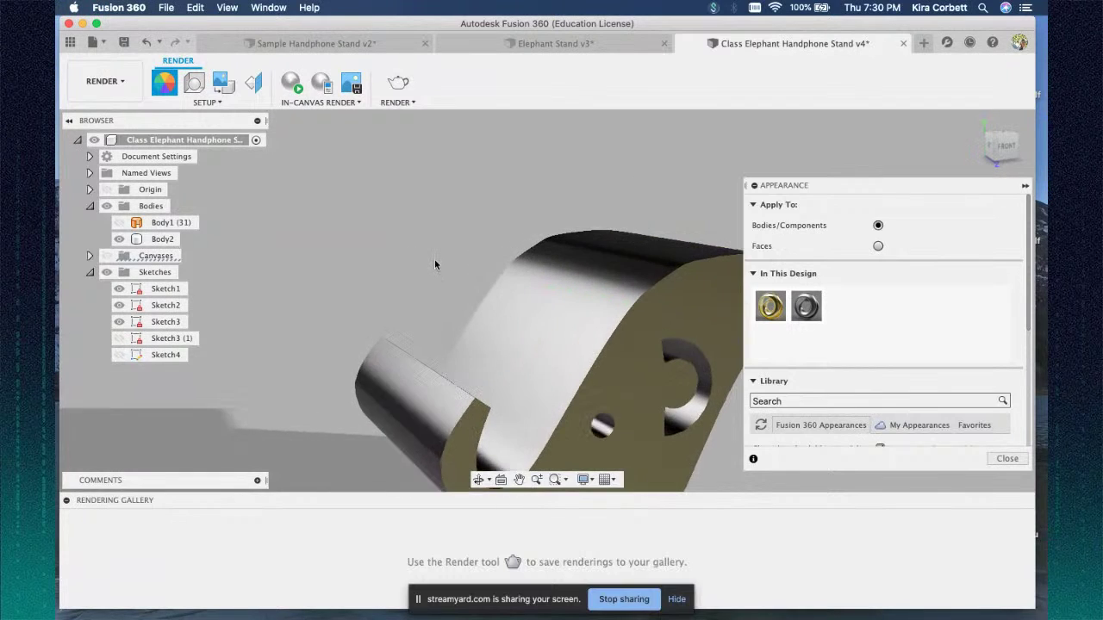
{"action": "scroll", "coordinate": [434, 257], "scroll_direction": "down", "scroll_amount": 5}
{"action": "scroll", "coordinate": [433, 257], "scroll_direction": "down", "scroll_amount": 2}
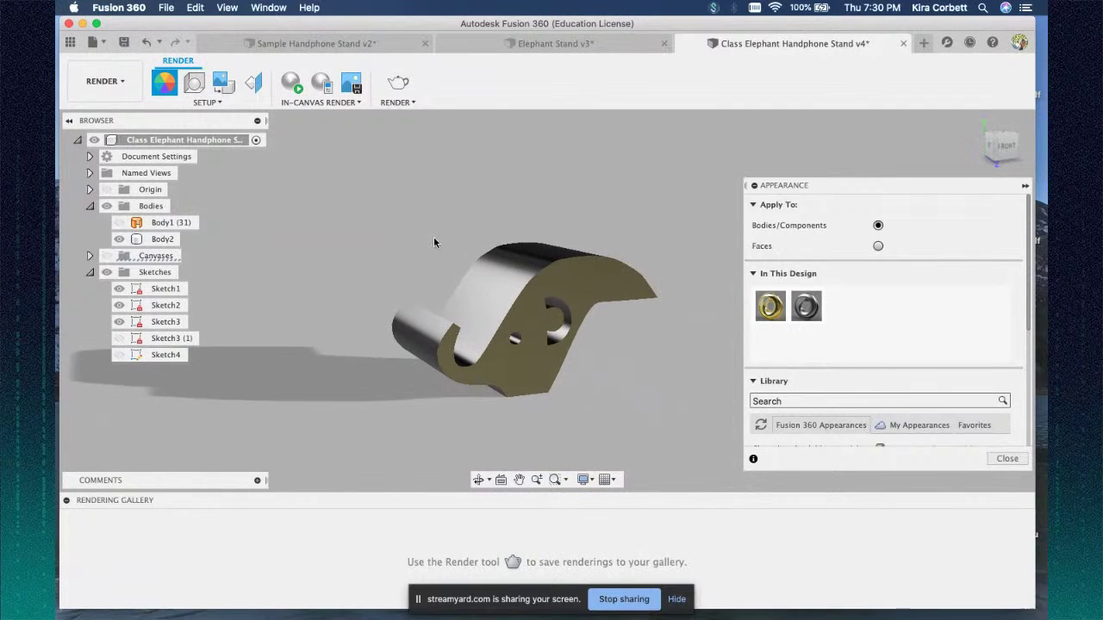
{"action": "left_click", "coordinate": [1007, 459]}
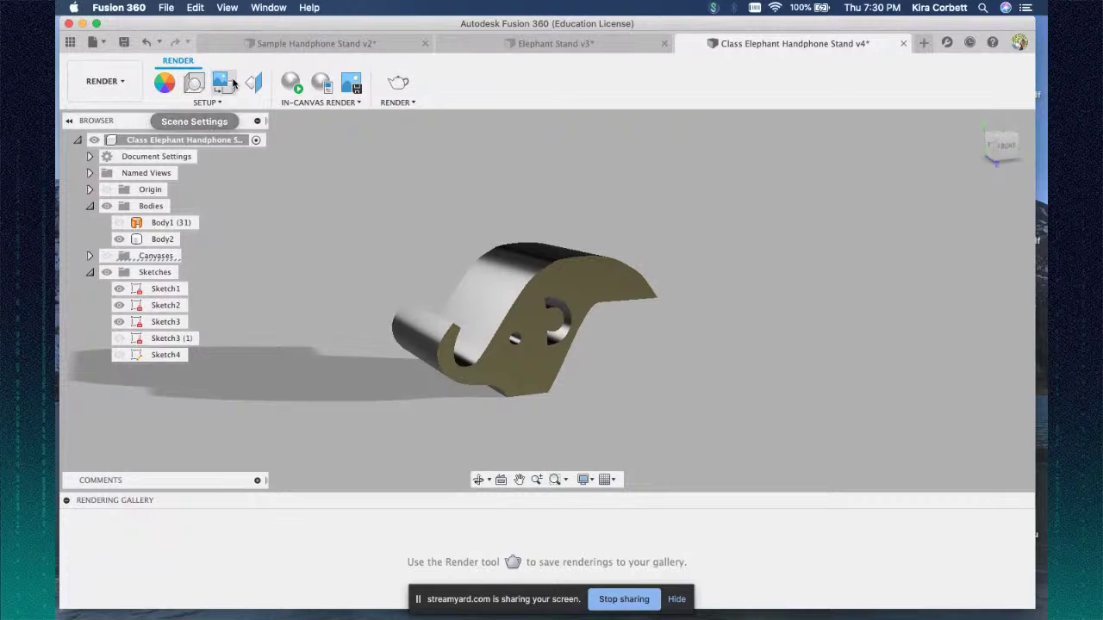
- Try the Warm Light environment from the scene's environment library and replace it with Soft Light
{"action": "left_click", "coordinate": [195, 84]}
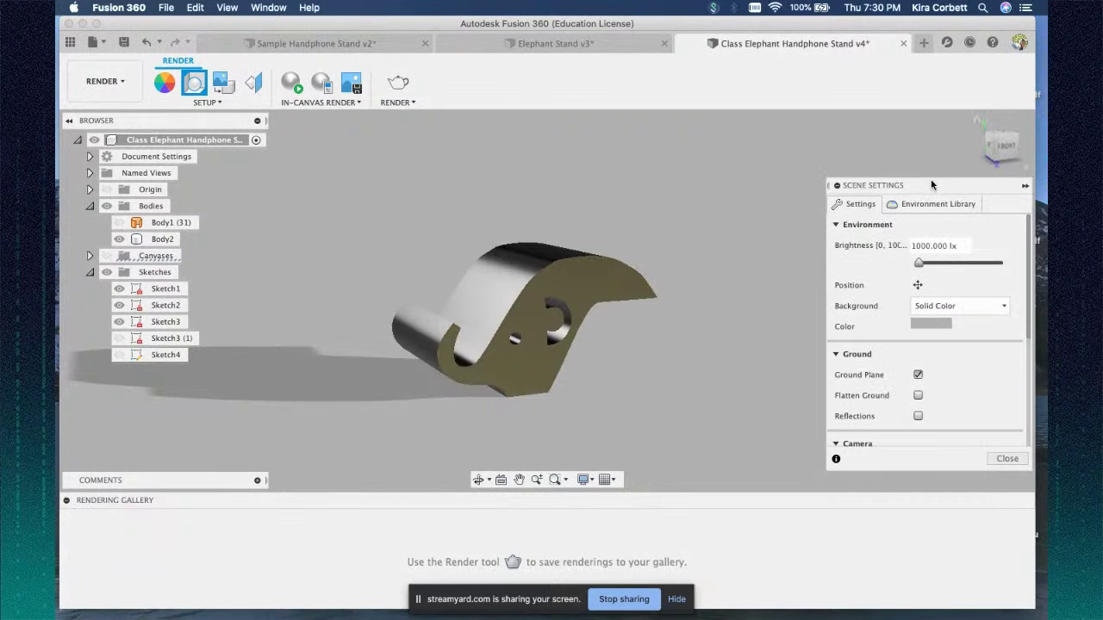
{"action": "left_click", "coordinate": [930, 207]}
{"action": "scroll", "coordinate": [932, 398], "scroll_direction": "down", "scroll_amount": 4}
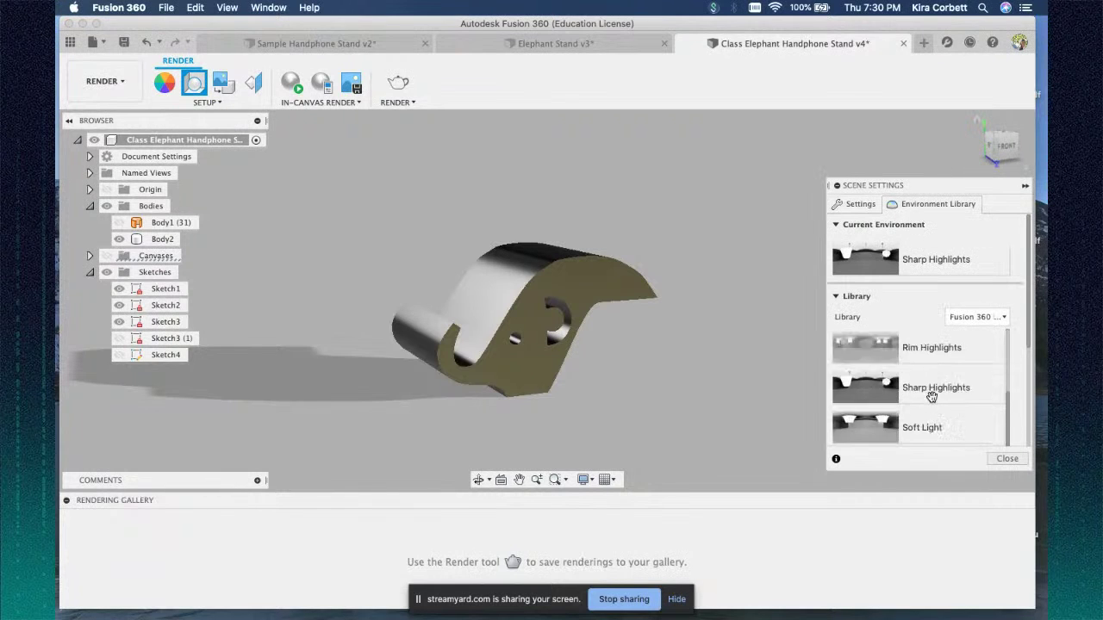
{"action": "scroll", "coordinate": [932, 397], "scroll_direction": "down", "scroll_amount": 2}
{"action": "scroll", "coordinate": [922, 392], "scroll_direction": "up", "scroll_amount": 2}
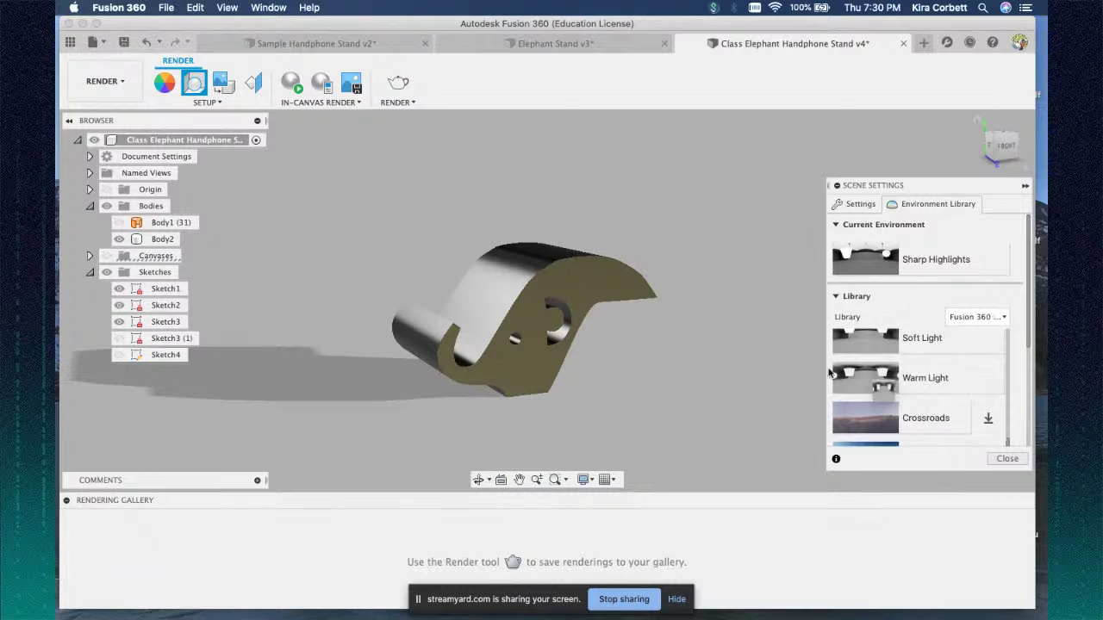
{"action": "left_click_drag", "start_coordinate": [867, 380], "coordinate": [749, 353]}
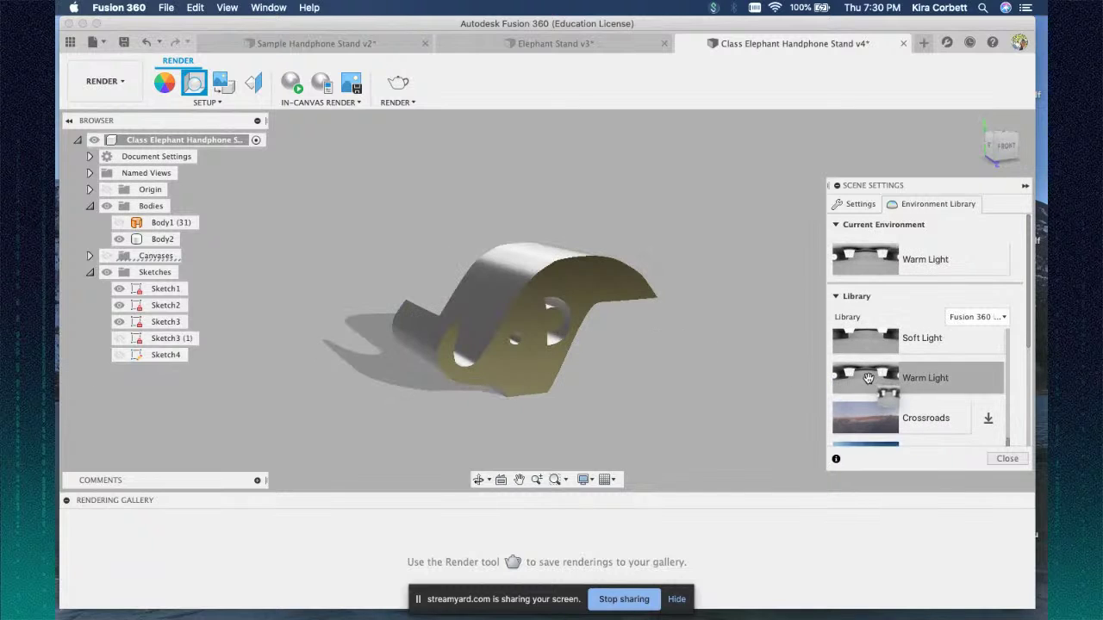
{"action": "left_click_drag", "start_coordinate": [861, 342], "coordinate": [694, 329]}
{"action": "mouse_move", "coordinate": [1003, 153]}
{"action": "left_mouse_down"}
{"action": "mouse_move", "coordinate": [964, 155]}
{"action": "mouse_move", "coordinate": [985, 170]}
{"action": "left_mouse_up"}
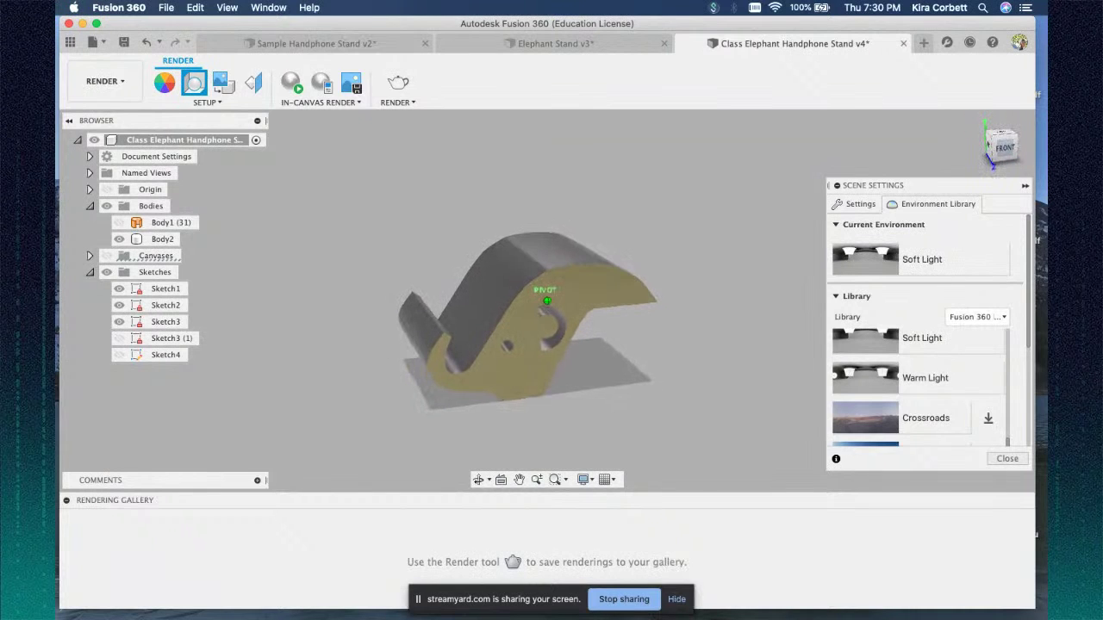
- Preview the custom HDR environment files on the Desktop and load studio_small_01_4k.hdr as the scene environment
{"action": "scroll", "coordinate": [975, 401], "scroll_direction": "down", "scroll_amount": 5}
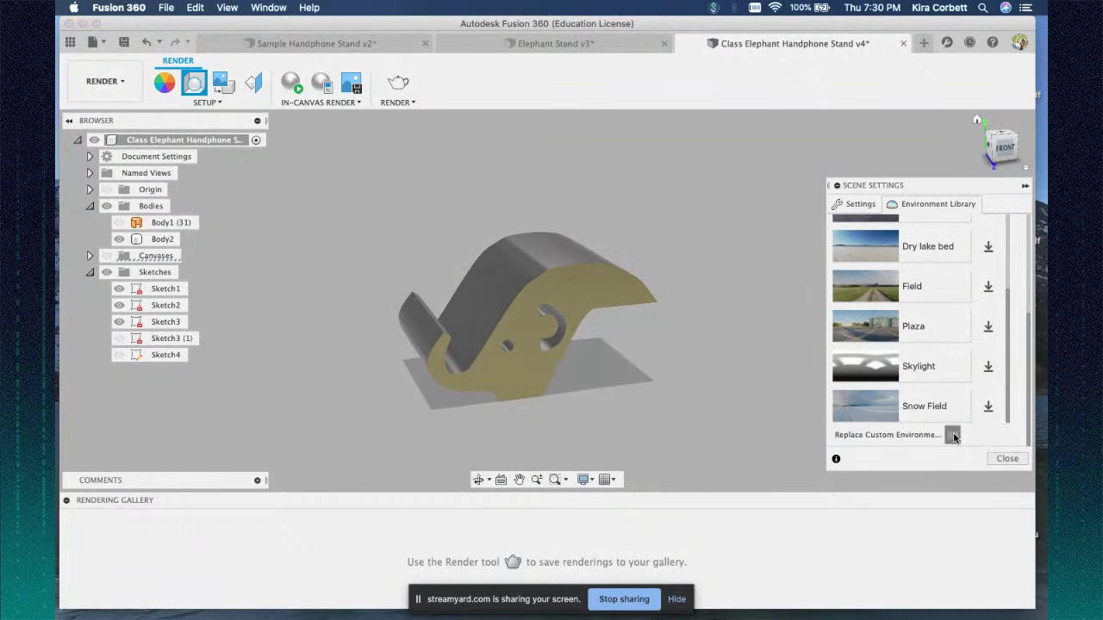
{"action": "left_click", "coordinate": [952, 435]}
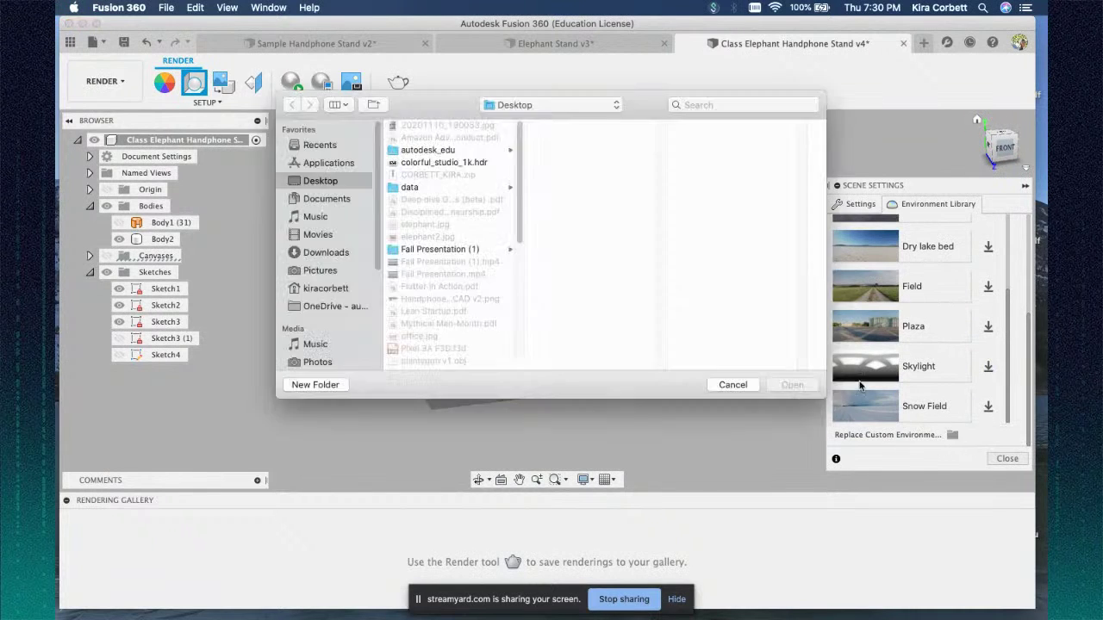
{"action": "left_click", "coordinate": [443, 164]}
{"action": "scroll", "coordinate": [439, 192], "scroll_direction": "down", "scroll_amount": 1}
{"action": "scroll", "coordinate": [438, 192], "scroll_direction": "up", "scroll_amount": 1}
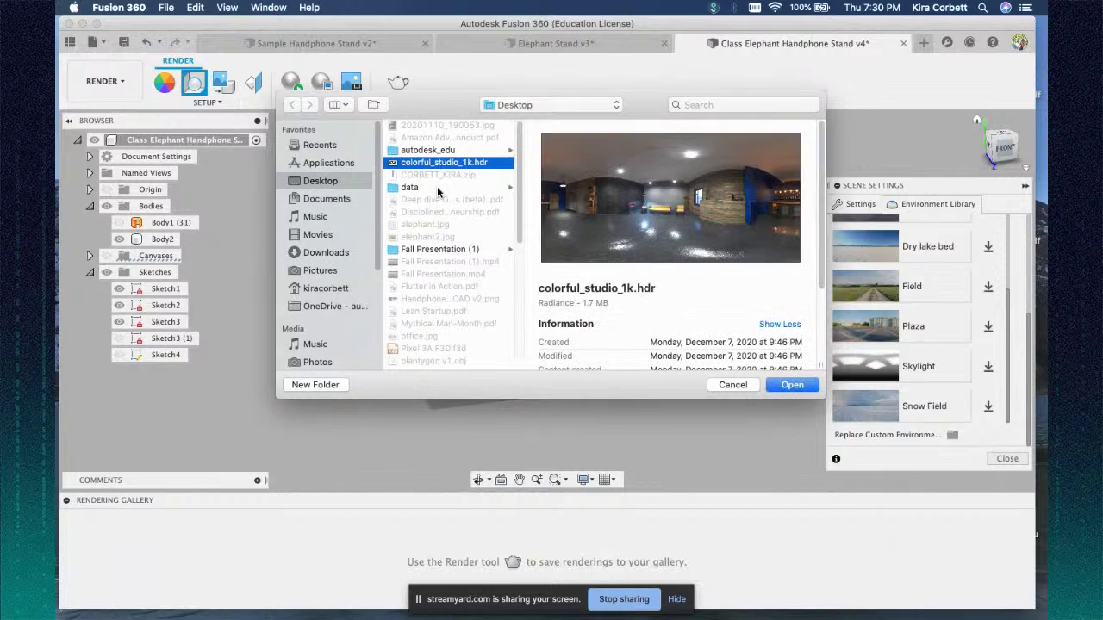
{"action": "scroll", "coordinate": [458, 268], "scroll_direction": "down", "scroll_amount": 10}
{"action": "left_click", "coordinate": [457, 289]}
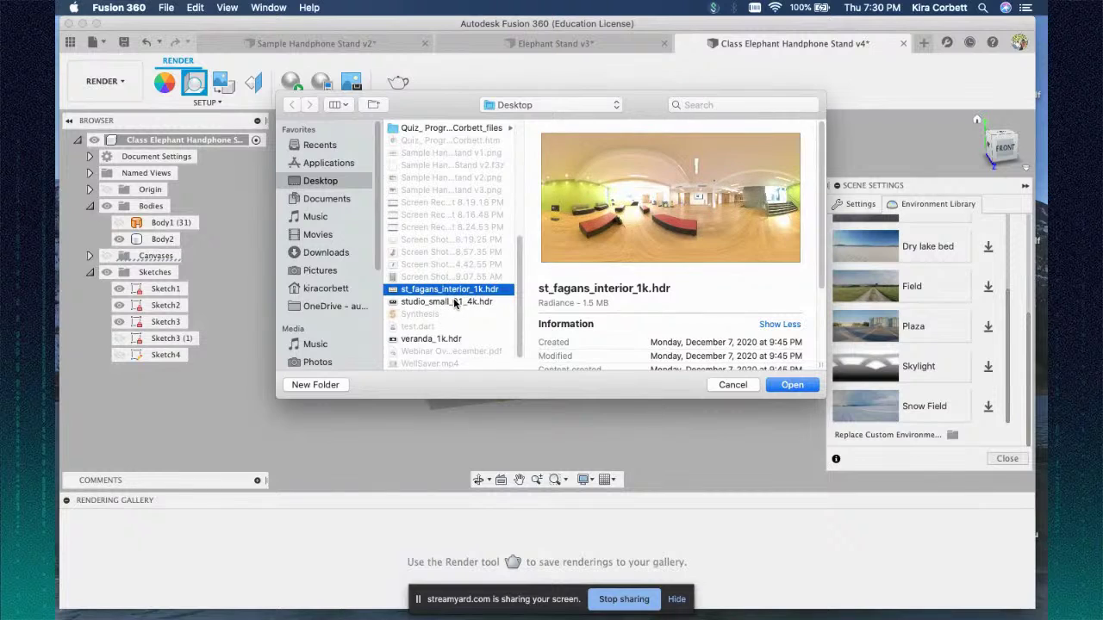
{"action": "left_click", "coordinate": [454, 301]}
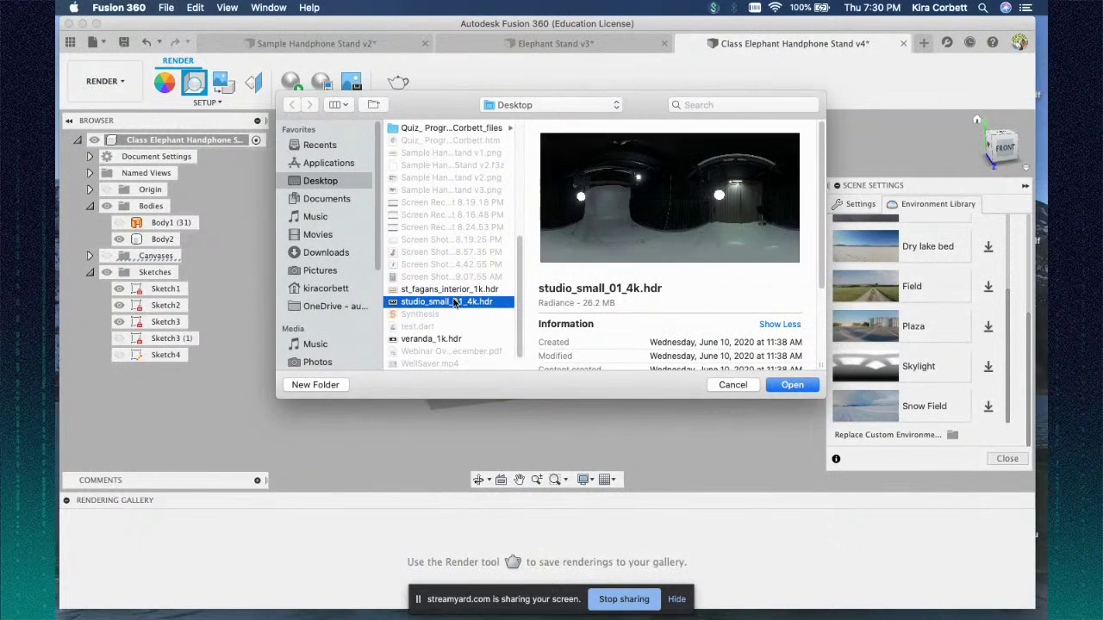
{"action": "left_click", "coordinate": [793, 385]}
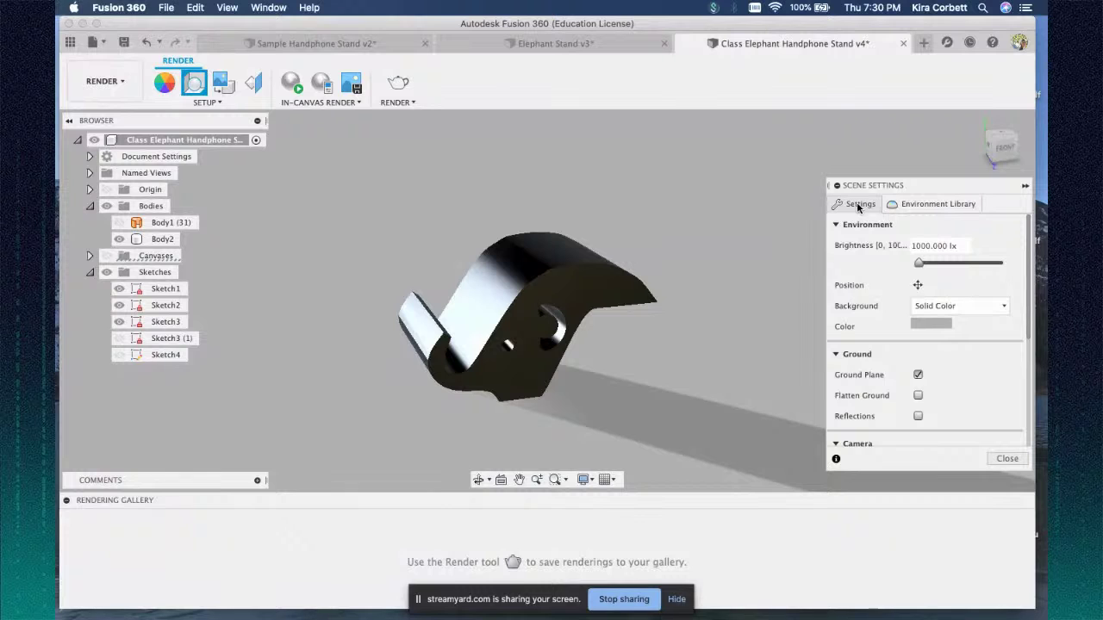
- Set the scene background to Environment and check the stand against it from several angles
{"action": "left_click", "coordinate": [930, 308]}
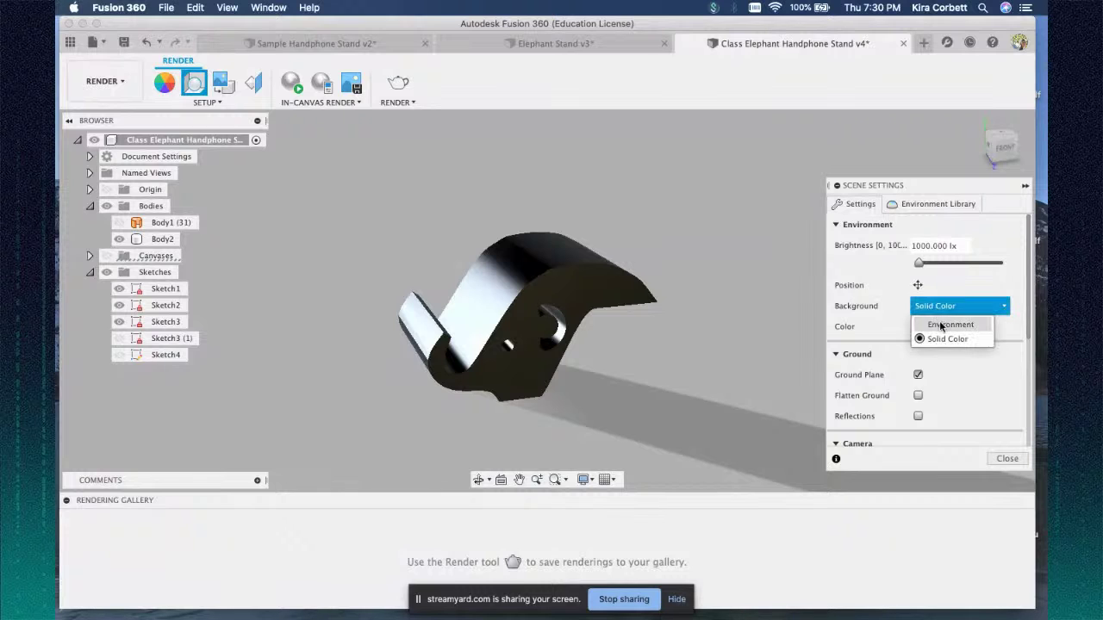
{"action": "left_click", "coordinate": [940, 322]}
{"action": "scroll", "coordinate": [655, 329], "scroll_direction": "up", "scroll_amount": 2}
{"action": "scroll", "coordinate": [655, 330], "scroll_direction": "down", "scroll_amount": 5}
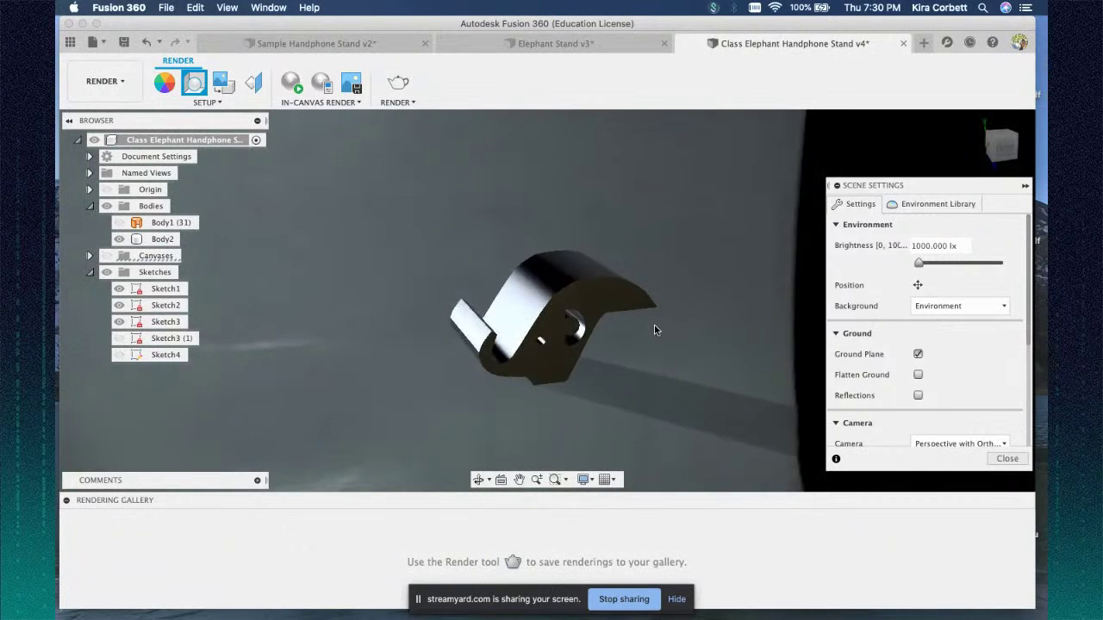
{"action": "mouse_move", "coordinate": [1002, 148]}
{"action": "left_mouse_down"}
{"action": "mouse_move", "coordinate": [975, 149]}
{"action": "mouse_move", "coordinate": [991, 122]}
{"action": "mouse_move", "coordinate": [993, 157]}
{"action": "mouse_move", "coordinate": [1006, 157]}
{"action": "left_mouse_up"}
{"action": "scroll", "coordinate": [634, 319], "scroll_direction": "up", "scroll_amount": 2}
{"action": "scroll", "coordinate": [634, 322], "scroll_direction": "down", "scroll_amount": 2}
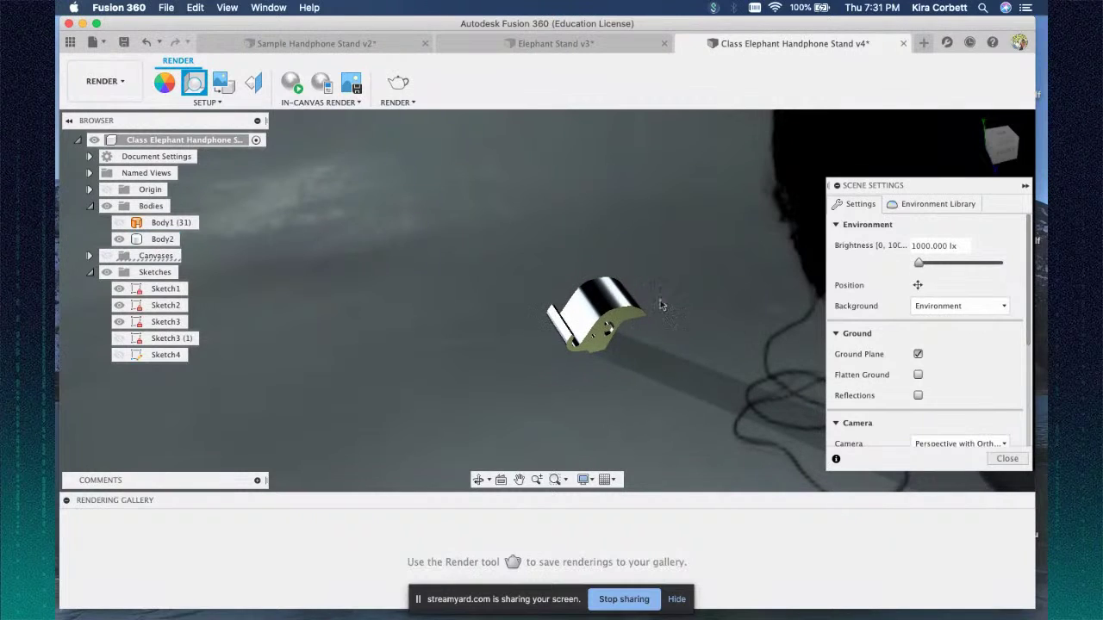
{"action": "left_click_drag", "start_coordinate": [992, 136], "coordinate": [990, 140]}
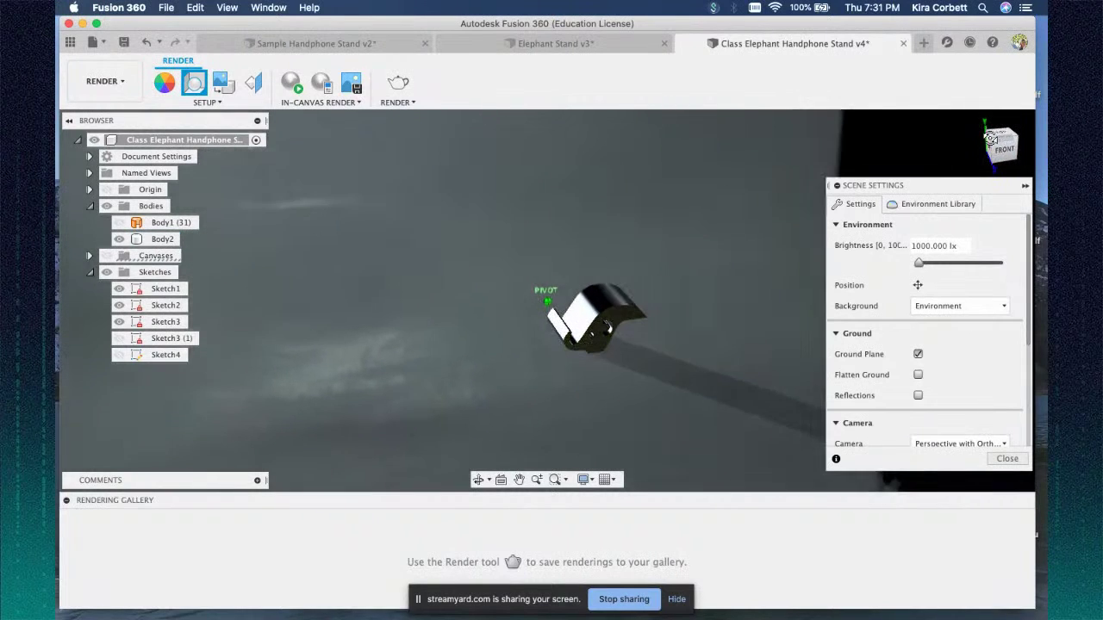
- Try a solid light green colour as the scene background
{"action": "left_click", "coordinate": [952, 305]}
{"action": "left_click", "coordinate": [937, 336]}
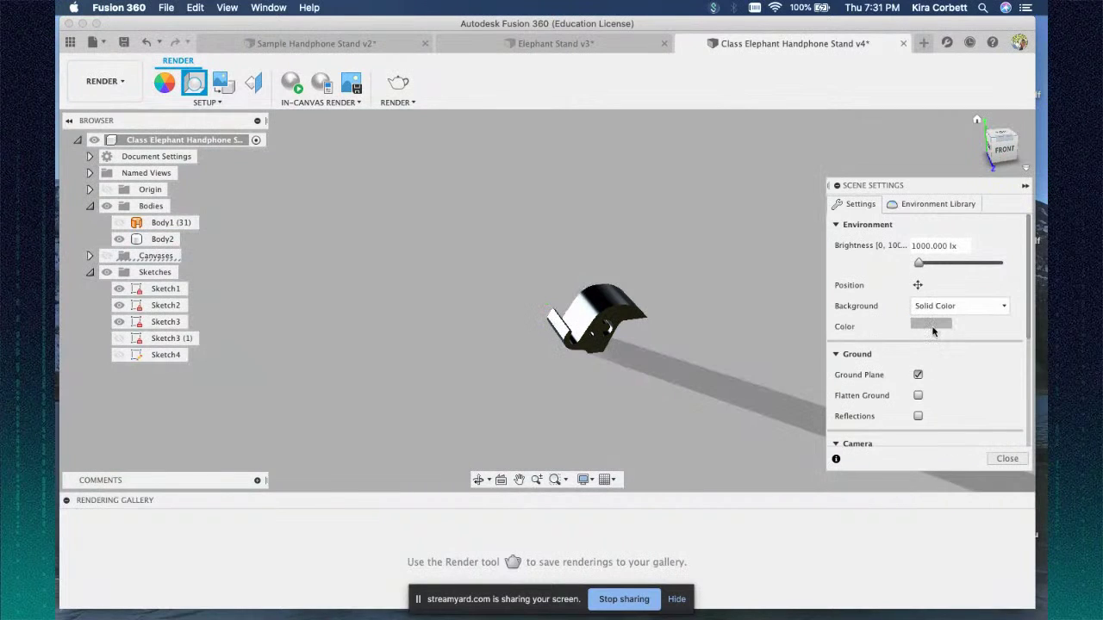
{"action": "left_click", "coordinate": [932, 329]}
{"action": "left_click_drag", "start_coordinate": [806, 199], "coordinate": [770, 201]}
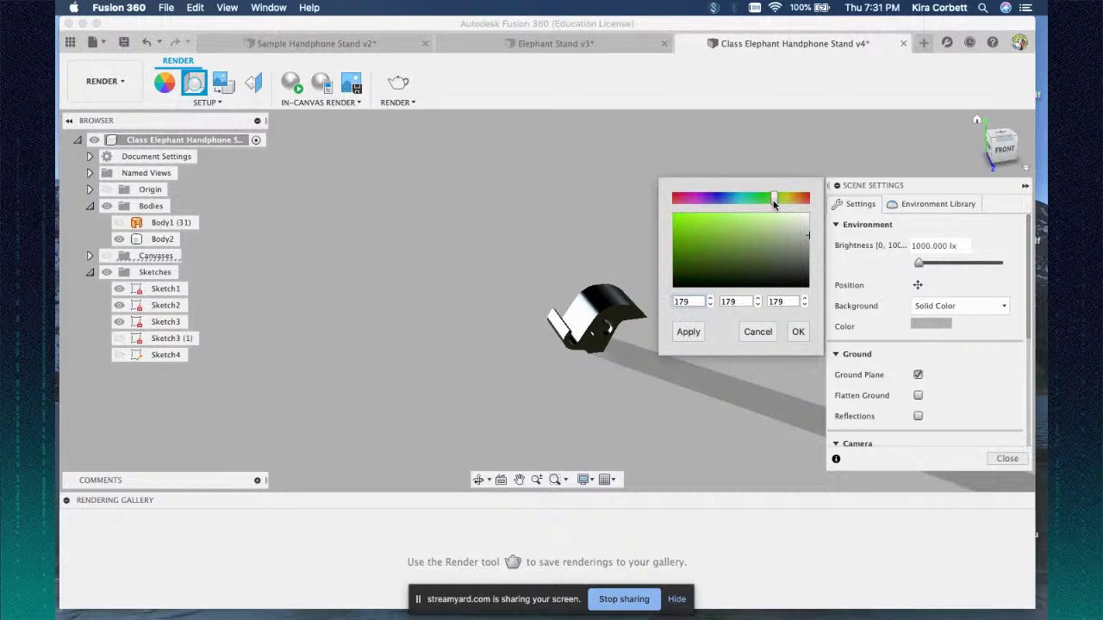
{"action": "left_click", "coordinate": [688, 332]}
{"action": "left_click_drag", "start_coordinate": [997, 151], "coordinate": [922, 147]}
- Switch the scene background back to Environment and close the scene settings
{"action": "left_click", "coordinate": [930, 307]}
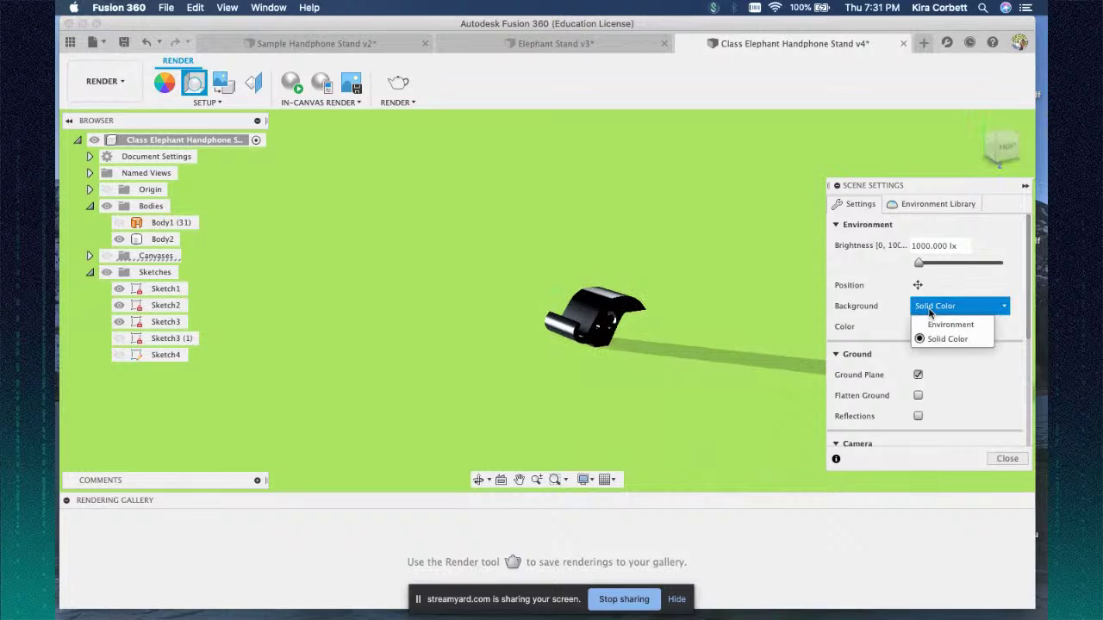
{"action": "left_click", "coordinate": [932, 322]}
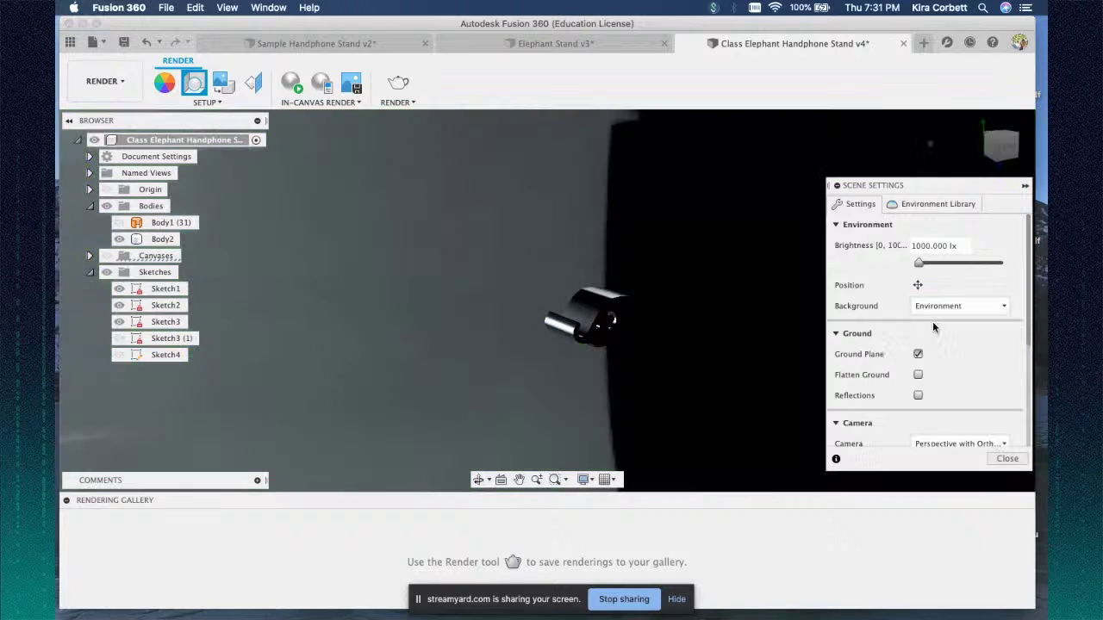
{"action": "left_click", "coordinate": [1002, 459]}
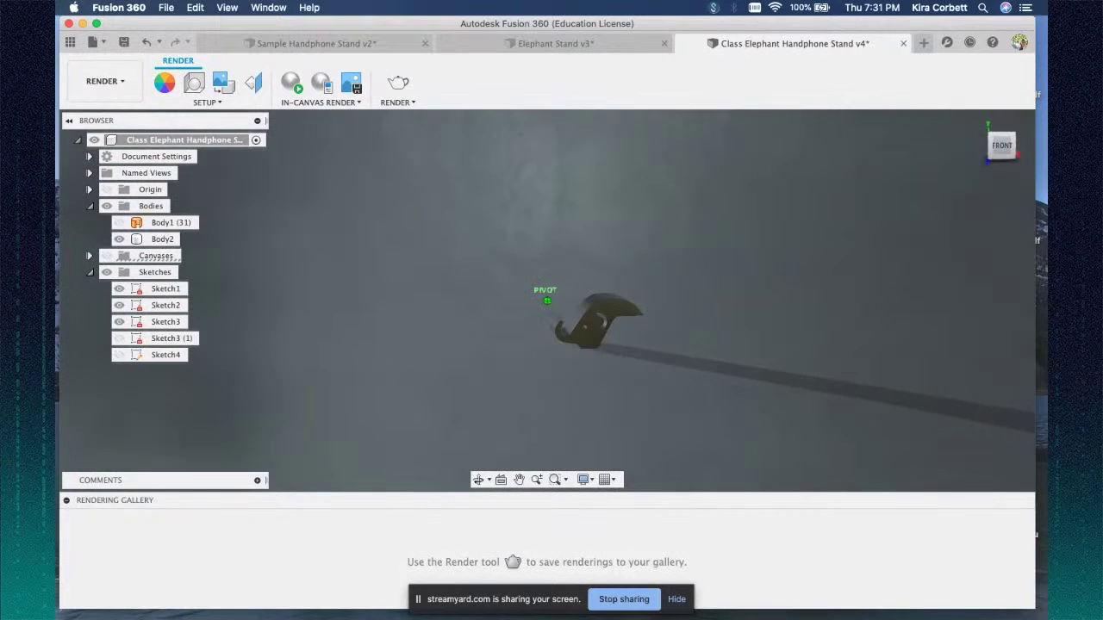
- Examine how the studio environment lights the stand's gold and grey faces from different angles
{"action": "middle_click_drag", "start_coordinate": [827, 172], "coordinate": [930, 167], "text": "shift"}
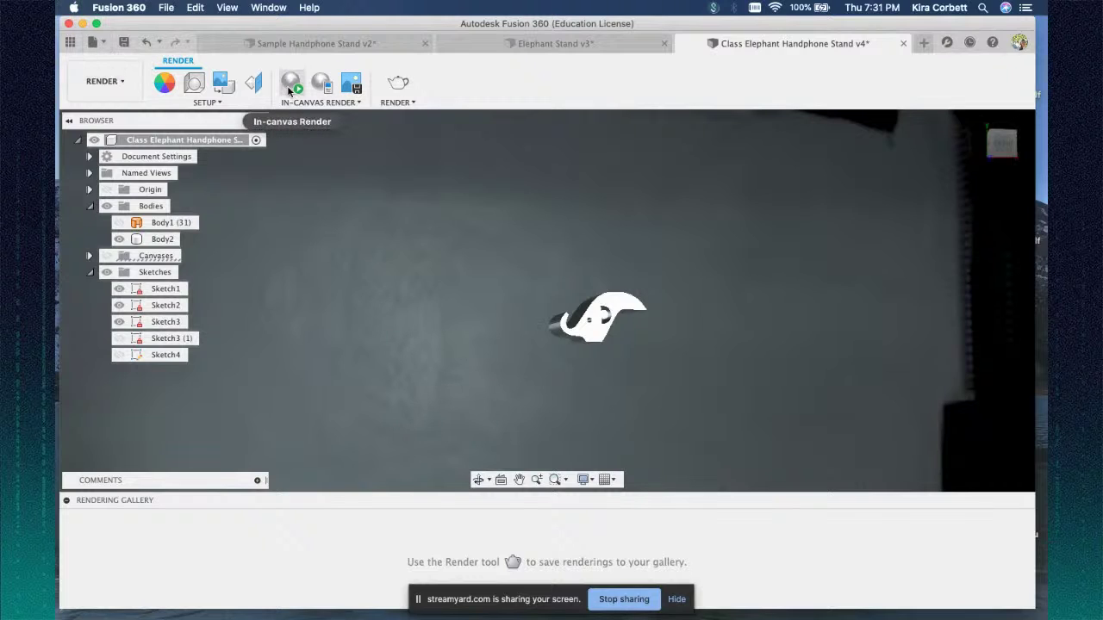
{"action": "mouse_move", "coordinate": [1002, 142]}
{"action": "left_mouse_down"}
{"action": "mouse_move", "coordinate": [985, 155]}
{"action": "mouse_move", "coordinate": [973, 146]}
{"action": "mouse_move", "coordinate": [985, 179]}
{"action": "mouse_move", "coordinate": [730, 310]}
{"action": "left_mouse_up"}
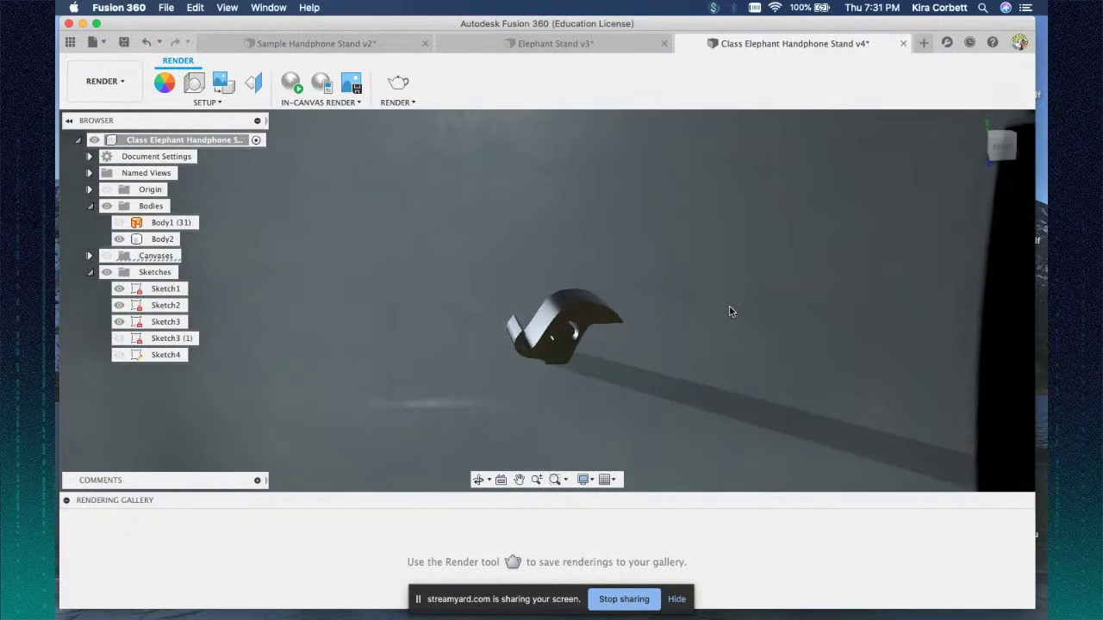
{"action": "scroll", "coordinate": [731, 308], "scroll_direction": "down", "scroll_amount": 3}
{"action": "left_click_drag", "start_coordinate": [995, 153], "coordinate": [987, 160]}
{"action": "scroll", "coordinate": [655, 325], "scroll_direction": "up", "scroll_amount": 5}
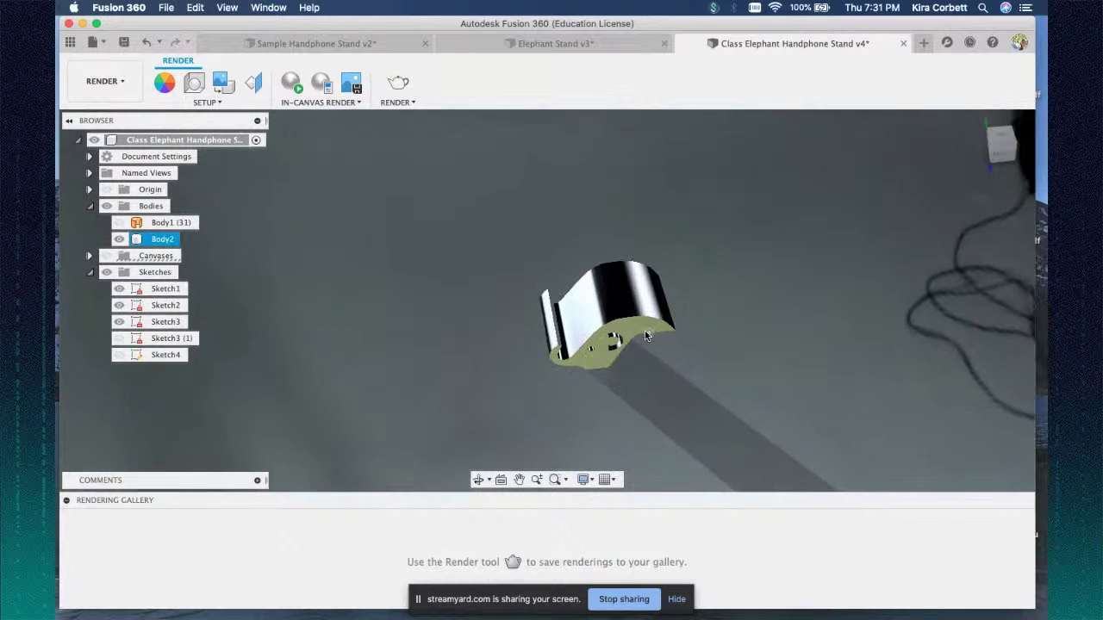
{"action": "left_click_drag", "start_coordinate": [999, 151], "coordinate": [954, 127]}
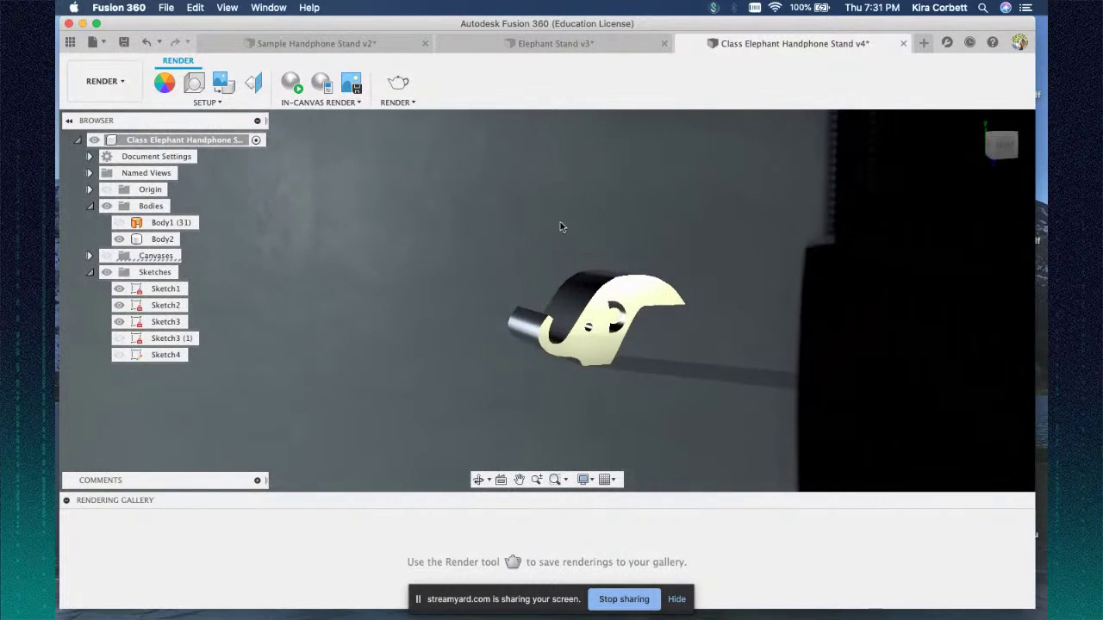
- Replace the custom studio environment with Cool Light from the environment library and close the scene settings
{"action": "left_click", "coordinate": [194, 82]}
{"action": "left_click", "coordinate": [911, 204]}
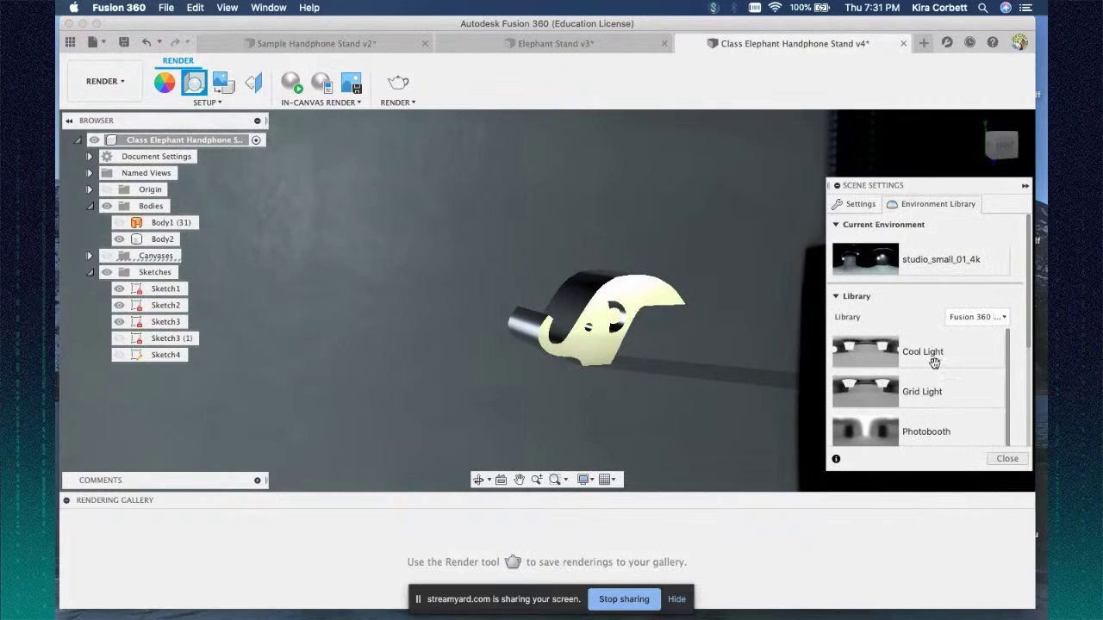
{"action": "left_click_drag", "start_coordinate": [929, 357], "coordinate": [645, 384]}
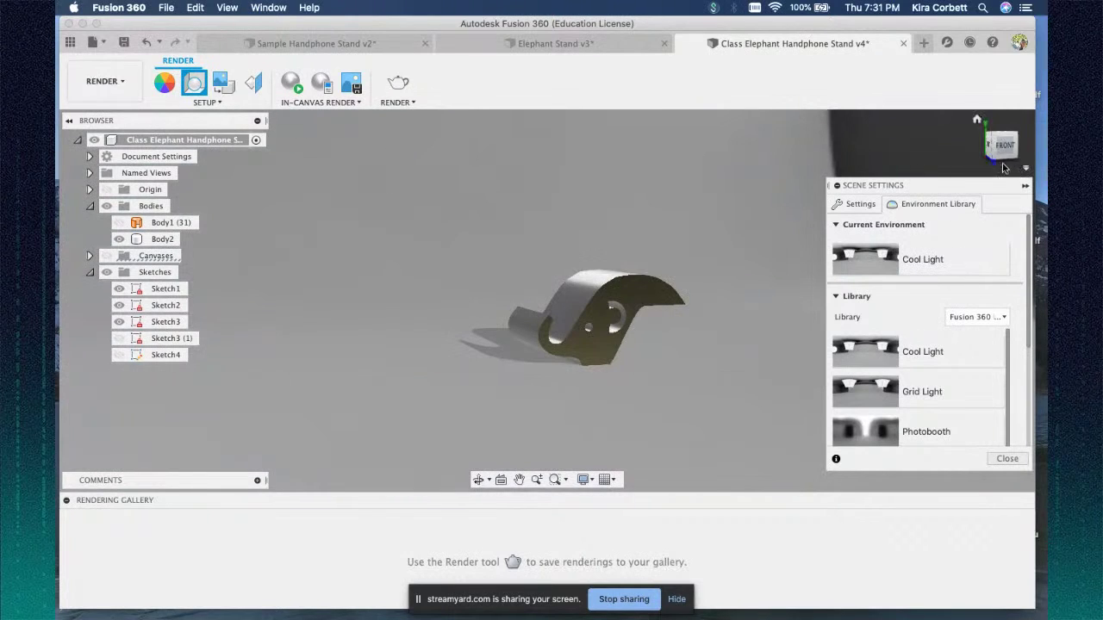
{"action": "left_click_drag", "start_coordinate": [994, 153], "coordinate": [728, 325]}
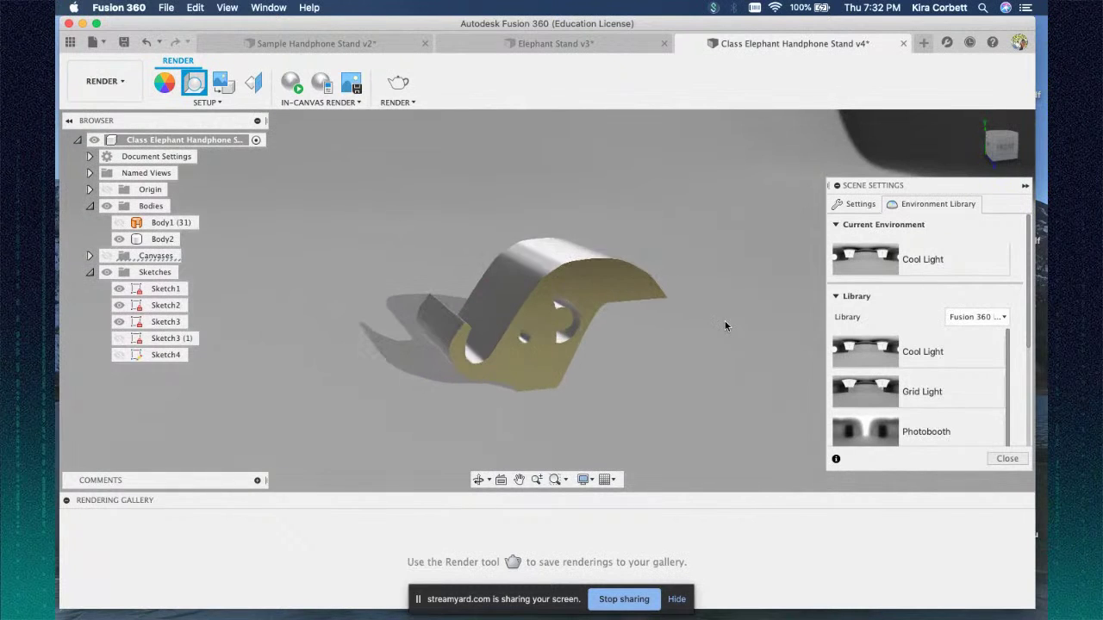
{"action": "scroll", "coordinate": [728, 325], "scroll_direction": "up", "scroll_amount": 5}
{"action": "scroll", "coordinate": [728, 324], "scroll_direction": "down", "scroll_amount": 3}
{"action": "left_click_drag", "start_coordinate": [992, 148], "coordinate": [983, 145]}
{"action": "left_click", "coordinate": [1007, 458]}
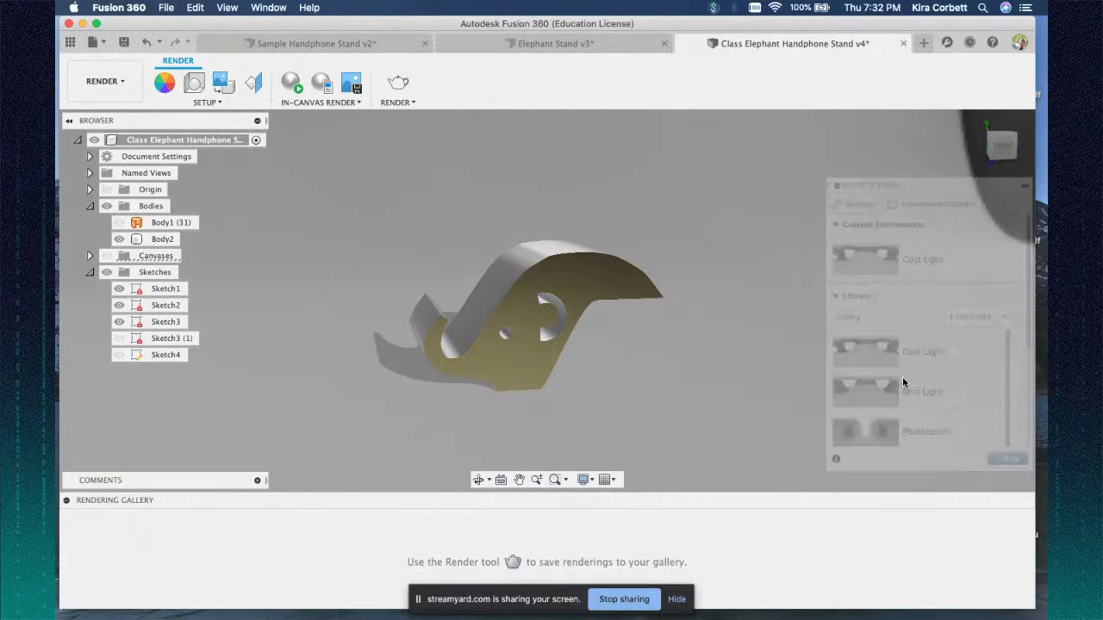
- Preview the stand with an in-canvas render, stop it, and save a captured PNG image of the view to the Desktop
{"action": "left_click", "coordinate": [289, 89]}
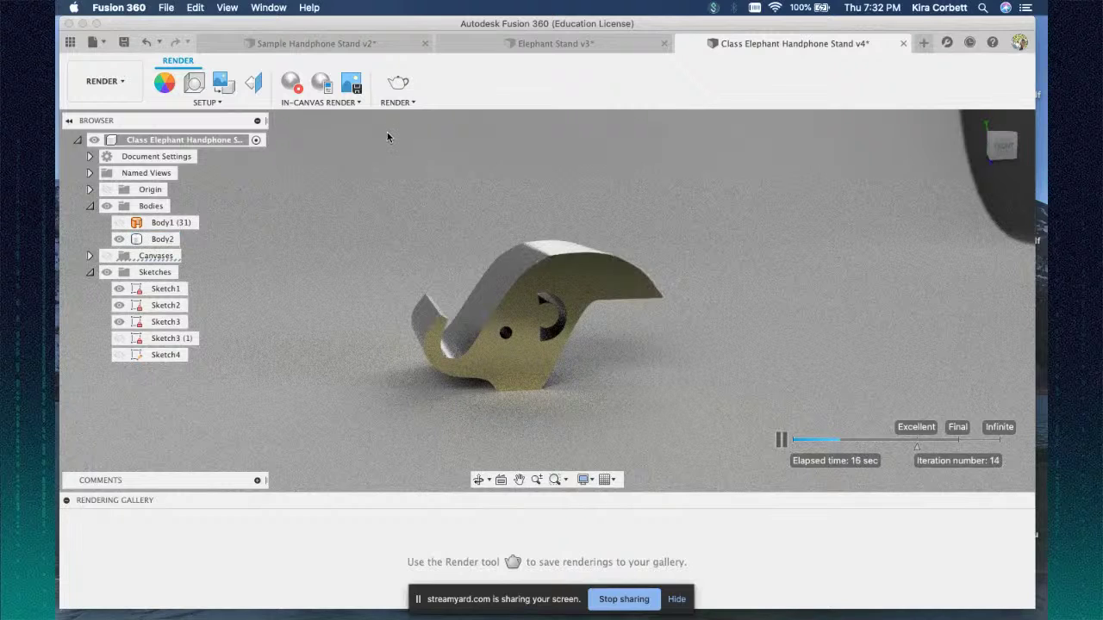
{"action": "left_click", "coordinate": [291, 84]}
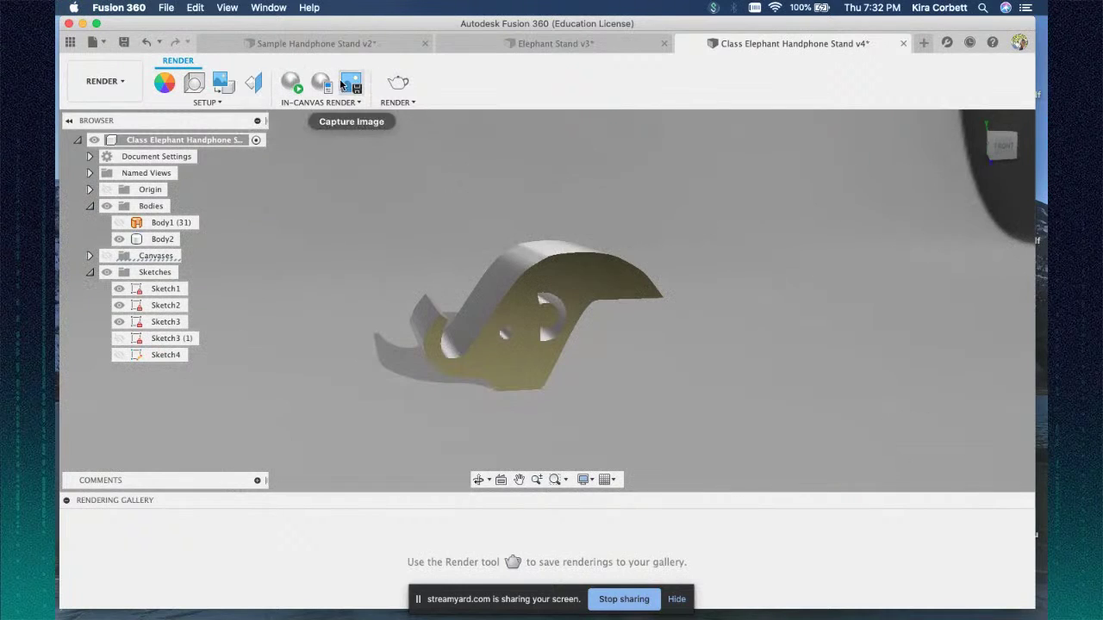
{"action": "left_click", "coordinate": [350, 84]}
{"action": "left_click", "coordinate": [674, 398]}
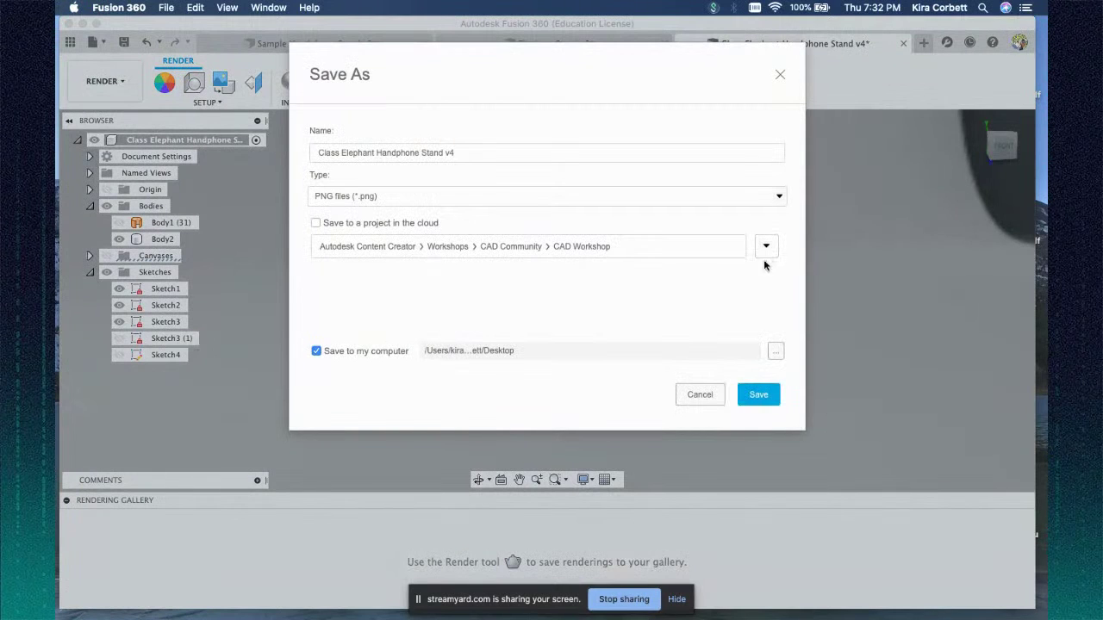
{"action": "left_click", "coordinate": [763, 395]}
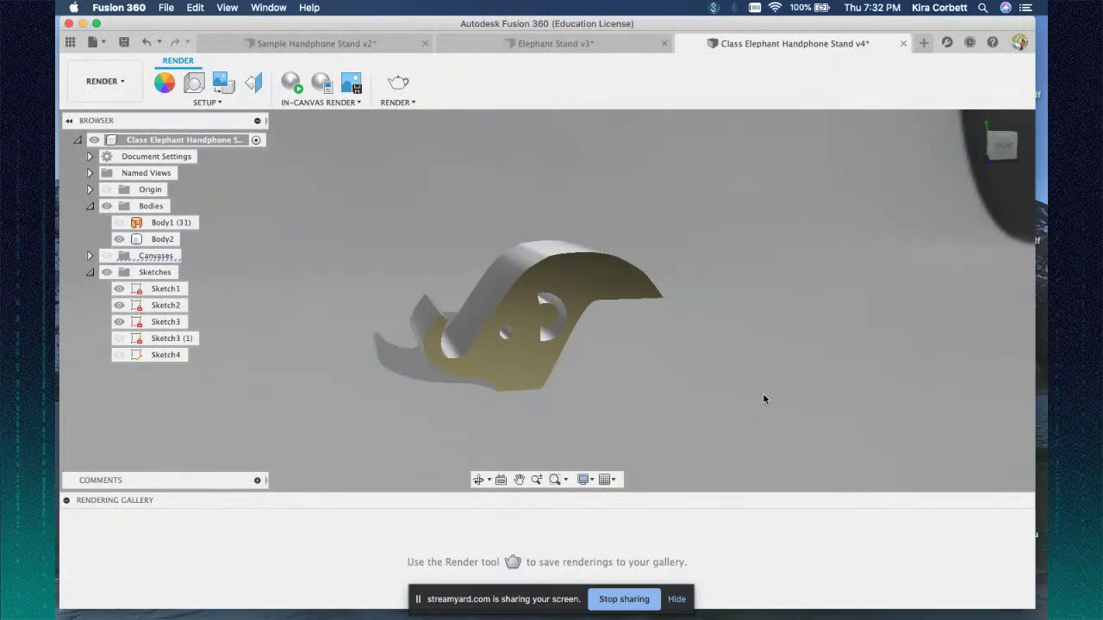
- Save the elephant handphone stand design as a new version
{"action": "left_click_drag", "start_coordinate": [1014, 158], "coordinate": [984, 155]}
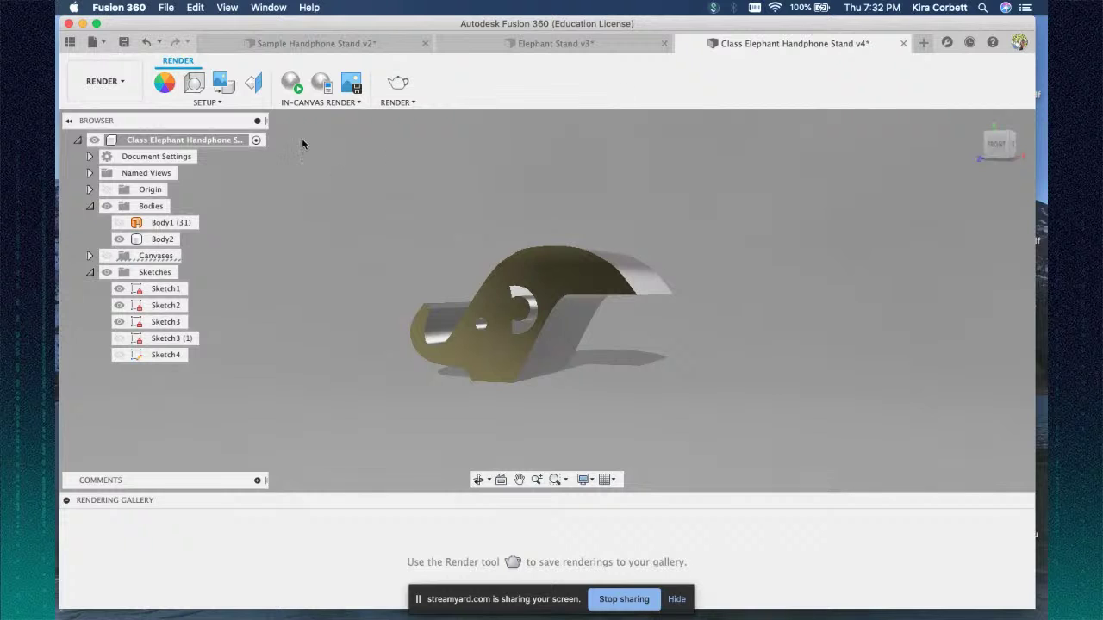
{"action": "left_click", "coordinate": [92, 41]}
{"action": "left_click", "coordinate": [95, 175]}
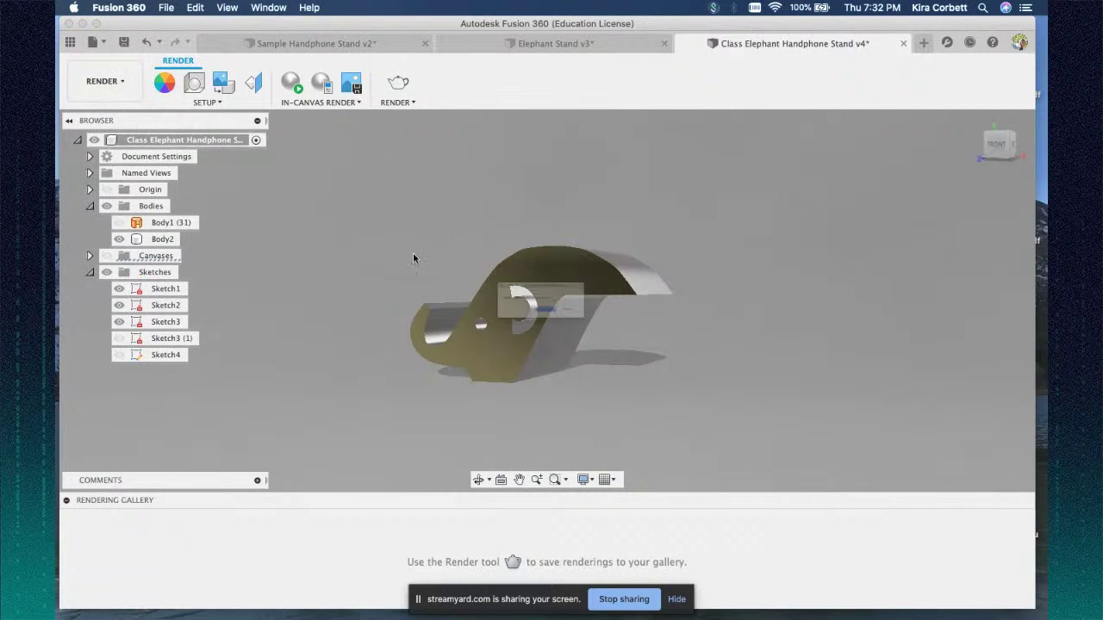
{"action": "left_click", "coordinate": [574, 328]}
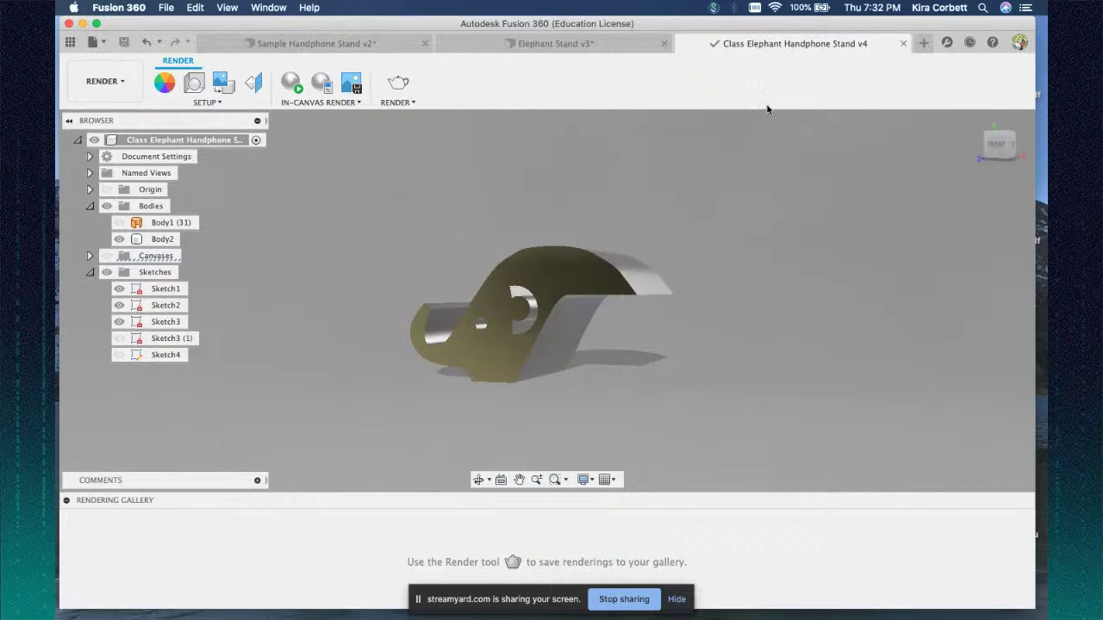
- Open the Handphone Stand CAD design from the CAD Workshop folder and inspect its model
{"action": "left_click", "coordinate": [996, 147]}
{"action": "left_click_drag", "start_coordinate": [992, 154], "coordinate": [1034, 160]}
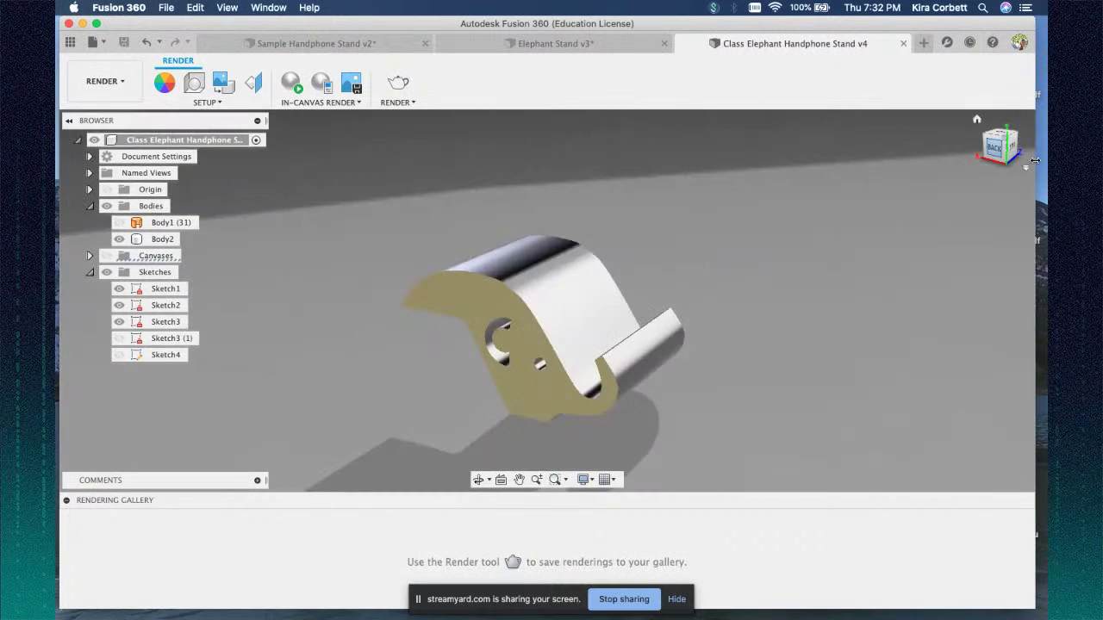
{"action": "middle_click_drag", "start_coordinate": [988, 155], "coordinate": [819, 156], "text": "shift"}
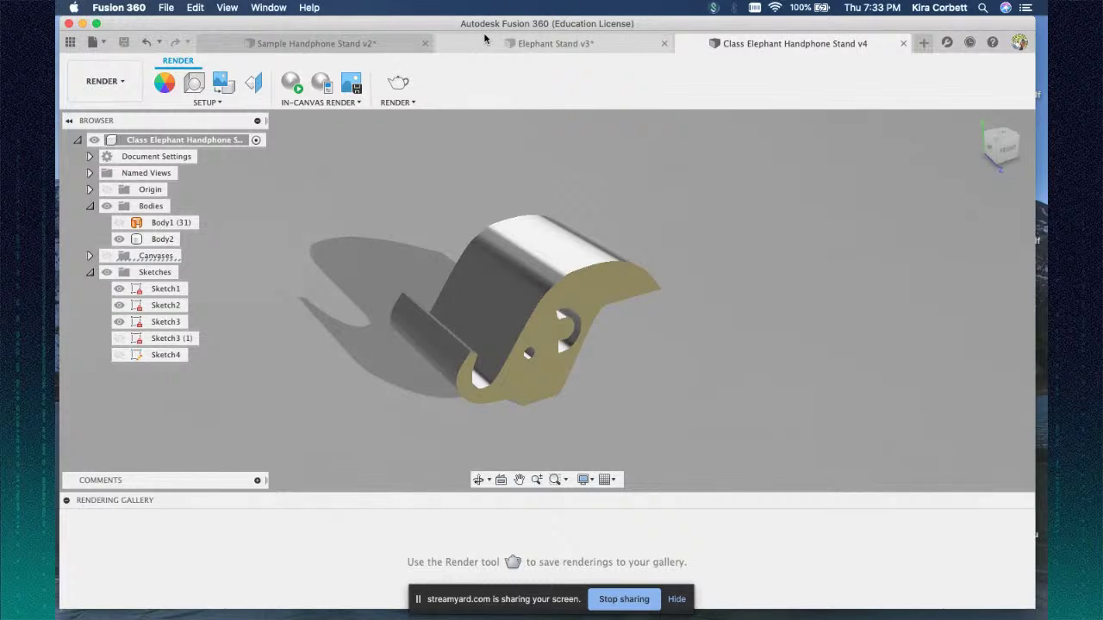
{"action": "left_click", "coordinate": [70, 41]}
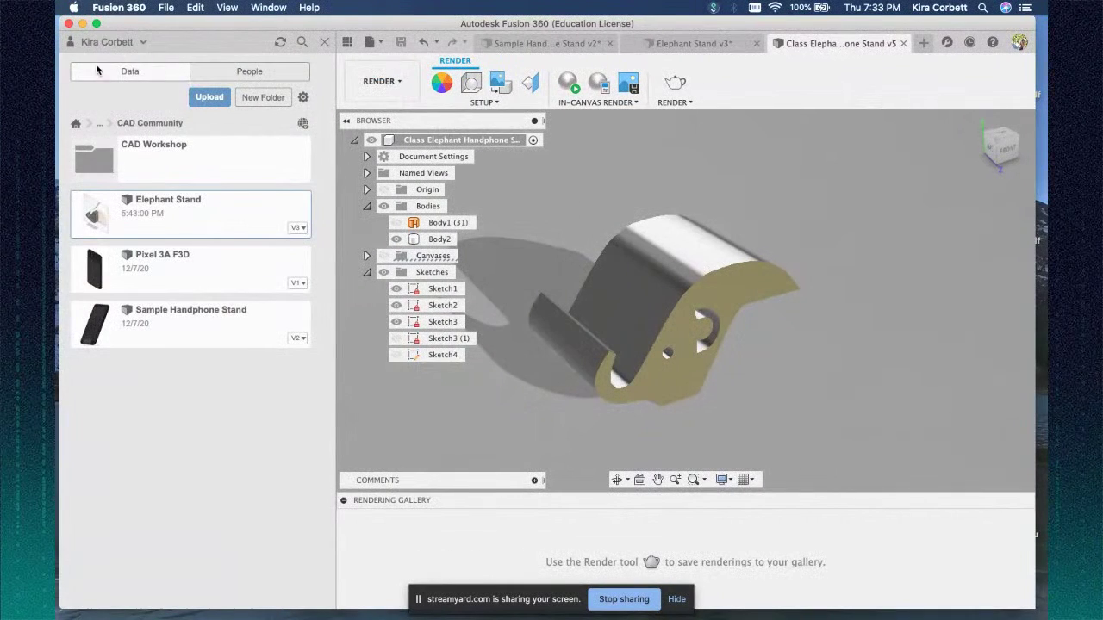
{"action": "left_click", "coordinate": [114, 178]}
{"action": "double_click", "coordinate": [123, 217]}
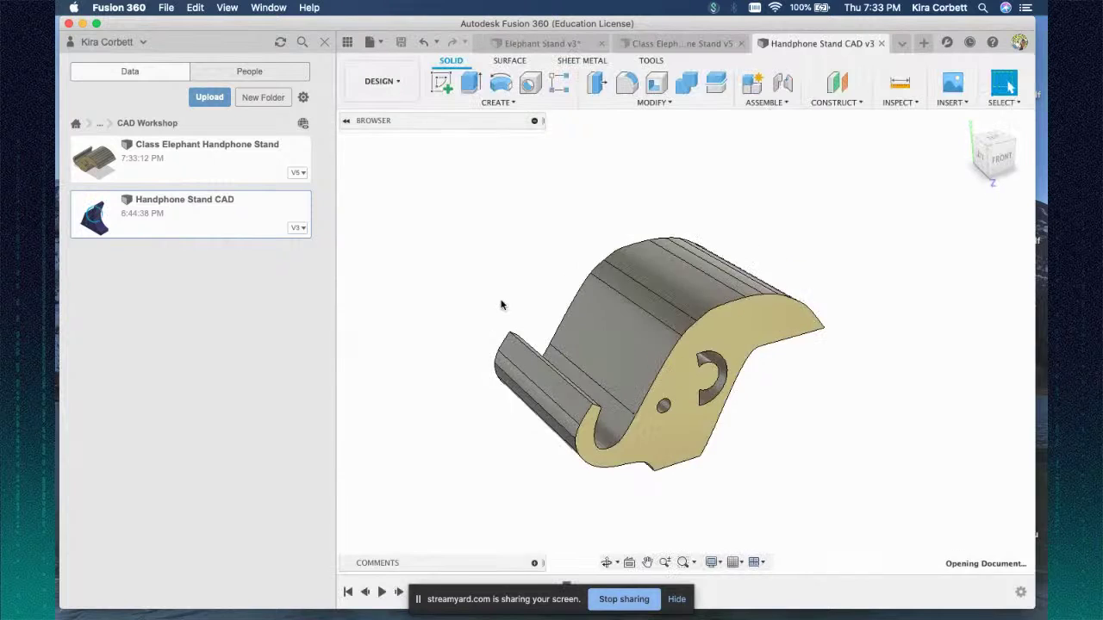
{"action": "left_click", "coordinate": [1002, 158]}
{"action": "left_click", "coordinate": [992, 160]}
{"action": "mouse_move", "coordinate": [992, 162]}
{"action": "left_mouse_down"}
{"action": "mouse_move", "coordinate": [1023, 174]}
{"action": "mouse_move", "coordinate": [1005, 171]}
{"action": "left_mouse_up"}
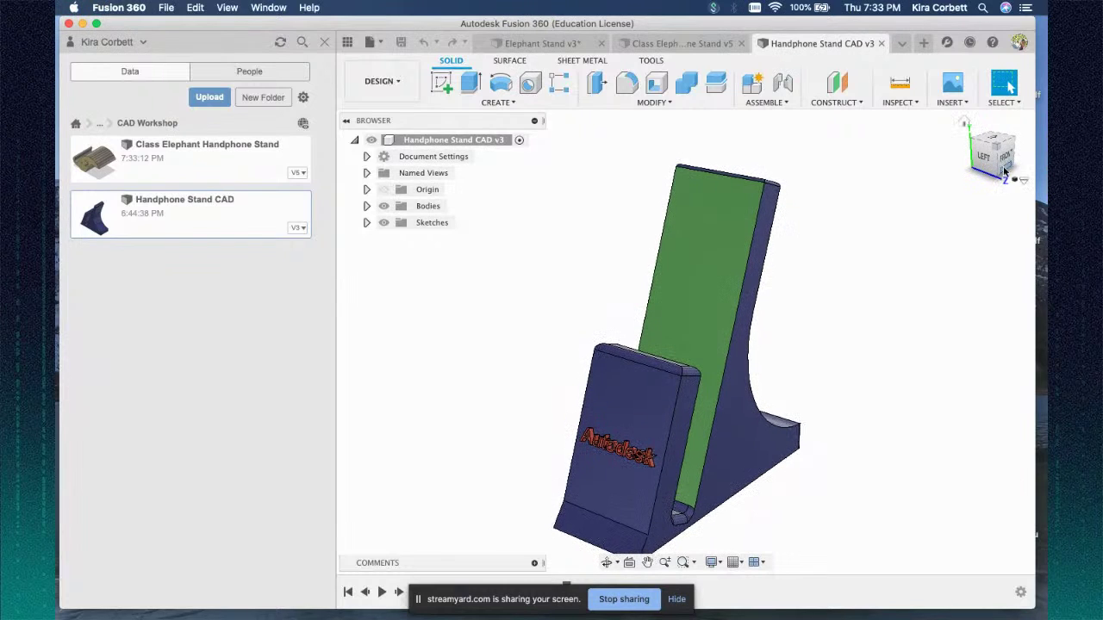
- Create a new design and start a sketch on the horizontal origin plane, viewed from the top
{"action": "scroll", "coordinate": [870, 327], "scroll_direction": "up", "scroll_amount": 2}
{"action": "scroll", "coordinate": [870, 327], "scroll_direction": "down", "scroll_amount": 3}
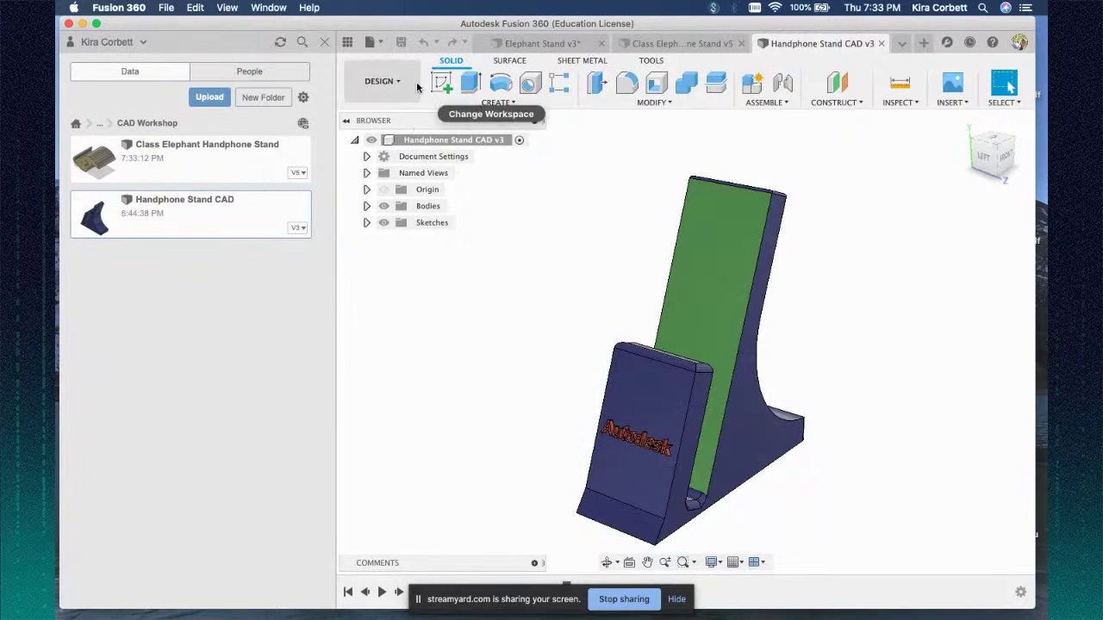
{"action": "left_click", "coordinate": [372, 43]}
{"action": "left_click", "coordinate": [378, 57]}
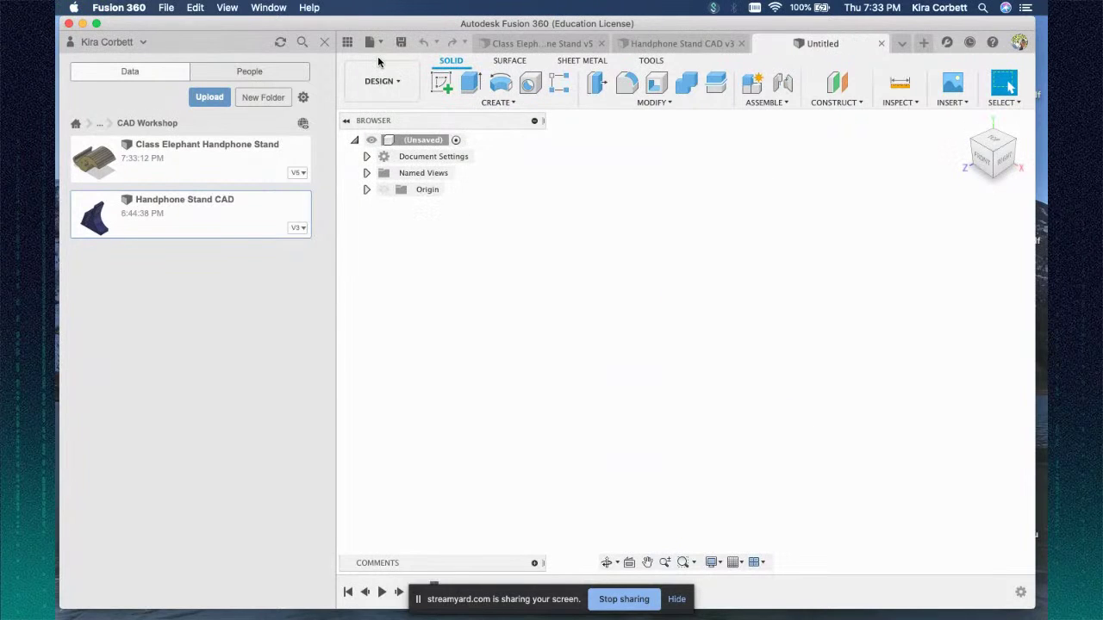
{"action": "left_click", "coordinate": [440, 83]}
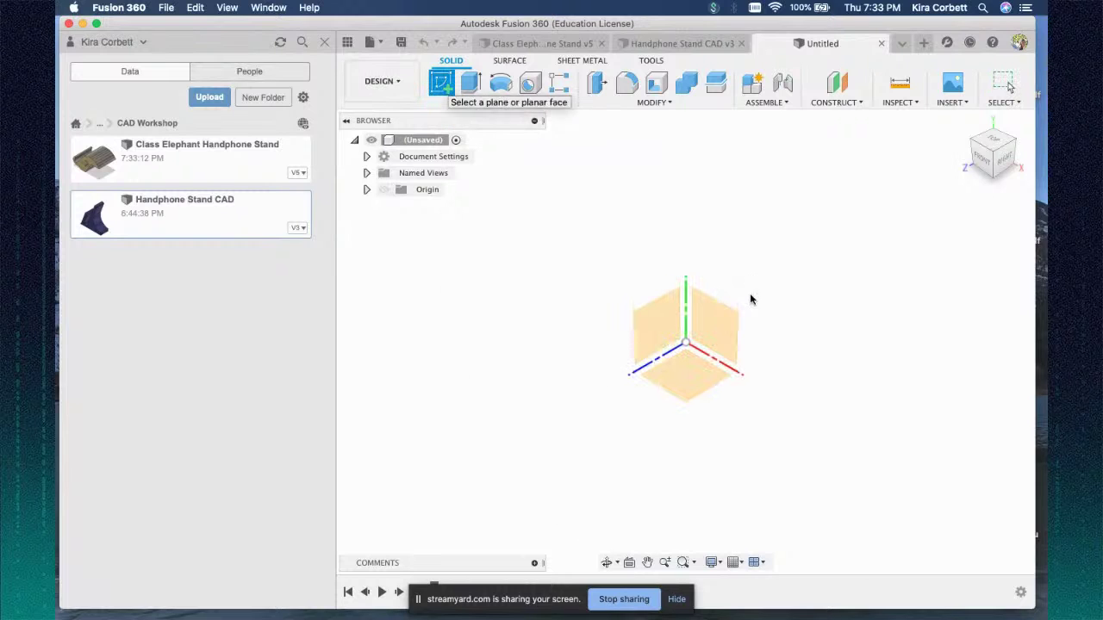
{"action": "left_click", "coordinate": [678, 382]}
{"action": "left_click", "coordinate": [991, 145]}
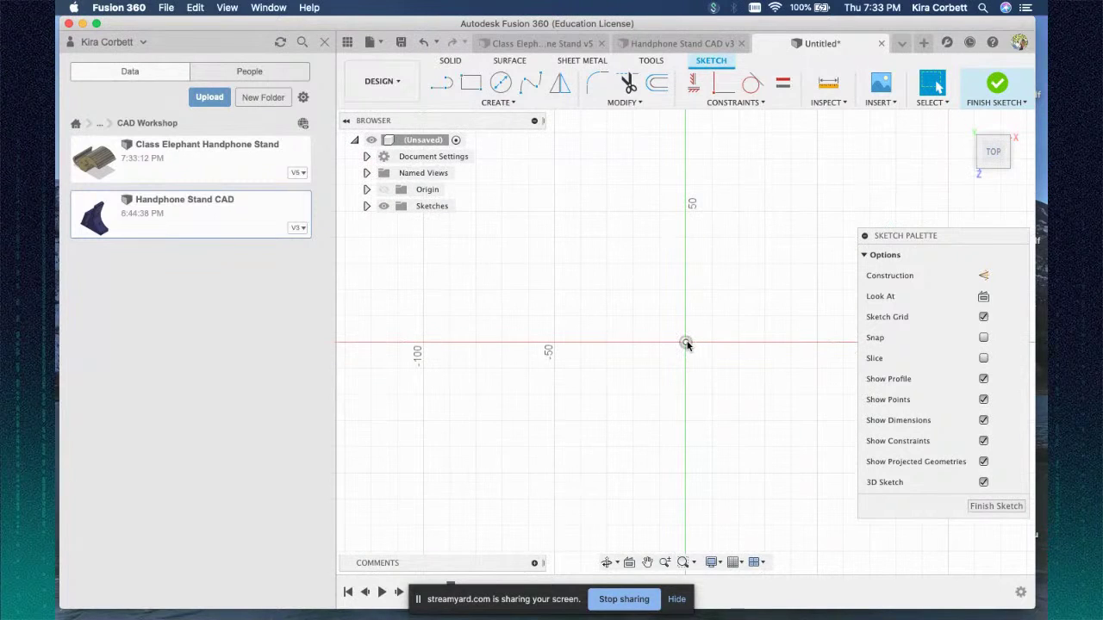
- Sketch a two-point rectangle about 50 mm square starting at the origin, and finish the sketch
{"action": "left_click", "coordinate": [481, 103]}
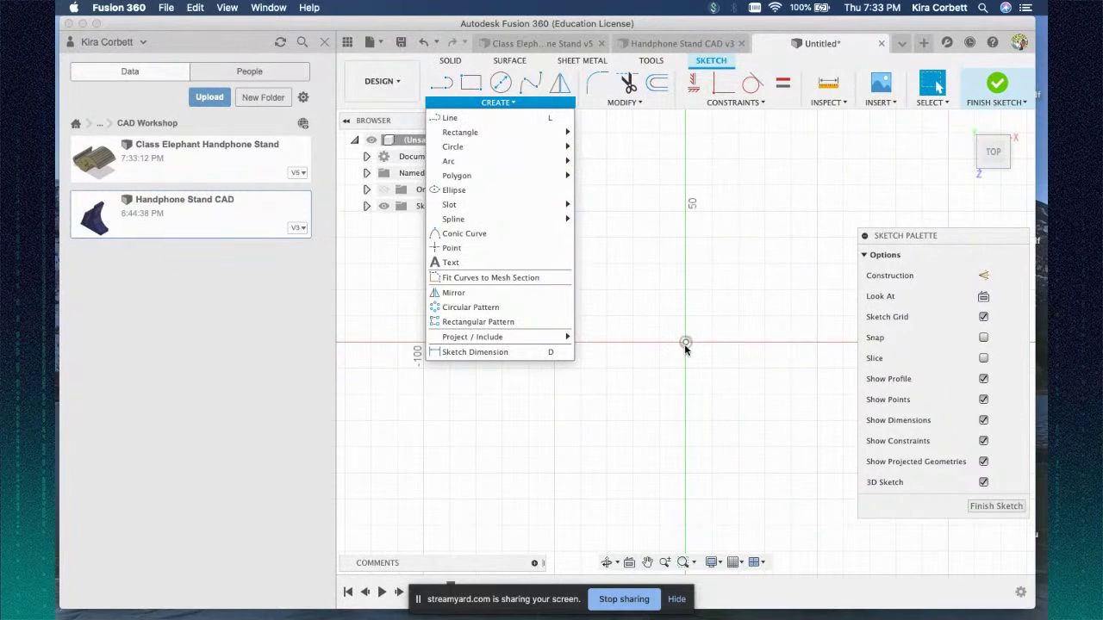
{"action": "left_click", "coordinate": [686, 348]}
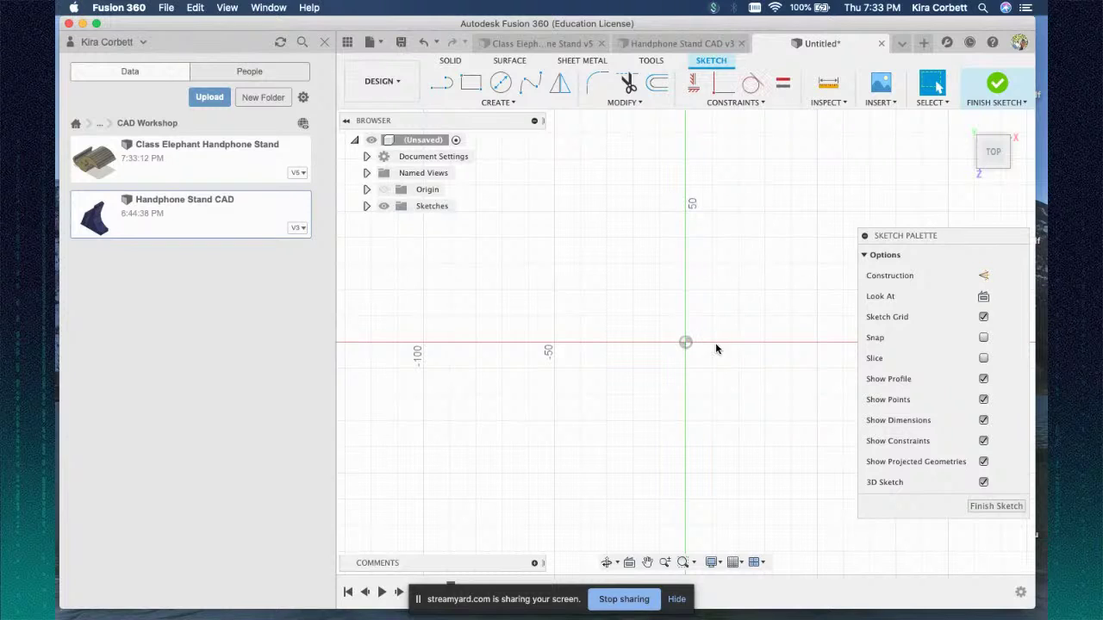
{"action": "left_click_drag", "start_coordinate": [615, 306], "coordinate": [514, 207]}
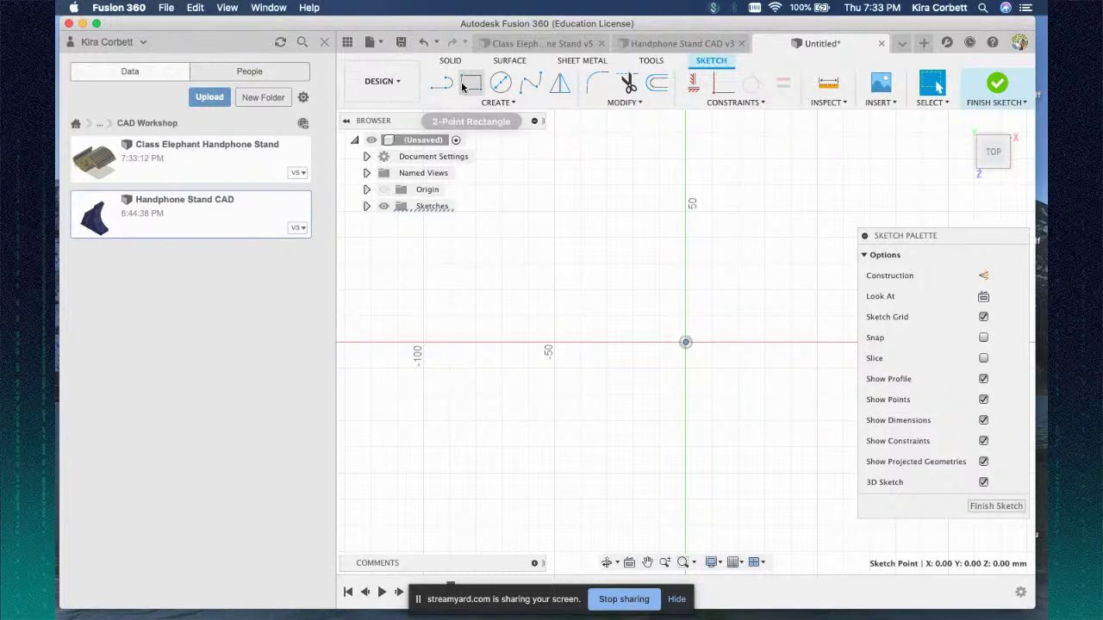
{"action": "left_click", "coordinate": [470, 82]}
{"action": "left_click", "coordinate": [685, 342]}
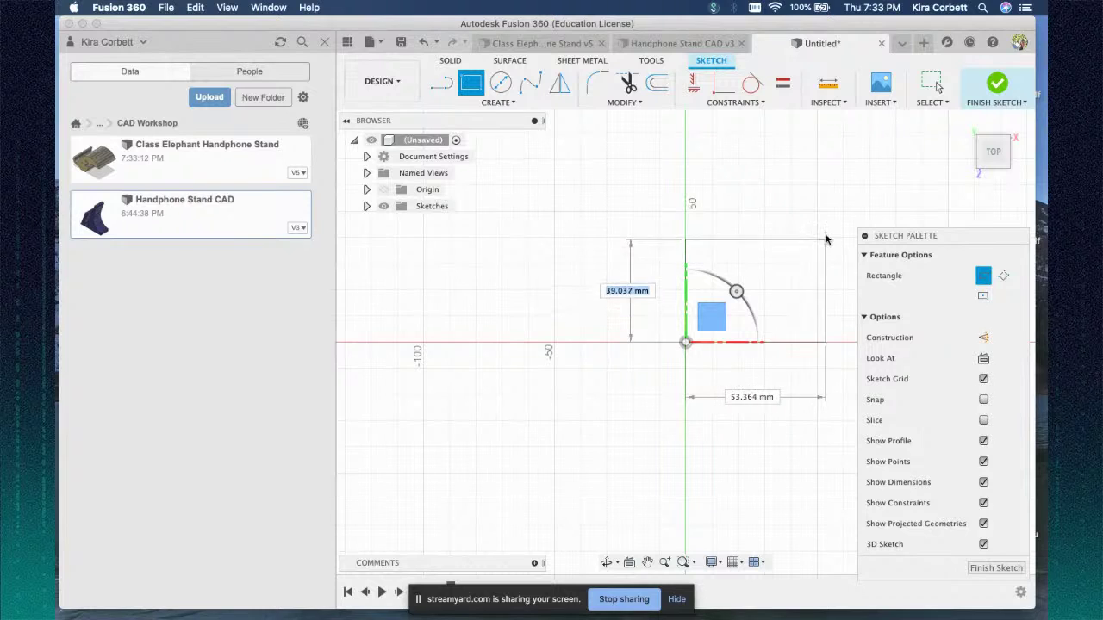
{"action": "left_click", "coordinate": [817, 211]}
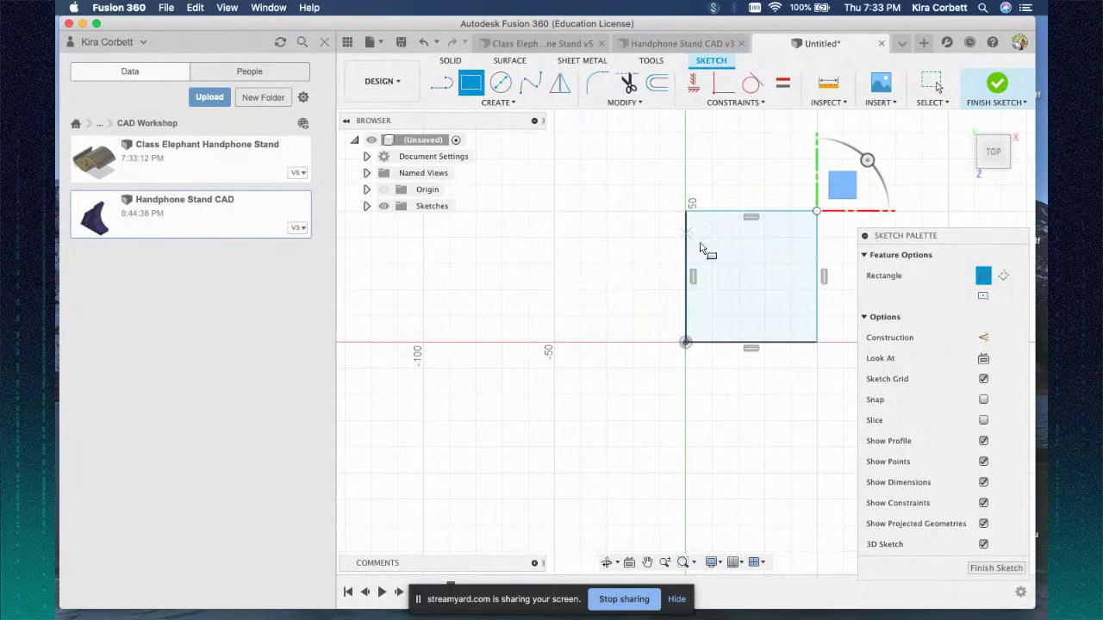
{"action": "mouse_move", "coordinate": [778, 155]}
{"action": "middle_mouse_down"}
{"action": "mouse_move", "coordinate": [592, 190]}
{"action": "mouse_move", "coordinate": [611, 230]}
{"action": "middle_mouse_up"}
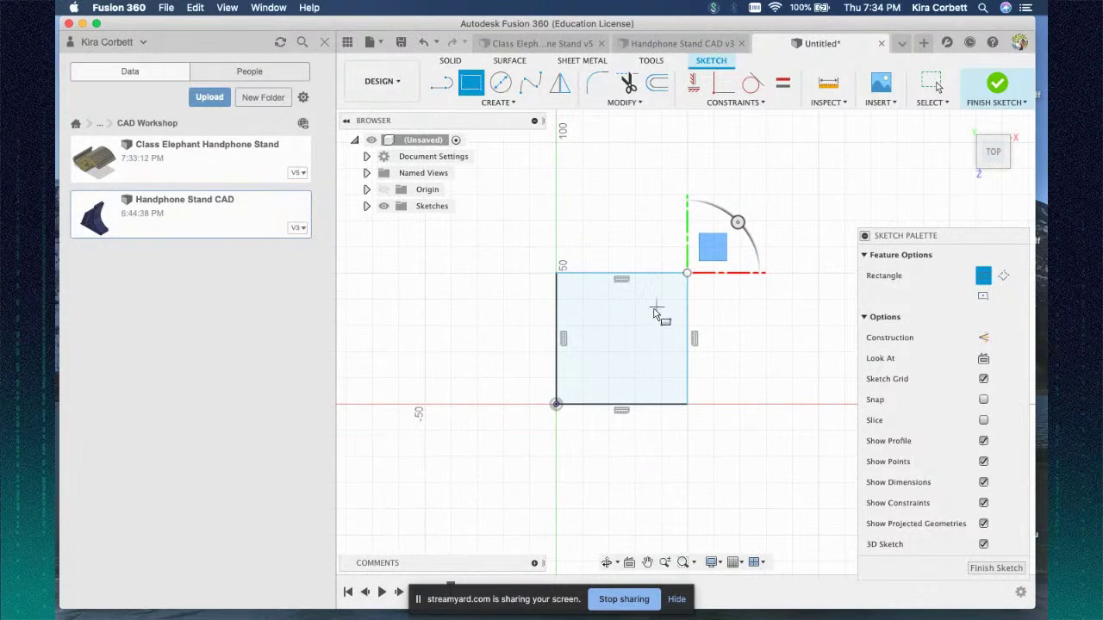
{"action": "left_click", "coordinate": [994, 569]}
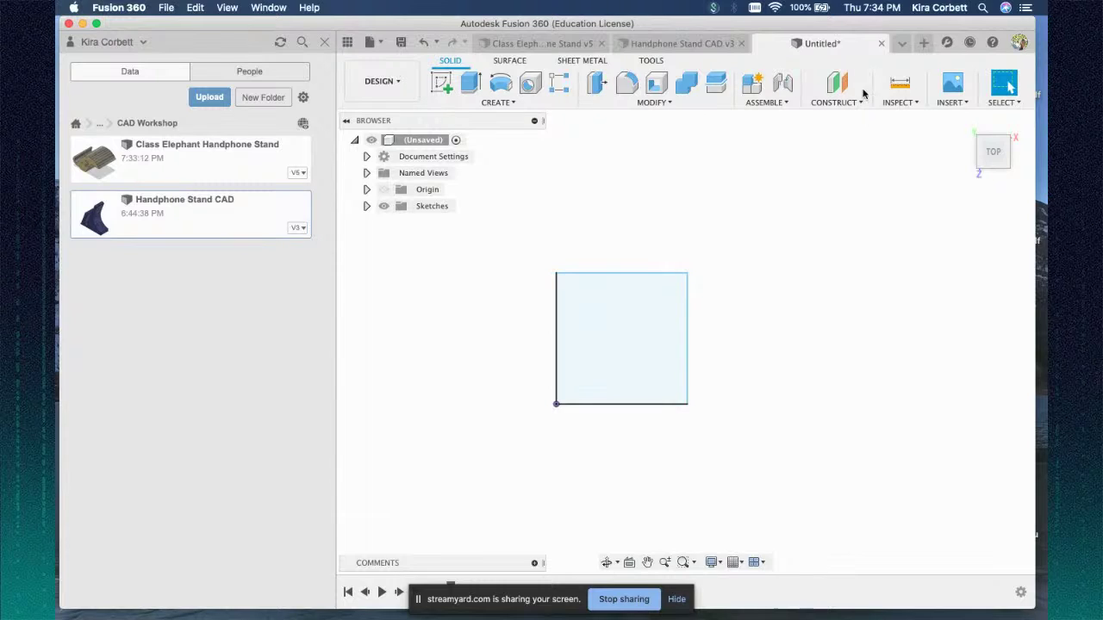
- Extrude the square profile upward 40 mm as a new body
{"action": "left_click", "coordinate": [503, 105]}
{"action": "left_click", "coordinate": [660, 176]}
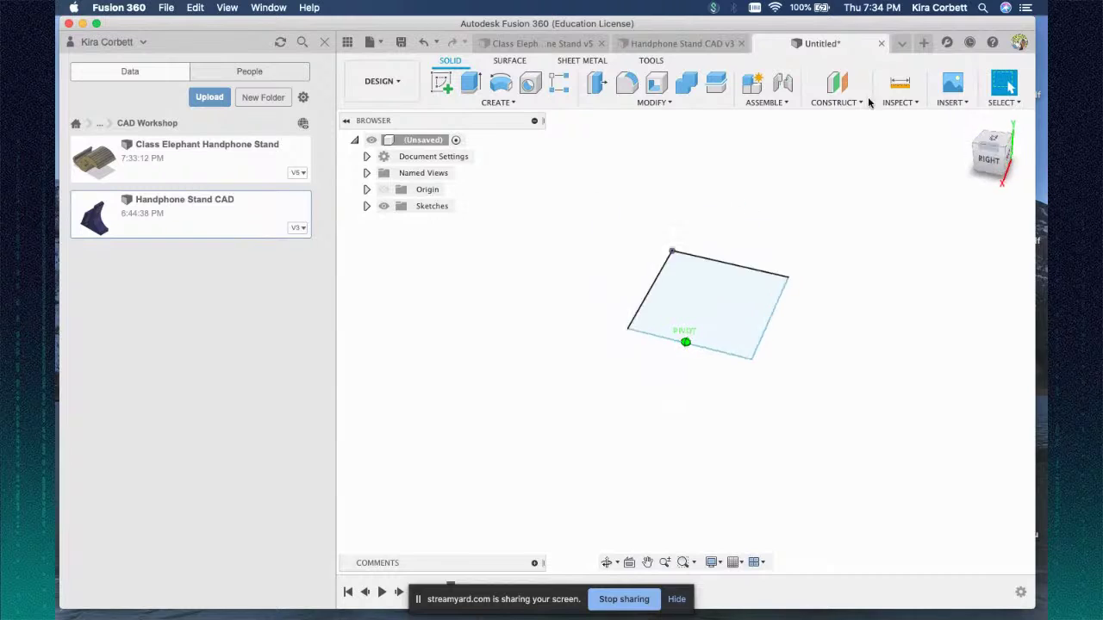
{"action": "left_click", "coordinate": [964, 123]}
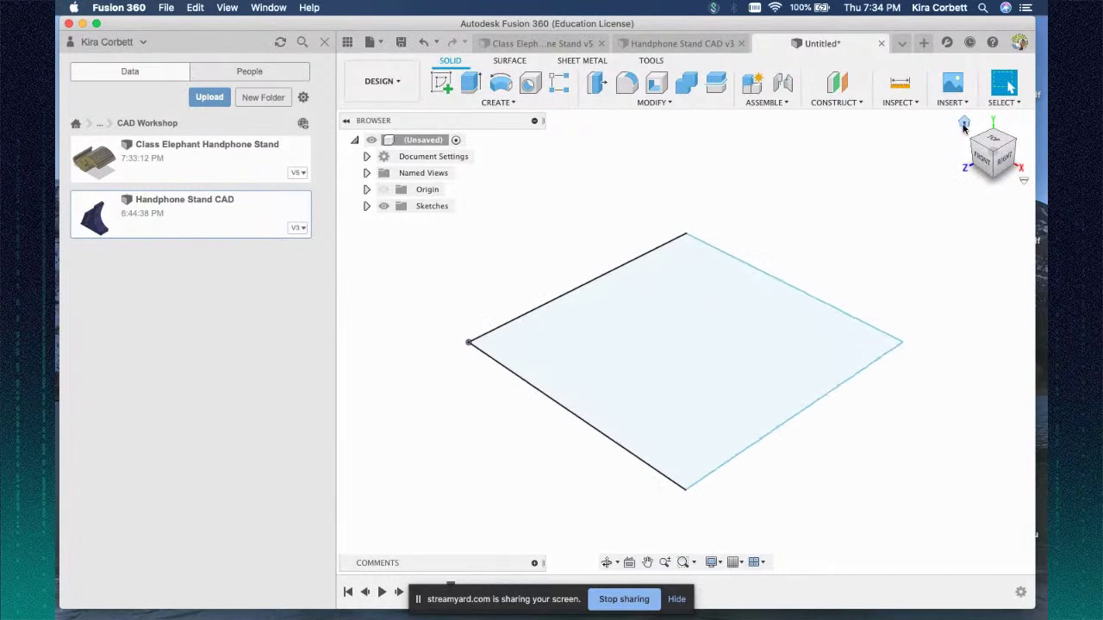
{"action": "left_click", "coordinate": [989, 145]}
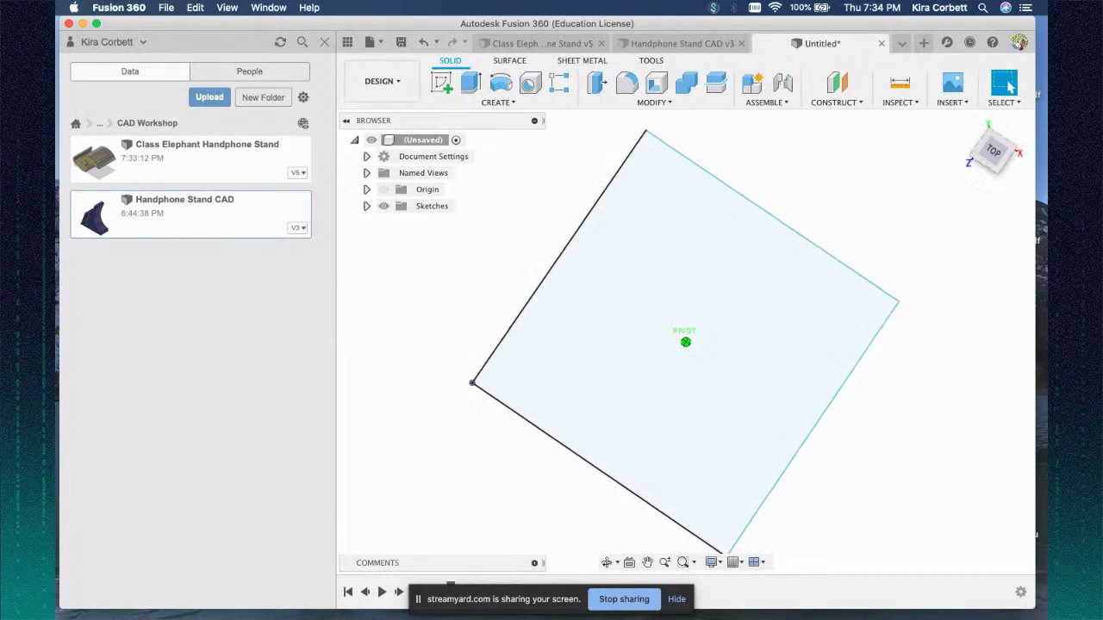
{"action": "left_click", "coordinate": [496, 105]}
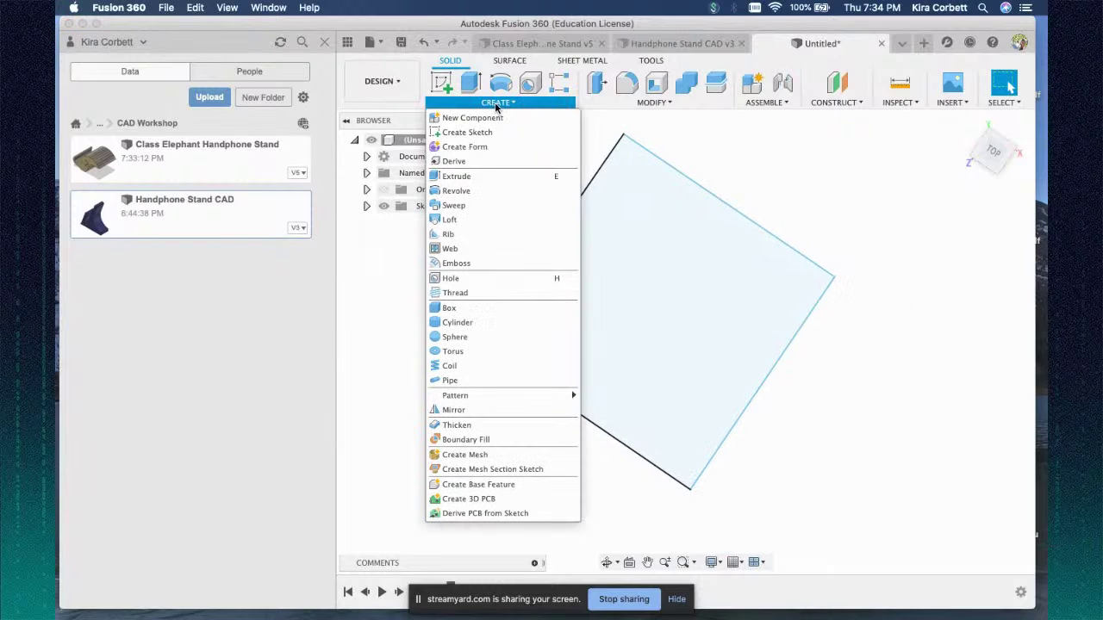
{"action": "left_click", "coordinate": [456, 175]}
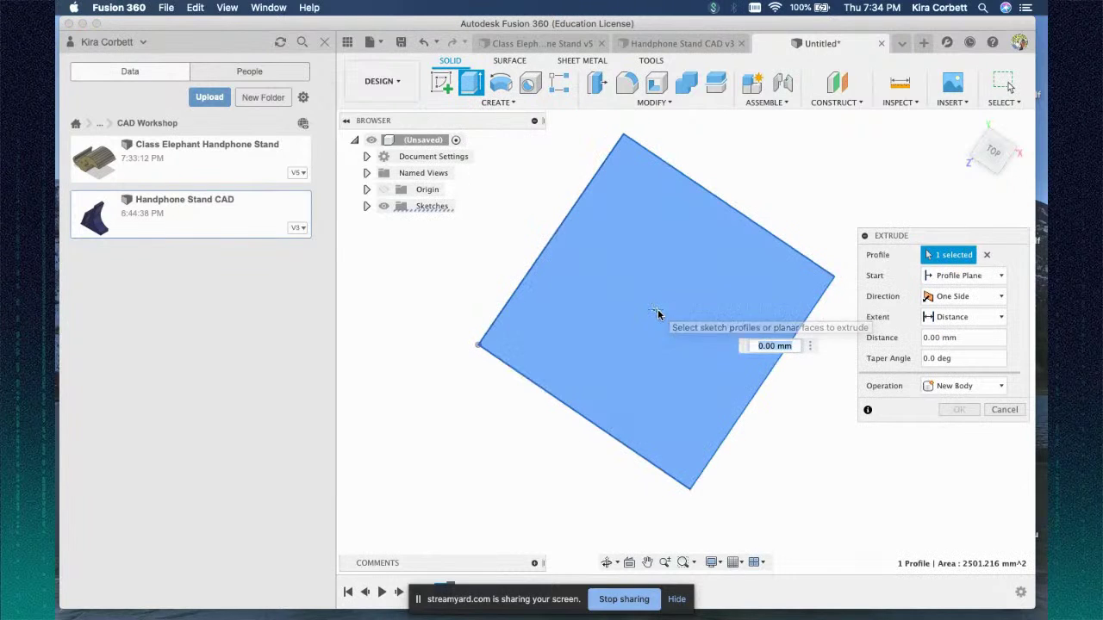
{"action": "left_click", "coordinate": [966, 119]}
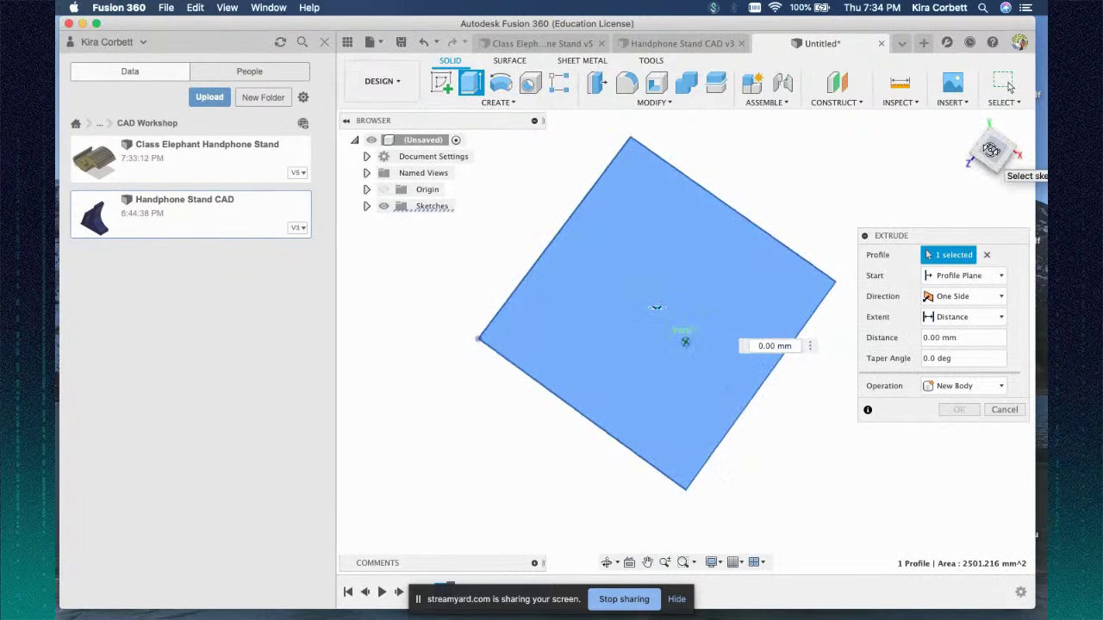
{"action": "left_click_drag", "start_coordinate": [664, 310], "coordinate": [663, 115]}
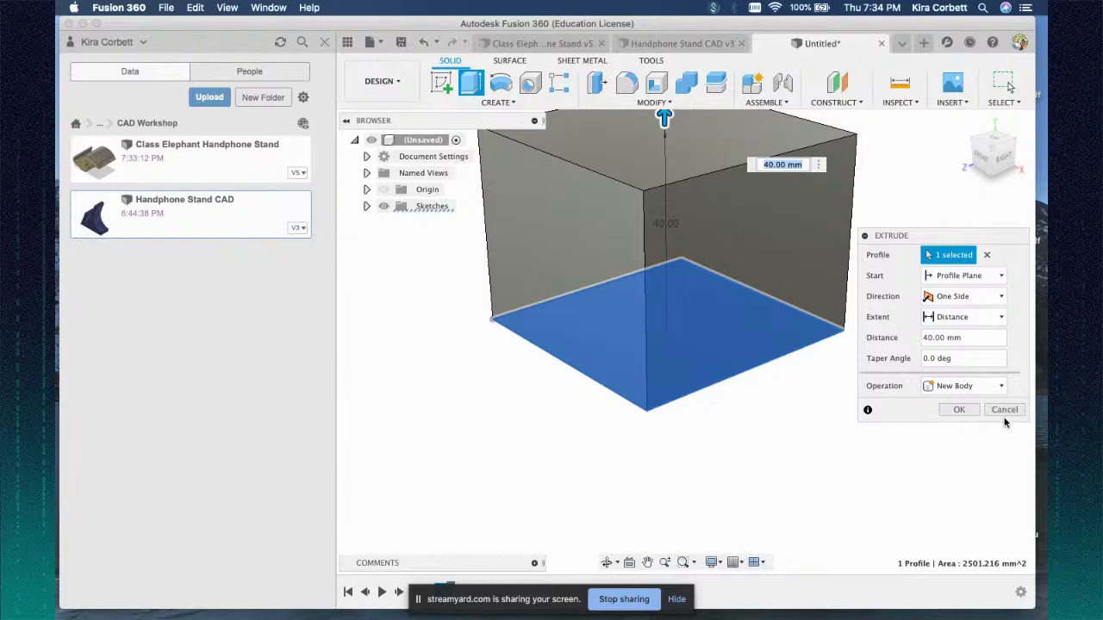
{"action": "left_click", "coordinate": [959, 410]}
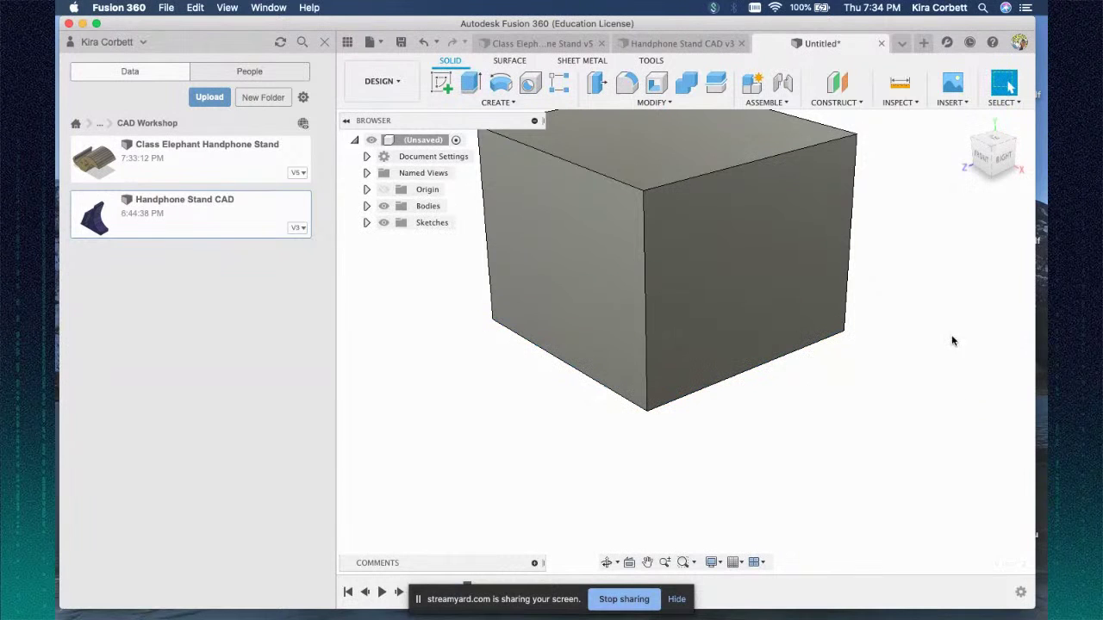
- Sketch a two-point rectangle on the box's back face, inset from all four edges, and finish the sketch
{"action": "left_click", "coordinate": [990, 152]}
{"action": "mouse_move", "coordinate": [682, 326]}
{"action": "middle_mouse_down", "text": "shift"}
{"action": "mouse_move", "coordinate": [594, 339]}
{"action": "mouse_move", "coordinate": [597, 357]}
{"action": "middle_mouse_up", "text": "shift"}
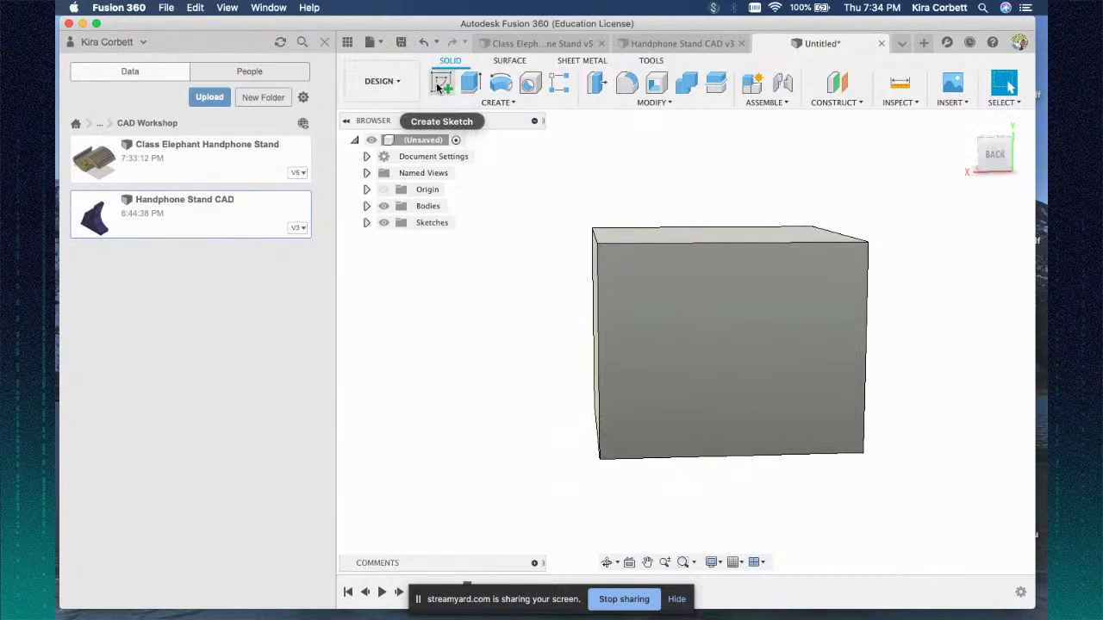
{"action": "left_click", "coordinate": [437, 86]}
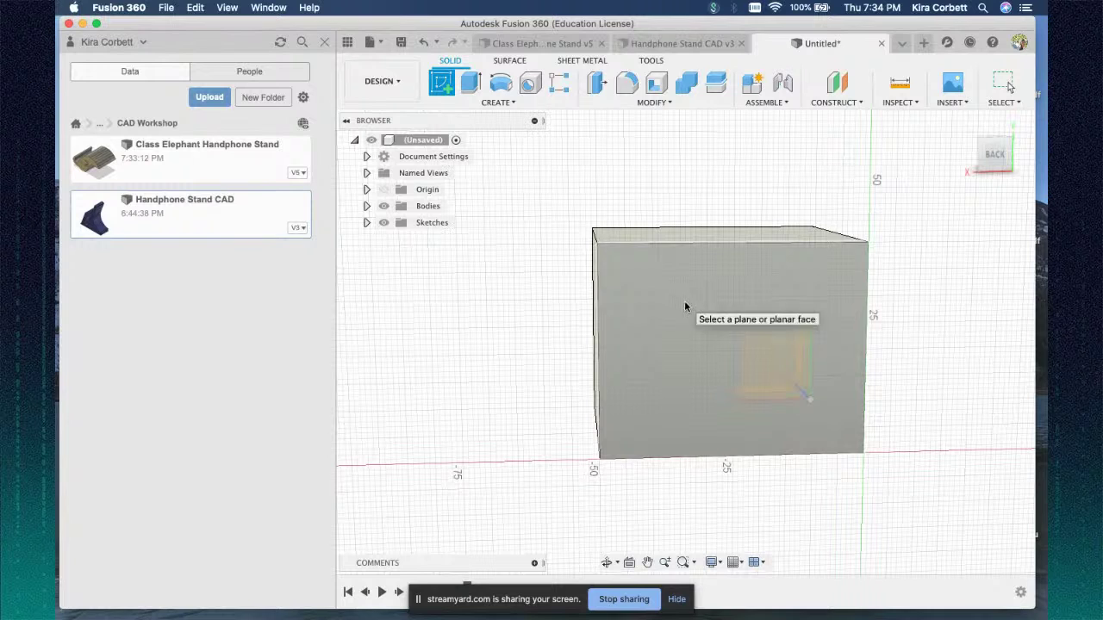
{"action": "left_click", "coordinate": [684, 303]}
{"action": "left_click", "coordinate": [471, 82]}
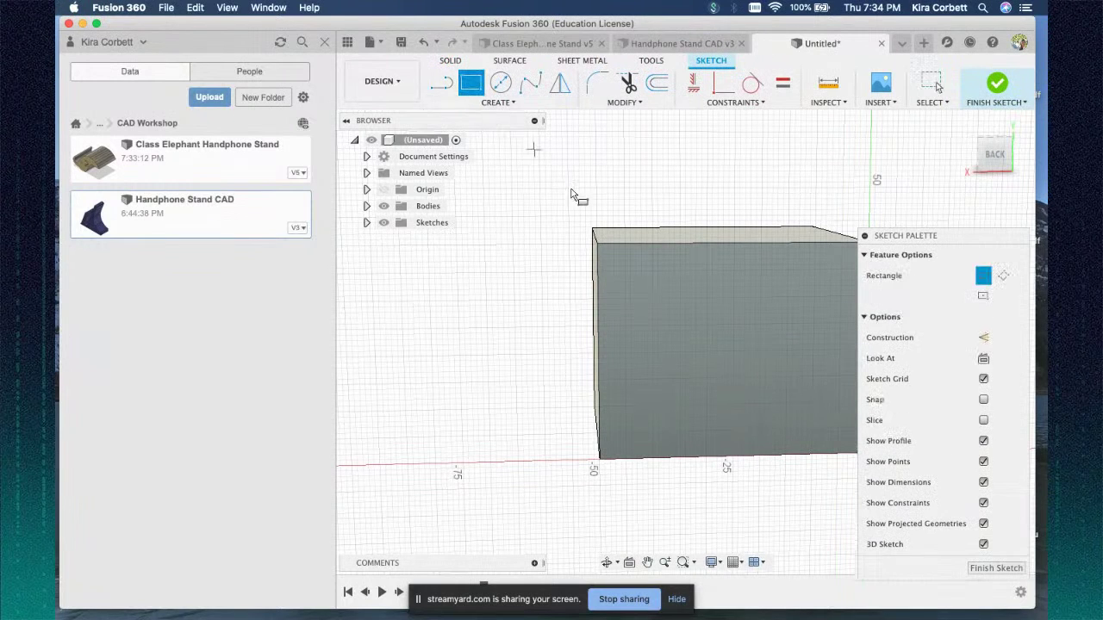
{"action": "left_click", "coordinate": [630, 278]}
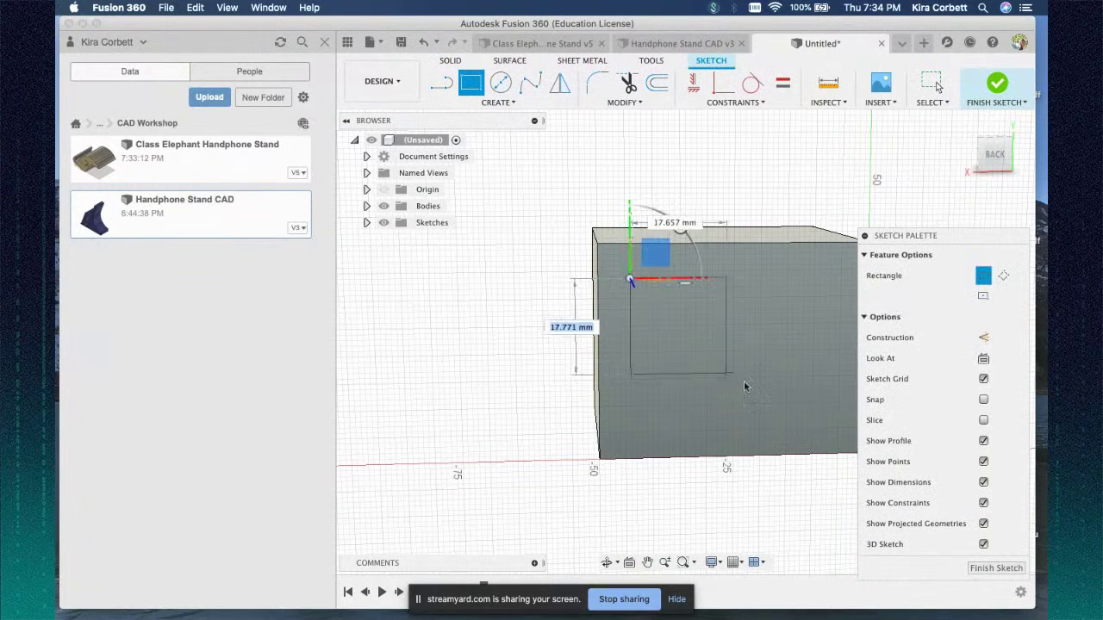
{"action": "left_click", "coordinate": [838, 427]}
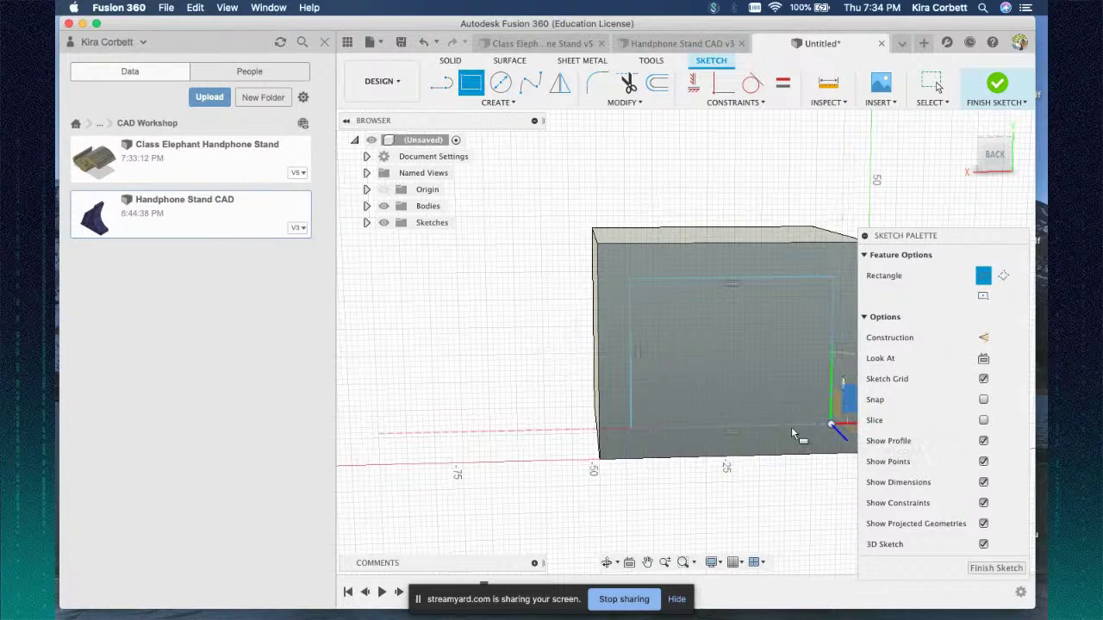
{"action": "left_click", "coordinate": [995, 568]}
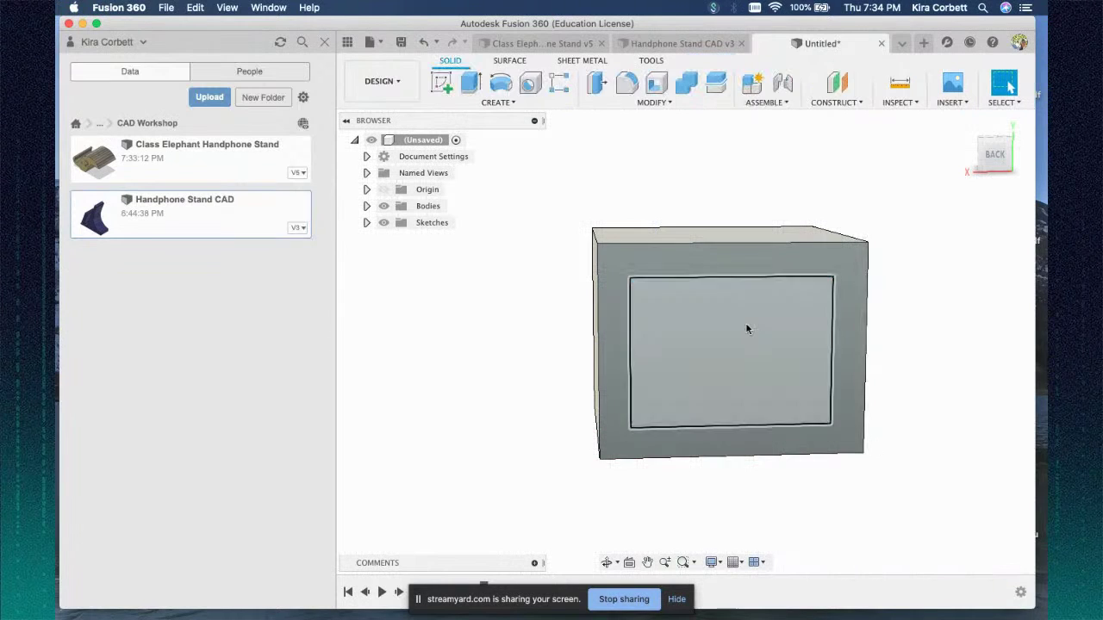
- Extrude the inset rectangle -60 mm as a cut through the whole box
{"action": "mouse_move", "coordinate": [936, 178]}
{"action": "middle_mouse_down", "text": "shift"}
{"action": "mouse_move", "coordinate": [958, 168]}
{"action": "mouse_move", "coordinate": [936, 171]}
{"action": "middle_mouse_up", "text": "shift"}
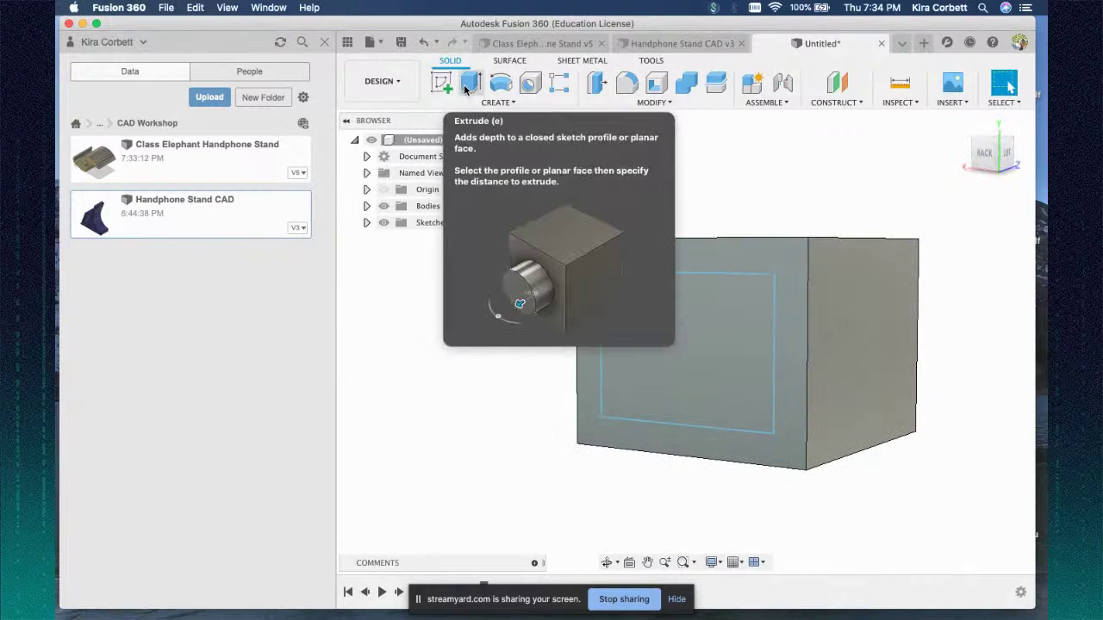
{"action": "left_click", "coordinate": [468, 83]}
{"action": "left_click", "coordinate": [650, 316]}
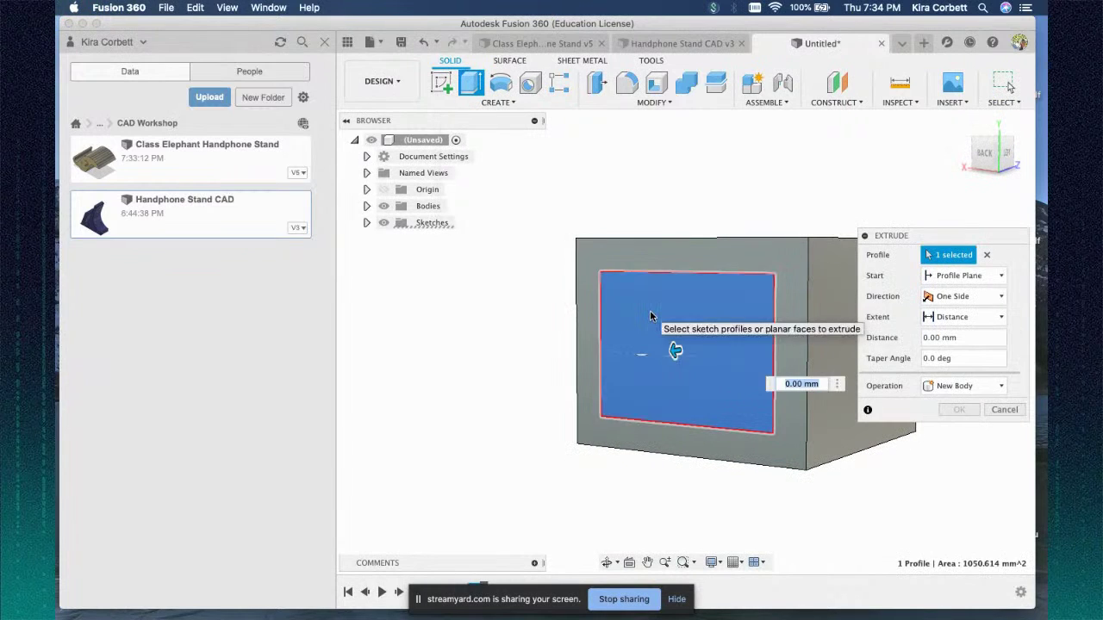
{"action": "middle_click_drag", "start_coordinate": [672, 349], "coordinate": [753, 318], "text": "shift"}
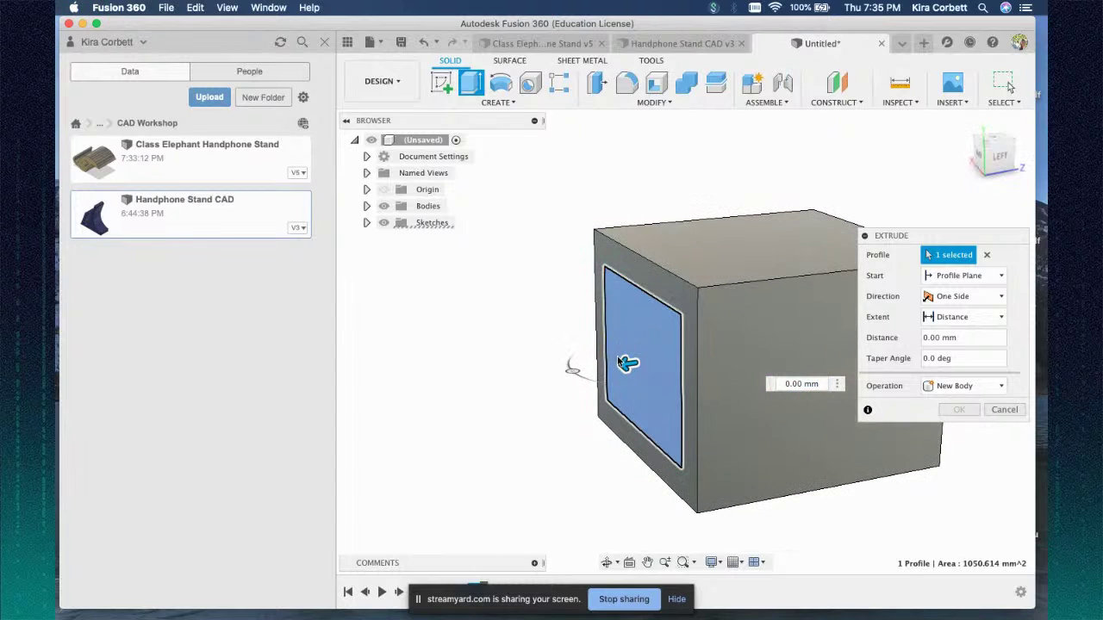
{"action": "left_click", "coordinate": [935, 387]}
{"action": "left_click", "coordinate": [944, 420]}
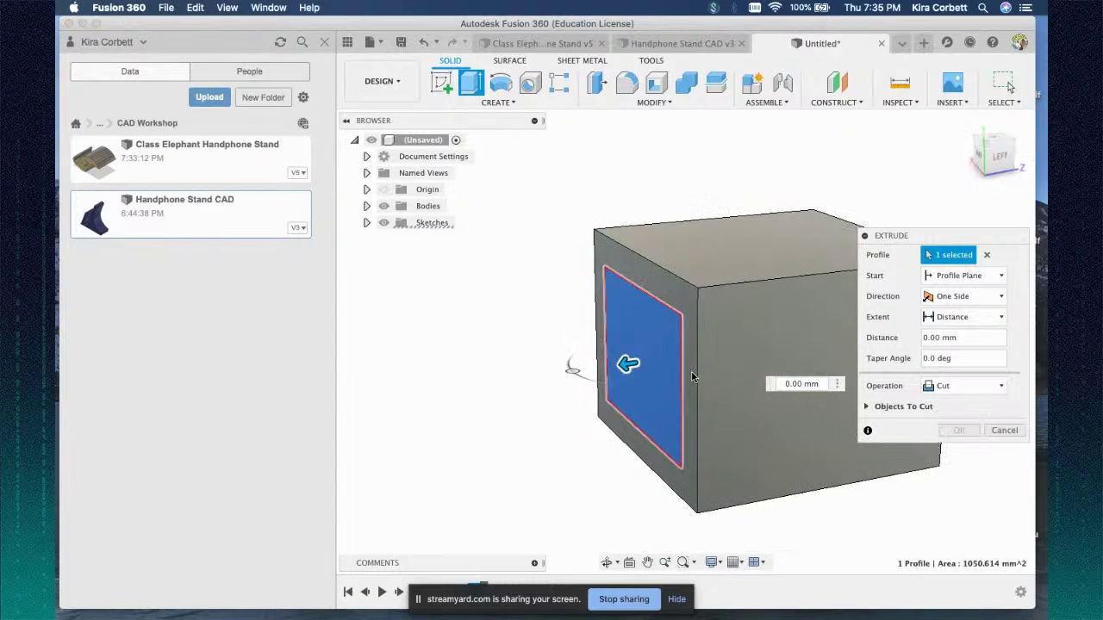
{"action": "left_click_drag", "start_coordinate": [631, 364], "coordinate": [908, 308]}
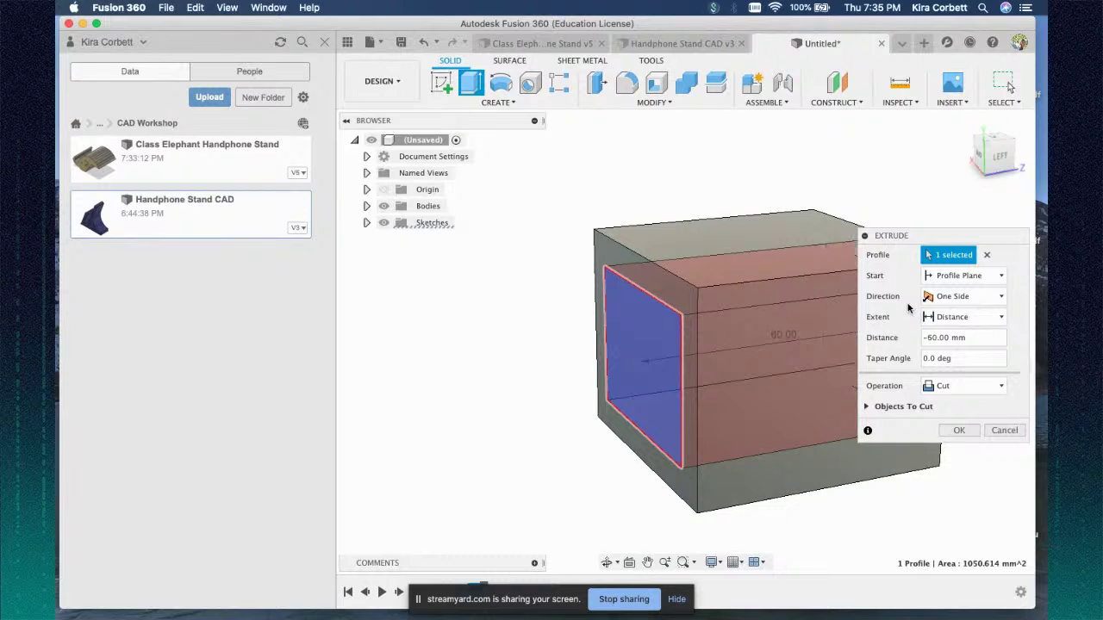
{"action": "left_click", "coordinate": [959, 431]}
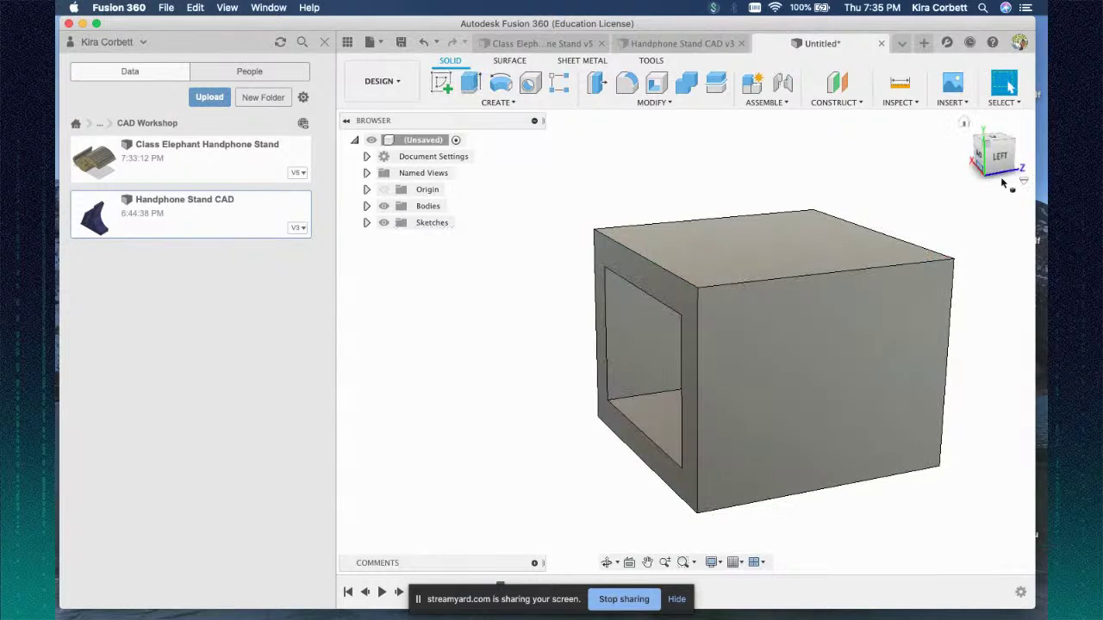
- Examine the opening cut through the box from the back, side and front
{"action": "mouse_move", "coordinate": [990, 153]}
{"action": "left_mouse_down"}
{"action": "mouse_move", "coordinate": [1045, 164]}
{"action": "mouse_move", "coordinate": [1004, 159]}
{"action": "mouse_move", "coordinate": [939, 206]}
{"action": "mouse_move", "coordinate": [738, 268]}
{"action": "left_mouse_up"}
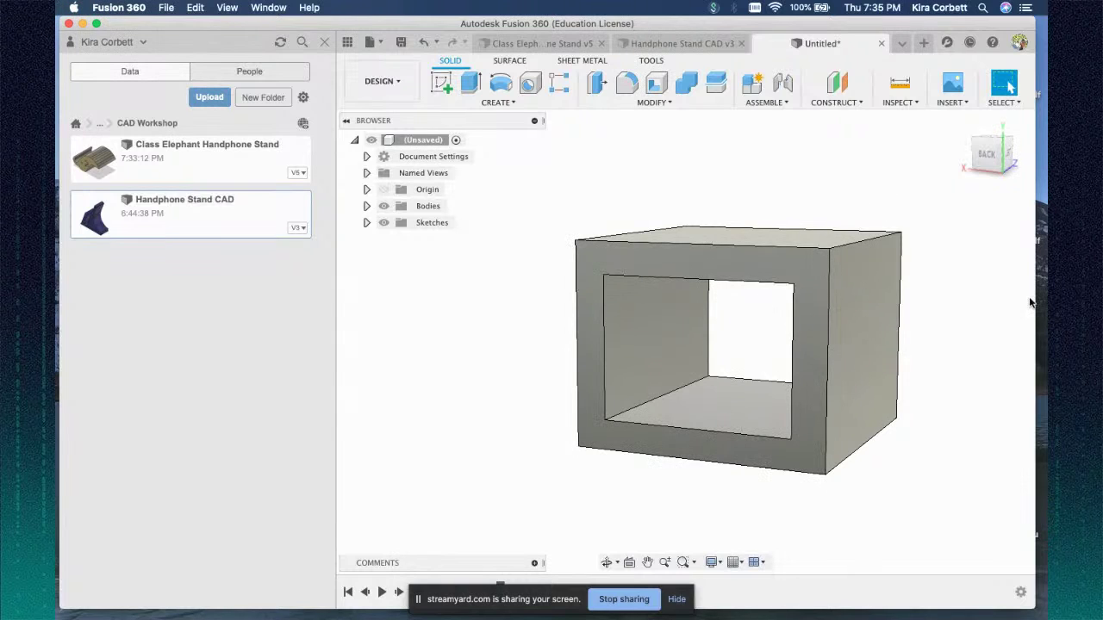
{"action": "left_click_drag", "start_coordinate": [990, 154], "coordinate": [831, 216]}
{"action": "middle_click_drag", "start_coordinate": [831, 216], "coordinate": [714, 170]}
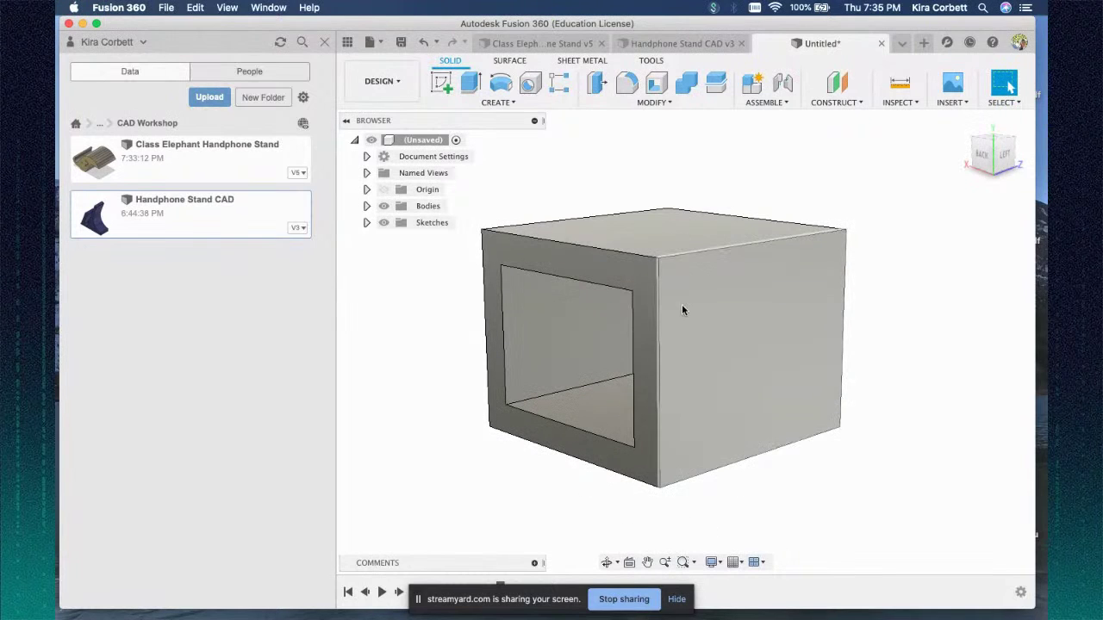
{"action": "left_click_drag", "start_coordinate": [997, 155], "coordinate": [977, 152]}
{"action": "mouse_move", "coordinate": [685, 342]}
{"action": "middle_mouse_down", "text": "shift"}
{"action": "mouse_move", "coordinate": [703, 278]}
{"action": "mouse_move", "coordinate": [664, 359]}
{"action": "middle_mouse_up", "text": "shift"}
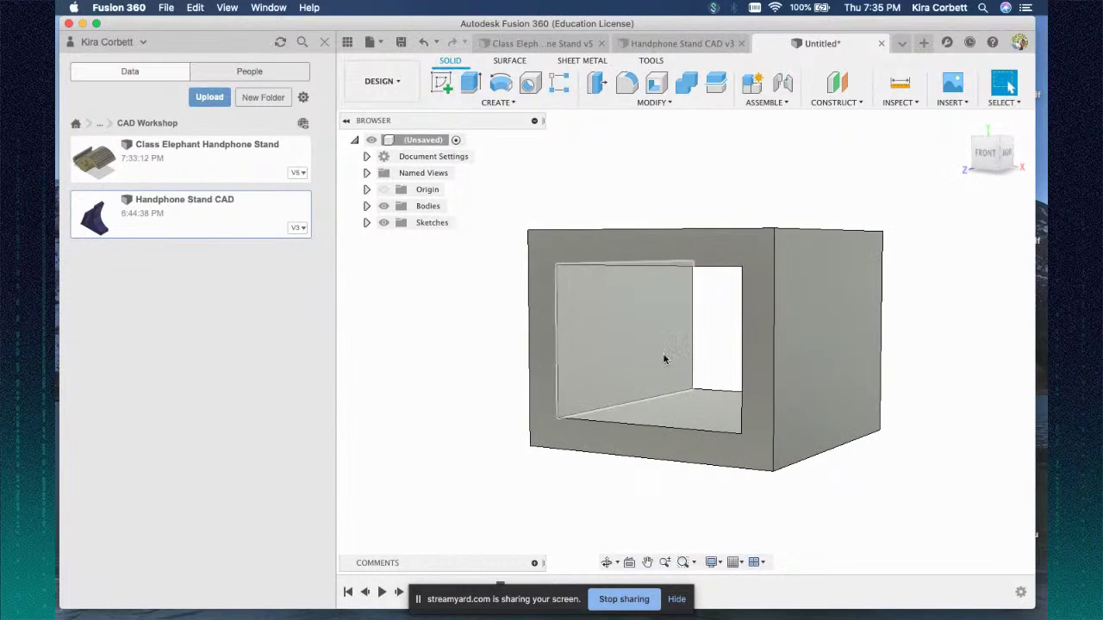
{"action": "left_click_drag", "start_coordinate": [989, 159], "coordinate": [918, 186]}
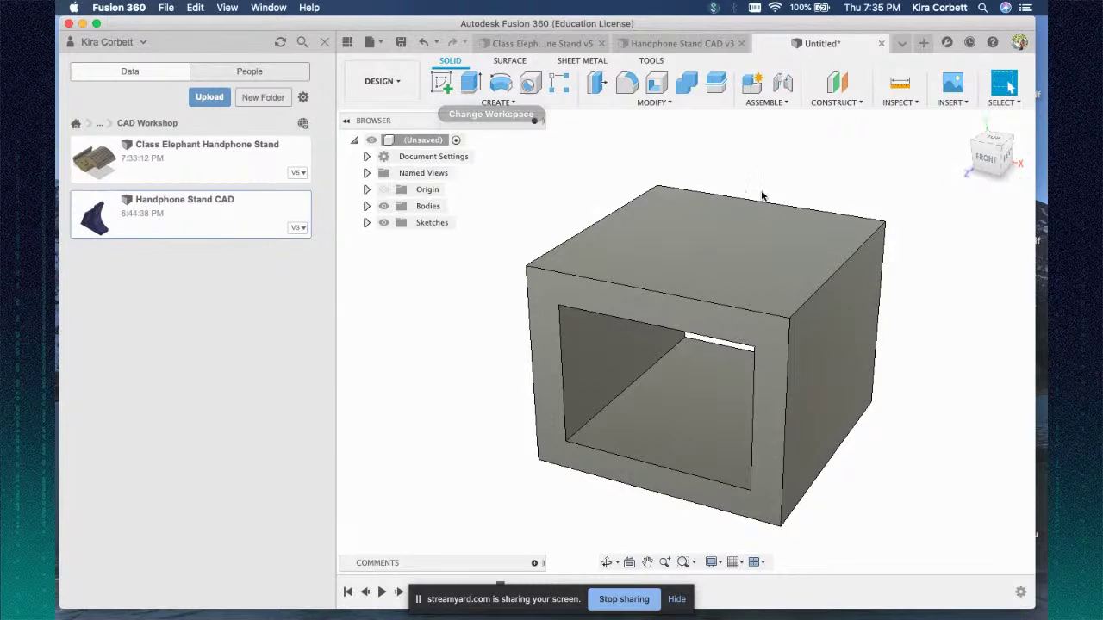
- Start a new, empty design
{"action": "middle_click_drag", "start_coordinate": [685, 340], "coordinate": [564, 340], "text": "shift"}
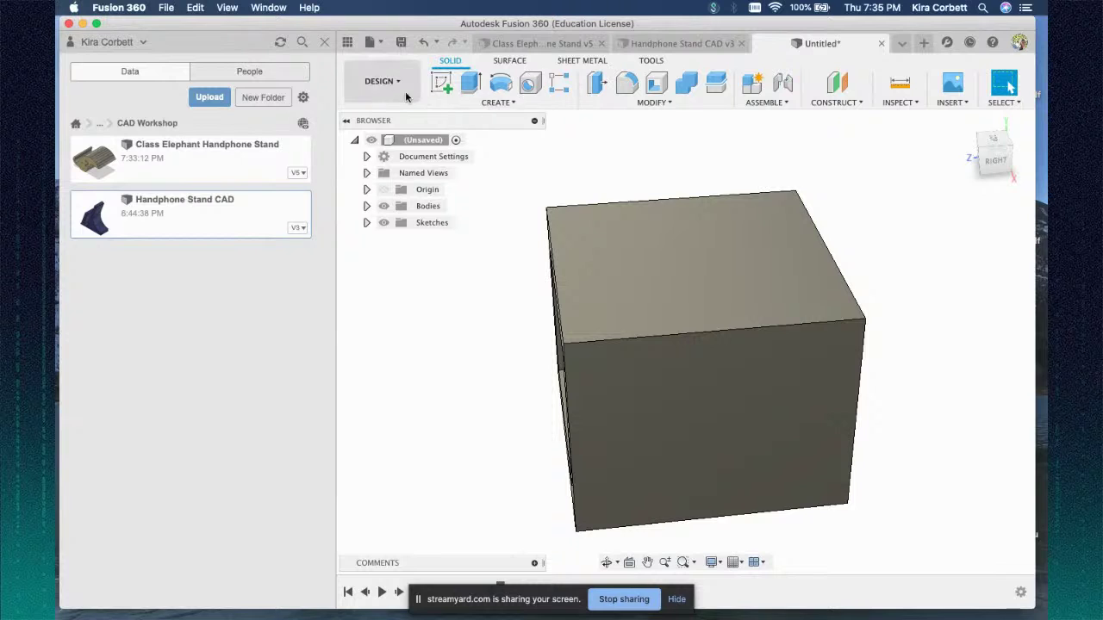
{"action": "left_click", "coordinate": [372, 43]}
{"action": "left_click", "coordinate": [383, 66]}
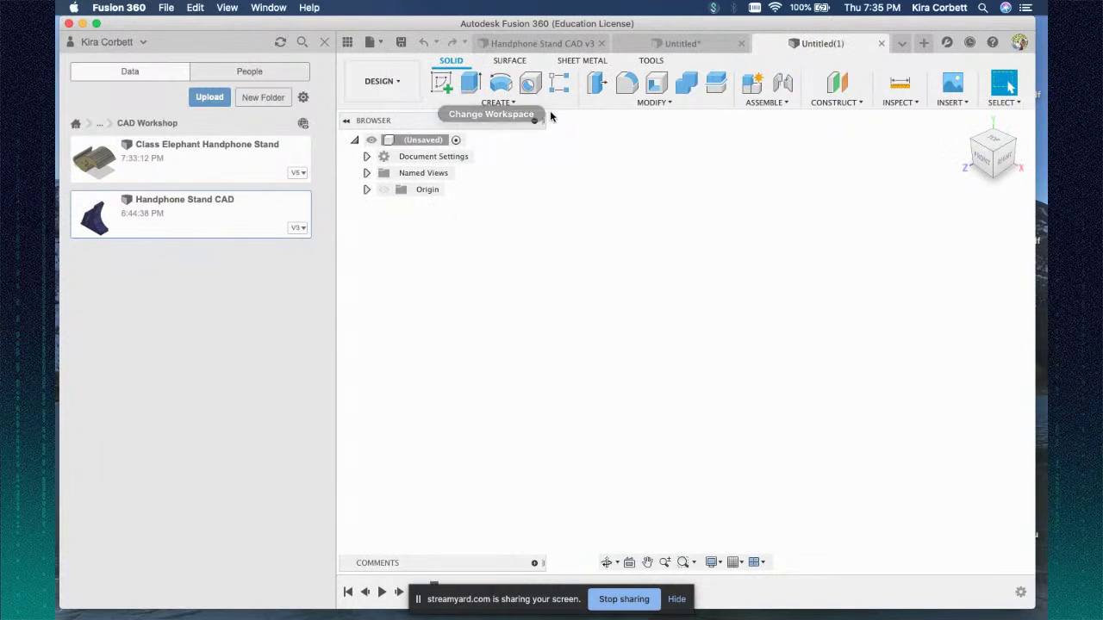
- Insert elephant.jpg from the computer's Desktop as a canvas on the XY plane with the default opacity and scale
{"action": "left_click", "coordinate": [951, 84]}
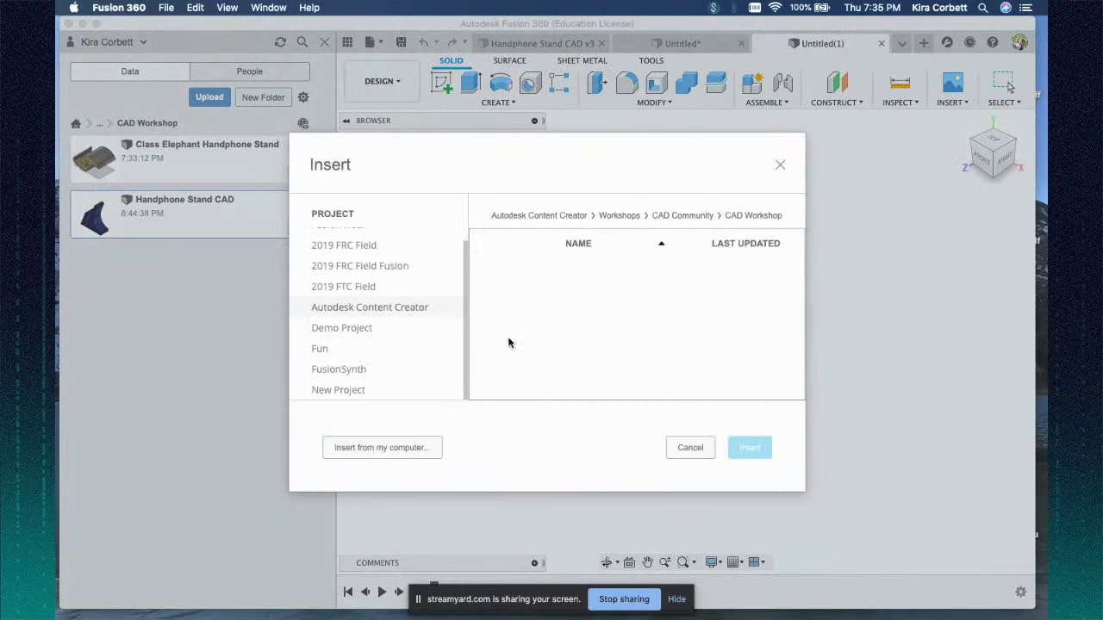
{"action": "left_click", "coordinate": [382, 447]}
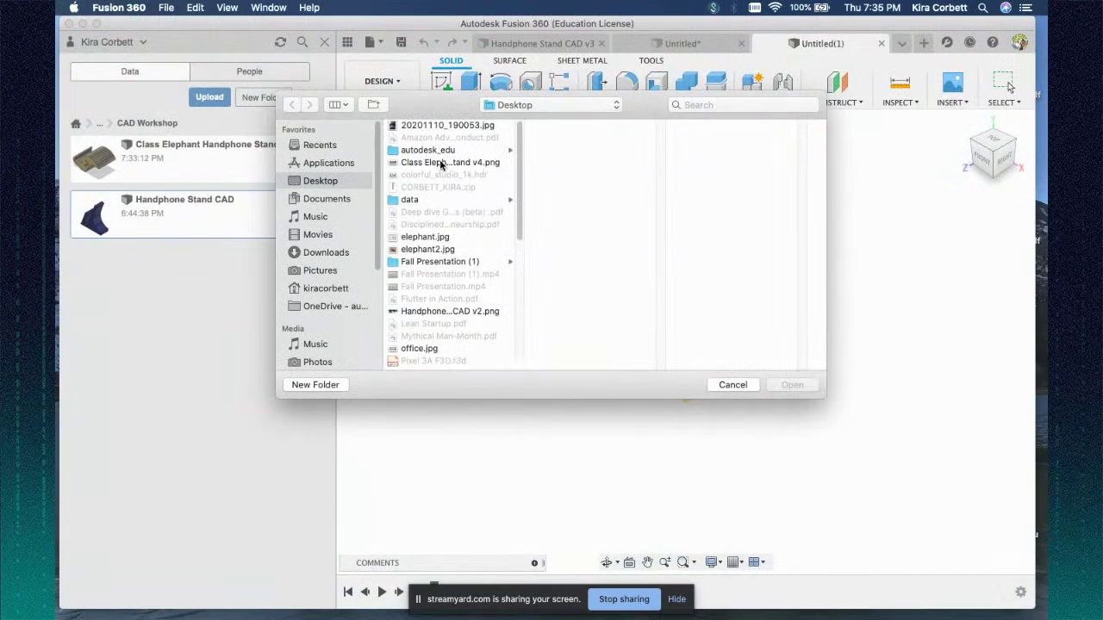
{"action": "left_click", "coordinate": [435, 238]}
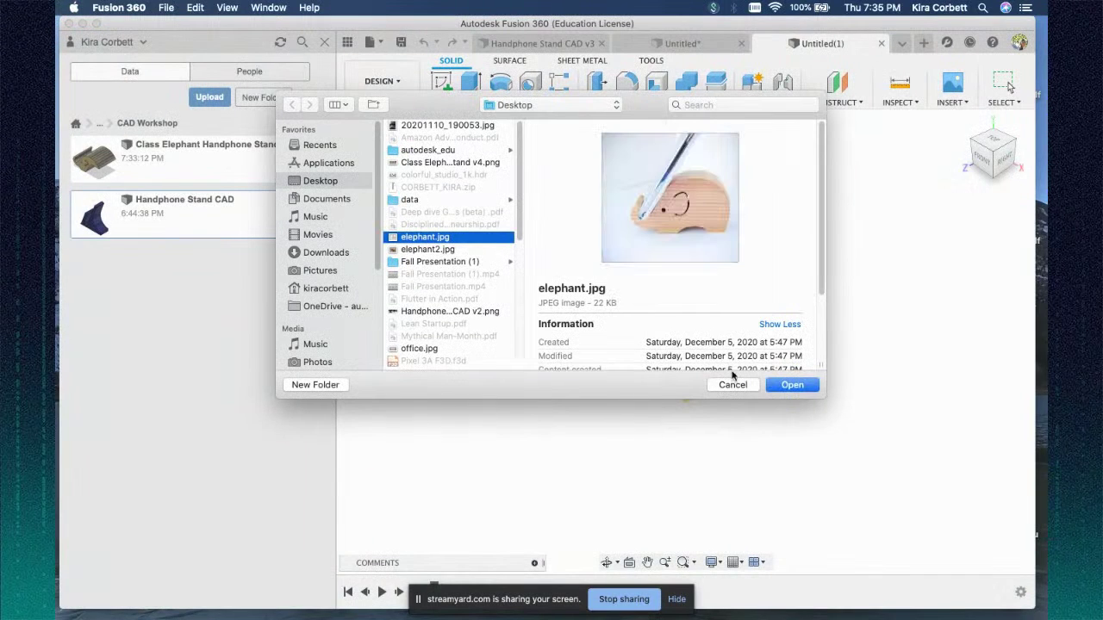
{"action": "left_click", "coordinate": [790, 385]}
{"action": "left_click", "coordinate": [726, 324]}
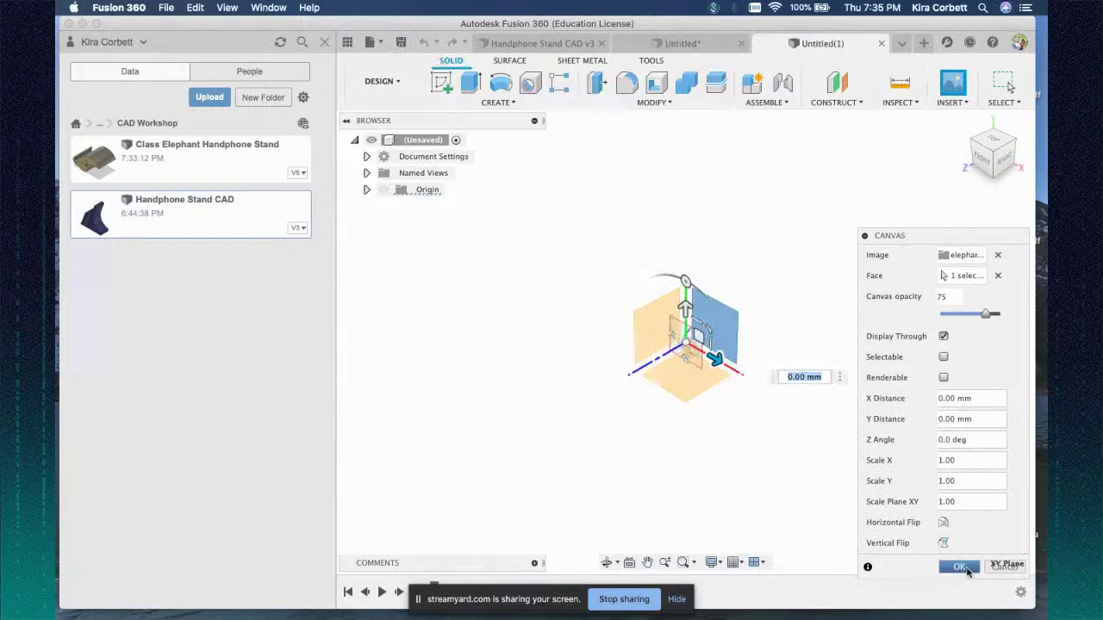
{"action": "left_click", "coordinate": [965, 568]}
- Start a new form in the design with the elephant canvas viewed from the front
{"action": "left_click", "coordinate": [981, 162]}
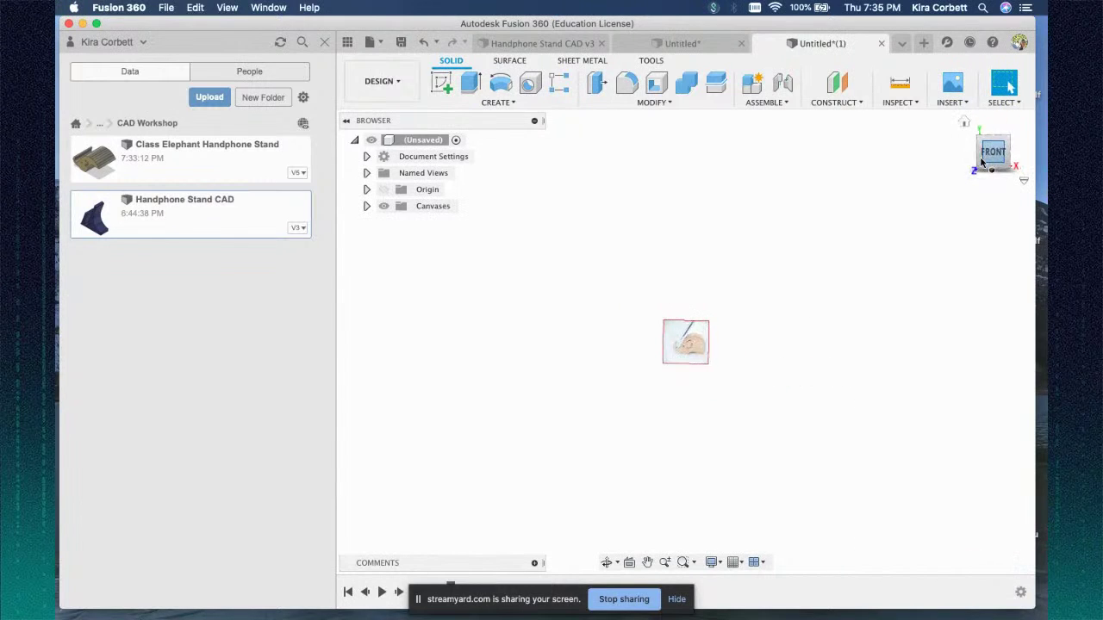
{"action": "scroll", "coordinate": [718, 374], "scroll_direction": "up", "scroll_amount": 5}
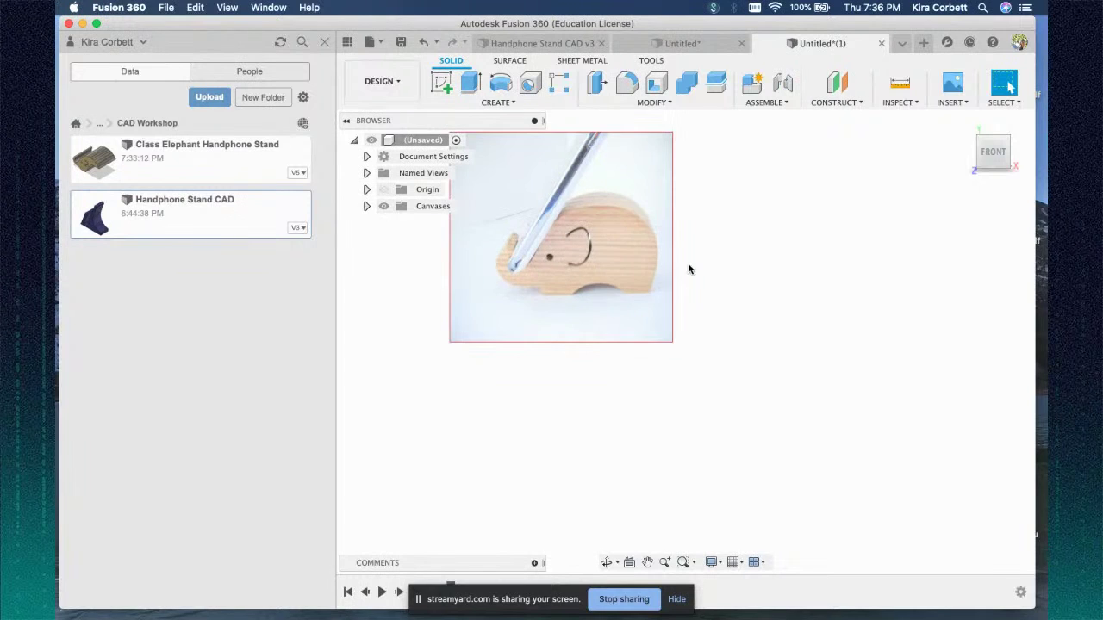
{"action": "middle_click_drag", "start_coordinate": [692, 275], "coordinate": [825, 372]}
{"action": "scroll", "coordinate": [822, 368], "scroll_direction": "up", "scroll_amount": 3}
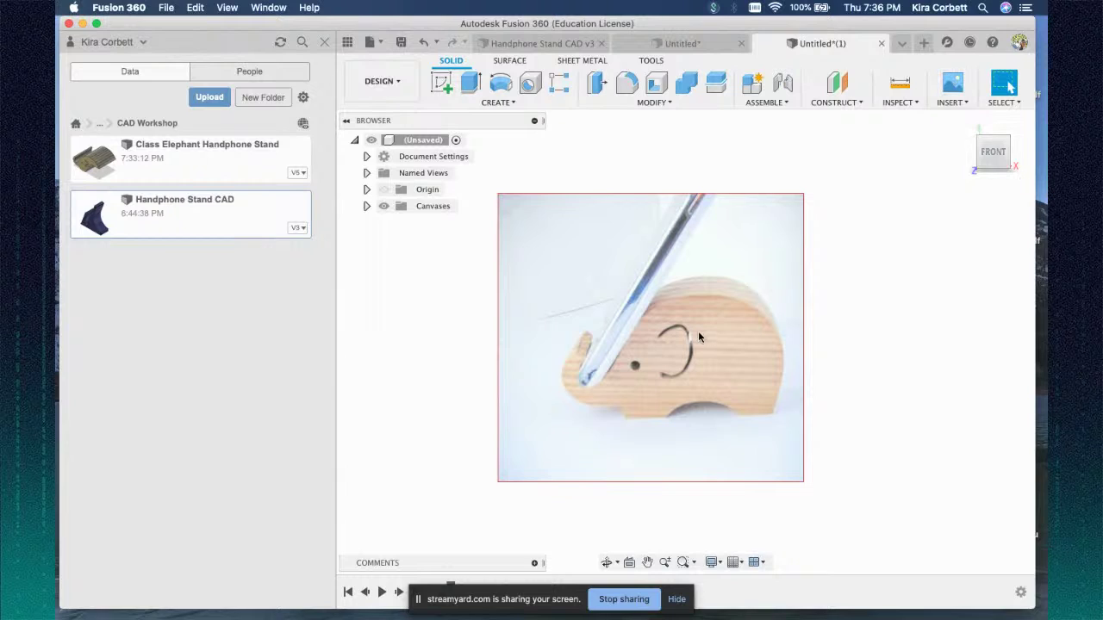
{"action": "left_click", "coordinate": [479, 103]}
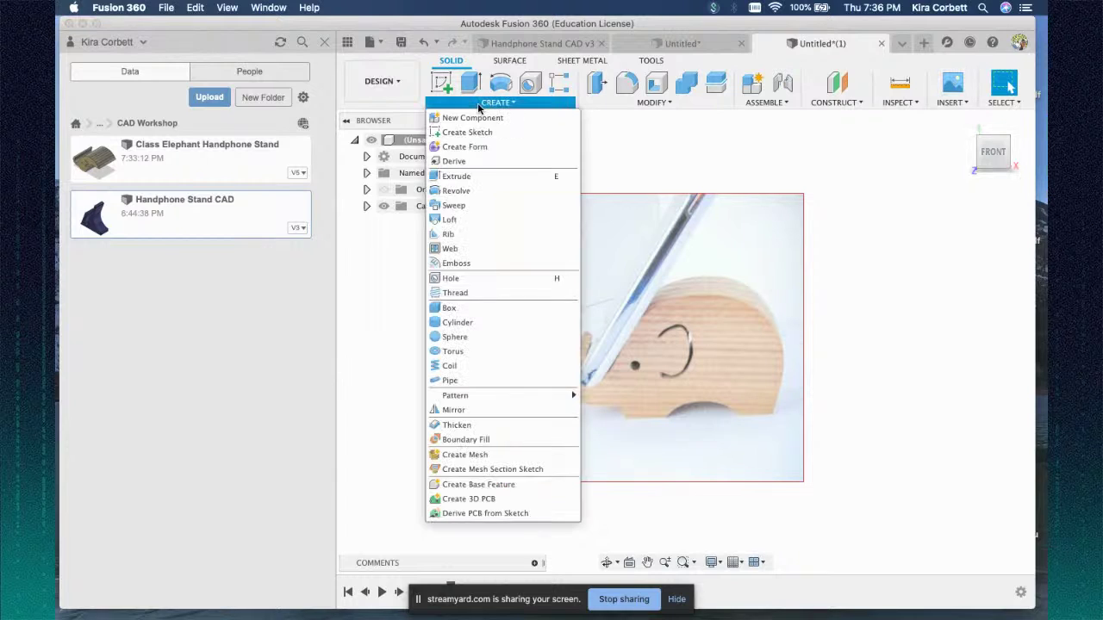
{"action": "left_click", "coordinate": [467, 146]}
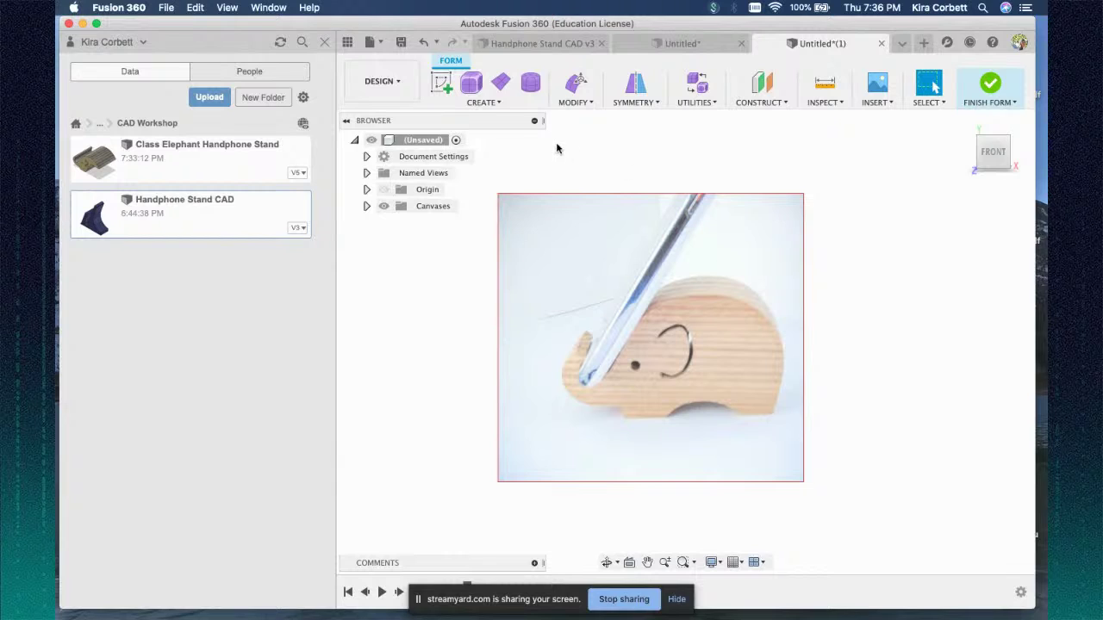
- Create a center-type T-Spline box above the elephant's trunk, about 6.4 by 3.9 mm and 6 mm high, as a new body
{"action": "left_click", "coordinate": [485, 103]}
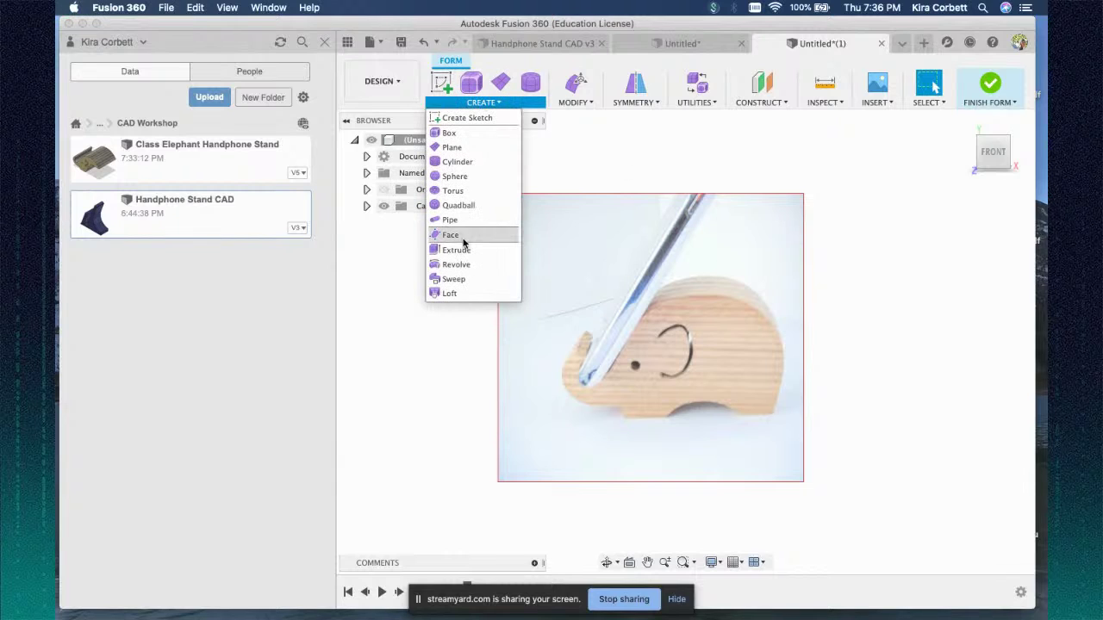
{"action": "left_click", "coordinate": [470, 102]}
{"action": "left_click", "coordinate": [470, 102]}
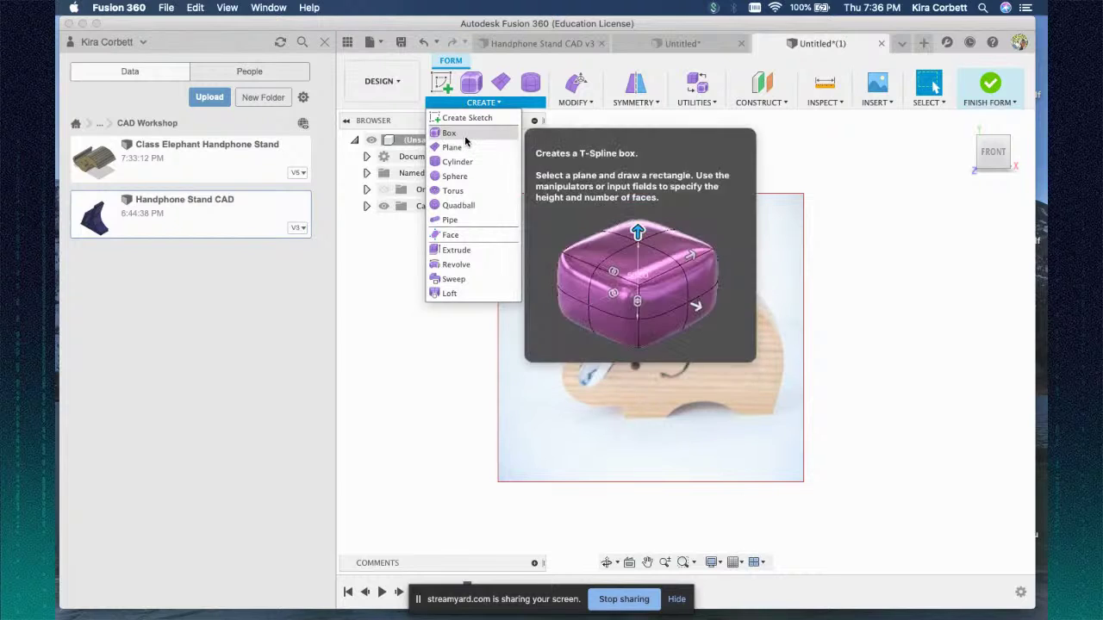
{"action": "left_click", "coordinate": [464, 136]}
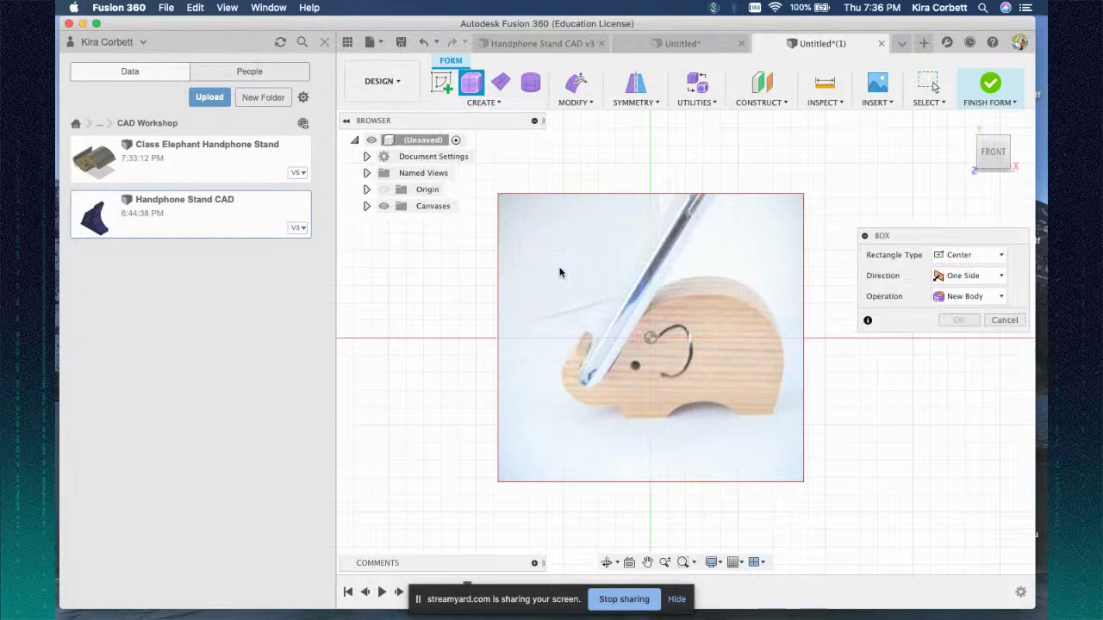
{"action": "left_click", "coordinate": [577, 267]}
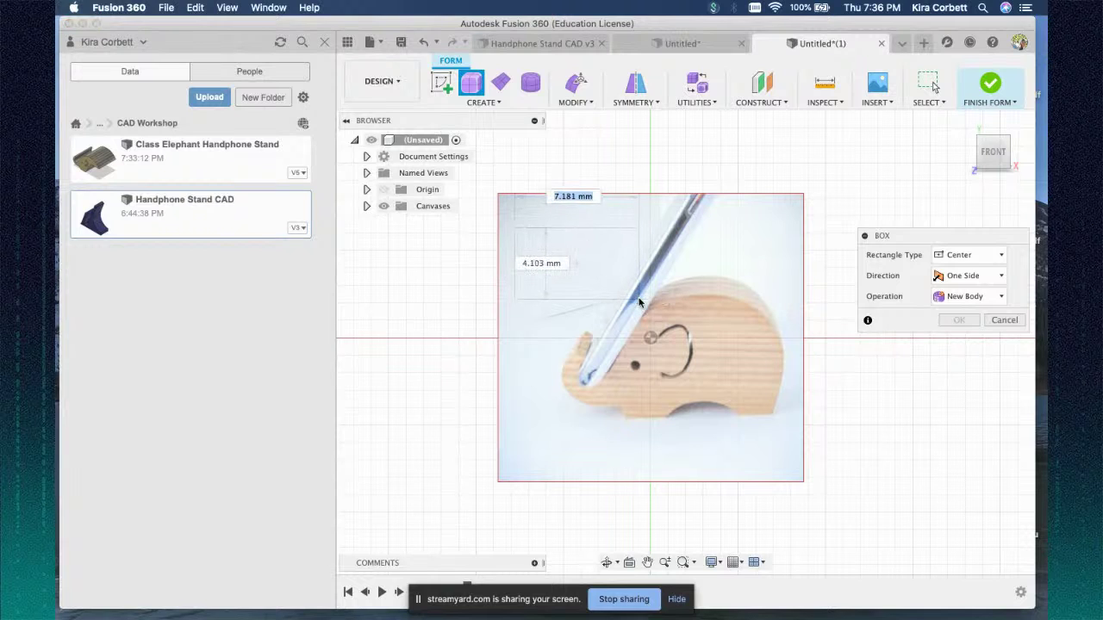
{"action": "left_click", "coordinate": [631, 302]}
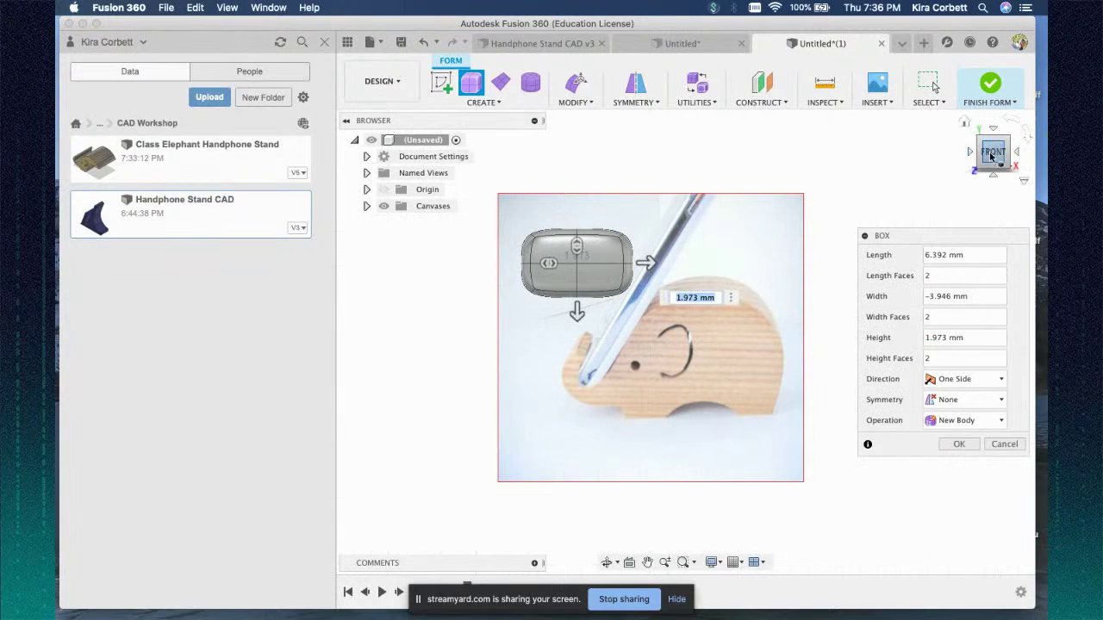
{"action": "left_click_drag", "start_coordinate": [585, 250], "coordinate": [525, 261]}
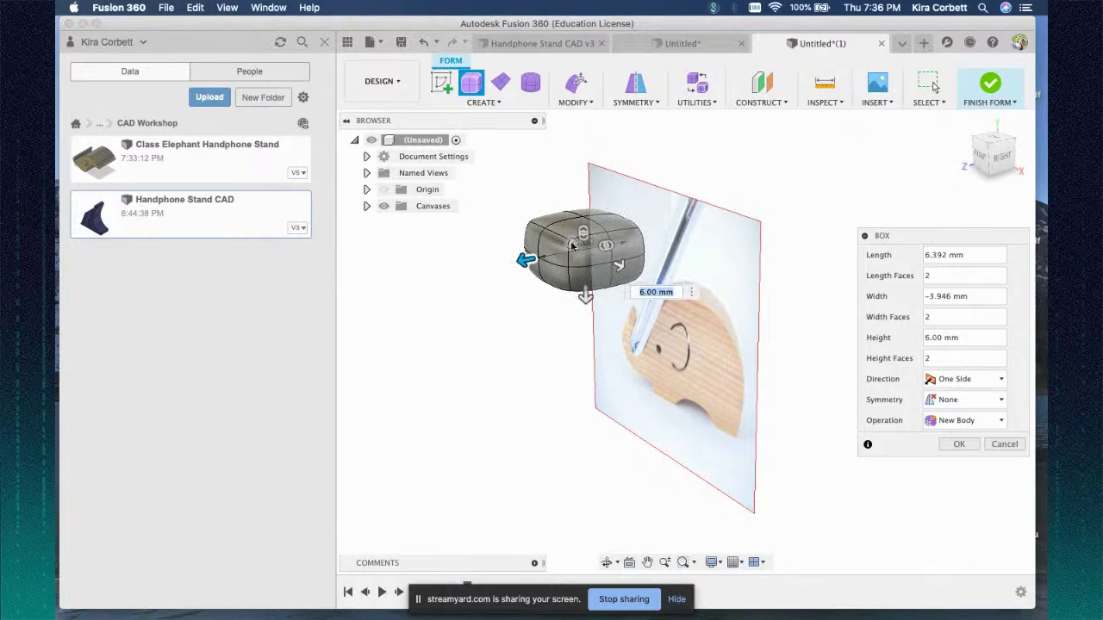
{"action": "left_click_drag", "start_coordinate": [985, 156], "coordinate": [1023, 149]}
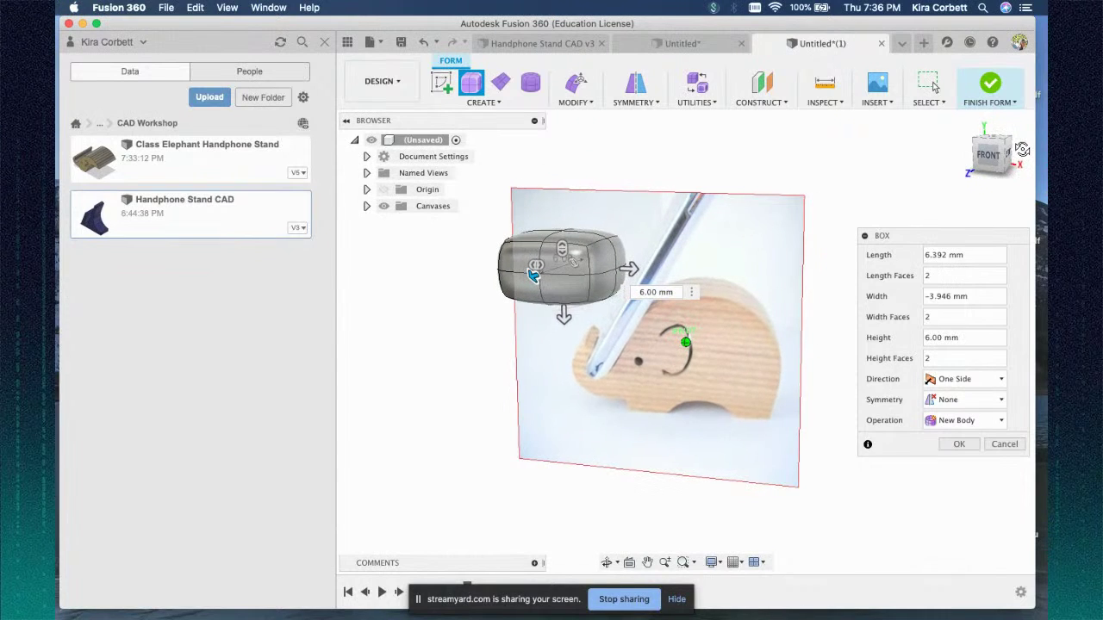
{"action": "left_click", "coordinate": [956, 445]}
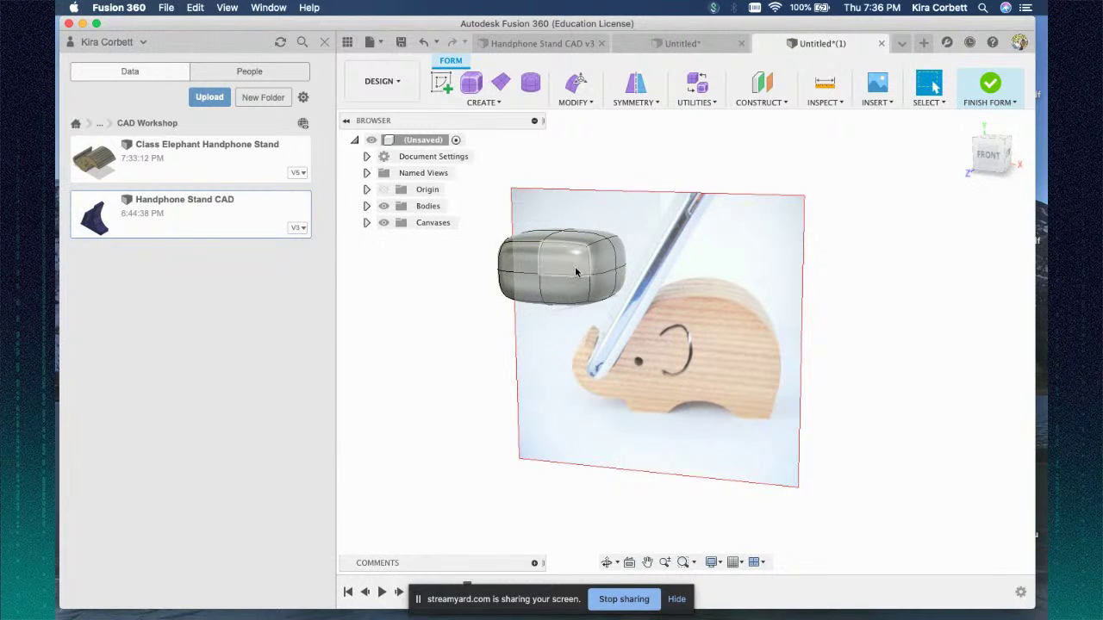
{"action": "left_click", "coordinate": [466, 103]}
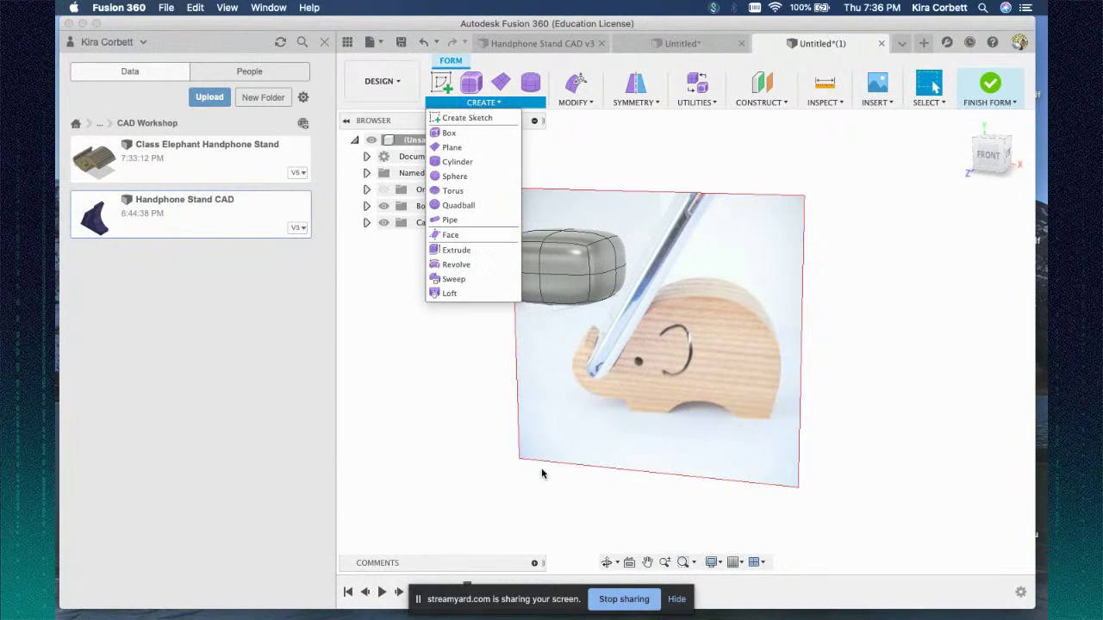
{"action": "left_click", "coordinate": [450, 235]}
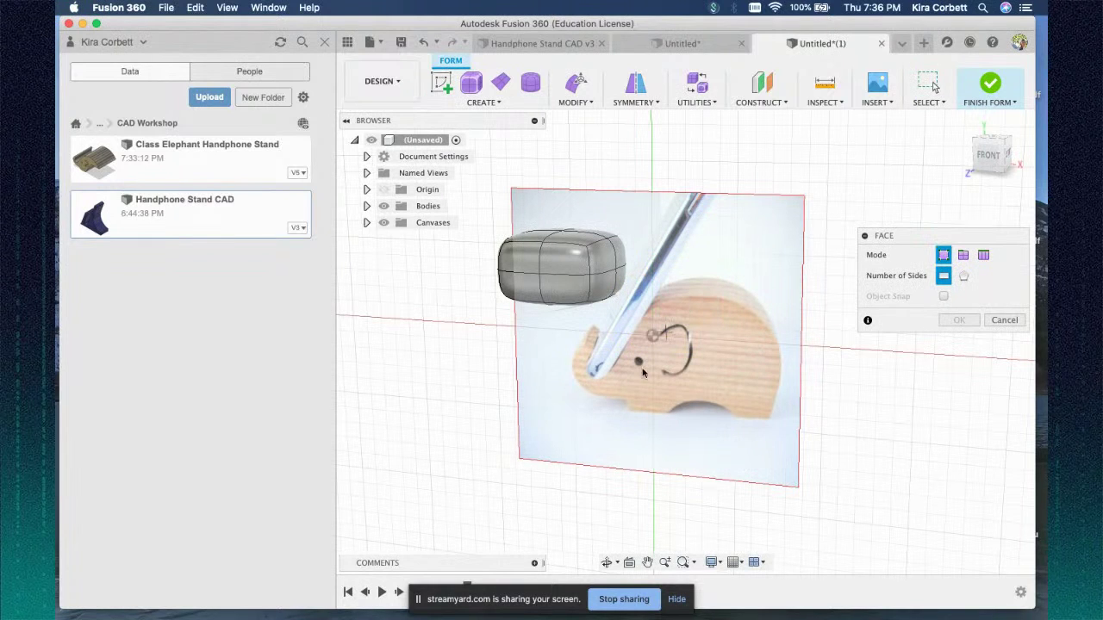
{"action": "scroll", "coordinate": [588, 326], "scroll_direction": "up", "scroll_amount": 5}
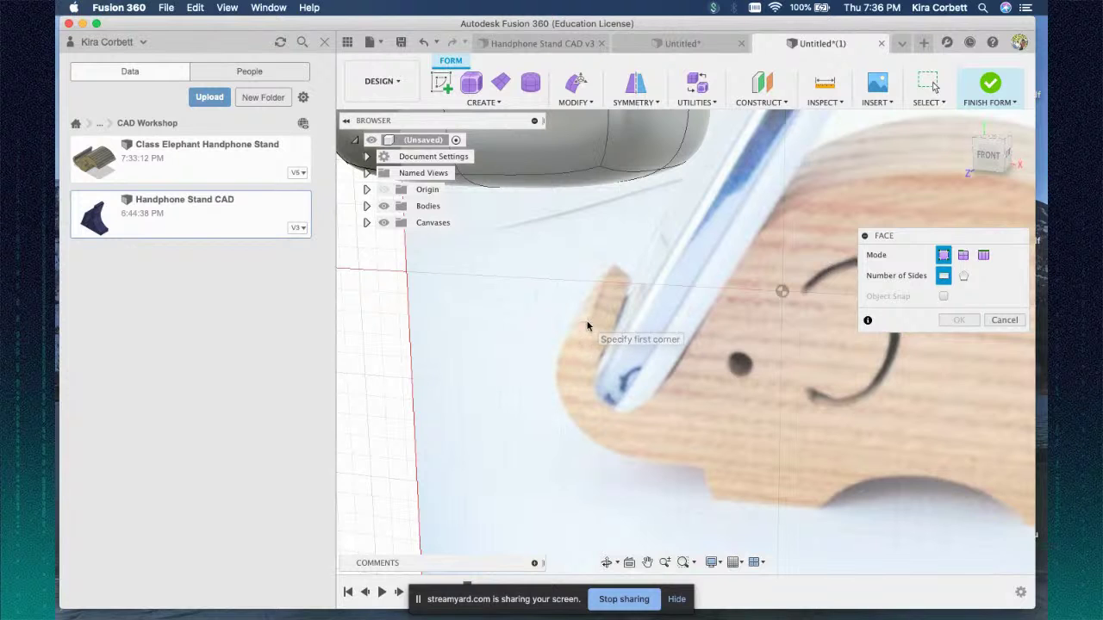
{"action": "scroll", "coordinate": [699, 357], "scroll_direction": "up", "scroll_amount": 1}
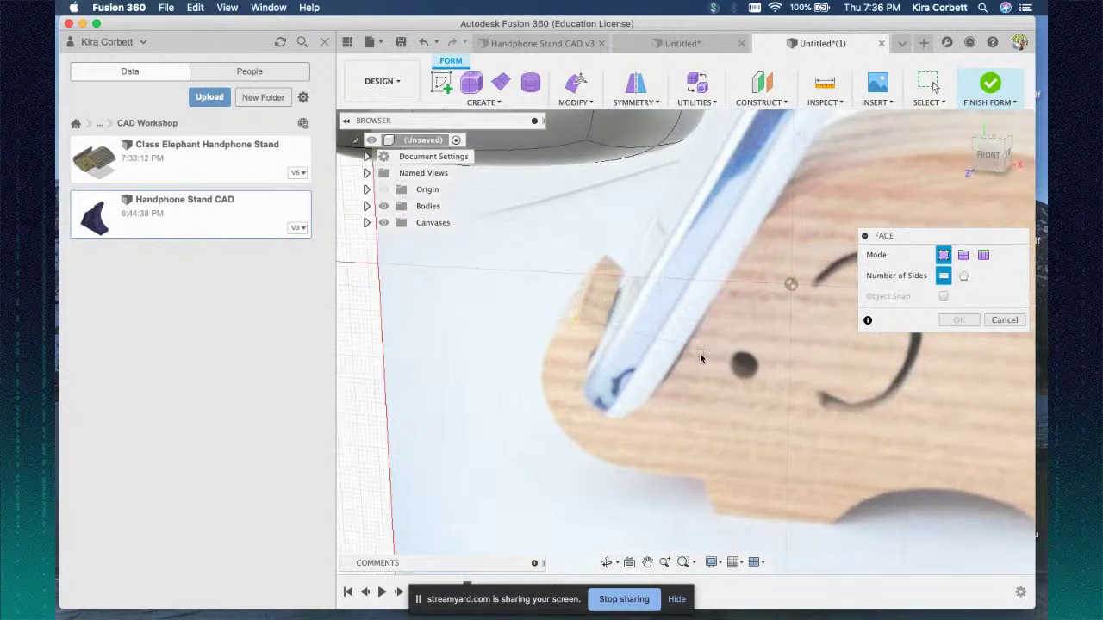
{"action": "scroll", "coordinate": [699, 357], "scroll_direction": "down", "scroll_amount": 5}
{"action": "scroll", "coordinate": [868, 374], "scroll_direction": "down", "scroll_amount": 2}
{"action": "middle_click_drag", "start_coordinate": [928, 364], "coordinate": [738, 387]}
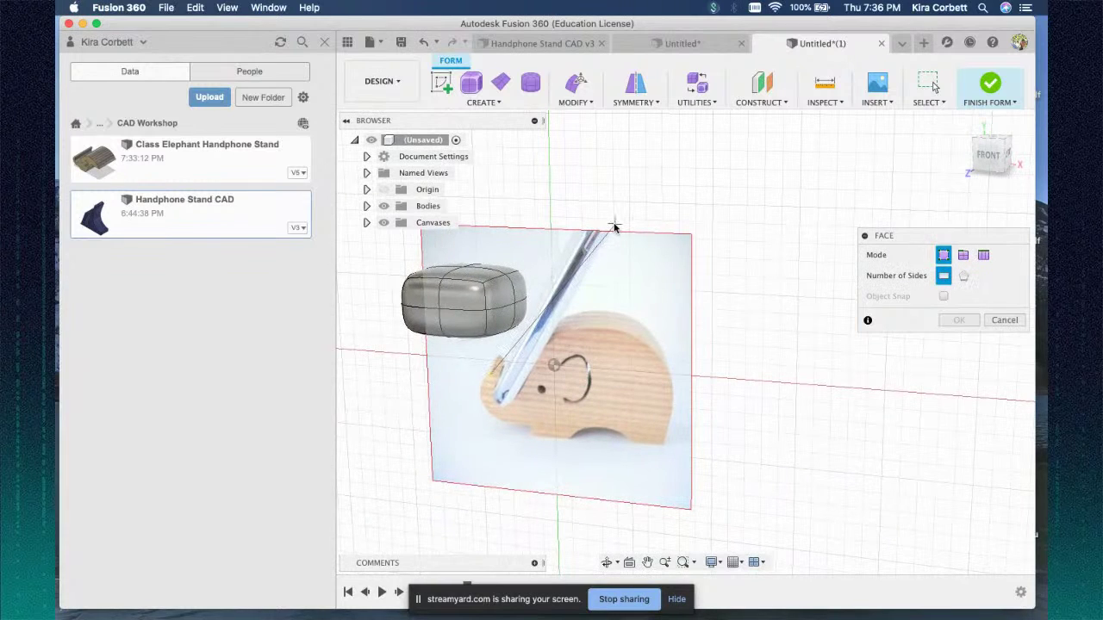
{"action": "key", "text": "Escape"}
- Trace a single four-sided T-Spline face over part of the elephant's trunk on the canvas
{"action": "left_click", "coordinate": [470, 103]}
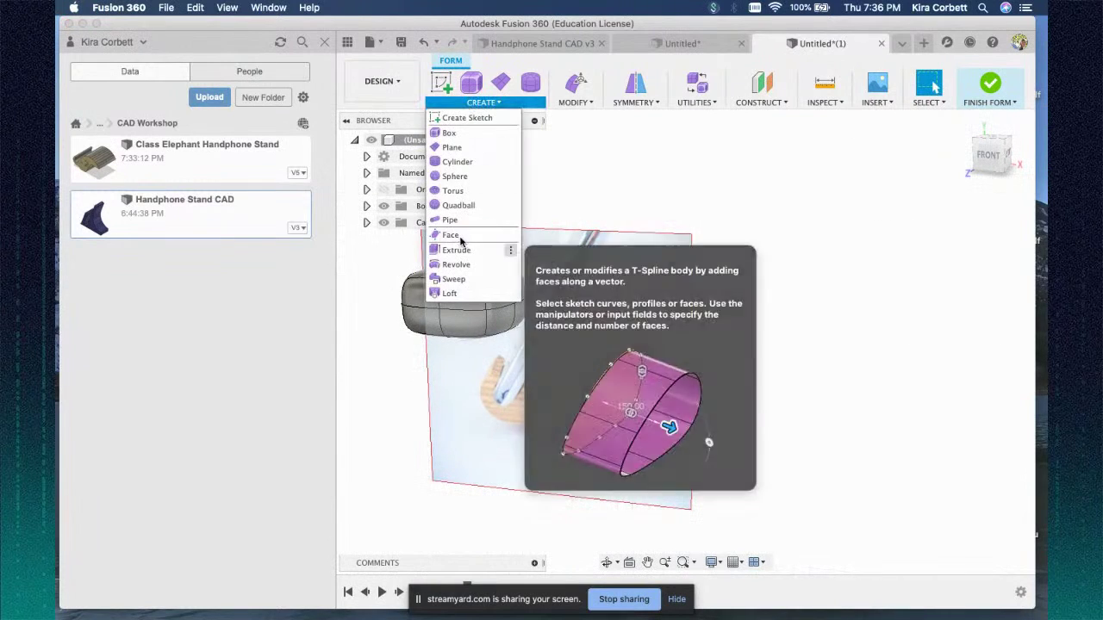
{"action": "left_click", "coordinate": [450, 234]}
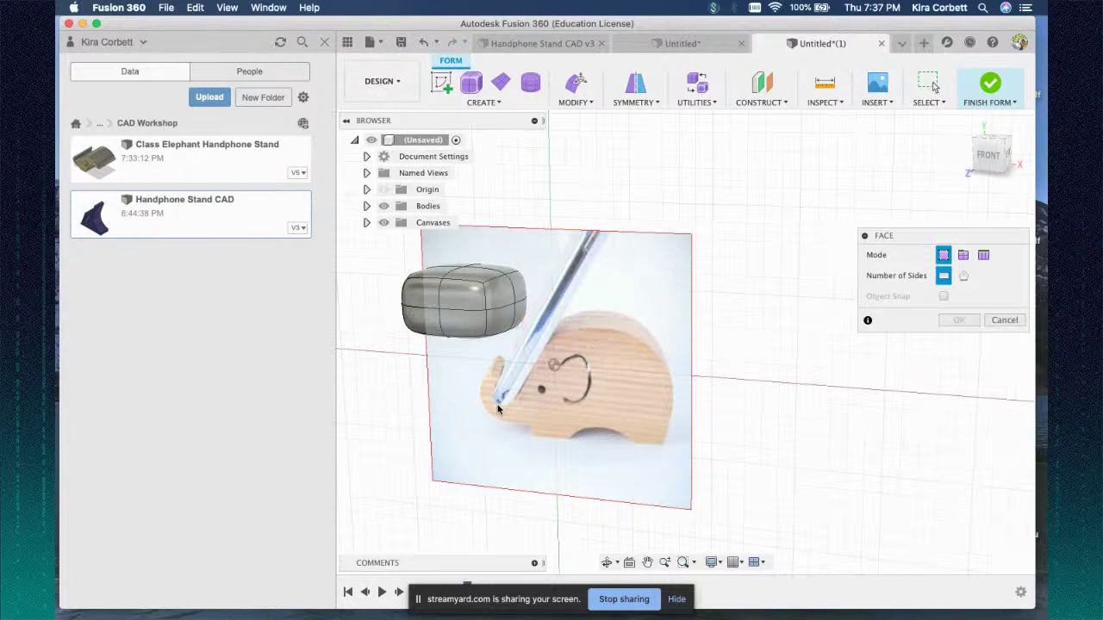
{"action": "scroll", "coordinate": [497, 408], "scroll_direction": "up", "scroll_amount": 5}
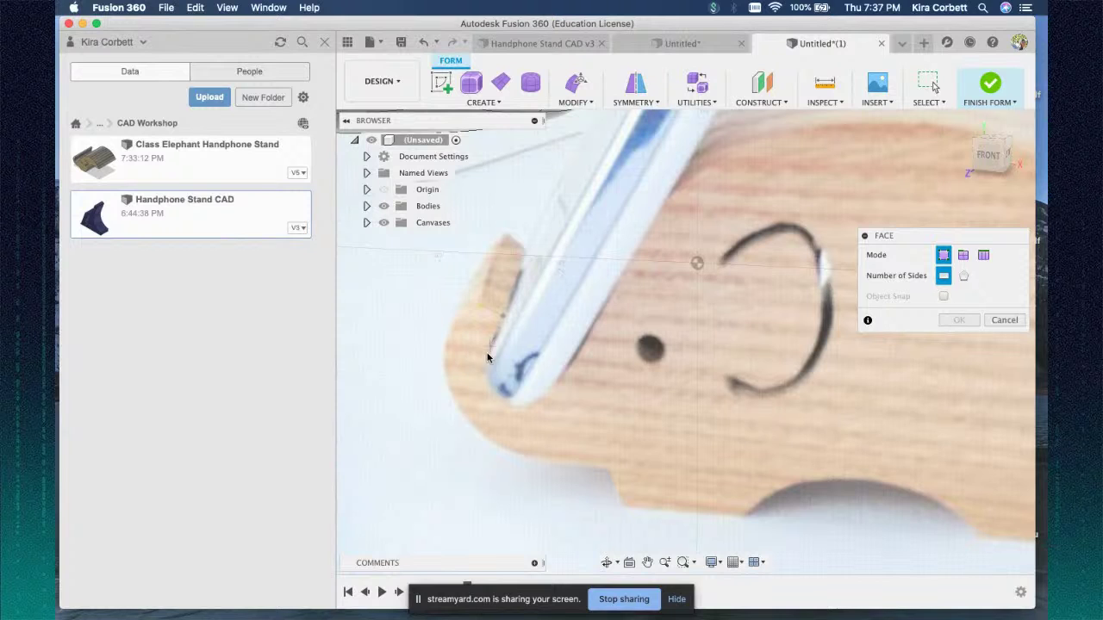
{"action": "left_click", "coordinate": [447, 356]}
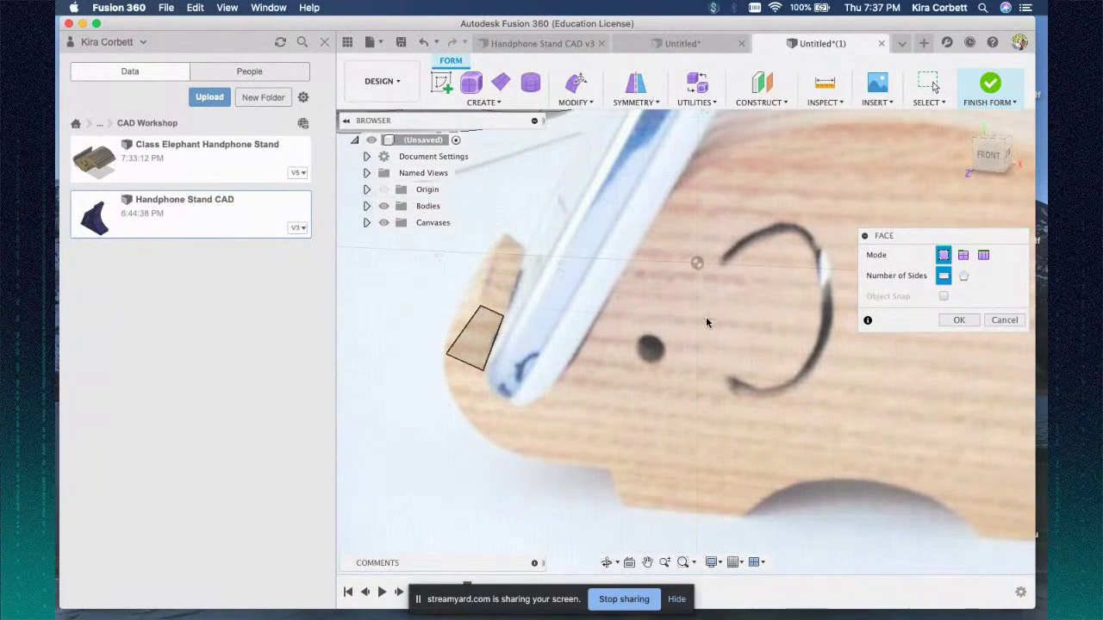
{"action": "scroll", "coordinate": [703, 320], "scroll_direction": "down", "scroll_amount": 6}
{"action": "middle_click_drag", "start_coordinate": [741, 288], "coordinate": [661, 311]}
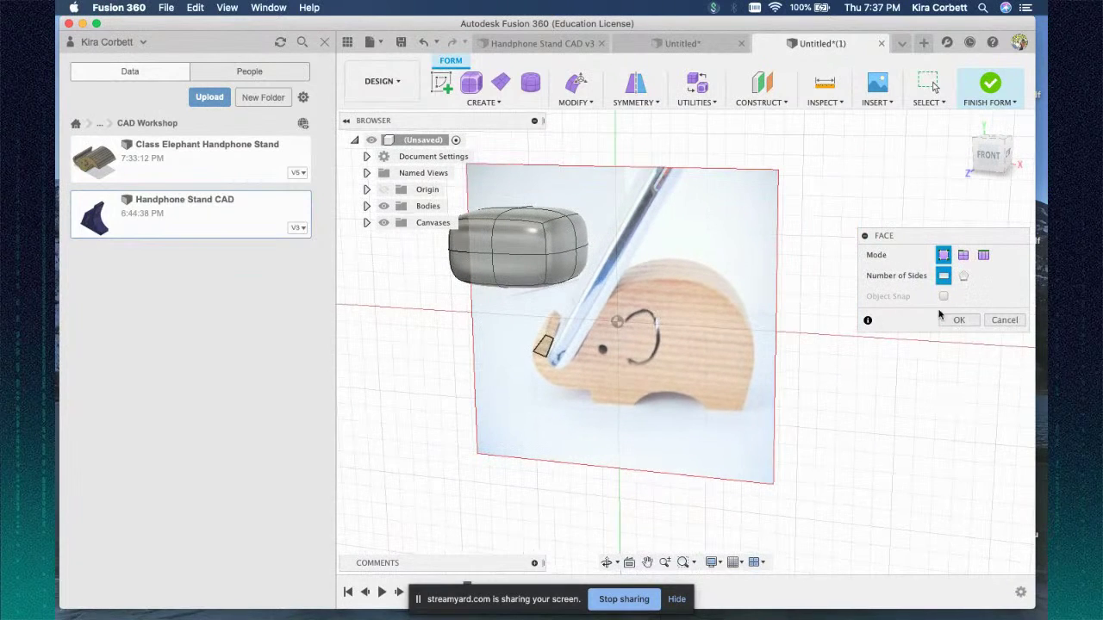
{"action": "left_click", "coordinate": [965, 320]}
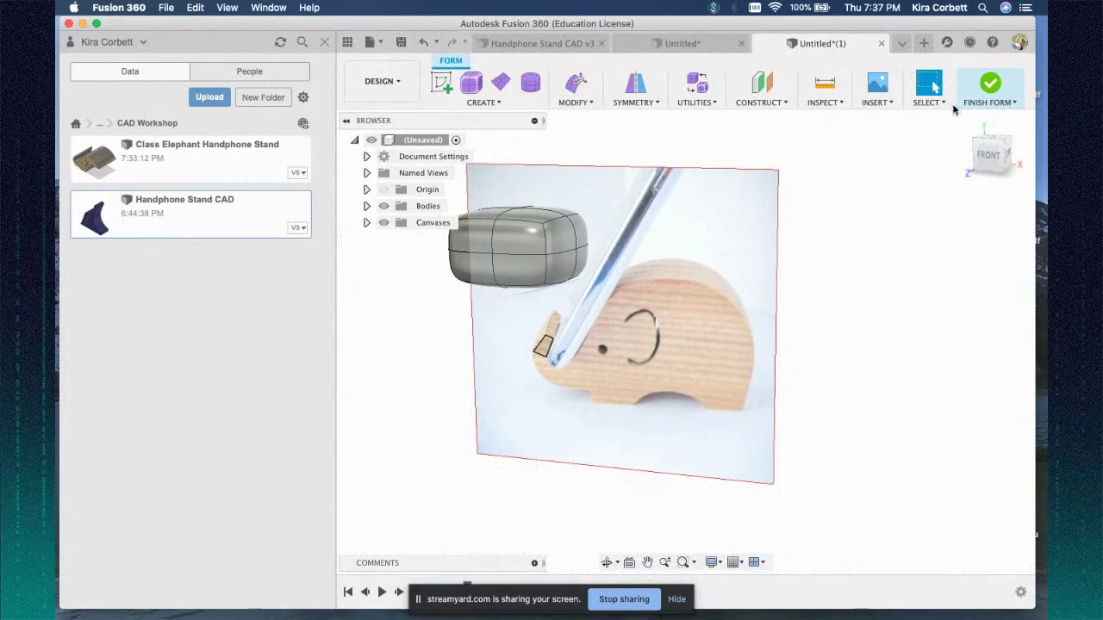
- Review the hollow box design and the Class Elephant Handphone Stand design, examining the stand's eye and ear cut-outs up close
{"action": "left_click", "coordinate": [685, 45]}
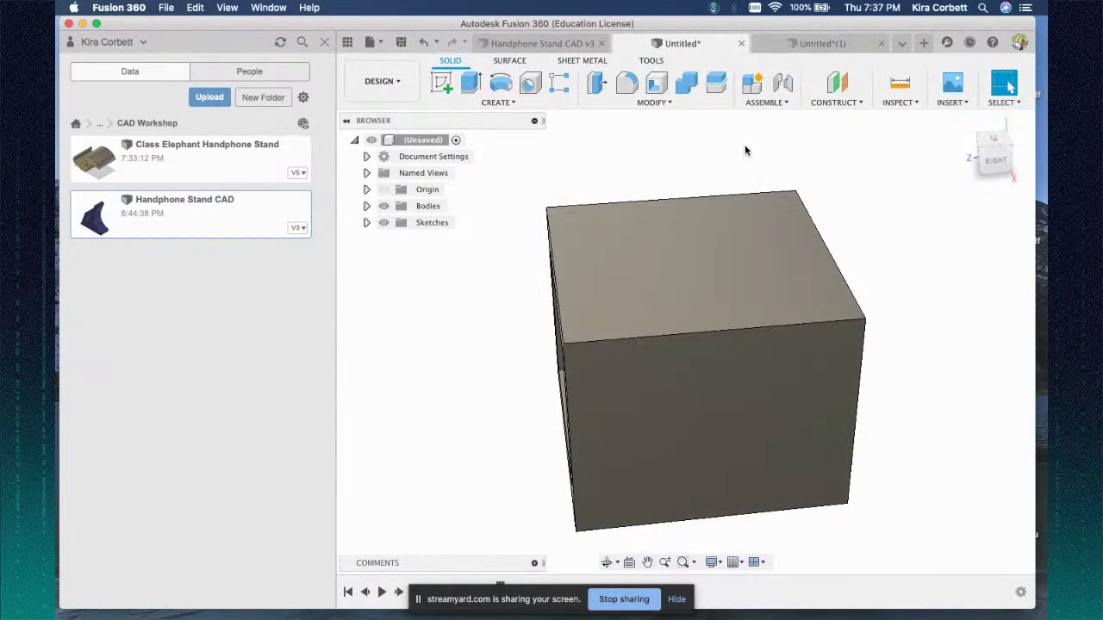
{"action": "left_click", "coordinate": [985, 161]}
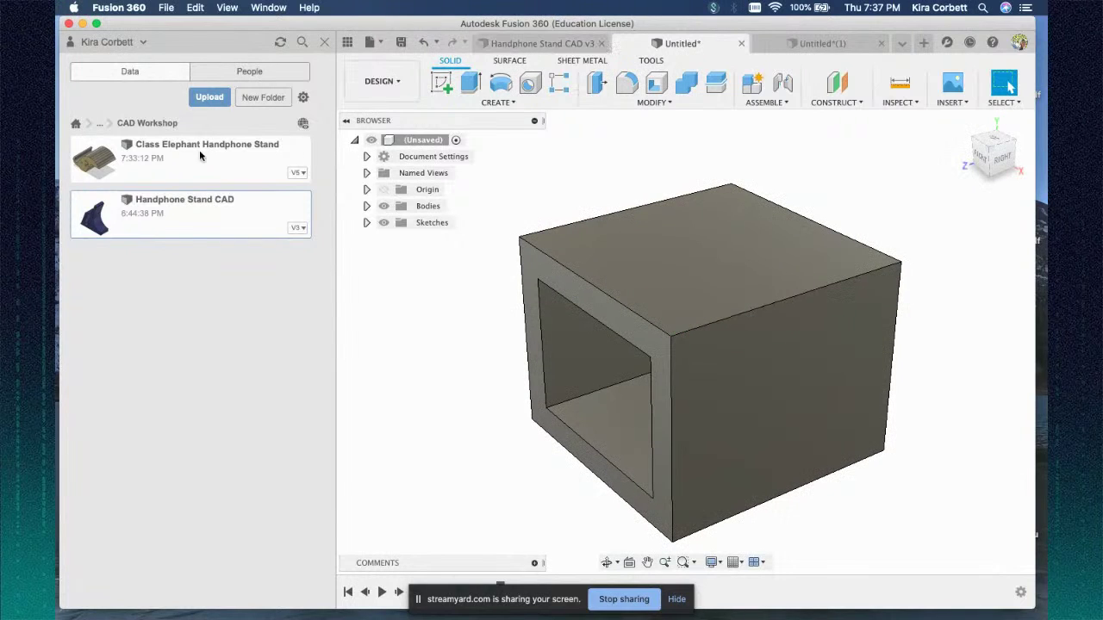
{"action": "left_click", "coordinate": [153, 167]}
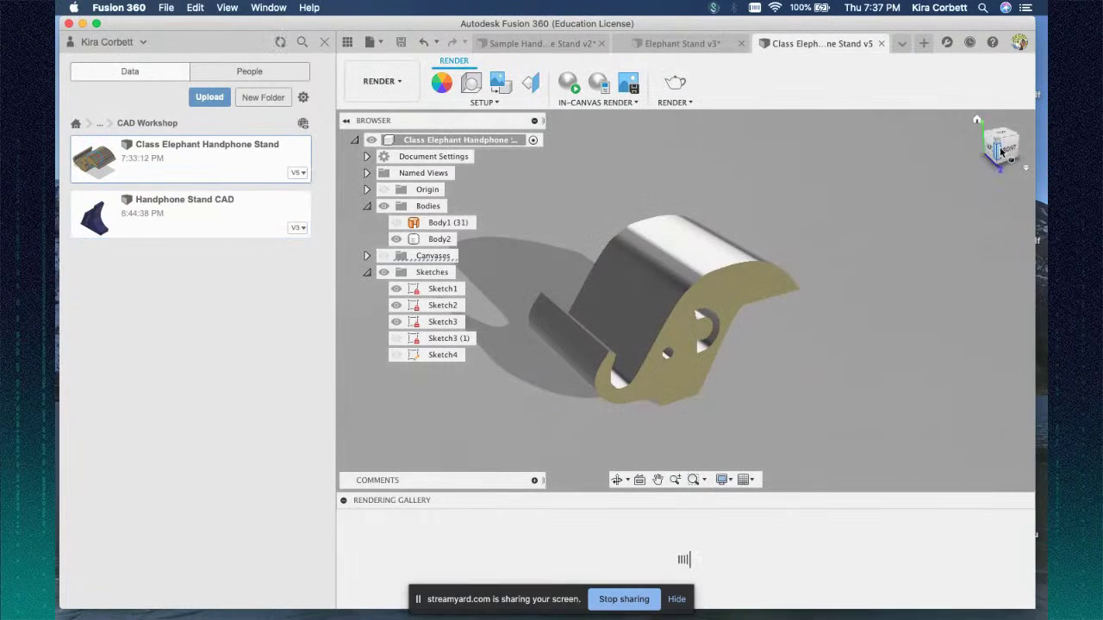
{"action": "mouse_move", "coordinate": [1001, 152]}
{"action": "left_mouse_down"}
{"action": "mouse_move", "coordinate": [975, 149]}
{"action": "mouse_move", "coordinate": [976, 138]}
{"action": "mouse_move", "coordinate": [984, 150]}
{"action": "mouse_move", "coordinate": [996, 143]}
{"action": "left_mouse_up"}
{"action": "scroll", "coordinate": [672, 347], "scroll_direction": "up", "scroll_amount": 5}
{"action": "scroll", "coordinate": [568, 320], "scroll_direction": "up", "scroll_amount": 4}
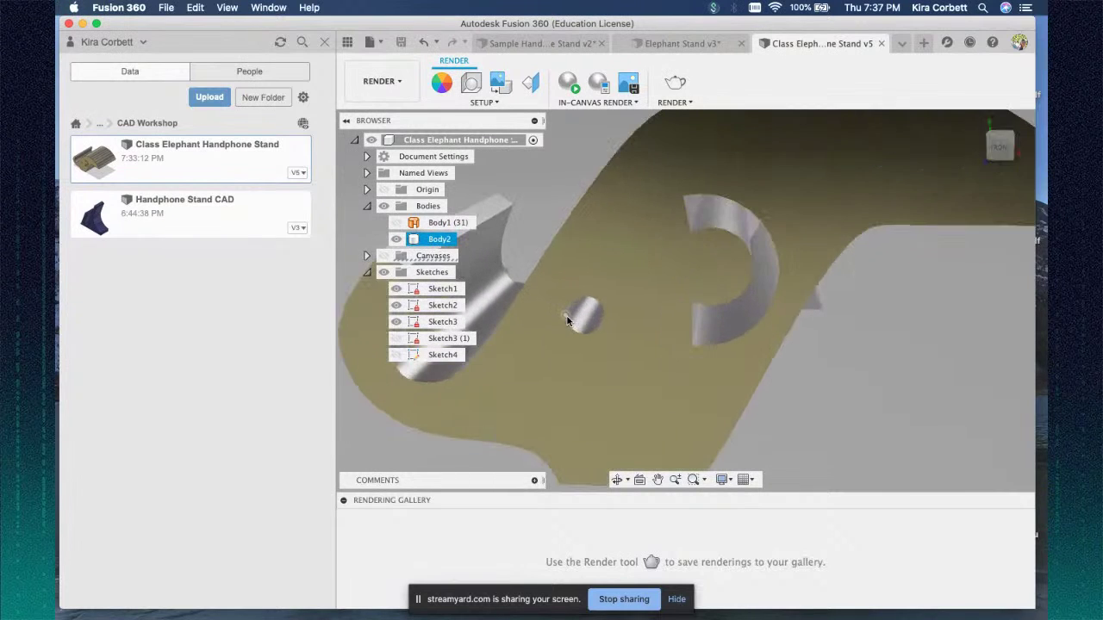
{"action": "left_click", "coordinate": [698, 405]}
{"action": "left_click_drag", "start_coordinate": [1005, 146], "coordinate": [975, 156]}
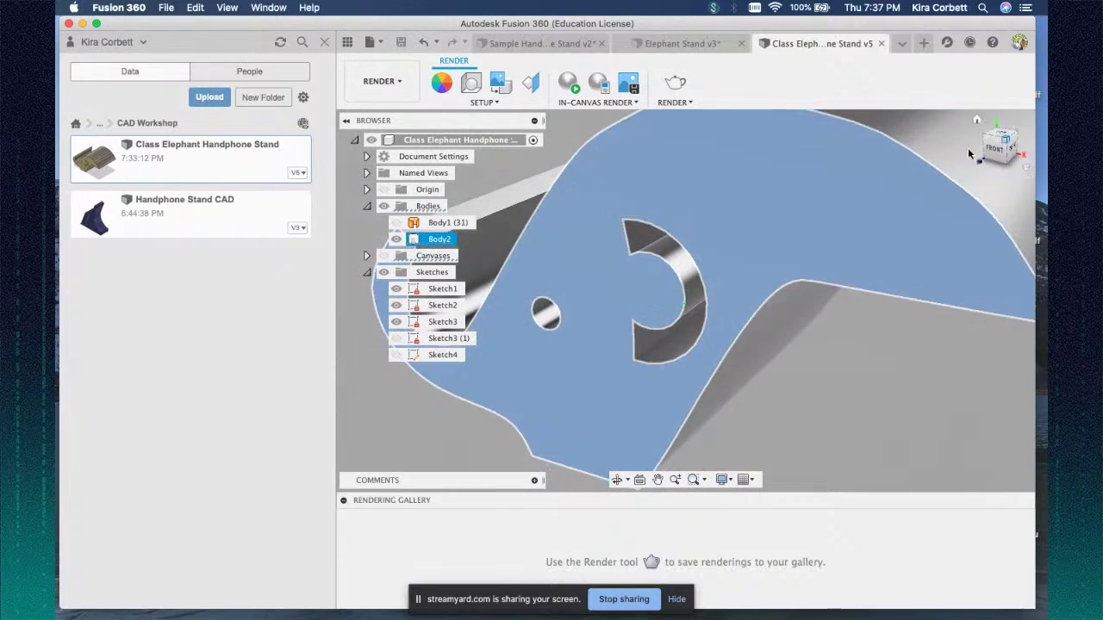
- Examine the rendered elephant stand from the front and both sides, checking its trunk slot, eye hole, ear cut-out and curved back
{"action": "scroll", "coordinate": [855, 310], "scroll_direction": "down", "scroll_amount": 5}
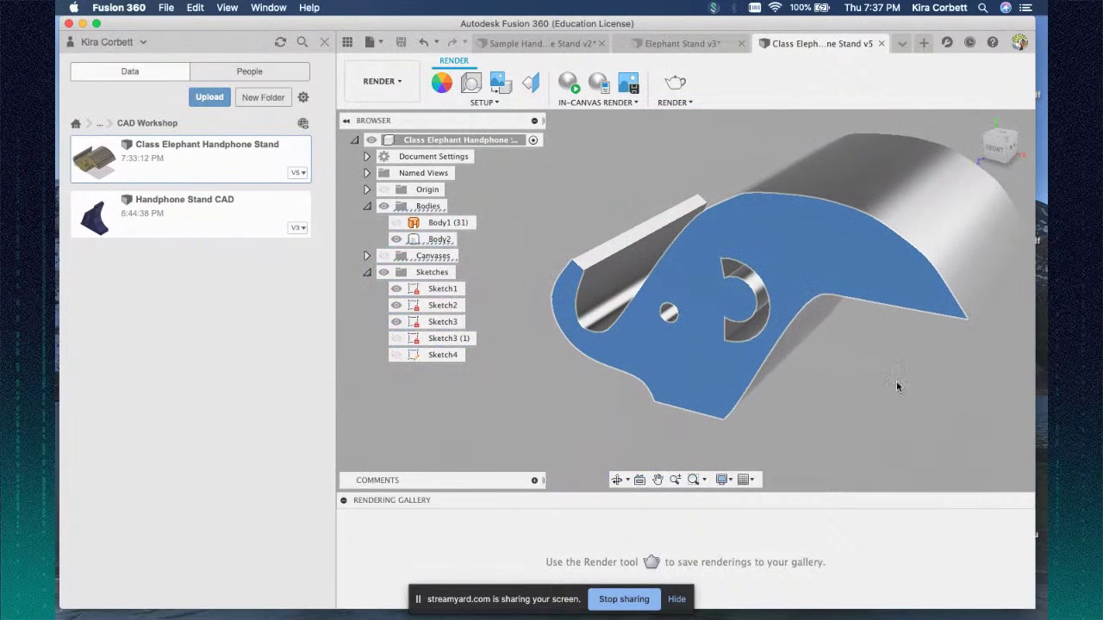
{"action": "scroll", "coordinate": [704, 347], "scroll_direction": "up", "scroll_amount": 4}
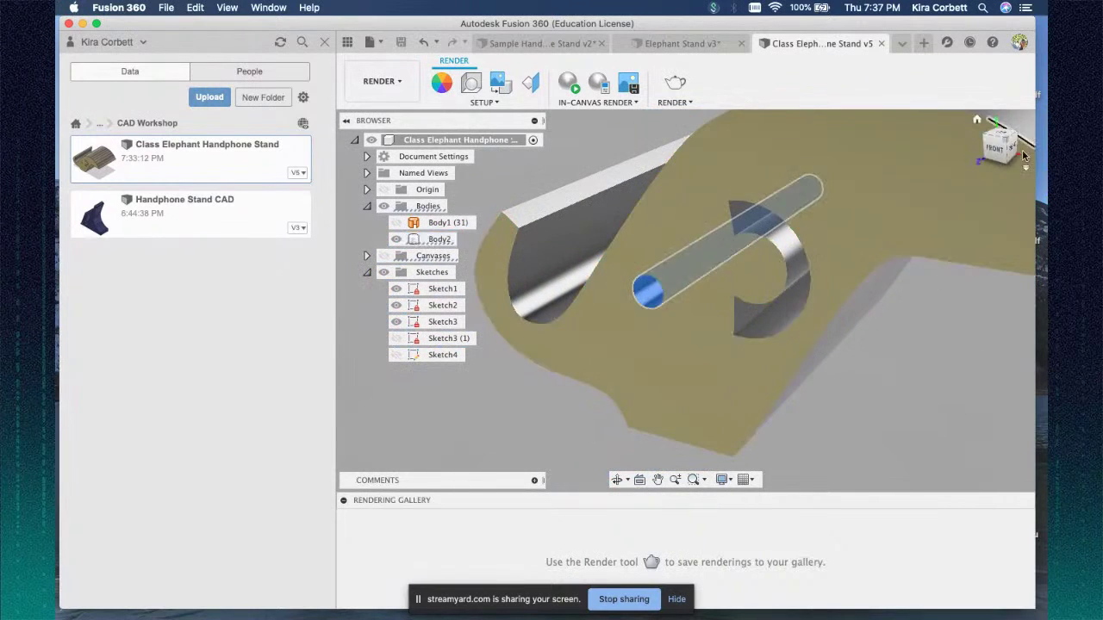
{"action": "mouse_move", "coordinate": [1016, 155]}
{"action": "left_mouse_down"}
{"action": "mouse_move", "coordinate": [1036, 149]}
{"action": "mouse_move", "coordinate": [1028, 142]}
{"action": "mouse_move", "coordinate": [1036, 161]}
{"action": "left_mouse_up"}
{"action": "scroll", "coordinate": [885, 268], "scroll_direction": "down", "scroll_amount": 3}
{"action": "scroll", "coordinate": [882, 265], "scroll_direction": "down", "scroll_amount": 3}
{"action": "middle_click_drag", "start_coordinate": [883, 265], "coordinate": [746, 298]}
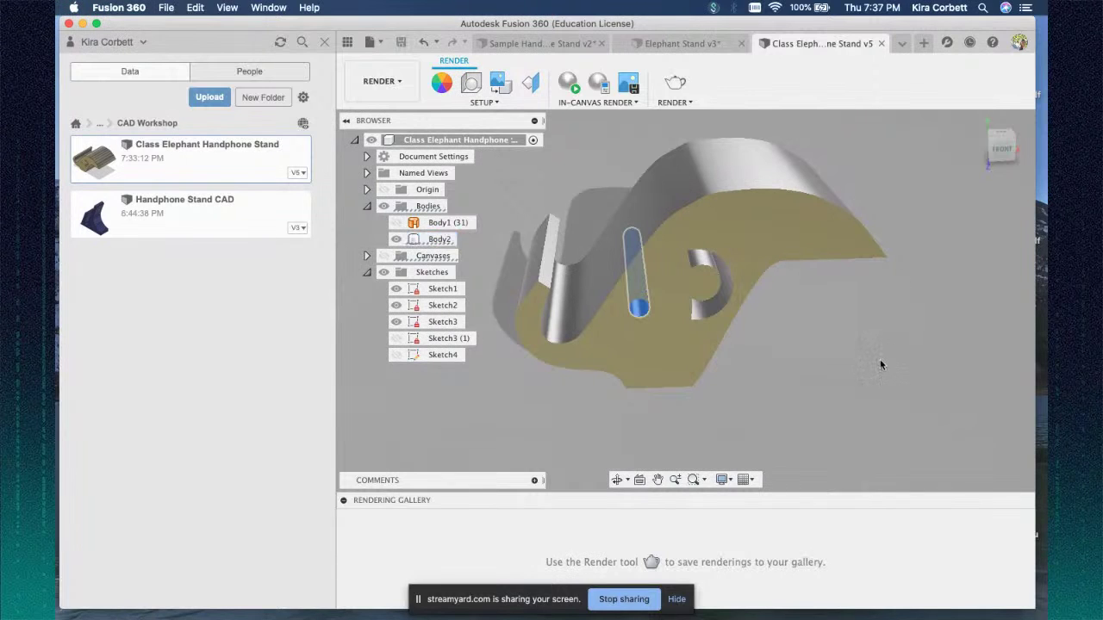
{"action": "left_click_drag", "start_coordinate": [995, 154], "coordinate": [988, 138]}
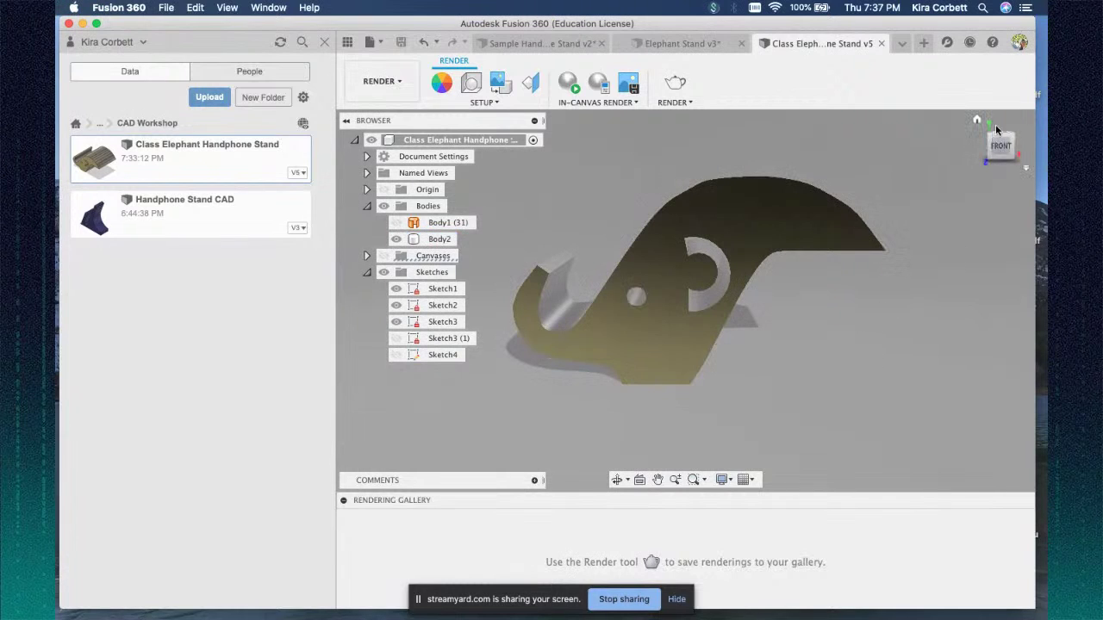
{"action": "left_click_drag", "start_coordinate": [1000, 148], "coordinate": [975, 149]}
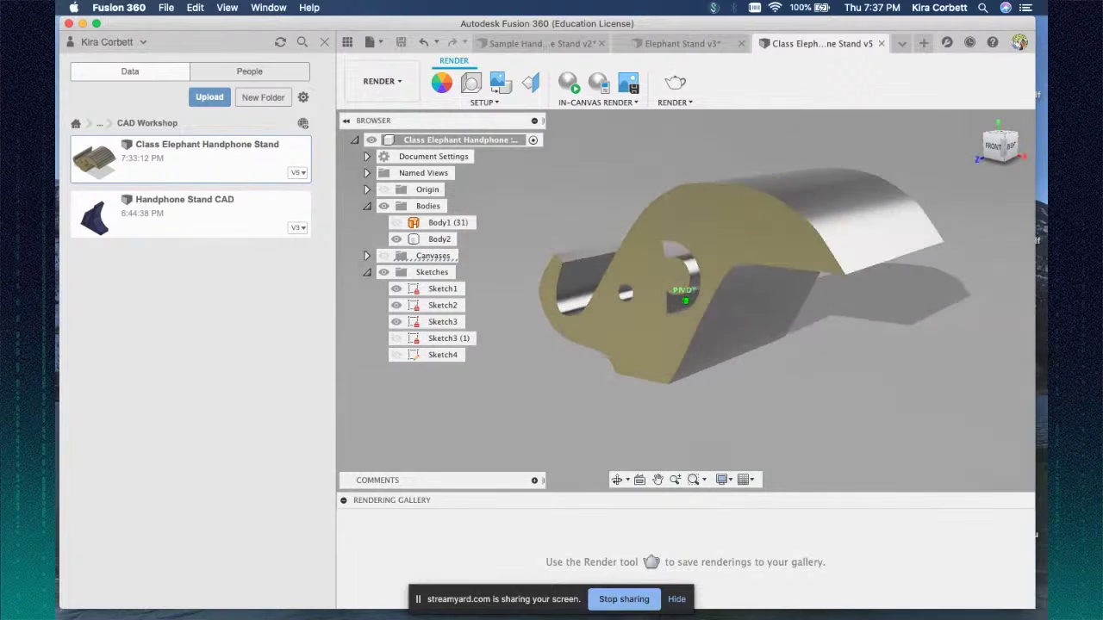
- View the available workspaces and the elephant reference canvas in the Elephant Stand design, and return to the rendered Class Elephant Handphone Stand
{"action": "left_click", "coordinate": [396, 90]}
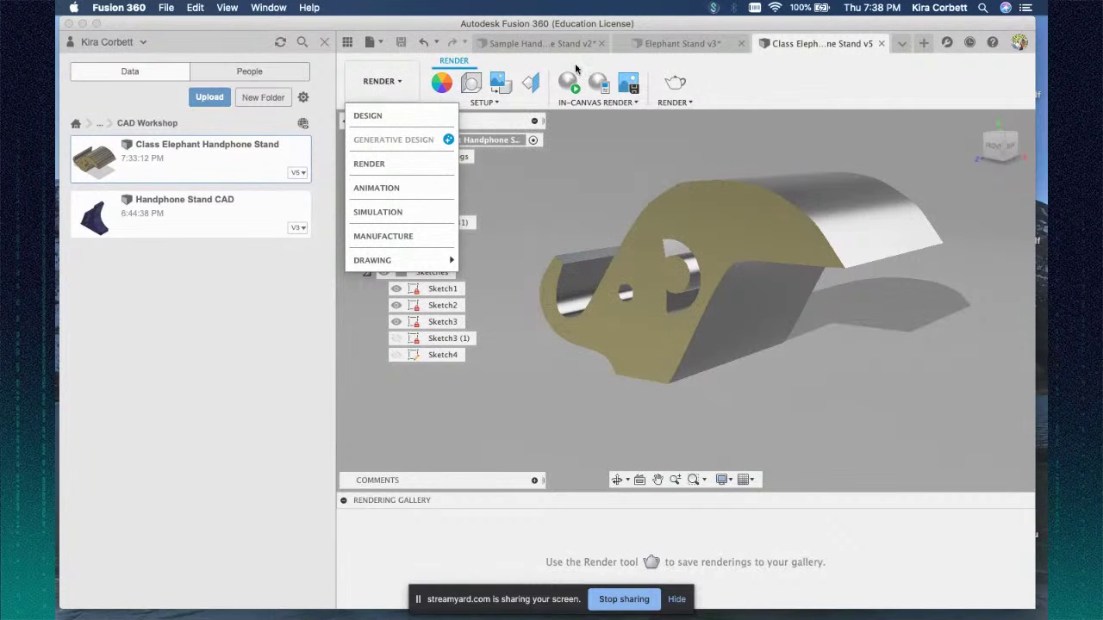
{"action": "left_click", "coordinate": [645, 46]}
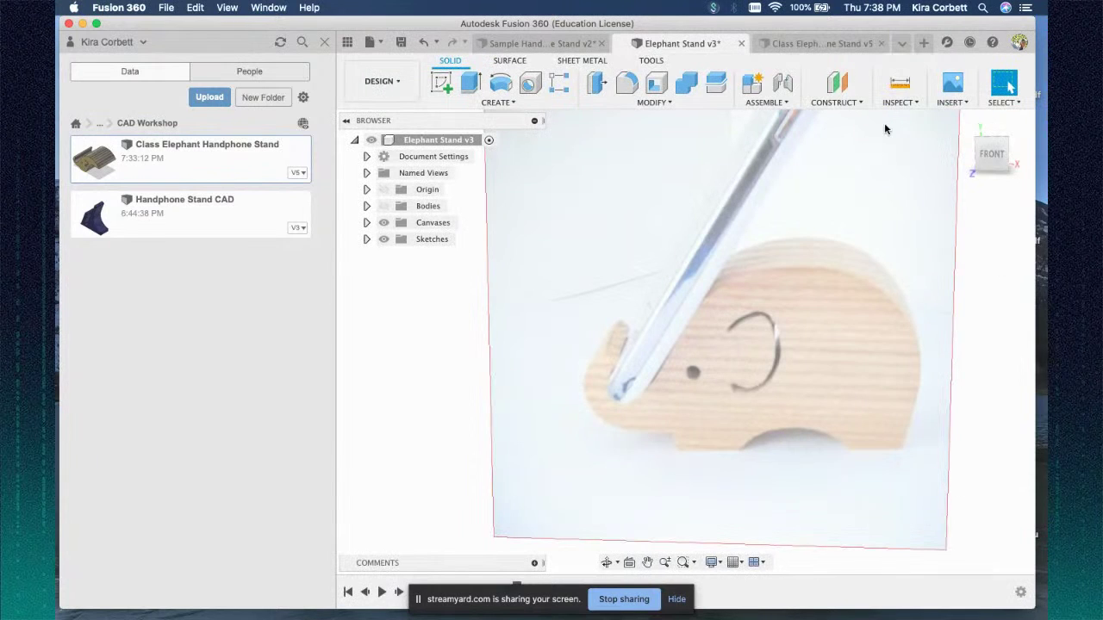
{"action": "left_click", "coordinate": [1001, 159]}
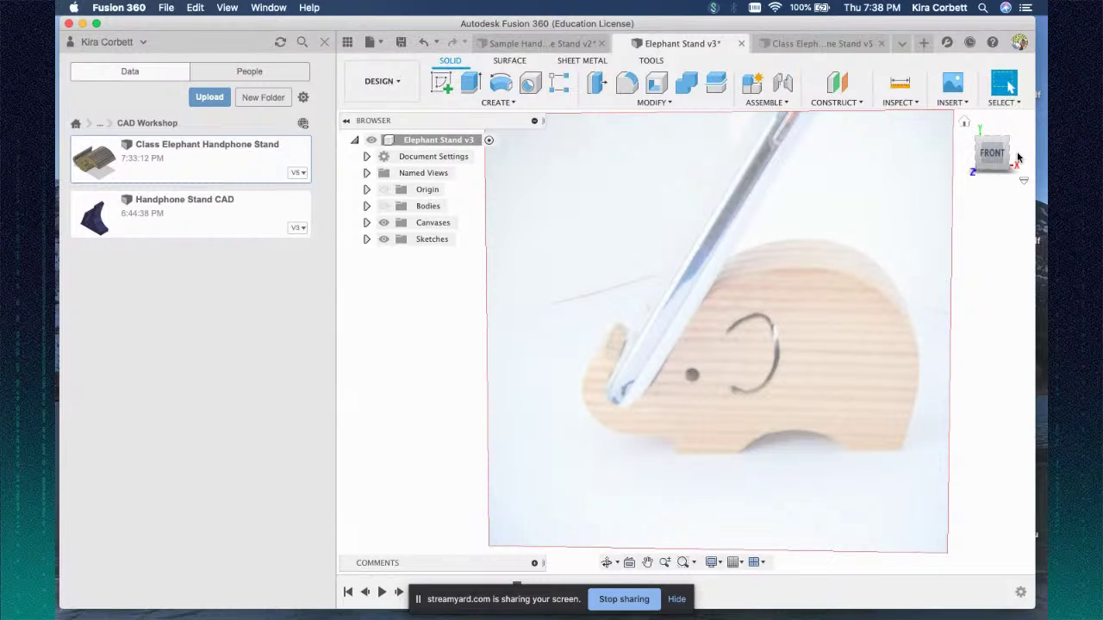
{"action": "left_click", "coordinate": [821, 43]}
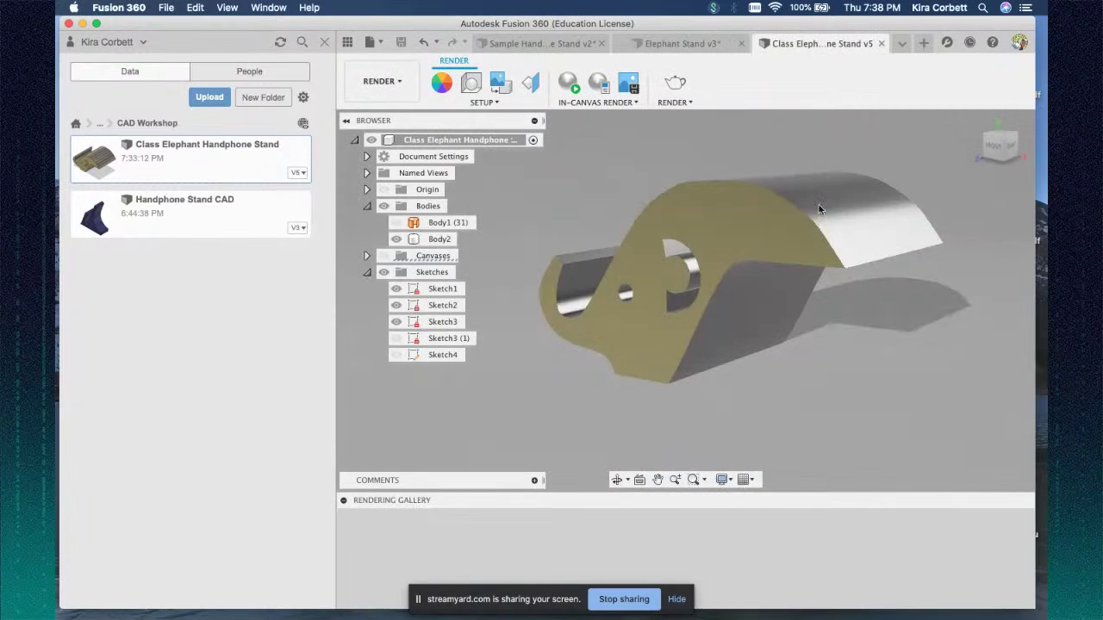
{"action": "left_click", "coordinate": [820, 364]}
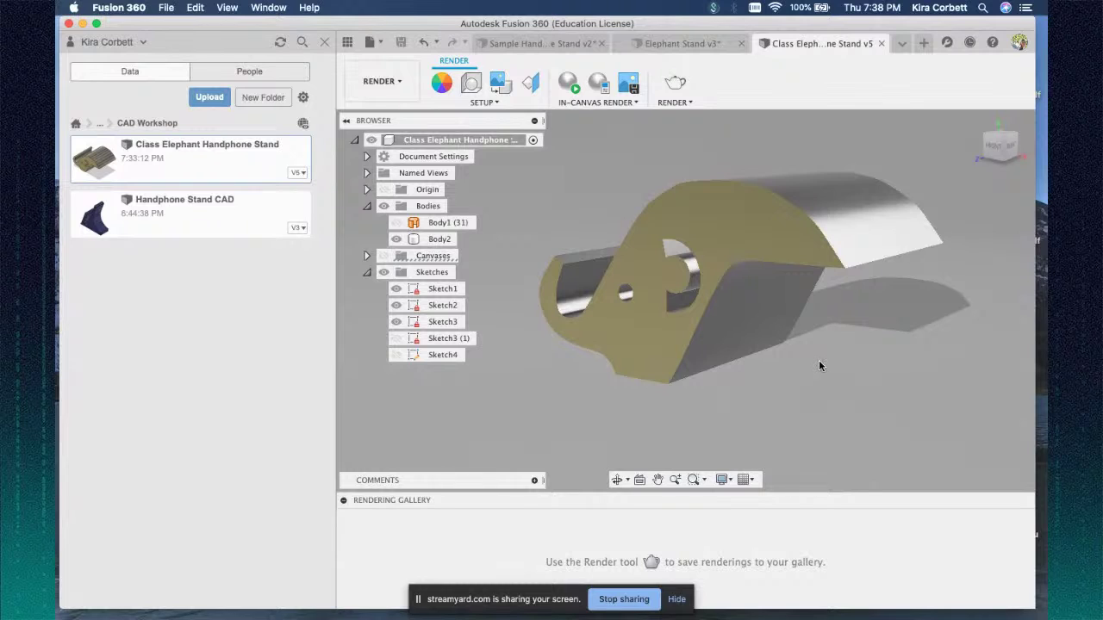
{"action": "left_click", "coordinate": [648, 379]}
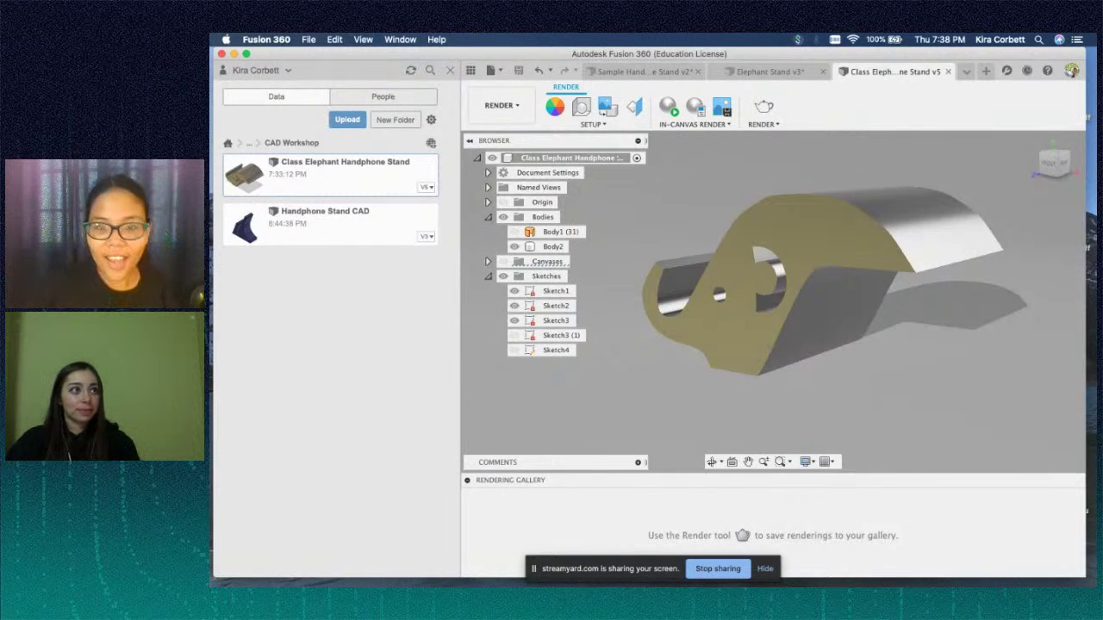
{"action": "left_click_drag", "start_coordinate": [211, 284], "coordinate": [212, 138]}
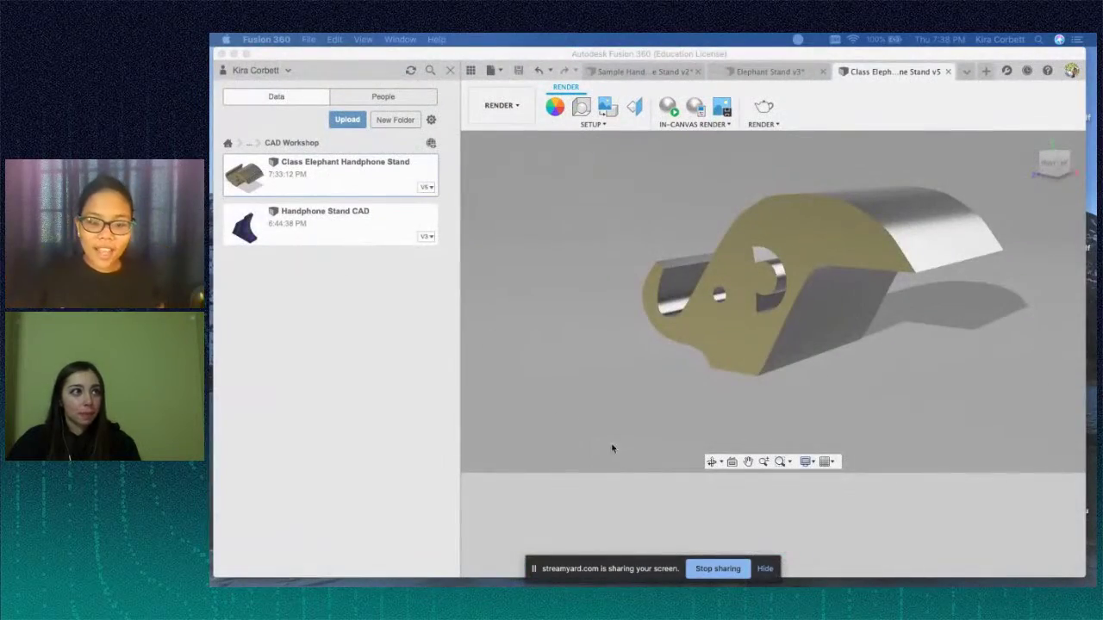